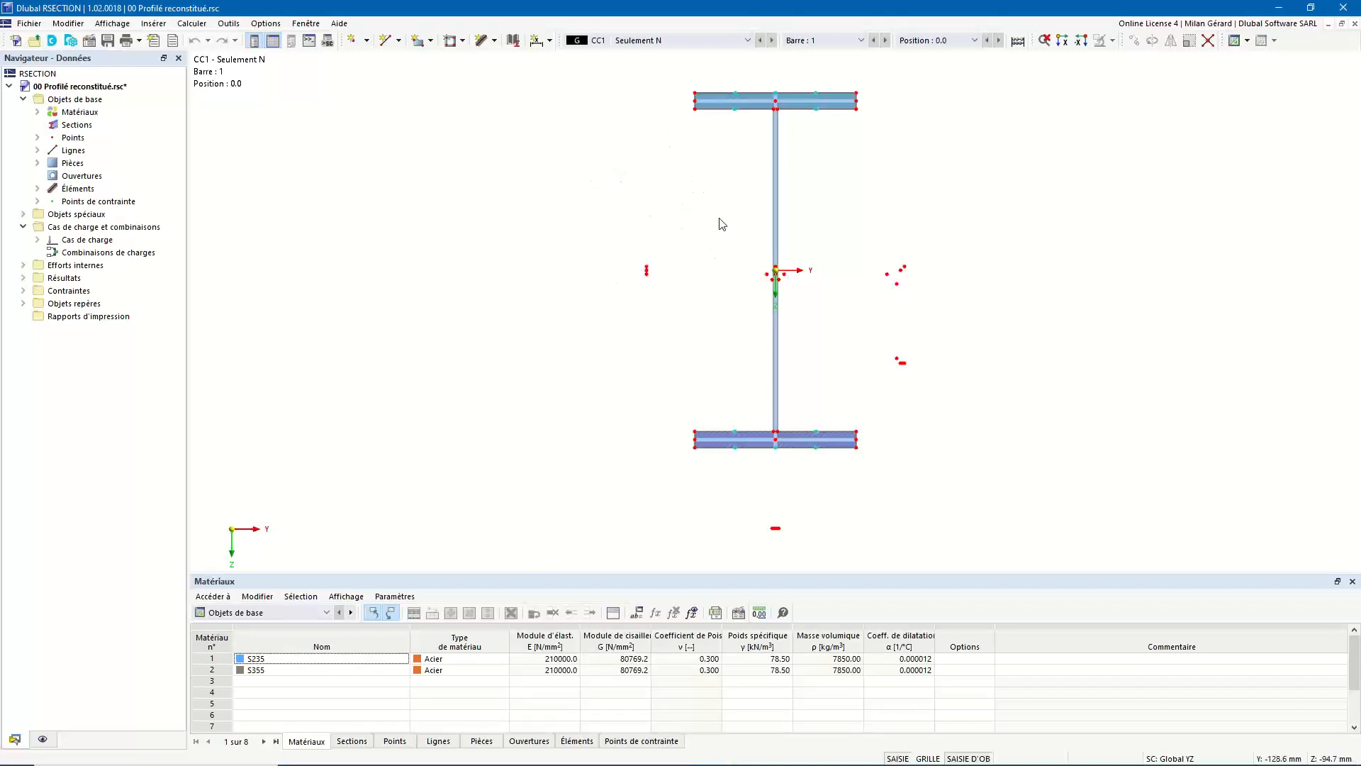
Examine the top flange, its junction with the web and its outer corner up close, and return to the full section view
middle_drag(878, 222, 881, 295)
scroll(717, 166, up, 6)
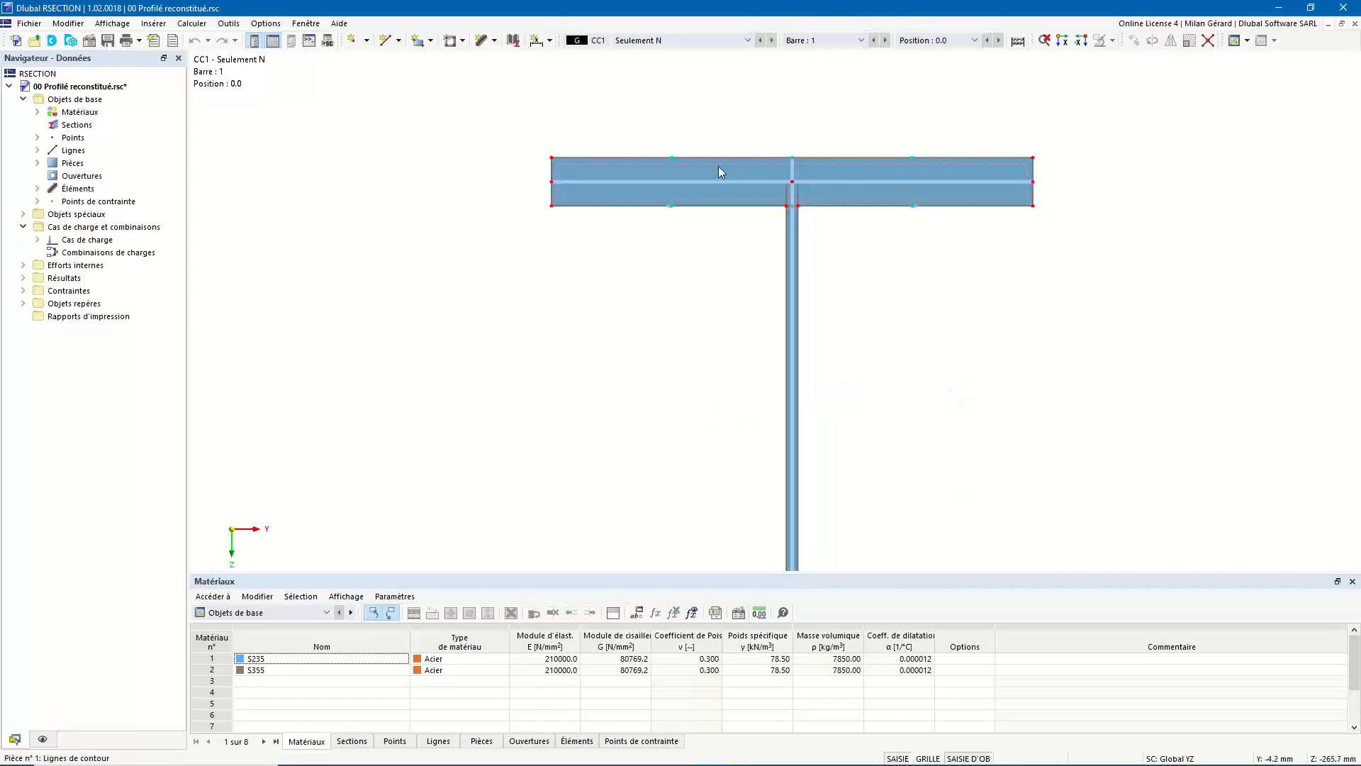
scroll(660, 171, up, 2)
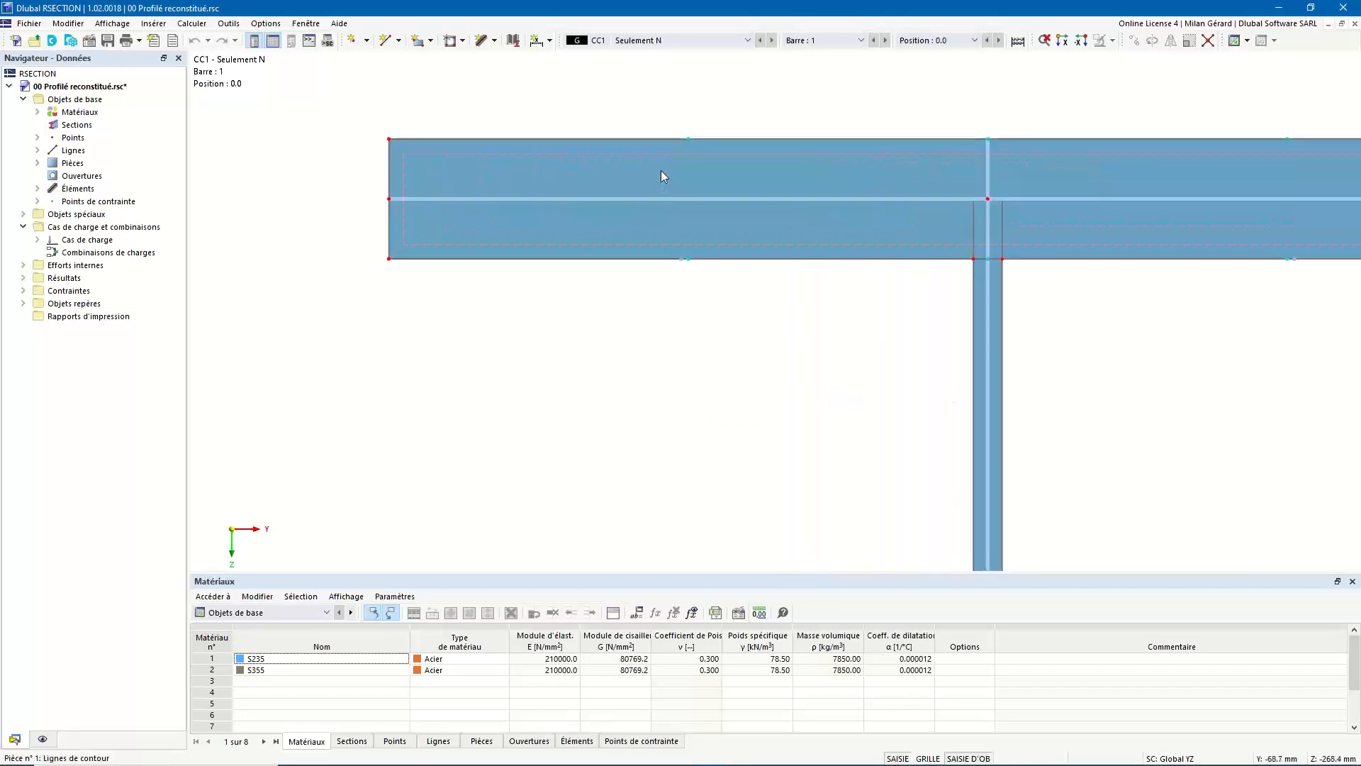
scroll(661, 172, down, 7)
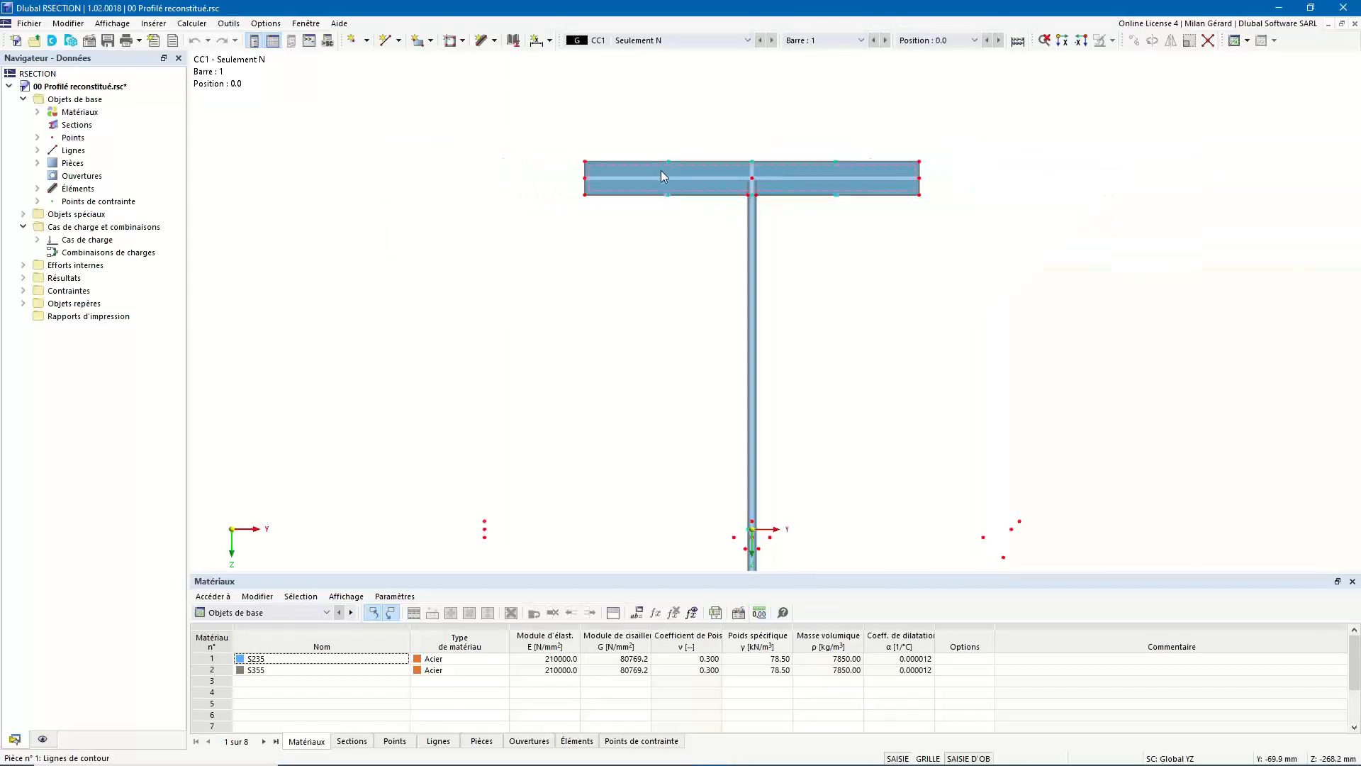
scroll(662, 175, up, 8)
scroll(662, 175, down, 3)
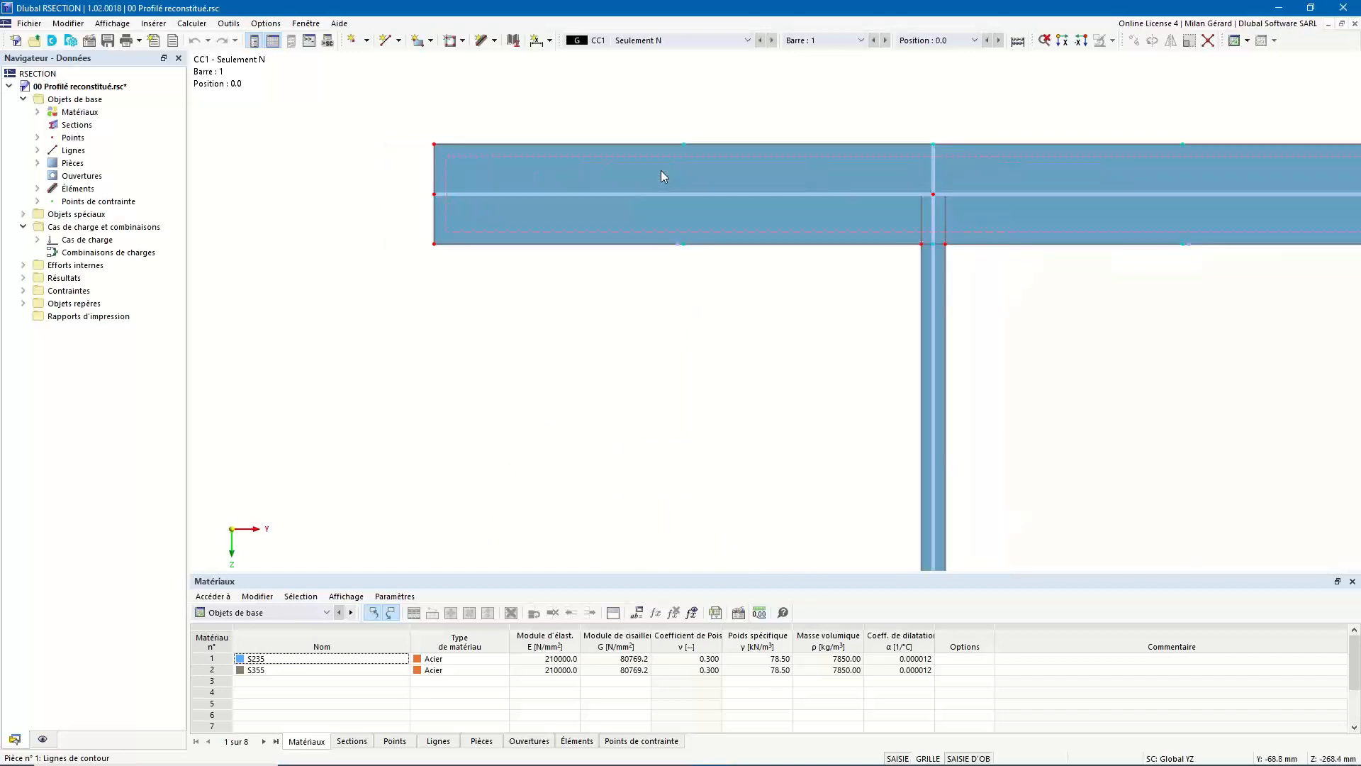
scroll(661, 170, up, 3)
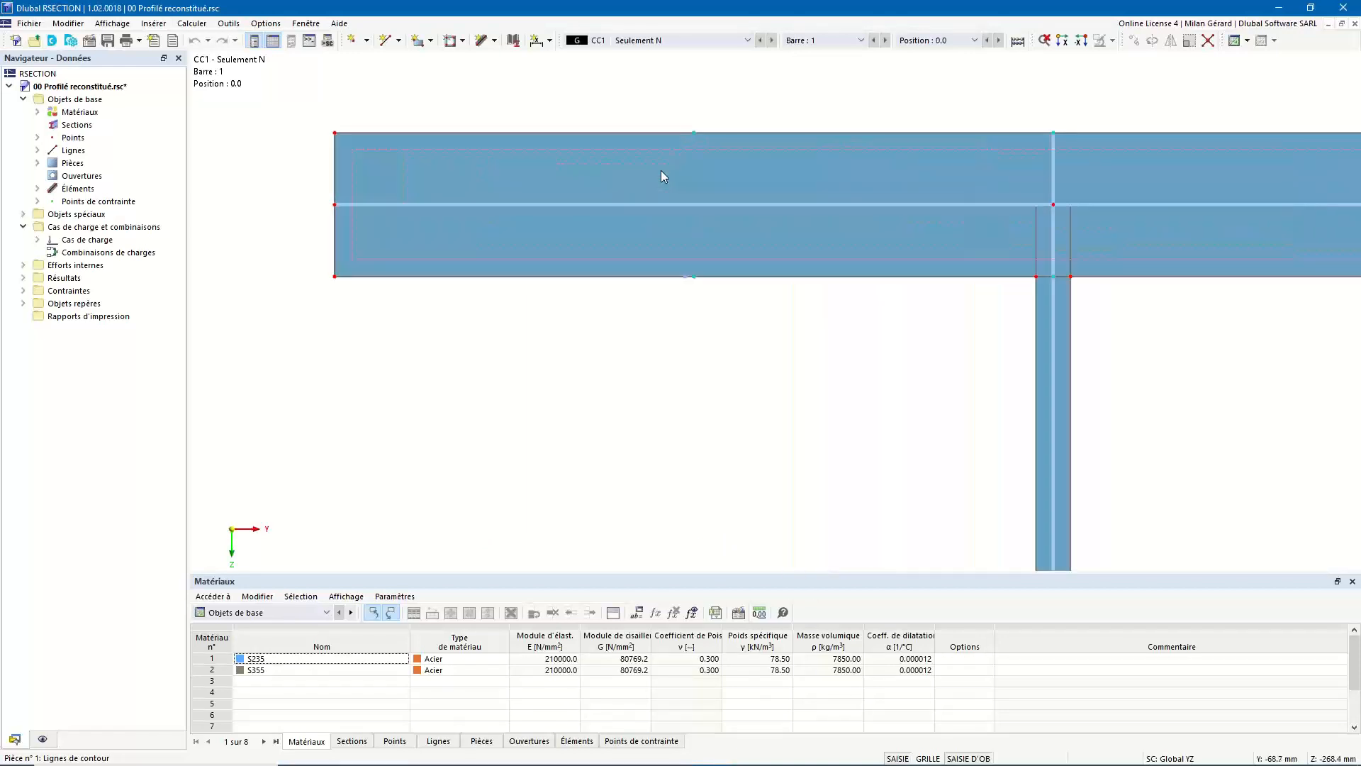
scroll(349, 130, up, 4)
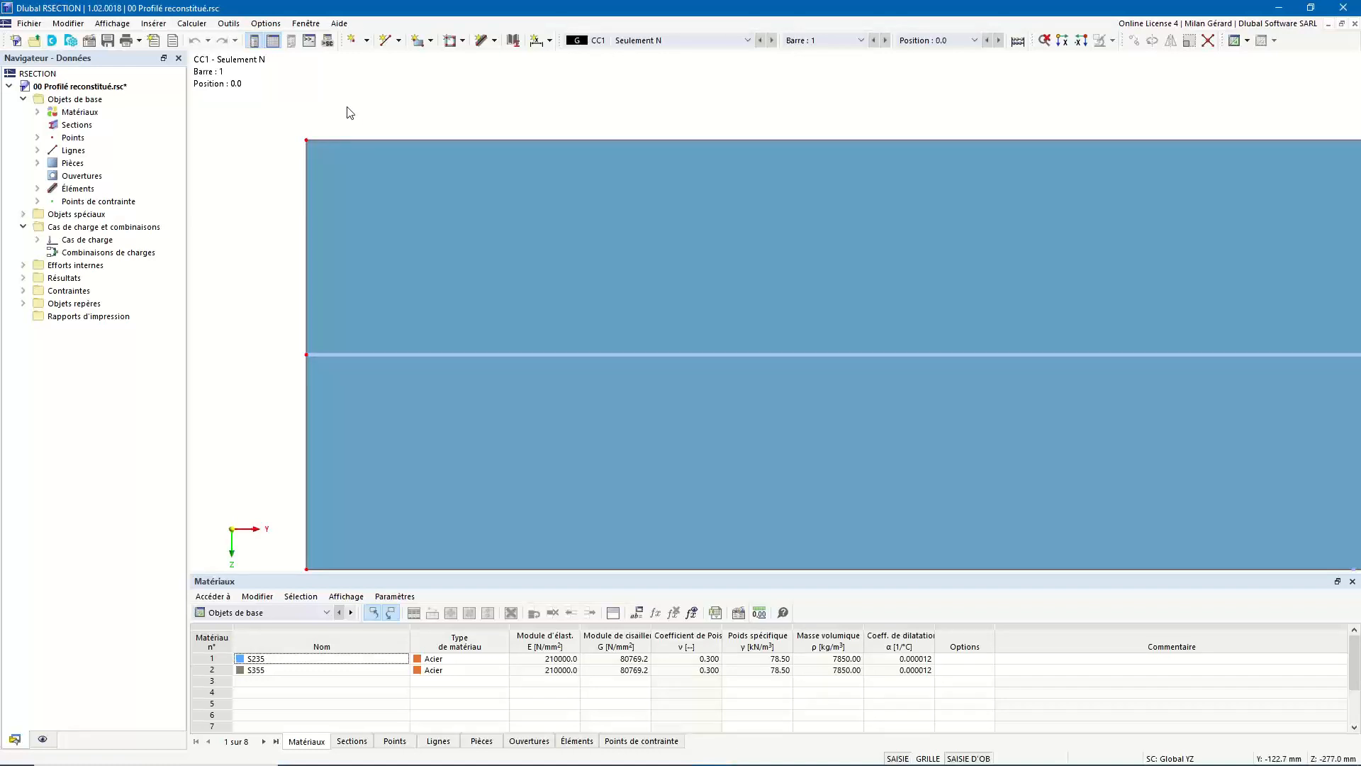
key(F8)
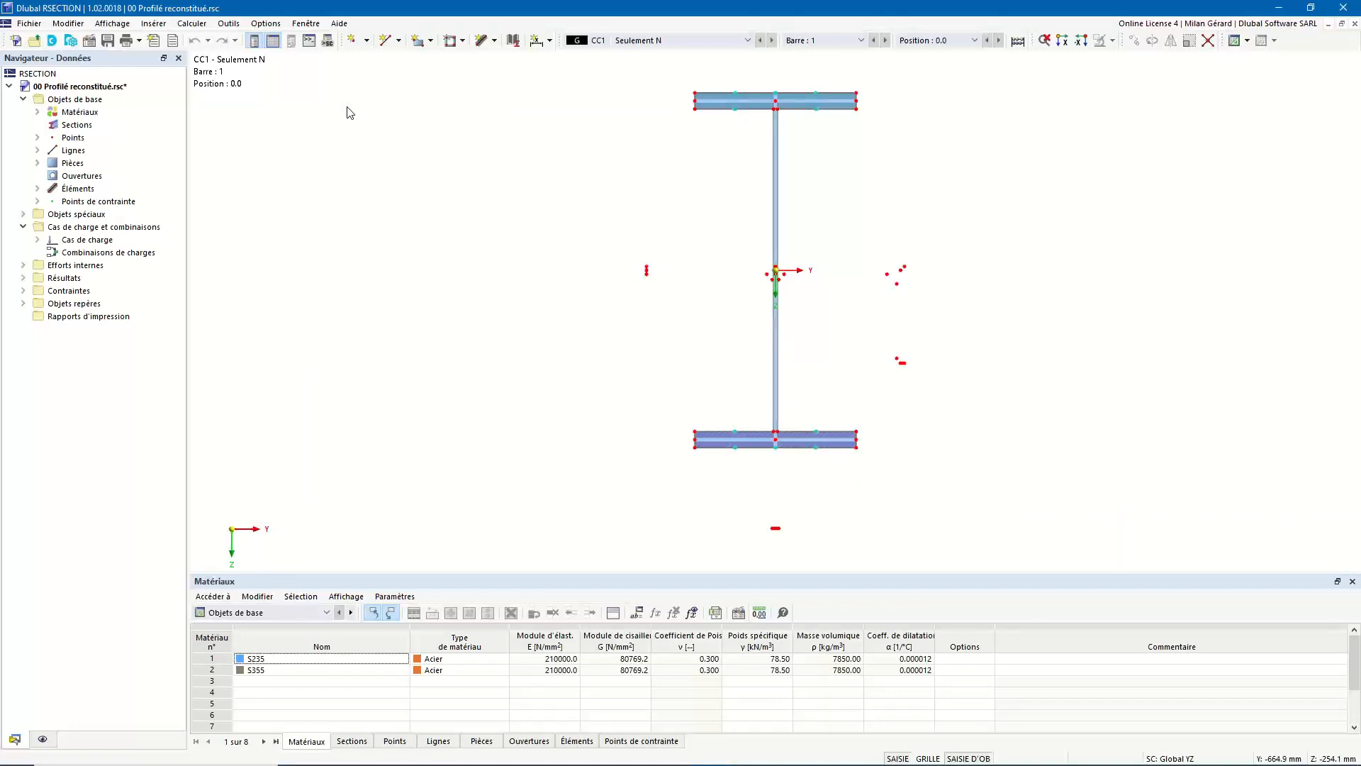
View the commands available for the top flange's sub-panel and for stress point no. 7 on its lower edge
right_click(746, 107)
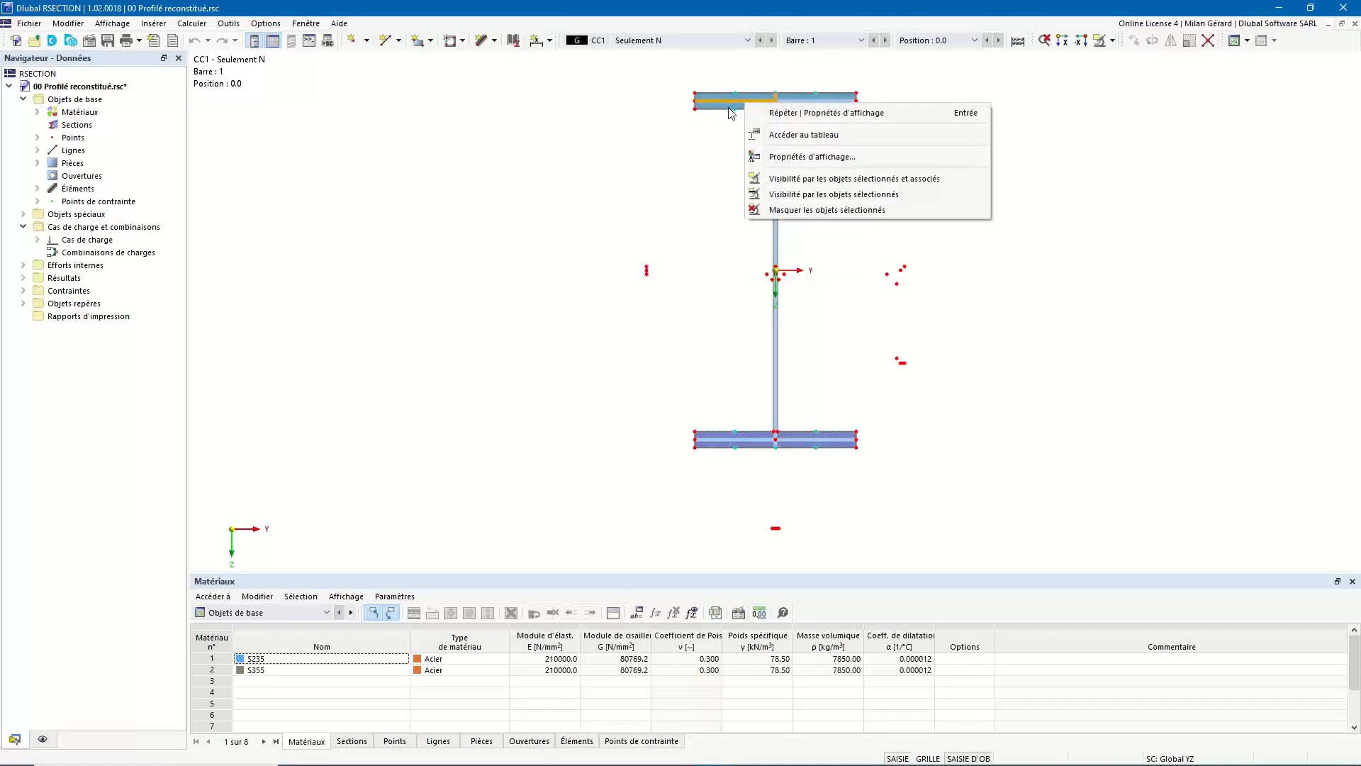
click(736, 116)
right_click(736, 116)
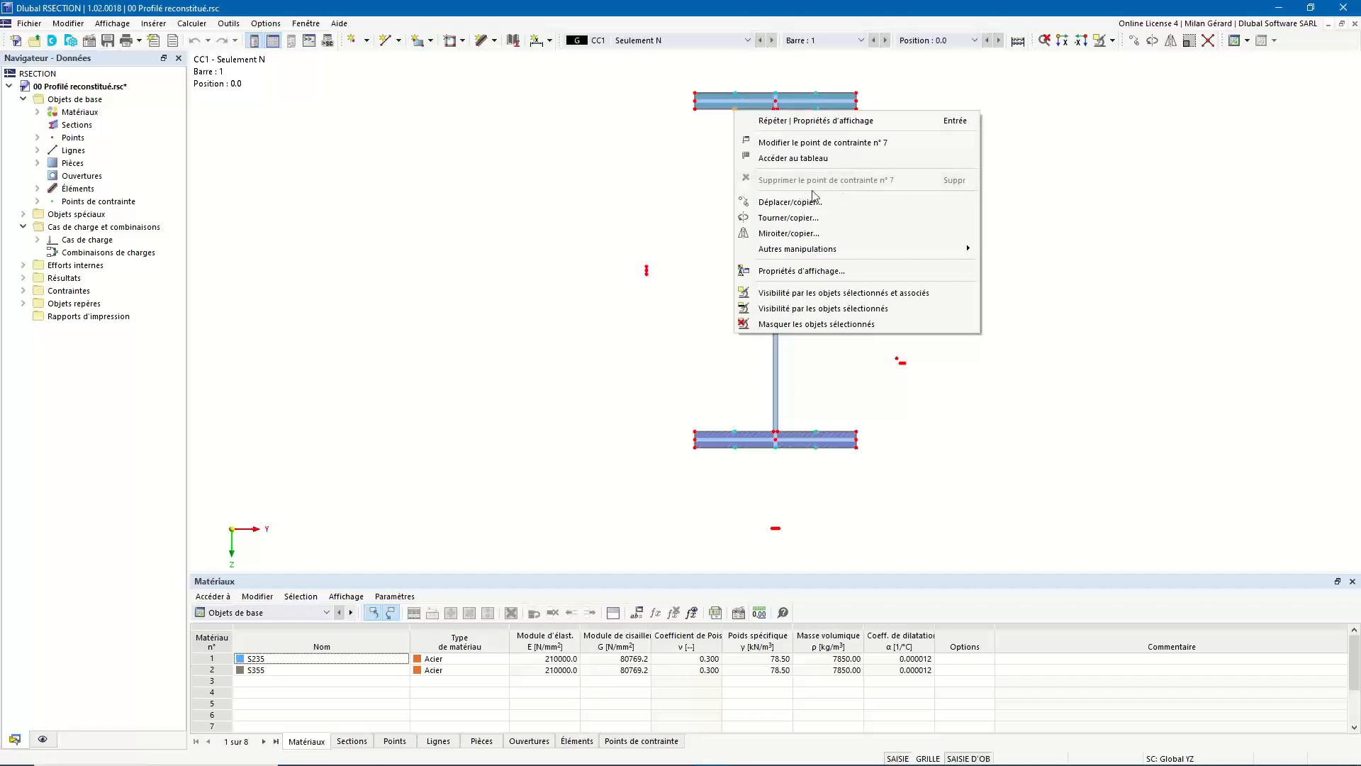
click(712, 141)
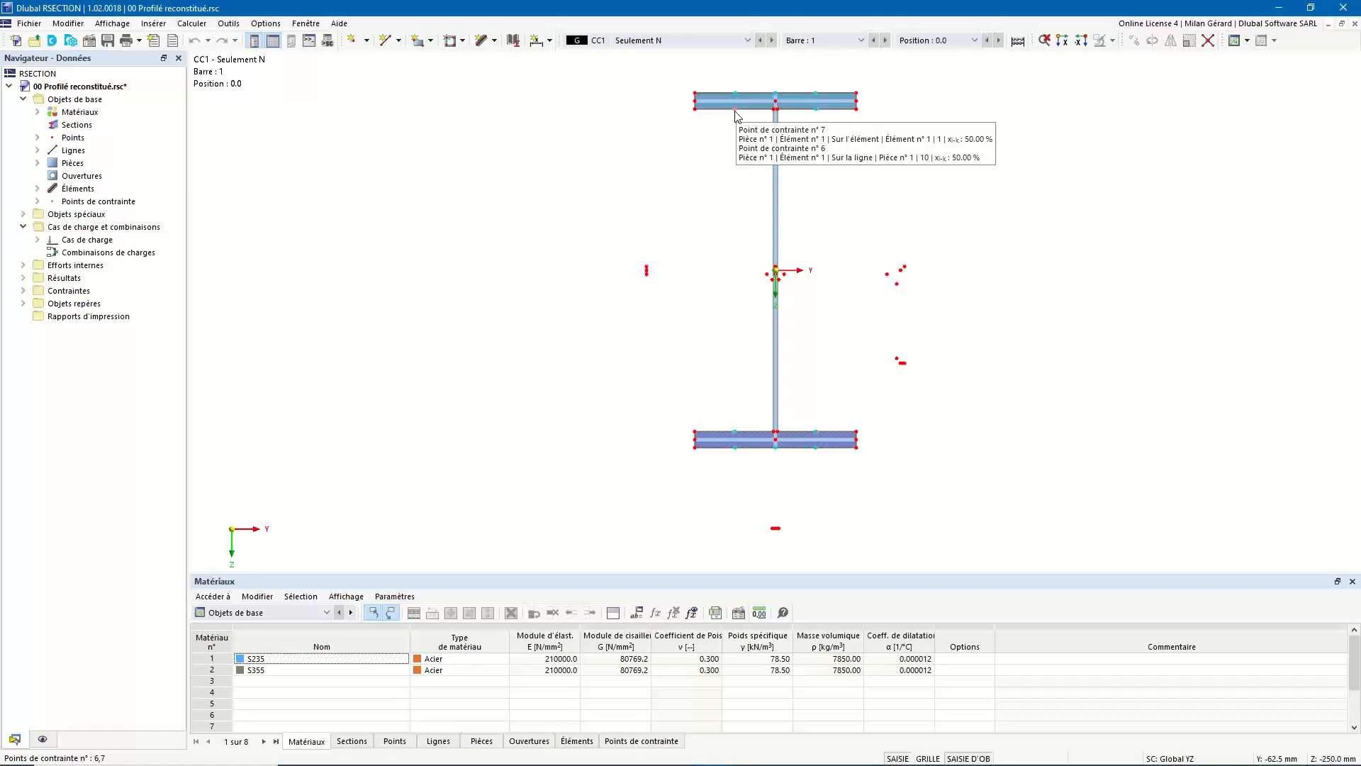
Choose stress point no. 7 among the overlapping points on the top flange, and view the properties of line no. 10
click(737, 116)
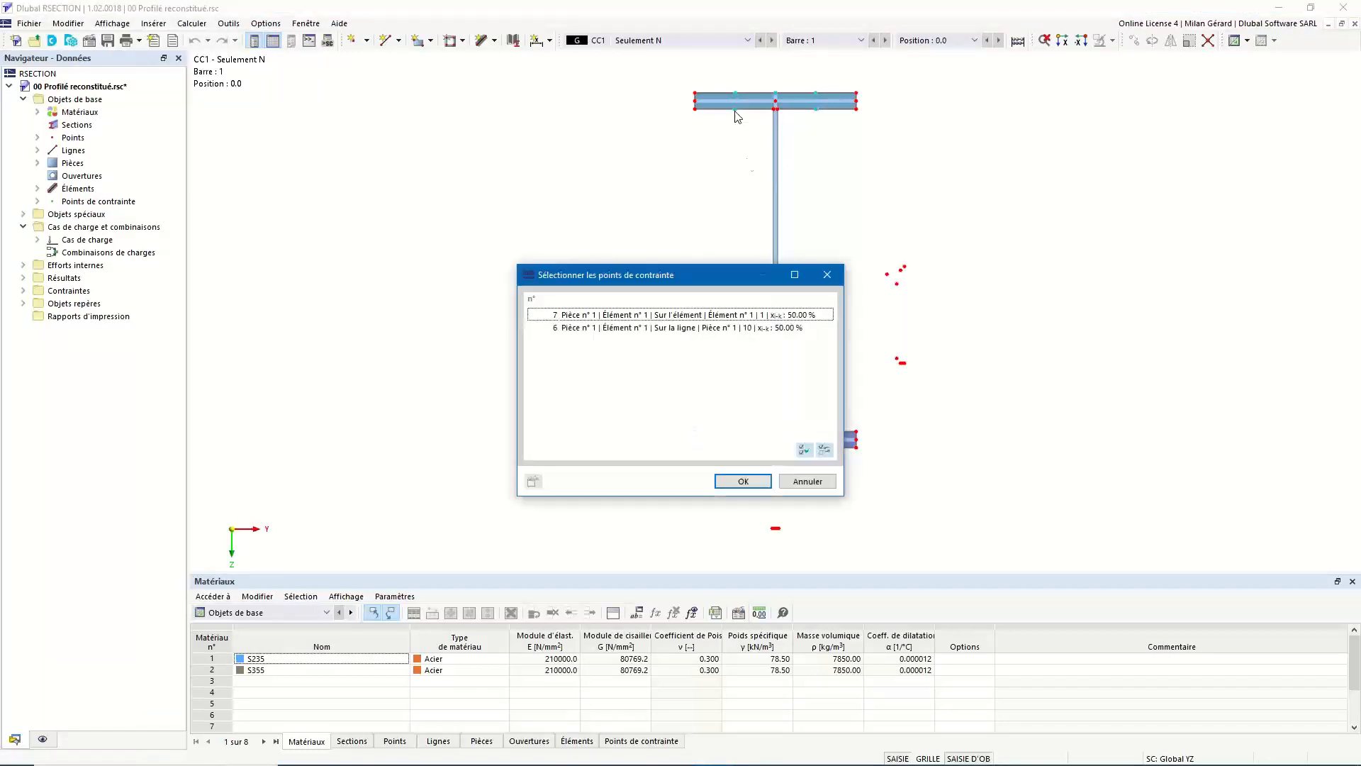
click(740, 315)
click(742, 481)
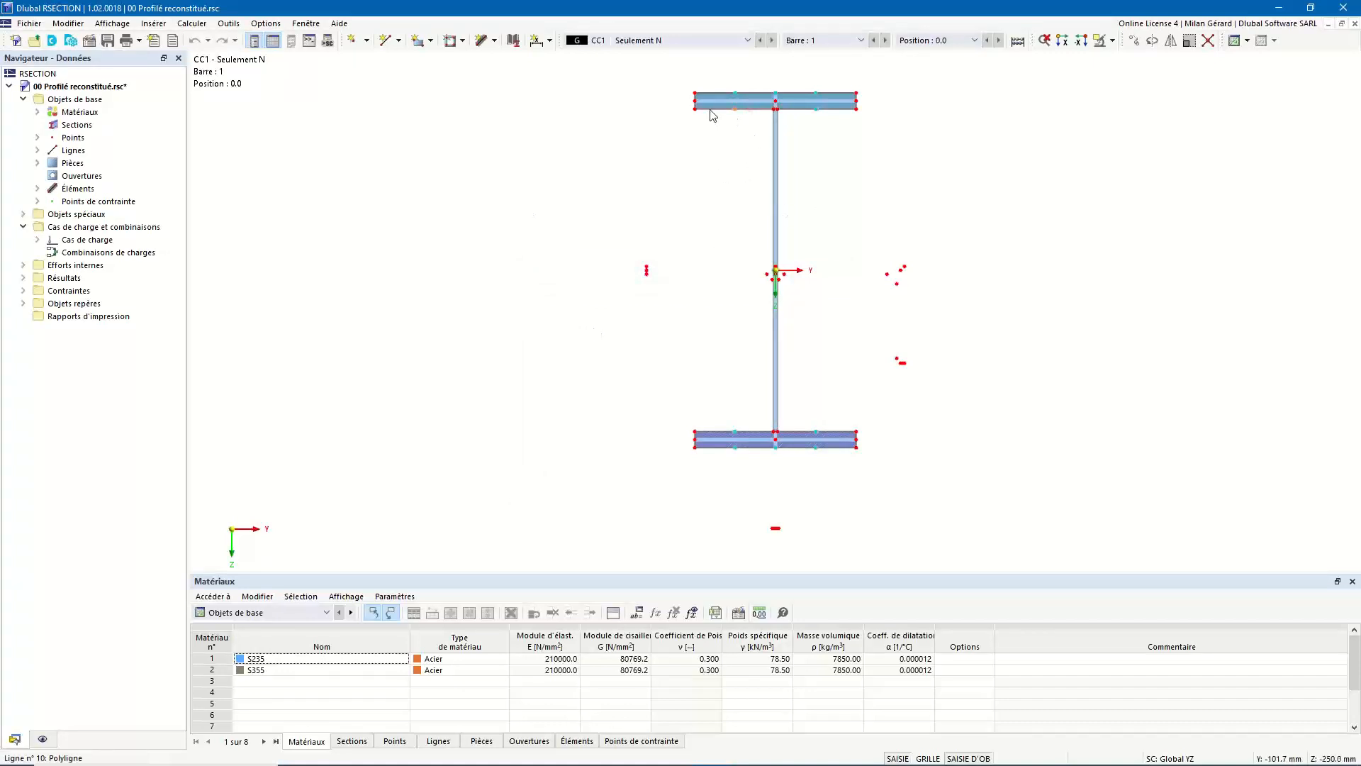
double_click(745, 131)
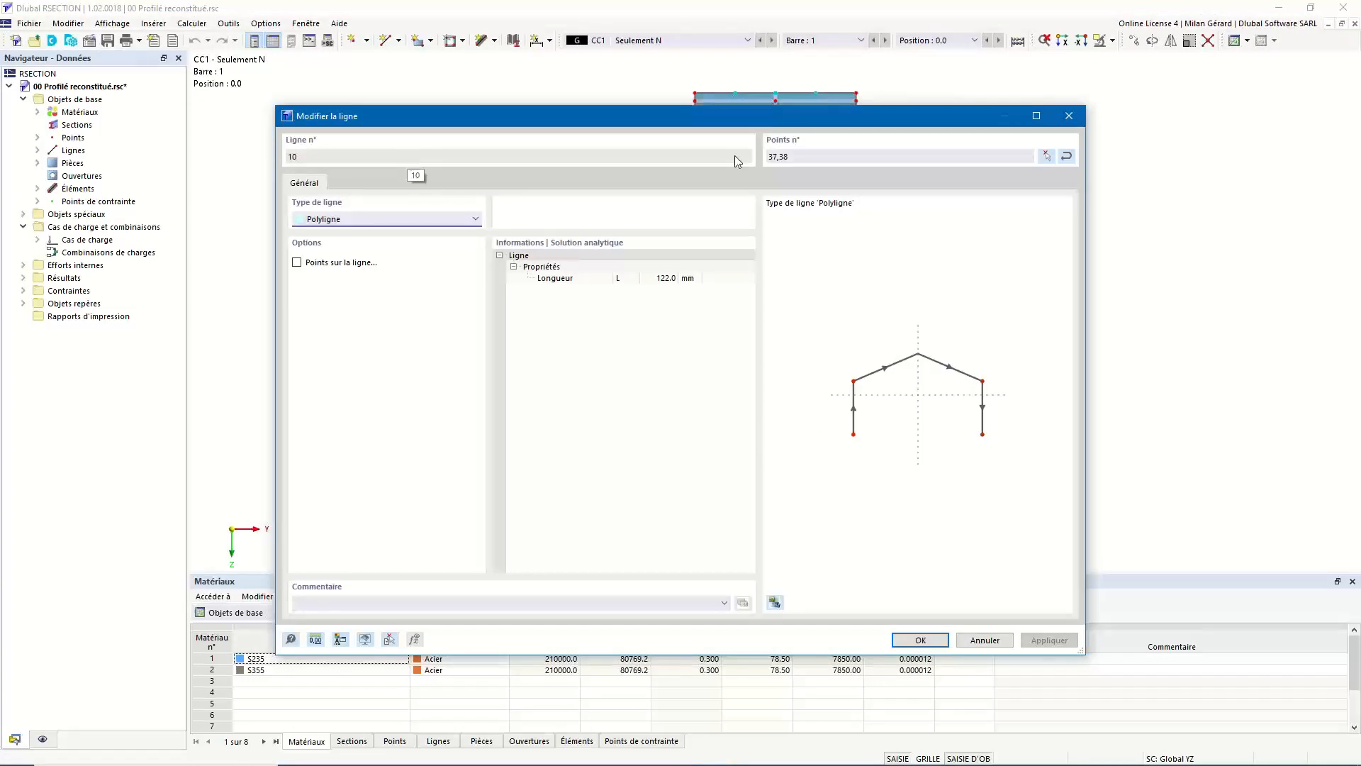
click(1069, 116)
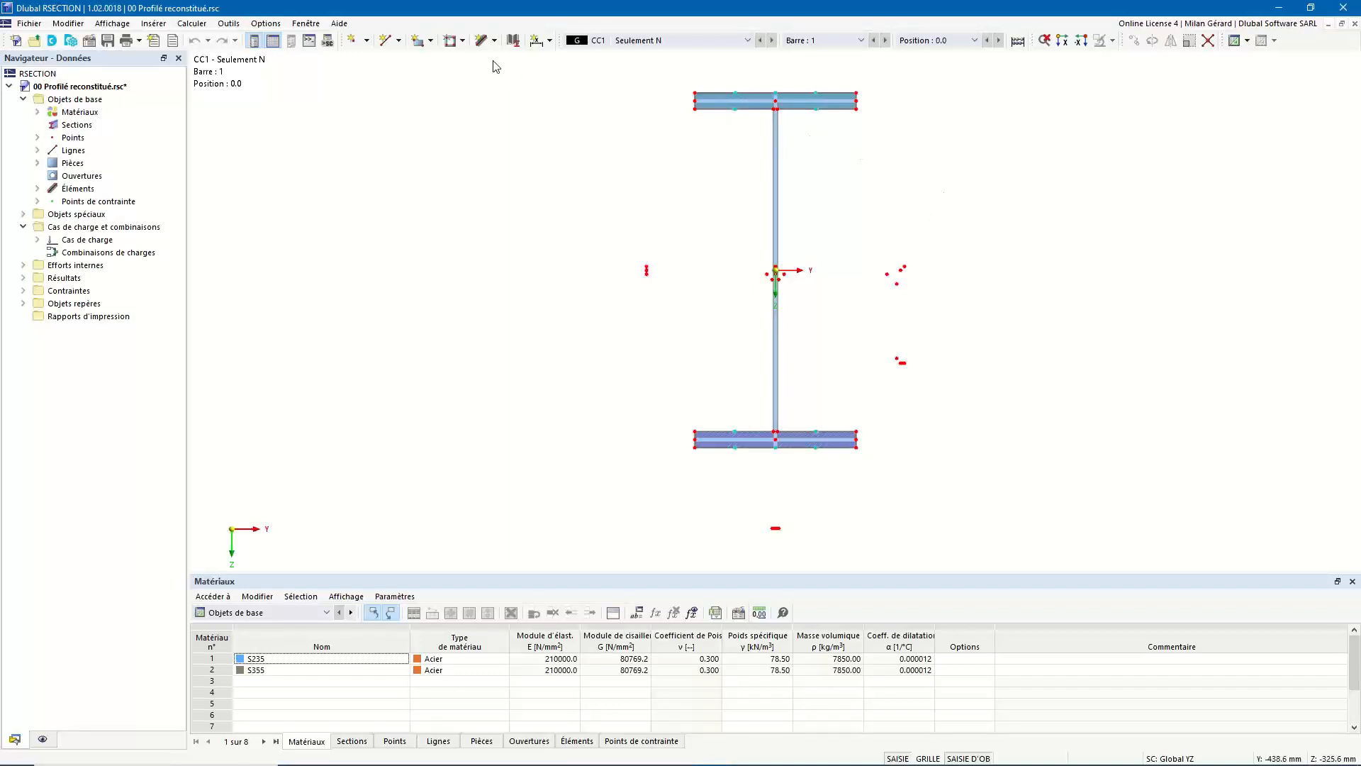
Select the objects fully enclosed around the top flange, reselect with a crossing window that includes the web, and clear the selection
drag(492, 60, 1030, 240)
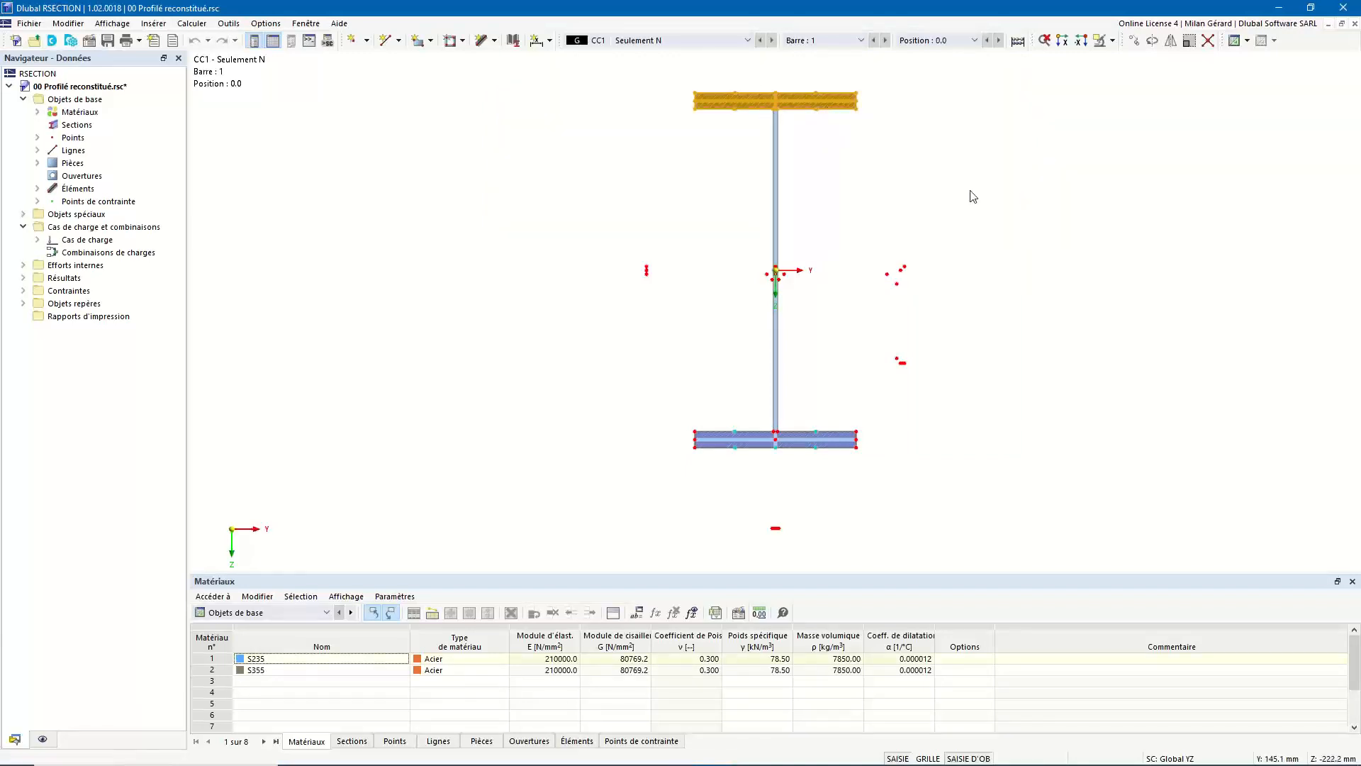
click(1007, 234)
drag(1044, 240, 495, 69)
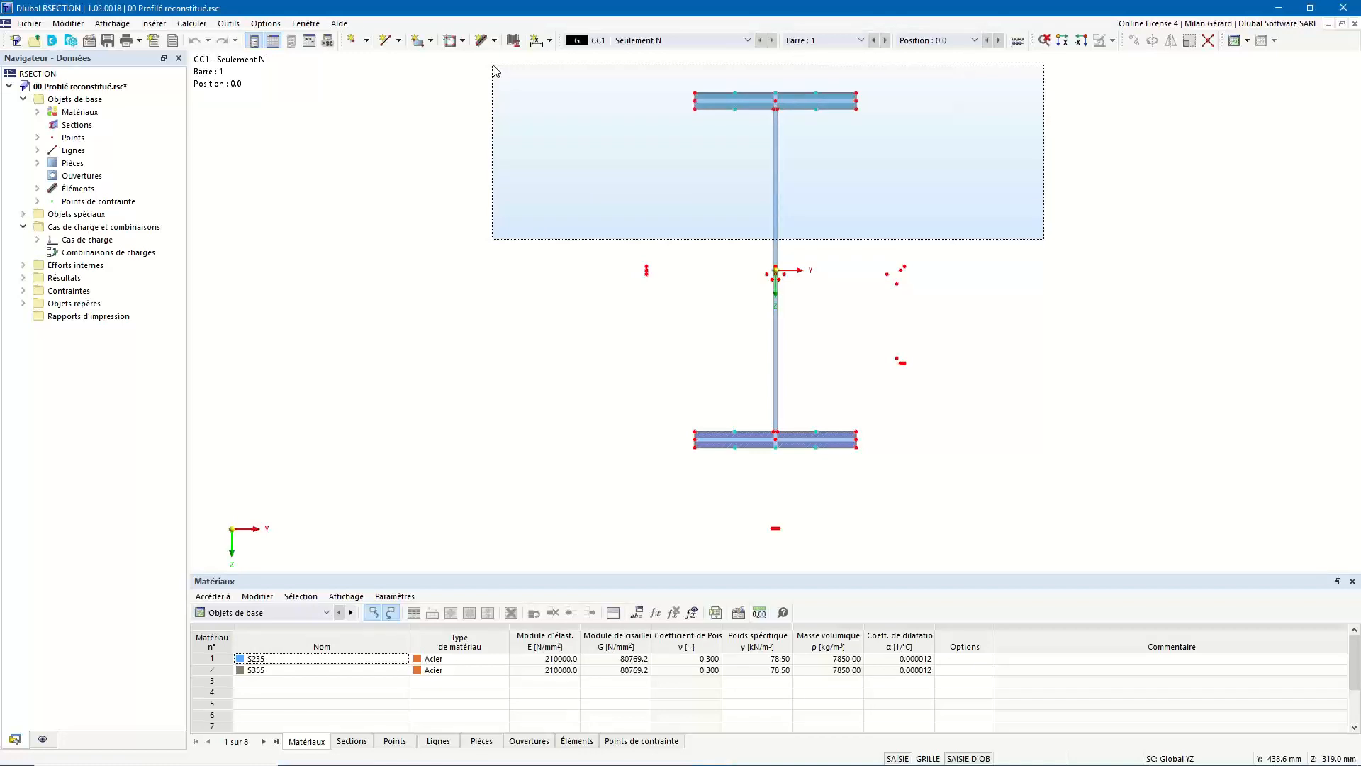
drag(494, 69, 495, 70)
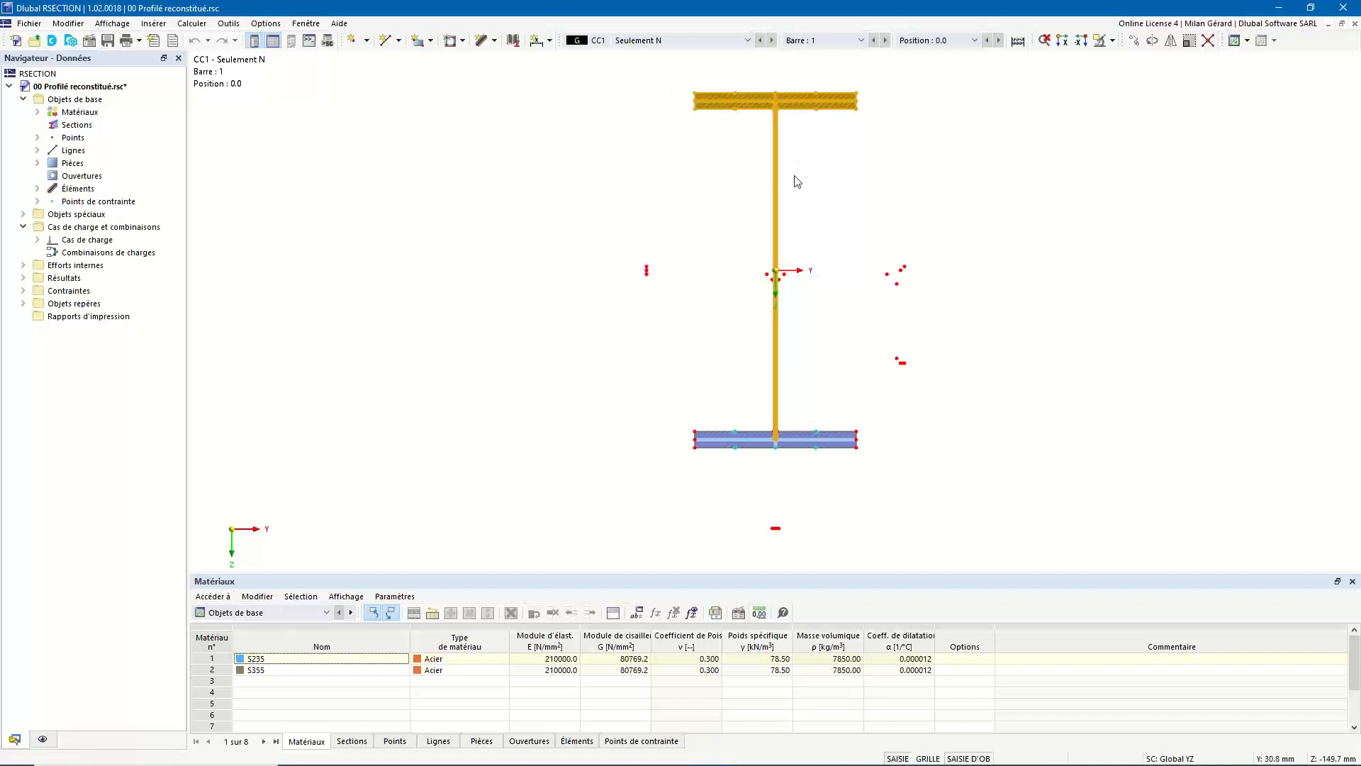
click(875, 183)
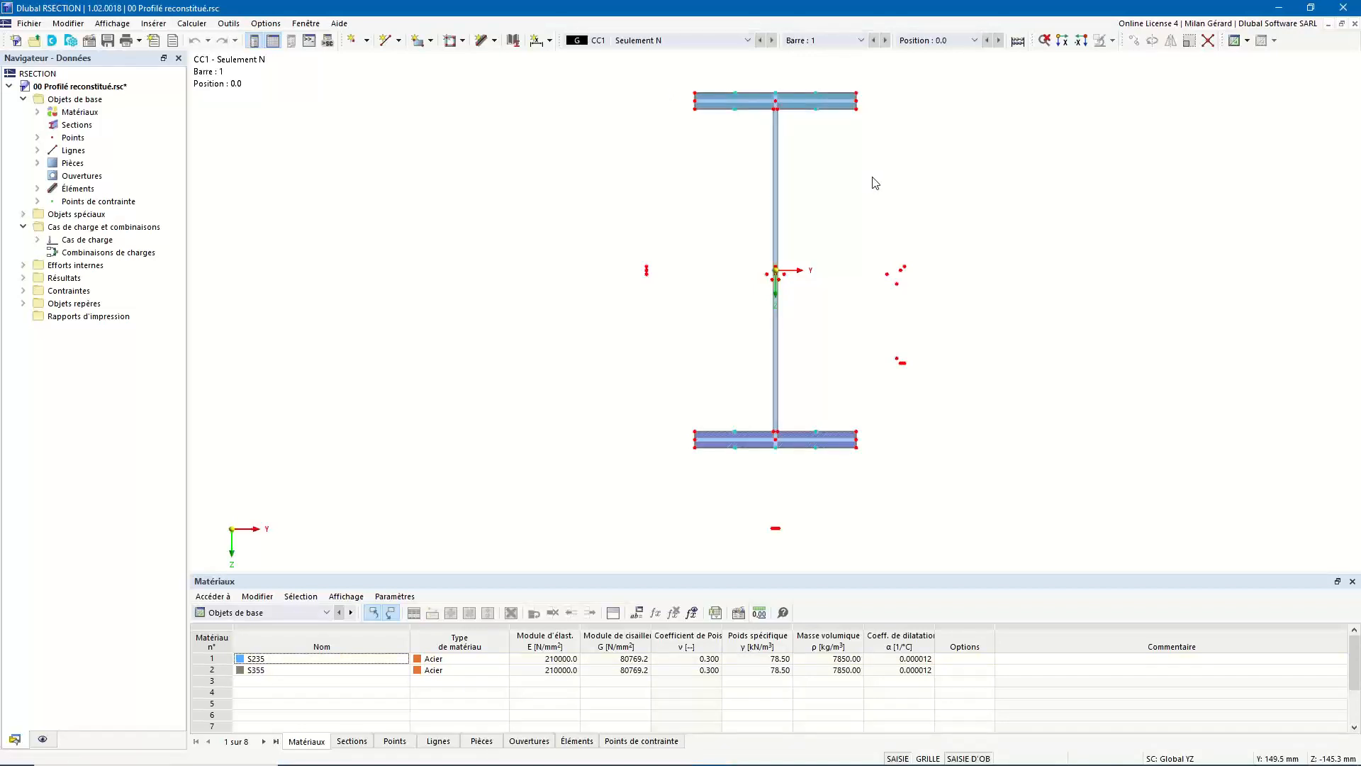
Add the sub-panels of both flanges to one selection, remove some of them again, and clear the selection
click(769, 105)
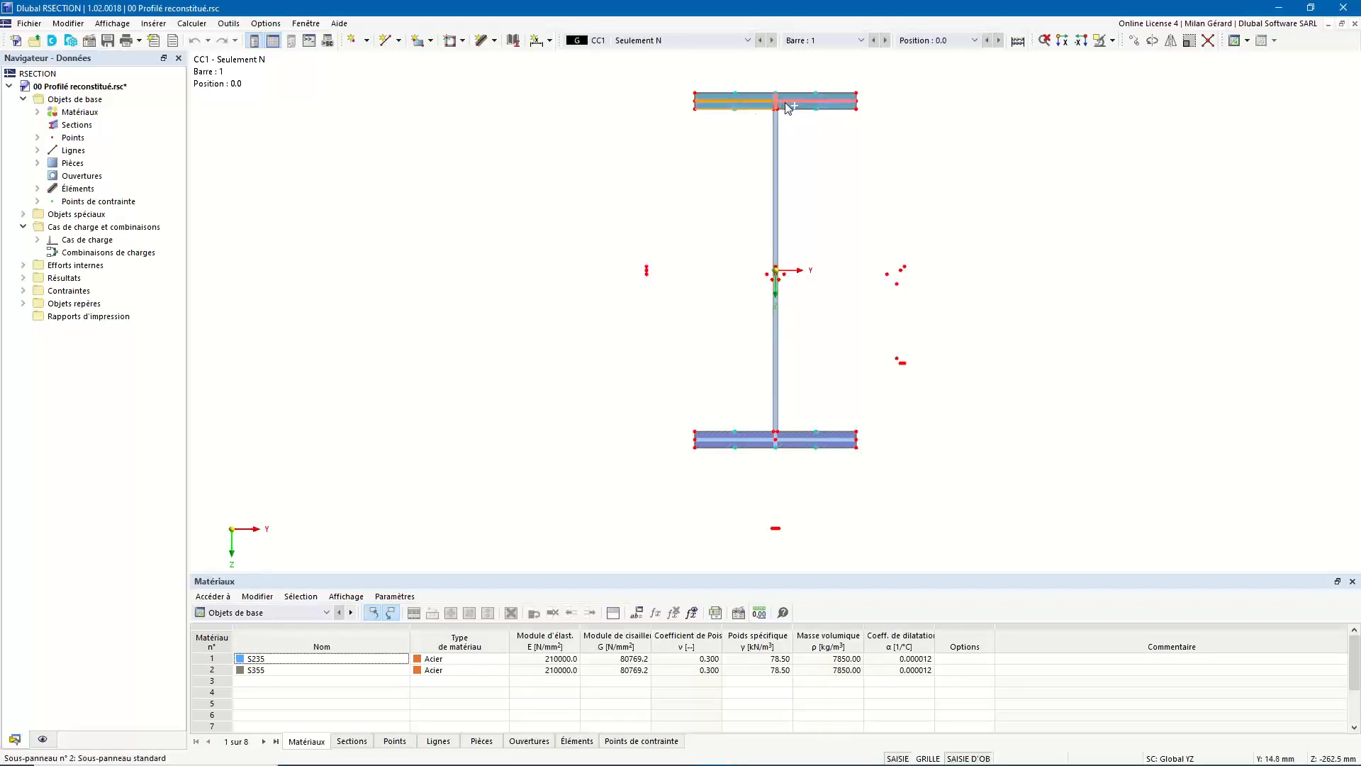
ctrl+click(761, 440)
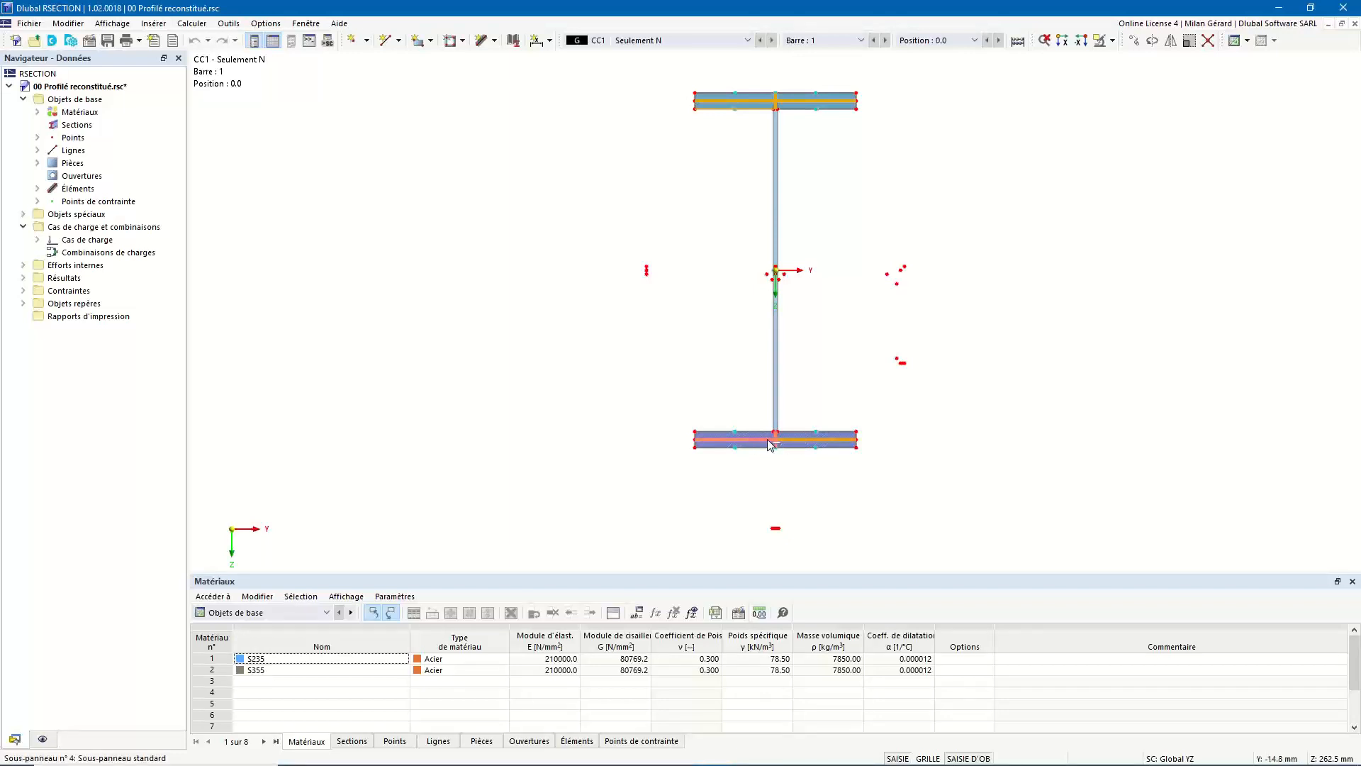
ctrl+click(770, 440)
shift+click(790, 441)
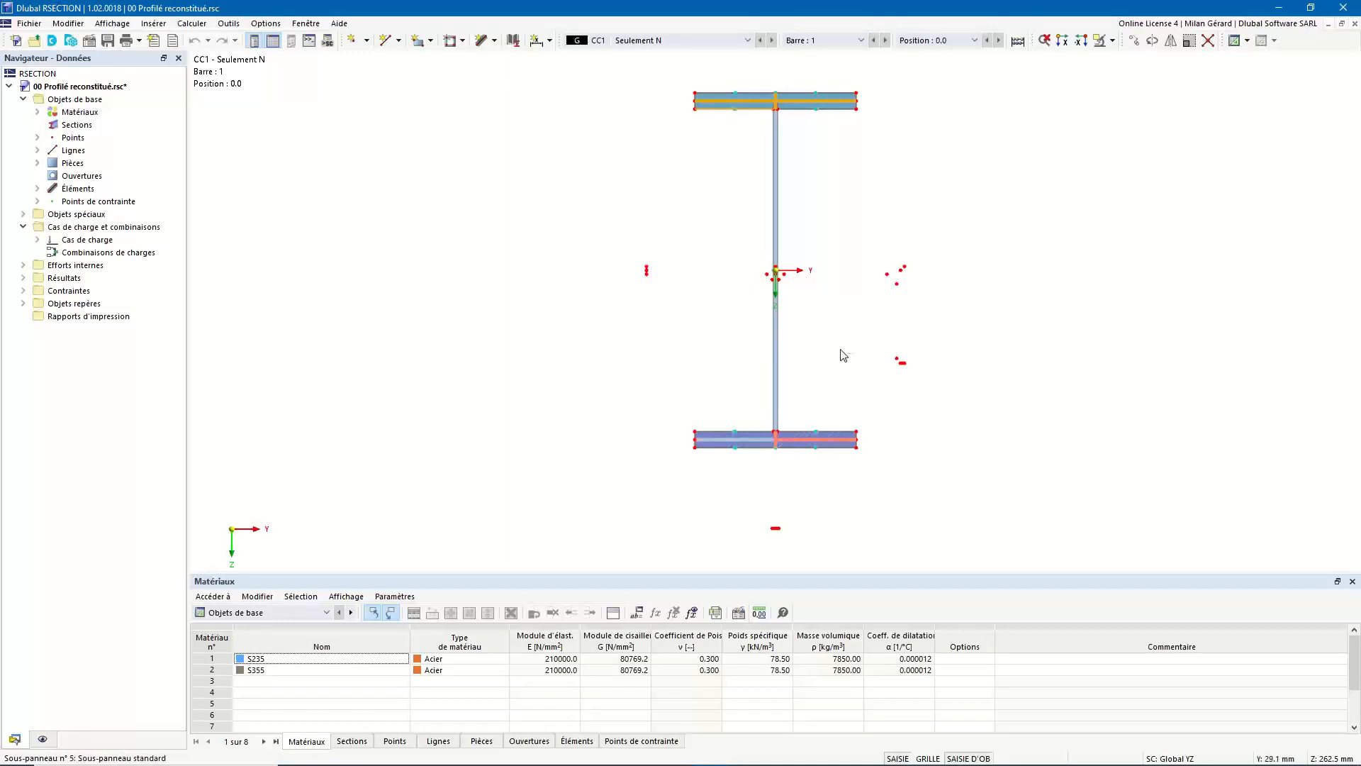
shift+click(788, 103)
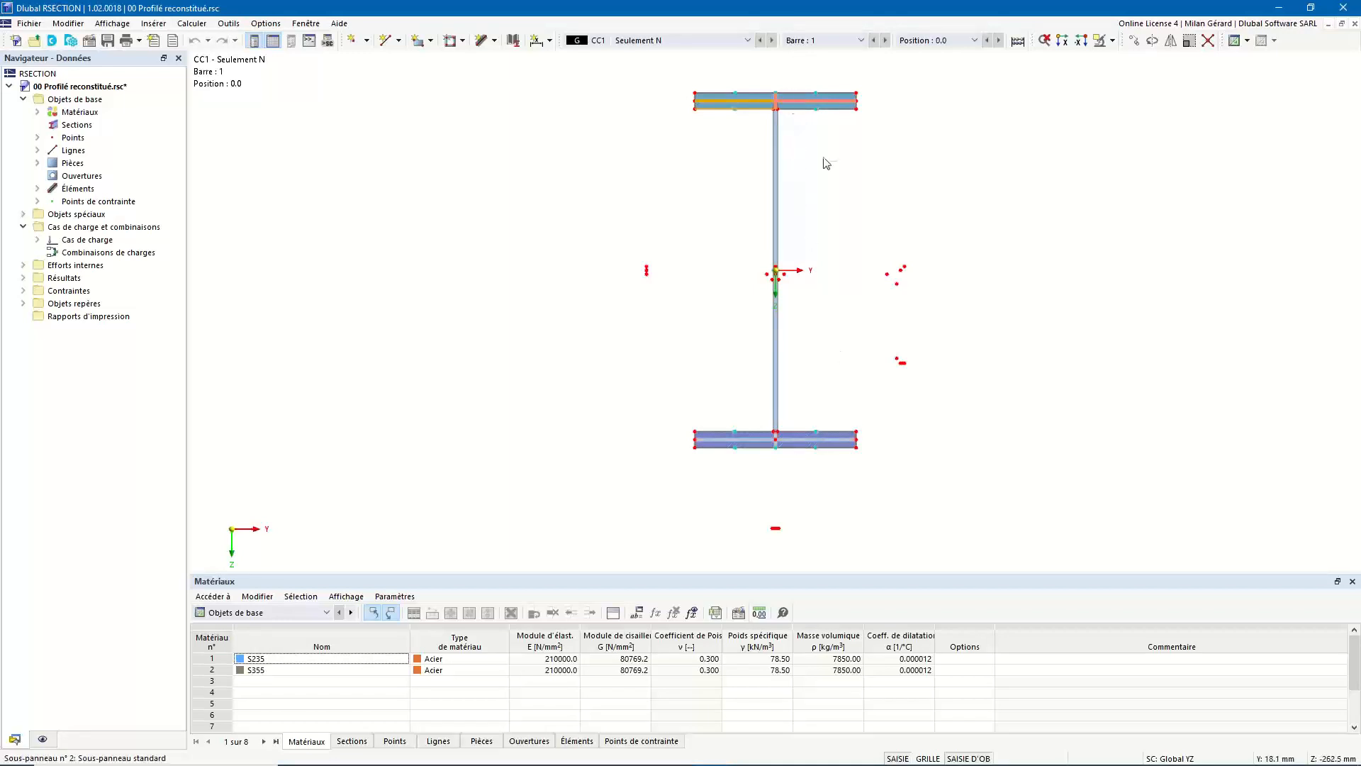
click(851, 215)
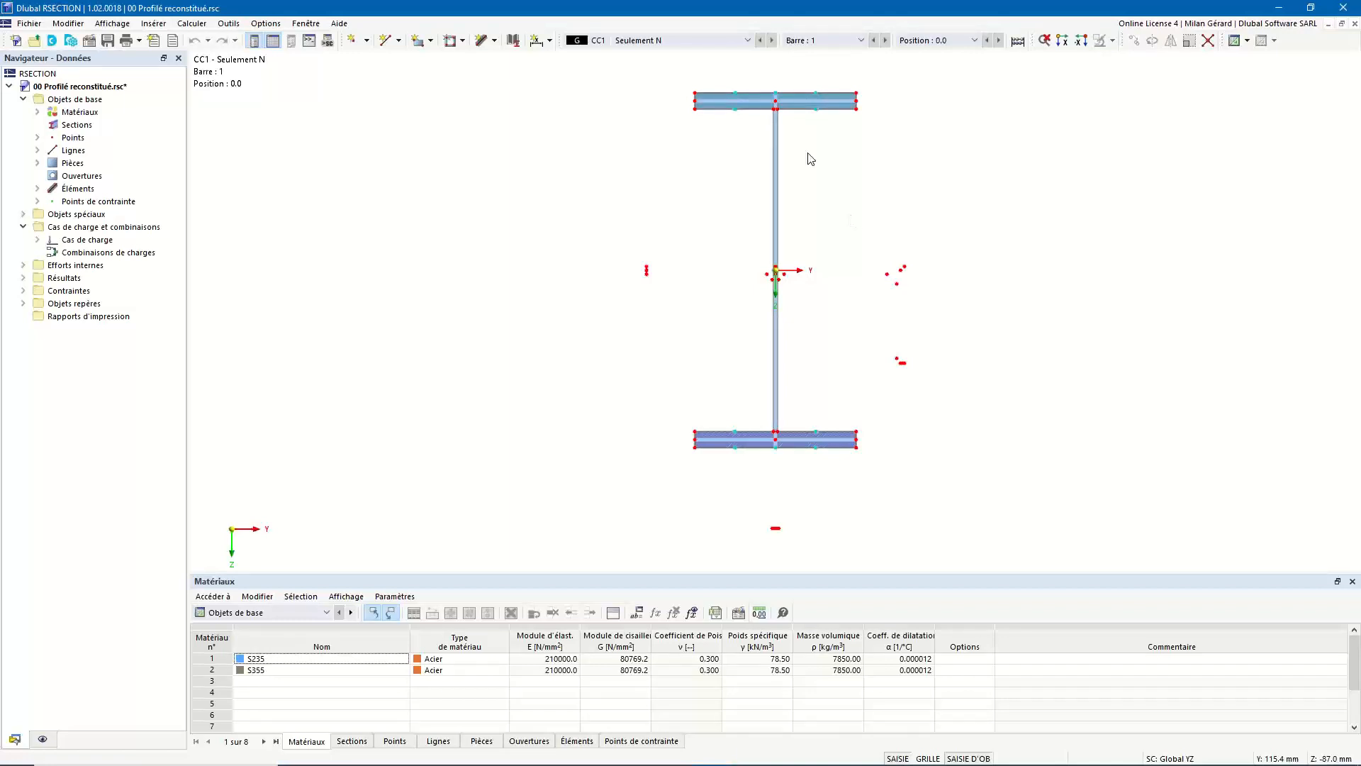
click(32, 23)
mouse_move(64, 23)
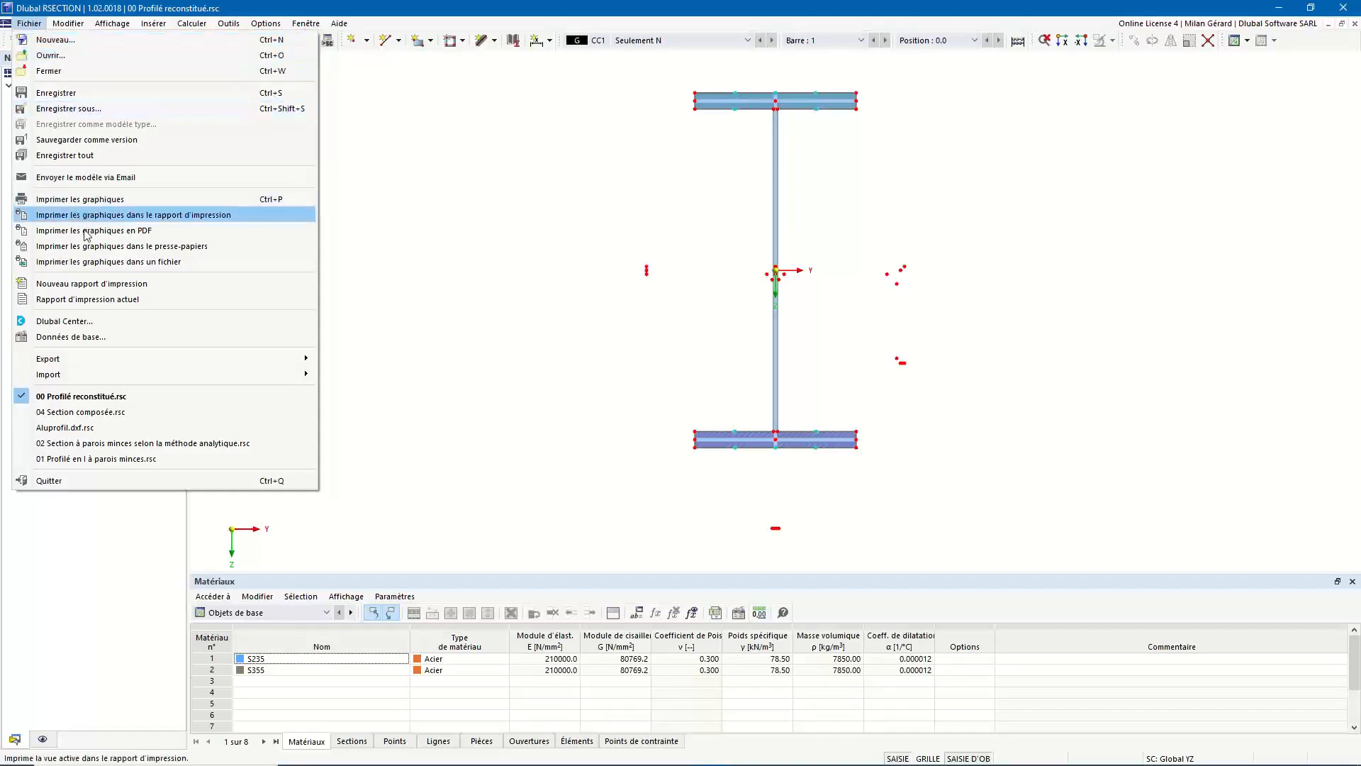
mouse_move(118, 378)
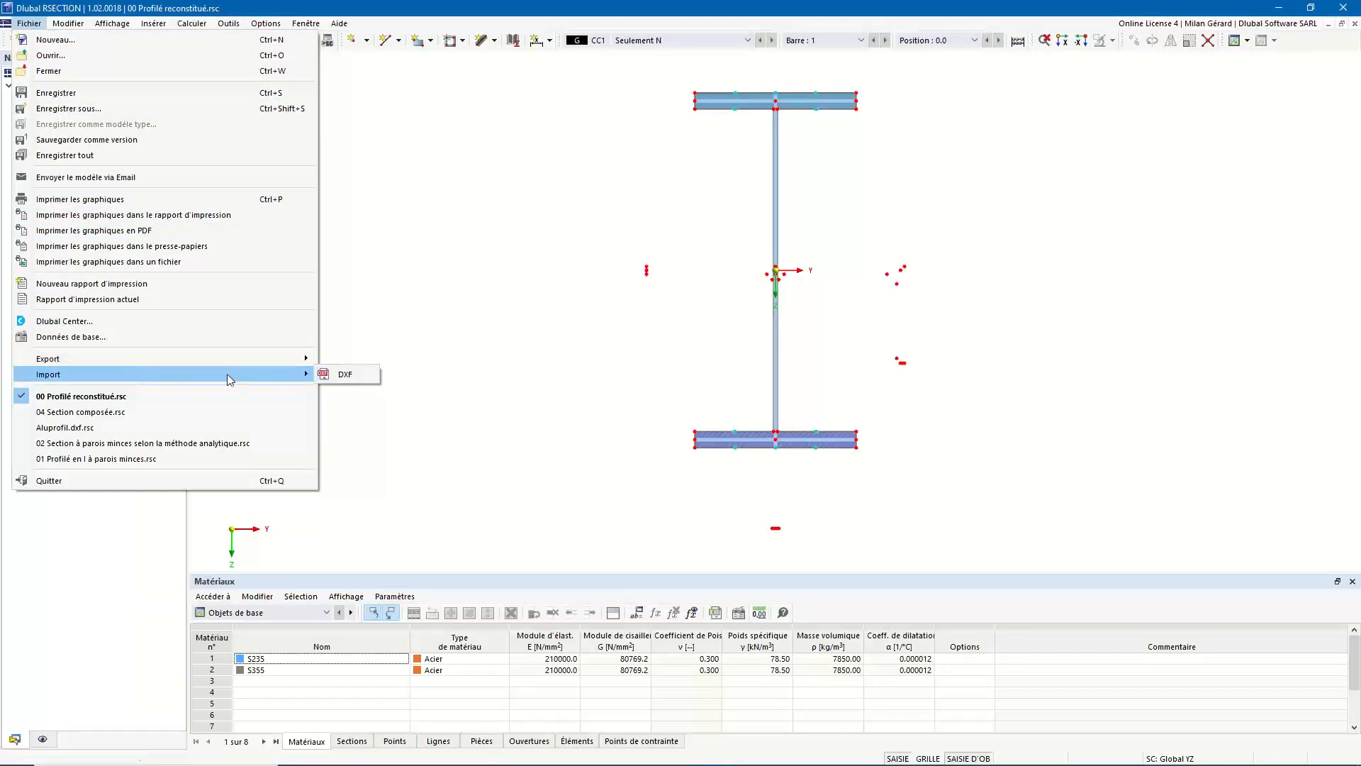
mouse_move(220, 362)
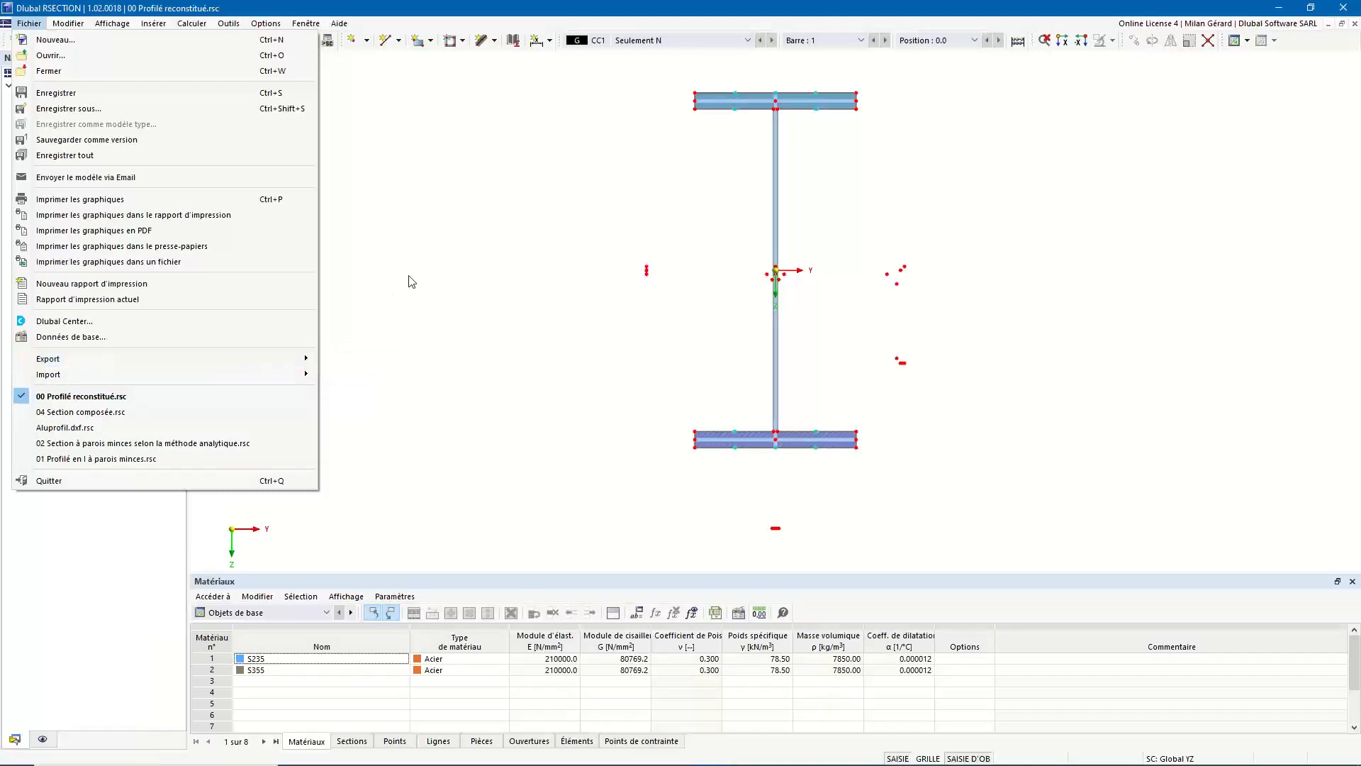
click(68, 23)
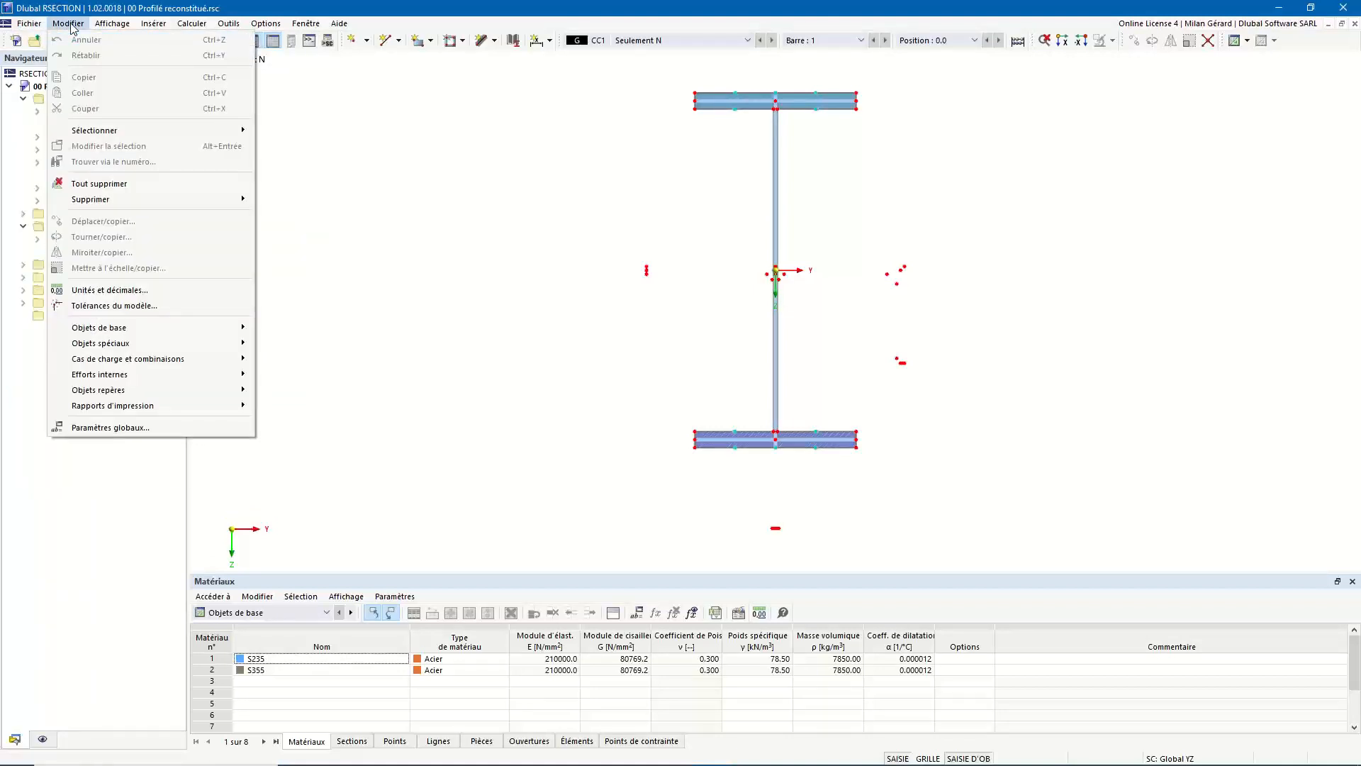
mouse_move(169, 329)
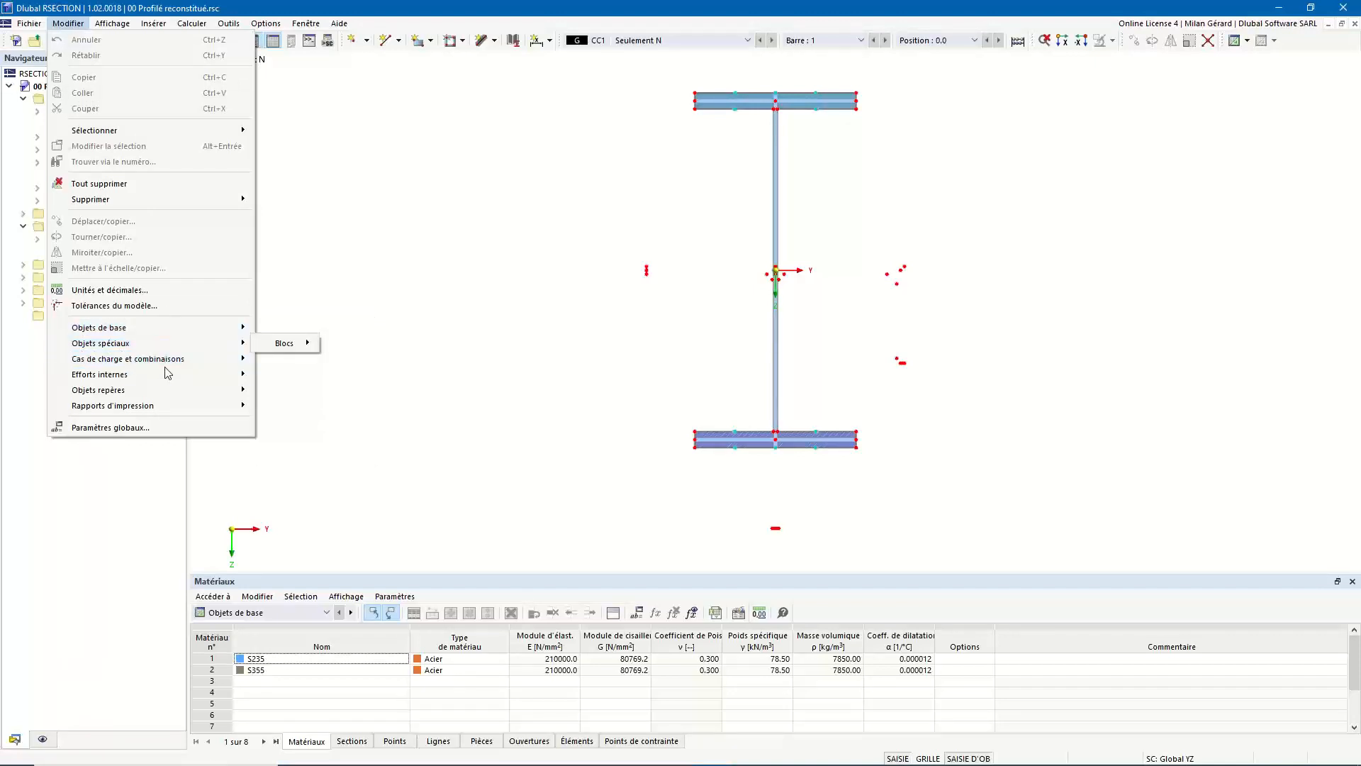
mouse_move(167, 363)
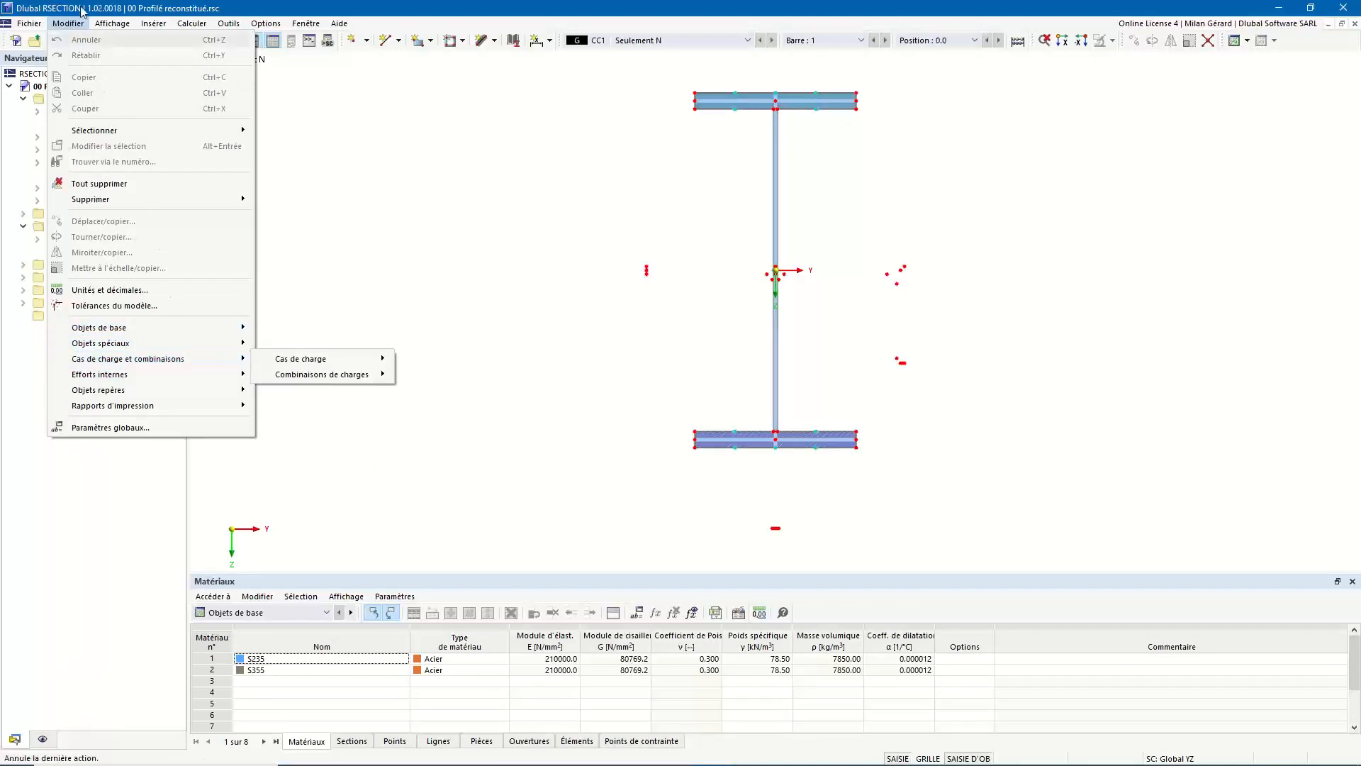
mouse_move(110, 27)
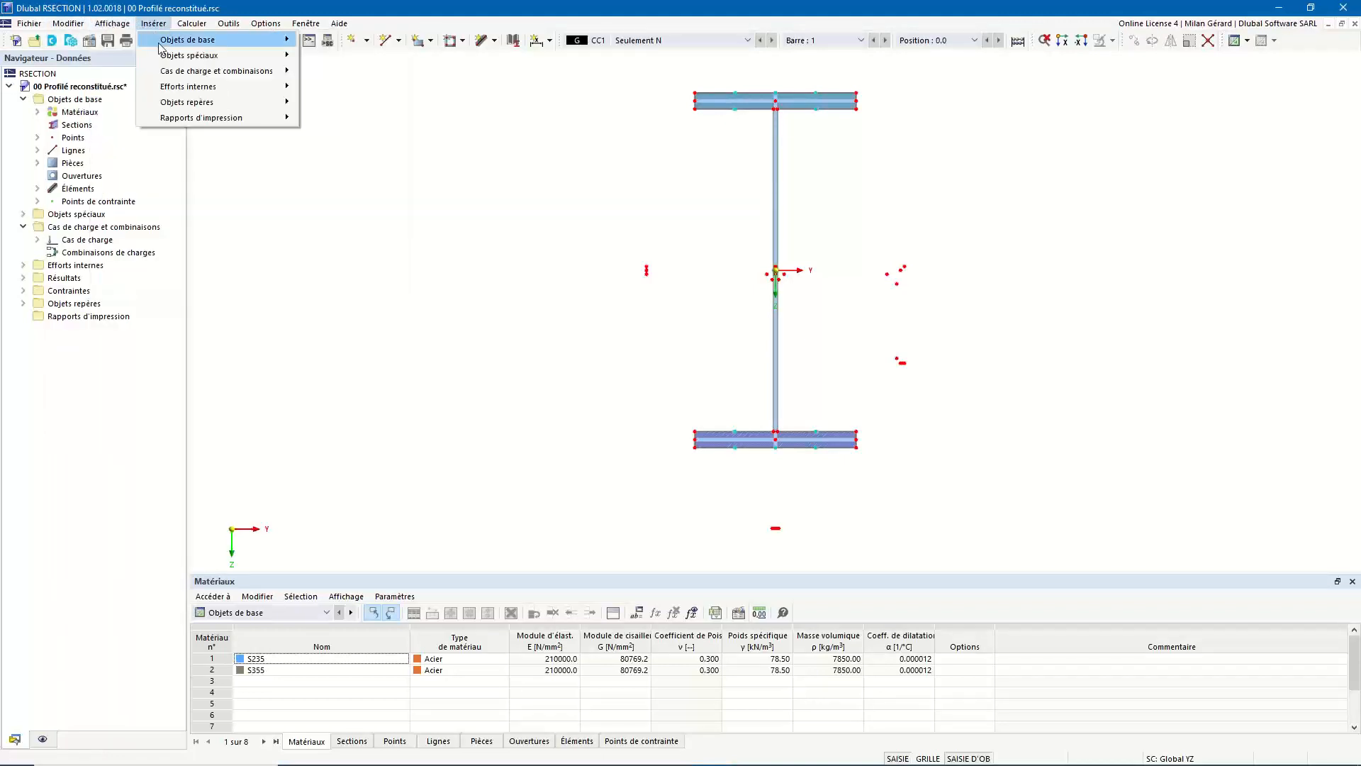
mouse_move(189, 42)
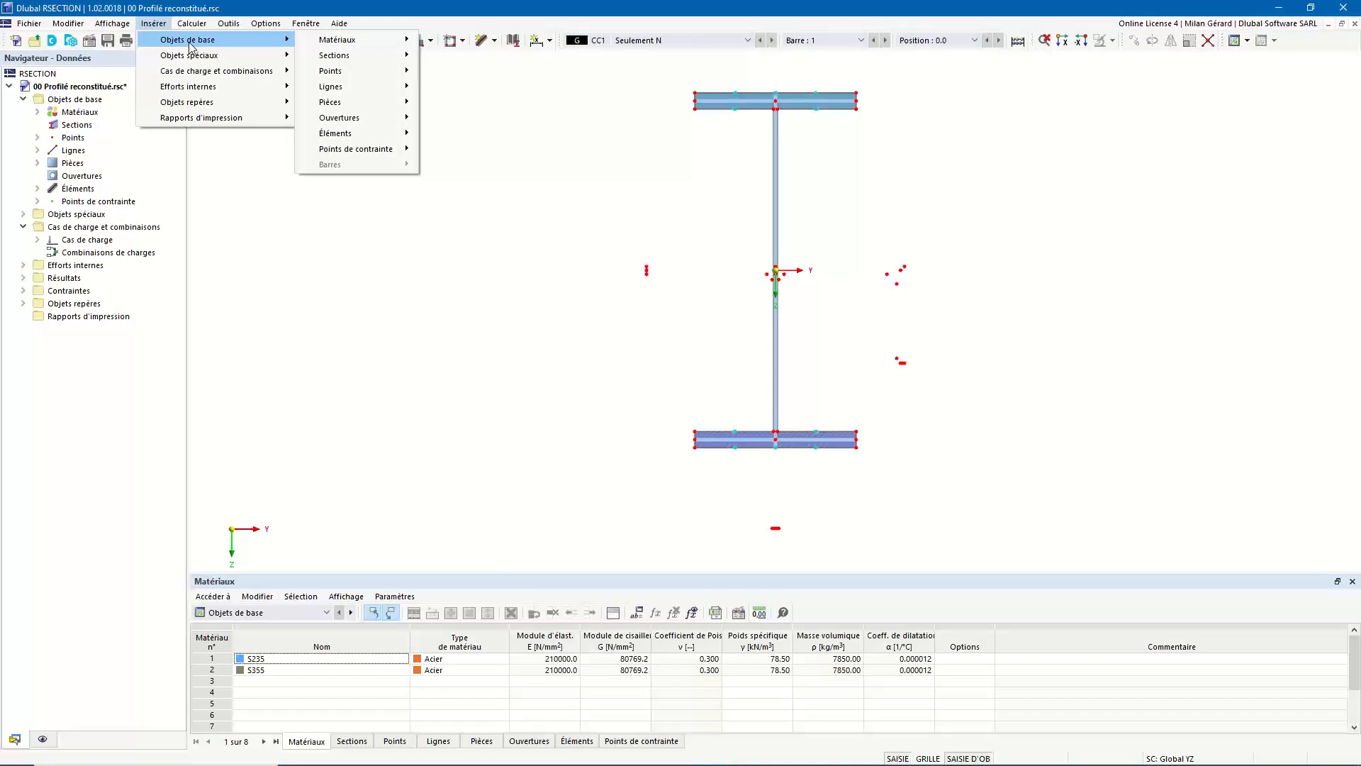
mouse_move(330, 46)
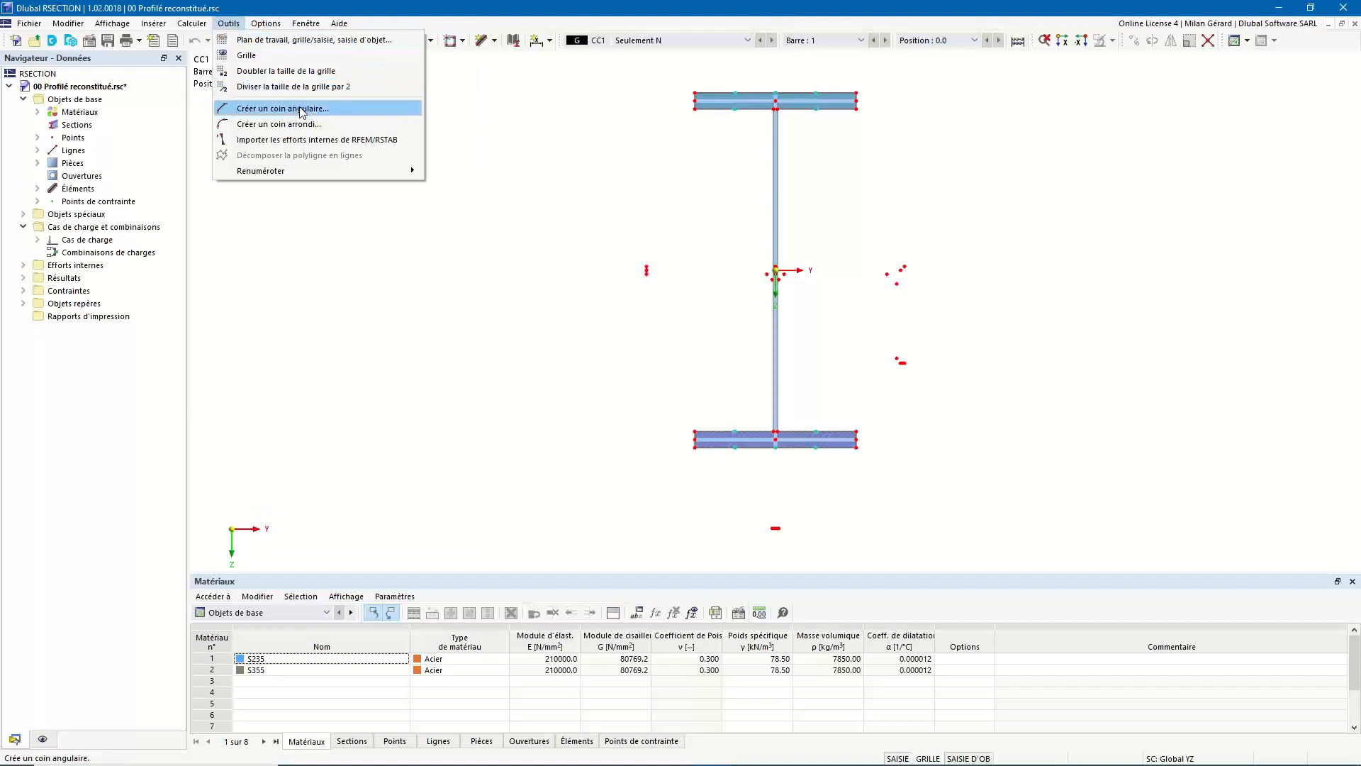
Load the black background preset in the display properties and apply it to the work window
mouse_move(277, 29)
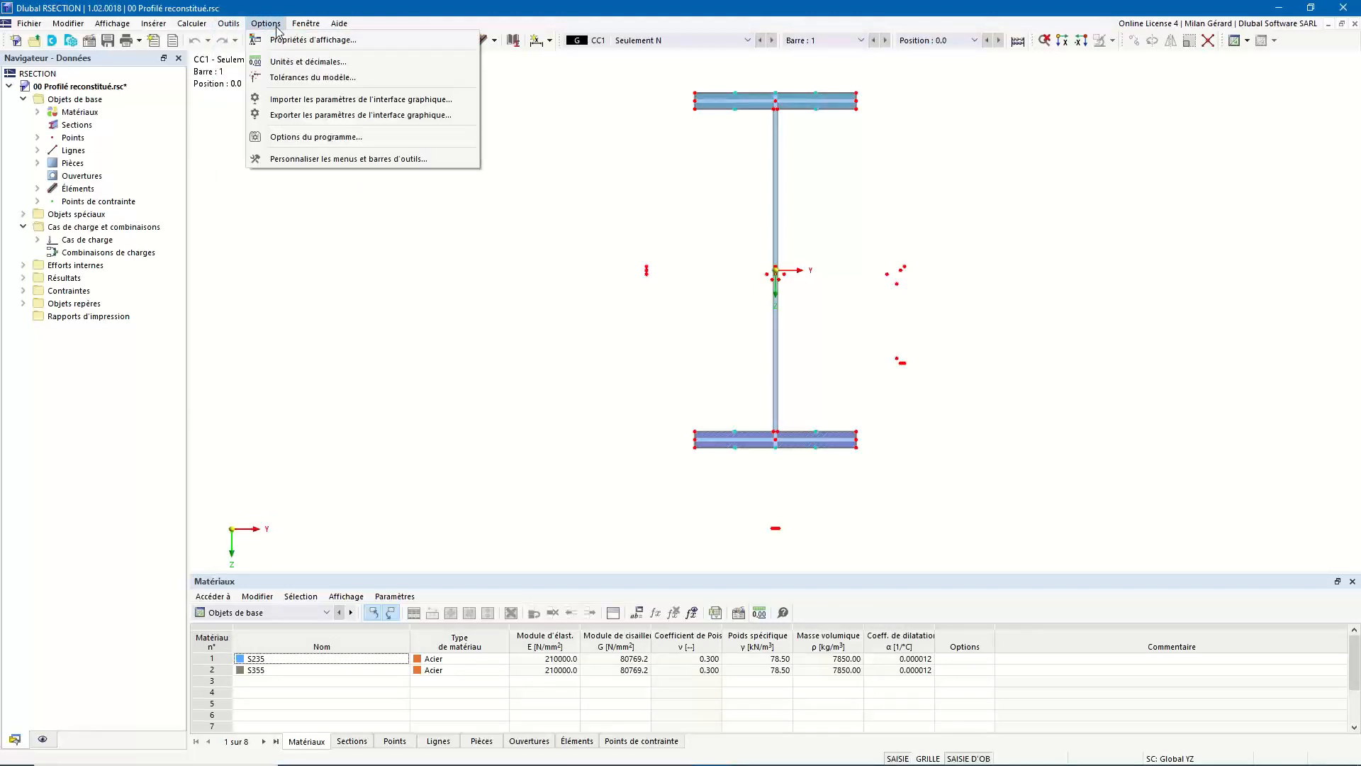
click(396, 40)
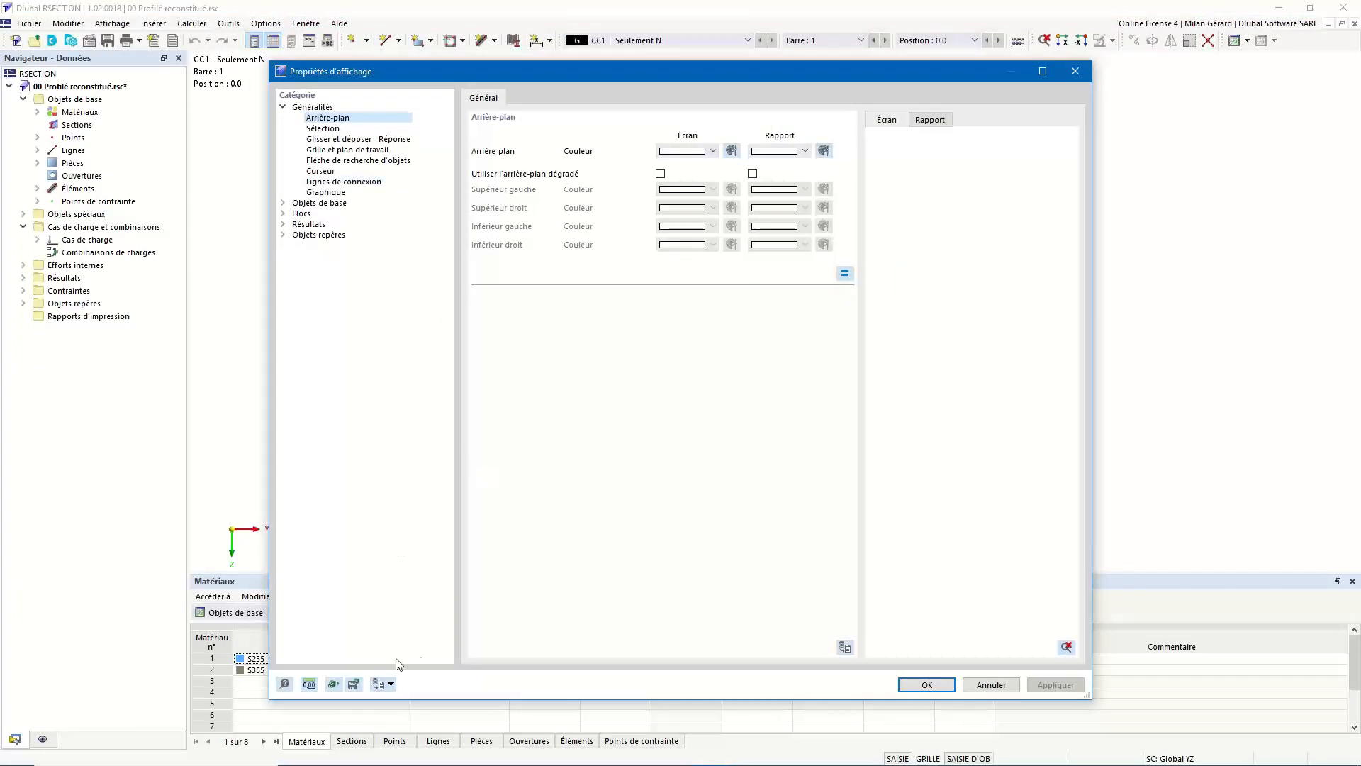
mouse_move(623, 78)
mouse_down()
mouse_move(602, 449)
mouse_move(627, 53)
mouse_up()
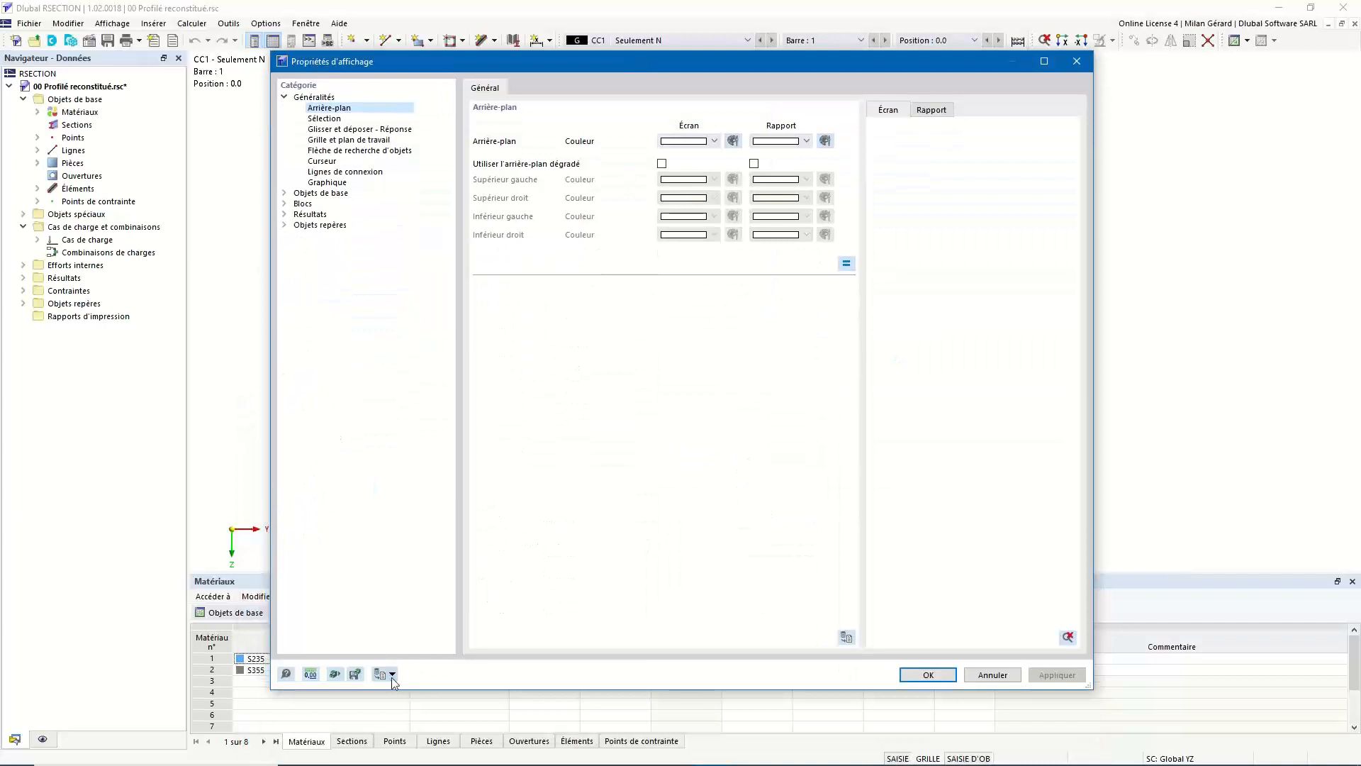
click(392, 675)
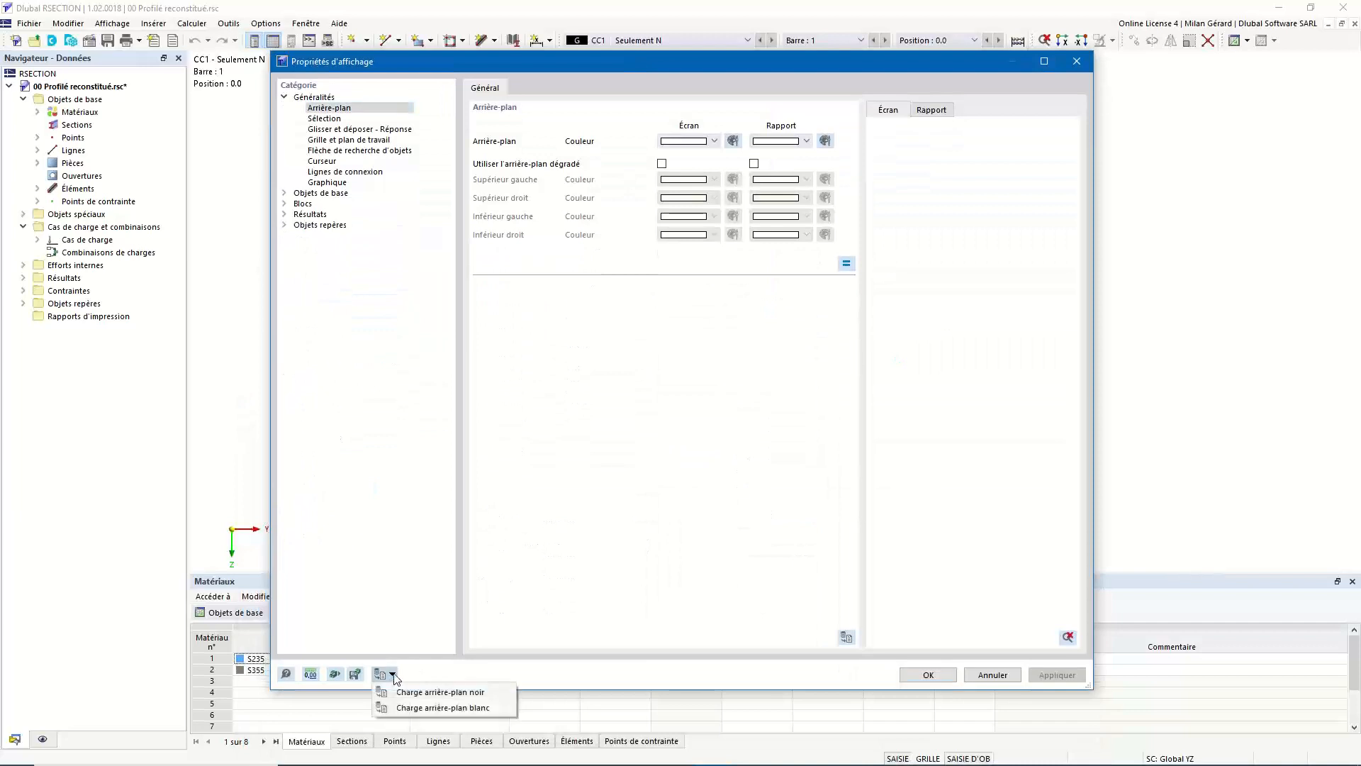
click(489, 693)
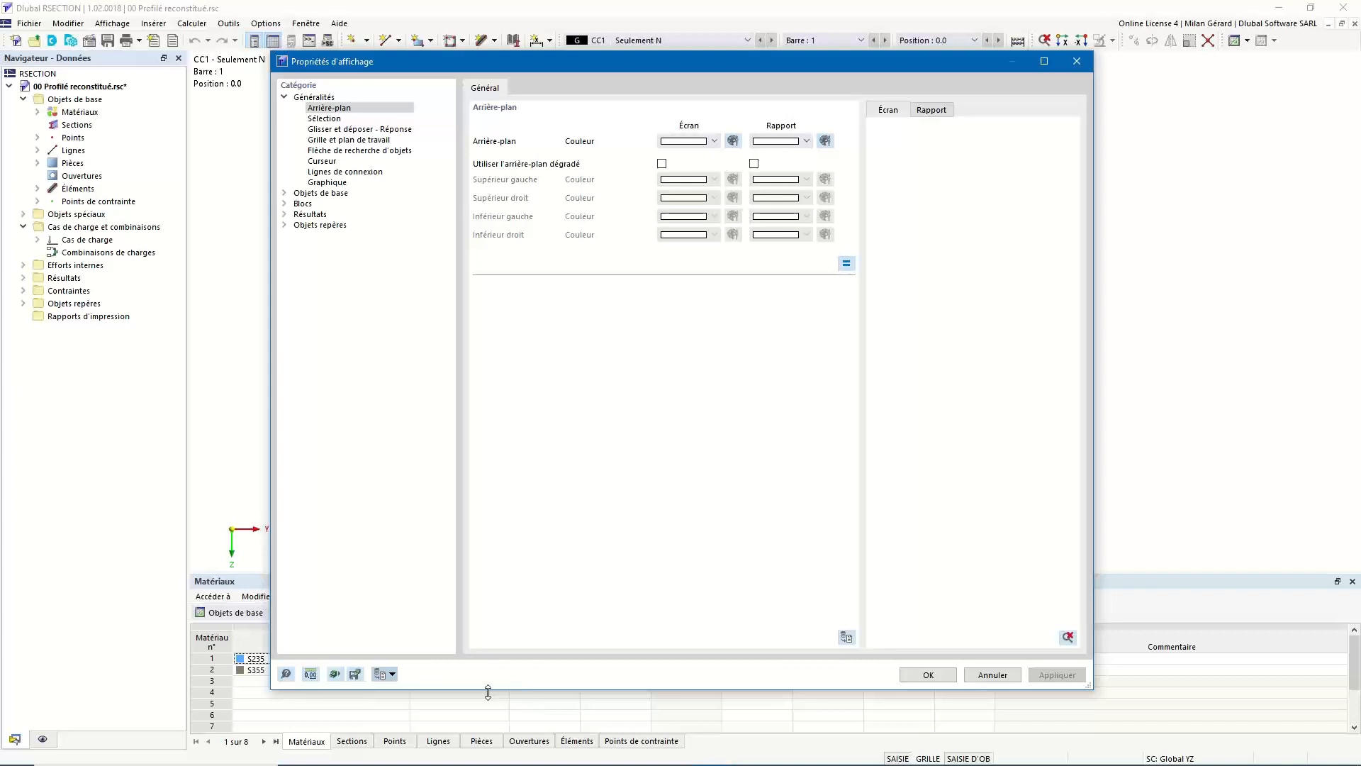
click(1080, 677)
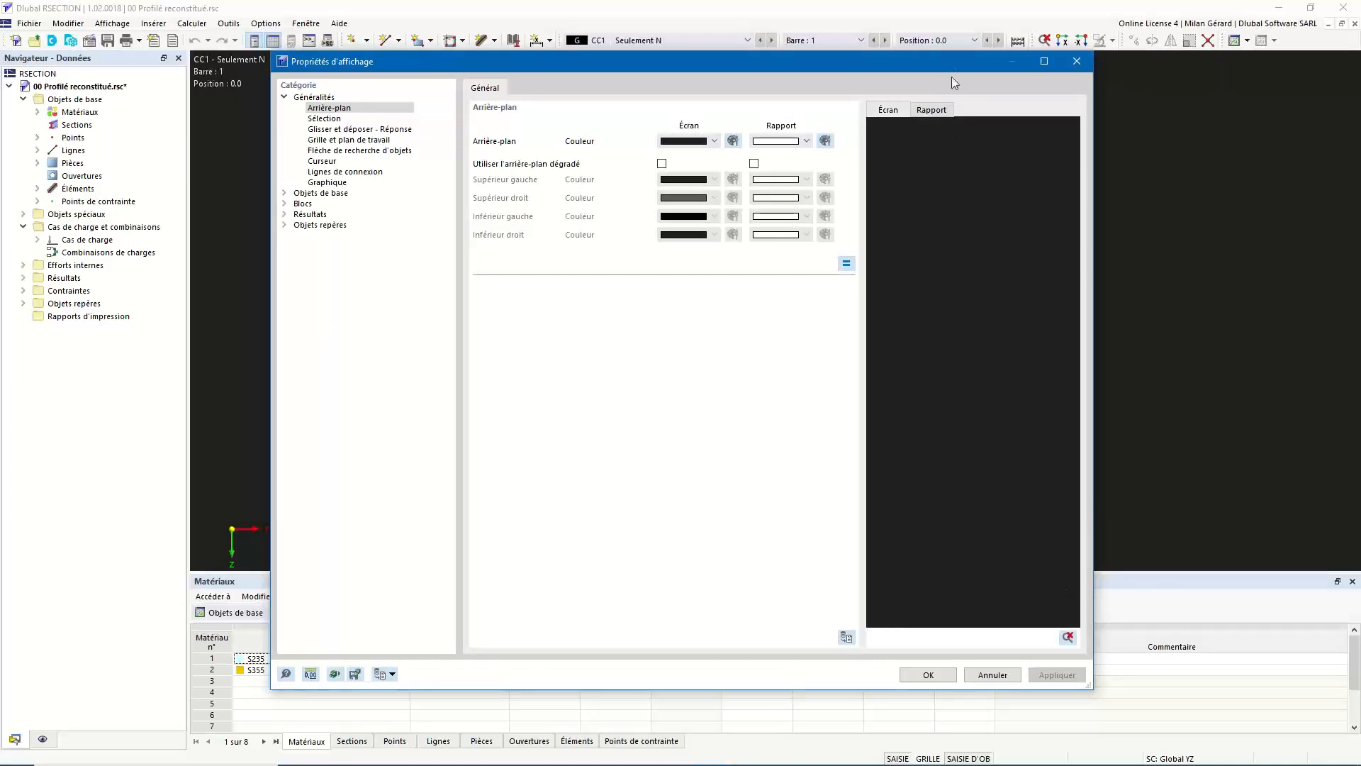
drag(963, 71, 911, 381)
drag(902, 283, 922, 65)
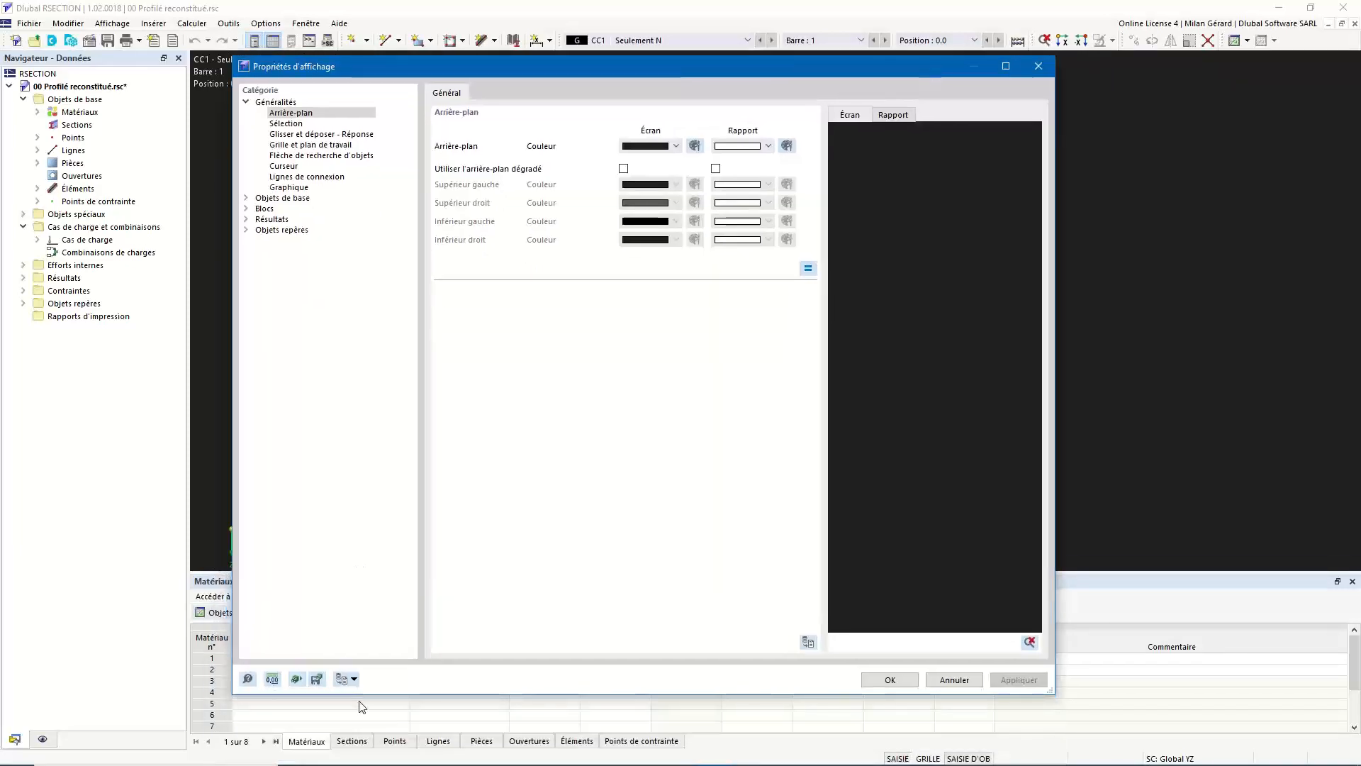
Load the white background preset in the display properties and accept the settings
click(353, 680)
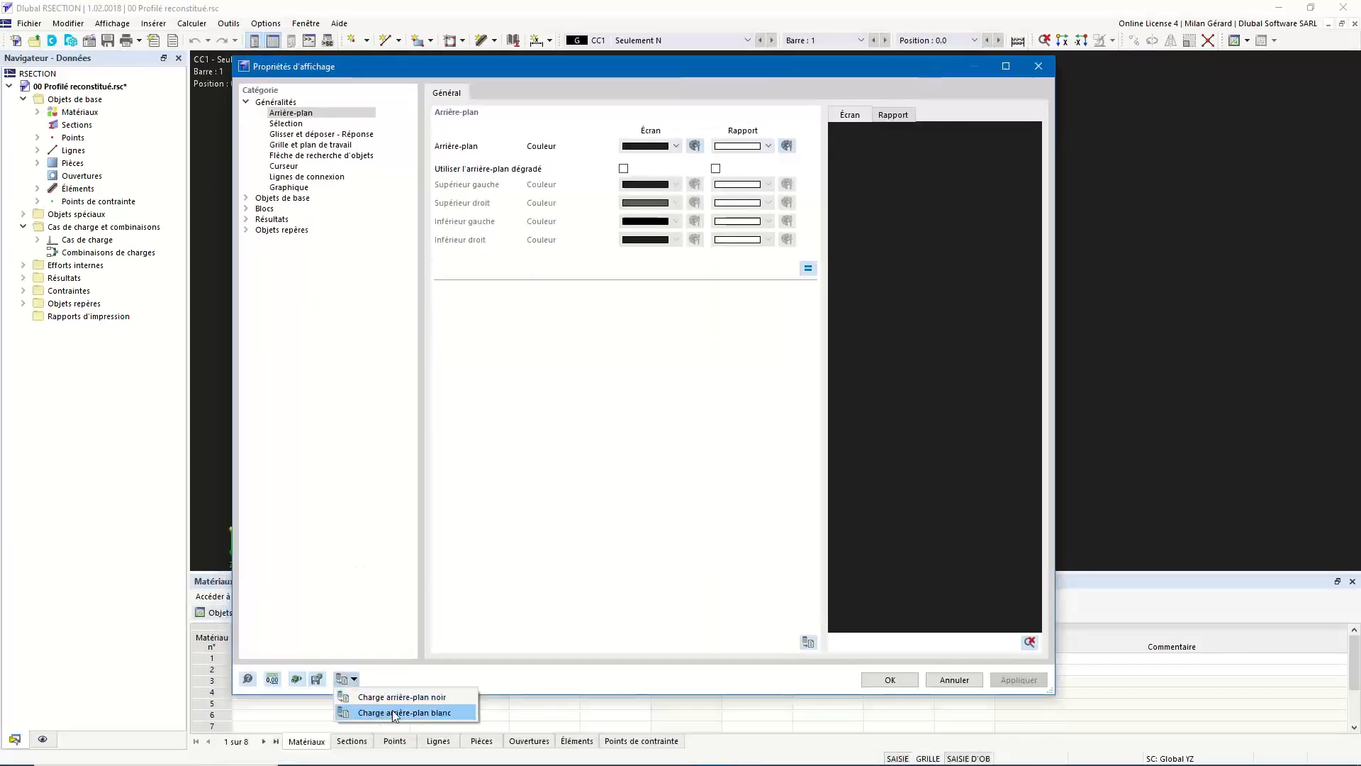
click(436, 713)
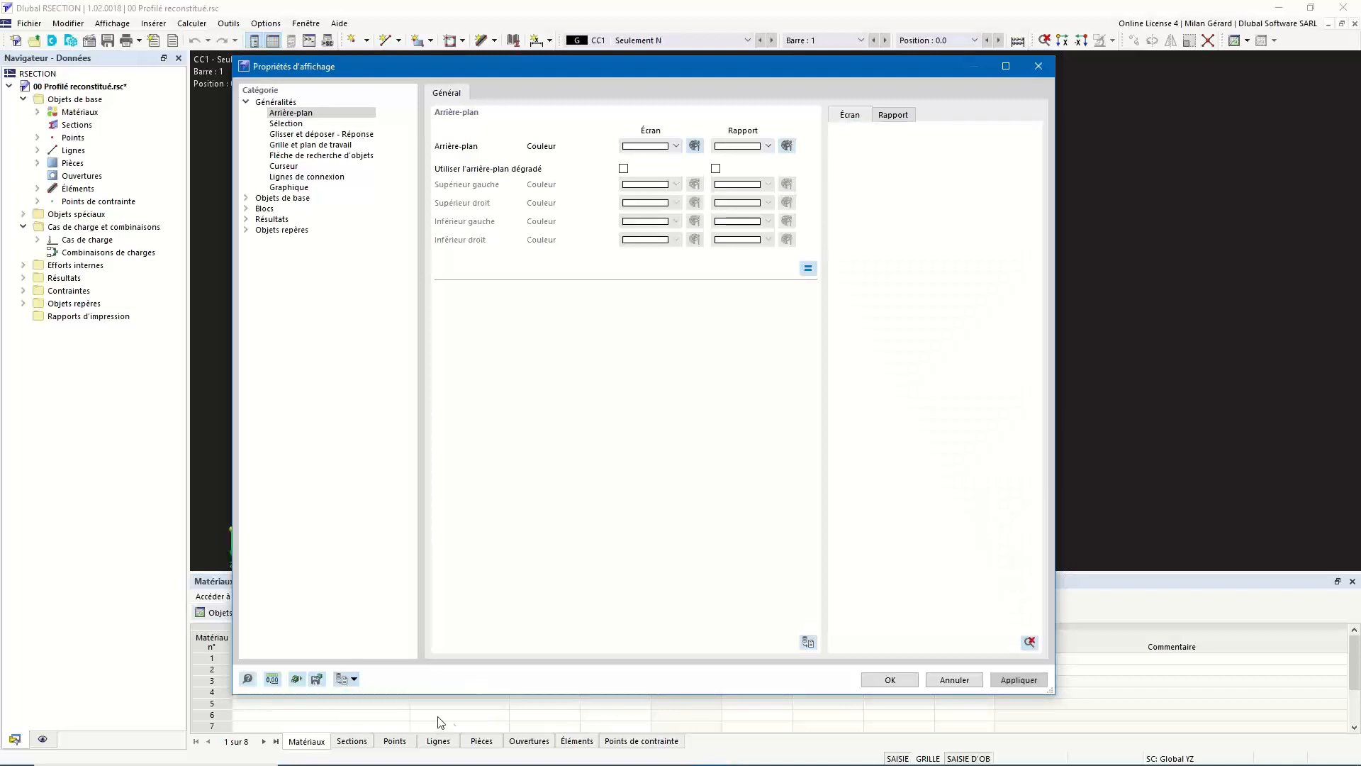
click(891, 680)
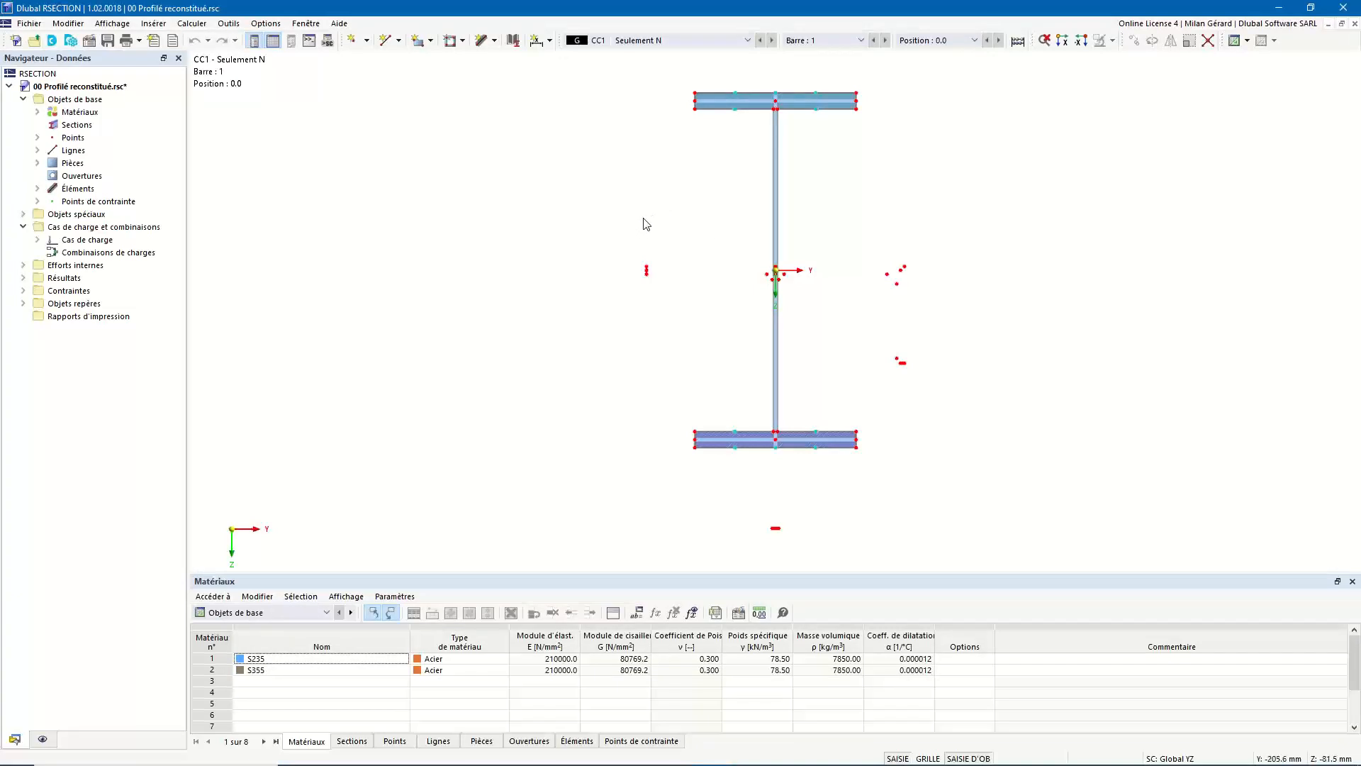
View the program options and parameters, including the available program languages, and close them without changing anything
click(268, 24)
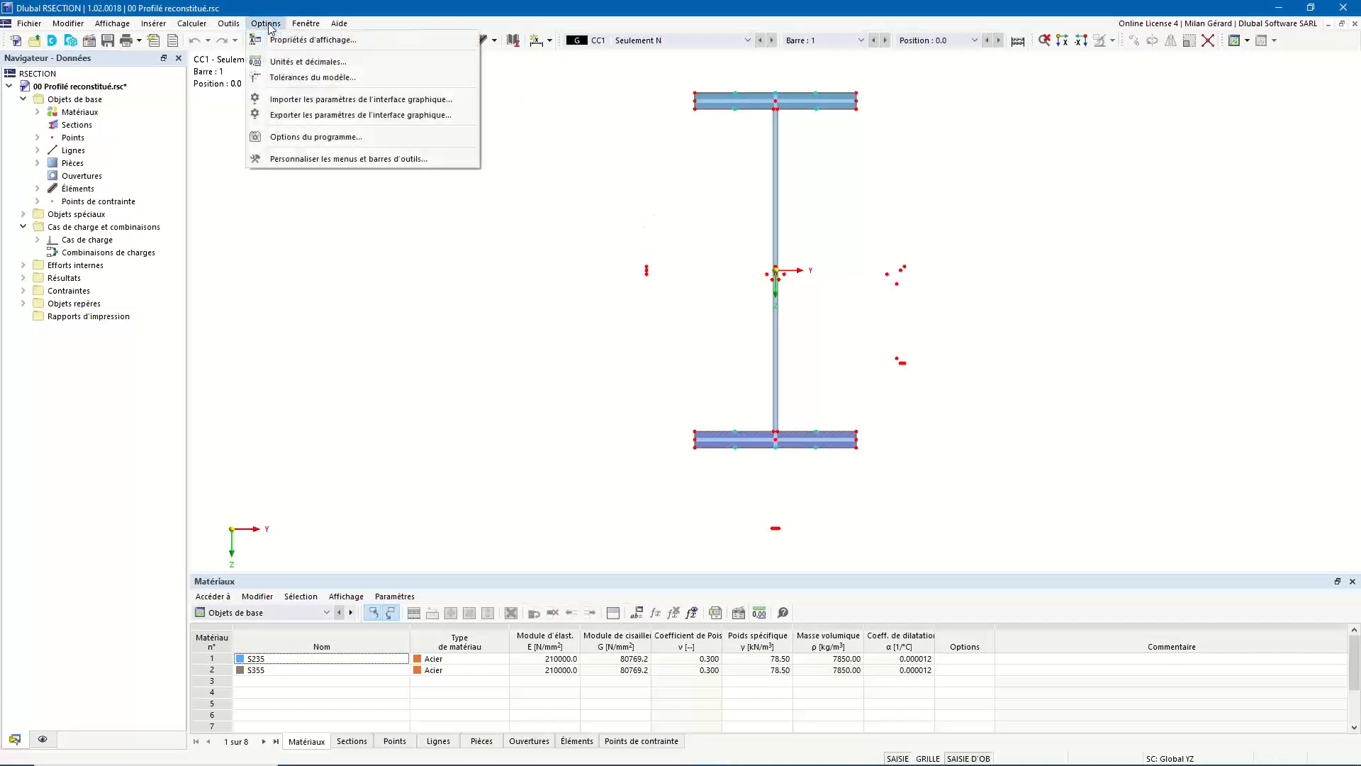
click(339, 140)
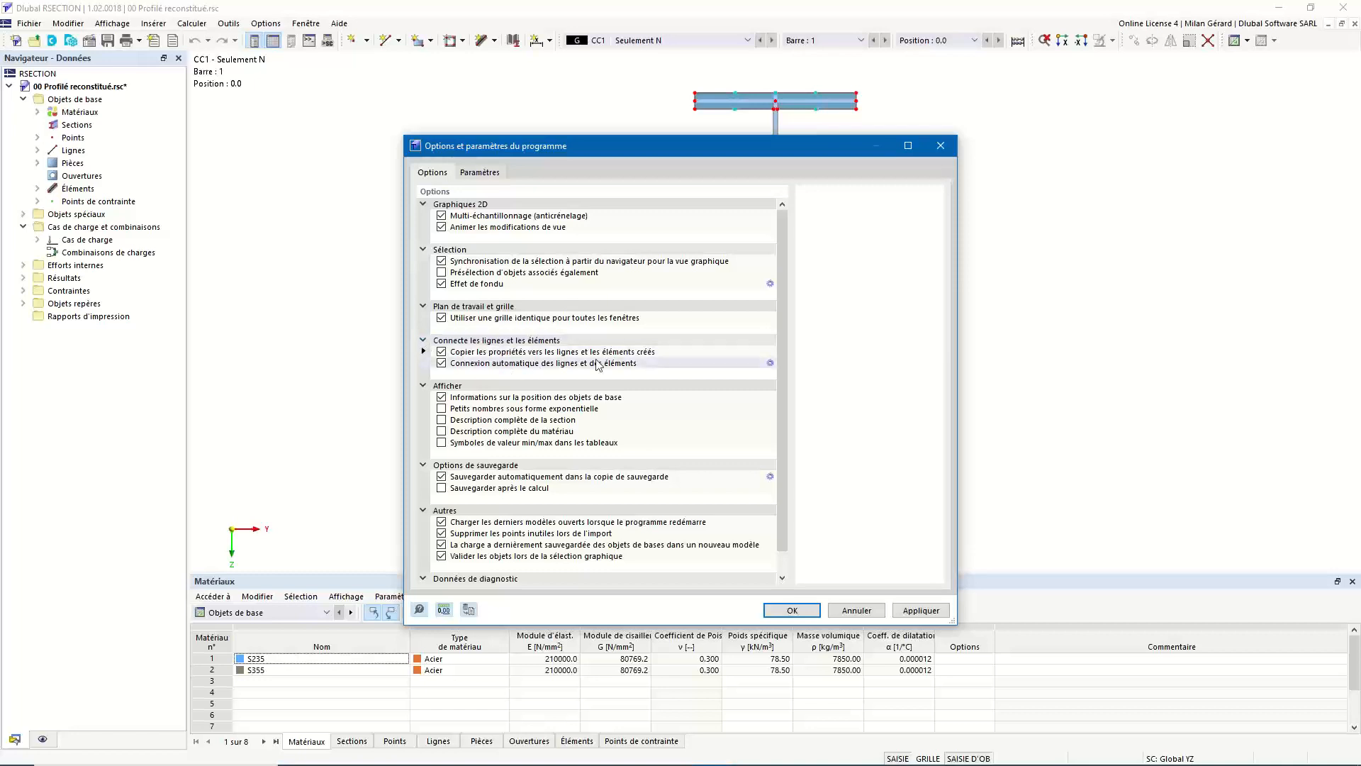
click(500, 176)
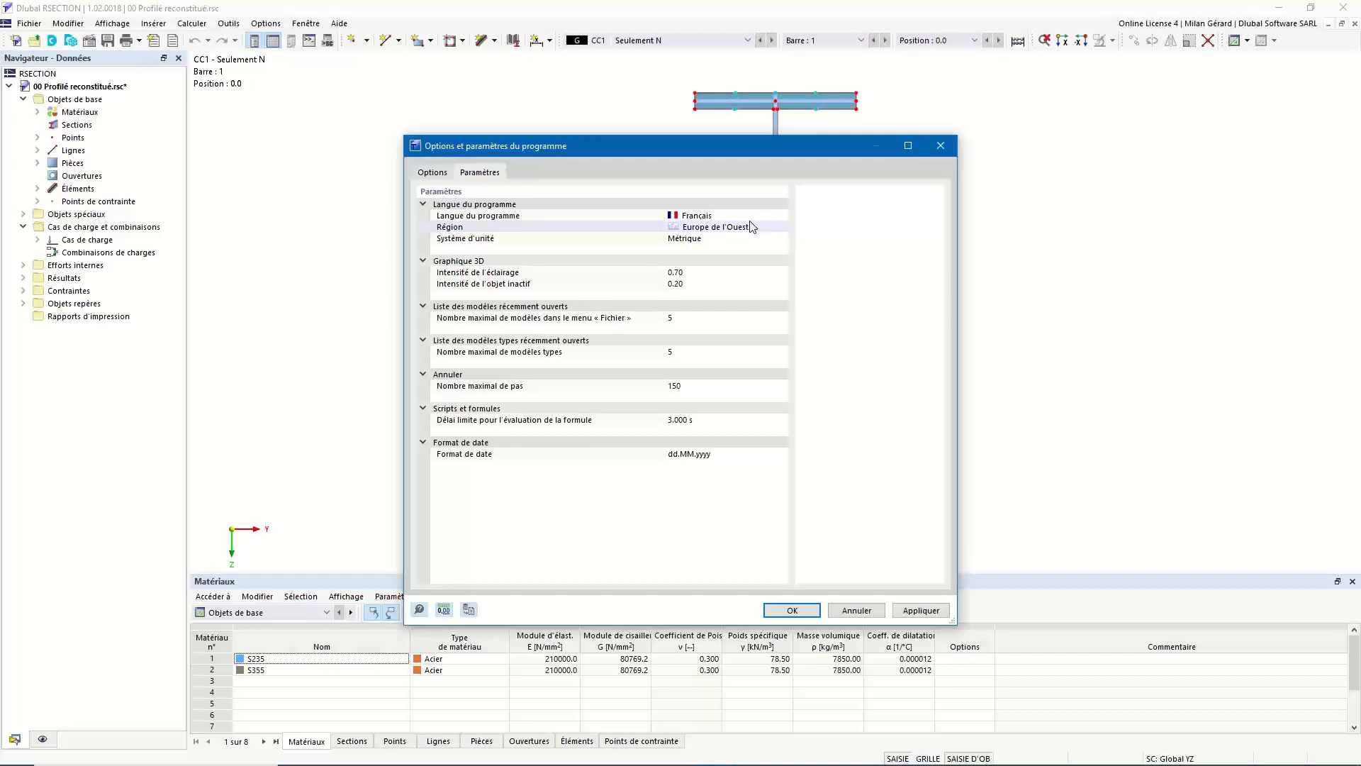
click(773, 219)
click(778, 218)
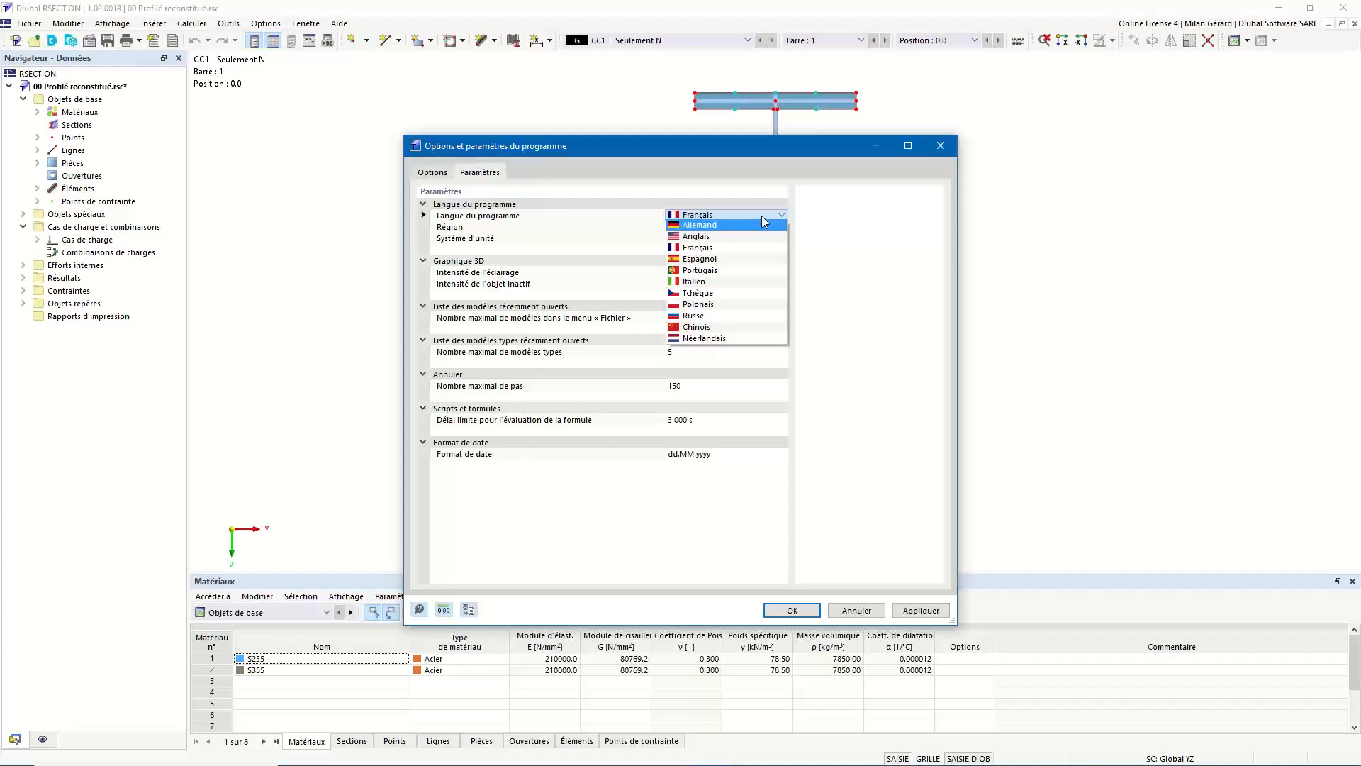
click(761, 215)
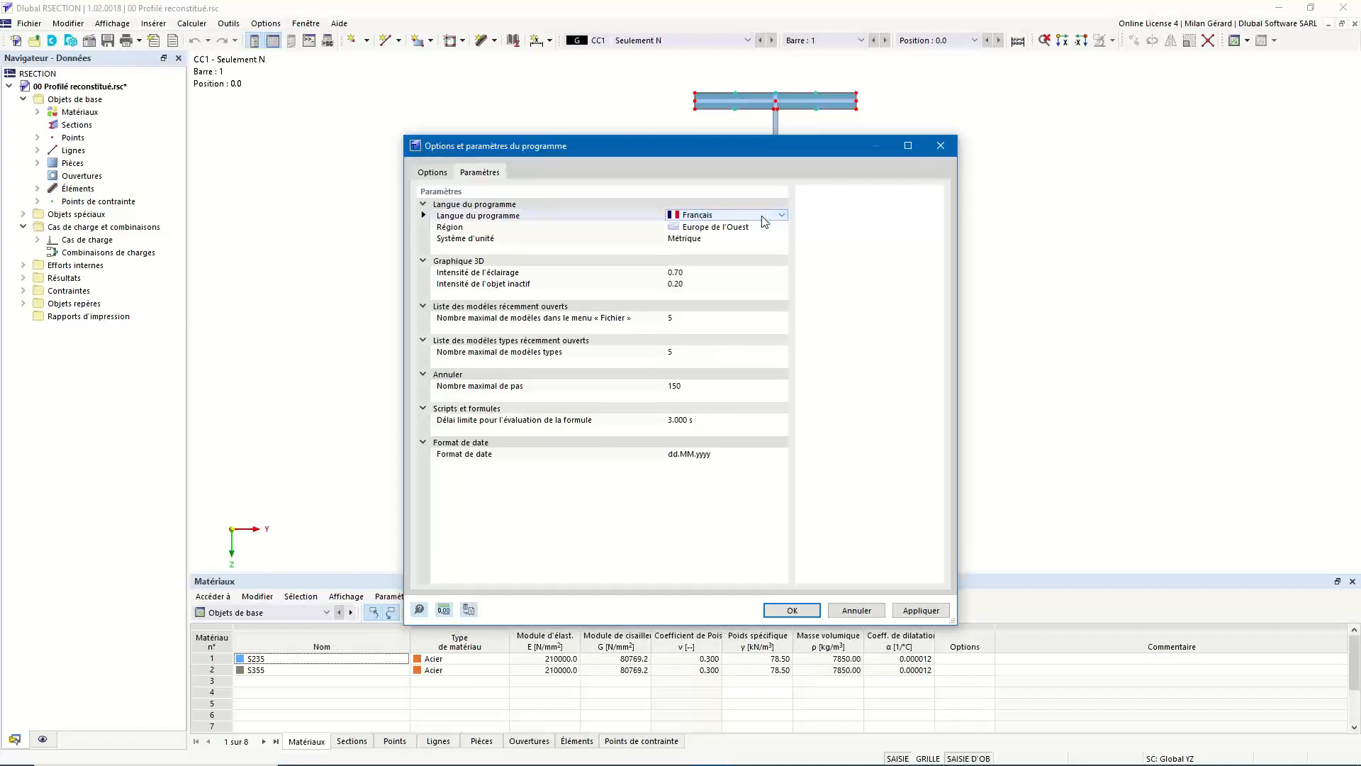
click(942, 146)
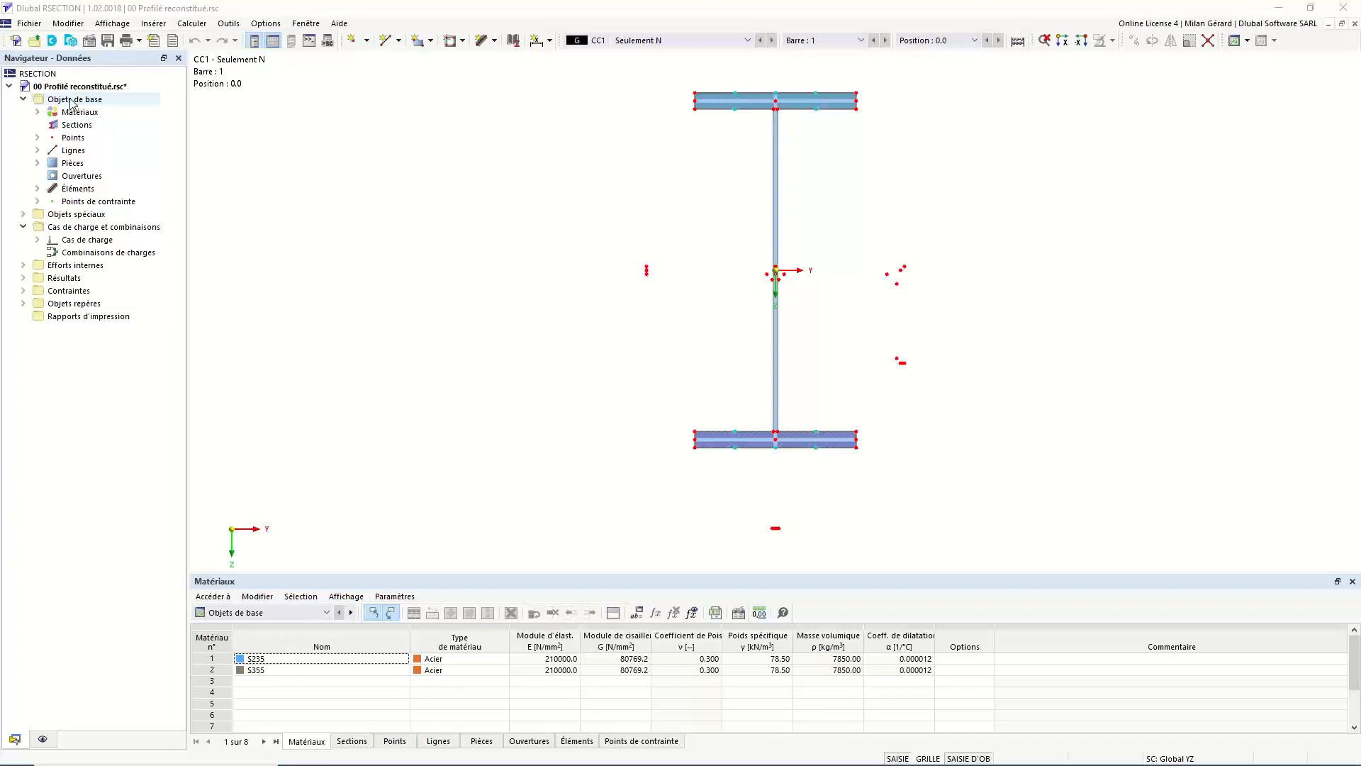
Collapse all branches of the data navigator tree at once
click(80, 280)
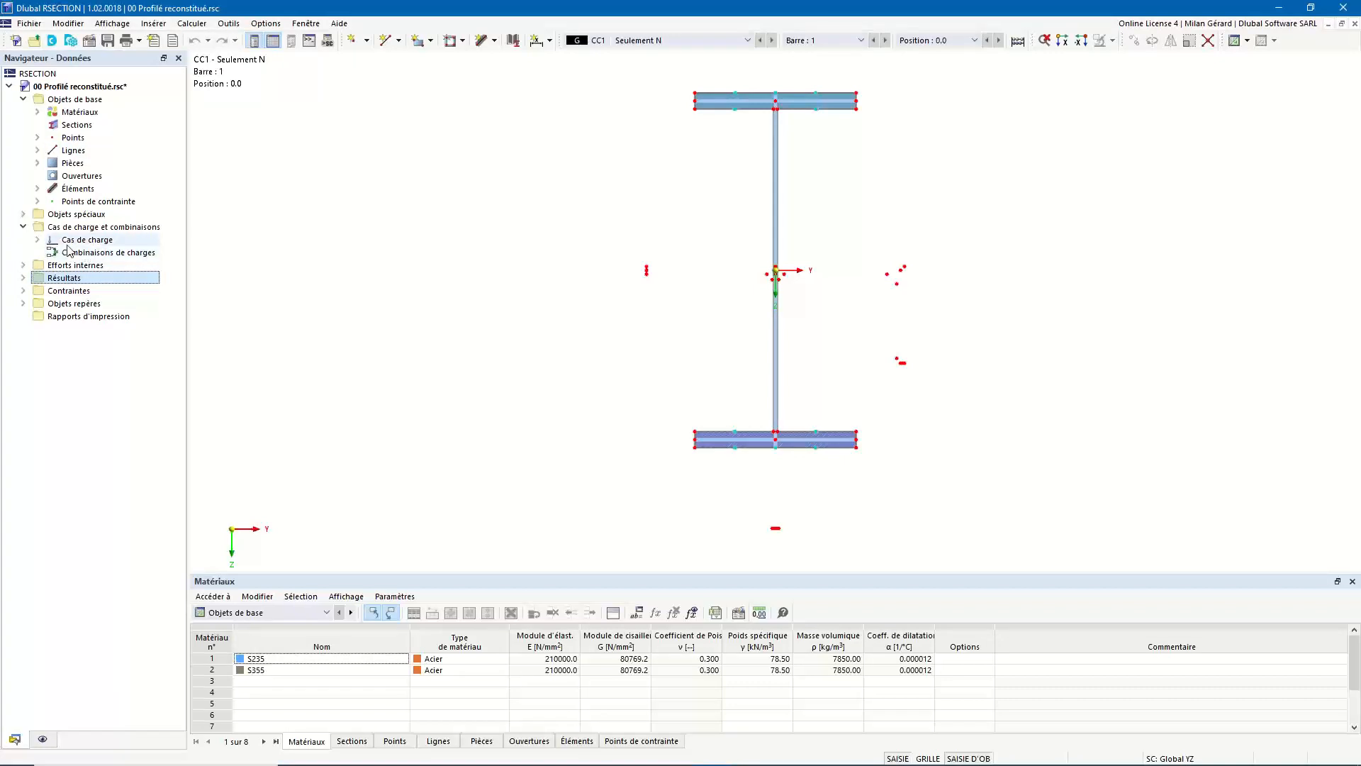
right_click(89, 129)
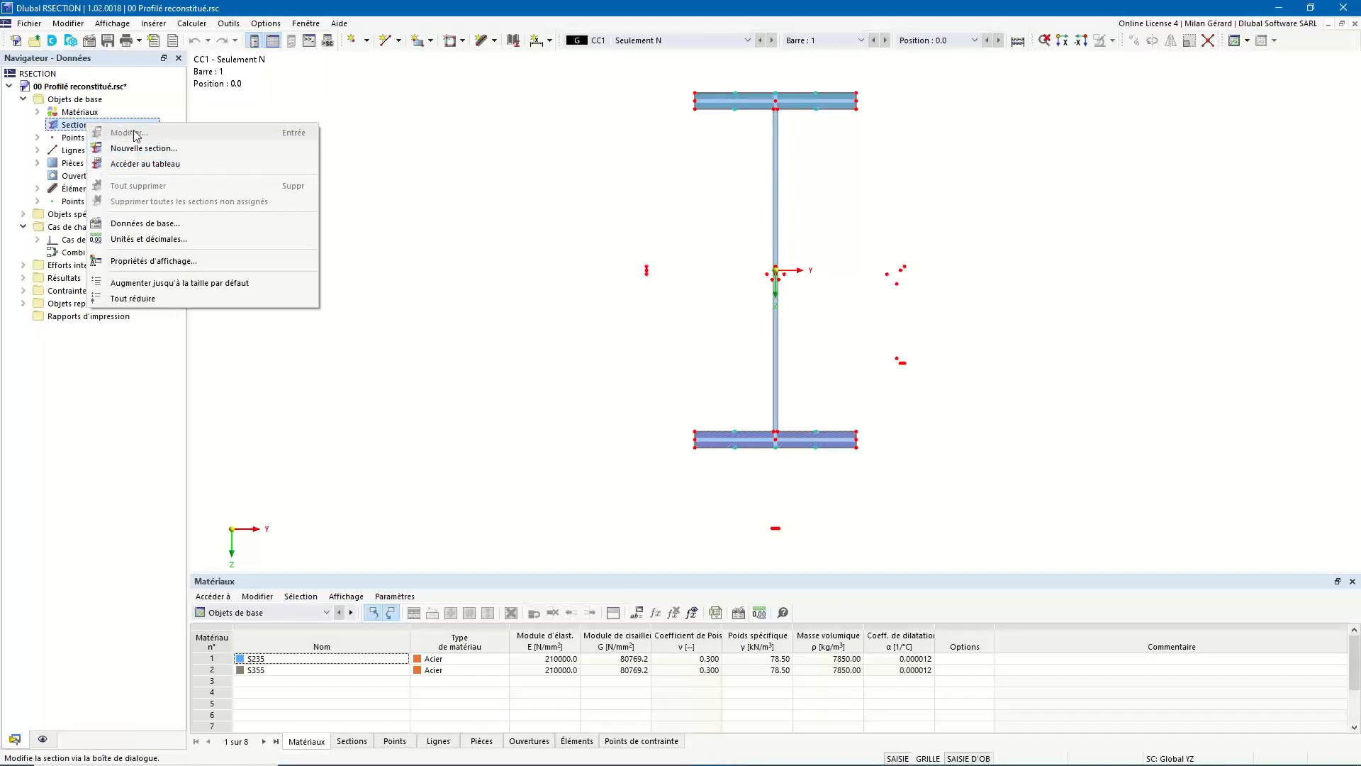
click(149, 301)
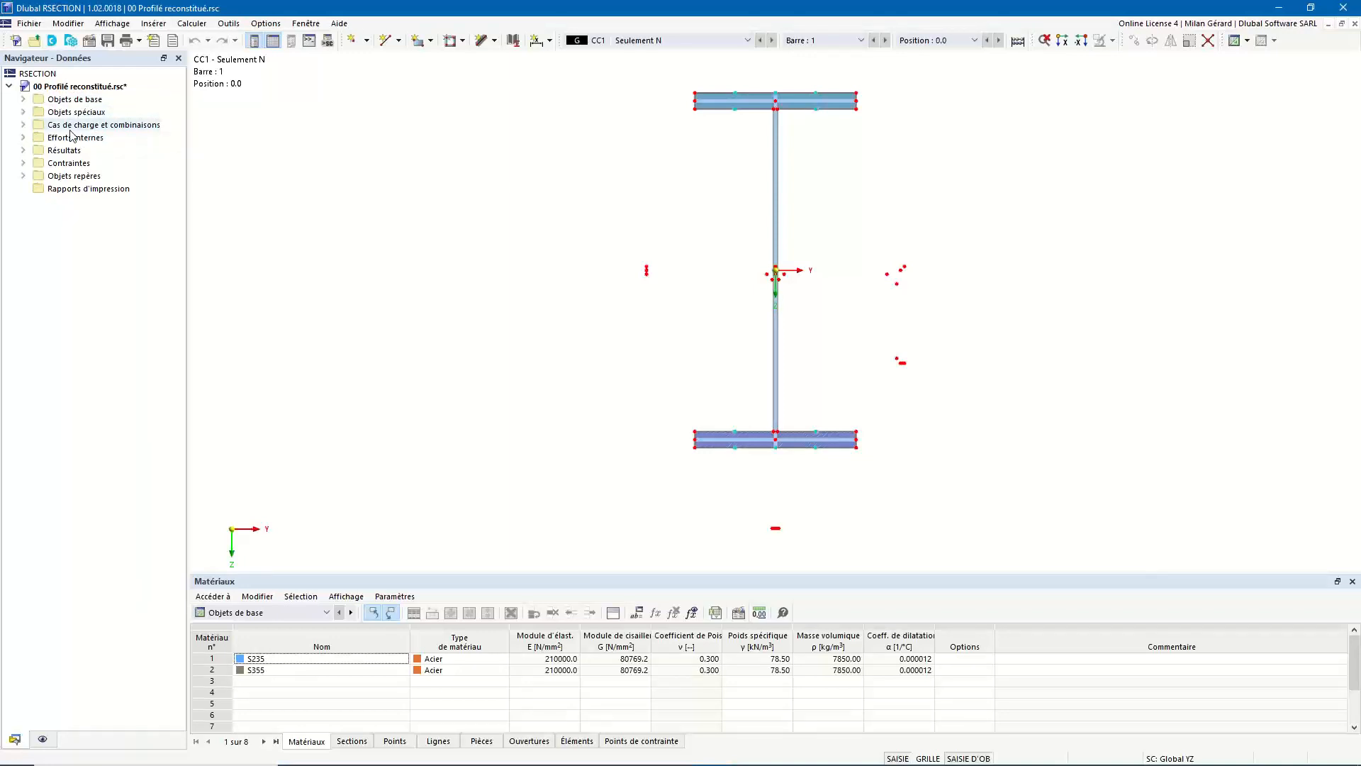
Expand the basic objects and the list of elements, and select element 1 to locate it in the section
click(23, 99)
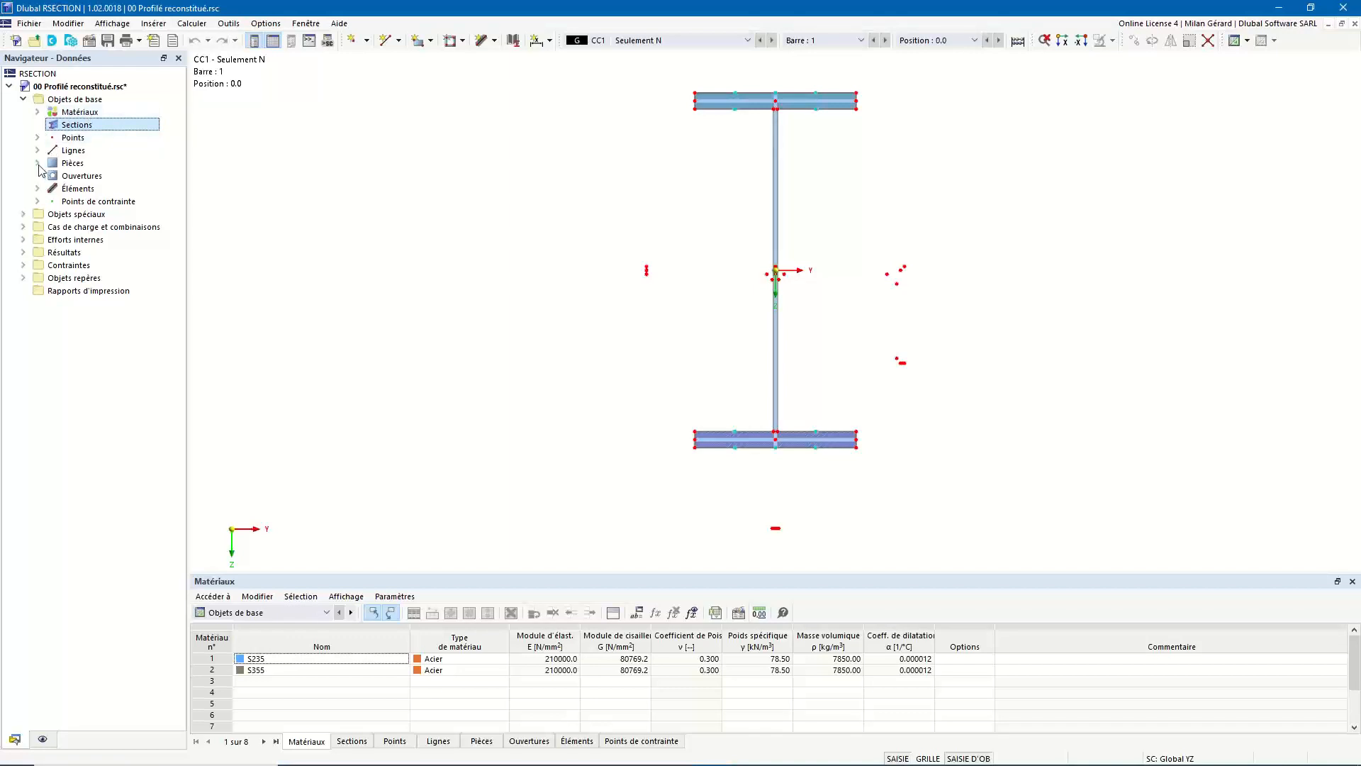
click(36, 188)
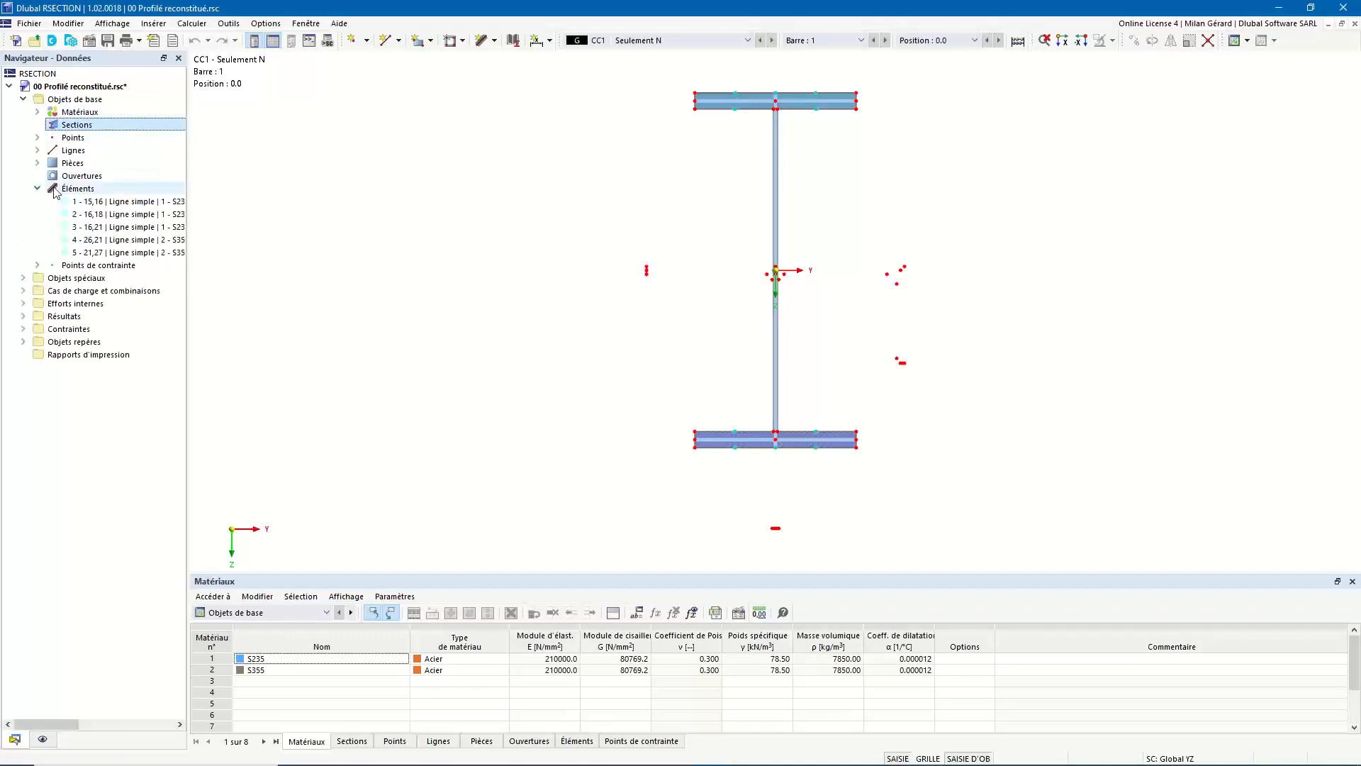
click(87, 202)
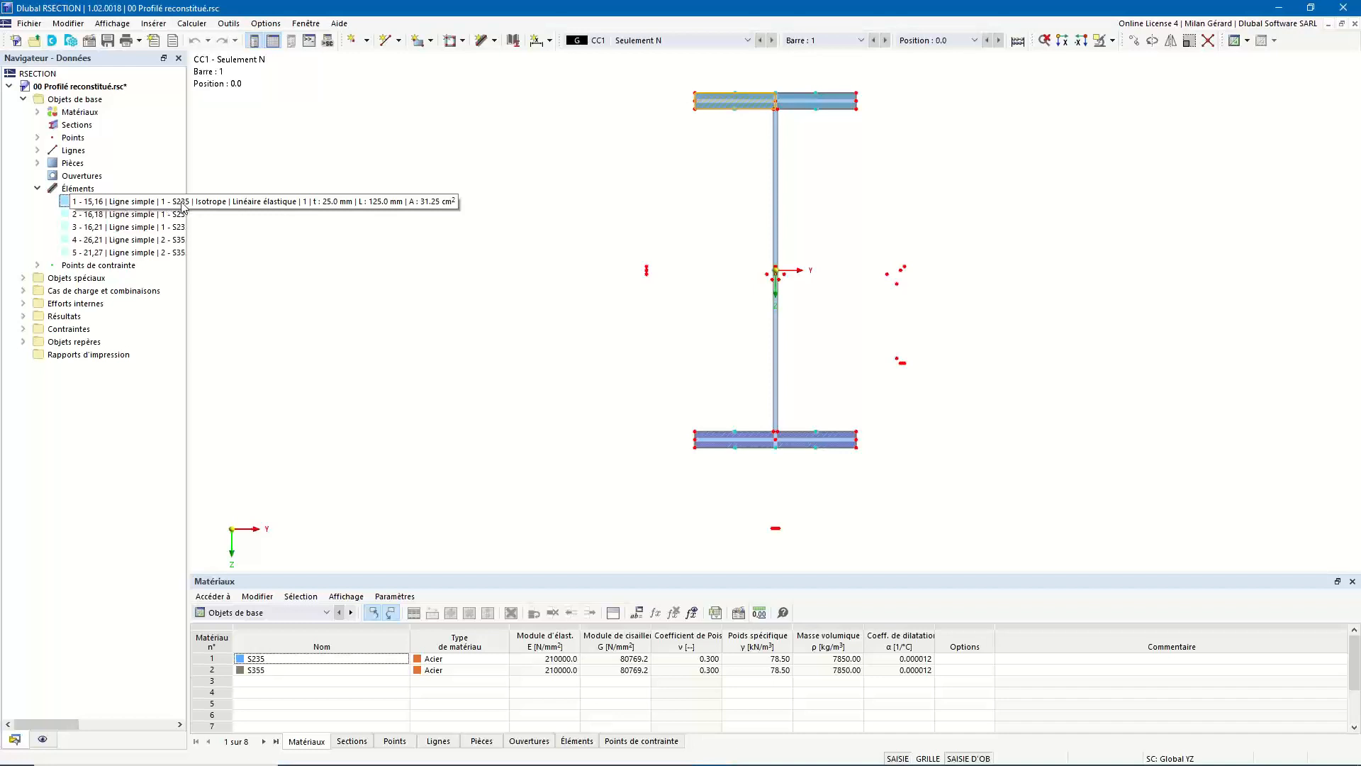
Expand the materials and points lists, and select points 15 and 16 individually to locate them on the top flange
click(37, 112)
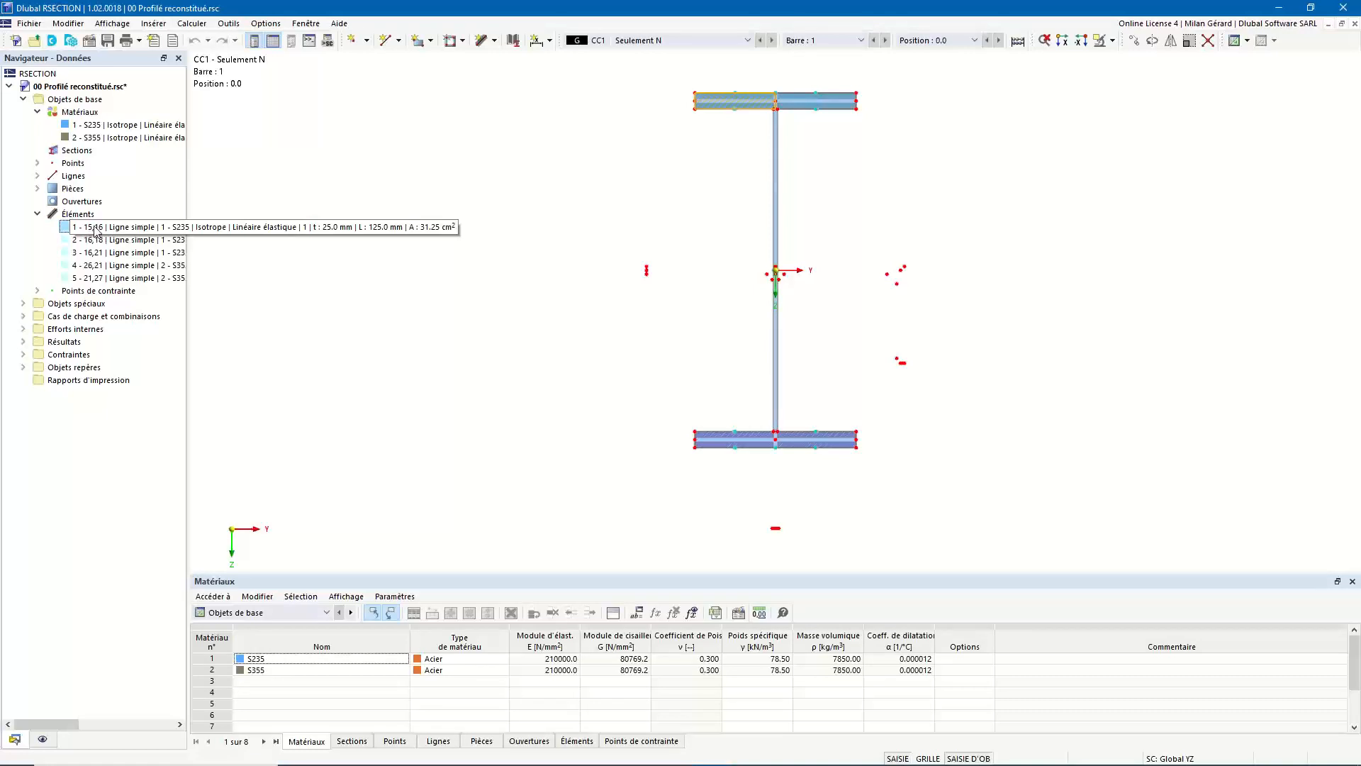
click(37, 164)
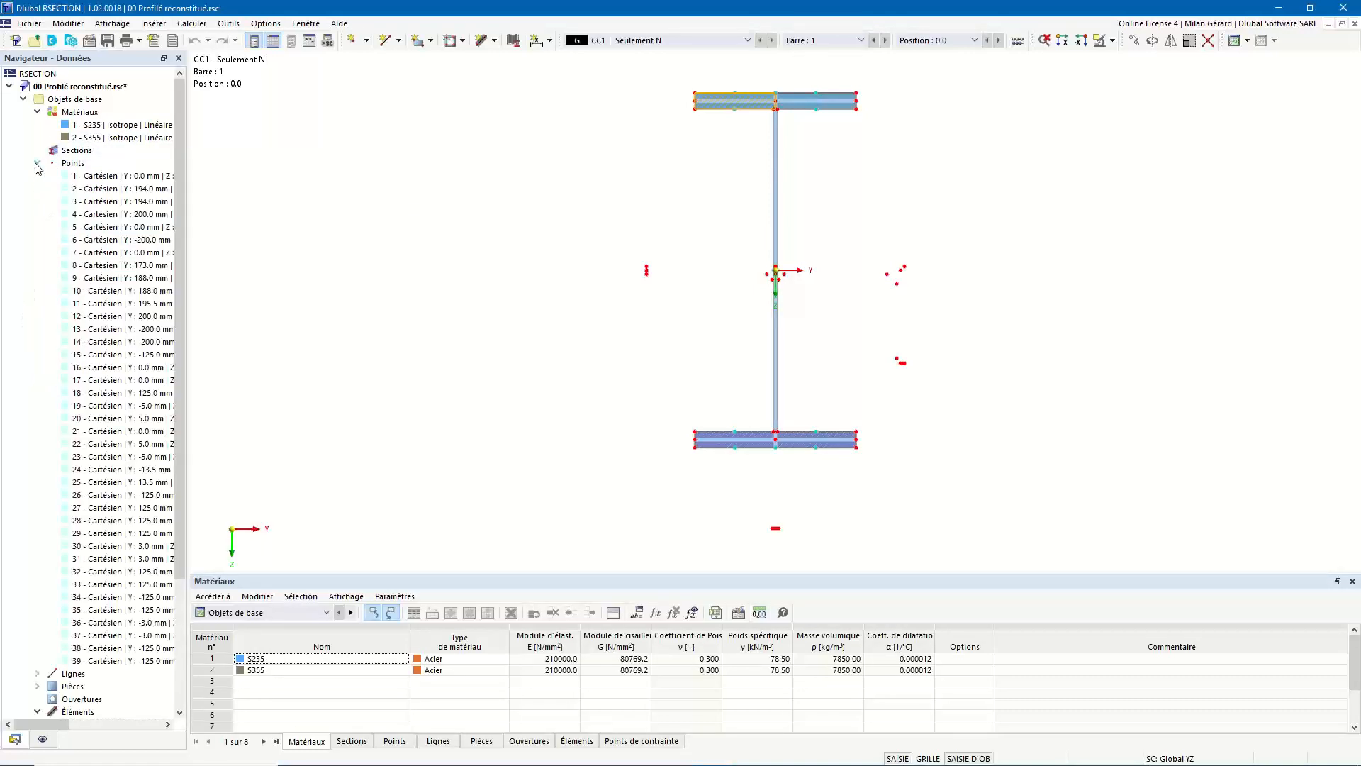
click(102, 354)
click(102, 368)
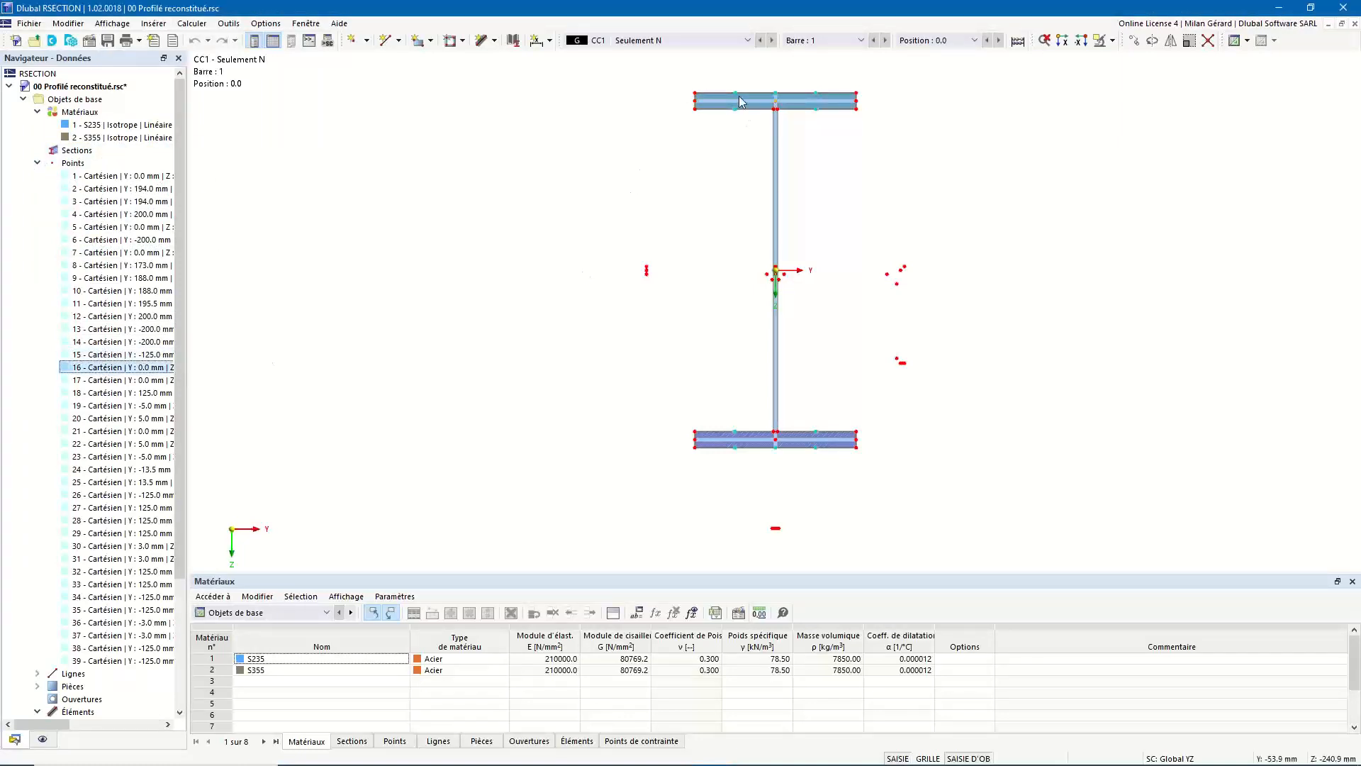
click(108, 353)
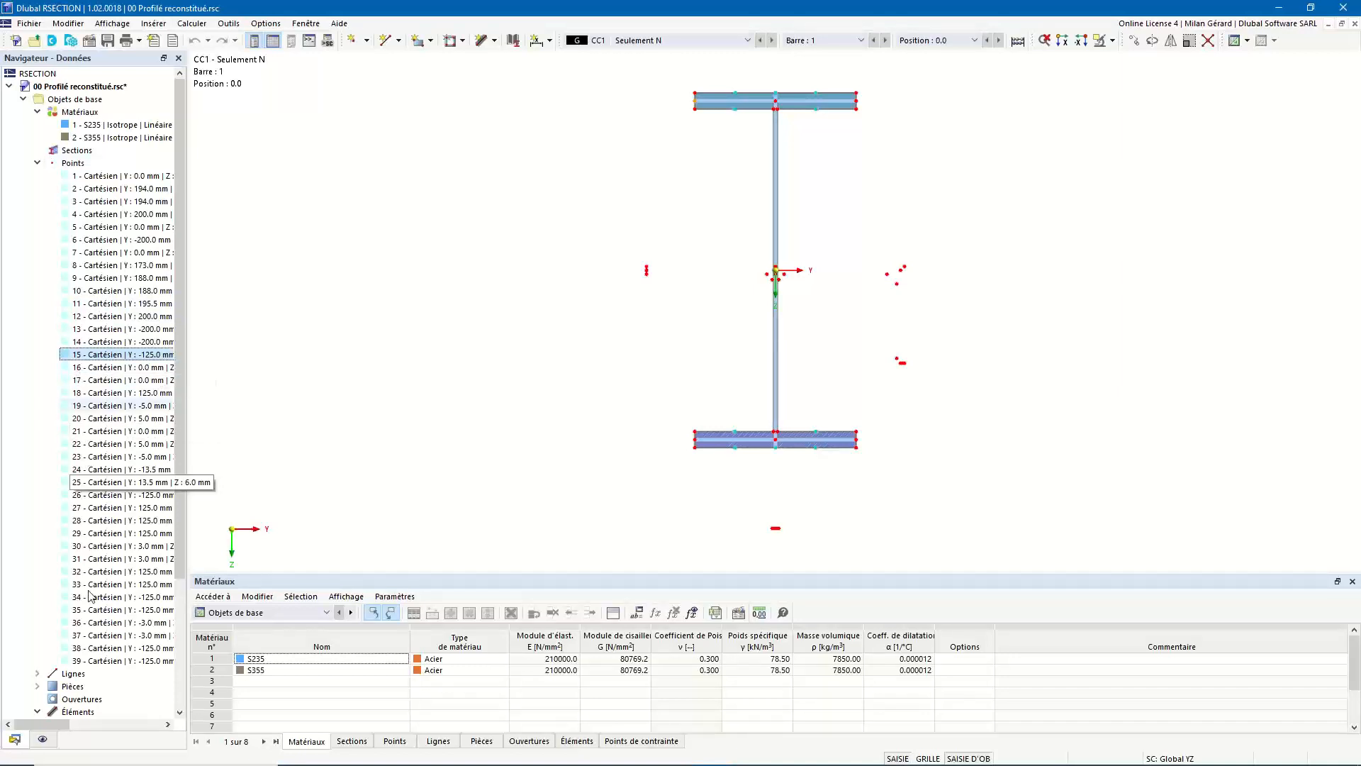
In the display navigator, hide and show again the points, the elements and the whole model
click(42, 741)
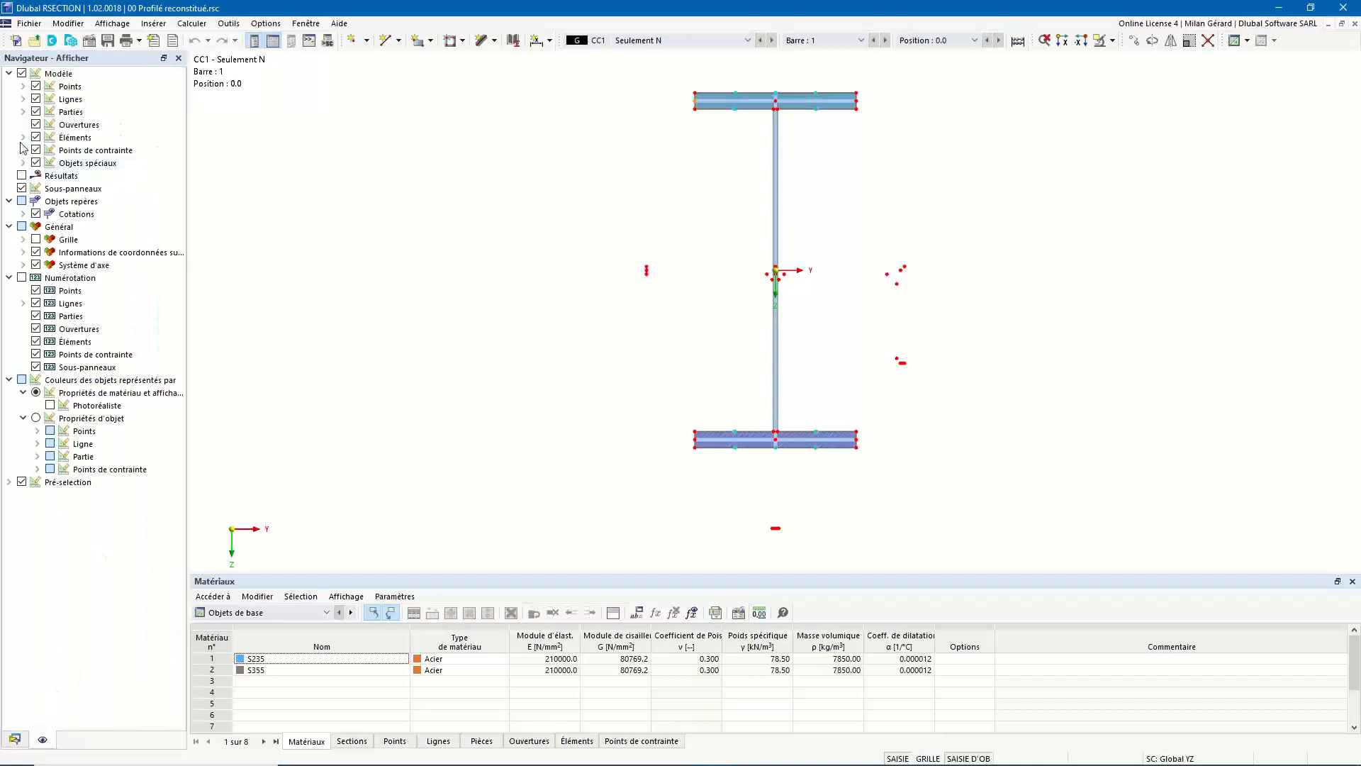
click(36, 86)
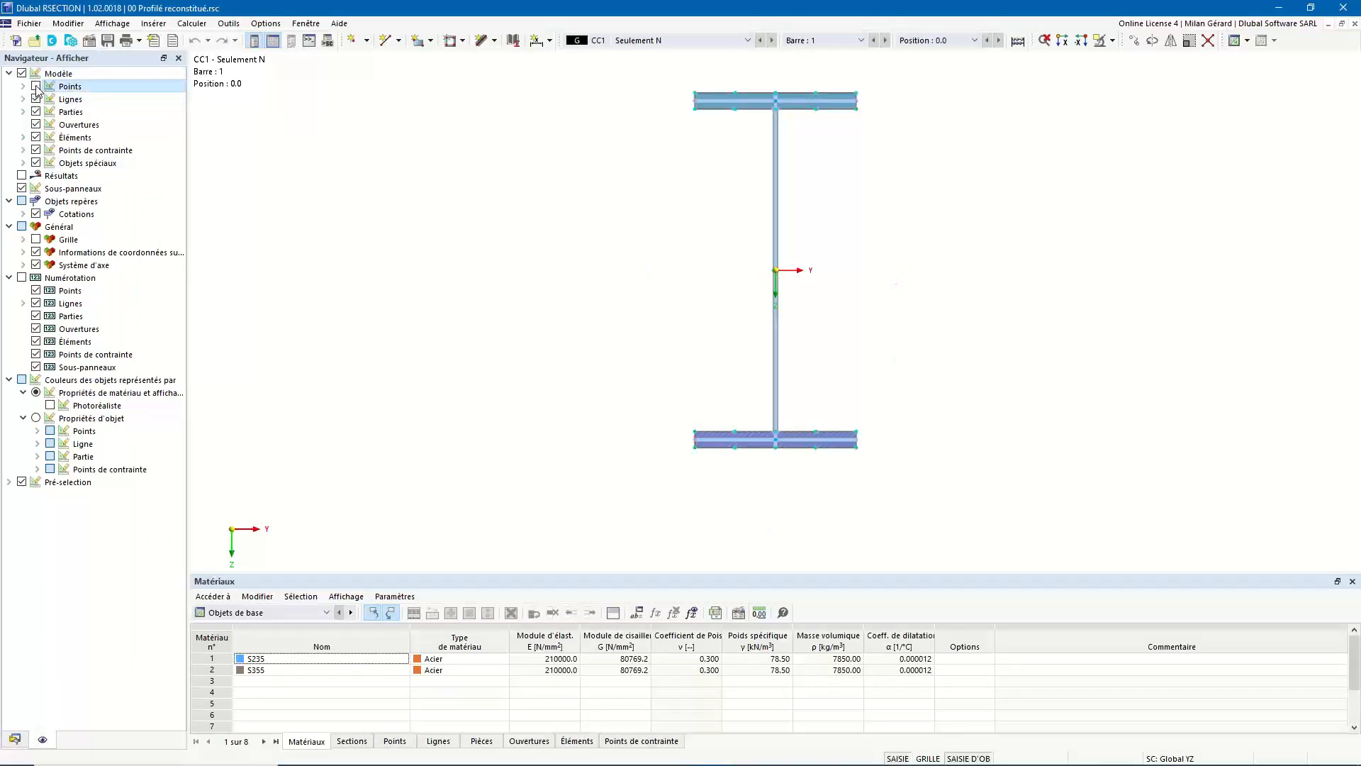
click(36, 86)
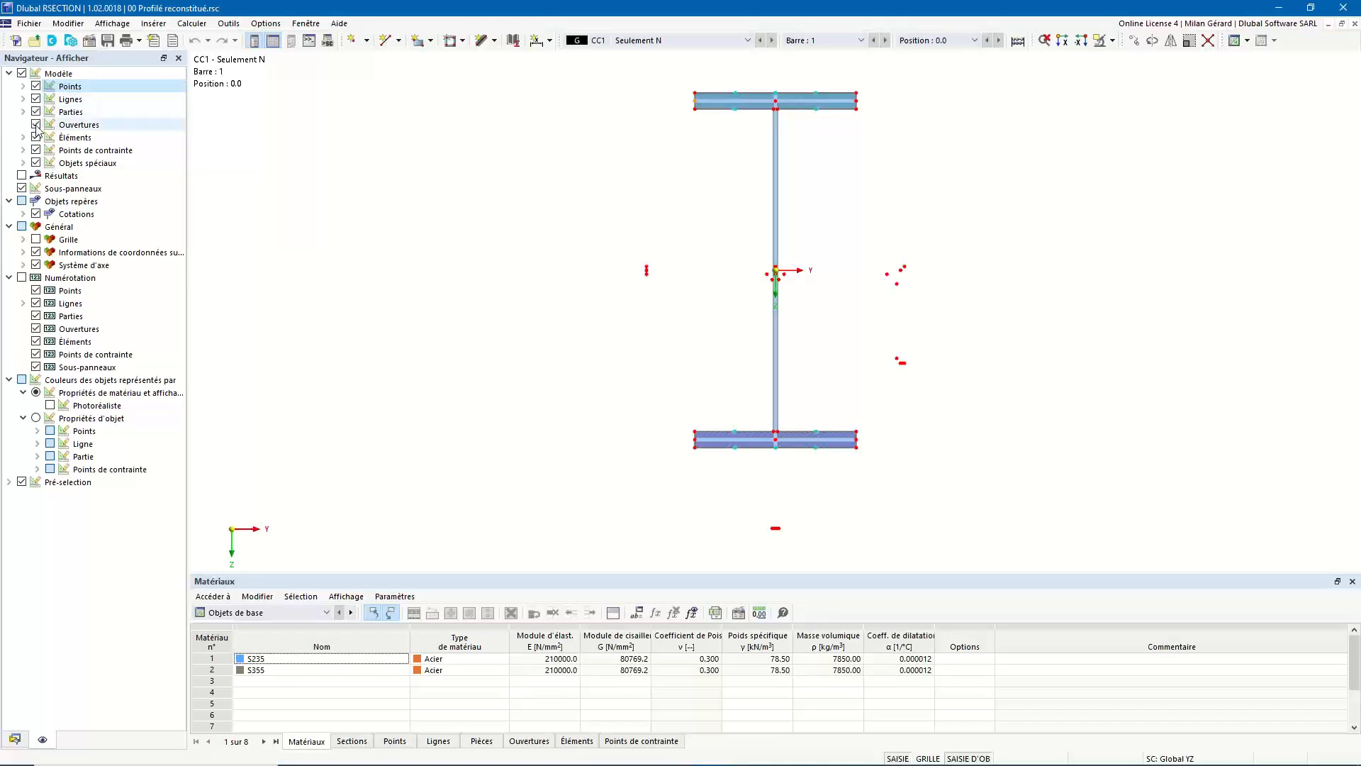
click(36, 138)
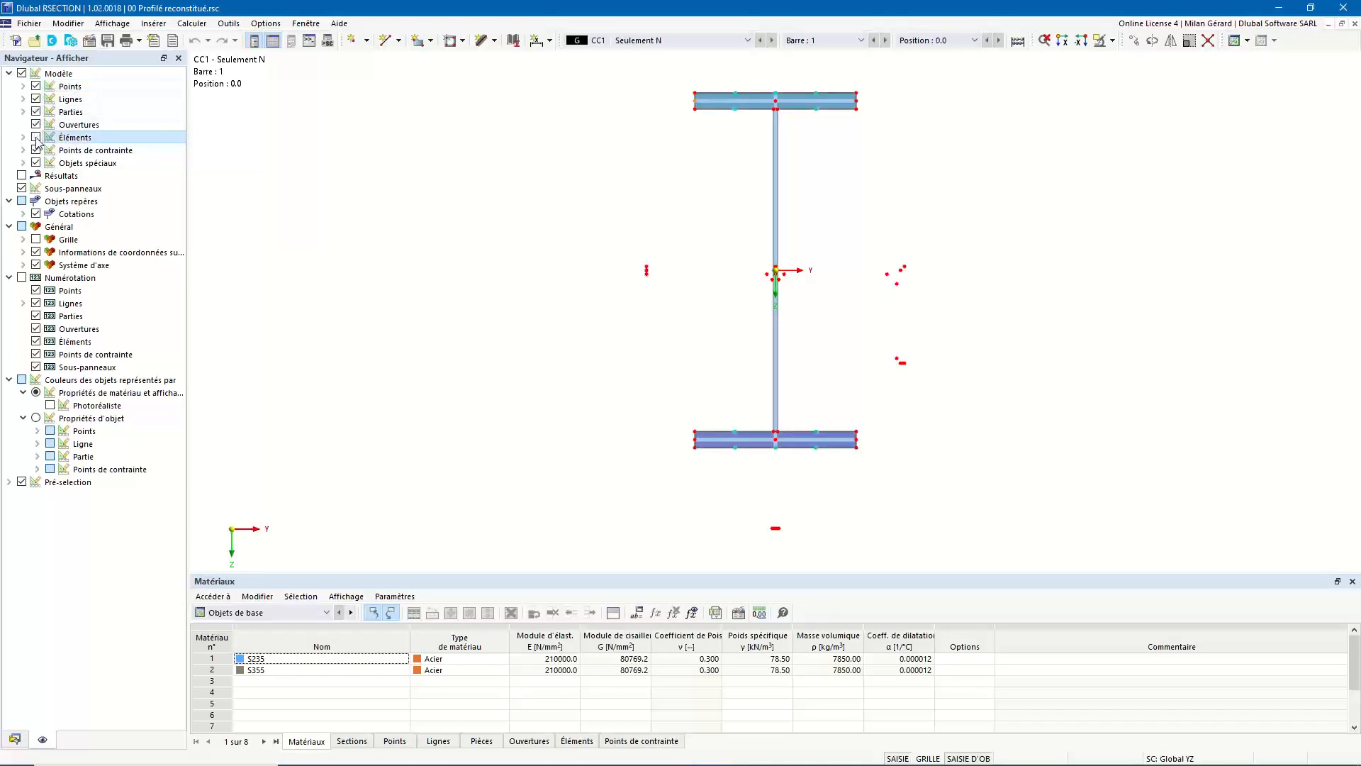
click(22, 74)
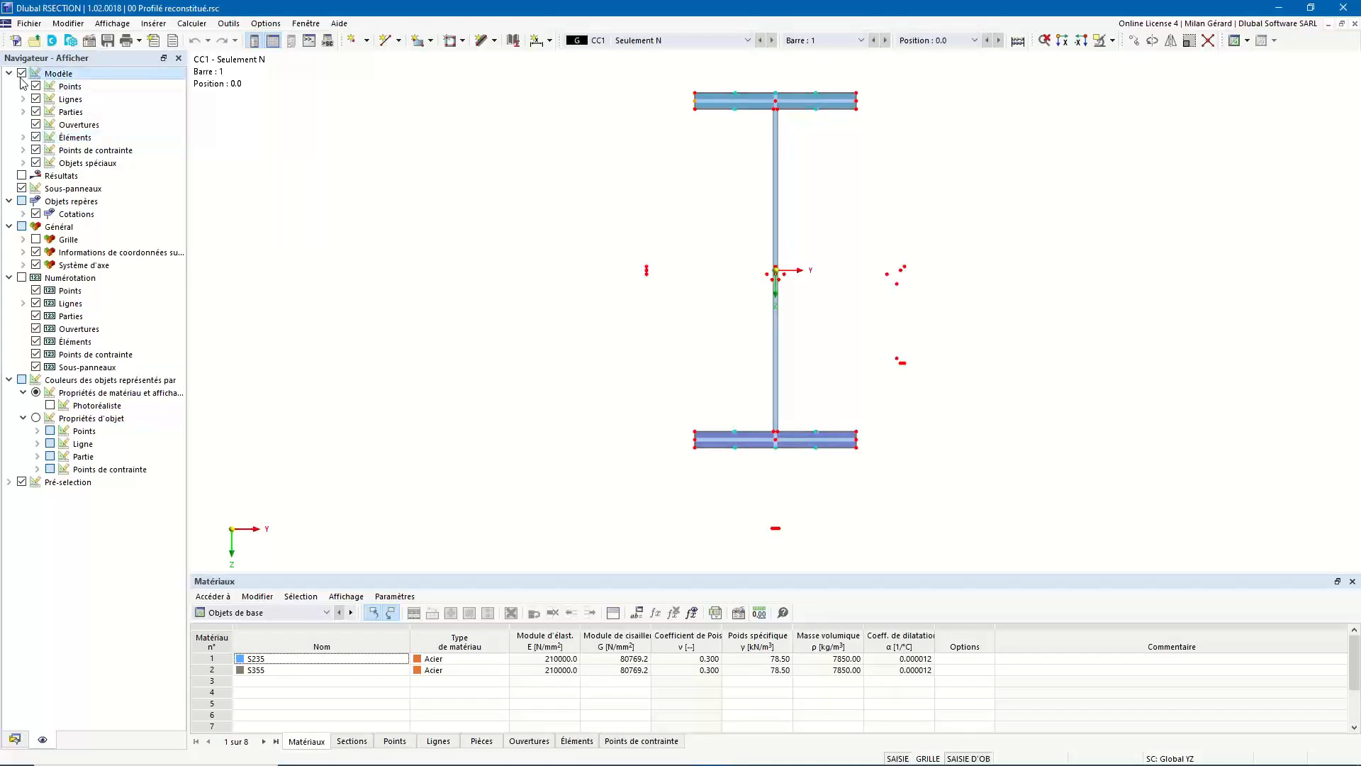
click(22, 74)
Hide and show the sub-panels again, and turn the object numbering on and back off
click(22, 188)
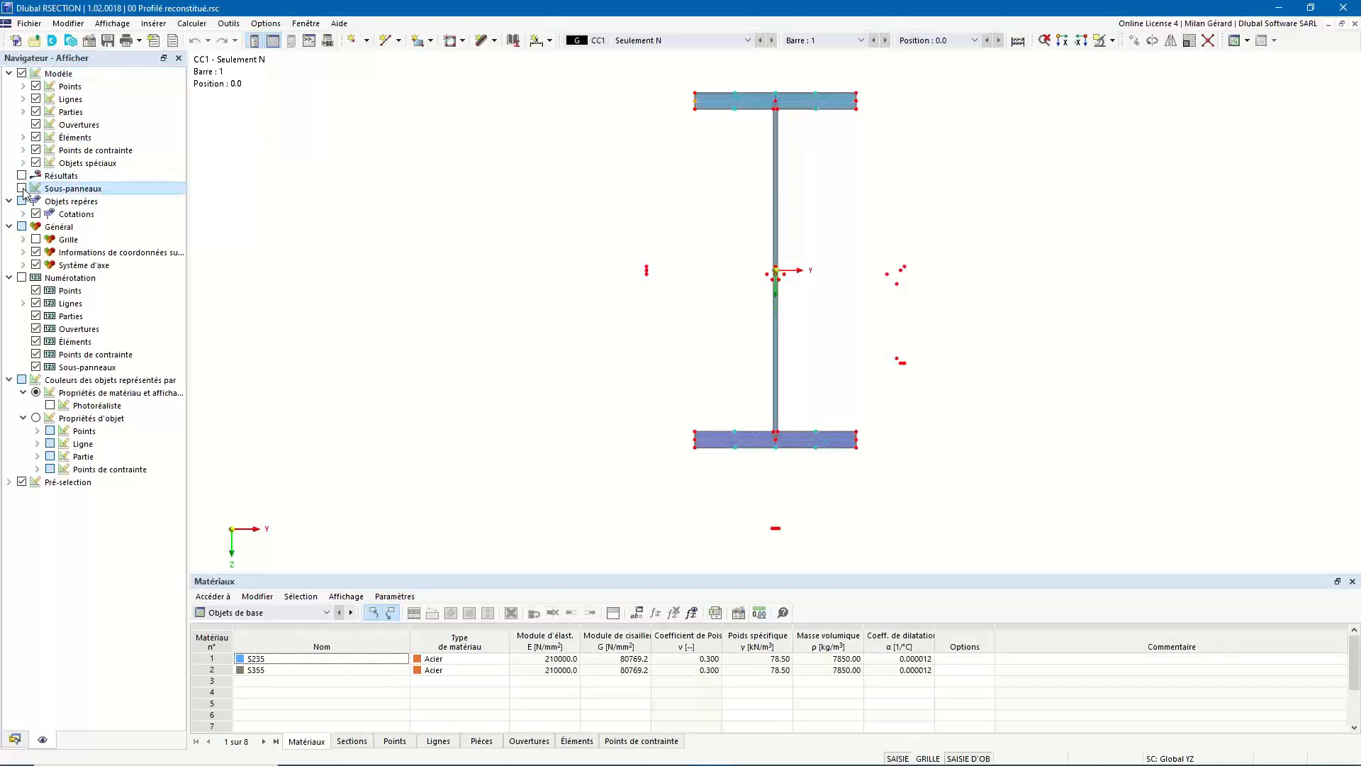
click(22, 188)
click(22, 277)
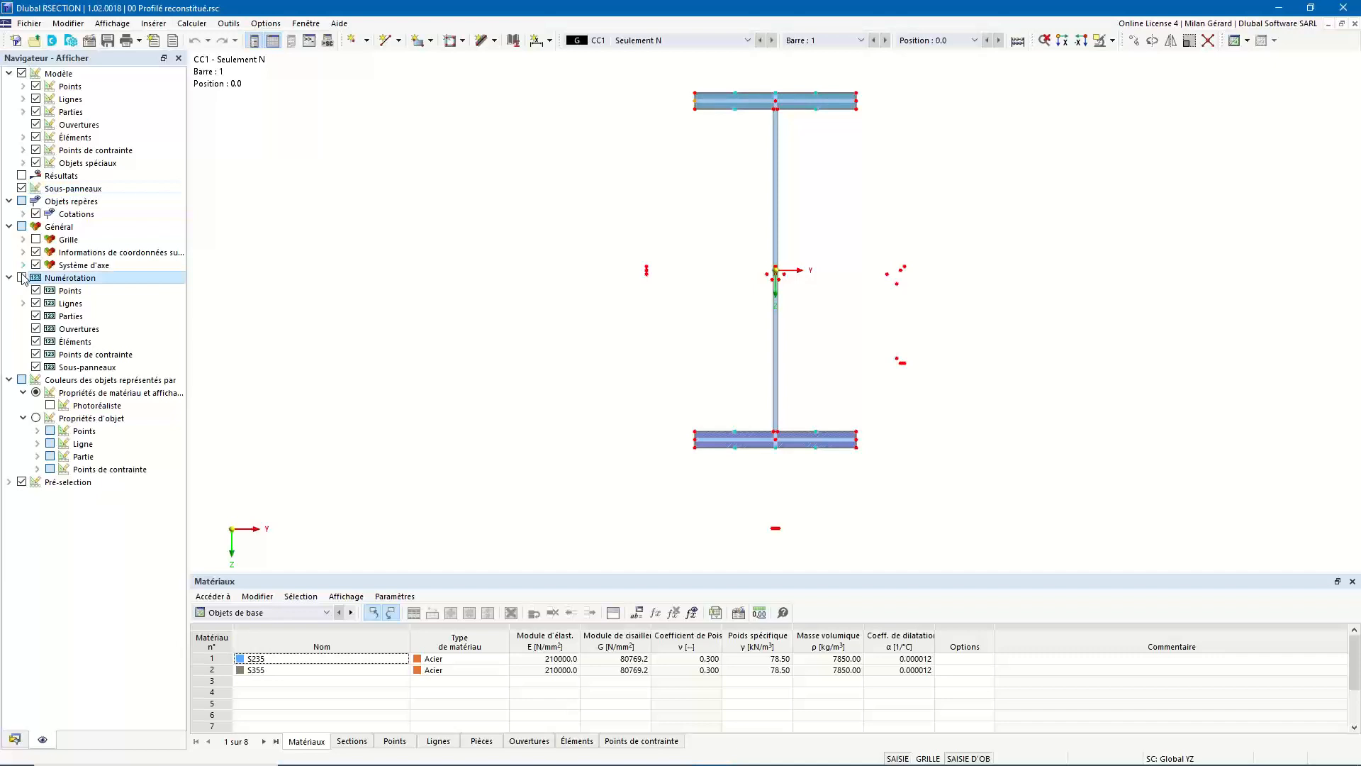
click(22, 277)
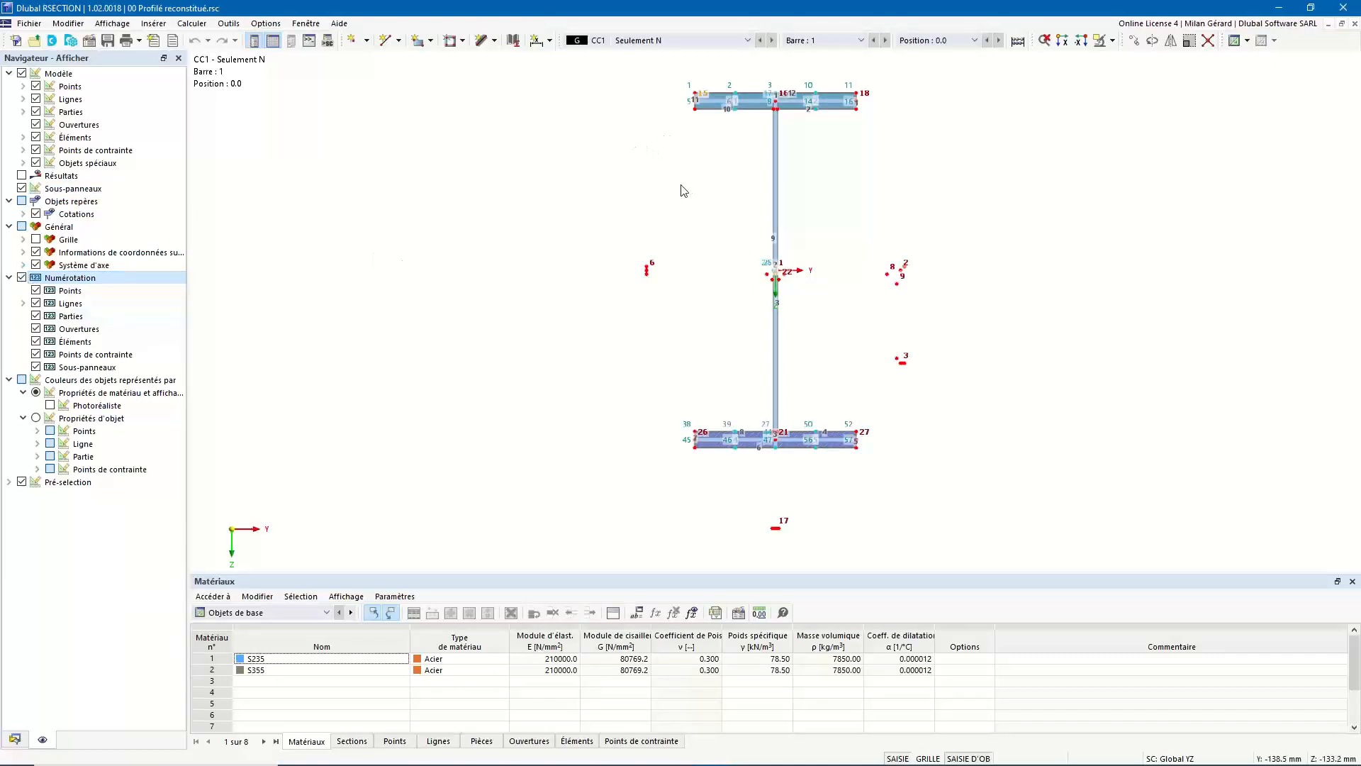
click(28, 278)
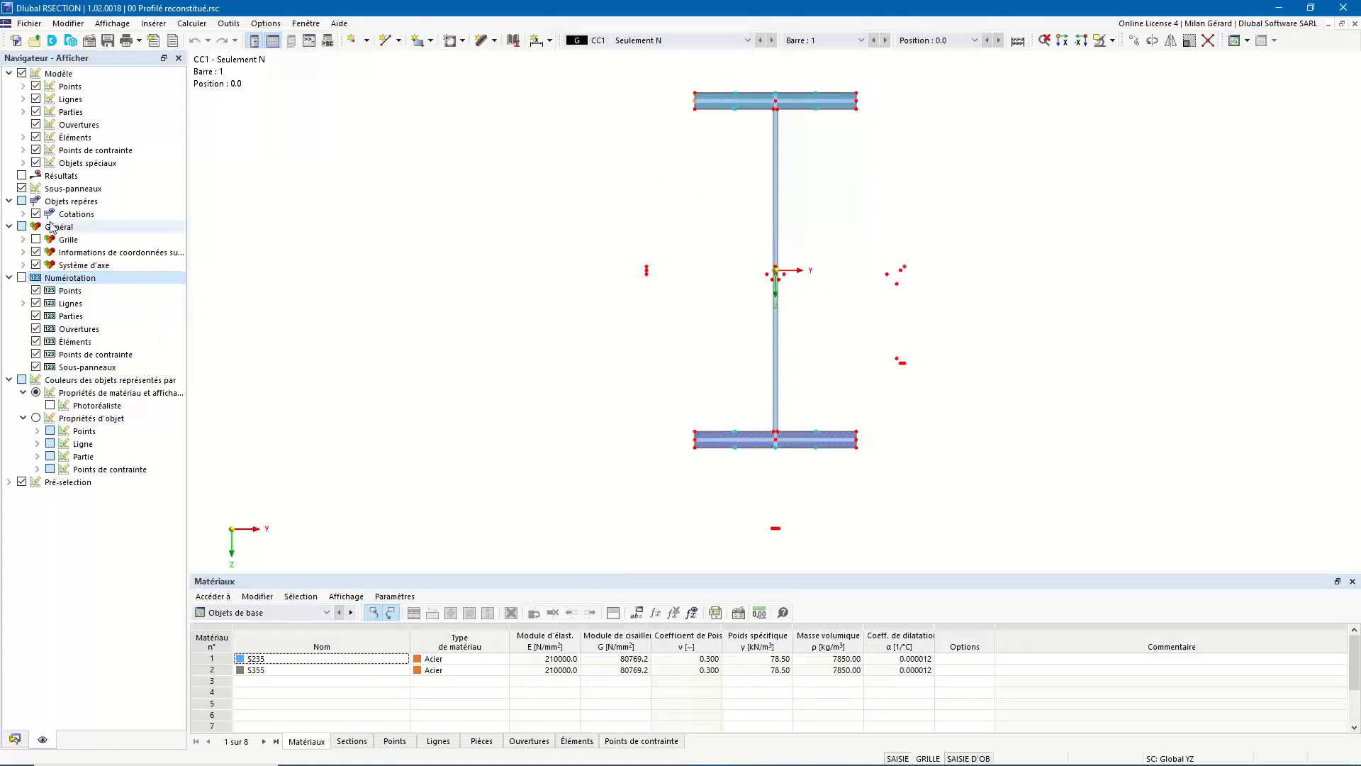
Turn on the results display of the section, open the results navigator and slightly shrink its lower options area
click(22, 176)
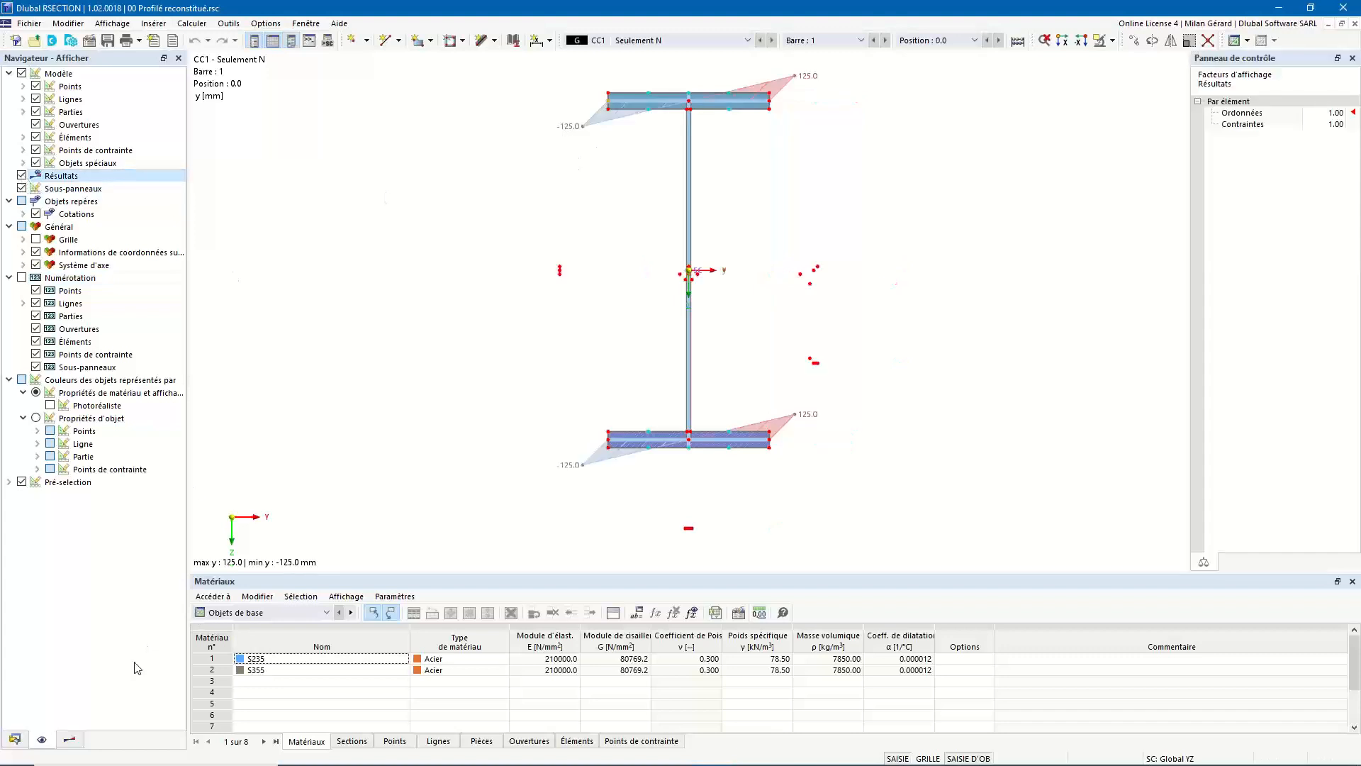
click(70, 741)
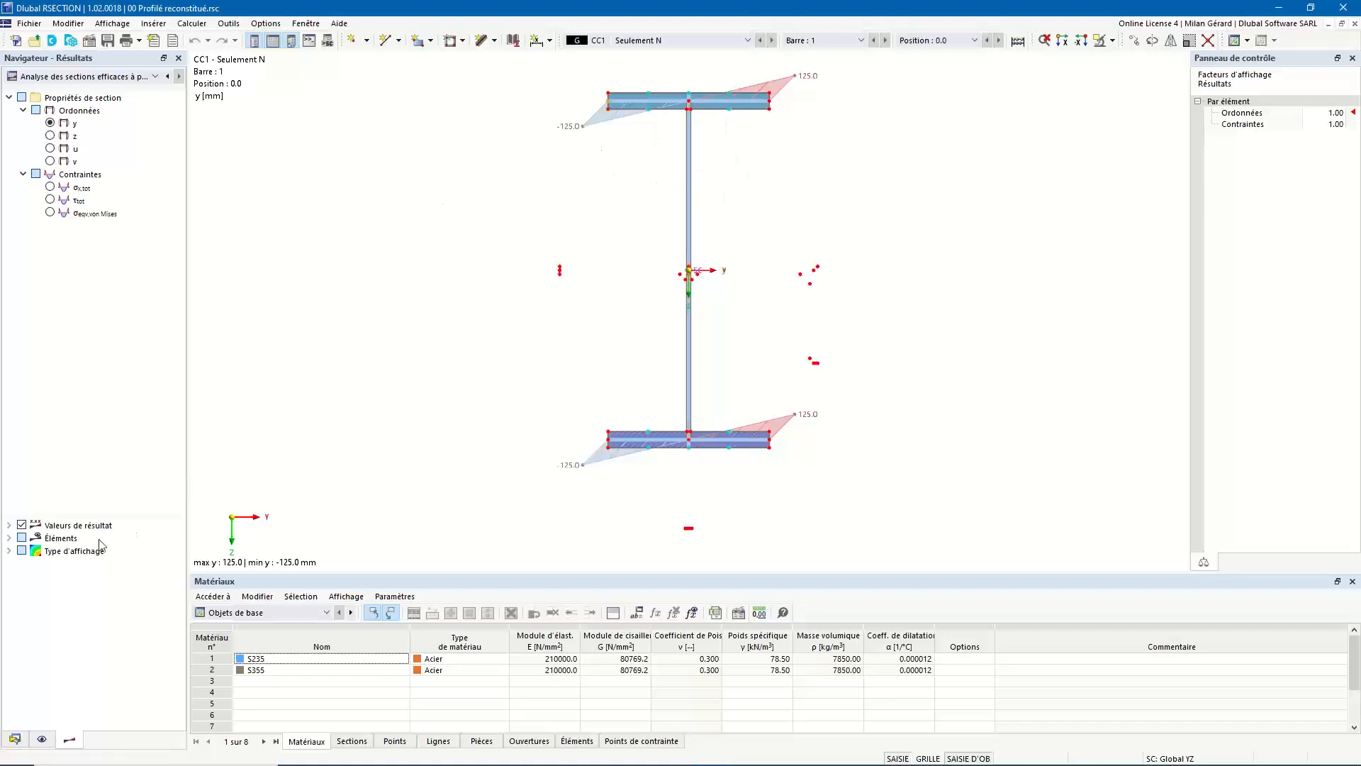
drag(79, 516, 78, 523)
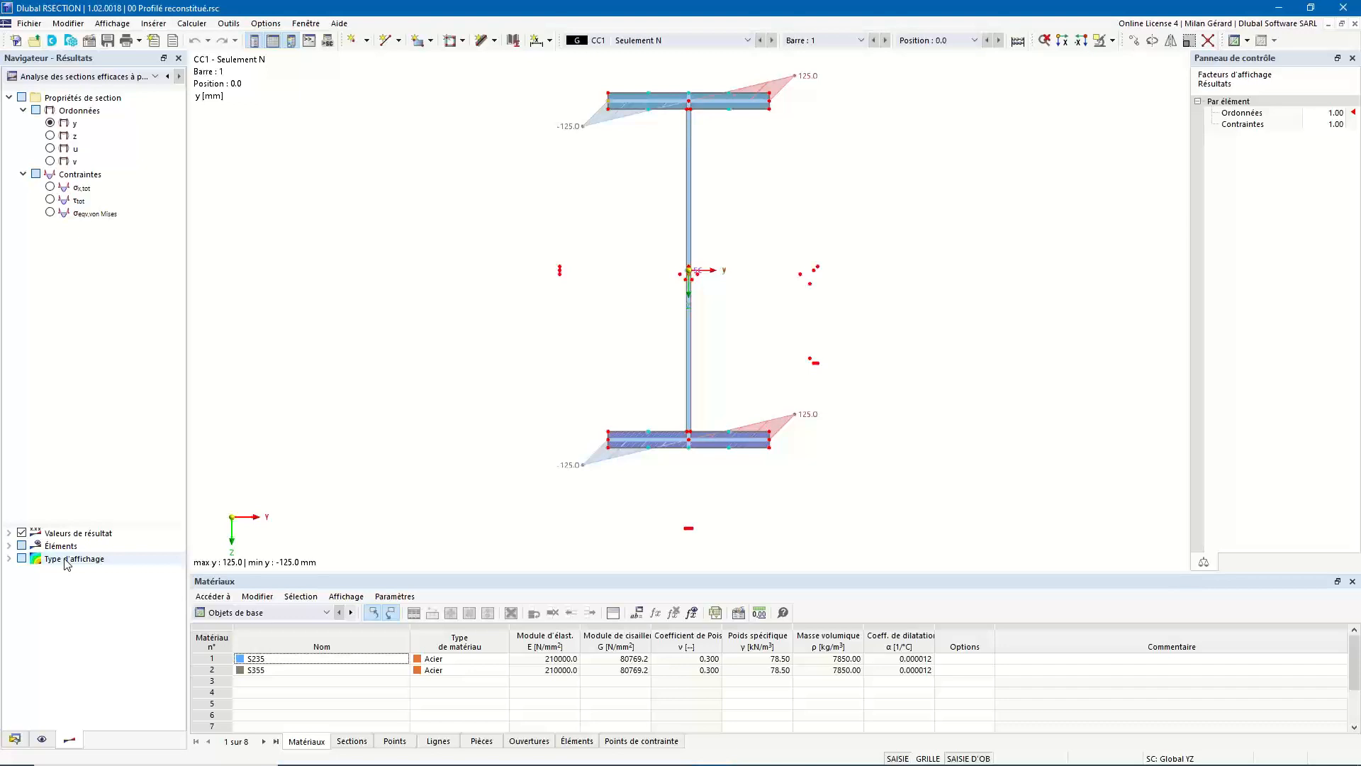
Expand the results display type, try Isobandes and Isolignes, and set it back to Désactivé
click(8, 559)
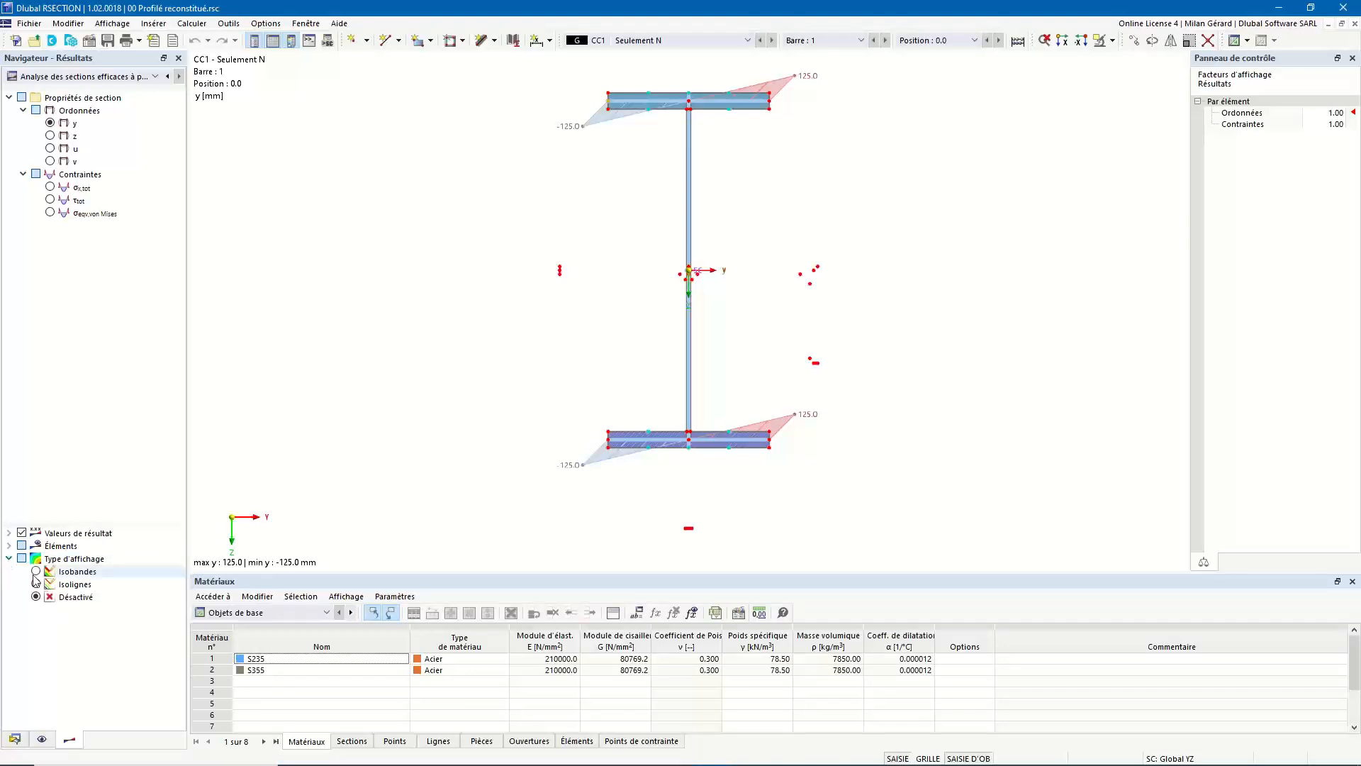
click(36, 572)
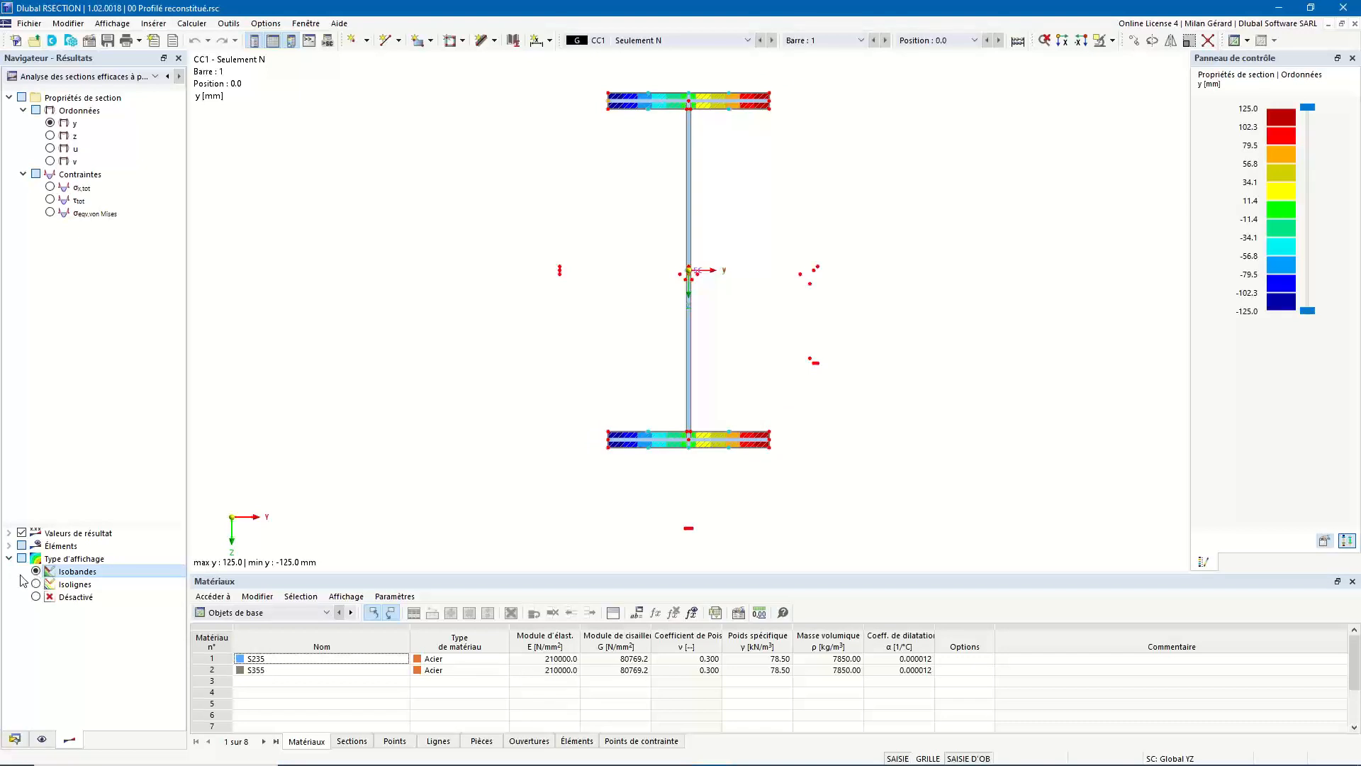
click(35, 585)
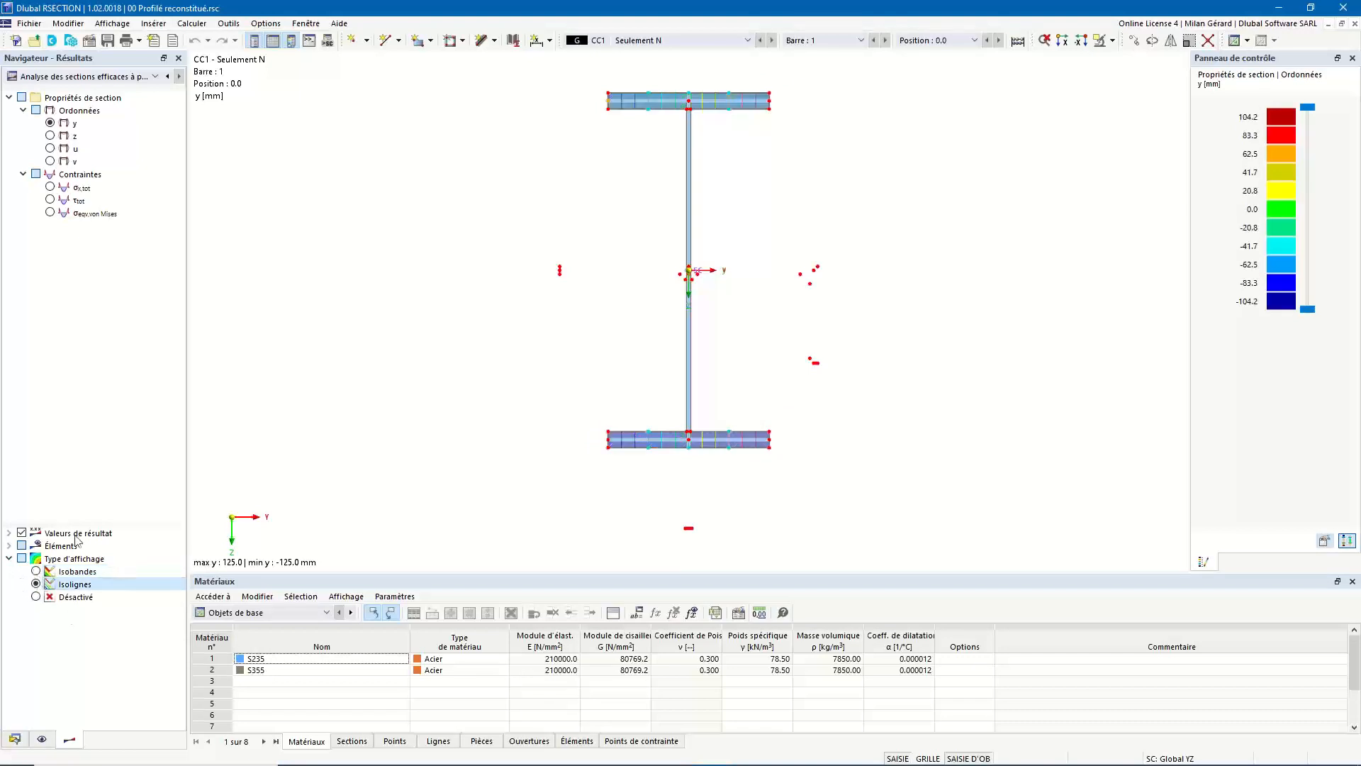
click(36, 597)
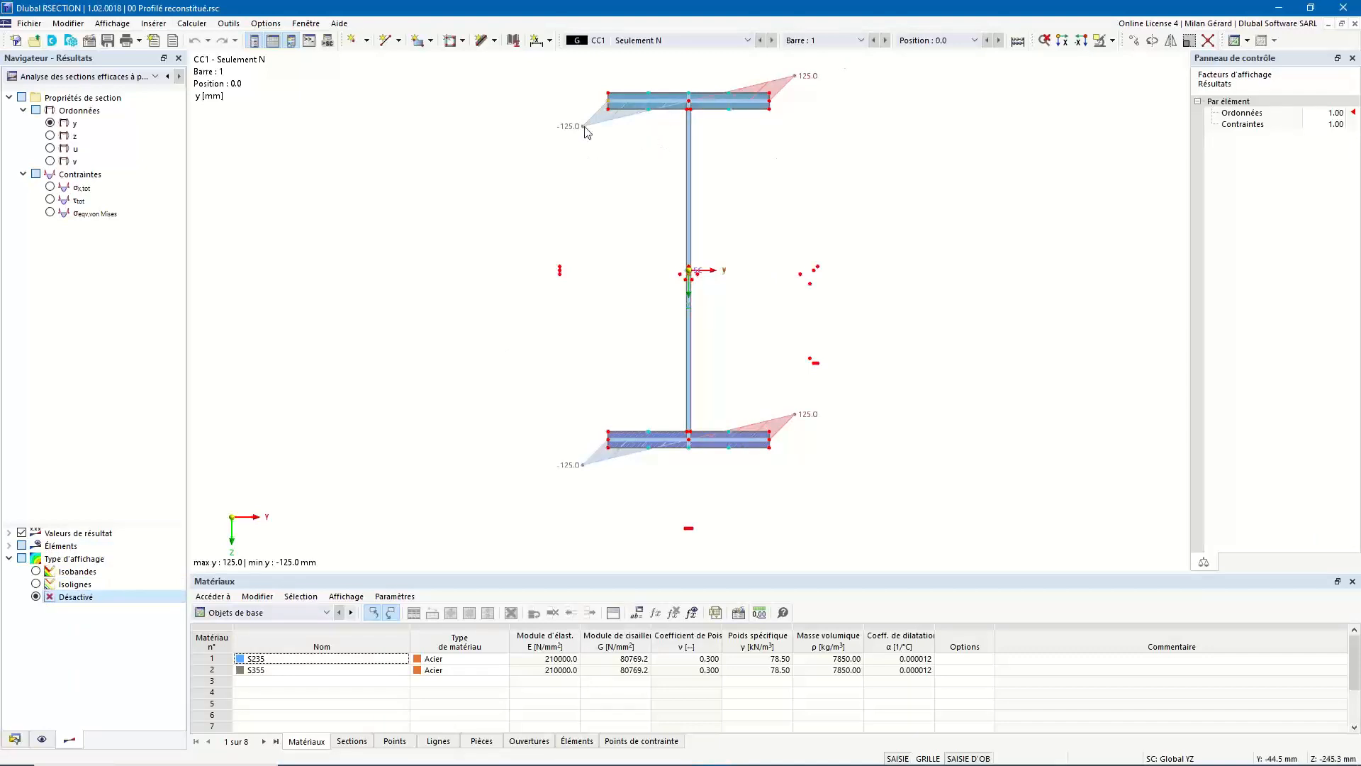
Expand the element result display options and enable Basculement des diagrammes for the result diagrams
click(9, 545)
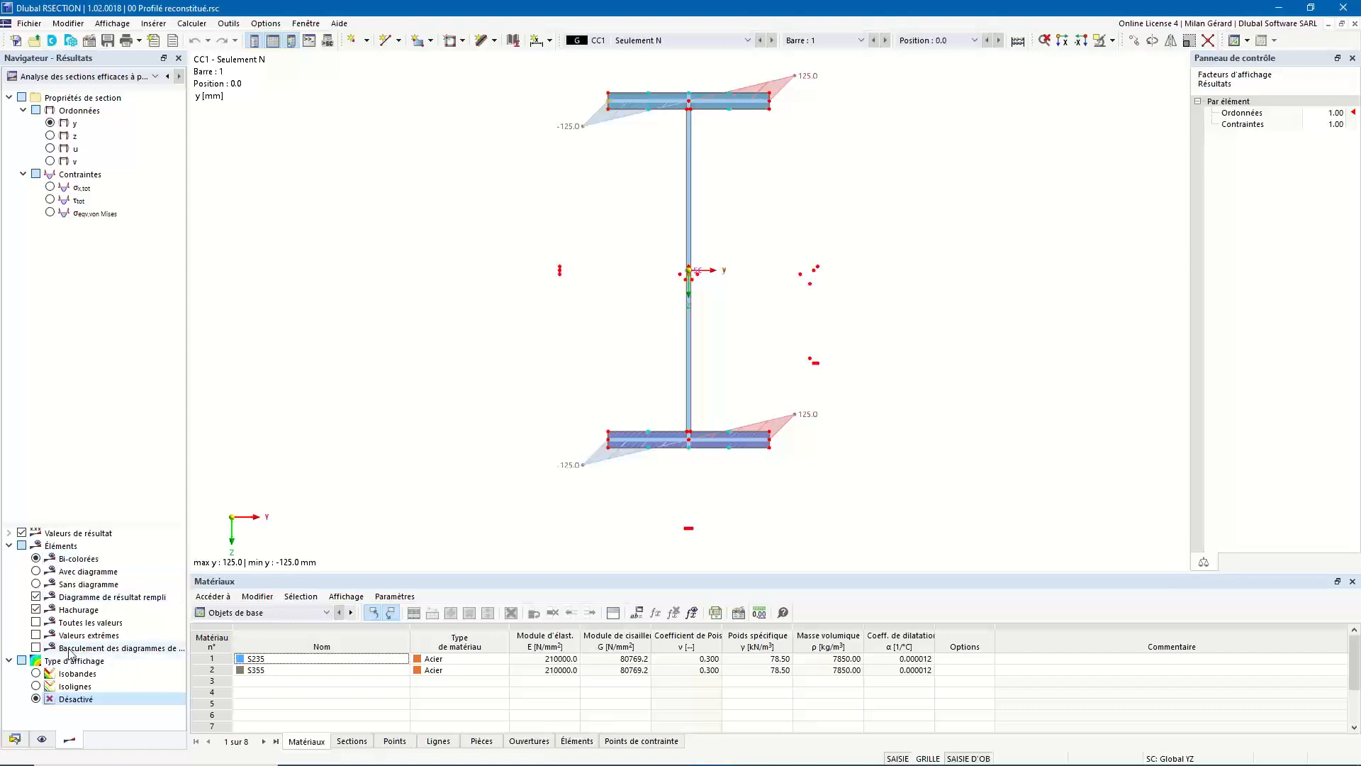
click(35, 647)
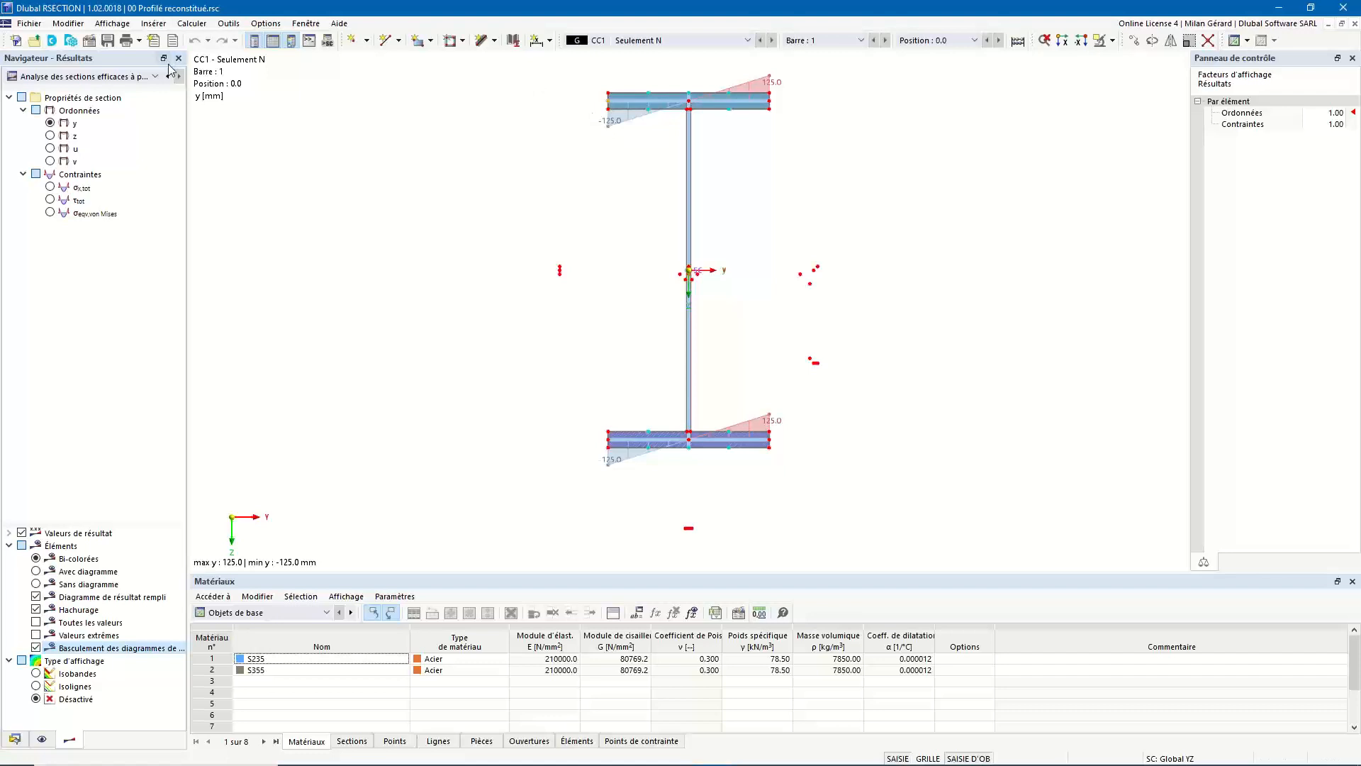
Switch the displayed results to Analyse des éléments à parois minces and show the u,v unit stress σx (N=1kN)
click(117, 77)
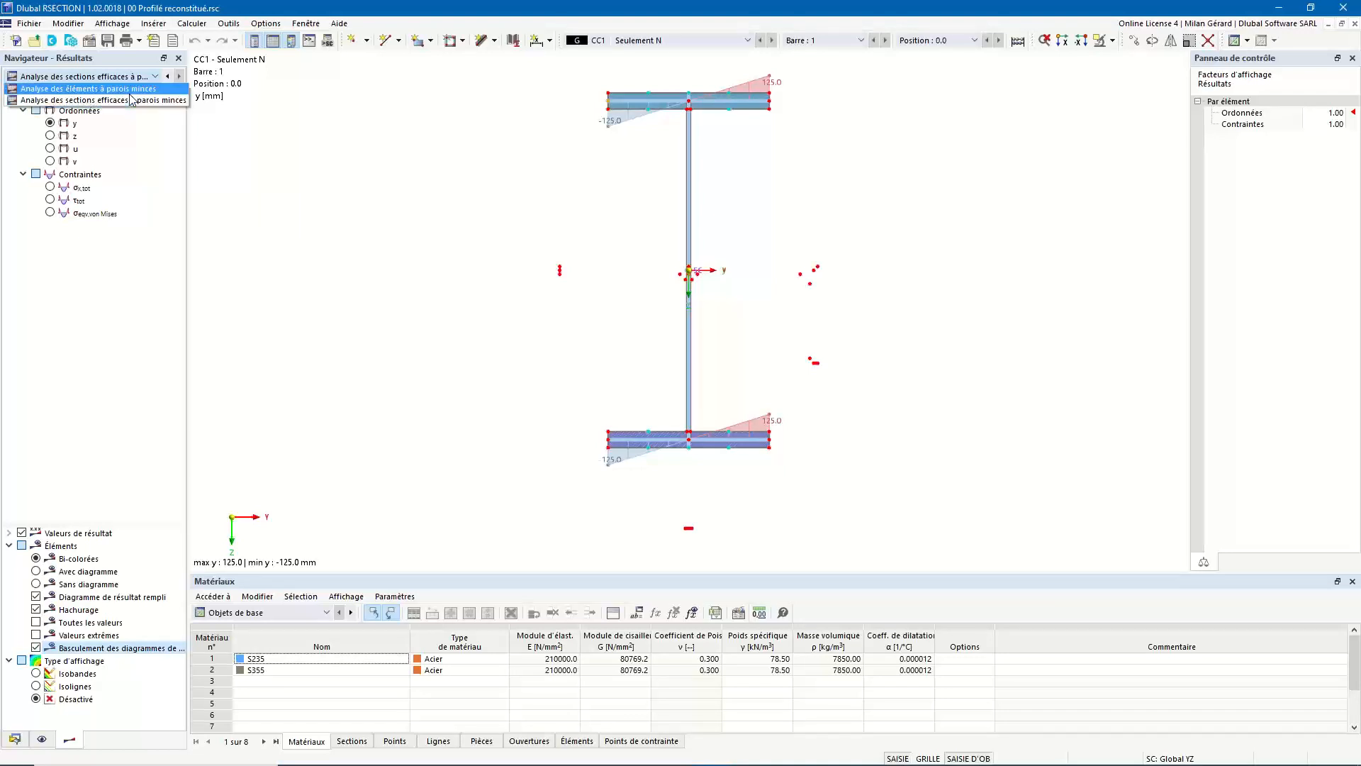
click(132, 89)
scroll(137, 328, down, 3)
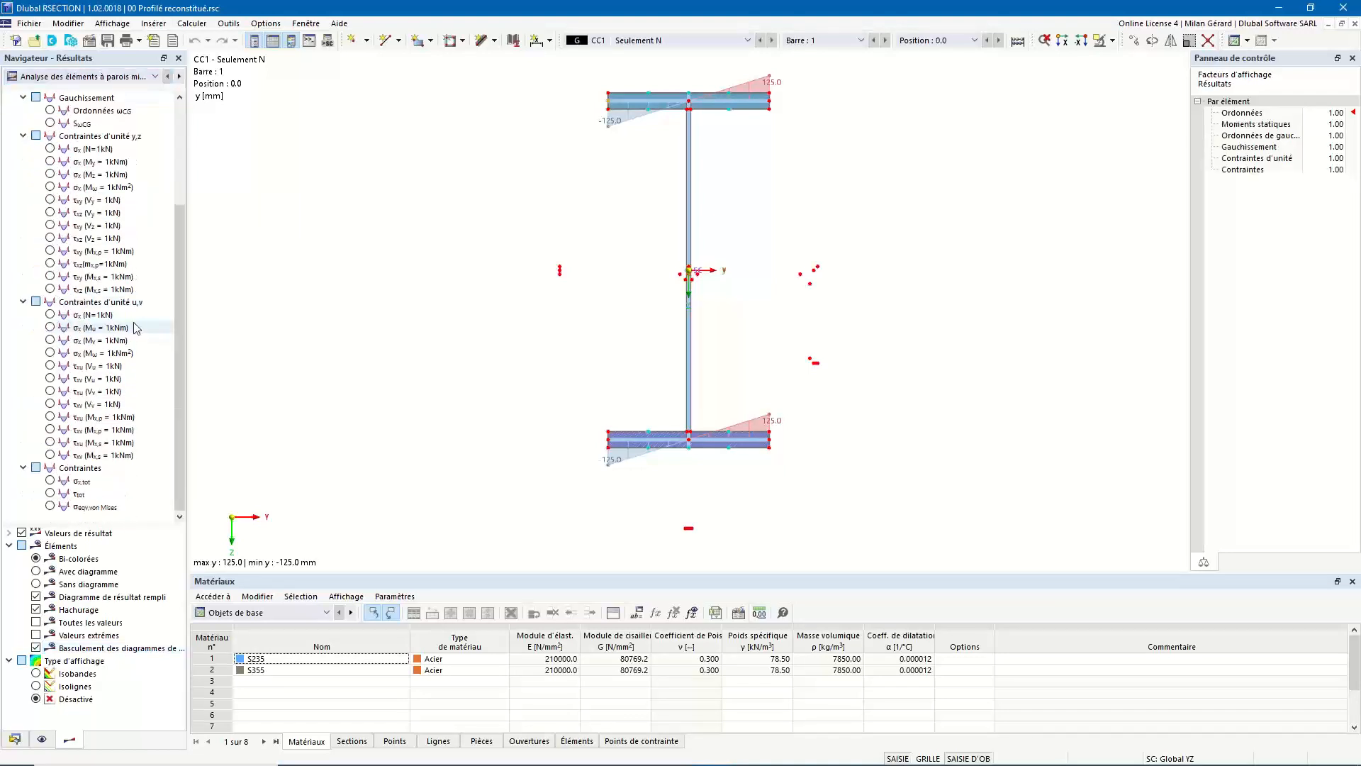
click(51, 316)
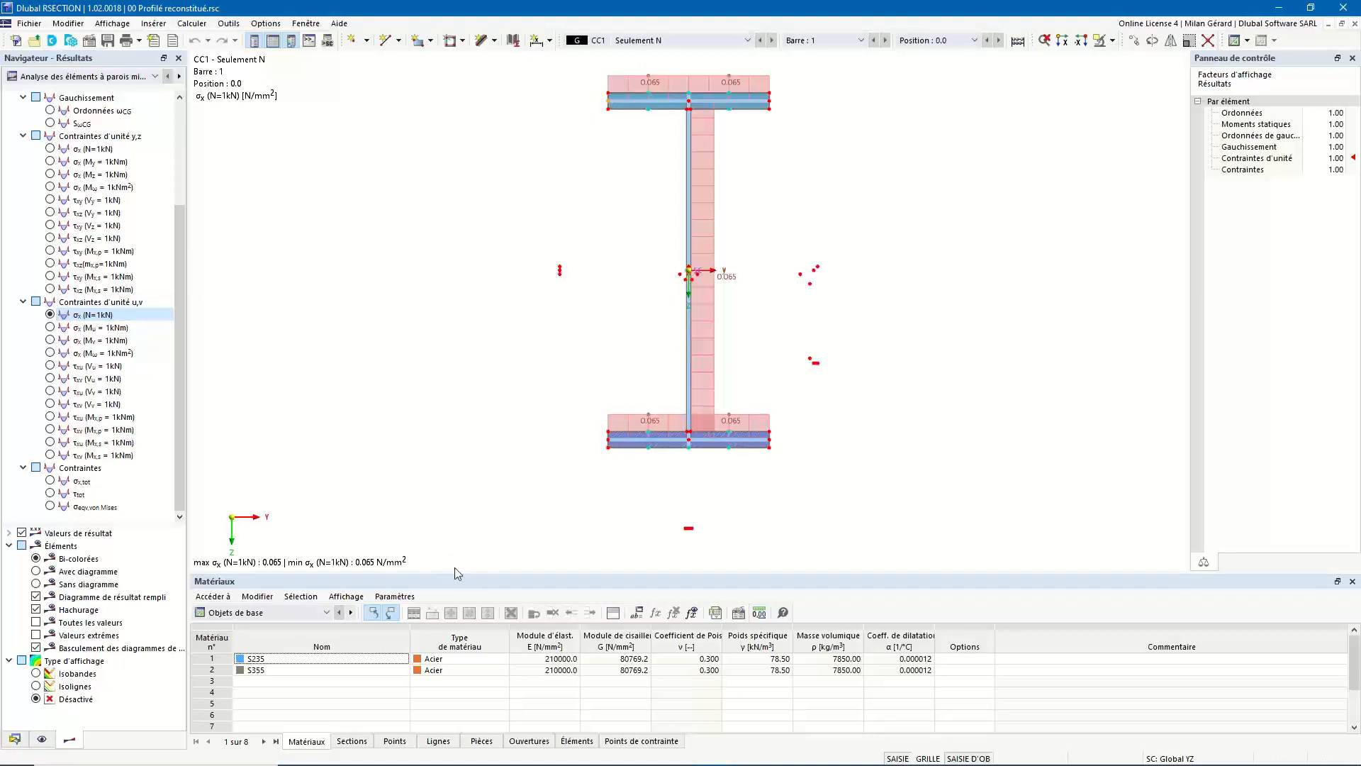
Enlarge the table area slightly, keep the Objets de base category, and select line 2 in the lines table
drag(458, 572, 460, 564)
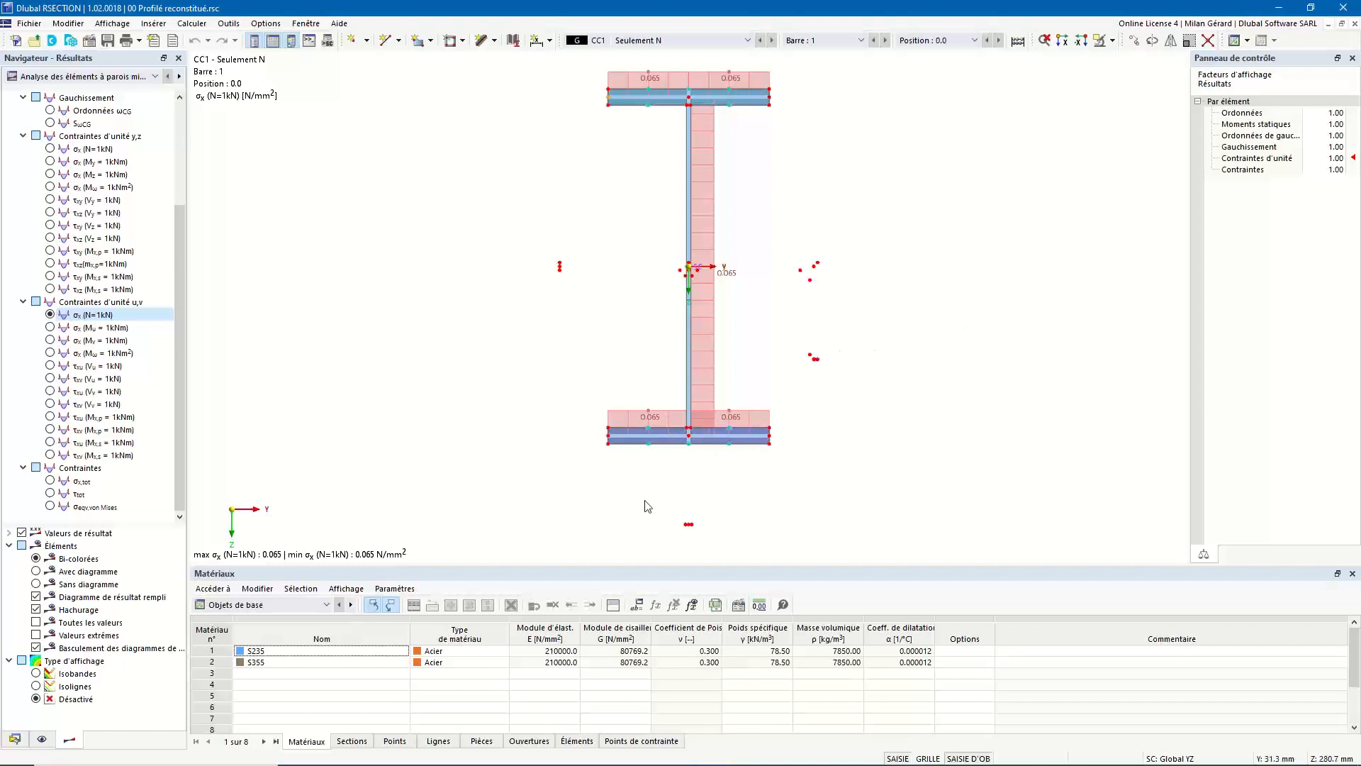
click(322, 610)
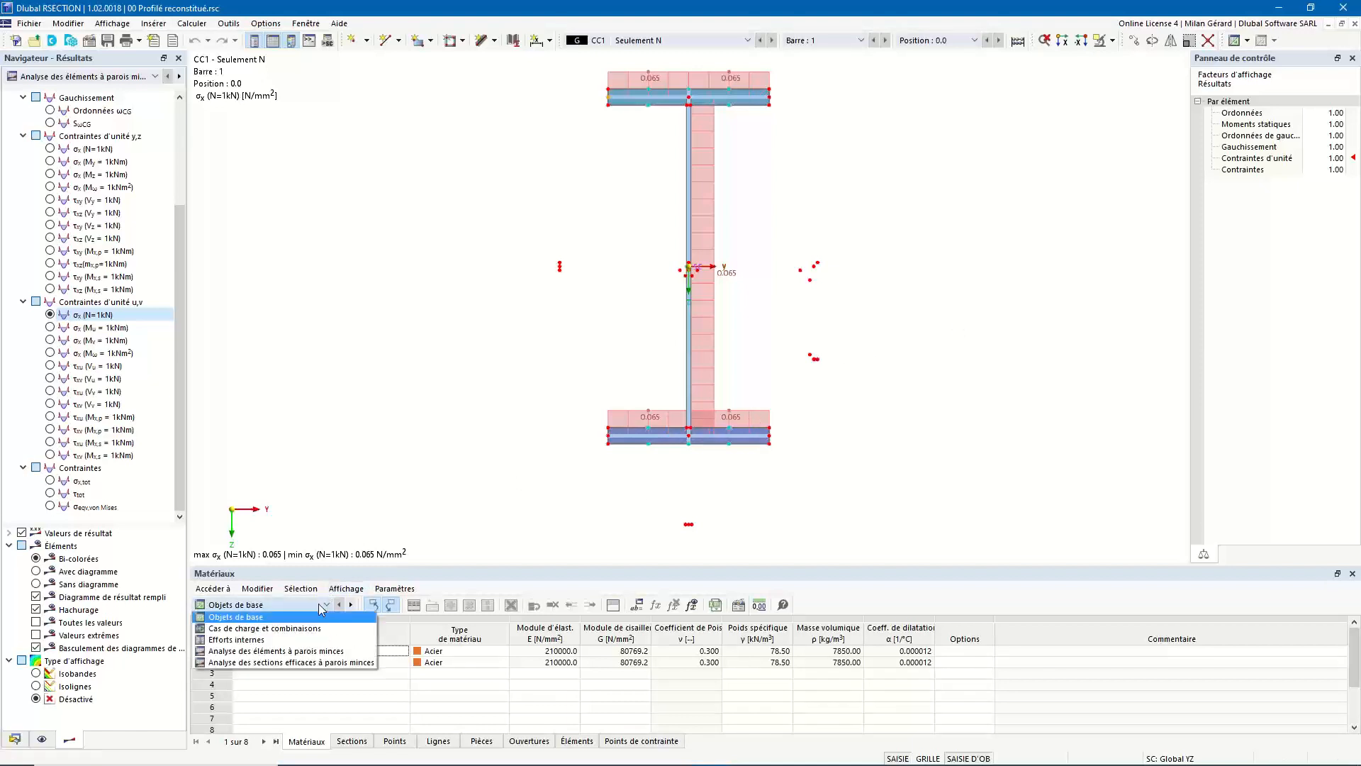
click(273, 619)
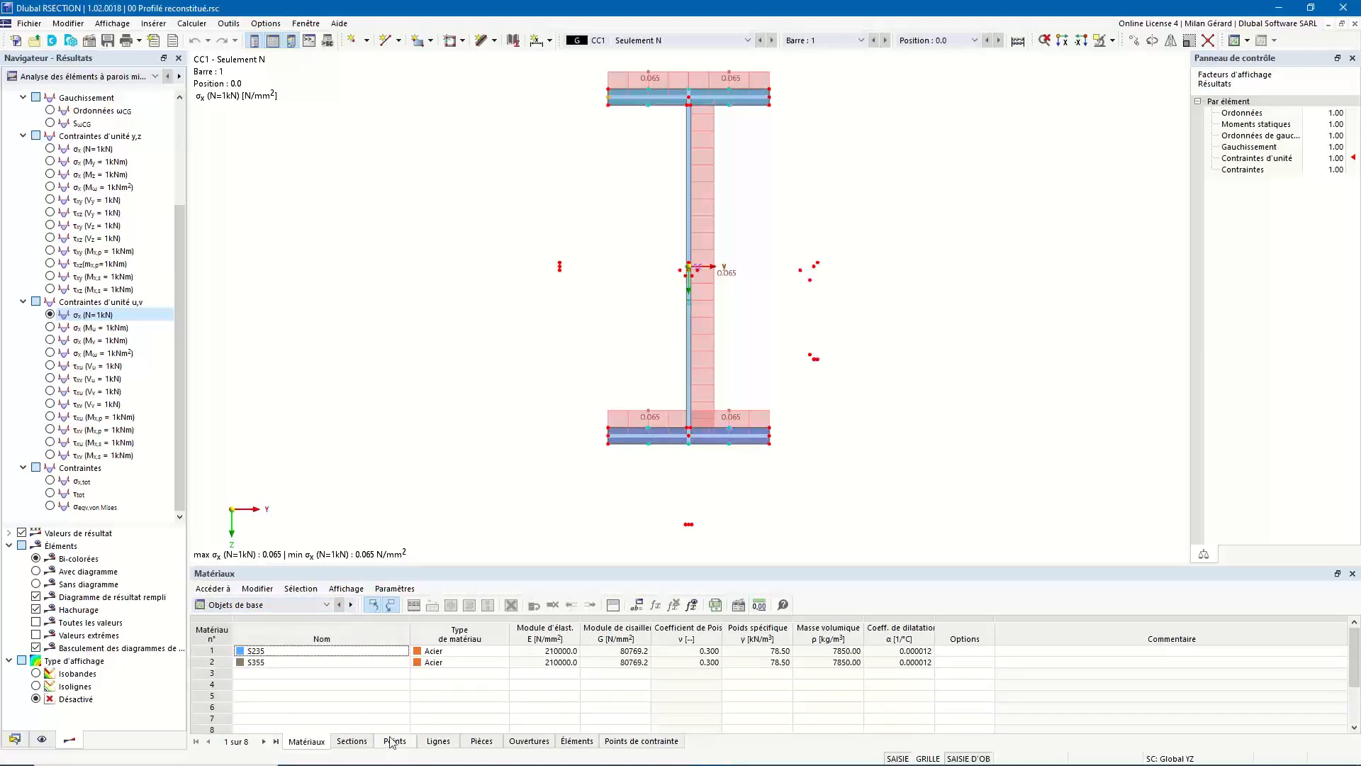
click(438, 741)
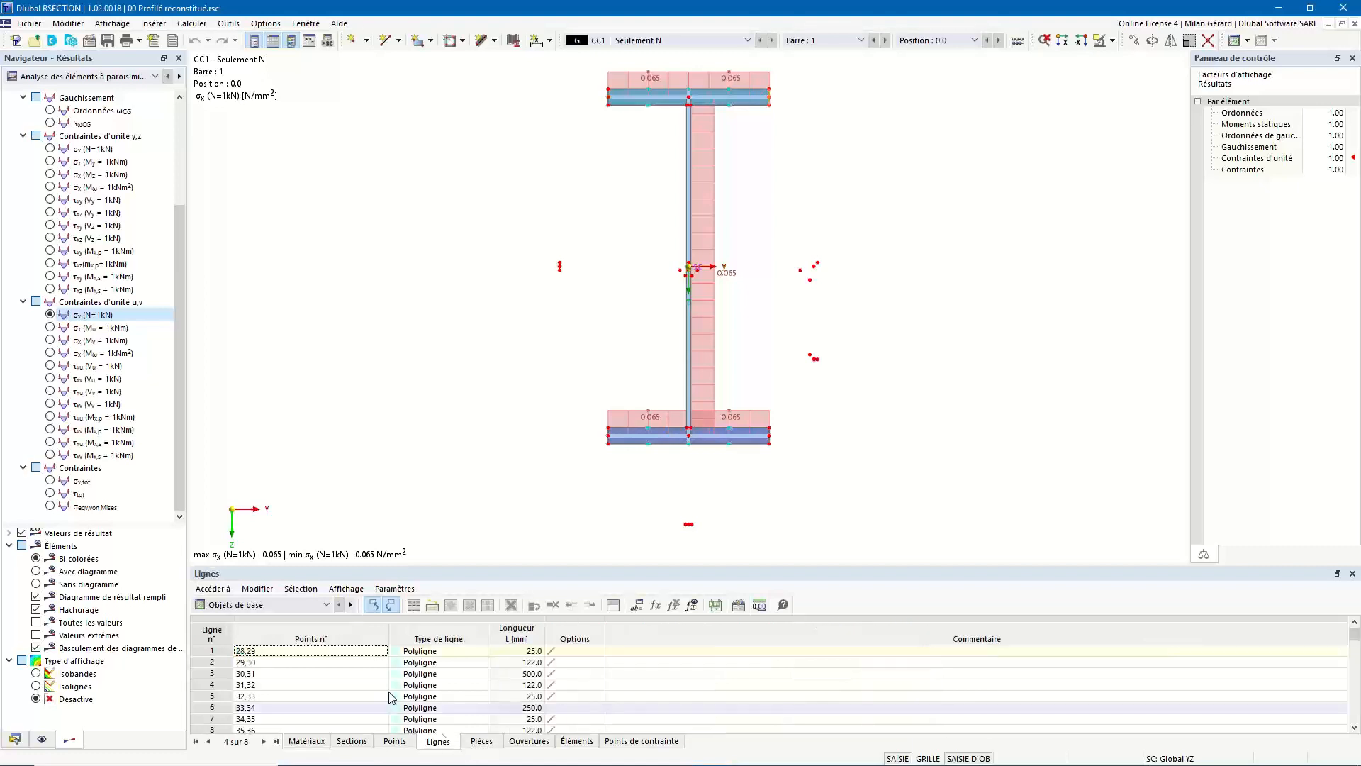
click(333, 661)
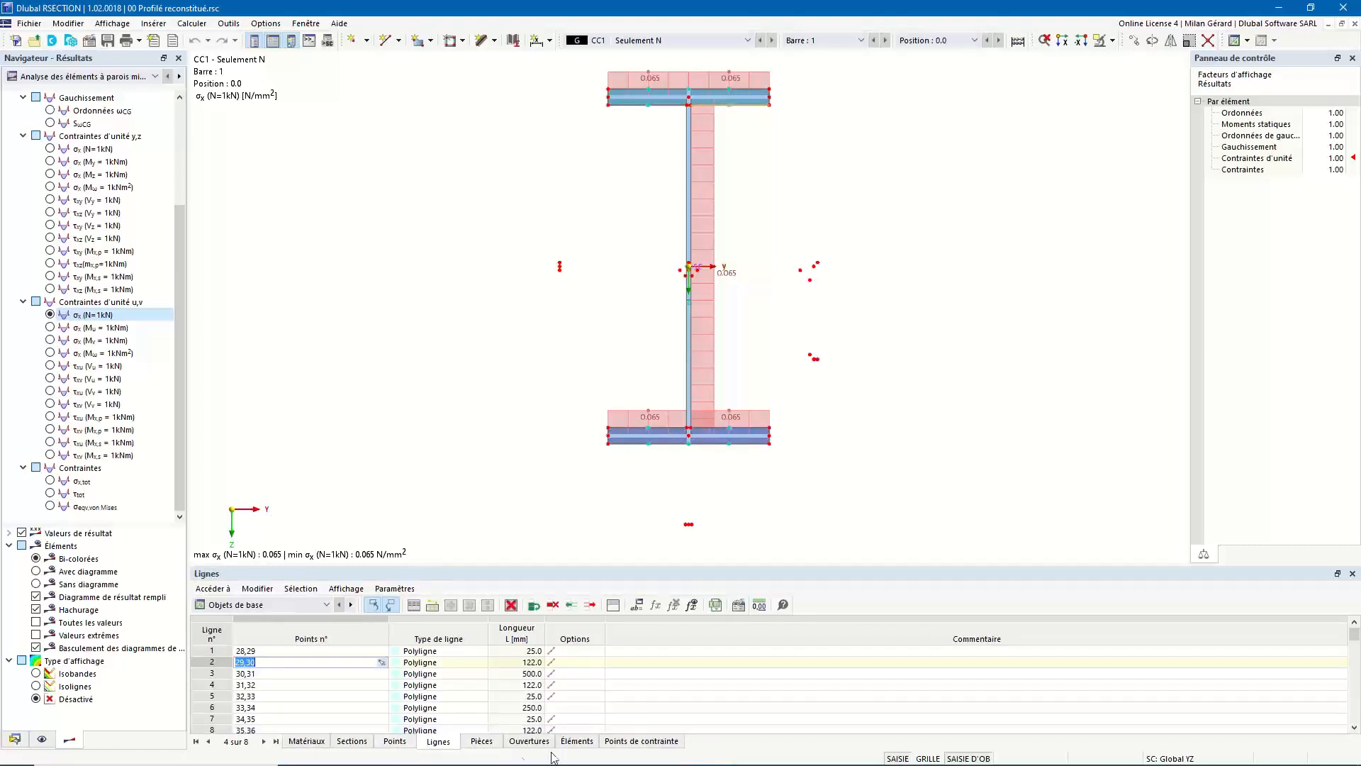
Open the elements table and select elements 5, 4, 3 and 2 in turn to locate them in the section
click(577, 741)
key(Down)
key(Down)
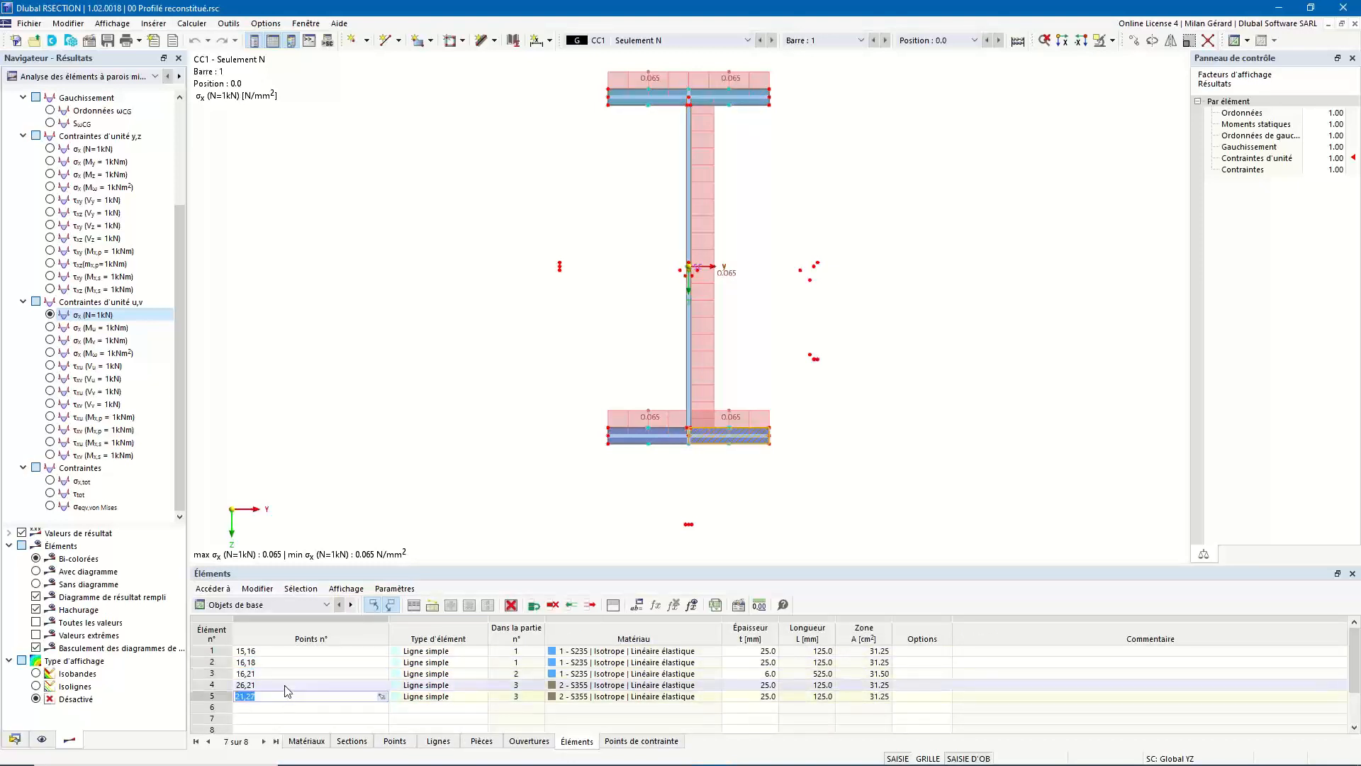
click(284, 685)
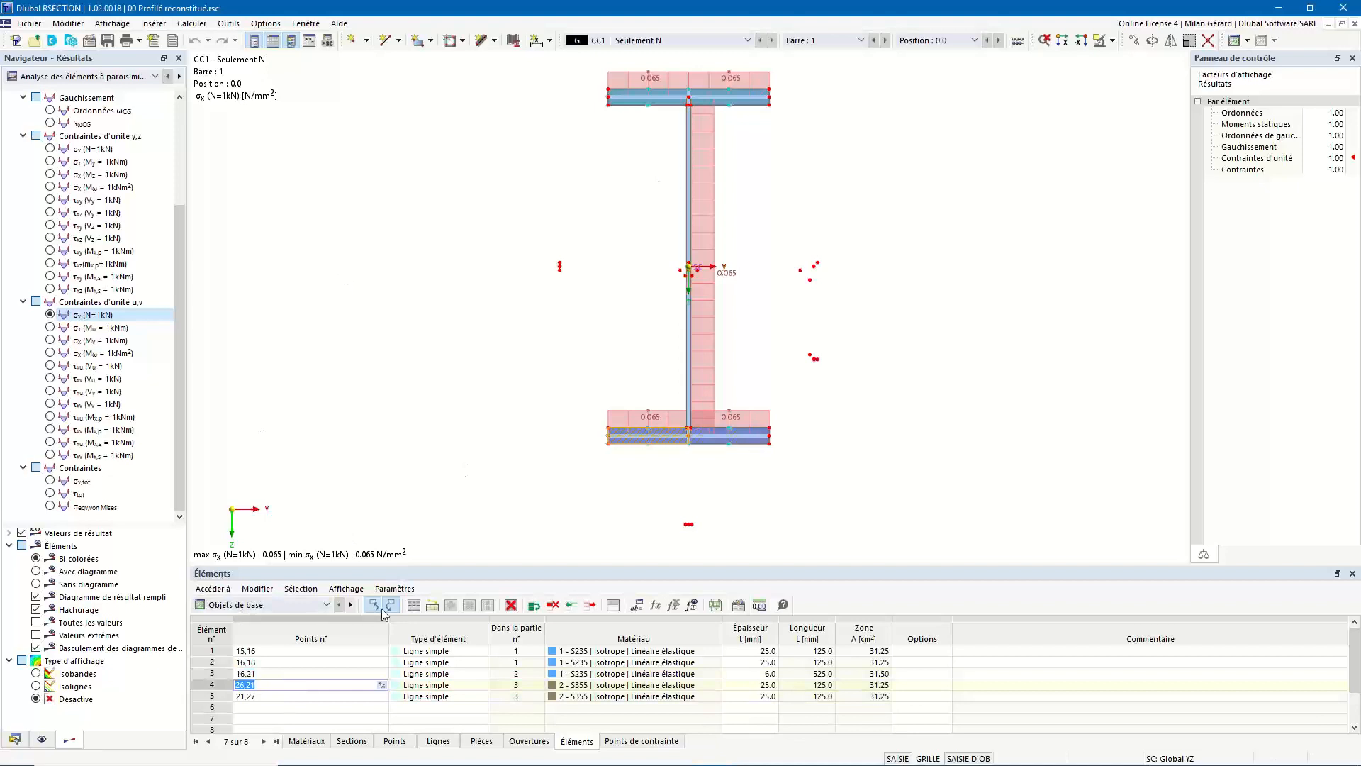
click(282, 675)
click(282, 665)
Hide the results in the display navigator and select elements 1 to 5 in the table one by one
click(42, 738)
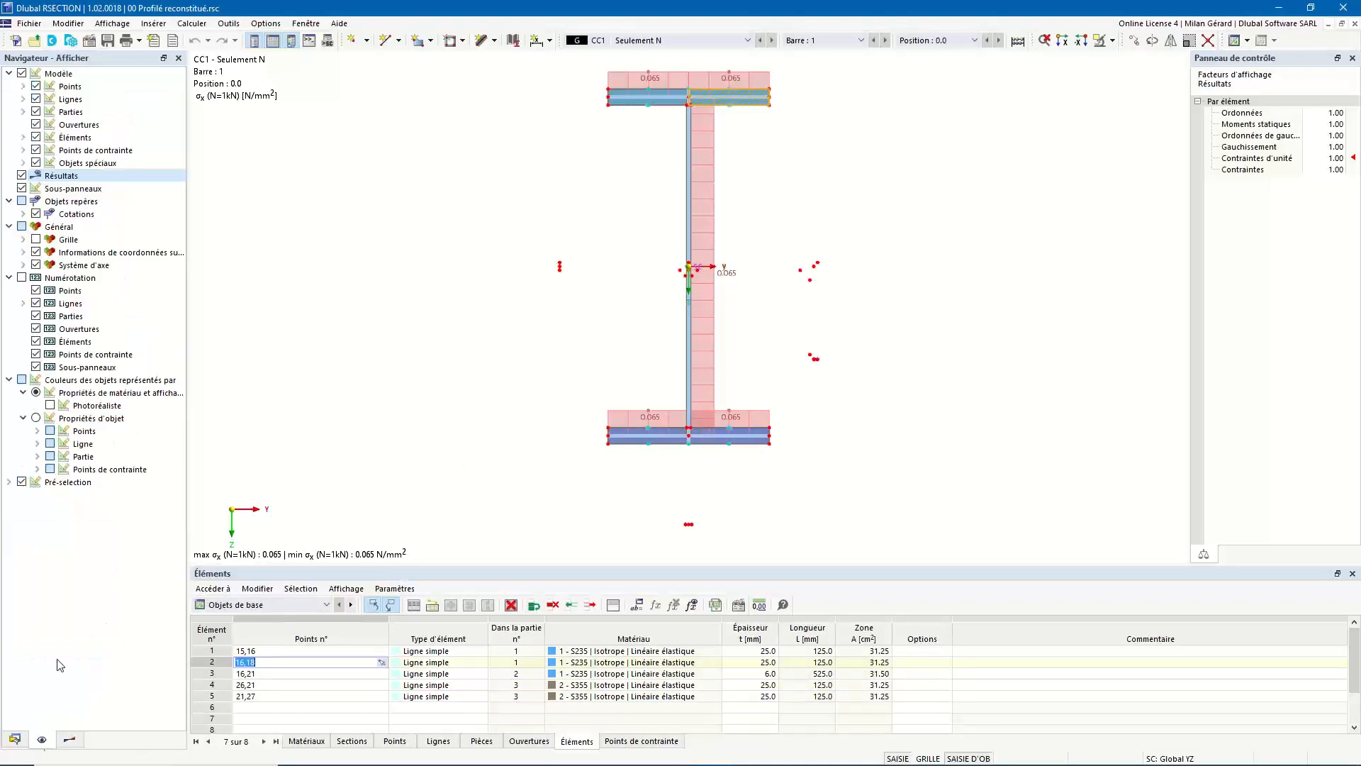
click(22, 176)
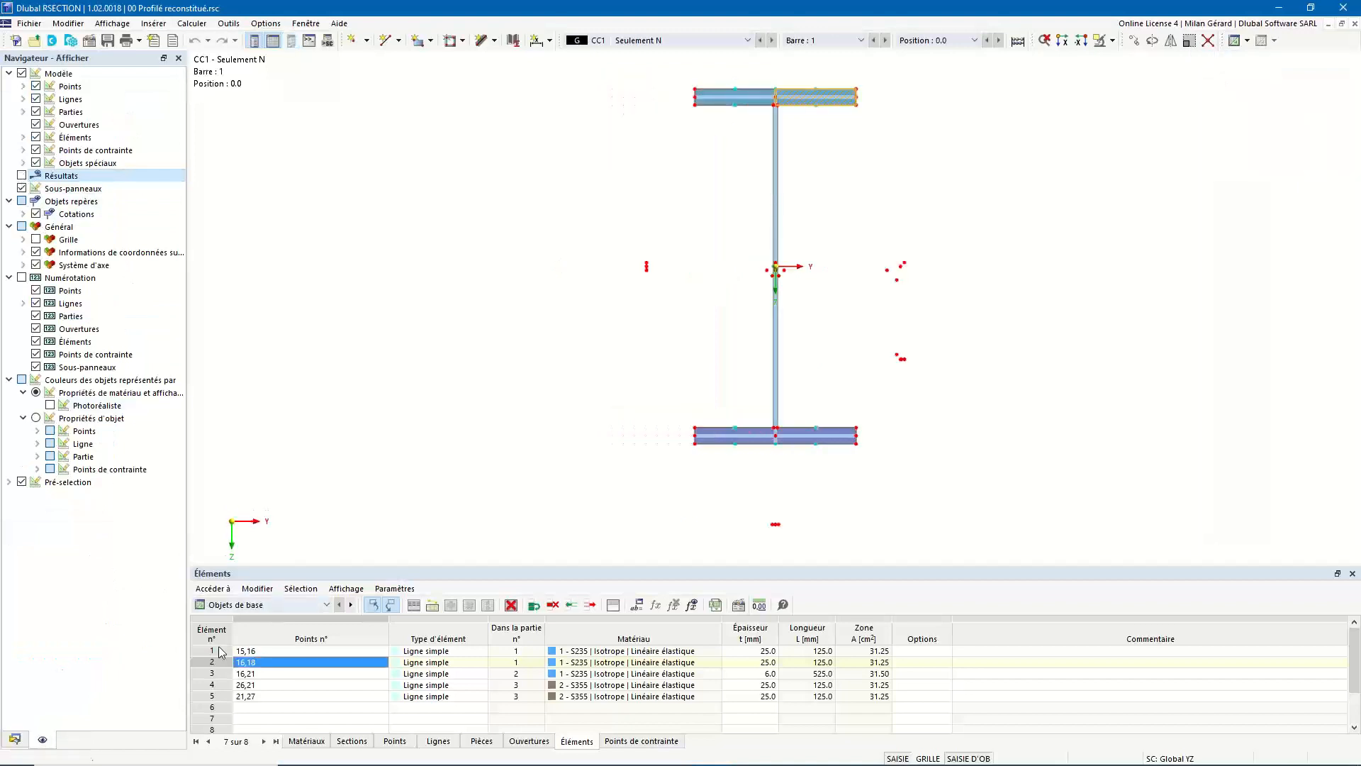
click(286, 651)
click(286, 662)
click(286, 674)
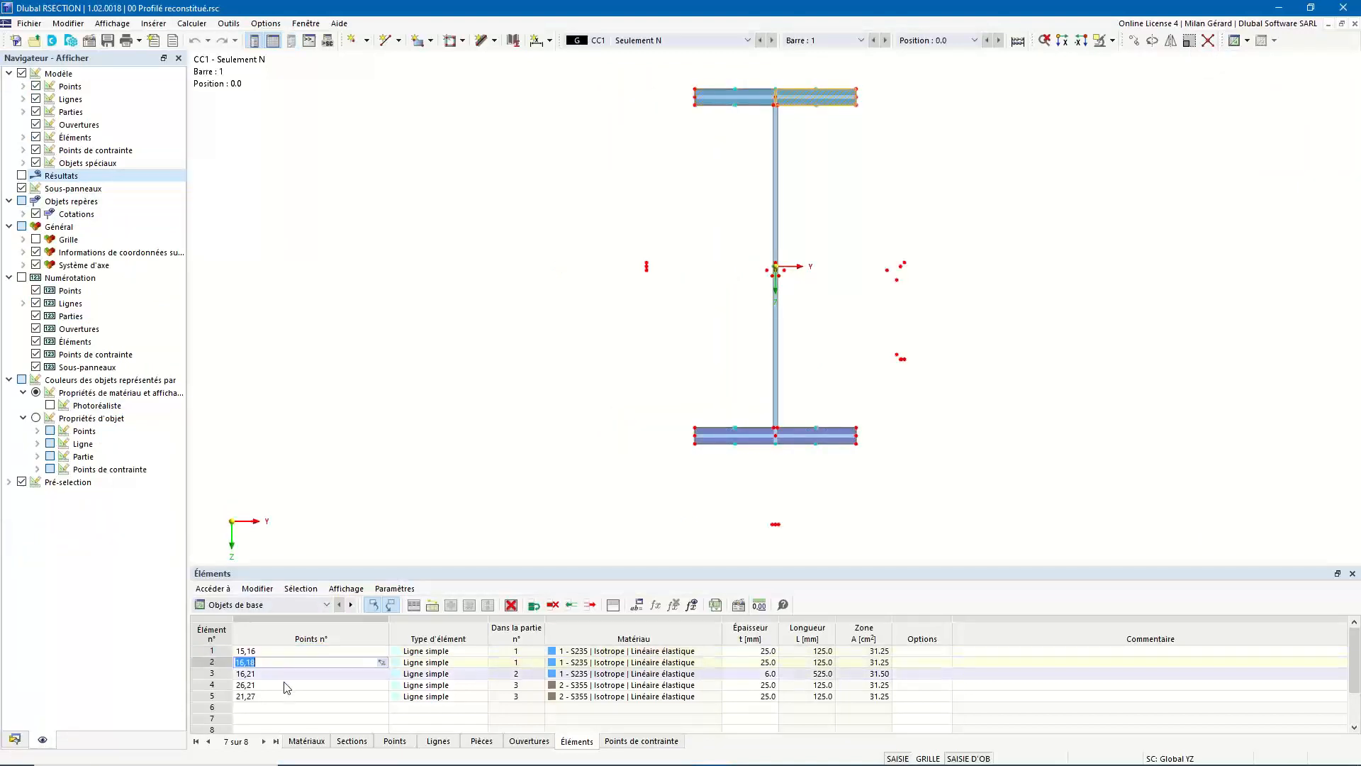
click(286, 685)
click(286, 697)
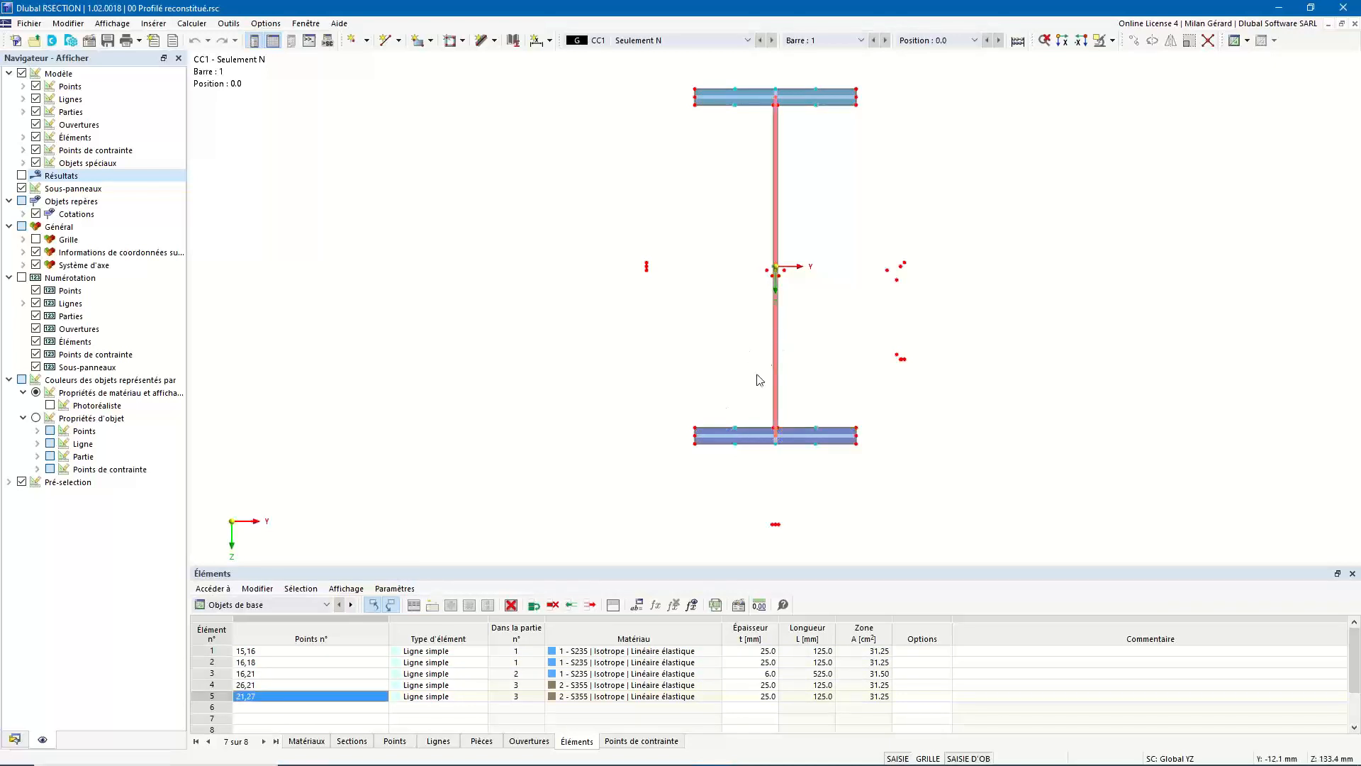
Select the web, the bottom flange and the top flange in turn directly in the section drawing
click(776, 342)
click(753, 440)
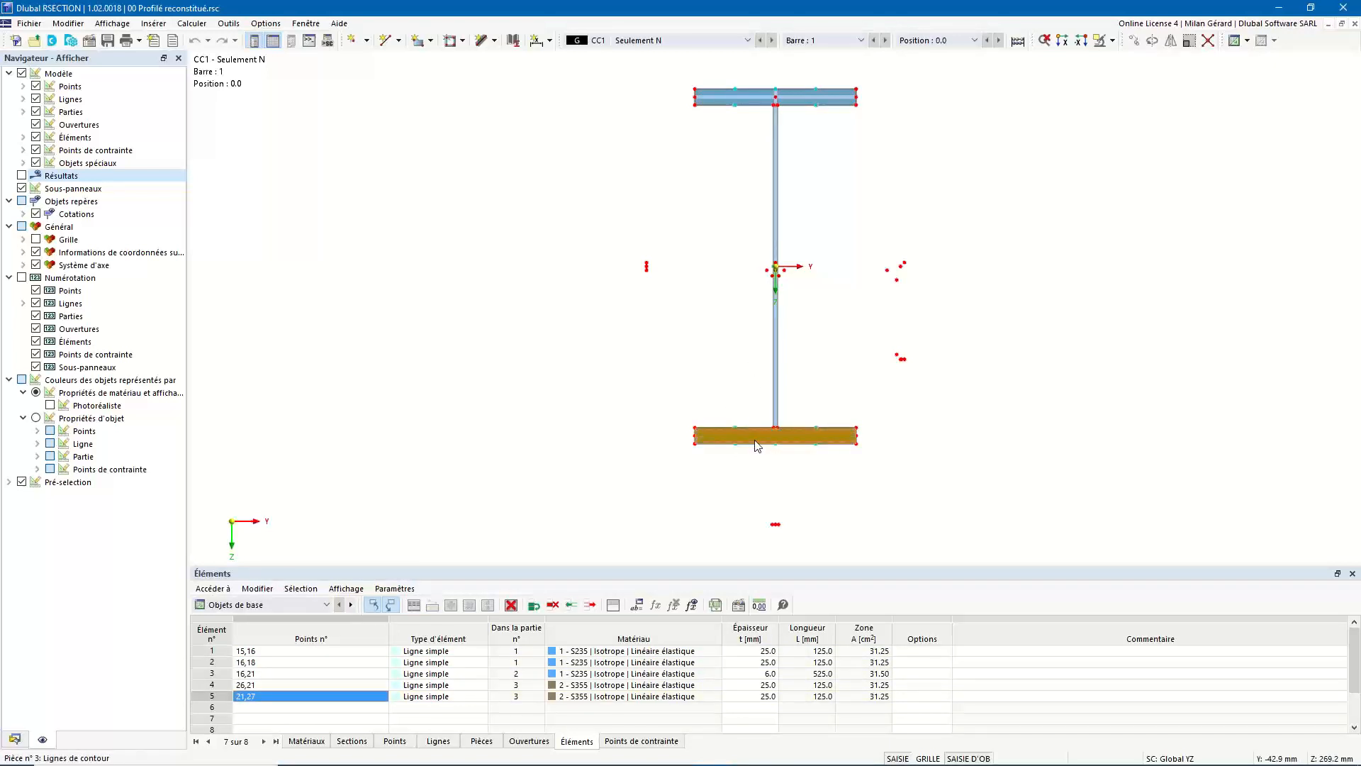
click(748, 105)
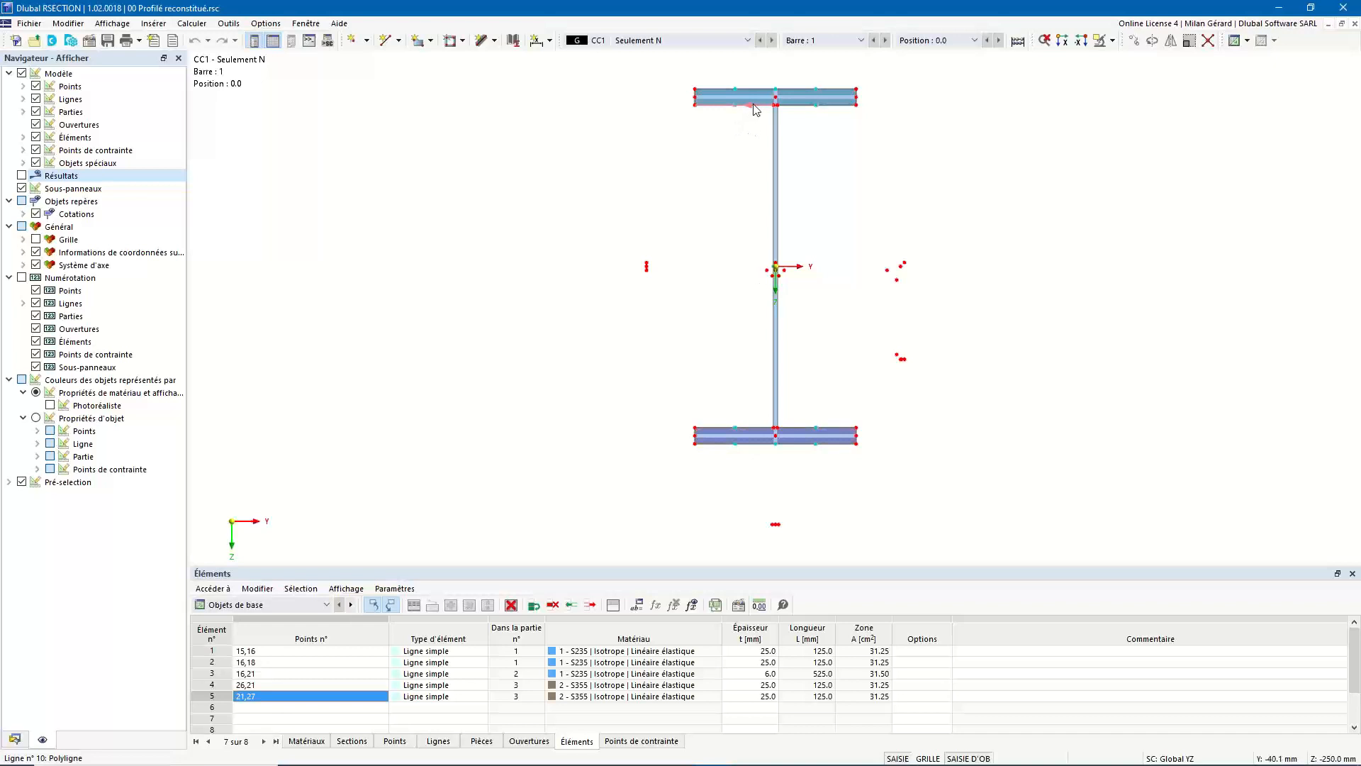
click(758, 108)
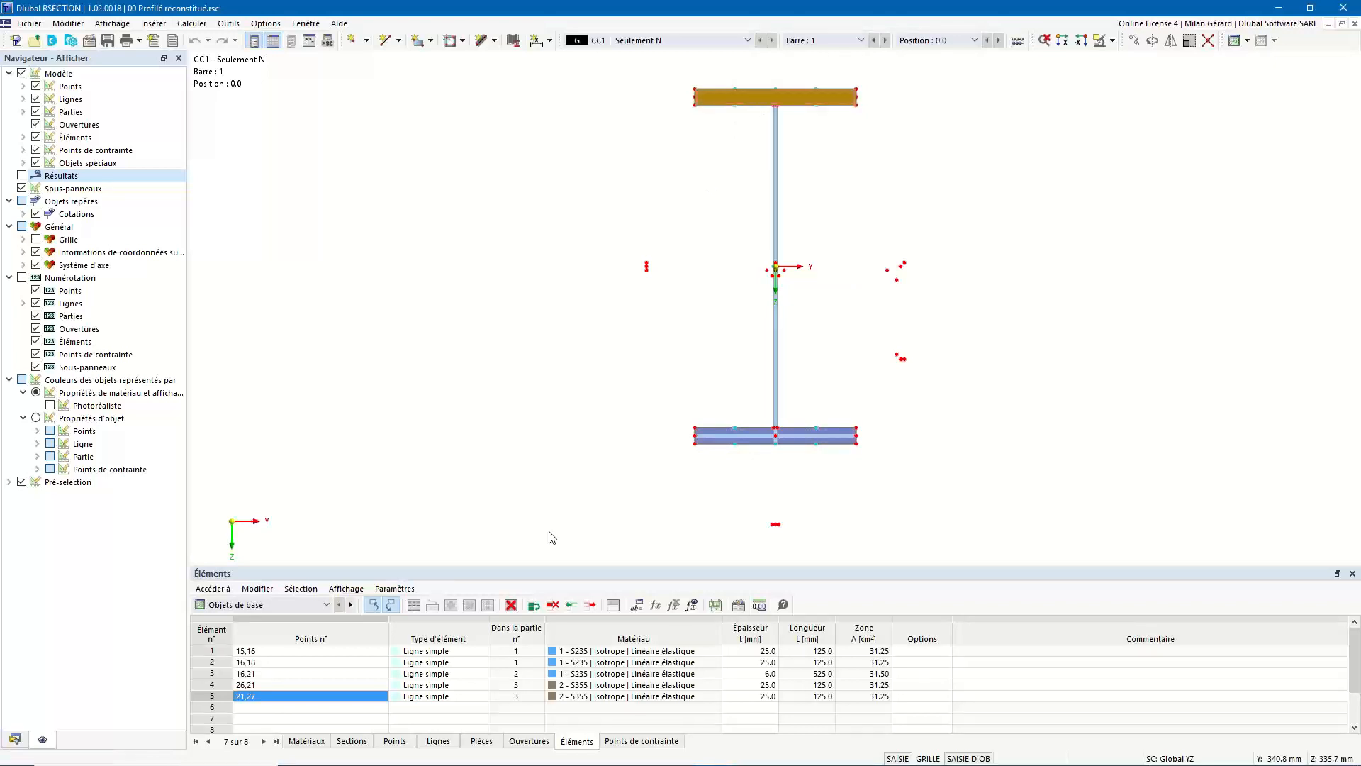
Return to the lines table and select lines 4, 3, 2 and 1 in turn to locate them in the section
click(438, 741)
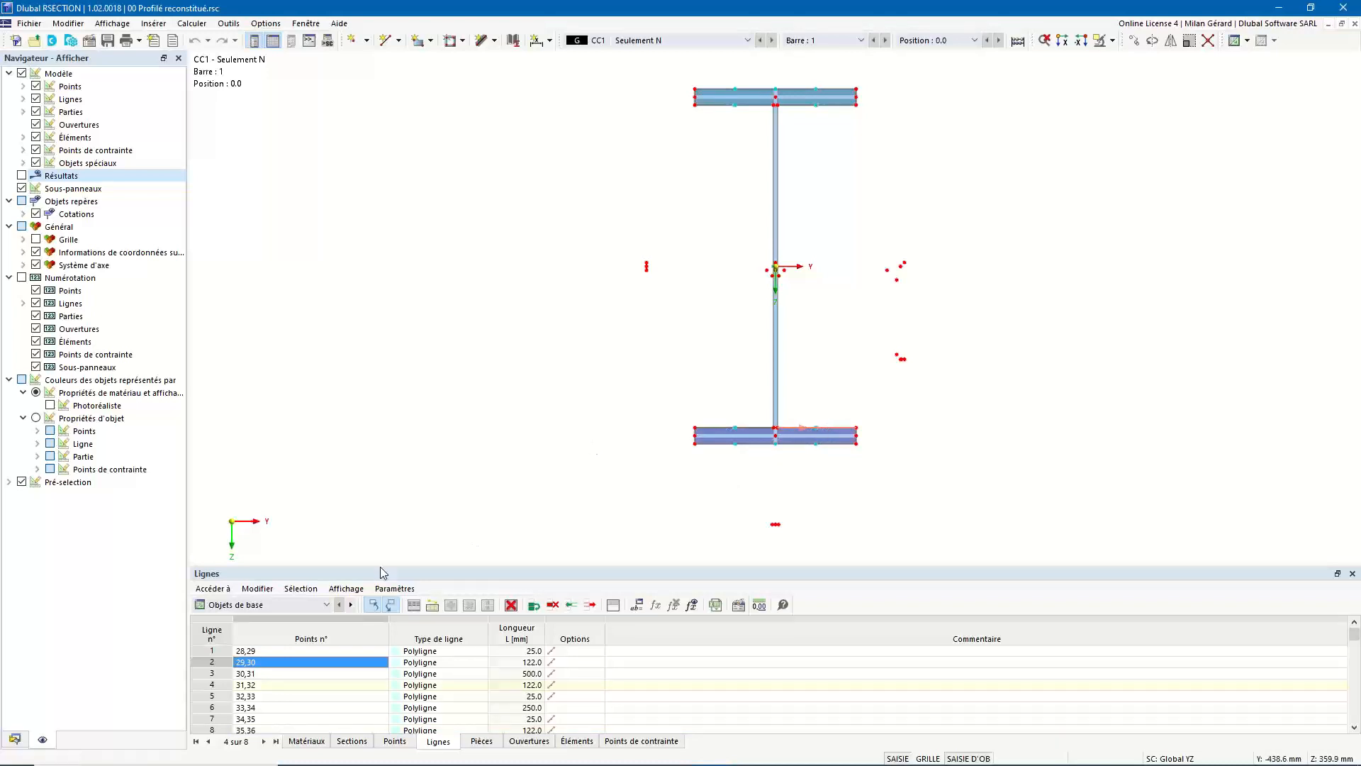
click(281, 683)
click(279, 674)
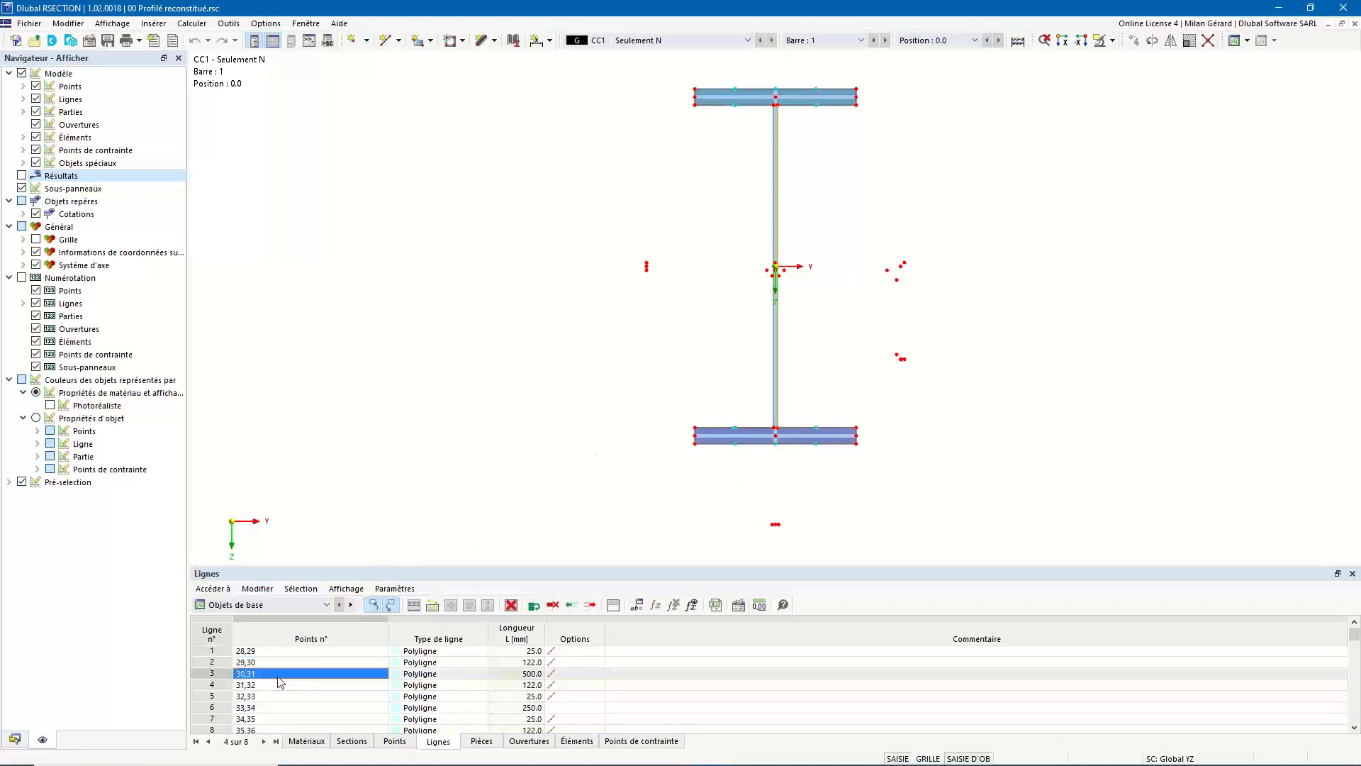
click(278, 662)
click(279, 651)
click(280, 652)
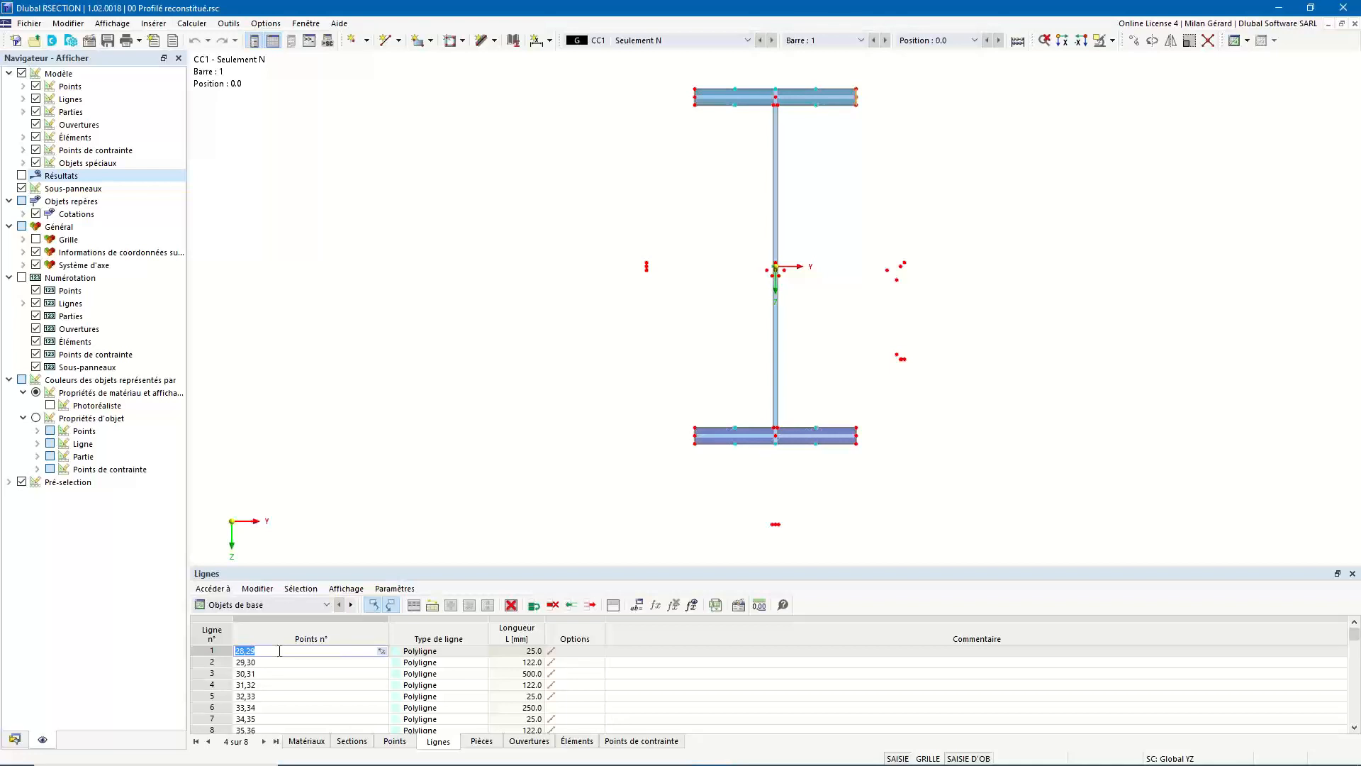
Show the Cas de charge et combinaisons tables and advance through the categories to Analyse des éléments à parois minces
click(306, 605)
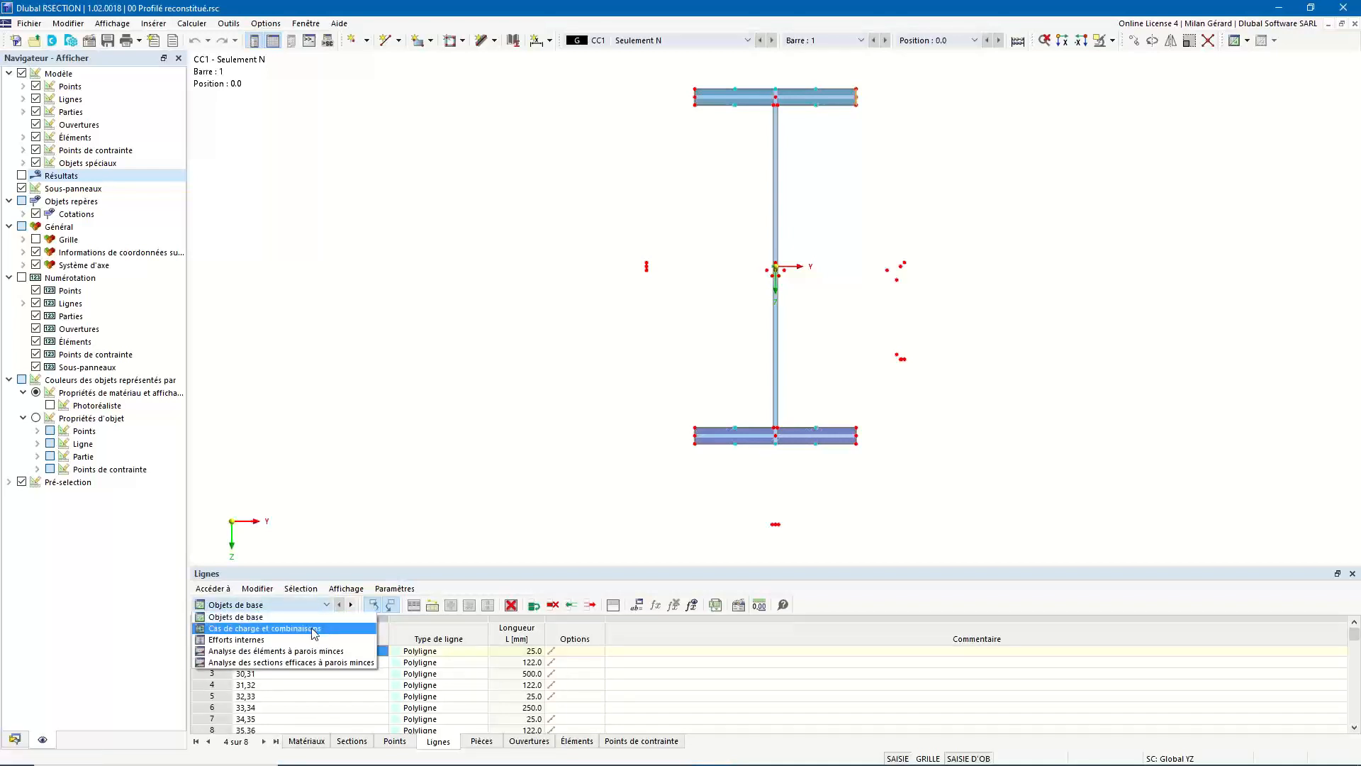
click(314, 629)
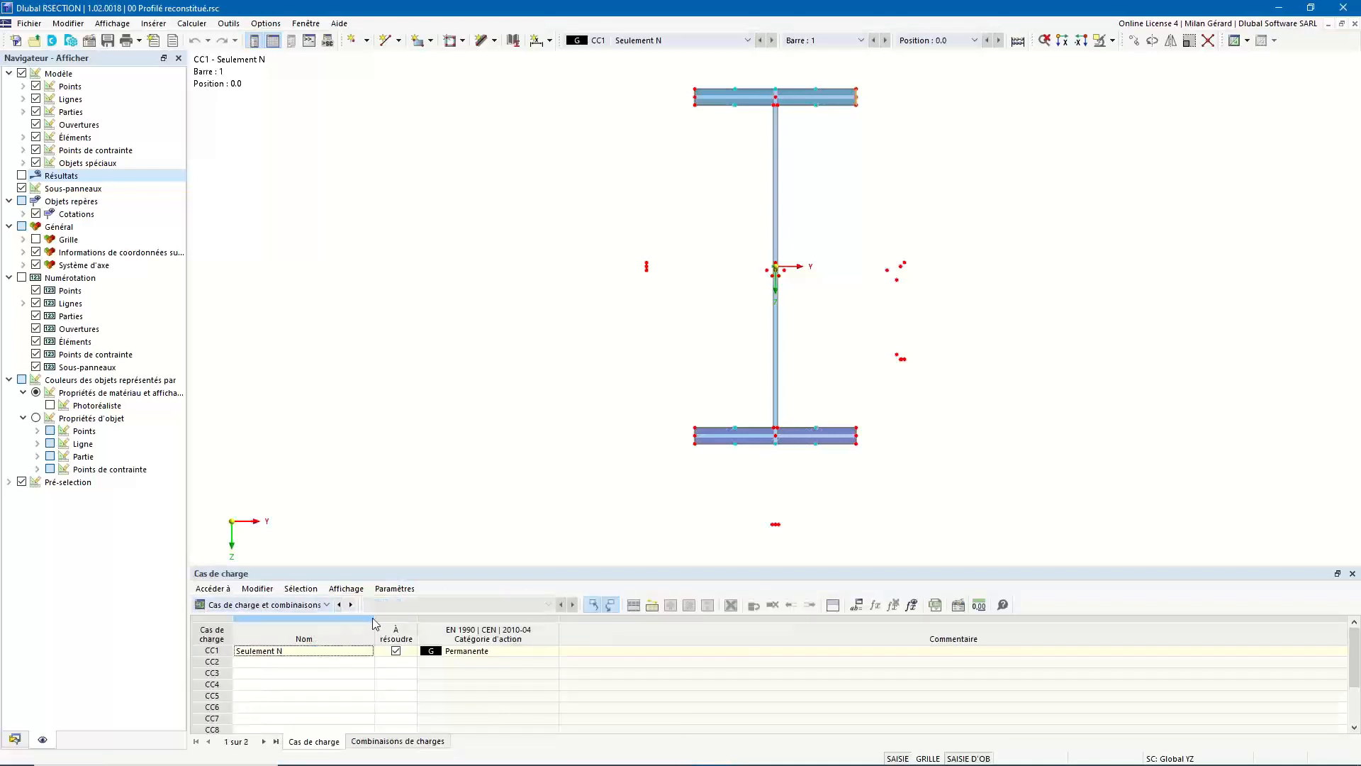
click(351, 605)
click(351, 605)
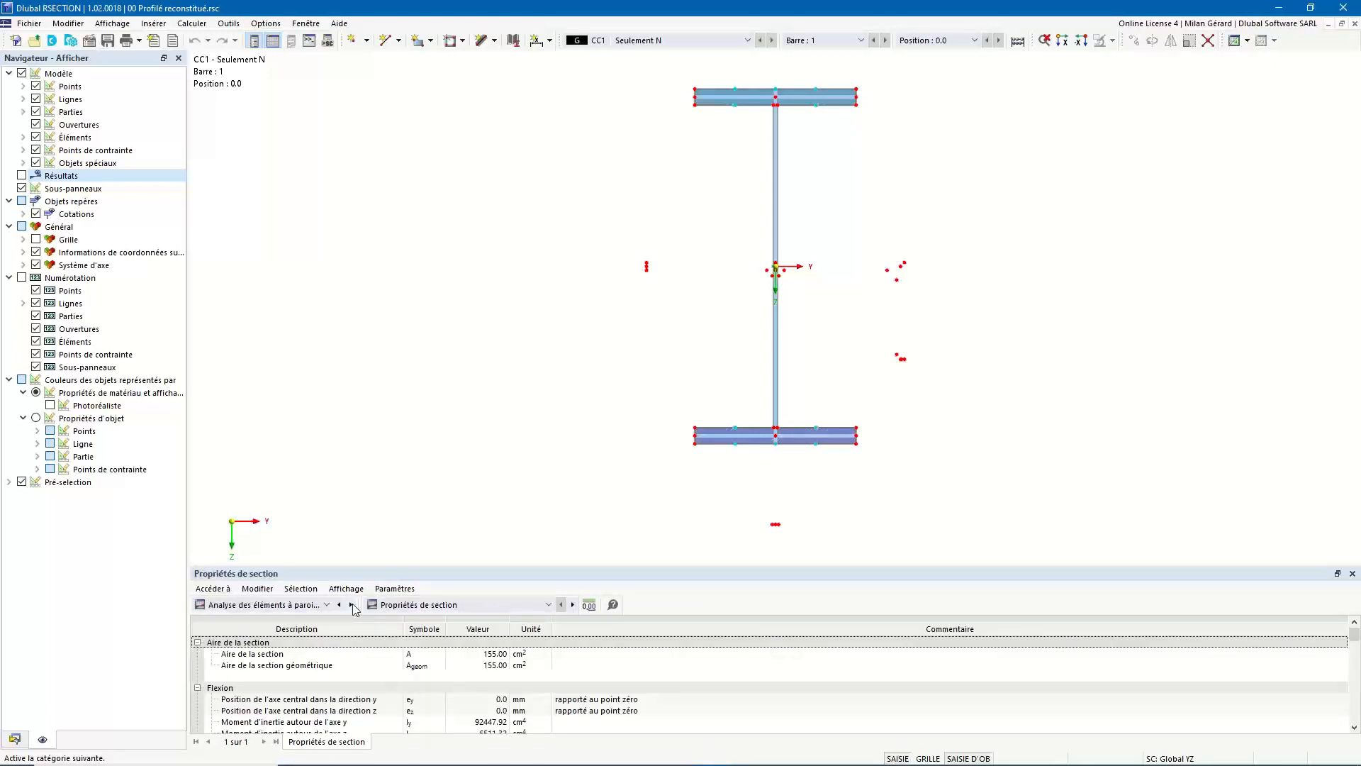
Keep the Propriétés de section results table and examine the section's area, moments of inertia and radii of gyration
click(445, 607)
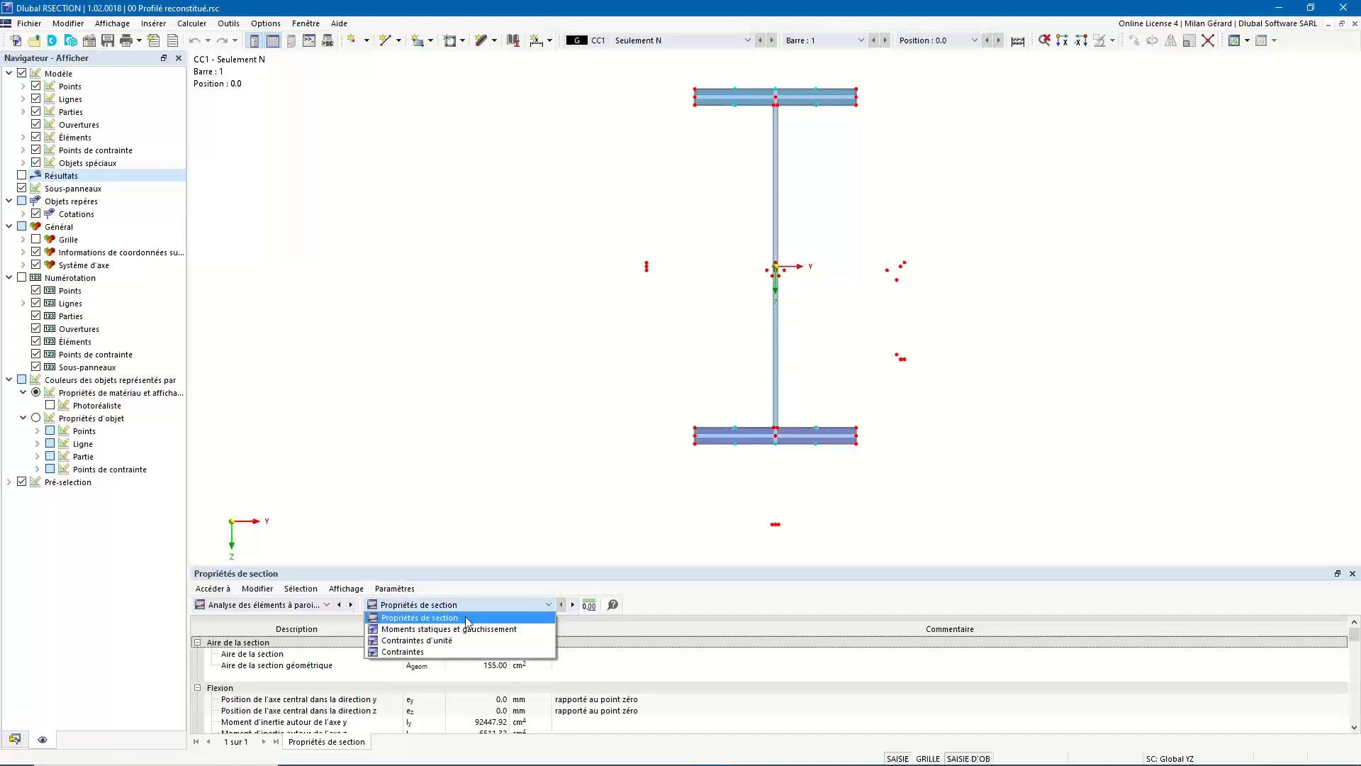
click(468, 619)
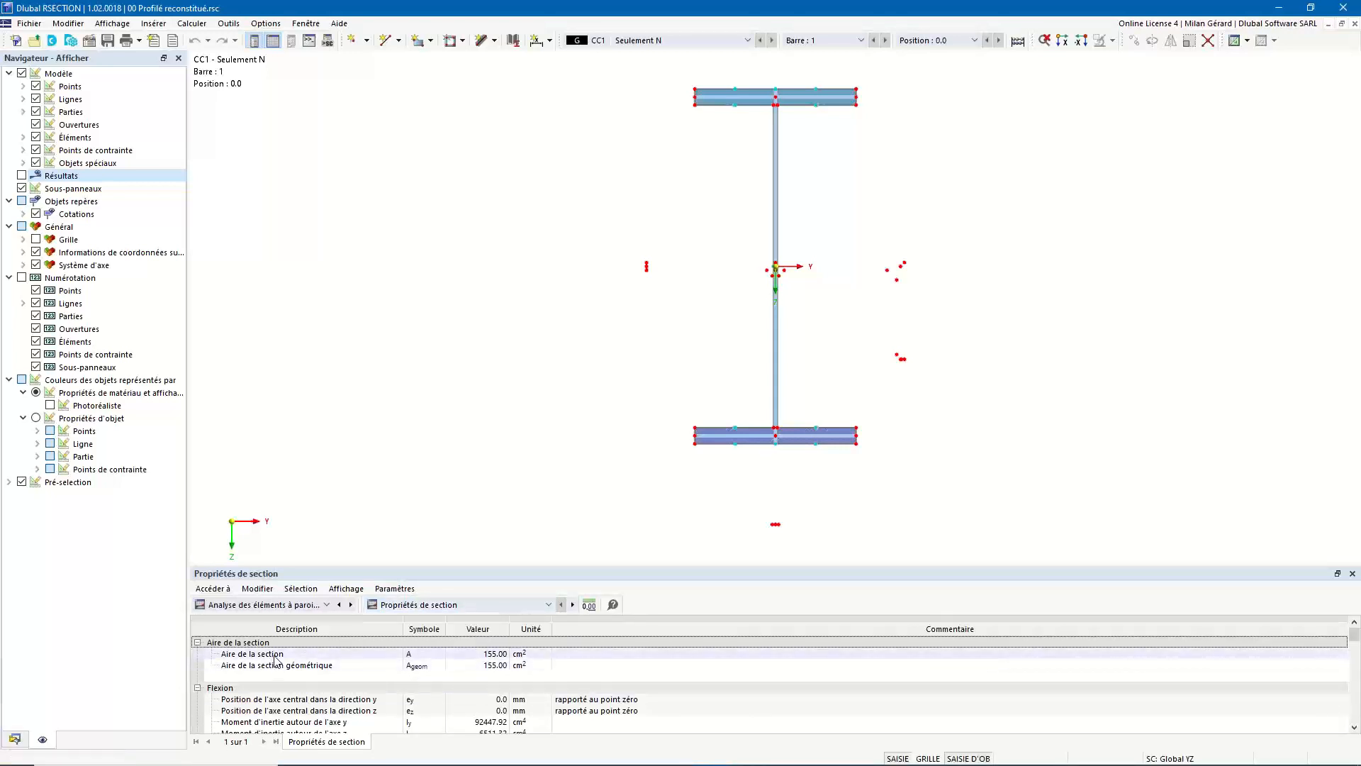
scroll(277, 660, down, 2)
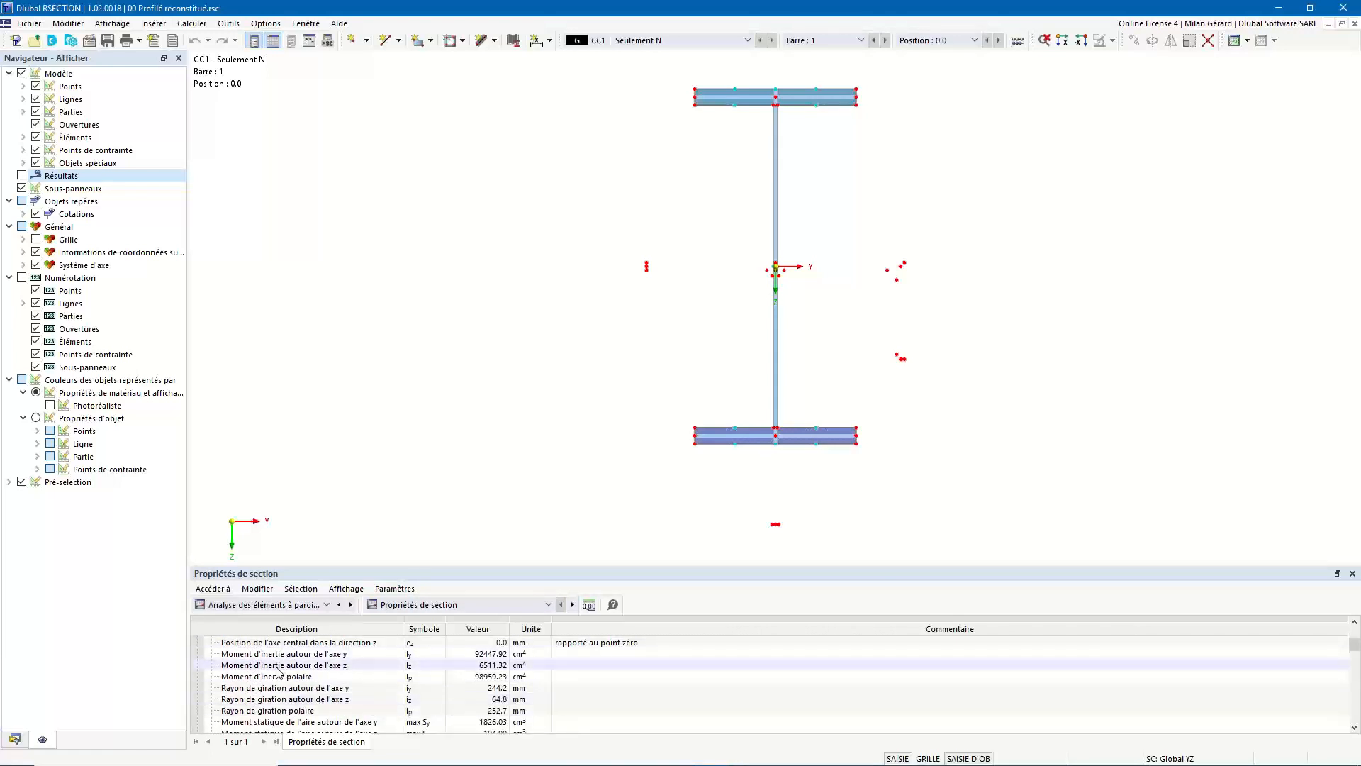
Examine the section's static moments, elastic section moduli, shear areas, torsion and warping properties in the results table
scroll(277, 672, down, 2)
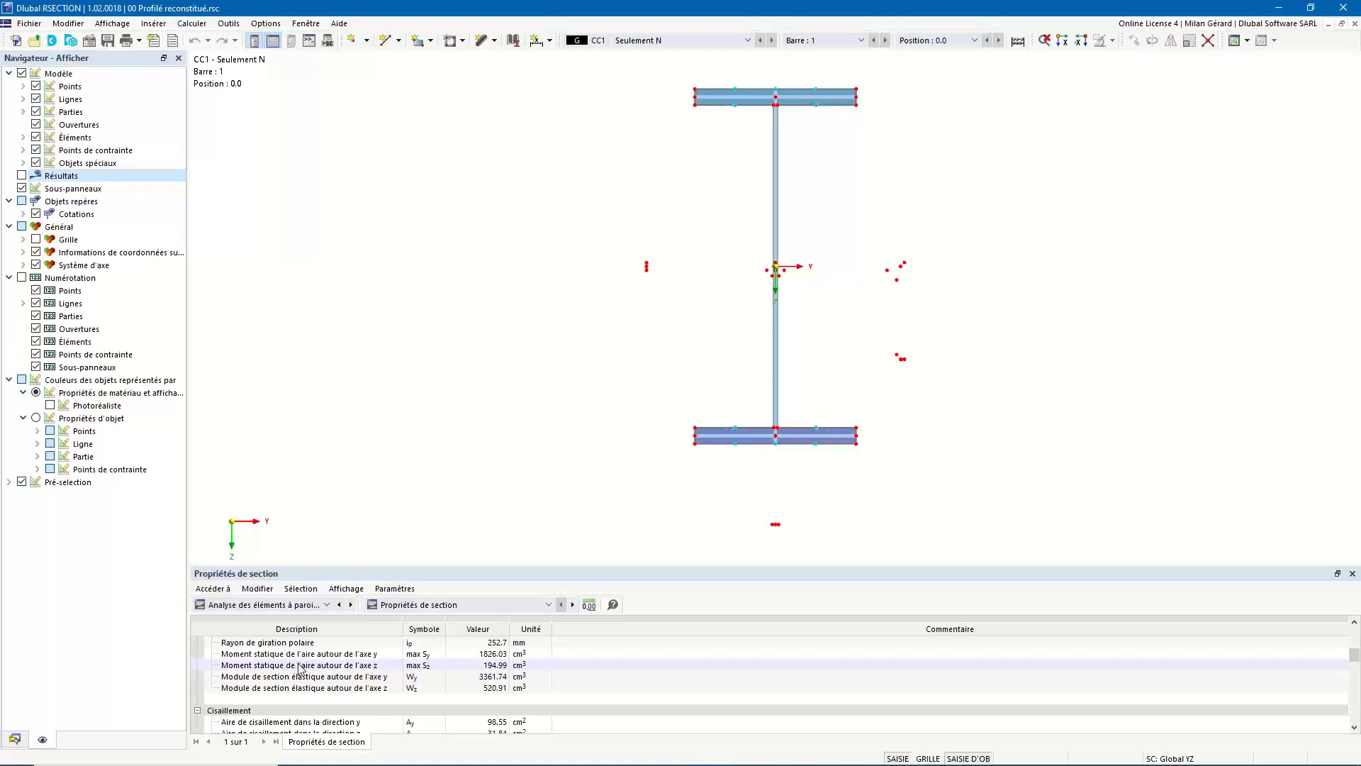
scroll(300, 668, down, 3)
scroll(284, 698, up, 1)
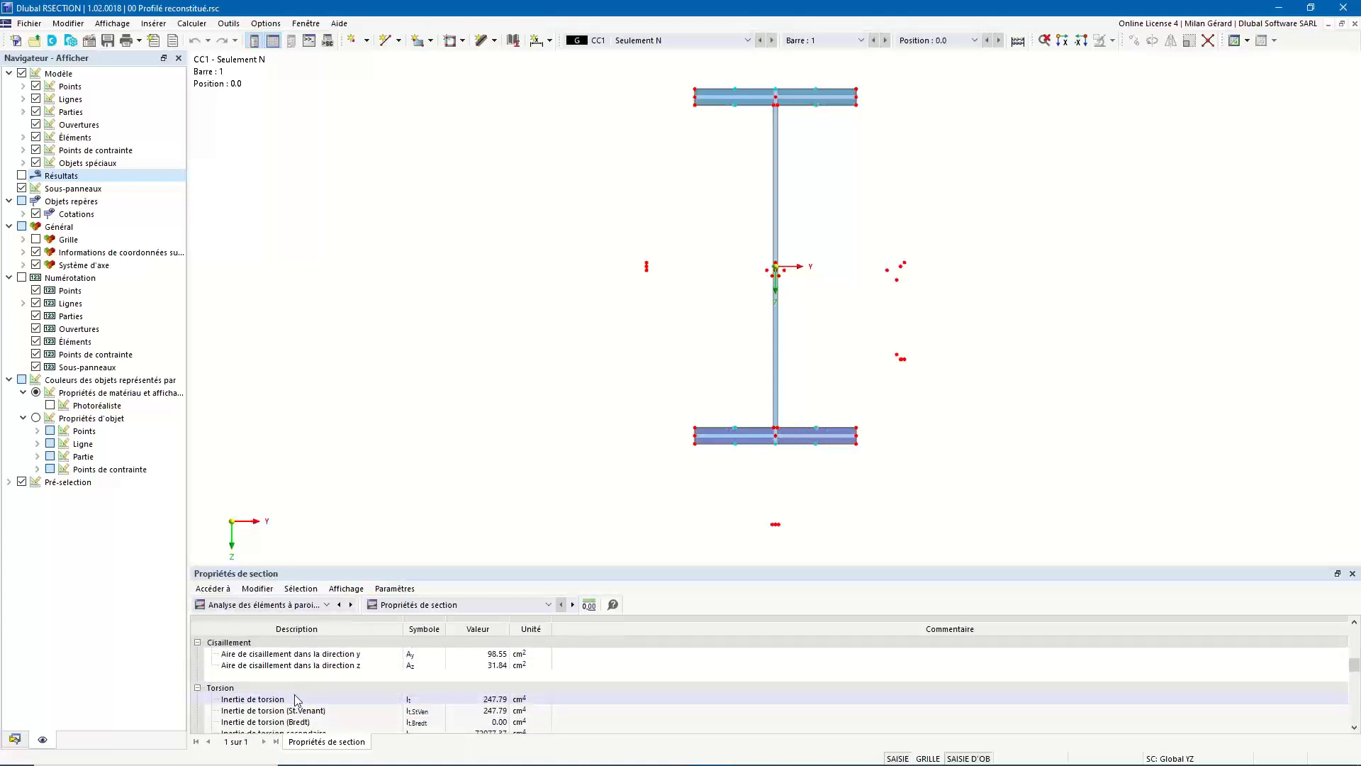
scroll(295, 695, down, 2)
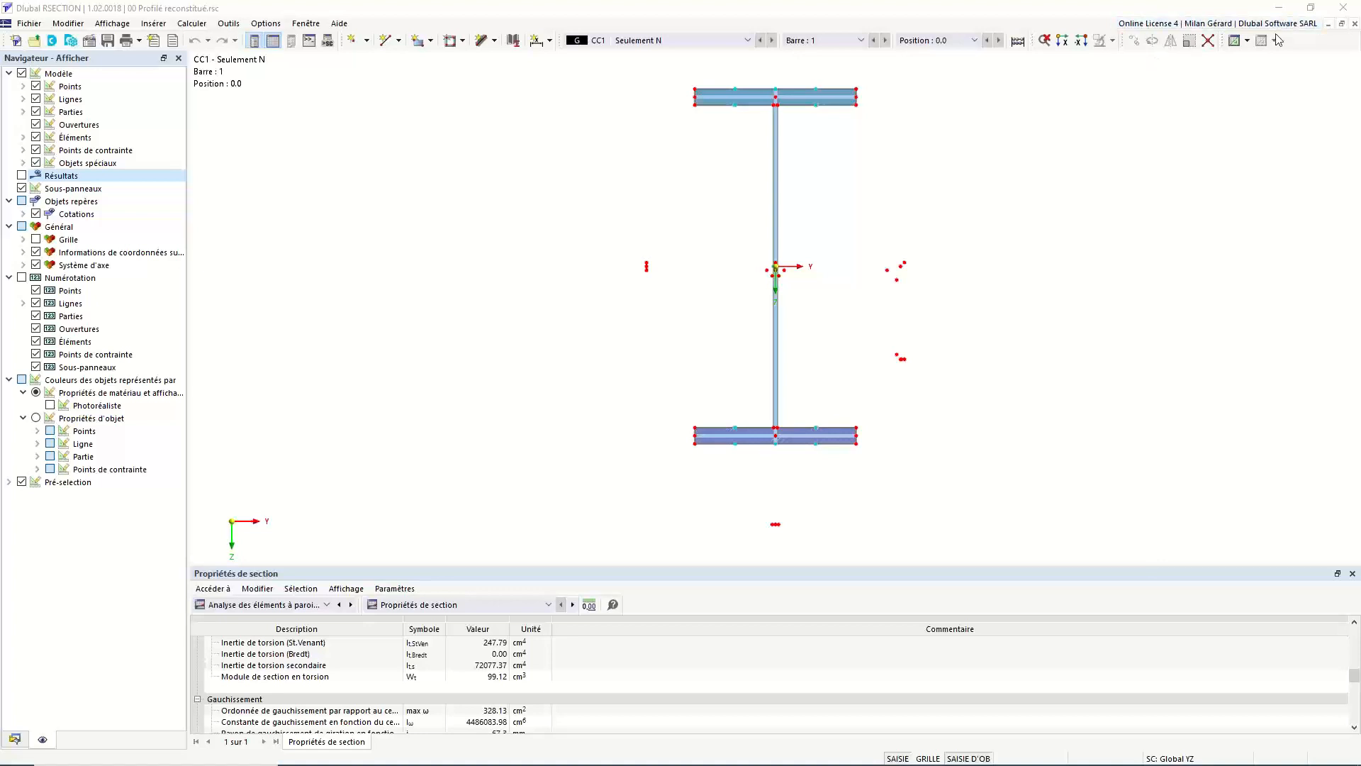
Close the 00 Profilé reconstitué model without saving its changes and begin a new model
click(1354, 23)
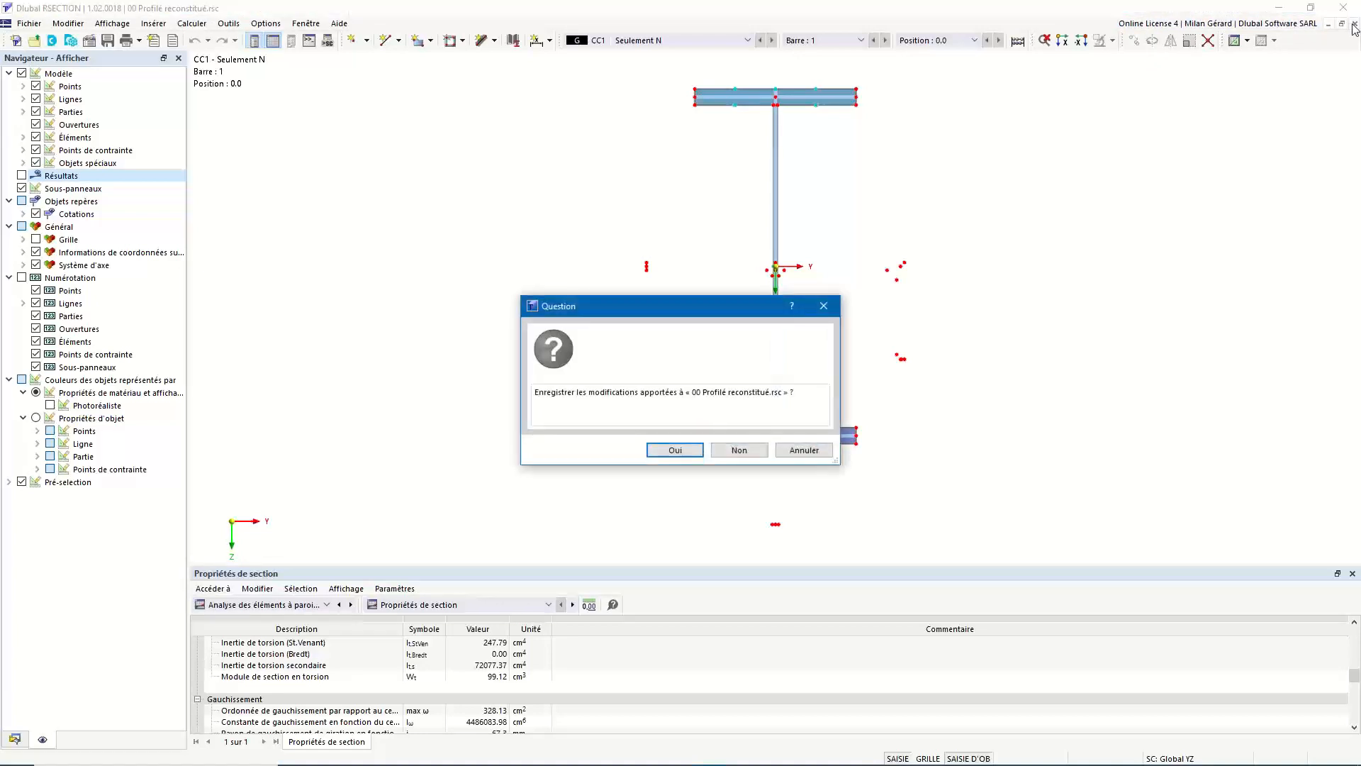
click(741, 450)
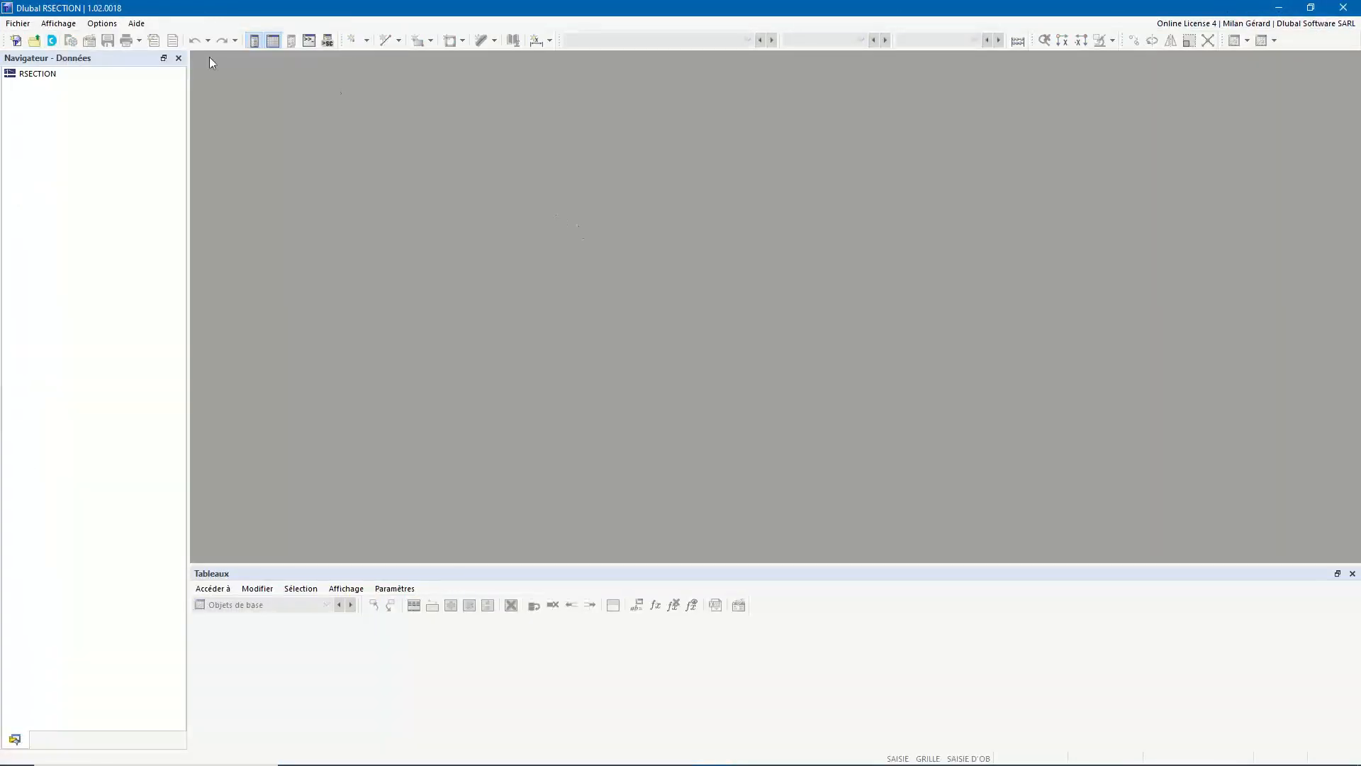
click(15, 41)
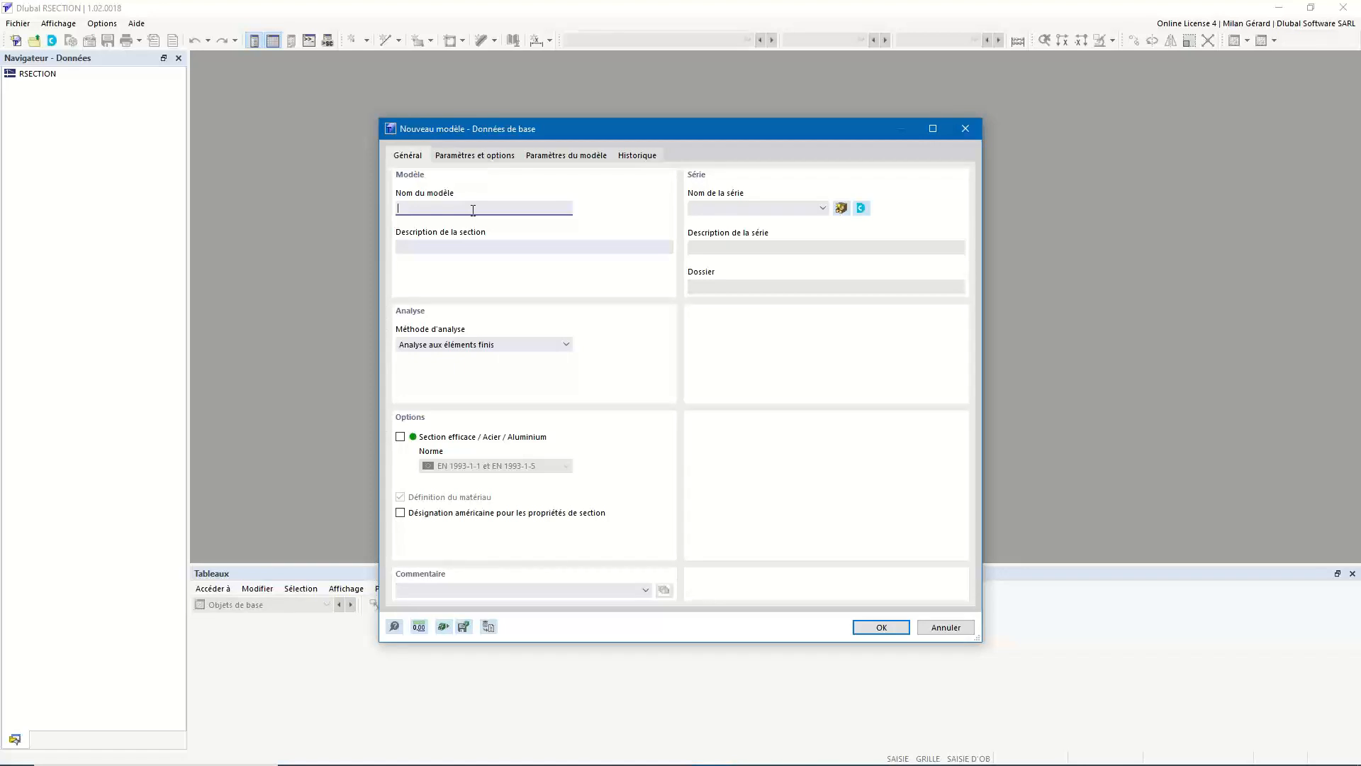
Name the new model "01 Profilé en I à parois minces", leaving the section description empty
text(01 Profilé en I à p)
key(Tab)
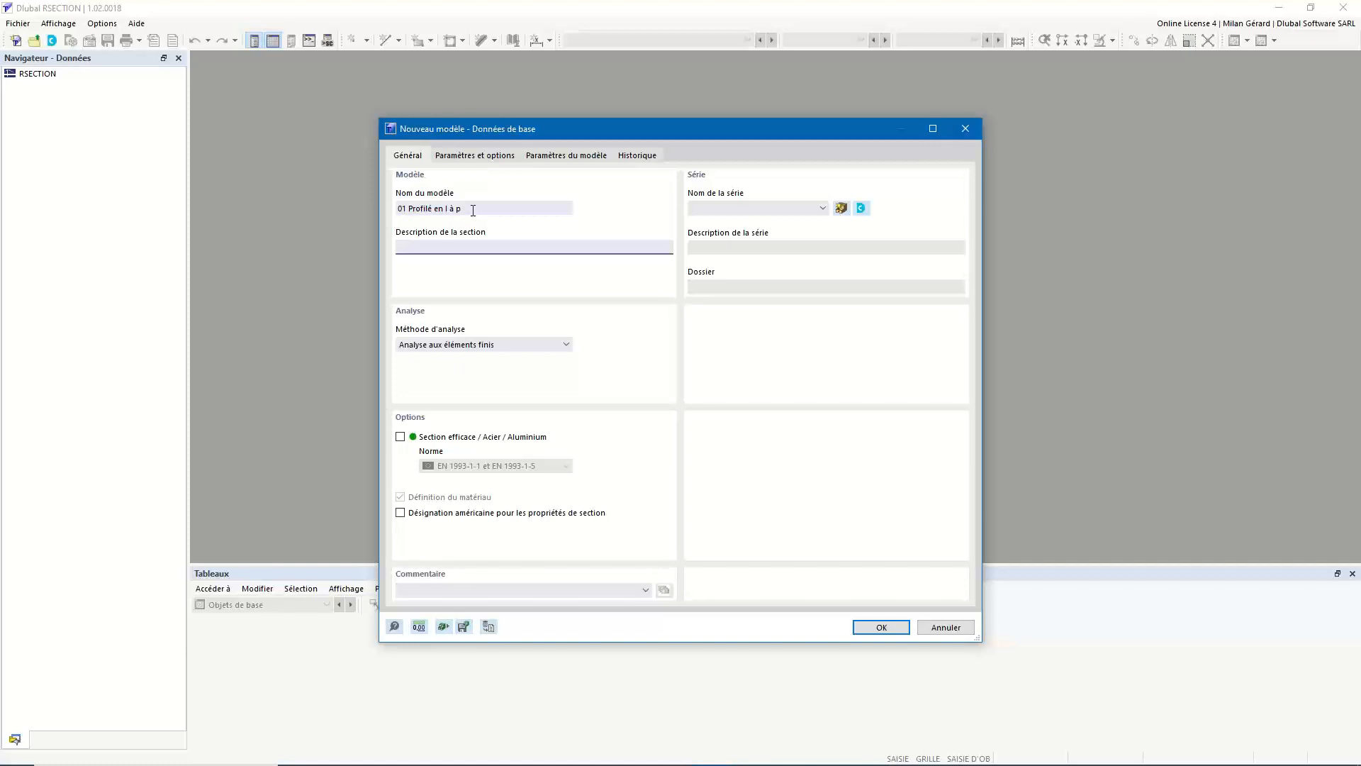
click(472, 210)
text(aro)
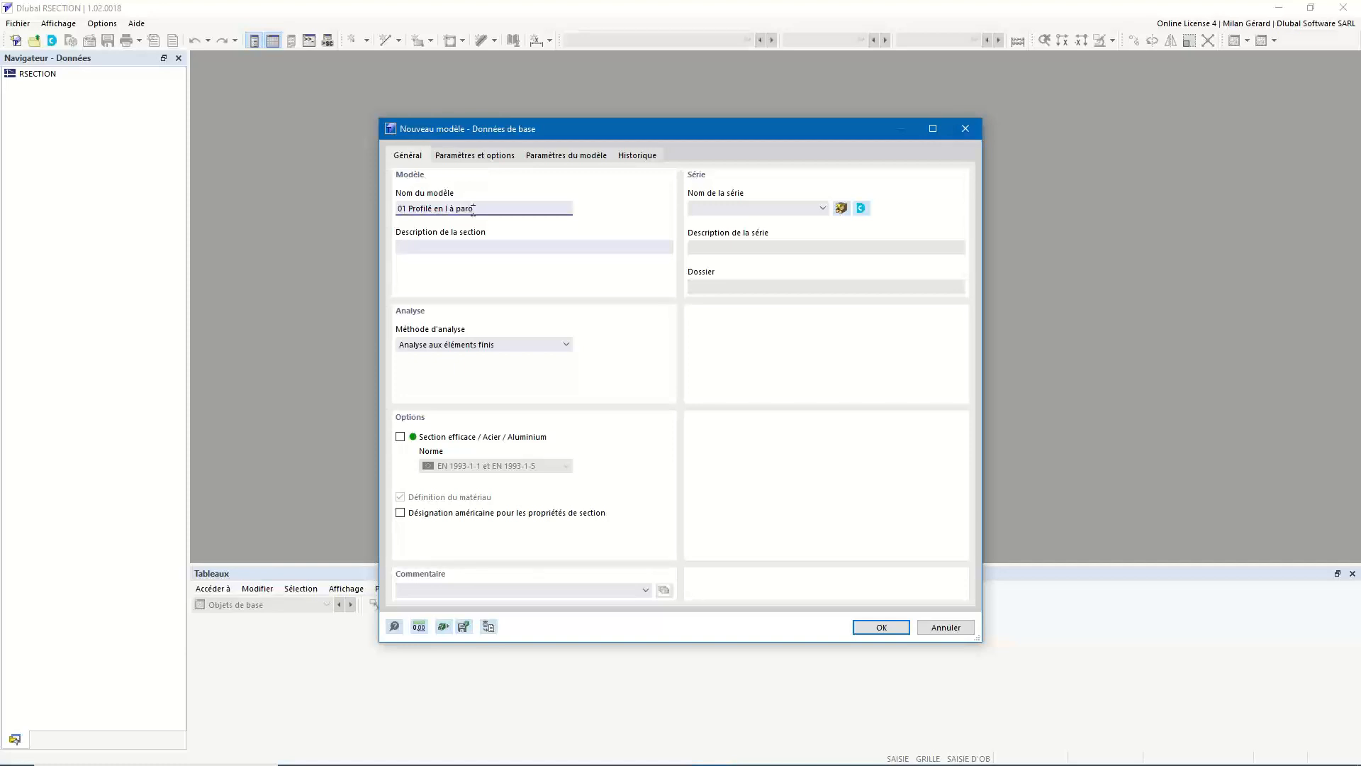
text(is minces)
click(476, 248)
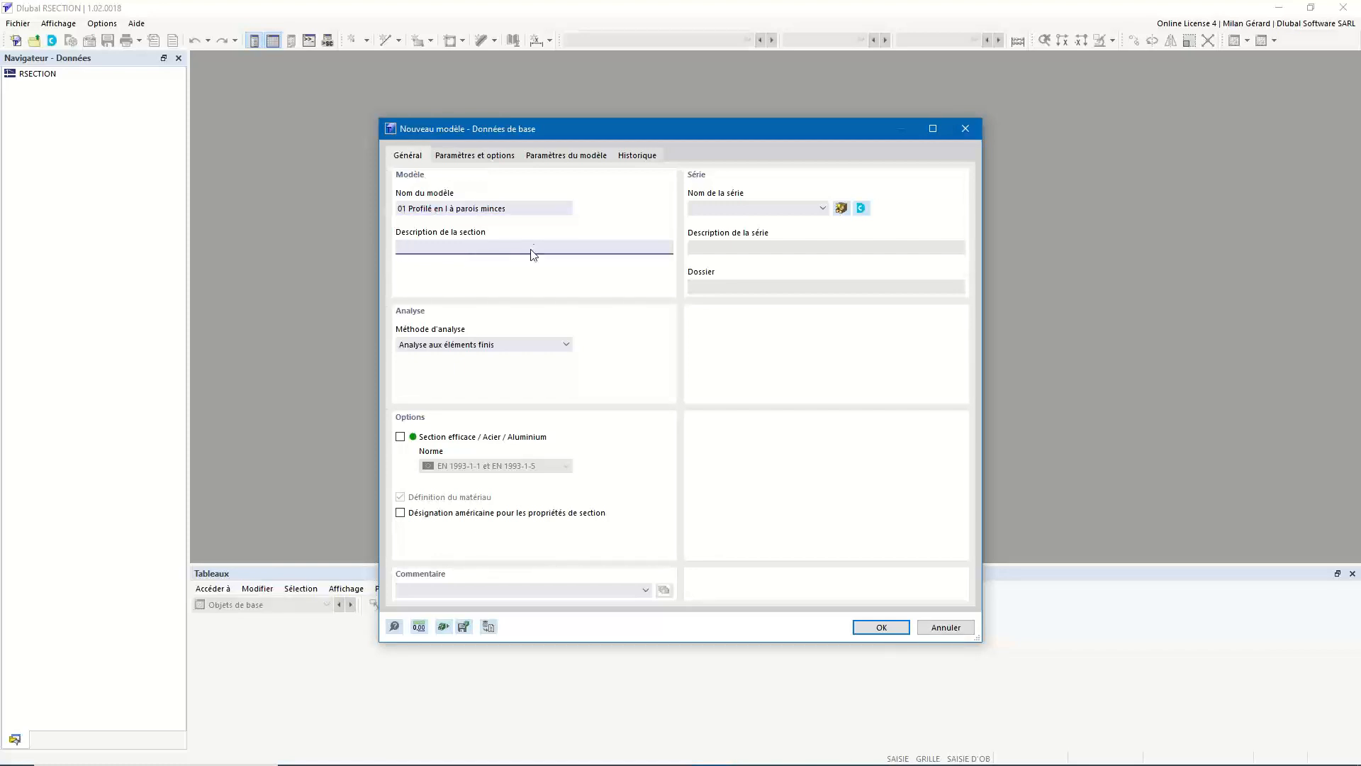
Set the analysis method to Analyse des éléments à parois minces, leave the series name blank, and create the model
click(784, 210)
click(785, 211)
click(785, 211)
click(785, 211)
click(482, 348)
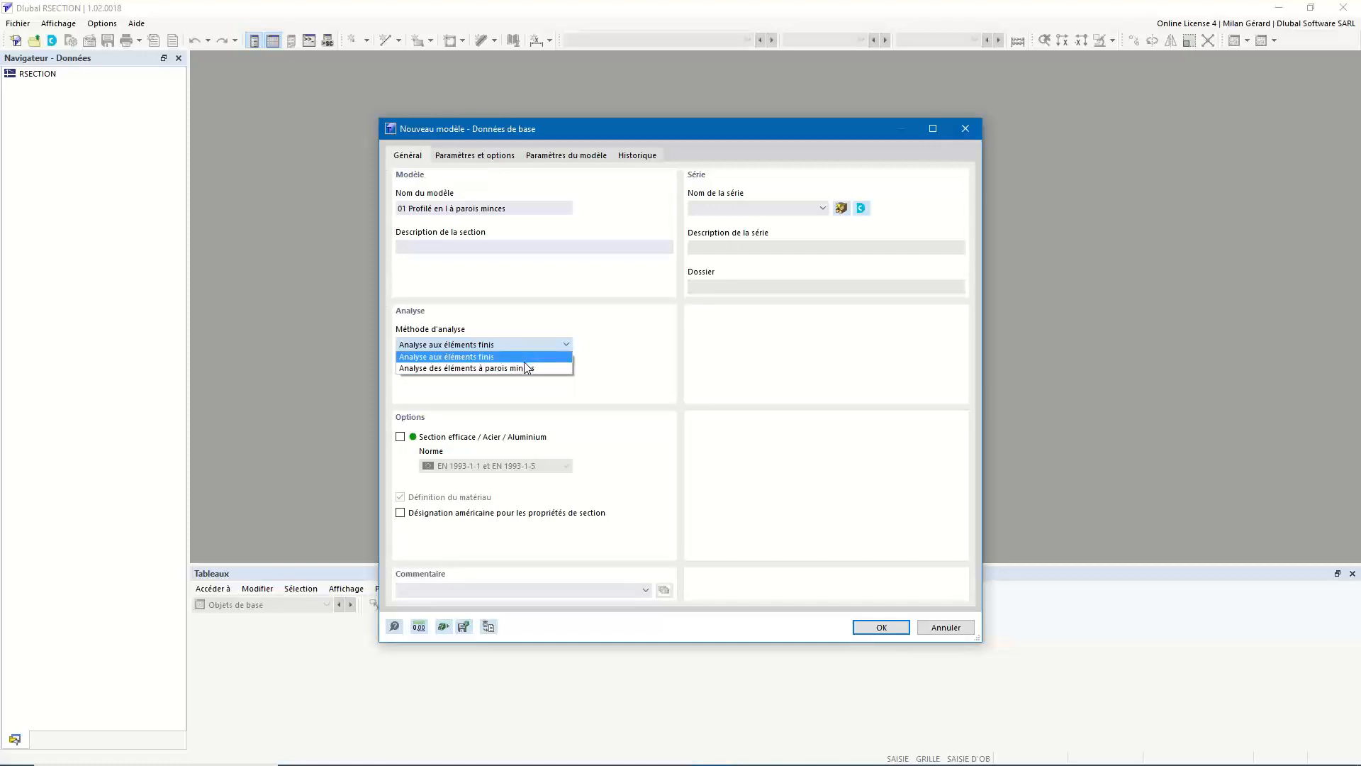
click(528, 368)
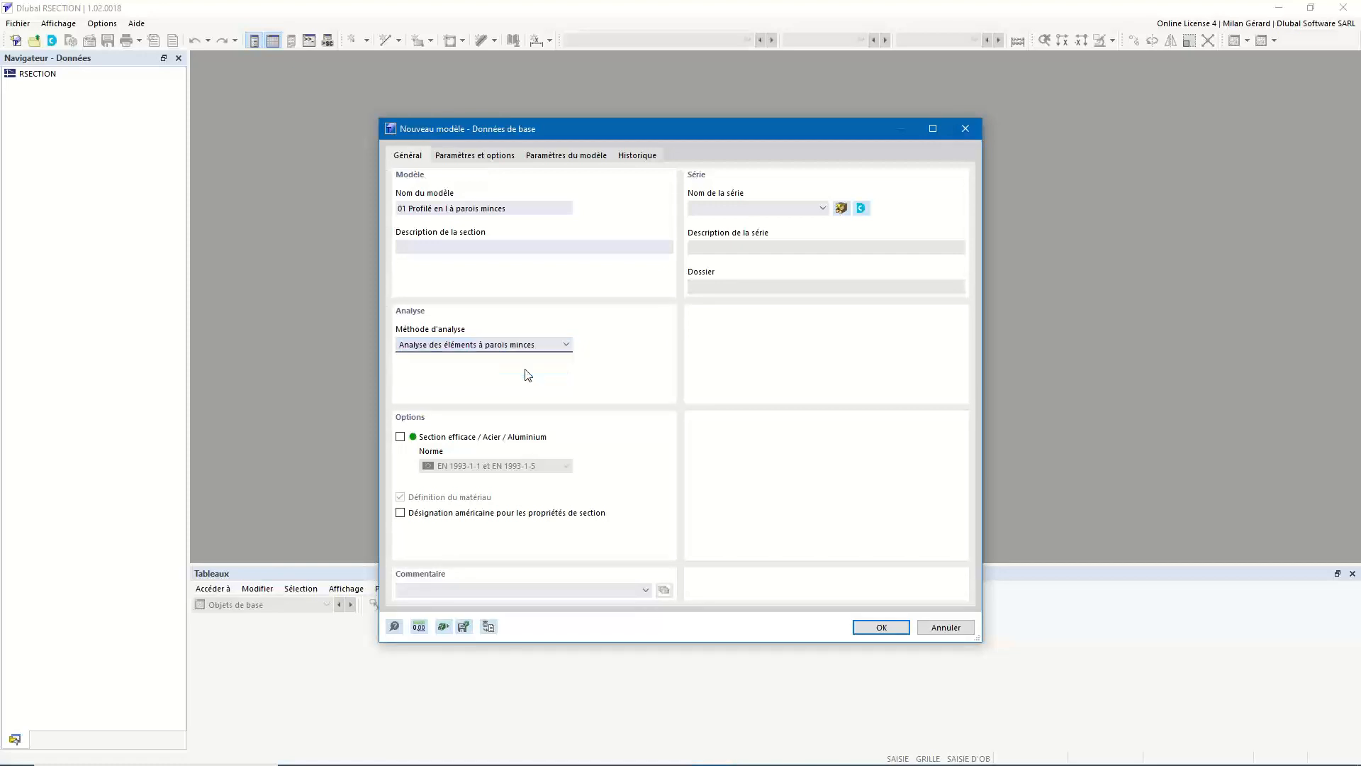
click(885, 628)
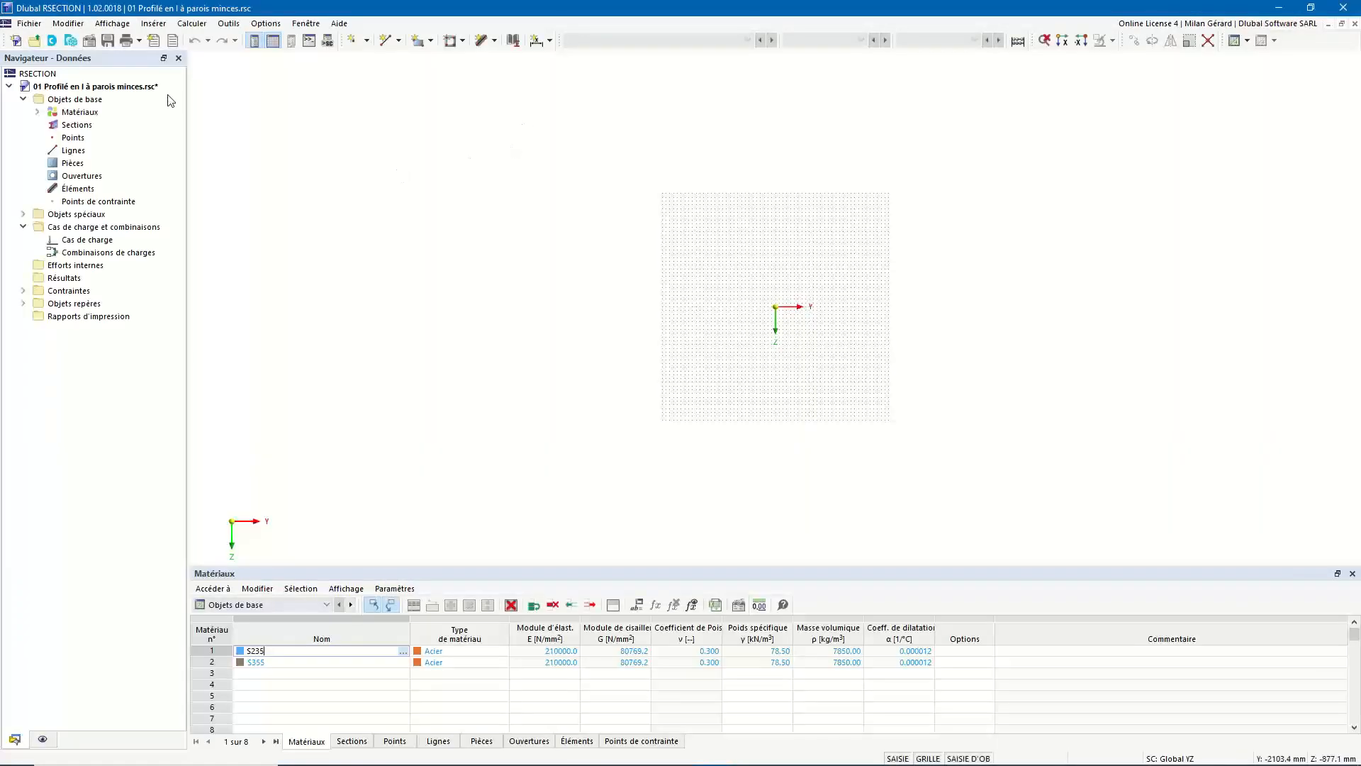
Delete all the default materials from the new model
click(38, 113)
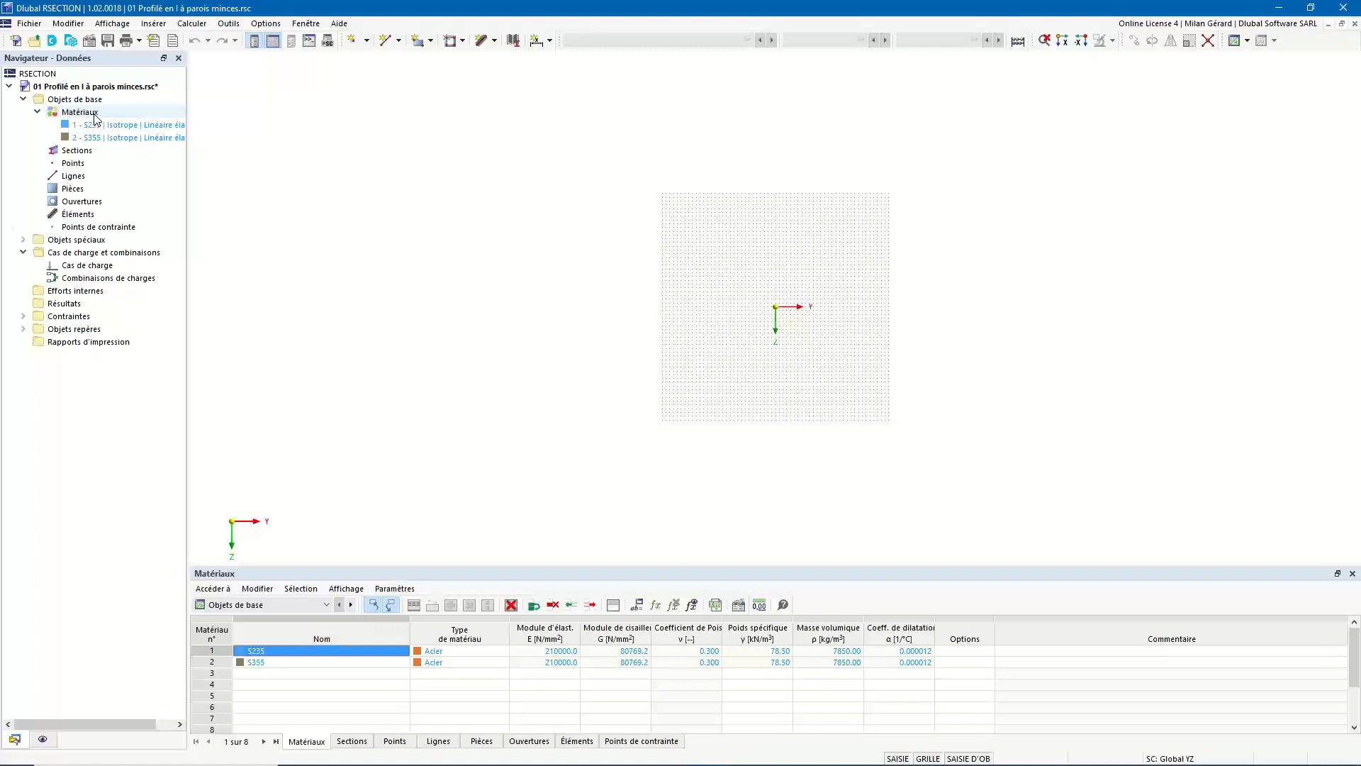
right_click(95, 115)
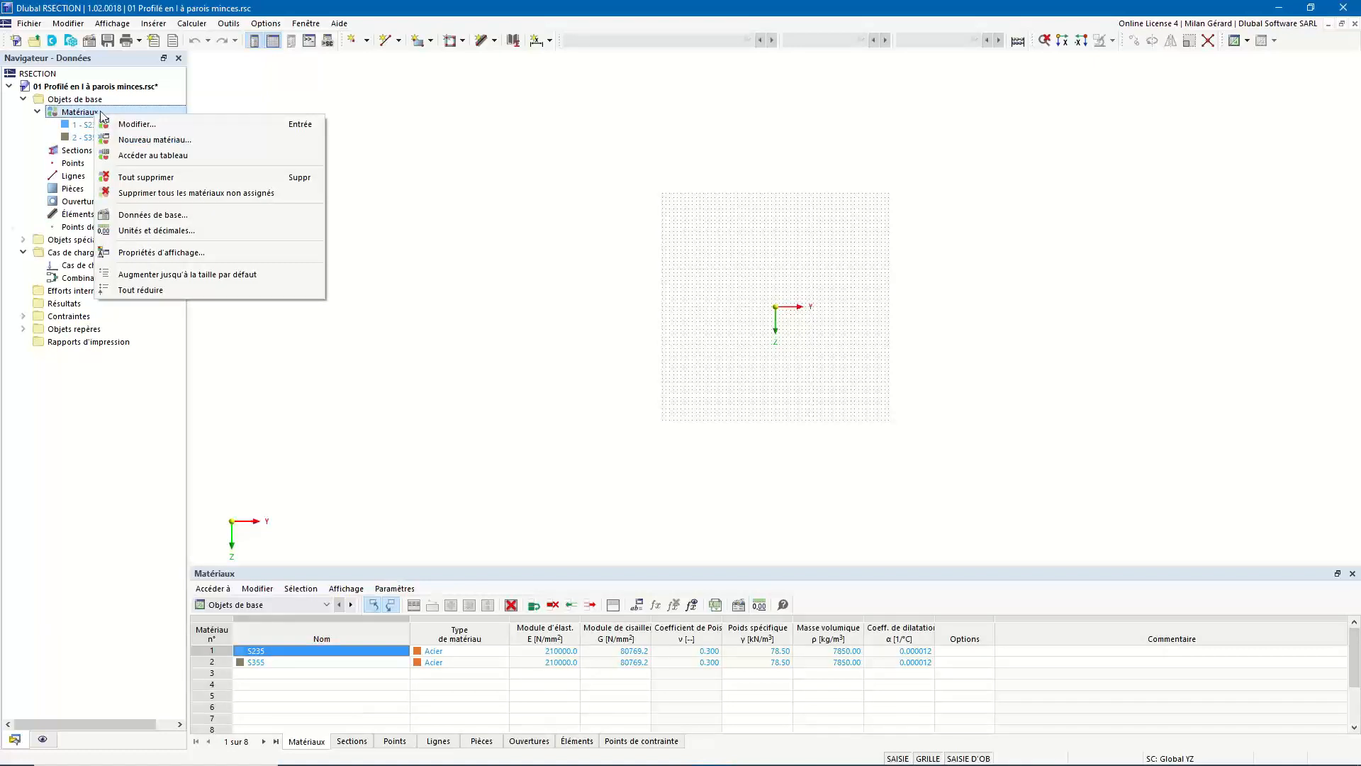
click(146, 178)
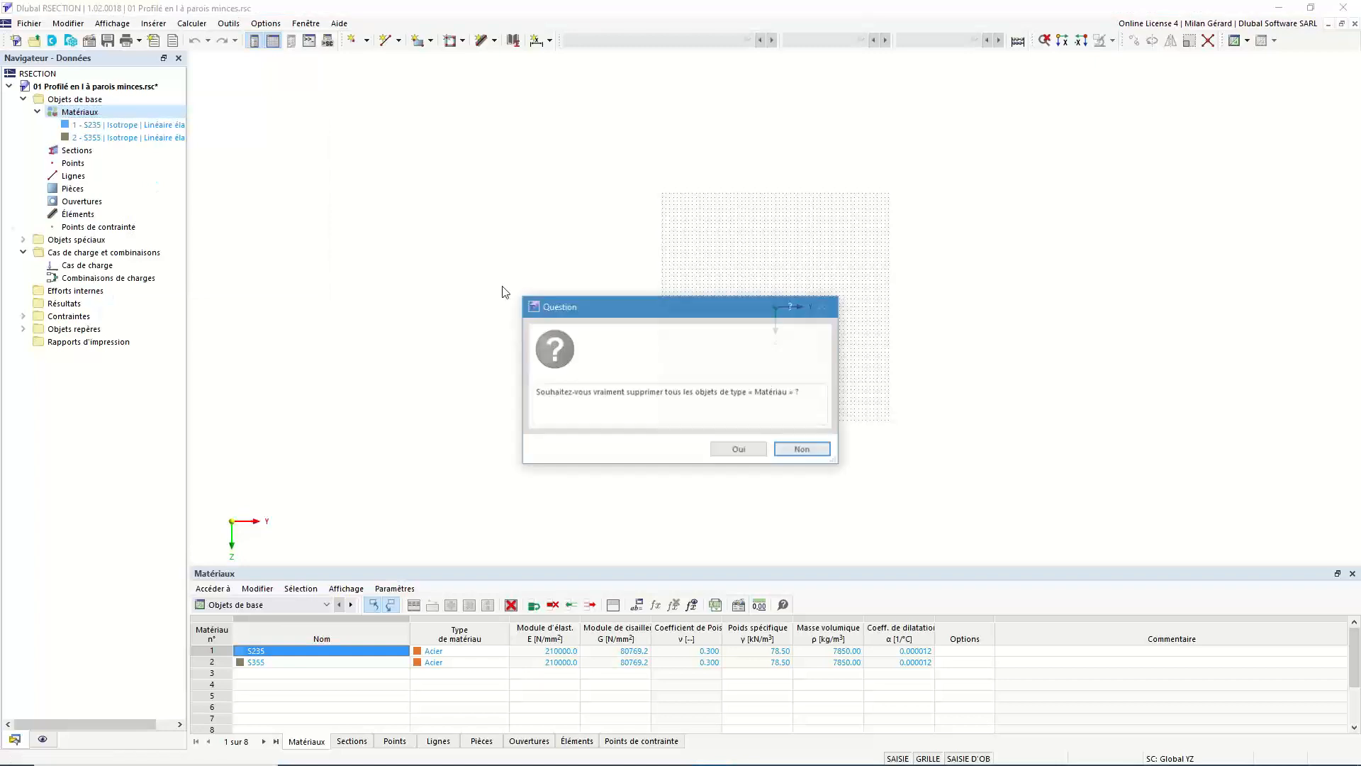
click(742, 451)
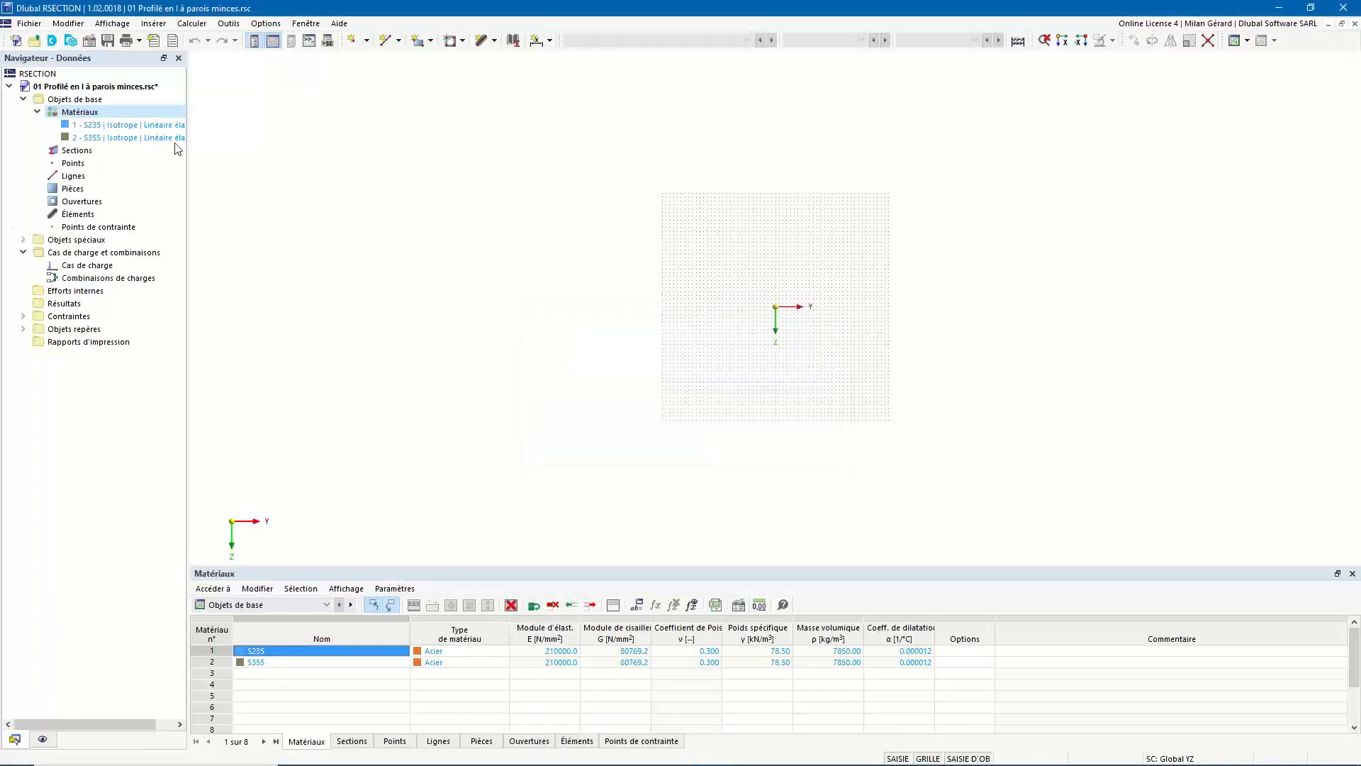
click(100, 113)
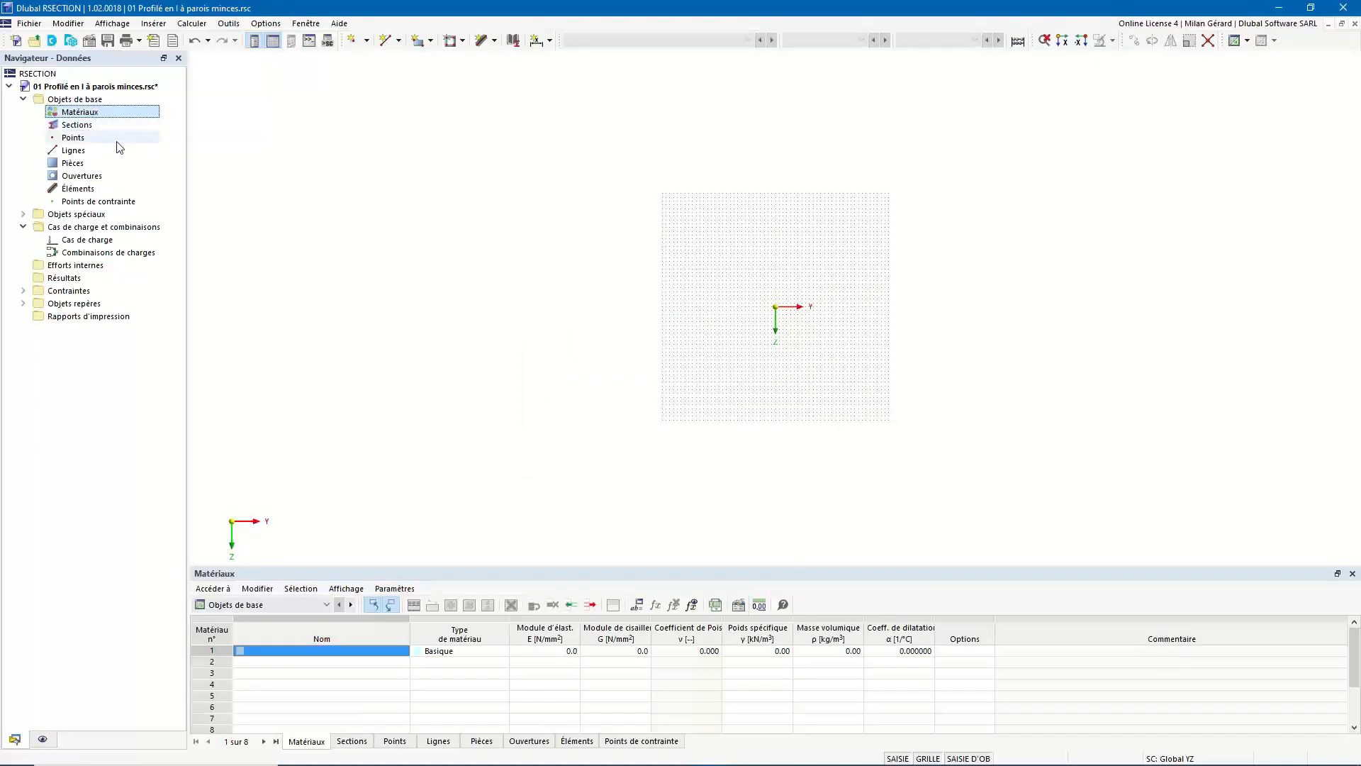
Save the model with its input data, without extra save options
click(107, 41)
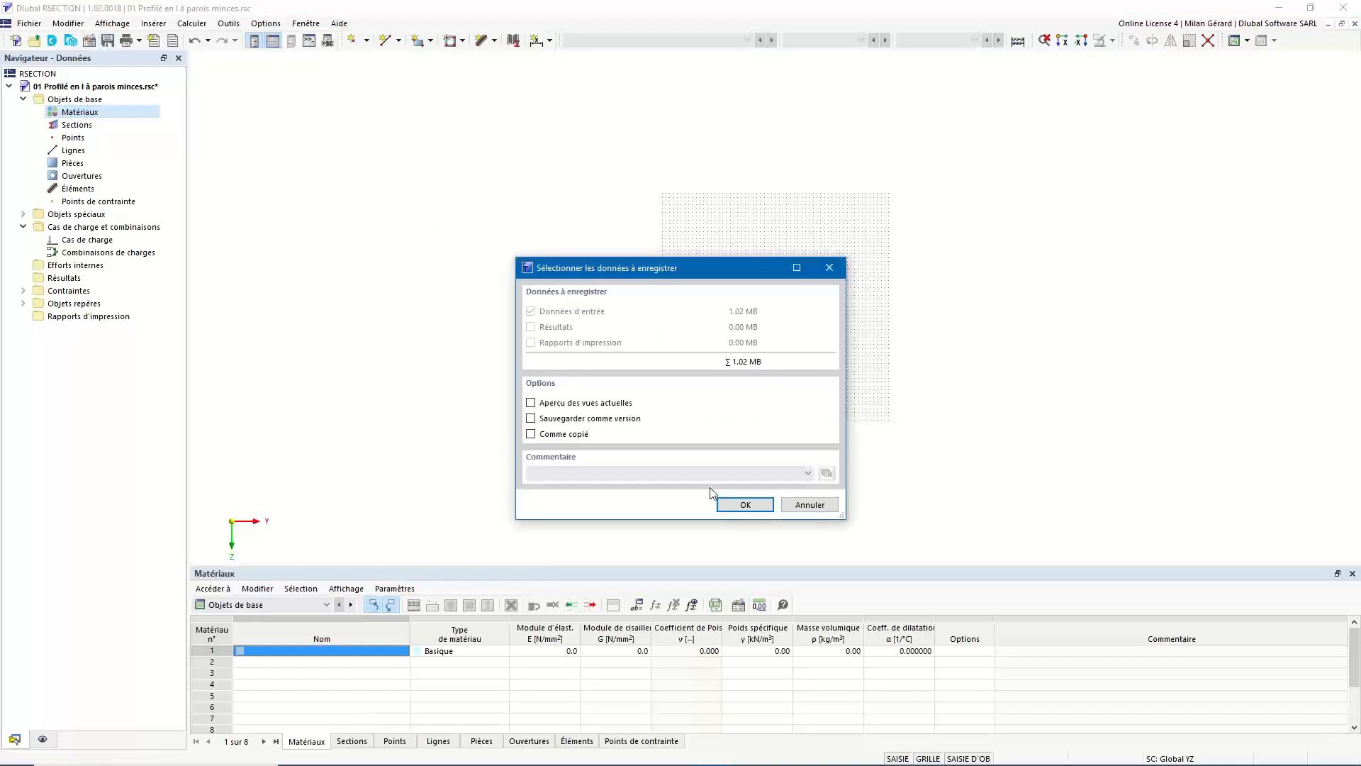
click(746, 506)
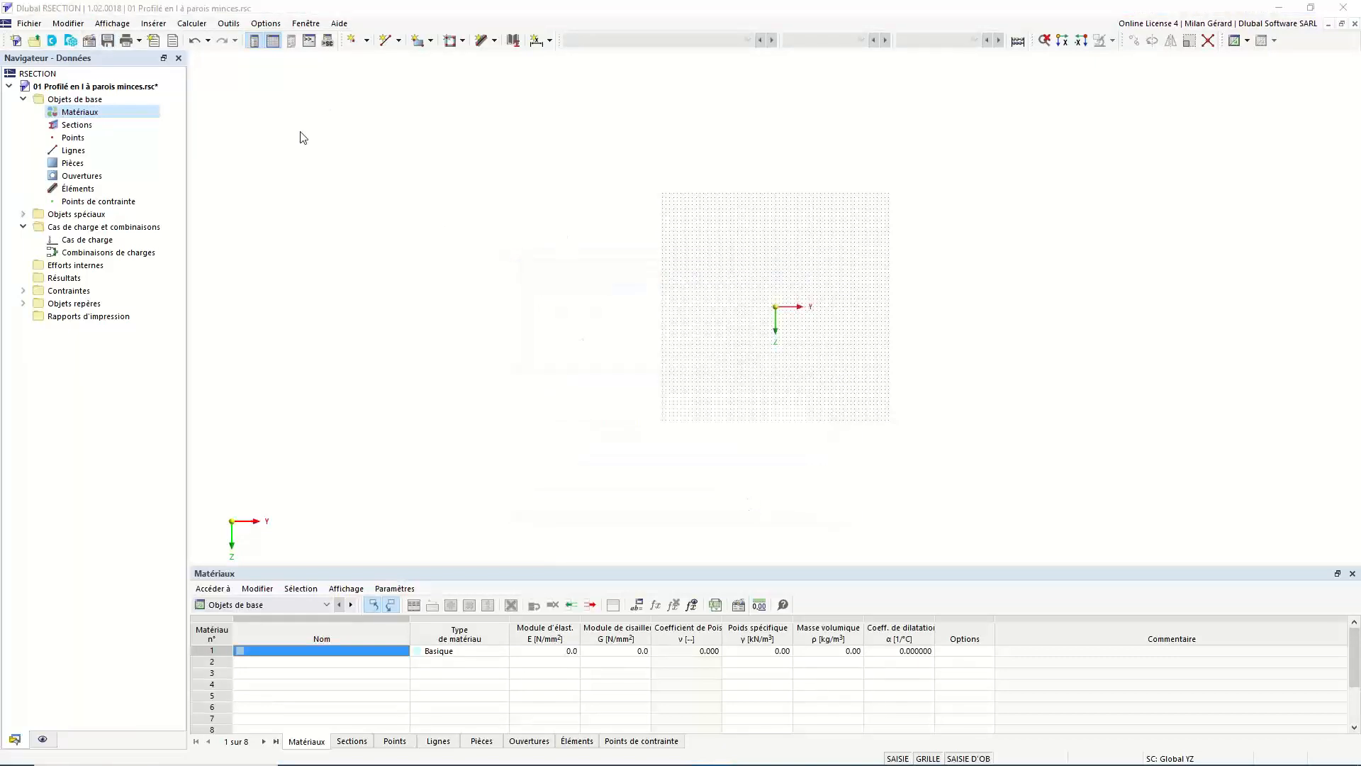
click(330, 333)
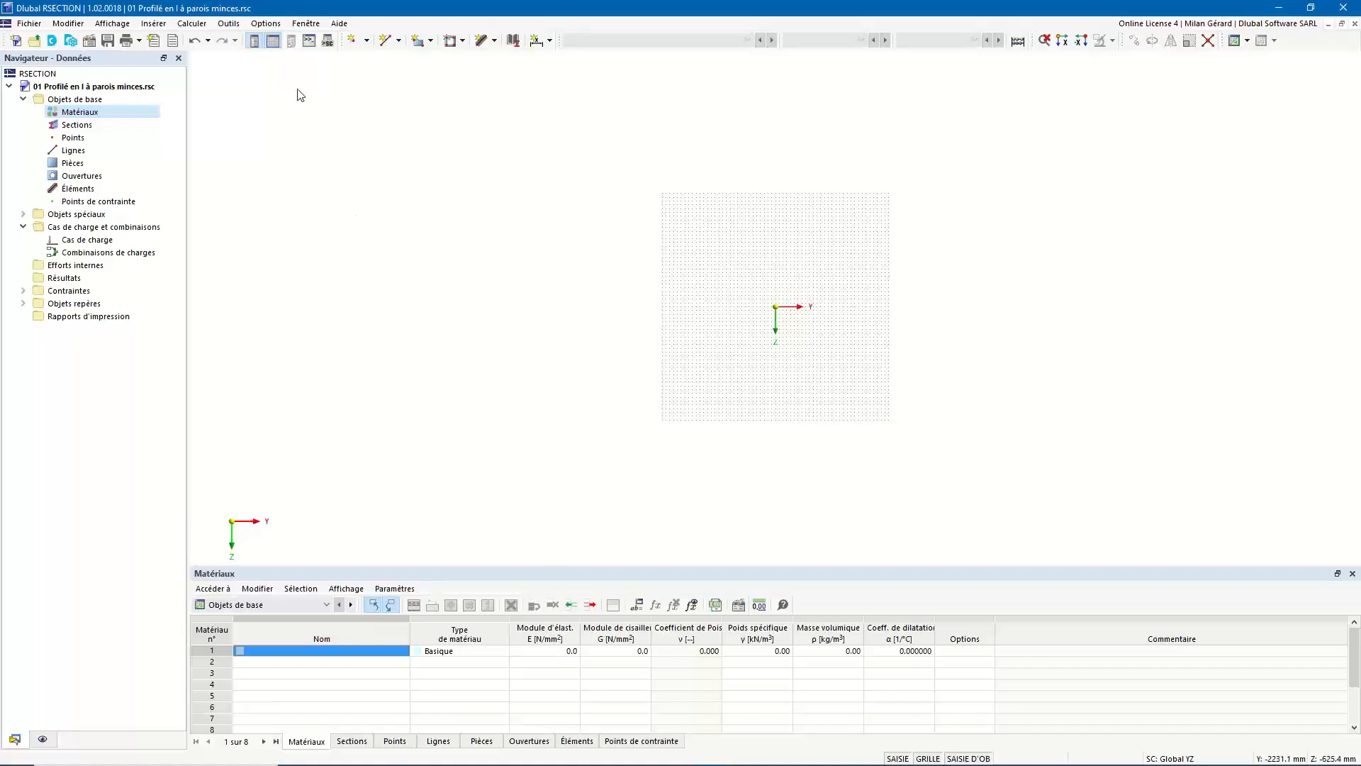
Start a new element of type Ligne simple and enable its Longueur et direction input mode
click(483, 43)
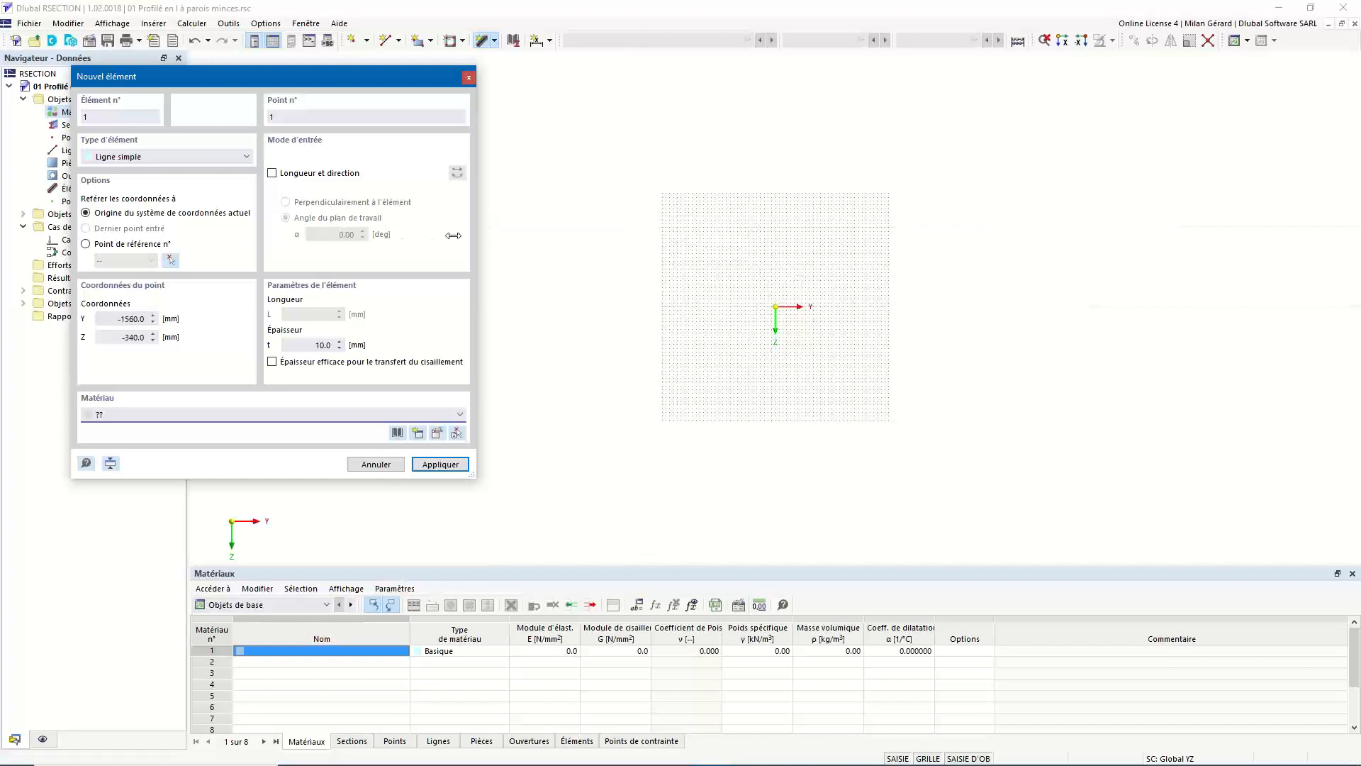
scroll(790, 284, up, 2)
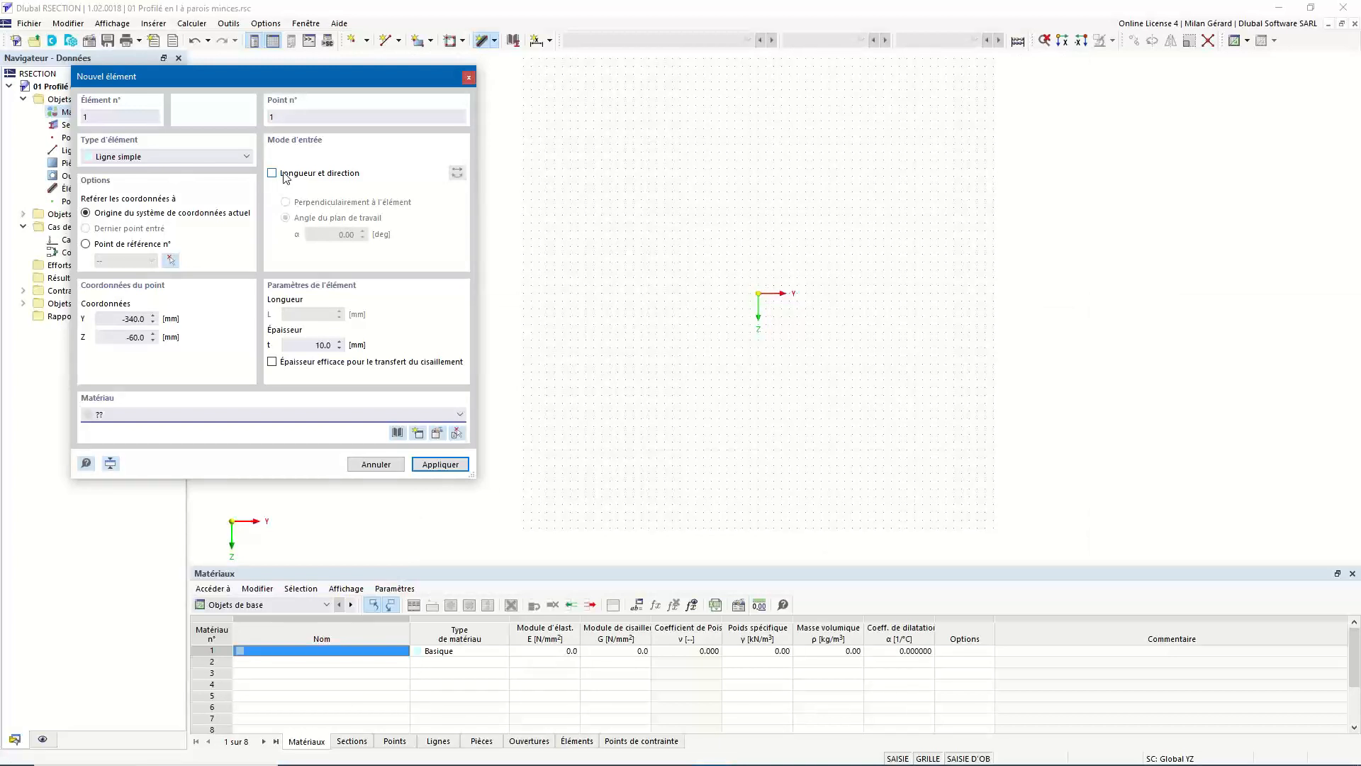
click(305, 174)
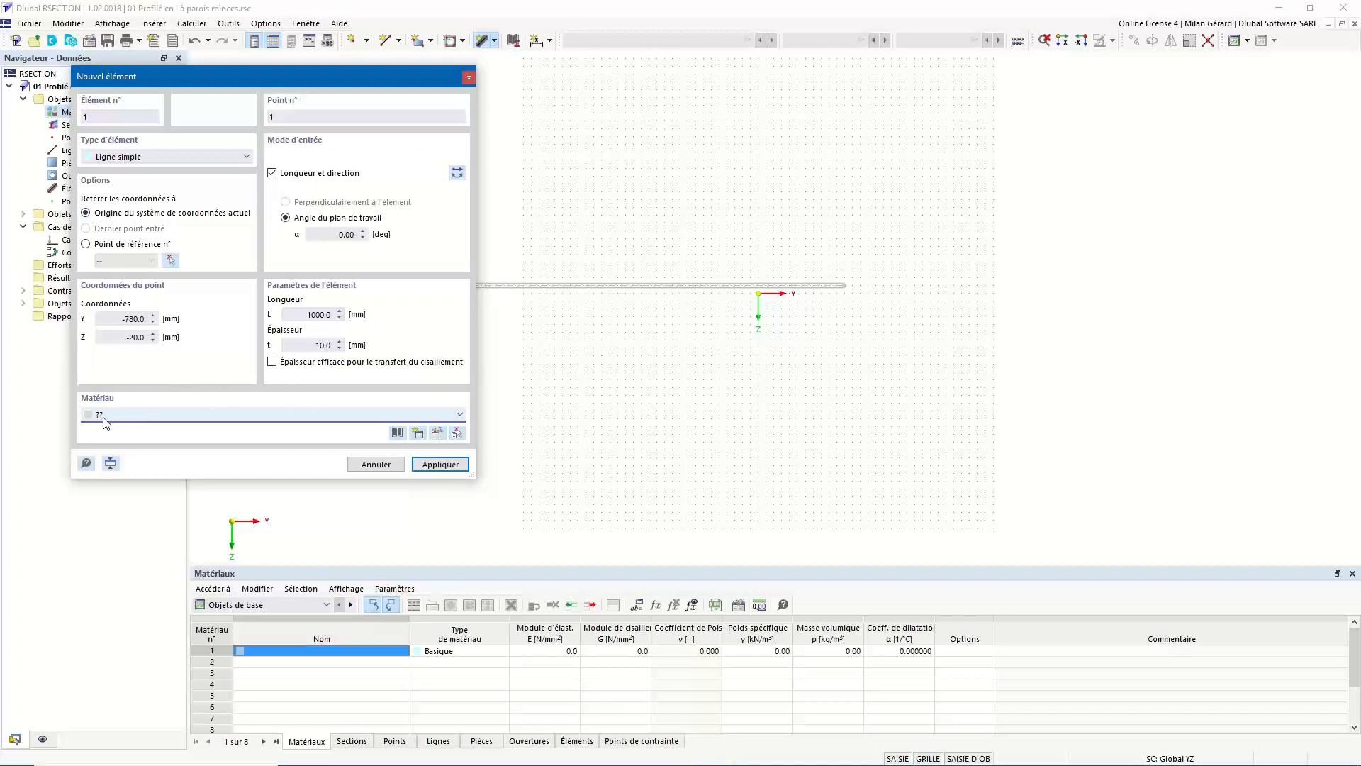
Add a new material for the element and open the material library to import its definition
click(420, 434)
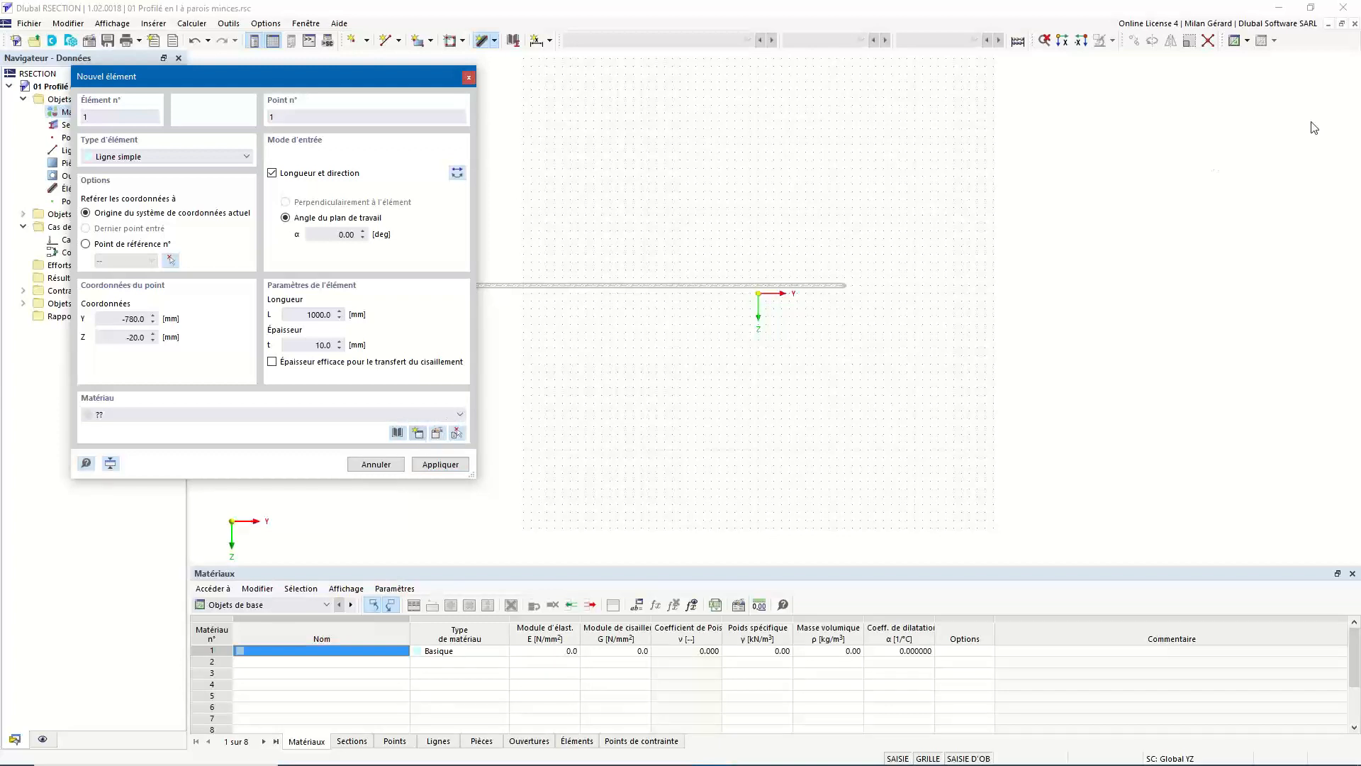
click(438, 430)
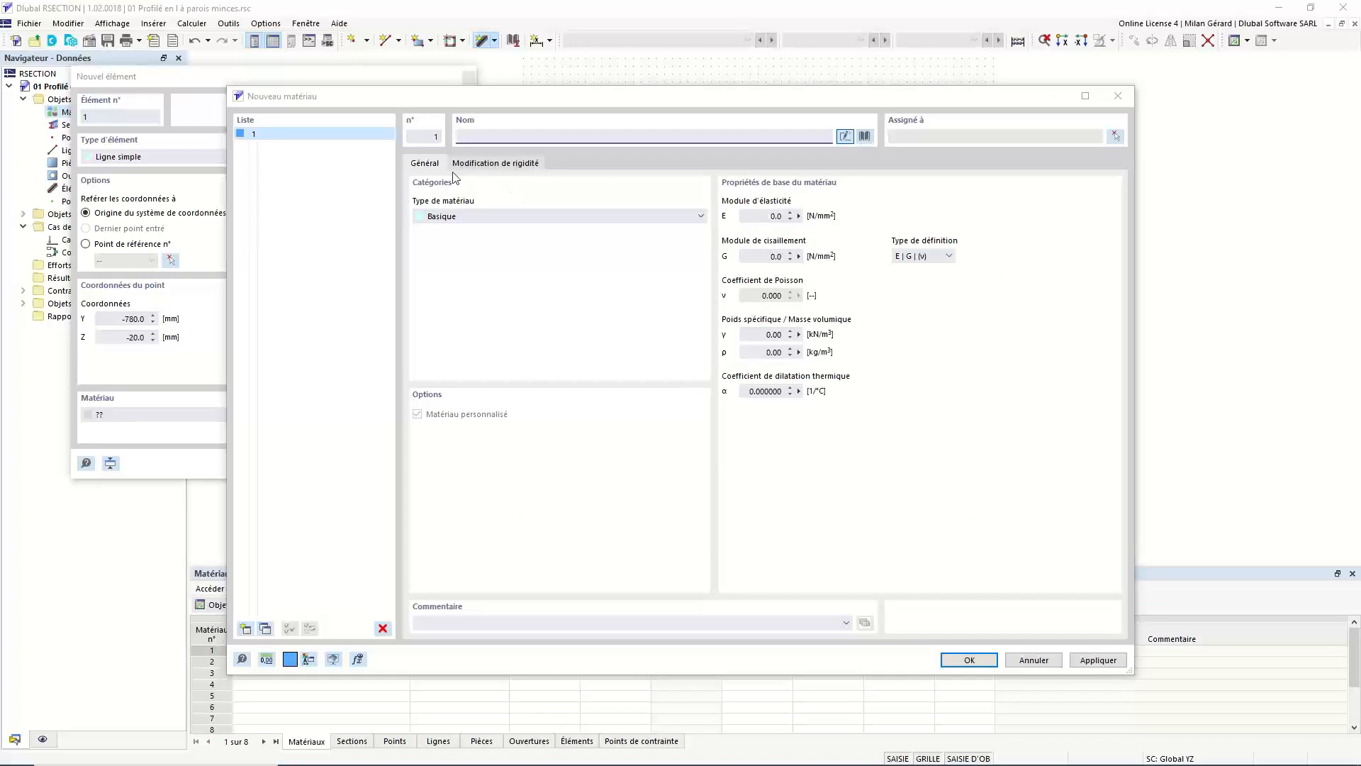
click(864, 119)
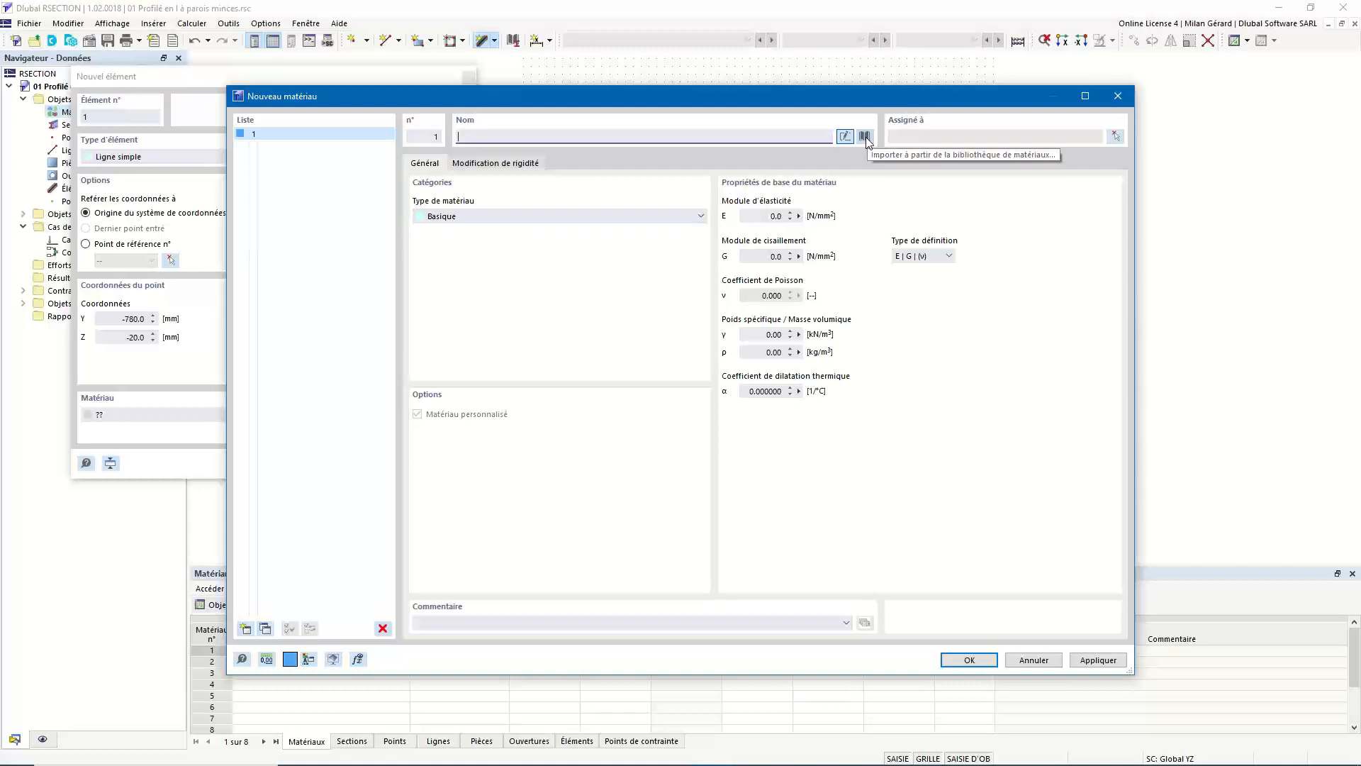
click(864, 136)
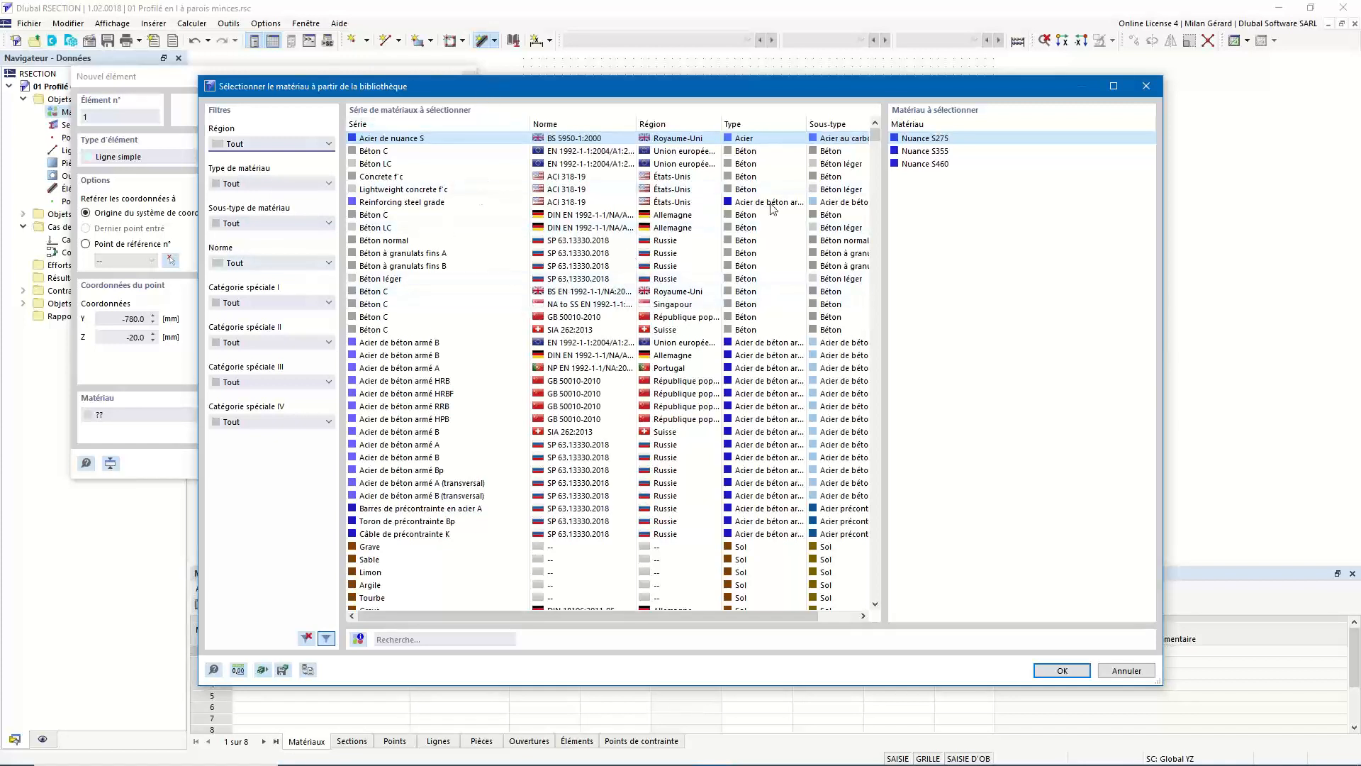
Look through the S275, S355 and S460 grades of the BS 5950-1:2000 steel series
click(941, 140)
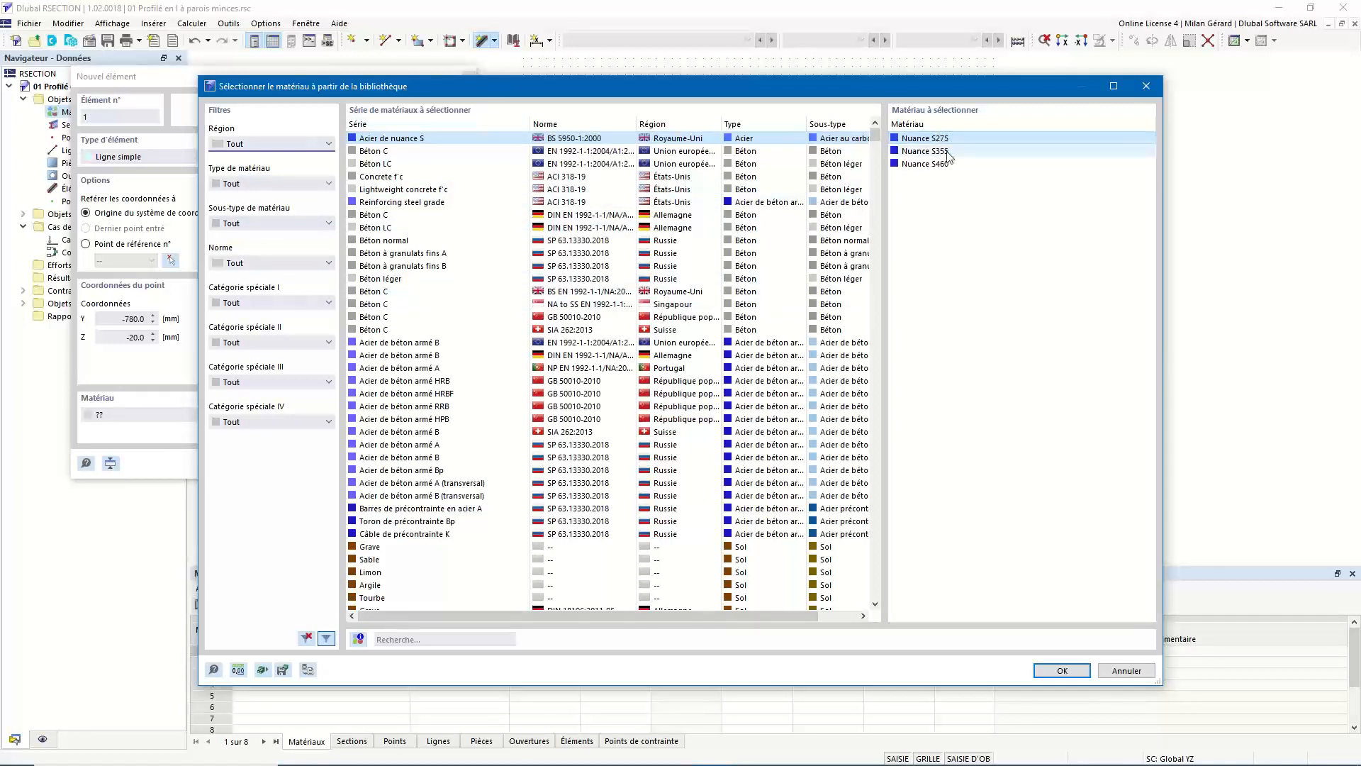
click(929, 152)
click(948, 164)
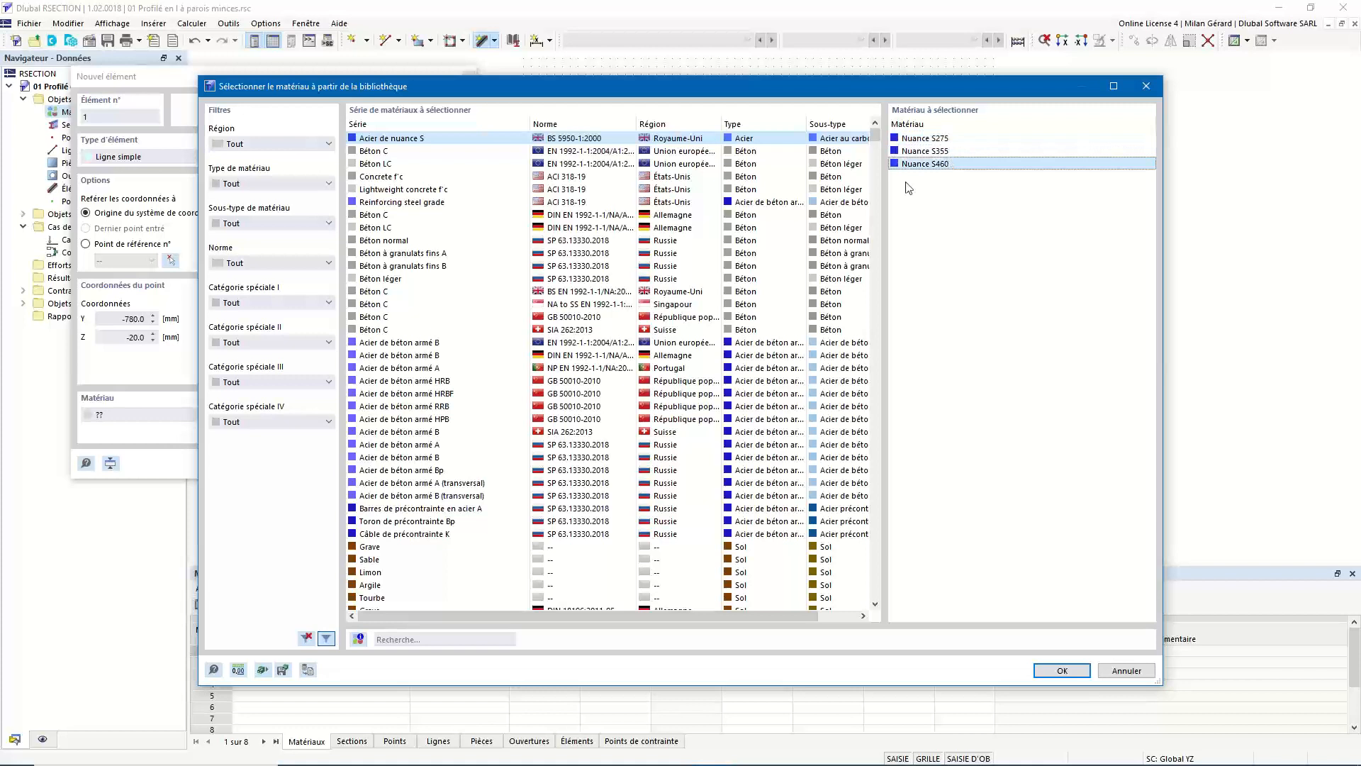
Search the library for S355, import S355 steel from the EN 1993-1-1:2005-05 series, and use it as the element's material
click(418, 639)
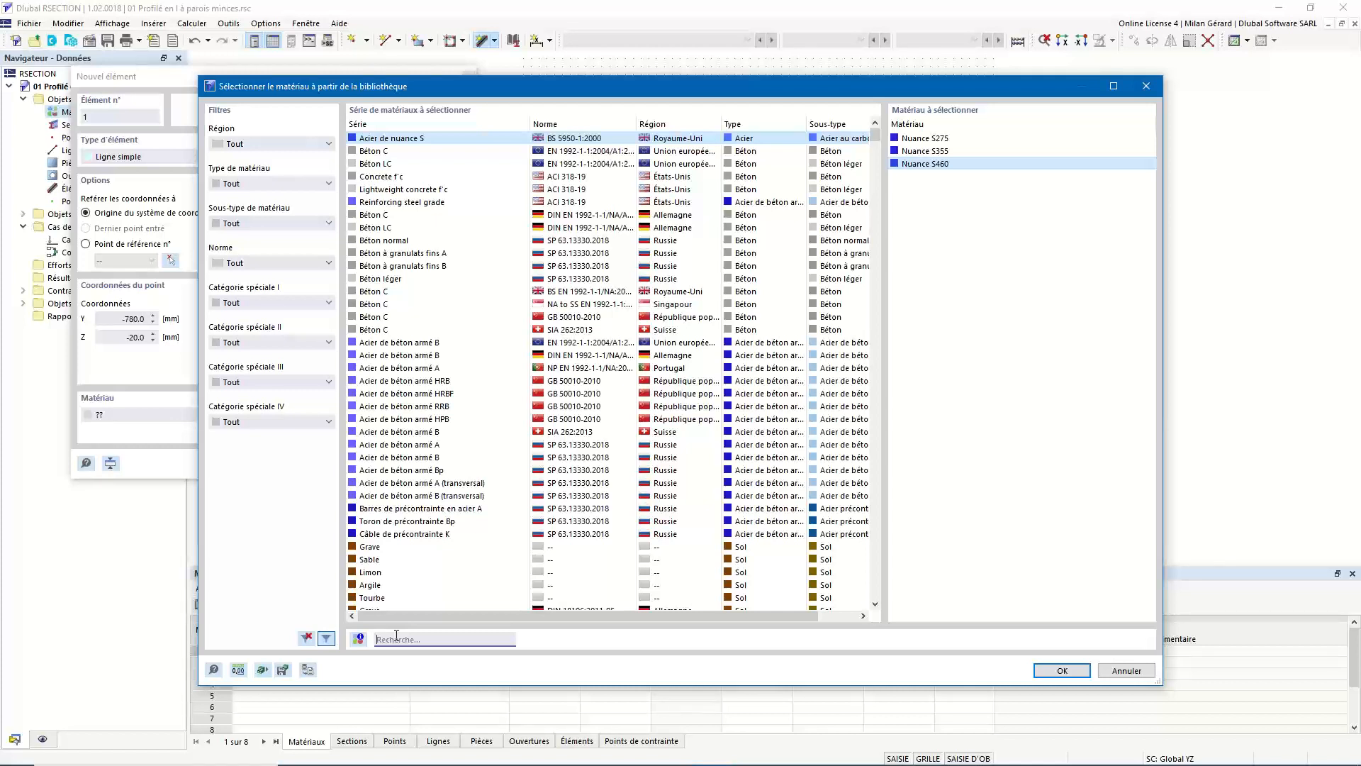
text(s)
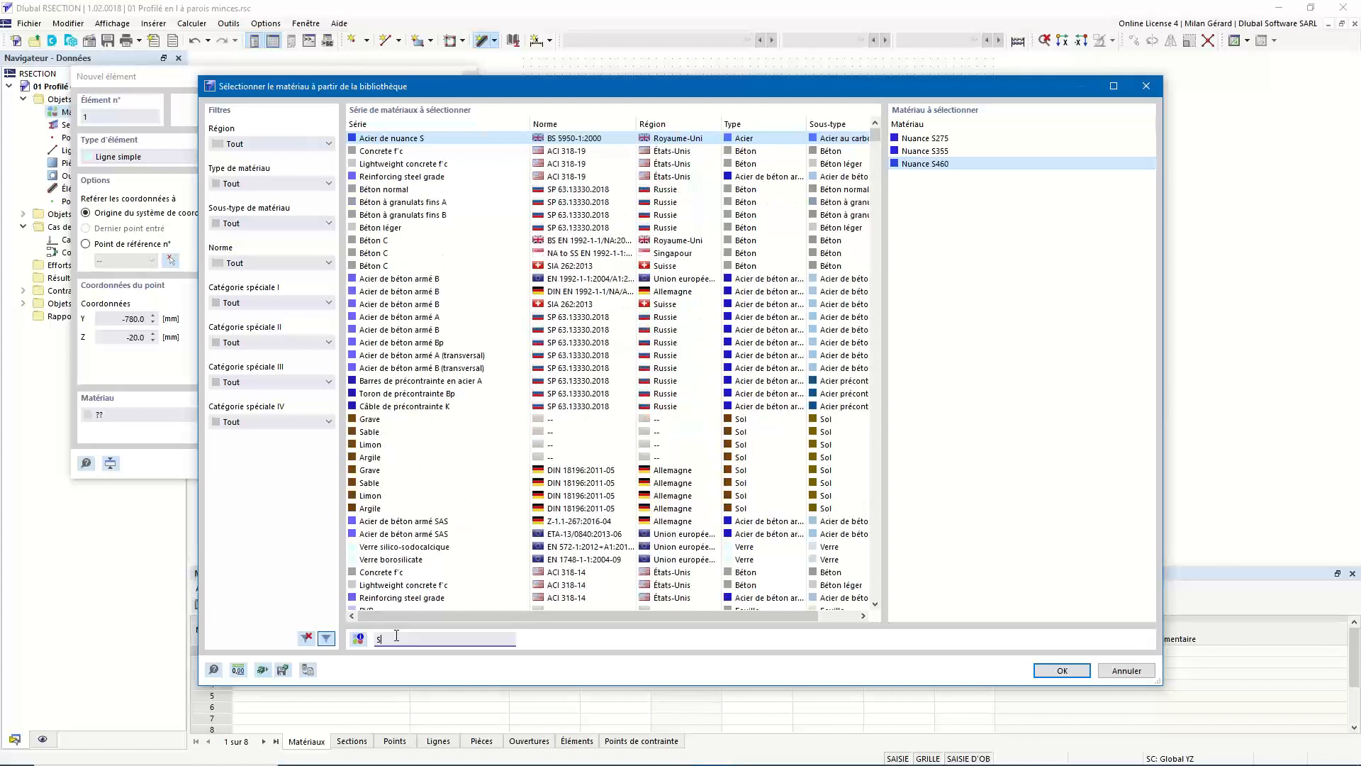
text(355)
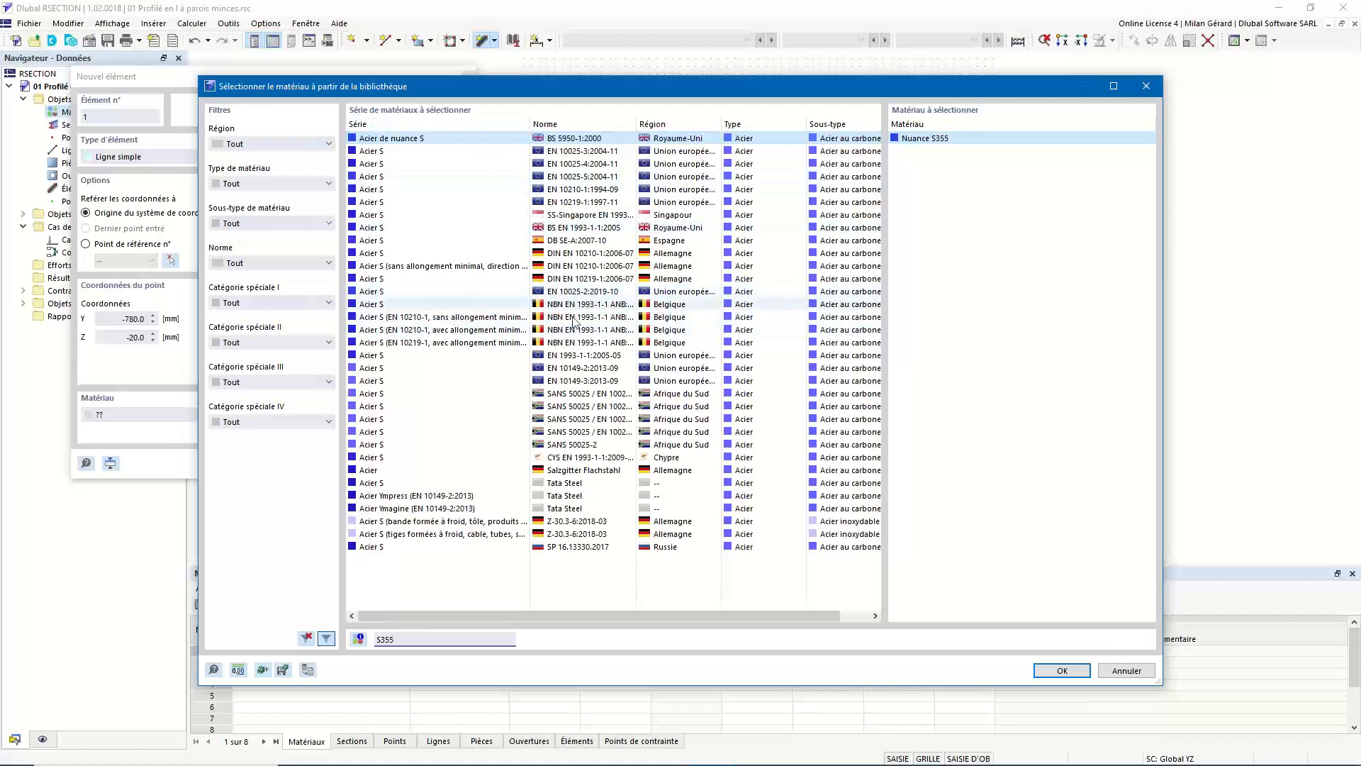
click(594, 358)
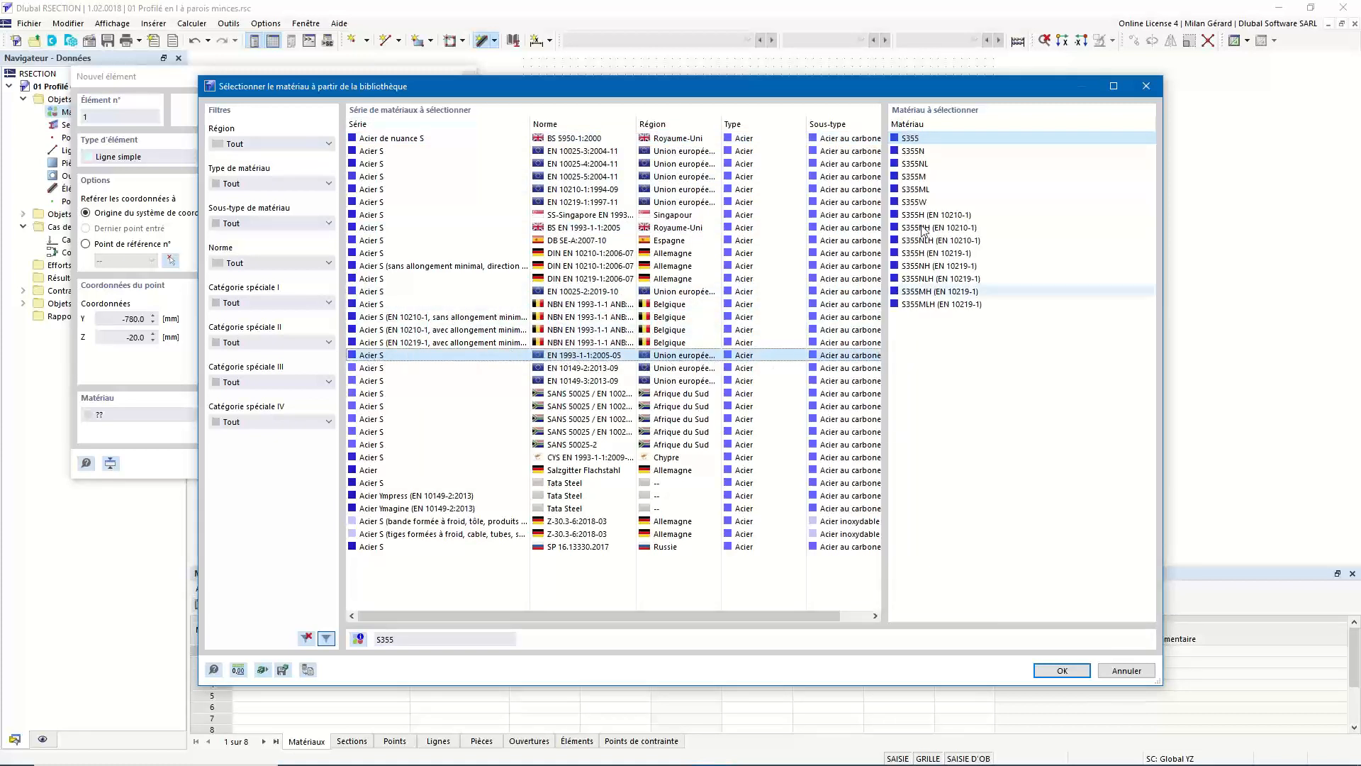
click(1062, 670)
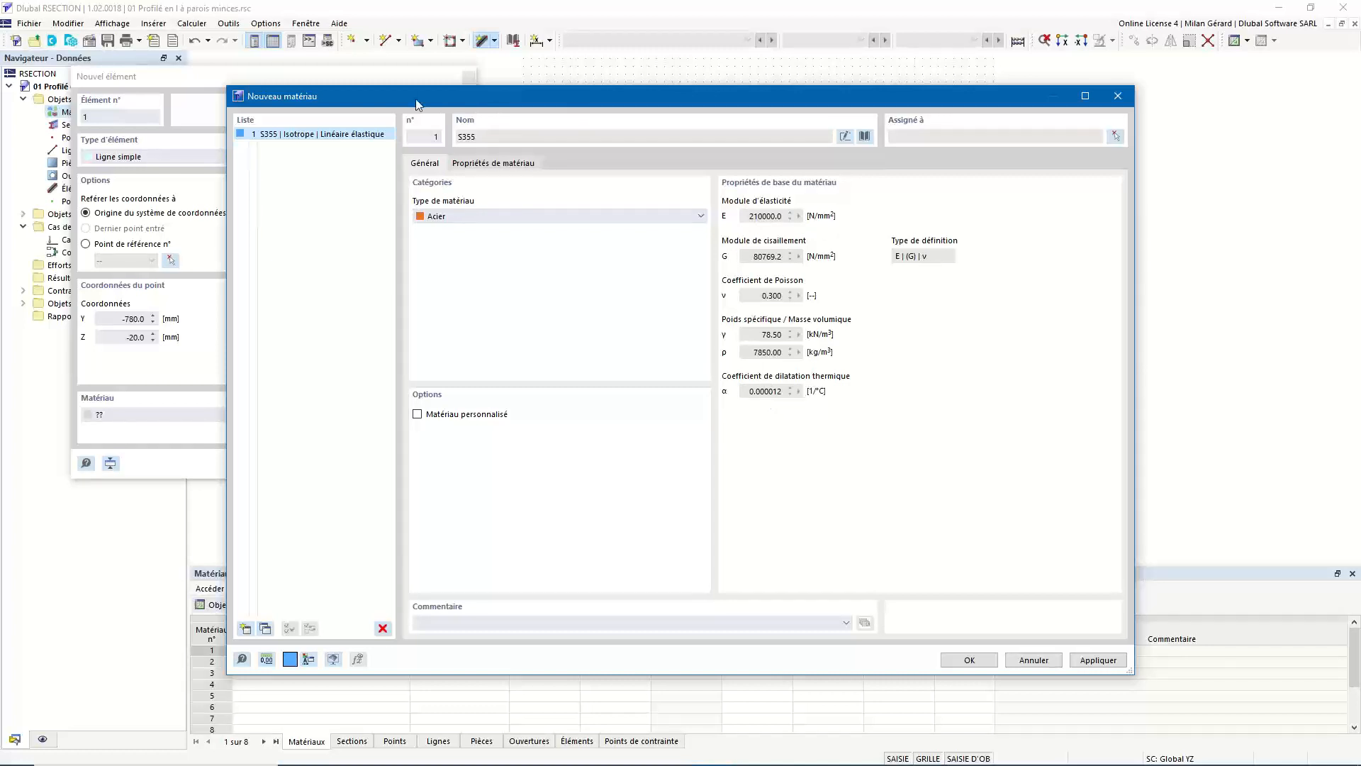
click(969, 660)
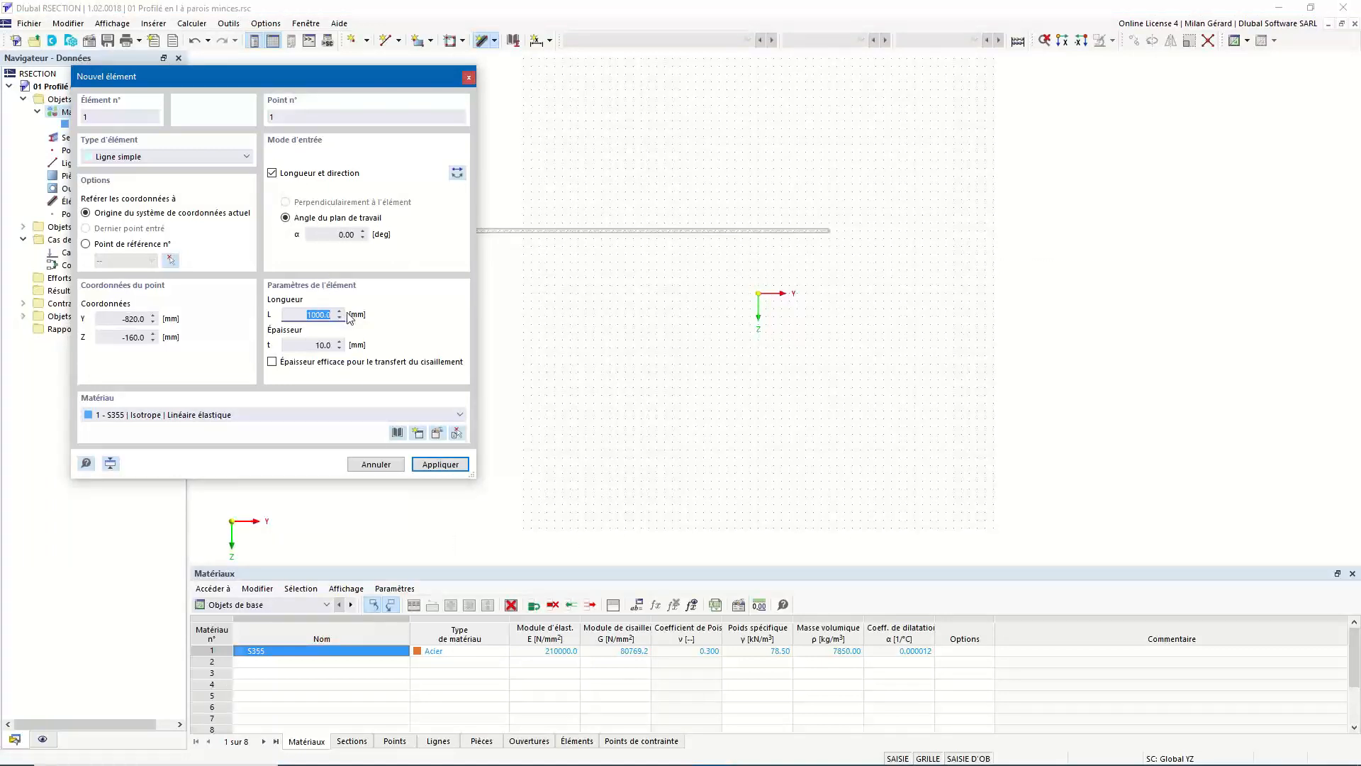
Place a horizontal bottom flange element 150 mm long and 10.7 mm thick, starting at the origin
text(150)
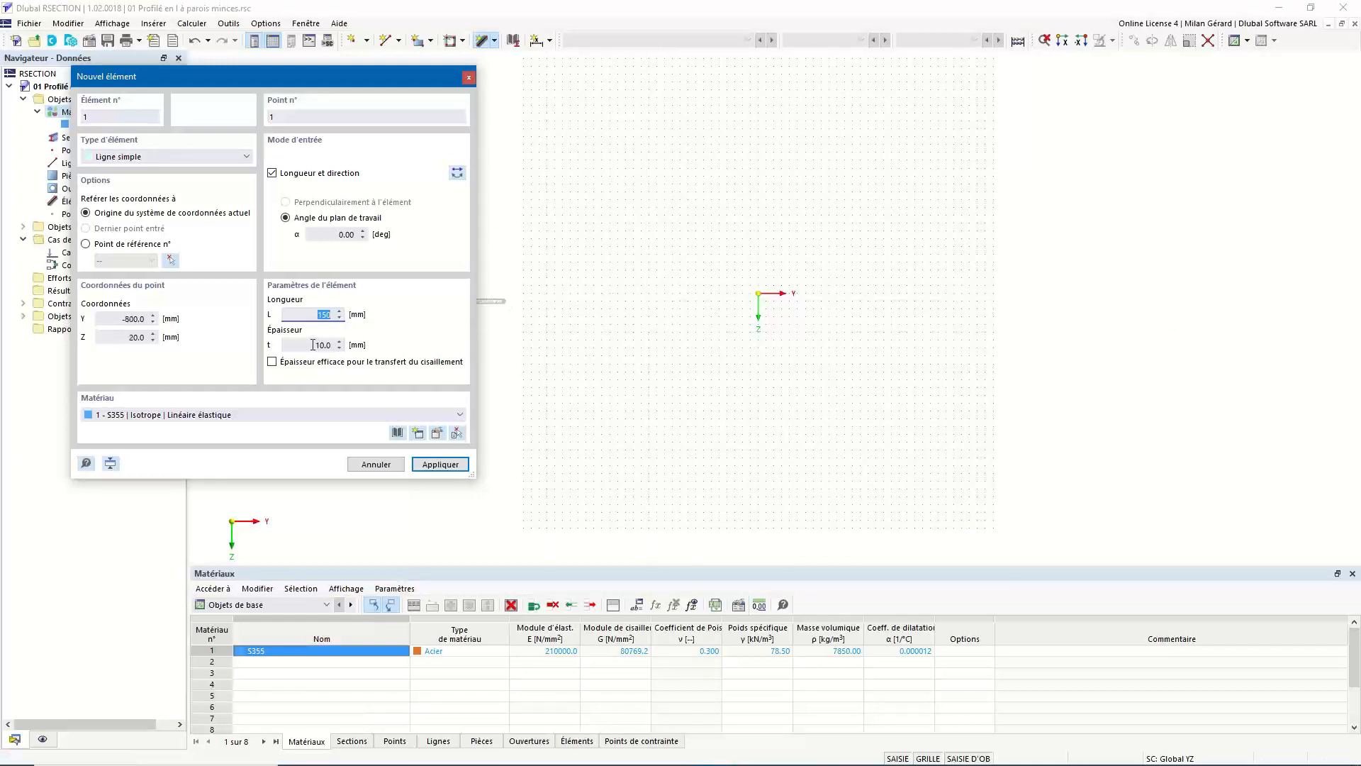
key(Tab)
text(10.7)
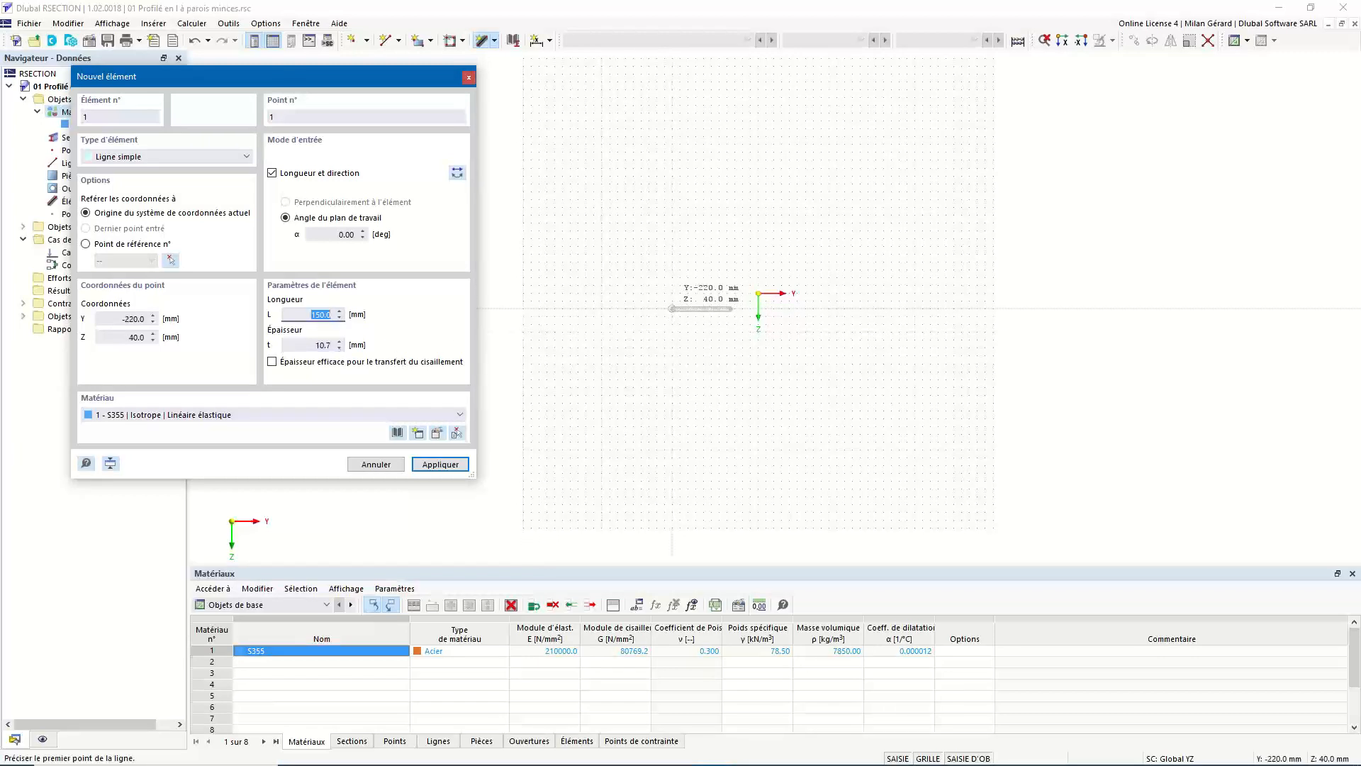
scroll(672, 308, up, 5)
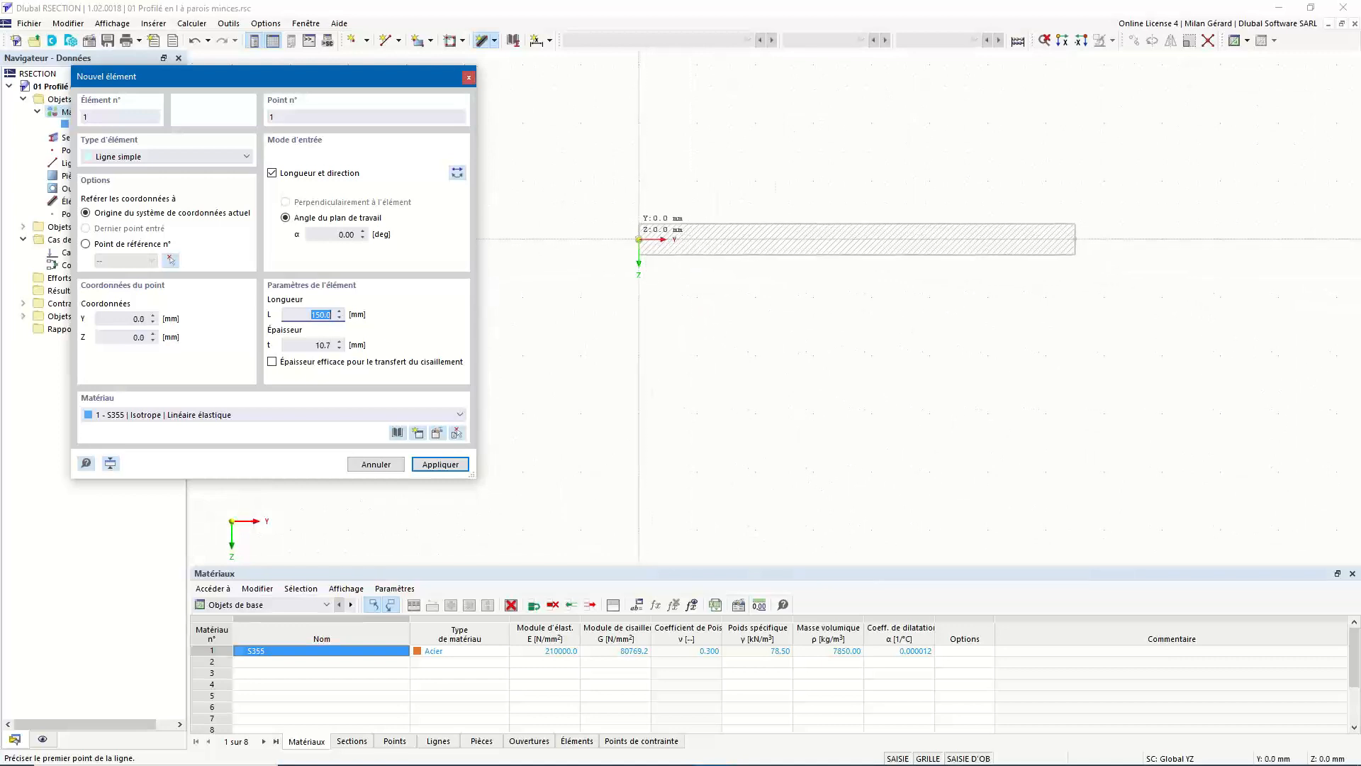
click(639, 239)
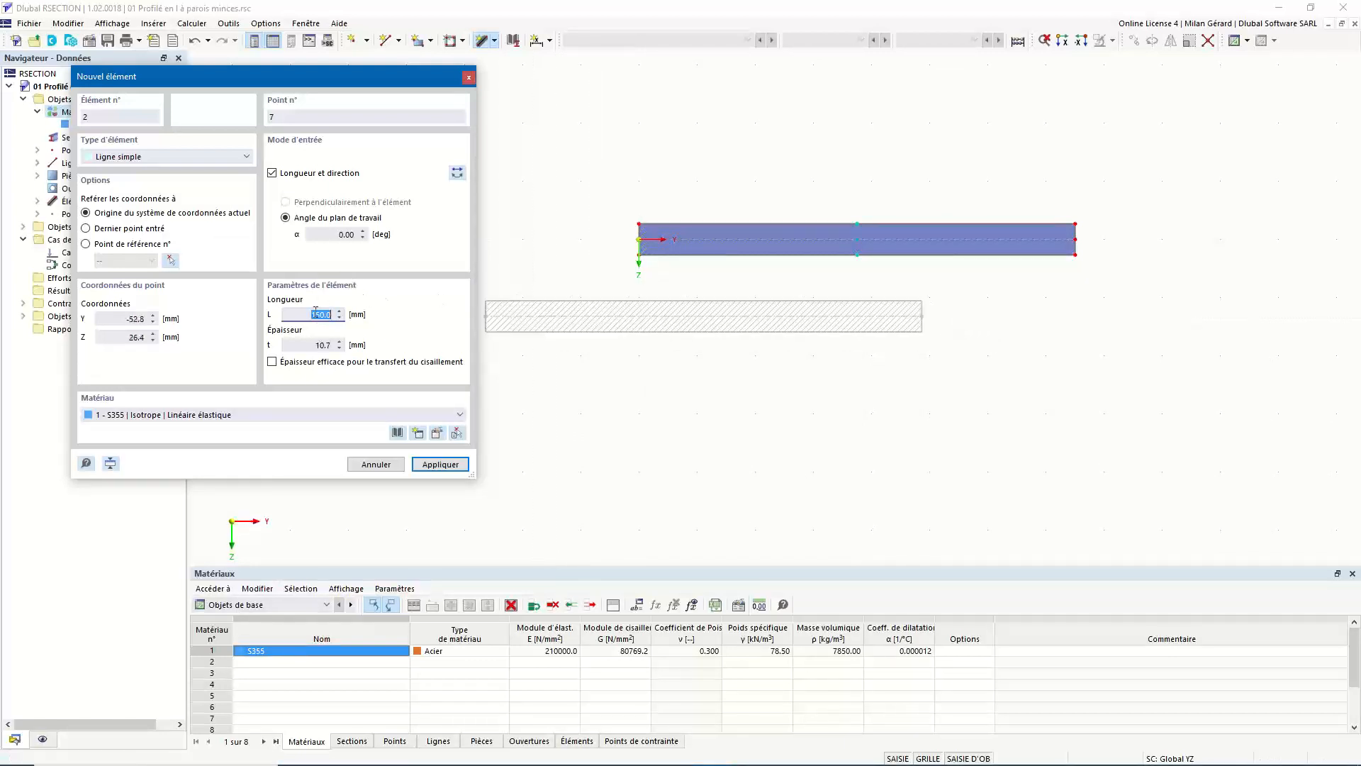
Set the next element's work plane angle to 90° and reverse its insertion direction so that it extends upward from the insertion point
click(359, 234)
text(90)
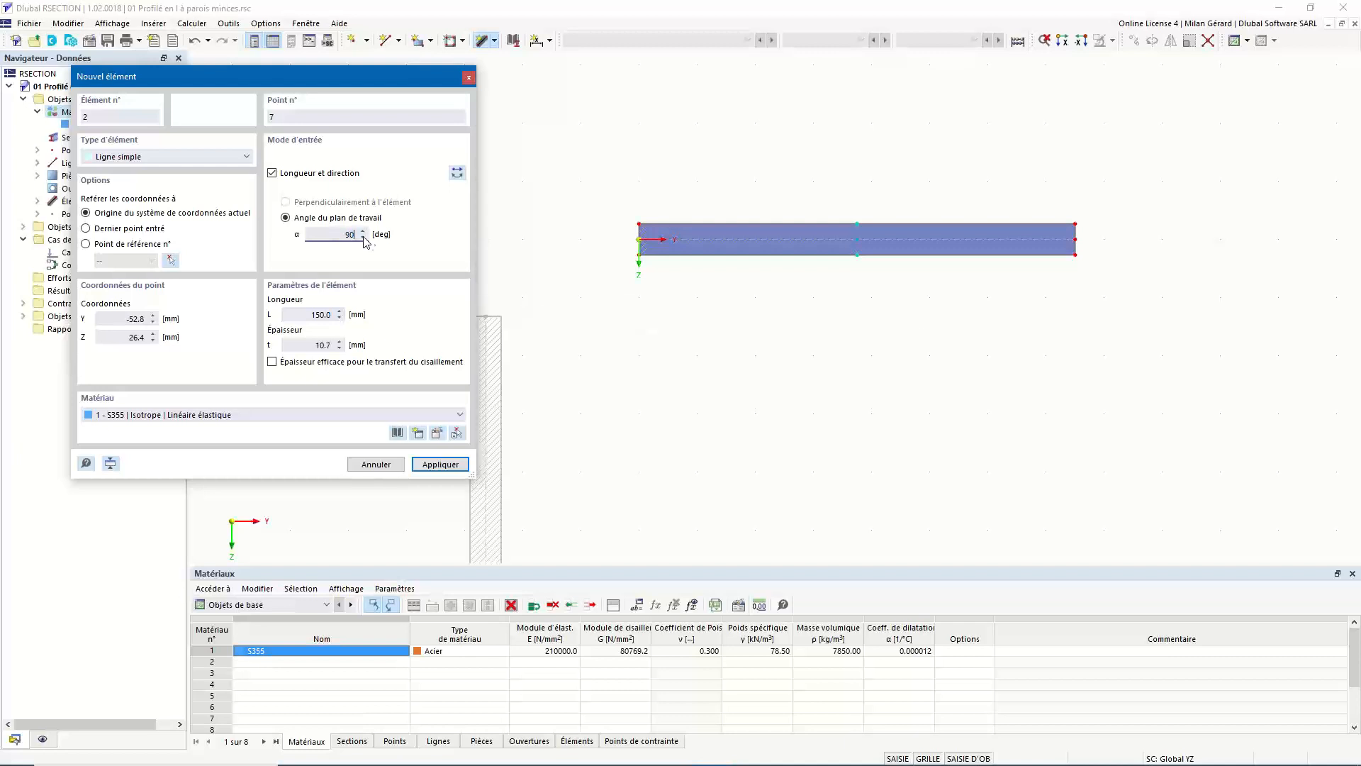
key(Tab)
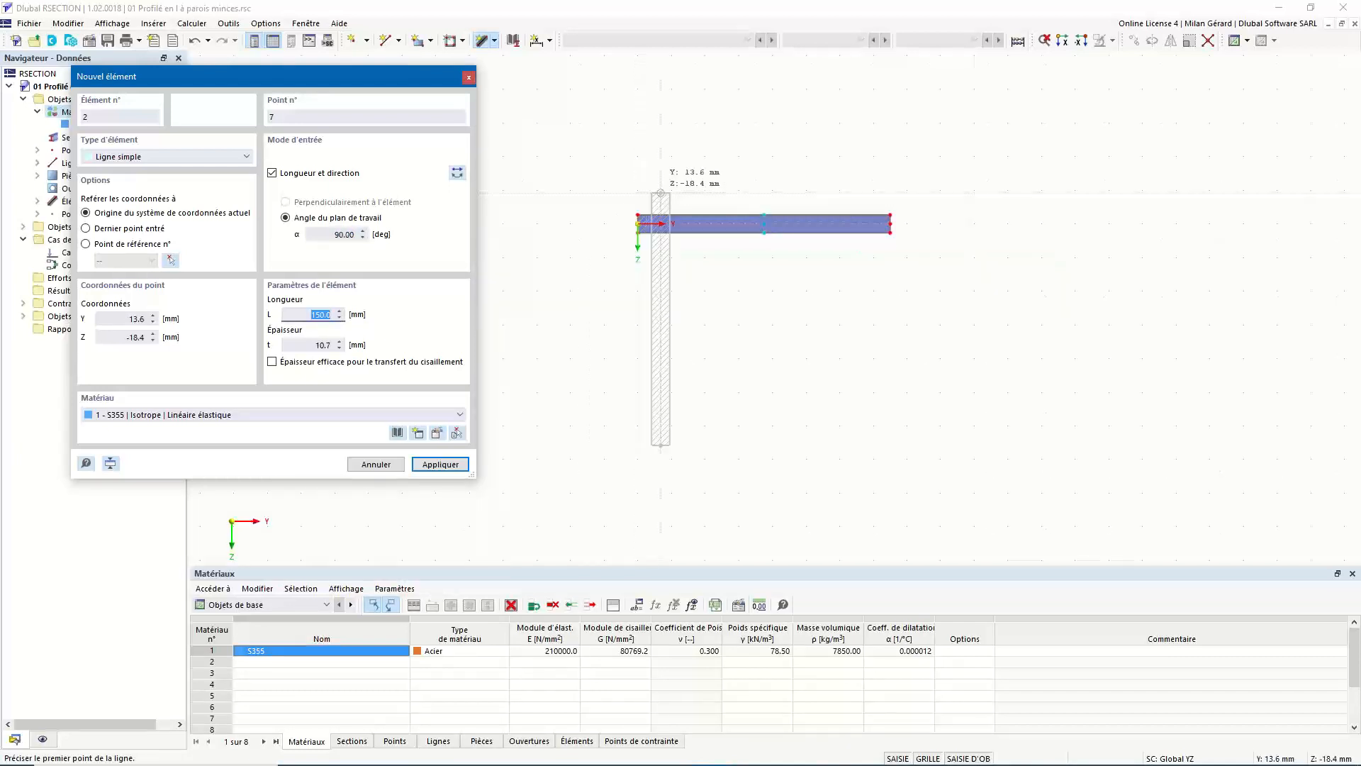
middle_drag(767, 164, 775, 252)
scroll(766, 253, up, 2)
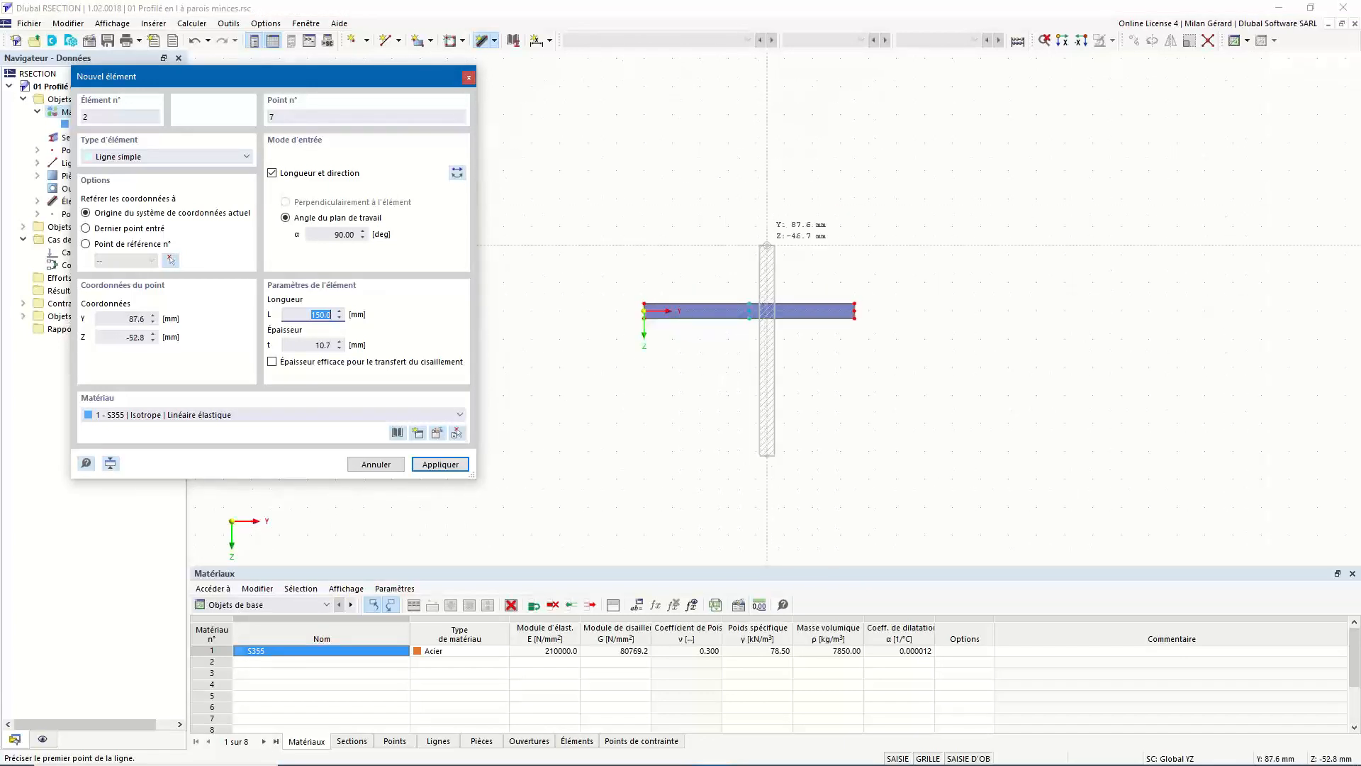
click(457, 177)
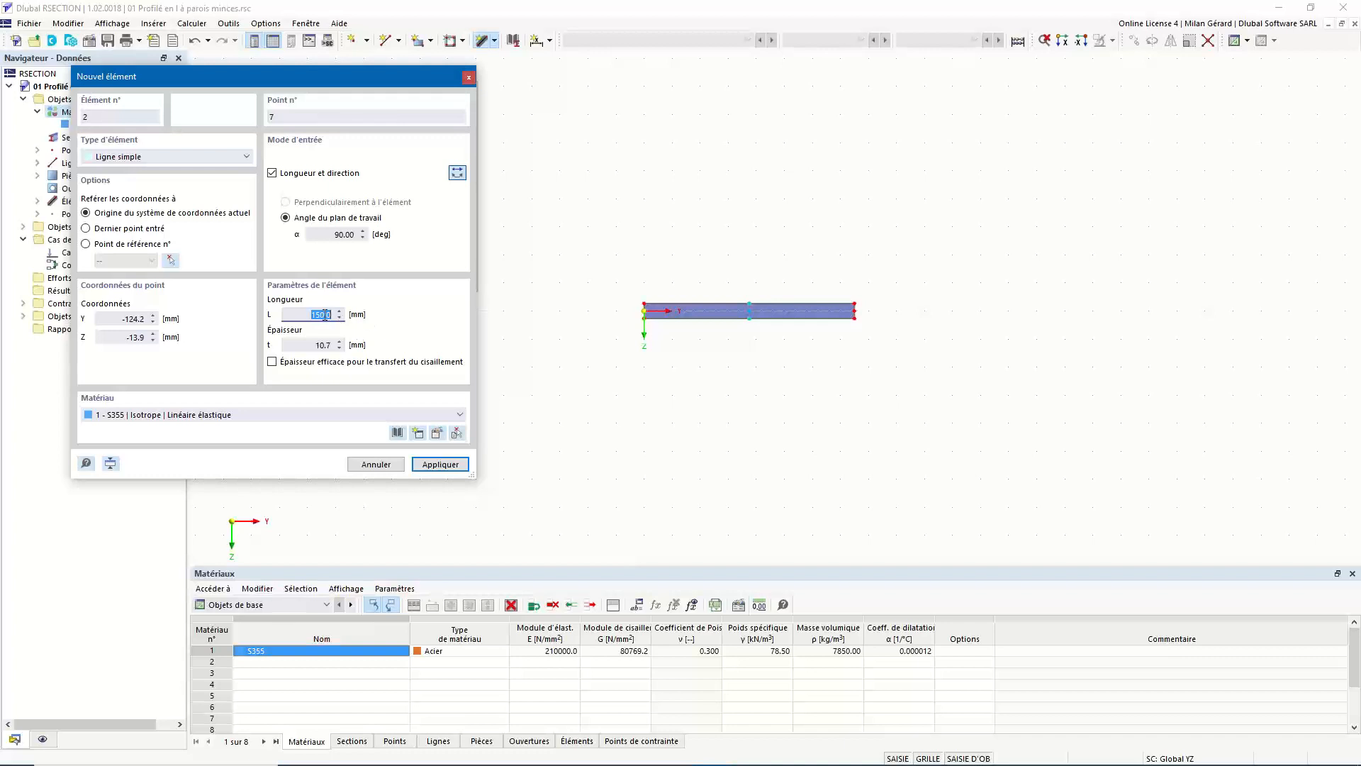
Set the web's length to 289.3 mm and thickness to 7.1 mm, and place it at the bottom flange's midpoint
text(289.3)
click(328, 343)
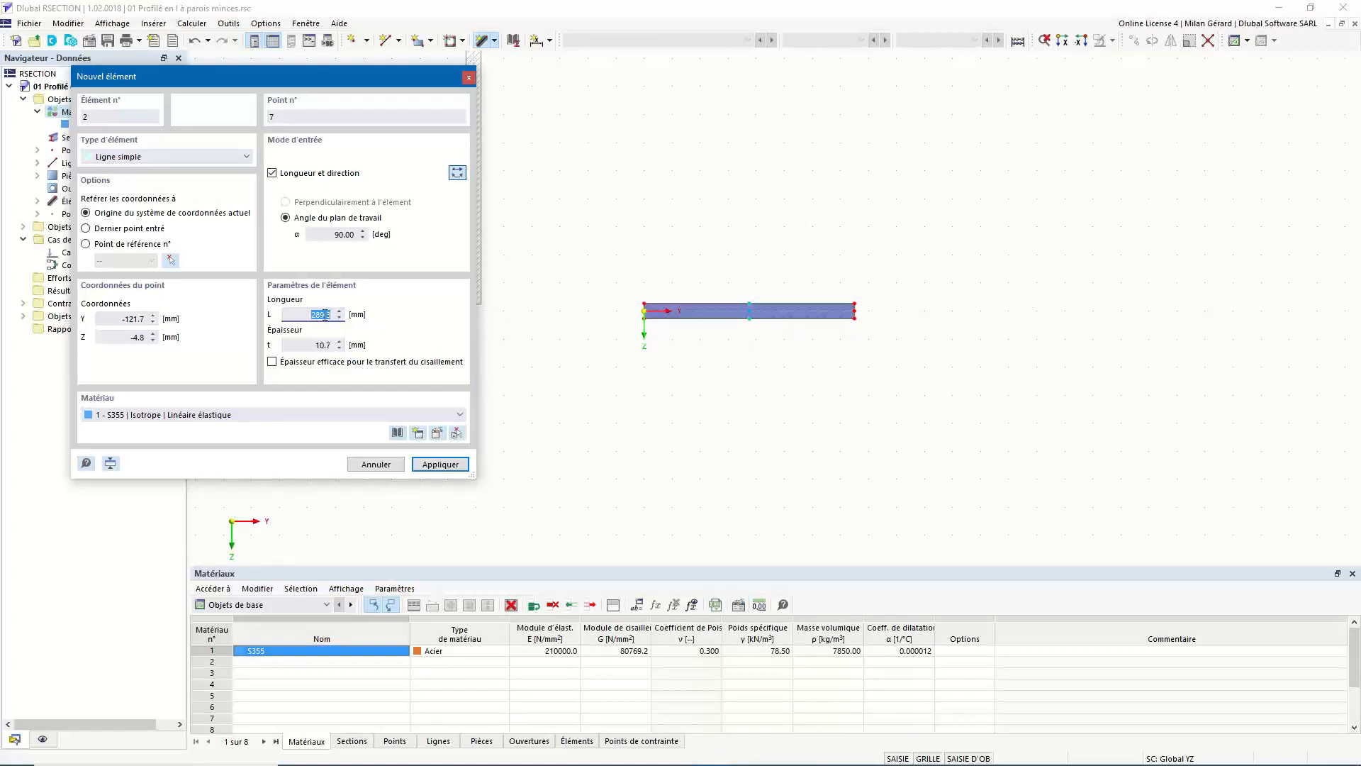
click(322, 345)
drag(314, 343, 359, 346)
text(7.1)
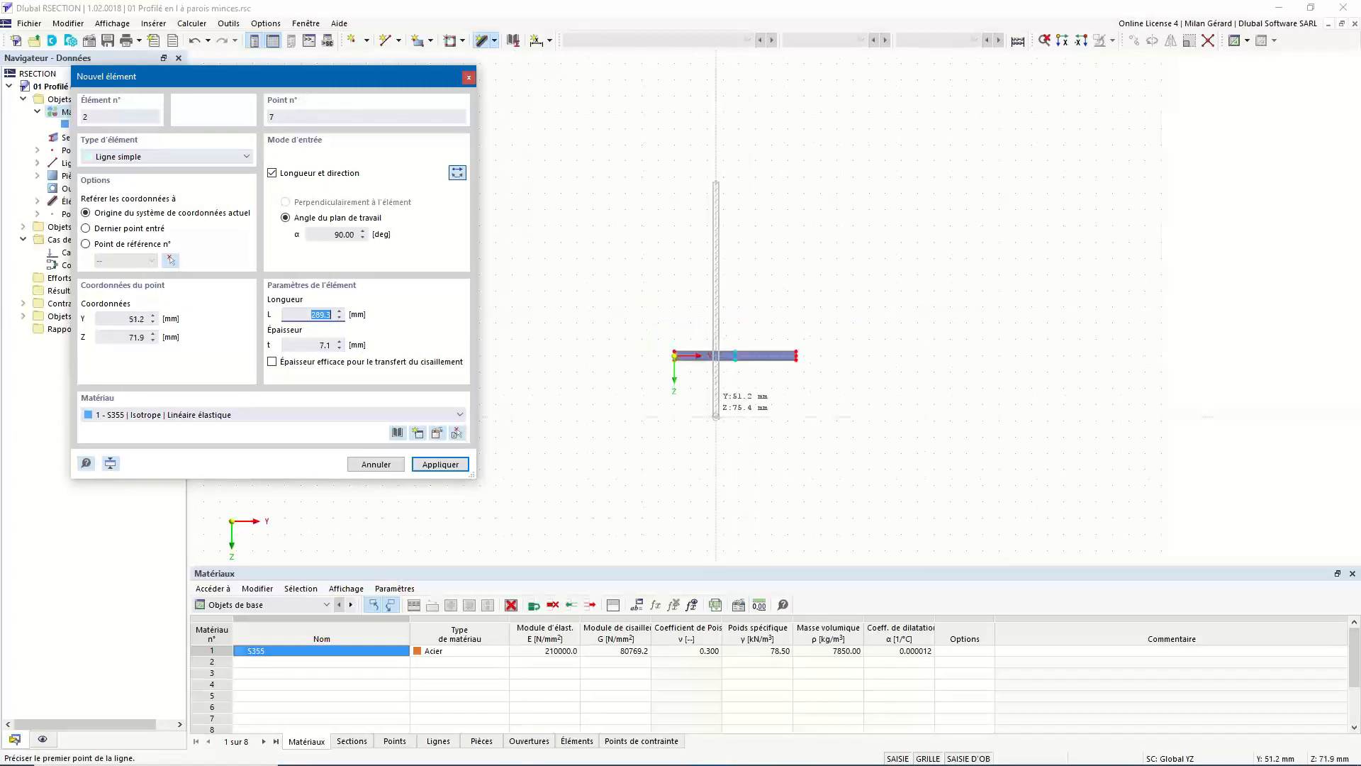
scroll(742, 332, up, 2)
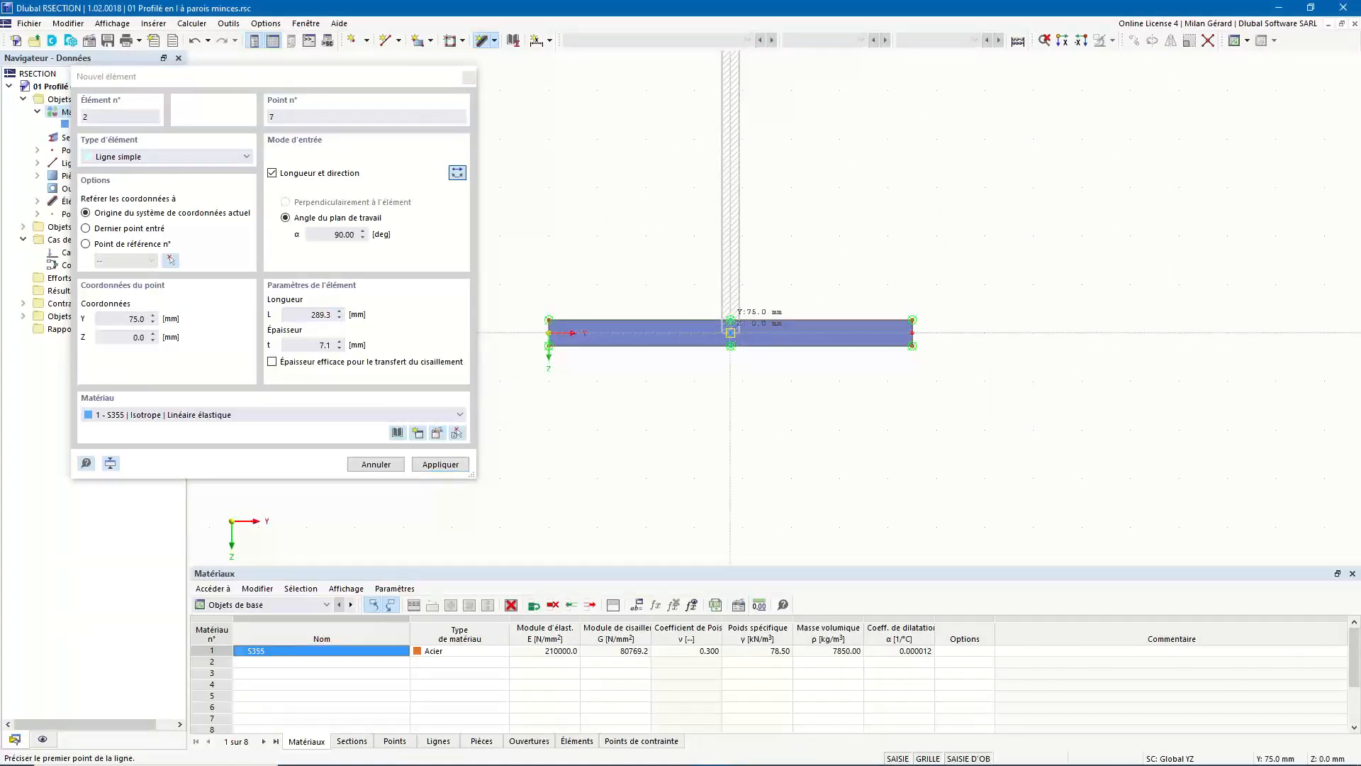
click(730, 332)
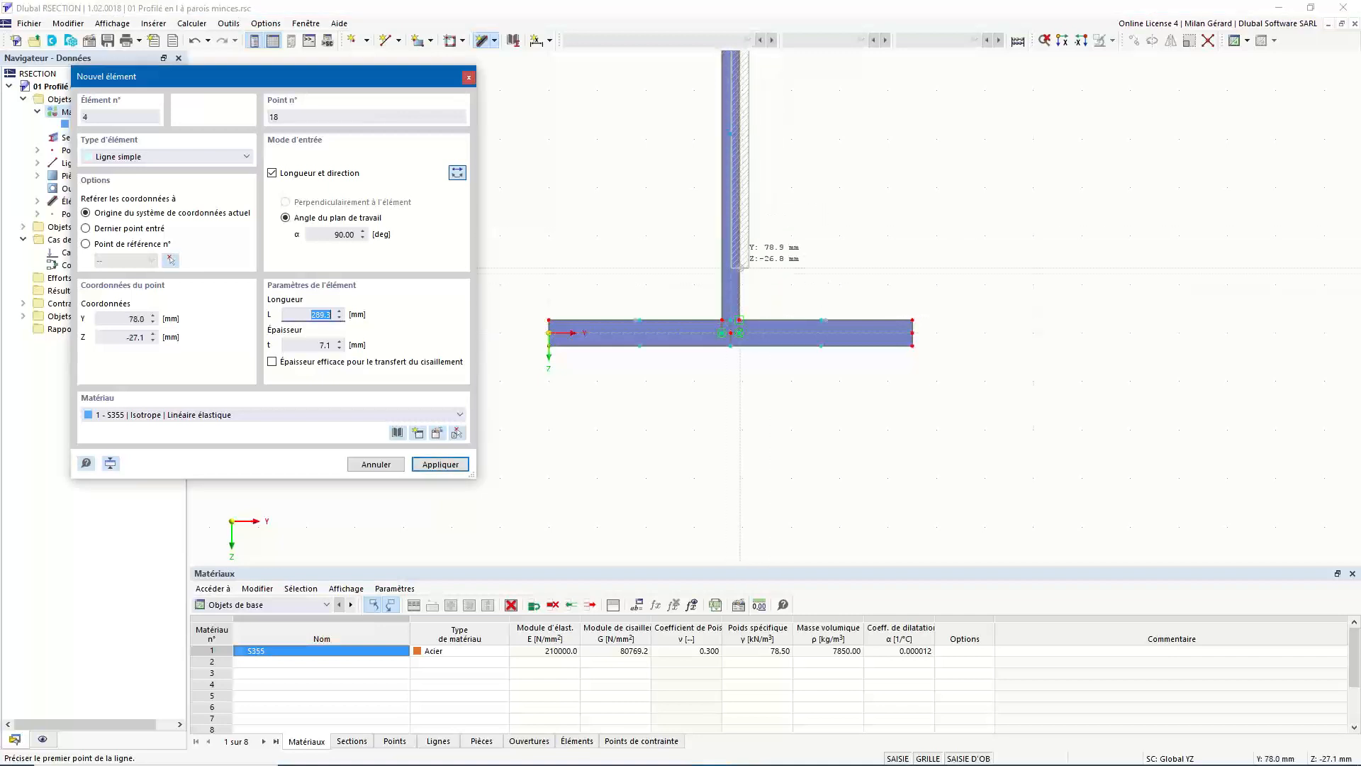
Set the next element to an angle of 0°, a length of 75 mm and a thickness of 10.7 mm
scroll(730, 332, up, 1)
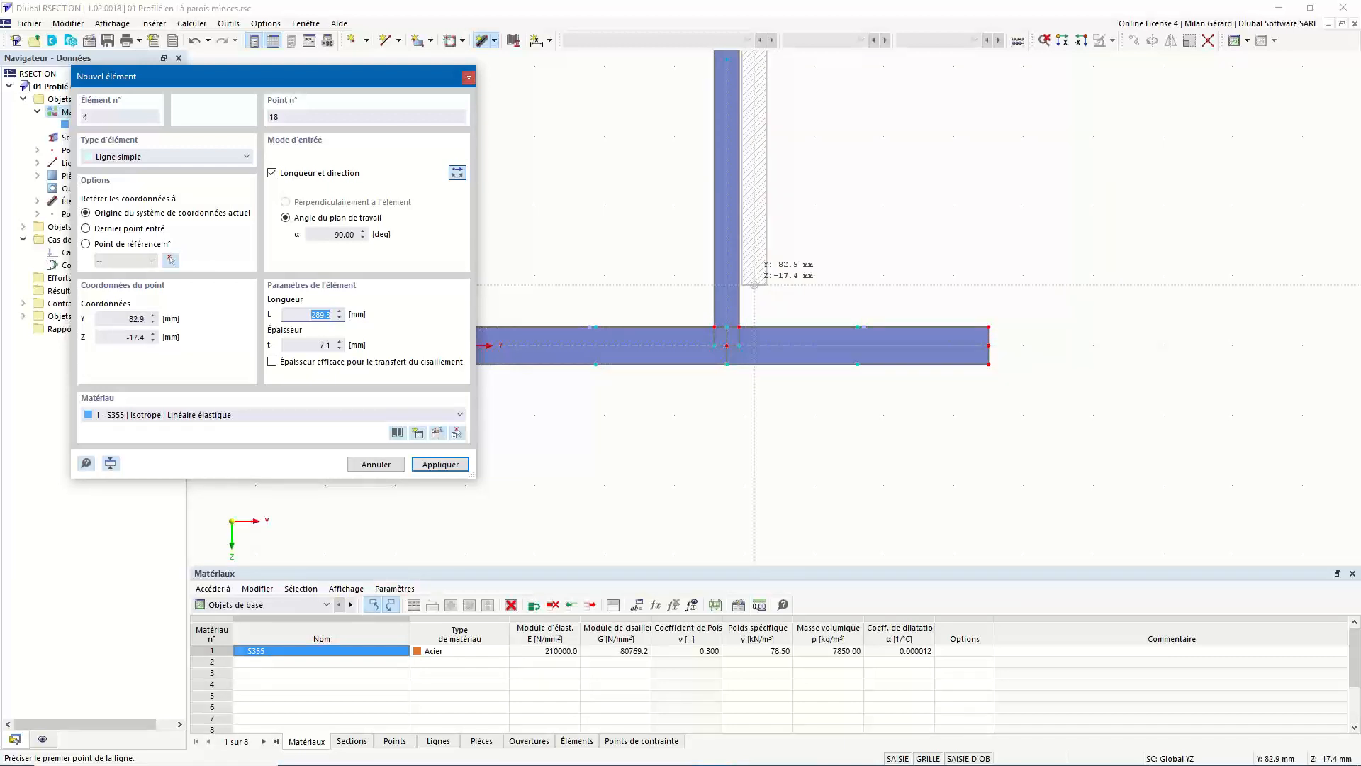
scroll(686, 346, down, 2)
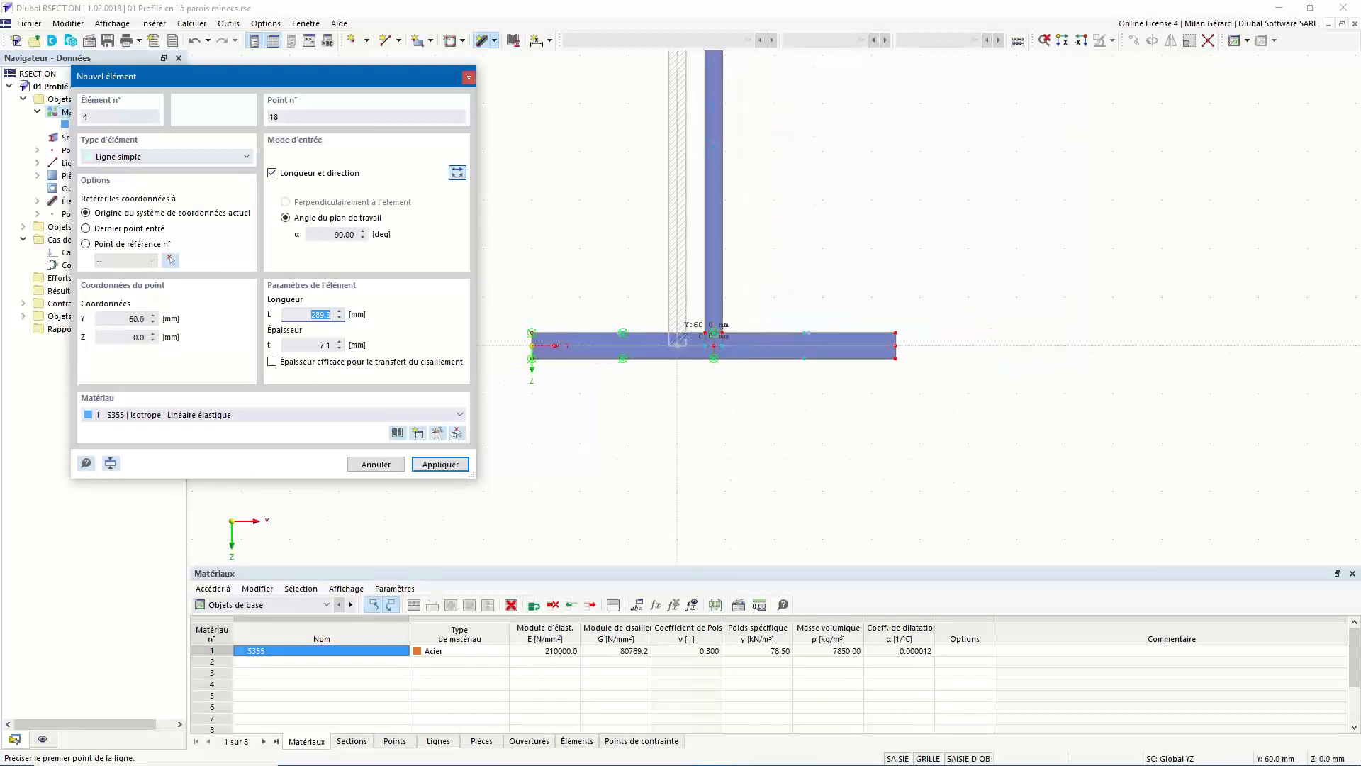
scroll(695, 345, up, 1)
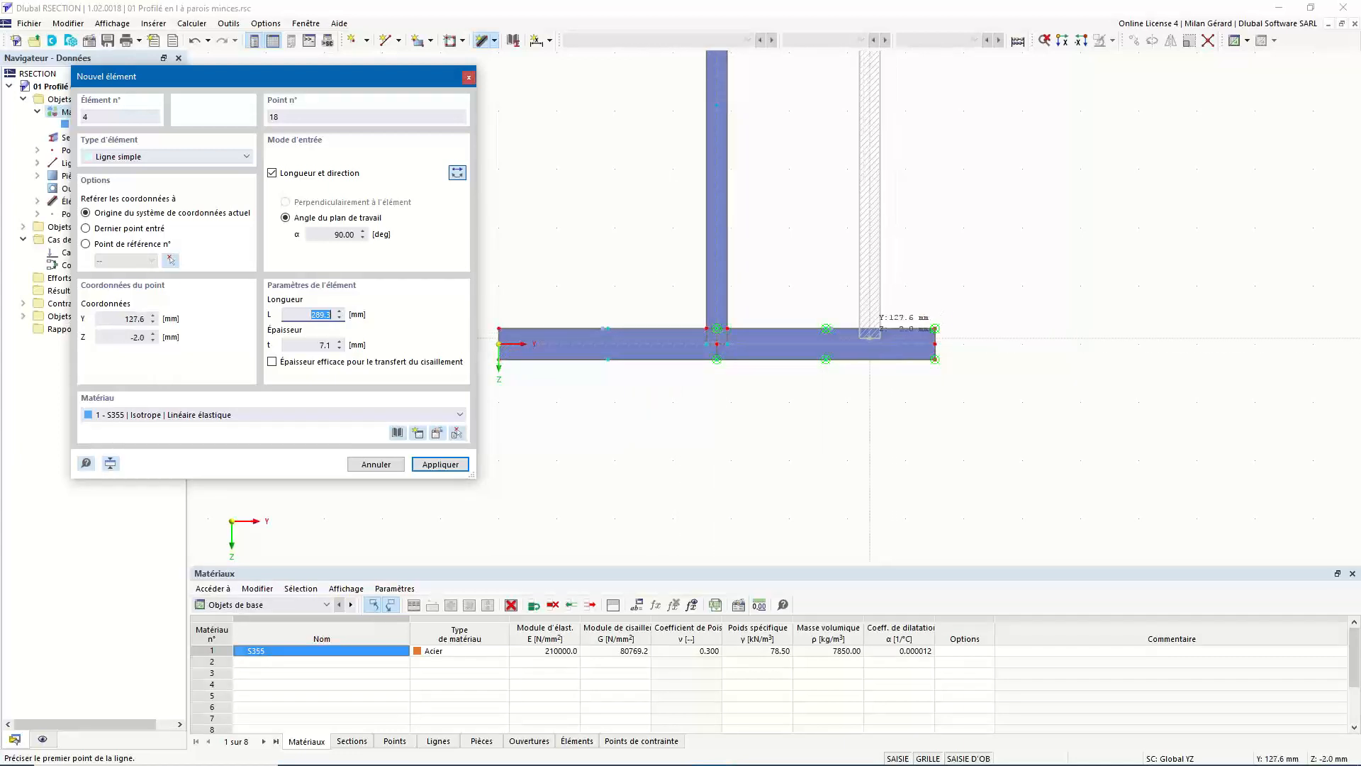
scroll(895, 347, down, 4)
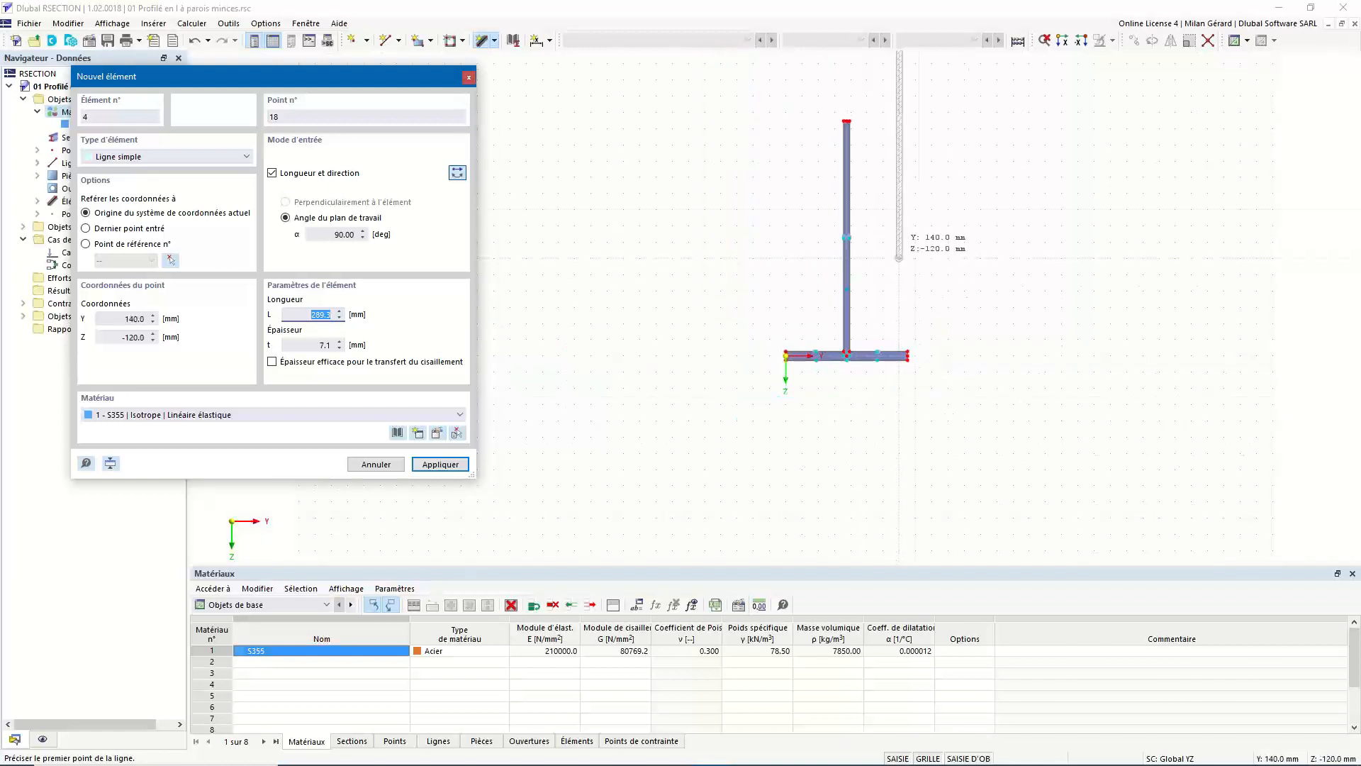
scroll(858, 199, up, 4)
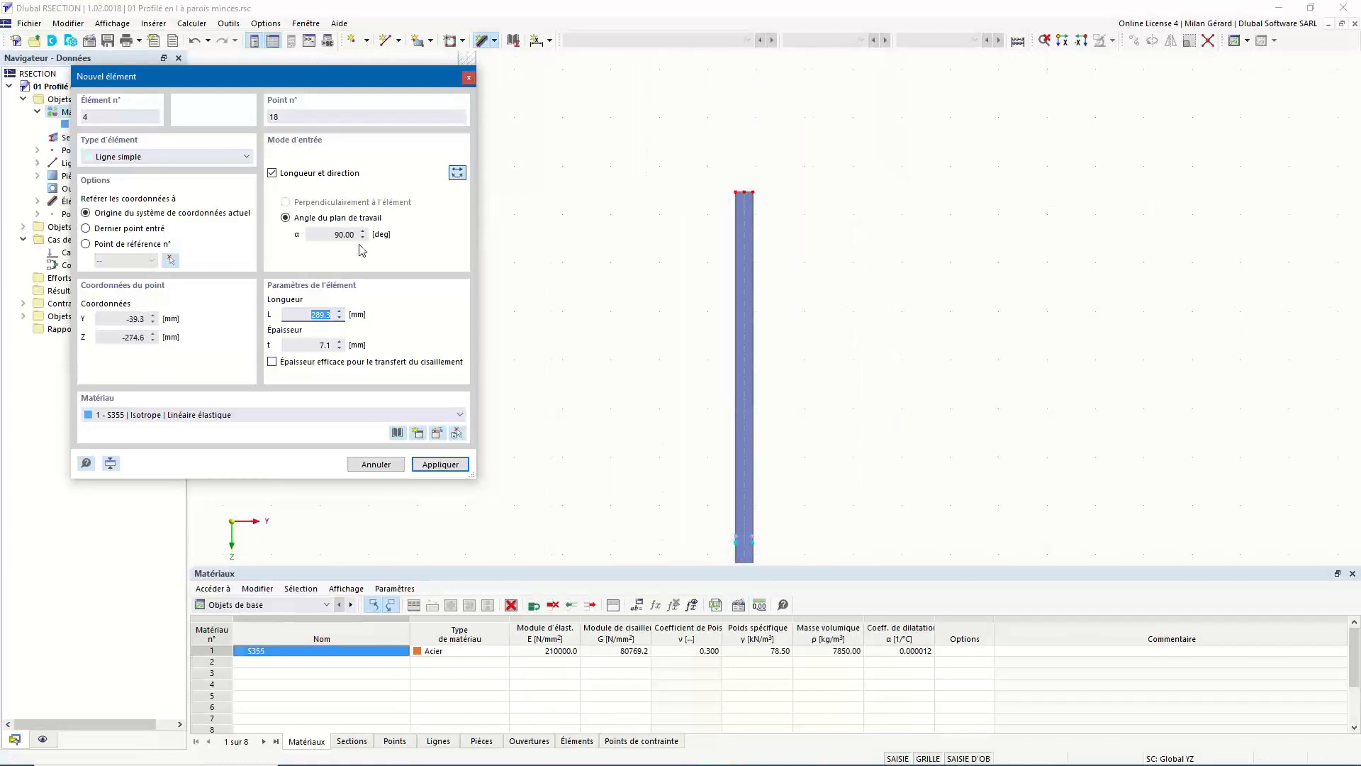
click(332, 234)
text(0)
key(Tab)
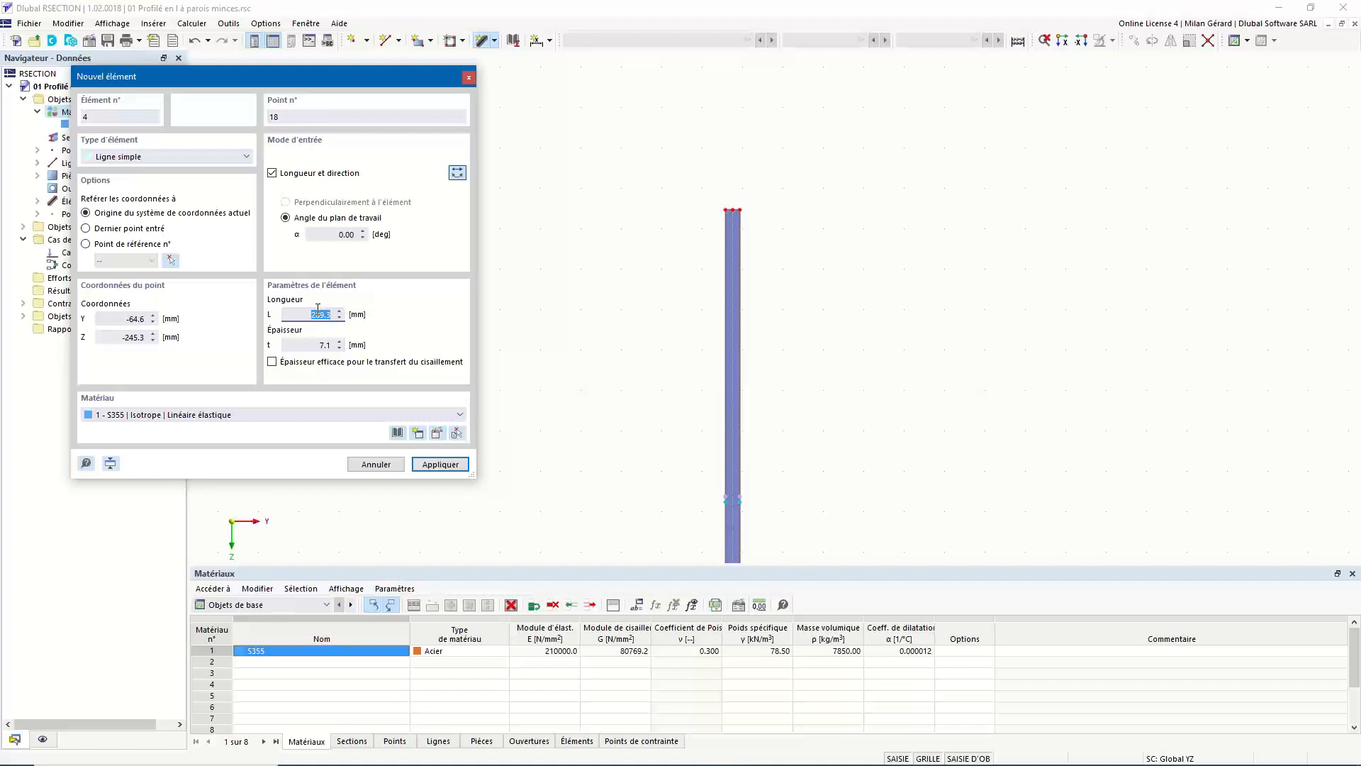
text(75)
key(Tab)
text(1)
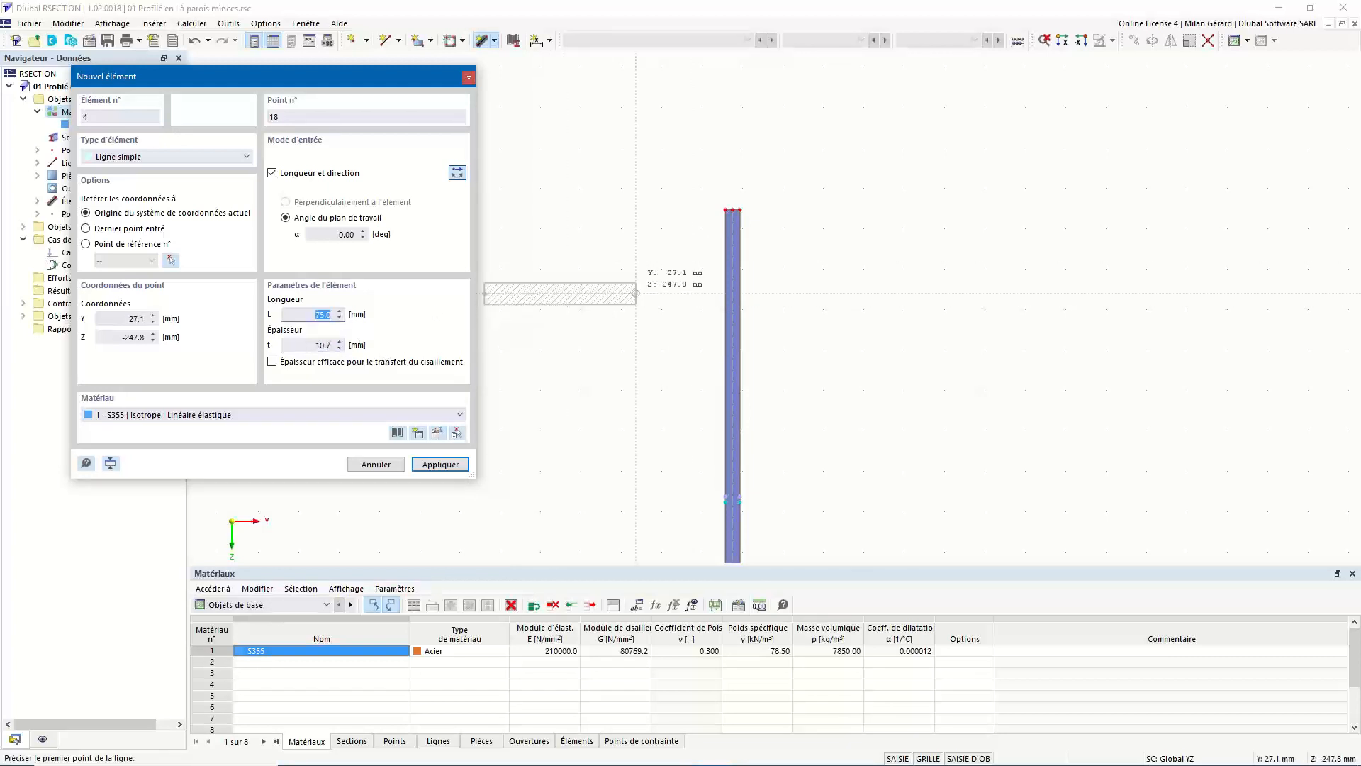
Place the two top flange halves from the web's upper end, one on each side by switching the insertion direction, and finish element entry
scroll(665, 286, down, 1)
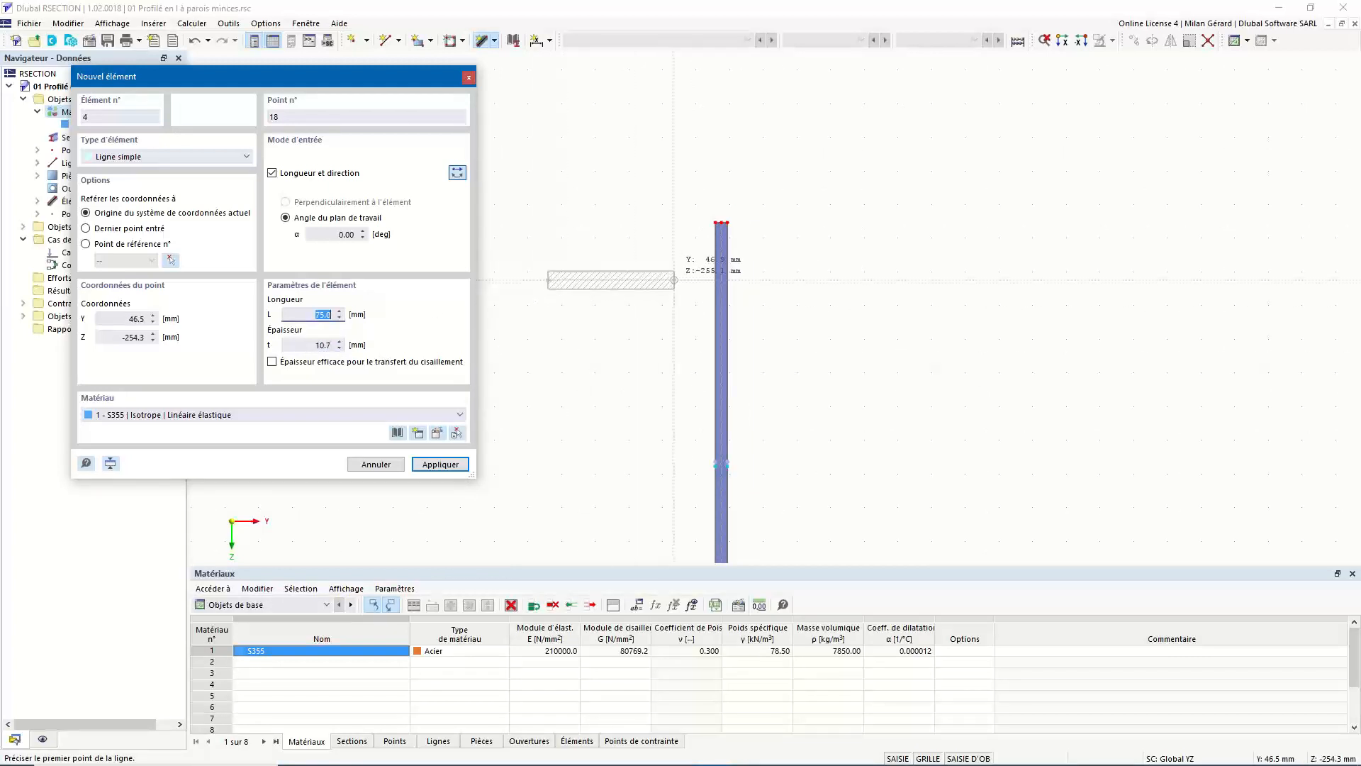
scroll(716, 277, up, 3)
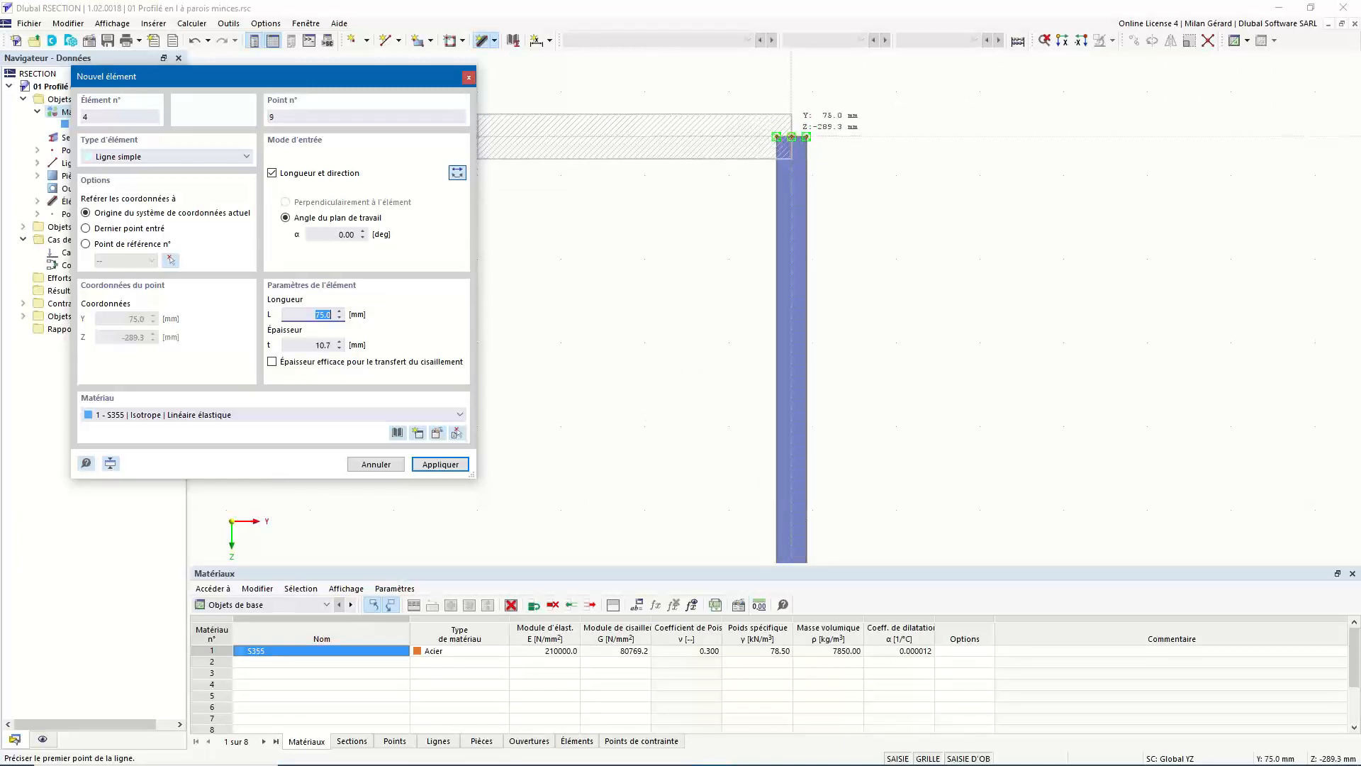
click(791, 136)
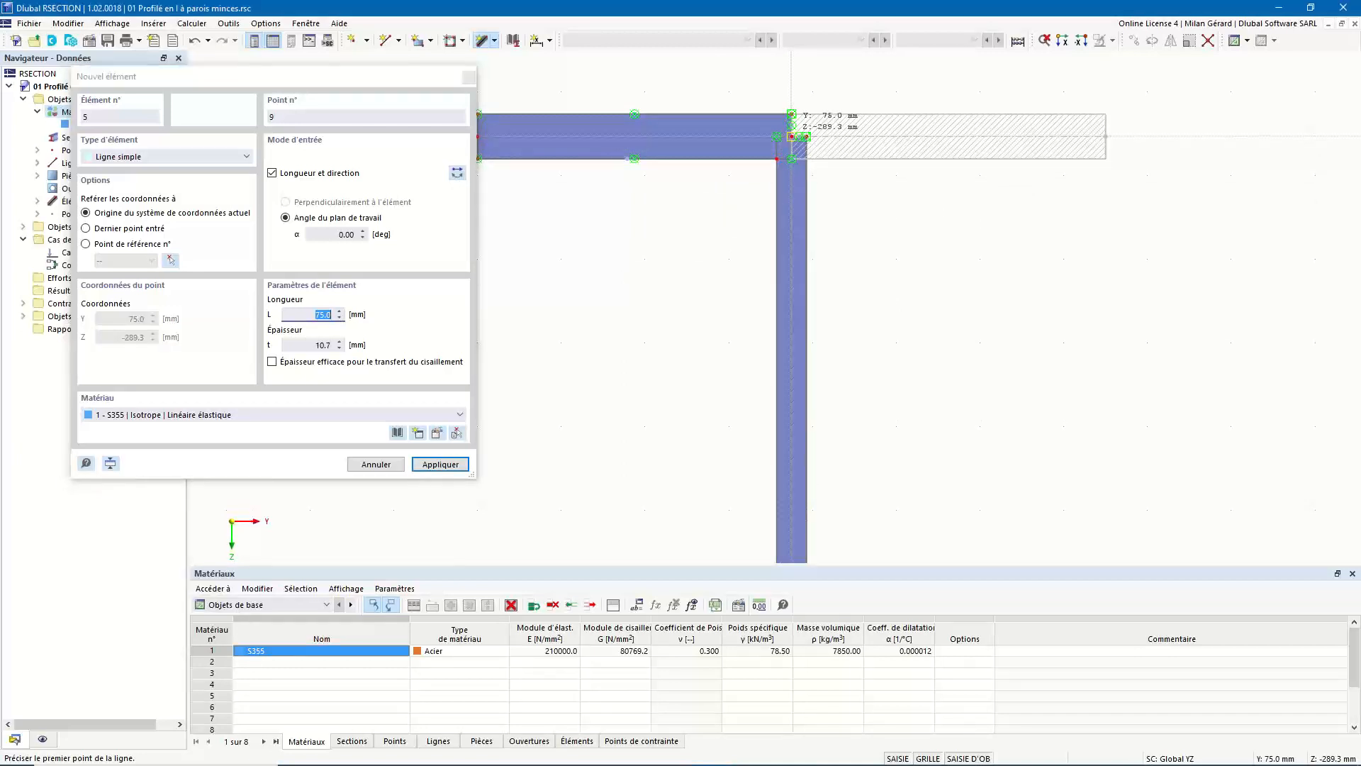
click(791, 137)
scroll(791, 136, down, 2)
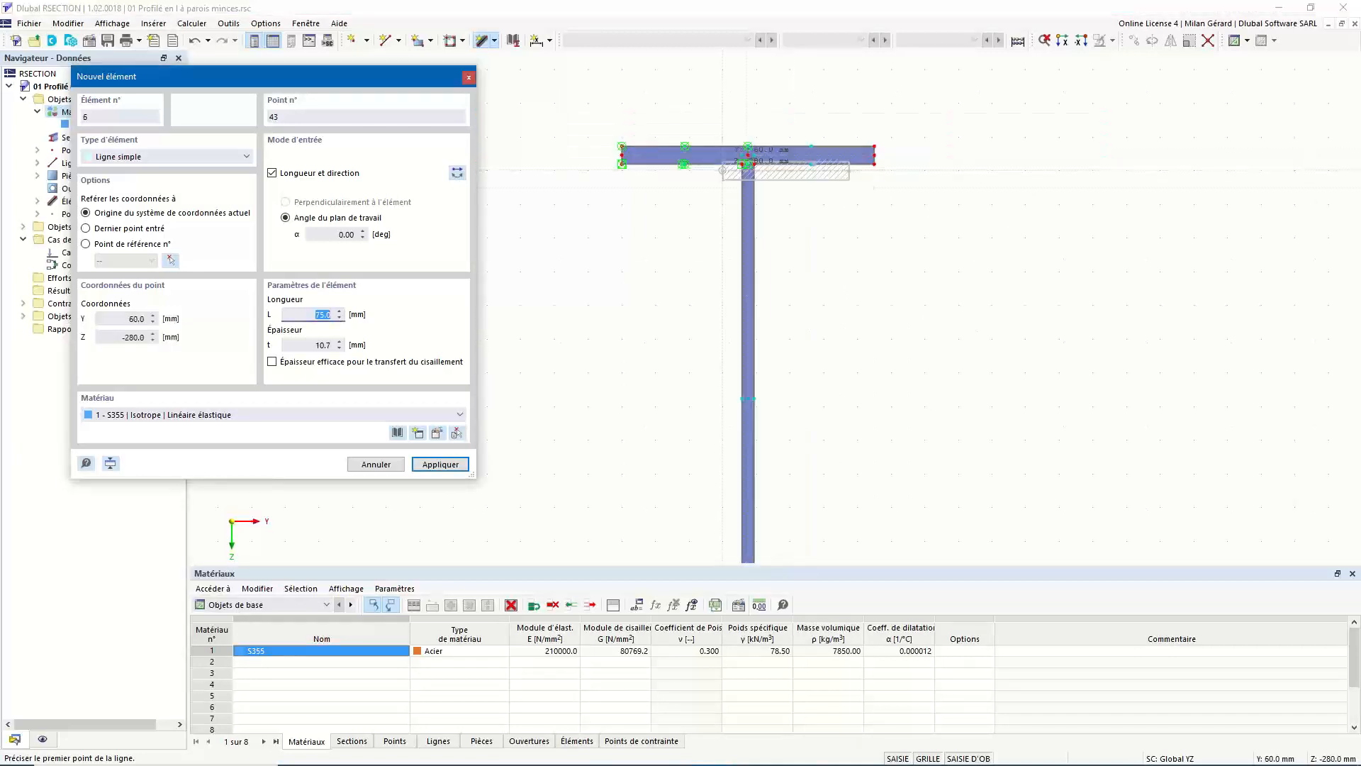
key(Escape)
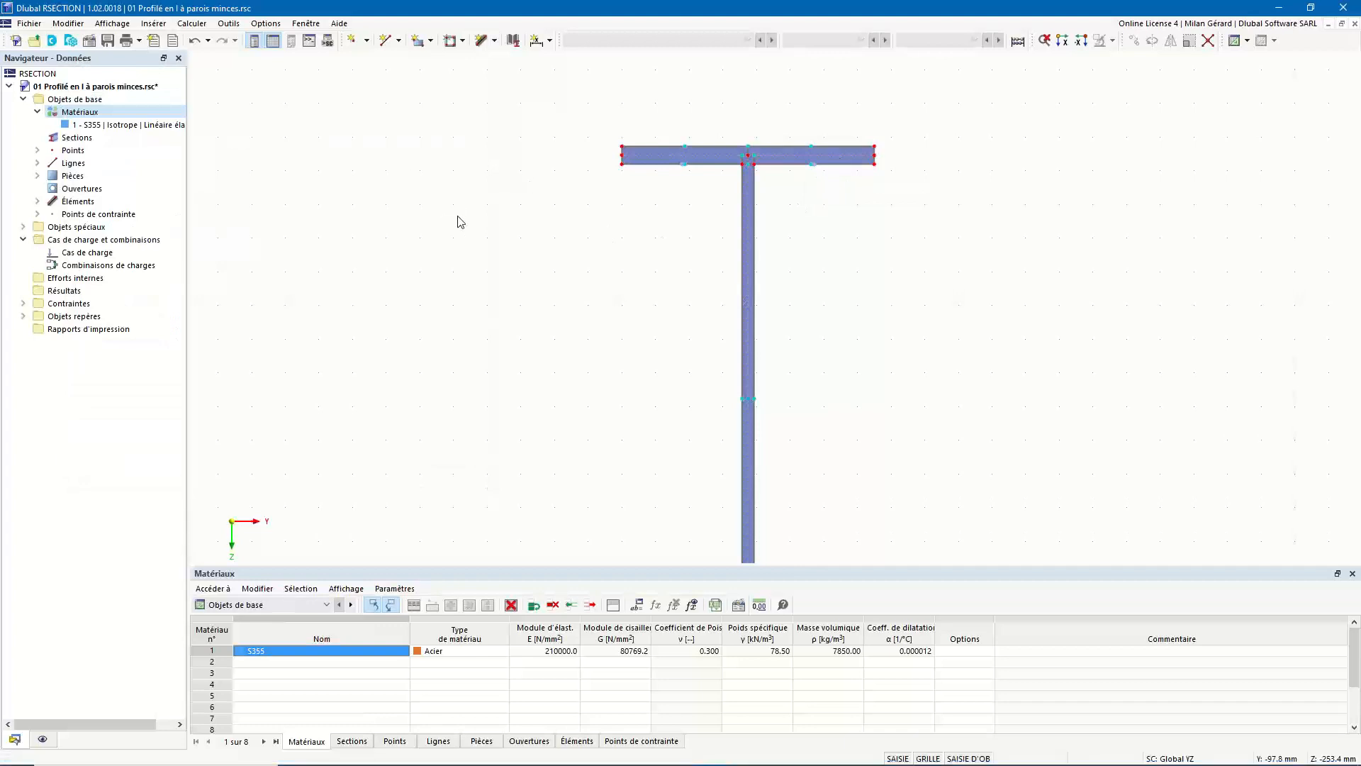
Show the whole I-section and run Tout calculer on it
key(F8)
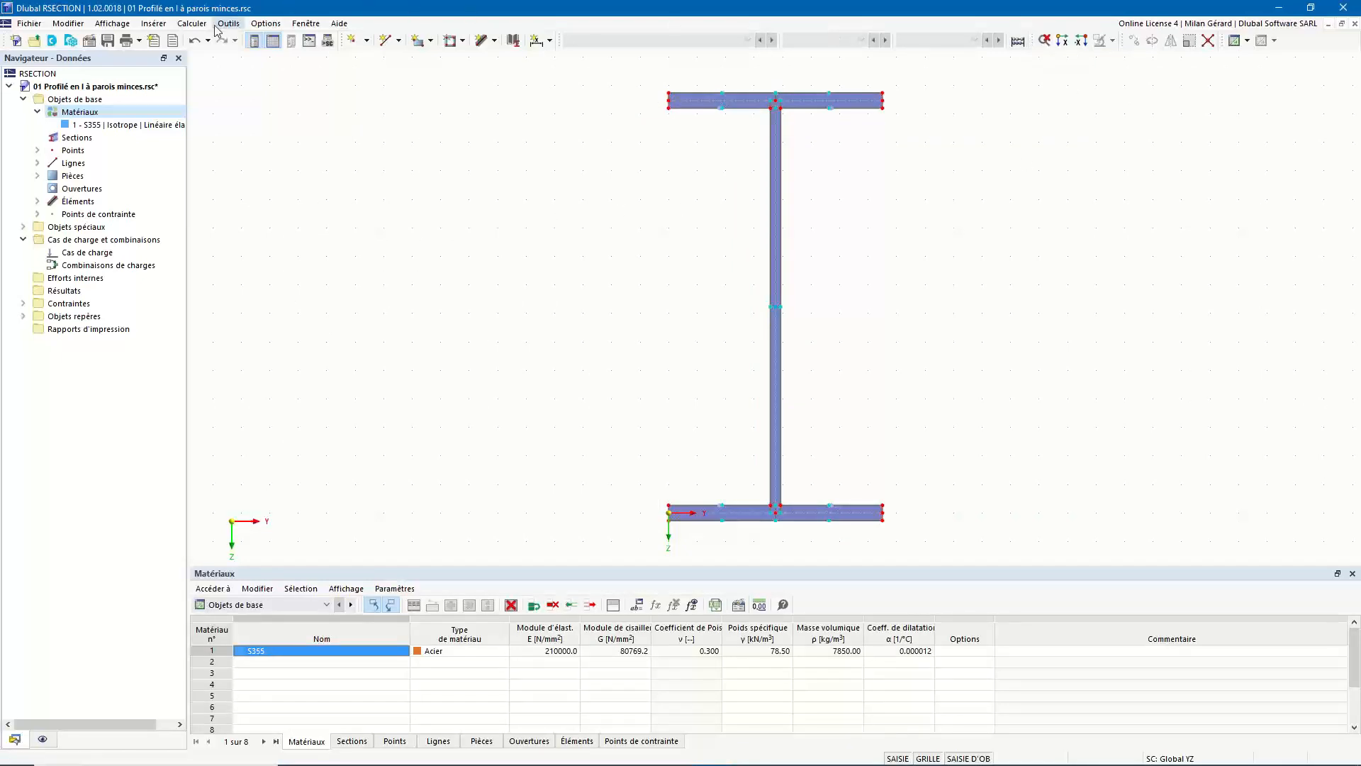
click(191, 23)
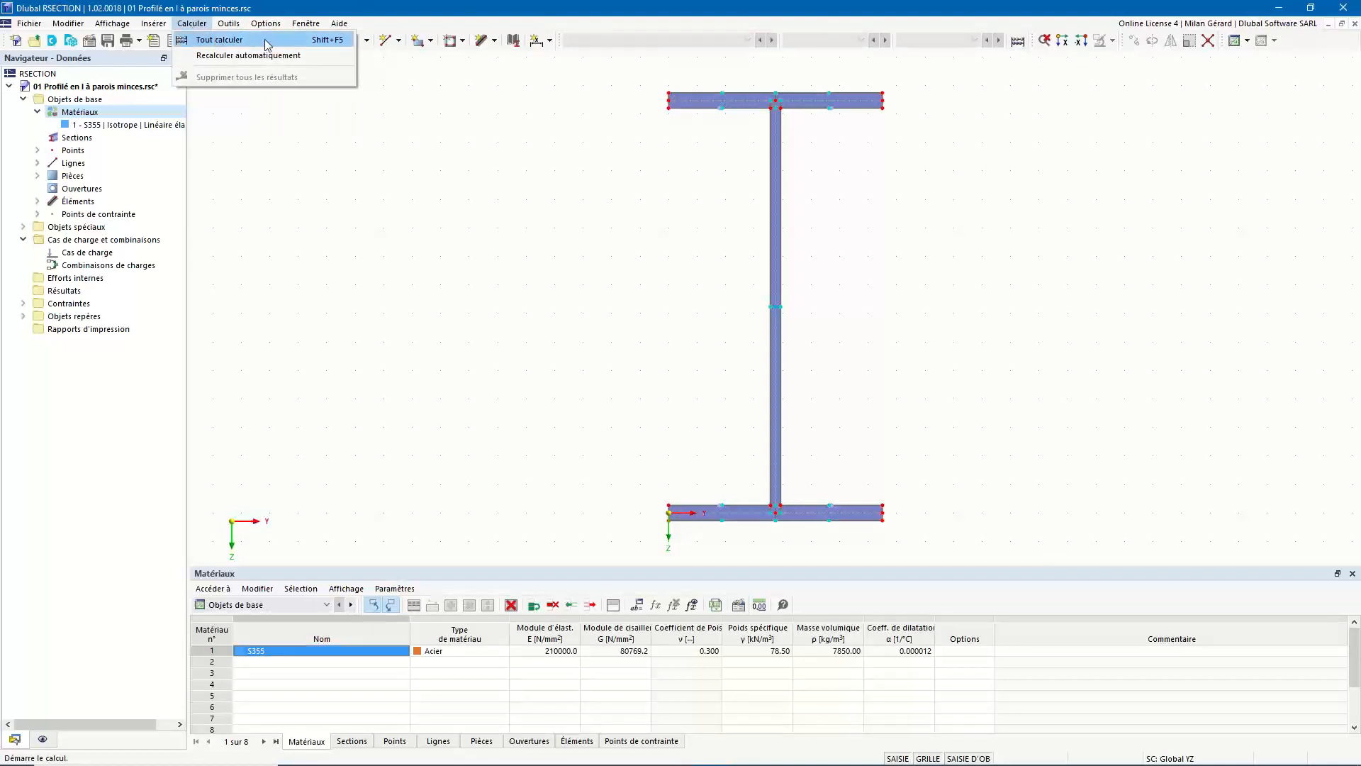
click(220, 39)
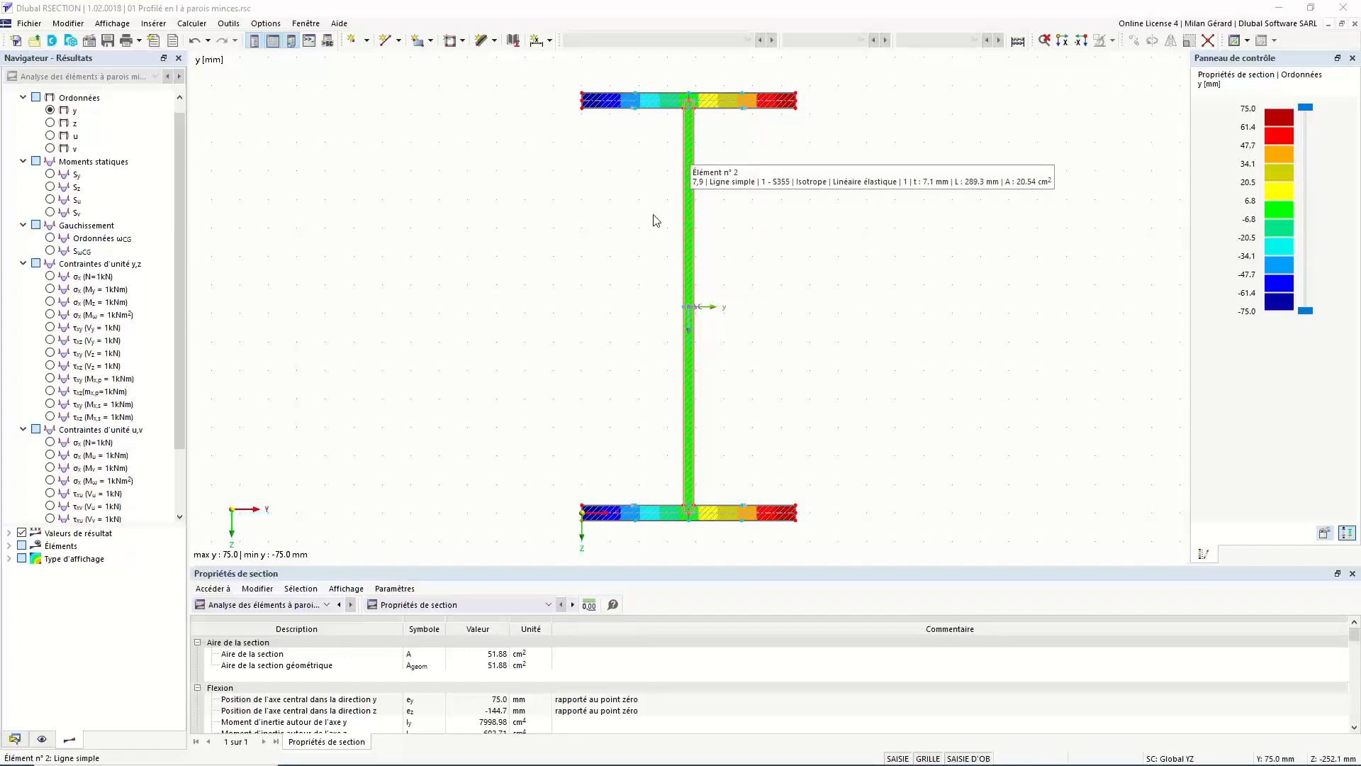
Examine the Propriétés de section results of the thin-walled analysis for the section area and the centroid position relative to the origin
click(327, 606)
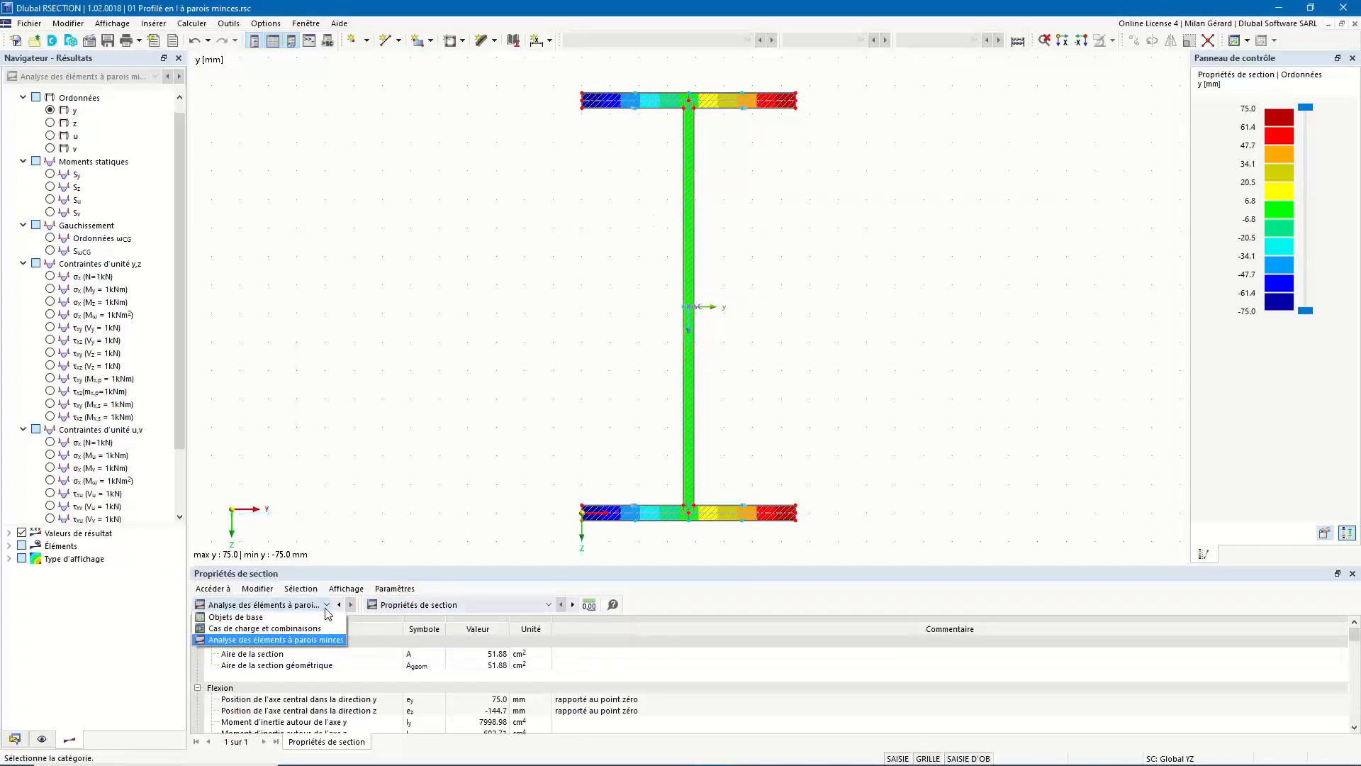
click(317, 646)
click(454, 605)
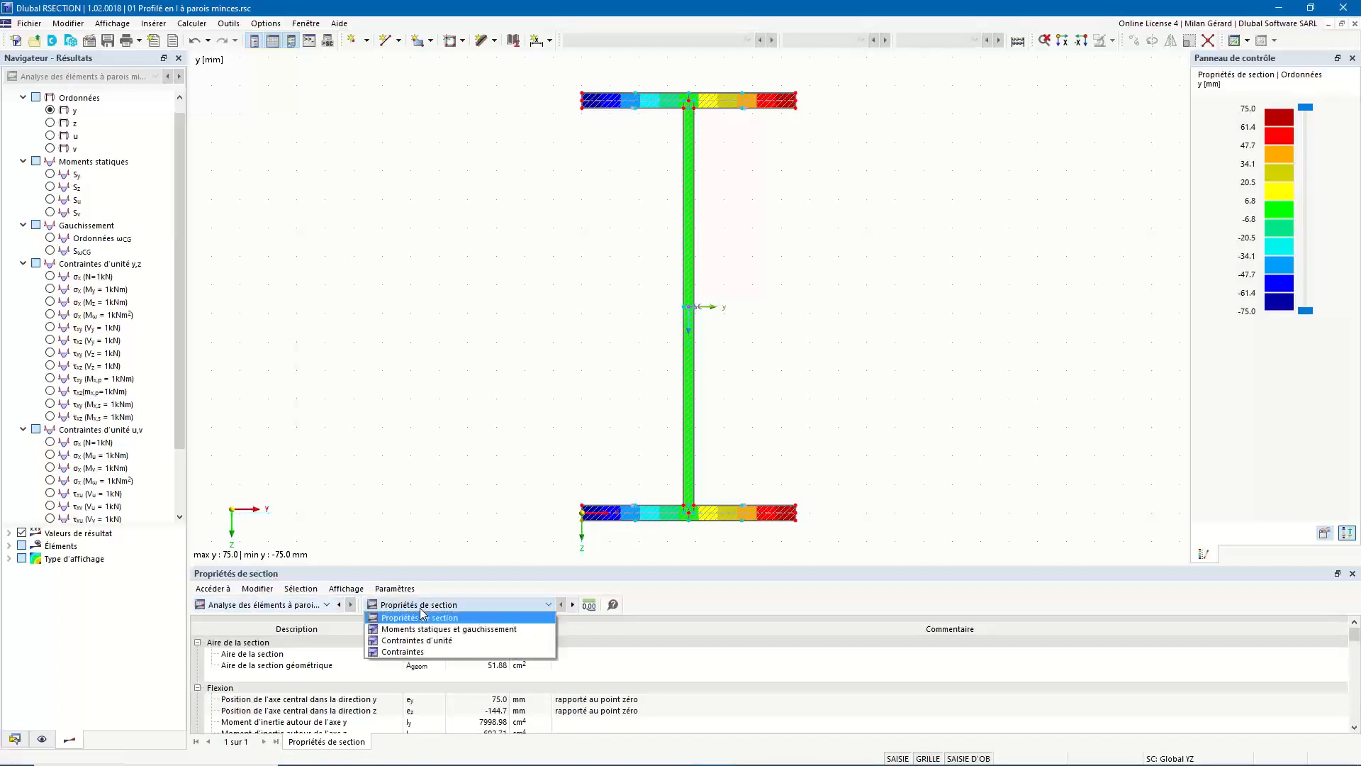
click(462, 612)
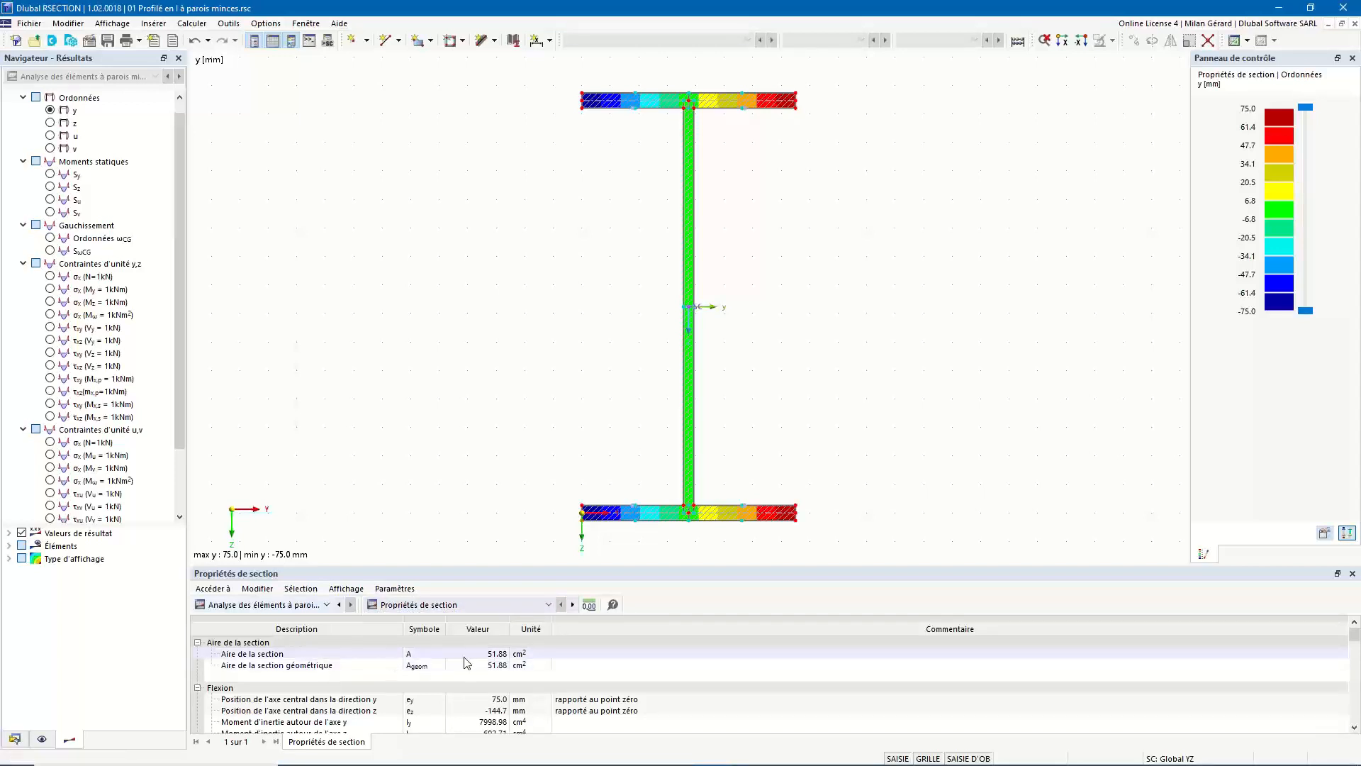
click(495, 655)
click(492, 702)
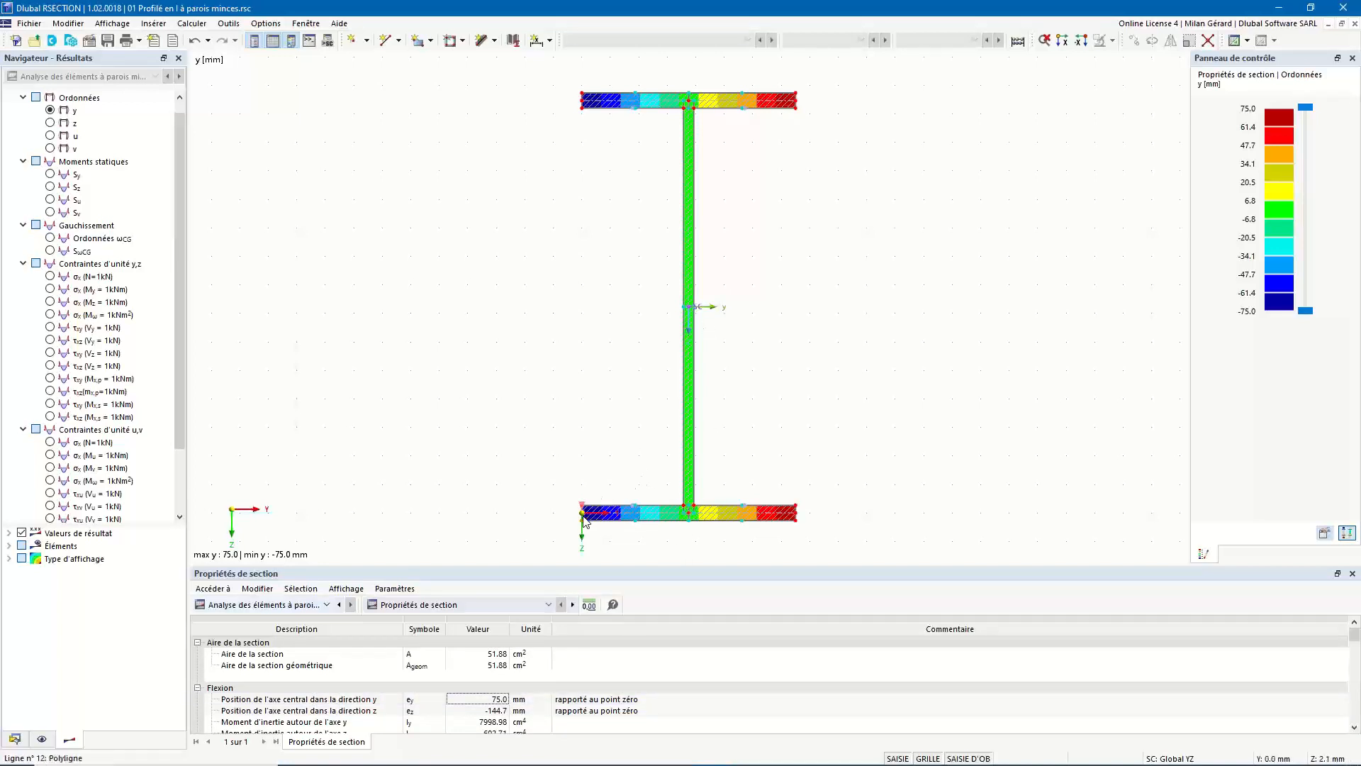
mouse_move(584, 514)
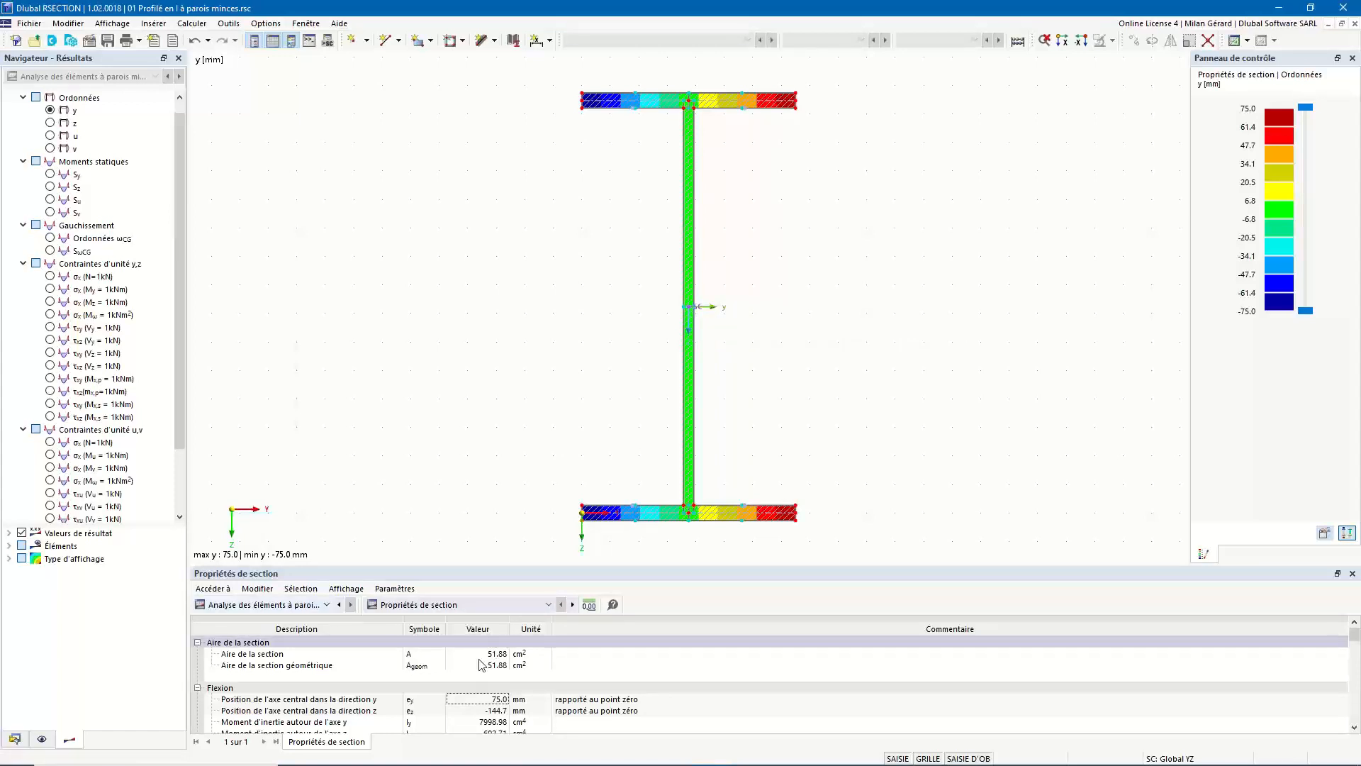
Review the moments of inertia, the radii of gyration and the maximum static moments about the y and z axes
scroll(362, 691, down, 1)
scroll(362, 694, down, 1)
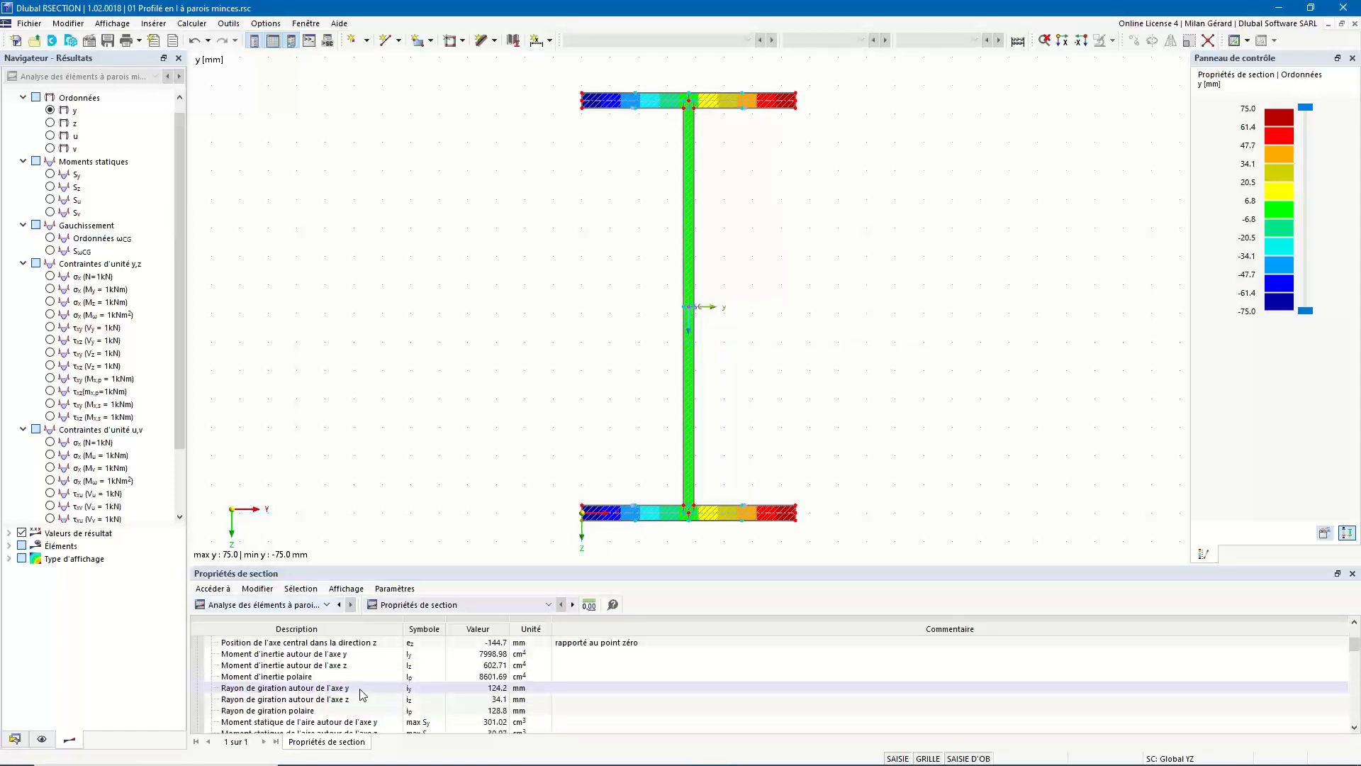
scroll(362, 694, down, 1)
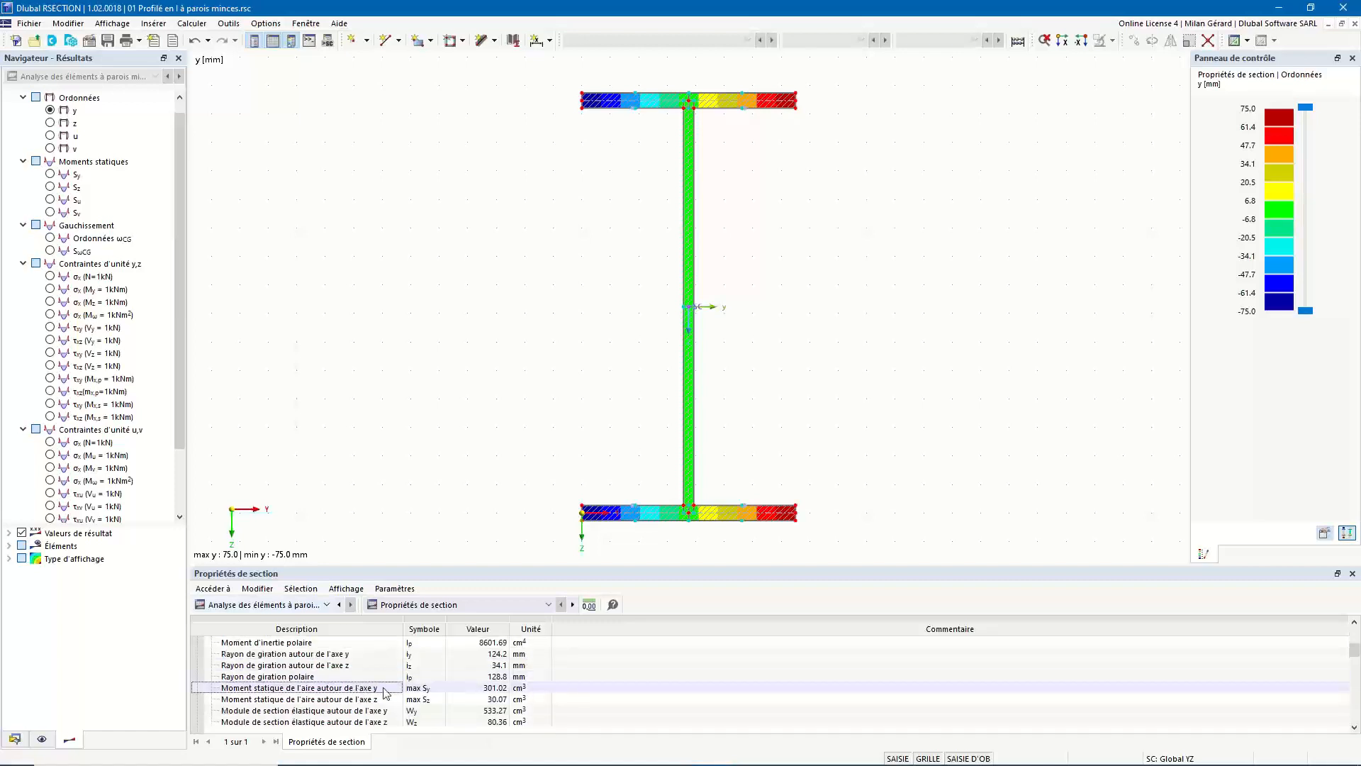
click(495, 689)
click(497, 700)
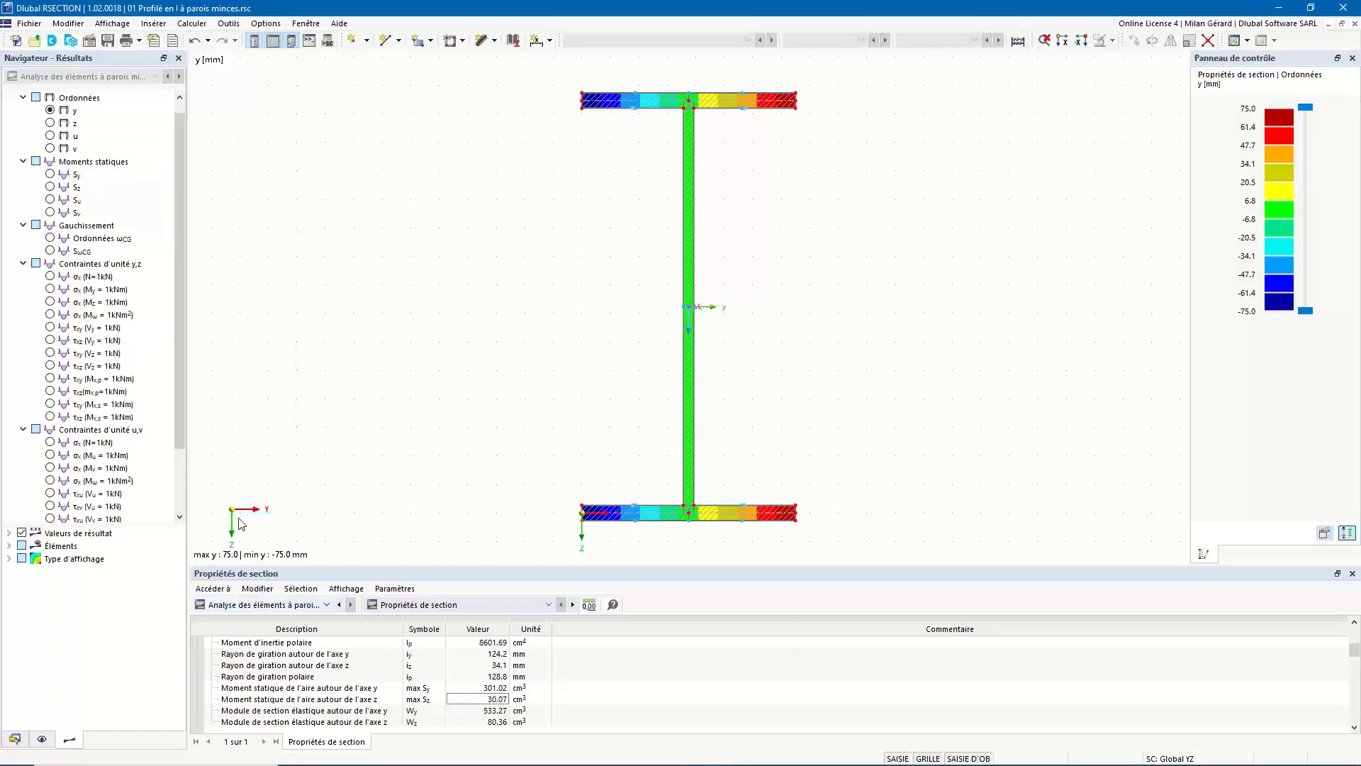
Review the elastic section moduli about the y and z axes in the section properties table
scroll(339, 675, down, 2)
scroll(340, 675, down, 4)
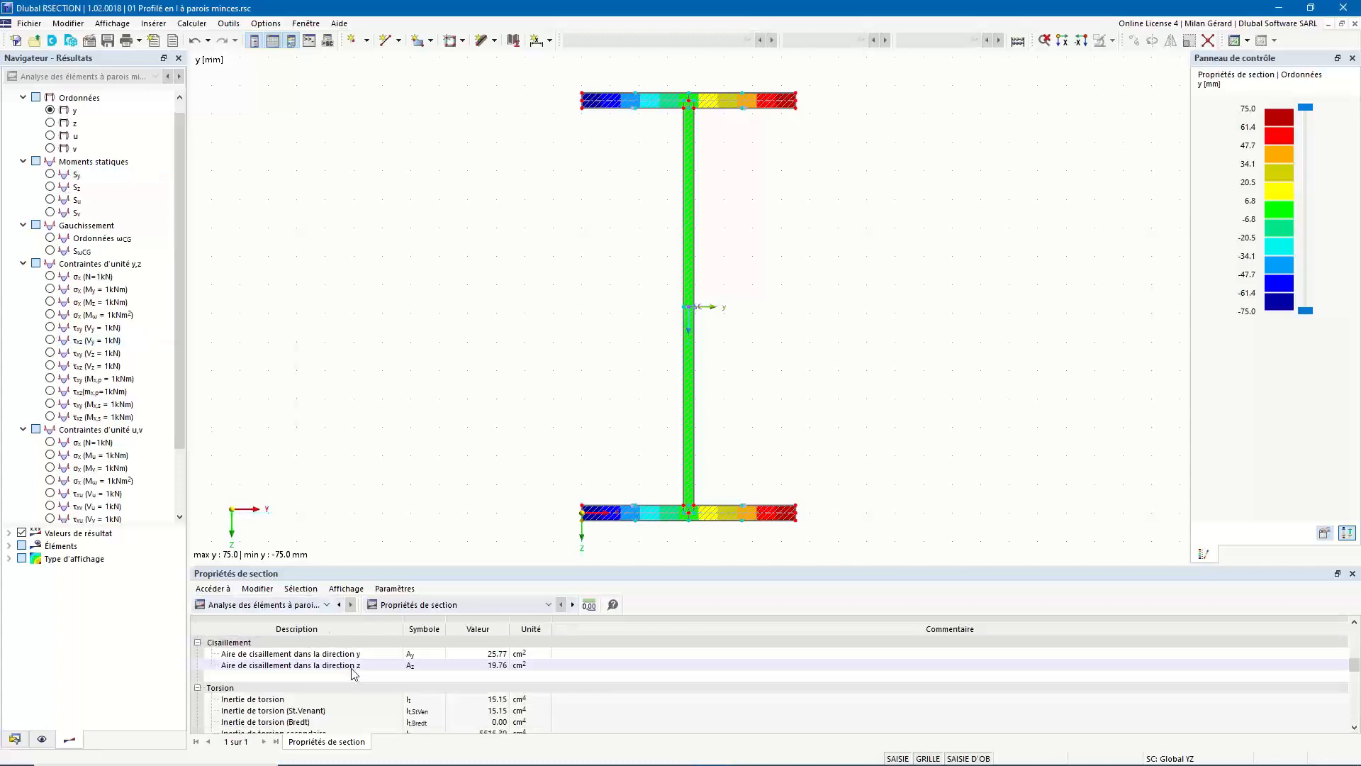
scroll(354, 674, down, 2)
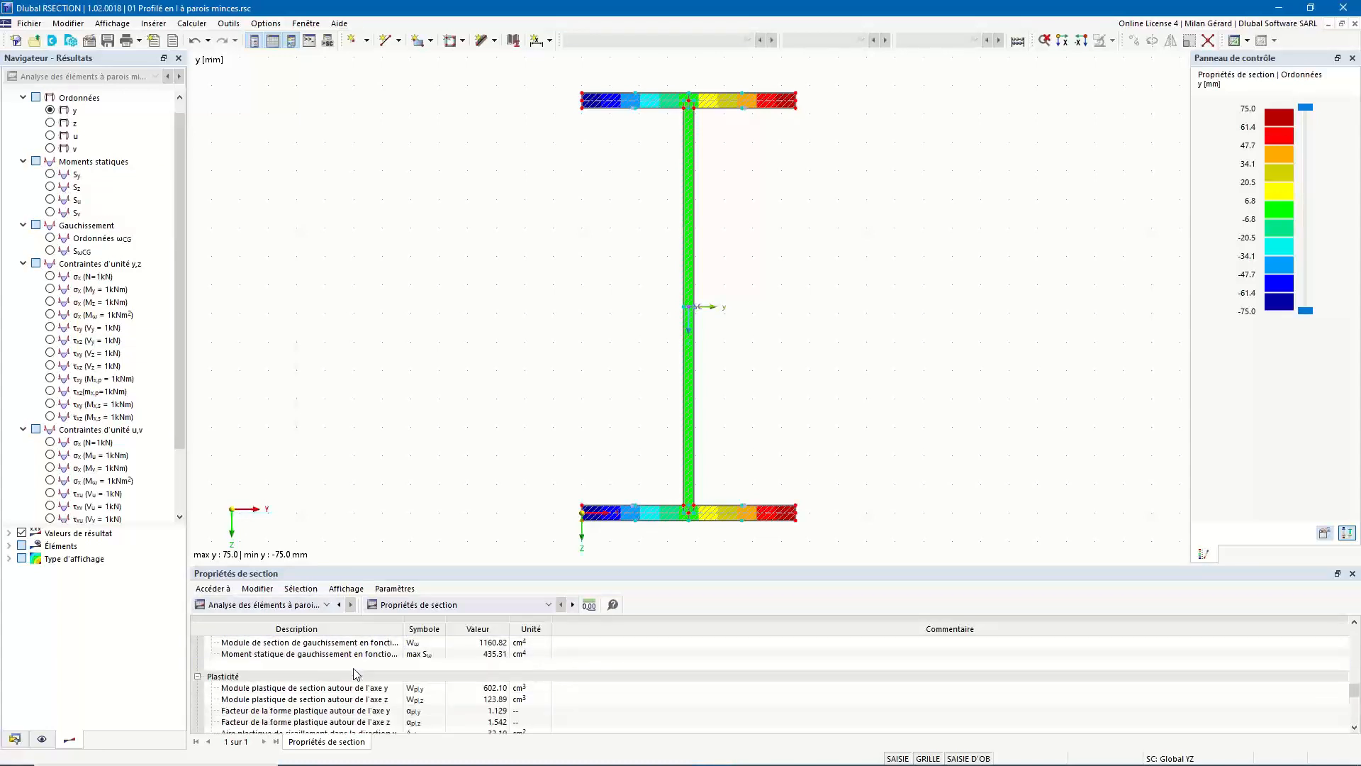
scroll(354, 677, up, 7)
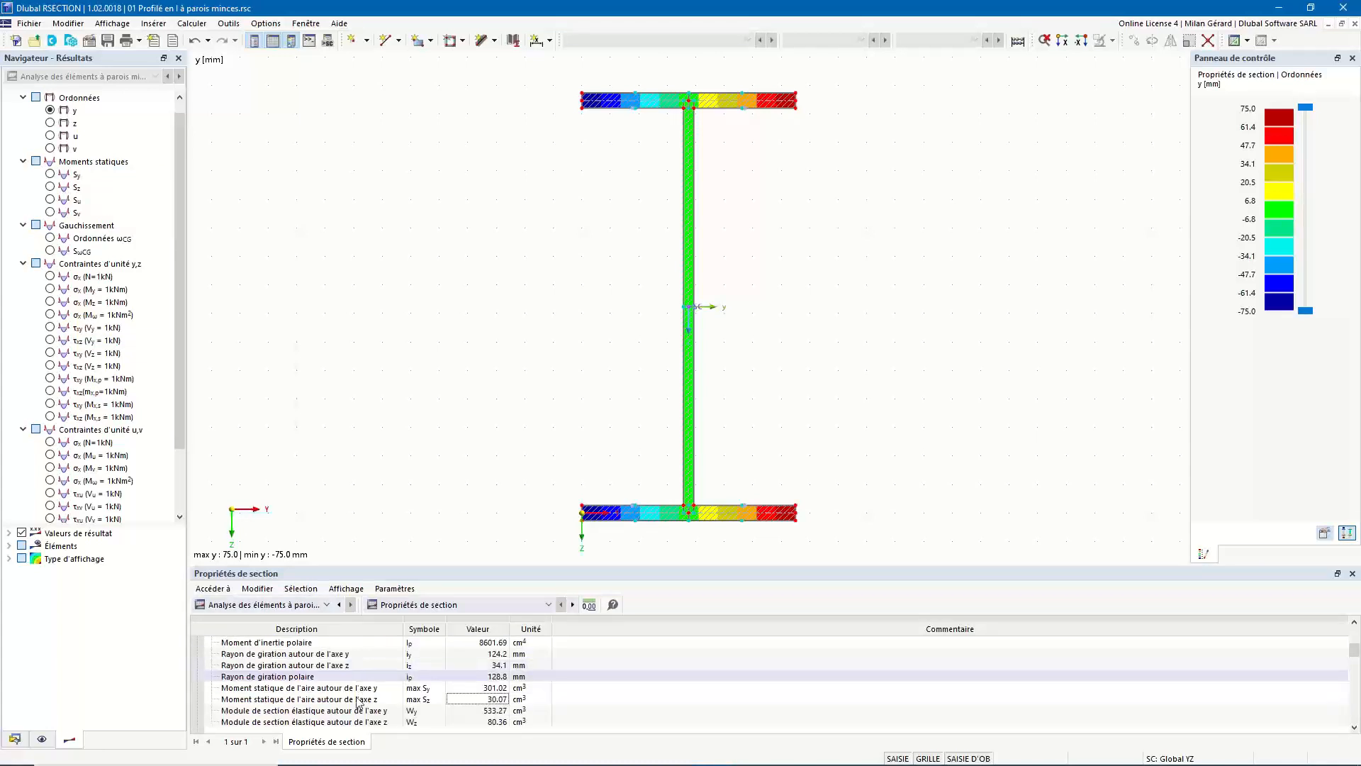
click(360, 710)
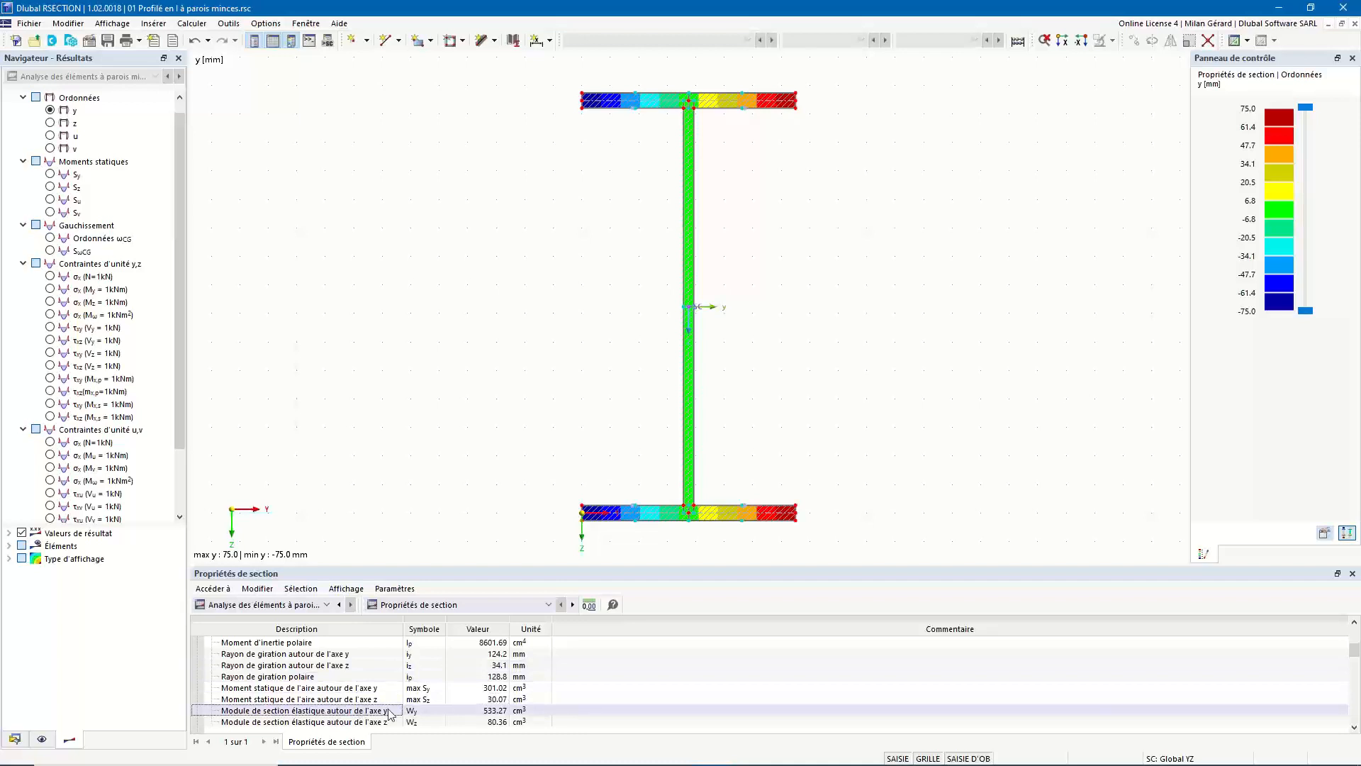
click(471, 712)
click(479, 721)
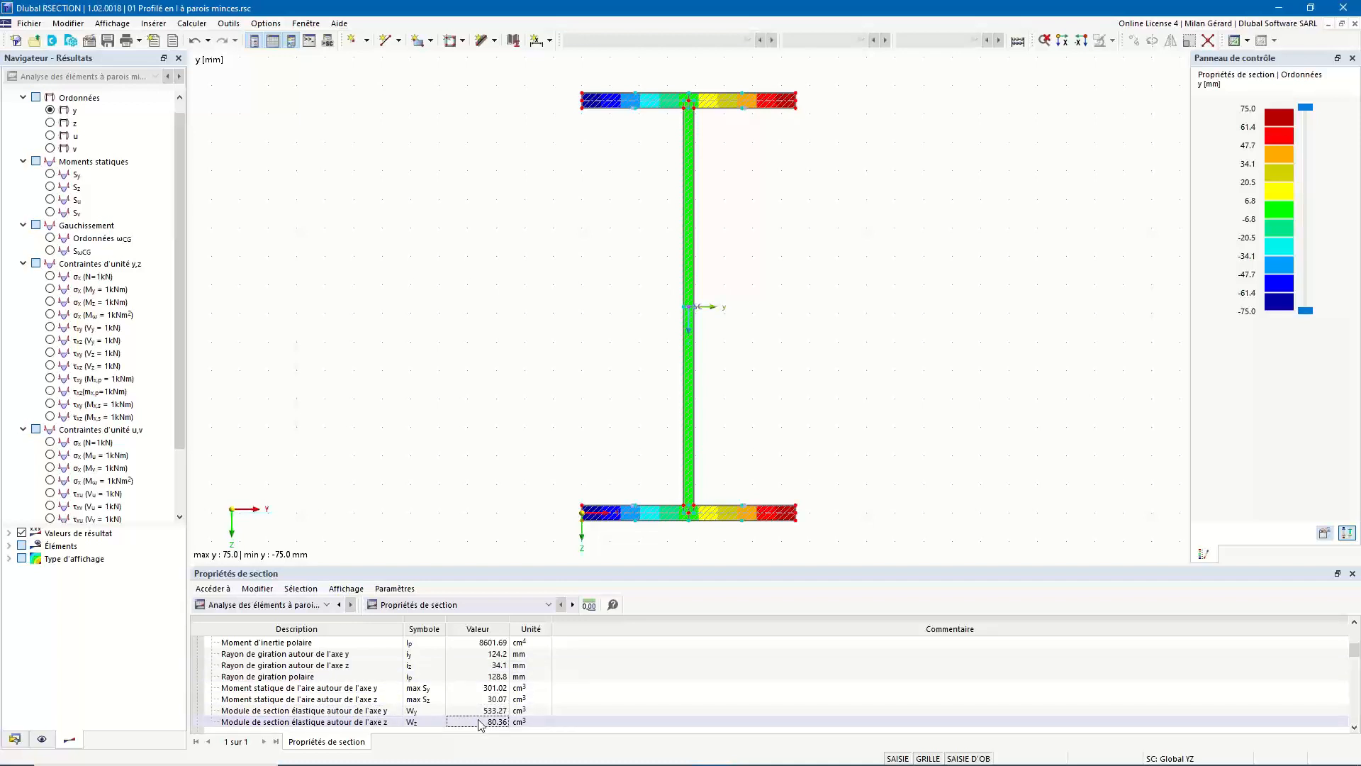
Review the shear areas in the y and z directions and the torsion properties
scroll(483, 702, down, 1)
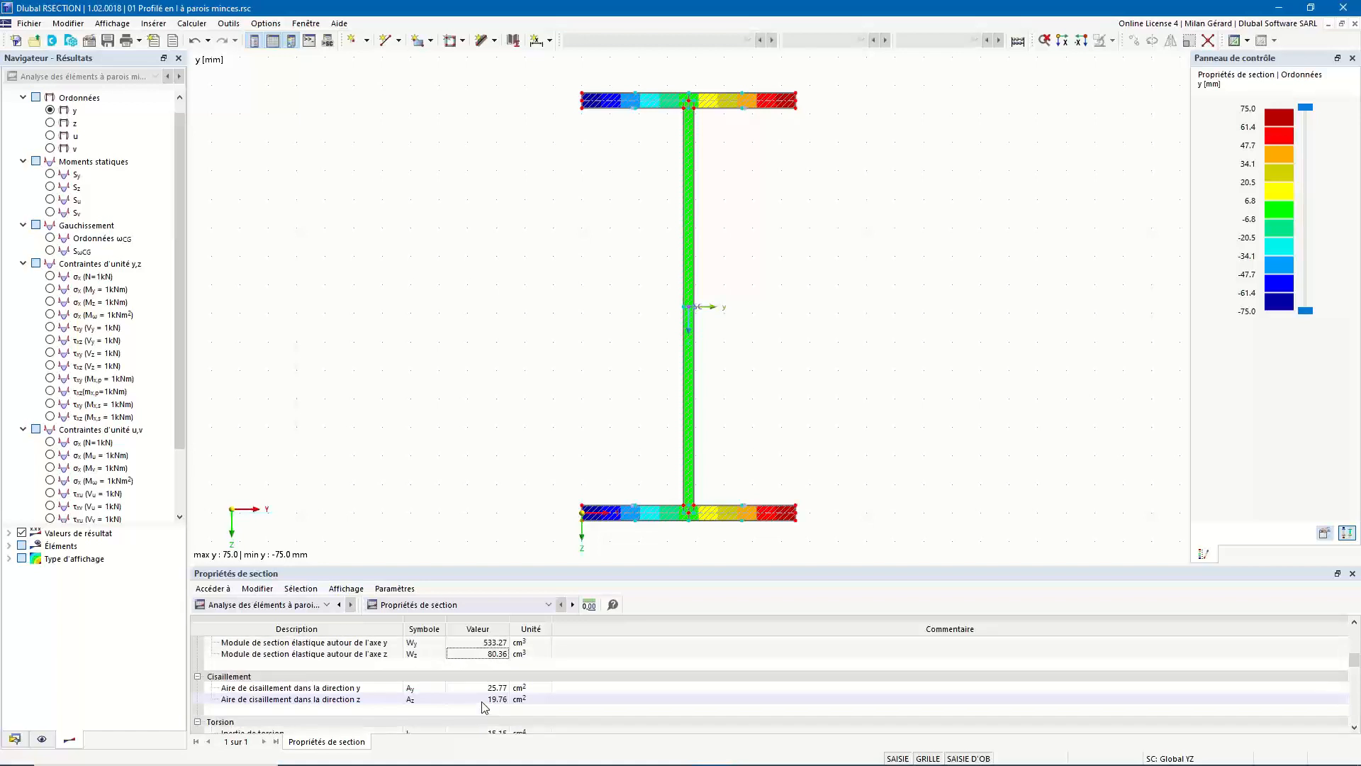
click(496, 688)
click(495, 699)
scroll(495, 700, down, 7)
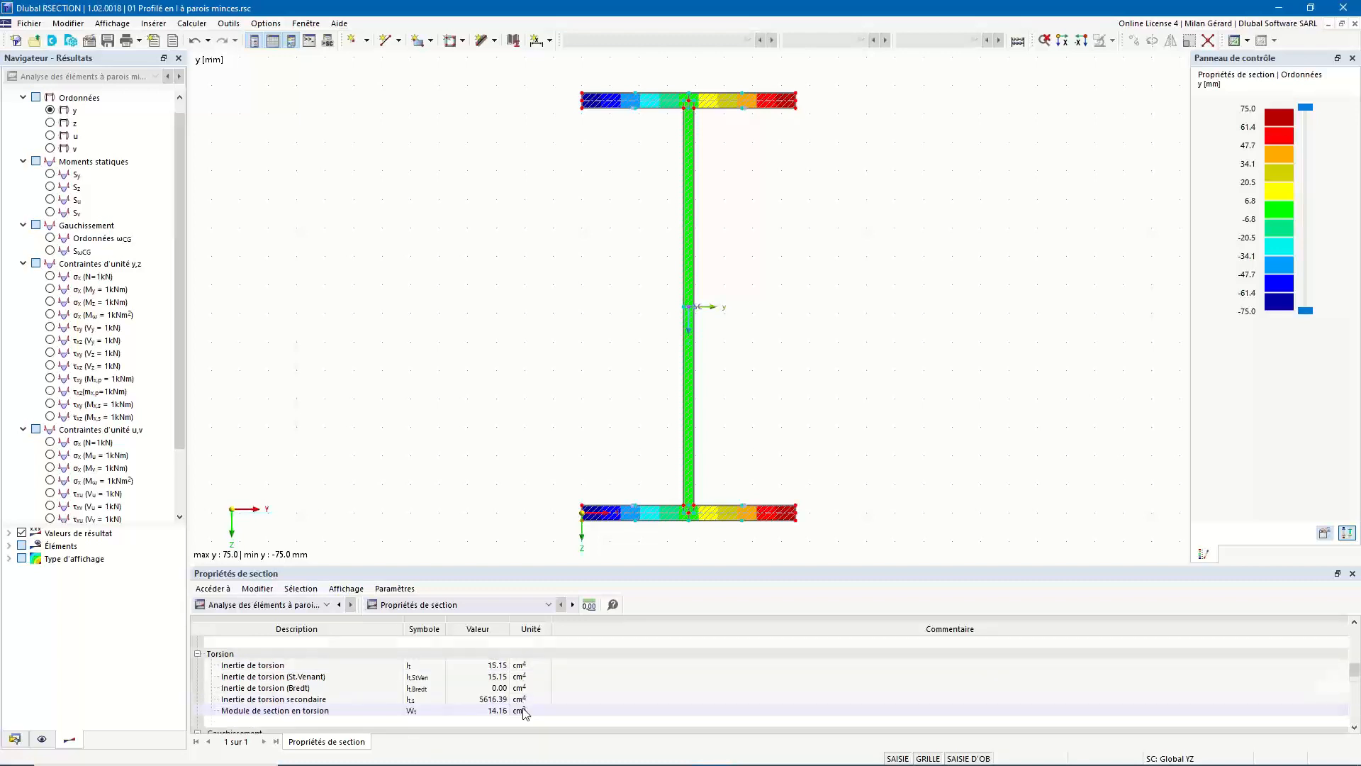
Examine the Plasticité properties and the Autres group with the weight and surface area per unit length
scroll(525, 712, down, 3)
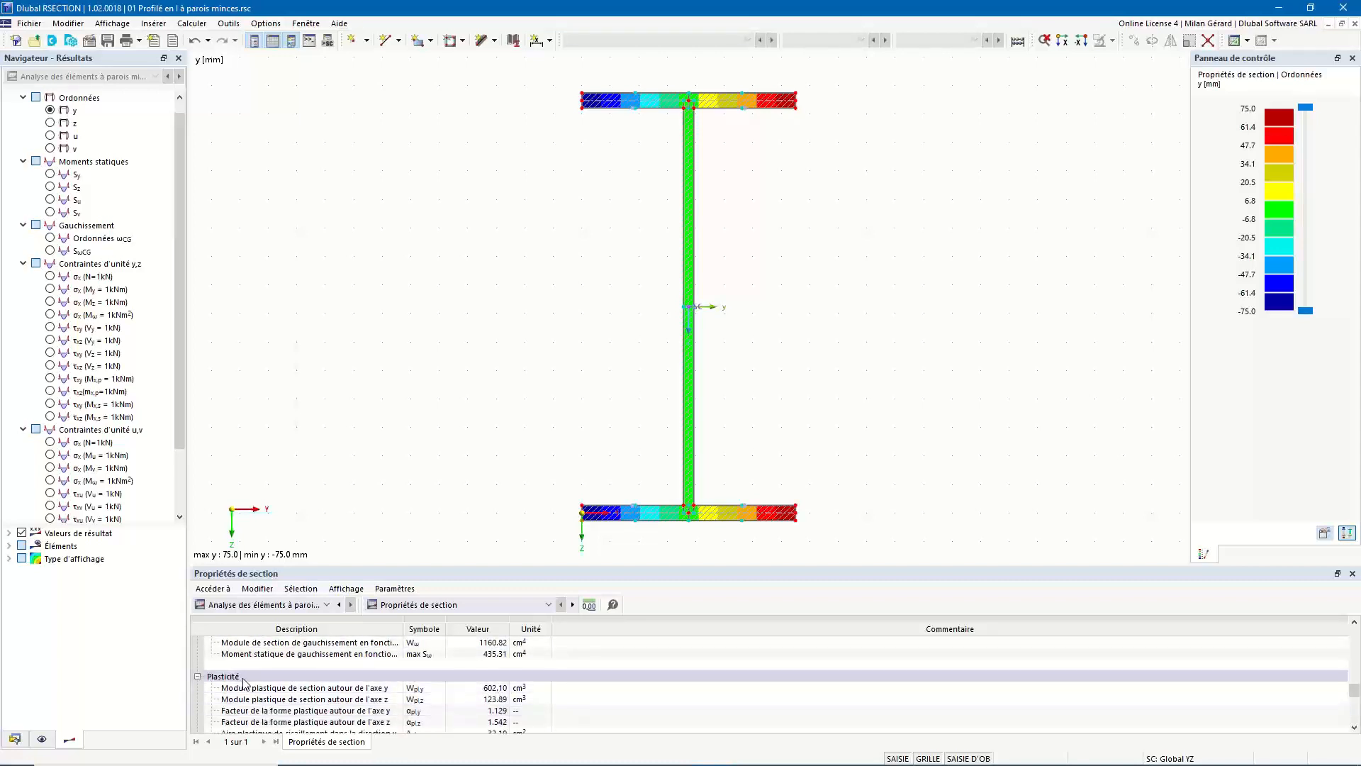
scroll(238, 680, down, 3)
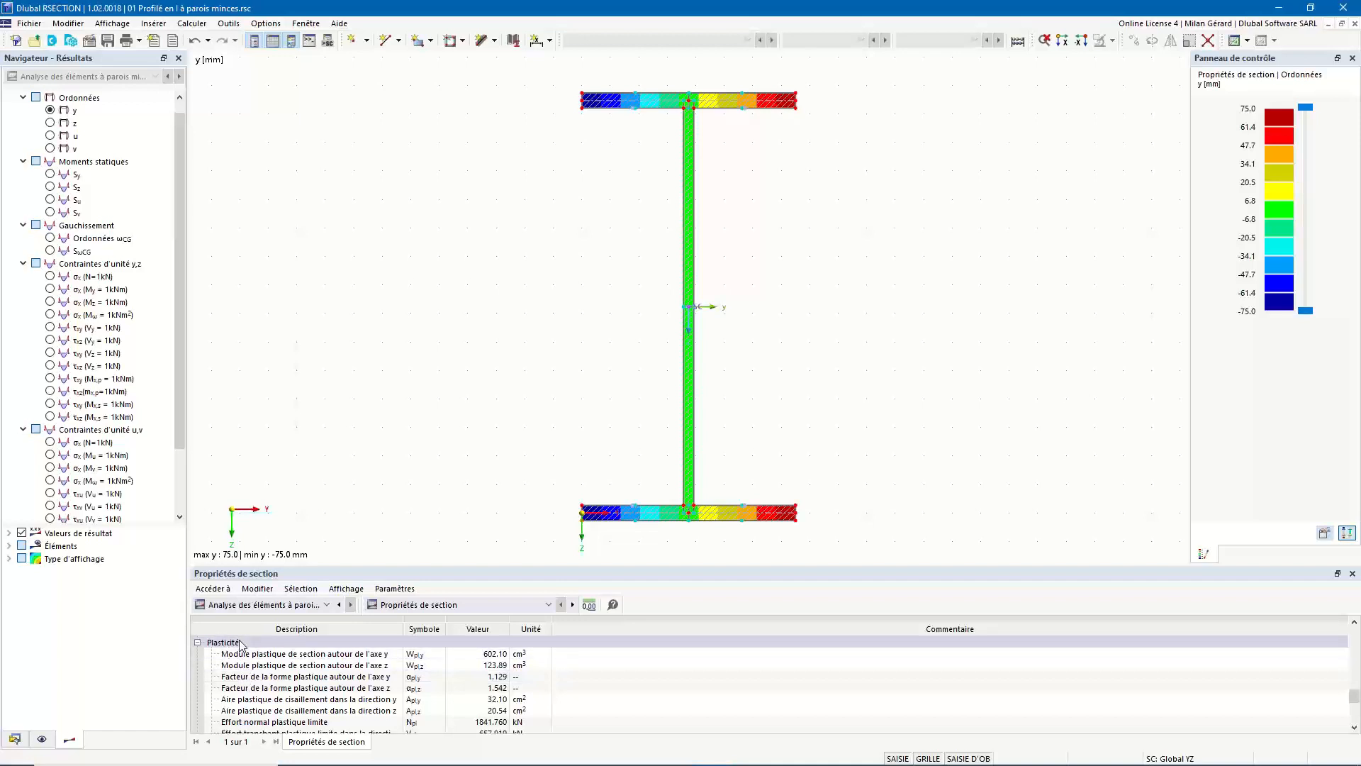
scroll(266, 657, down, 9)
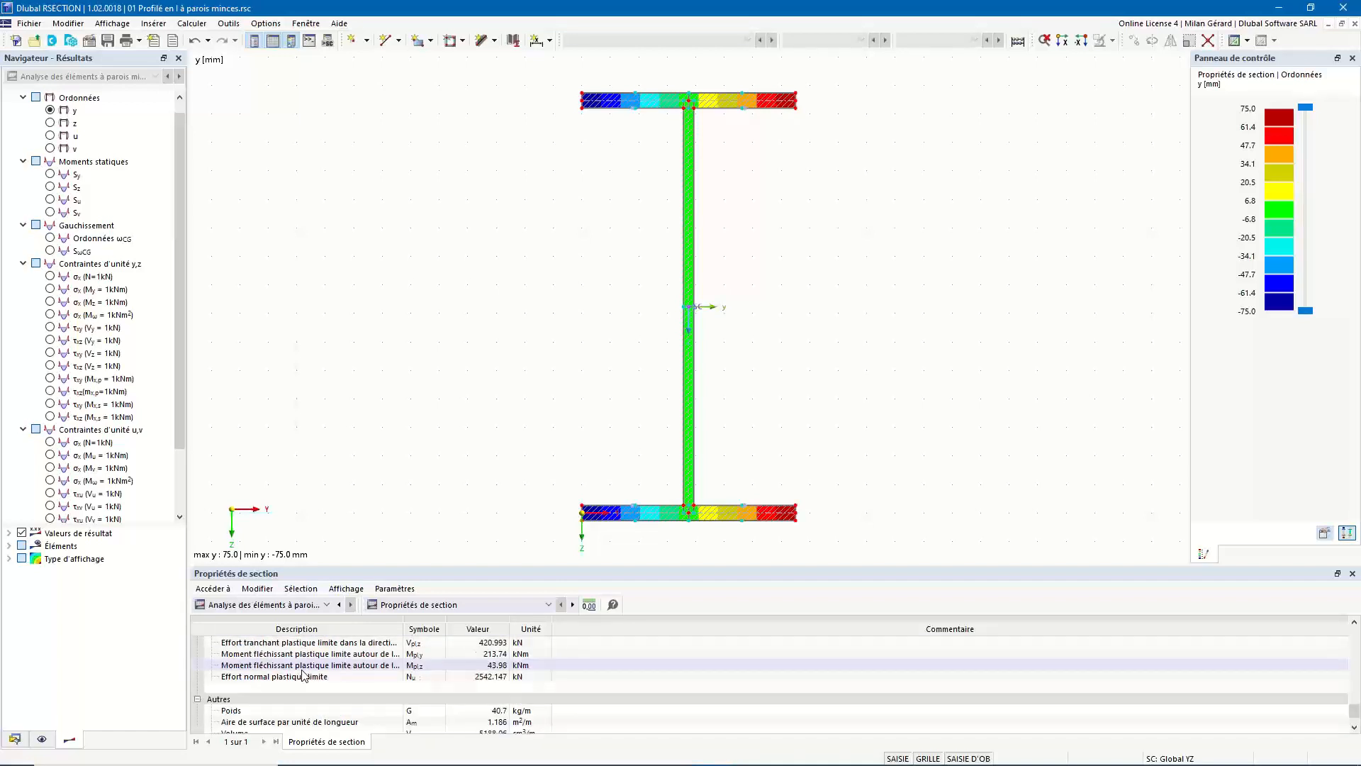
scroll(304, 674, down, 2)
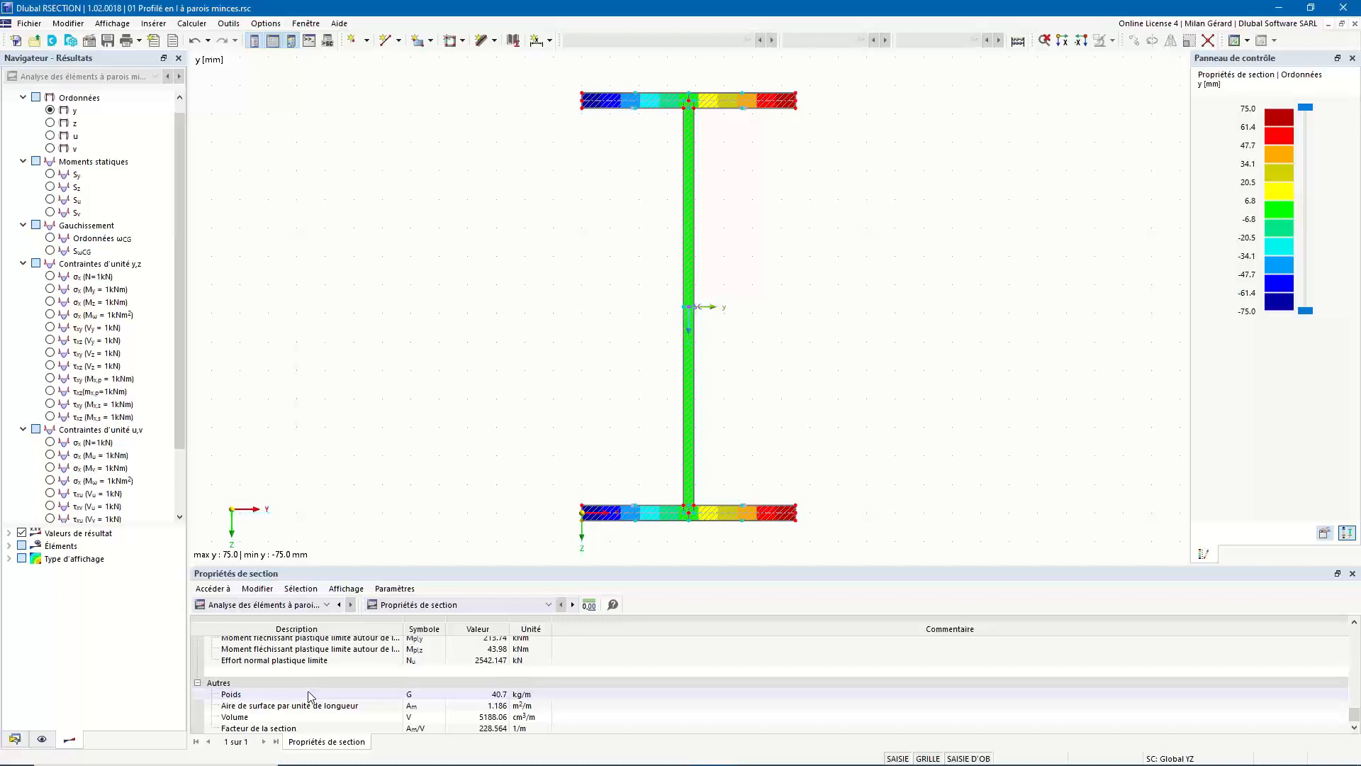
Display the static moment Sy on the section and set its Type d'affichage to Désactivé
click(50, 175)
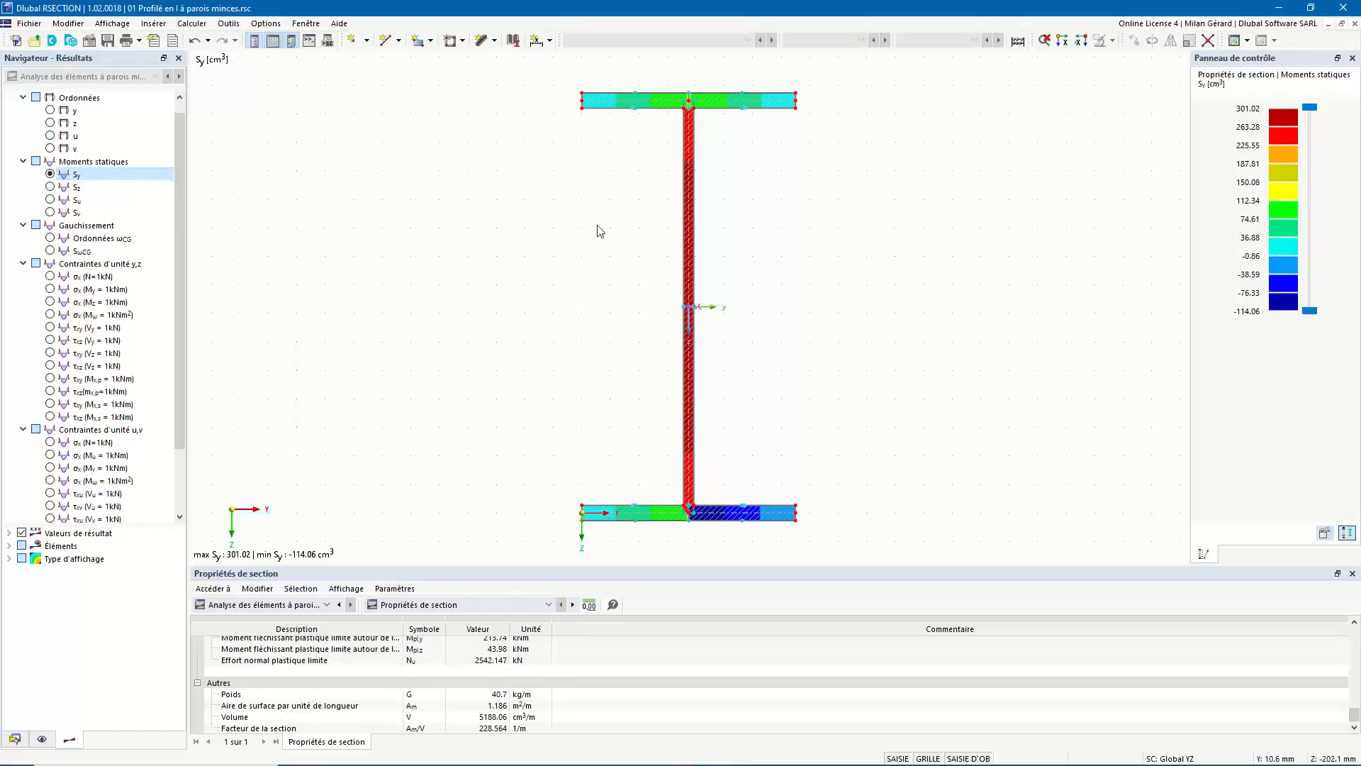
click(10, 560)
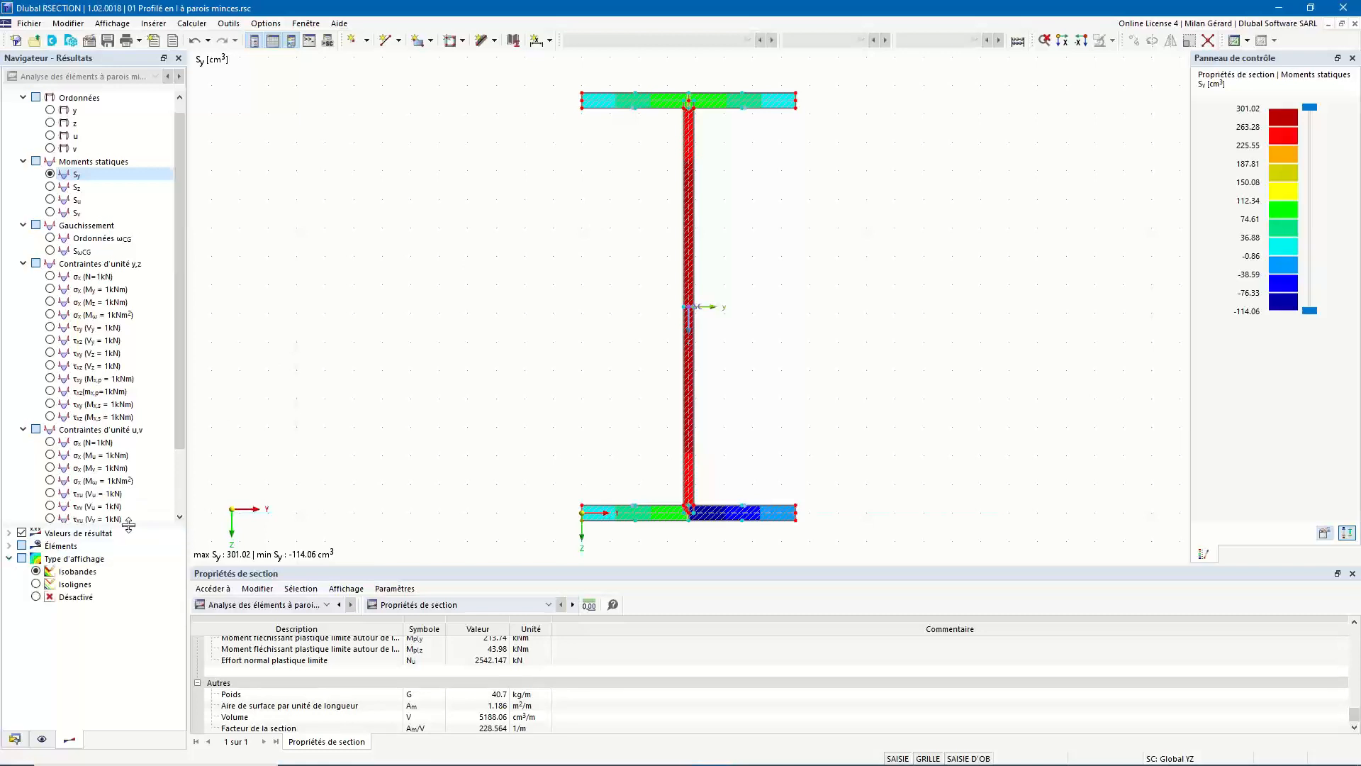
drag(130, 526, 131, 558)
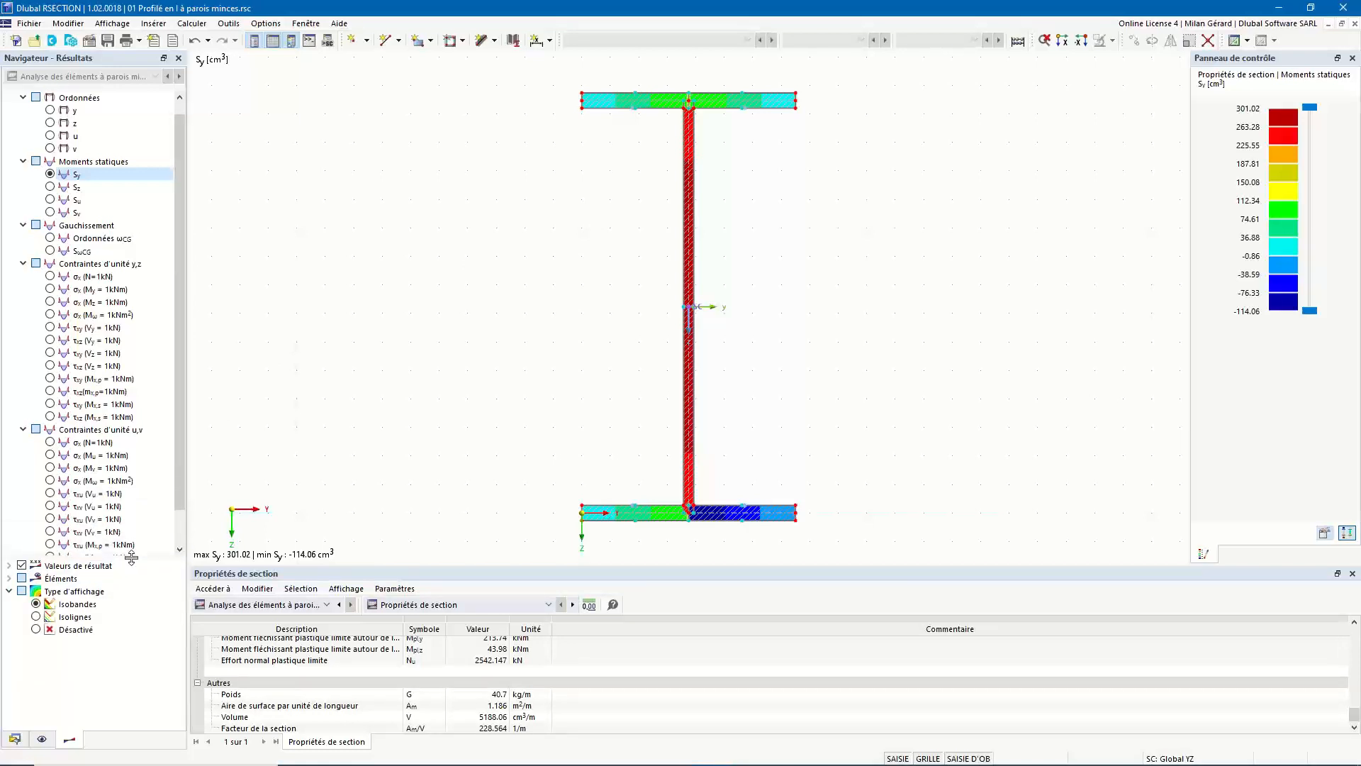
click(37, 617)
click(36, 629)
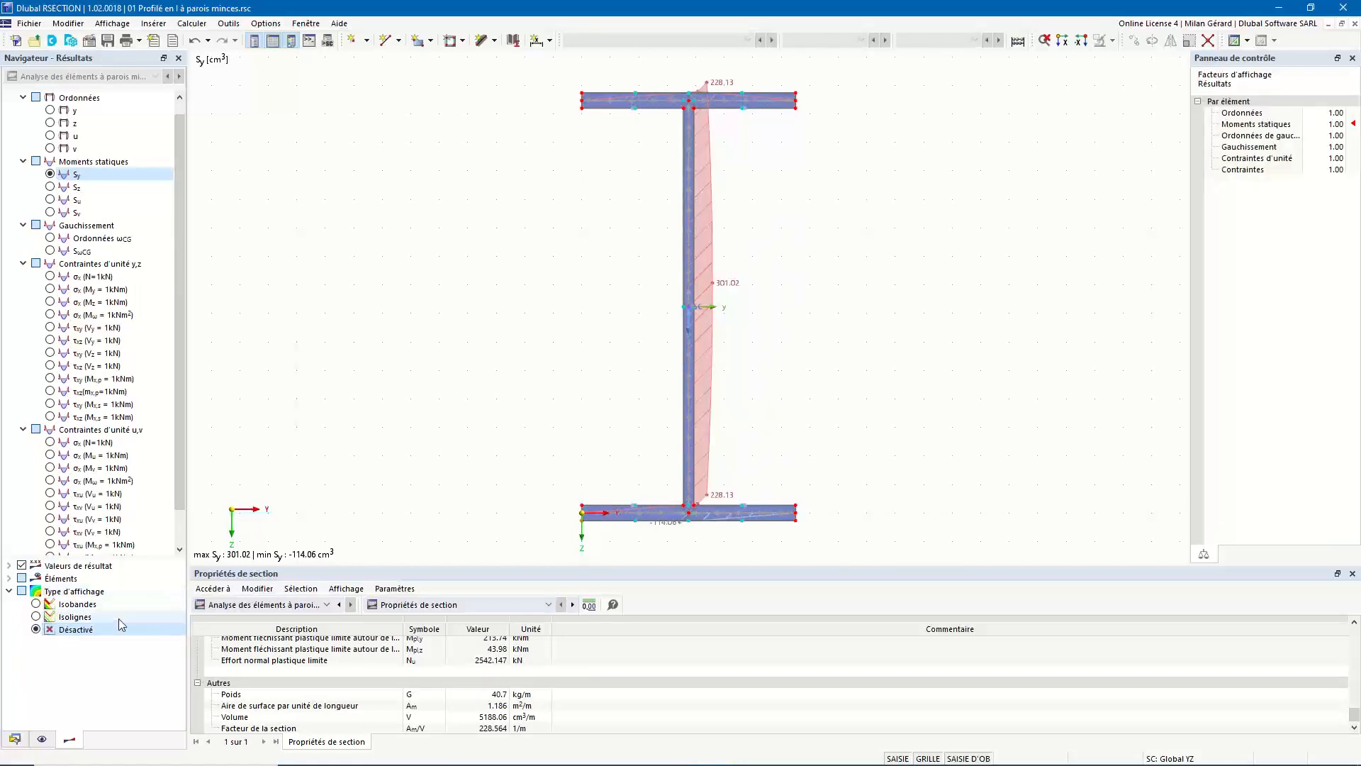
Enable Basculement des diagrammes for the elements to flip the Sy diagrams
click(8, 578)
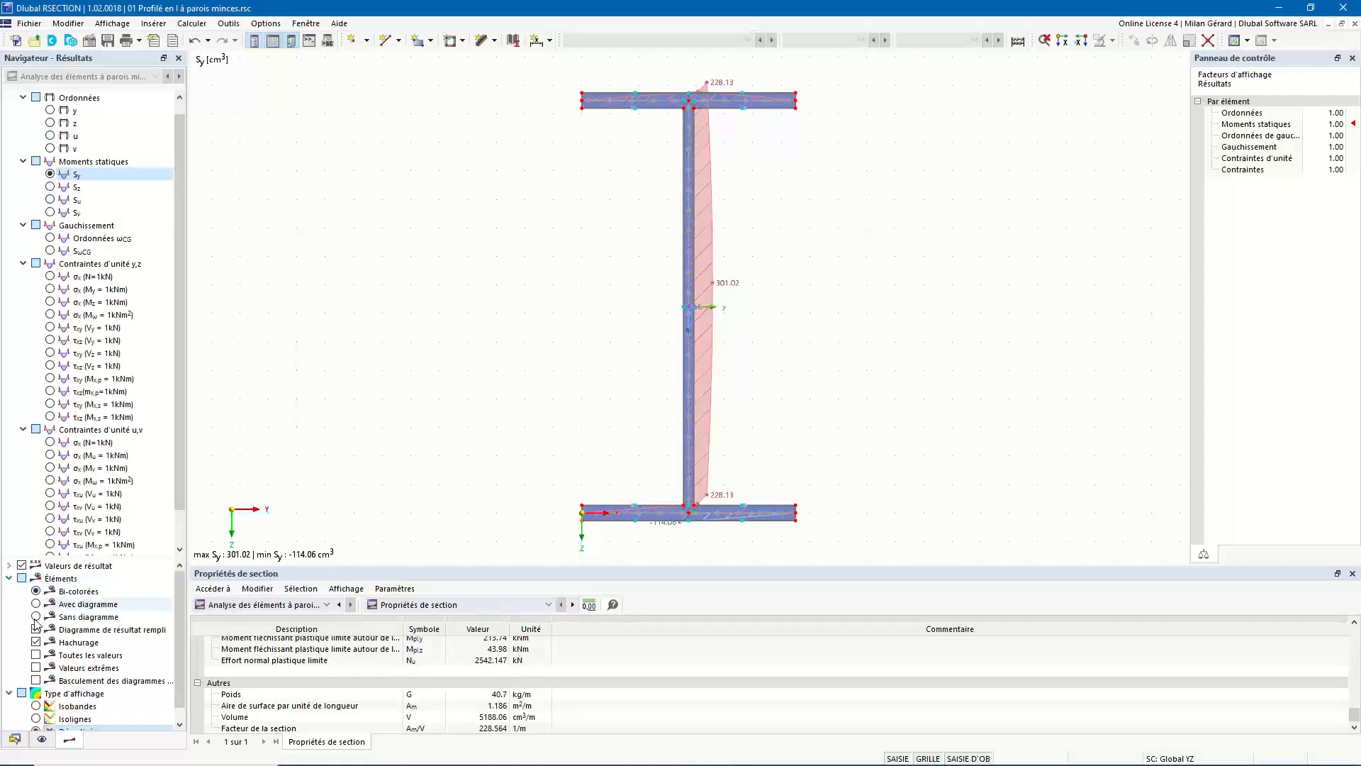
click(36, 681)
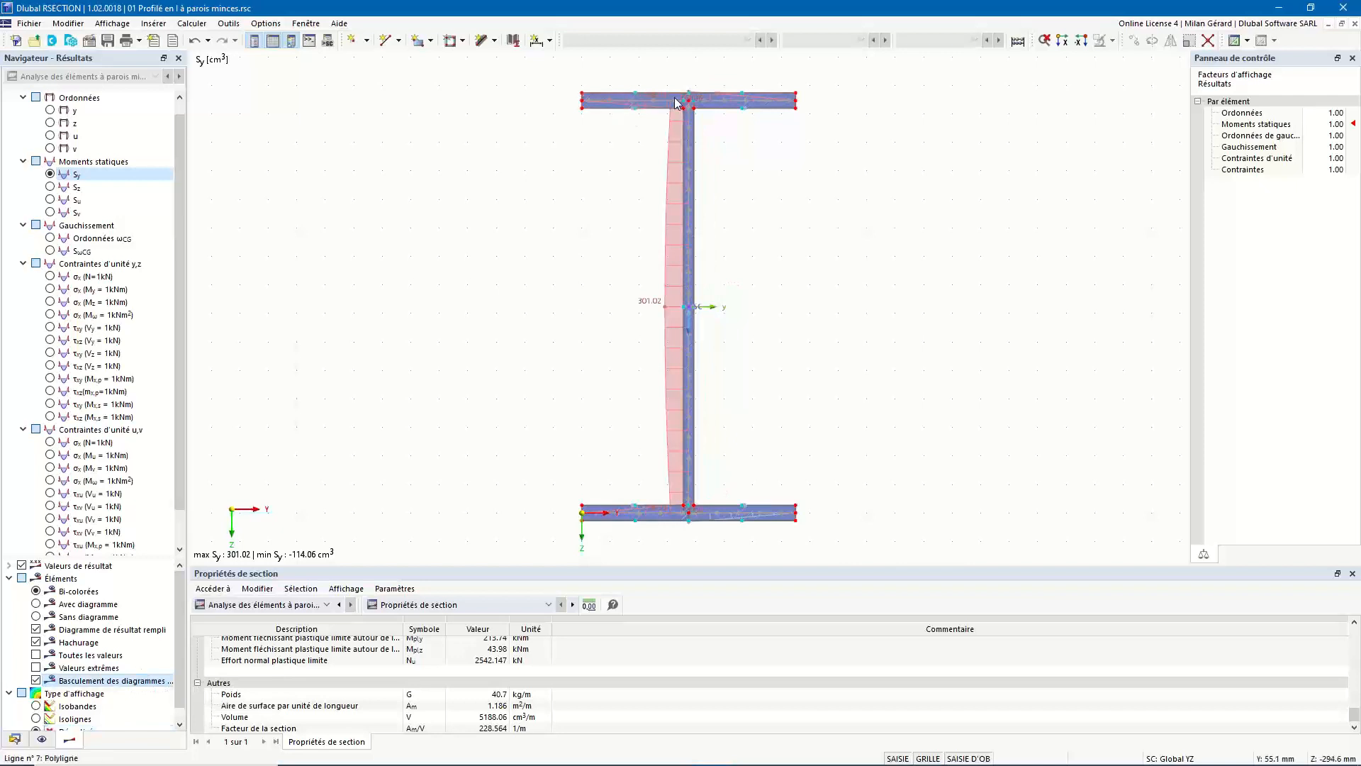
mouse_move(778, 102)
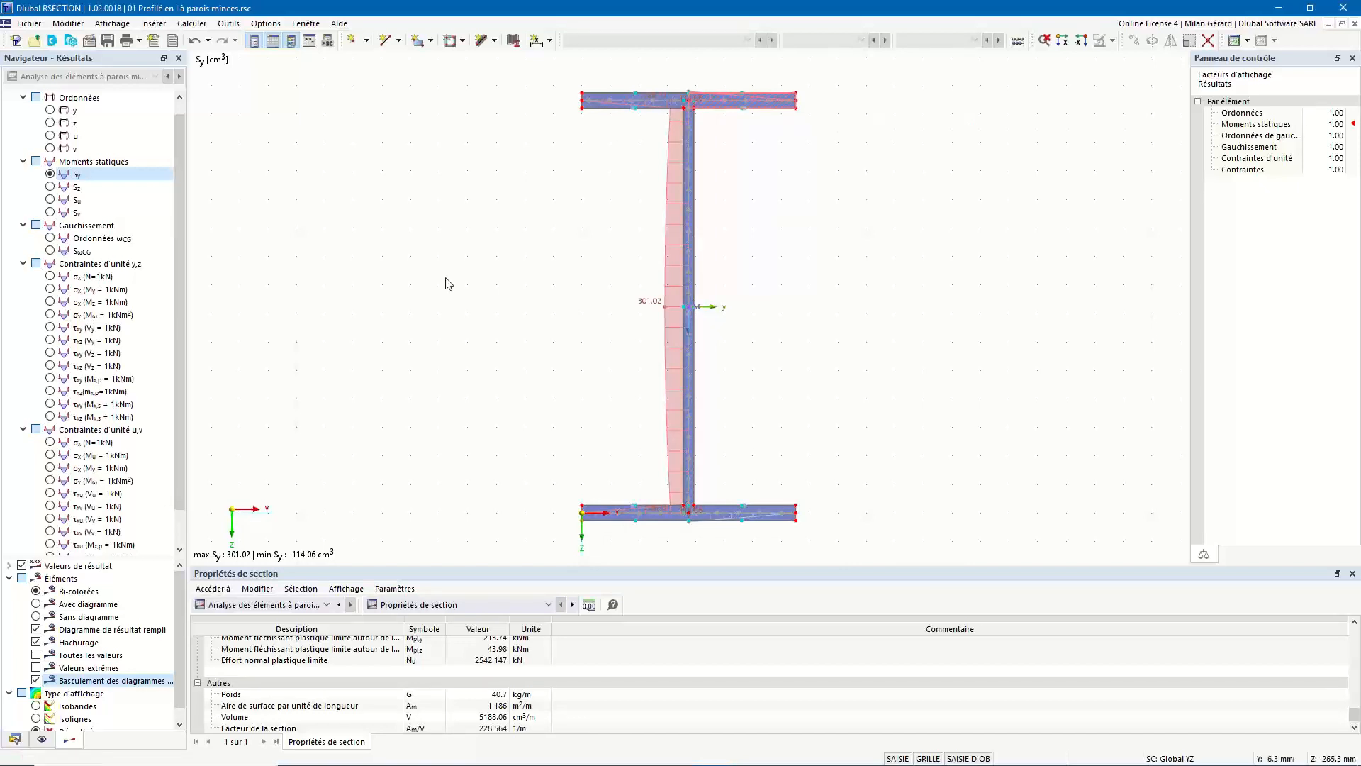
Hide the Éléments and Parties of the model and inspect the Sy diagram at the top flange and web junction
click(51, 741)
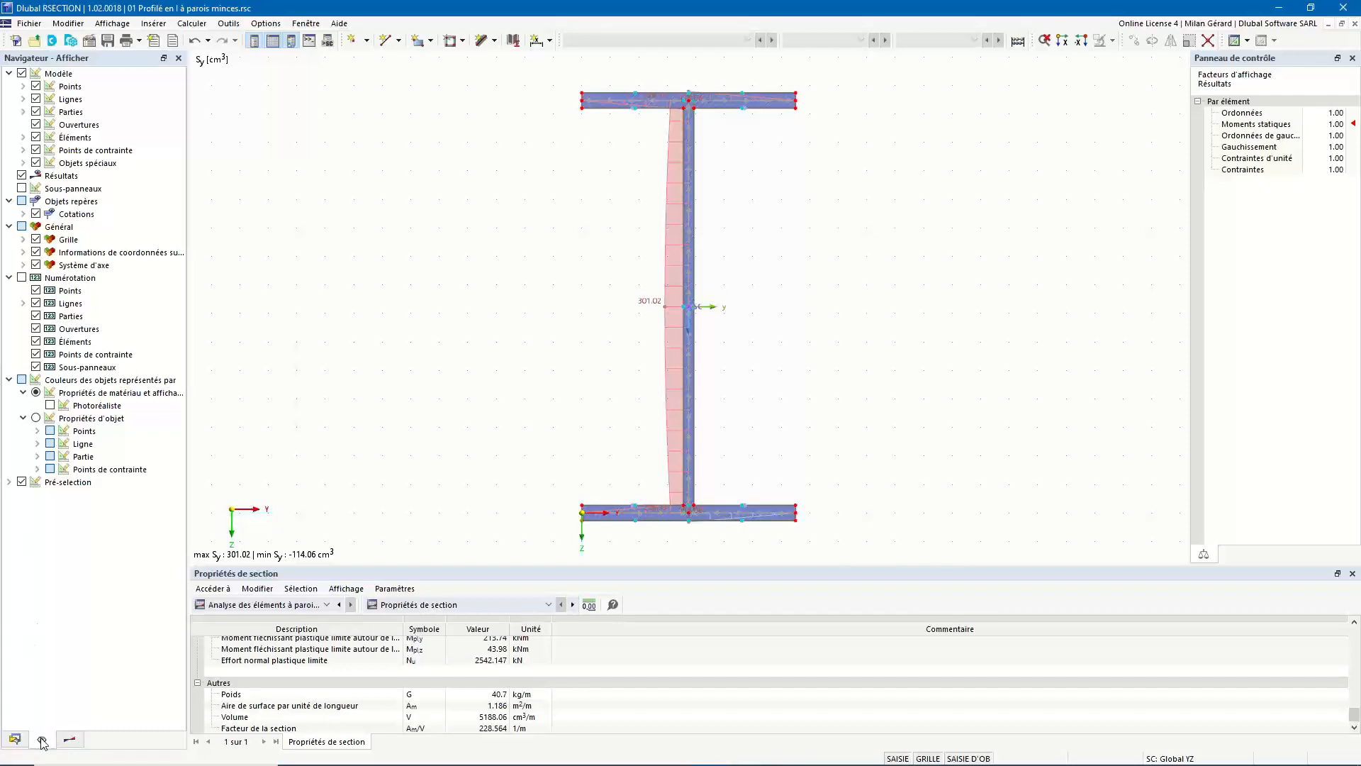
click(36, 137)
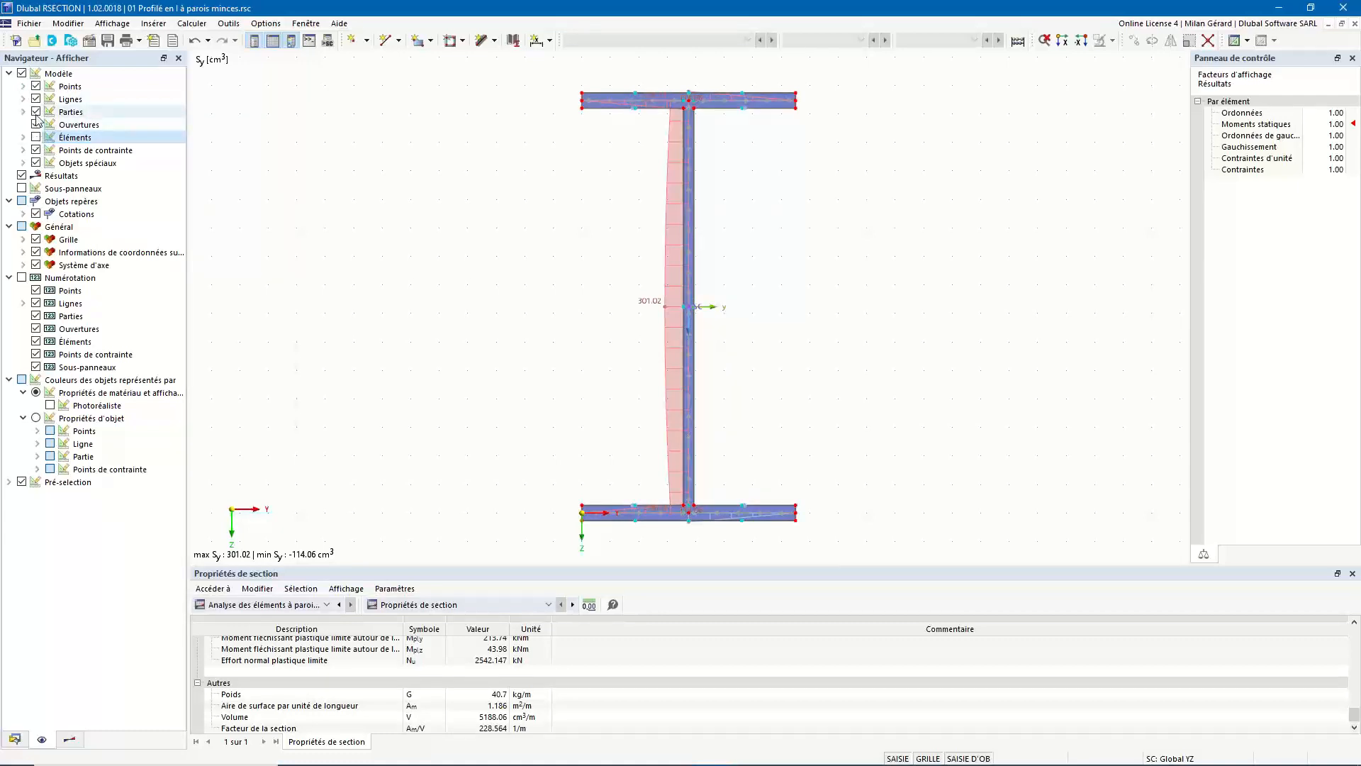
click(36, 112)
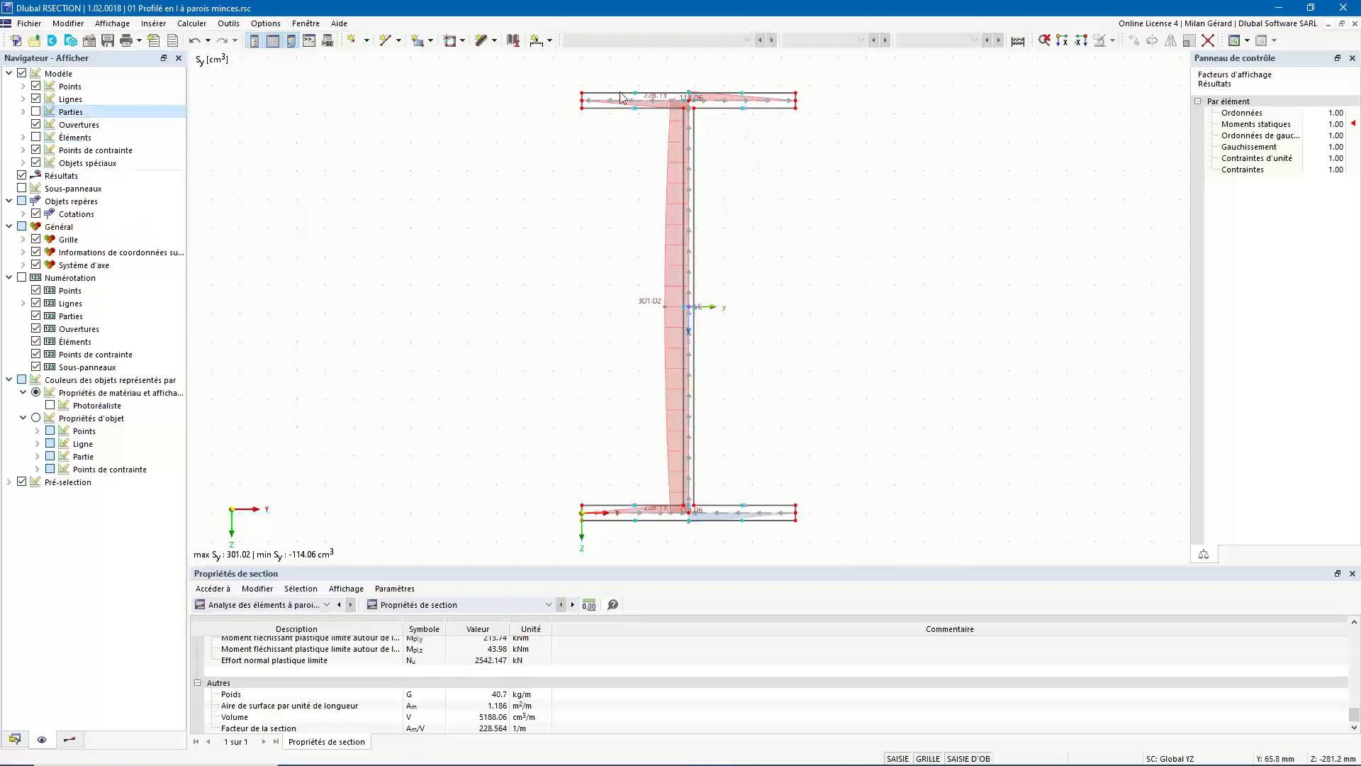
scroll(698, 110, up, 4)
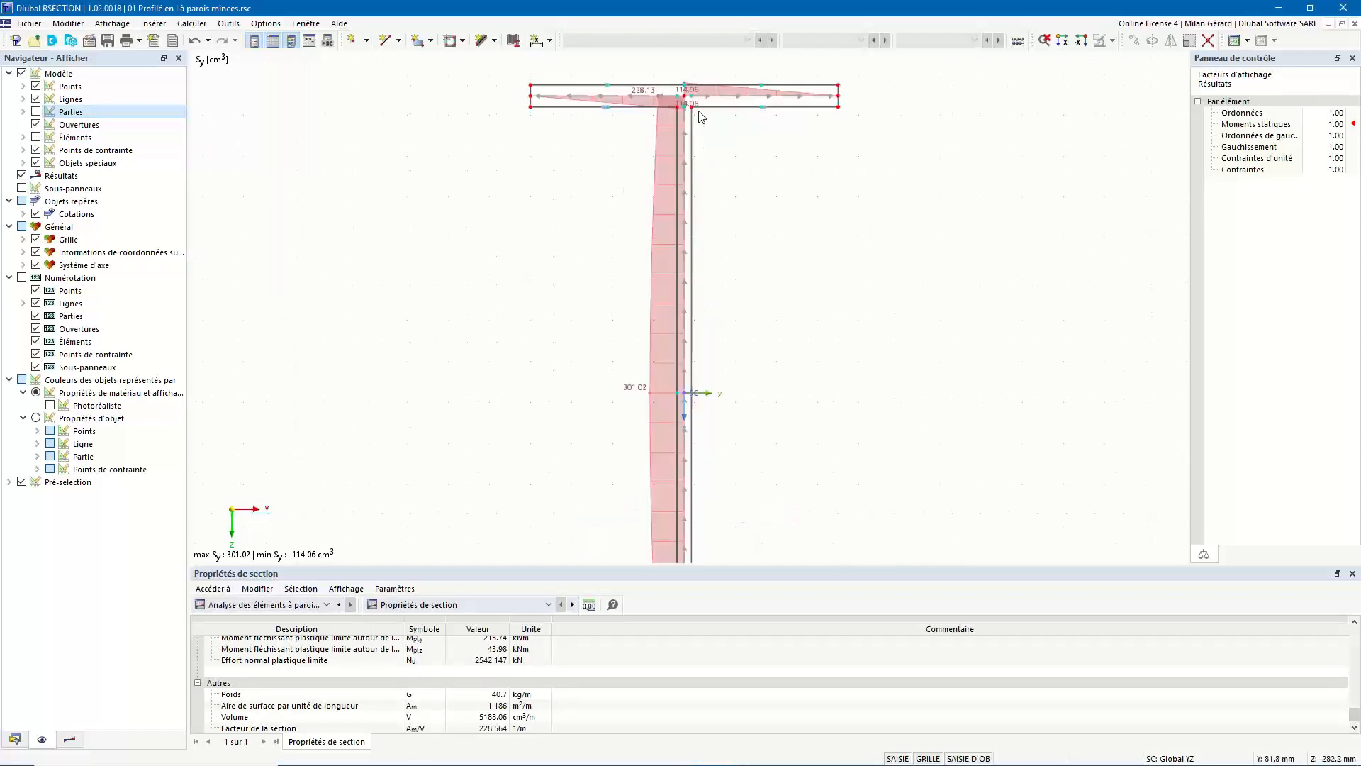
scroll(699, 114, down, 4)
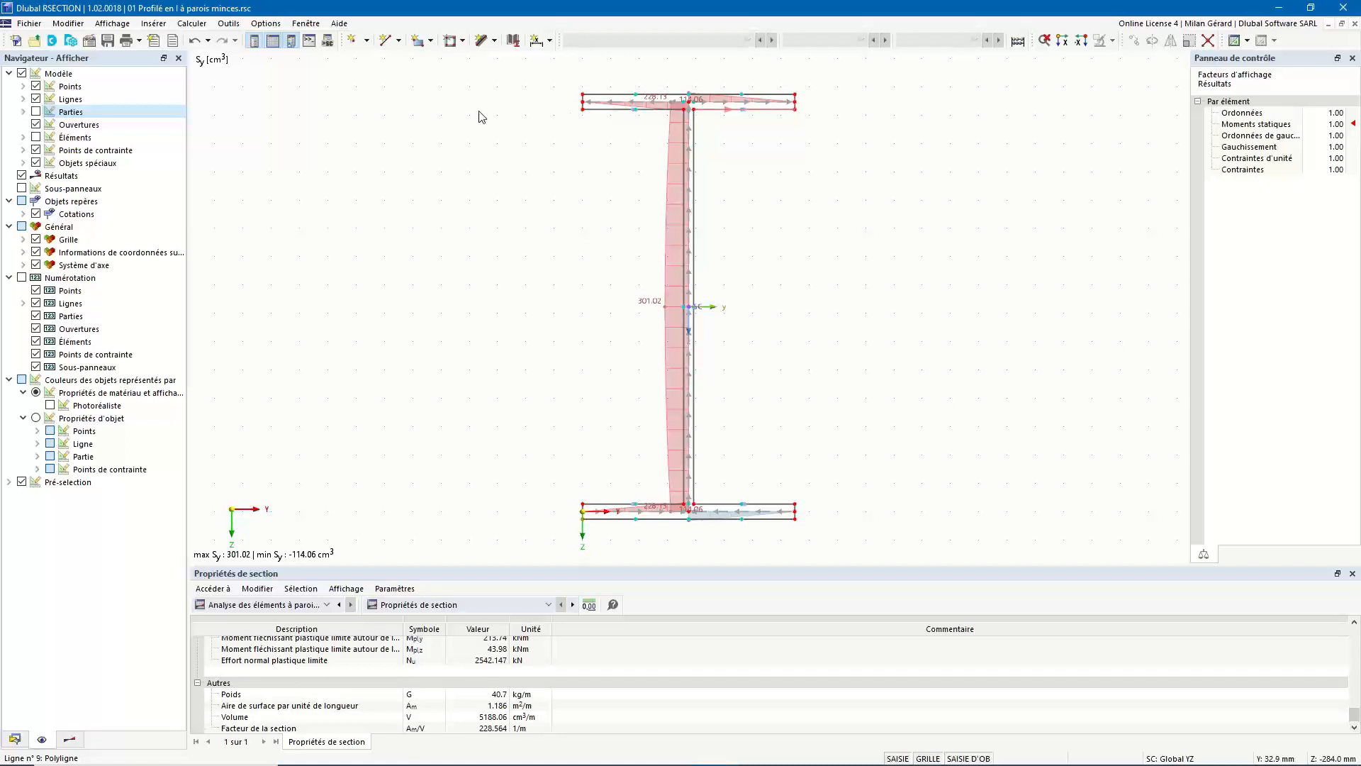
Turn the display of the model's Parties and Éléments back on
click(37, 112)
click(36, 138)
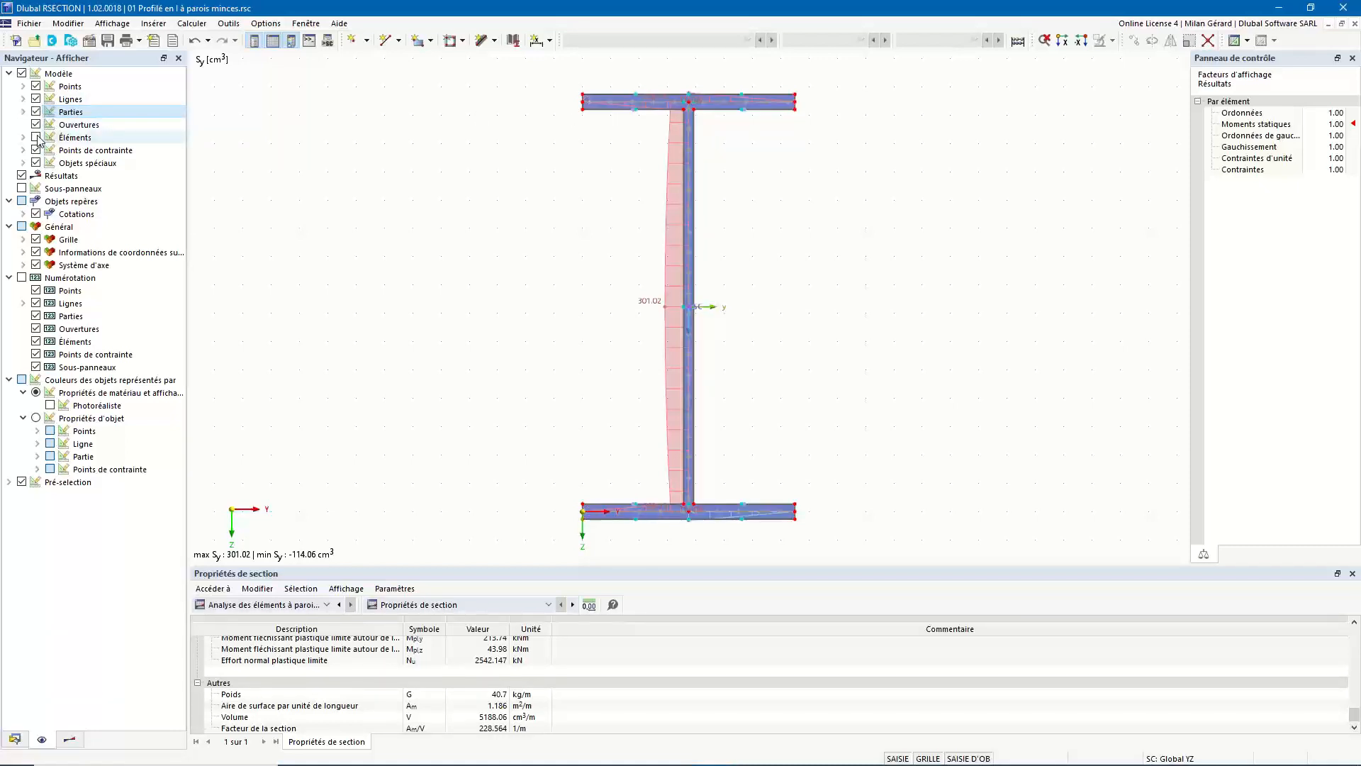
click(36, 138)
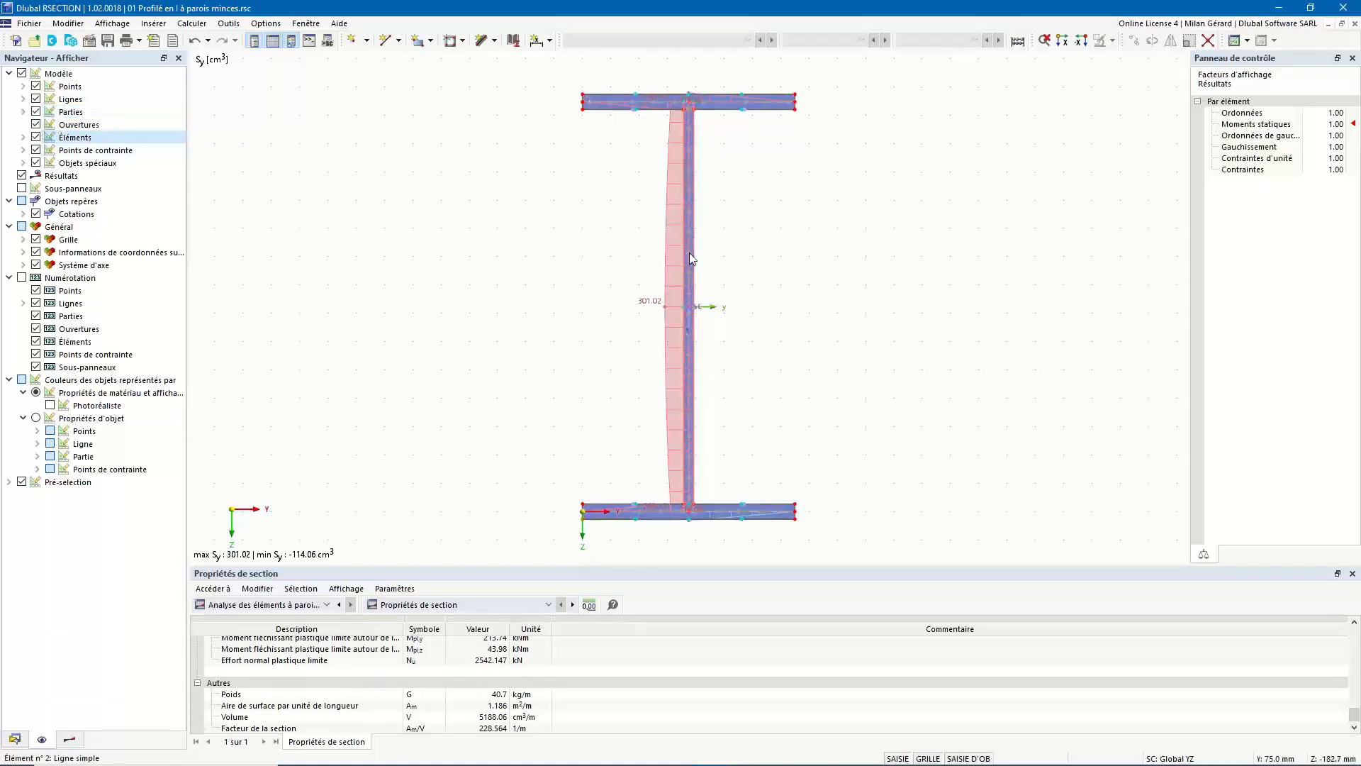
Inspect the web element's information and its junction with the top flange, and return to the whole section
mouse_move(690, 253)
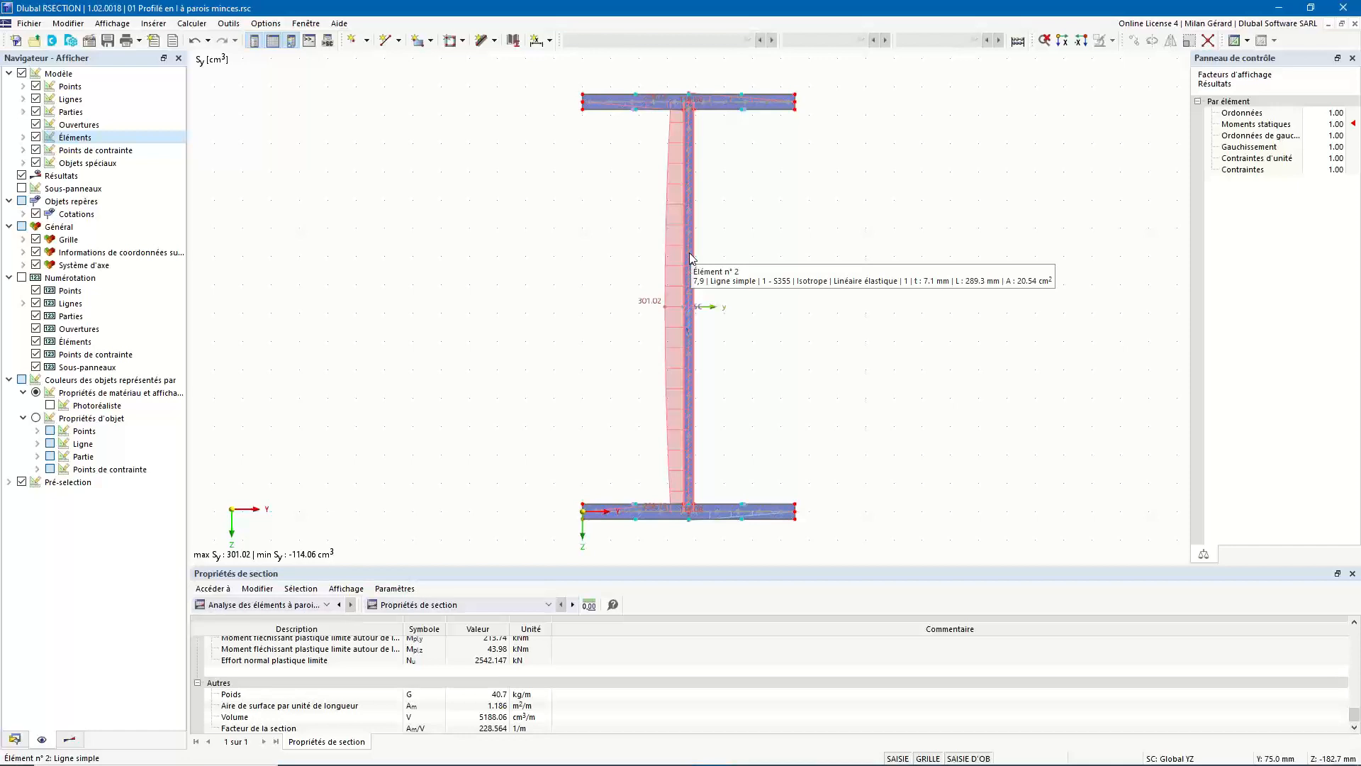
scroll(695, 115, up, 5)
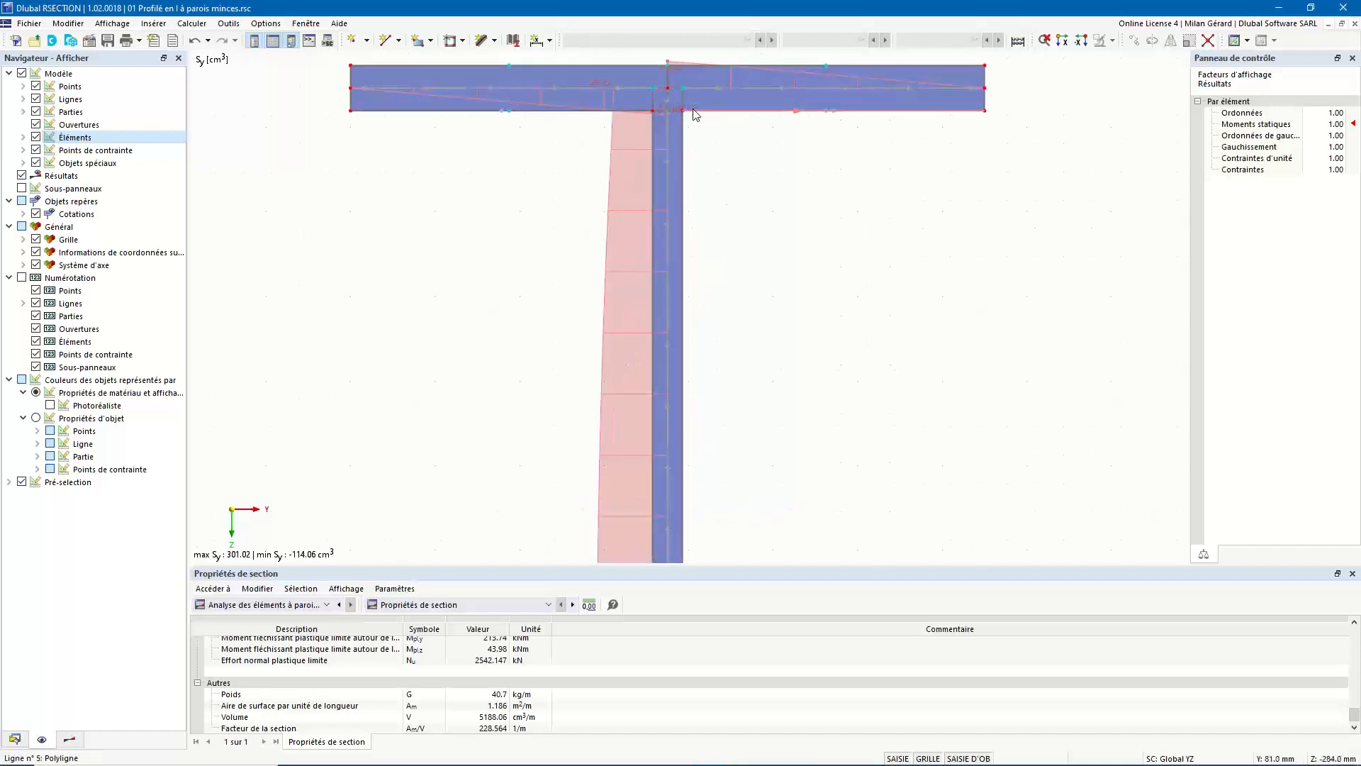
scroll(695, 115, up, 2)
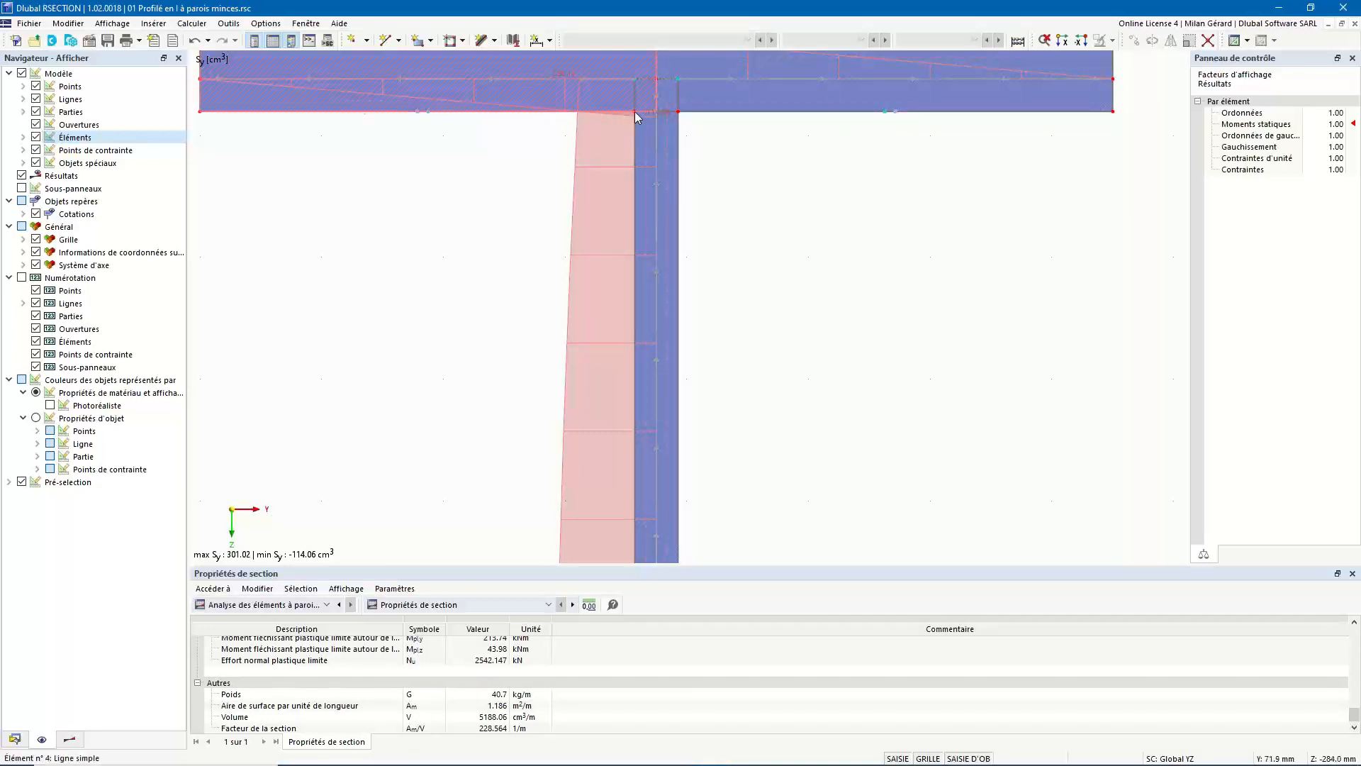
key(F8)
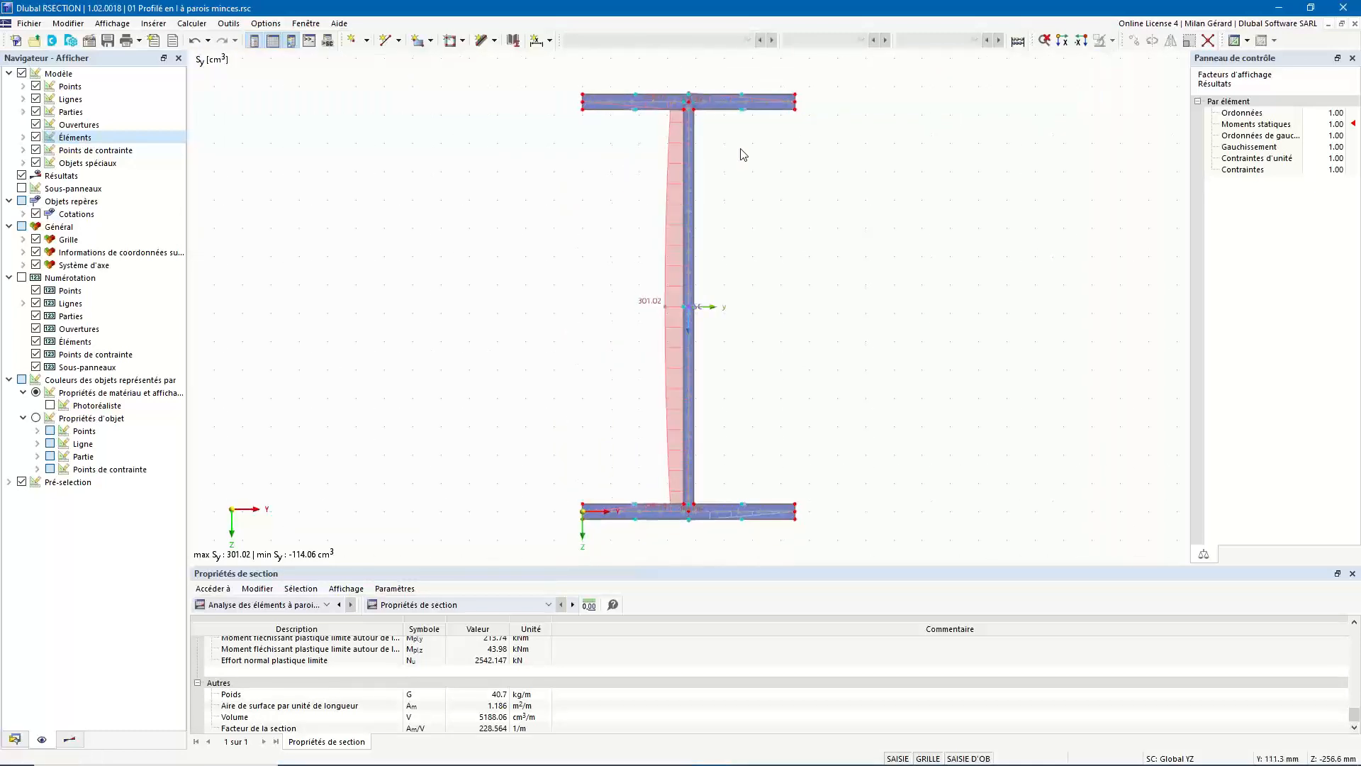
Hide the results and activate Section efficace / Acier / Aluminium in the model's base data with the standard EN 1993-1-1 et EN 1993-1-5
click(22, 175)
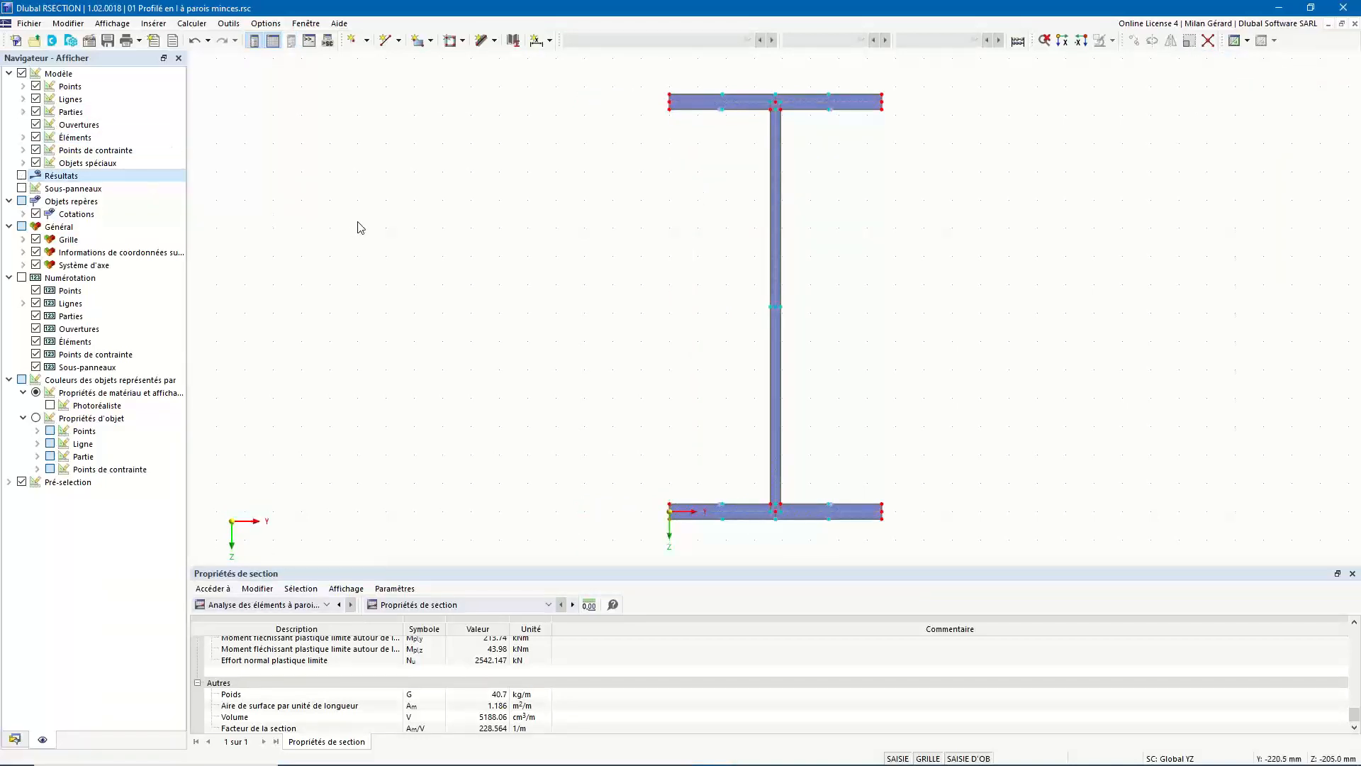
click(87, 43)
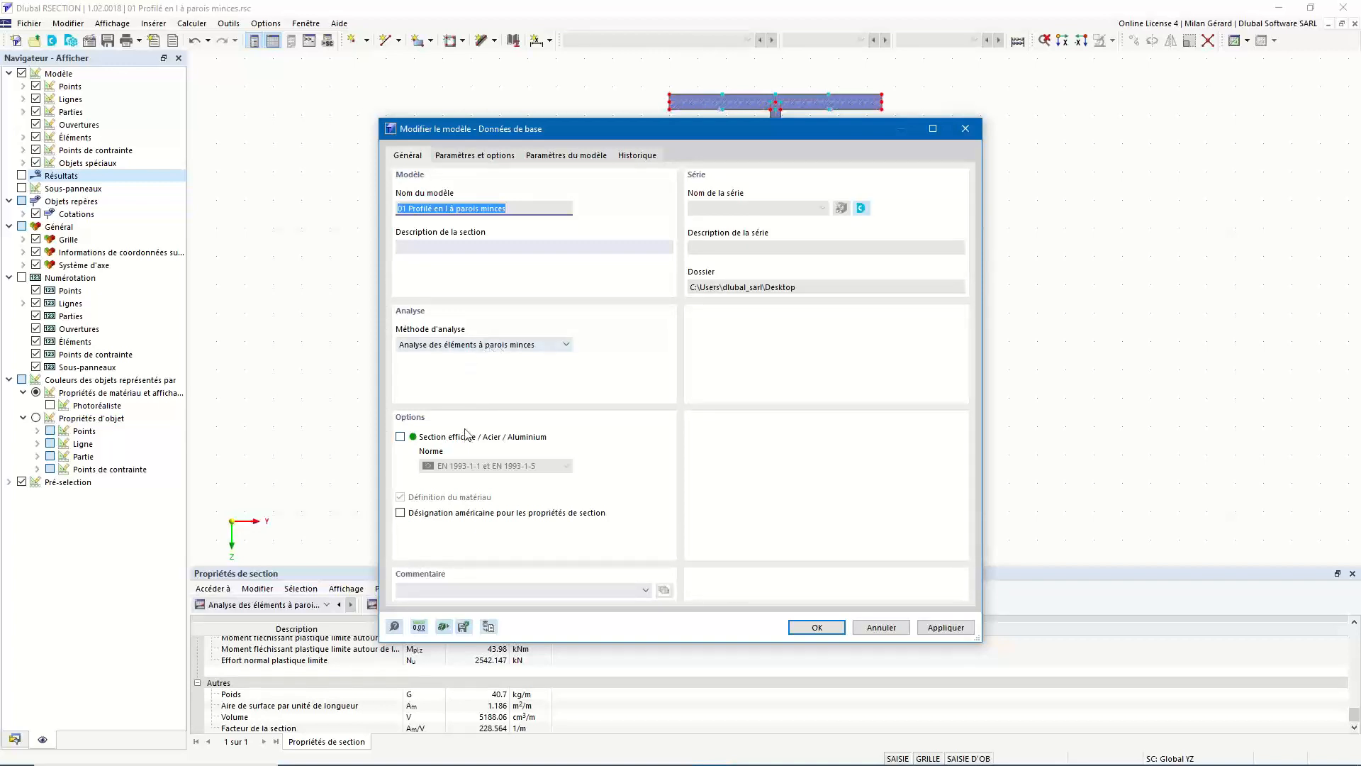
click(427, 438)
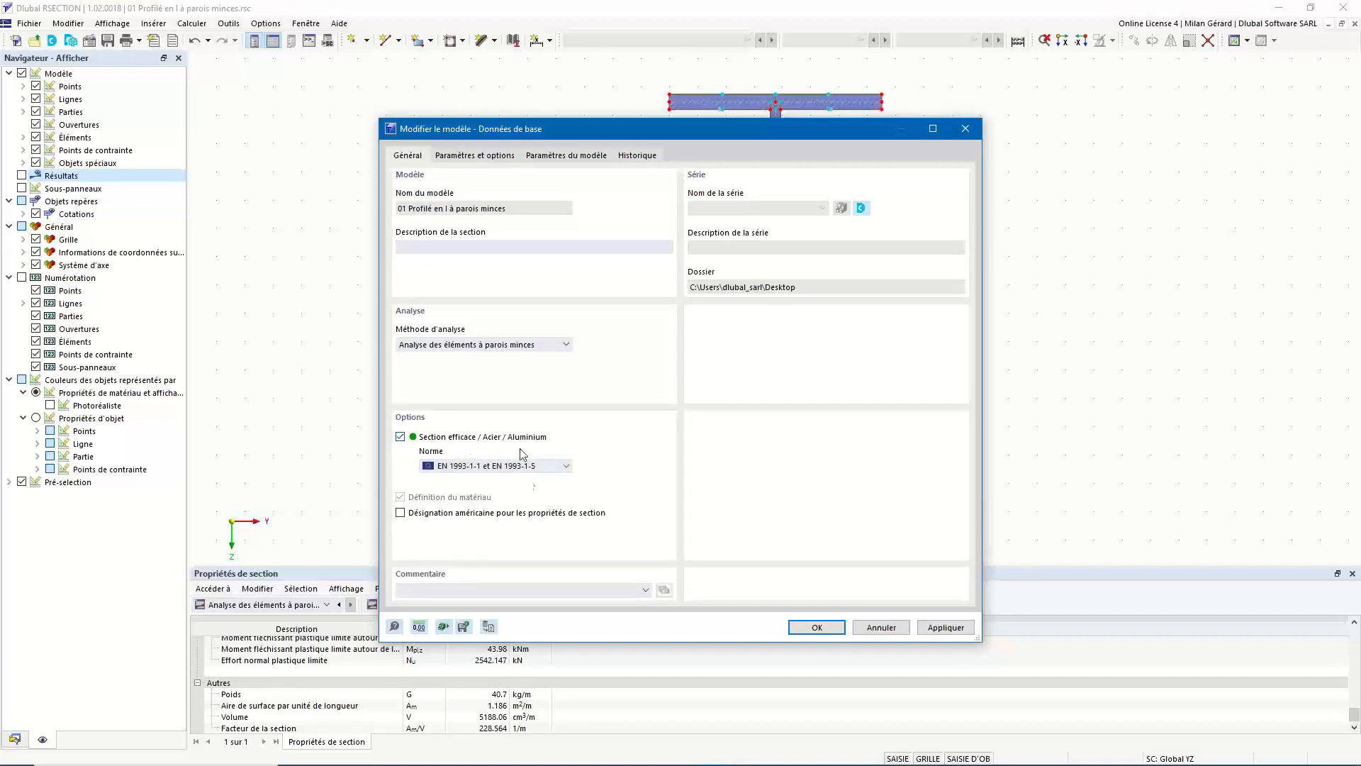
click(565, 468)
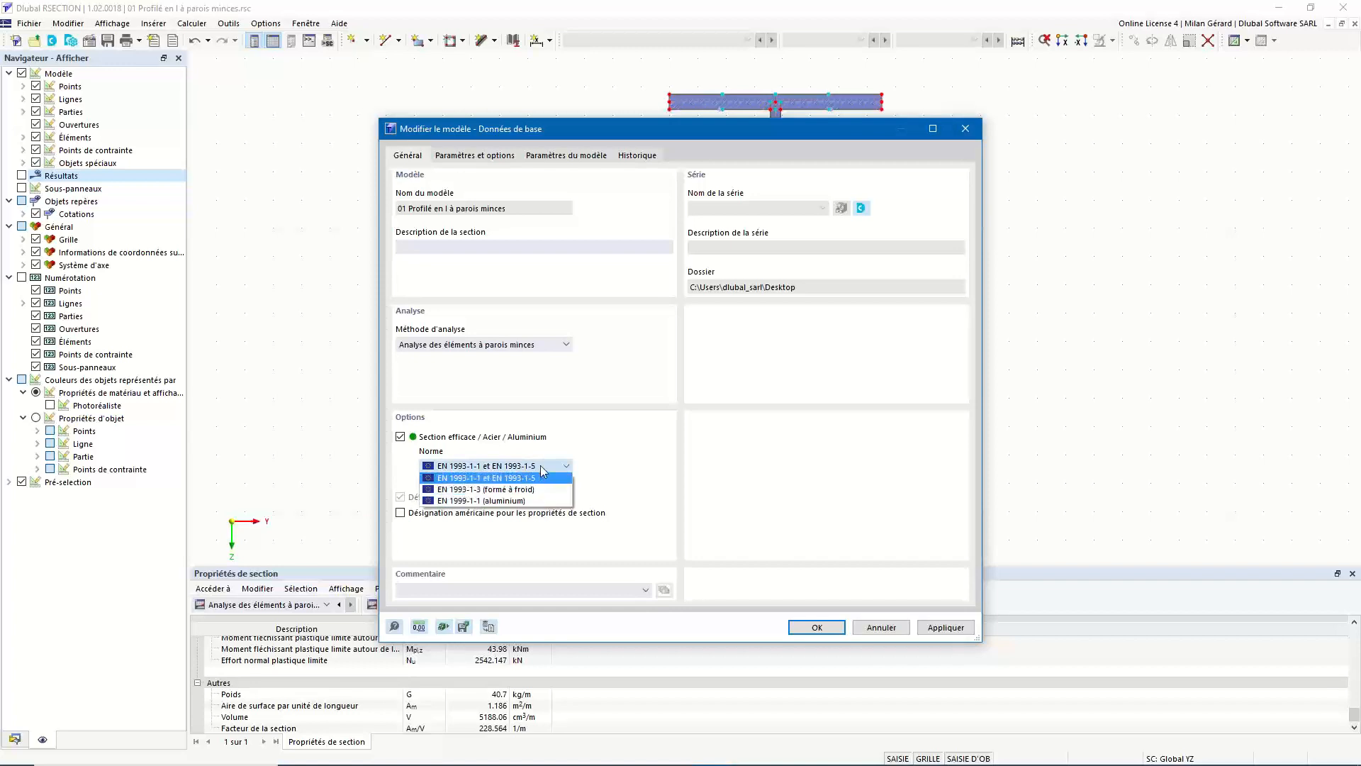
click(540, 466)
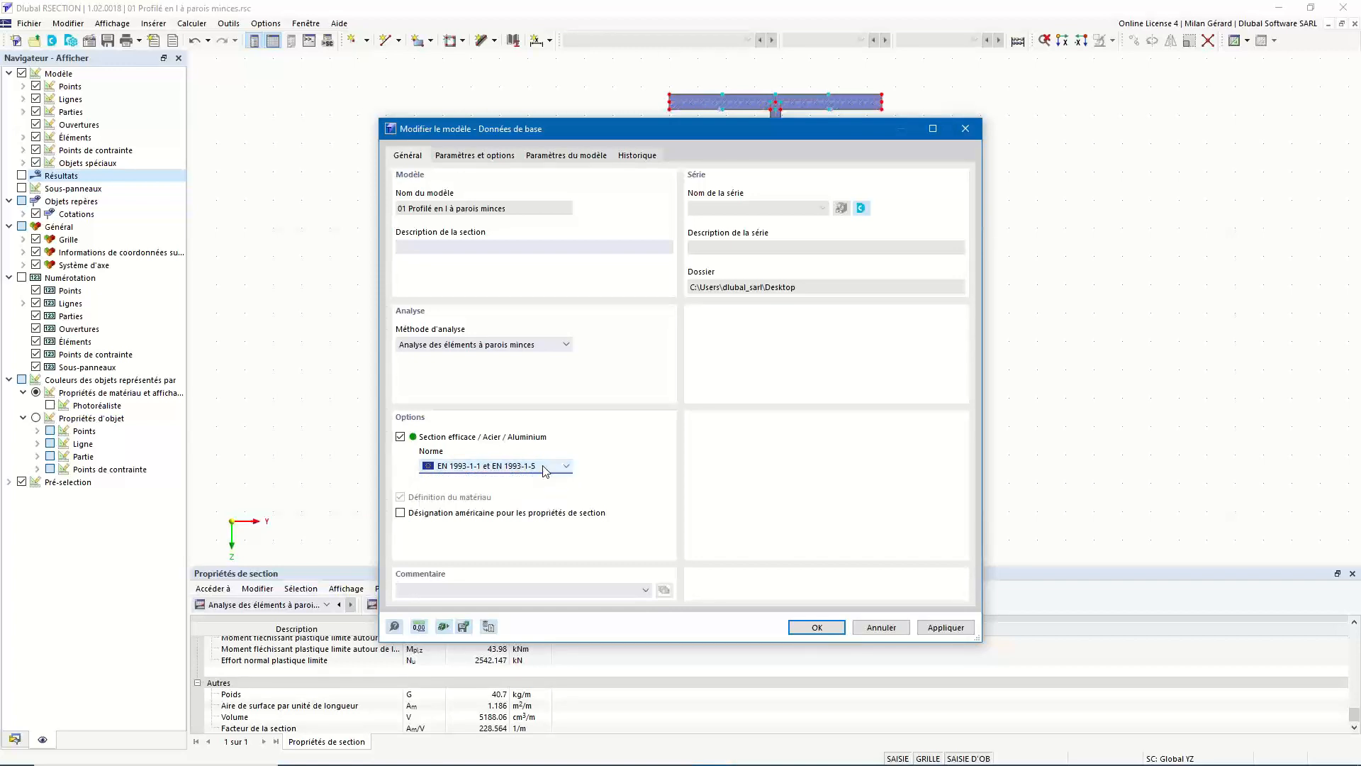
click(811, 630)
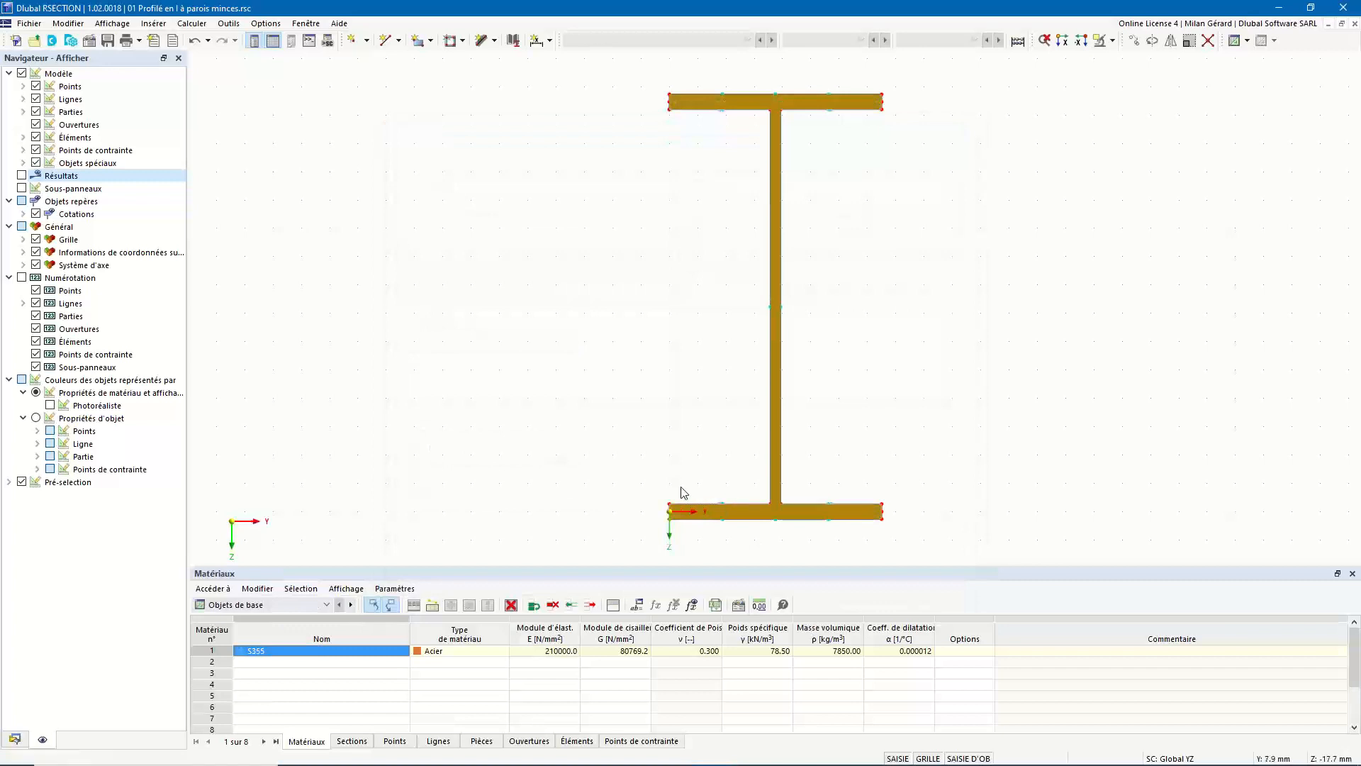
Turn on the display of the section's Sous-panneaux
click(619, 405)
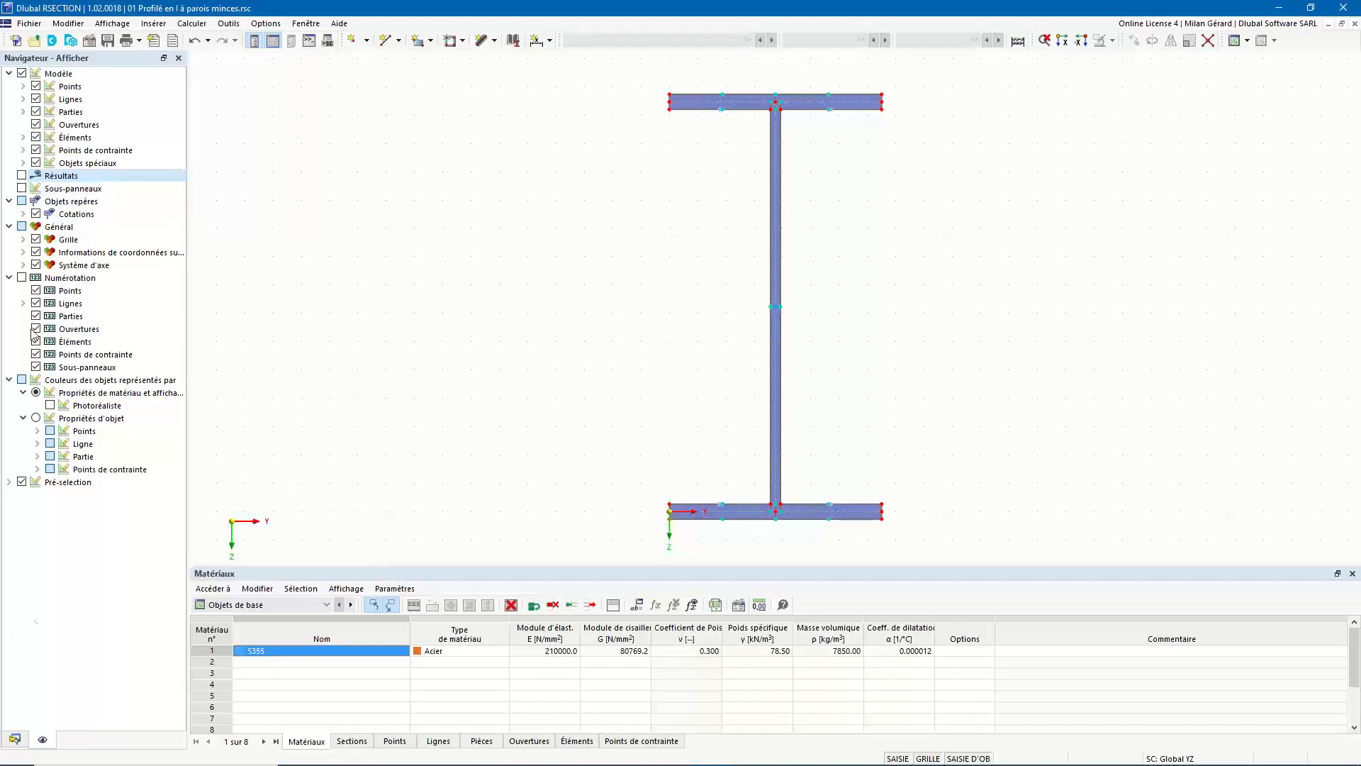
click(22, 188)
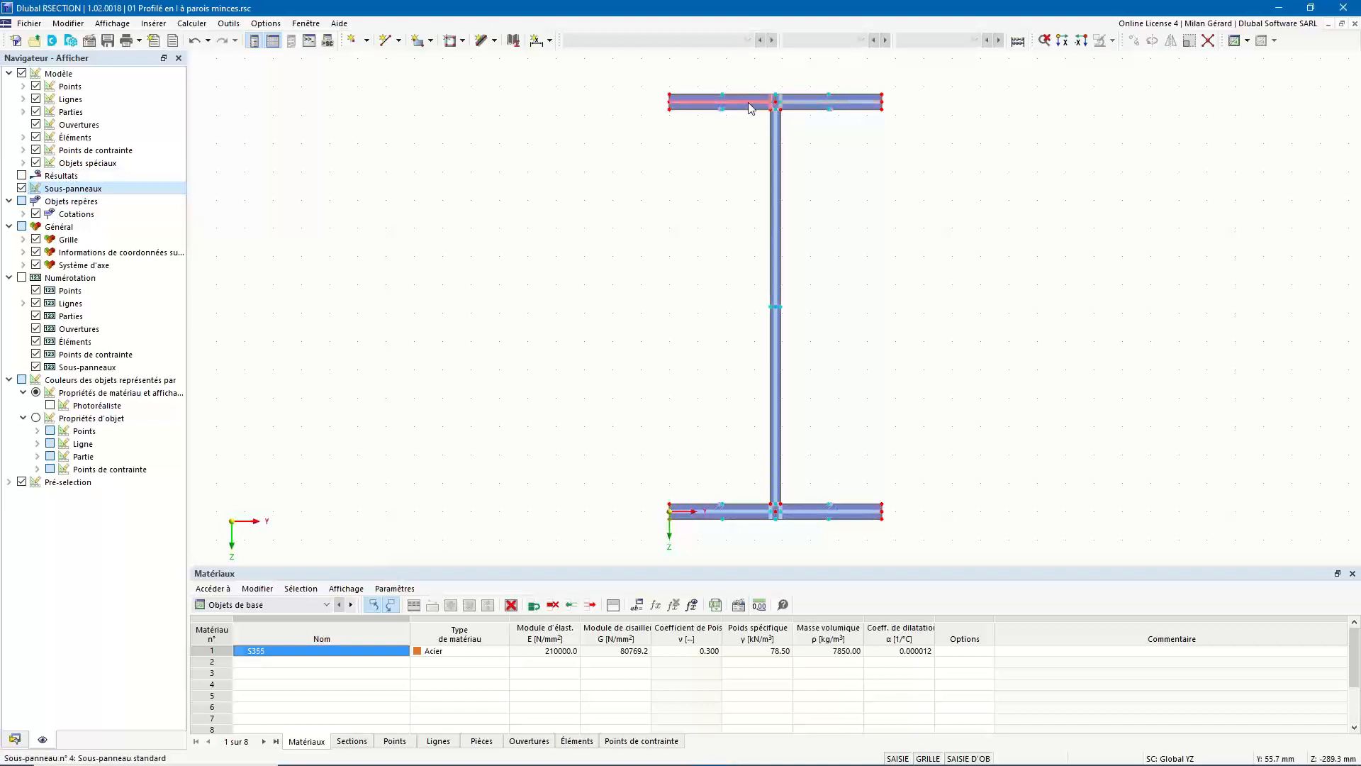
click(22, 189)
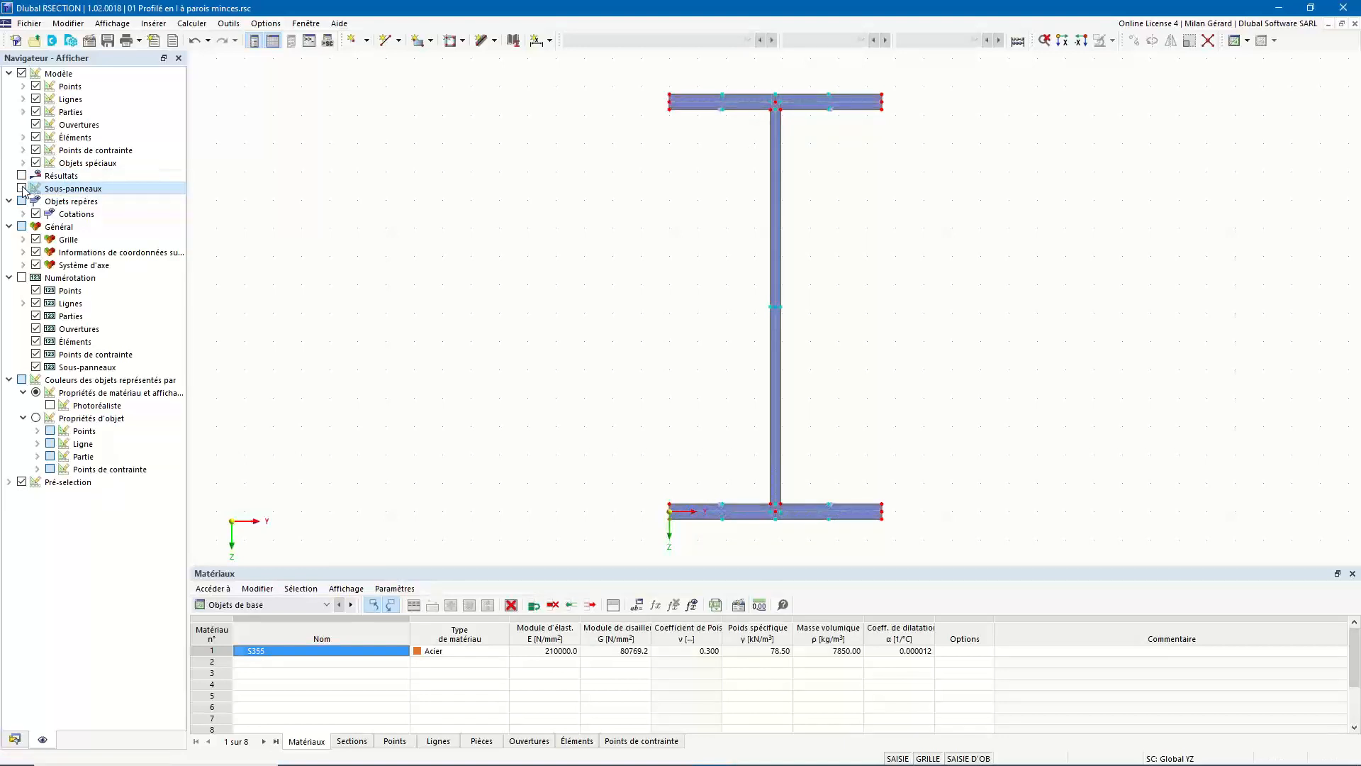
click(22, 189)
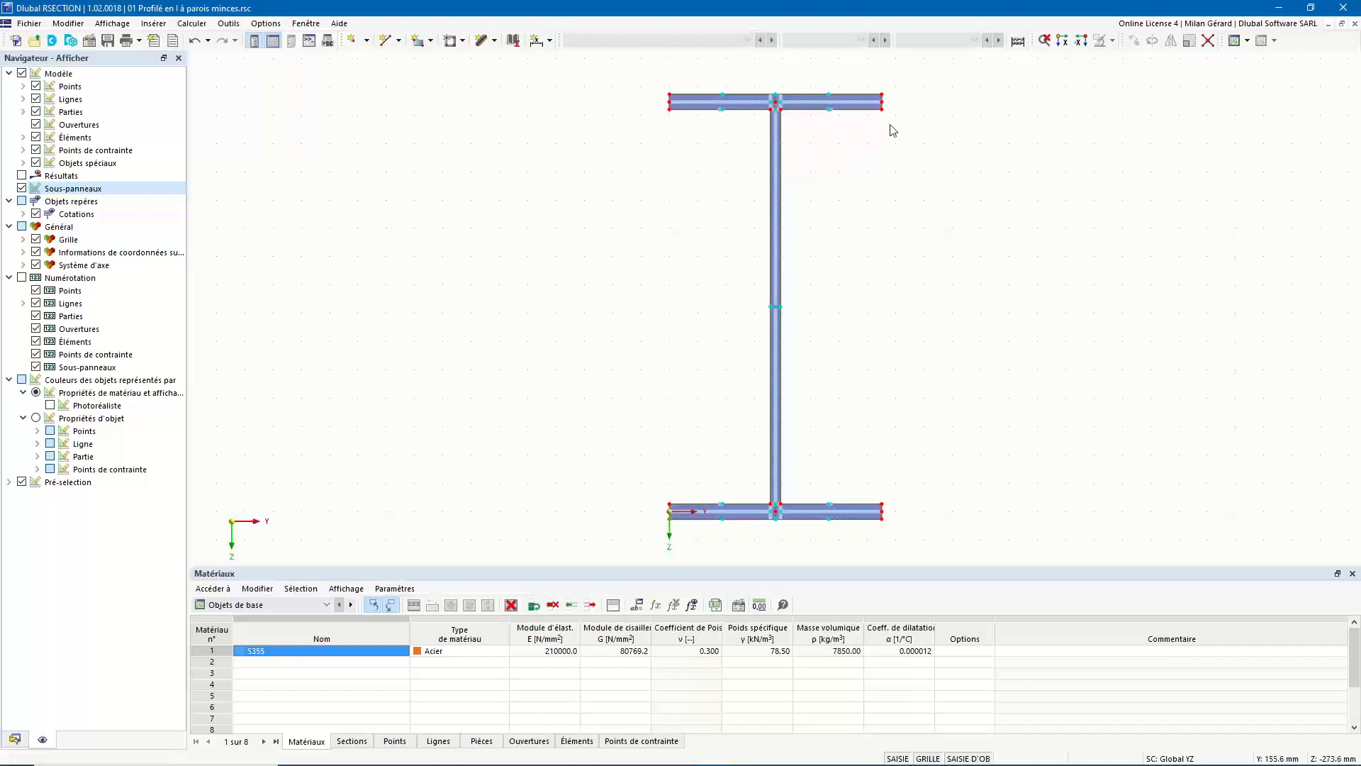
Examine the sub-panels at the top flange and web junction and along the web, and return to the whole section
scroll(780, 87, up, 1)
scroll(780, 87, up, 2)
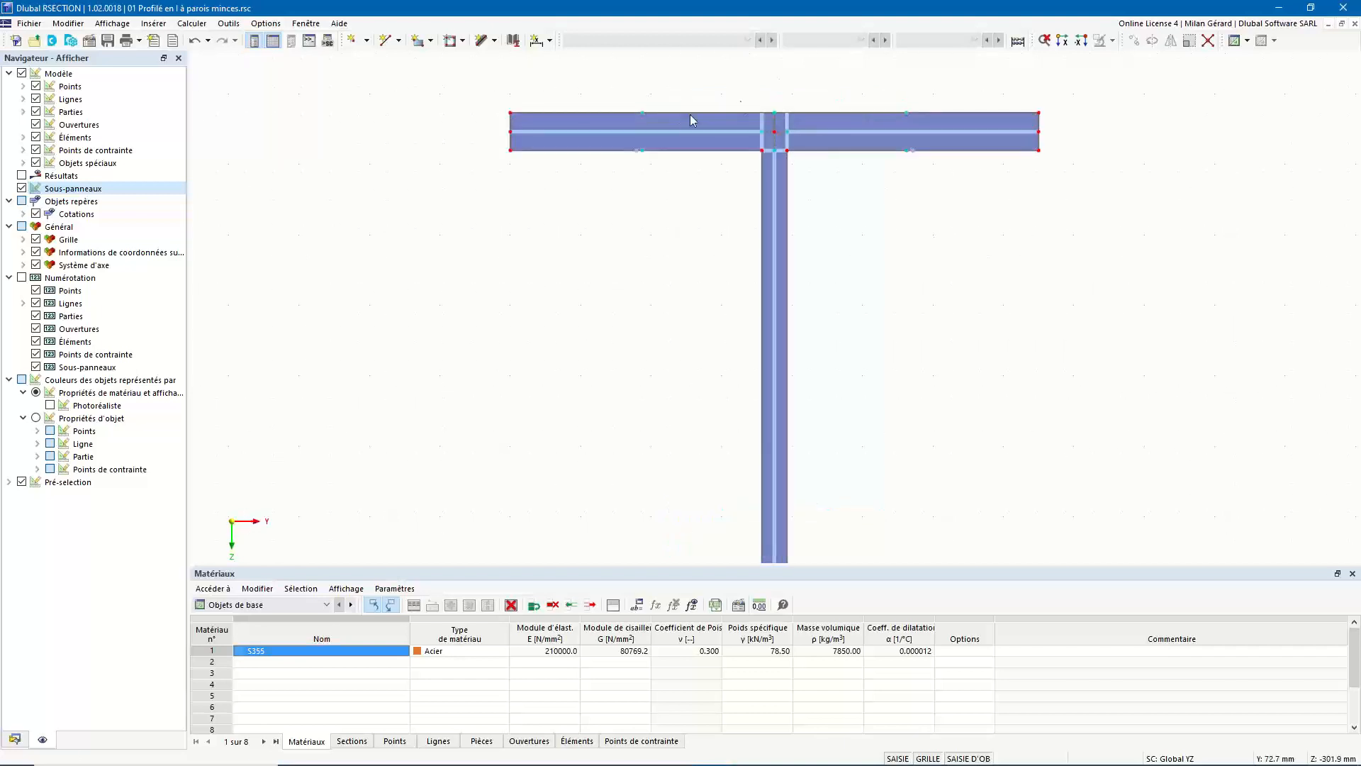
scroll(692, 121, up, 1)
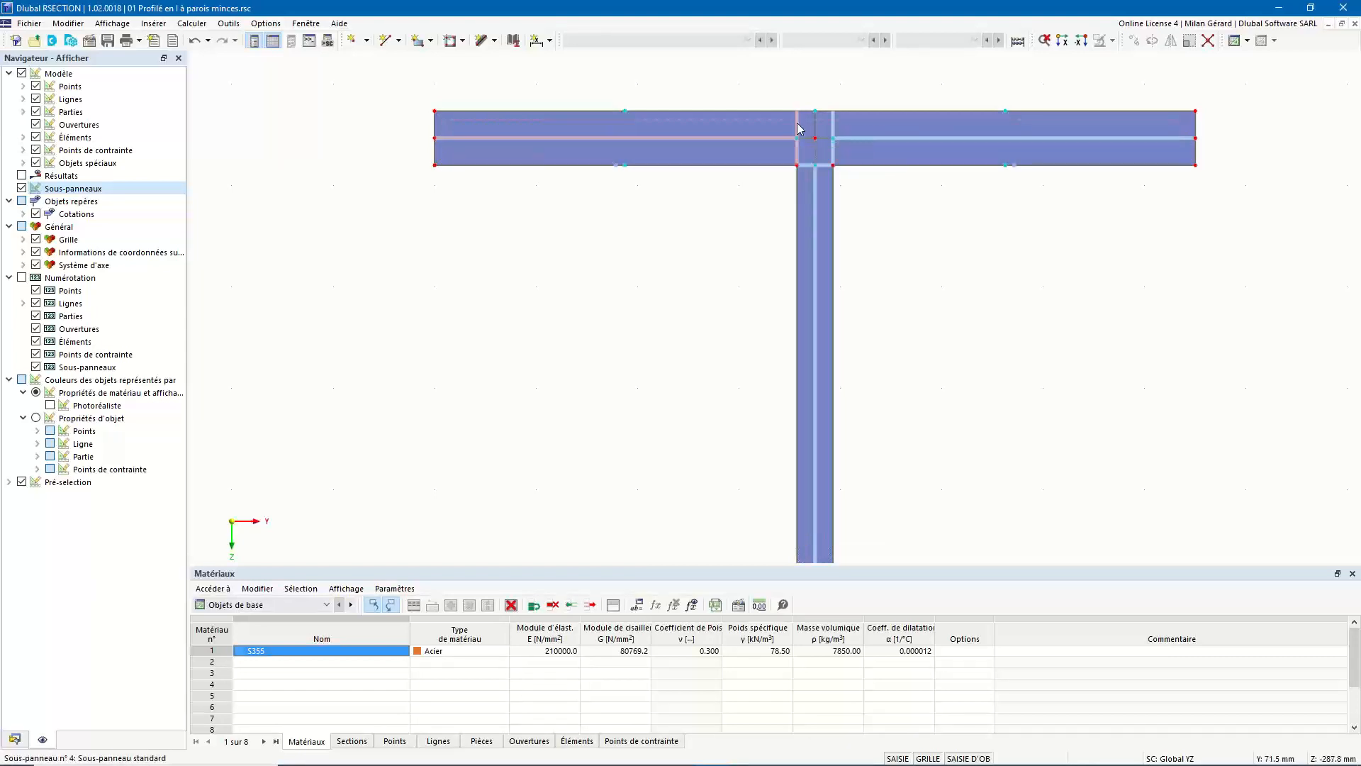
scroll(751, 146, down, 3)
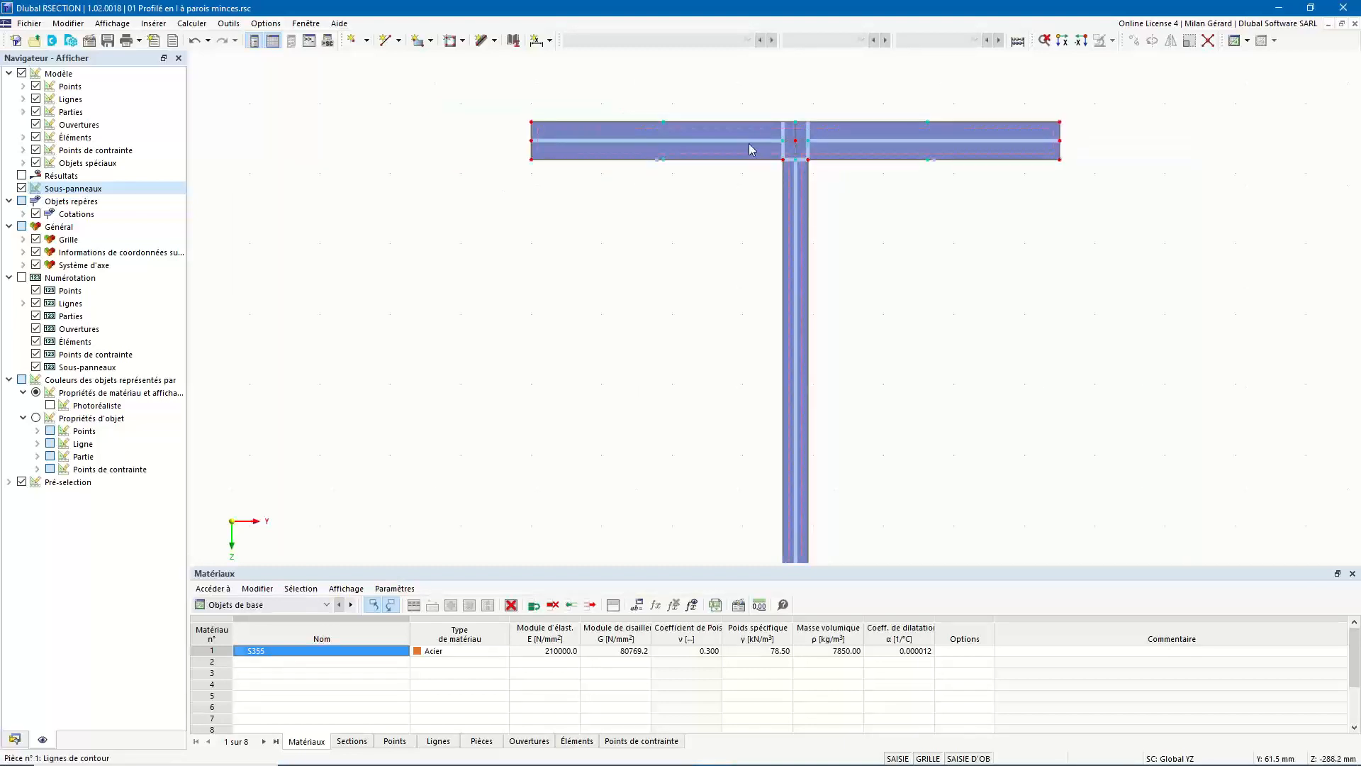
scroll(775, 425, down, 3)
scroll(763, 514, up, 4)
scroll(761, 509, up, 2)
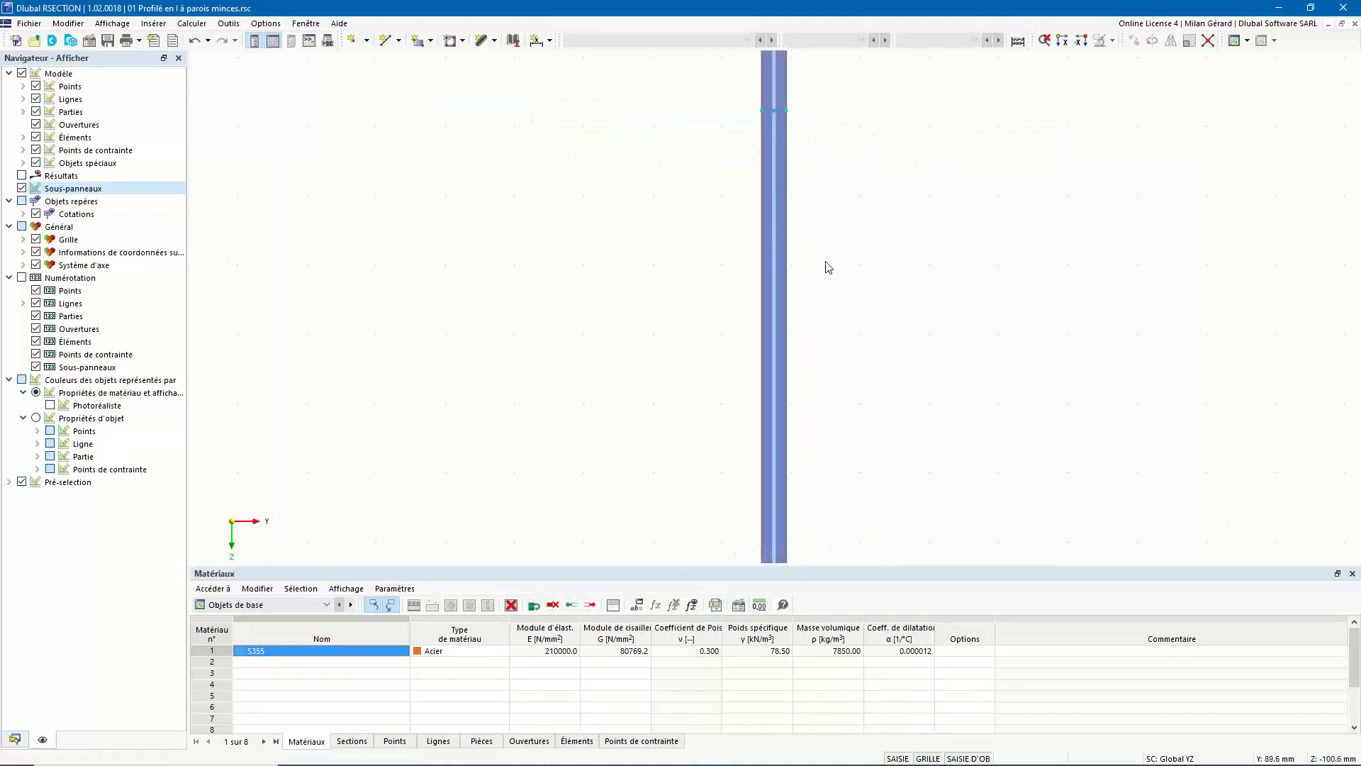
key(F8)
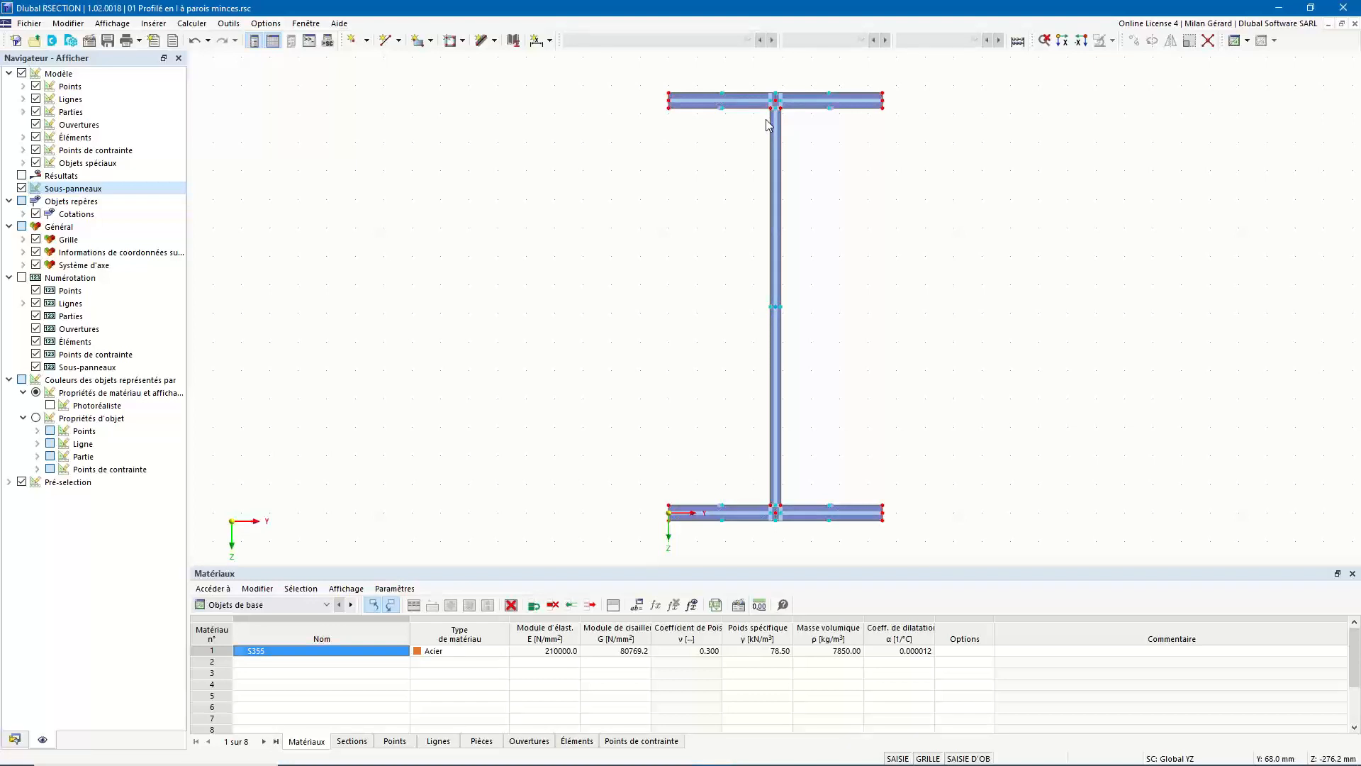
Create a rounded corner of radius 15 mm between the underside of the top flange and the web's left edge
click(235, 25)
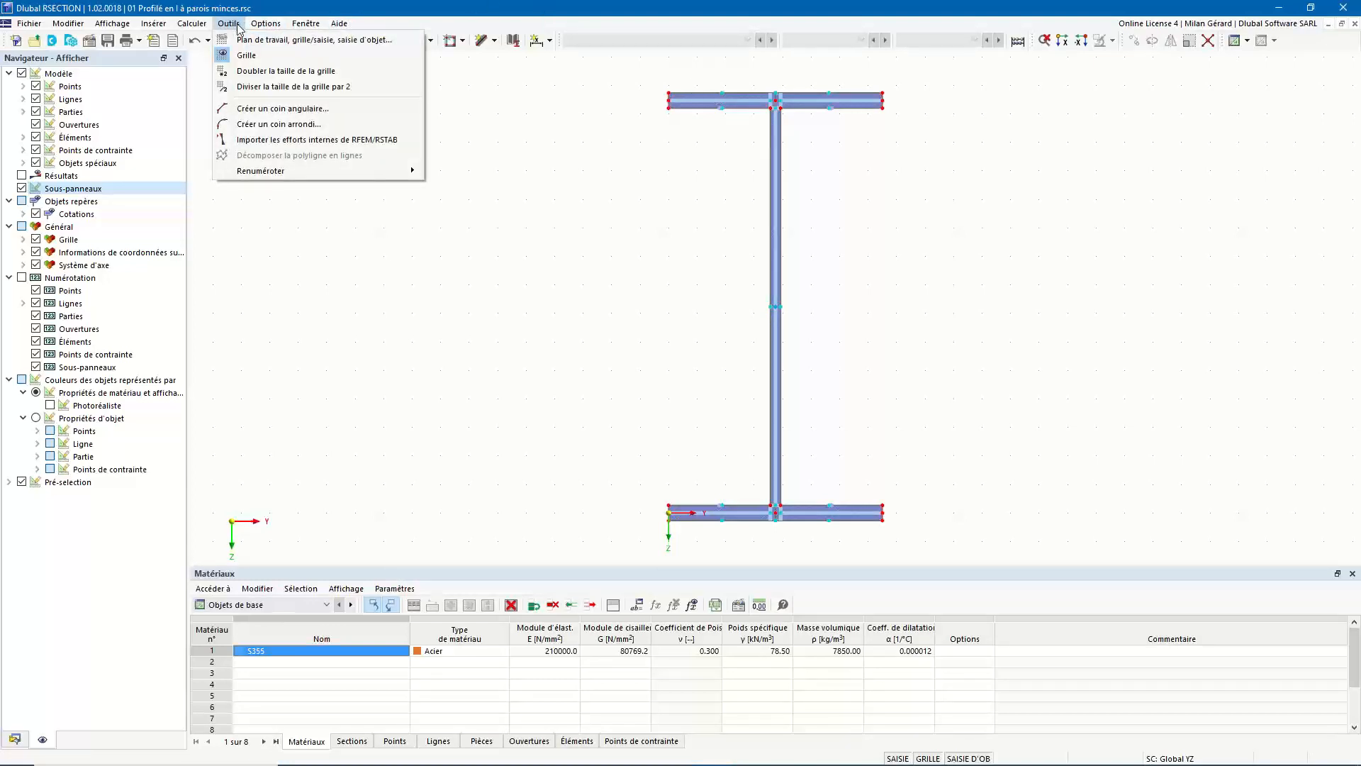
click(370, 124)
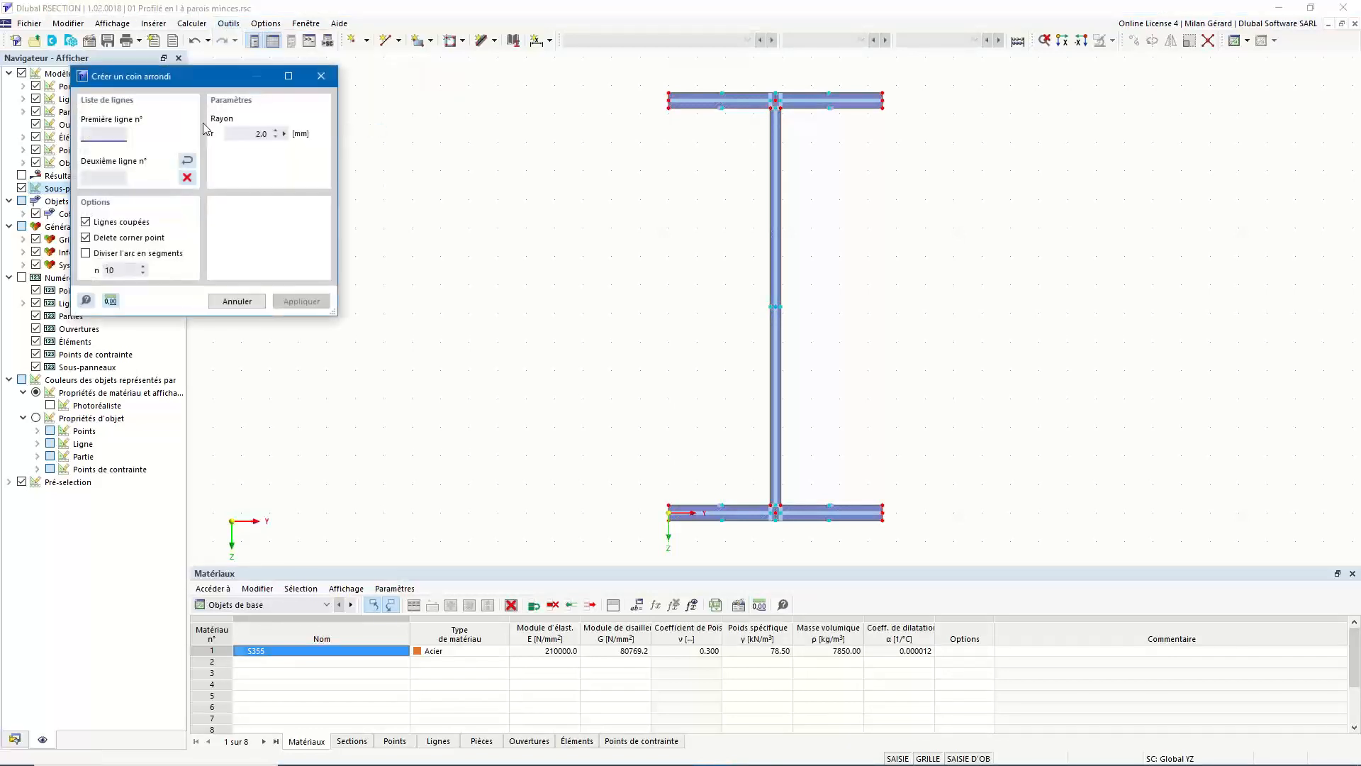
drag(180, 76, 394, 111)
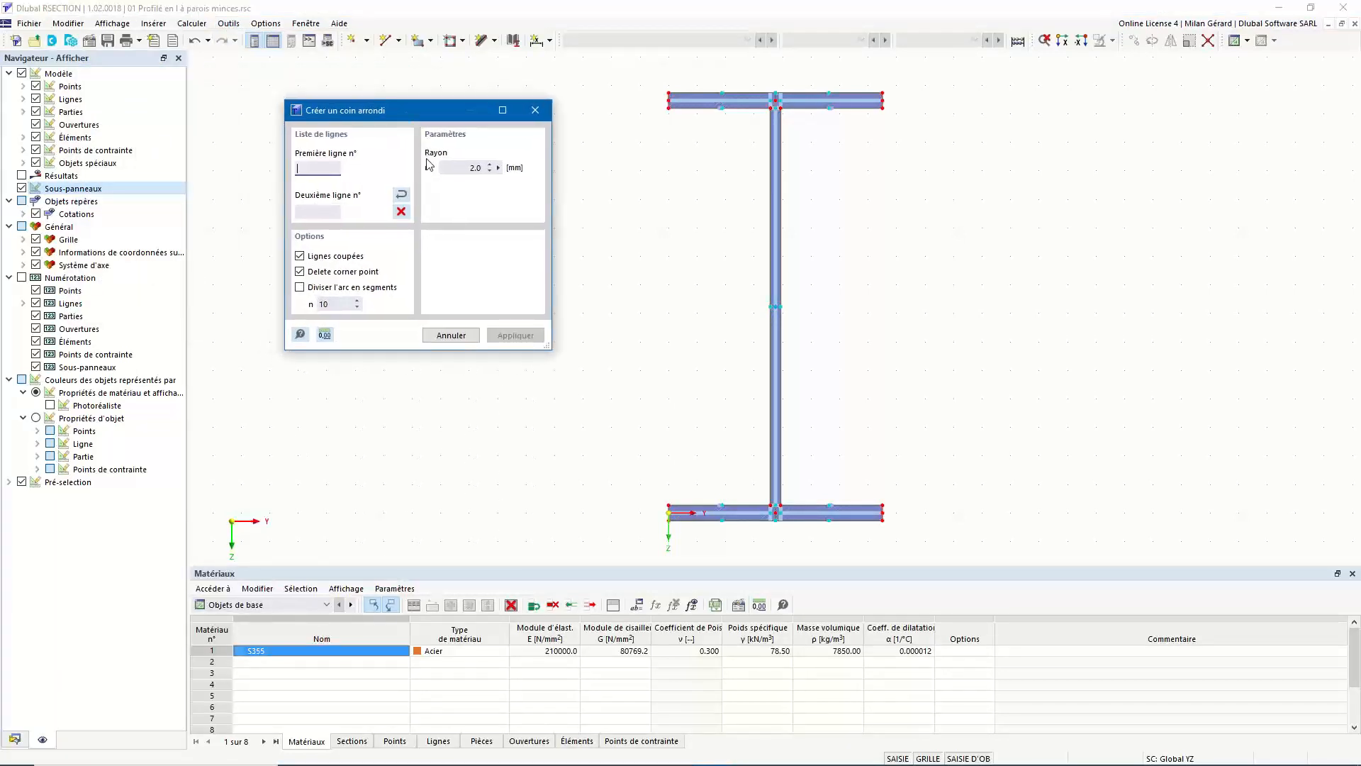
click(464, 168)
double_click(465, 168)
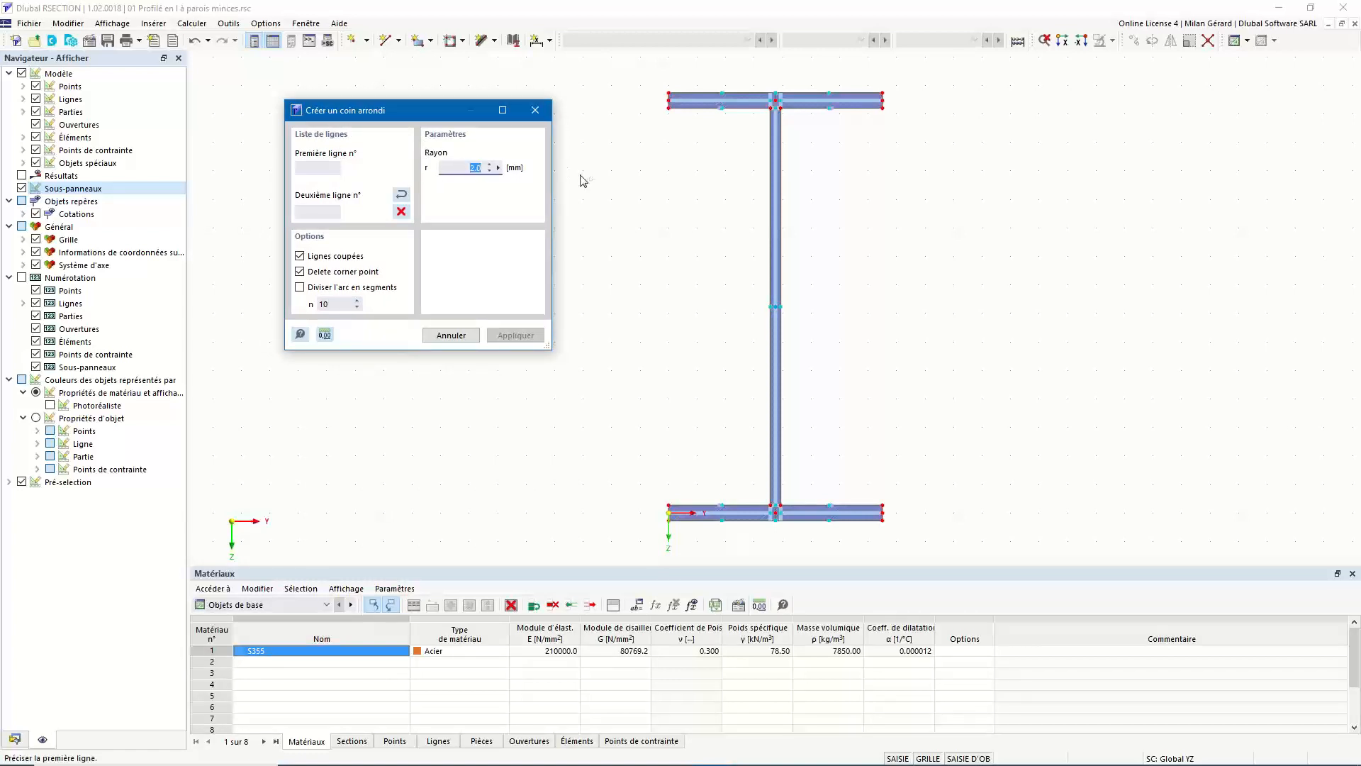
text(15)
click(666, 183)
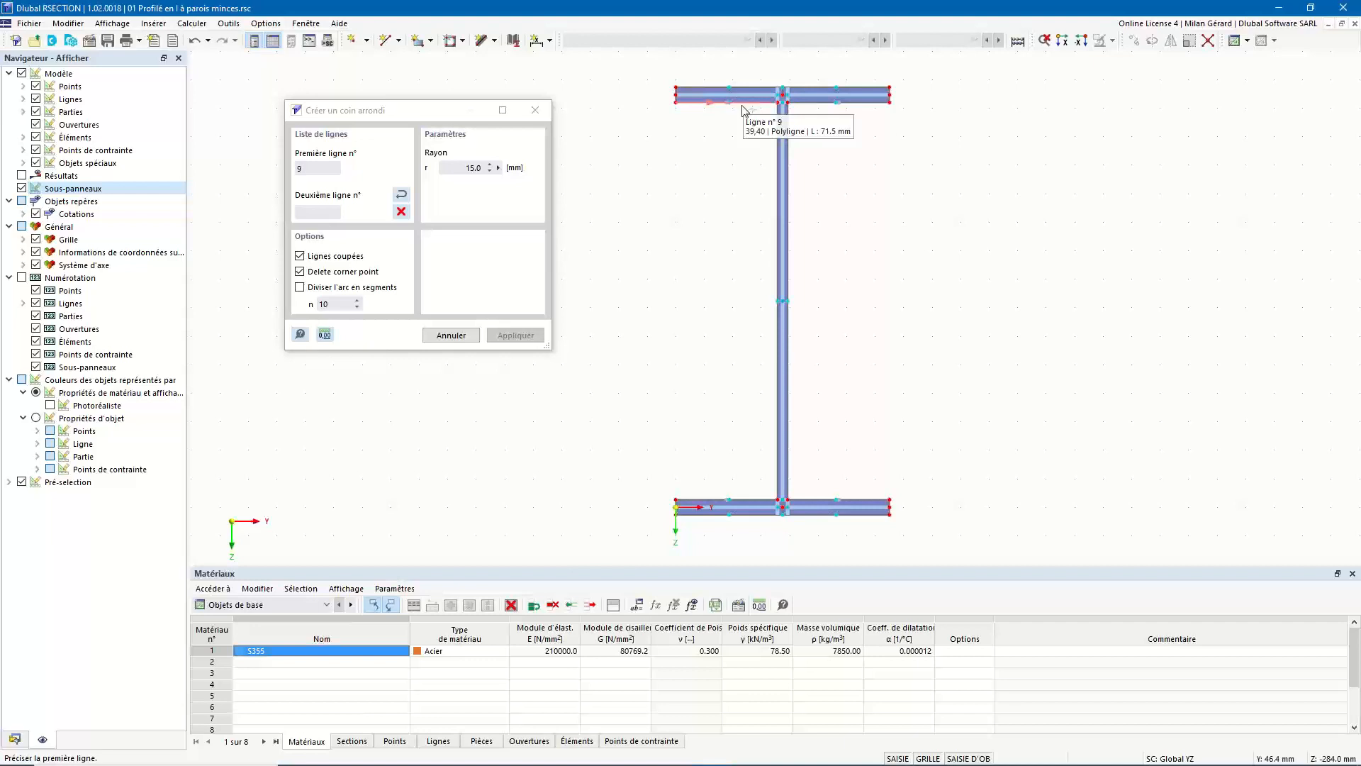
scroll(722, 170, up, 3)
middle_drag(763, 129, 724, 319)
scroll(724, 320, up, 2)
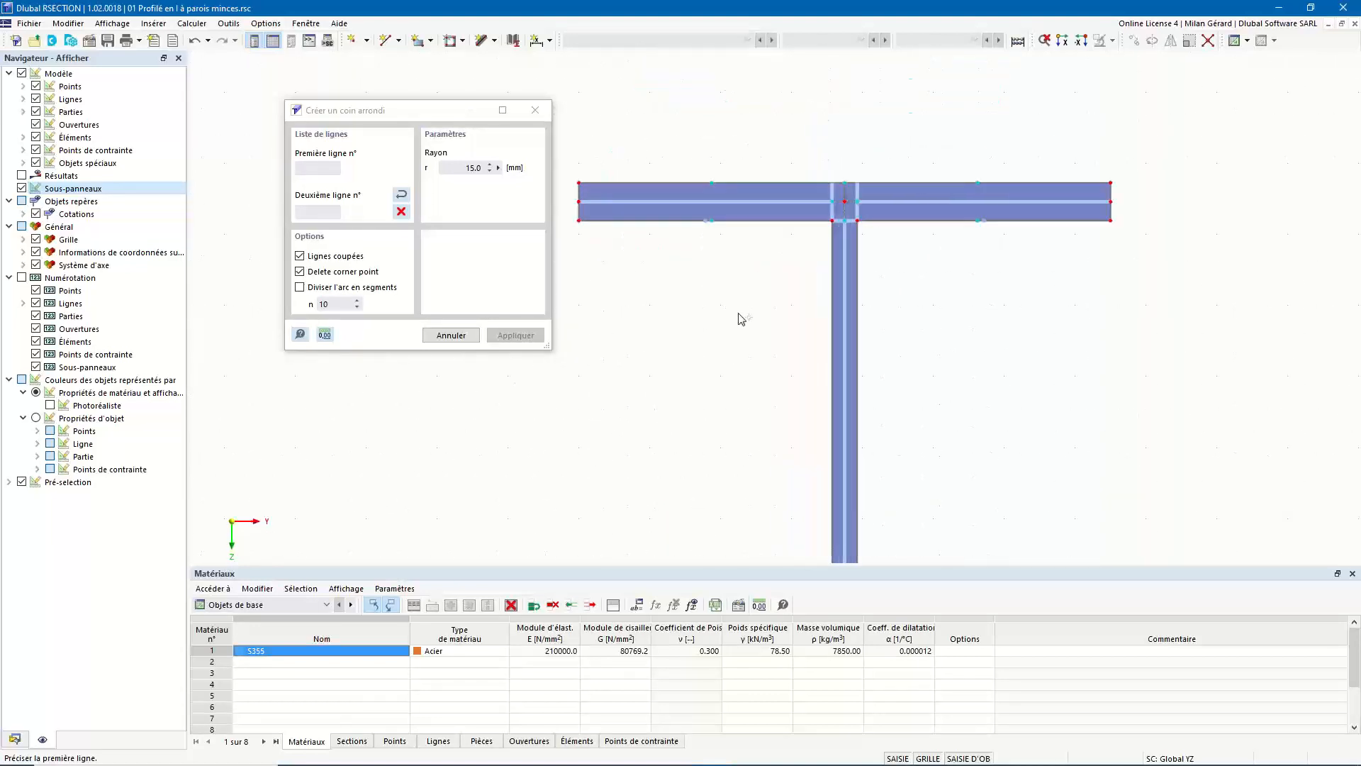
click(763, 222)
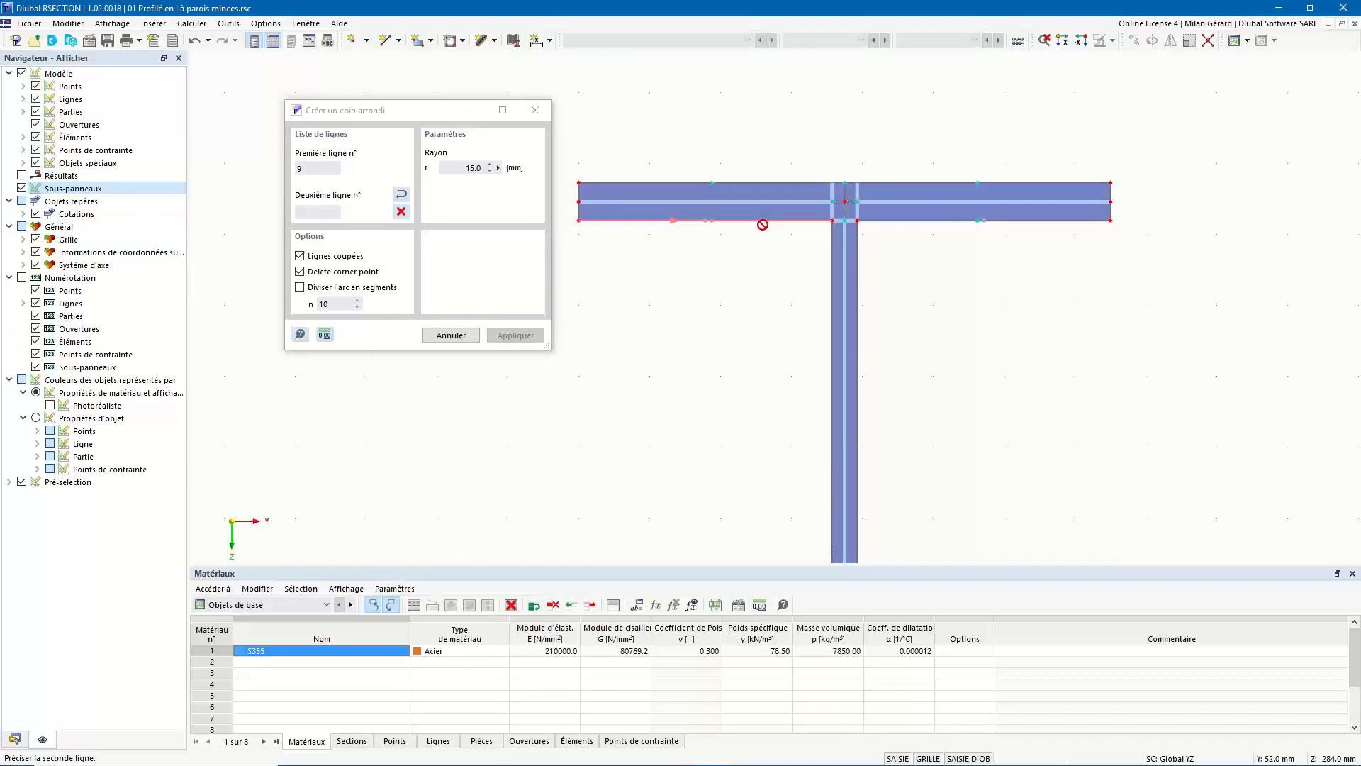
click(832, 302)
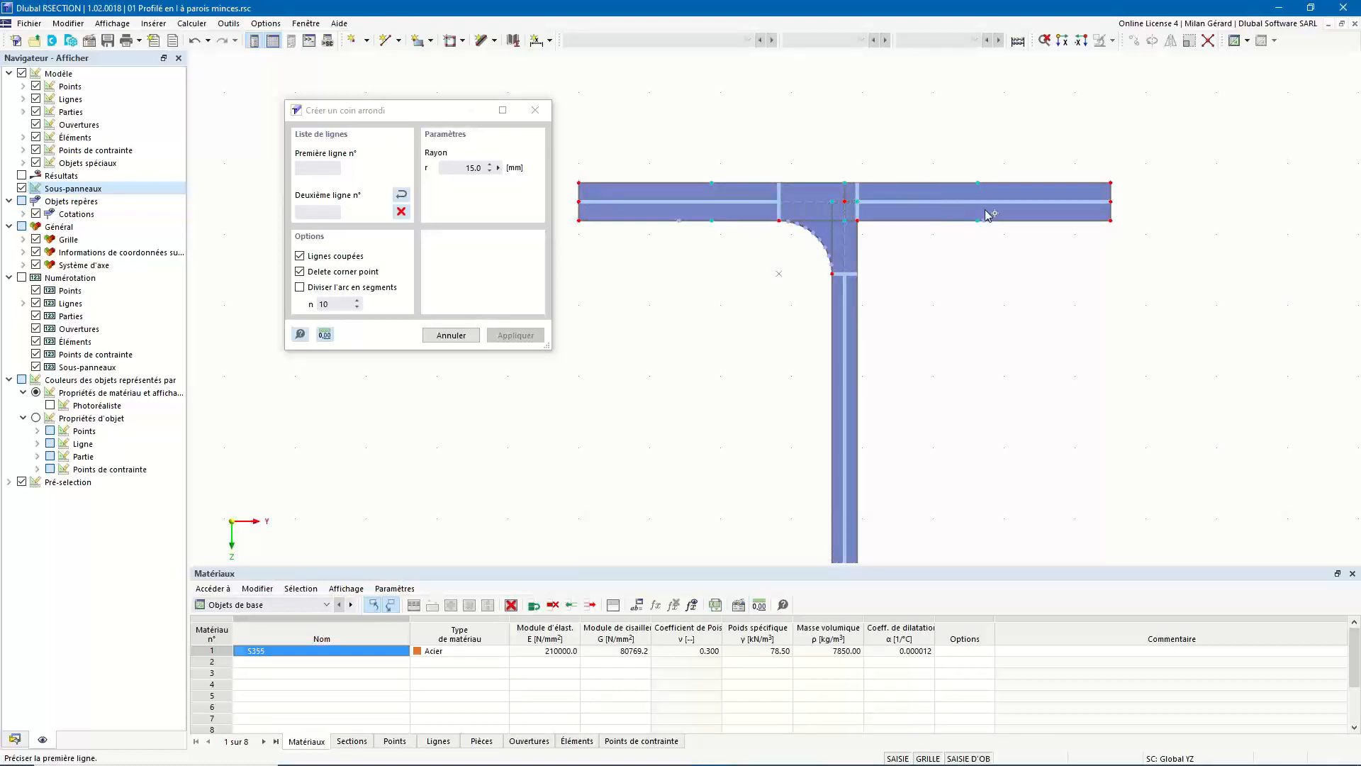
Round the corner between the underside of the top flange and the web's right edge with the same 15 mm radius
click(952, 220)
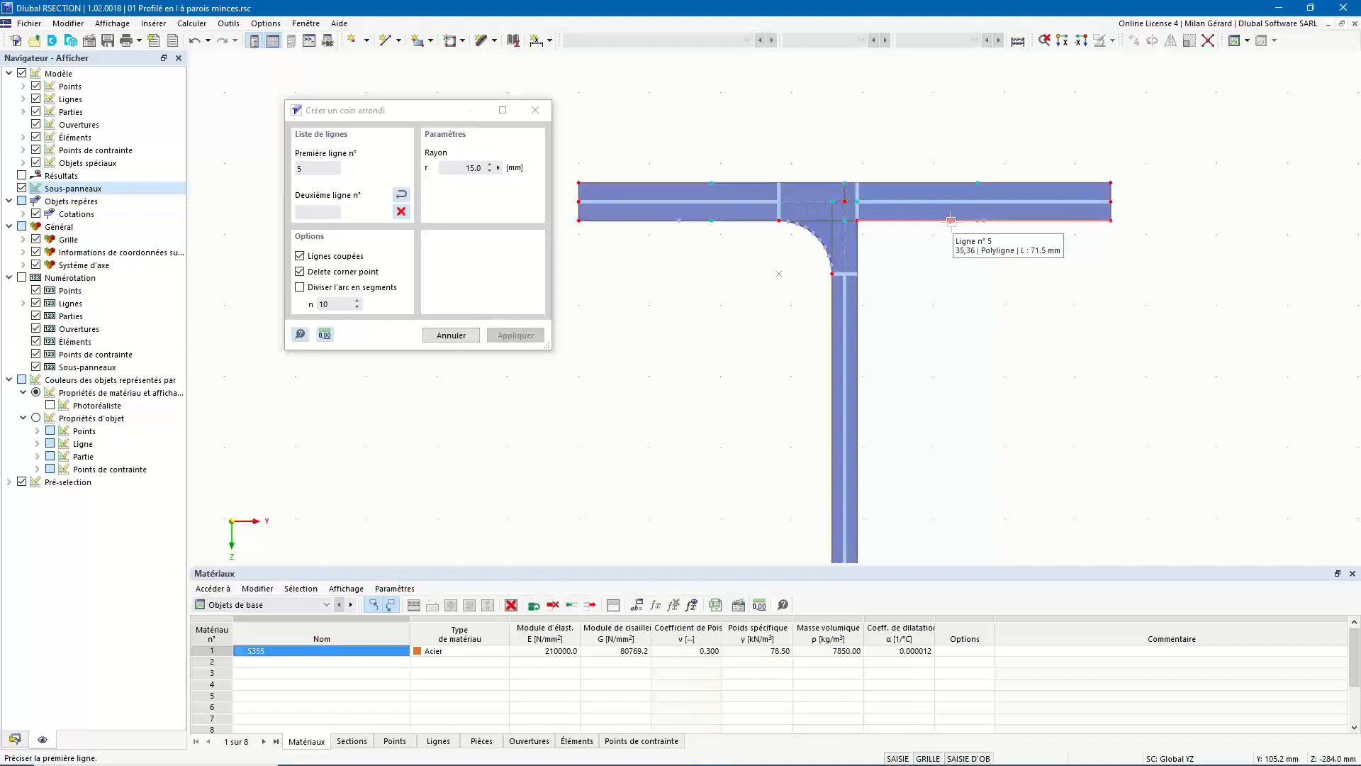
click(858, 298)
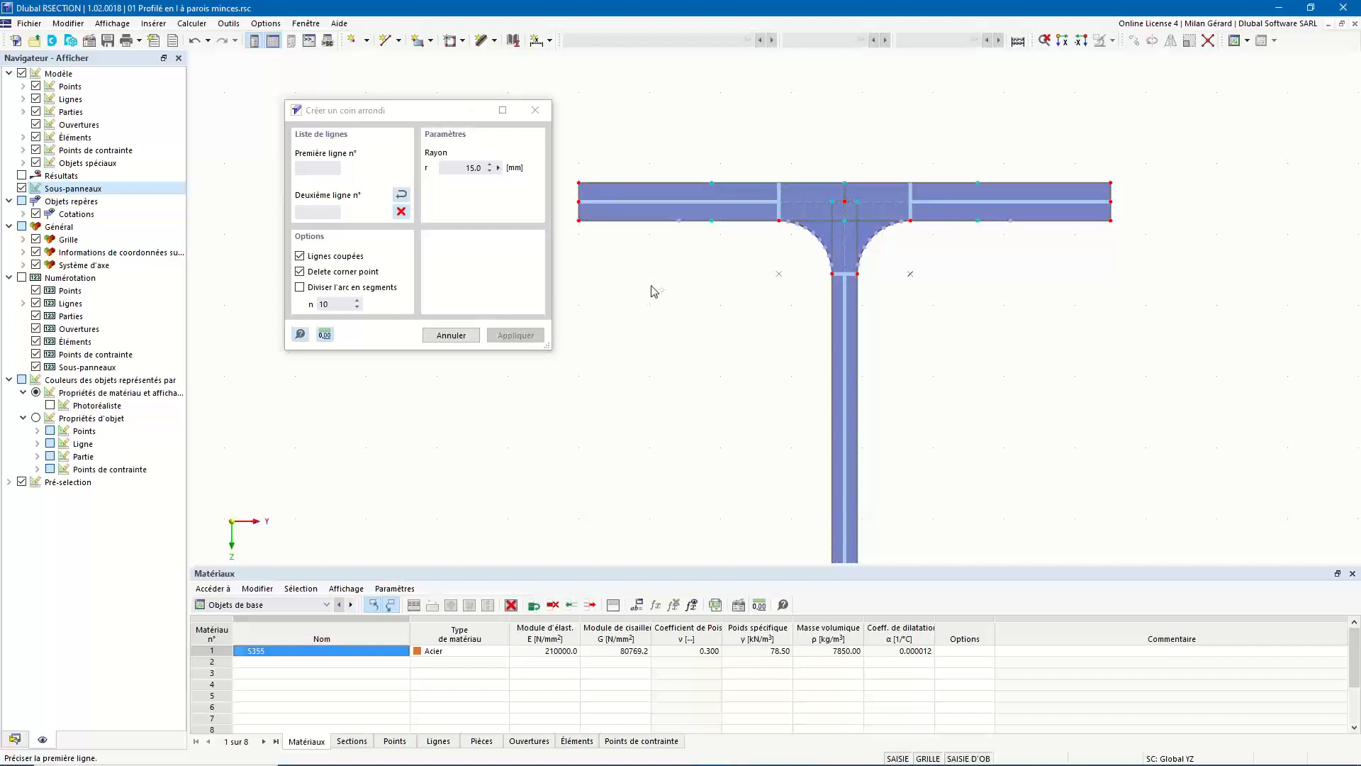
key(Escape)
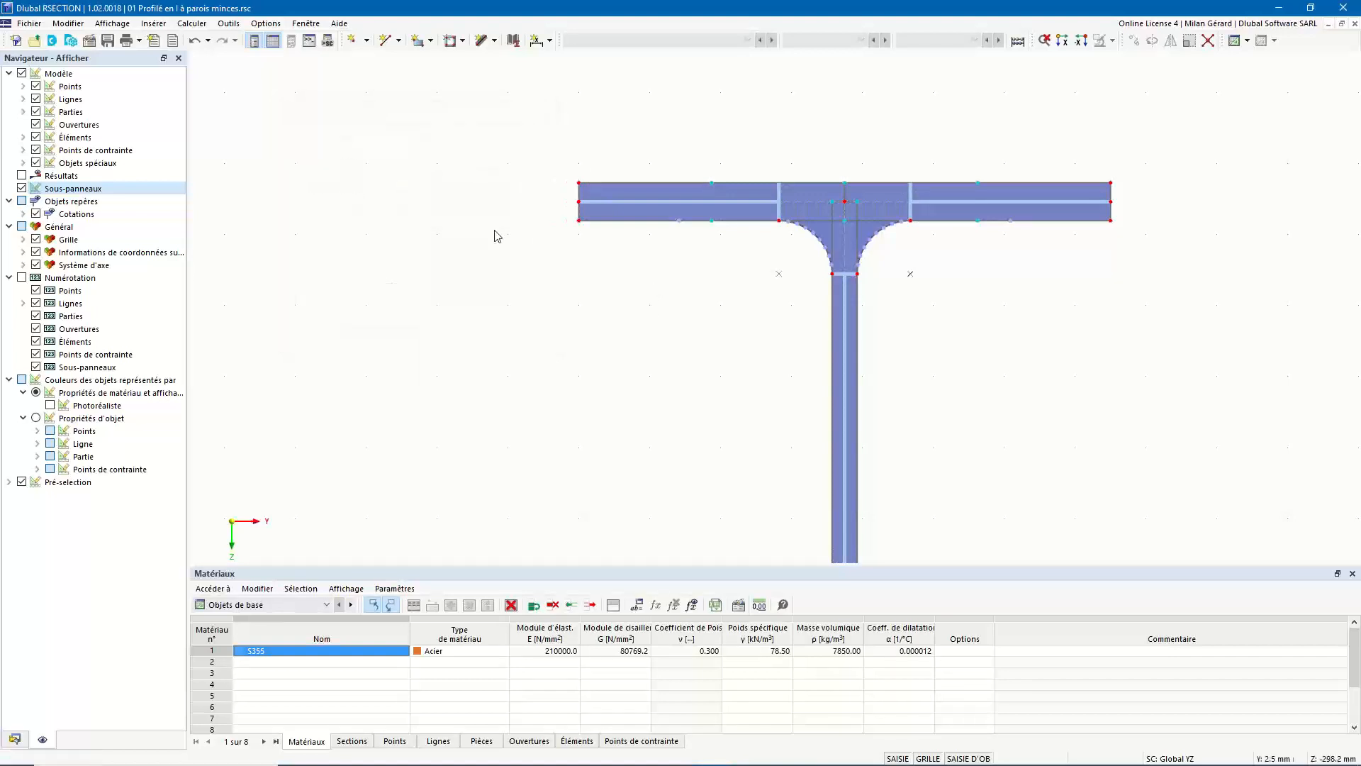
middle_click(699, 288)
middle_click(699, 289)
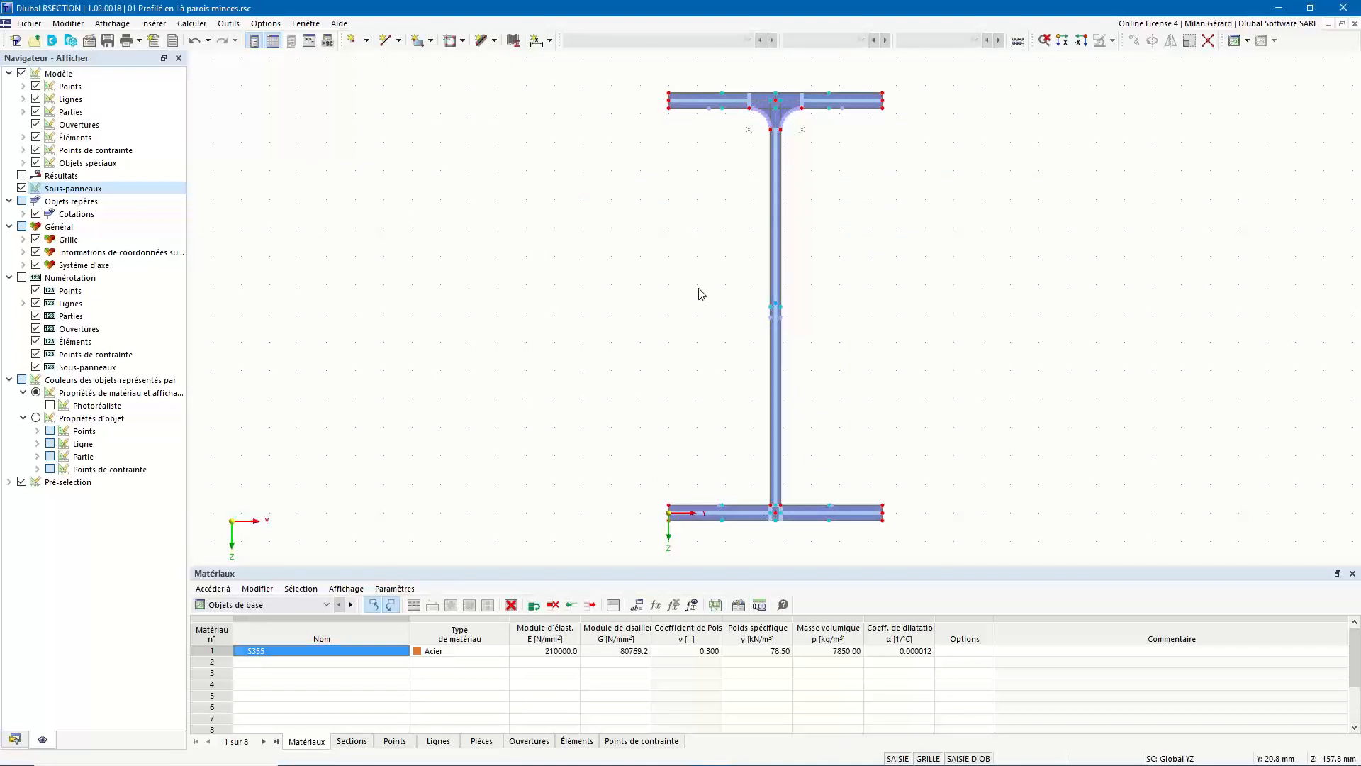
Create a Bord et angle angular corner with L1 8.5 mm and α 45° between the bottom flange's upper edge and the web's left edge
click(229, 23)
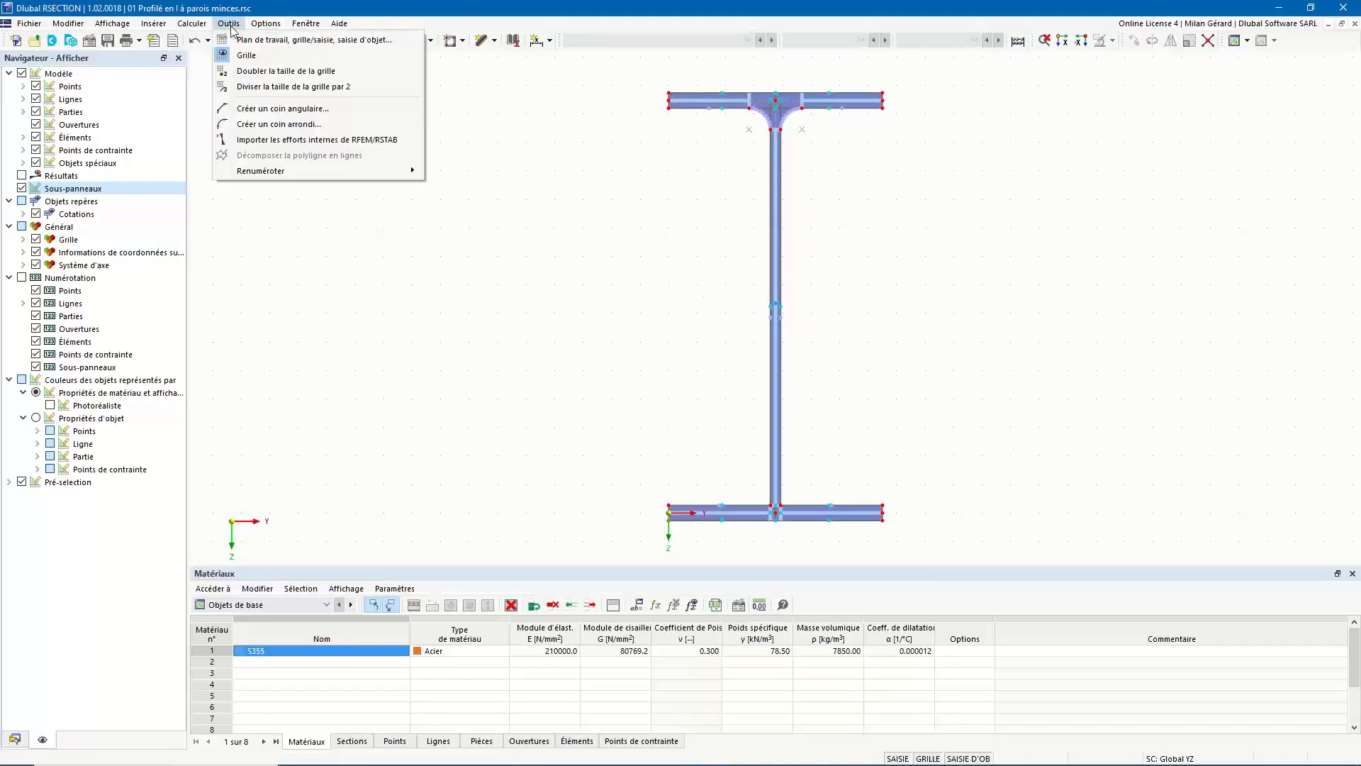
click(308, 114)
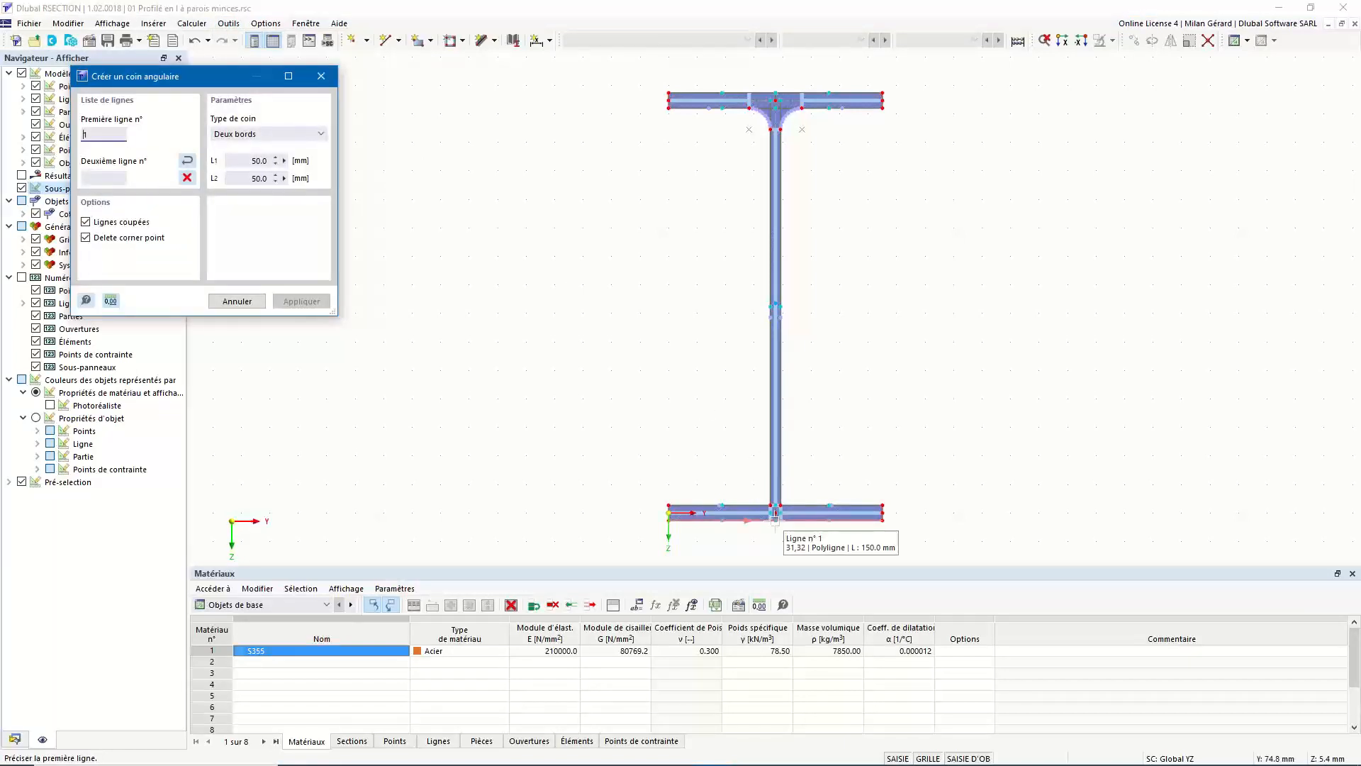
scroll(775, 520, up, 5)
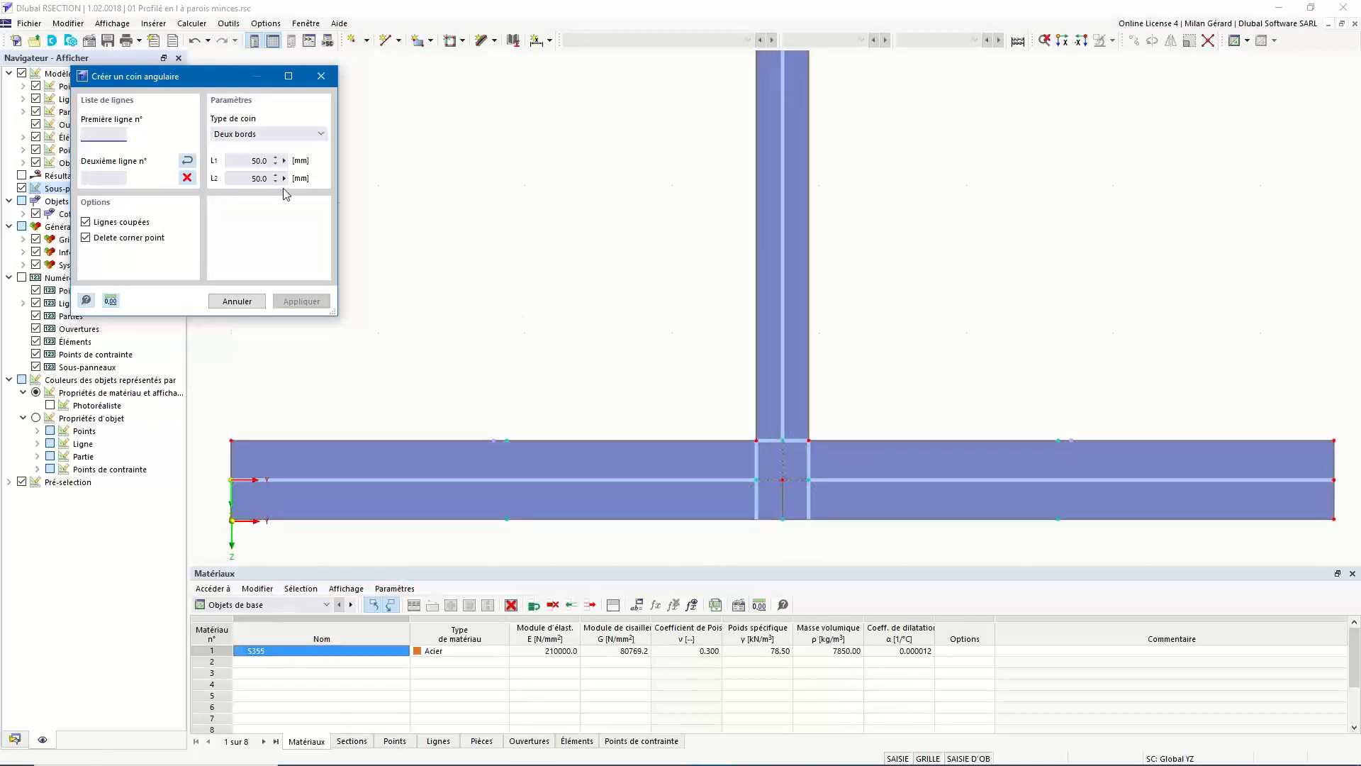
click(277, 134)
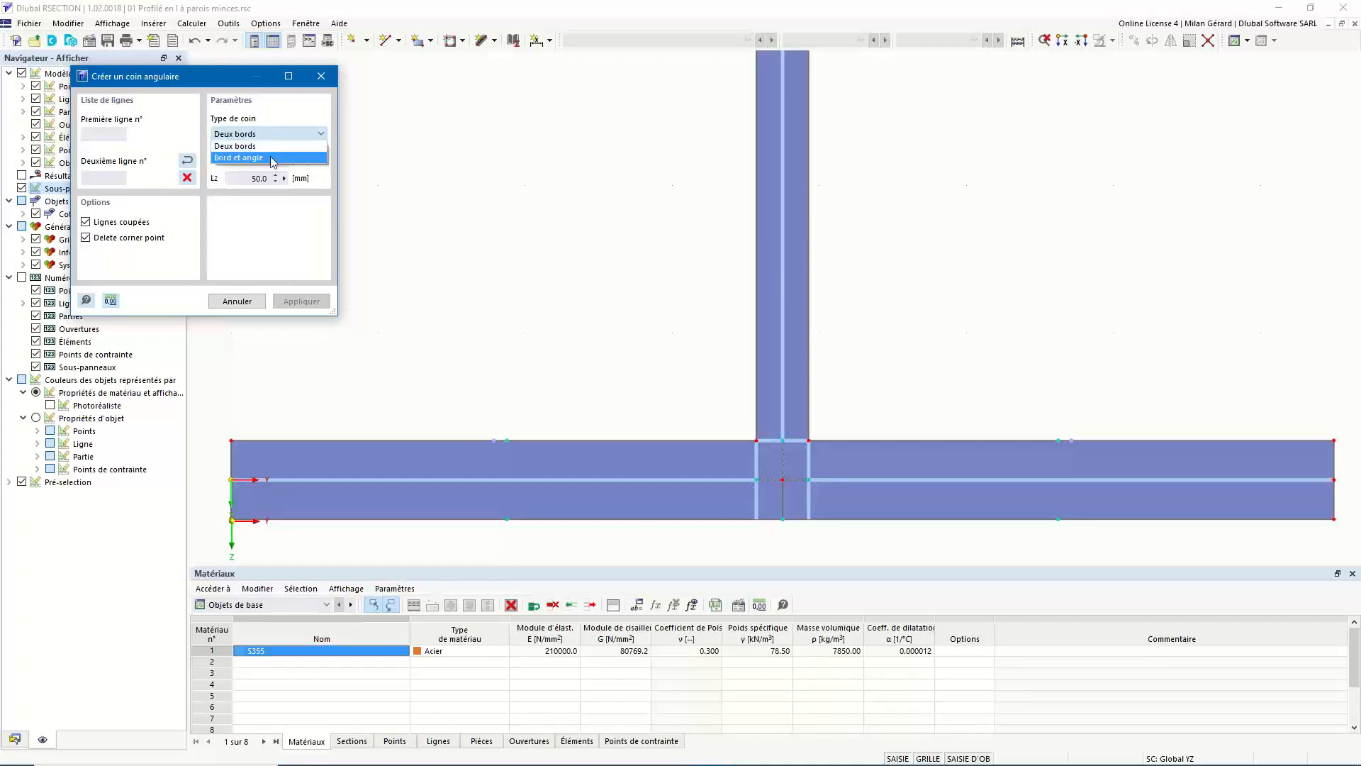
click(273, 158)
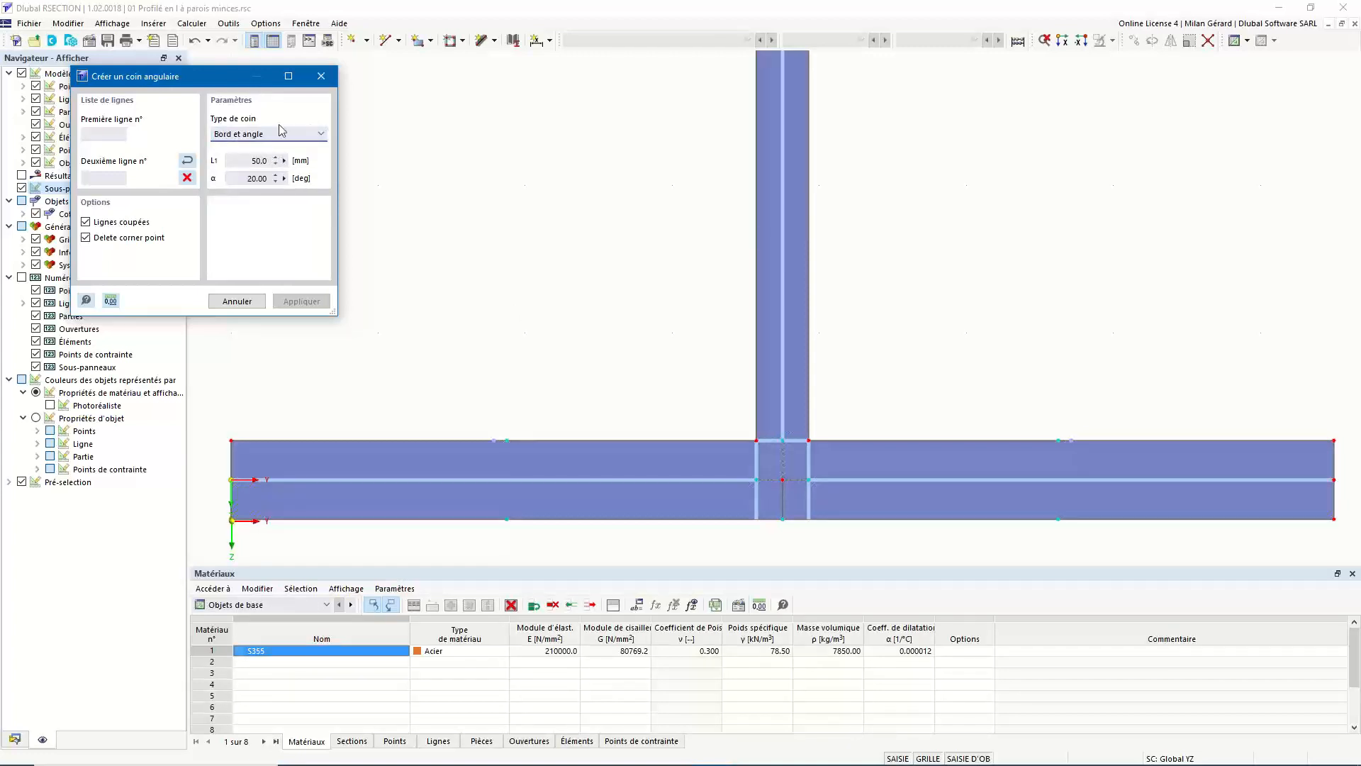
drag(252, 159, 299, 184)
text(45)
click(261, 159)
click(259, 178)
click(266, 160)
double_click(260, 160)
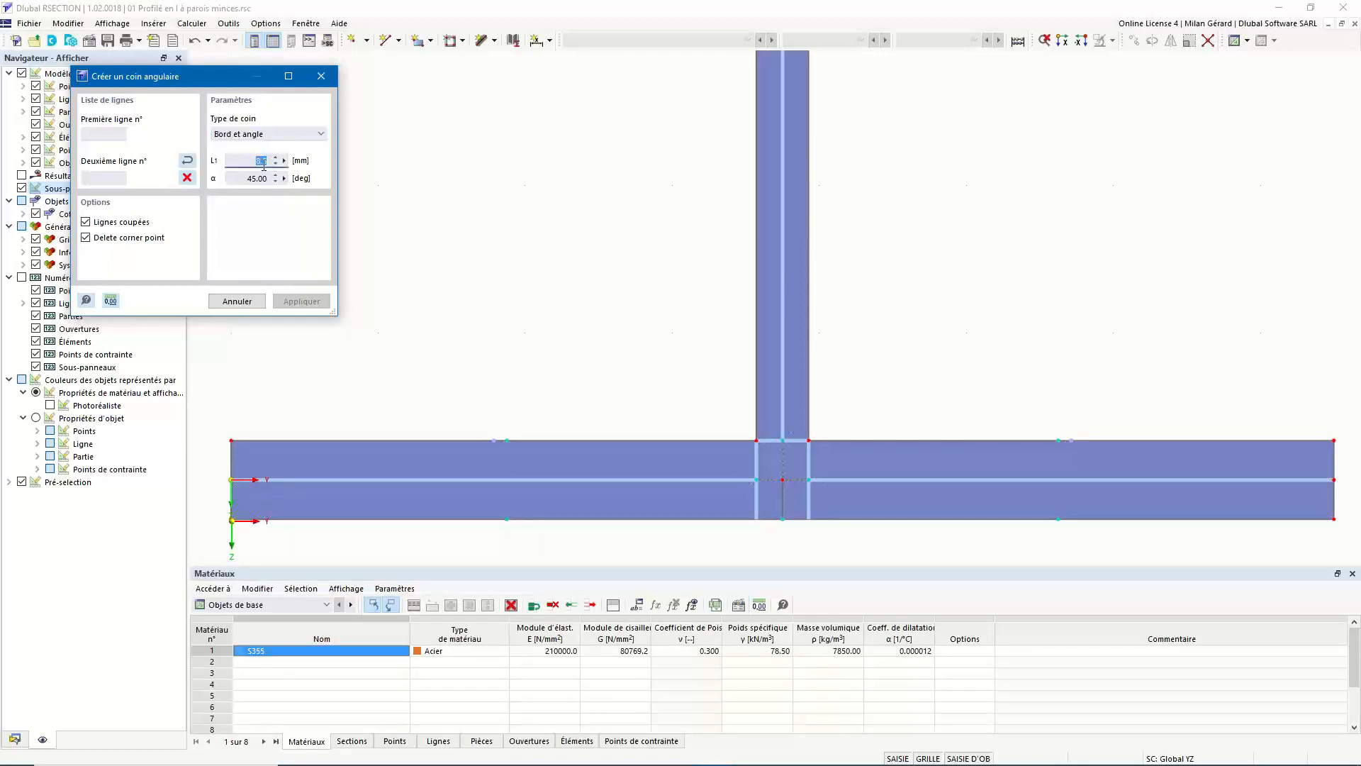
click(646, 443)
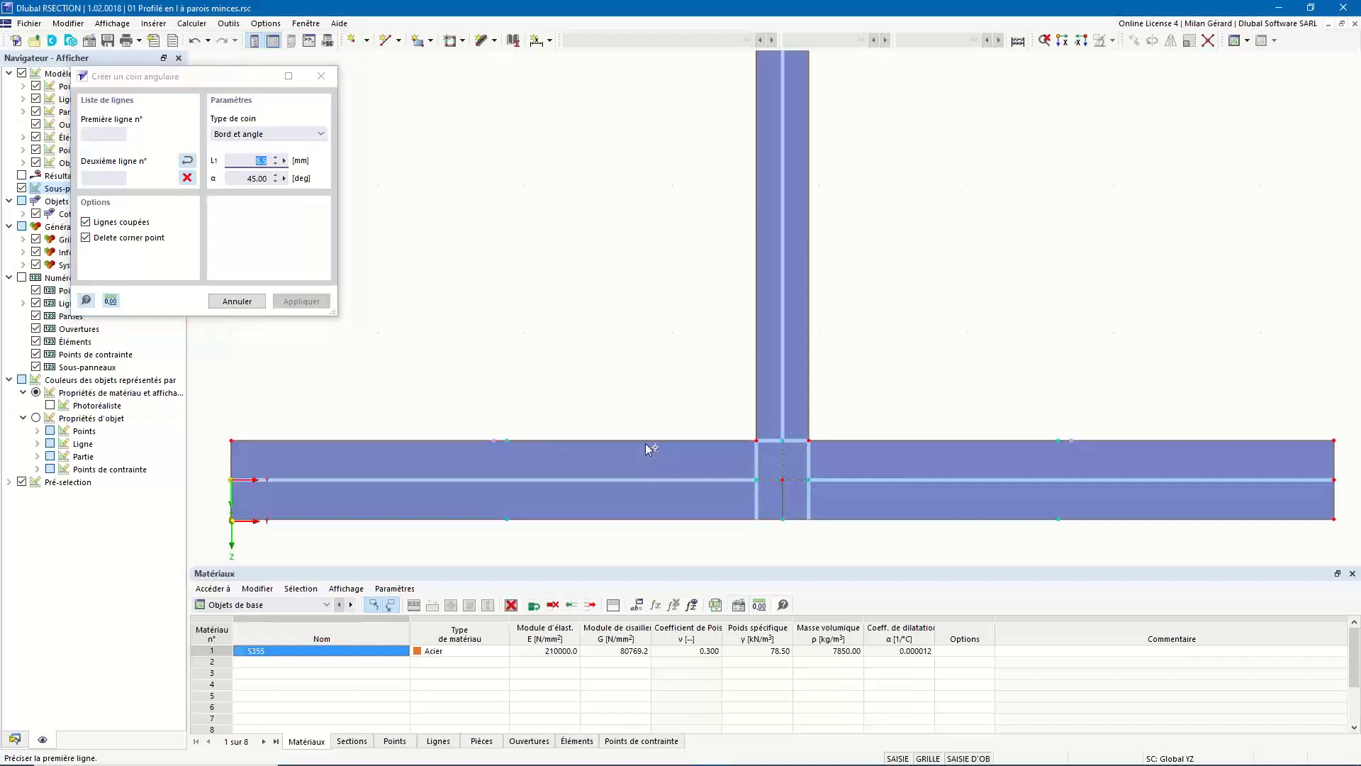
click(757, 290)
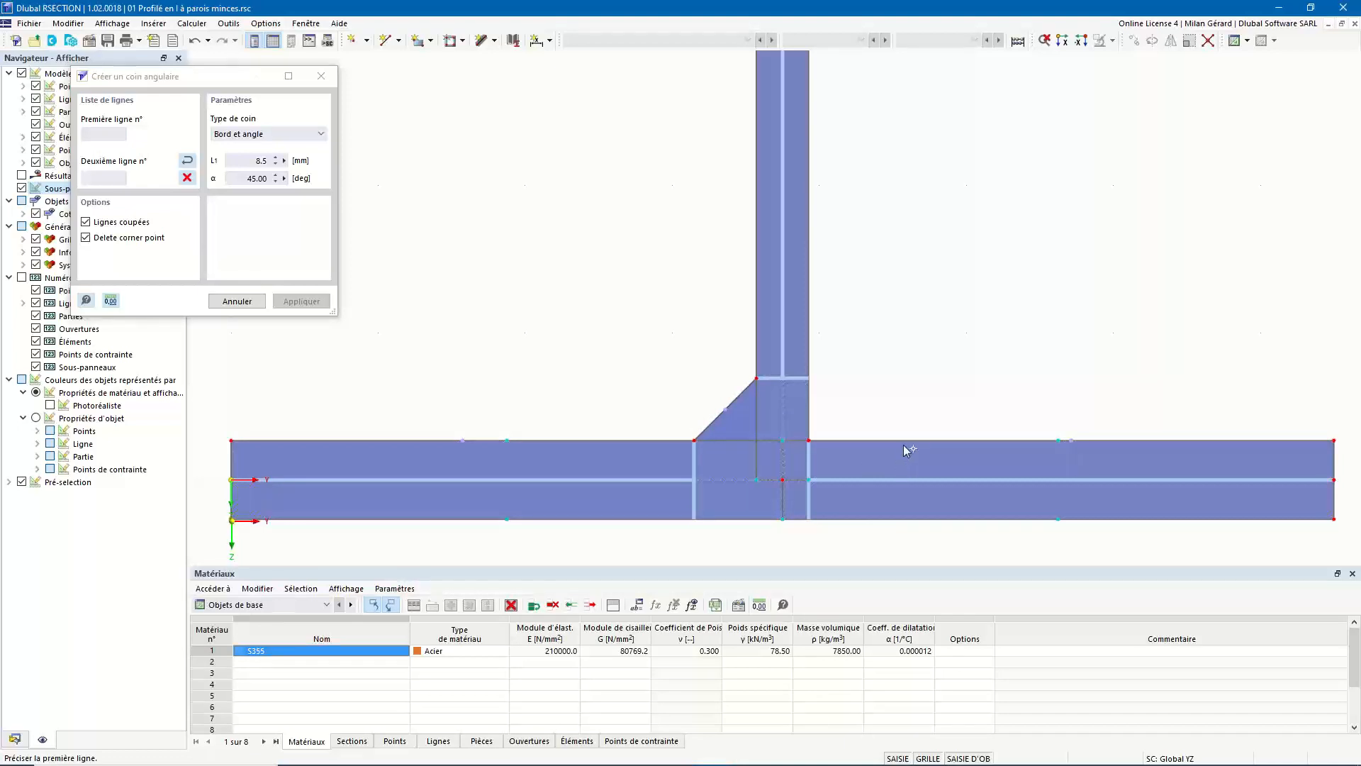
Add the same 8.5 mm, 45° angular corner between the bottom flange's upper edge and the web's right edge
click(933, 439)
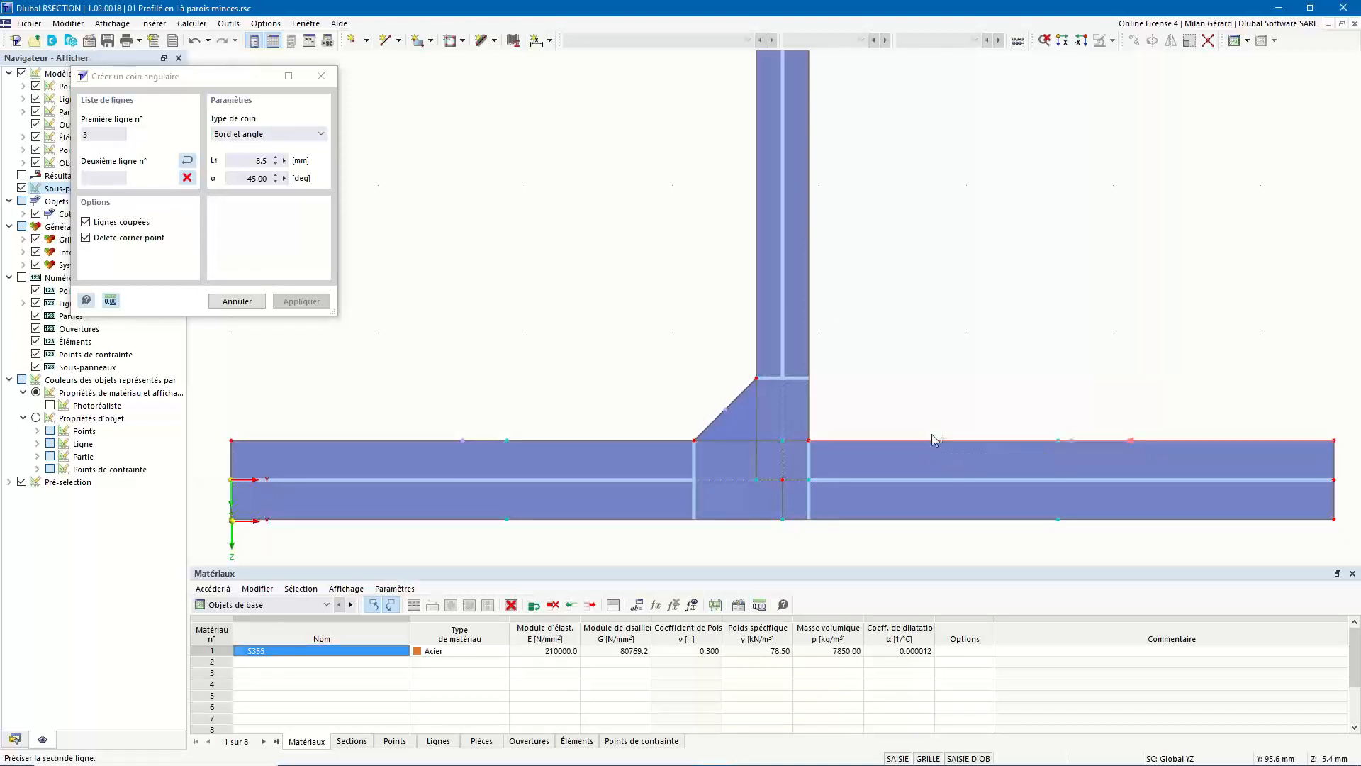
click(809, 279)
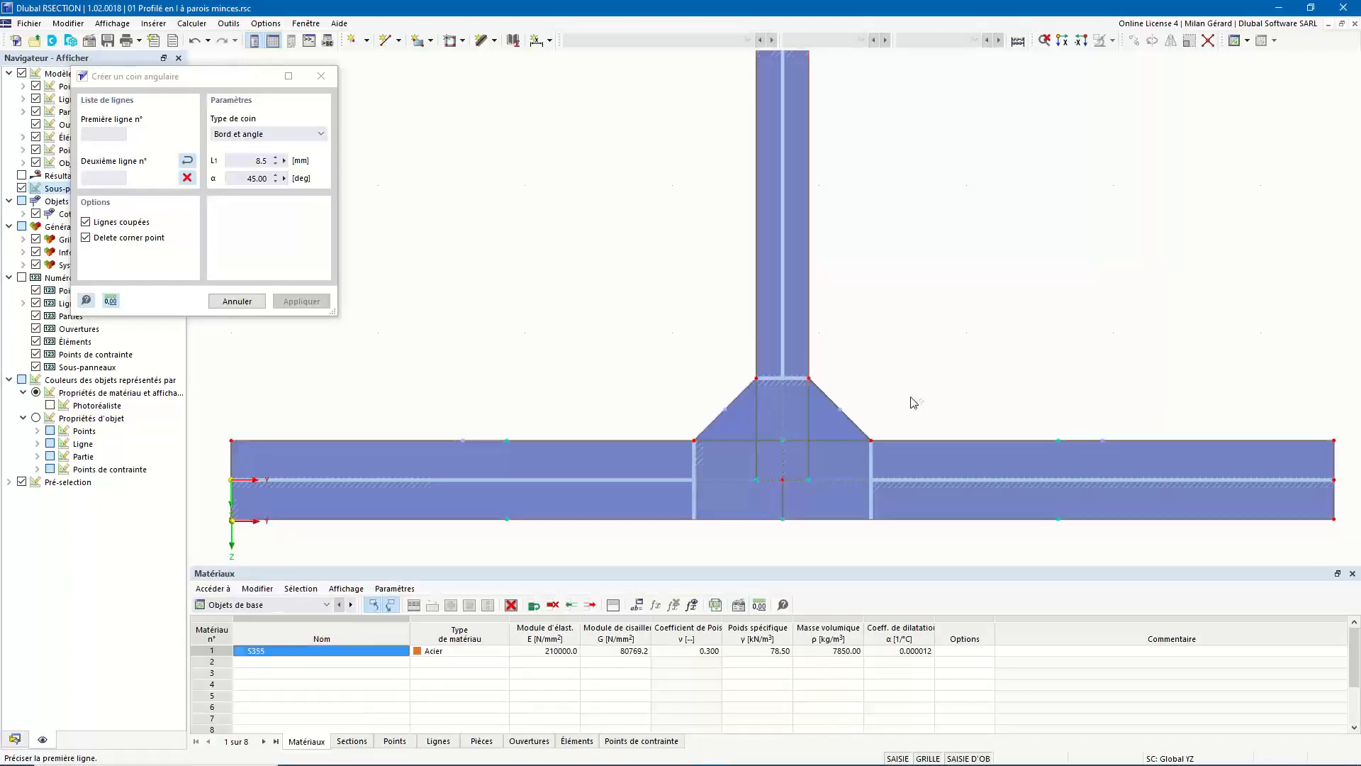
key(Escape)
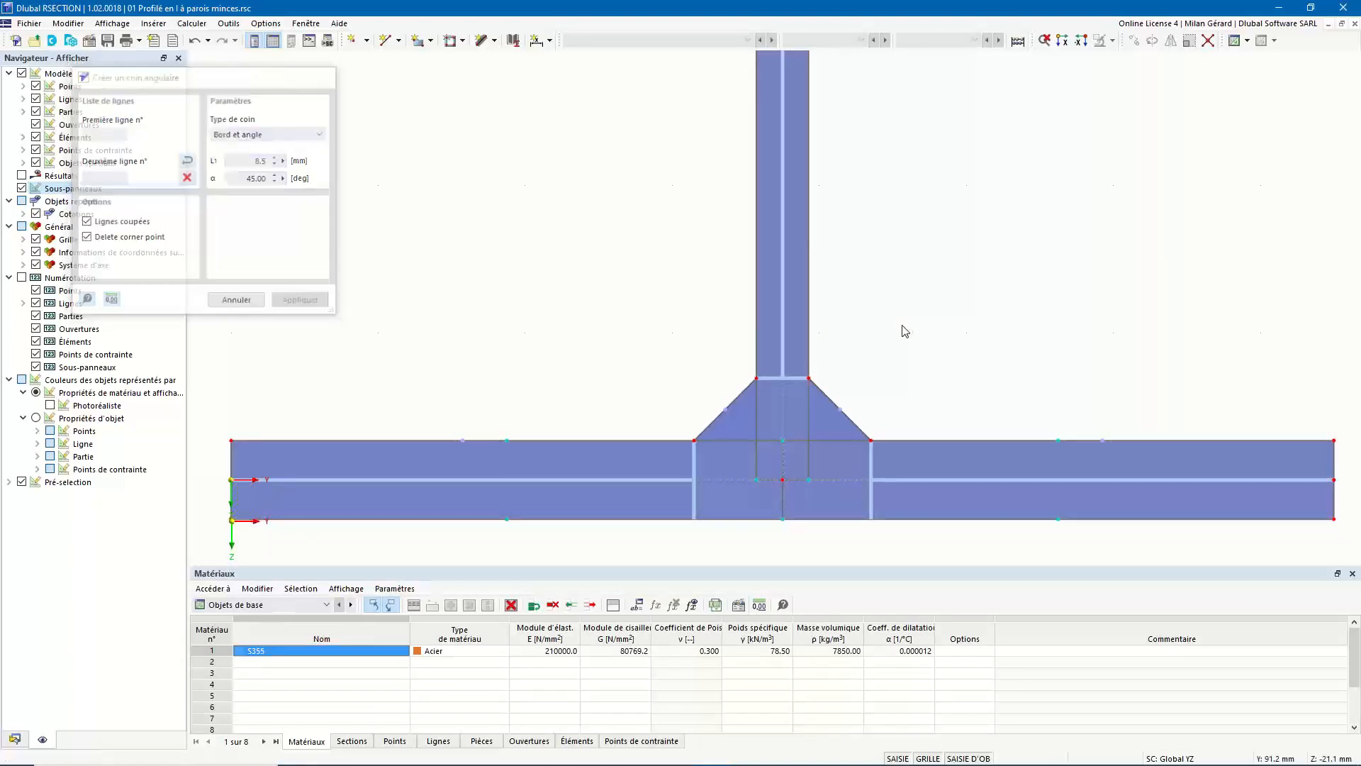
key(F8)
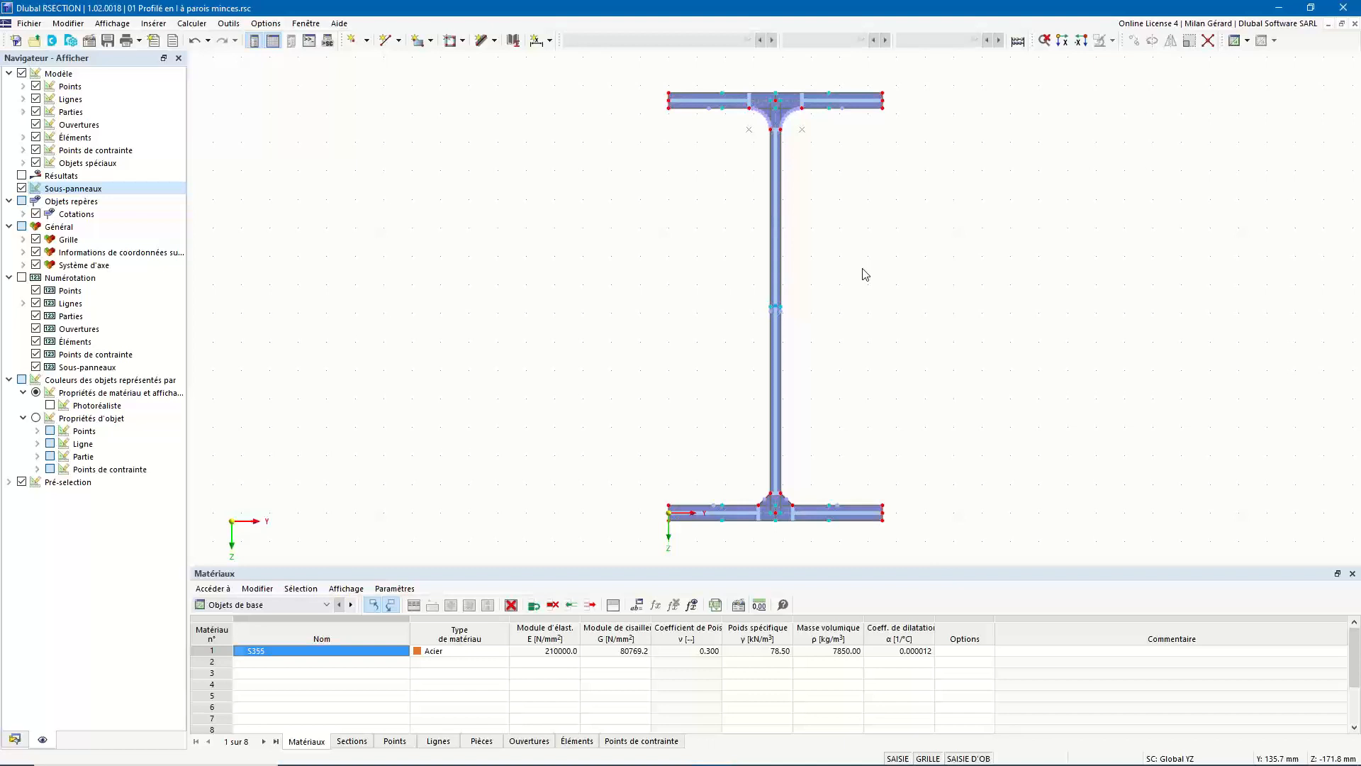
Create a load case CC1 named "Seulement N" in the Permanente action category
click(15, 740)
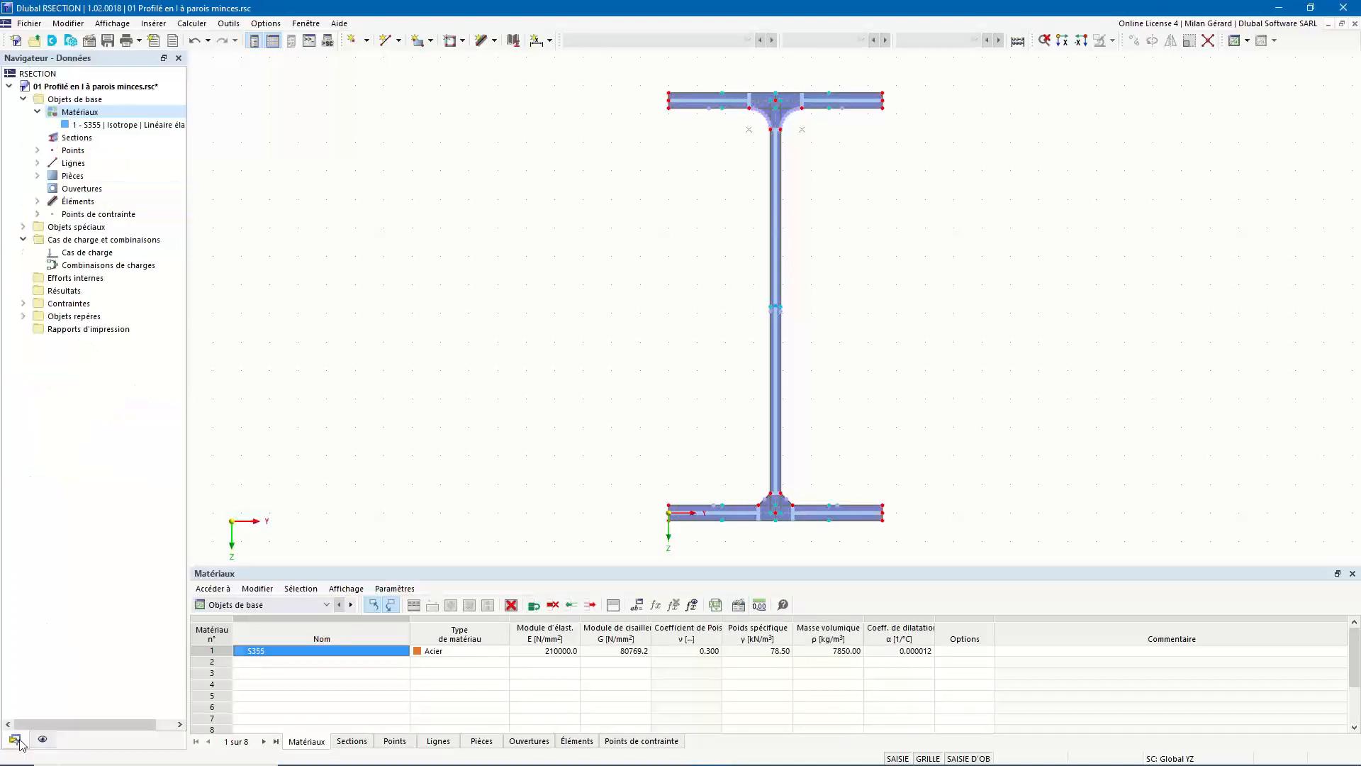
right_click(58, 253)
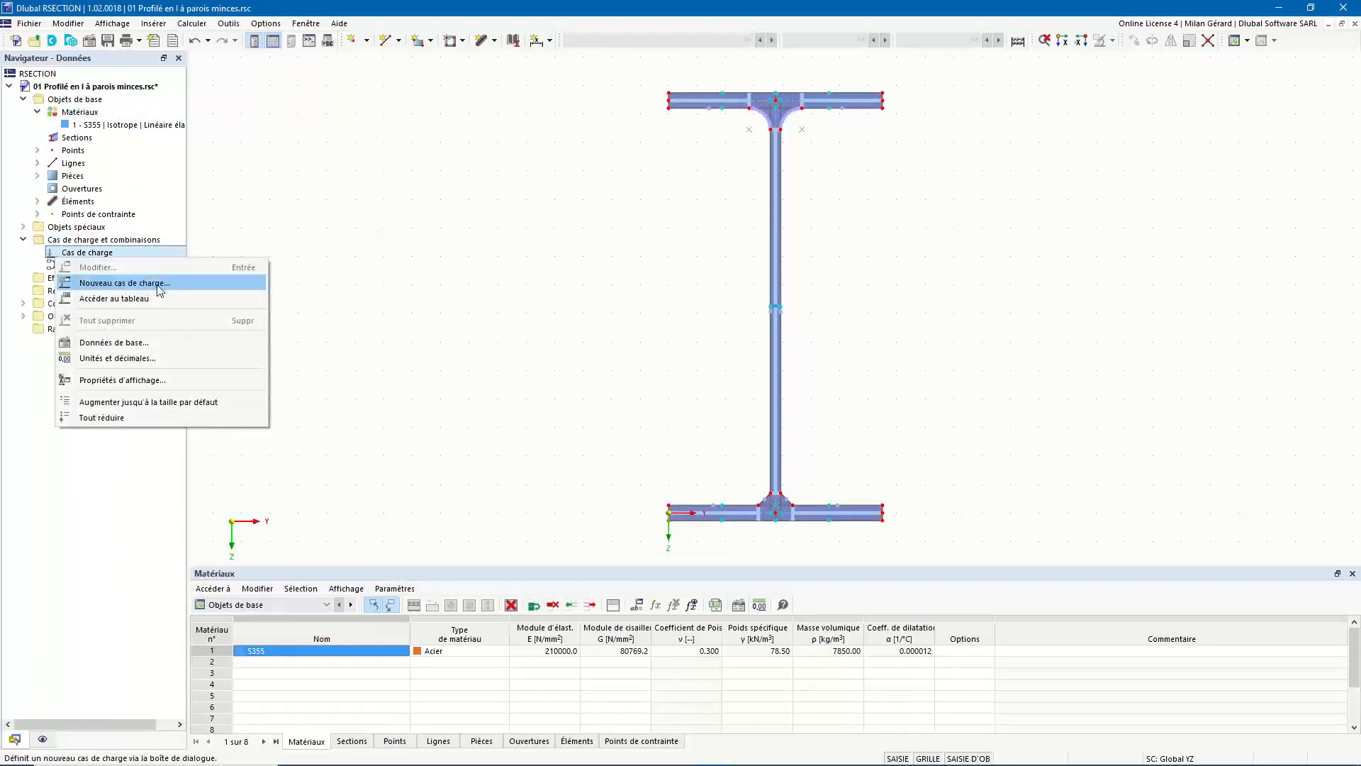
click(158, 285)
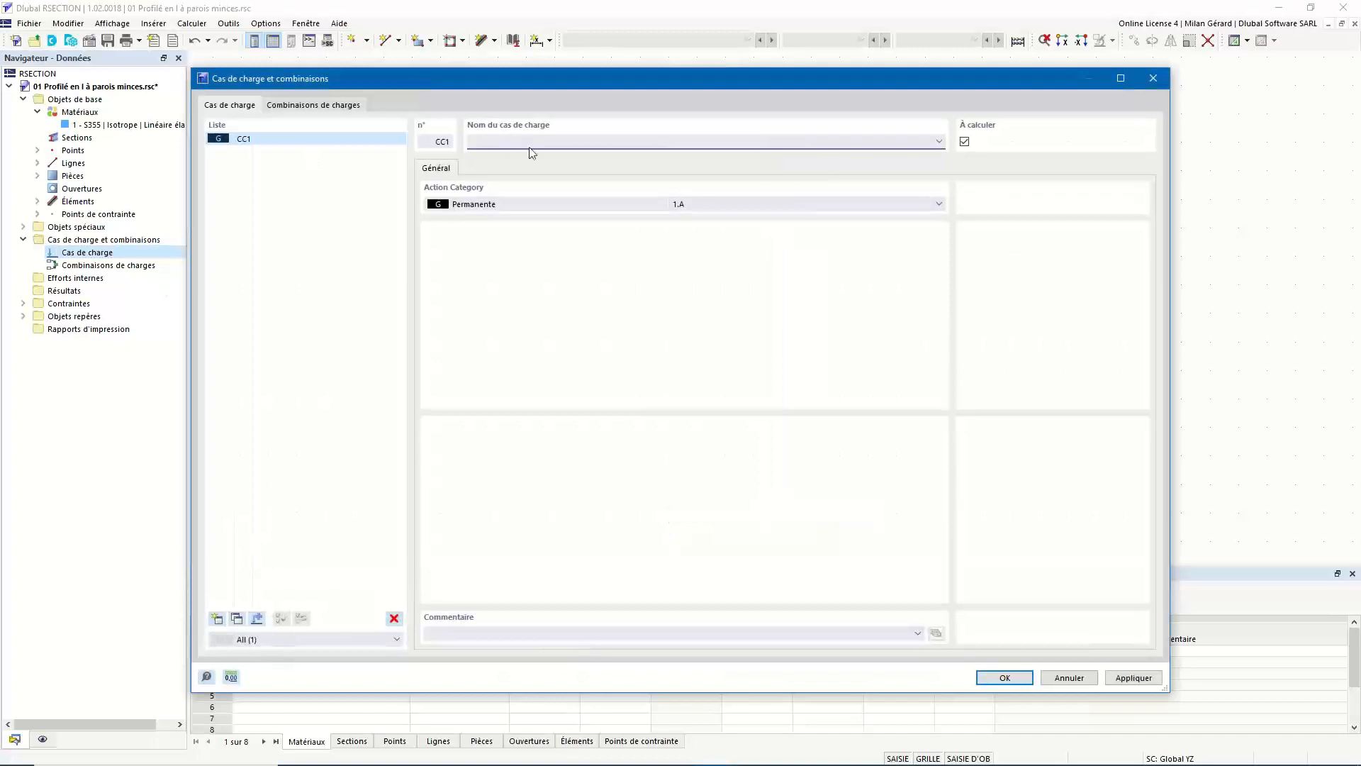
text(Seulement N)
Duplicate load case CC1 and name the copy "Seulement M"
click(239, 619)
click(550, 141)
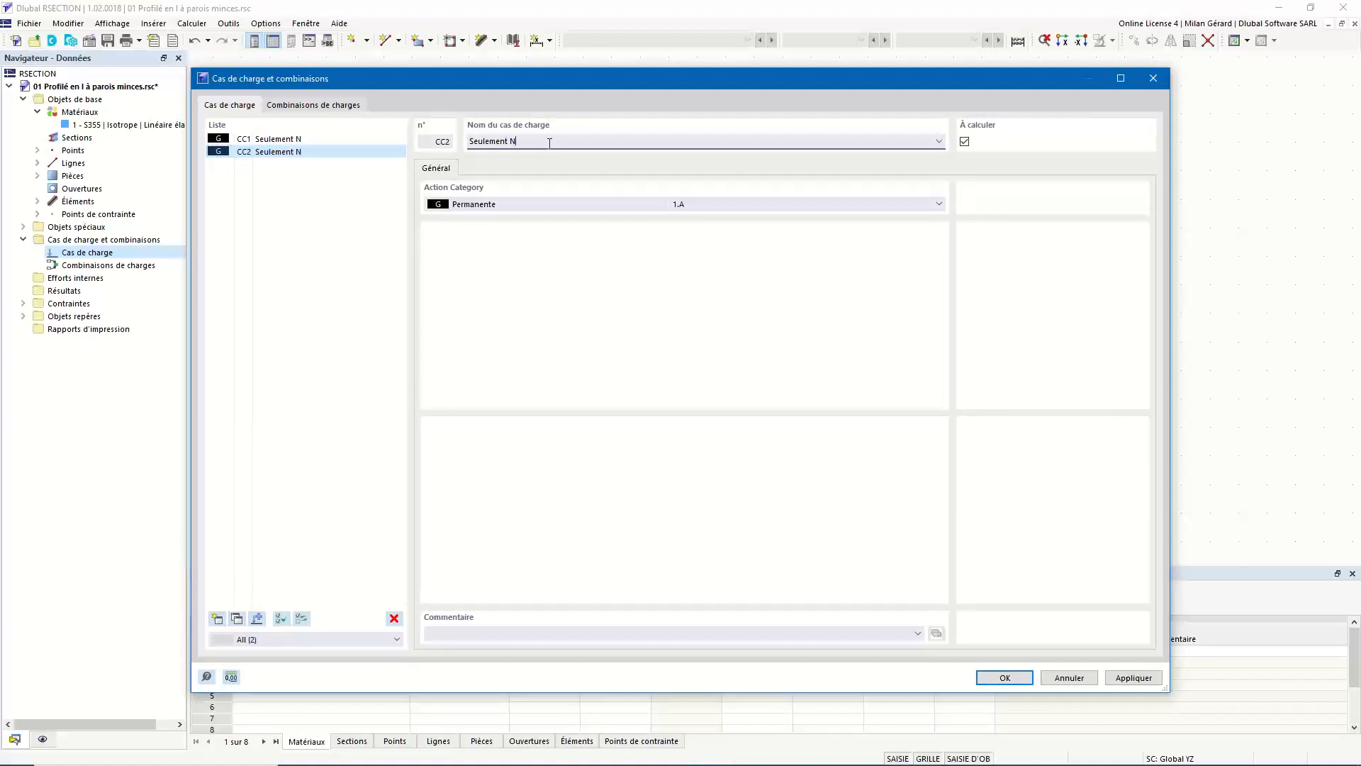
key(BackSpace)
text(M)
click(370, 139)
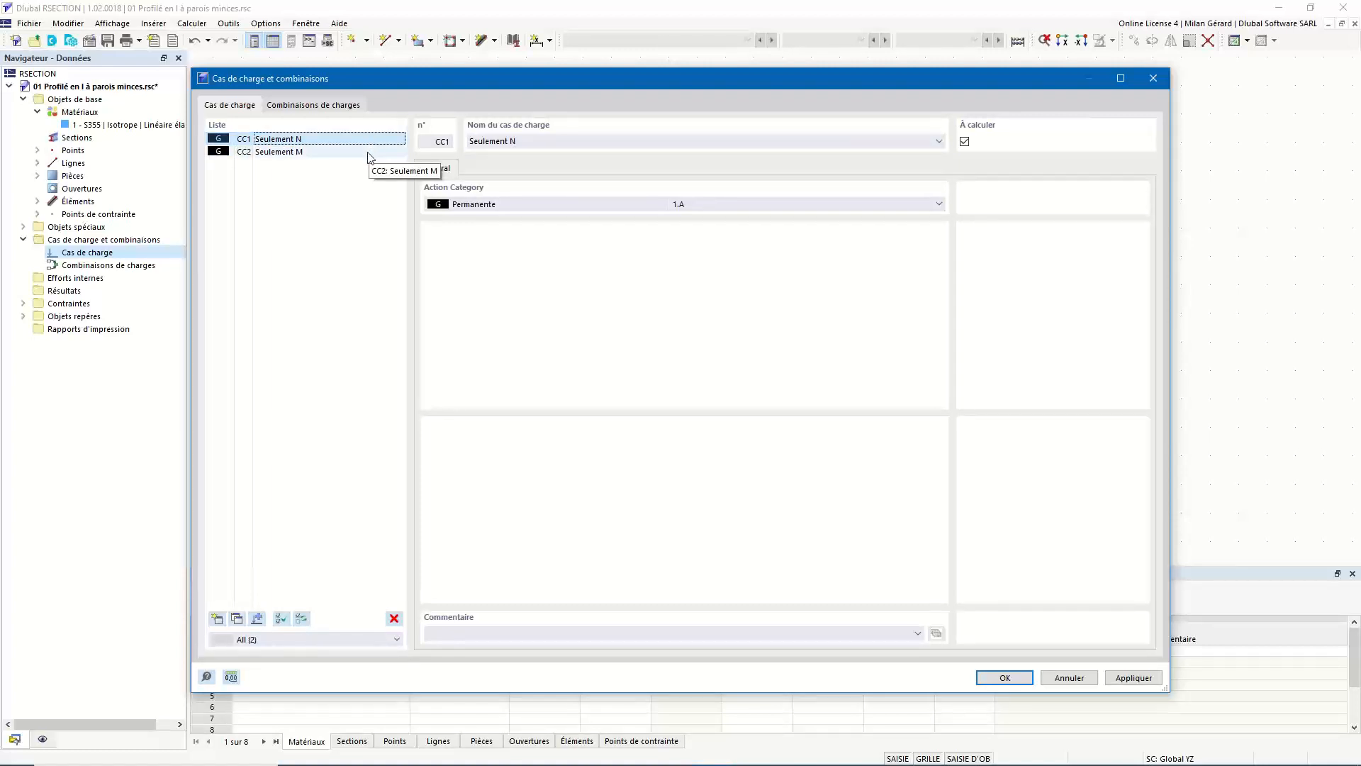
Create load combination CO1 from both load cases, CC1 + CC2, each with factor 1.00
click(333, 107)
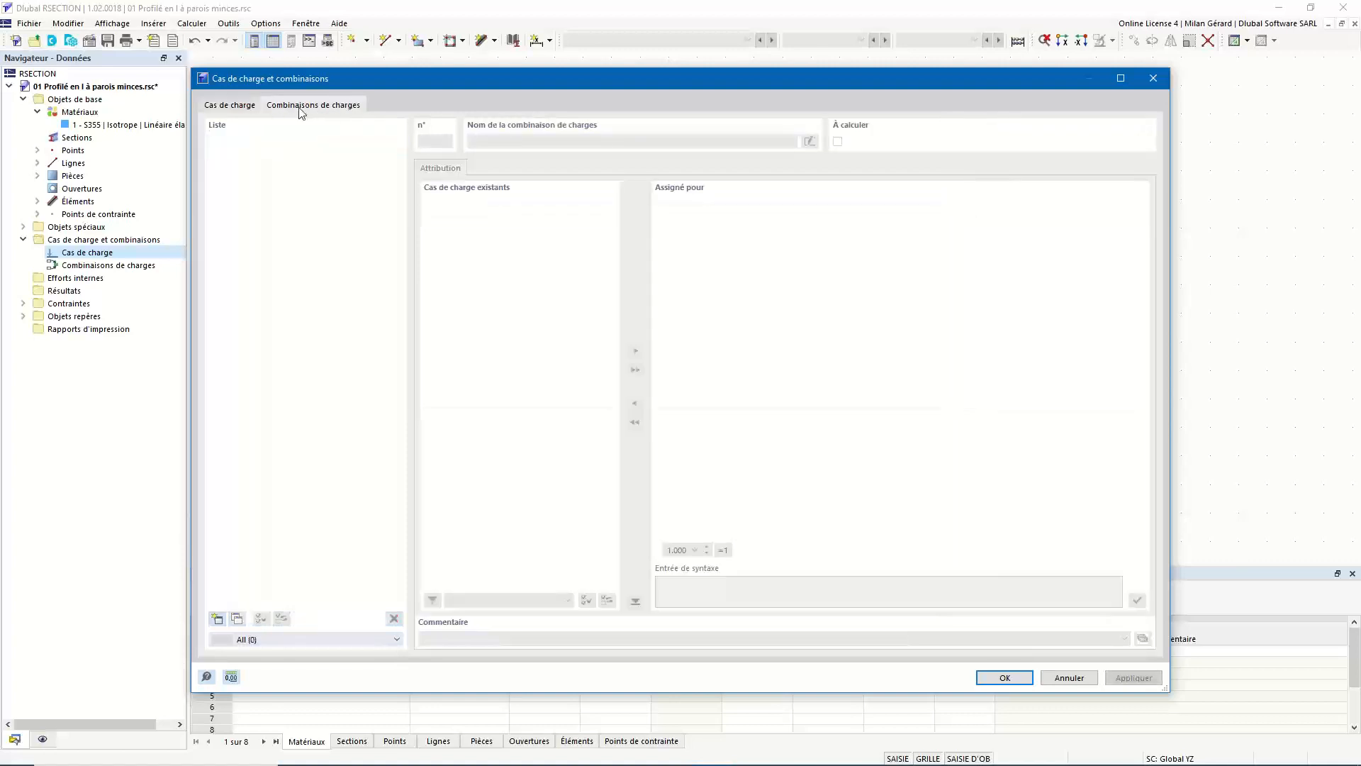
click(218, 619)
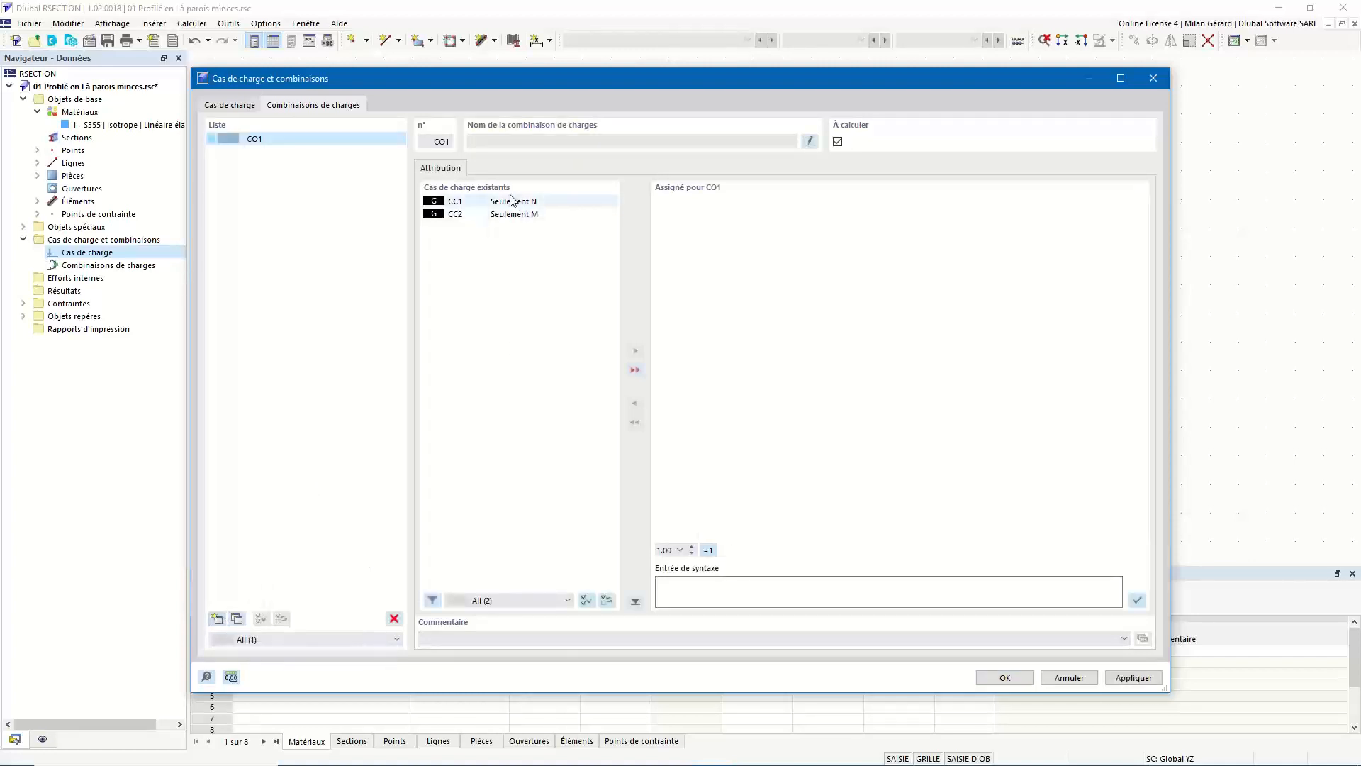
click(636, 369)
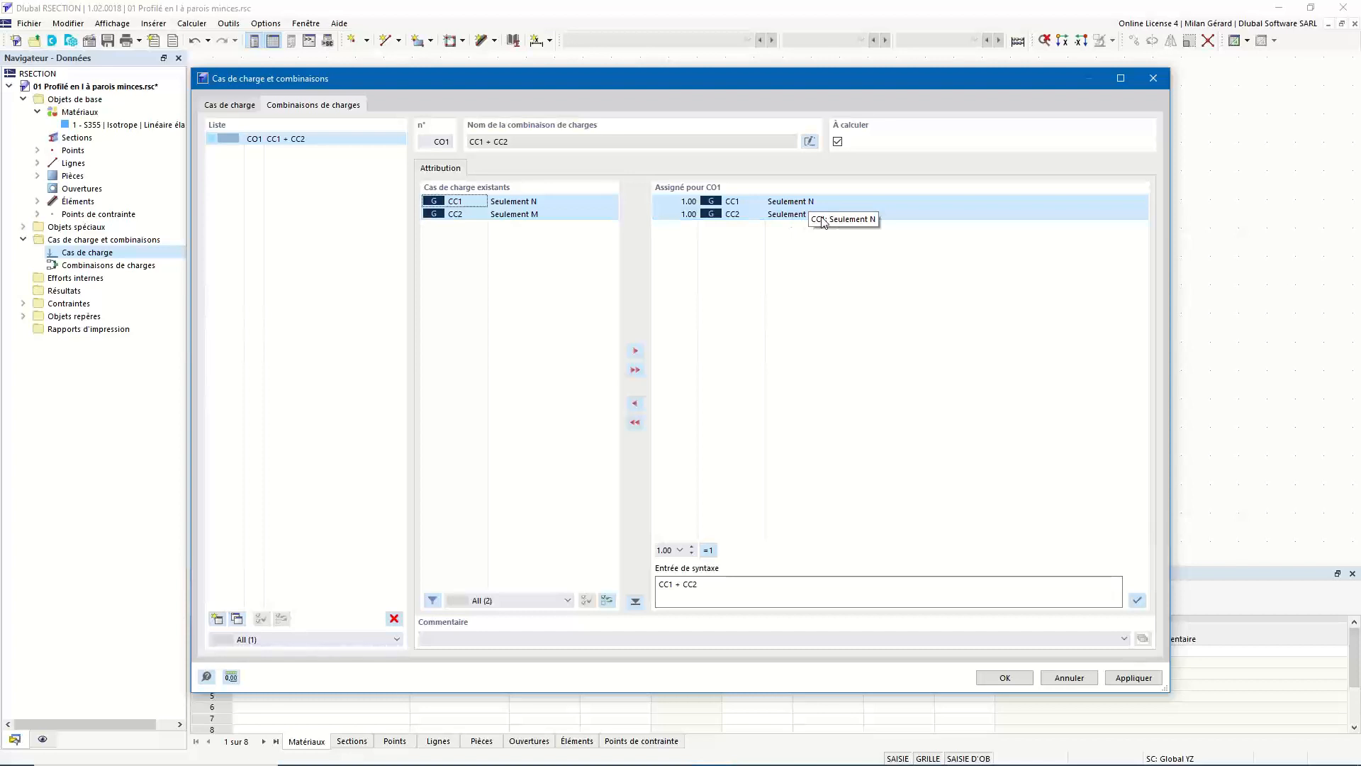
click(1006, 679)
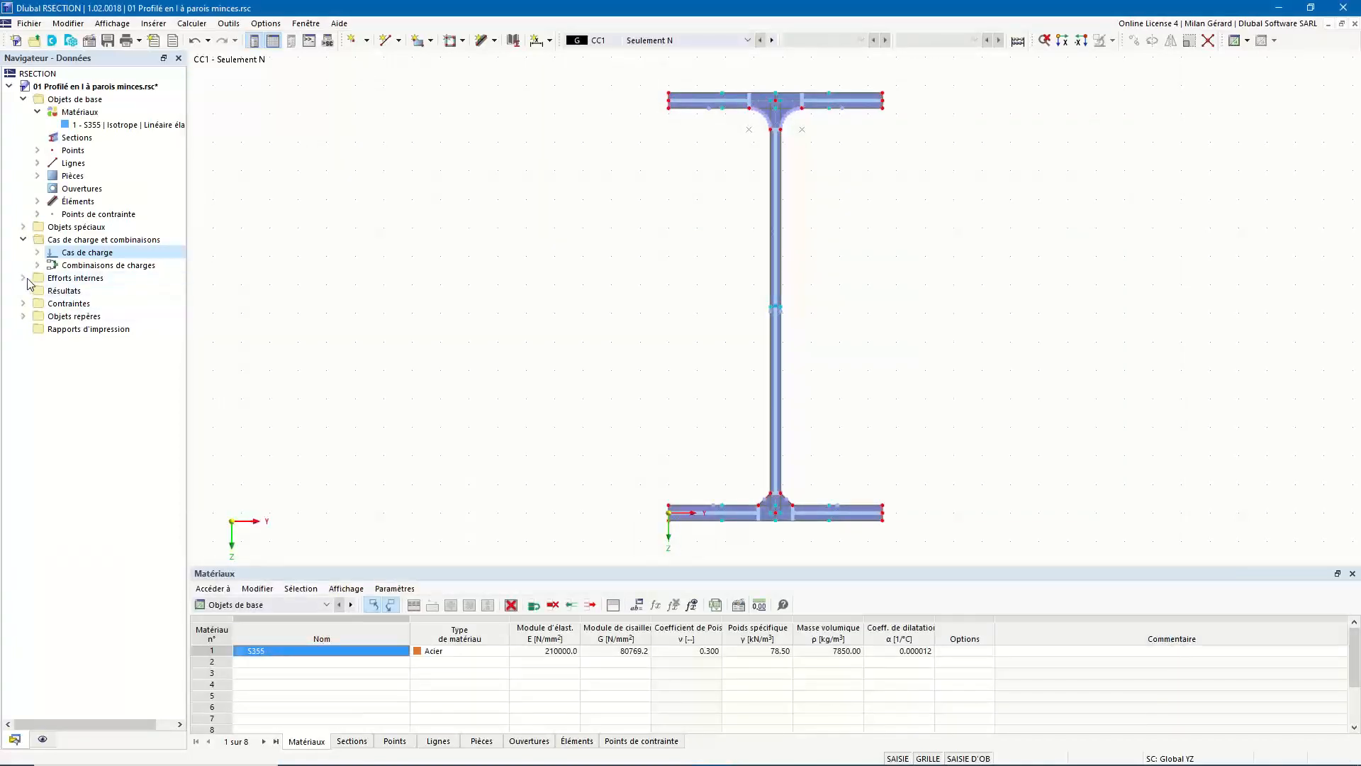
Define internal forces for load case CC1 on member 1 with an axial force N of -10 kN
click(24, 278)
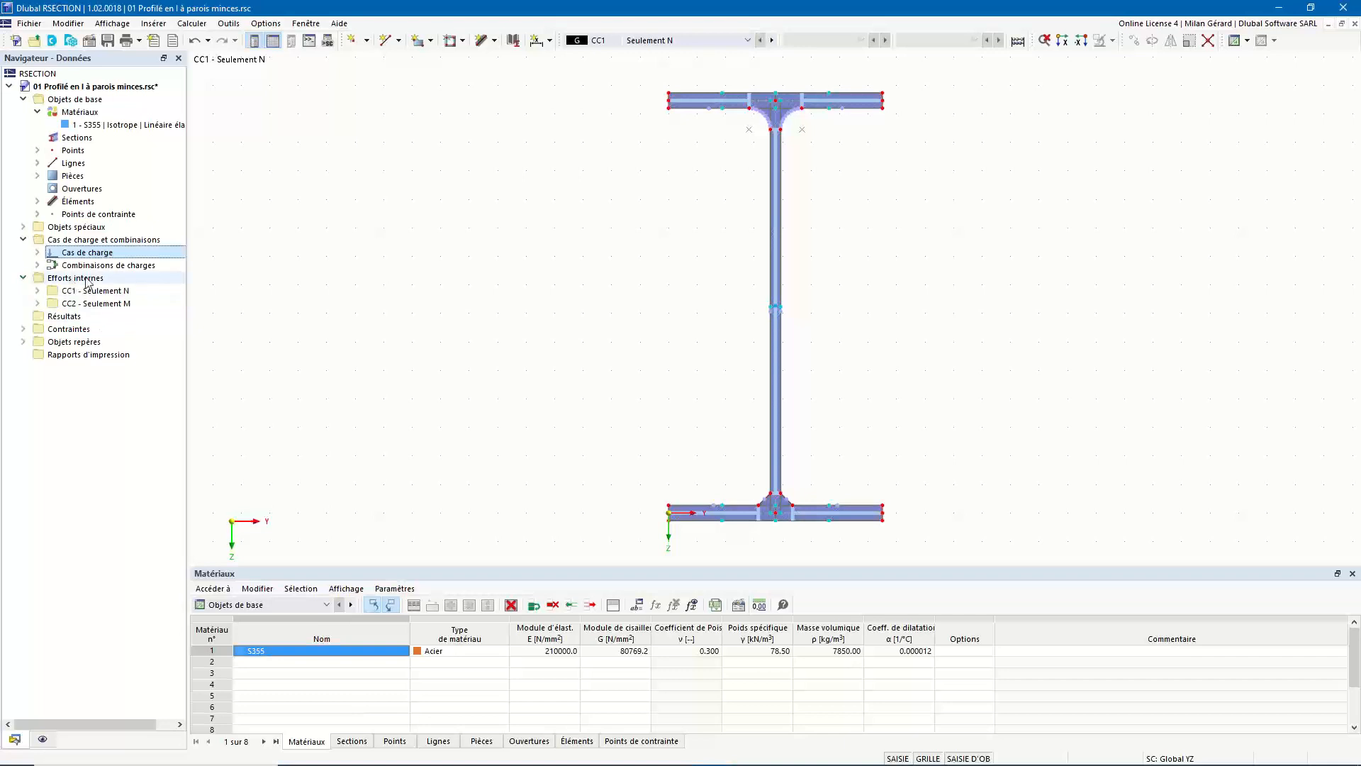
click(40, 280)
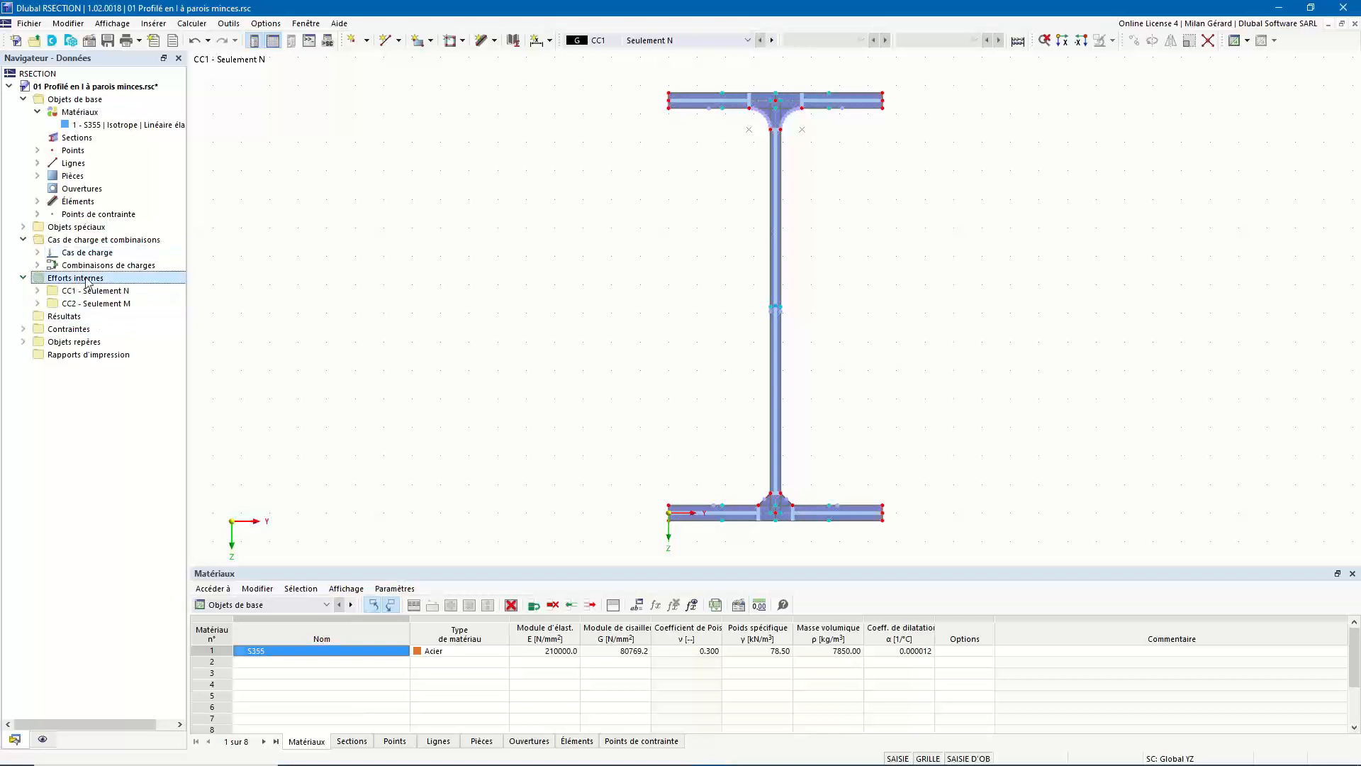
click(37, 291)
click(100, 305)
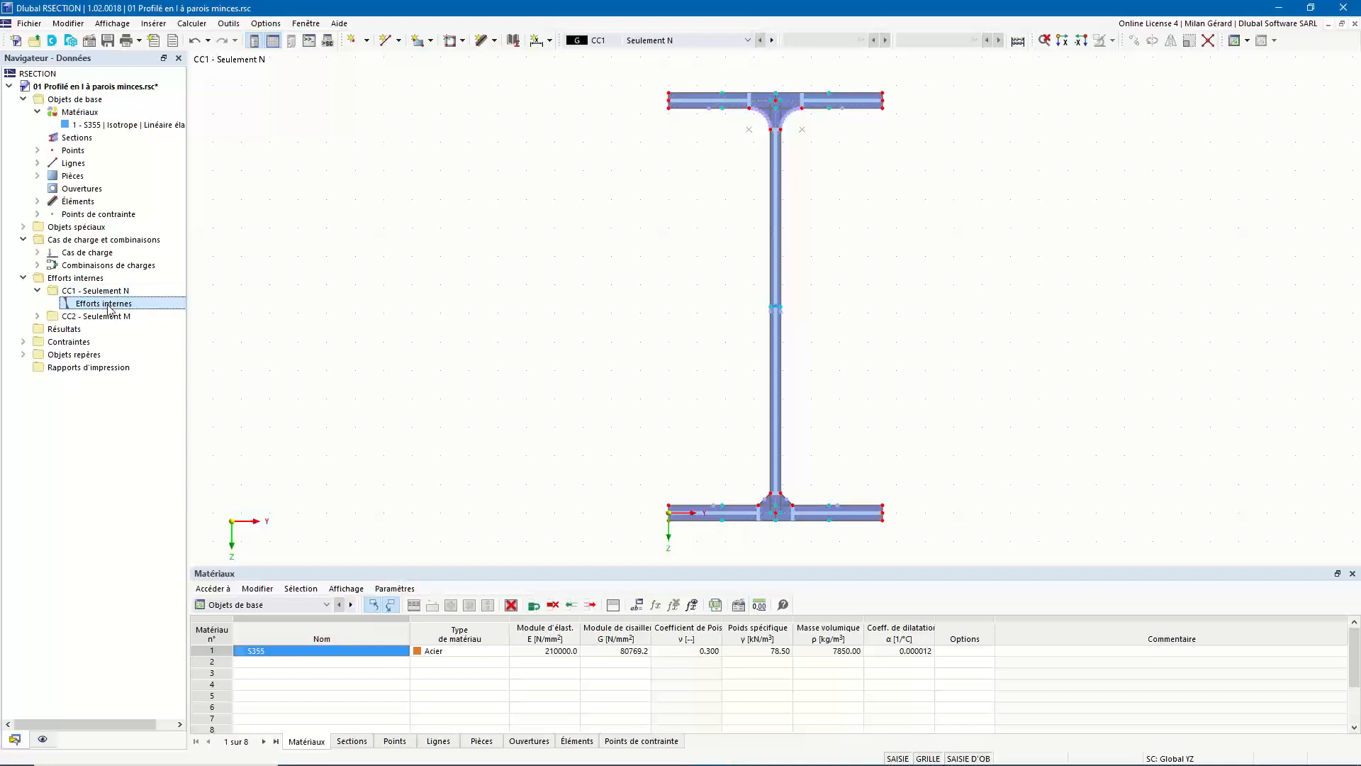
right_click(109, 309)
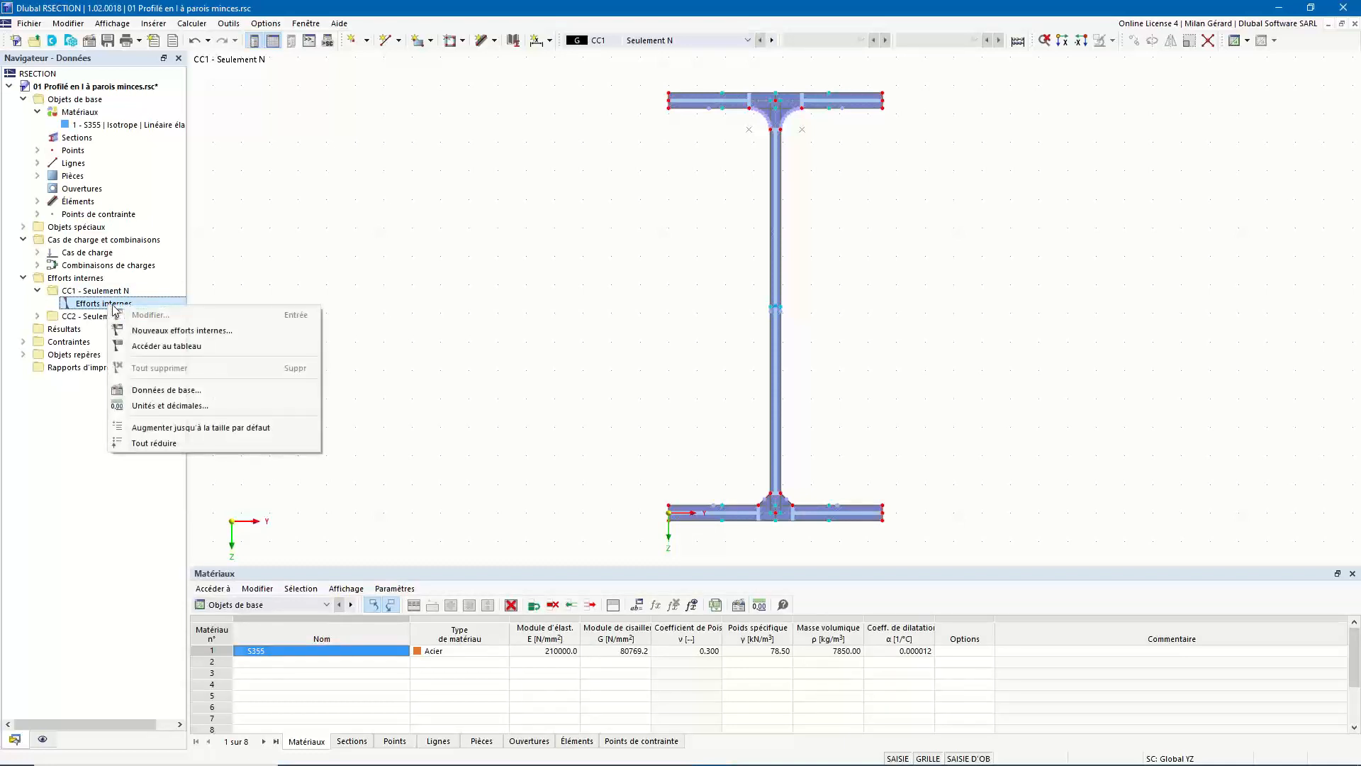
click(241, 332)
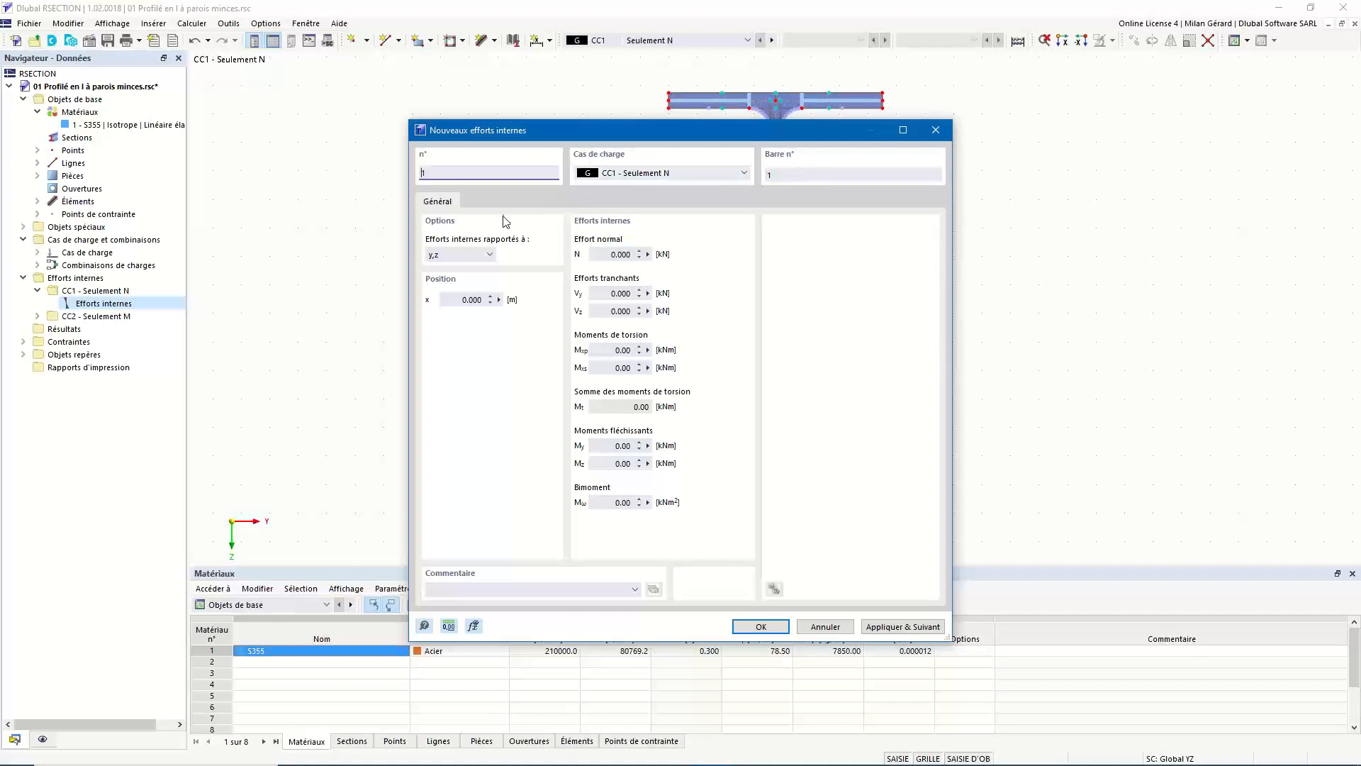
click(610, 254)
text(-10)
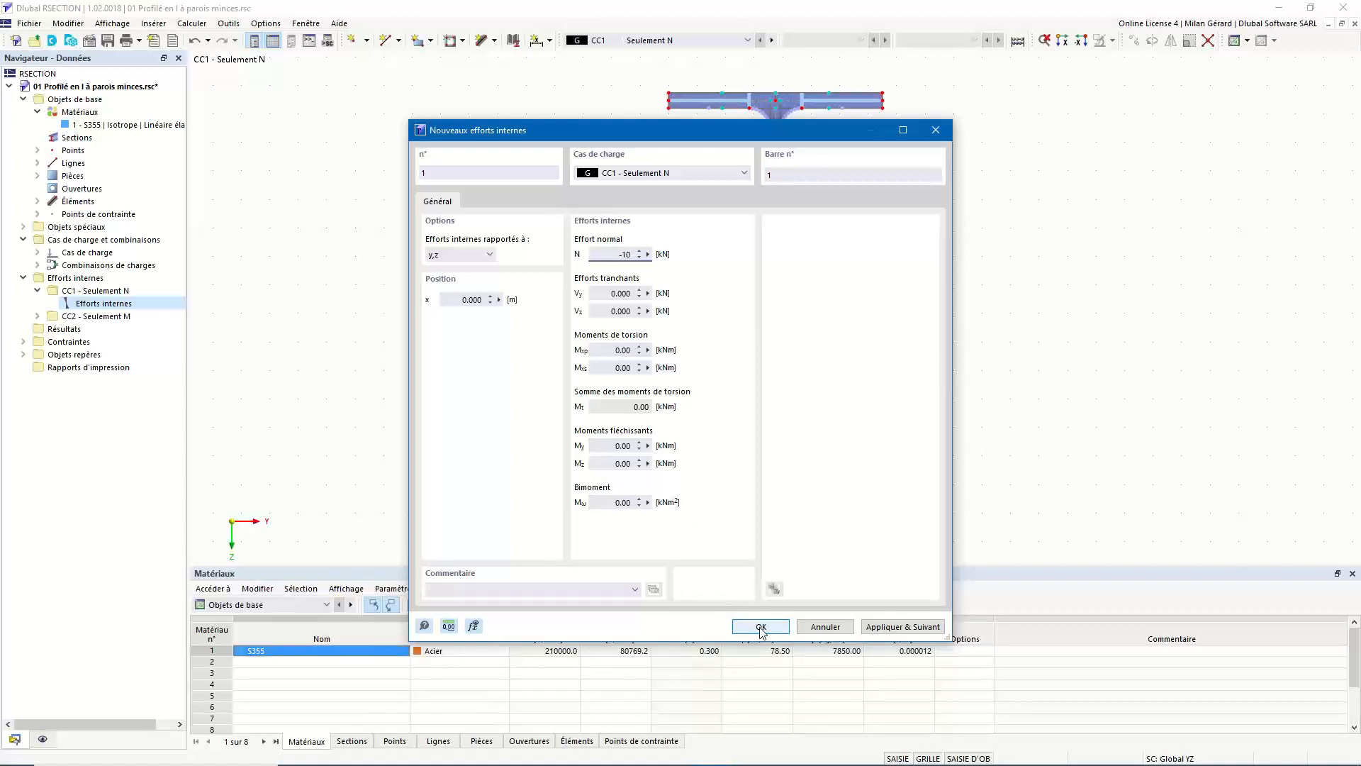
click(883, 627)
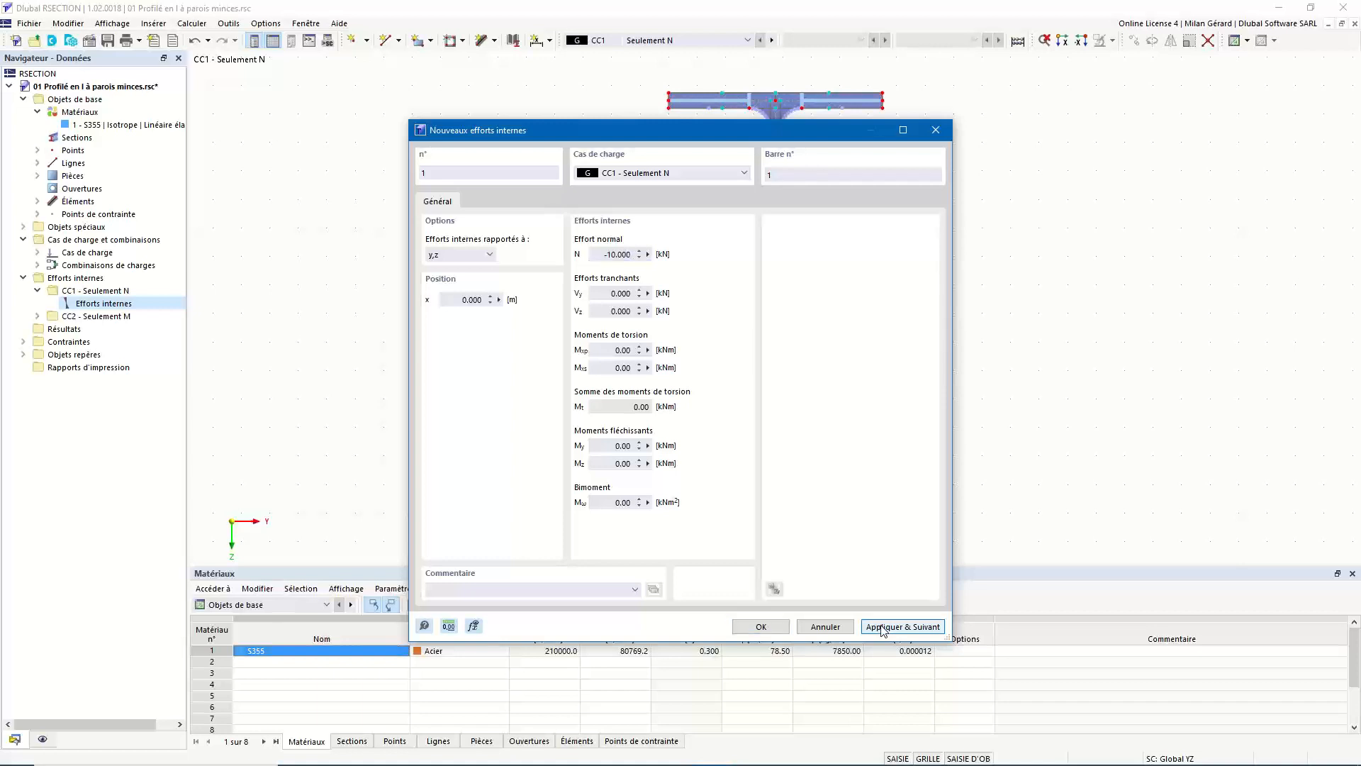
Define internal forces for load case CC2 with N set to 0 and bending moment My set to 10 kNm
click(744, 174)
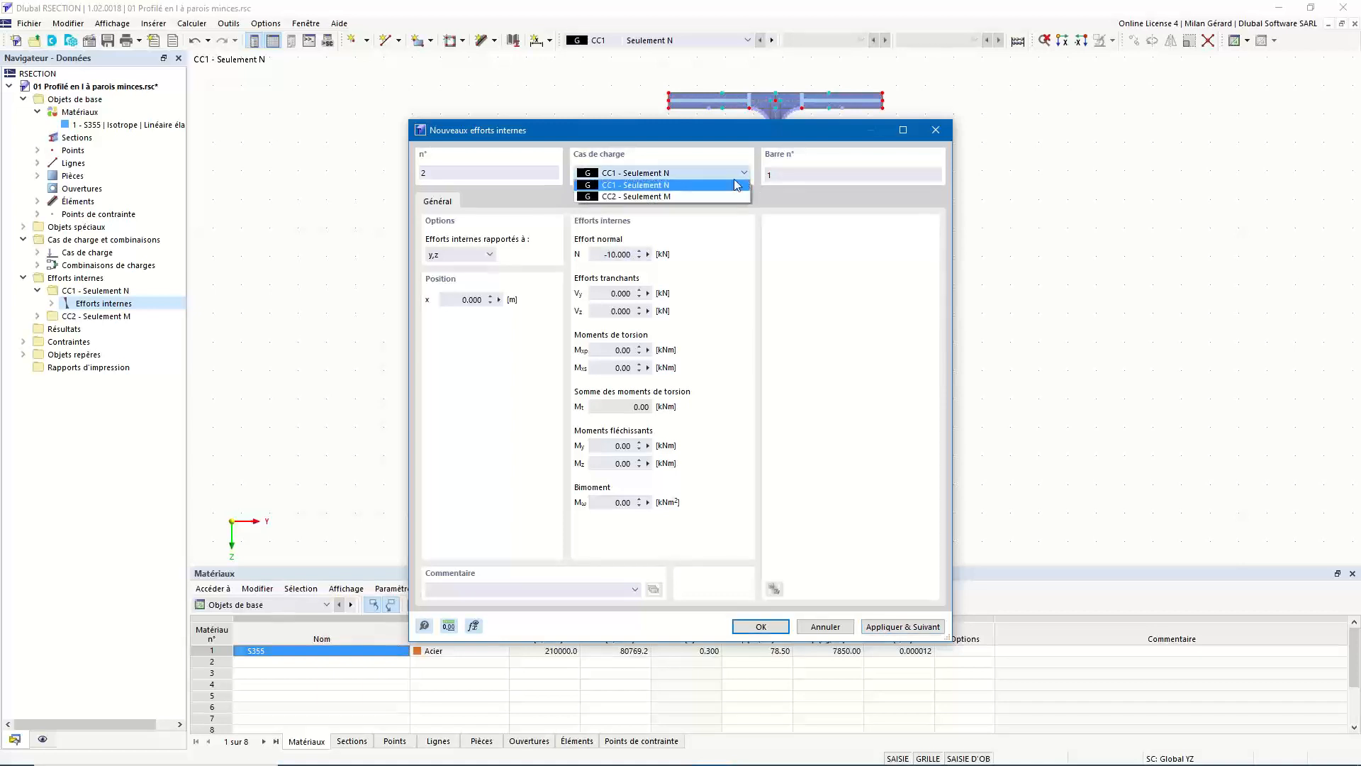
click(673, 197)
double_click(606, 255)
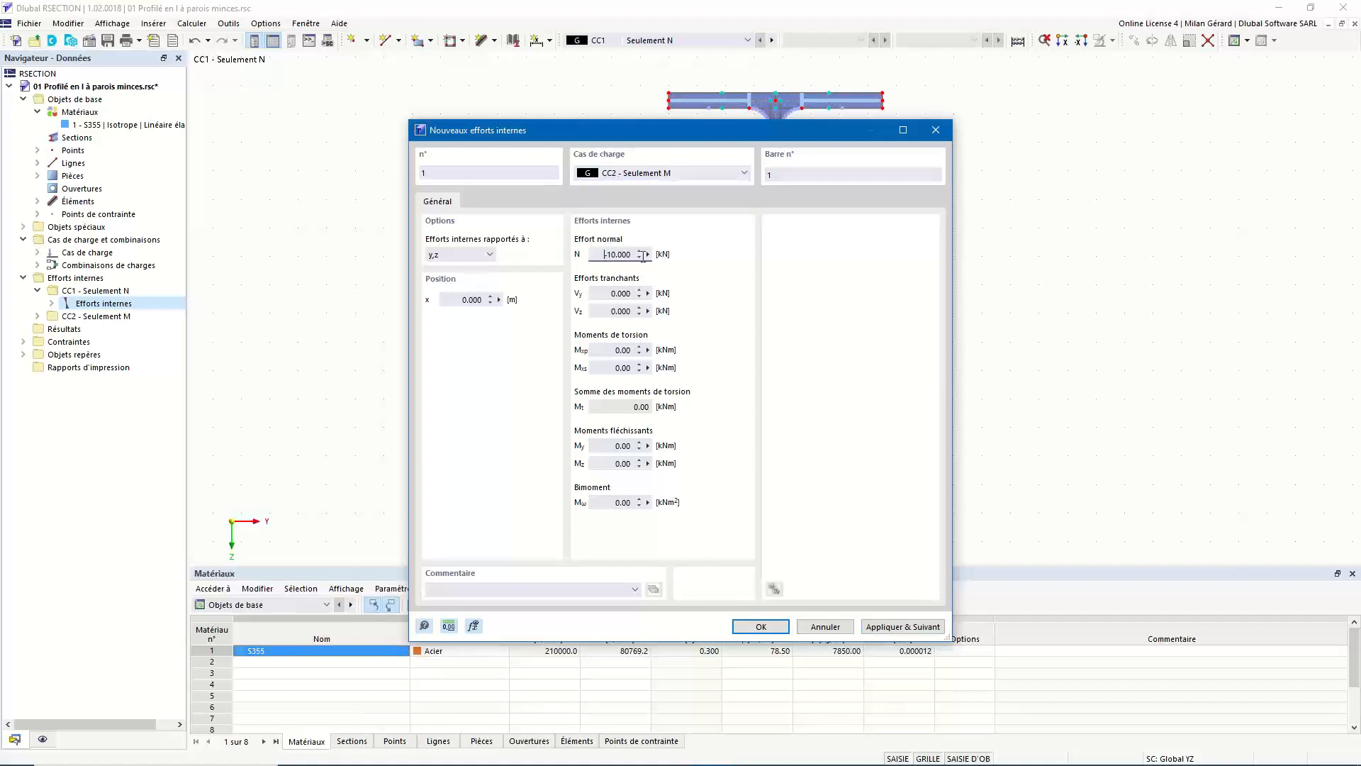
text(0)
click(614, 293)
double_click(623, 446)
text(10)
click(761, 627)
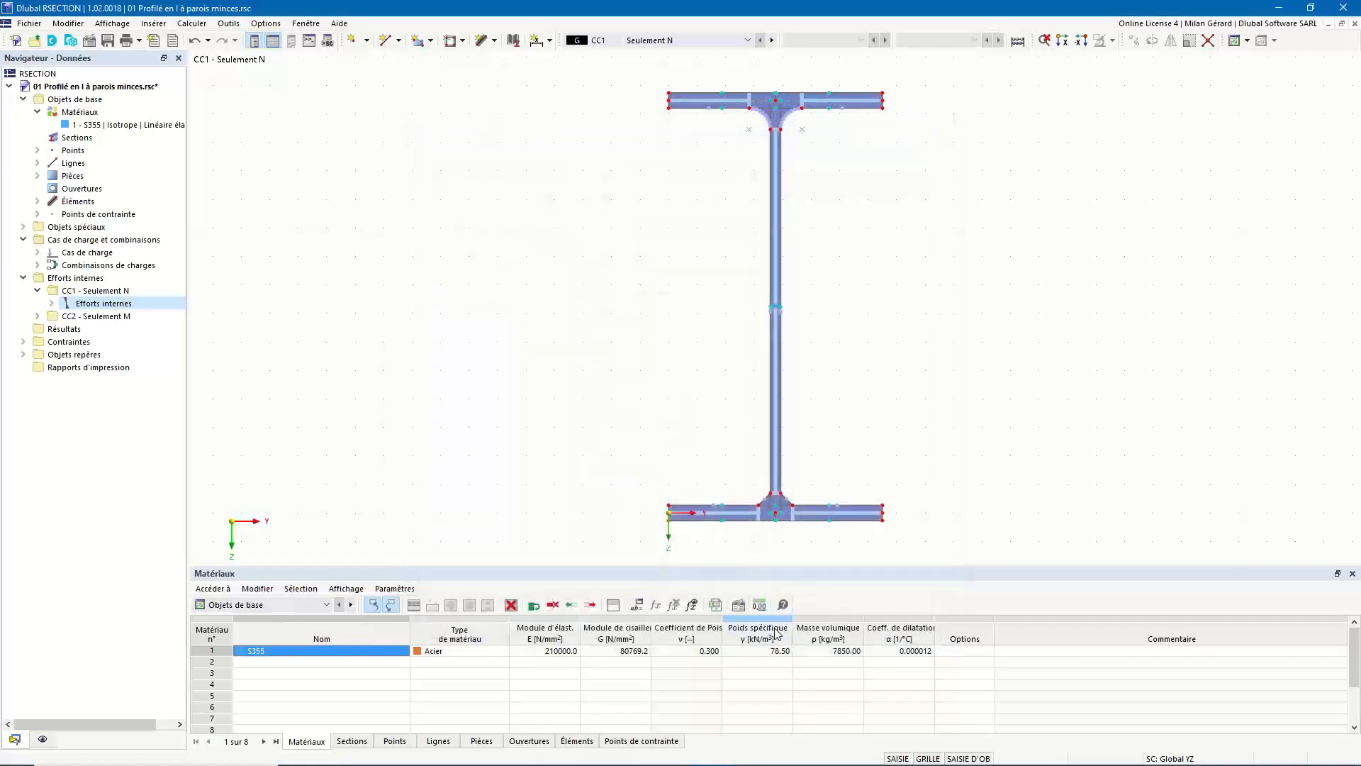
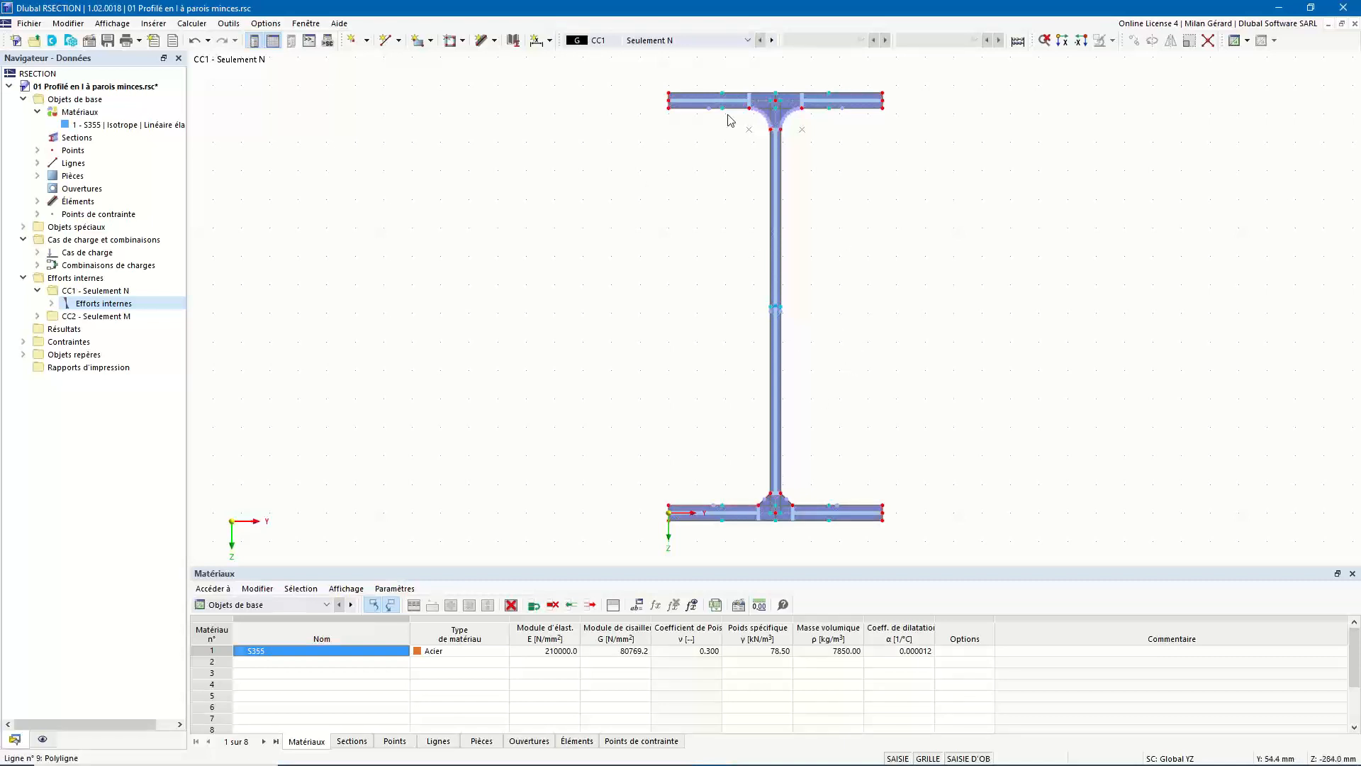
Start a new Standard stress point numbered 100 and take its Y coordinate, 75 mm, from the point at the bottom flange's centre
scroll(792, 99, up, 1)
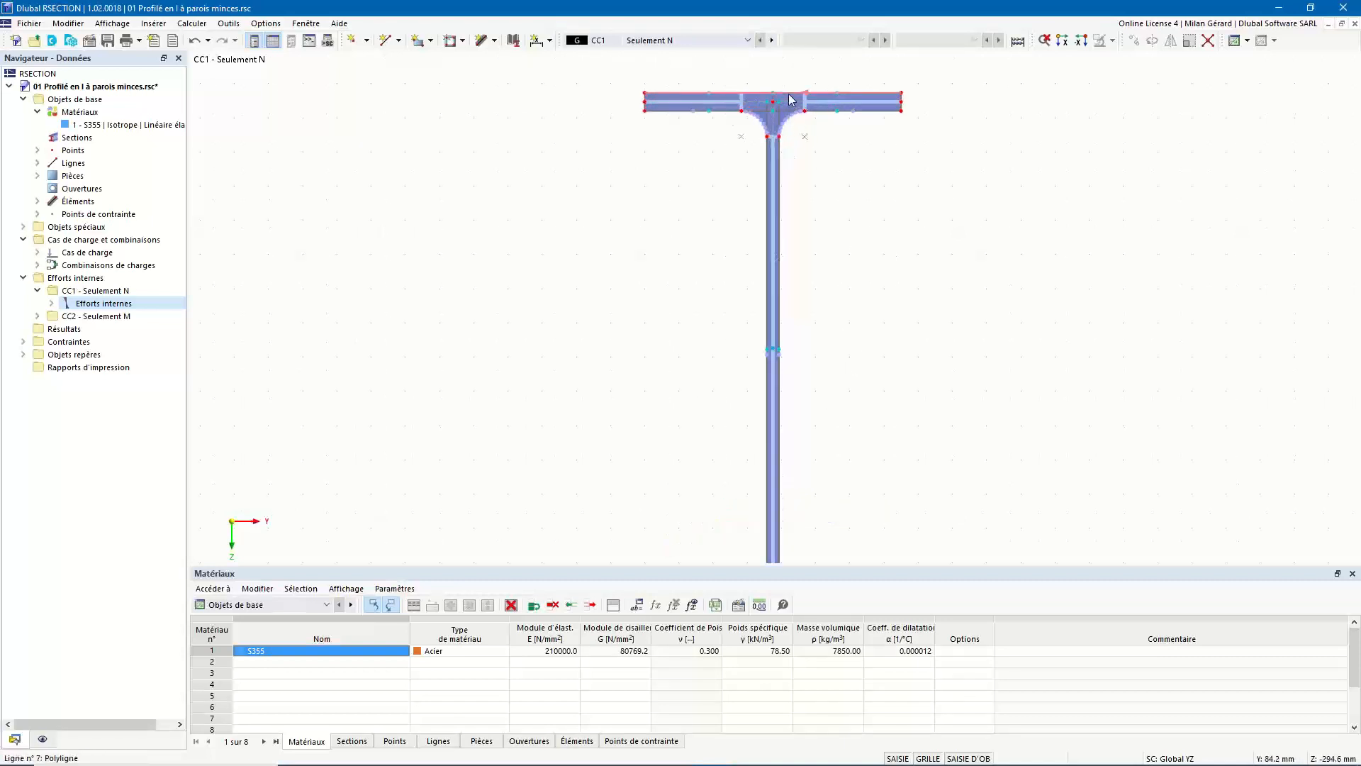
scroll(792, 100, up, 2)
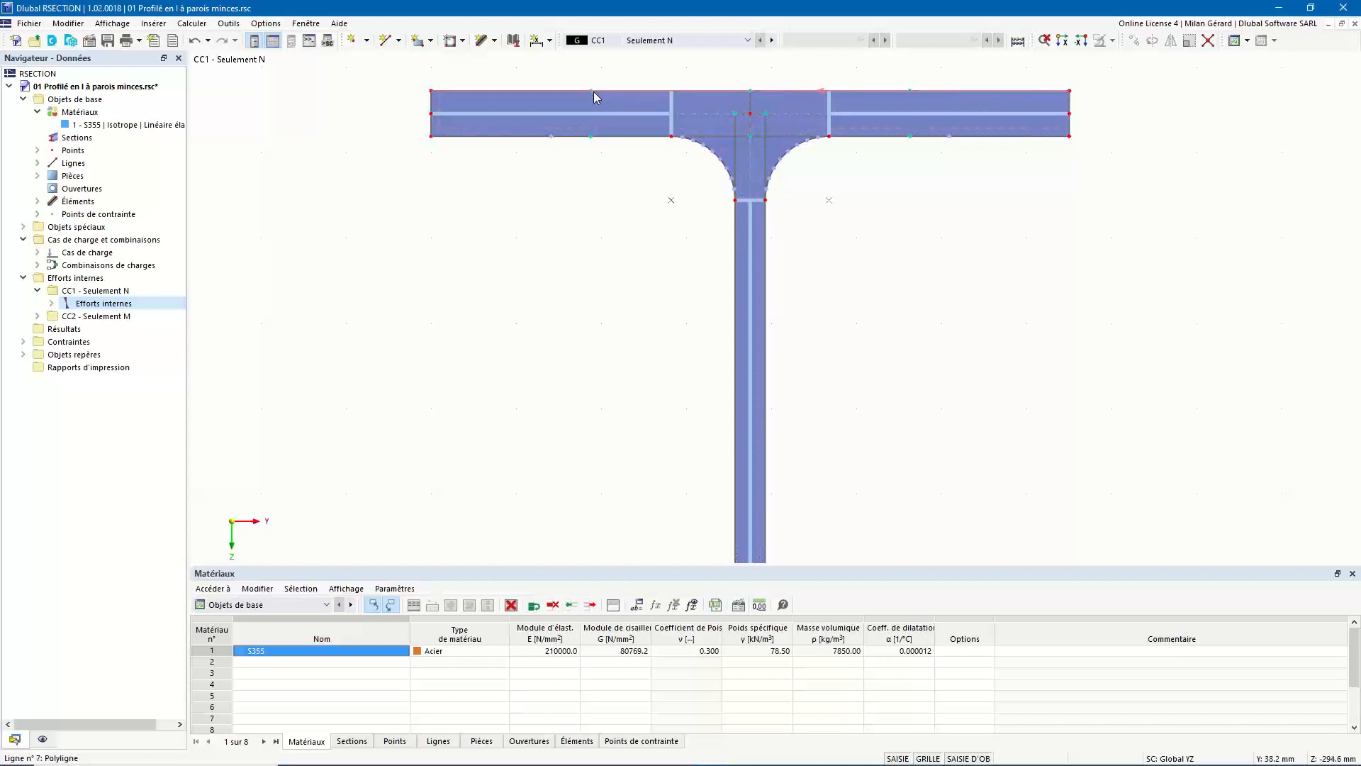
mouse_move(590, 91)
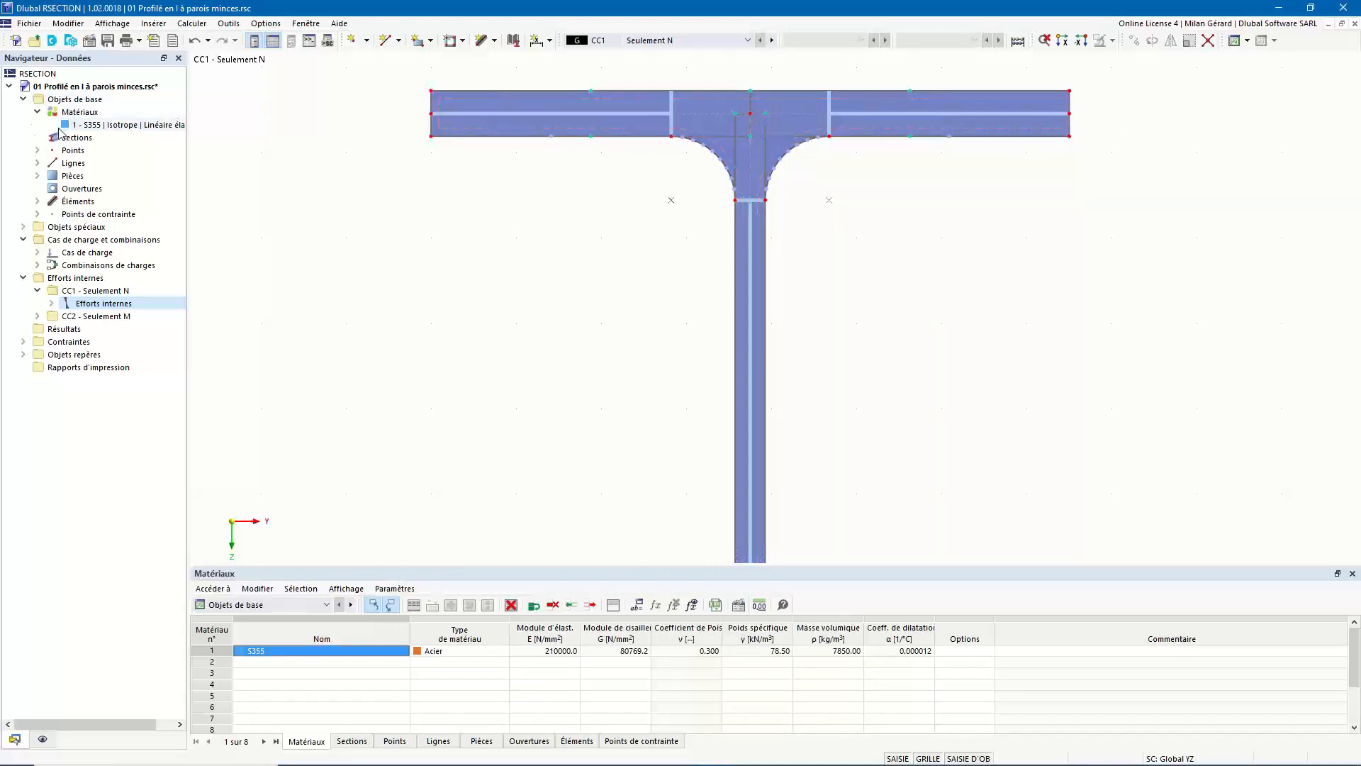
click(83, 188)
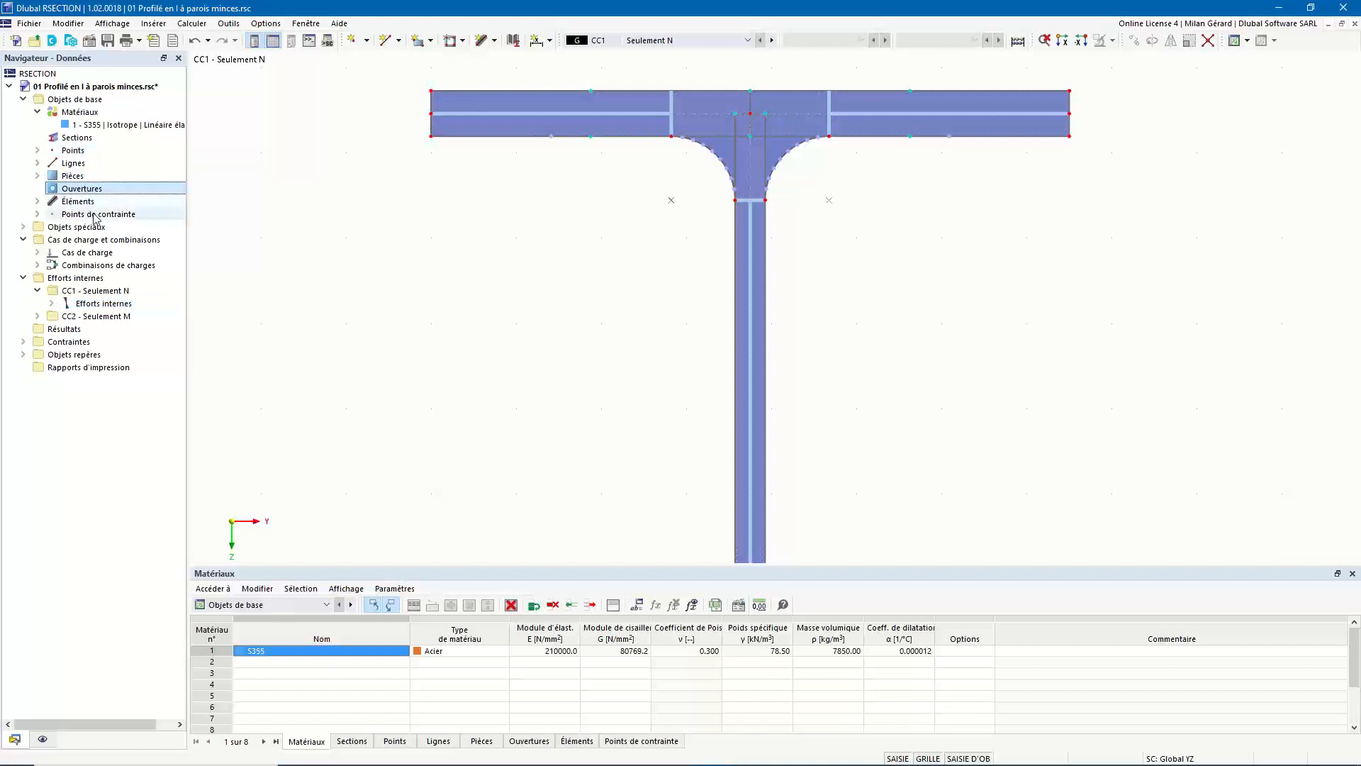
click(103, 214)
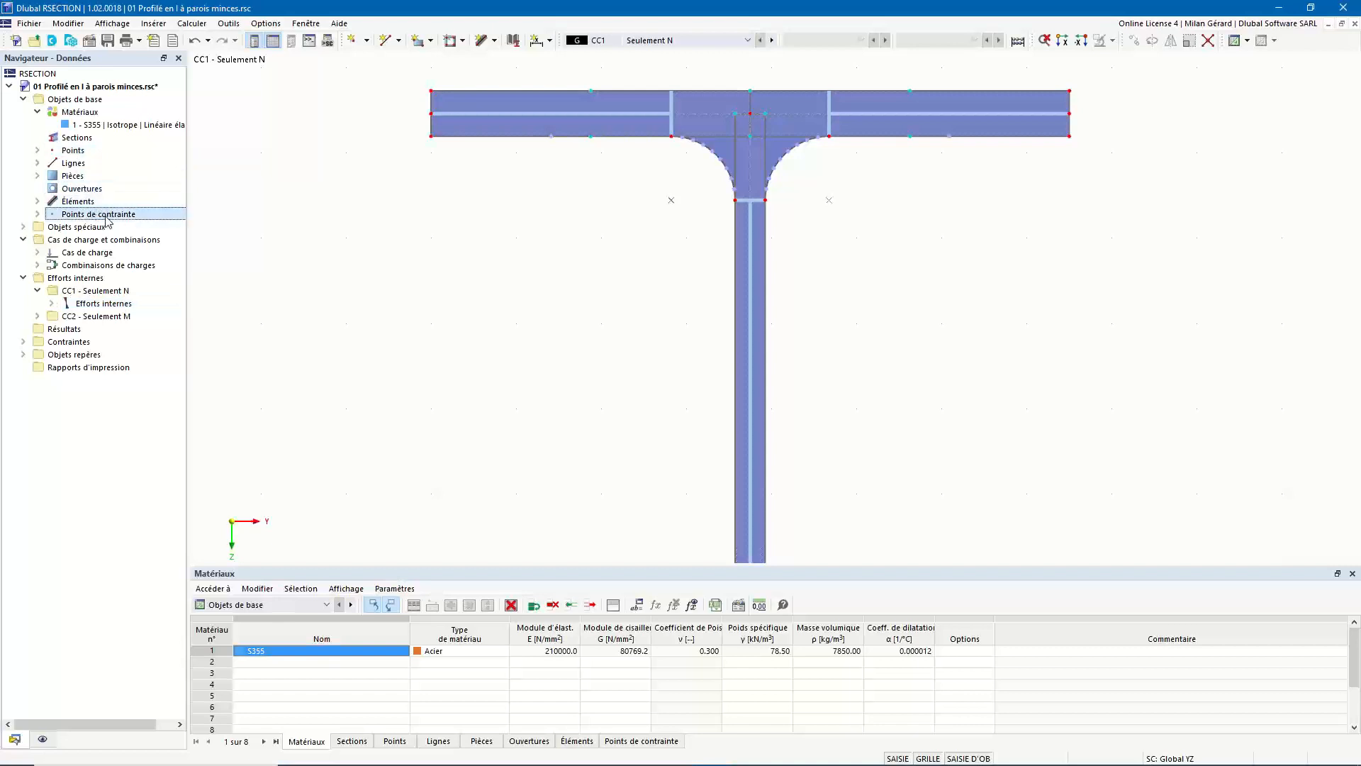
right_click(107, 219)
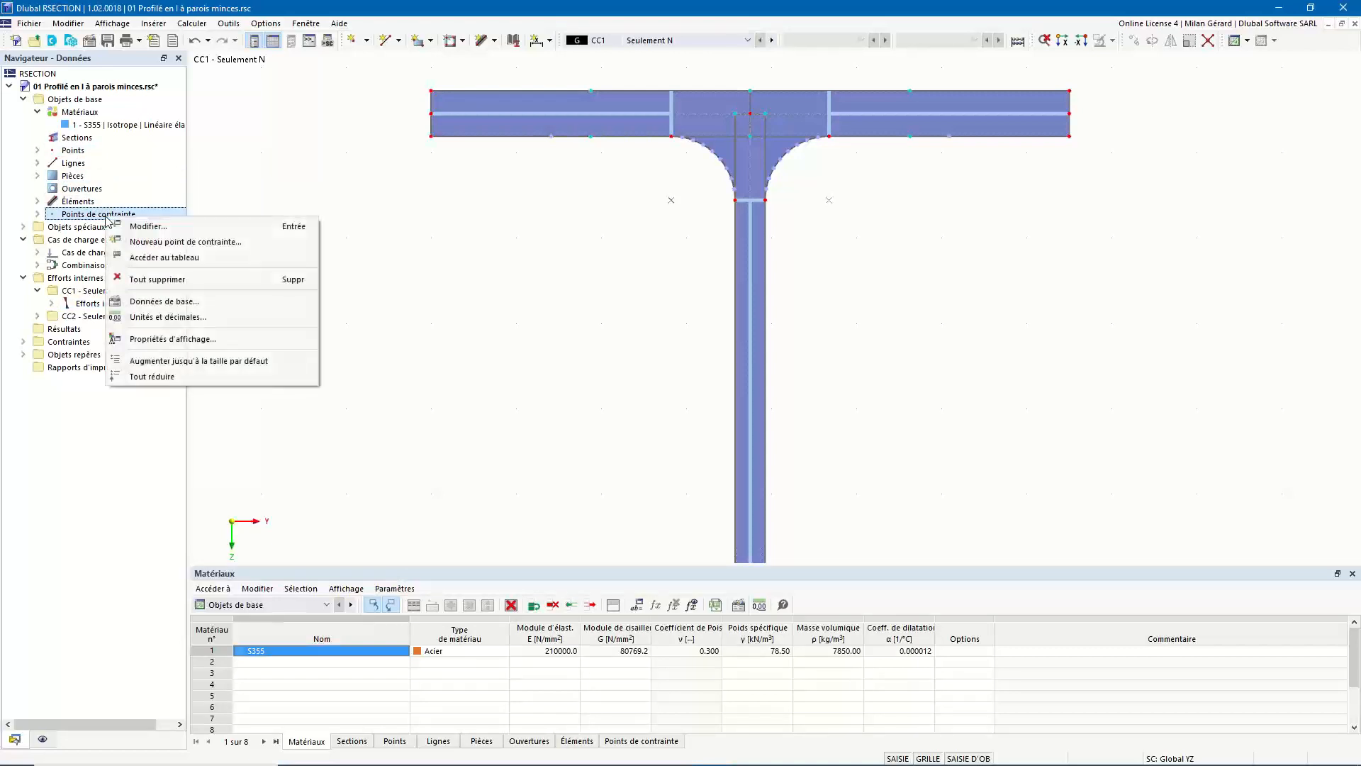
click(153, 244)
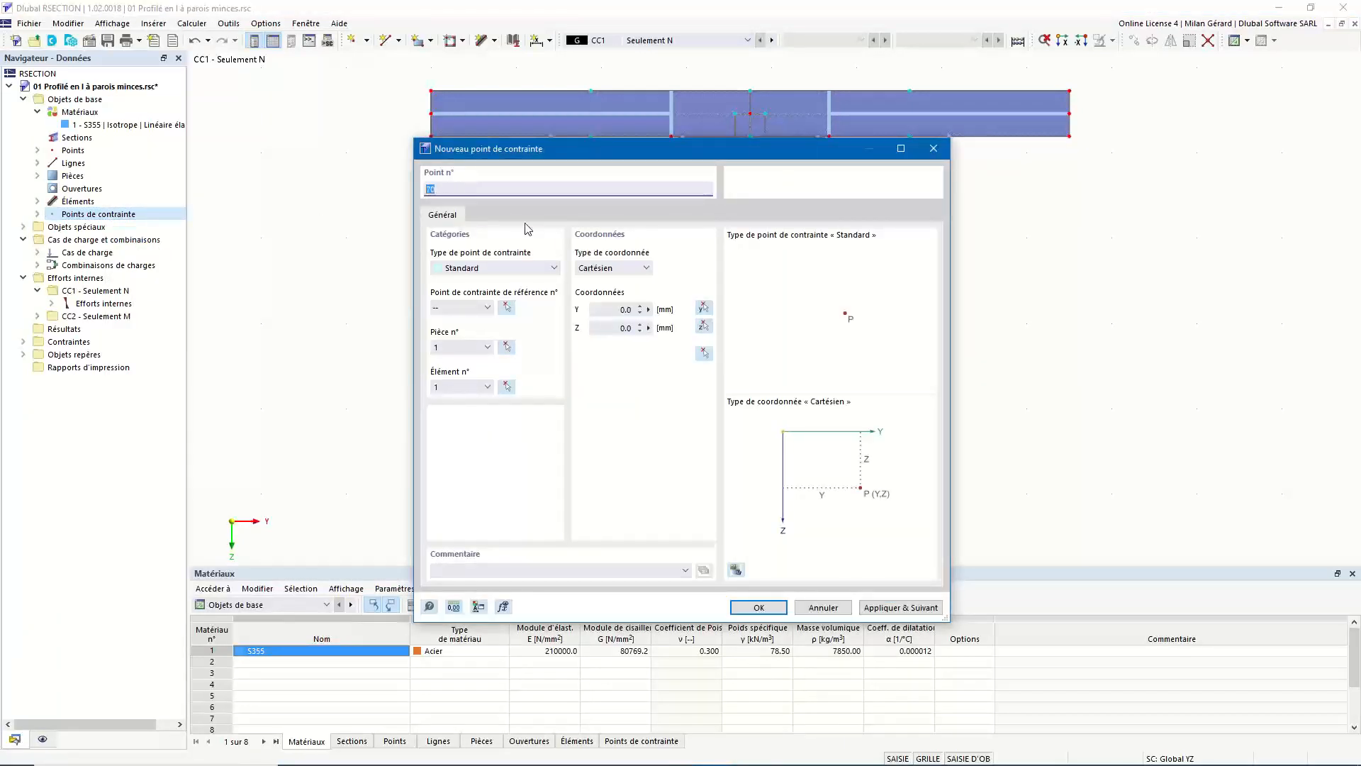
text(100)
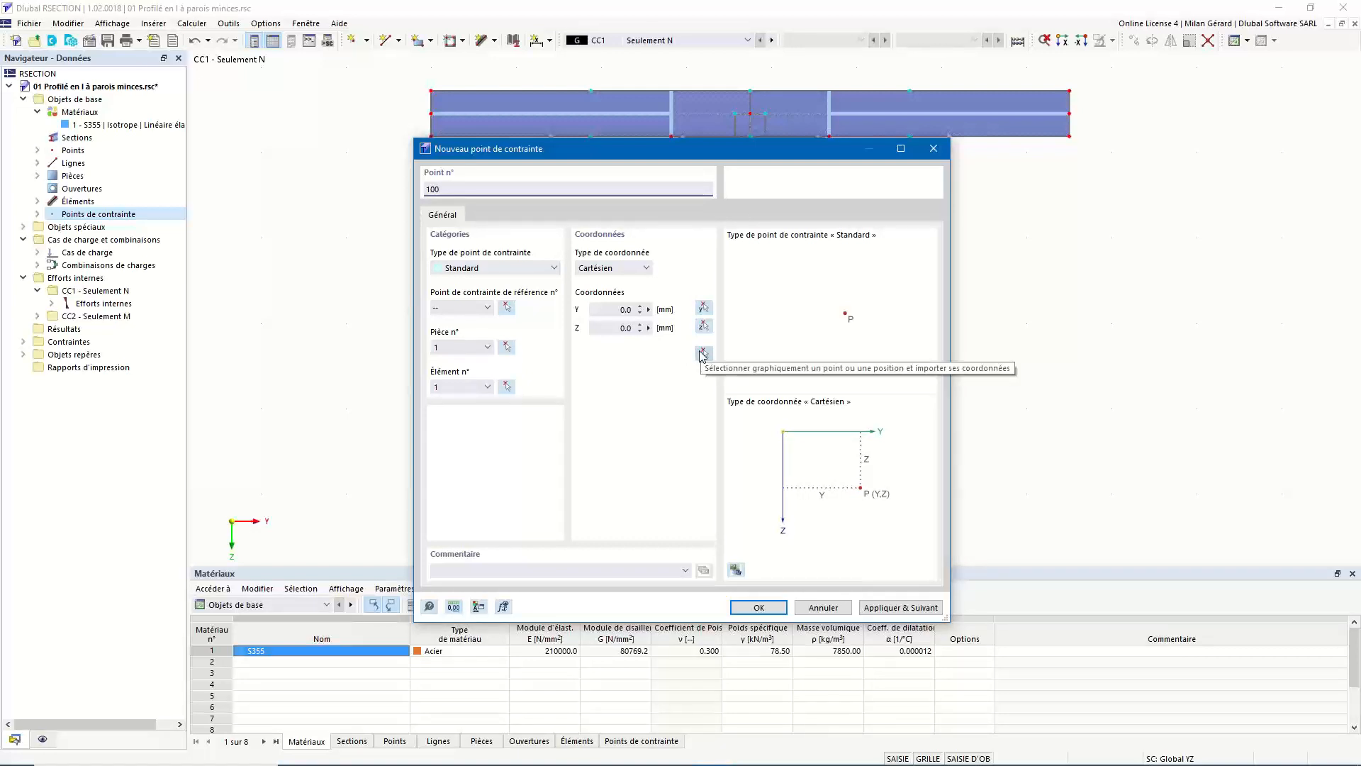
click(704, 309)
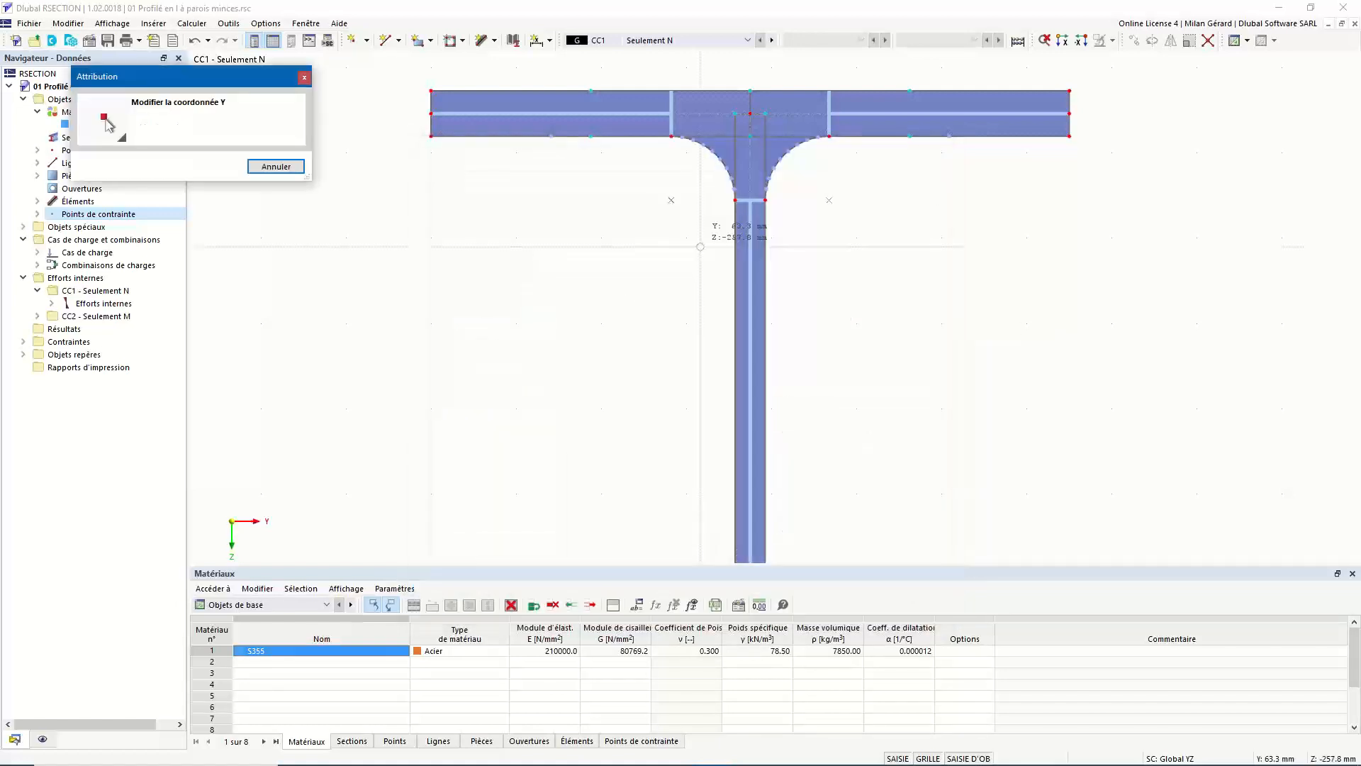
scroll(701, 247, down, 6)
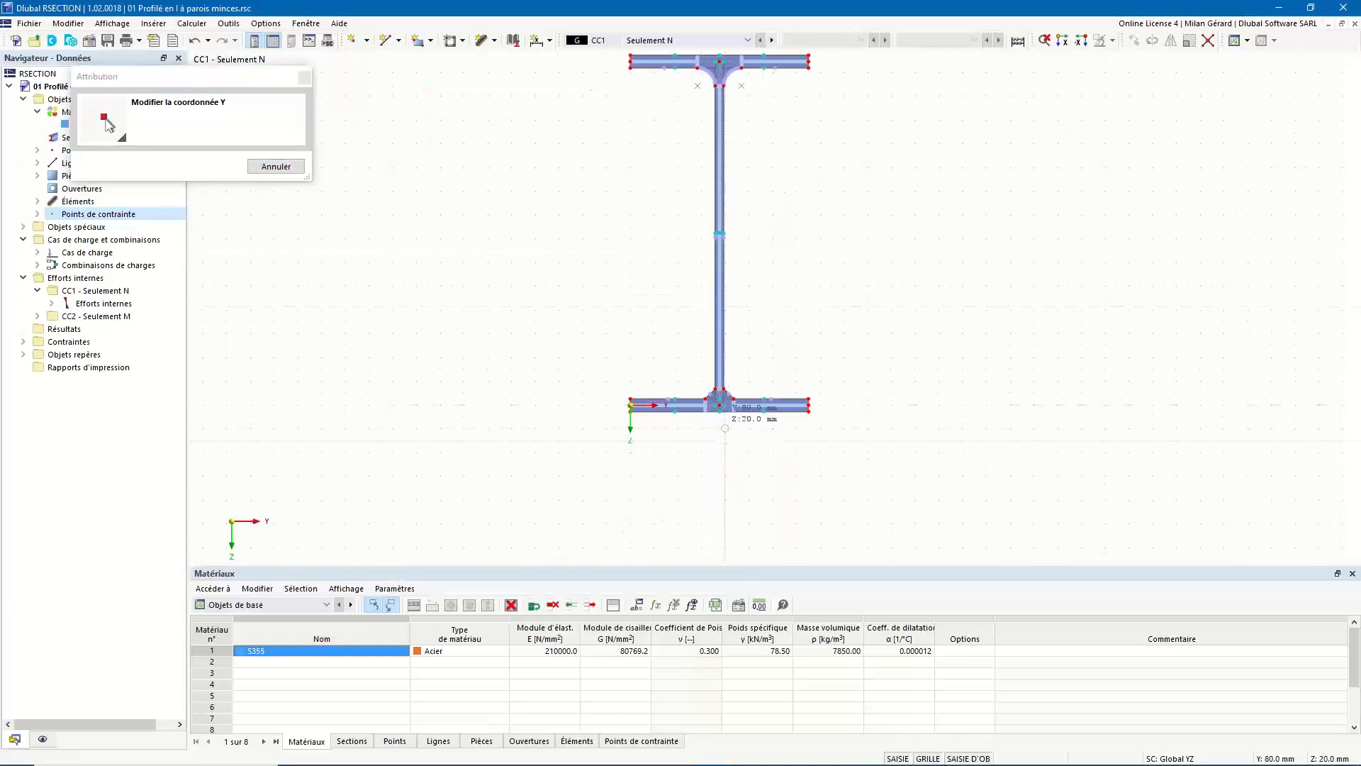
scroll(723, 429, up, 5)
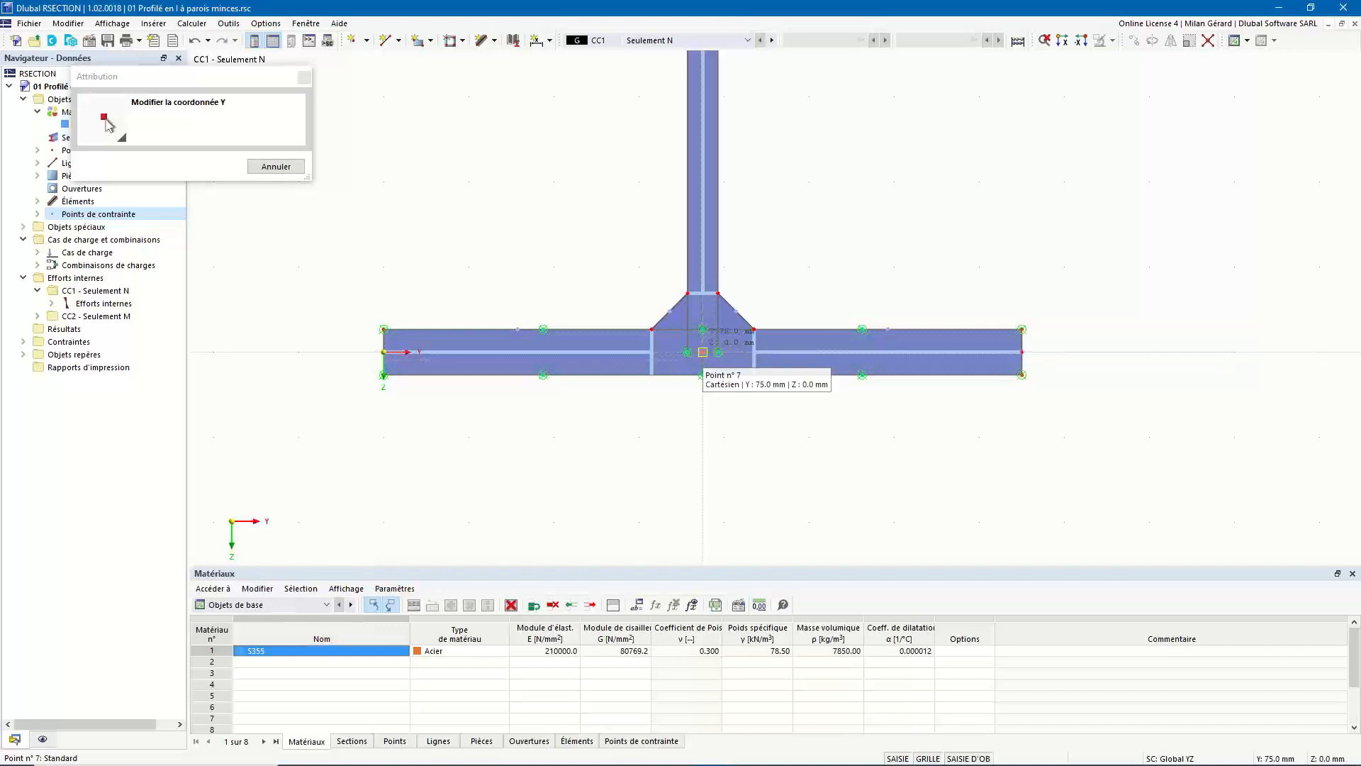
click(703, 352)
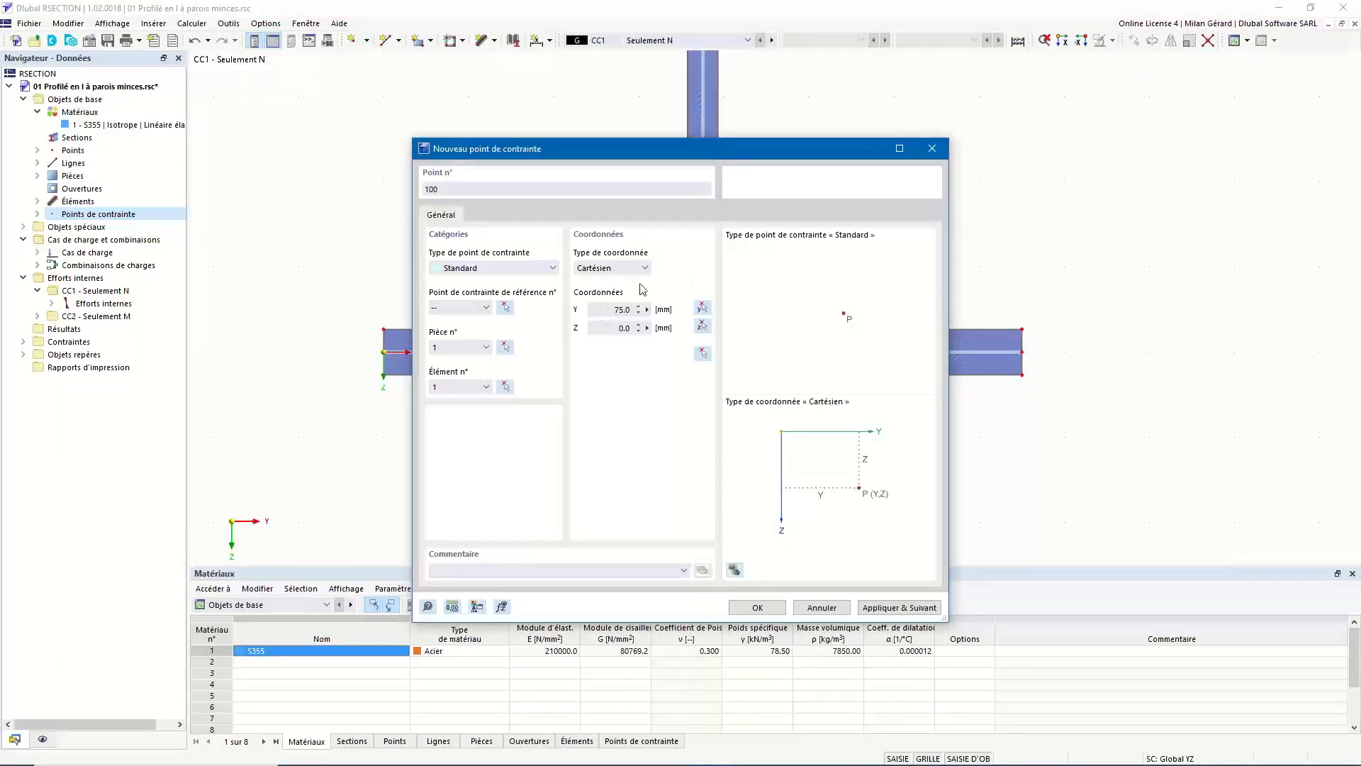
Try to create stress point 100 with its Z coordinate set to 100 mm
drag(604, 148, 634, 210)
drag(817, 230, 760, 182)
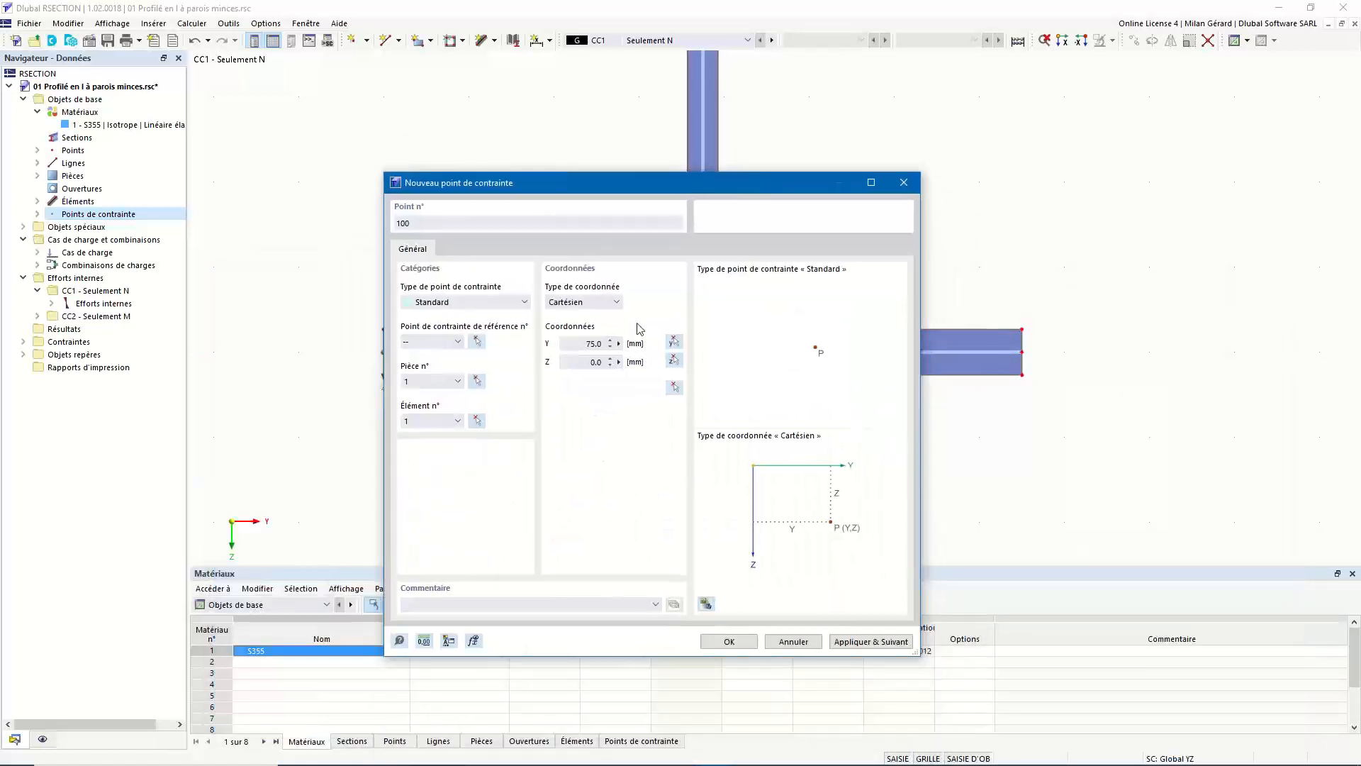
drag(587, 362, 607, 365)
text(100)
click(743, 644)
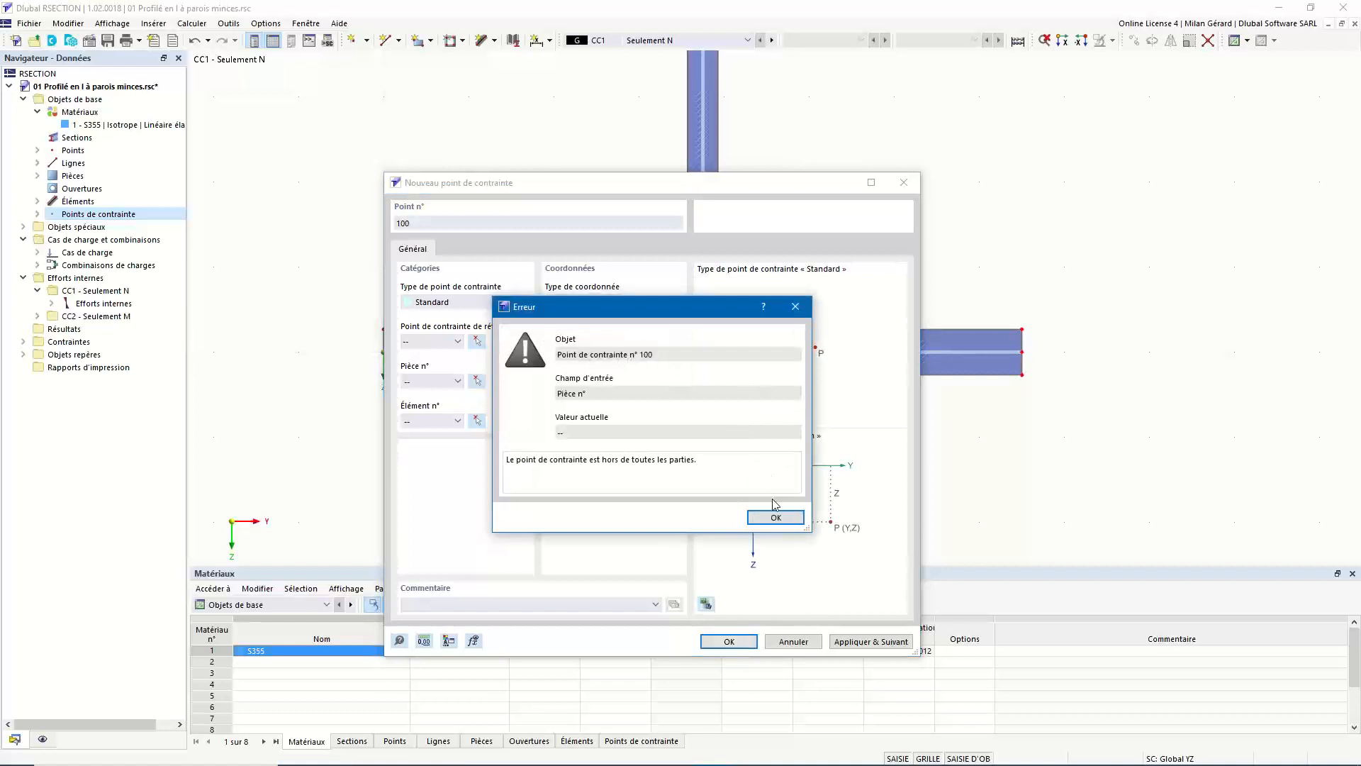
click(777, 516)
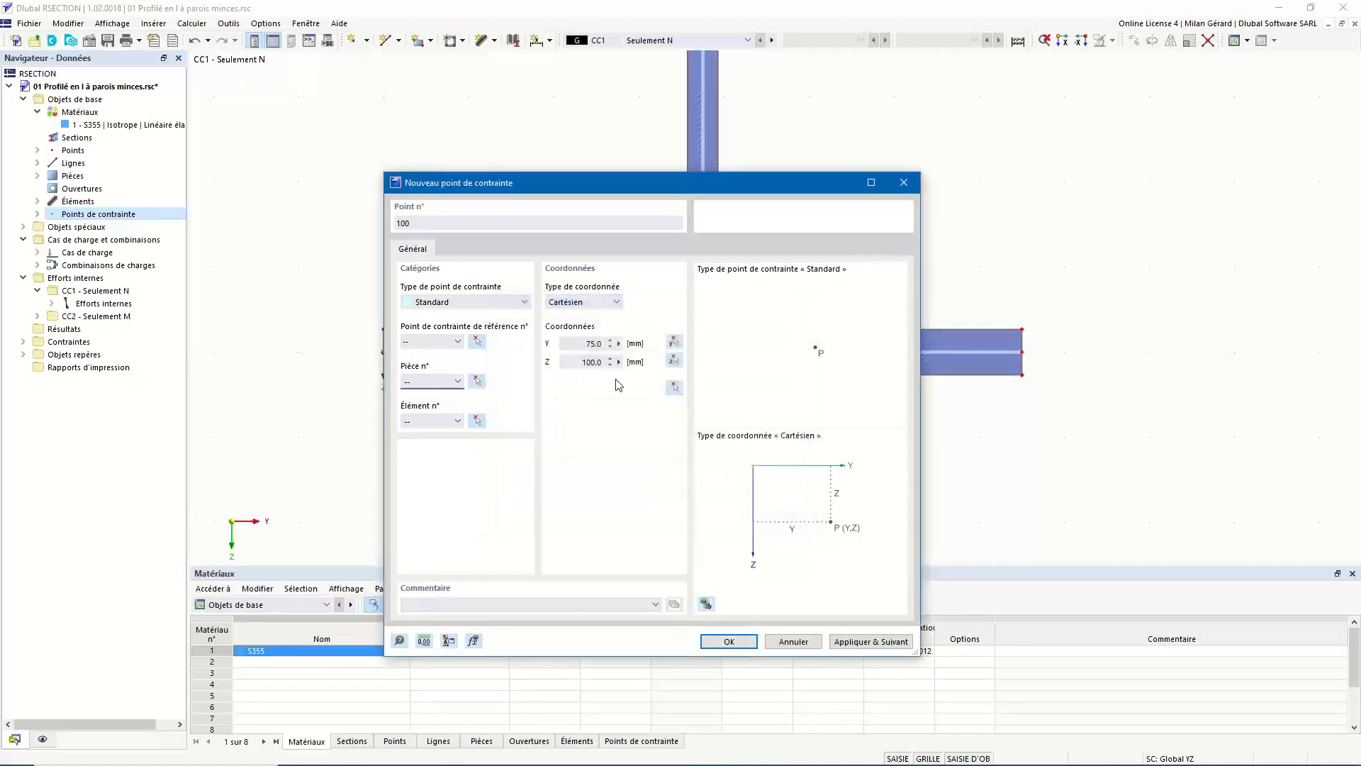
Create standard stress point 100 with Cartesian coordinates Y 75.0 mm and Z -100.0 mm
click(575, 361)
drag(686, 207, 820, 366)
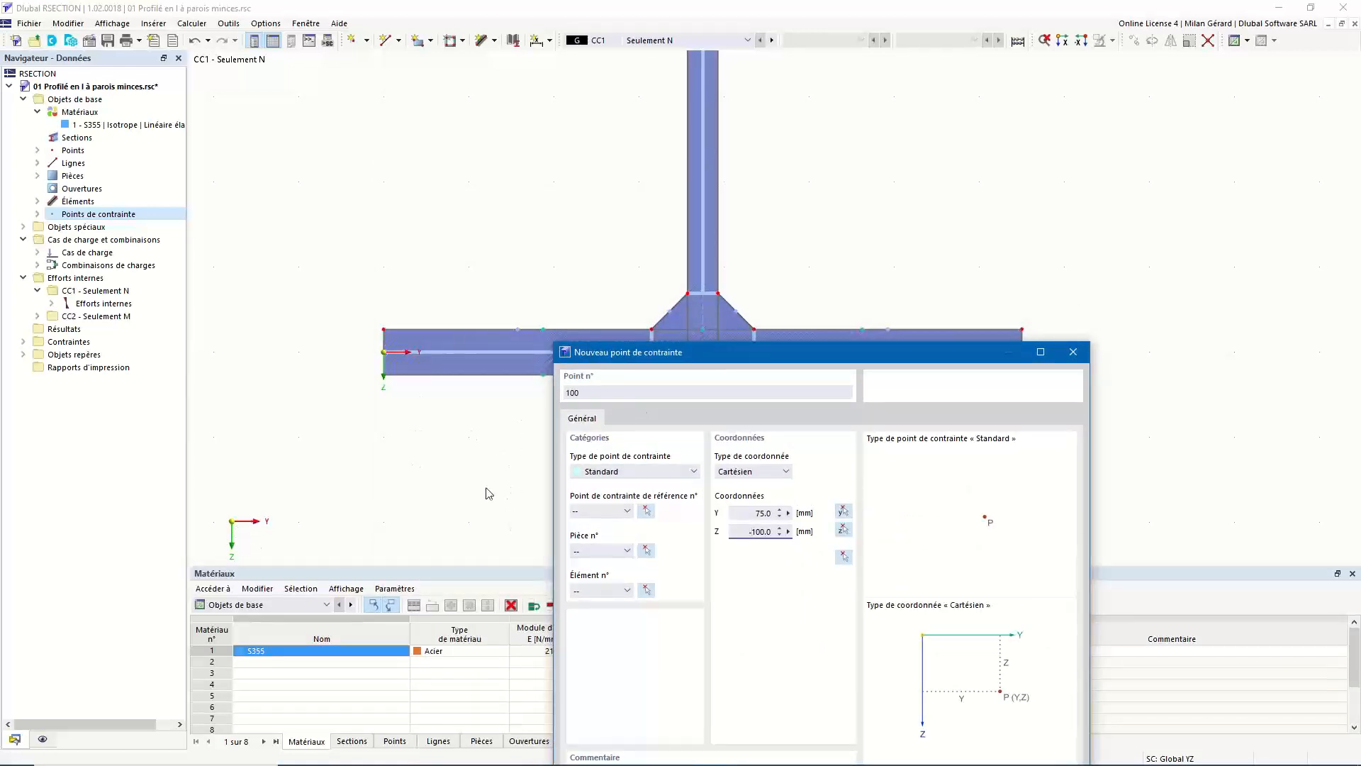
drag(723, 366, 554, 192)
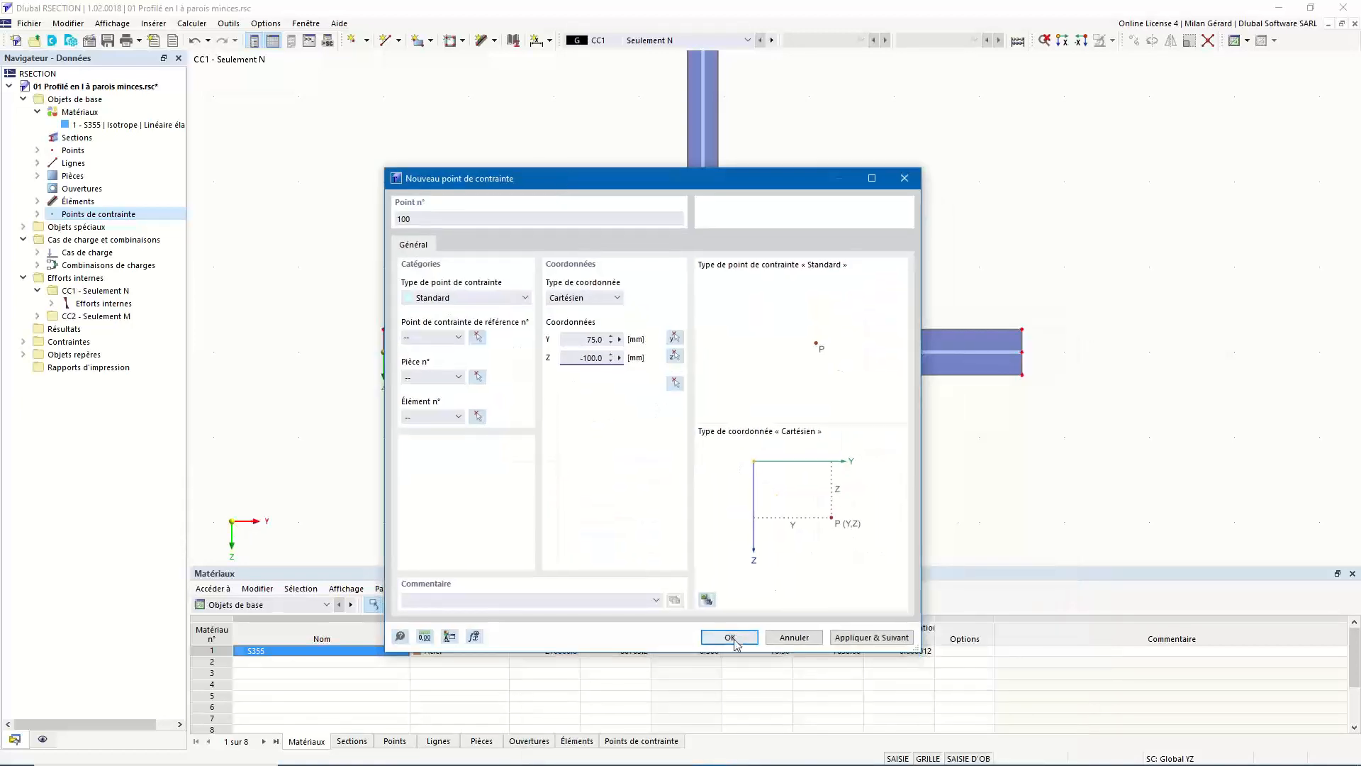
key(Return)
Examine the new stress point's location on the web within the full I-section
scroll(753, 319, down, 3)
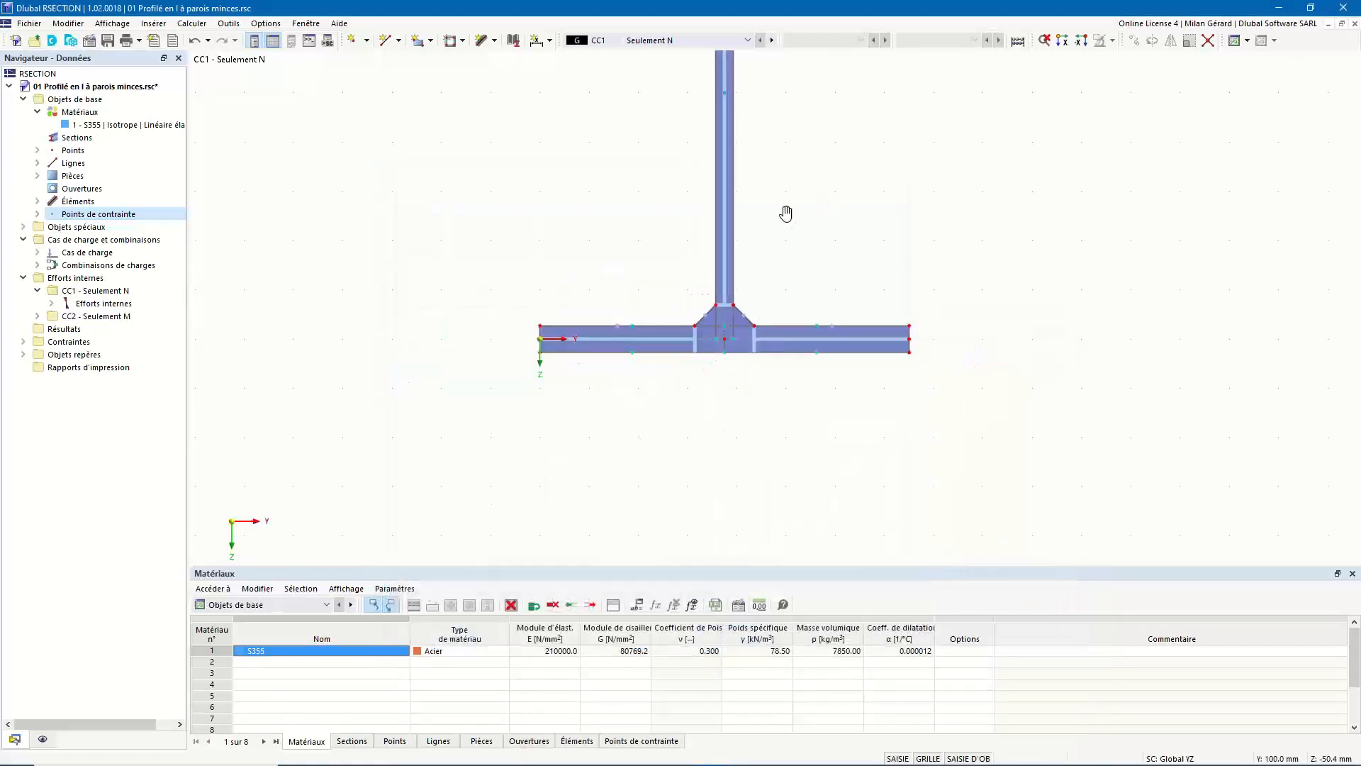
middle_drag(787, 213, 759, 330)
scroll(716, 206, up, 2)
drag(600, 168, 757, 265)
click(757, 264)
middle_click(756, 264)
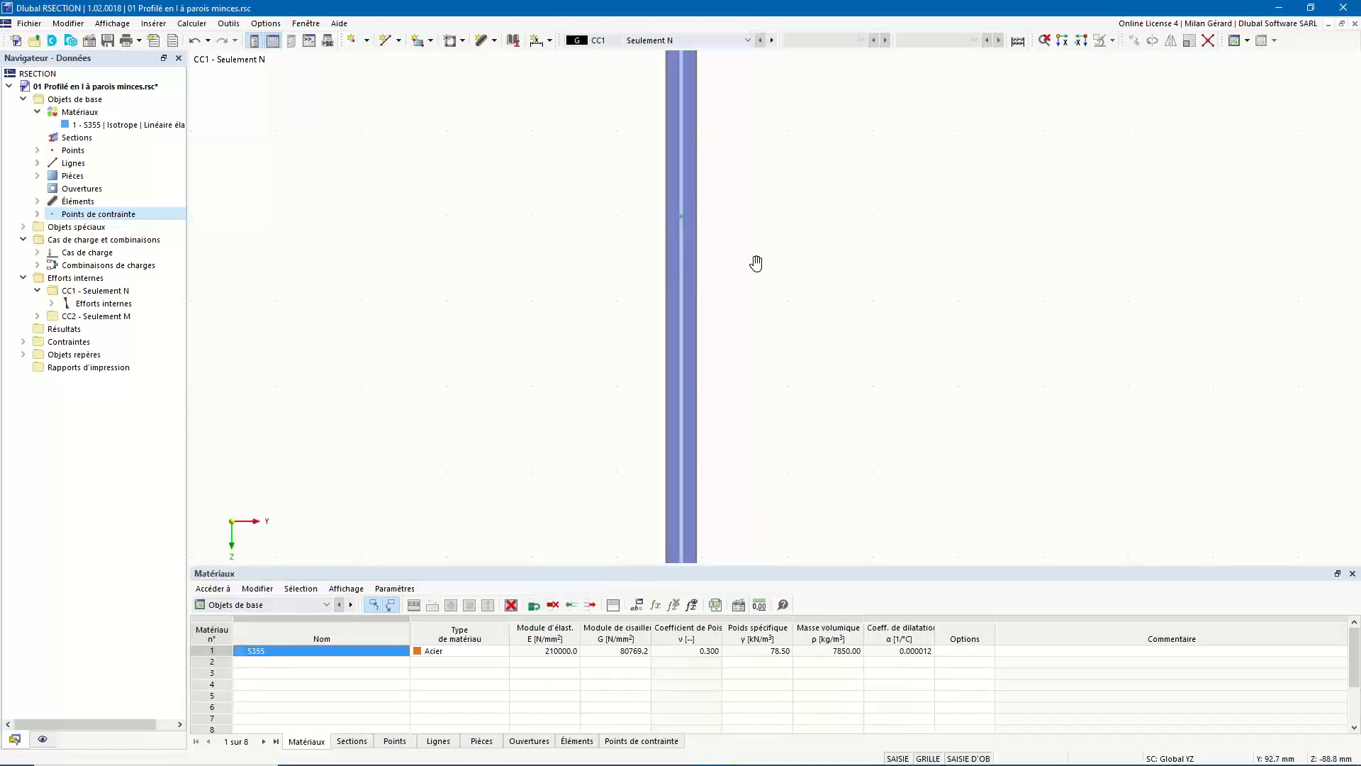
middle_click(756, 264)
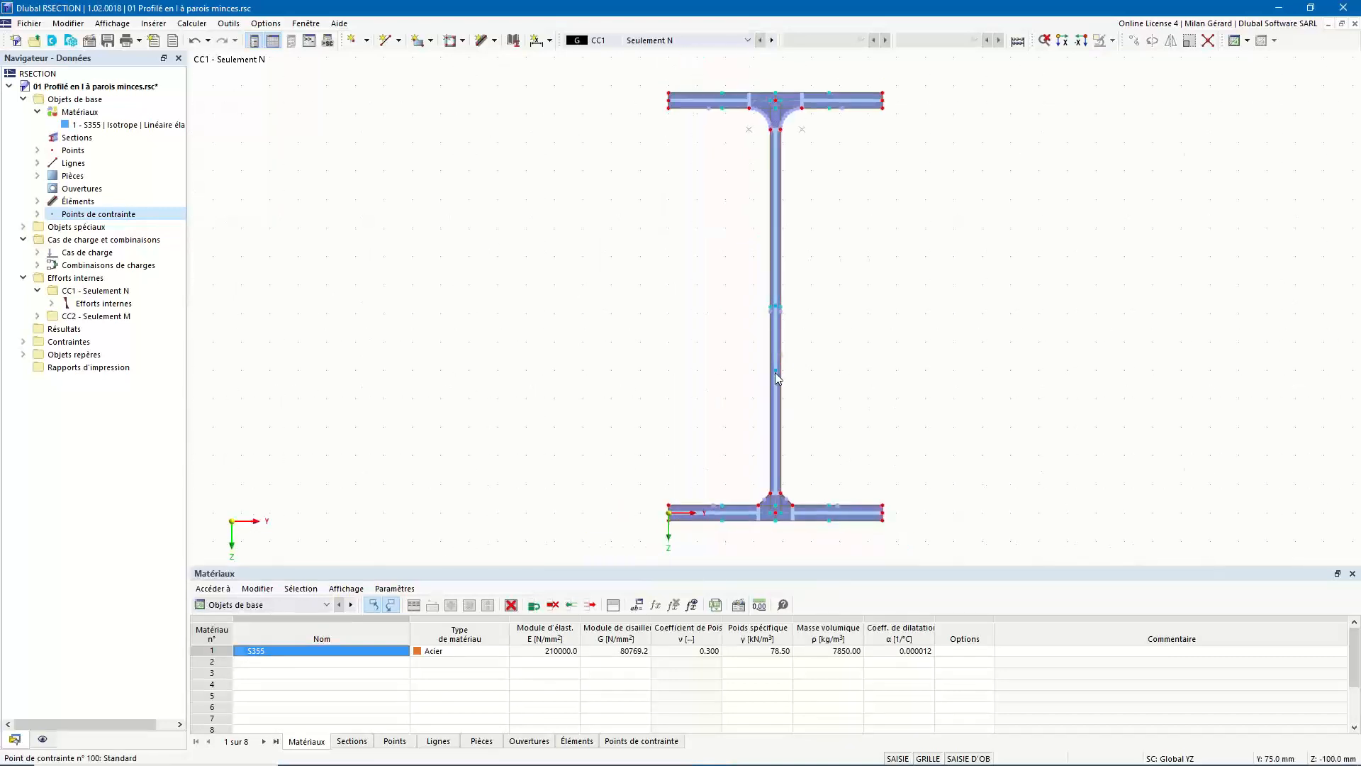
mouse_move(777, 371)
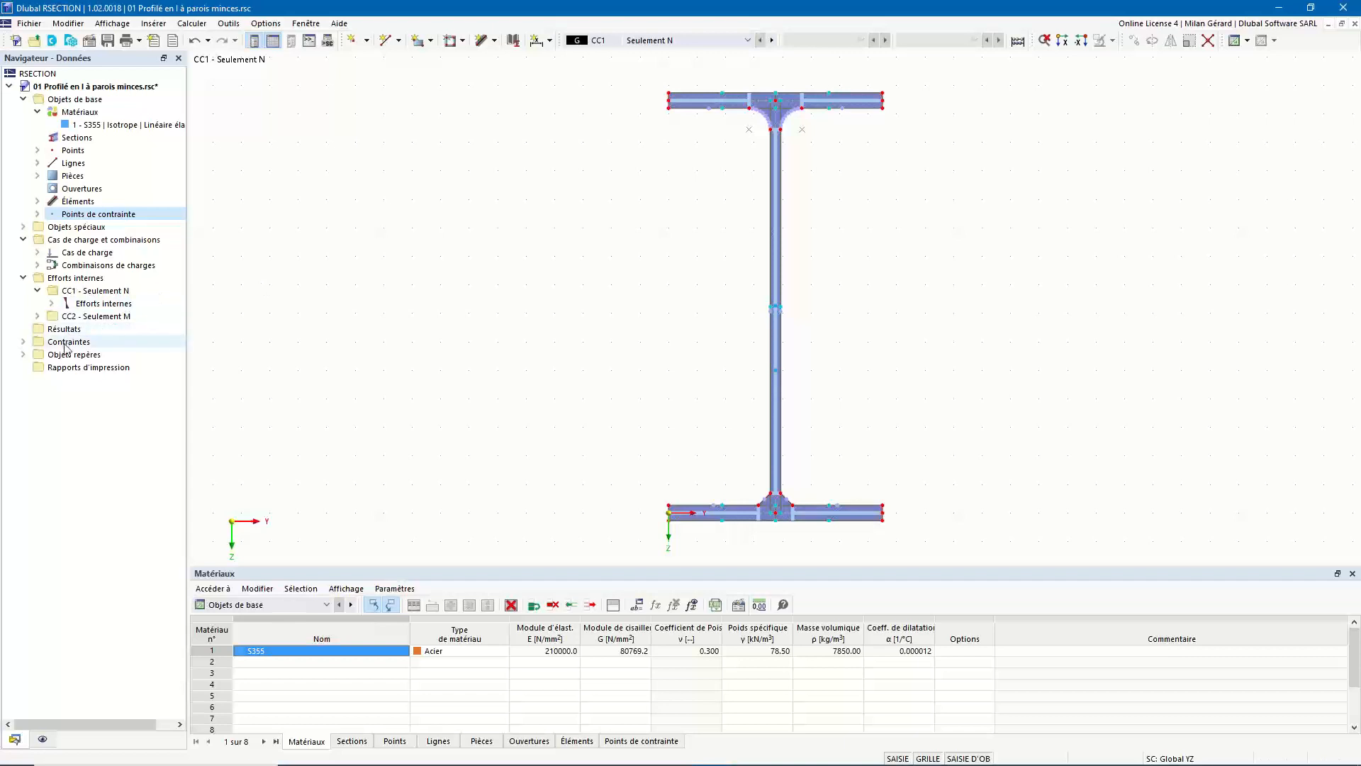
Review the stress types selected for calculation and the total shear stress definition in the stress configuration, leaving it without changes
click(34, 343)
click(23, 342)
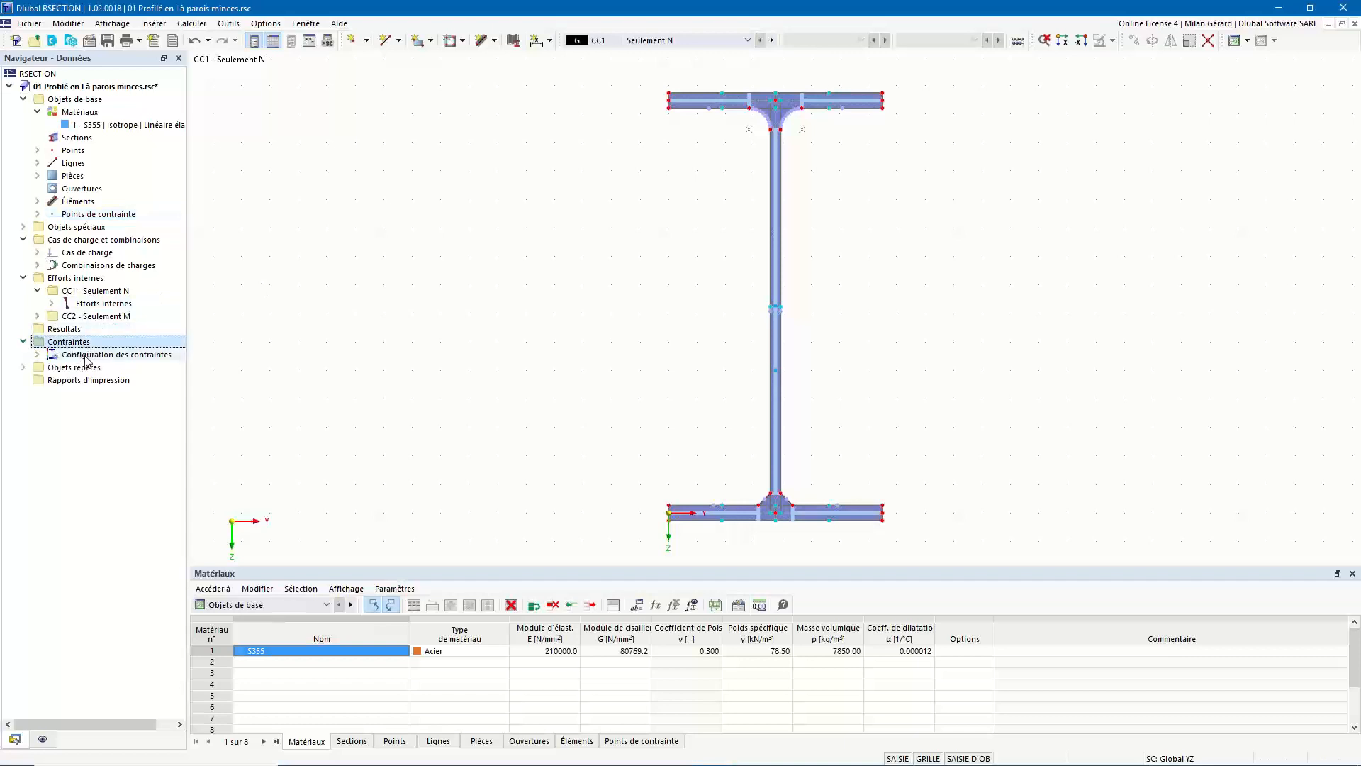
right_click(85, 356)
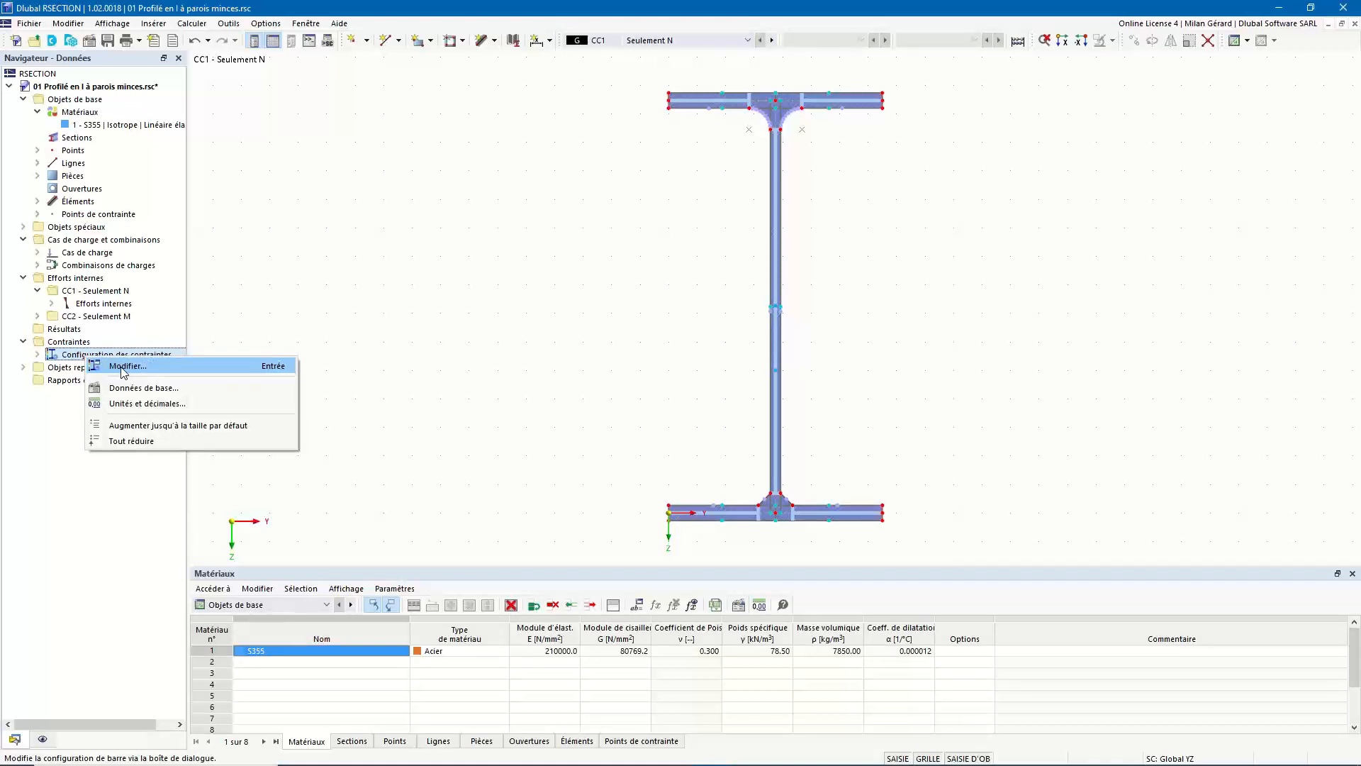
click(156, 367)
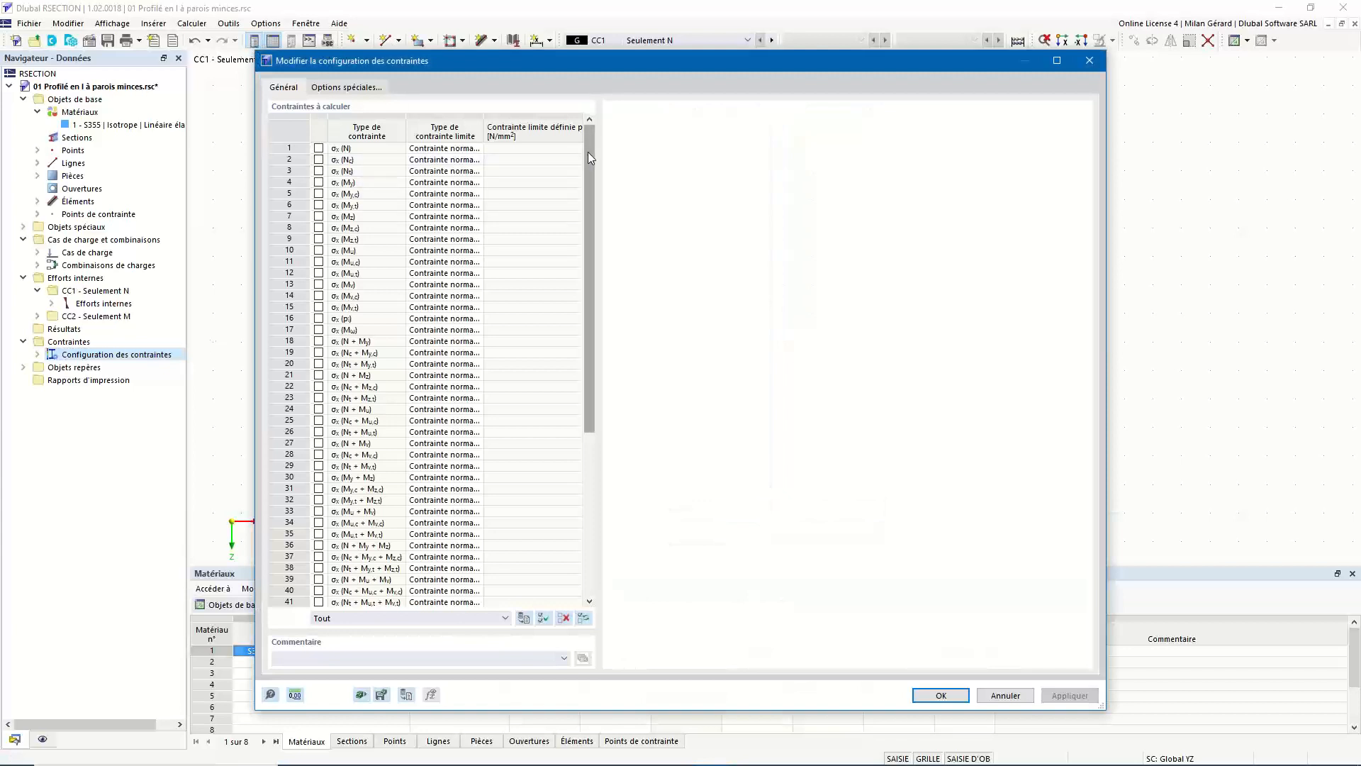
mouse_move(588, 152)
mouse_down()
mouse_move(586, 377)
mouse_move(585, 132)
mouse_up()
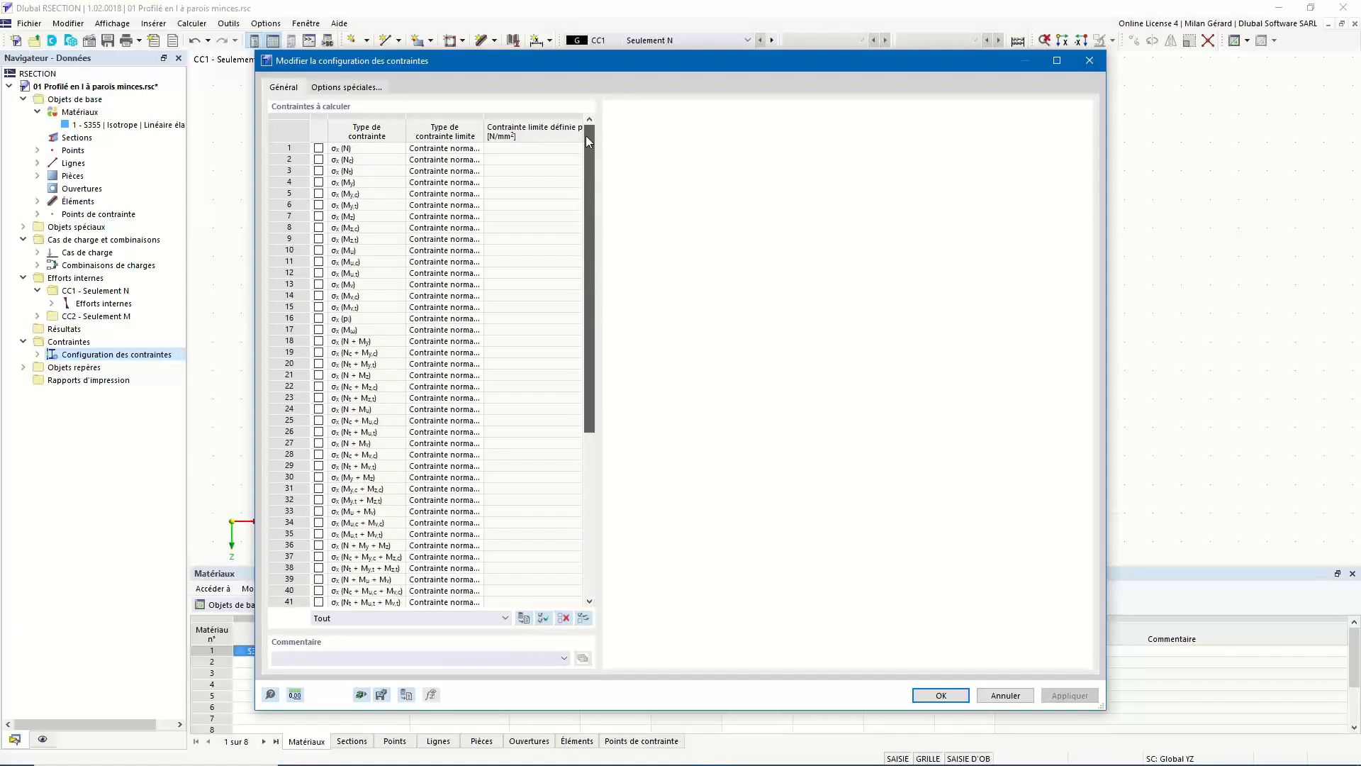
drag(586, 135, 599, 329)
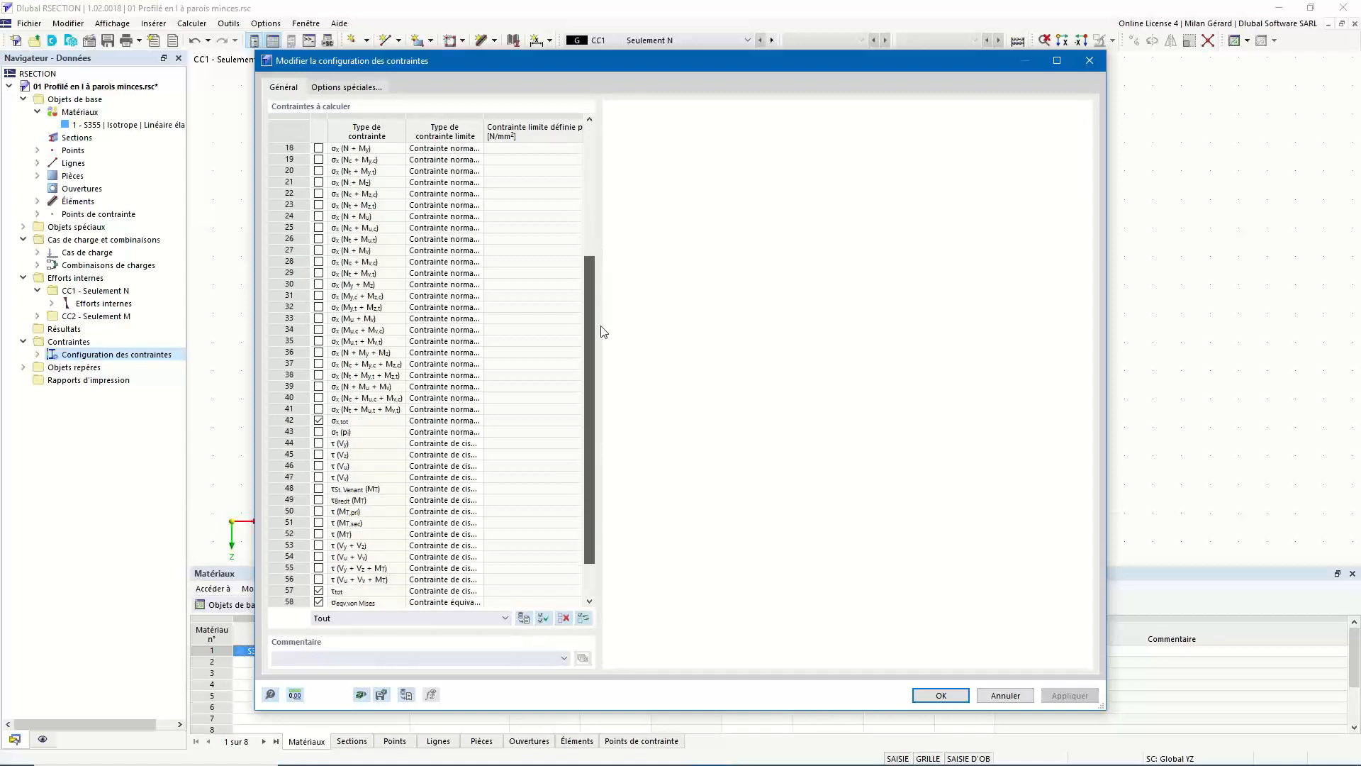
click(343, 389)
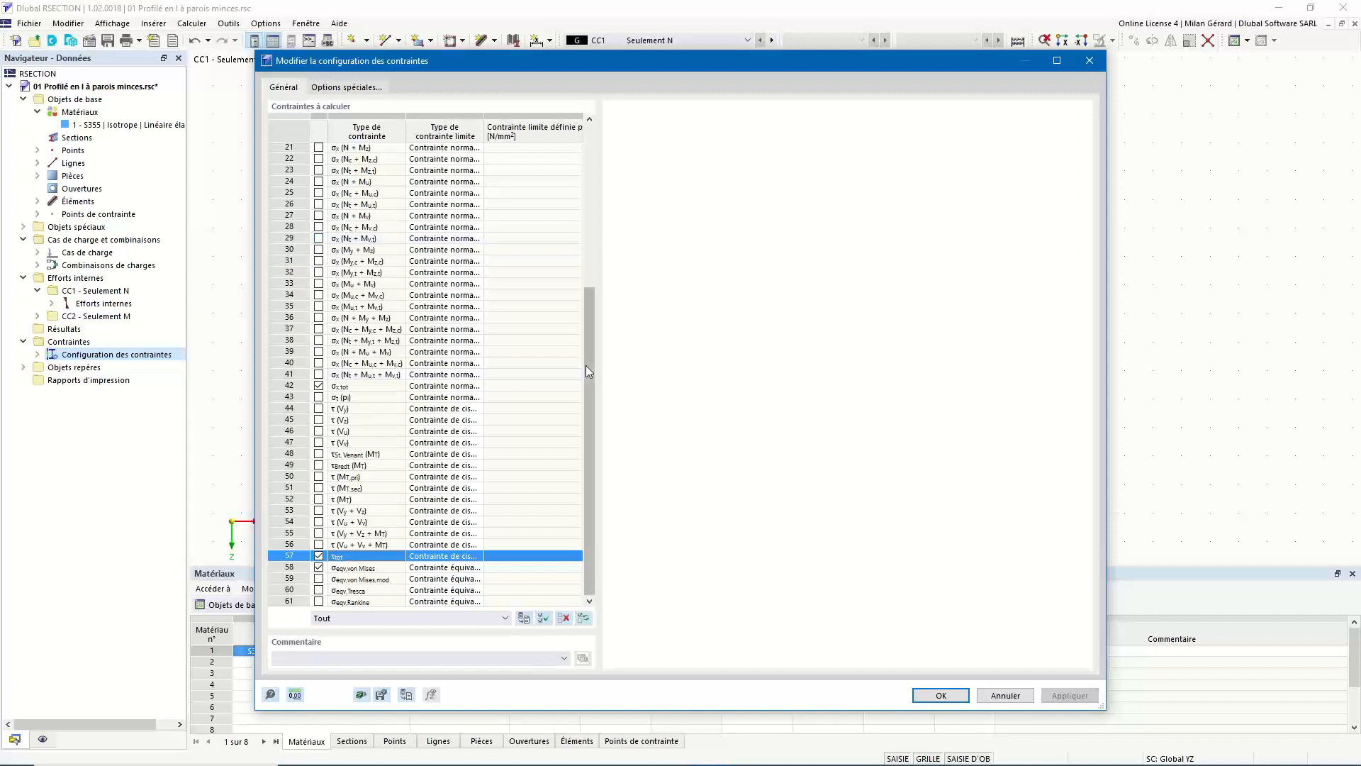
drag(586, 364, 587, 155)
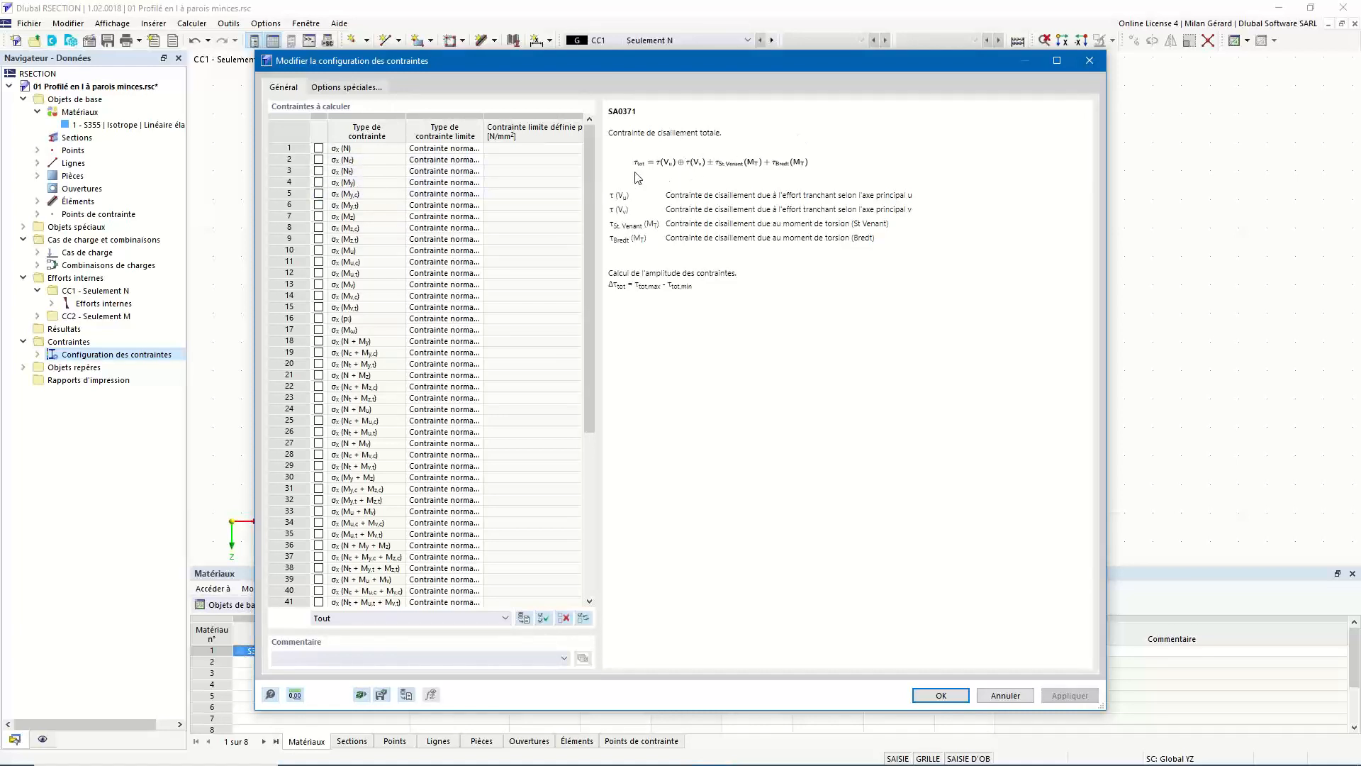
drag(590, 143, 613, 443)
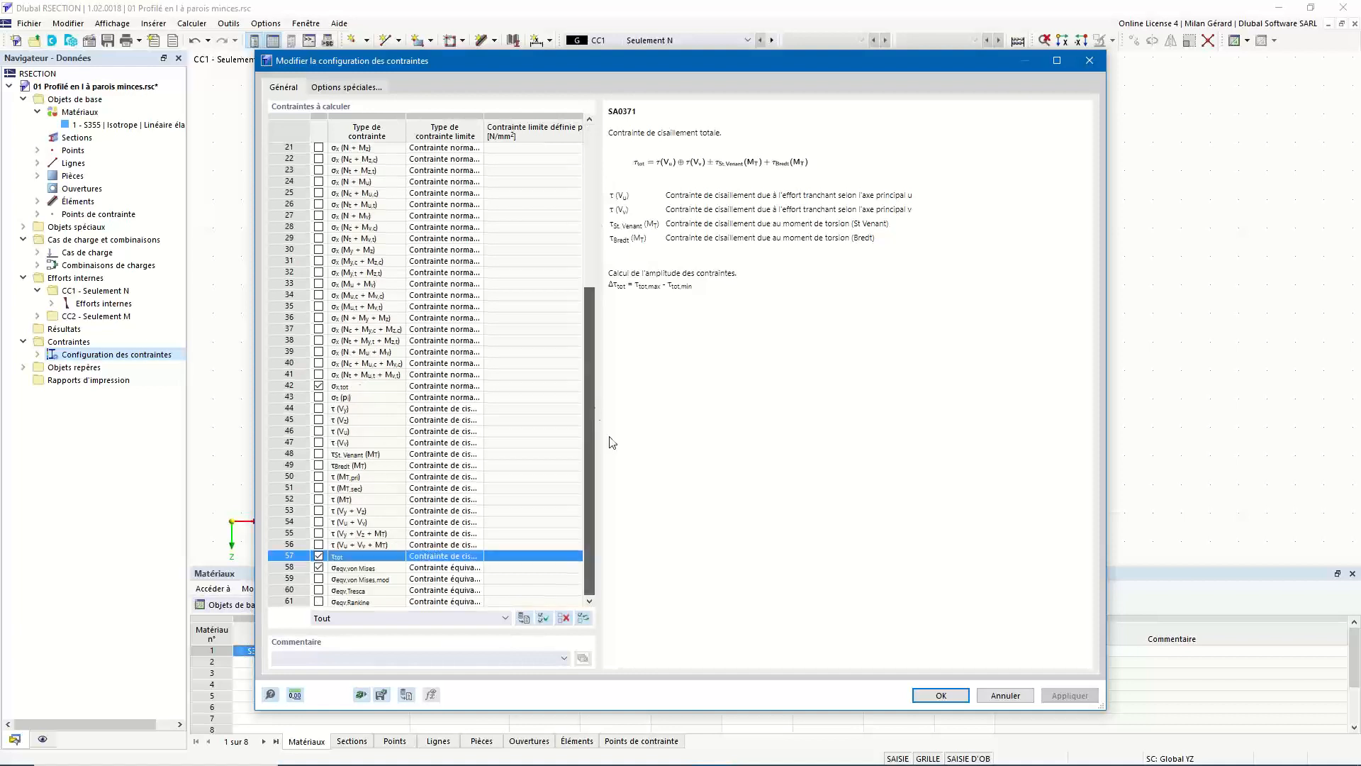
click(997, 694)
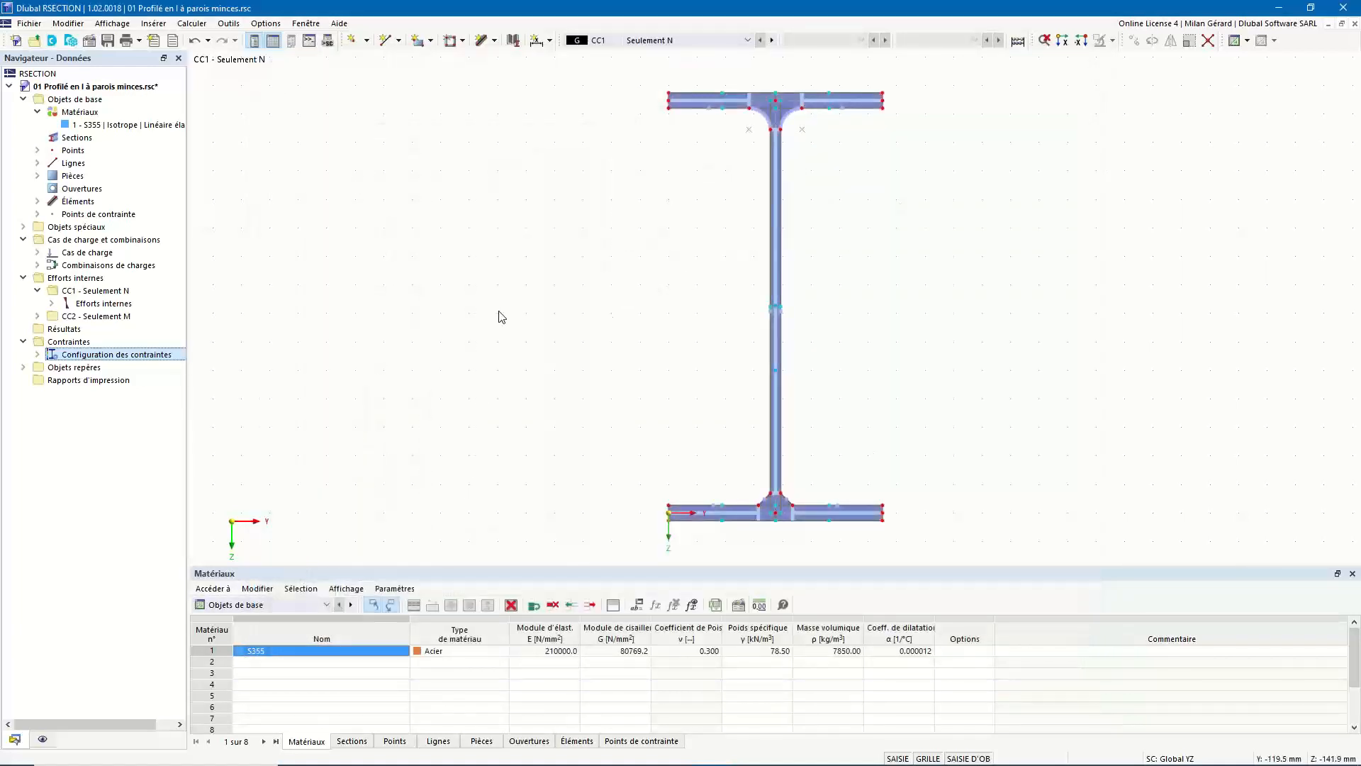
Calculate everything and set both the results navigator and the results table to "Analyse des éléments à parois minces"
click(186, 24)
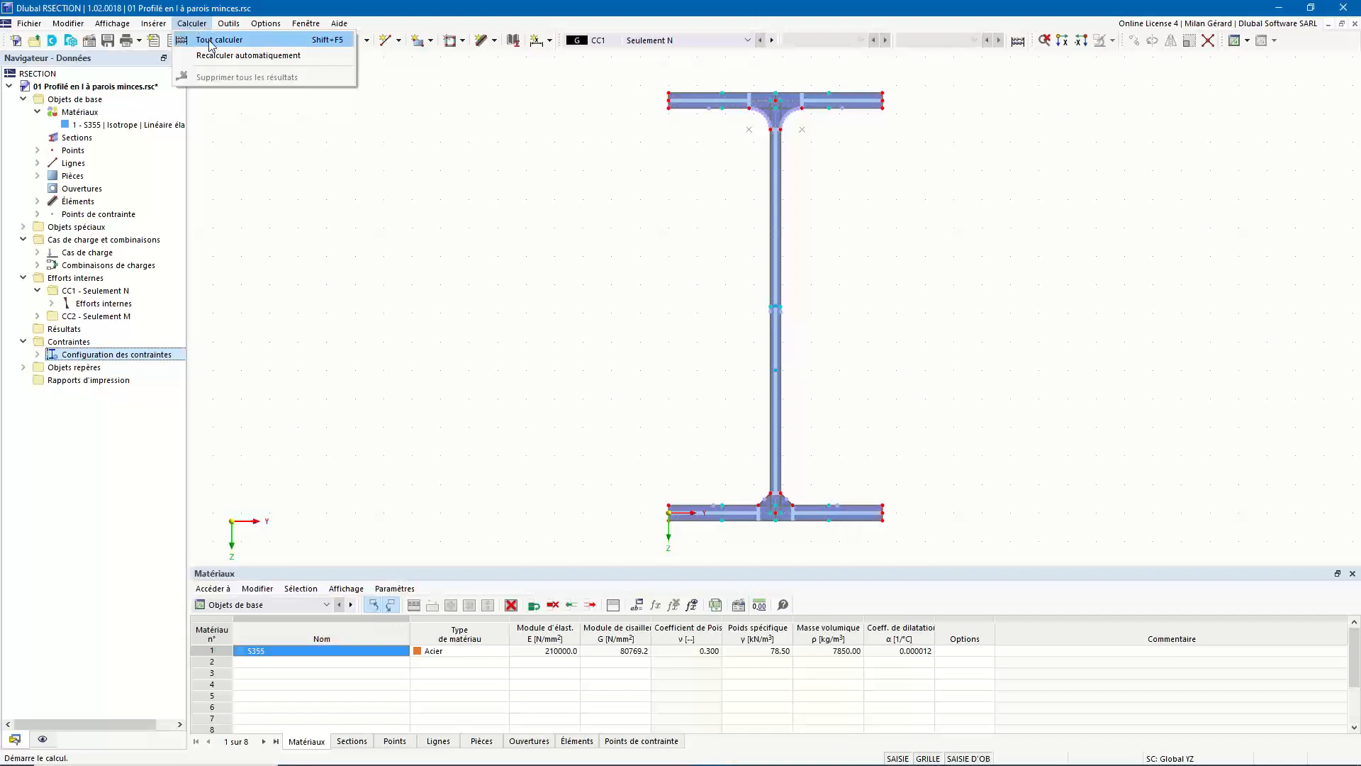
click(211, 41)
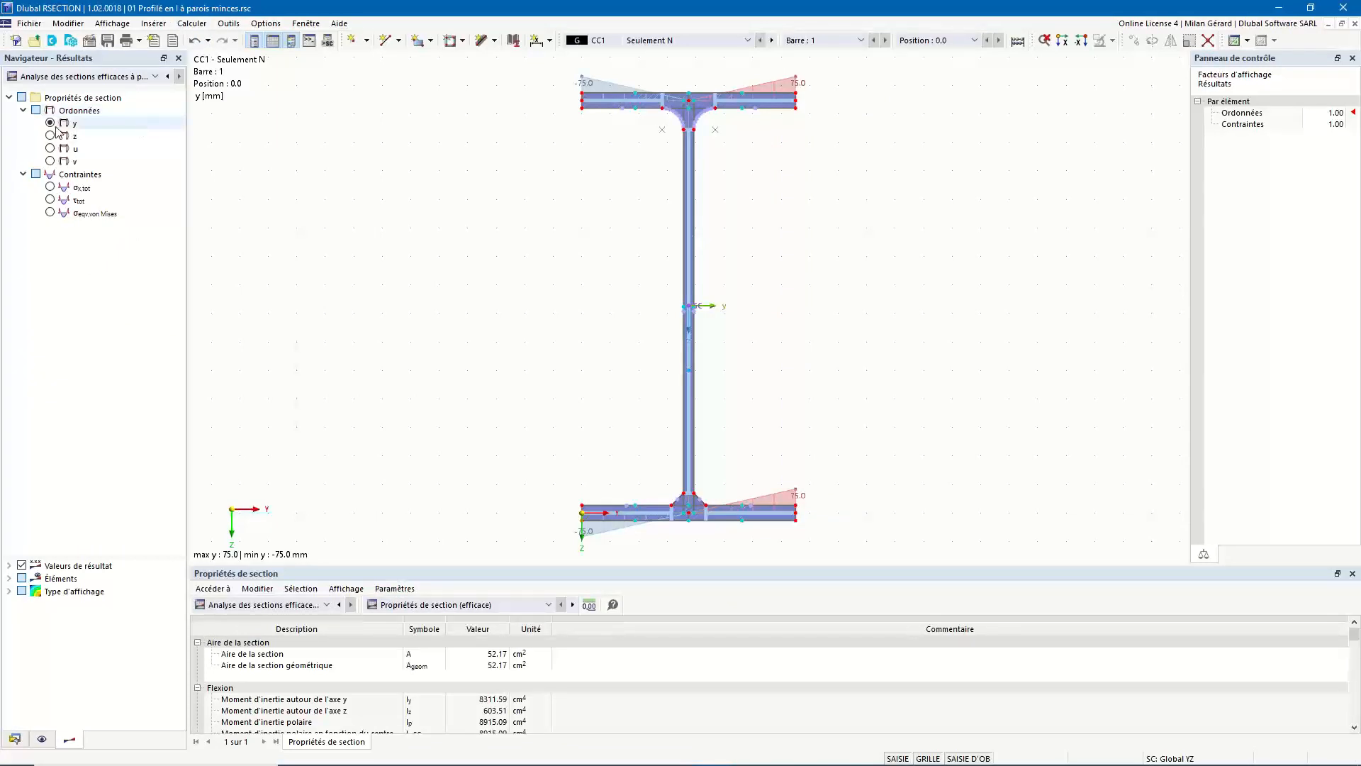
click(89, 77)
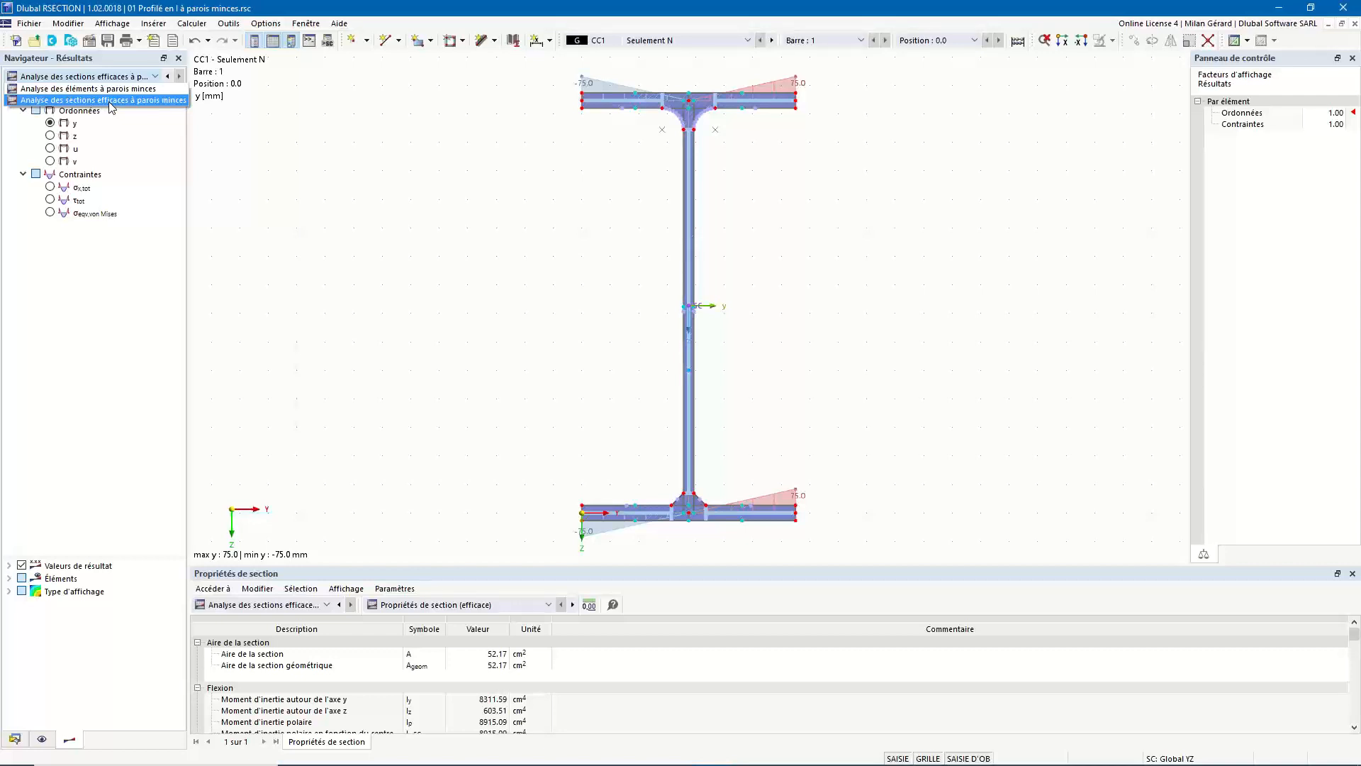
click(106, 89)
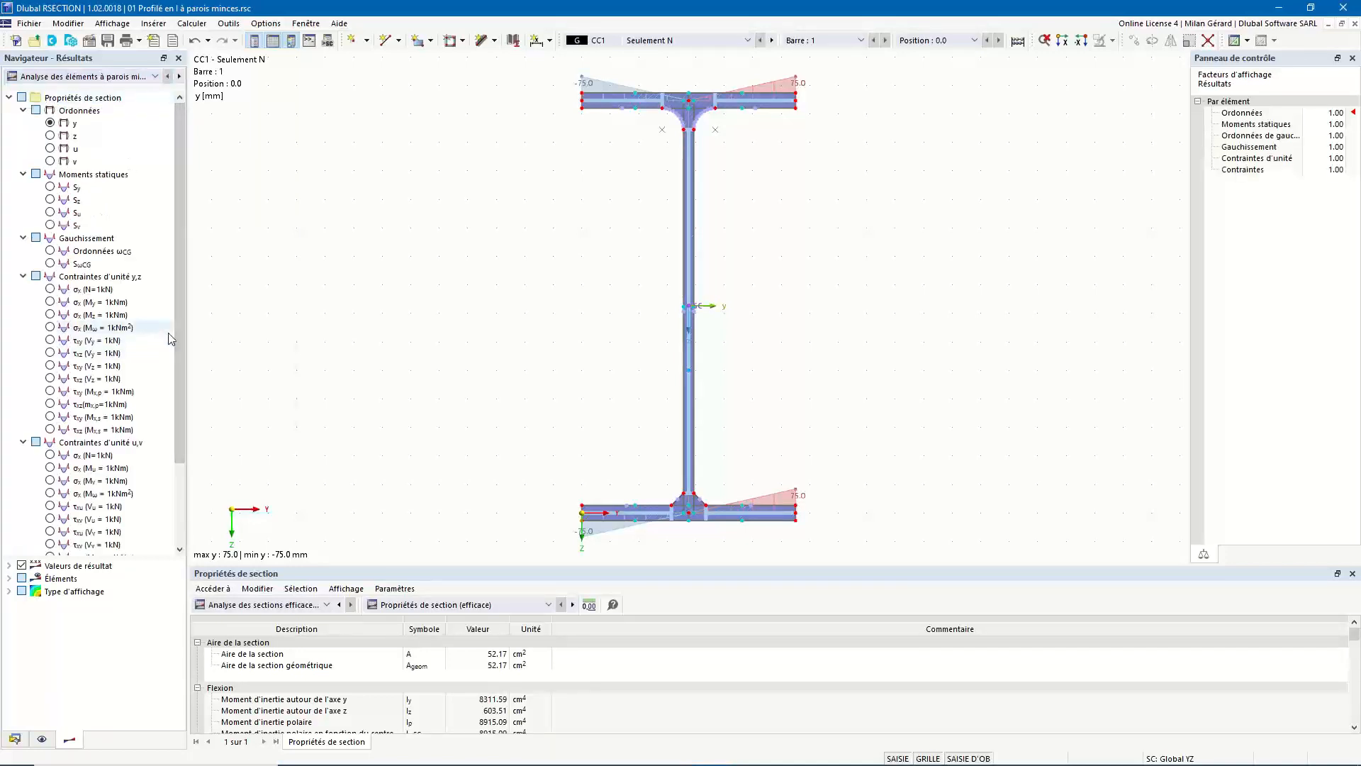
click(272, 605)
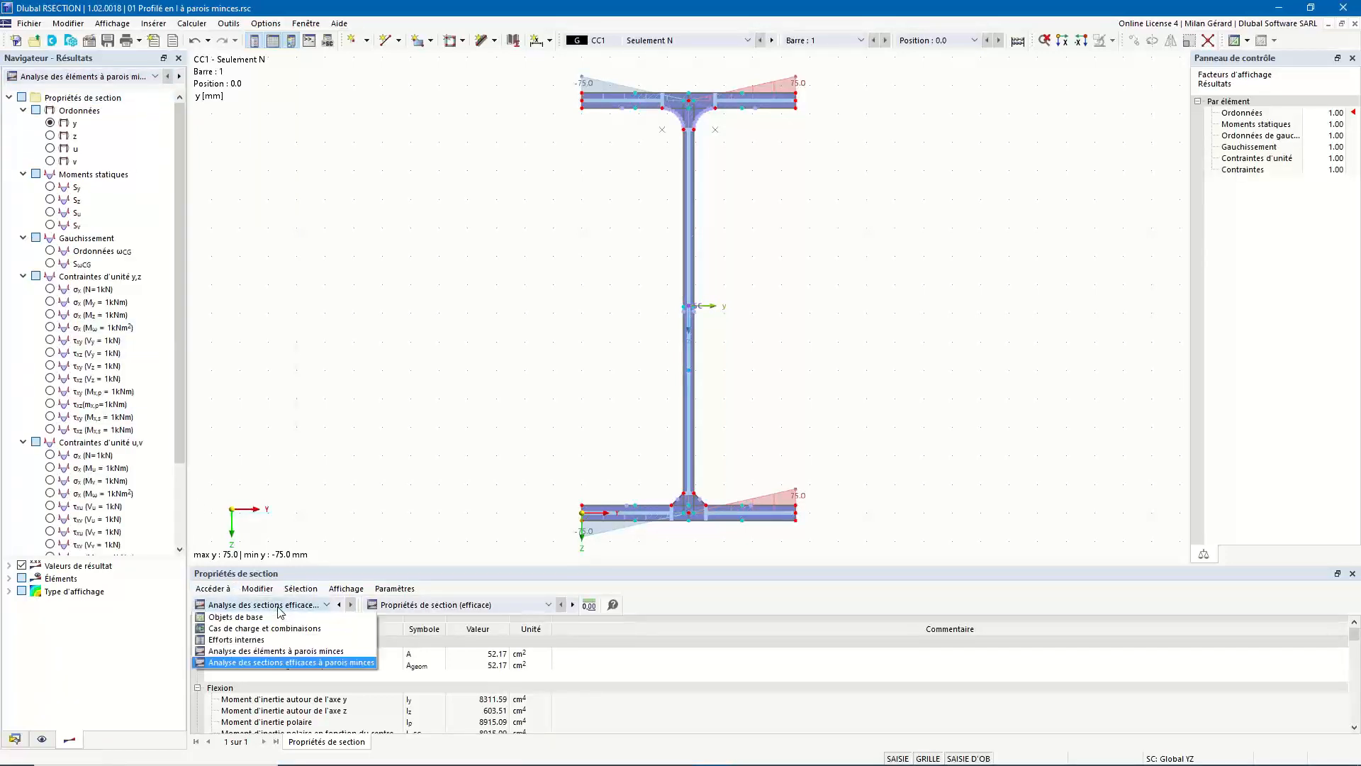
click(290, 653)
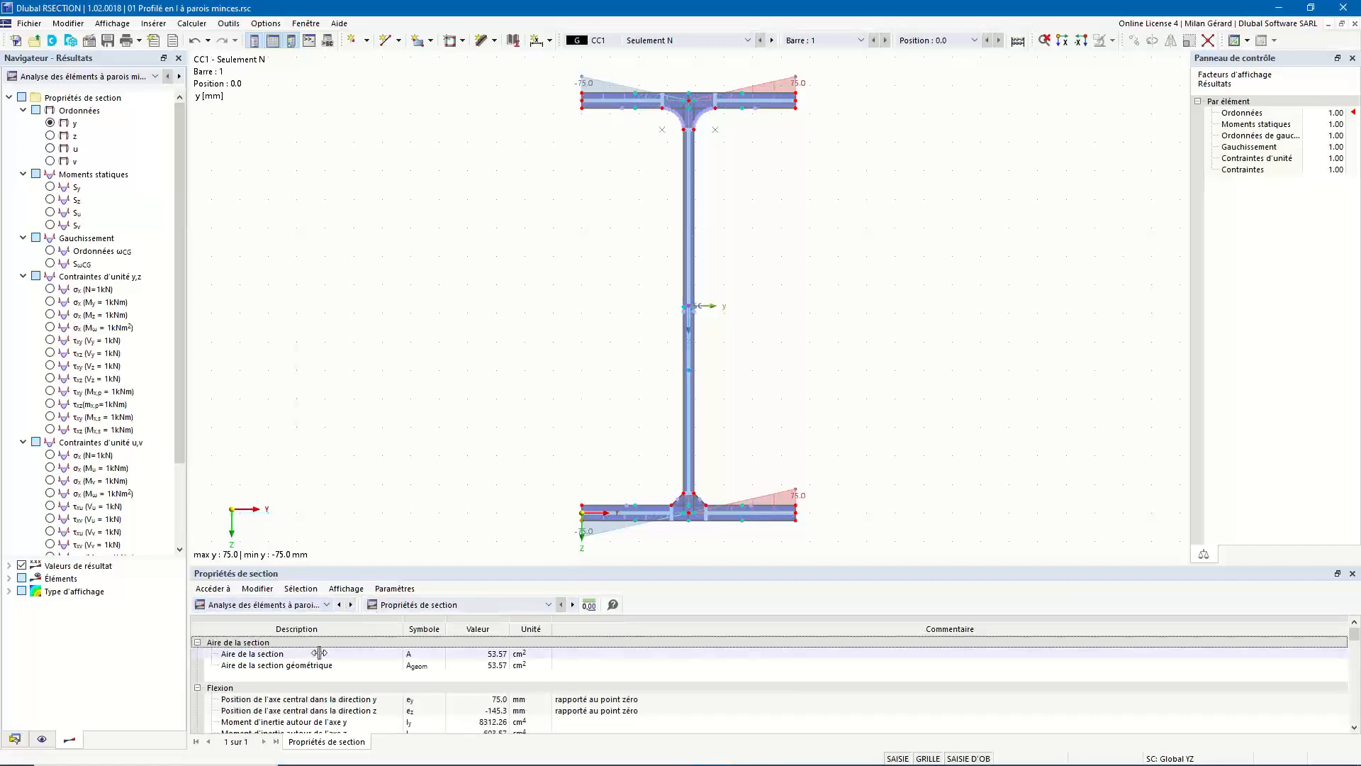
Enlarge the results table and review the static moments and warping values along the elements
drag(510, 565, 514, 495)
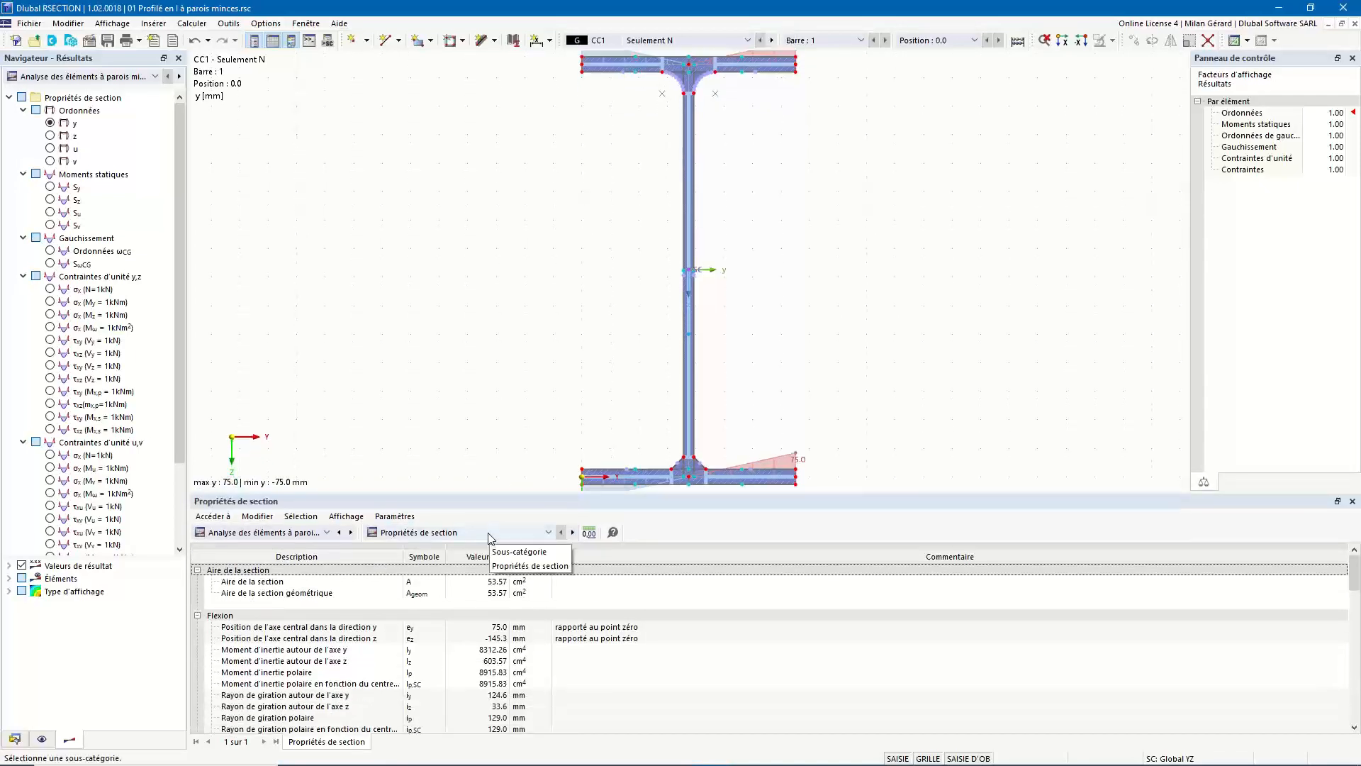
click(488, 532)
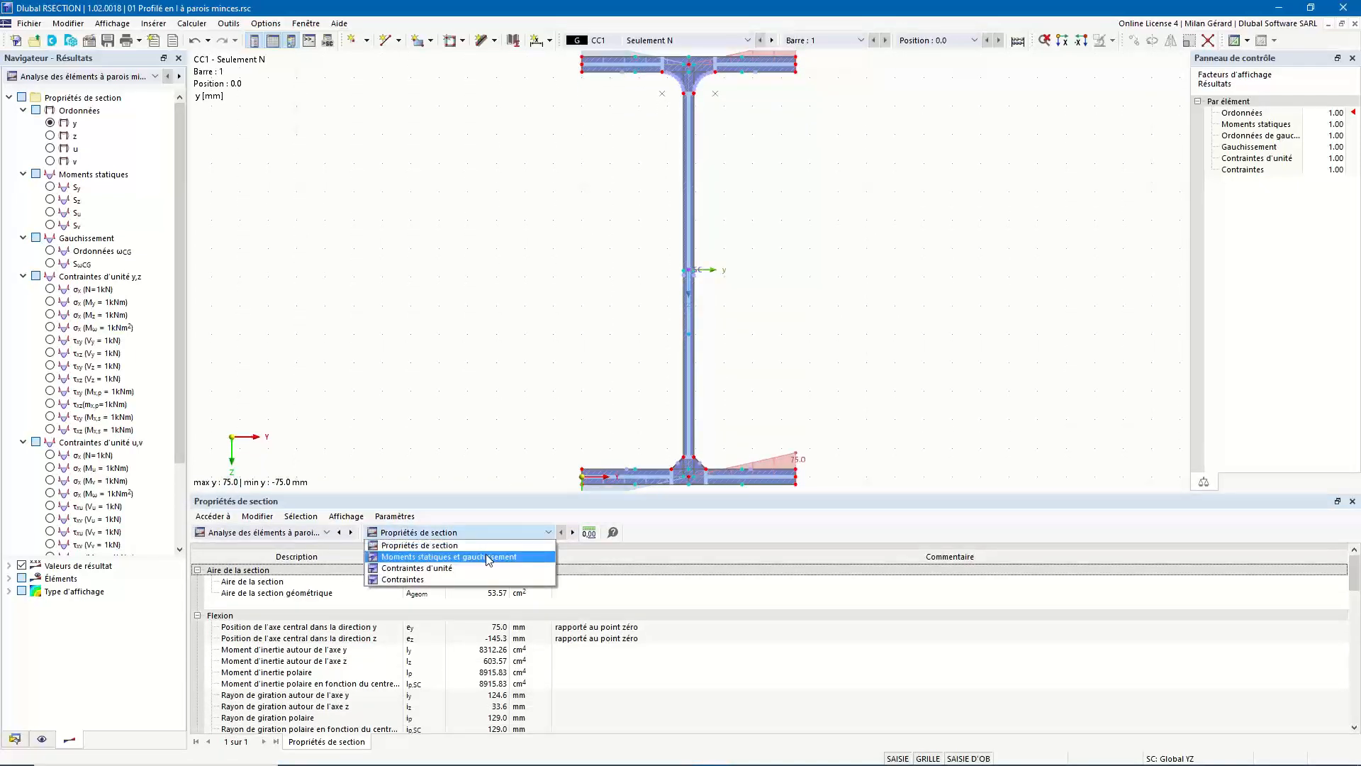
click(487, 558)
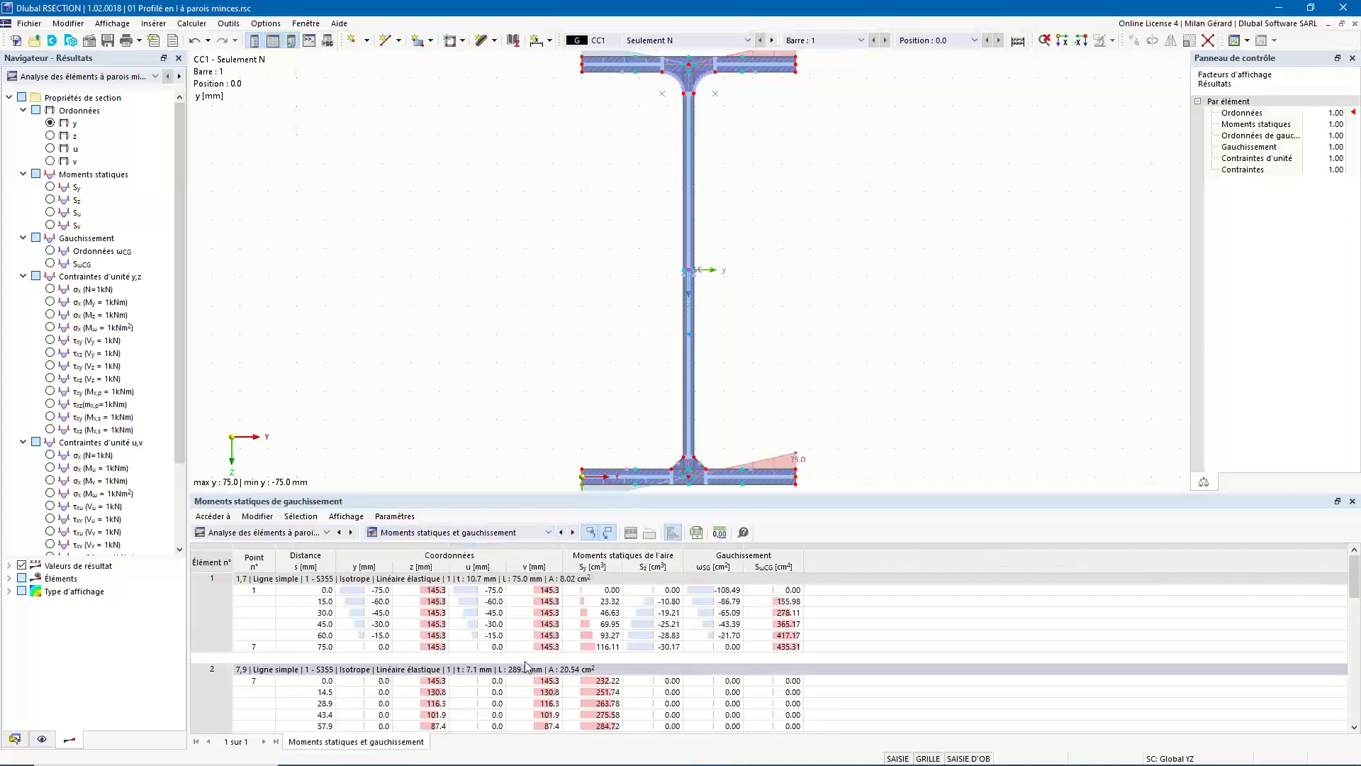
scroll(420, 644, down, 3)
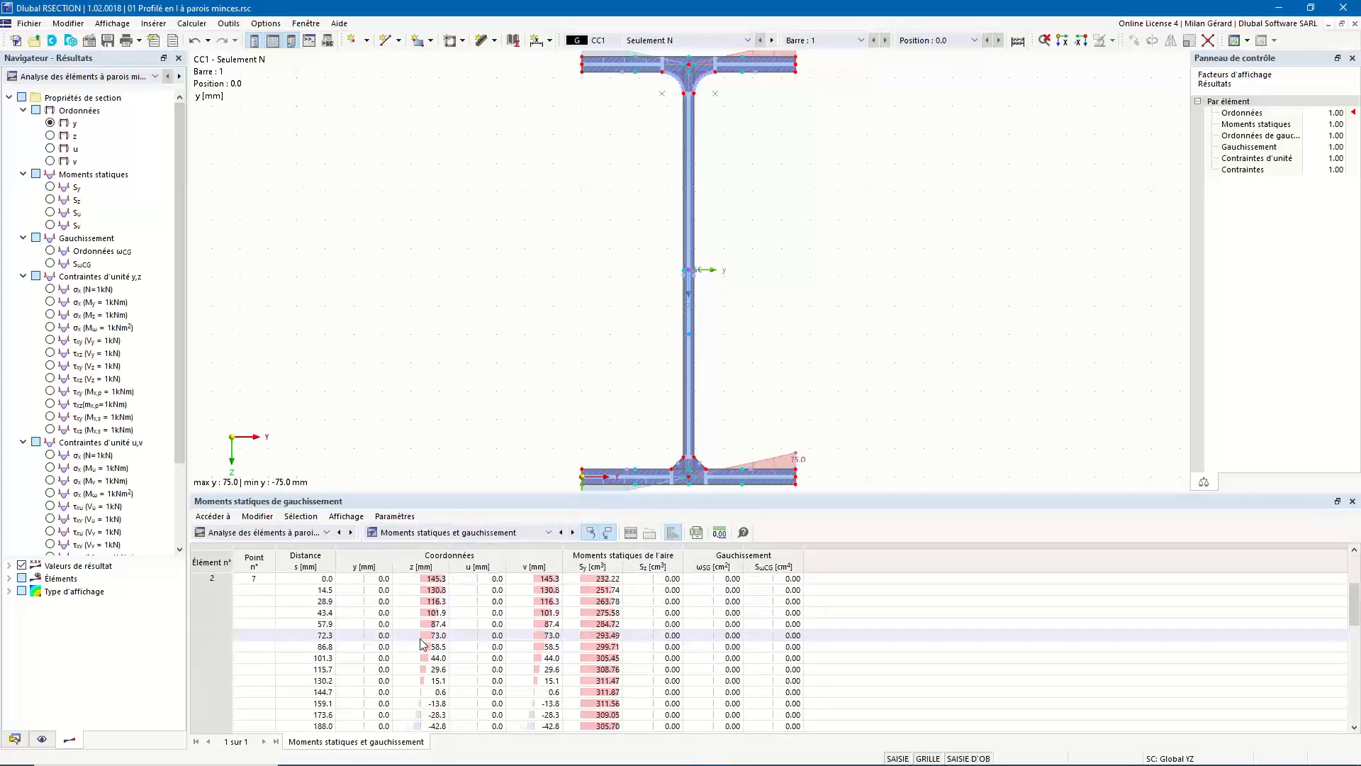
scroll(421, 644, up, 3)
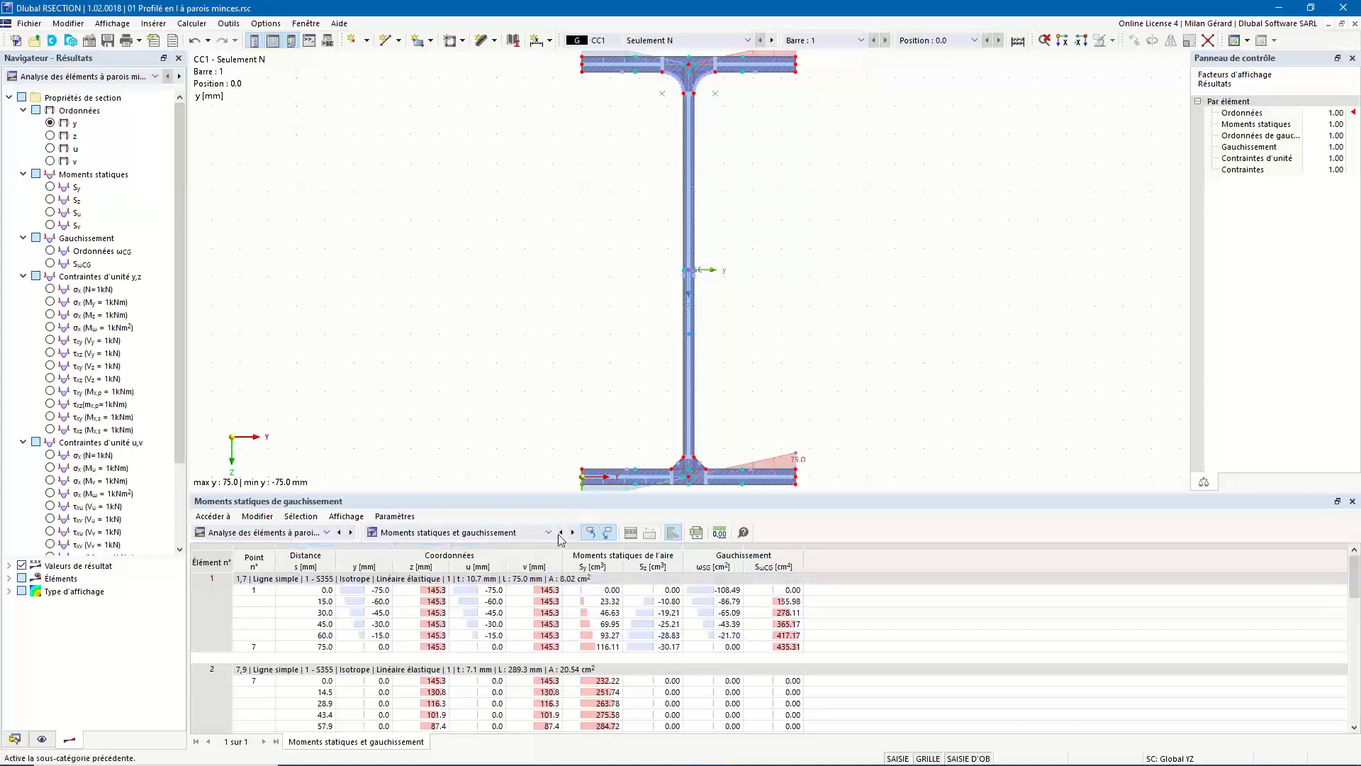
Display the unit stresses table and review its rows through to stress point 100
click(500, 534)
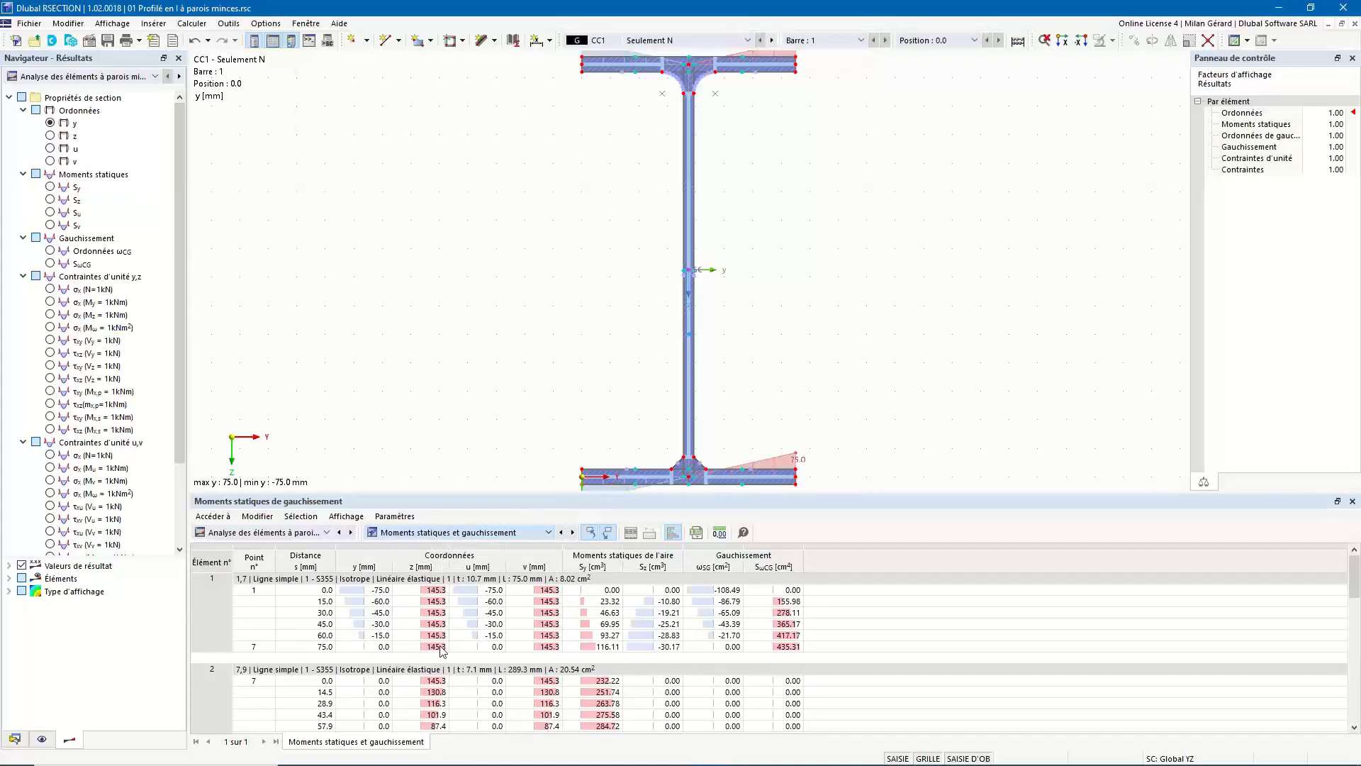
scroll(473, 536, down, 1)
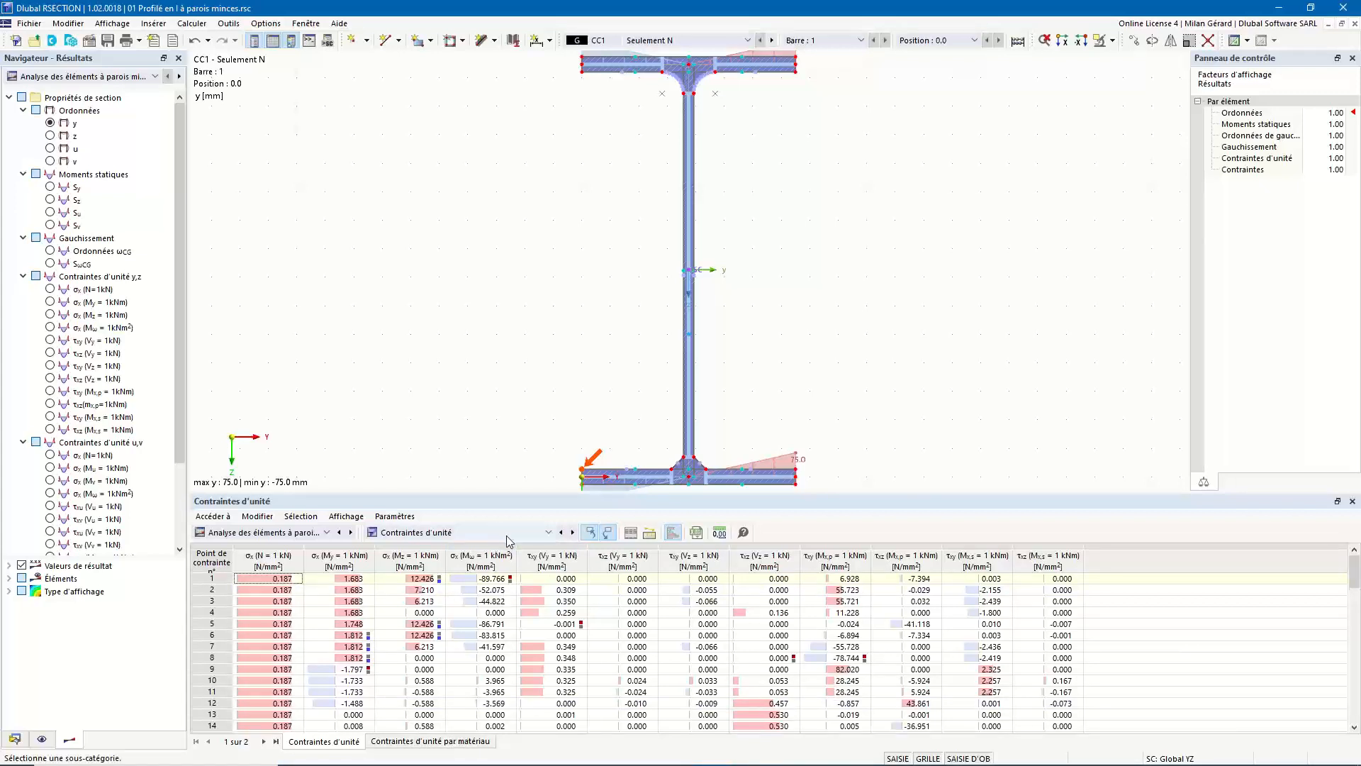
scroll(231, 610, down, 7)
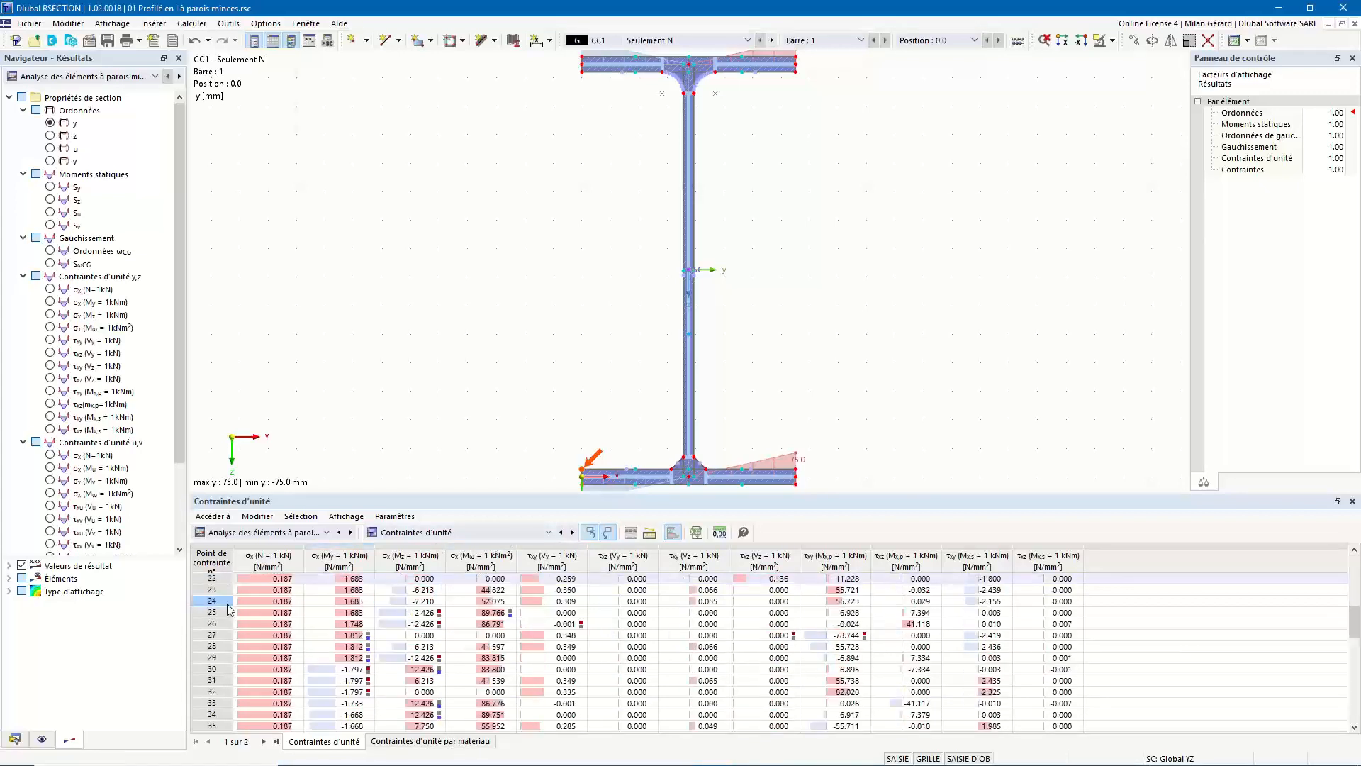
scroll(230, 610, down, 12)
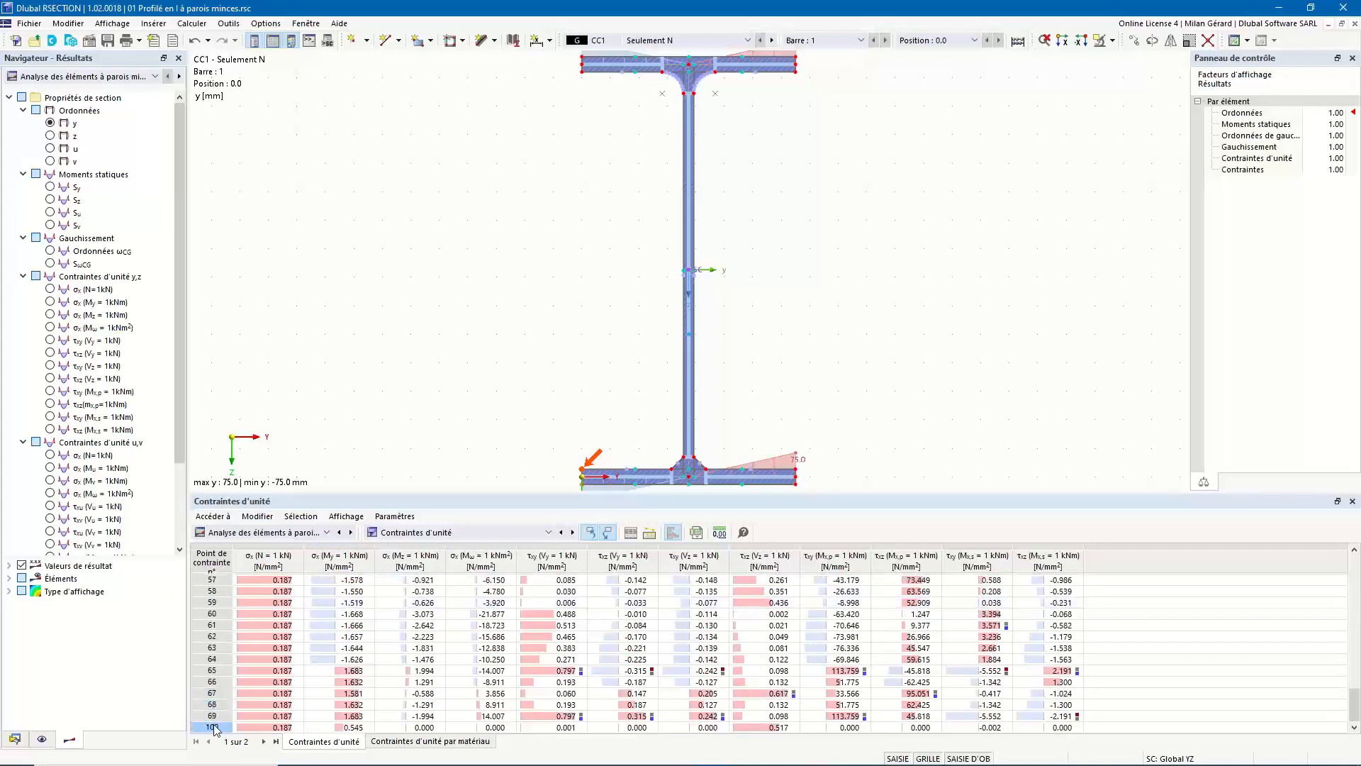
Display the stresses listed by stress point and review the entries through to stress point 100
click(434, 532)
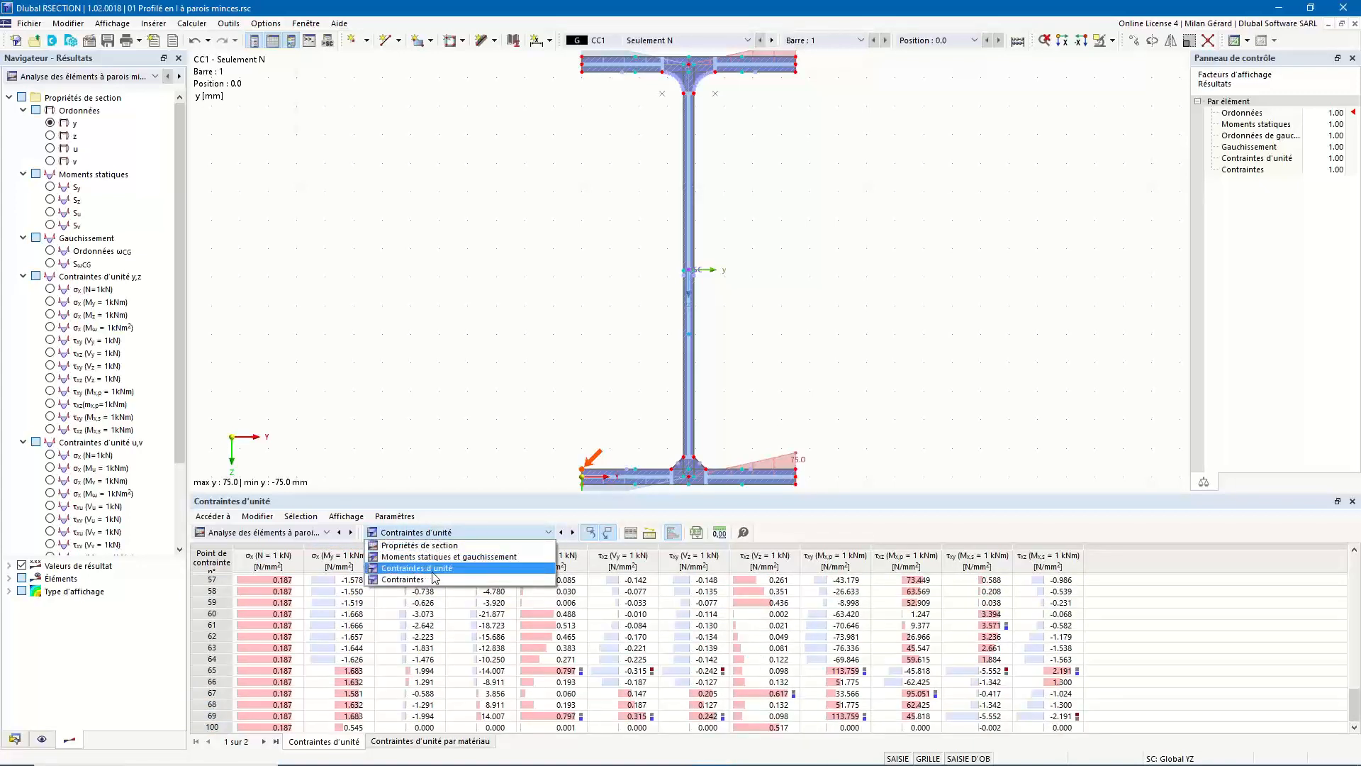
click(403, 579)
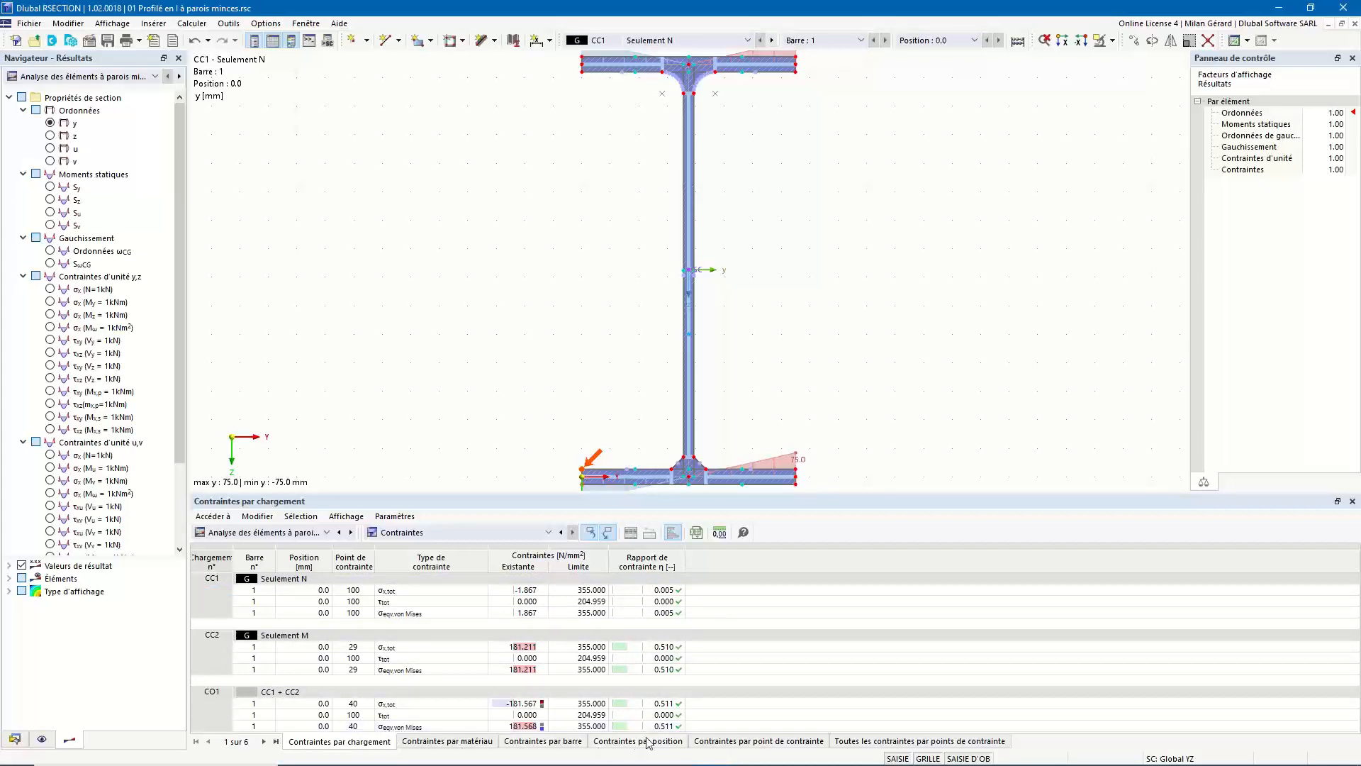
click(783, 741)
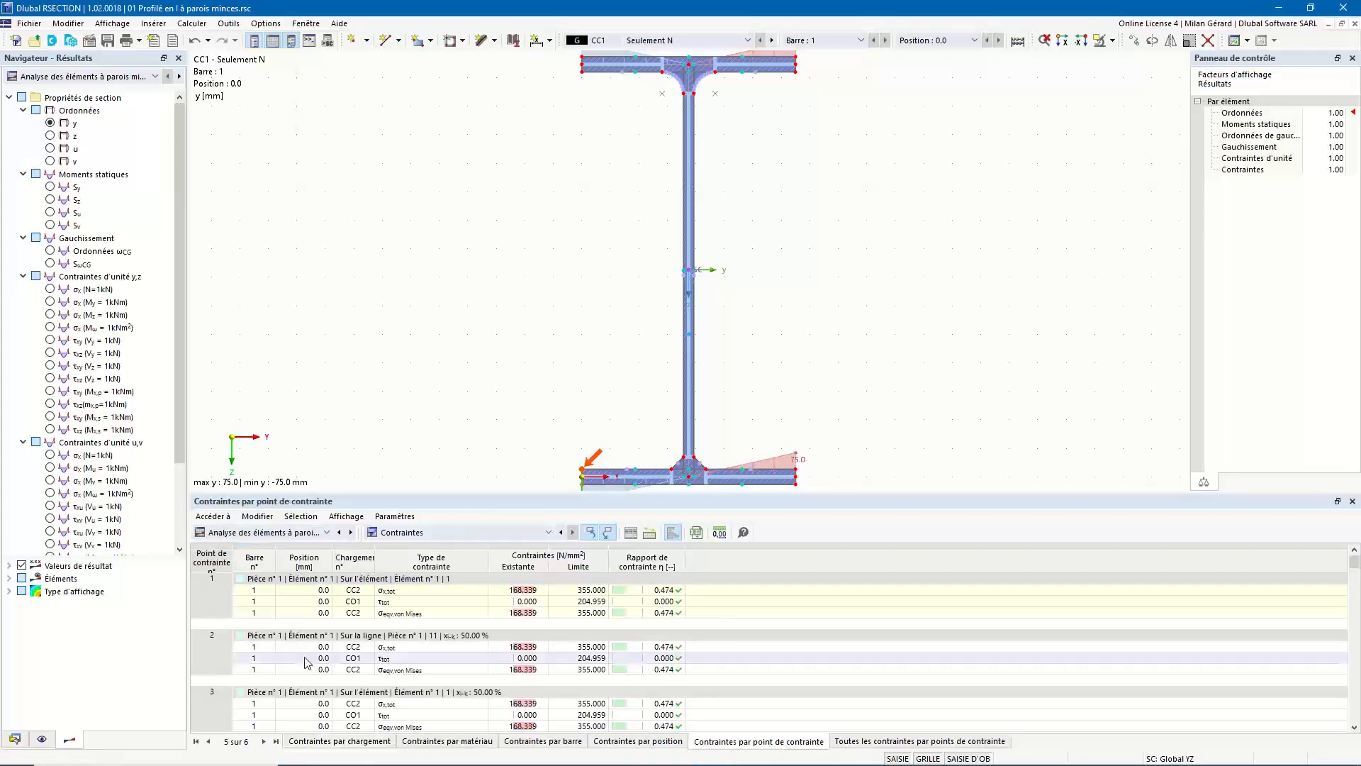
scroll(747, 615, down, 1)
scroll(746, 616, down, 8)
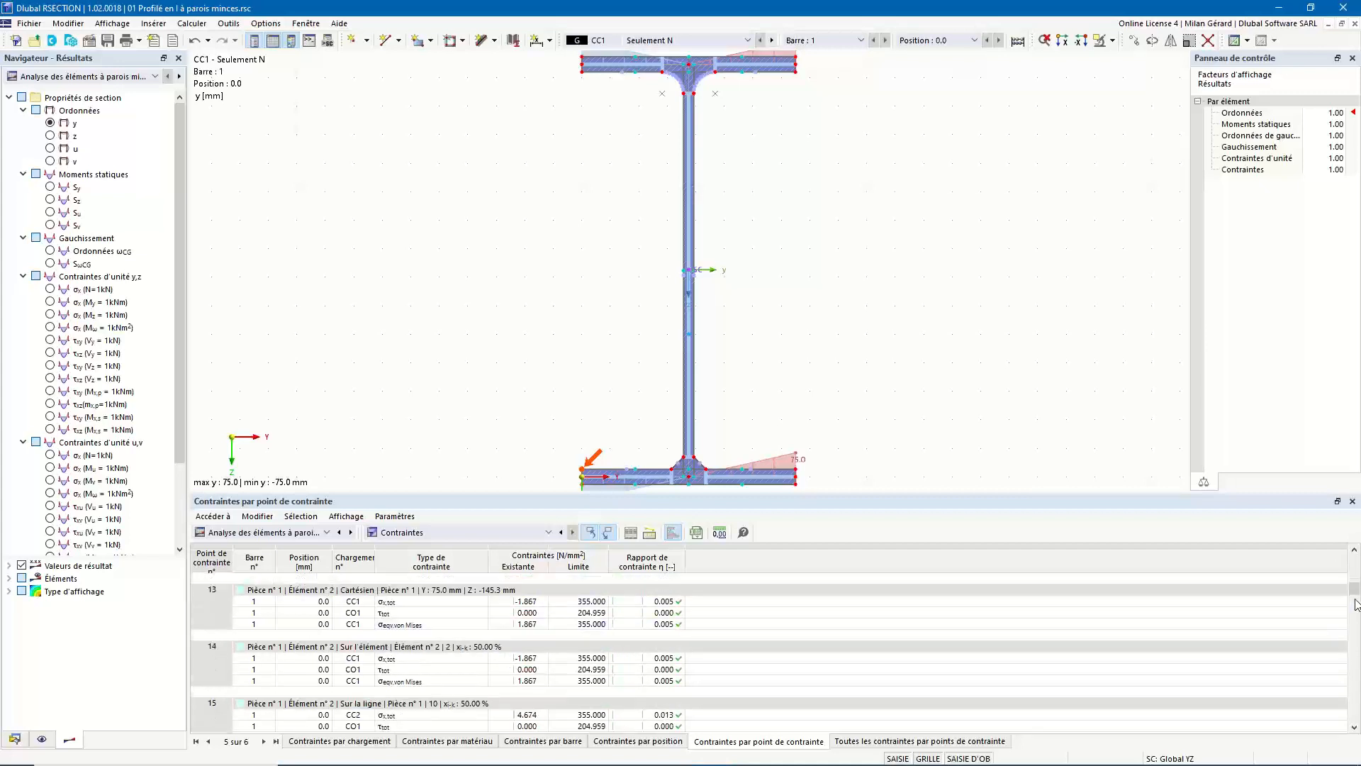
scroll(747, 638, down, 15)
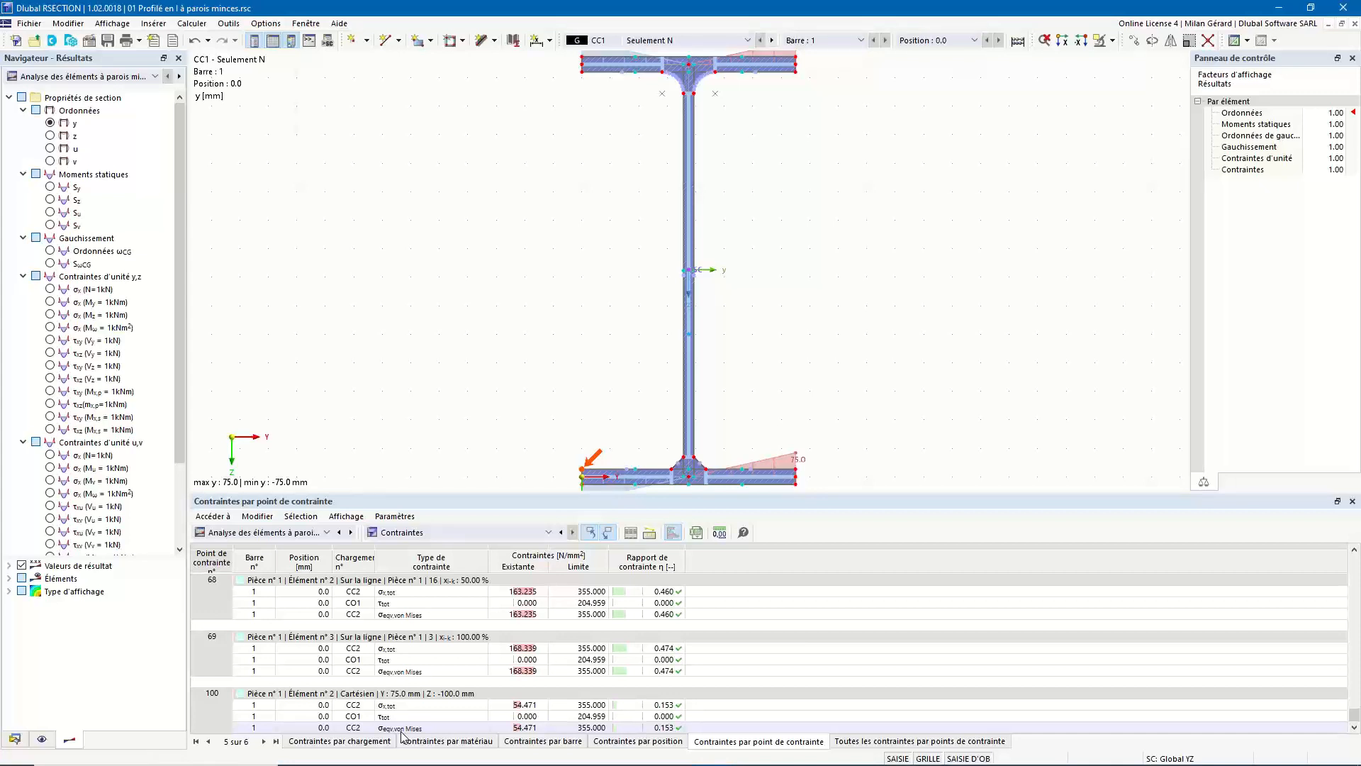
Set the results navigator and results table to "Analyse des sections efficaces à parois minces" and show the σx,tot stress diagram
click(78, 77)
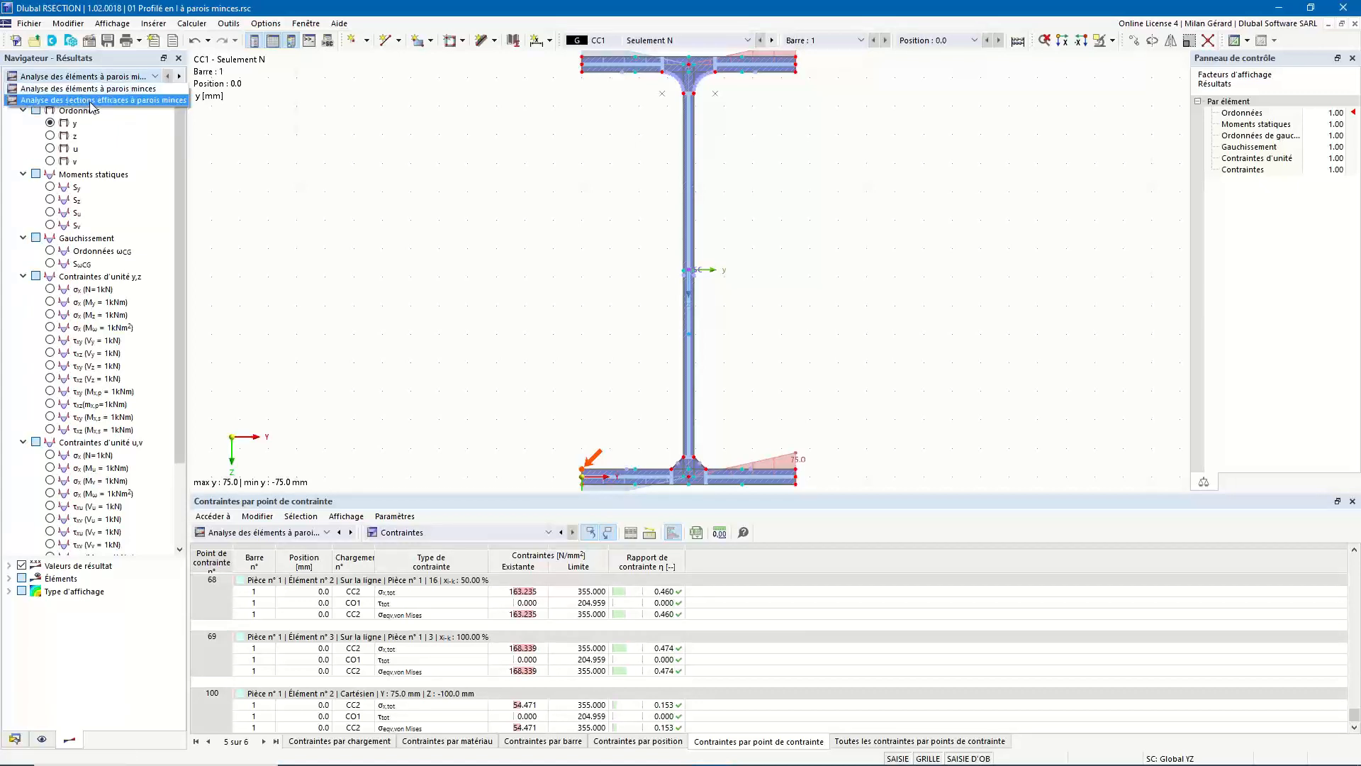
click(91, 104)
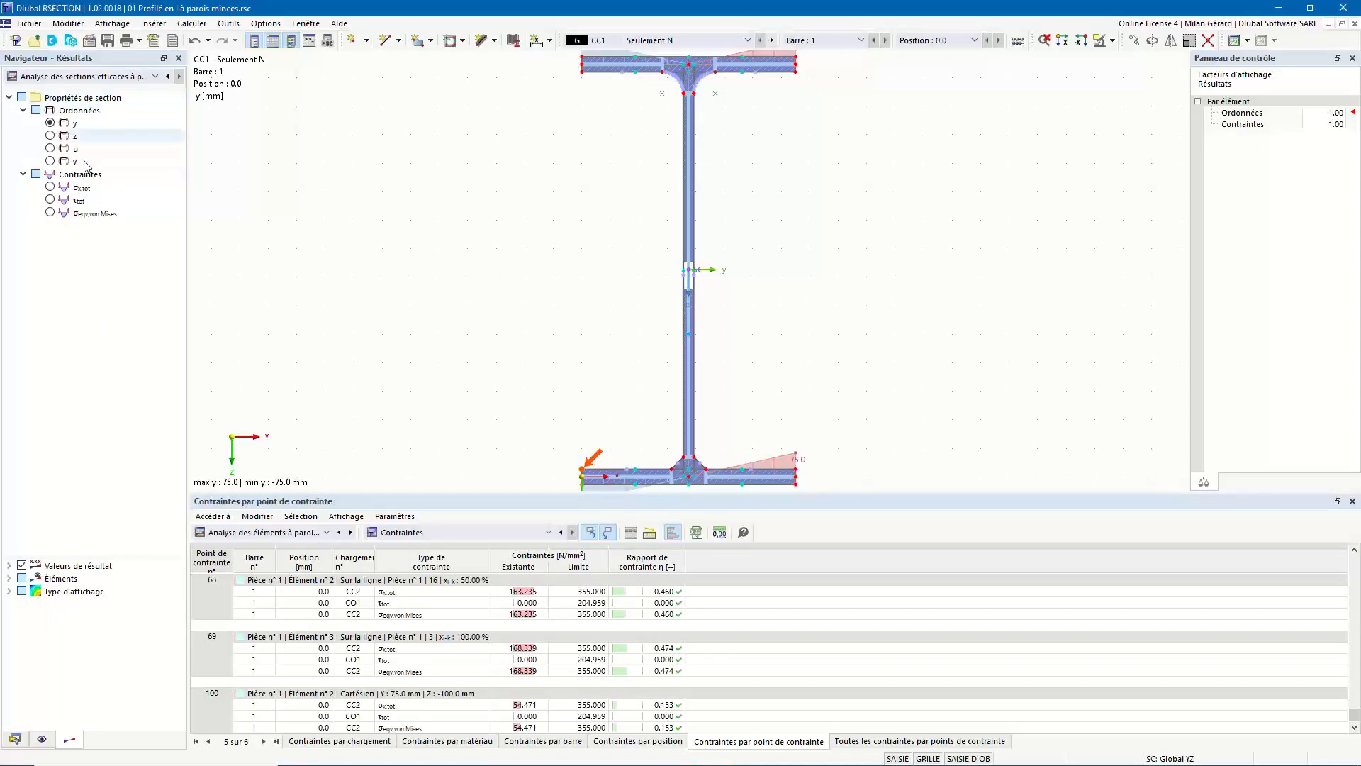
click(51, 187)
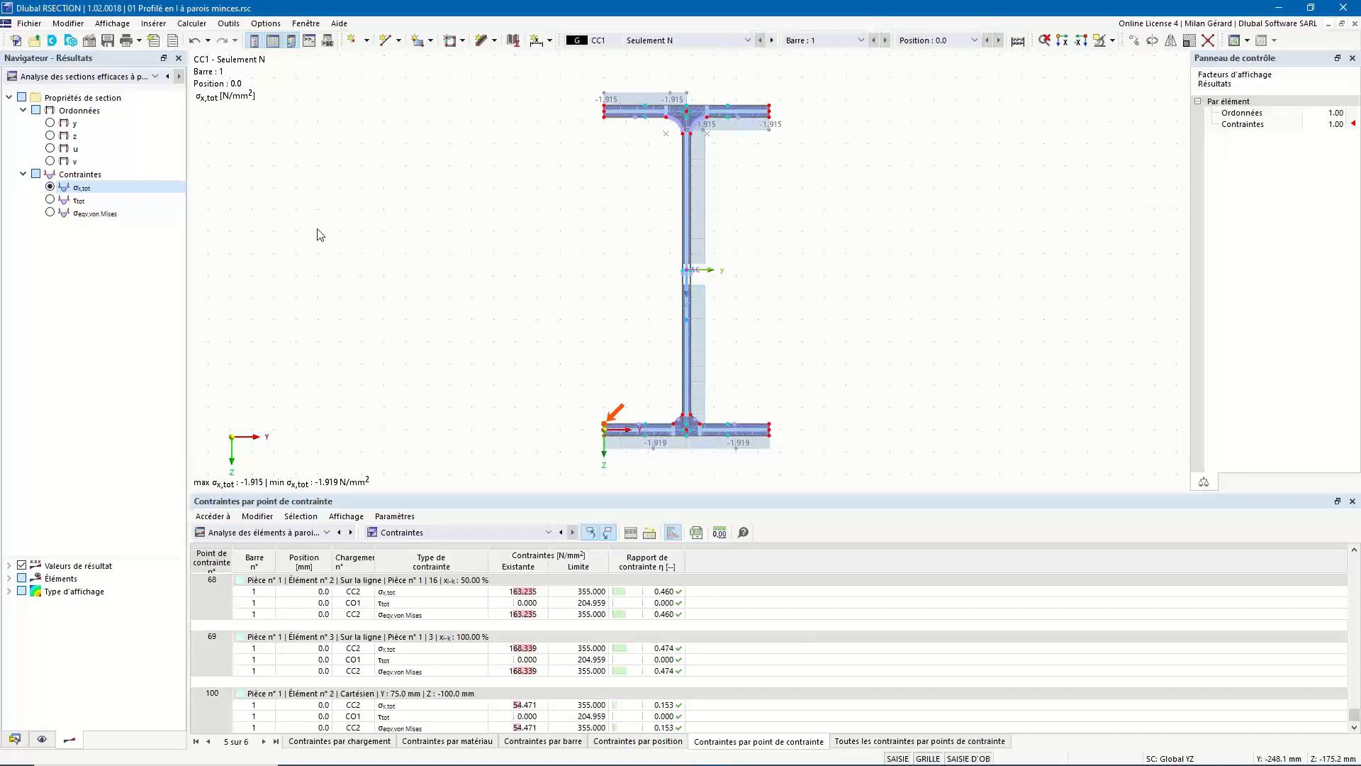
click(316, 532)
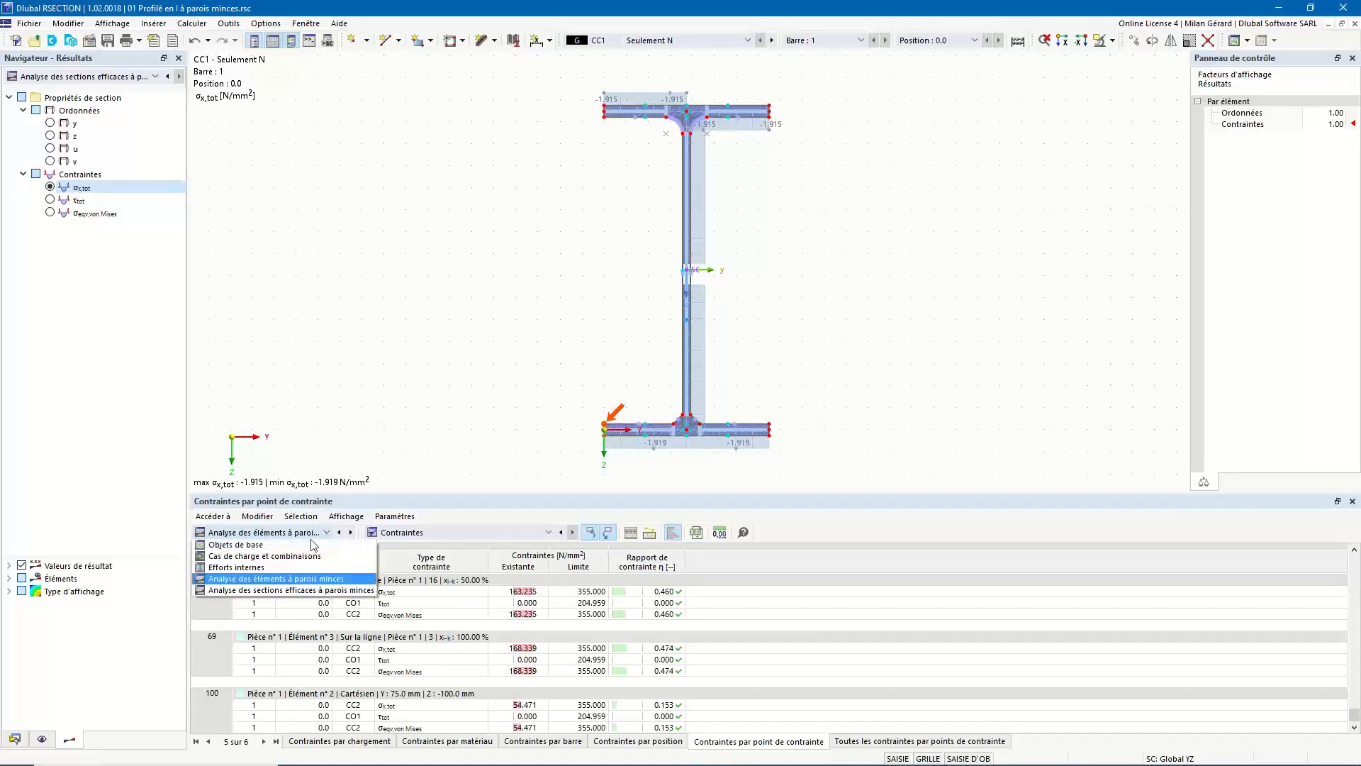
click(315, 591)
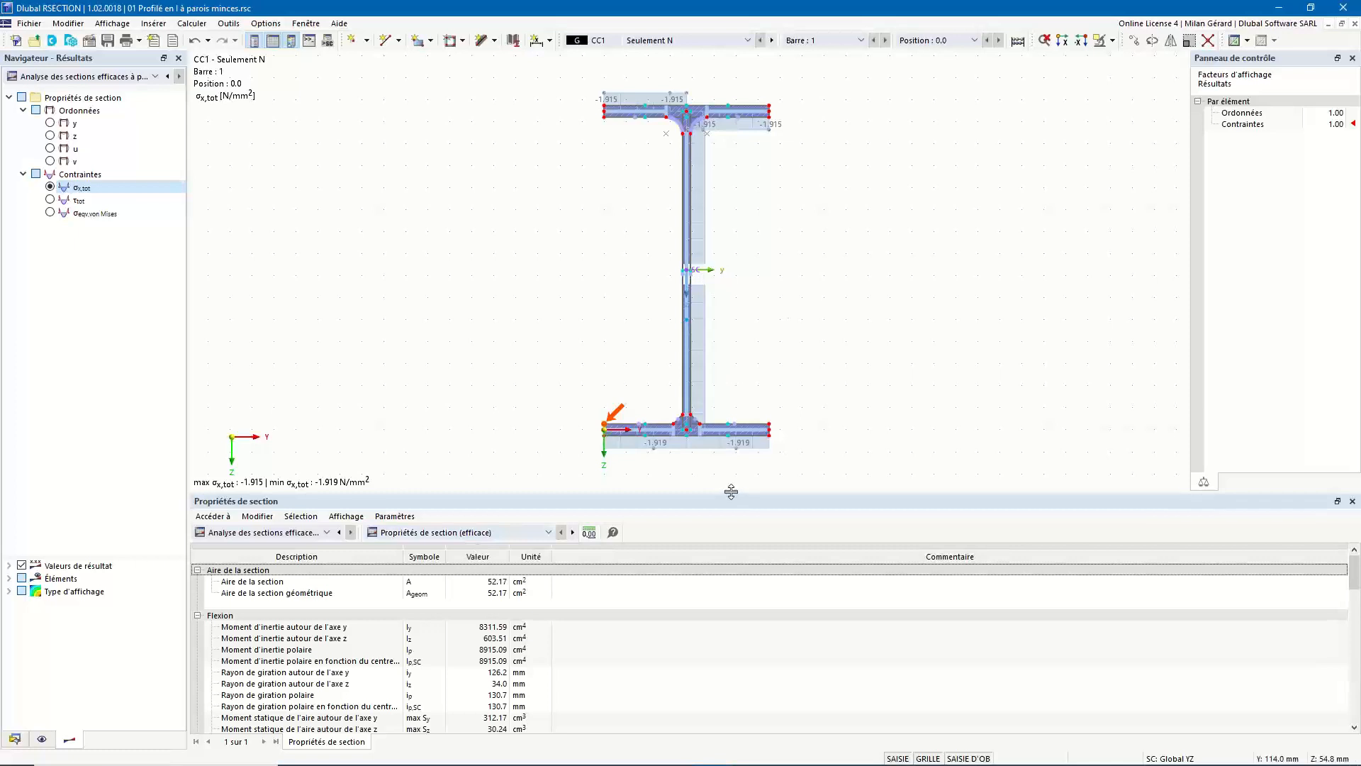
Reduce the height of the results table and examine the ineffective zone at mid-height of the web up close
drag(733, 494, 732, 557)
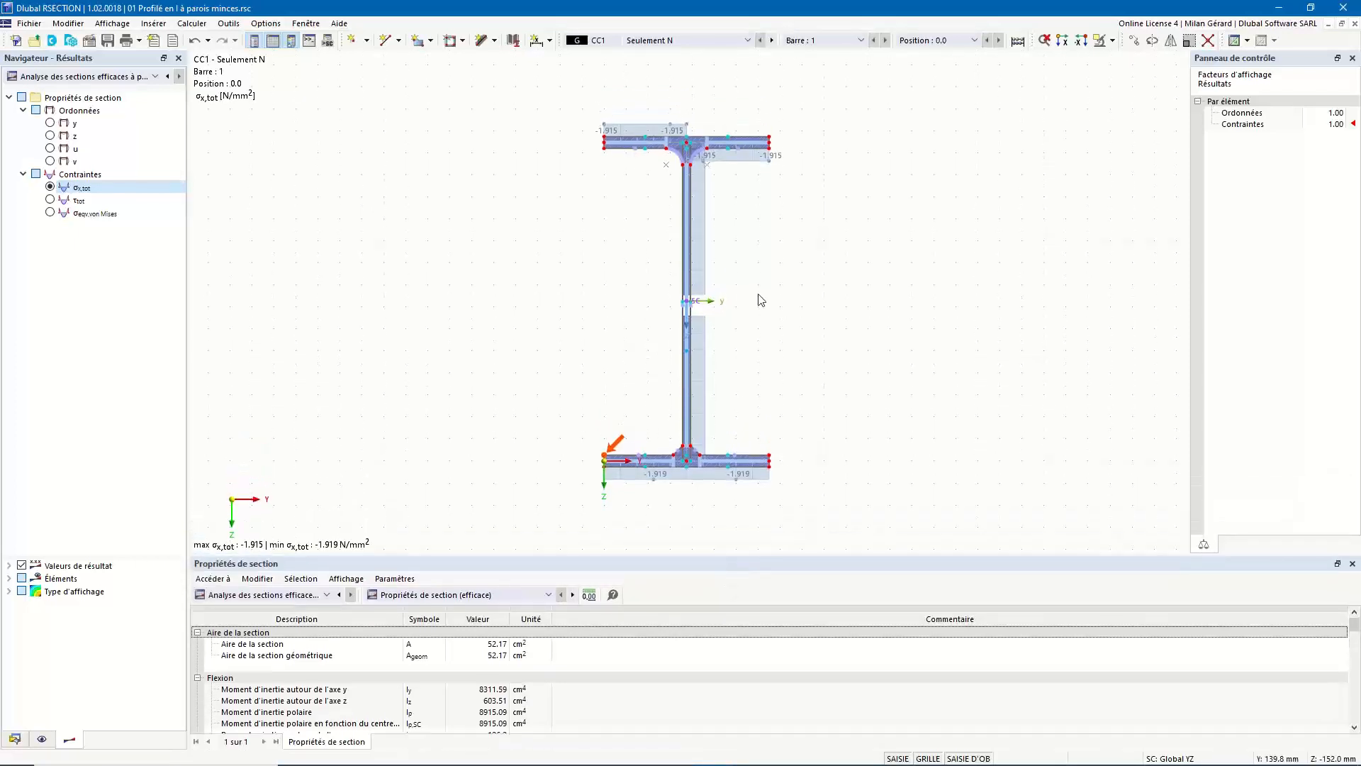
scroll(704, 309, up, 5)
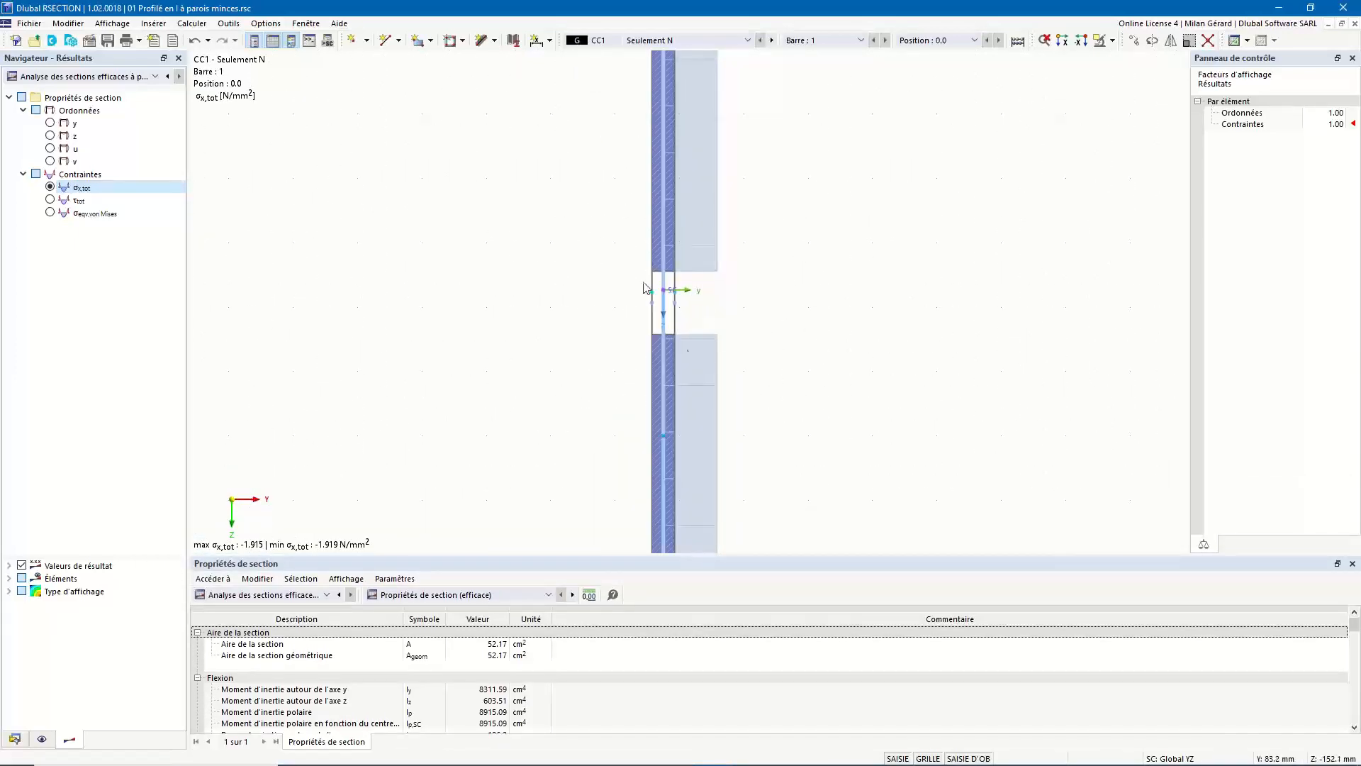
scroll(920, 339, down, 5)
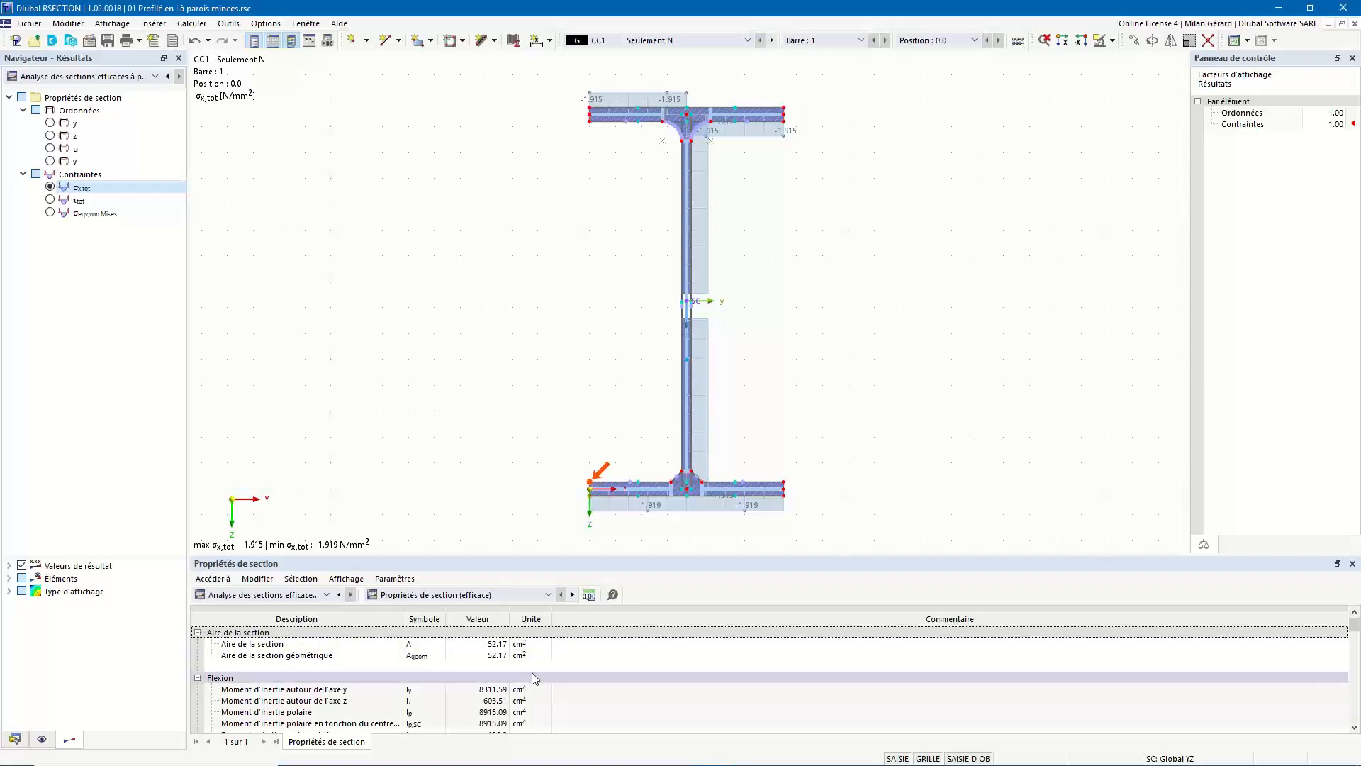
Display the section classification according to EN 1993-1-1 and review the overall class and the details of subpanel 1
click(463, 595)
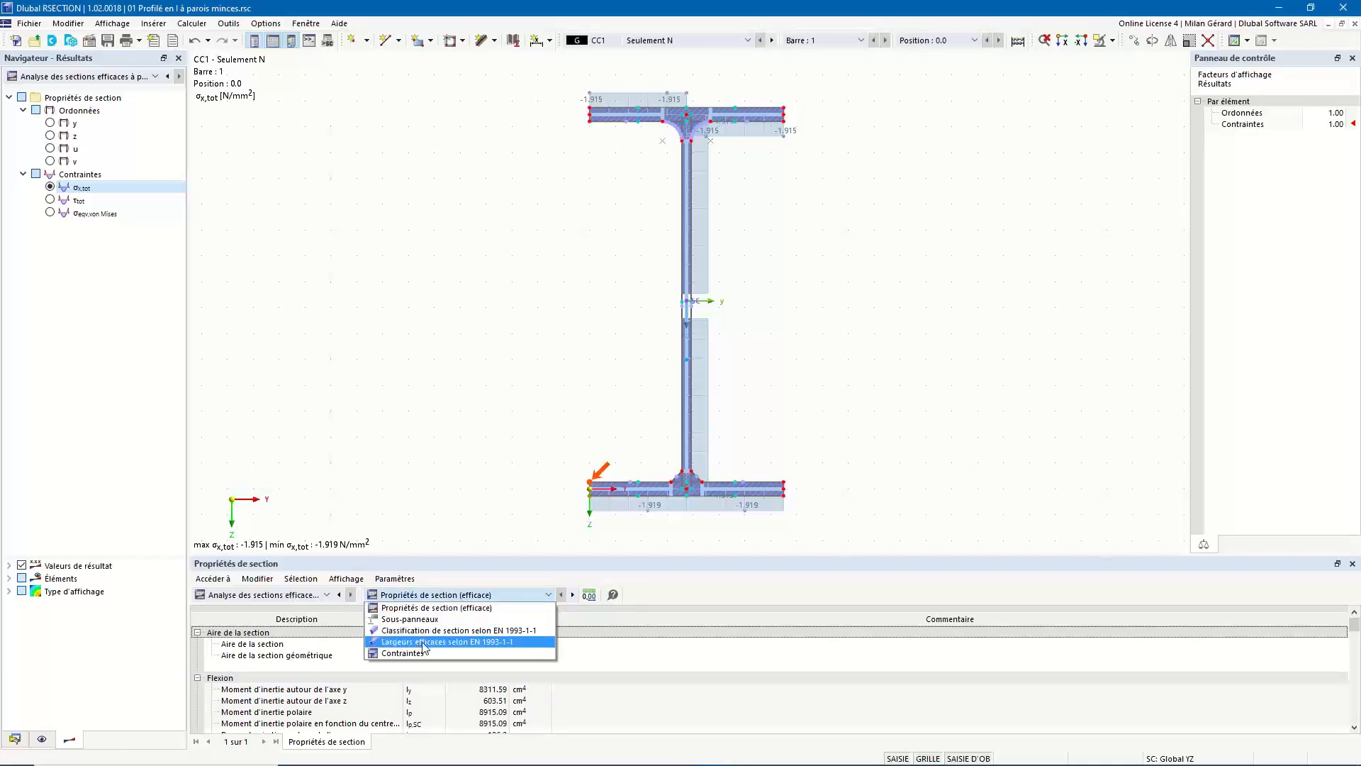
click(457, 631)
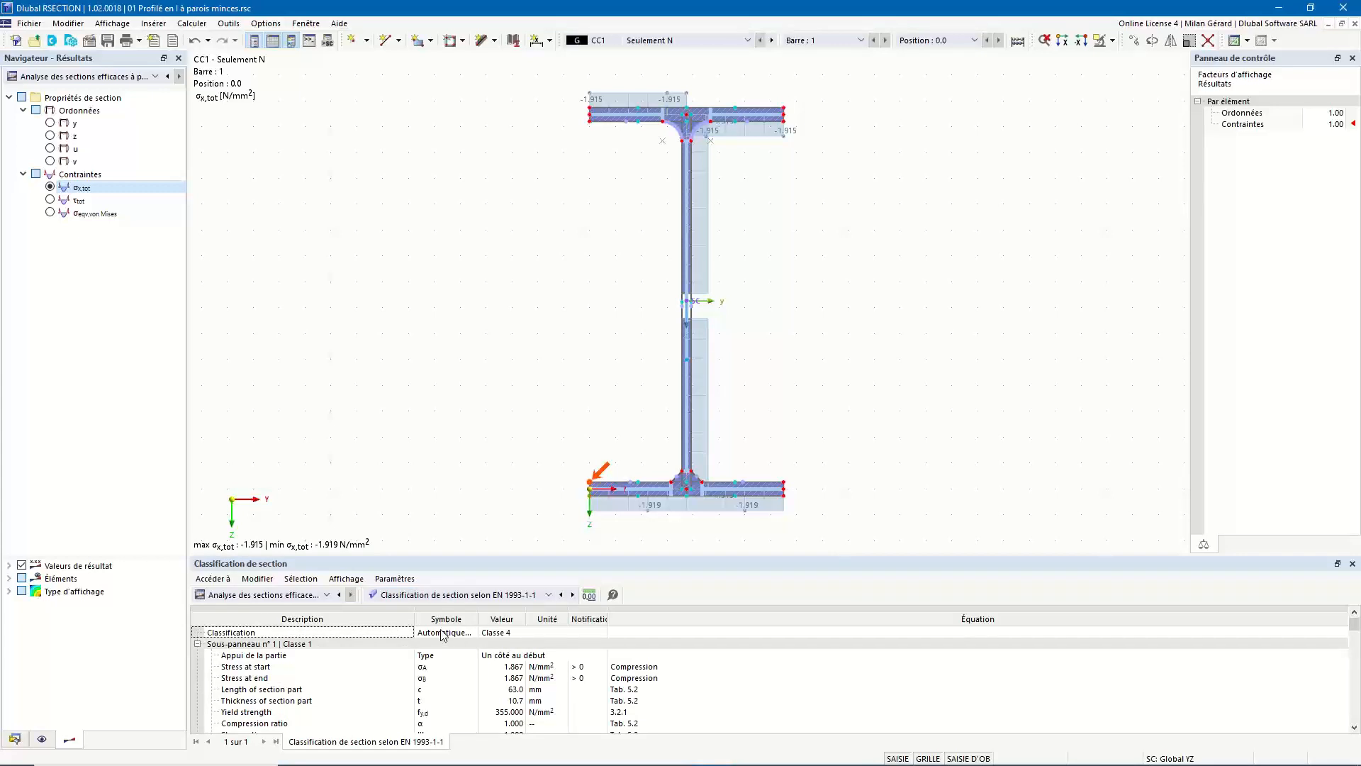
click(508, 636)
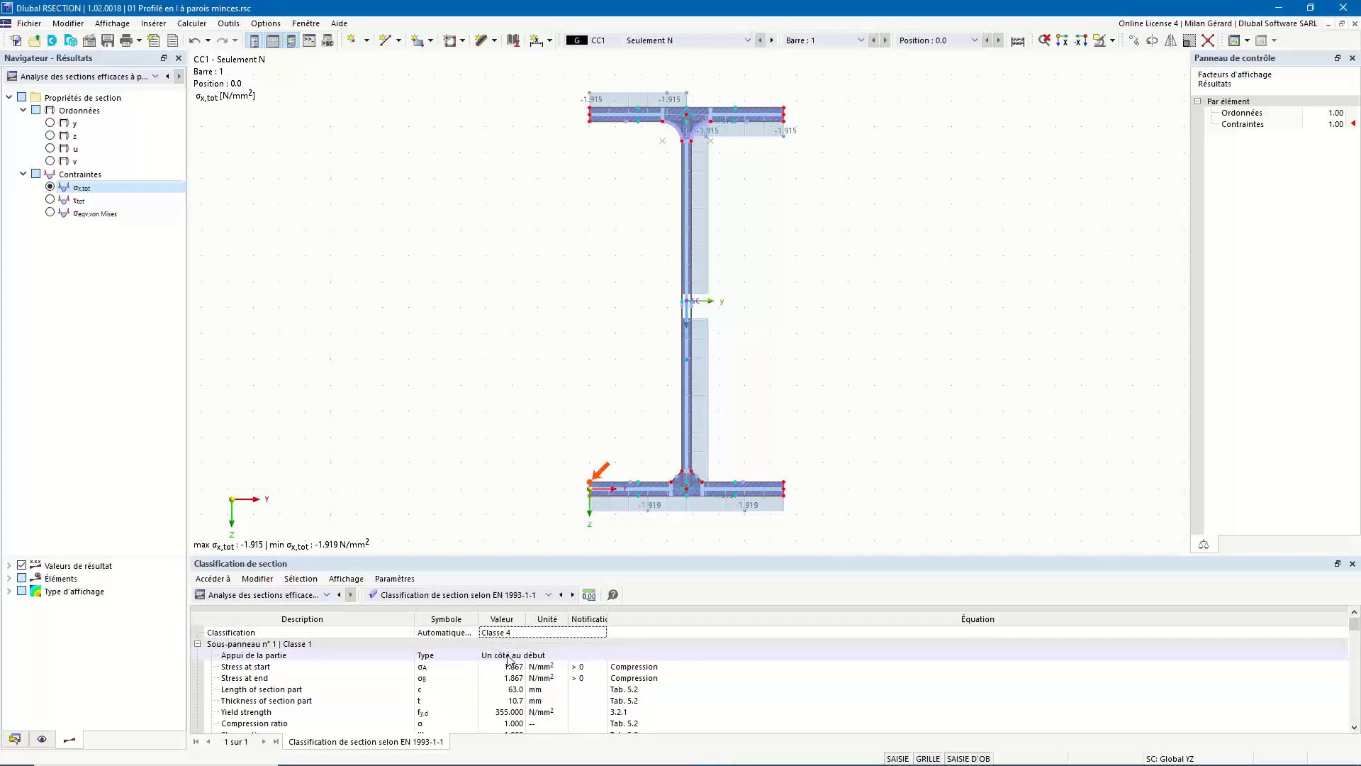
scroll(496, 661, down, 1)
scroll(440, 663, up, 1)
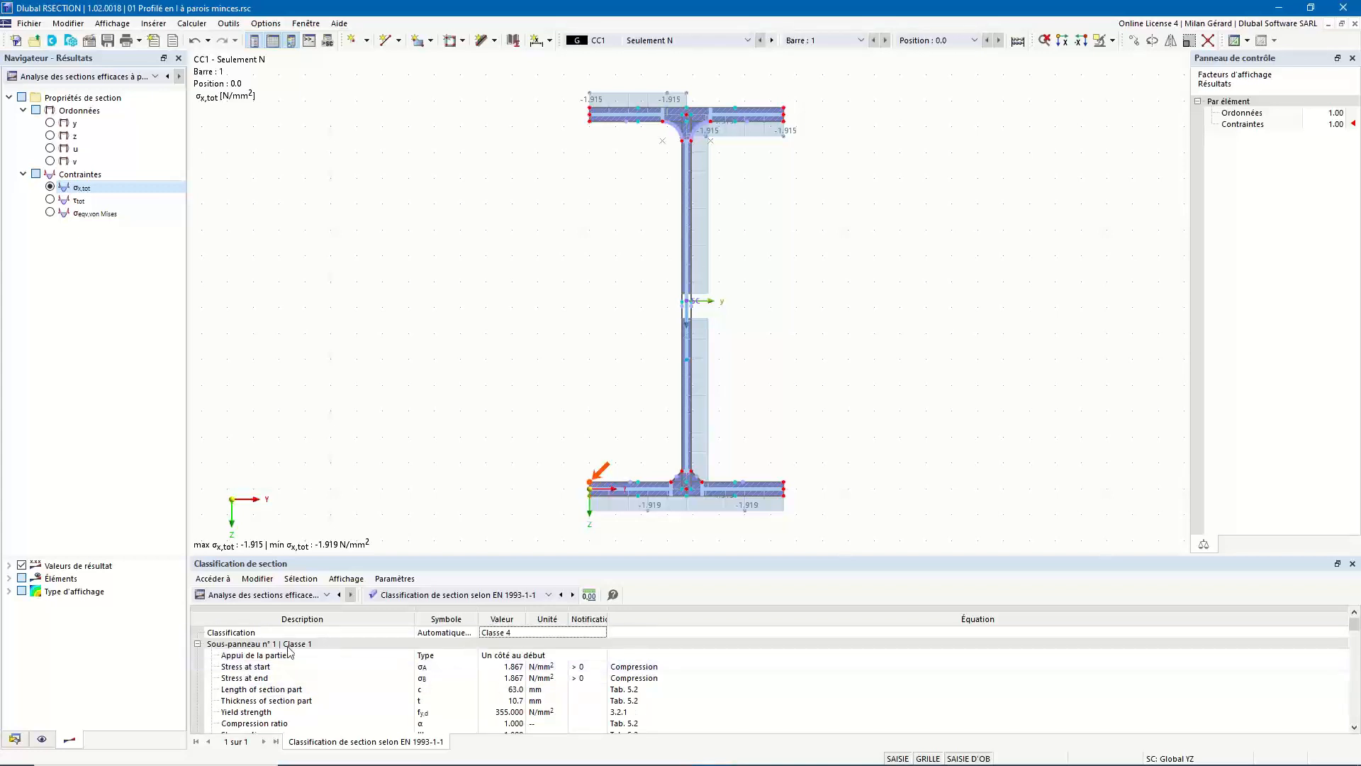
scroll(385, 666, down, 1)
scroll(390, 667, down, 2)
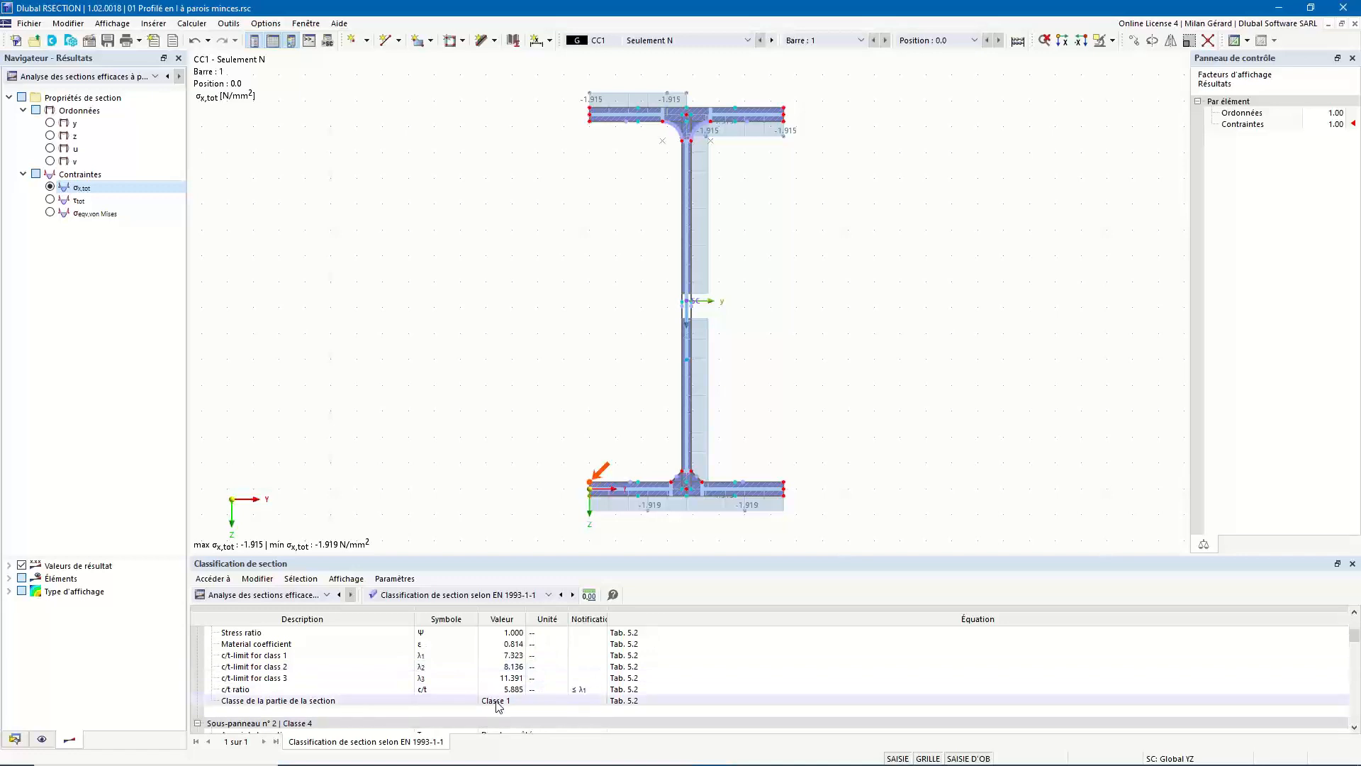
Review the classification details of subpanel 2, from its support type and stresses to its c/t limits and class
scroll(489, 702, down, 3)
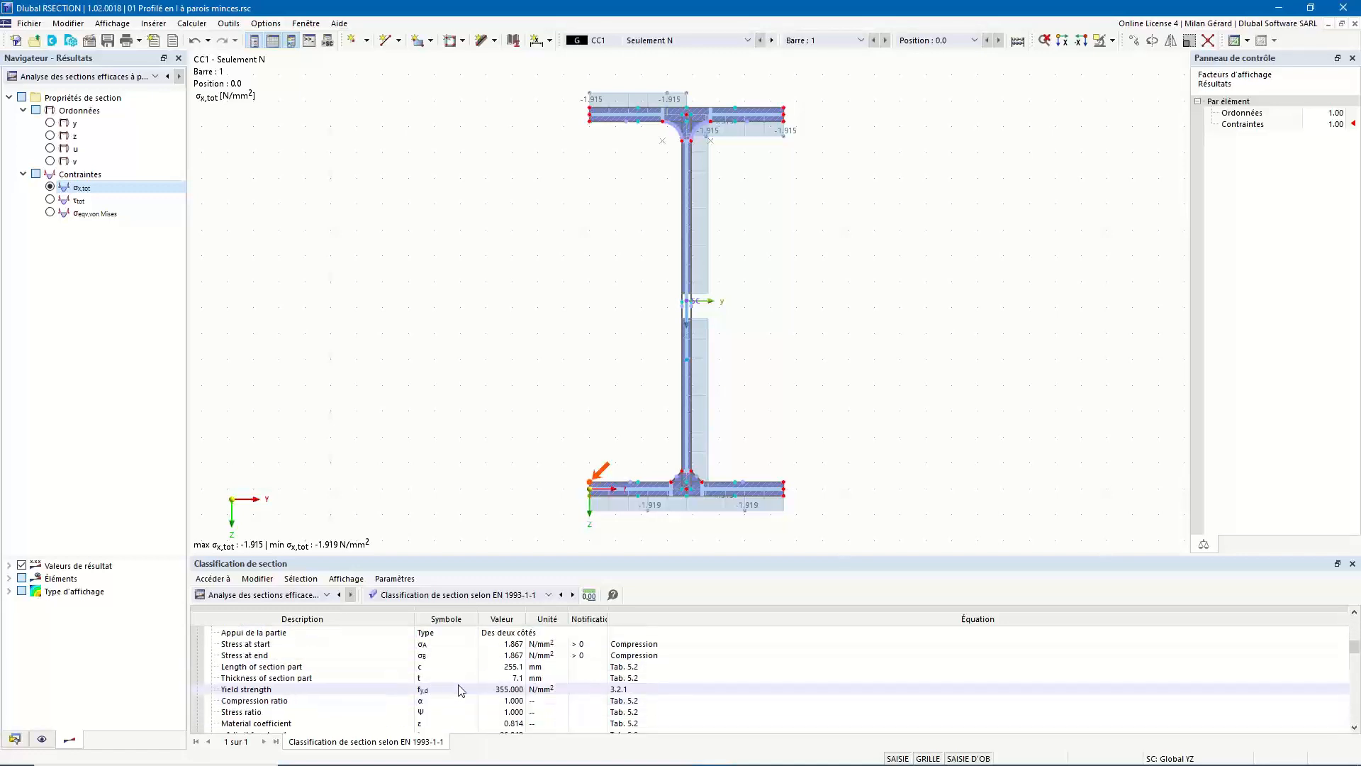
scroll(461, 690, down, 2)
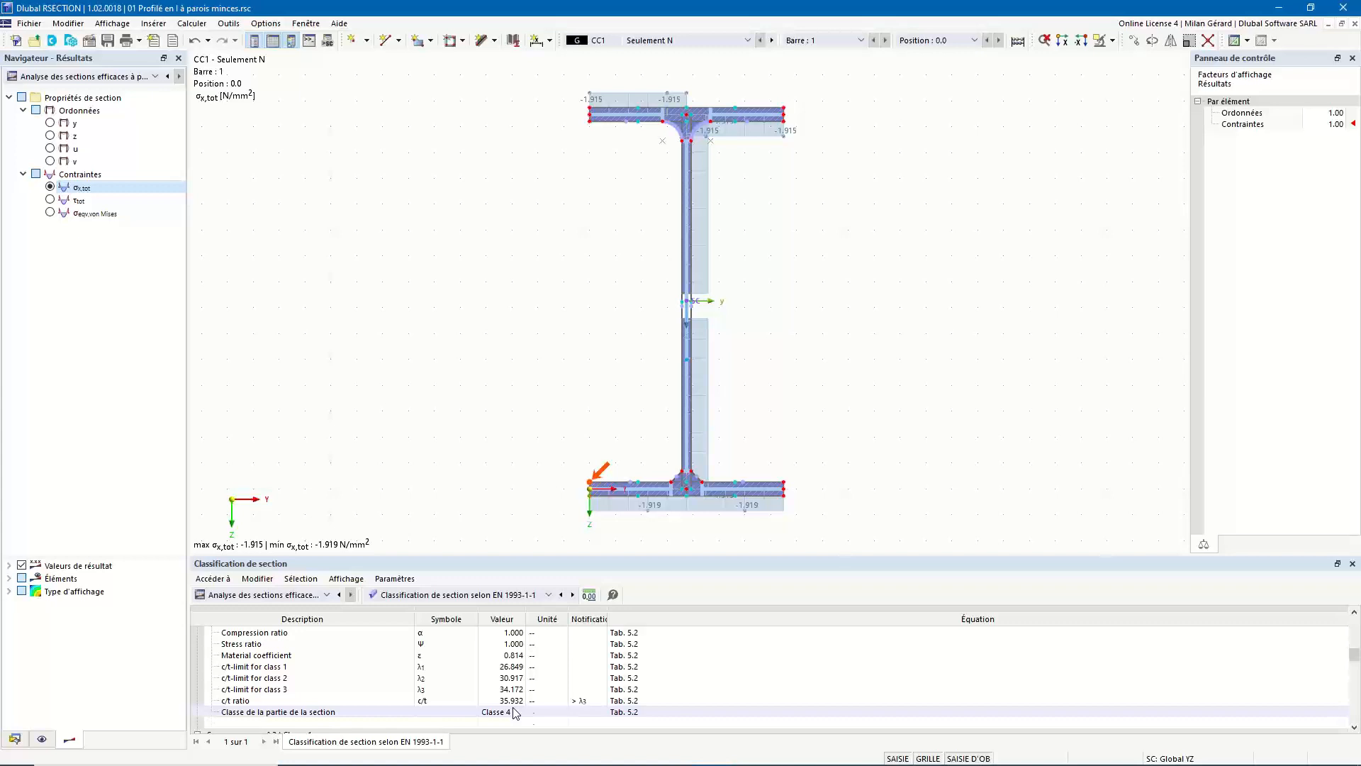
scroll(515, 712, down, 5)
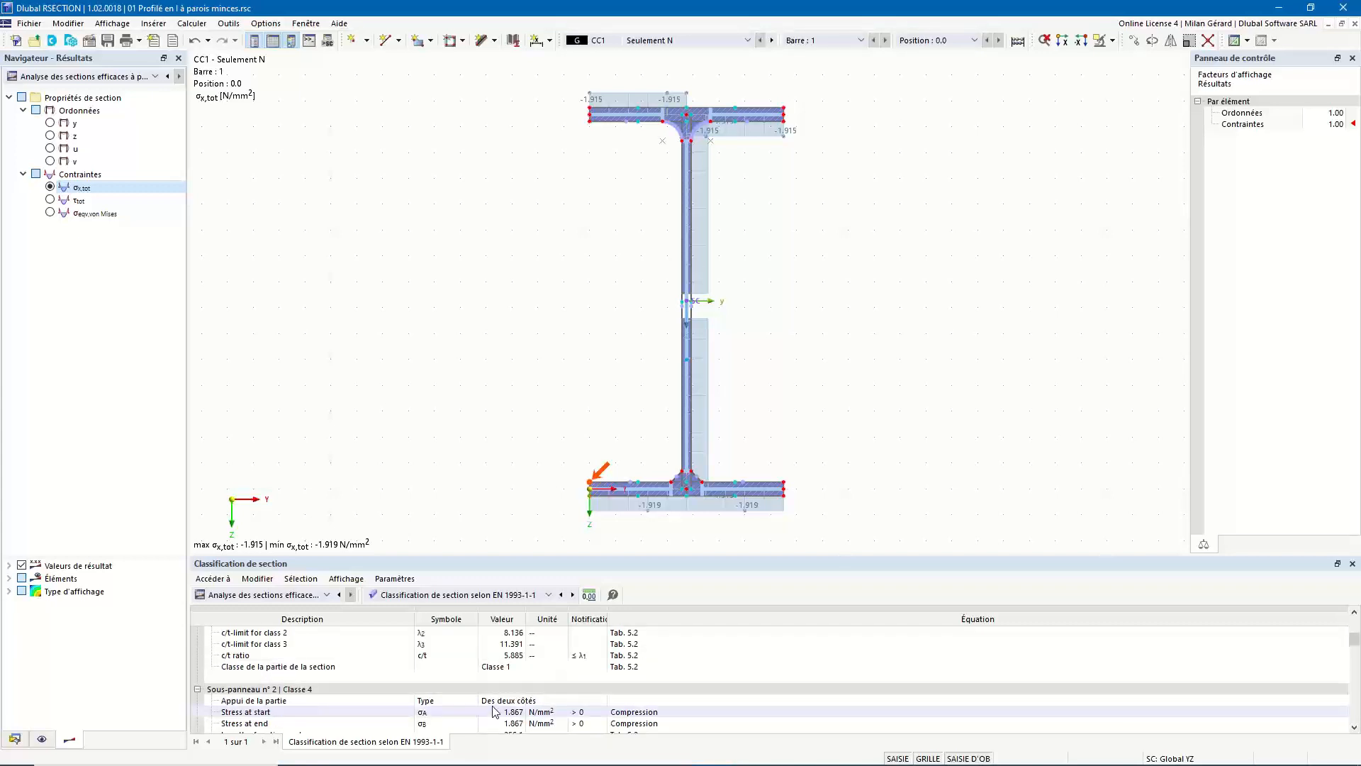
click(495, 711)
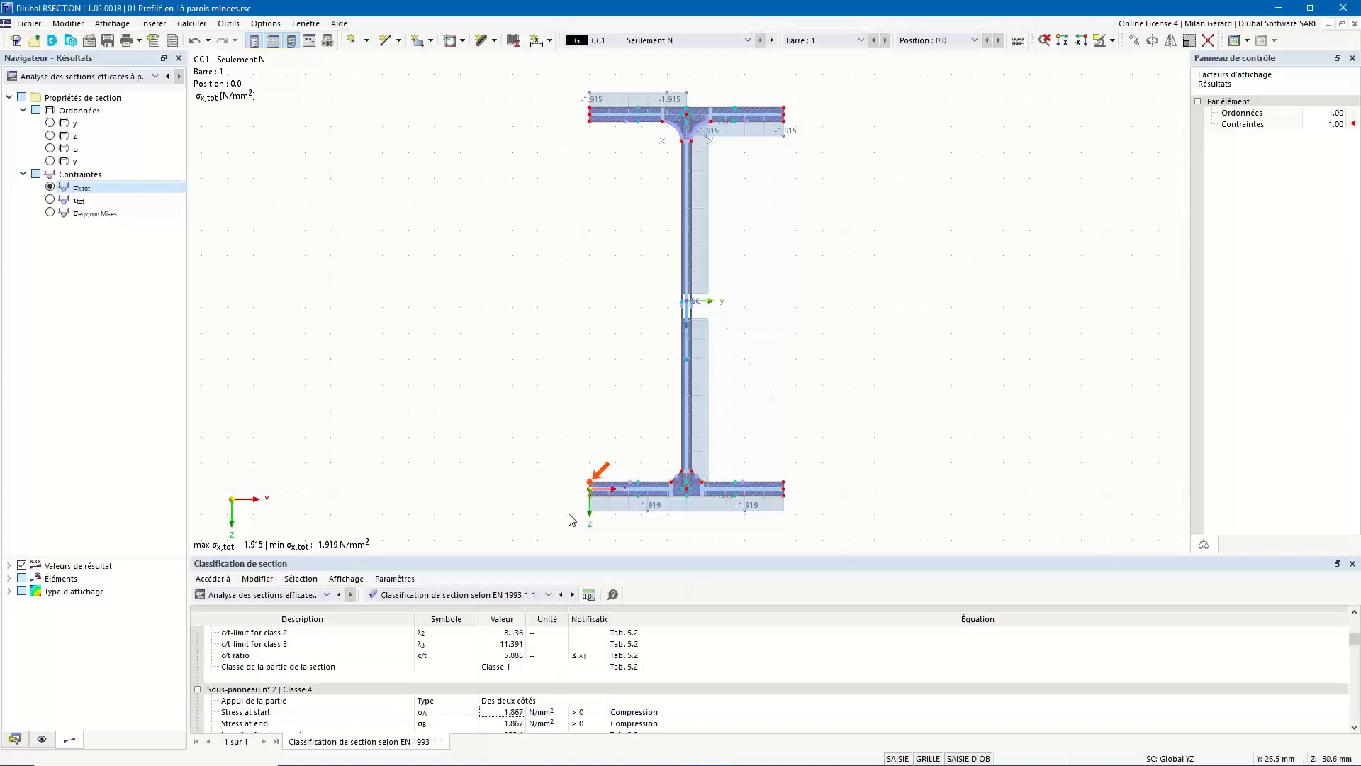
Select element 2 in the data navigator to highlight the web and compare subpanel 2's c/t ratio with its class limits
click(15, 740)
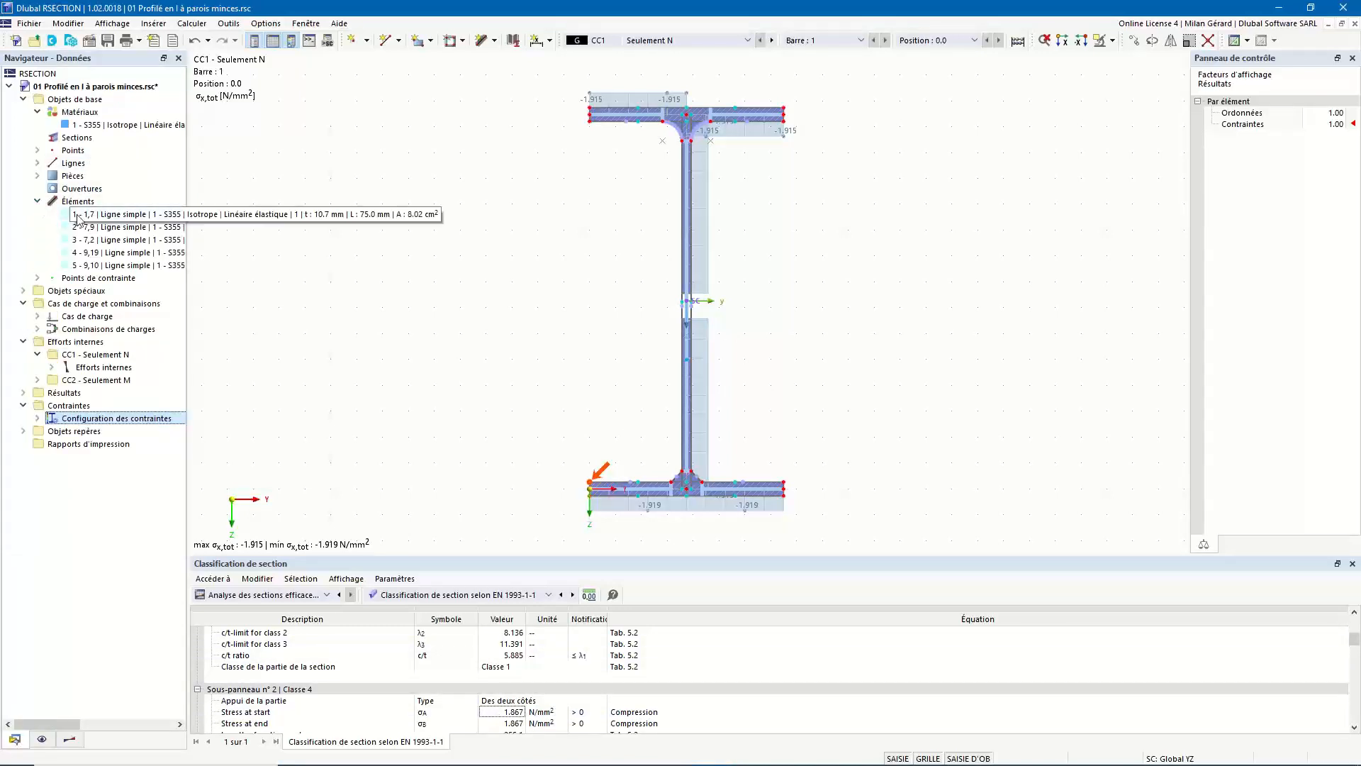
click(79, 226)
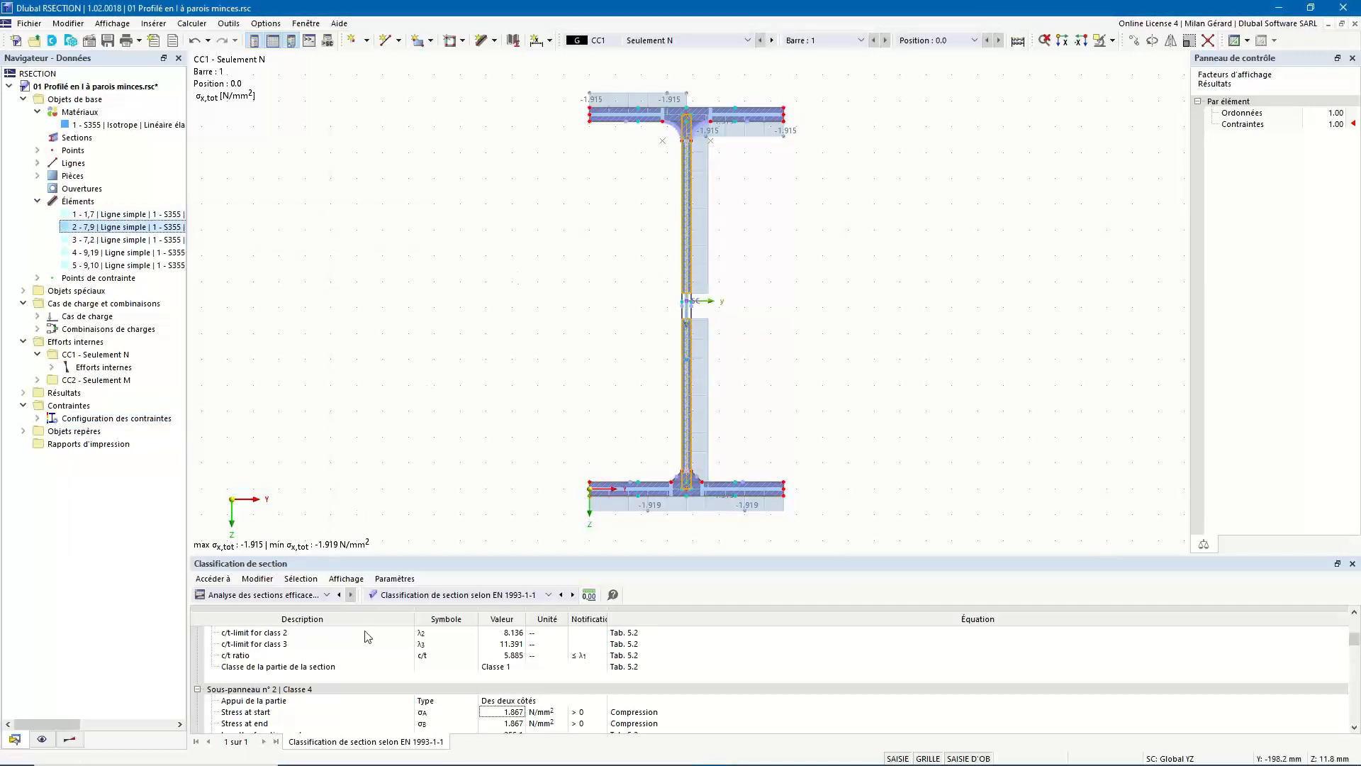
scroll(444, 679, down, 1)
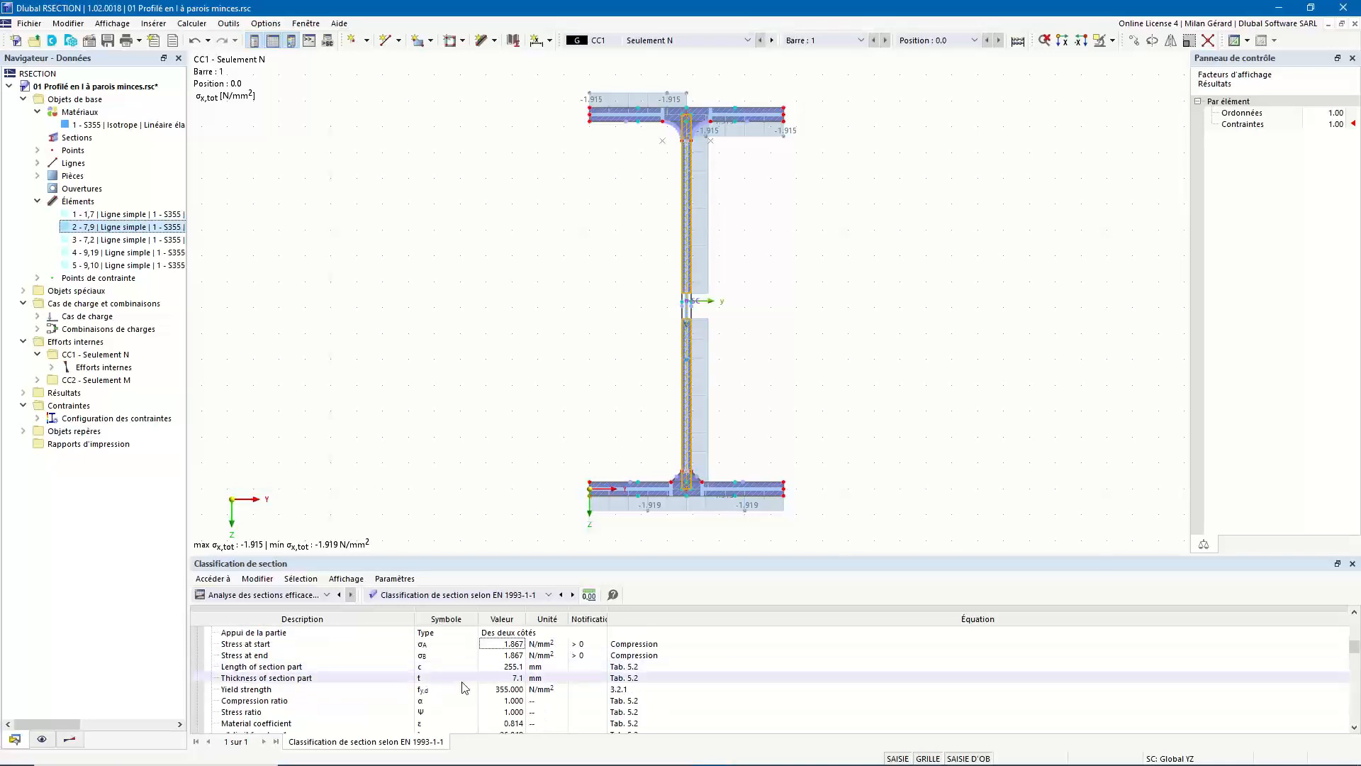
scroll(468, 686, down, 3)
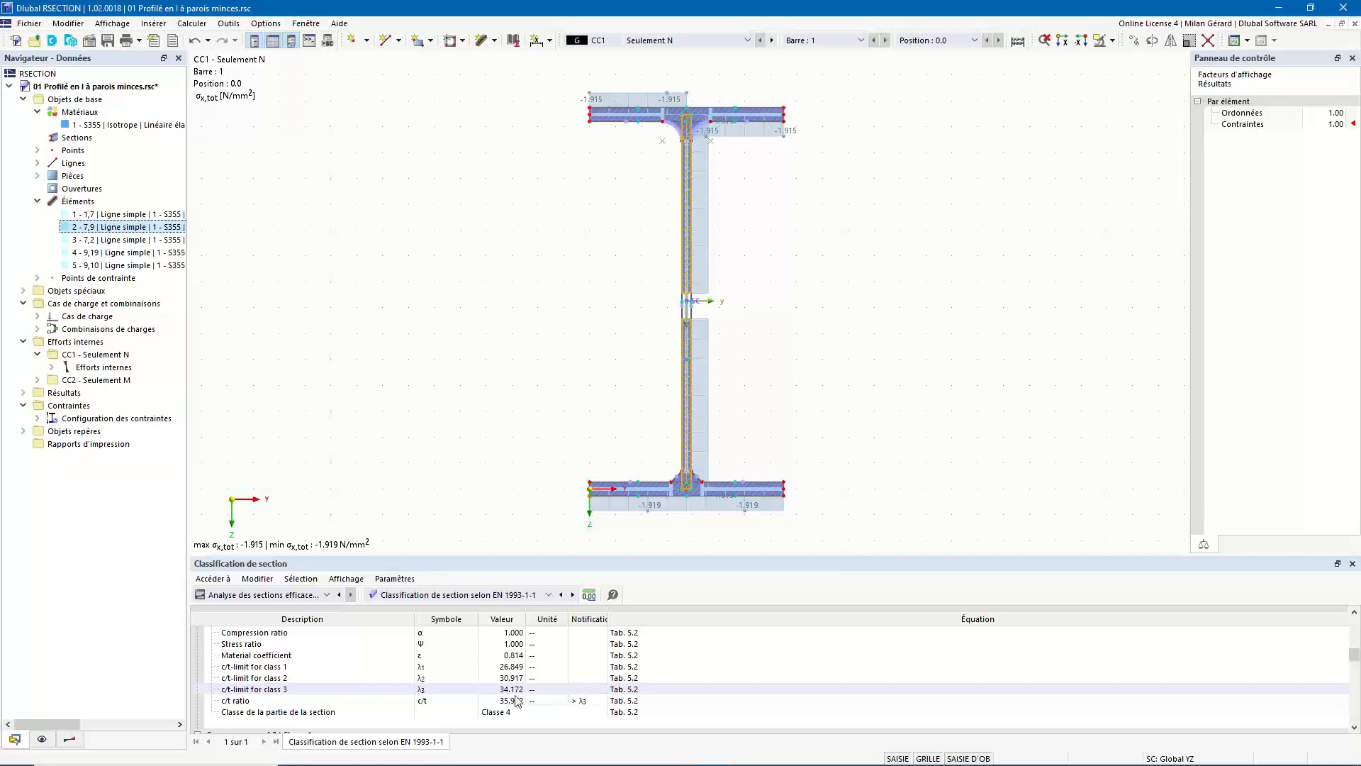
click(253, 702)
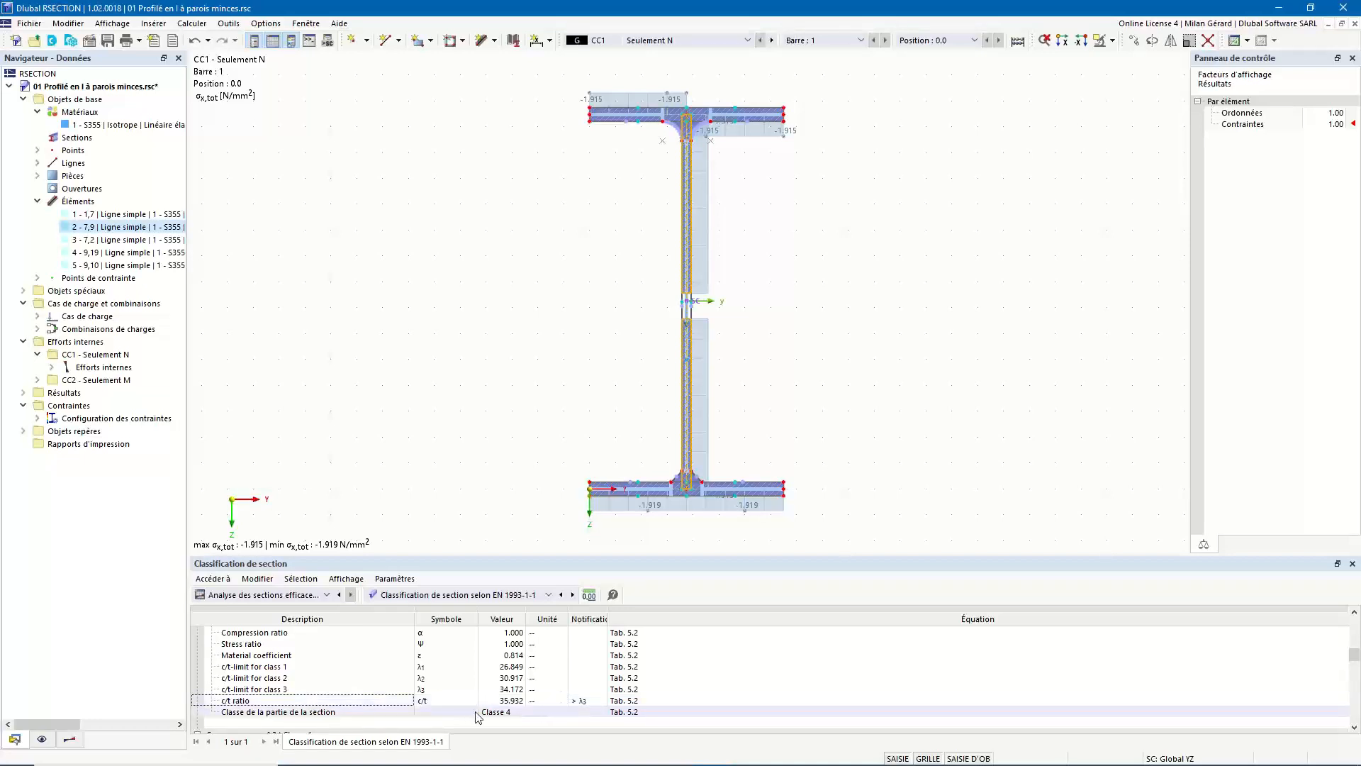
Display the effective widths according to EN 1993-1-1 and review the effective and ineffective widths of subpanels 1 and 2
click(517, 601)
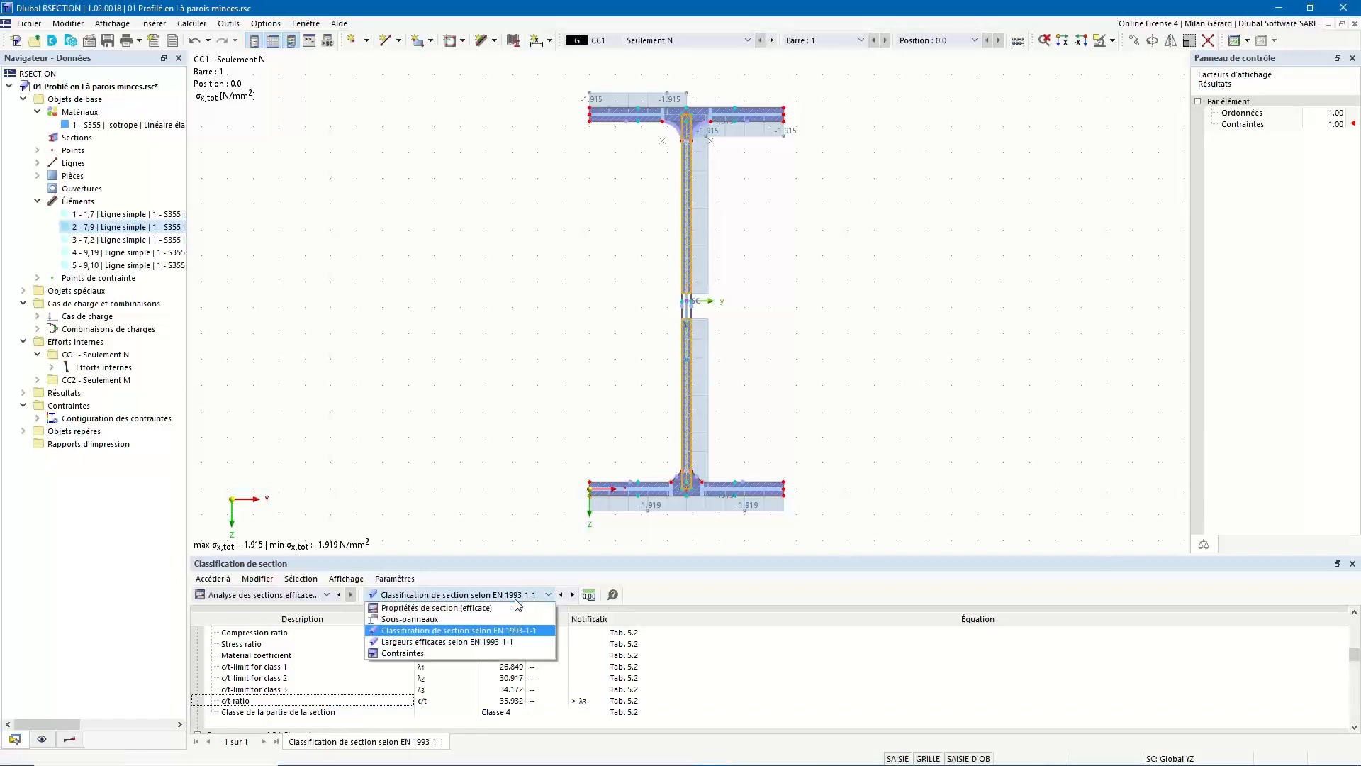
click(527, 641)
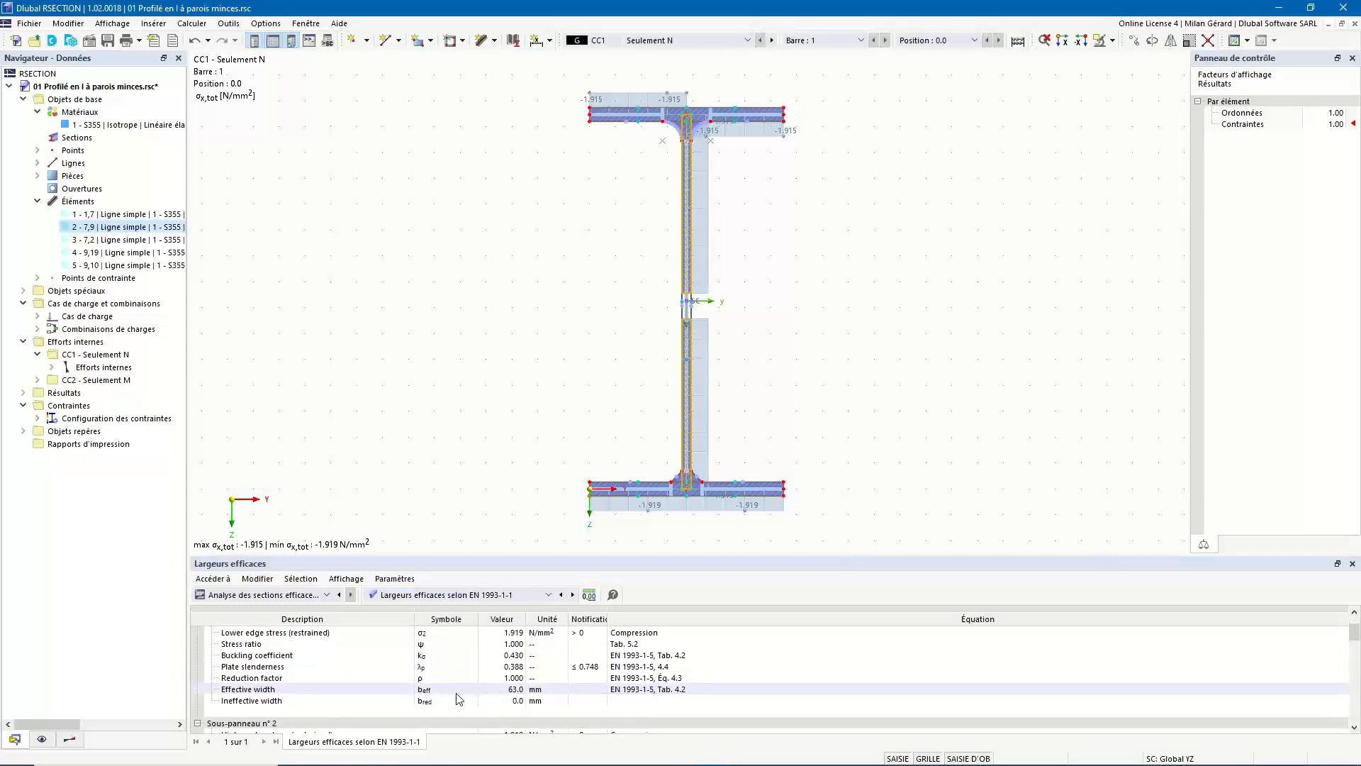
click(507, 689)
scroll(523, 701, down, 5)
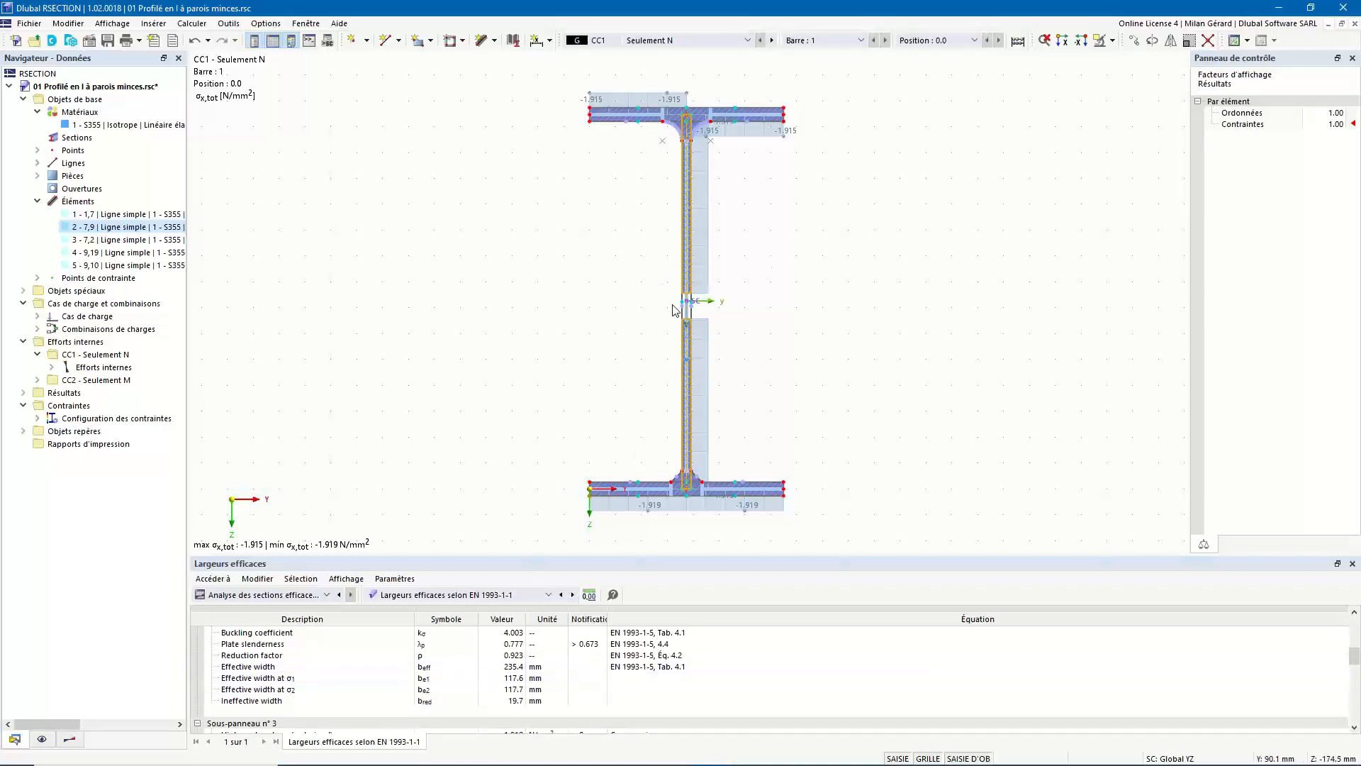
click(512, 670)
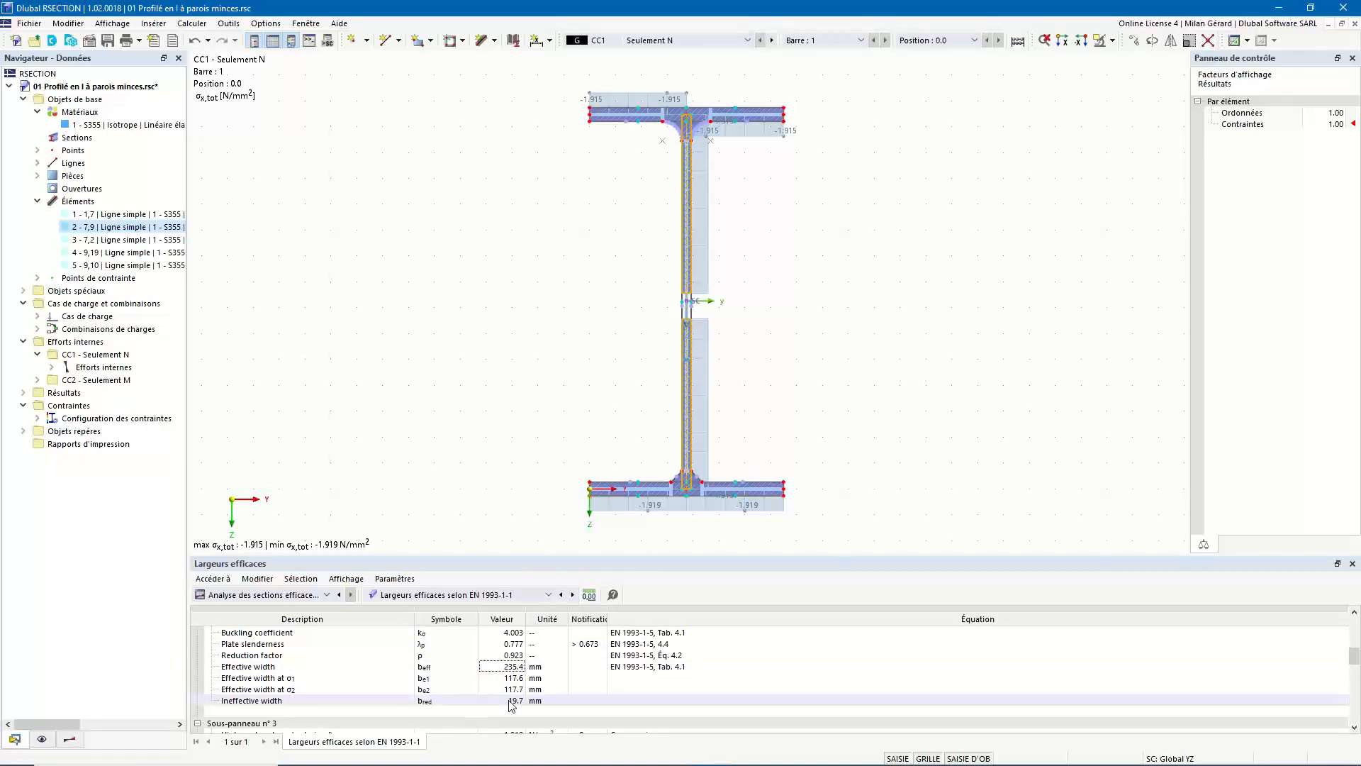
click(512, 702)
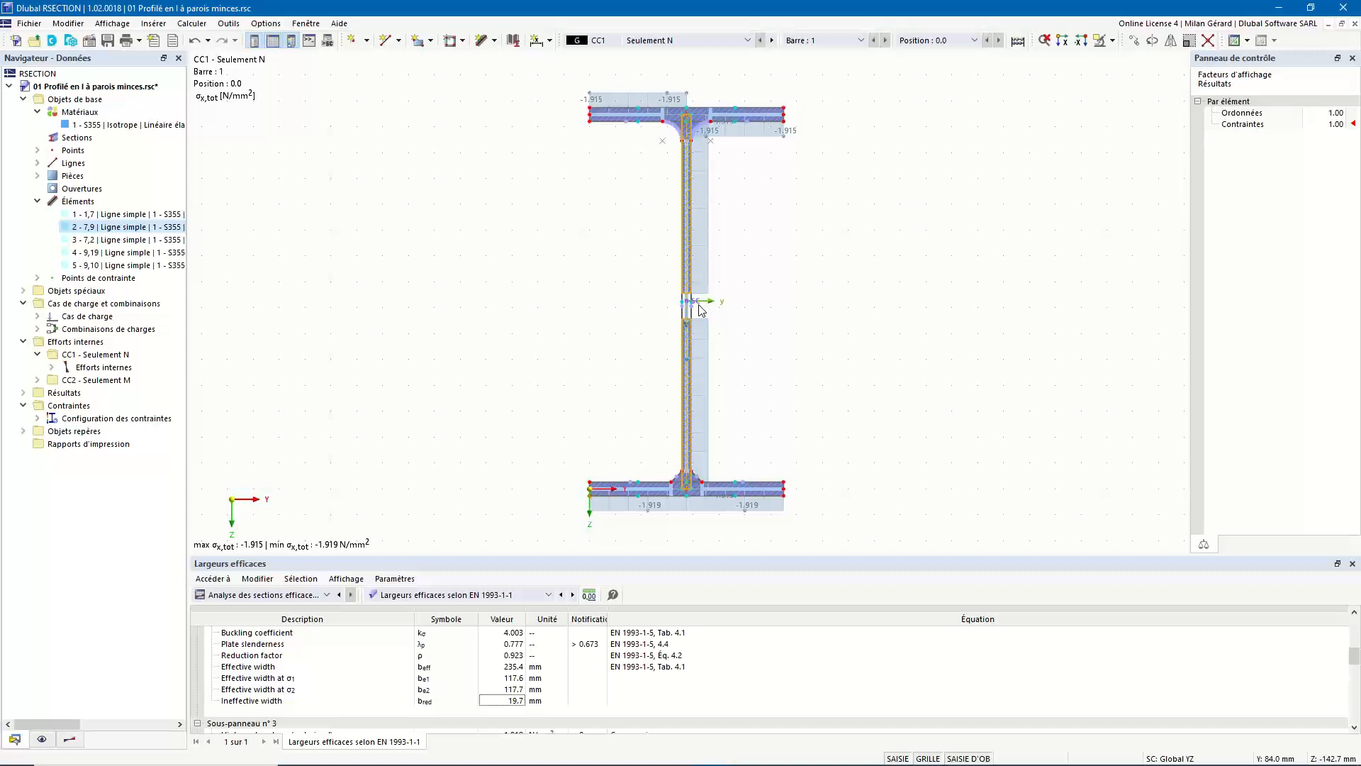
Return the results table to "Analyse des éléments à parois minces" and review the stresses by loading for CC1, CC2 and CO1
click(316, 596)
click(308, 641)
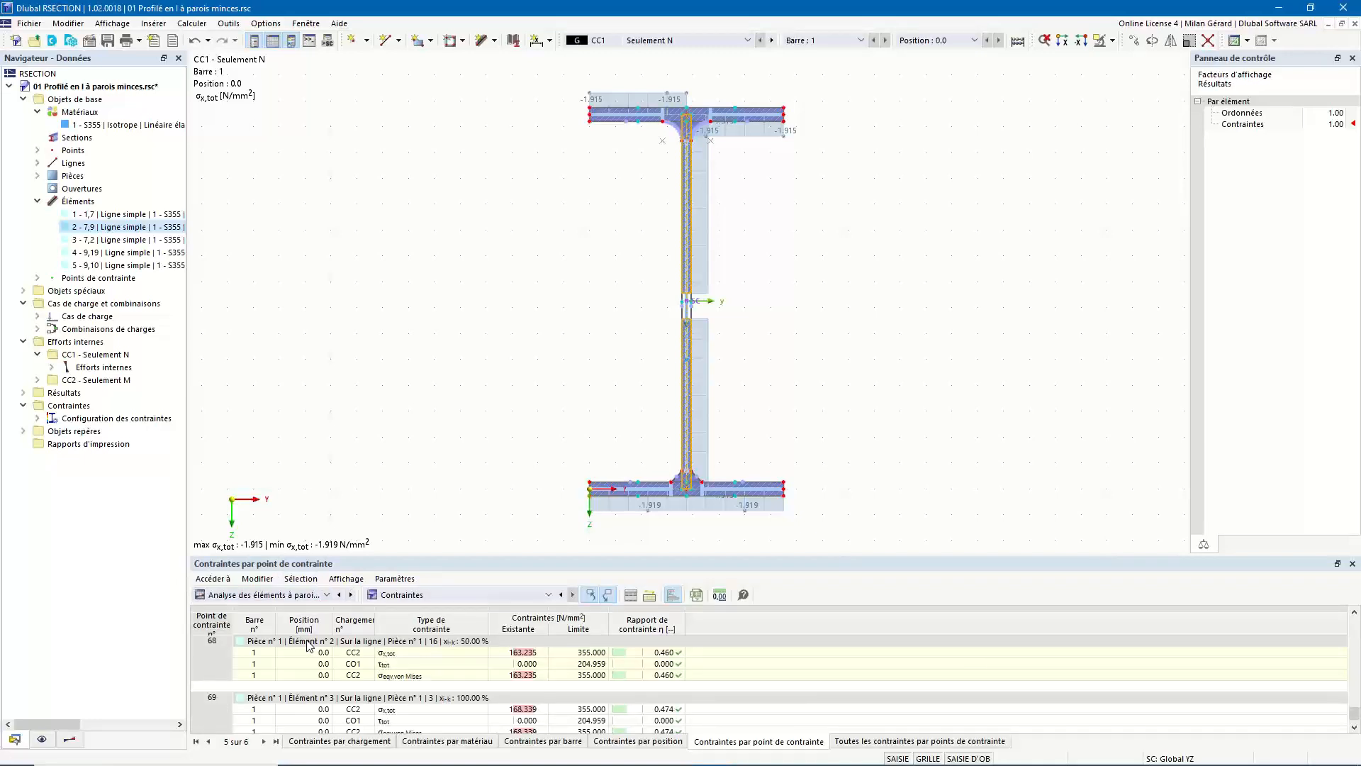
click(443, 595)
click(443, 595)
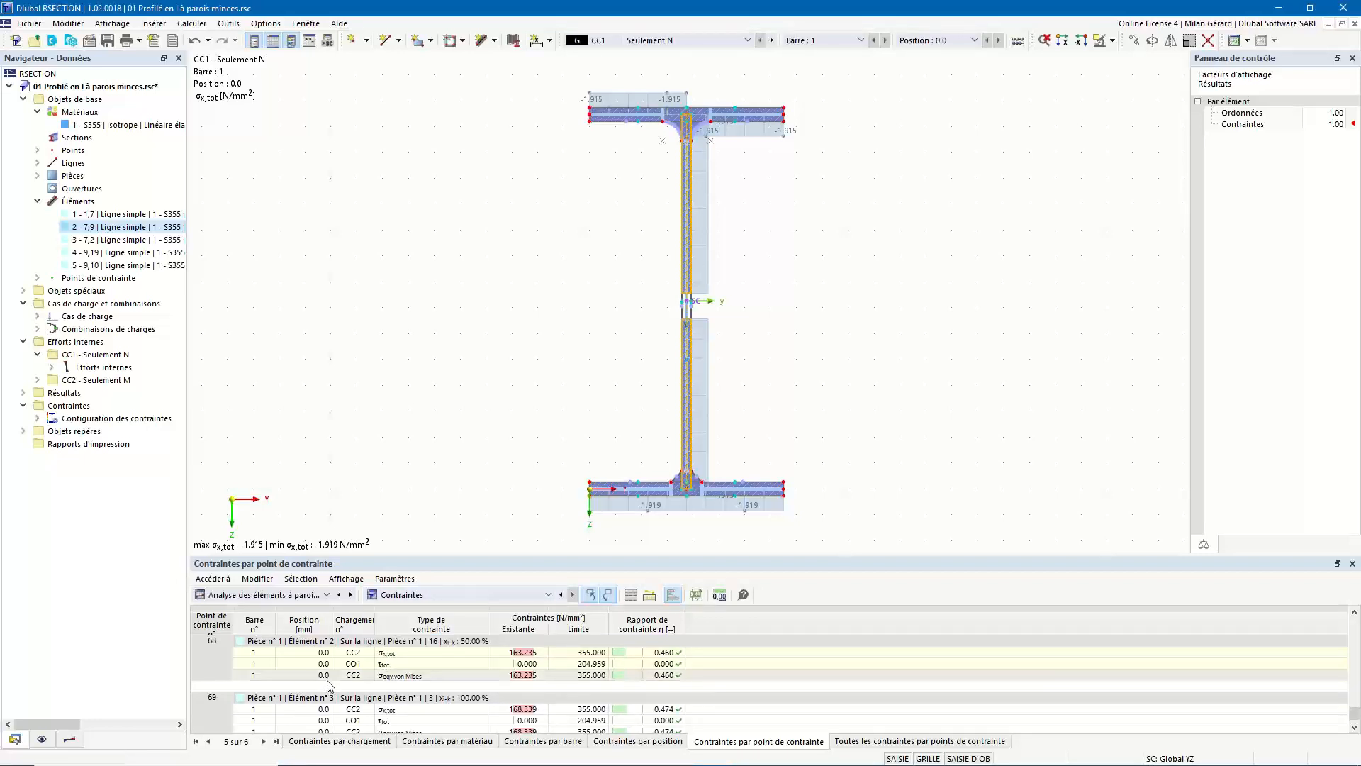
click(388, 742)
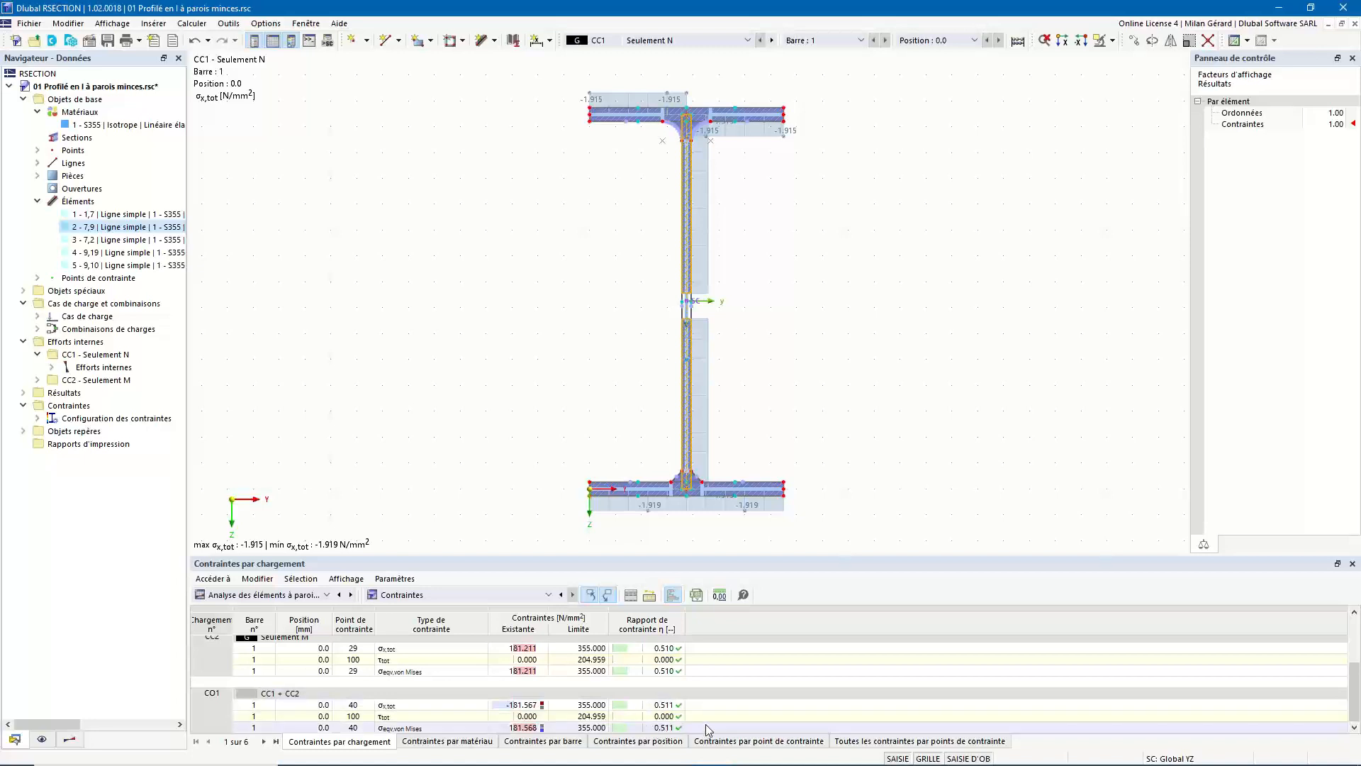
scroll(705, 724, up, 2)
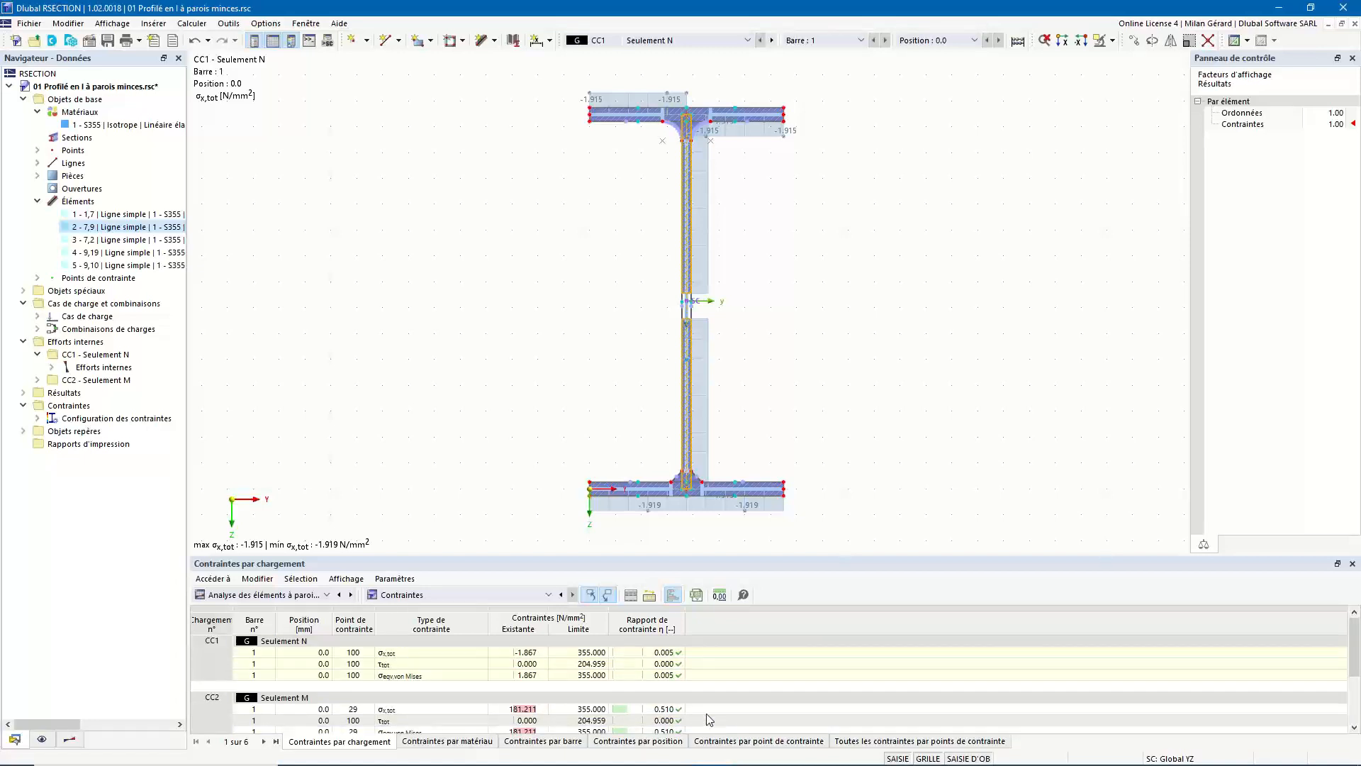
scroll(707, 715, down, 2)
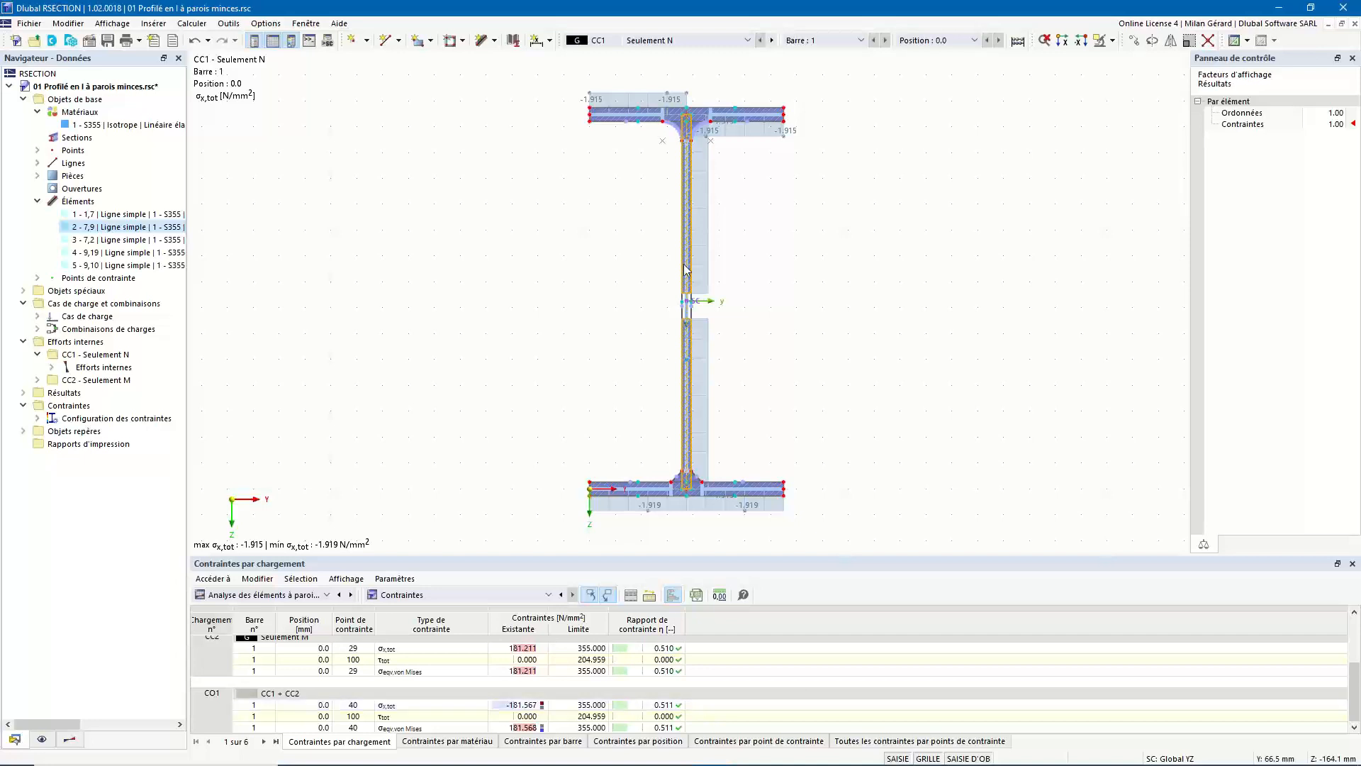
Save the thin-walled I-section model and close it
click(107, 43)
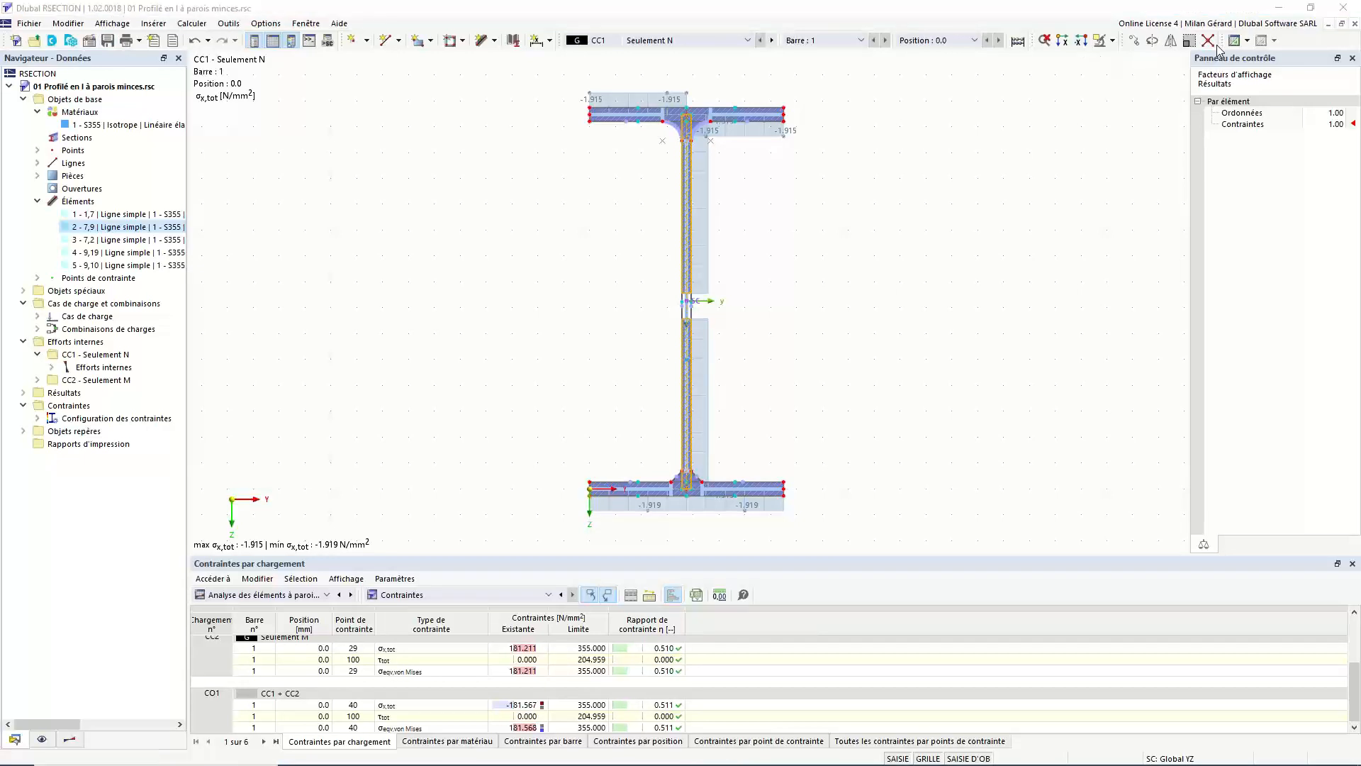
click(1355, 23)
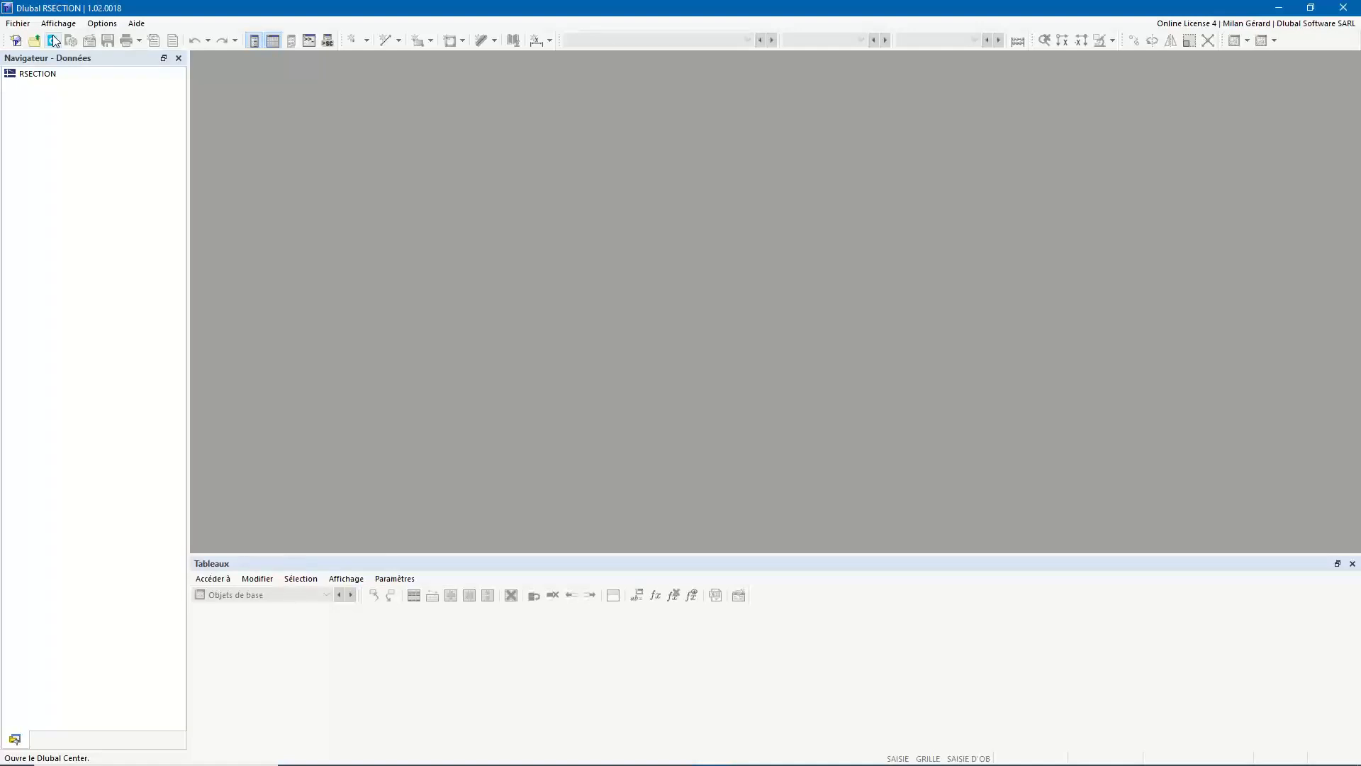
Start a new model and name it "02 section à parois minces selon la méthode analytique"
click(16, 43)
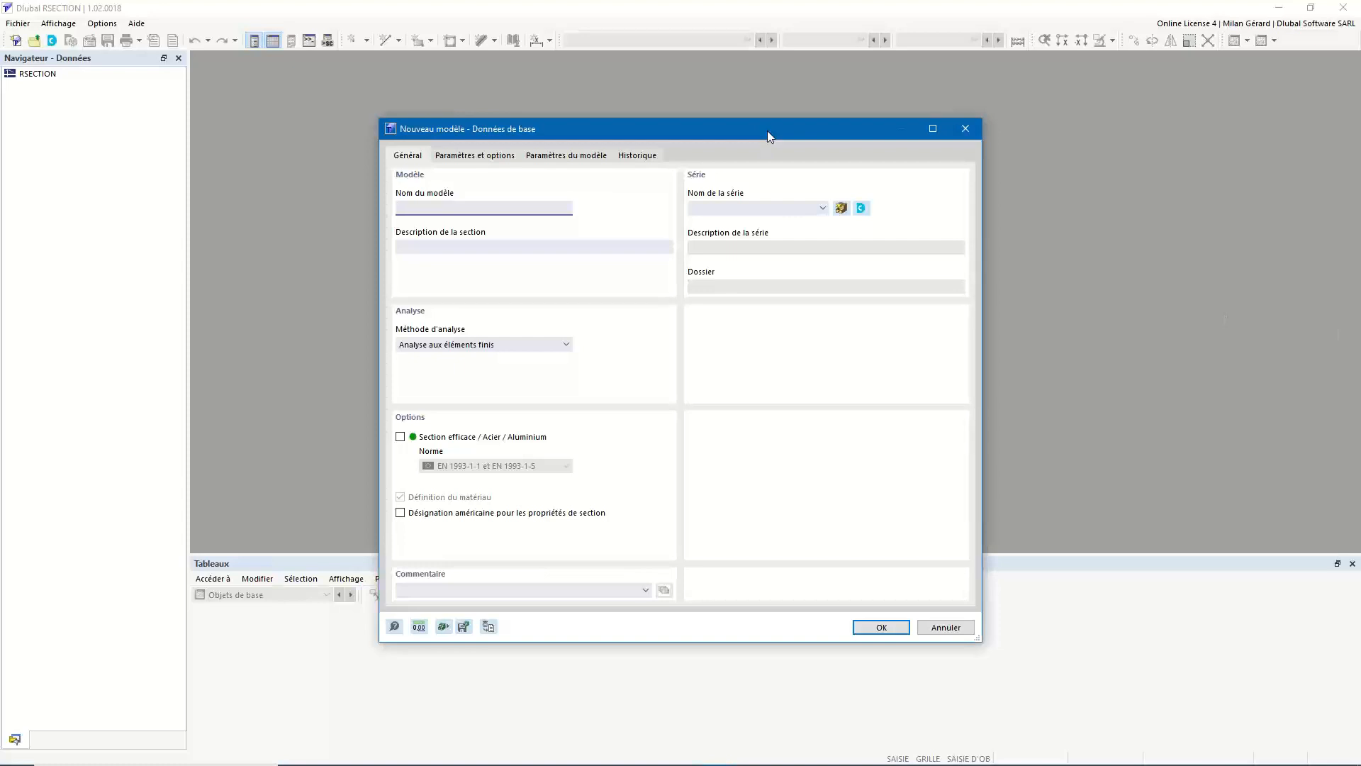
text(02 section)
text( à paroi)
text(s mince)
text(s selon )
text(la méthode anal)
text(ytique)
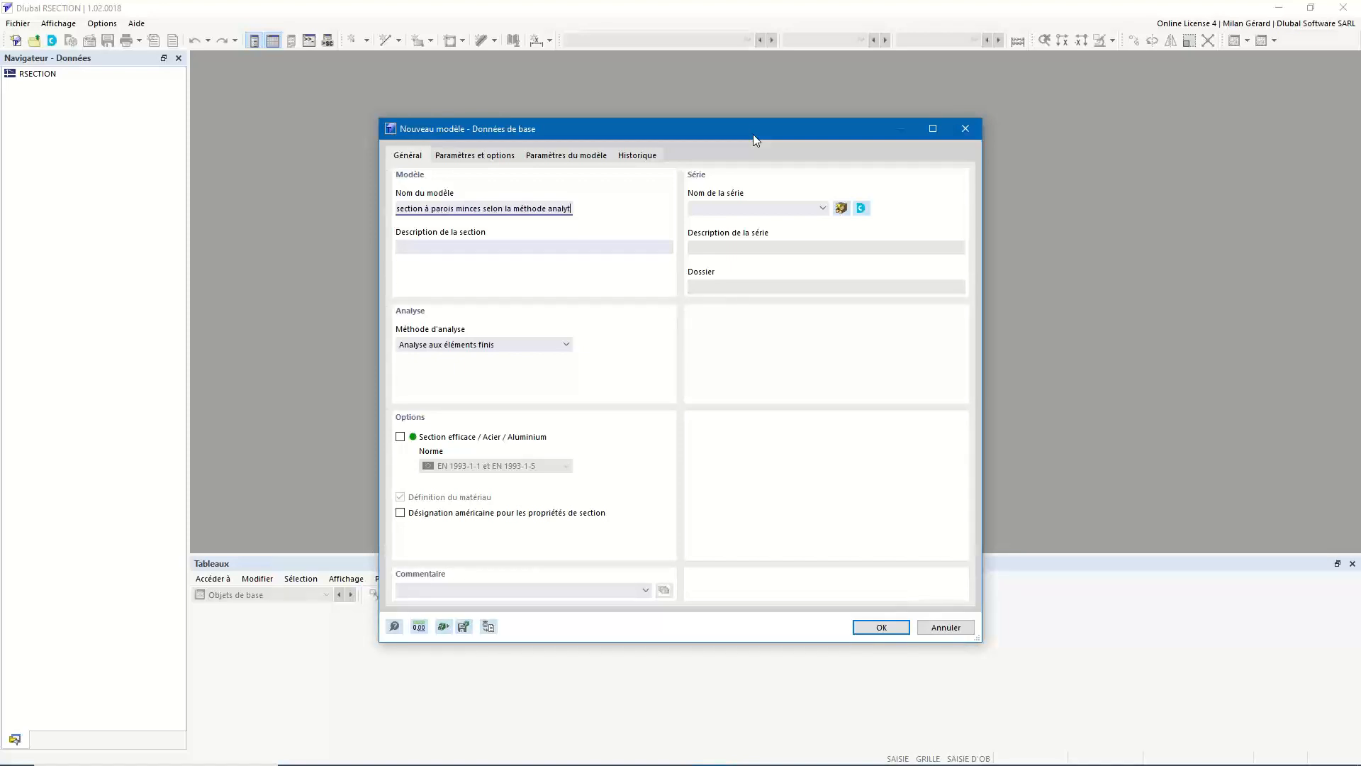
click(656, 246)
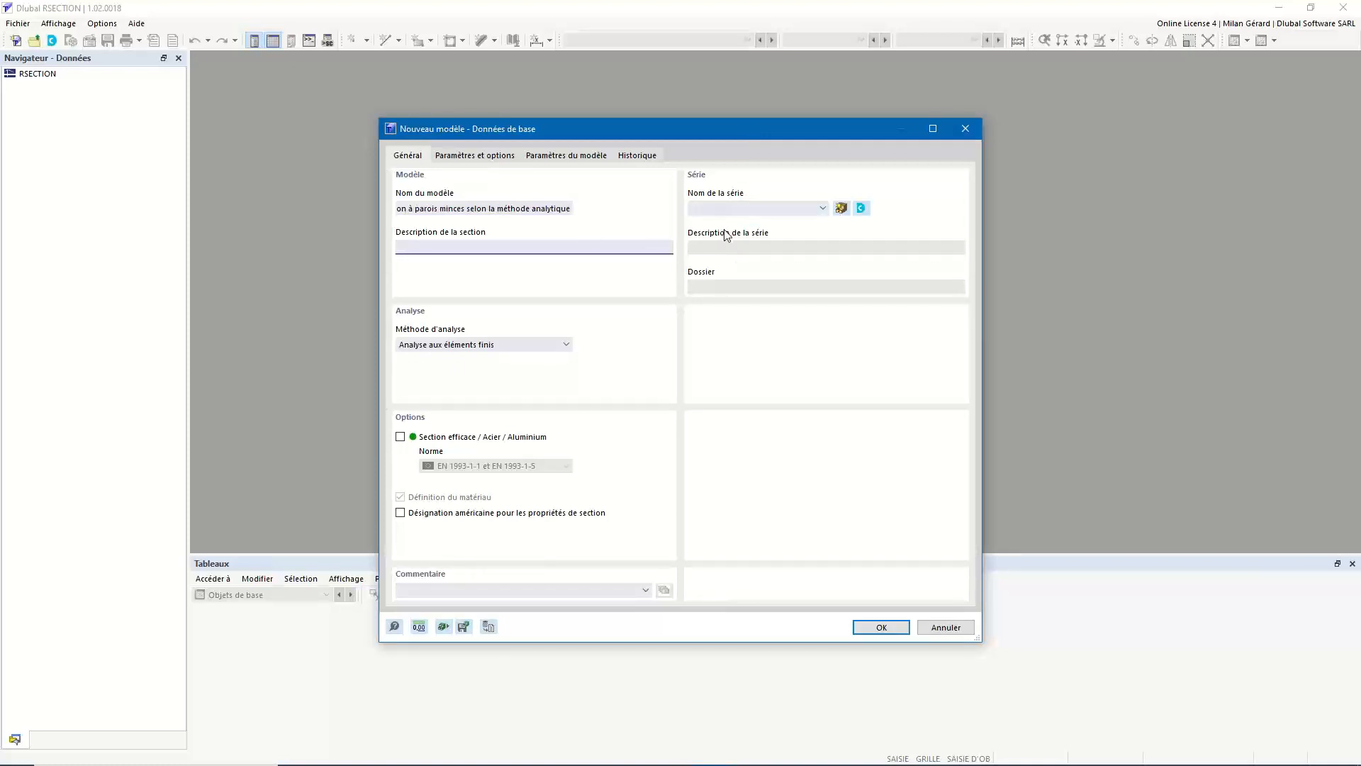
Set the analysis method to "Analyse des éléments à parois minces", enable "Section efficace / Acier / Aluminium" and create the model
click(486, 348)
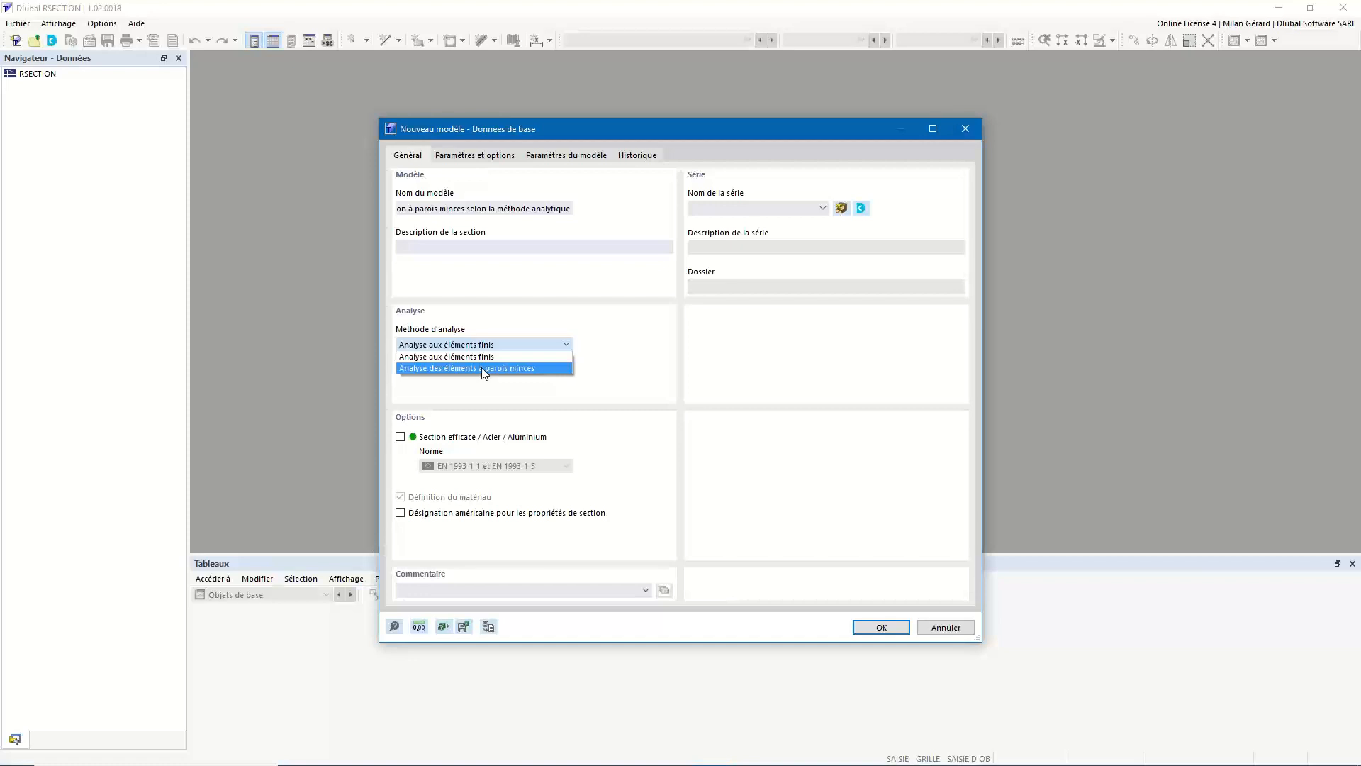
click(484, 369)
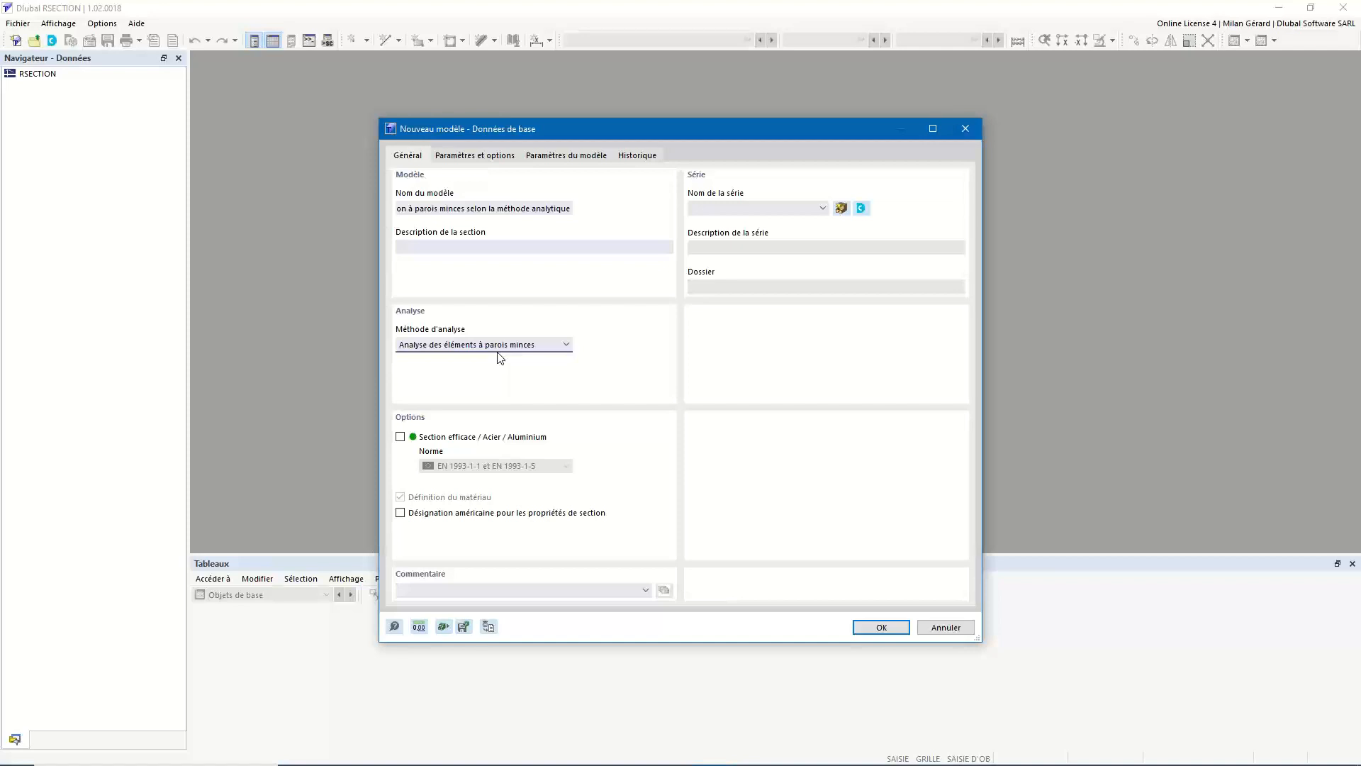
click(434, 437)
click(882, 627)
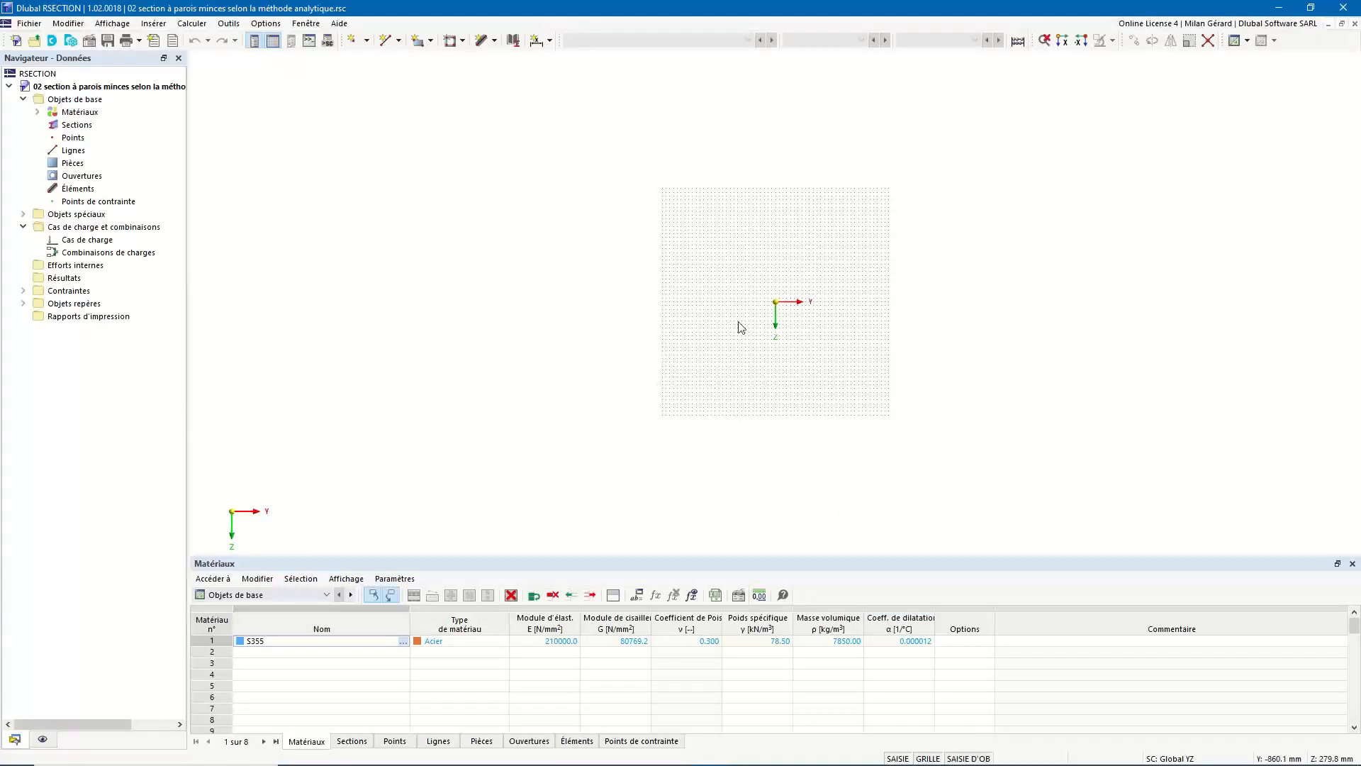
Delete all default materials from the new model
scroll(778, 287, up, 5)
middle_drag(793, 319, 781, 303)
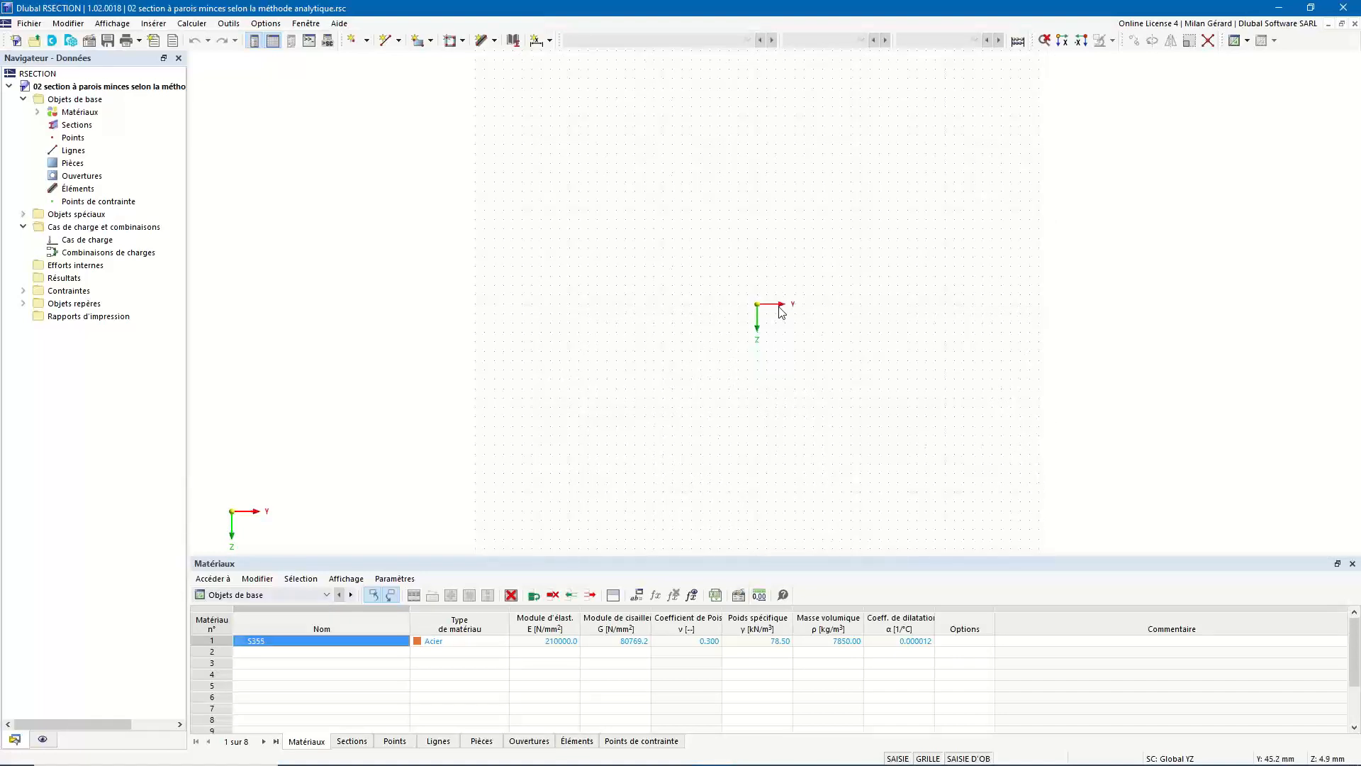
right_click(71, 114)
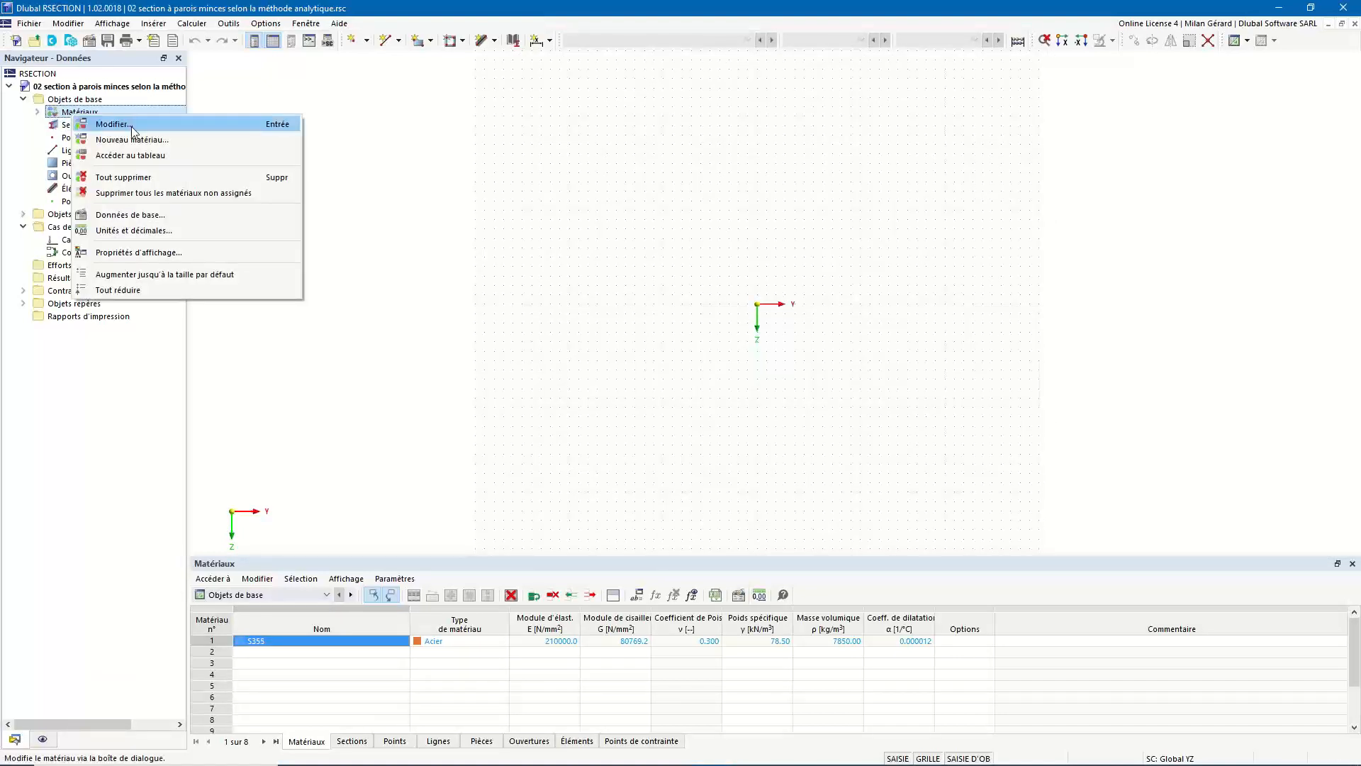
click(165, 176)
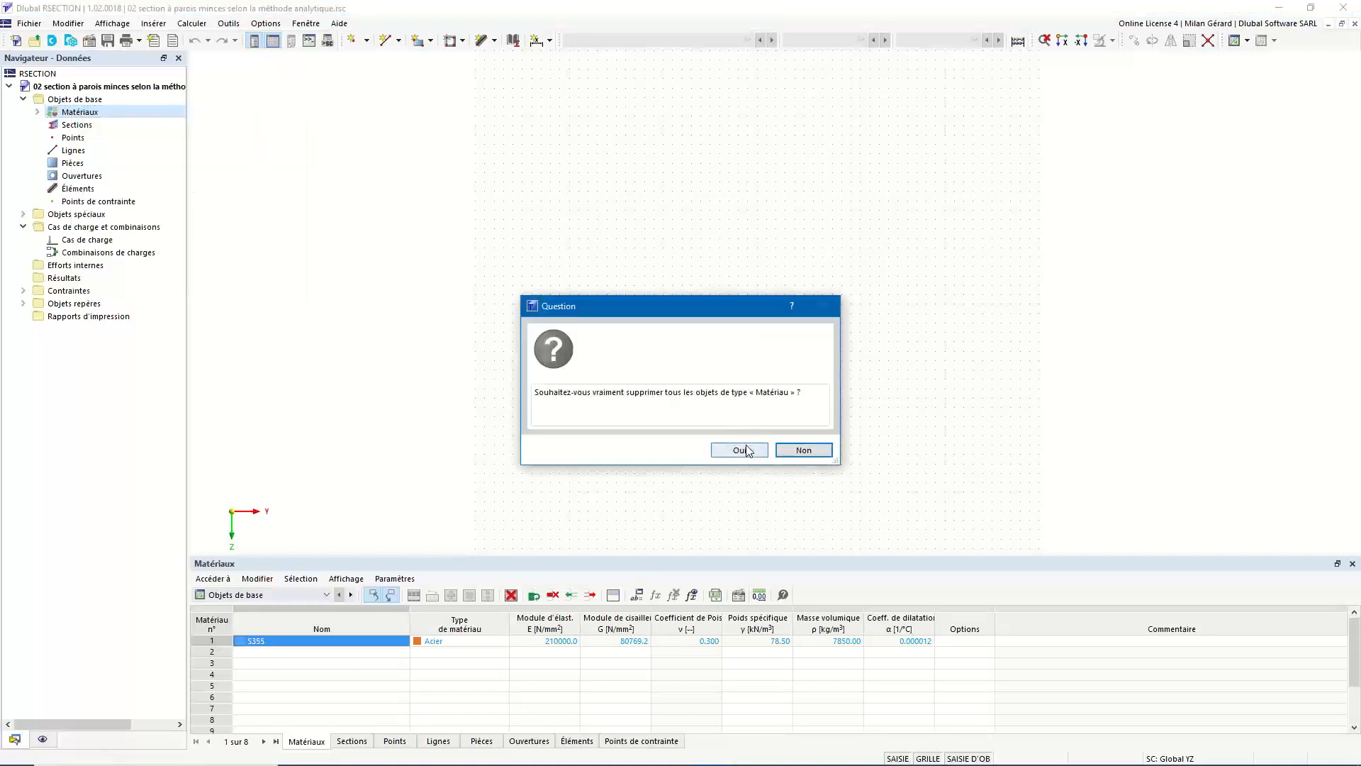
click(740, 451)
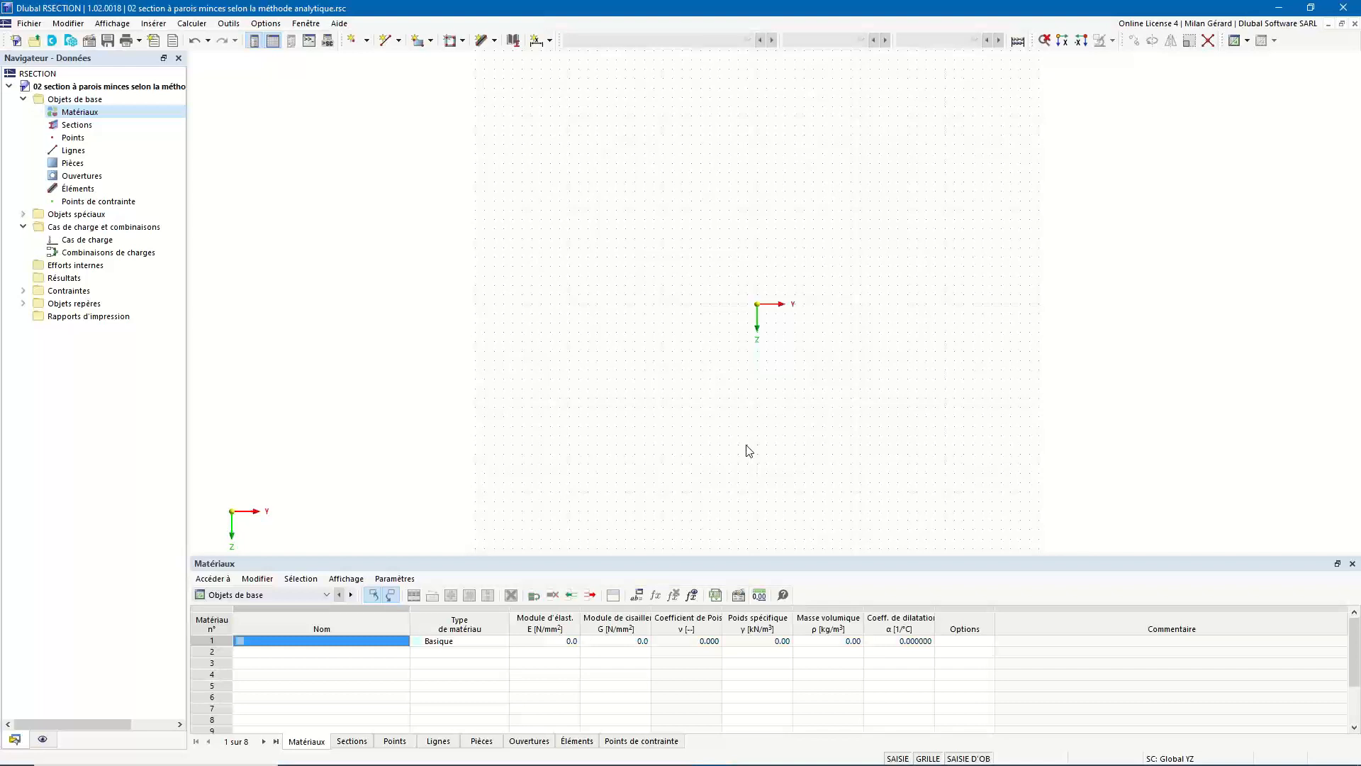
Create a new material by importing steel S235 of standard EN 1993-1-1:2005-05 from the material library
right_click(98, 118)
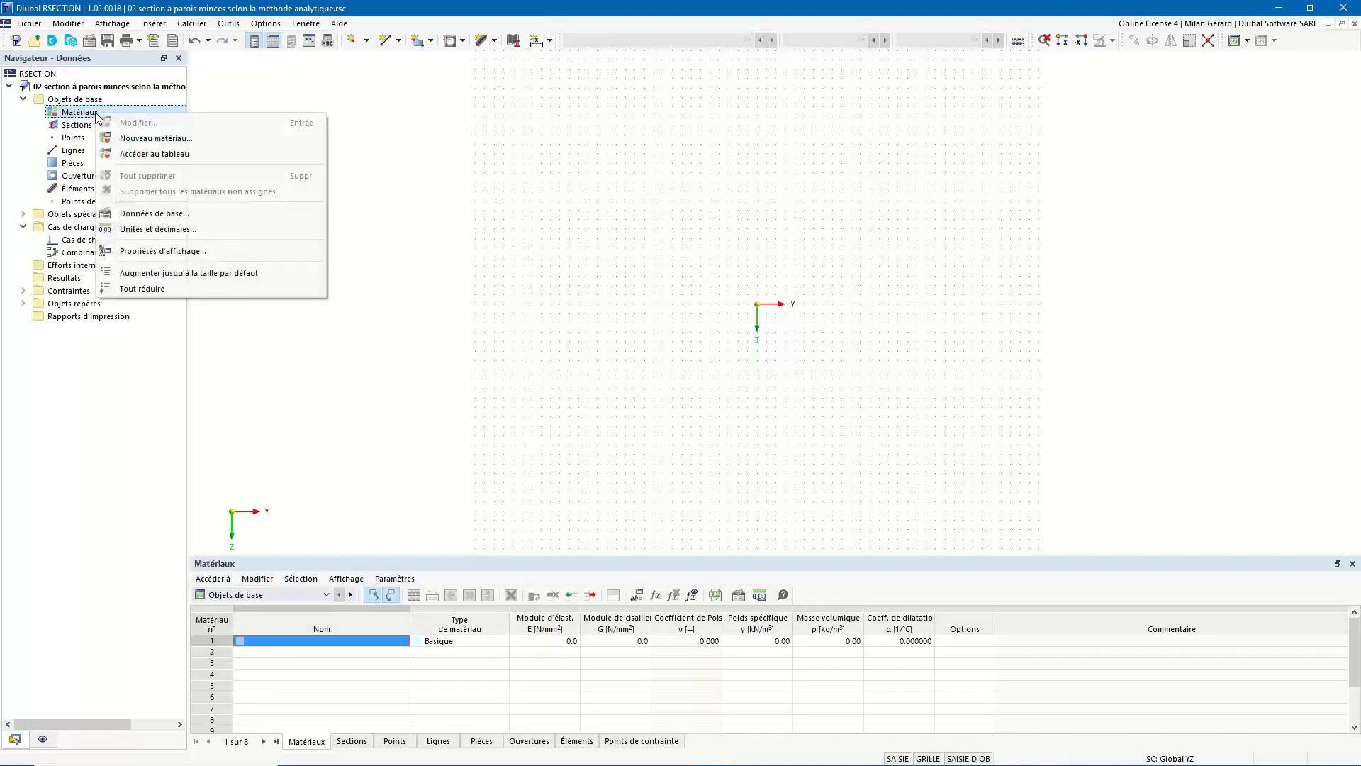
click(159, 142)
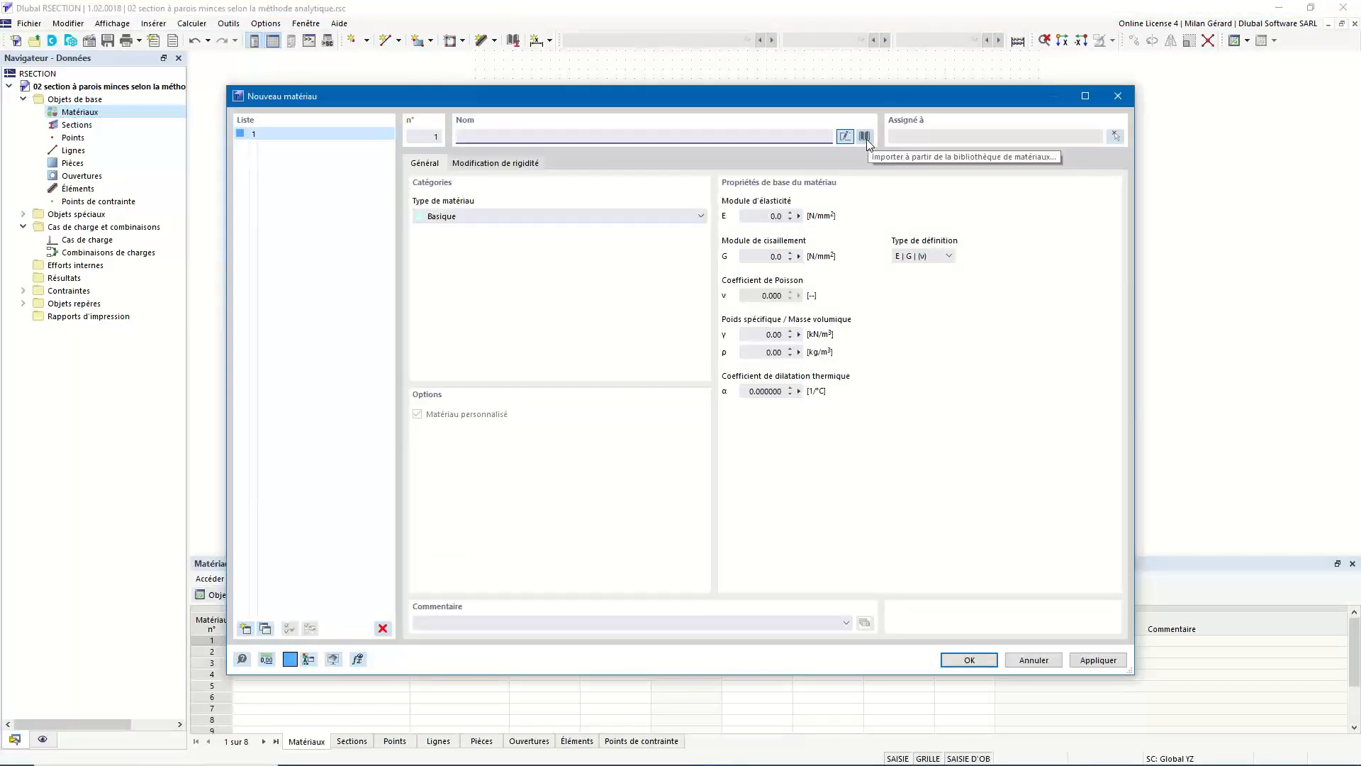
click(864, 136)
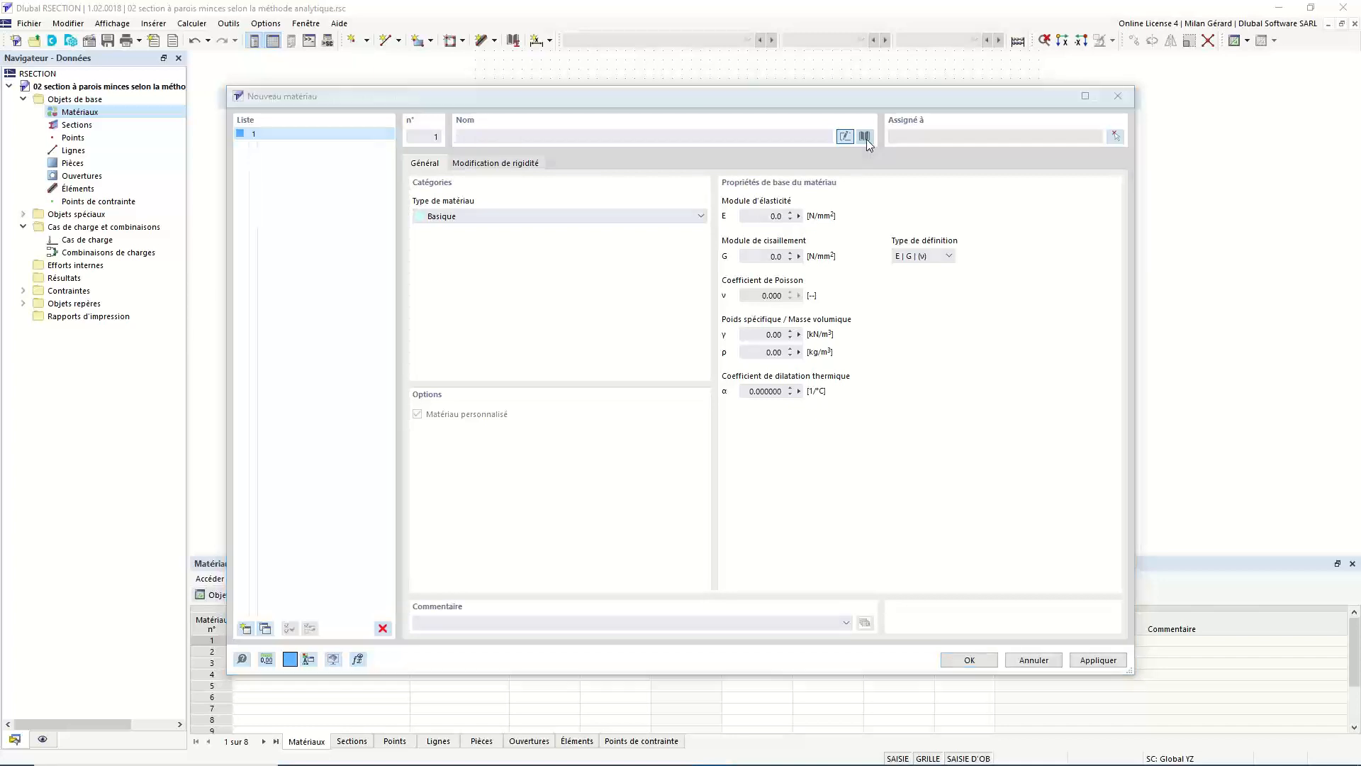
click(470, 636)
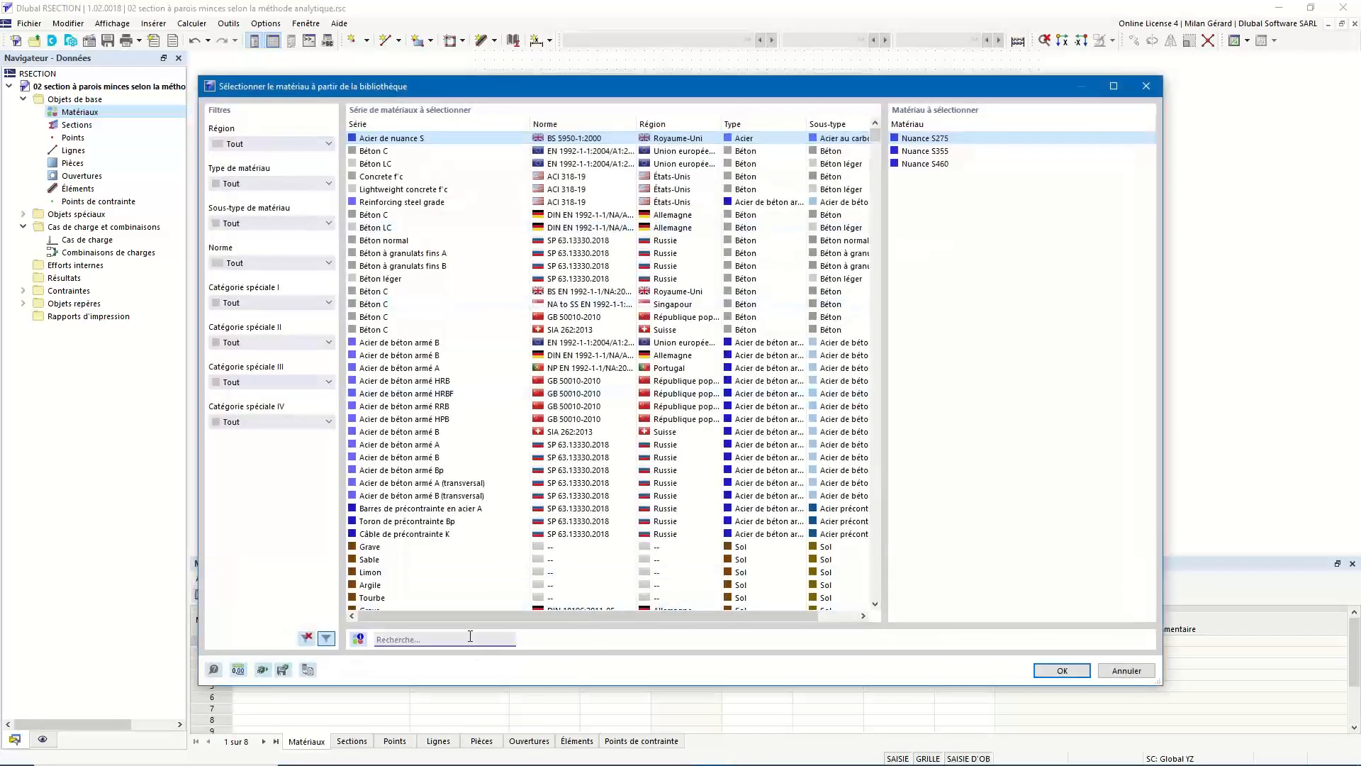
text(S)
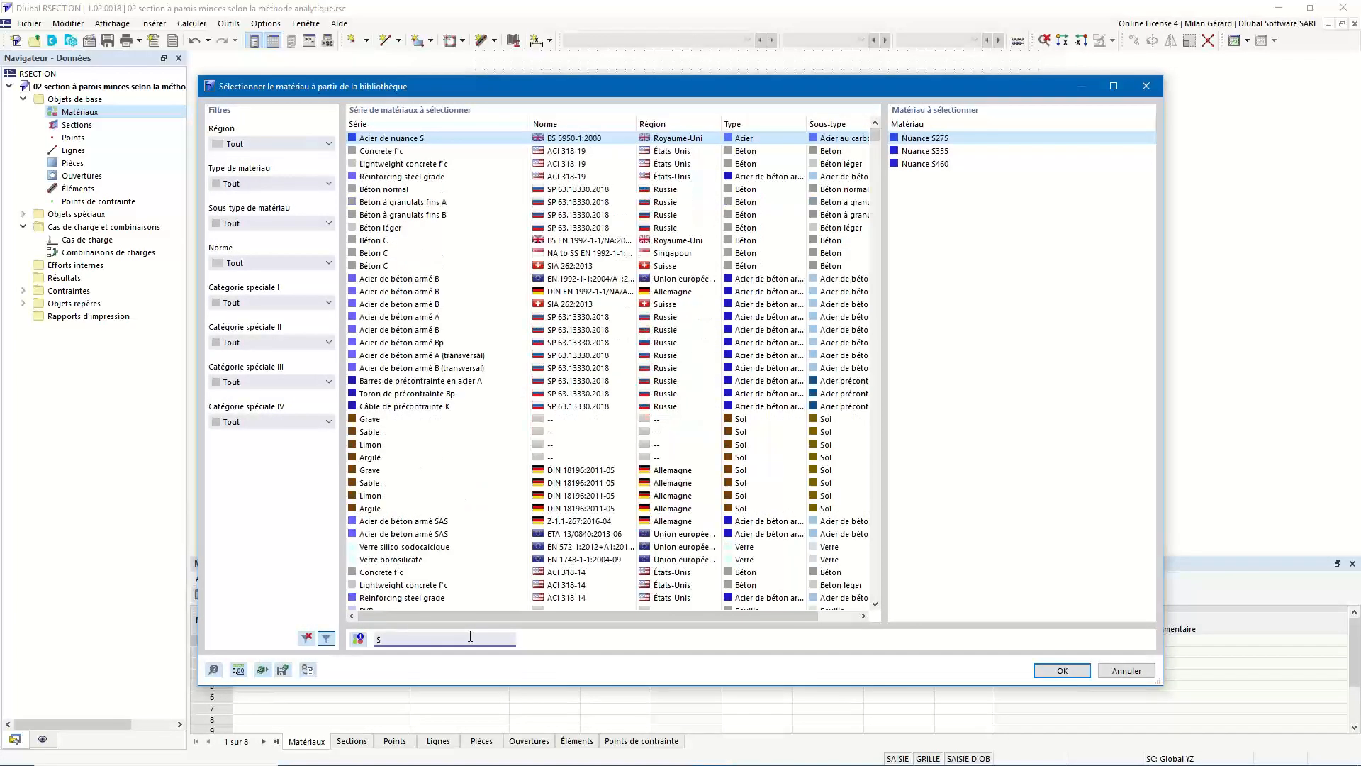
text(235)
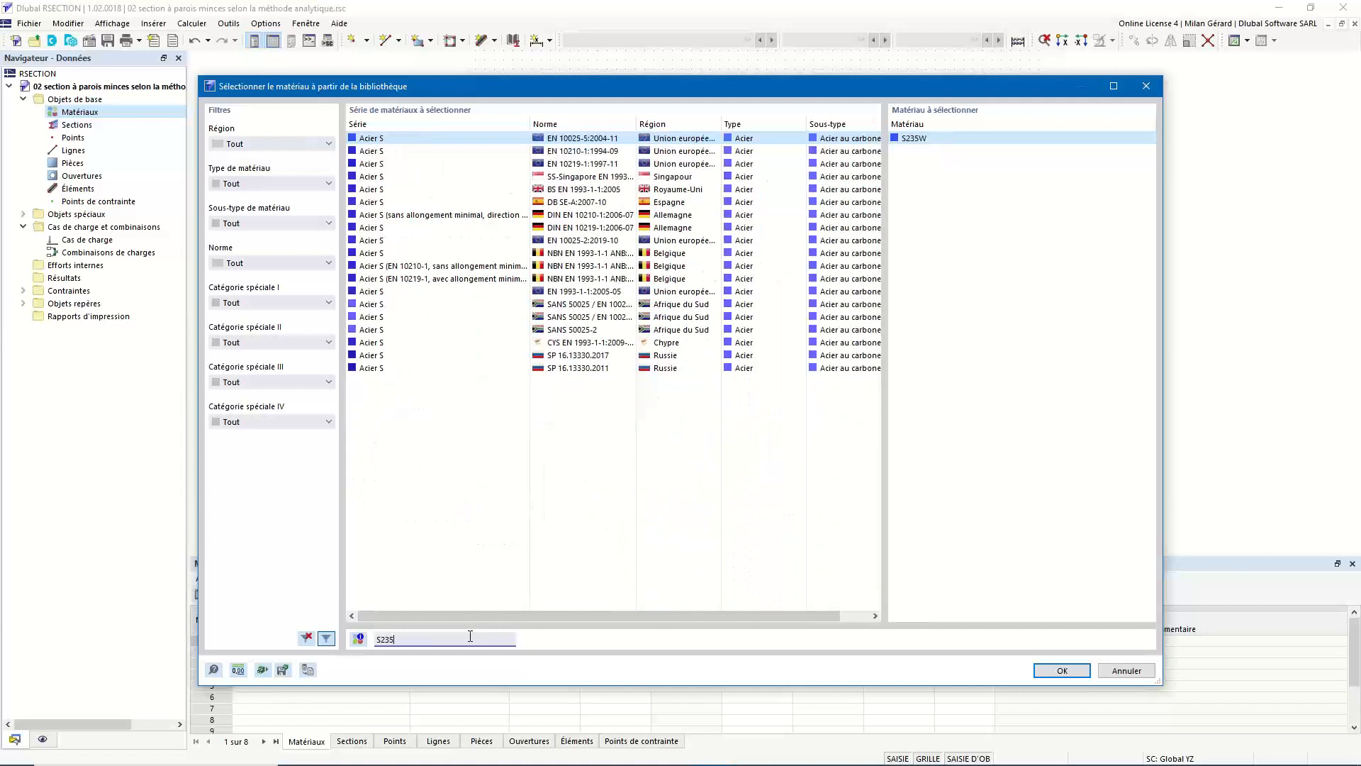
drag(436, 638, 375, 636)
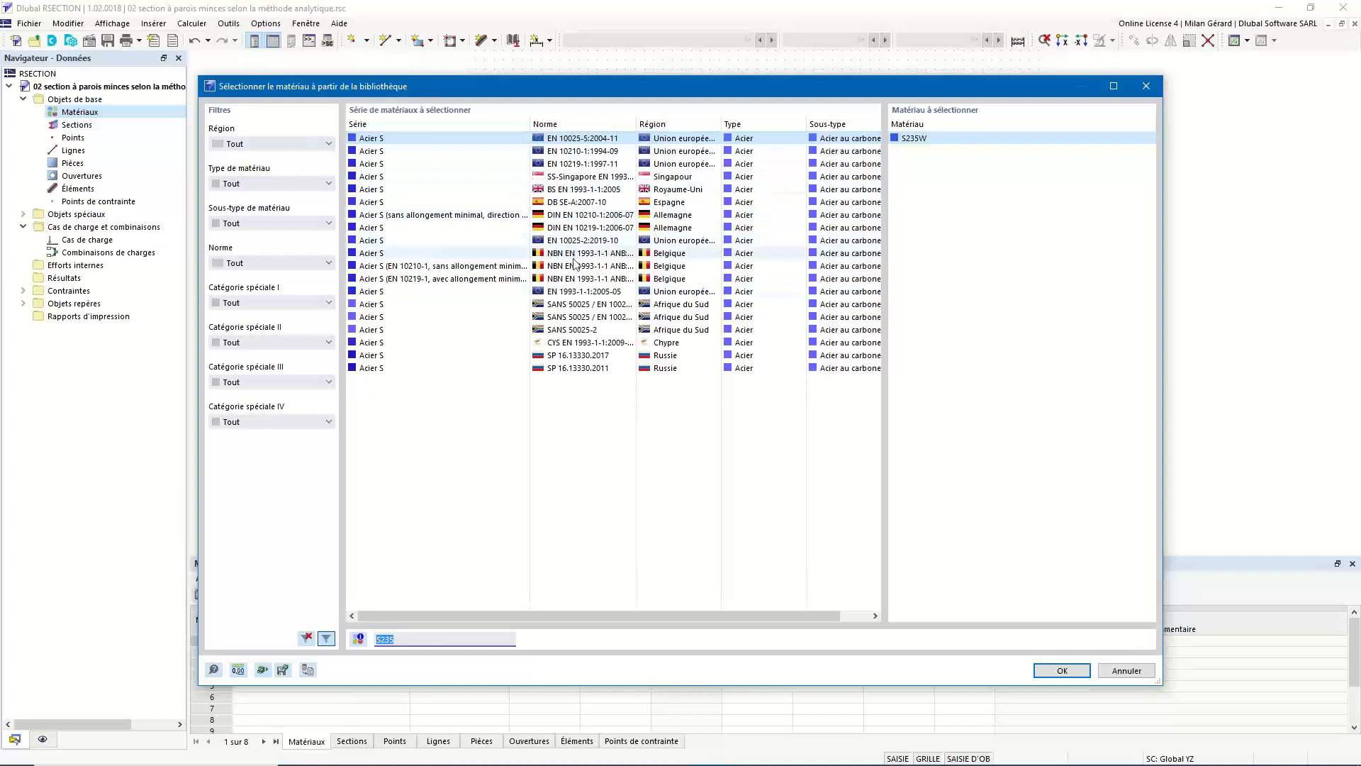
click(554, 293)
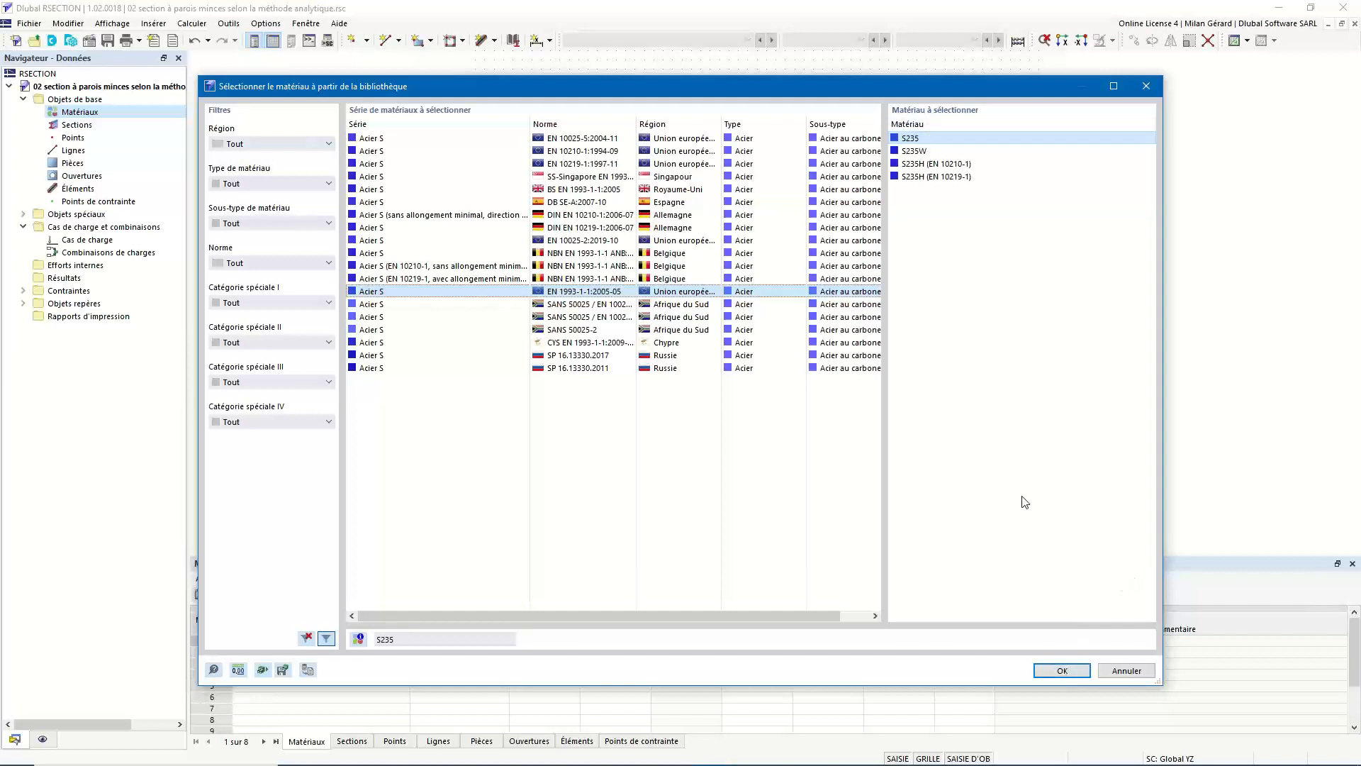
click(1062, 674)
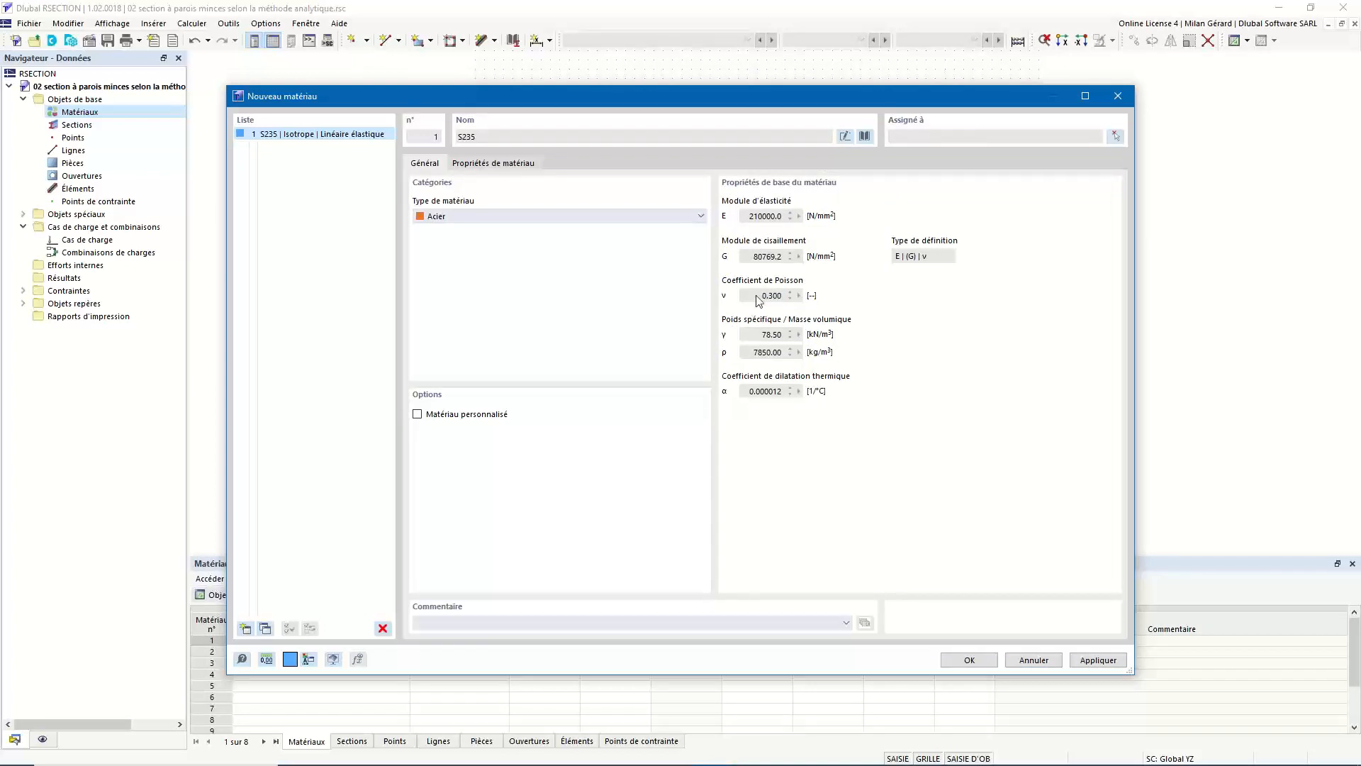
click(969, 660)
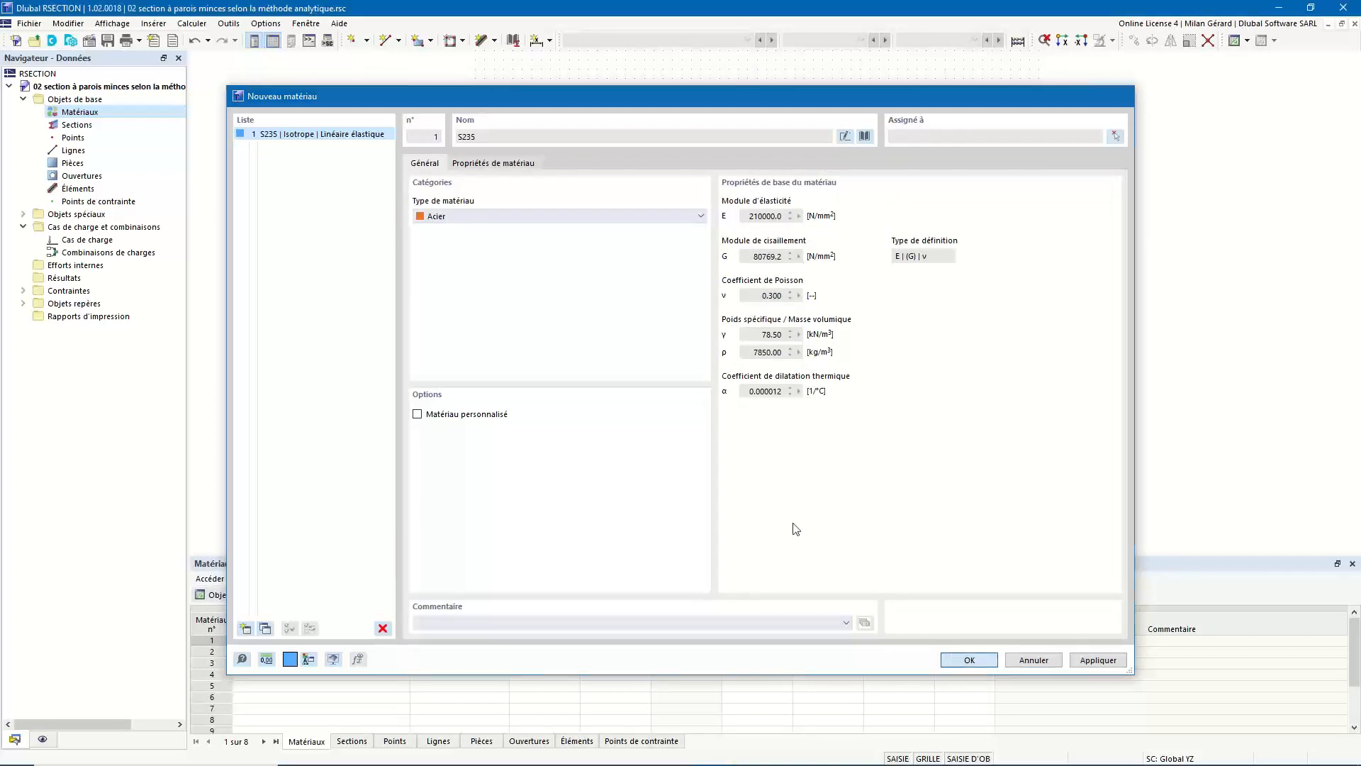
Save the model to the desktop as "02 section à parois minces selon la méthode analytique.rsc"
click(113, 43)
click(744, 505)
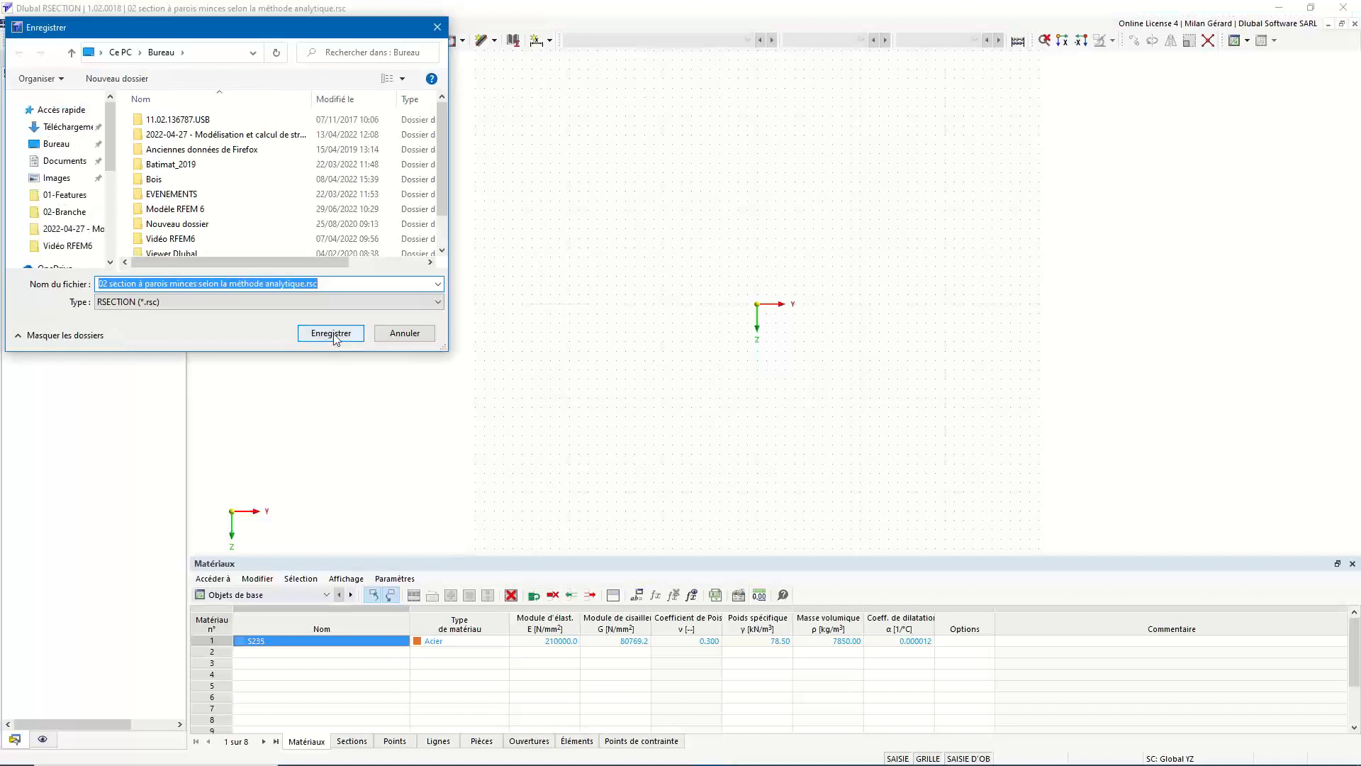
click(334, 335)
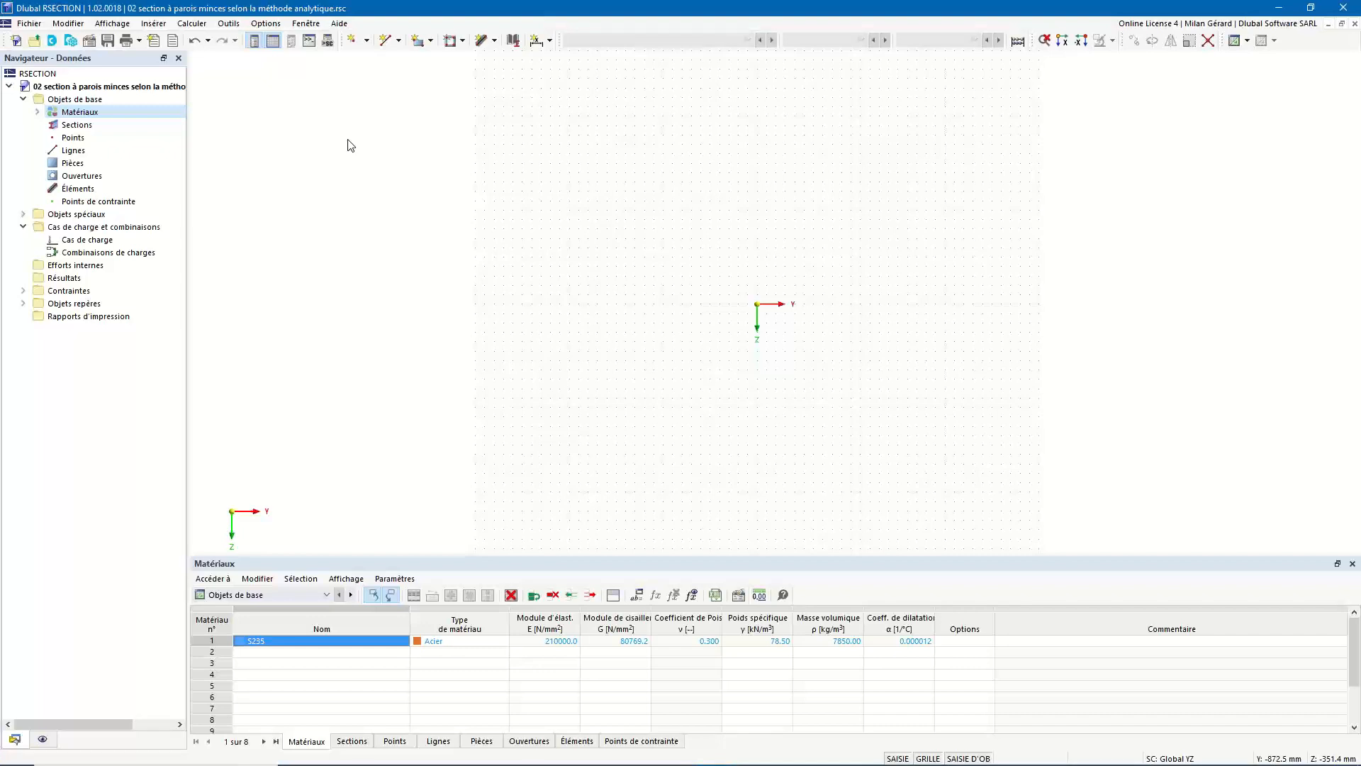
Turn off the automatic division of elements ("Éléments automatiquement divisés") and check the setting
right_click(627, 277)
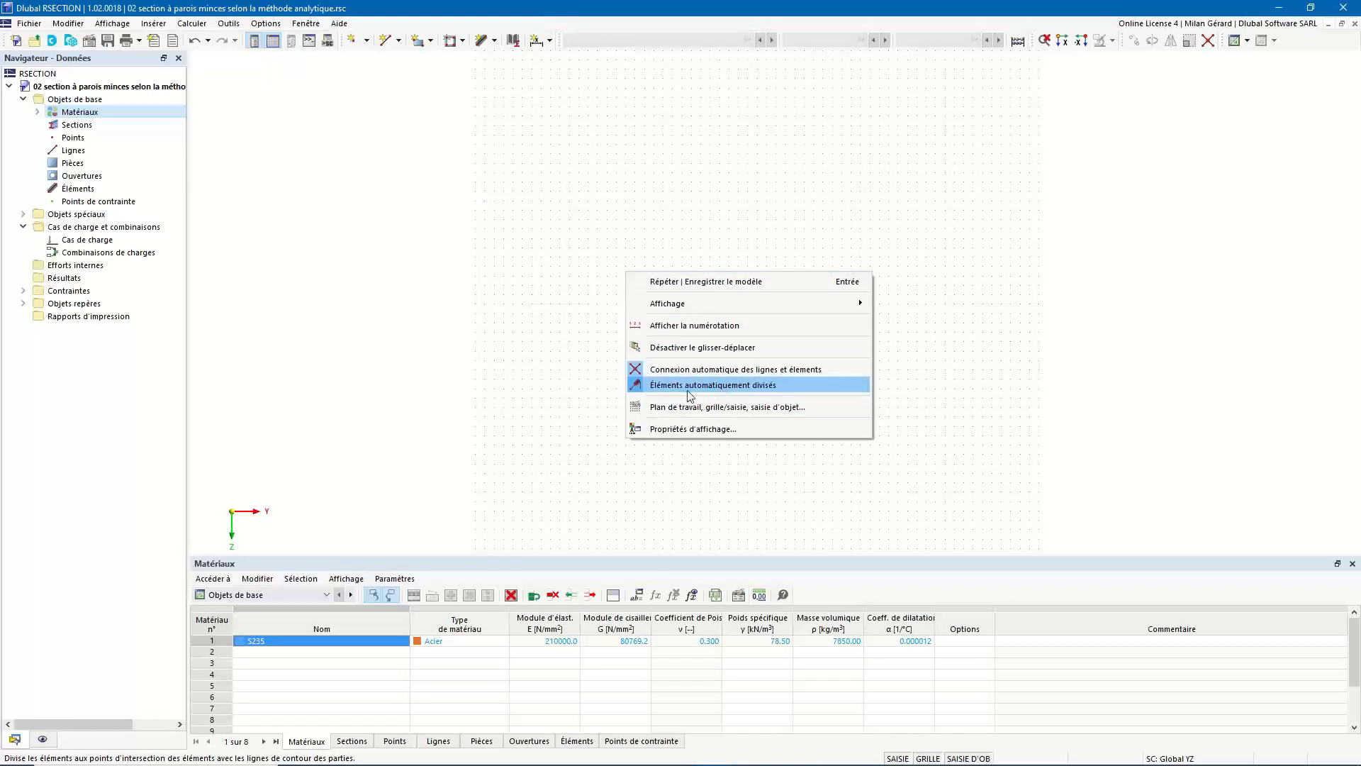
click(793, 387)
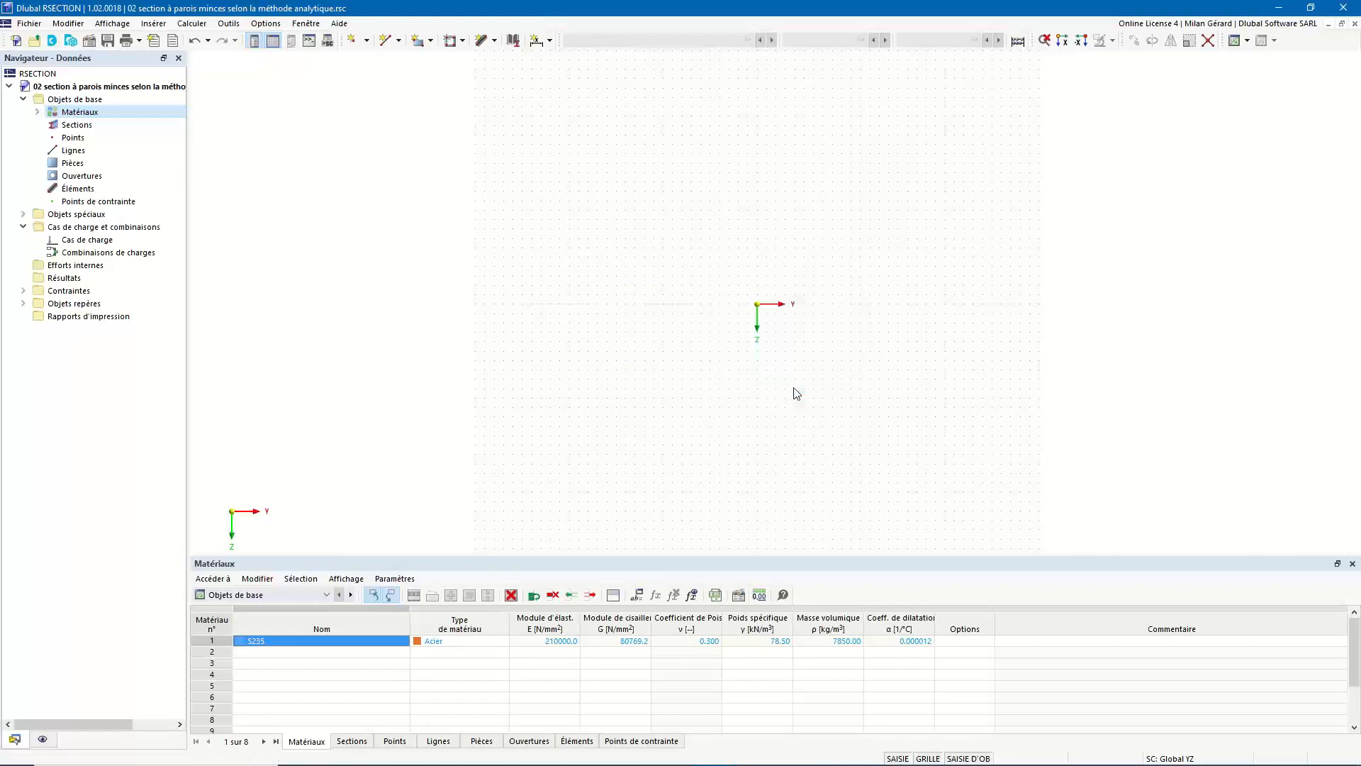
right_click(679, 282)
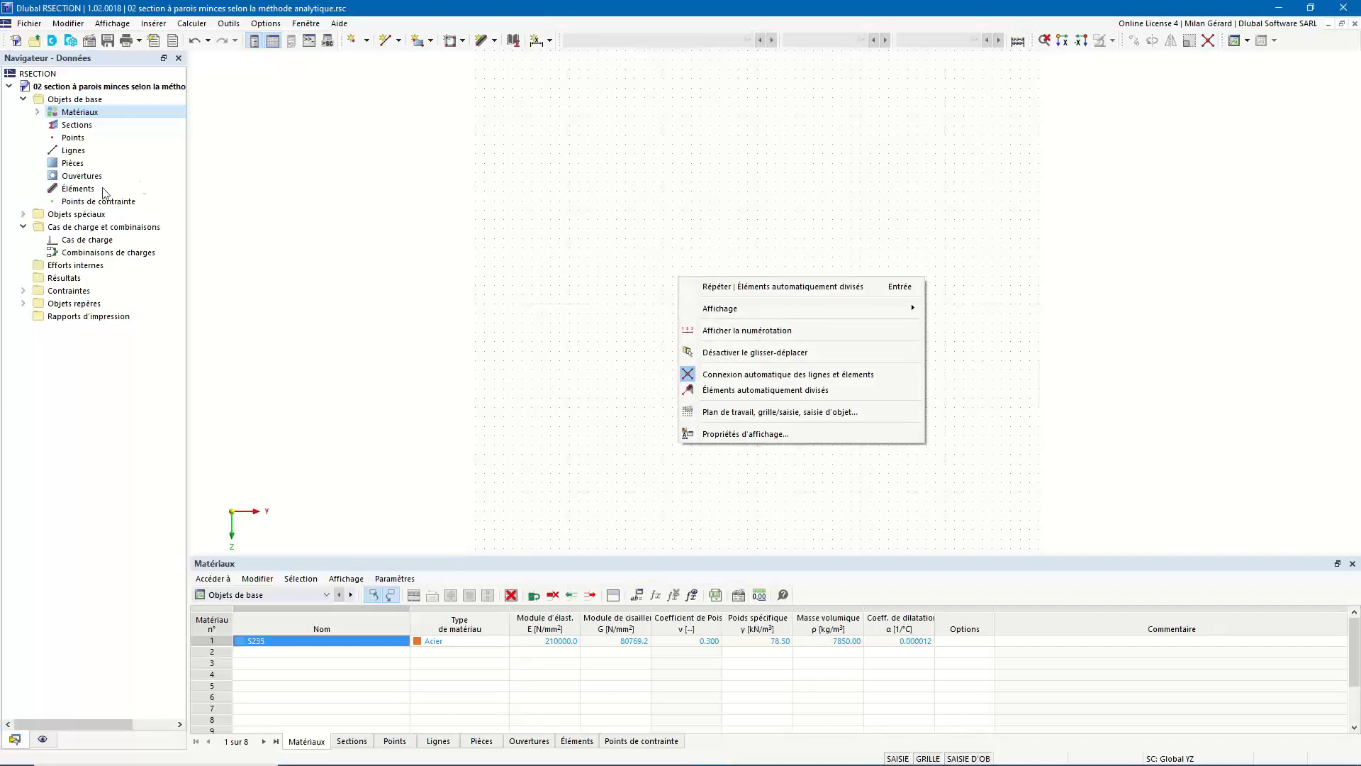
Start a new section and open the standardised steel L-sections in the section library
click(78, 128)
right_click(79, 127)
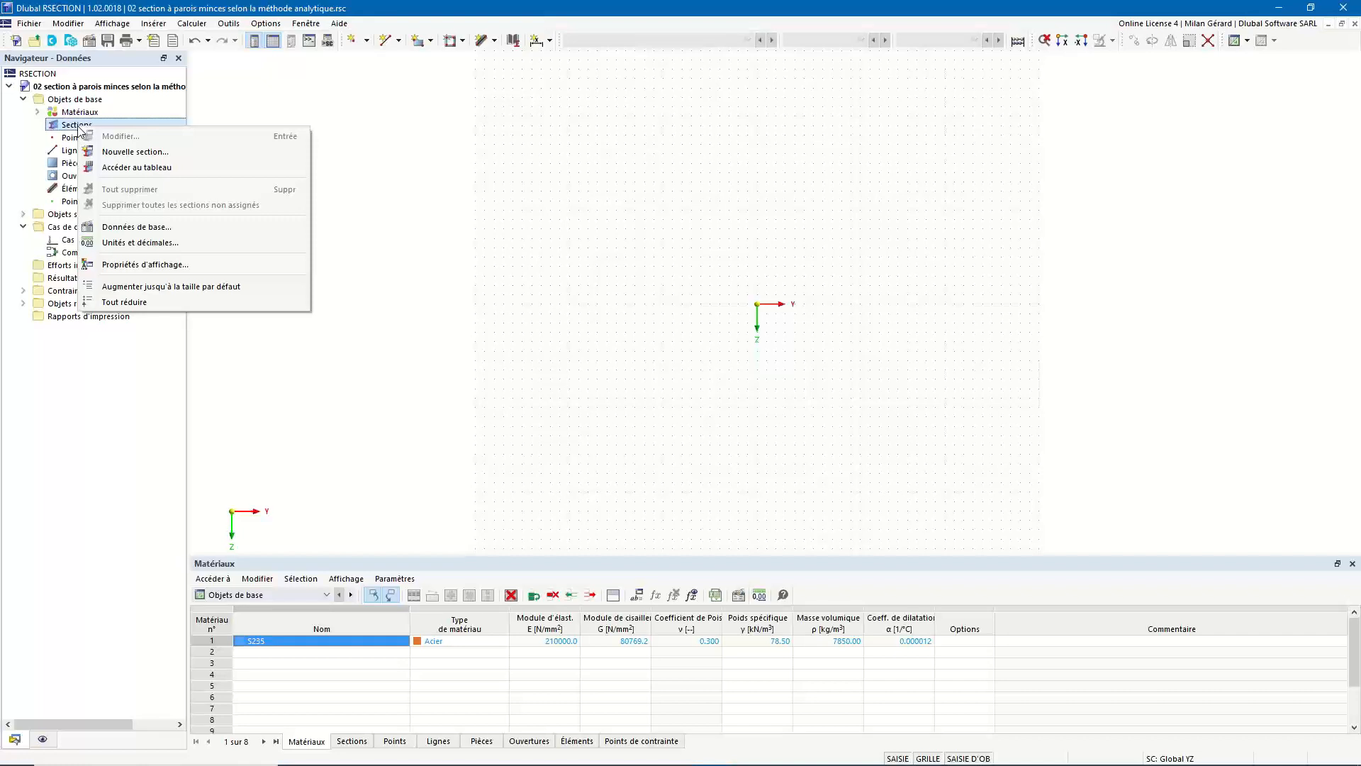
click(141, 152)
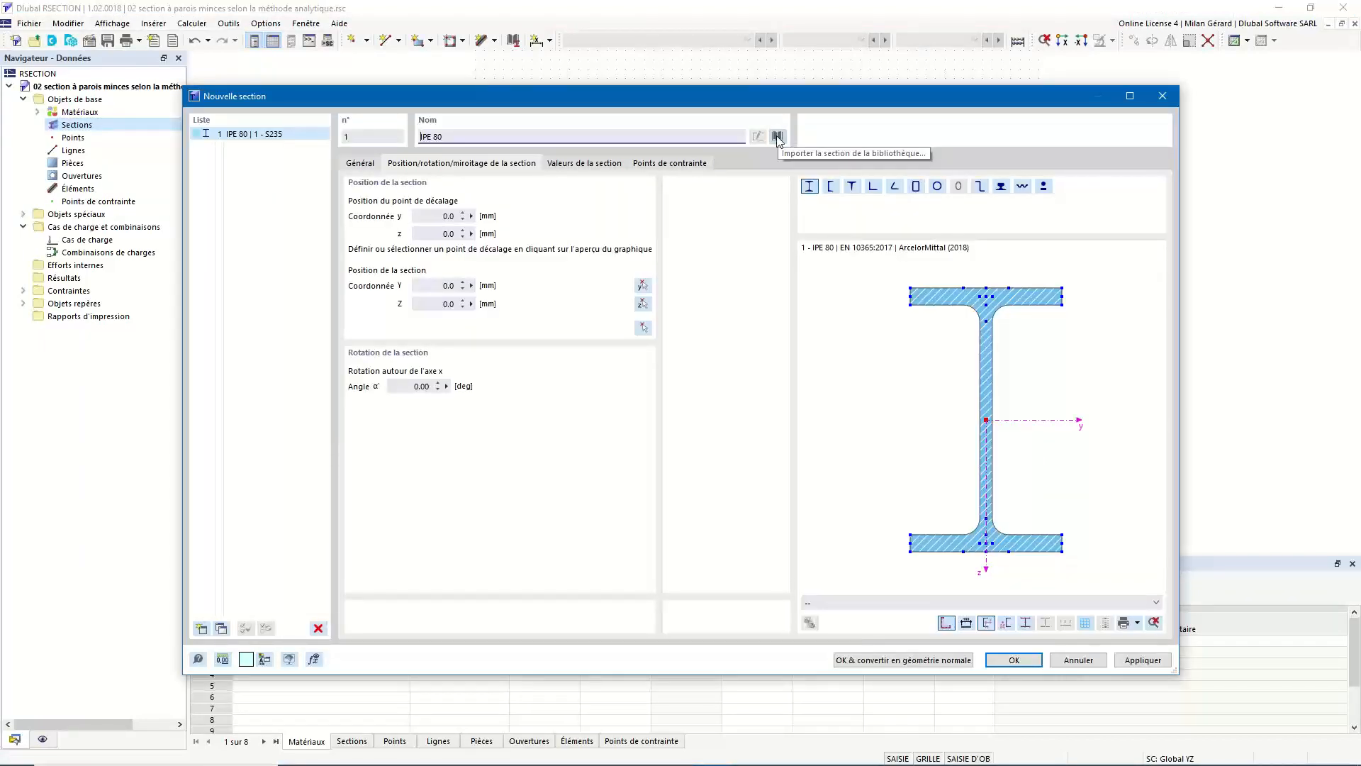
click(778, 136)
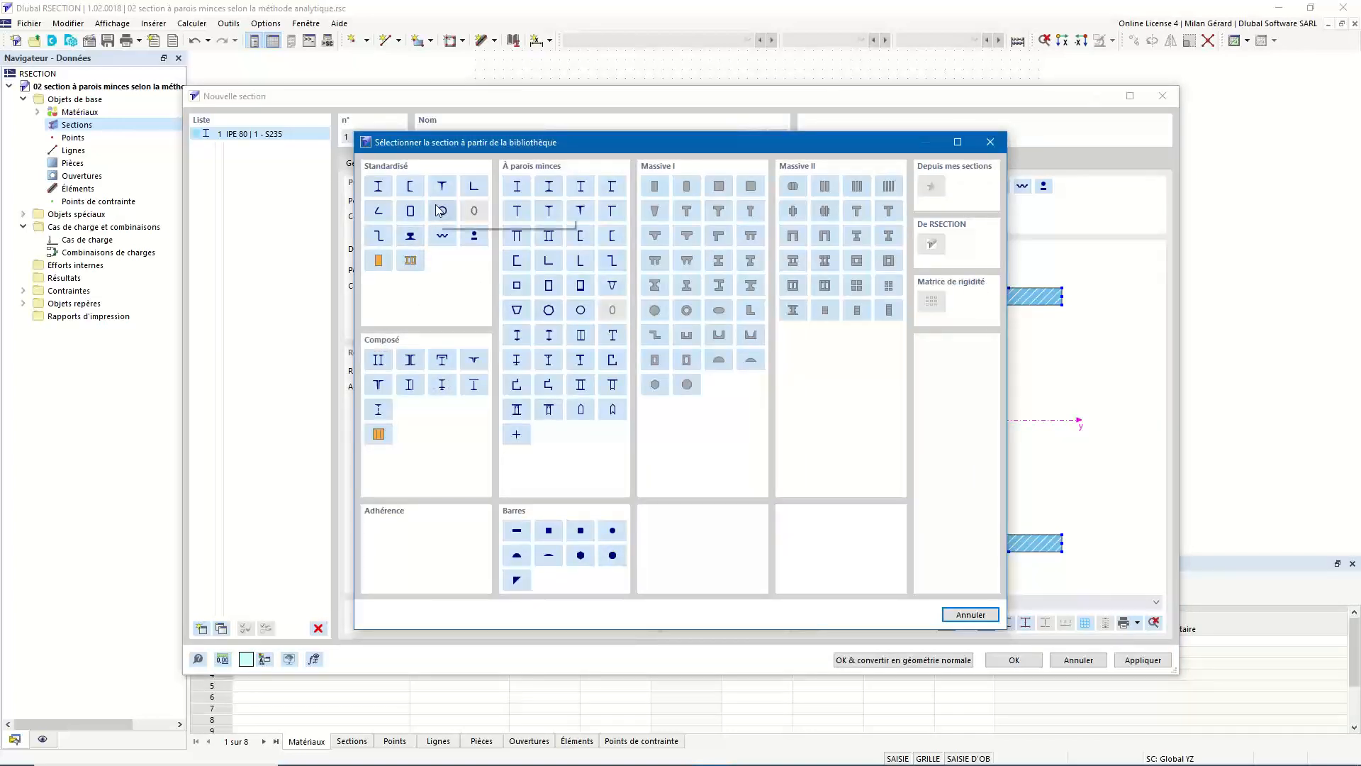
click(475, 188)
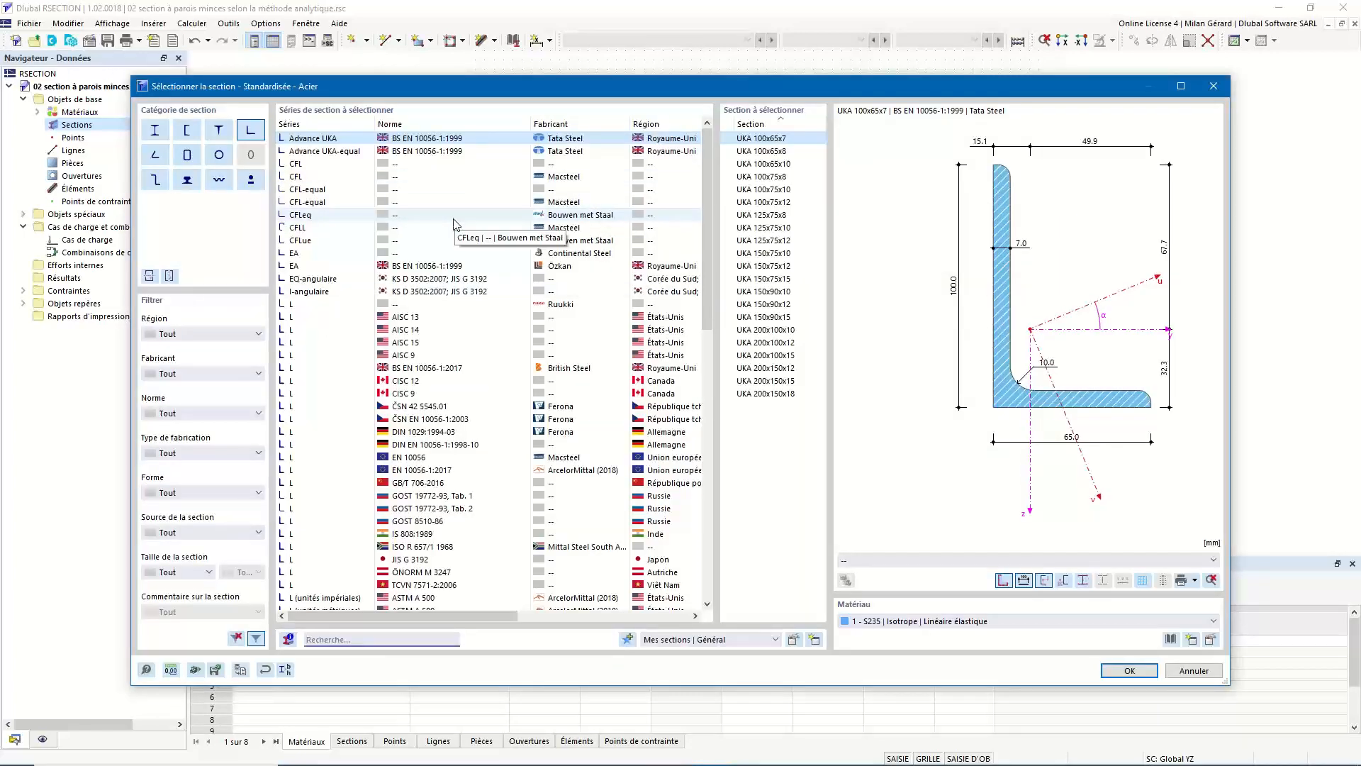
Search the section library for L 200x150x12 and select the section of standard DIN EN 10056-1:1998-10
click(195, 335)
click(195, 334)
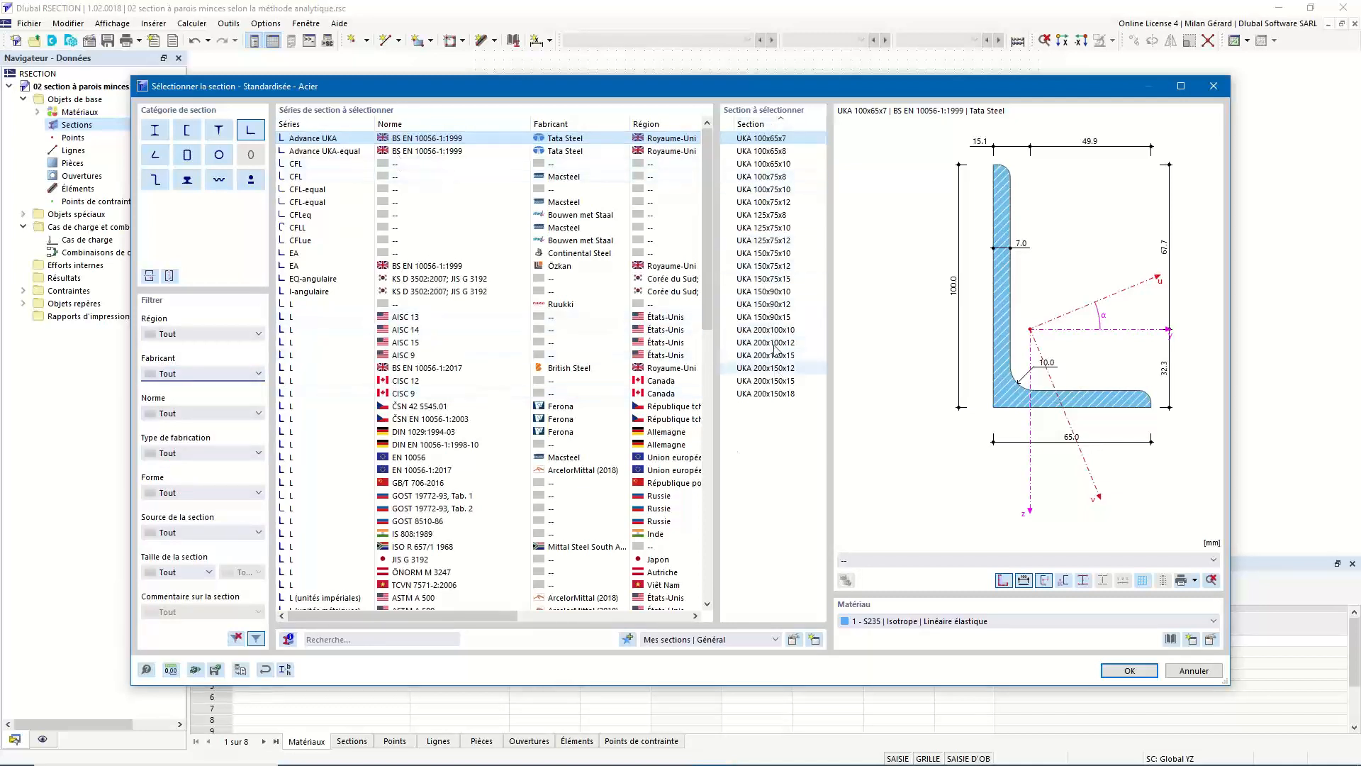
click(370, 640)
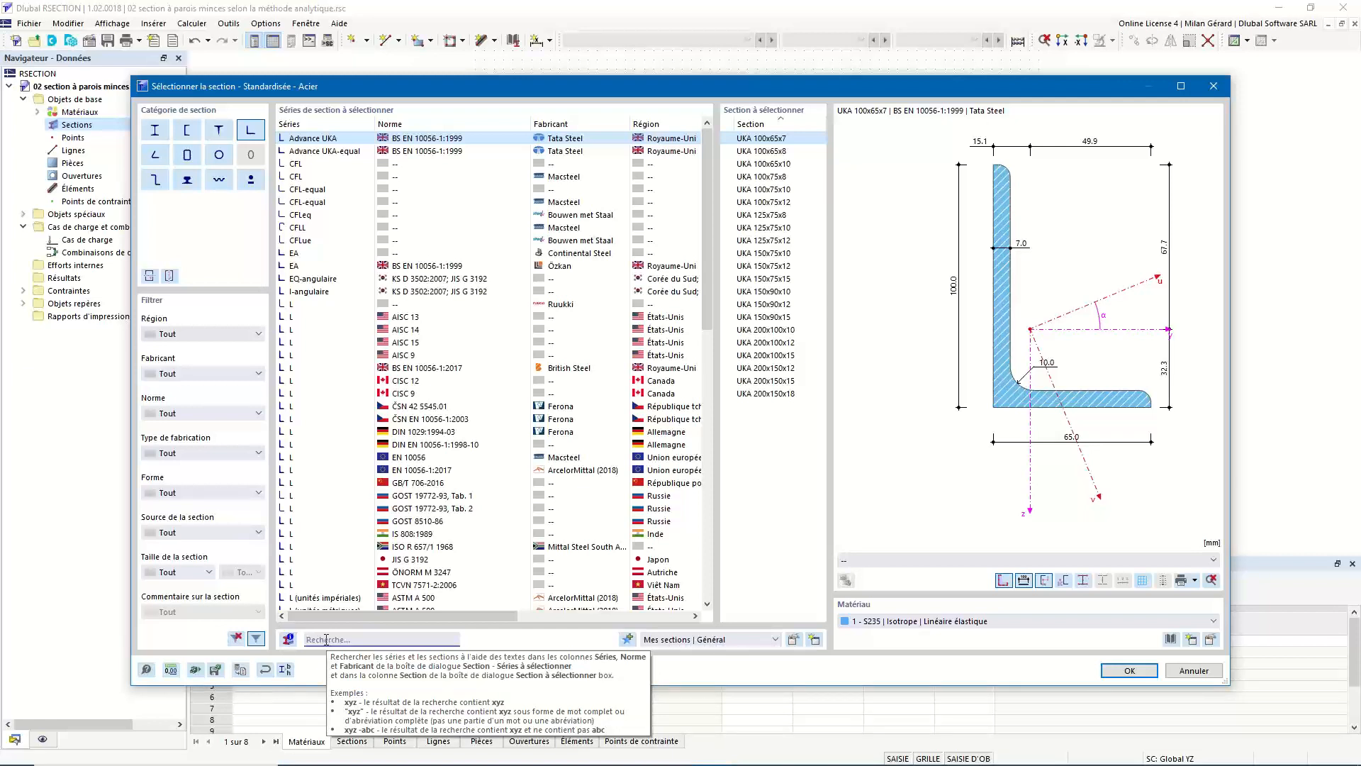
text(L)
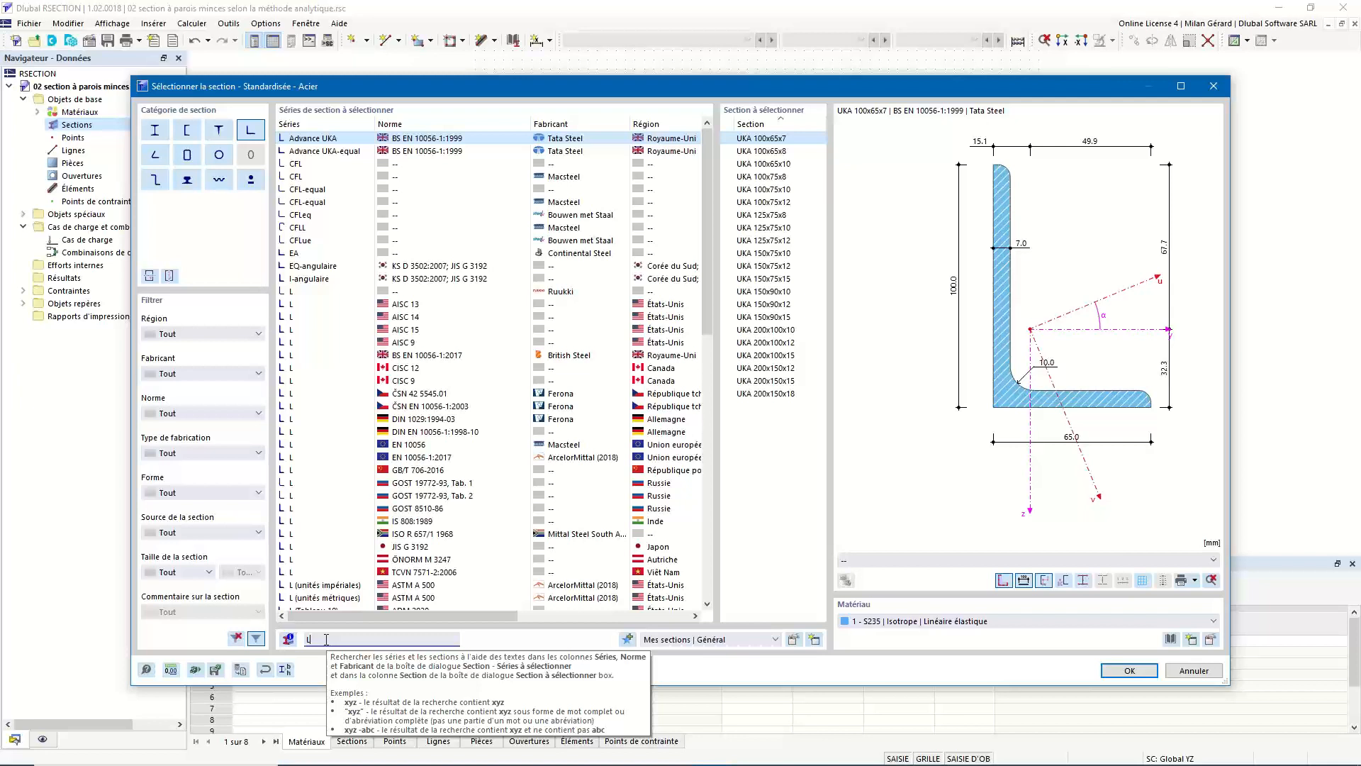
text( 2)
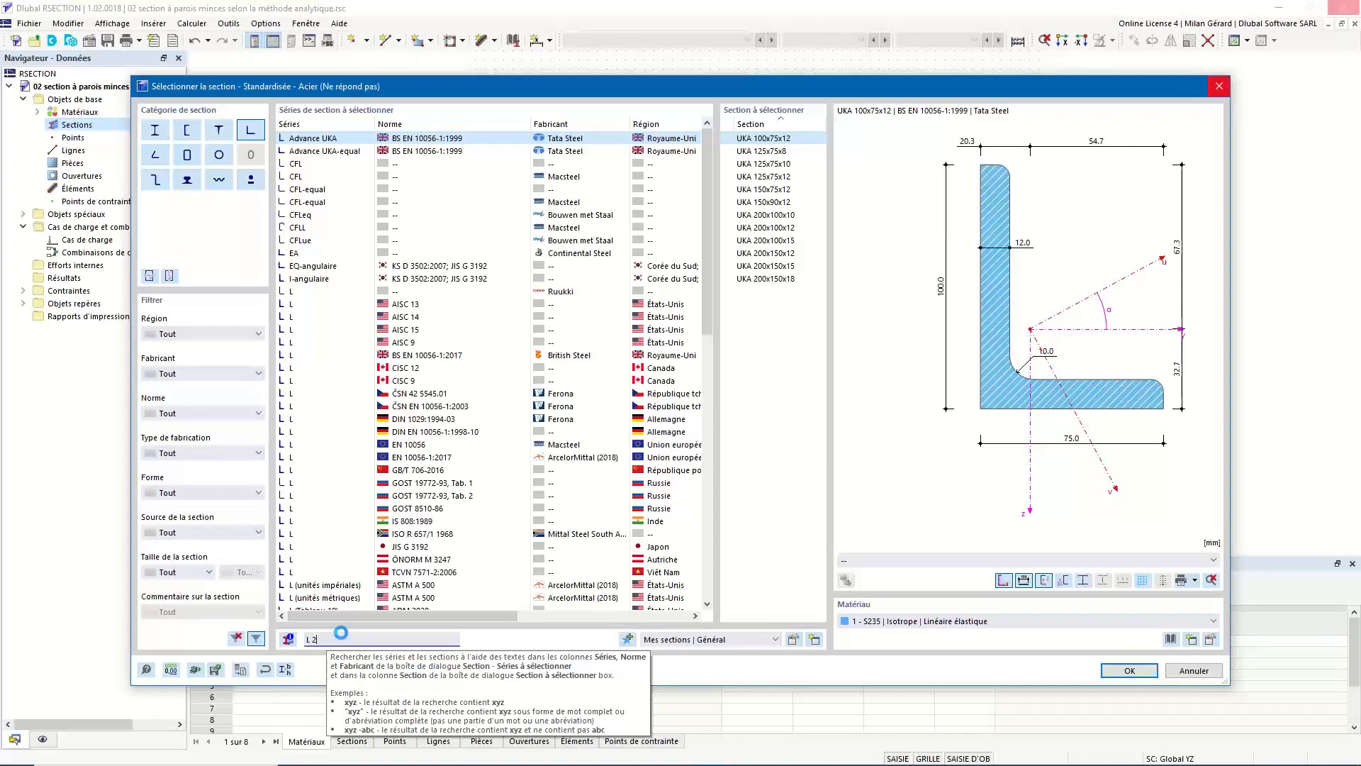
text(00x150x)
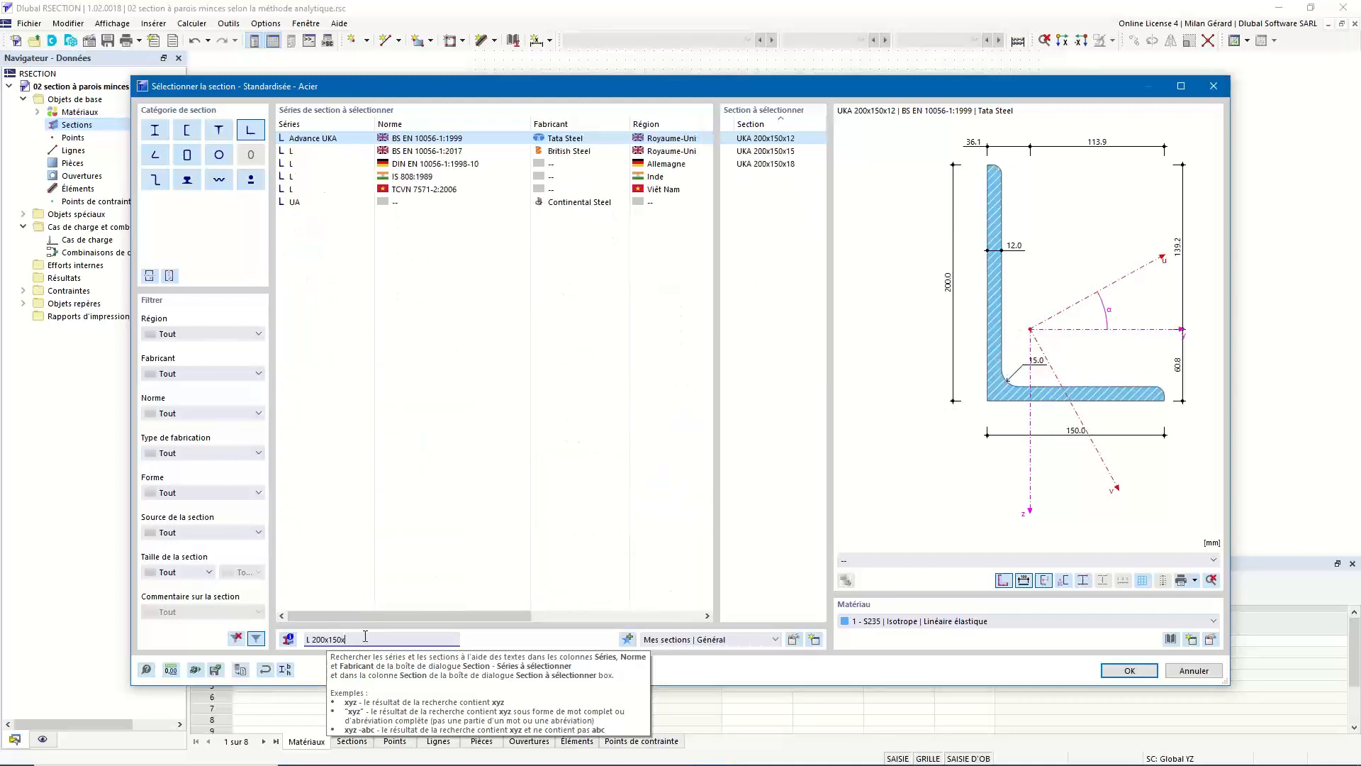
text(12)
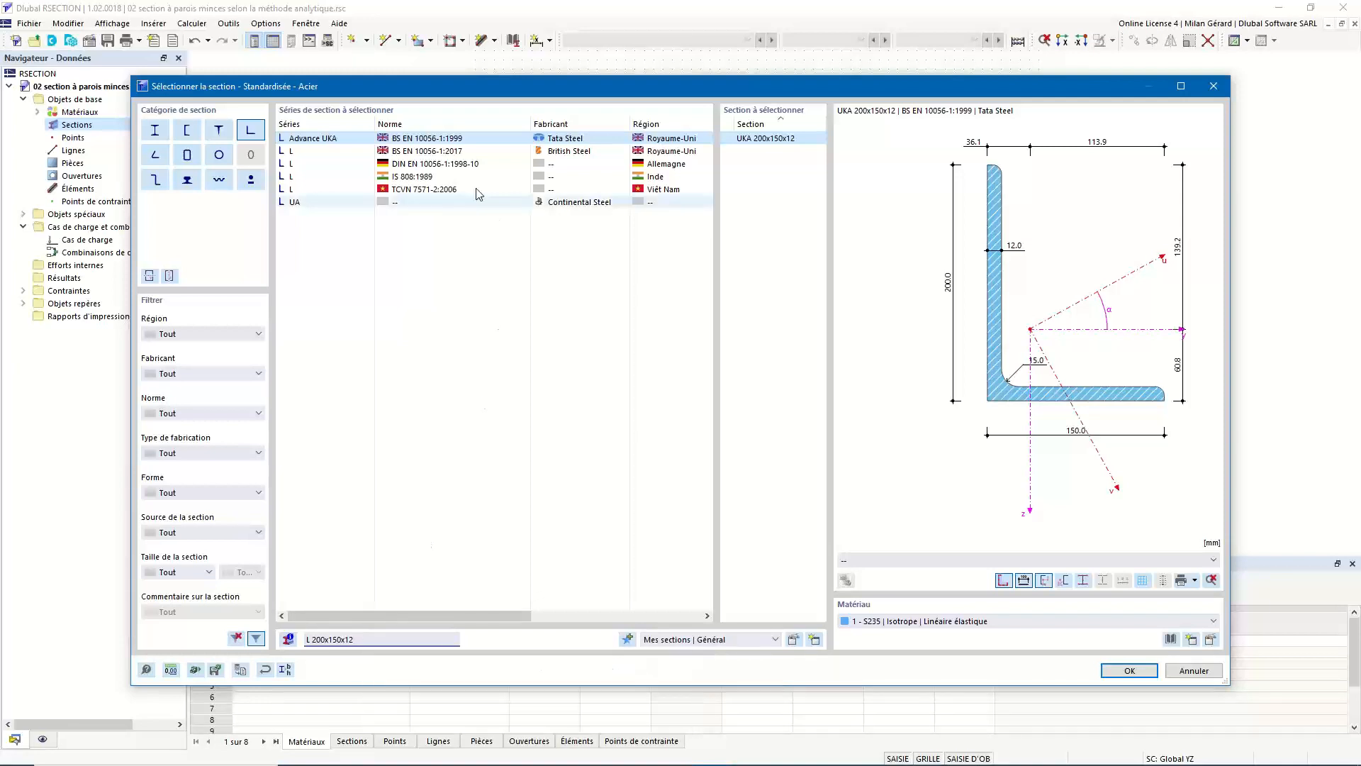
click(466, 165)
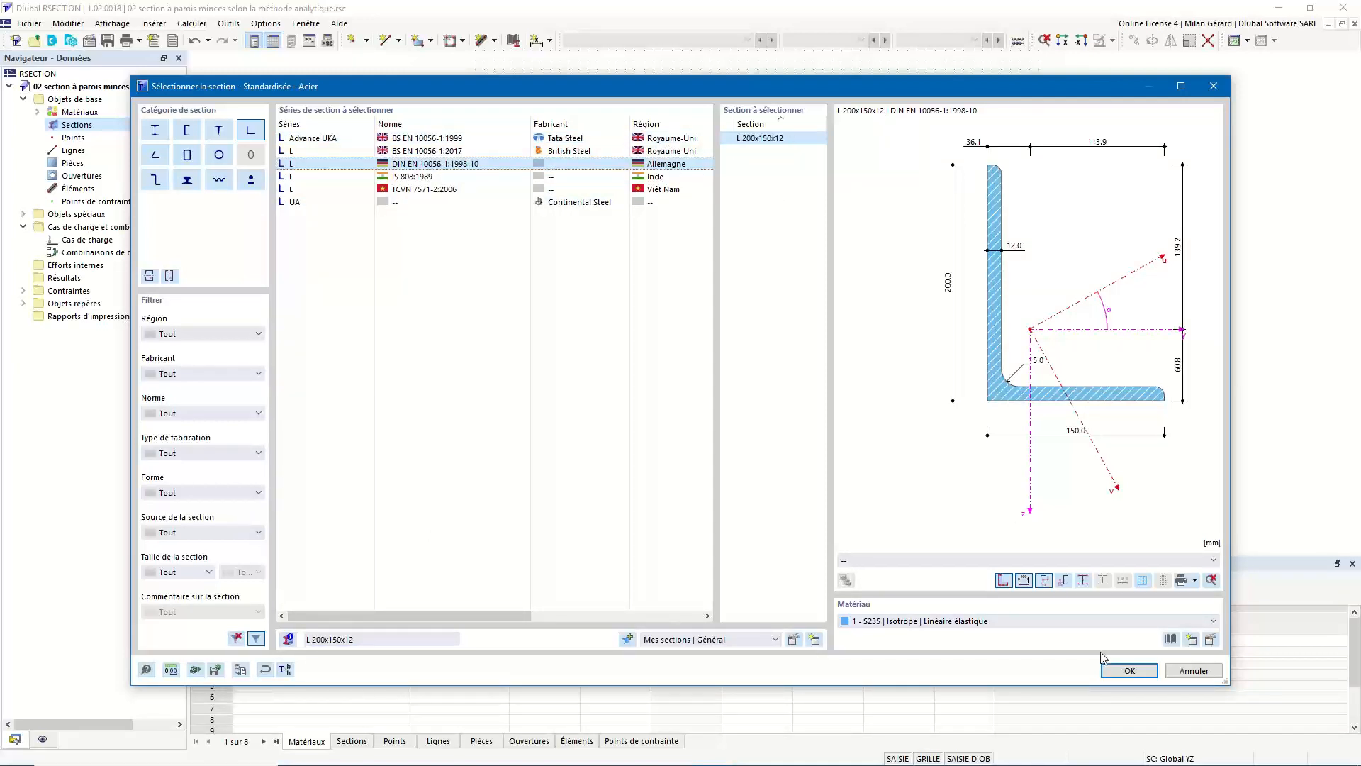
Assign material 1 - S235 to the L-section and accept the library selection
click(1012, 622)
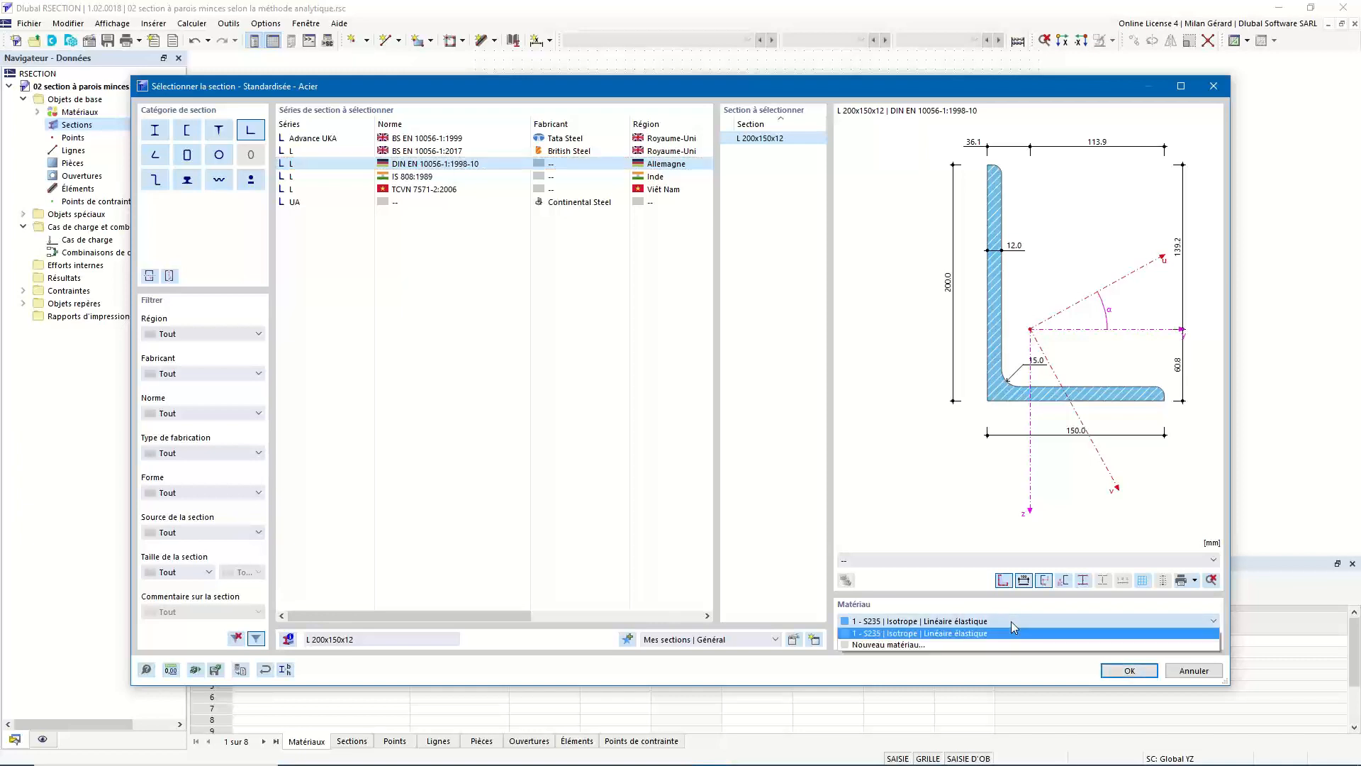
click(1014, 633)
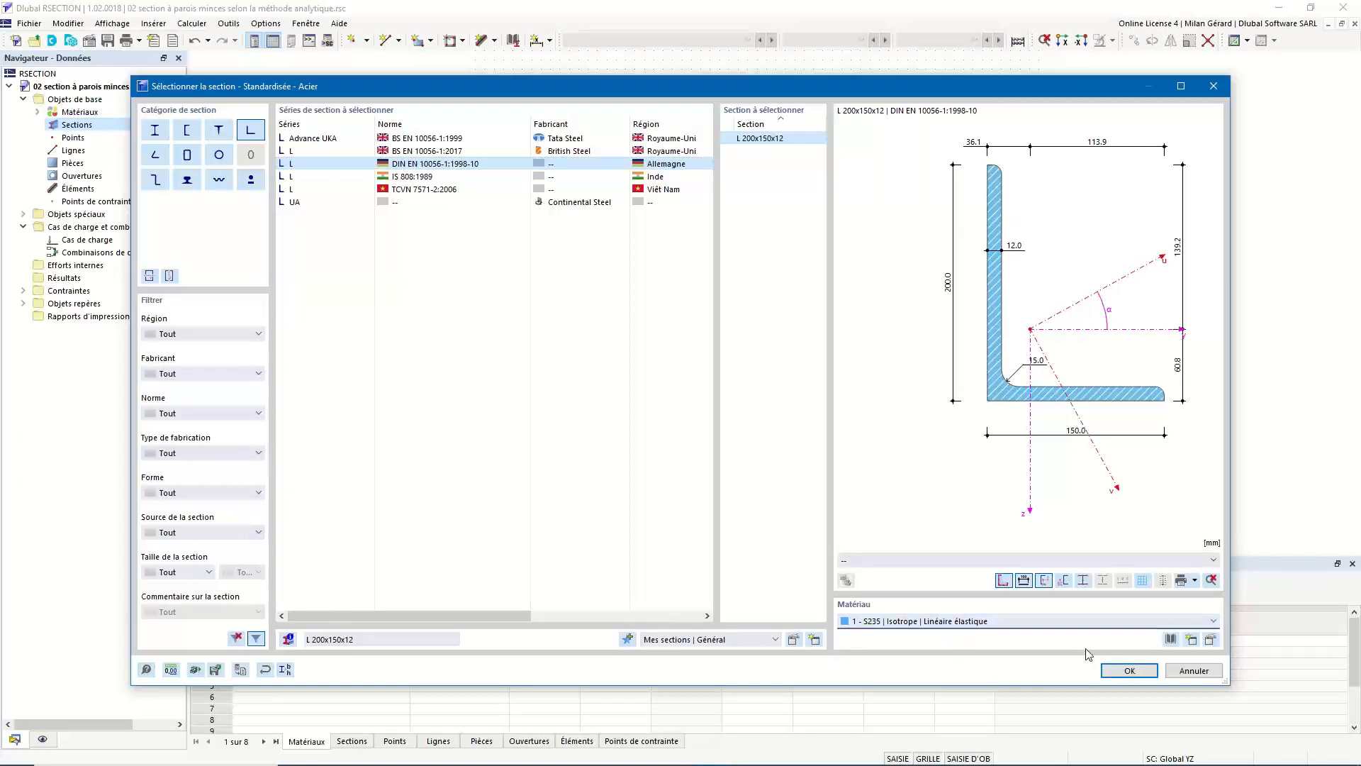
click(1128, 671)
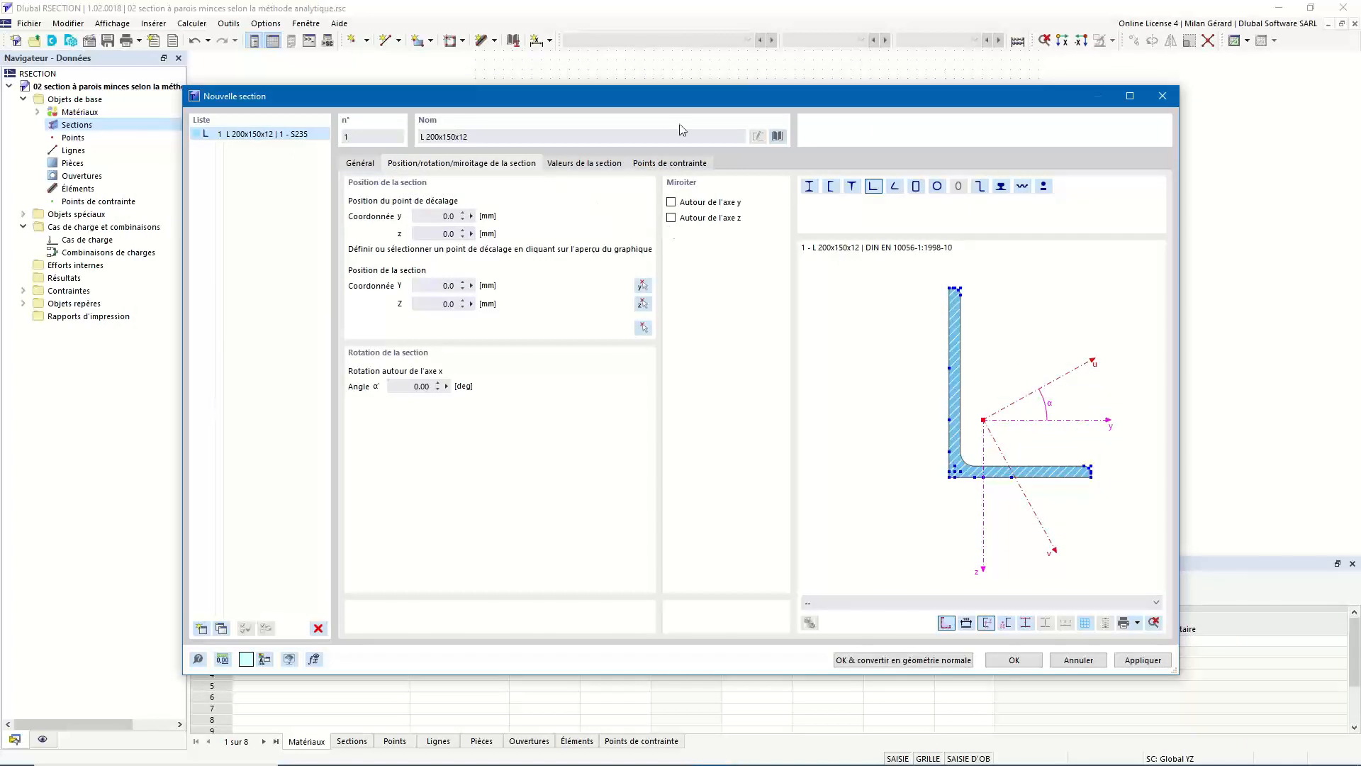
Mirror the L-section about the y-axis and set its rotation angle about the x-axis to 90°
click(707, 209)
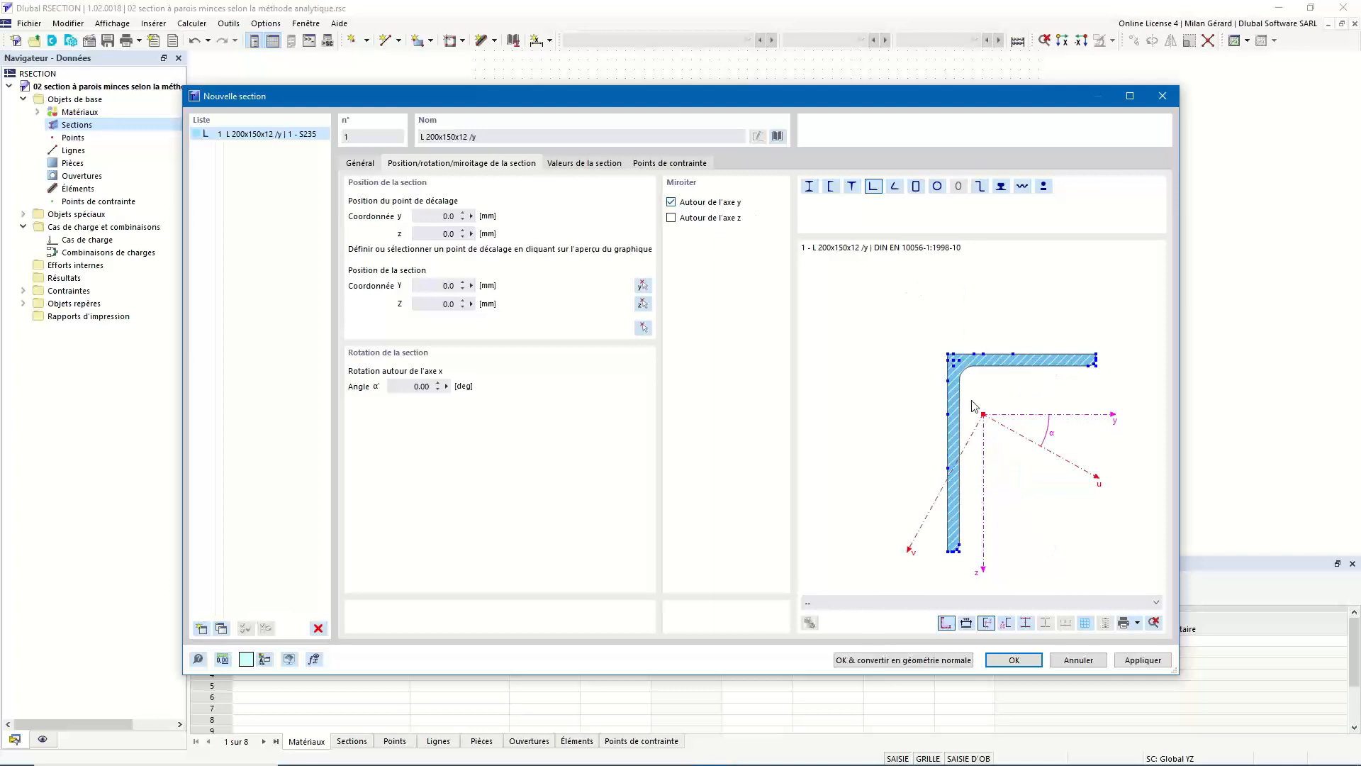
double_click(422, 386)
text(90)
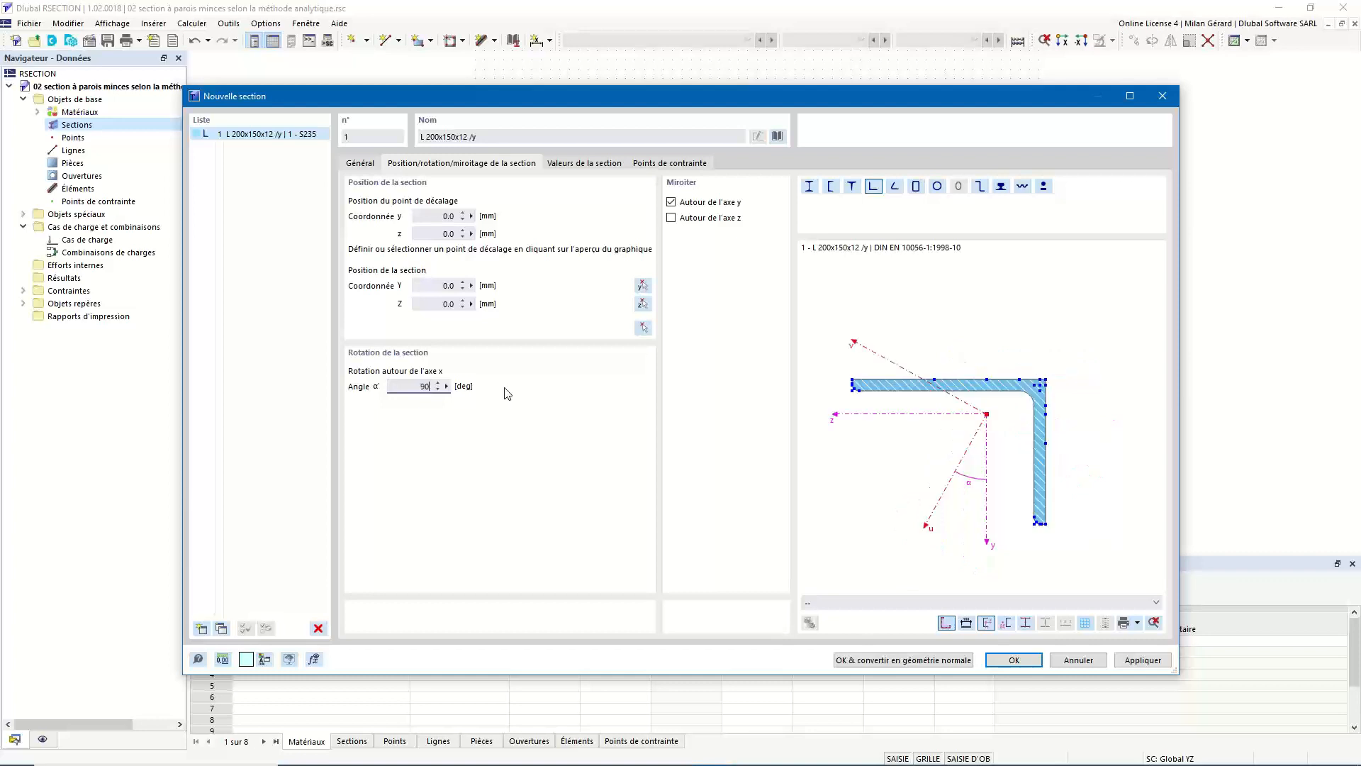
Set the offset point at the mid-thickness of the long leg's free end, place it at the origin (0, 0), and create the section
click(447, 217)
scroll(854, 386, up, 2)
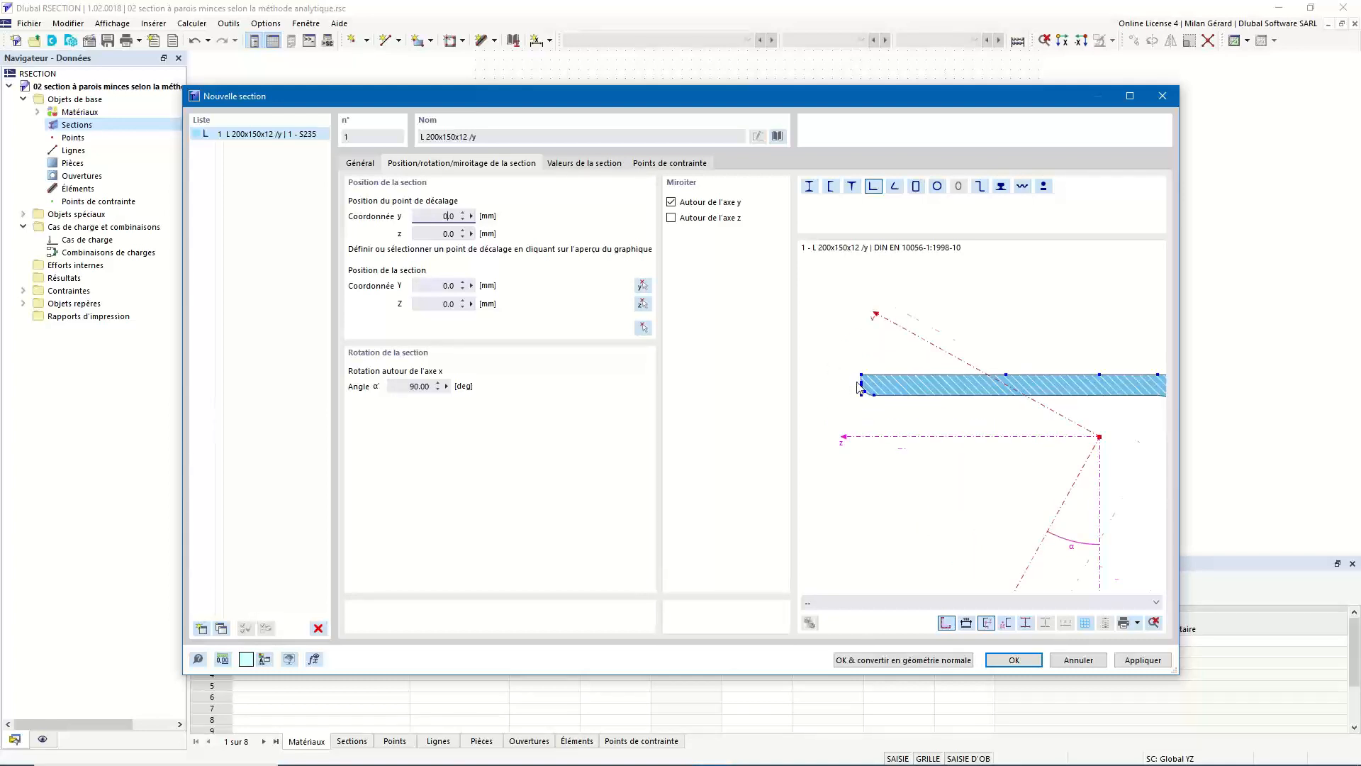
scroll(858, 387, up, 3)
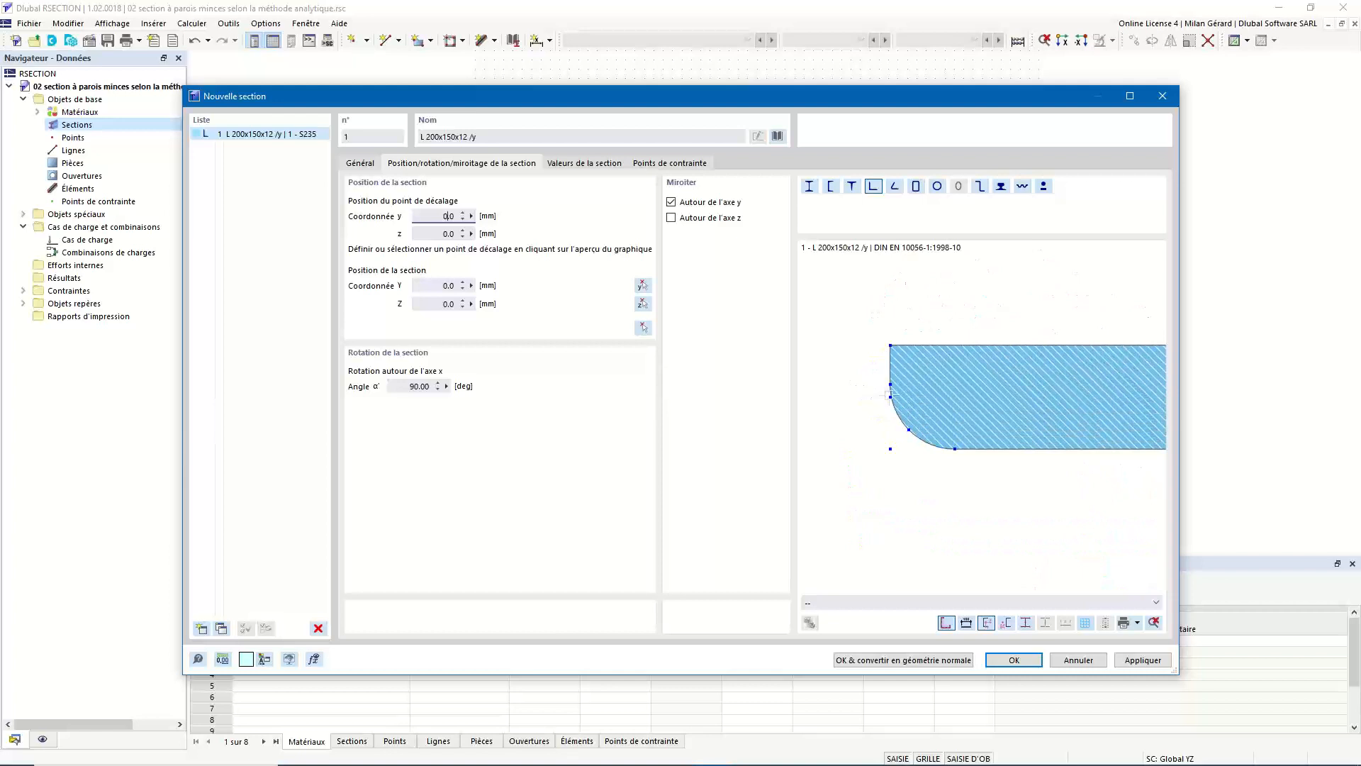
click(891, 397)
scroll(892, 376, down, 5)
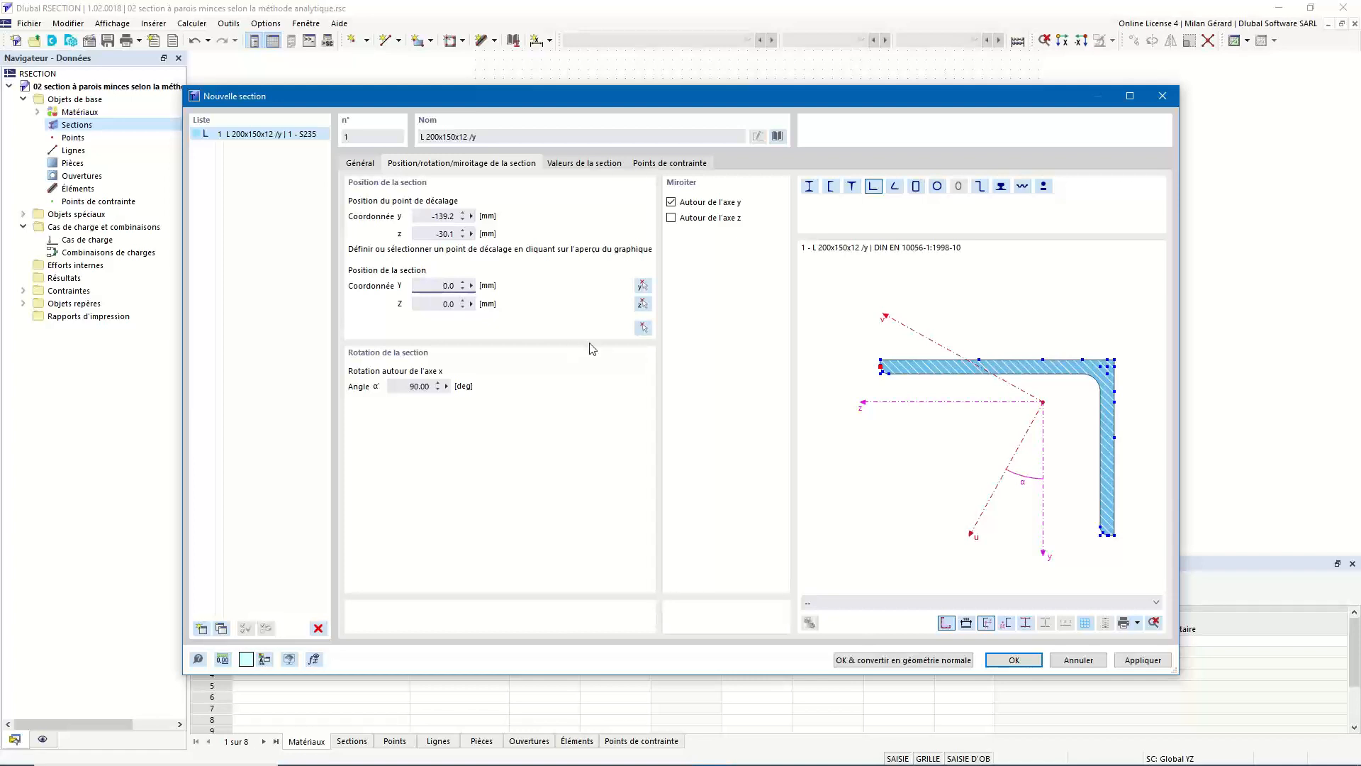
click(644, 328)
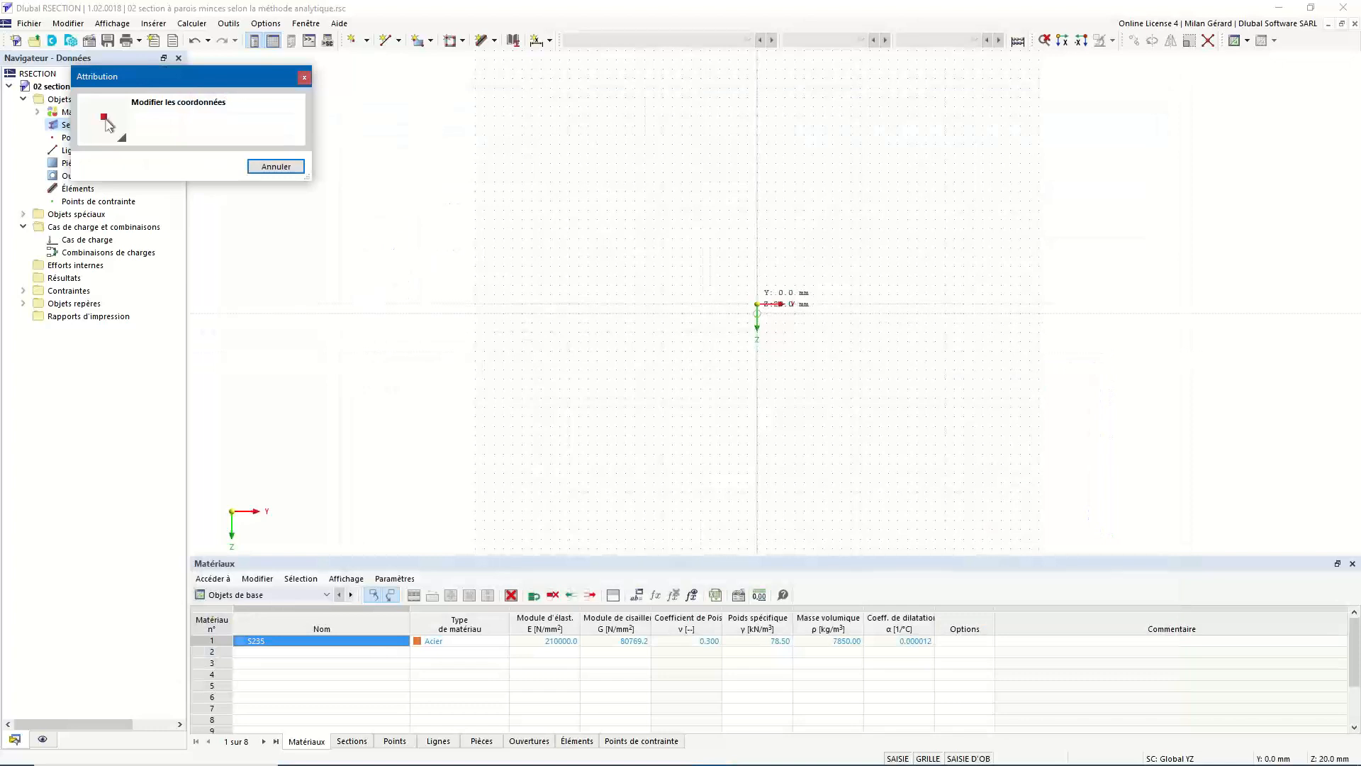
click(758, 304)
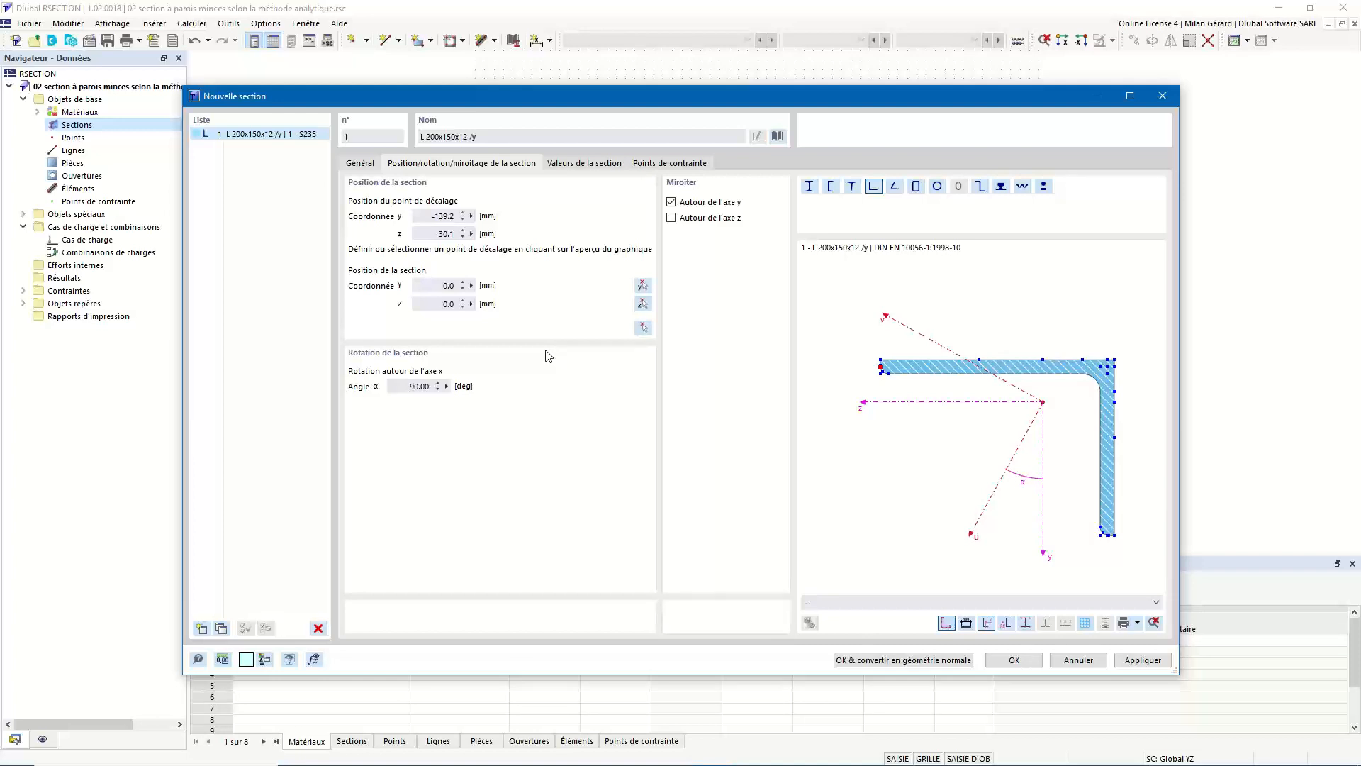
click(1007, 660)
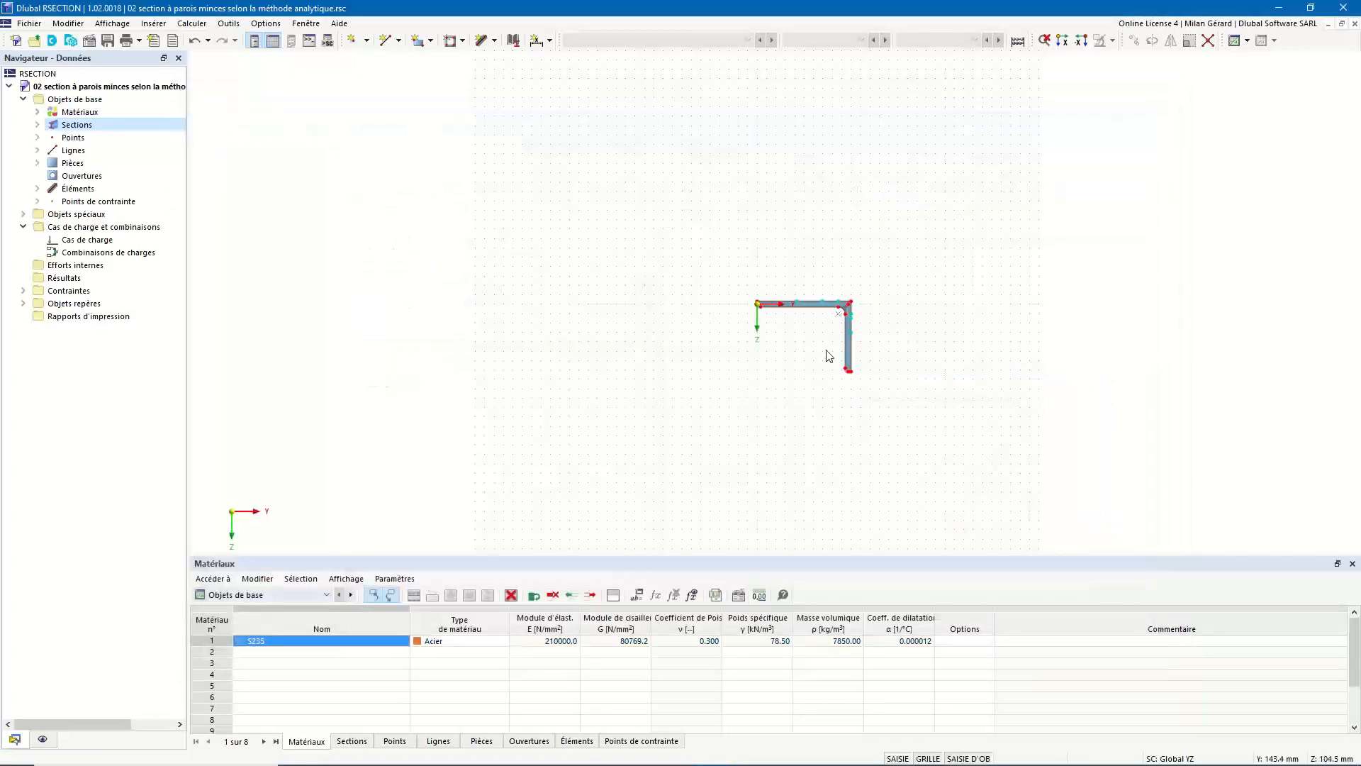
Examine elements 1 and 2 of the section by highlighting each one in the model
scroll(825, 354, up, 4)
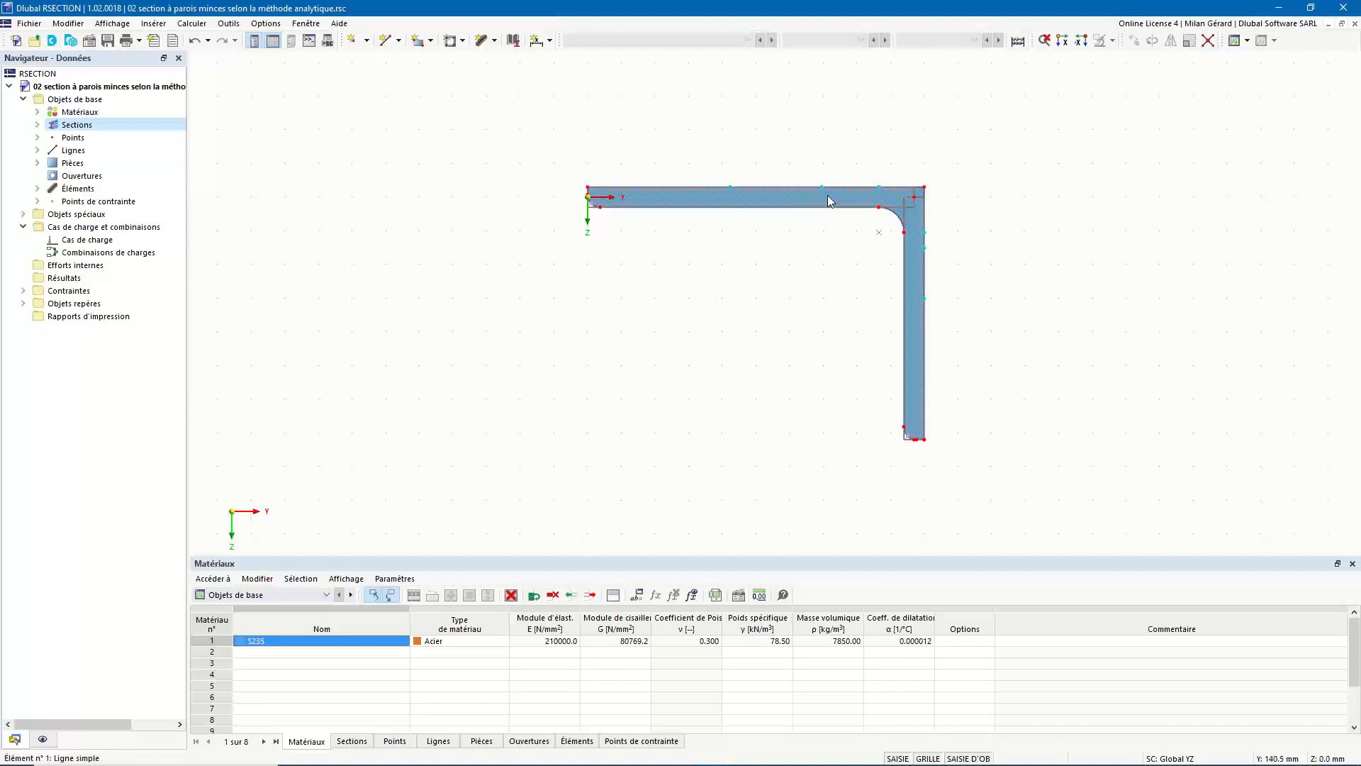
double_click(77, 190)
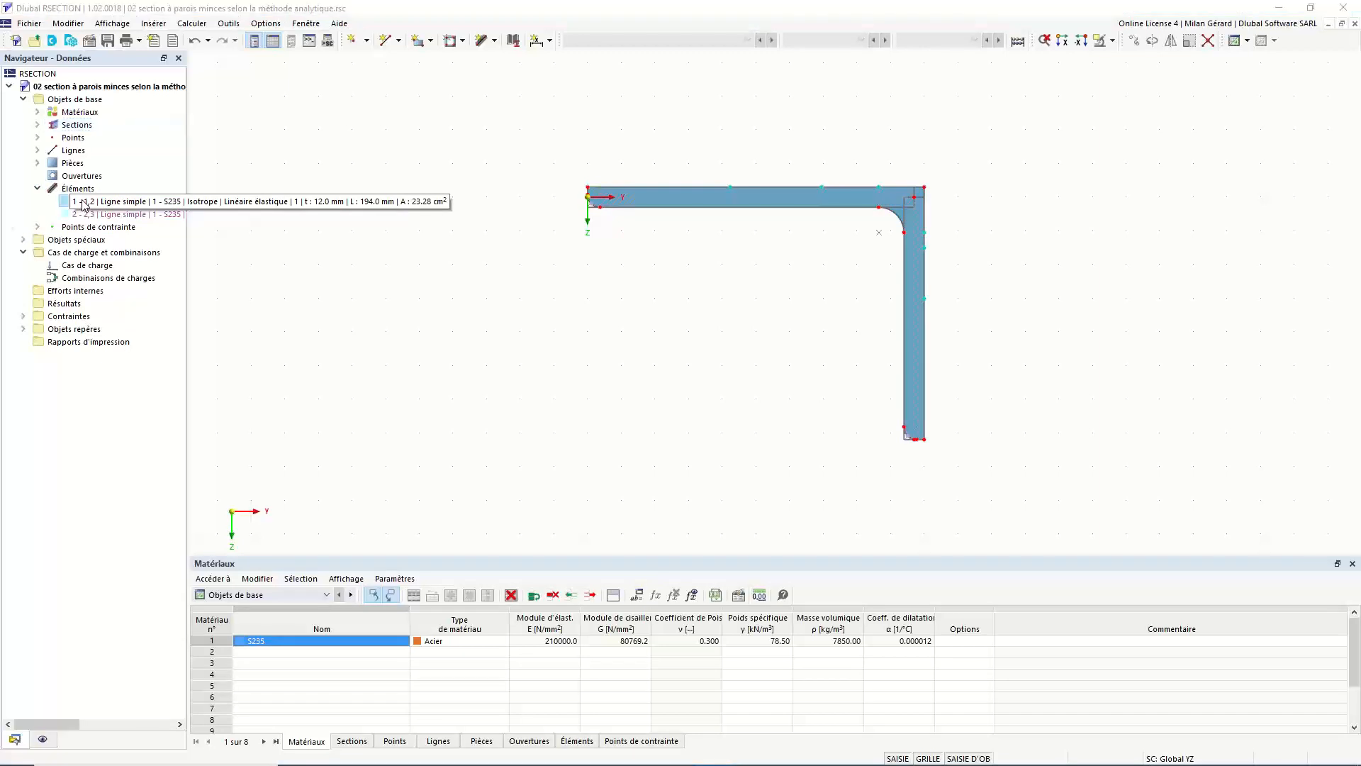
click(83, 204)
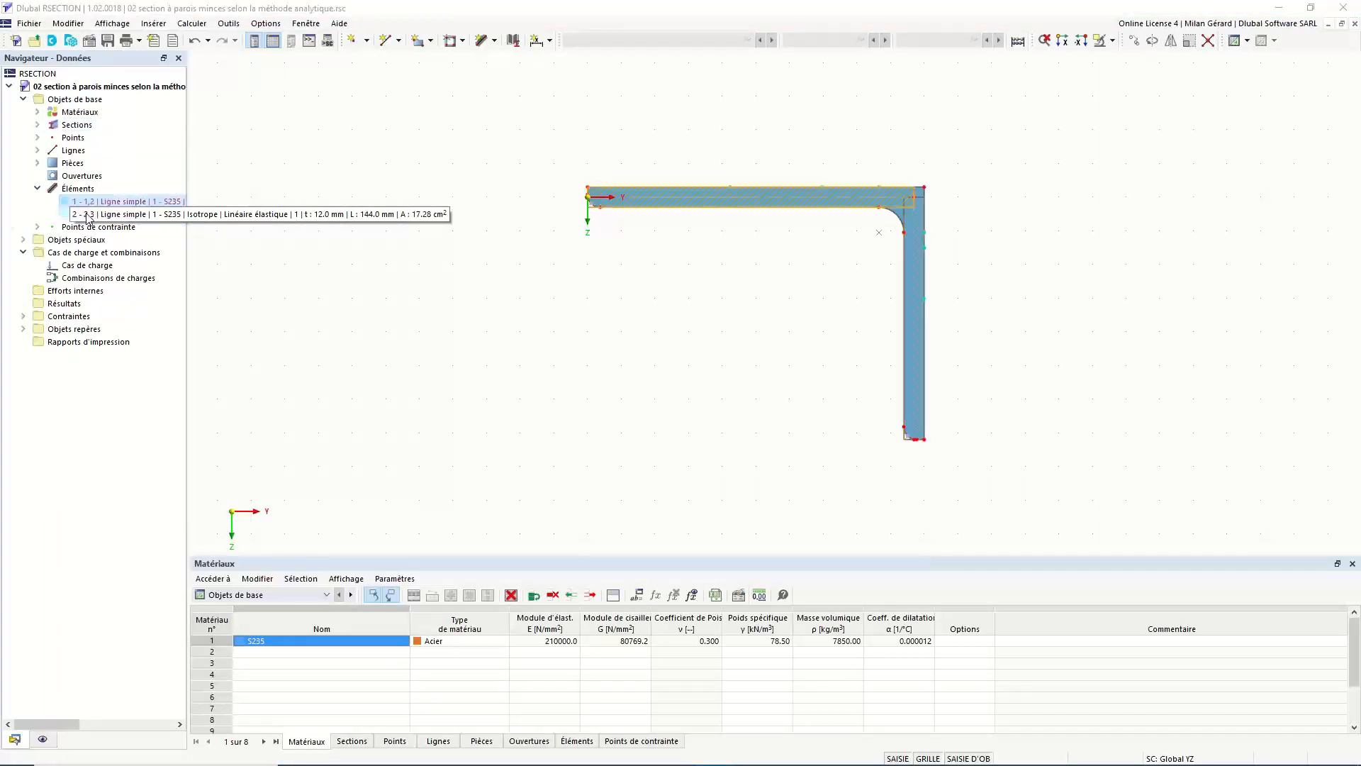
click(87, 216)
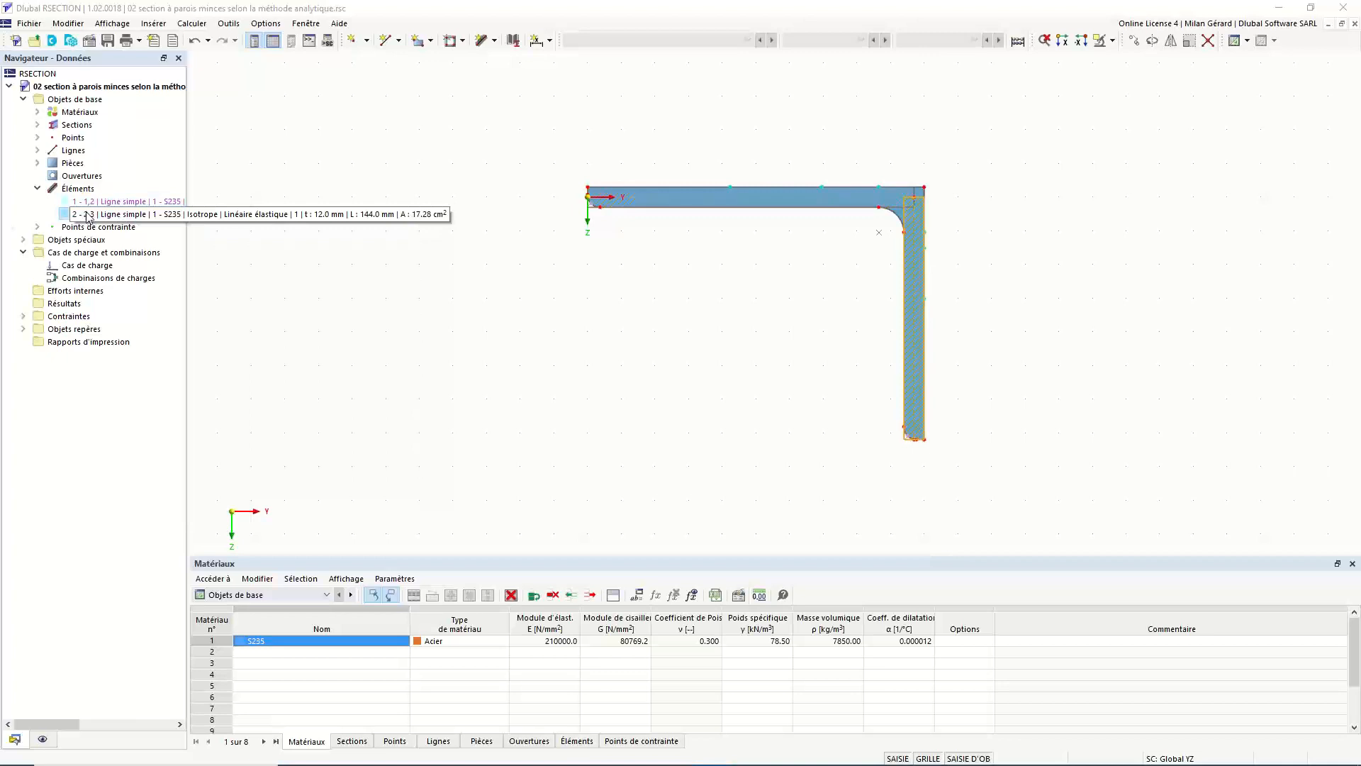
click(89, 205)
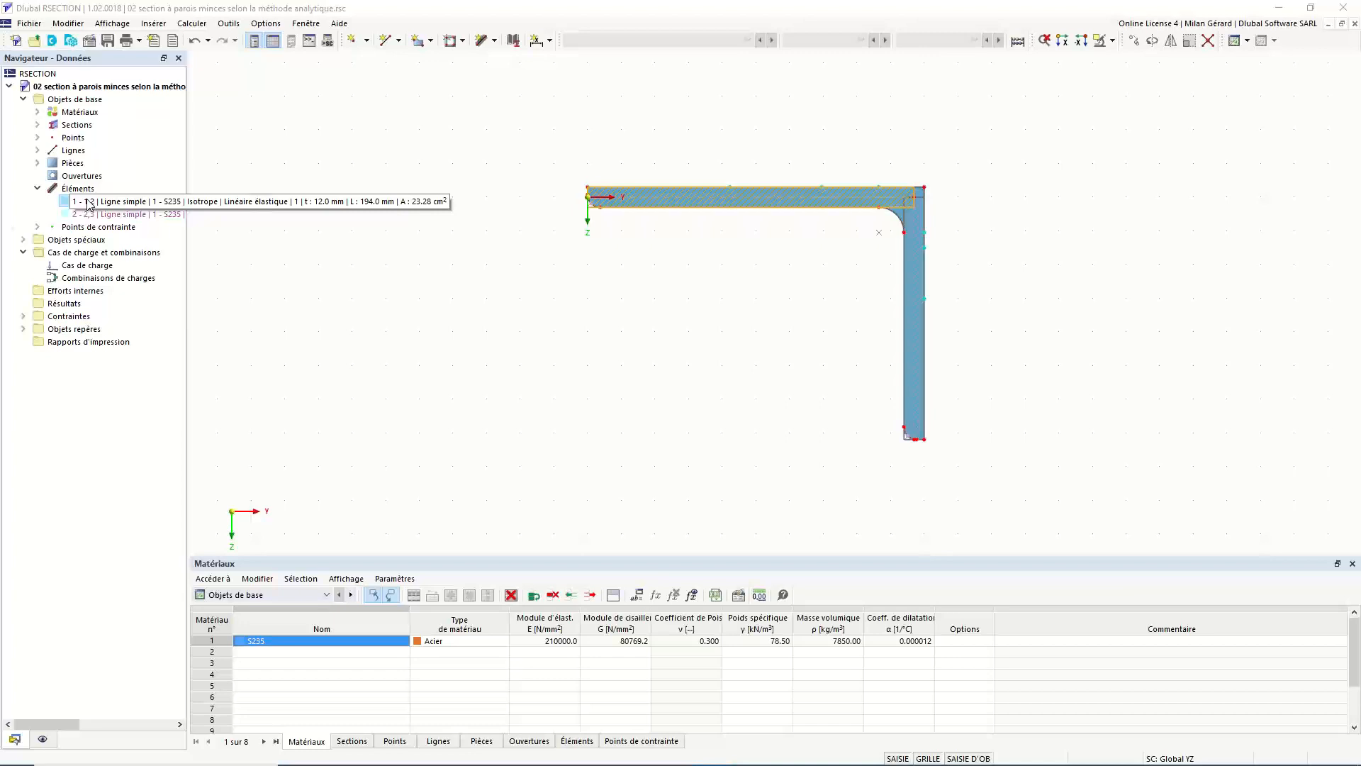
click(89, 203)
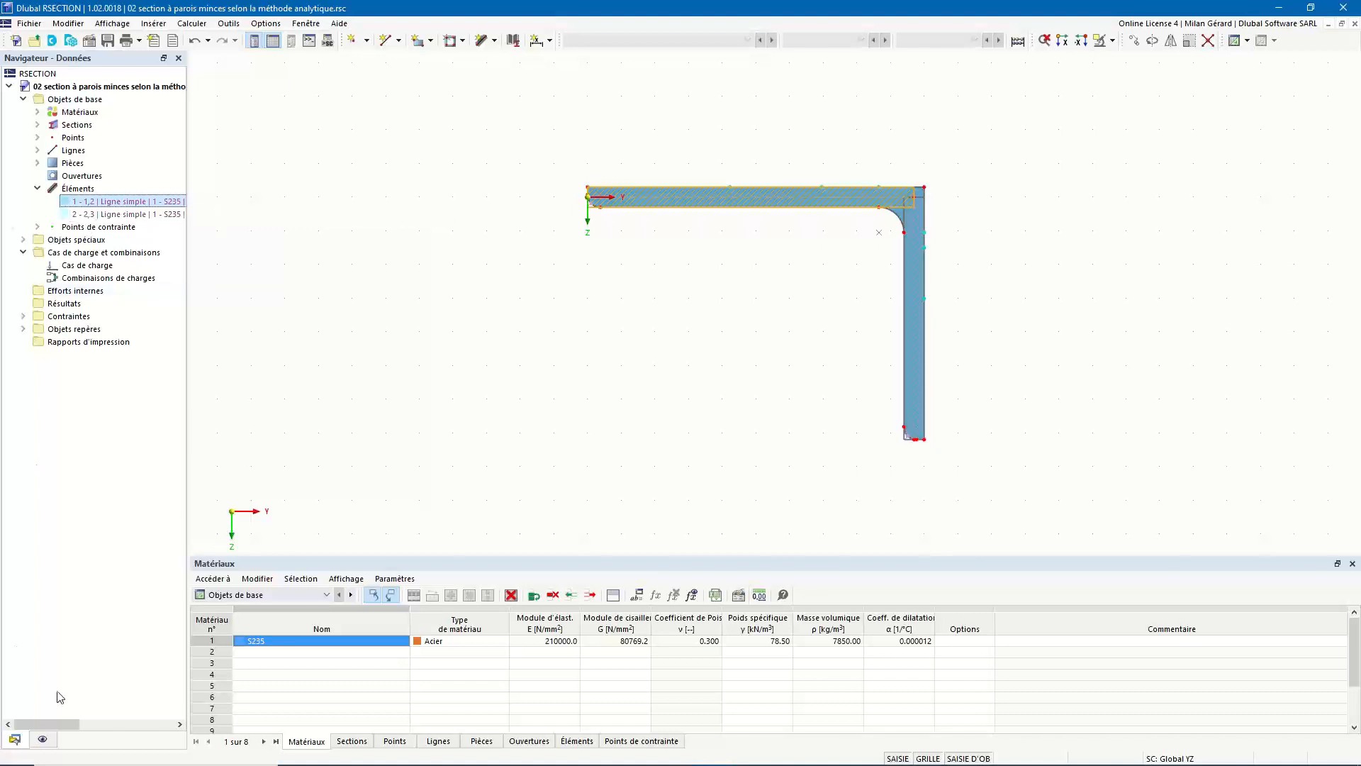
Turn on the display of sub-panels ("Sous-panneaux") in the model view
click(42, 739)
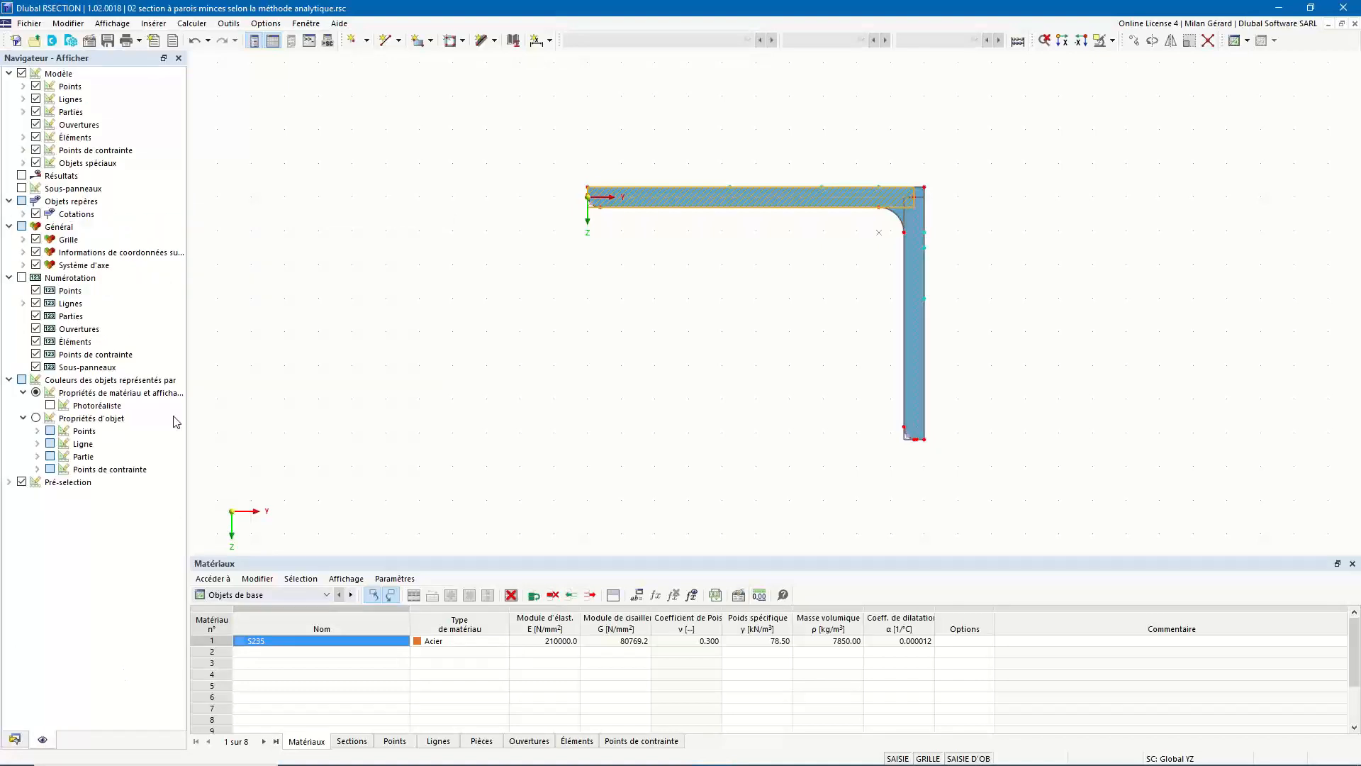
click(21, 188)
scroll(921, 216, up, 3)
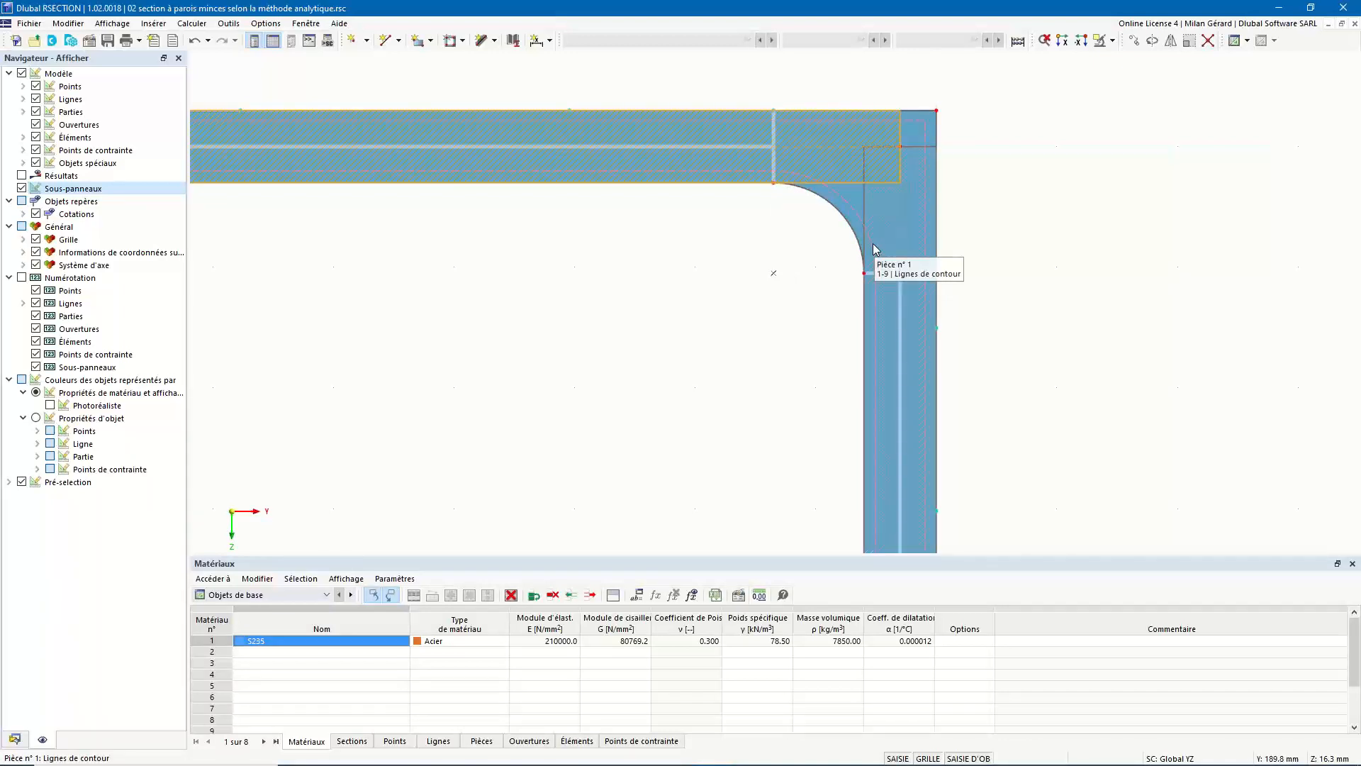
scroll(873, 244, down, 4)
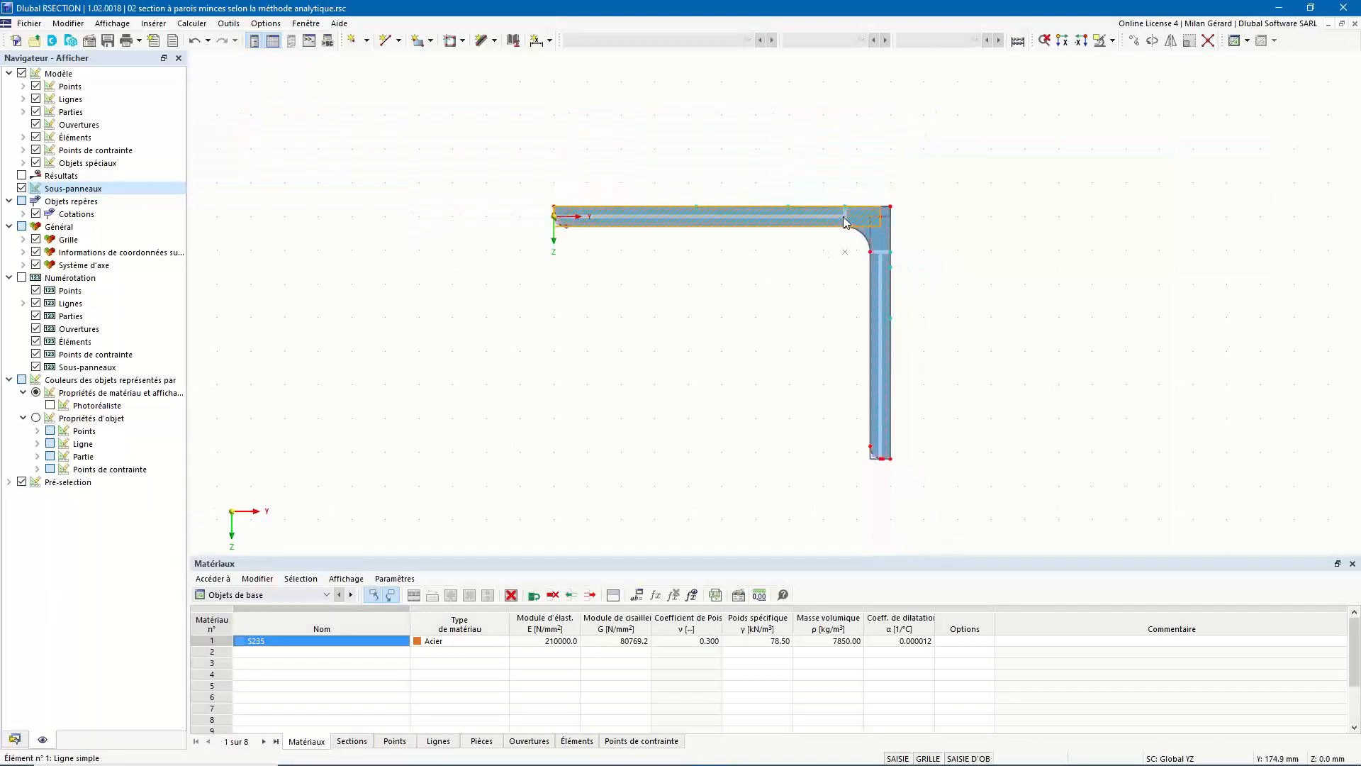
Examine where the sub-panels start and end, at the filleted corner and at the free ends of both legs
scroll(833, 202, up, 3)
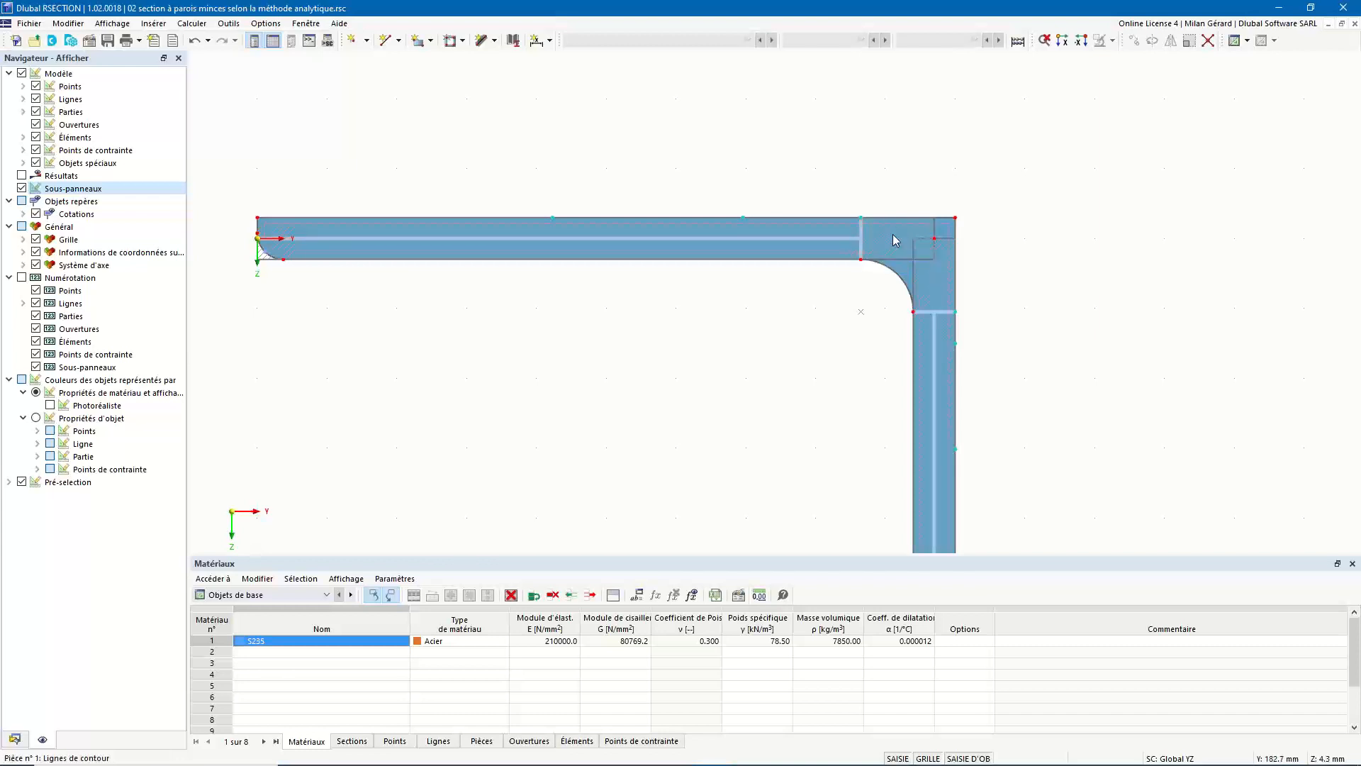
scroll(851, 234, down, 1)
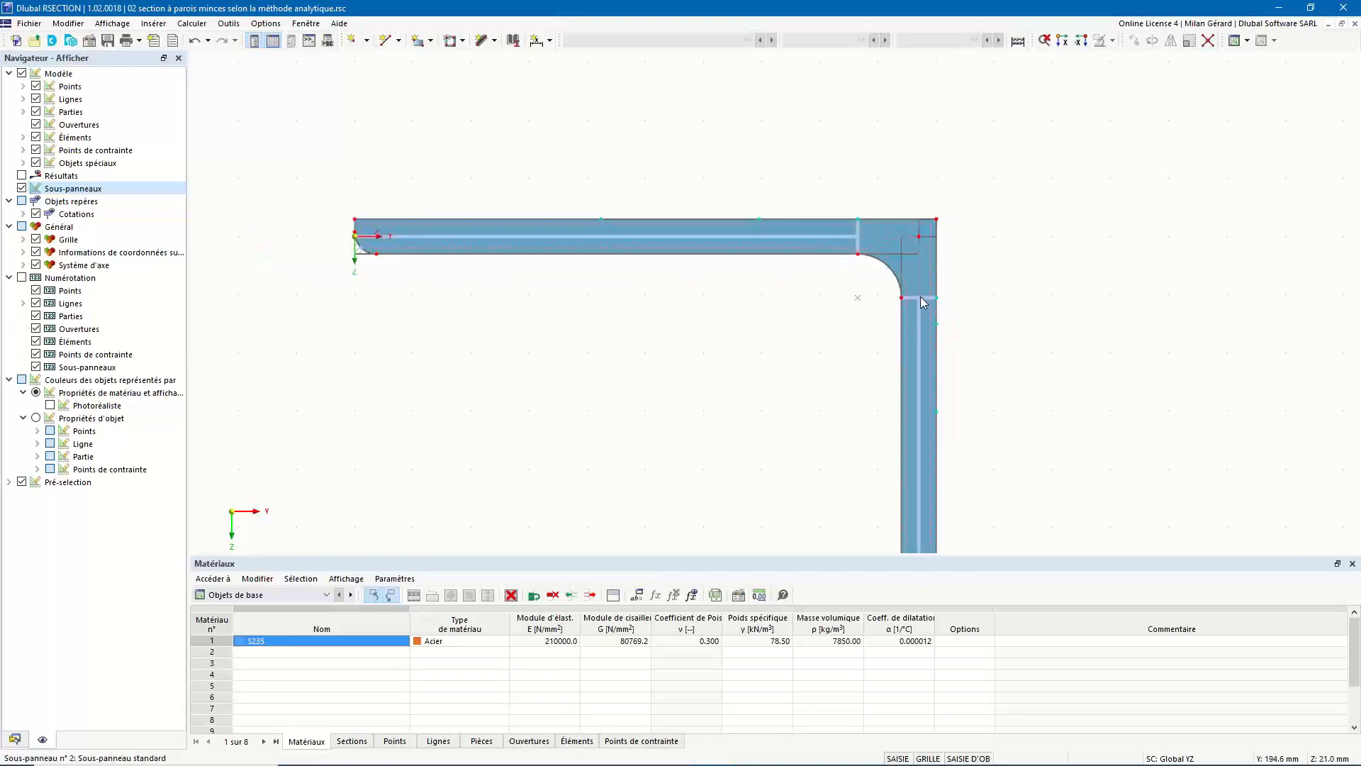
scroll(373, 238, up, 3)
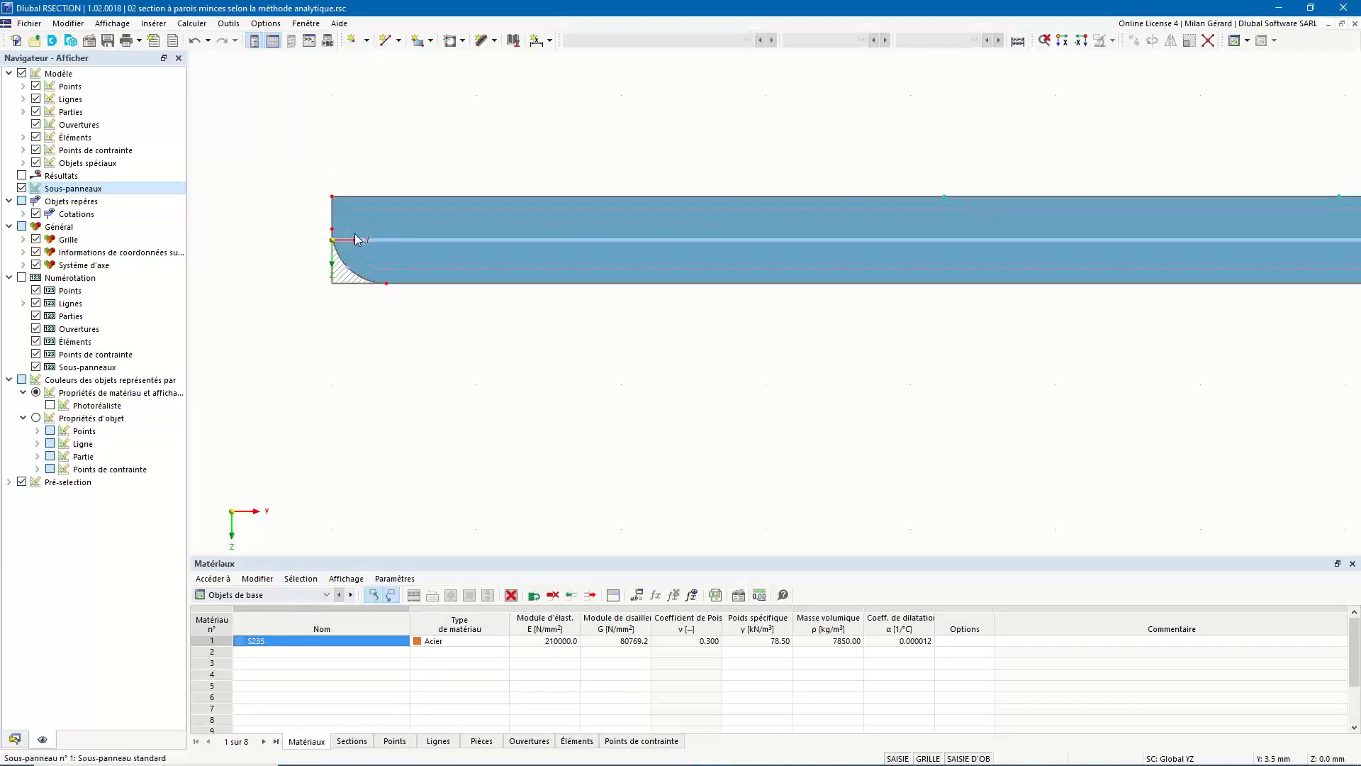
scroll(891, 240, down, 2)
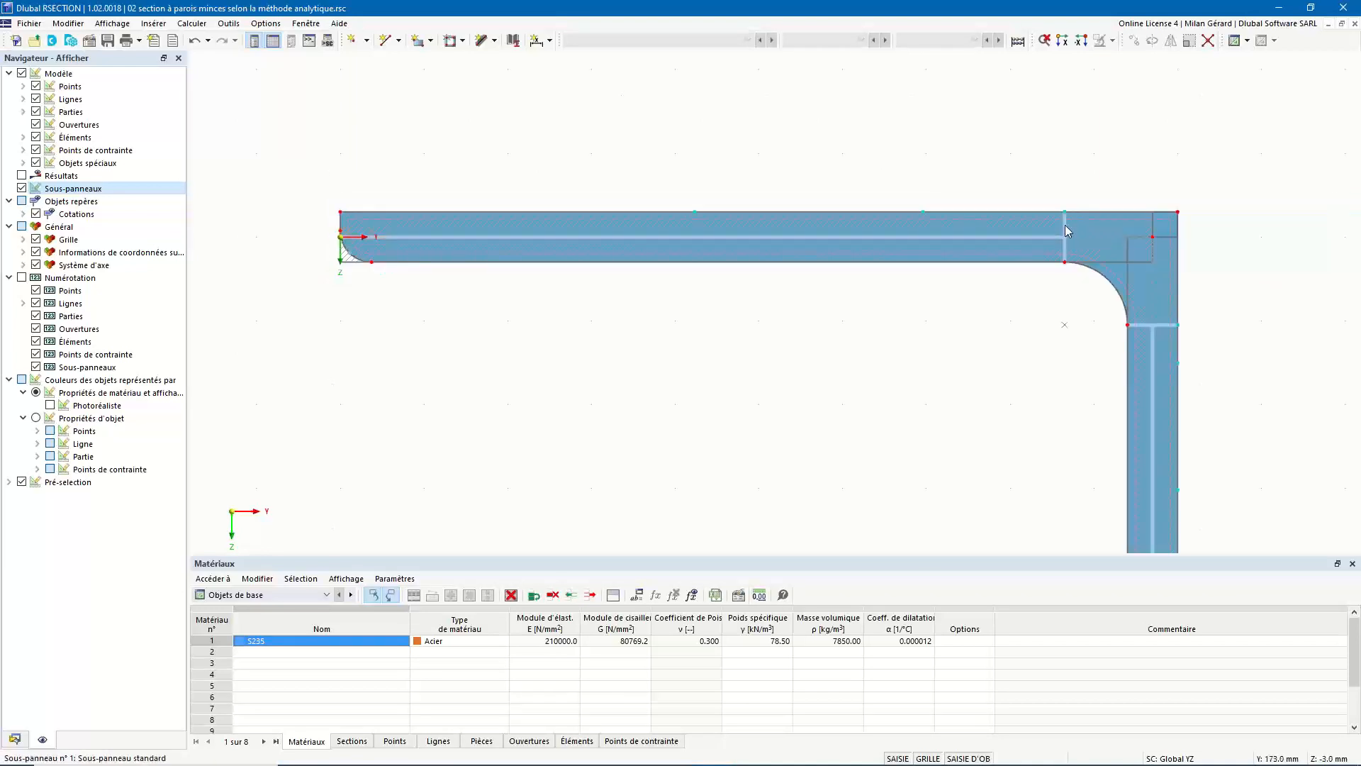
scroll(339, 240, up, 2)
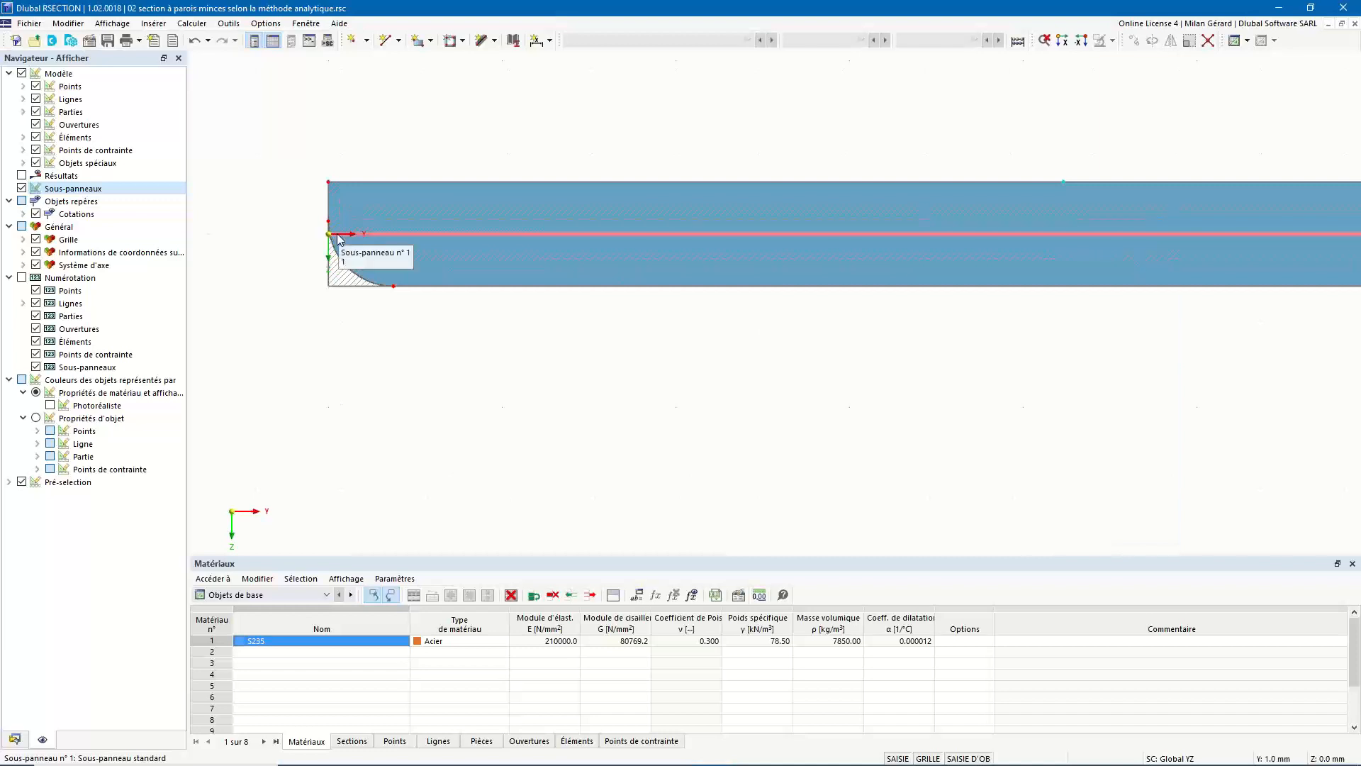
scroll(337, 240, down, 3)
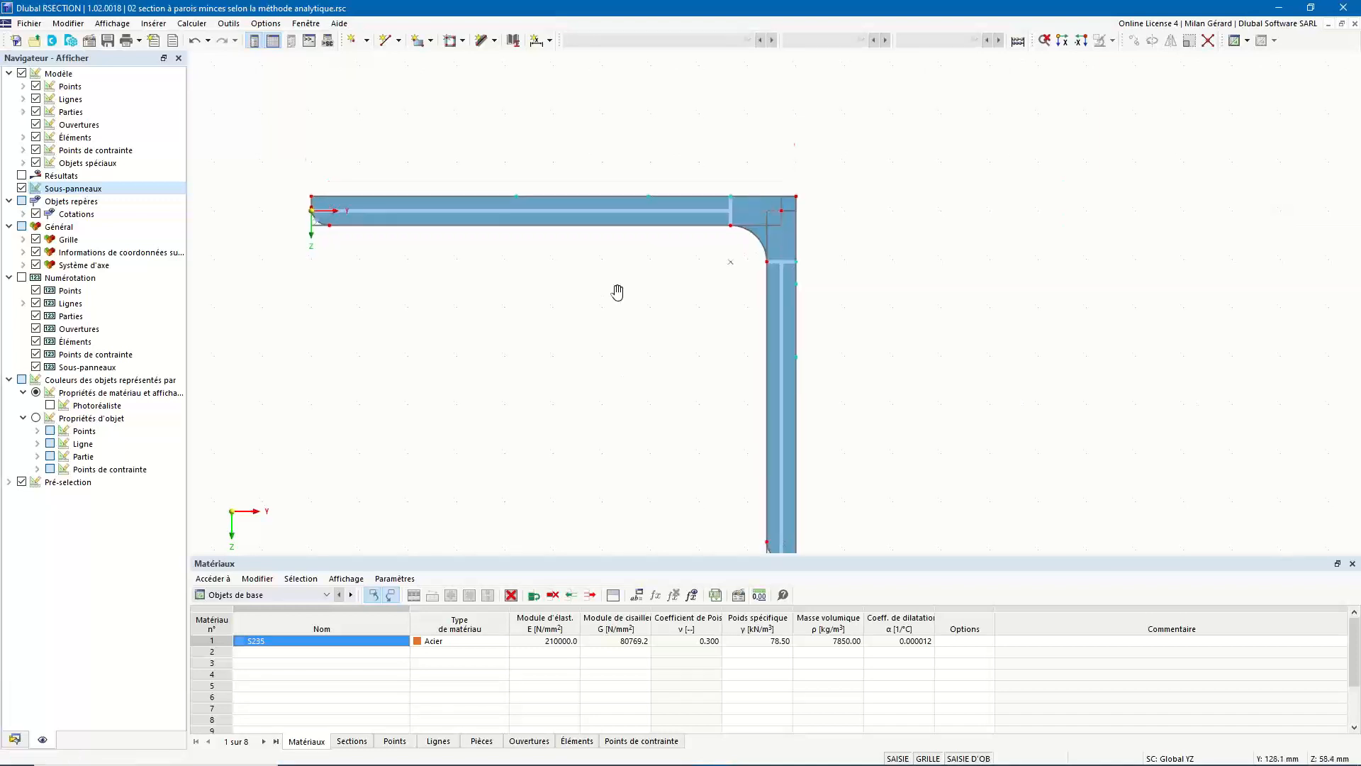
middle_drag(617, 293, 602, 139)
scroll(777, 401, up, 4)
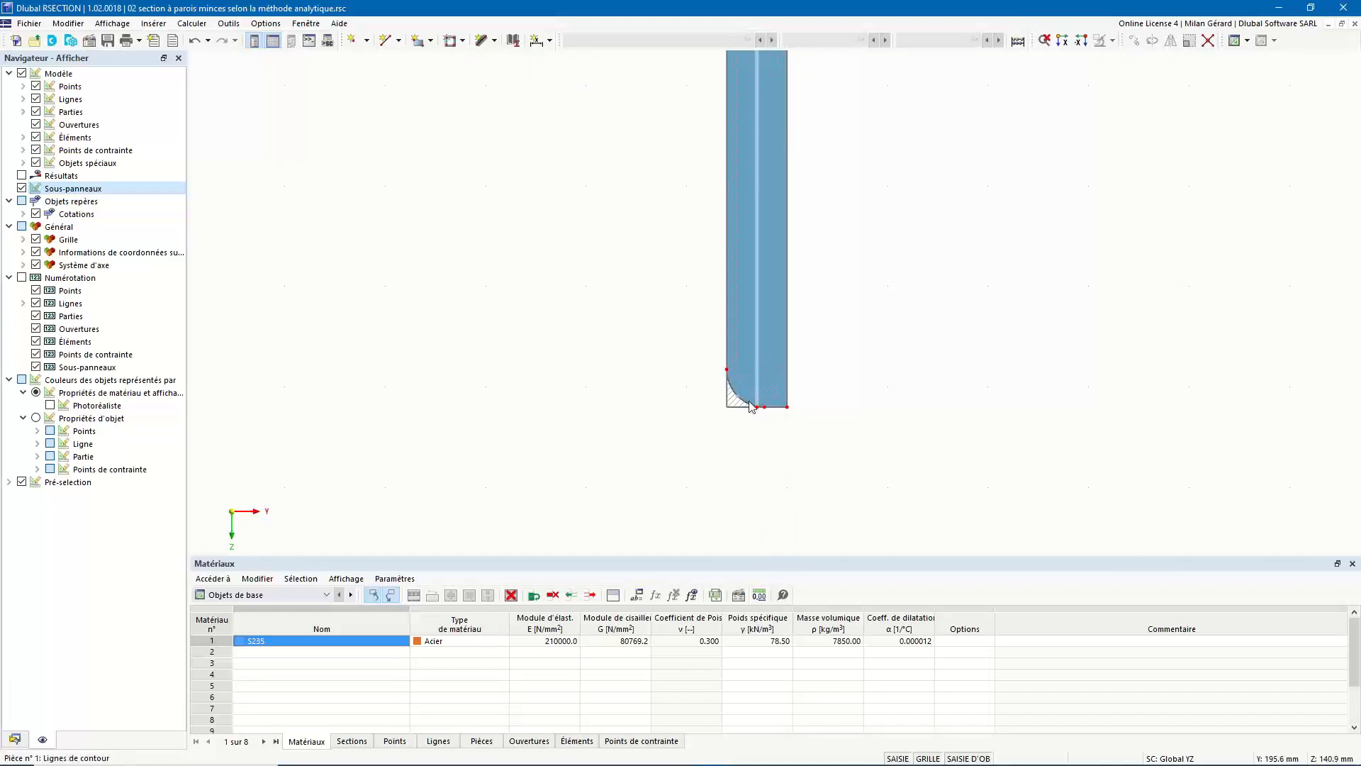
scroll(752, 402, down, 6)
middle_drag(791, 248, 793, 276)
scroll(766, 239, up, 5)
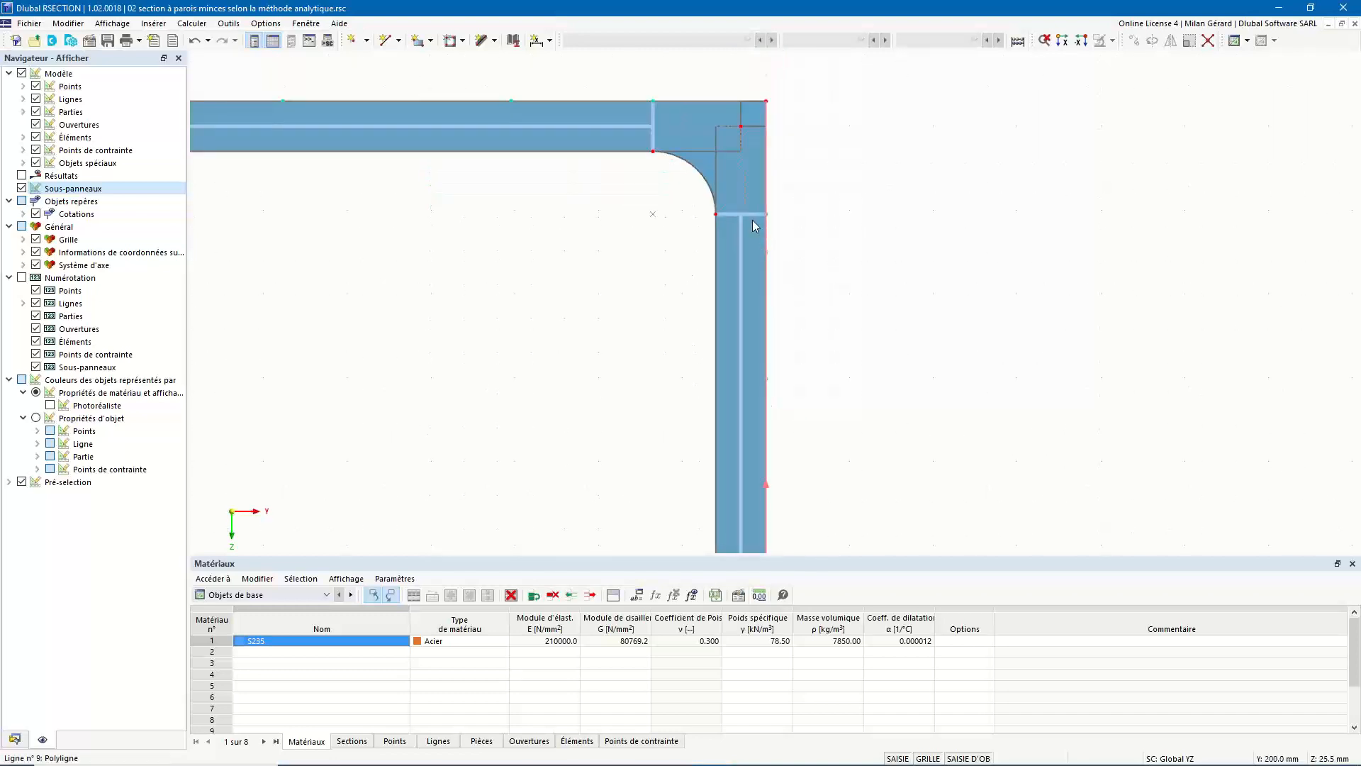
Save the model and convert the L-section to normal geometry
scroll(753, 226, down, 5)
mouse_move(567, 213)
middle_down()
mouse_move(532, 213)
mouse_move(566, 232)
middle_up()
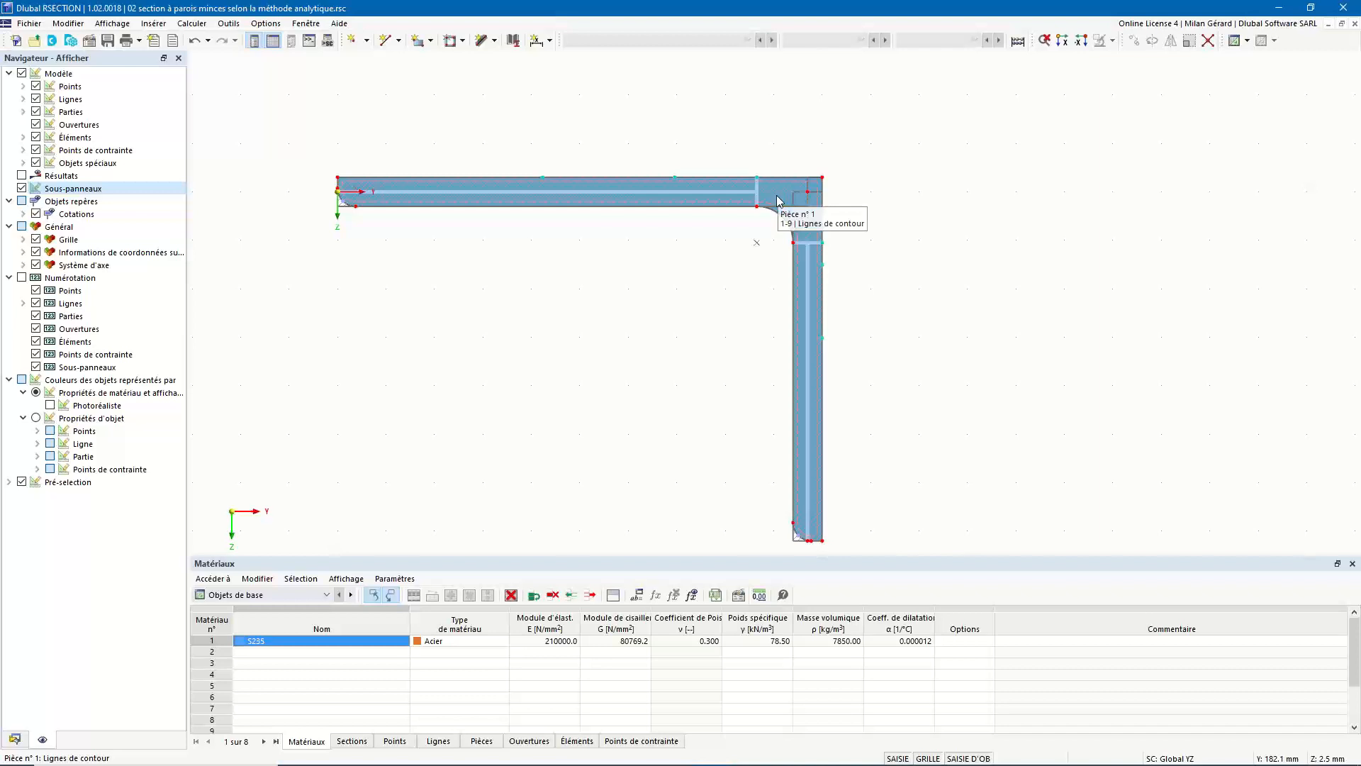
key(ctrl+s)
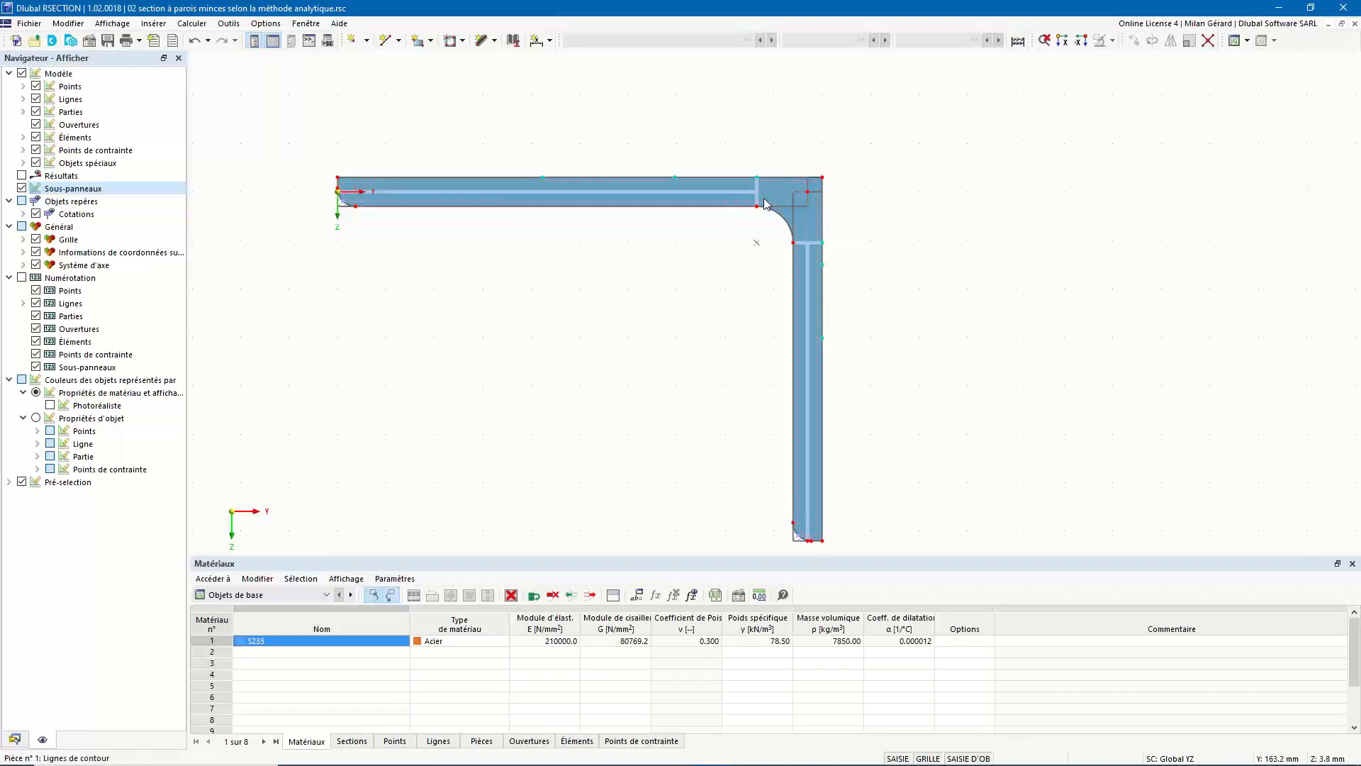
right_click(769, 201)
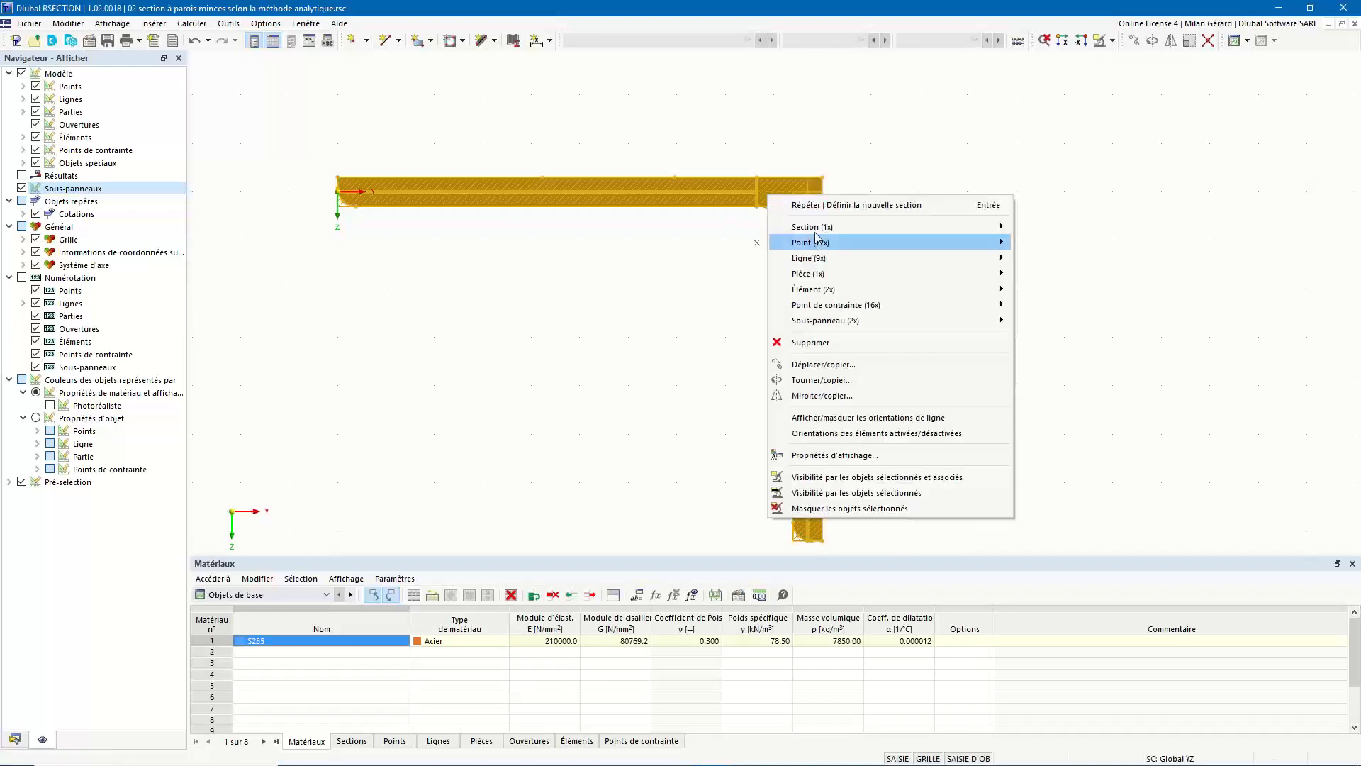
mouse_move(815, 233)
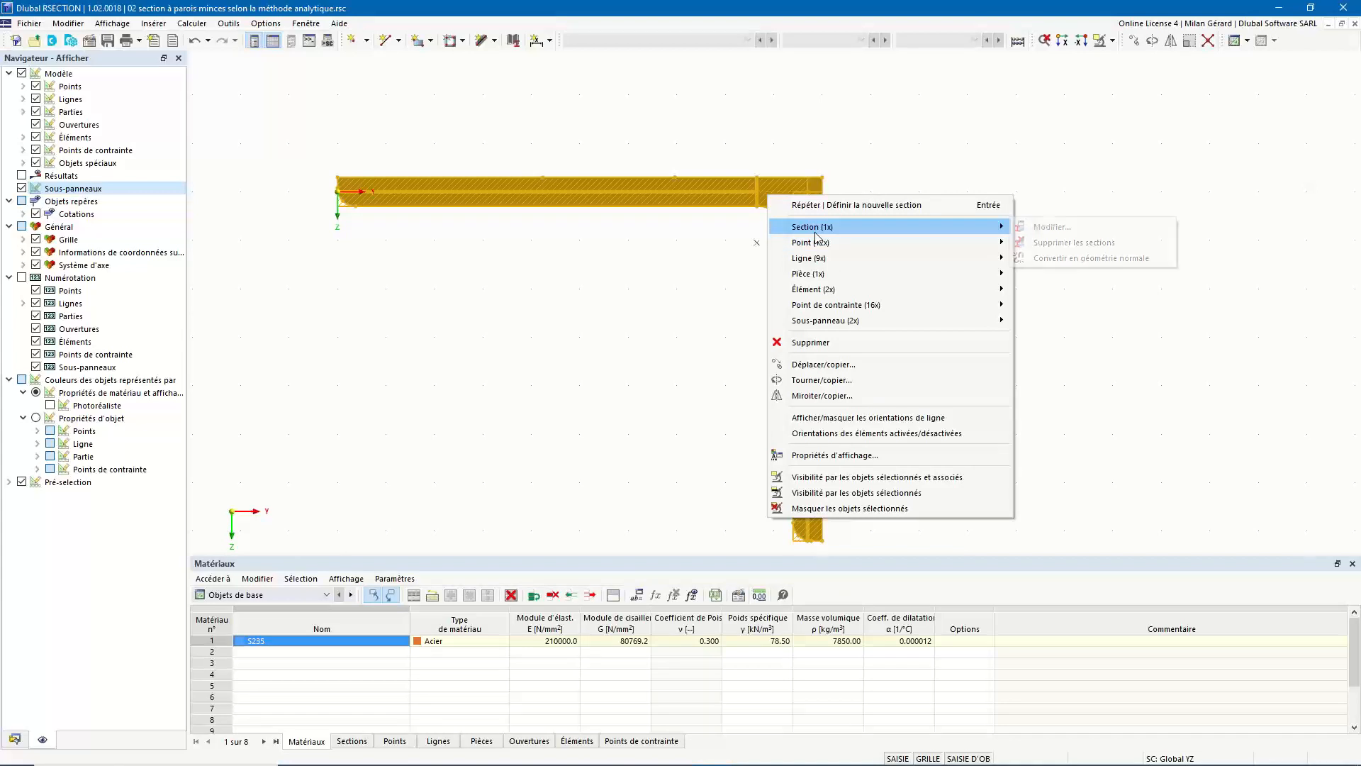
click(1043, 259)
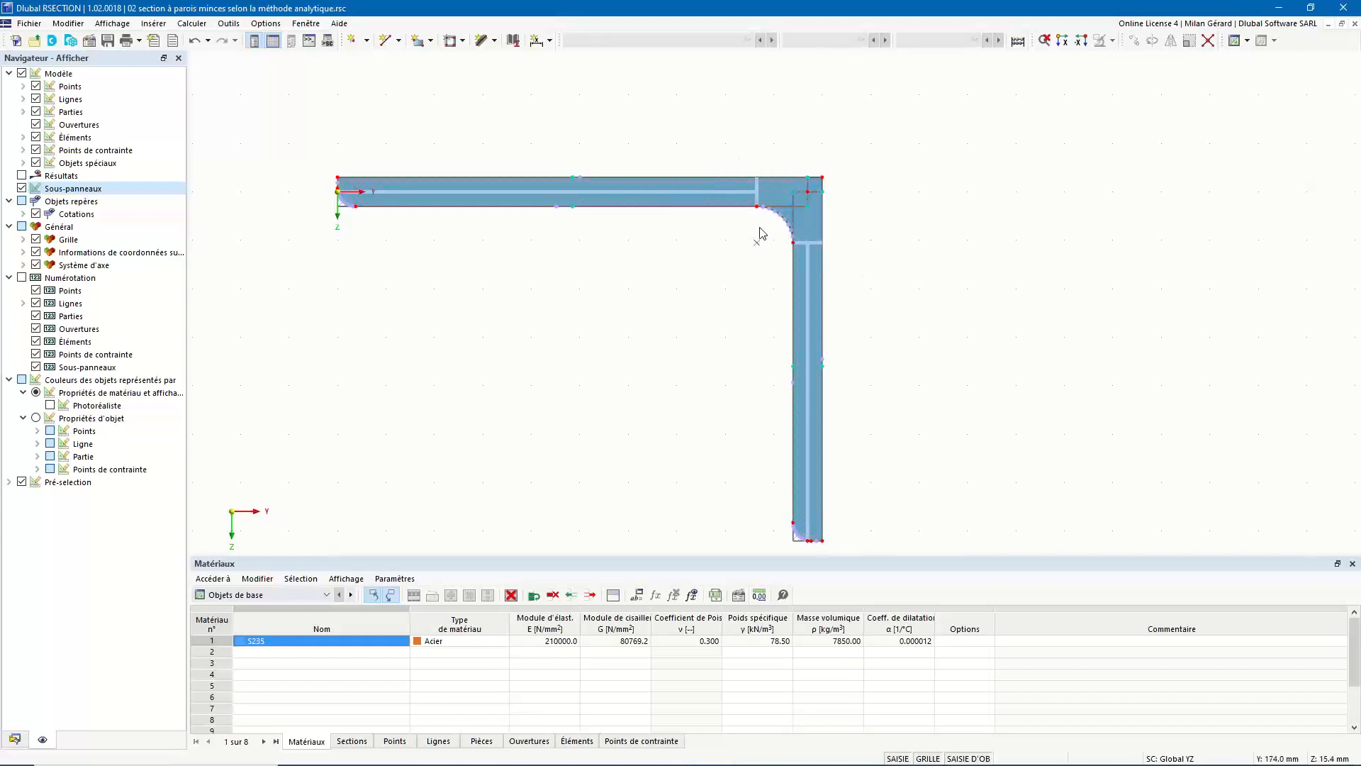
Delete point 6 on the end face of the long leg, where the rounded corner begins
click(746, 181)
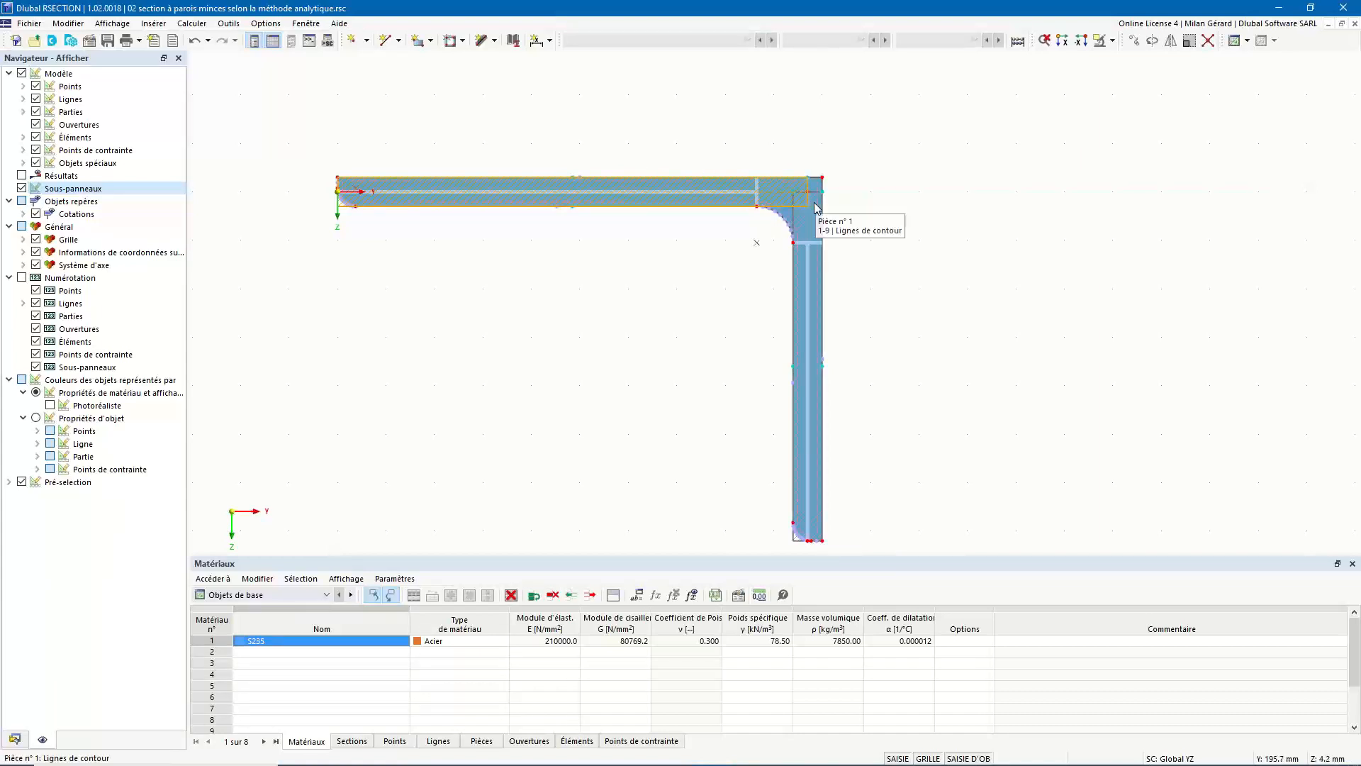
click(496, 223)
scroll(964, 219, down, 2)
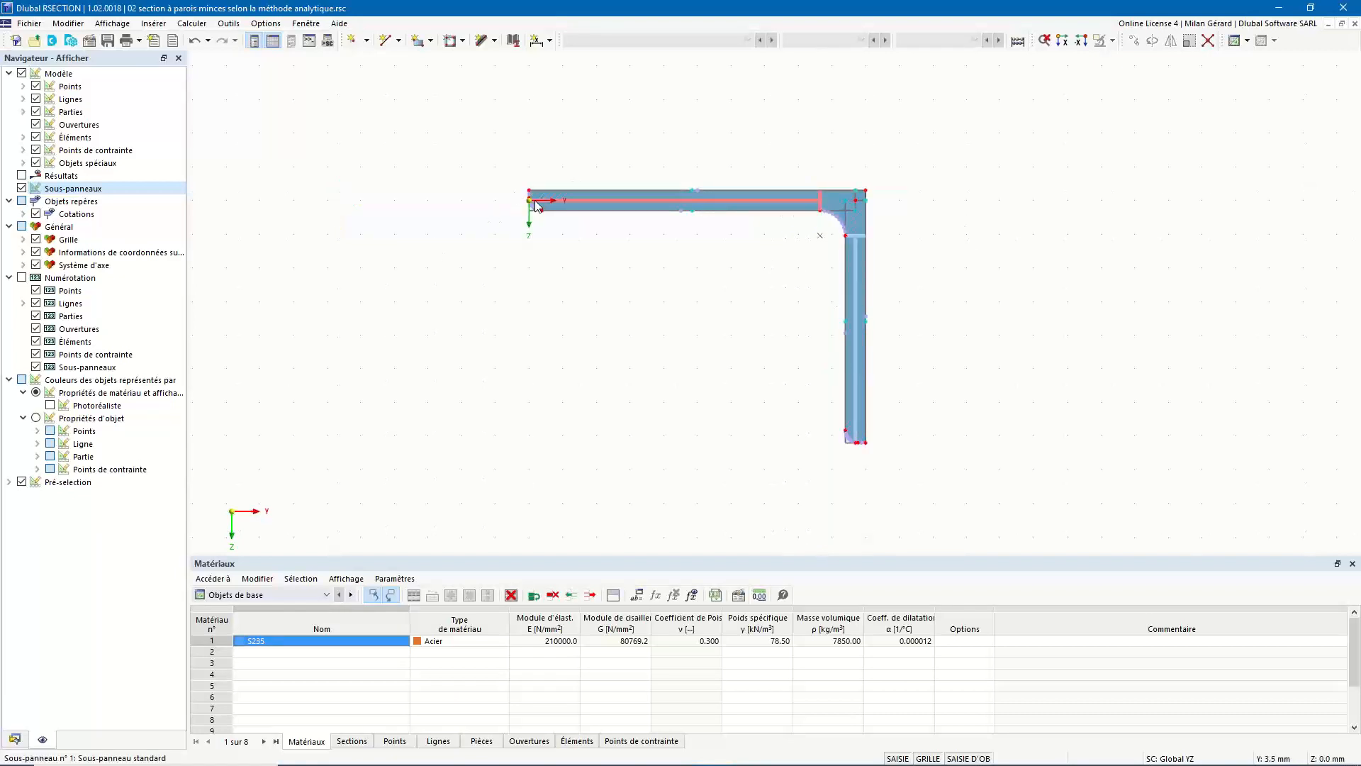
scroll(525, 205, up, 3)
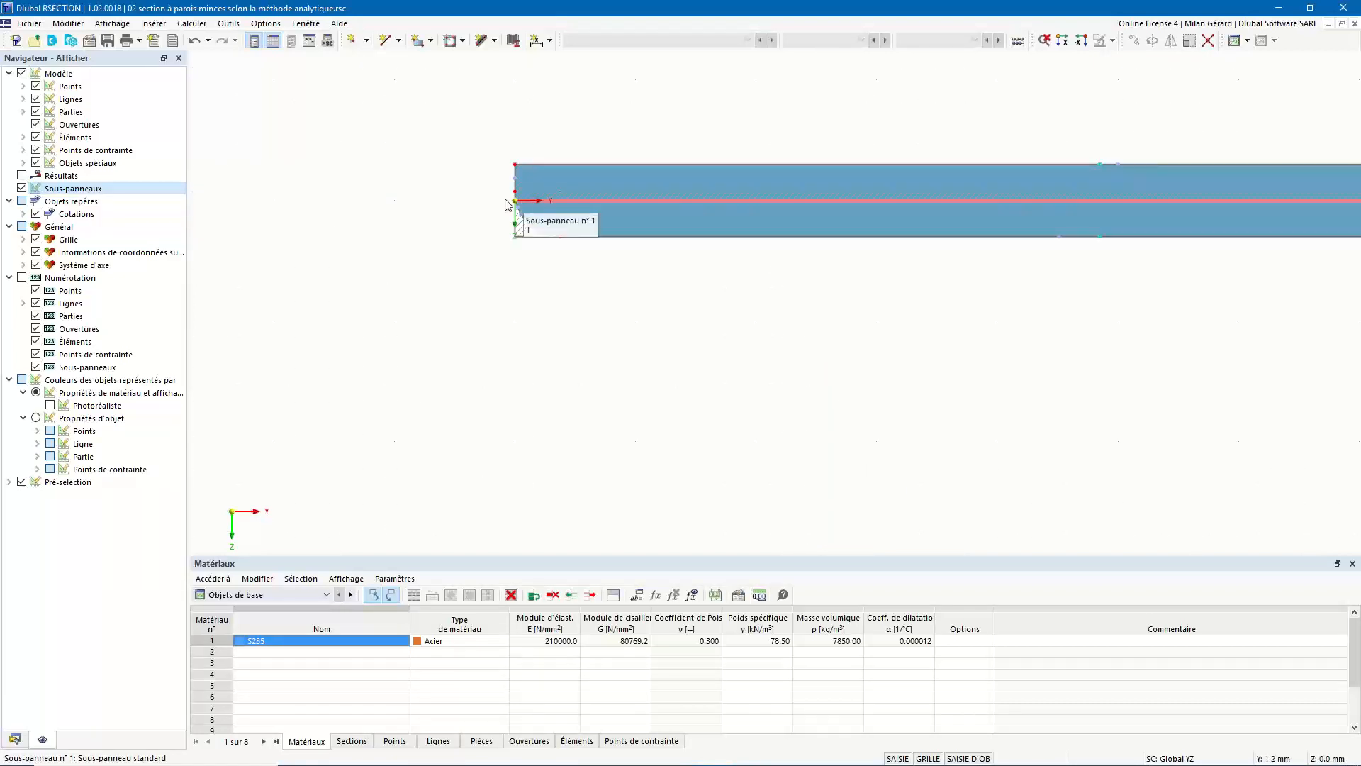
scroll(523, 204, up, 3)
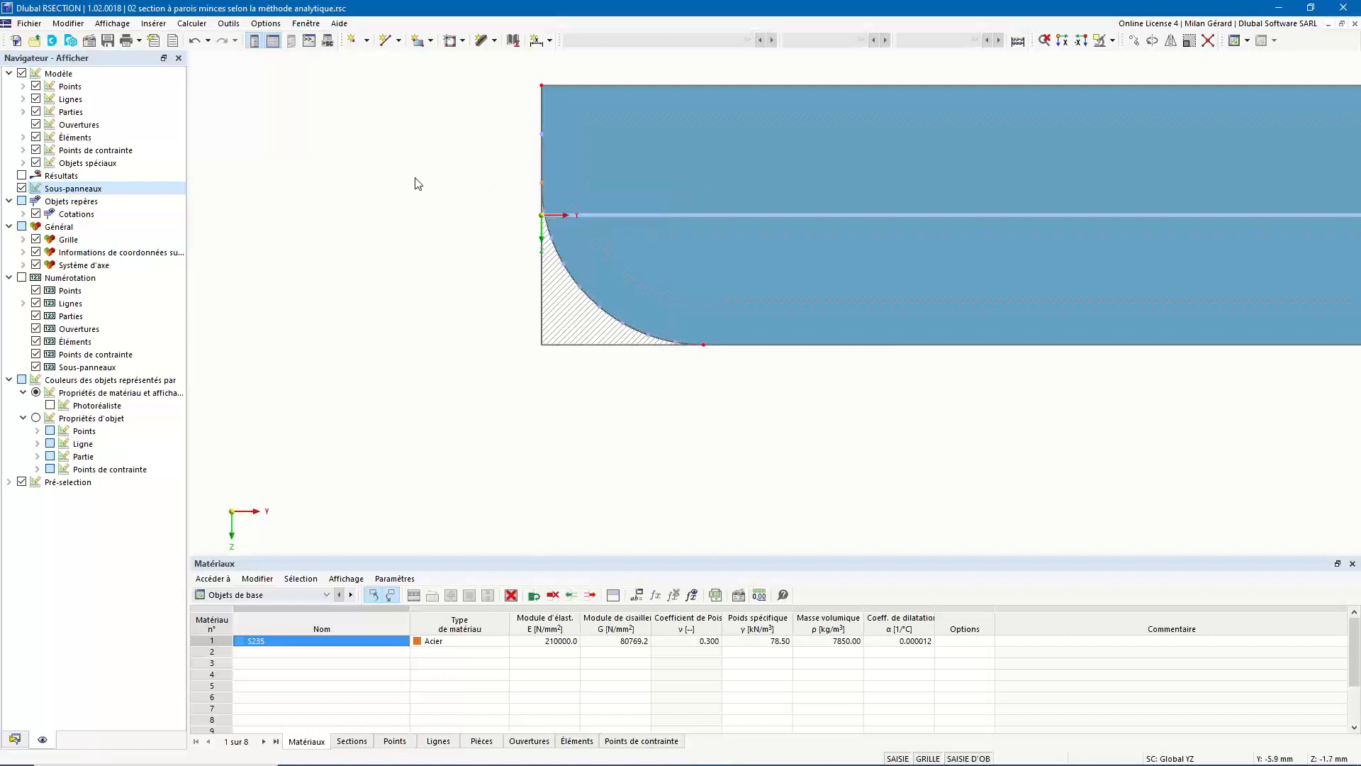
right_click(540, 184)
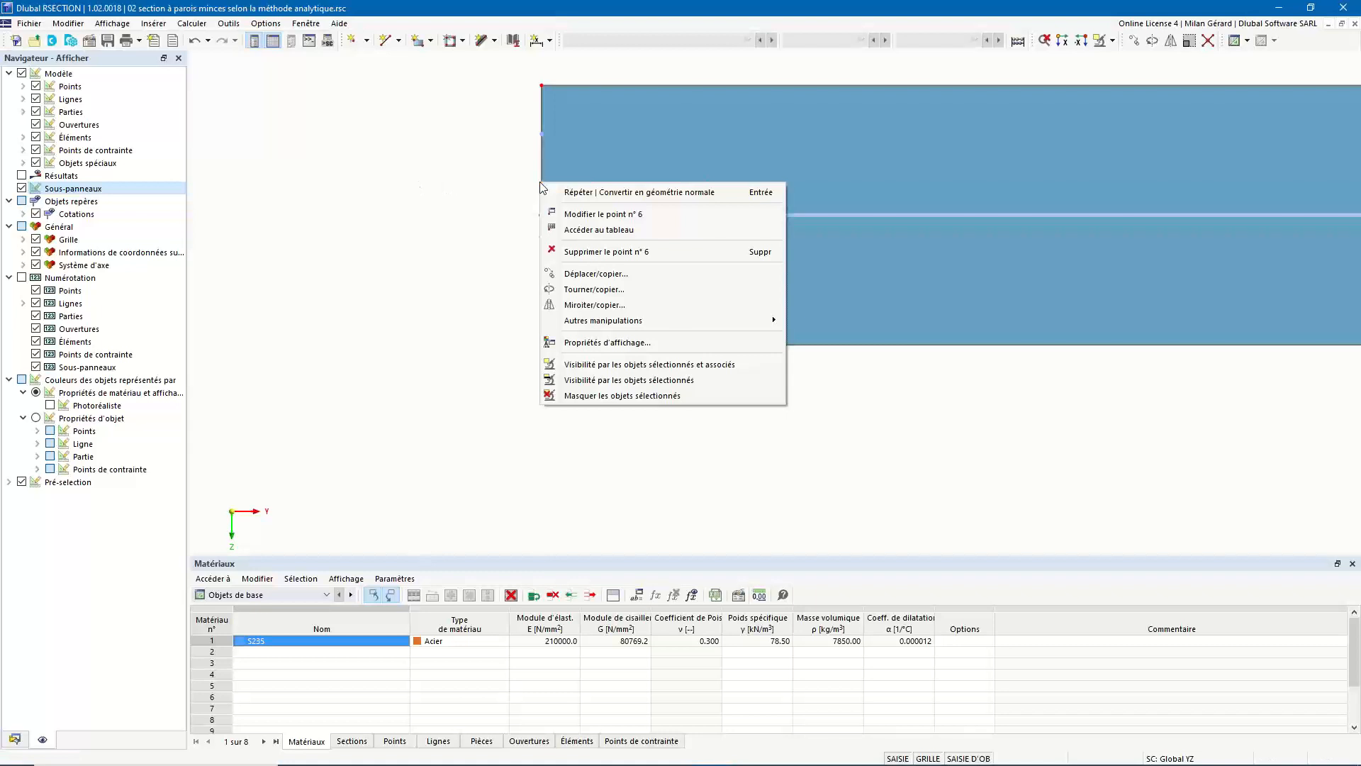
click(593, 253)
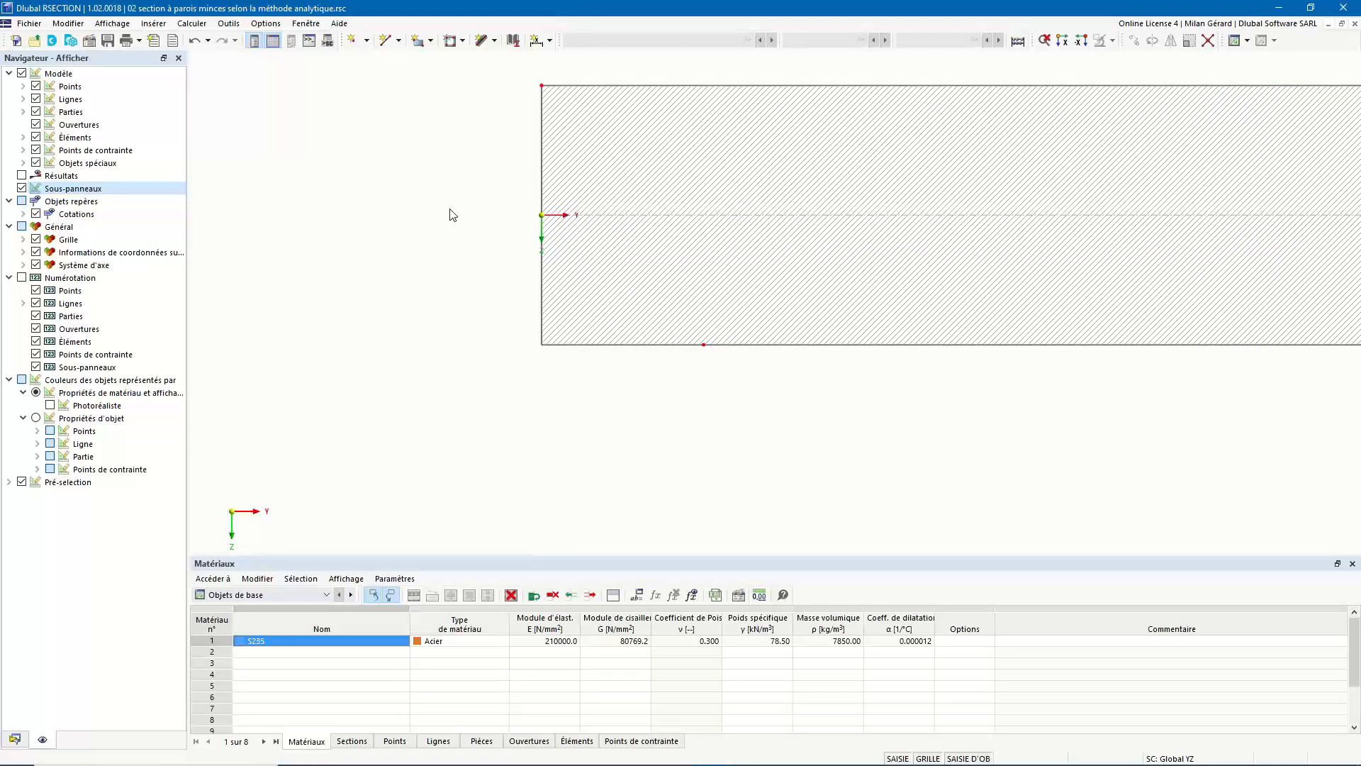
middle_click(450, 210)
middle_click(451, 210)
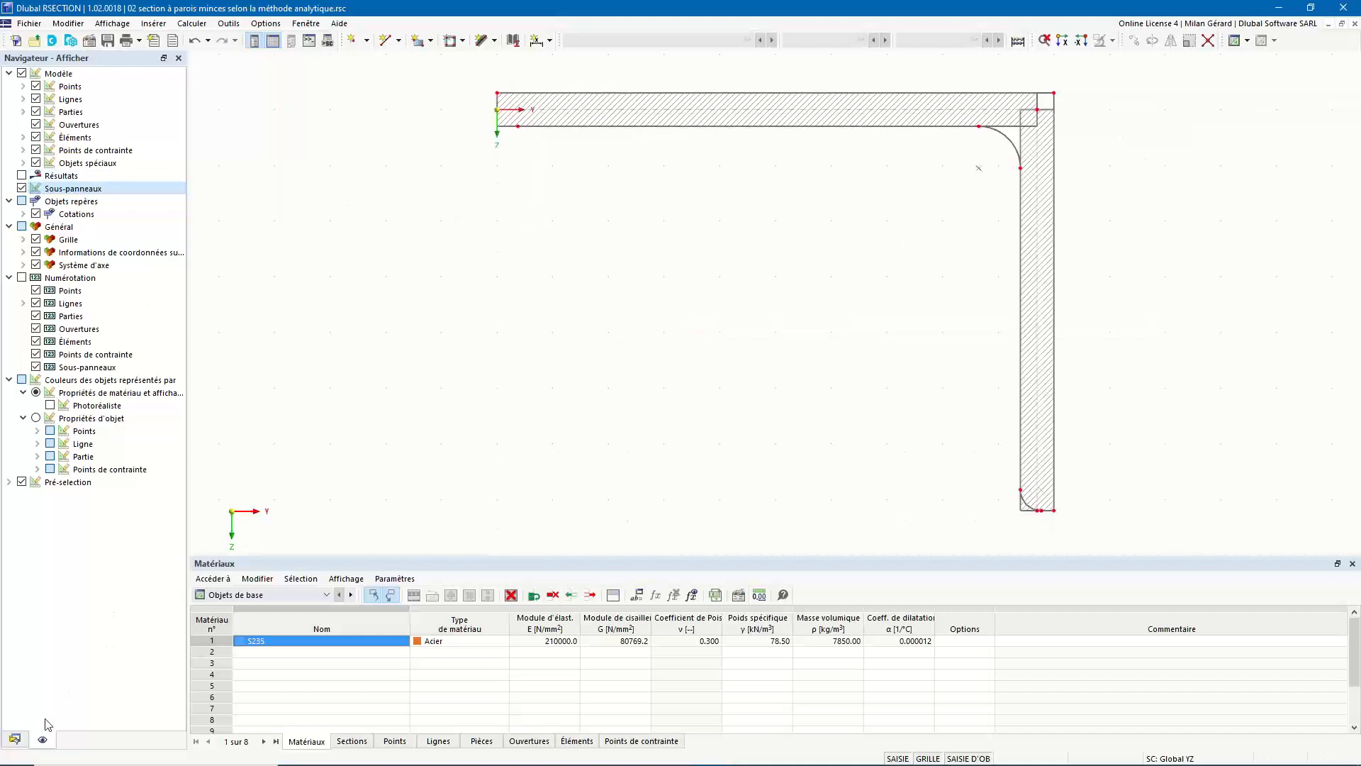
Examine the parts and elements in the model data and the section's geometry near the origin and the corner
click(14, 740)
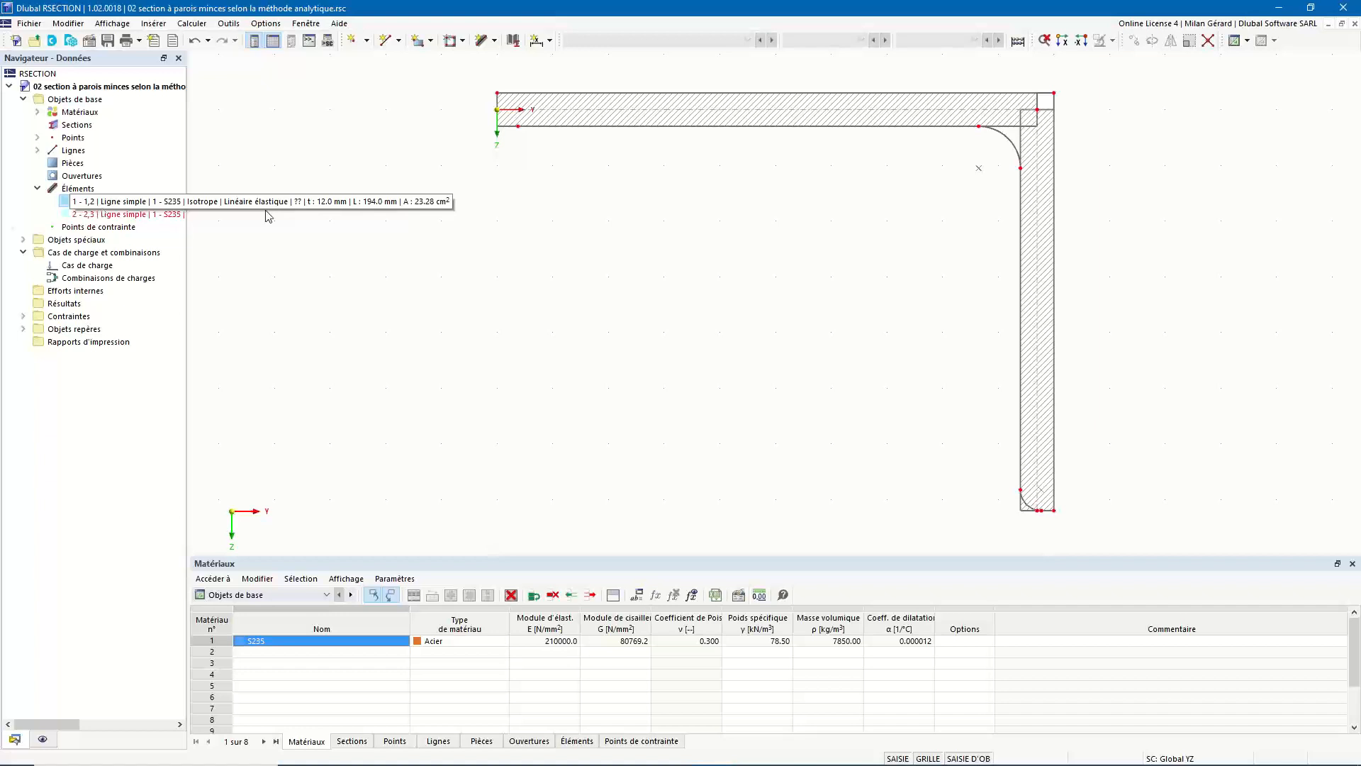
click(97, 164)
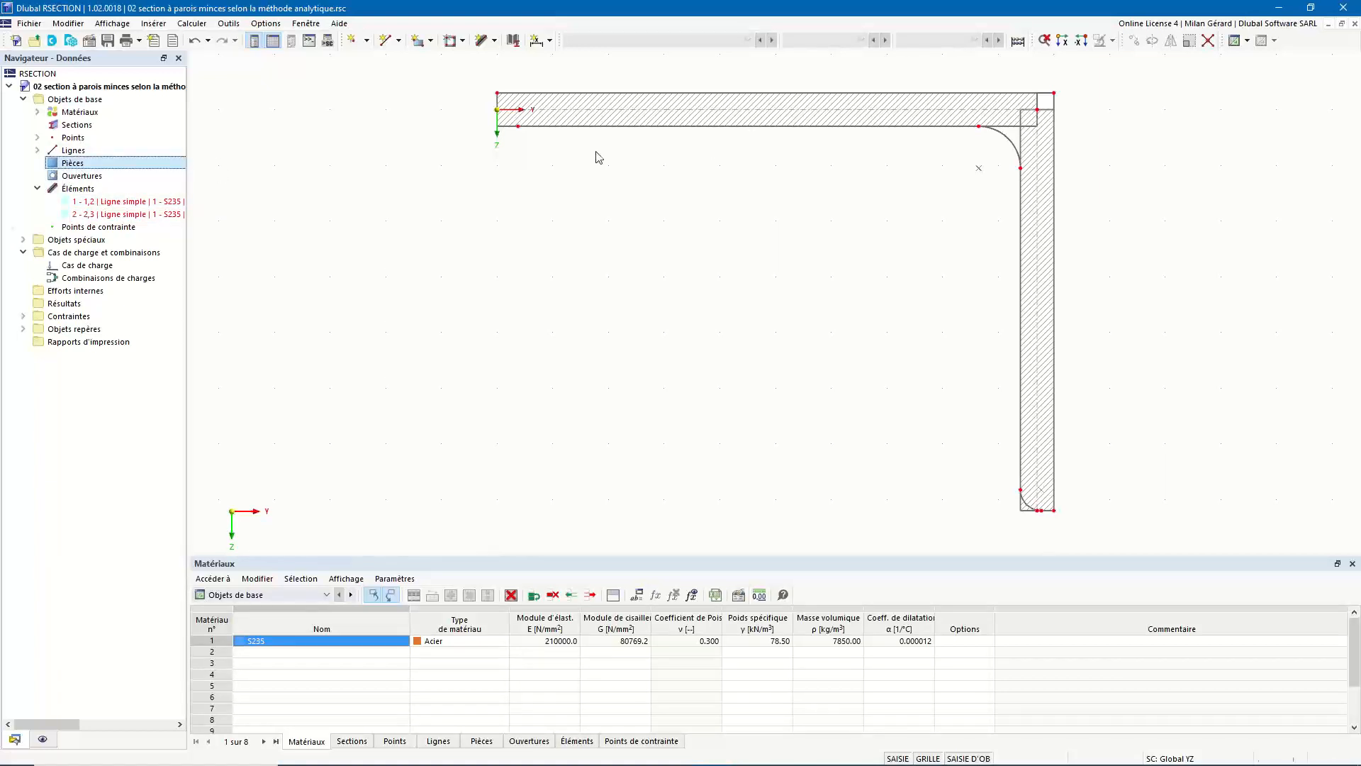
scroll(506, 125, up, 3)
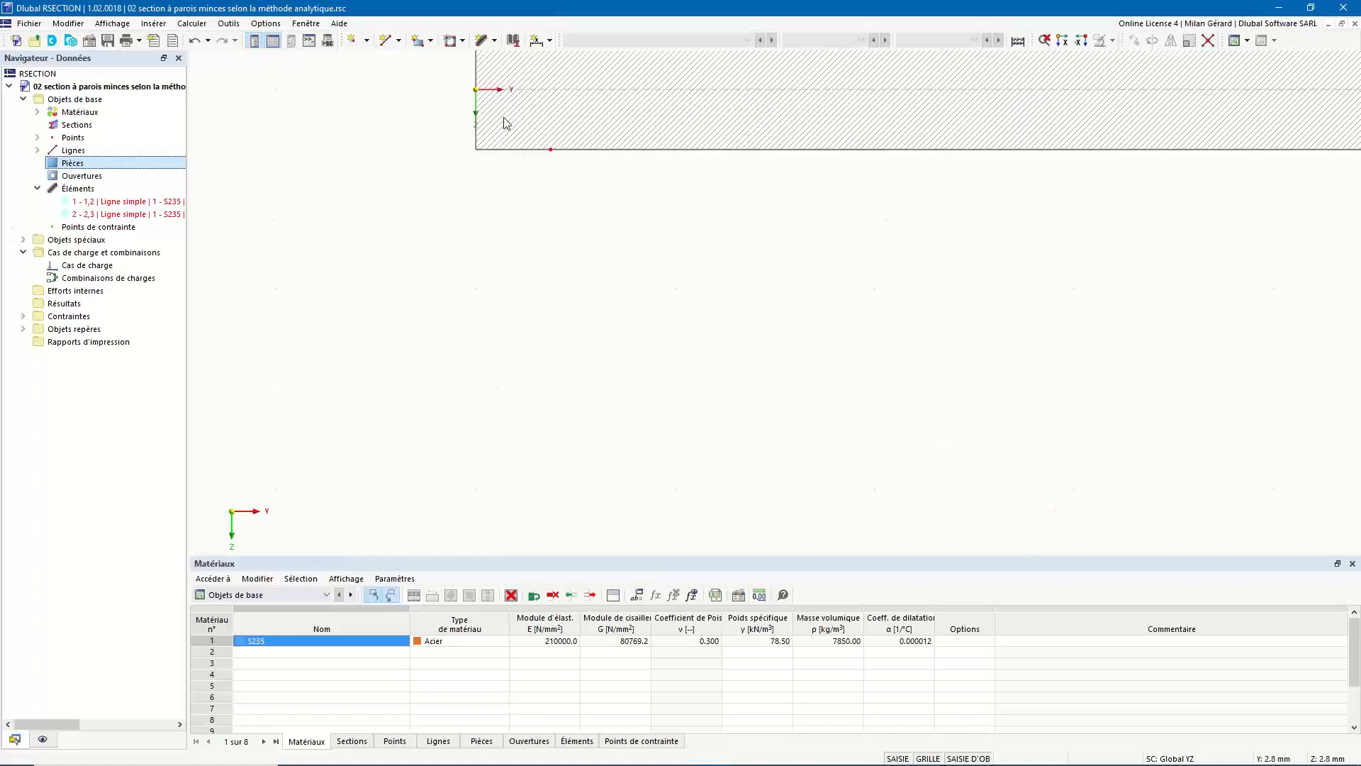
scroll(507, 124, down, 3)
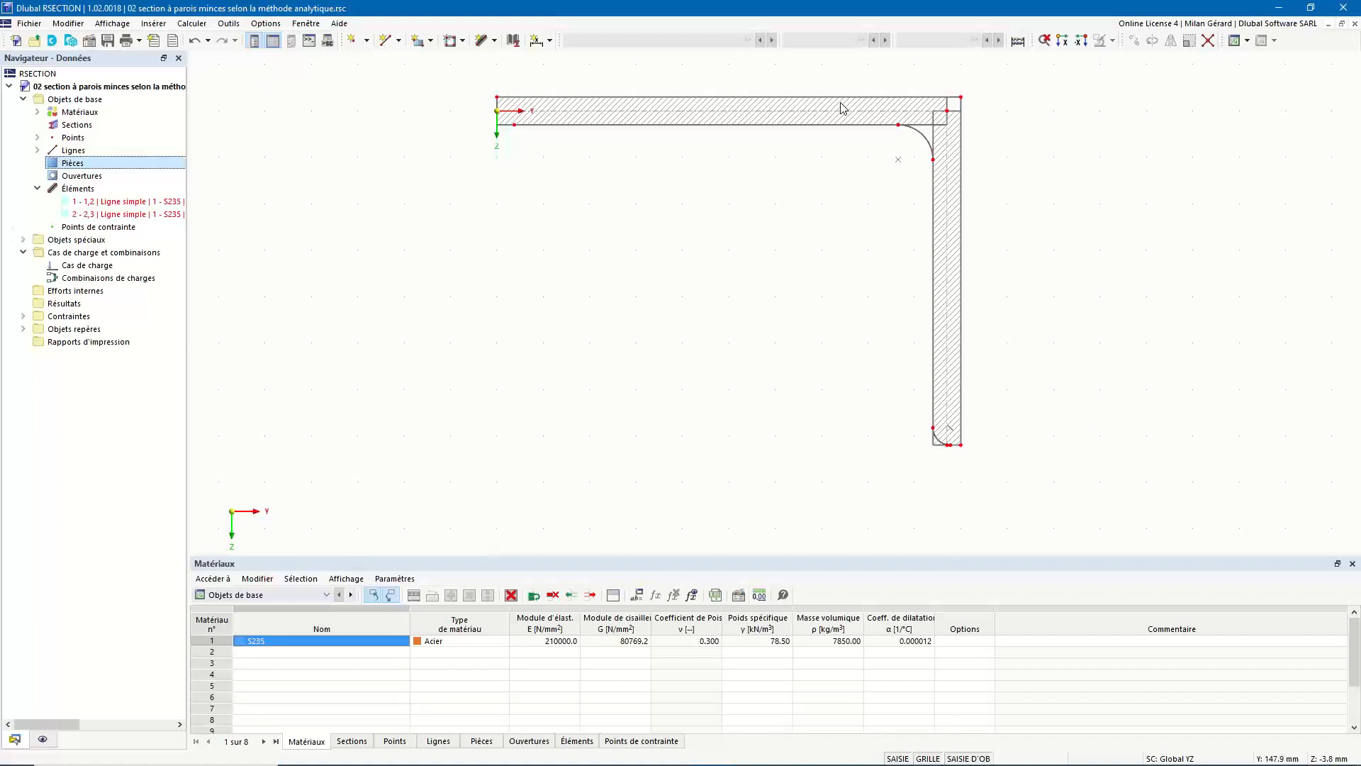
scroll(842, 107, up, 1)
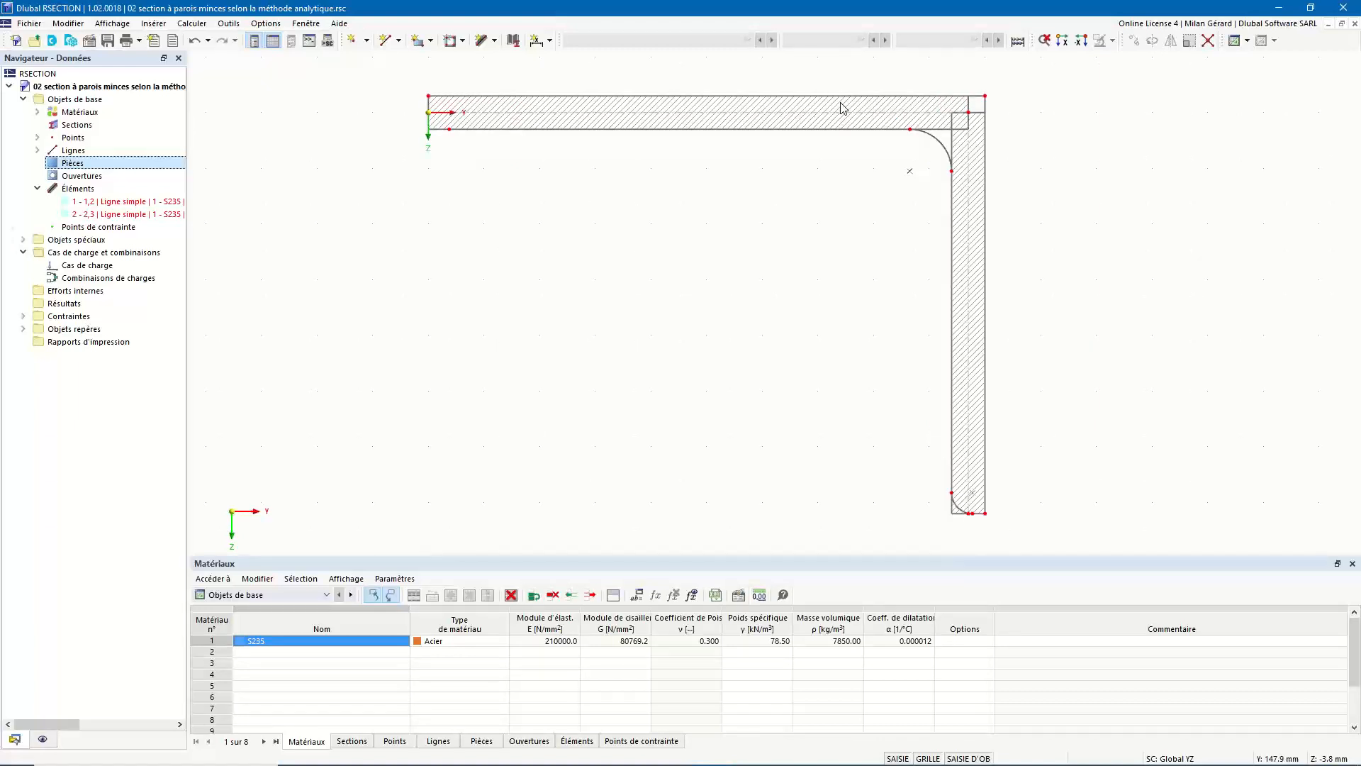
scroll(842, 108, up, 1)
scroll(843, 108, down, 1)
Turn off the display of elements ("Éléments") so that only the section's points and contour lines are drawn
click(42, 741)
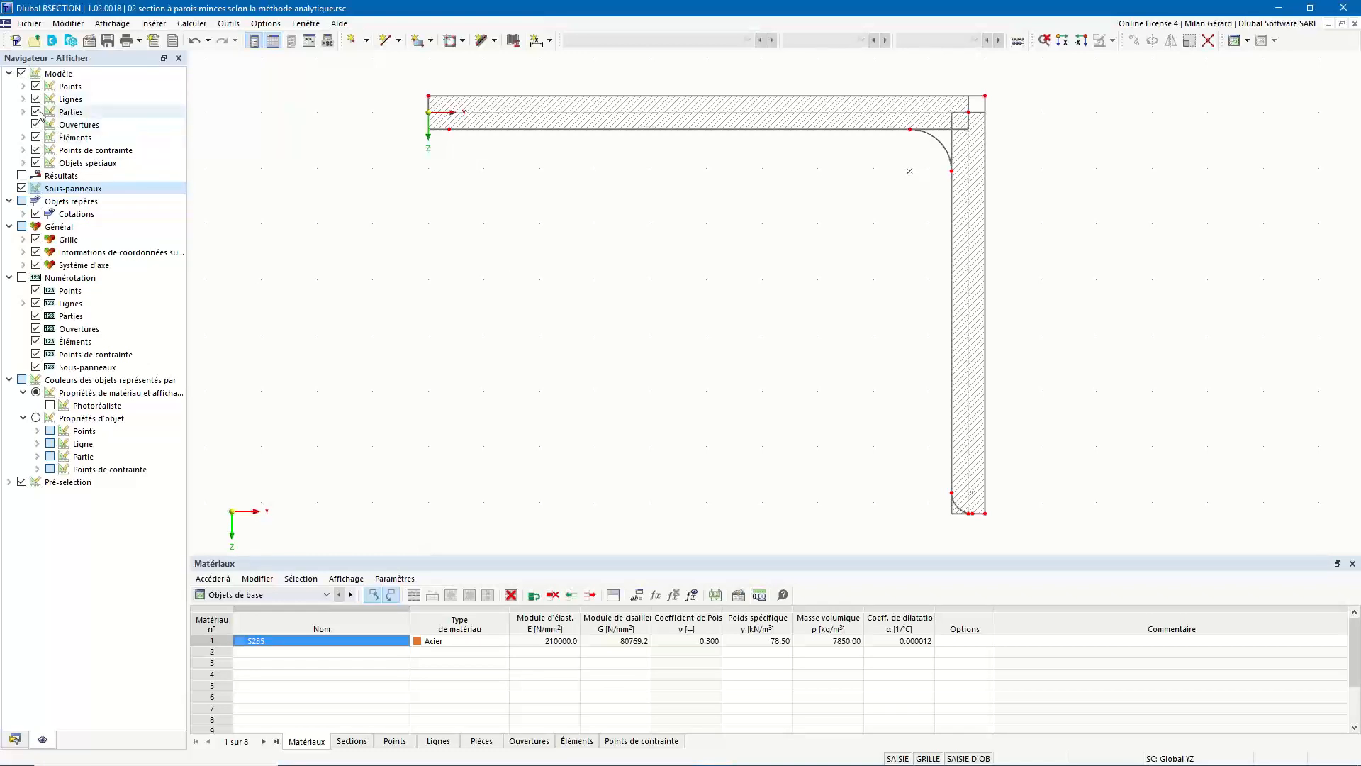
click(36, 137)
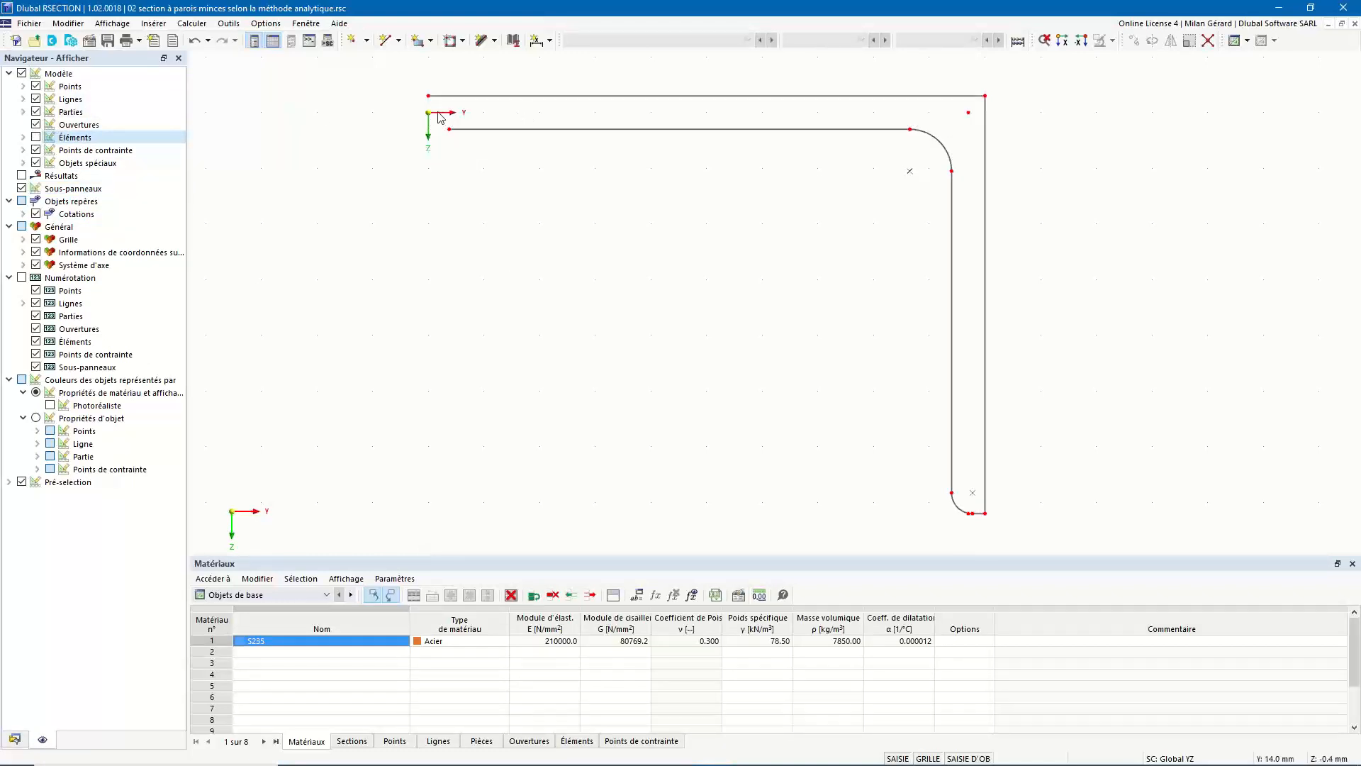
scroll(437, 108, up, 3)
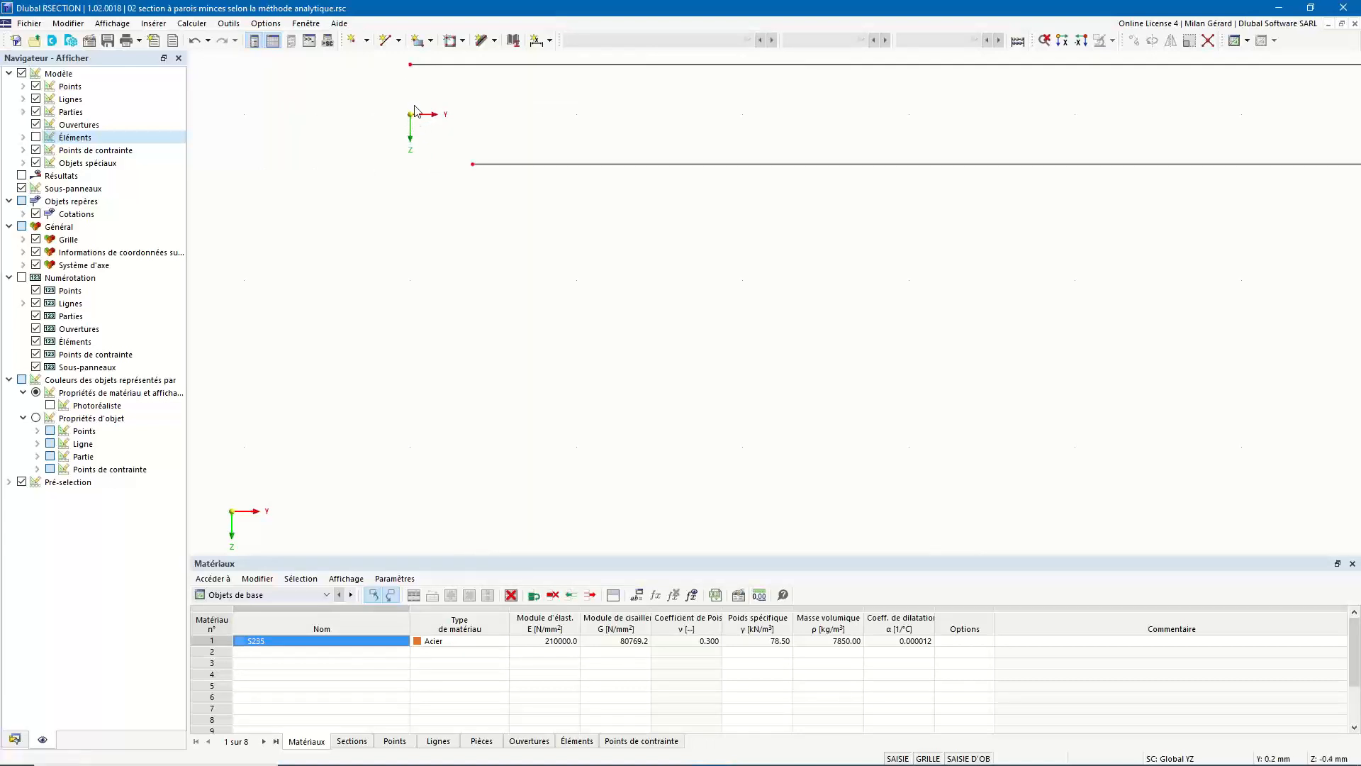
scroll(399, 117, down, 5)
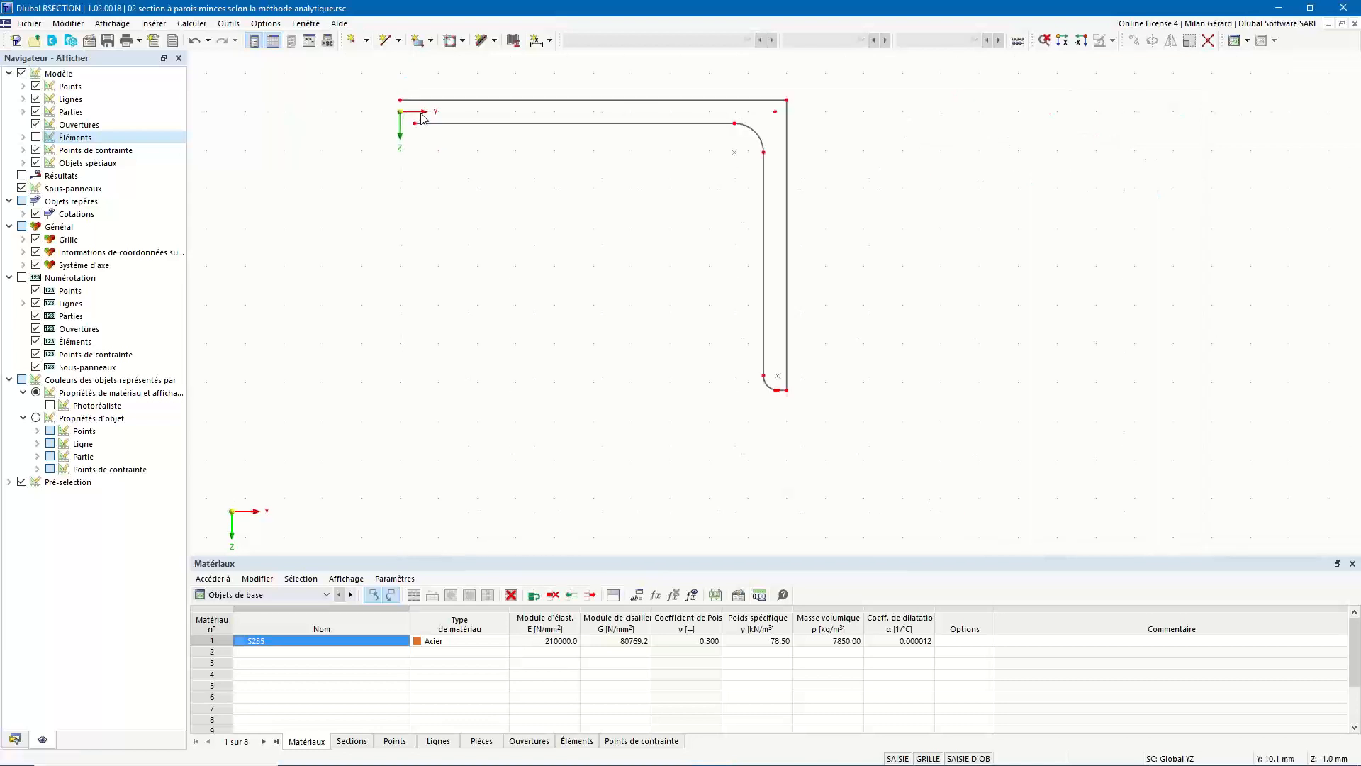
scroll(399, 117, up, 3)
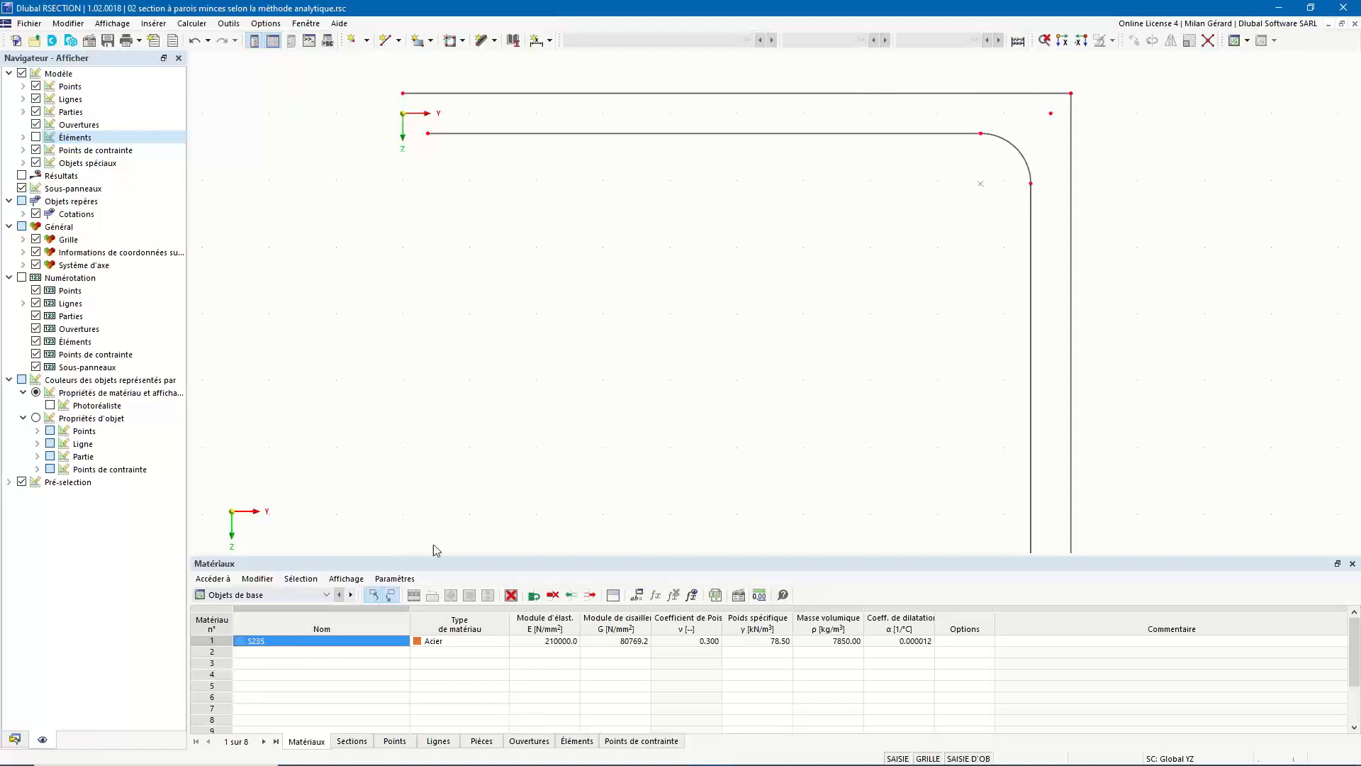
Create a simple-line S235 element by length and direction at 0°, 200 mm long and 12 mm thick, with direction reversed, starting at the origin (0, 0)
click(482, 41)
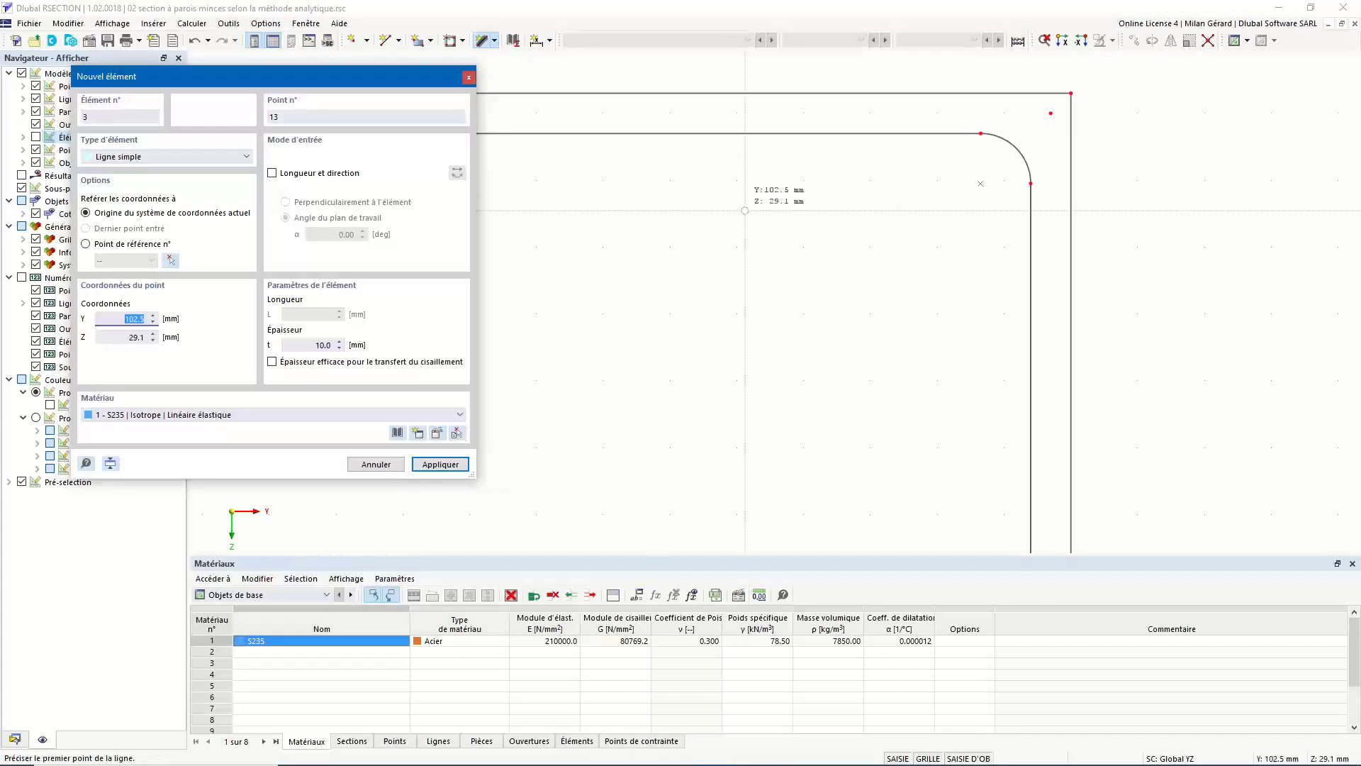
click(273, 173)
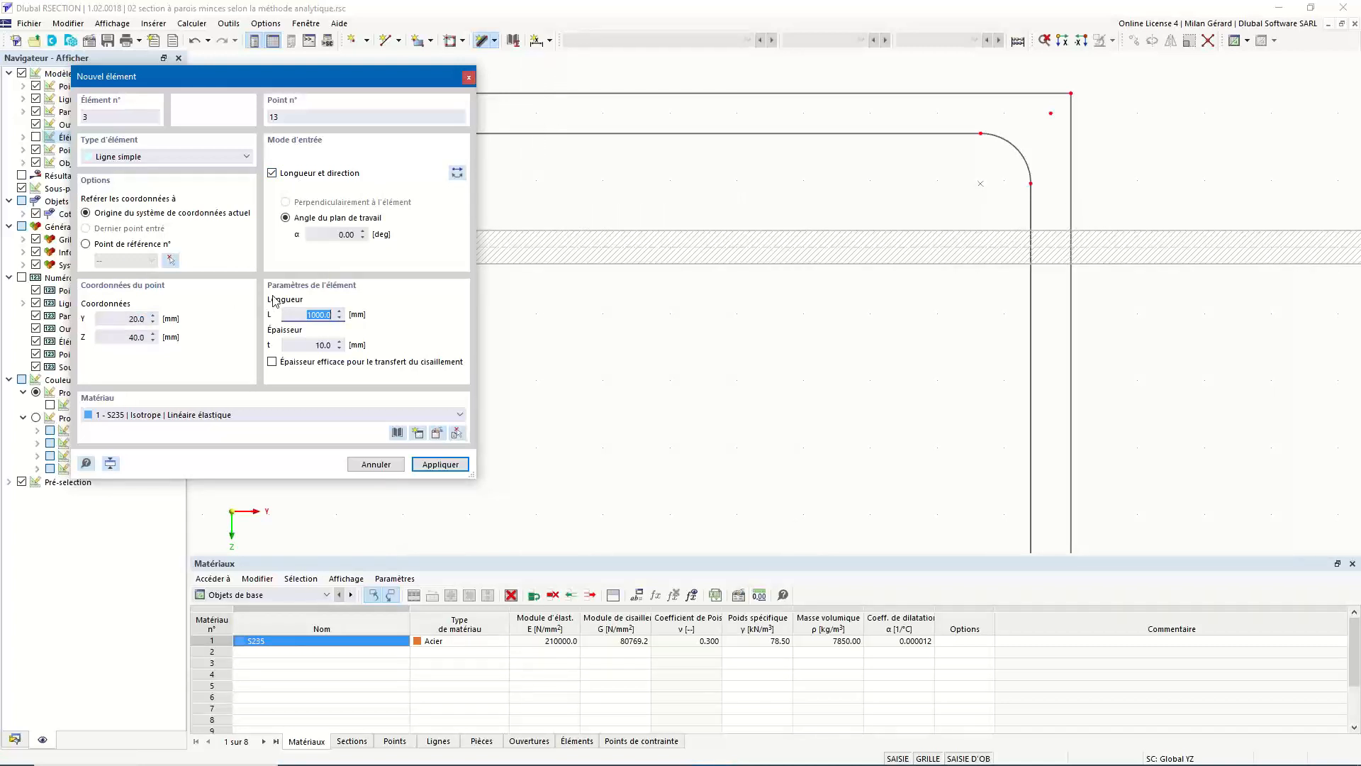
text(200)
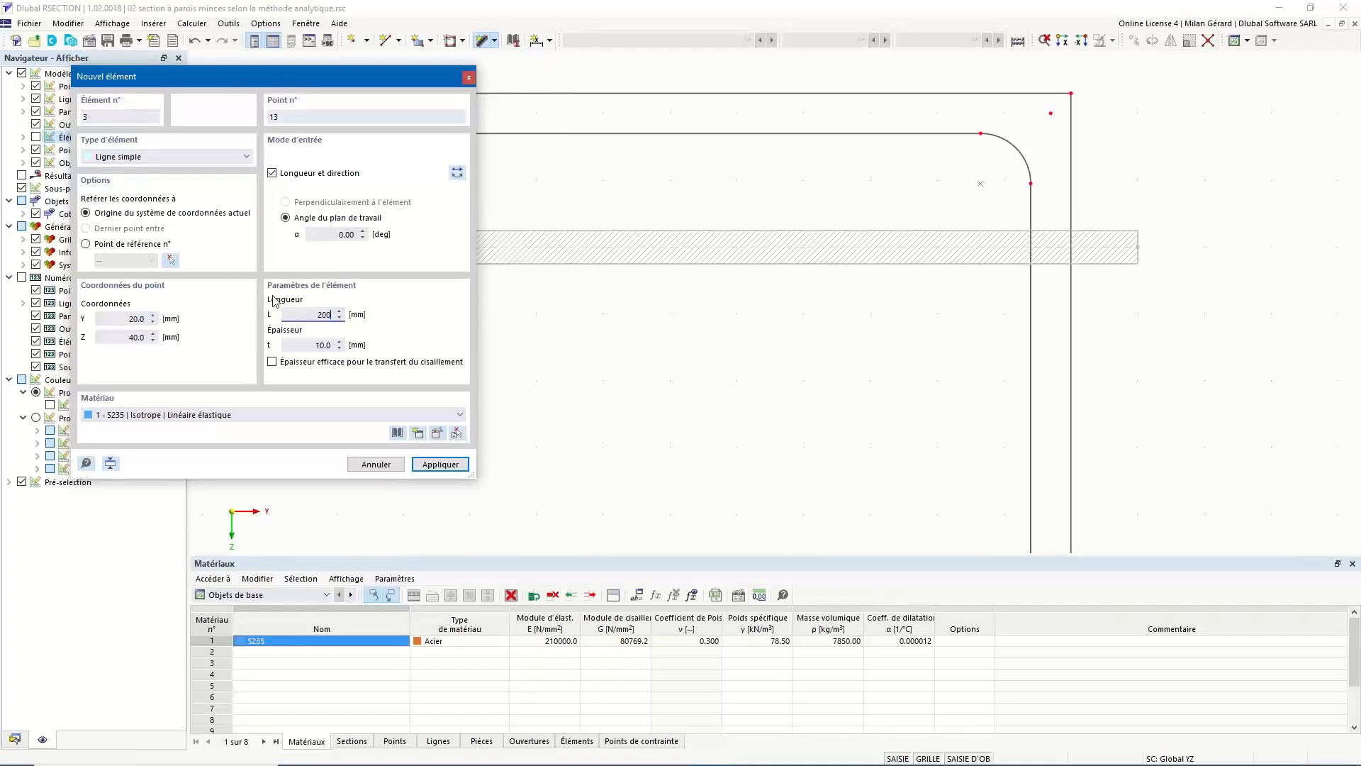
click(317, 346)
drag(317, 346, 358, 352)
text(12)
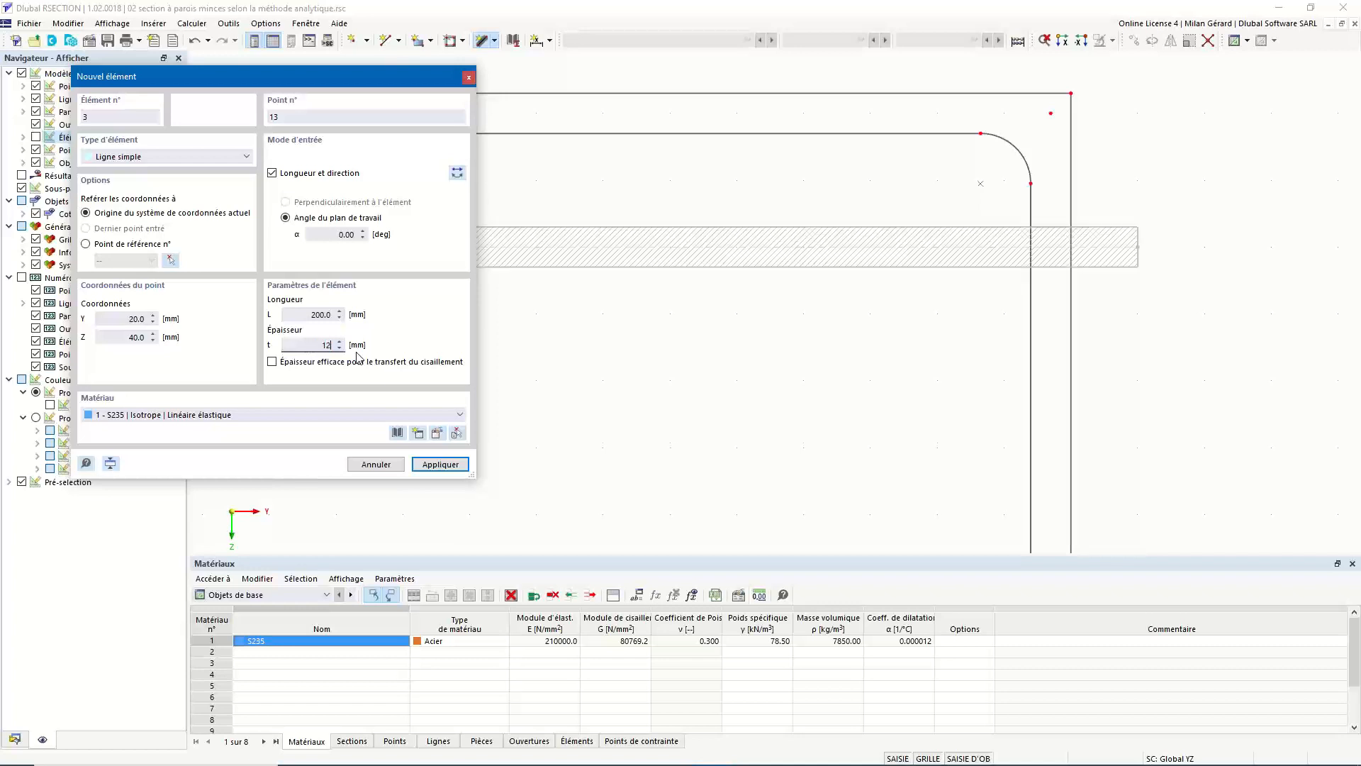
scroll(776, 330, down, 5)
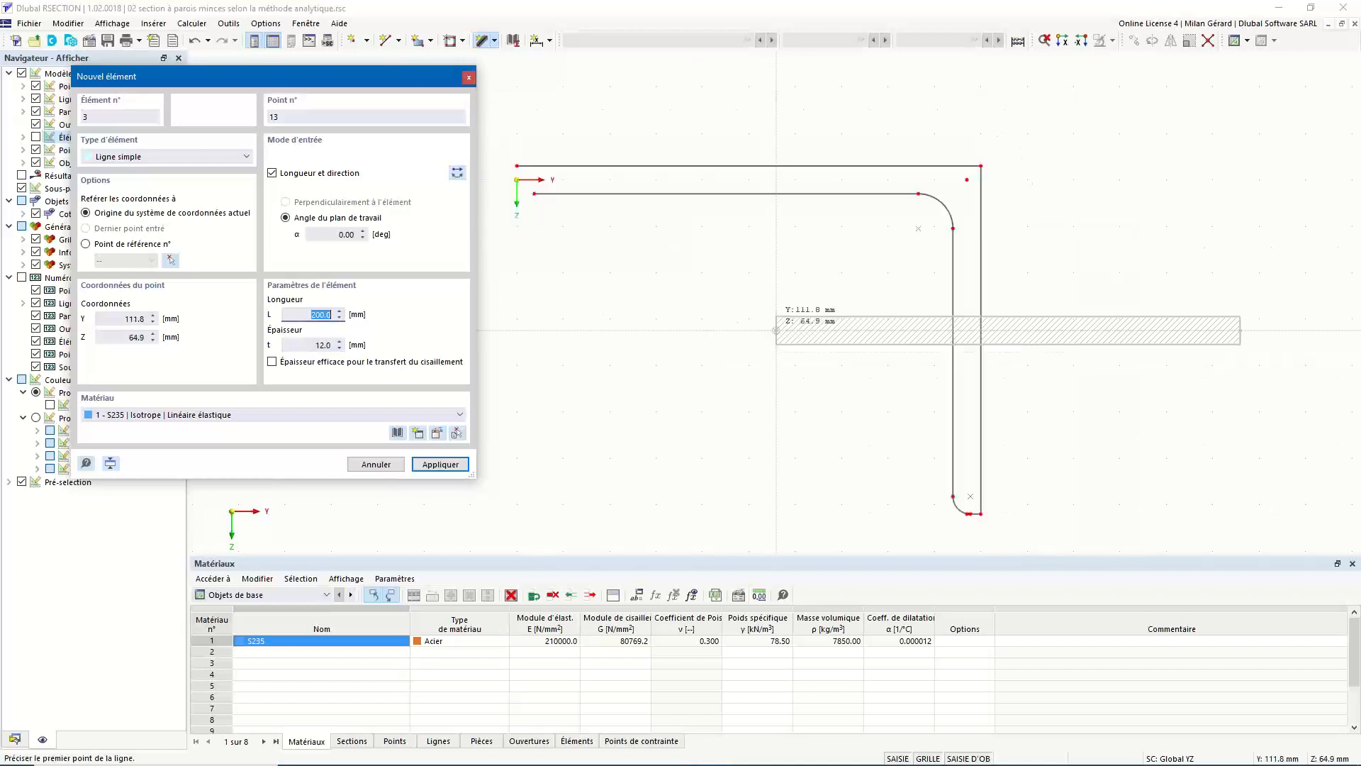
scroll(625, 244, up, 3)
scroll(623, 243, down, 3)
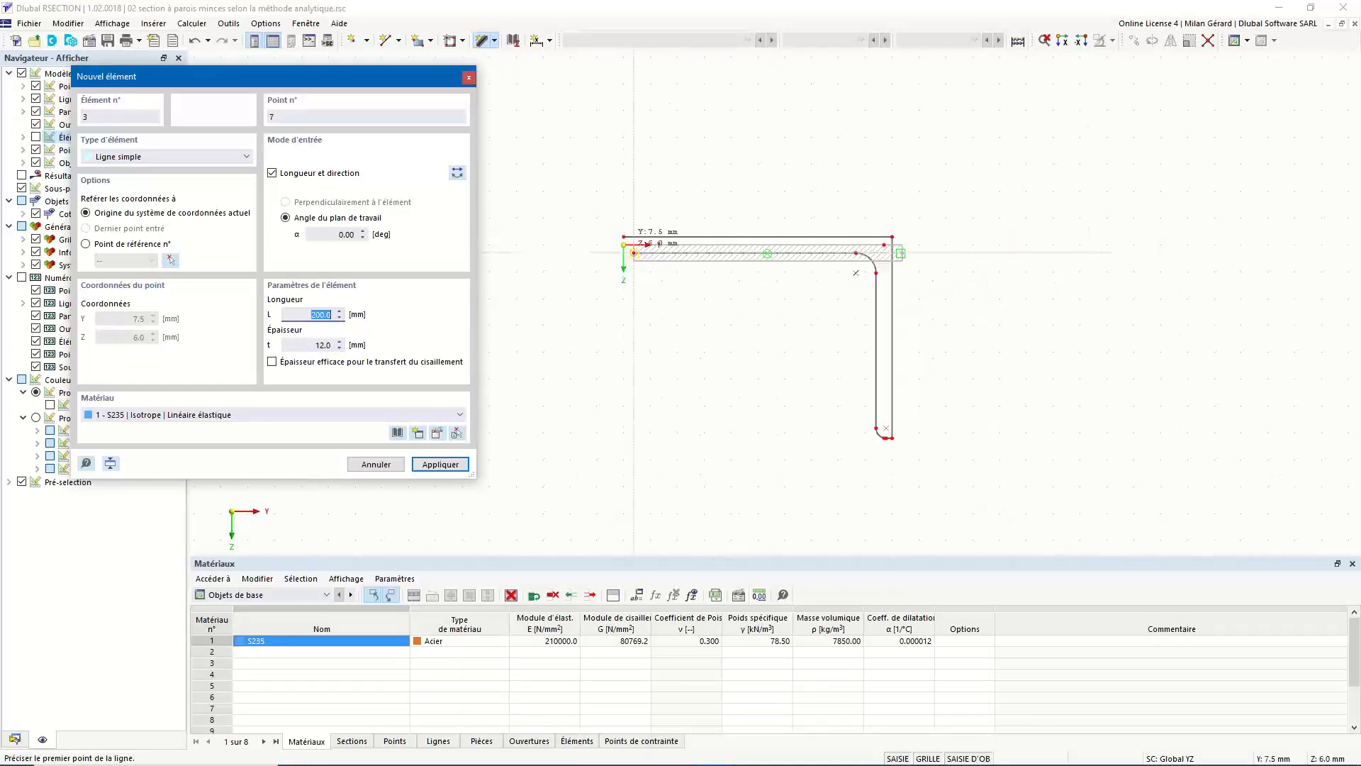
middle_drag(654, 246, 752, 250)
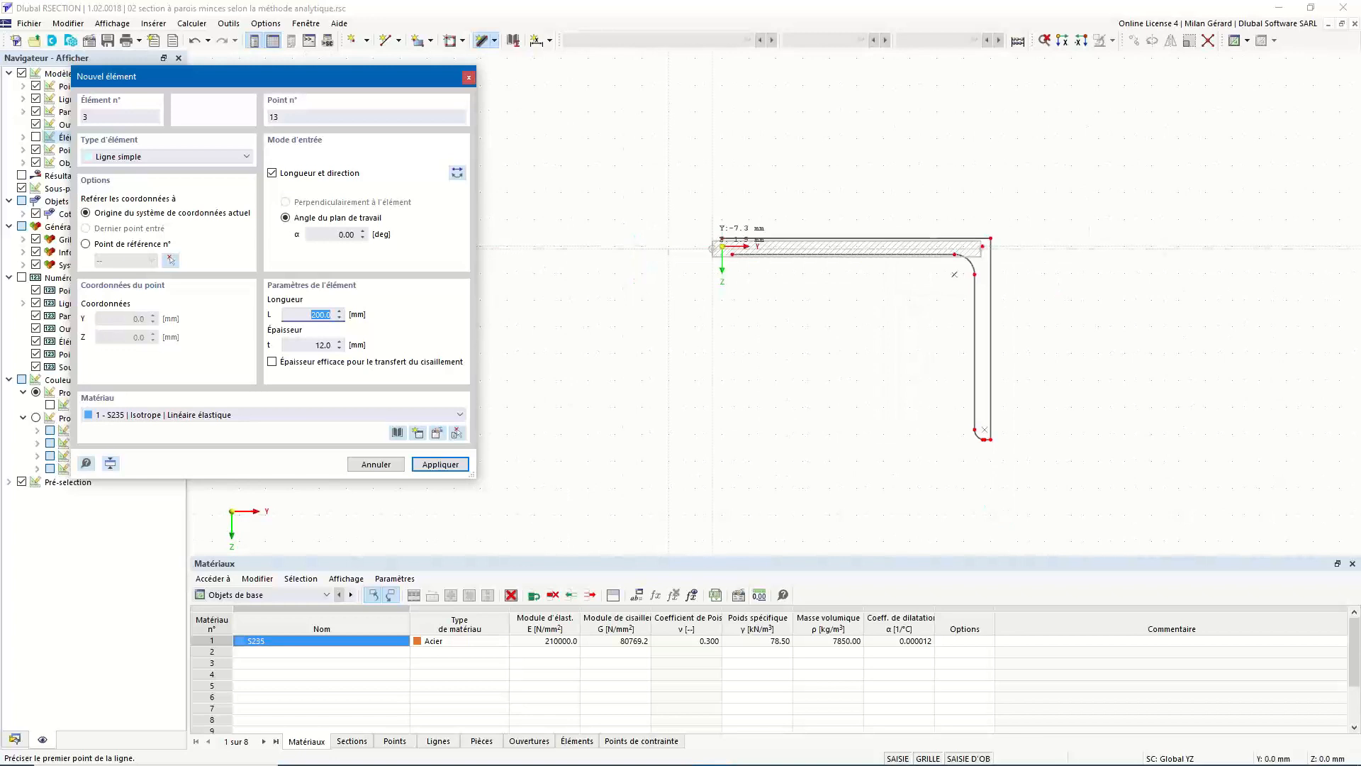
click(457, 173)
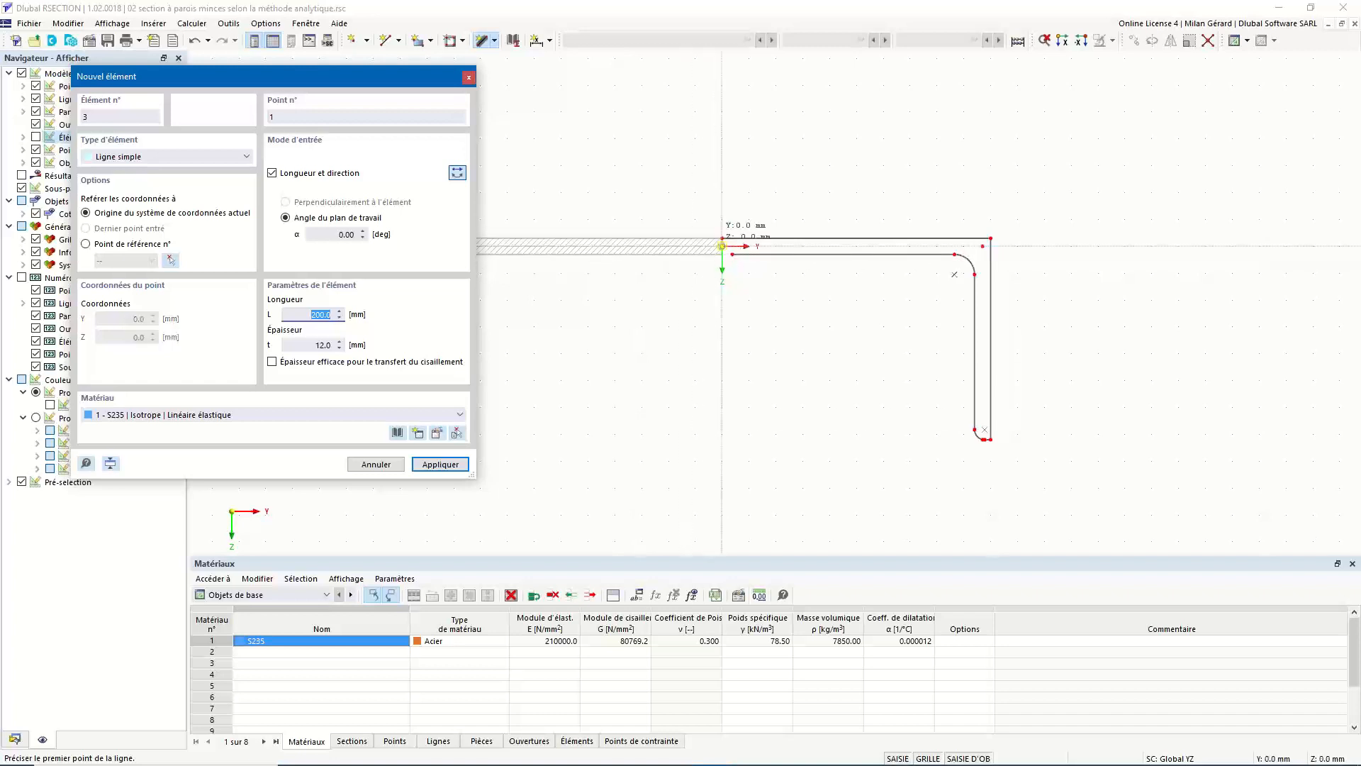
click(722, 246)
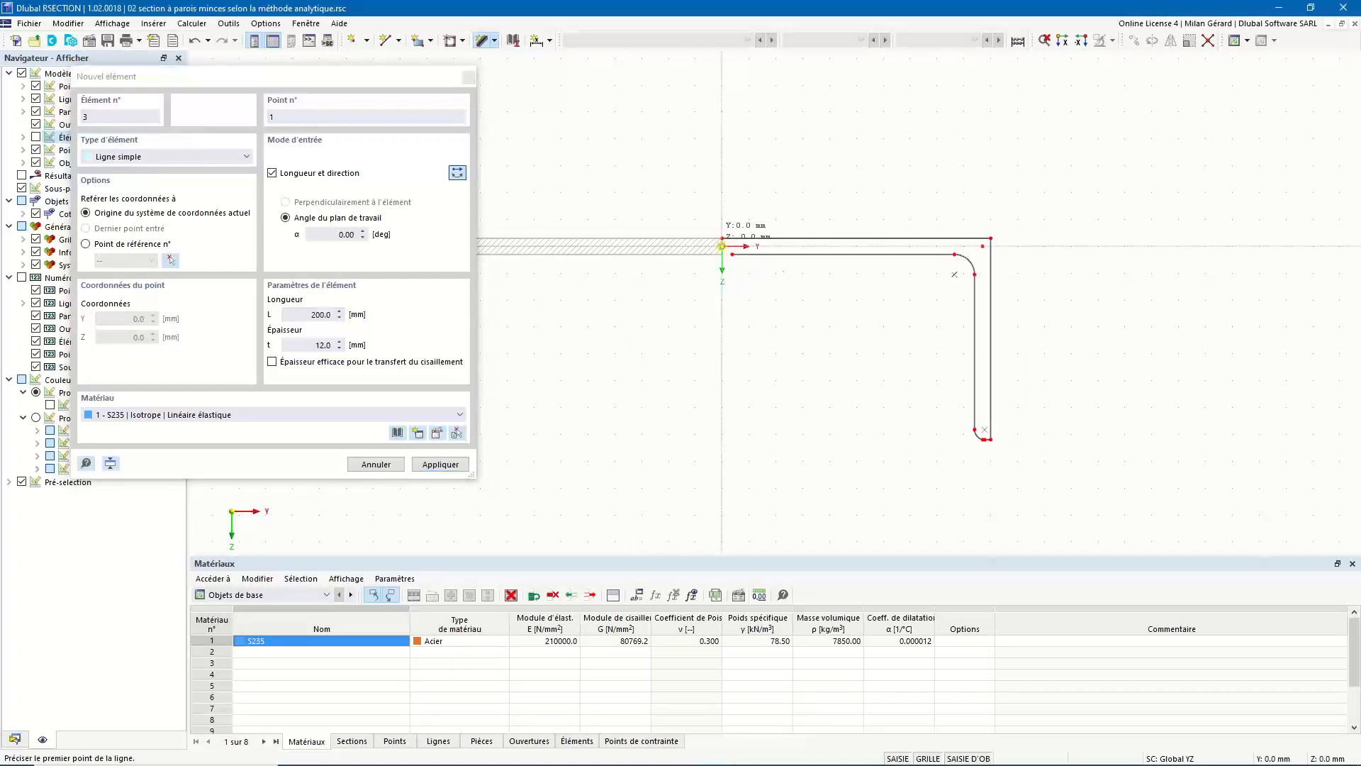
Create a simple-line S235 element at 90°, 200 mm long and 10 mm thick, starting at the origin (0, 0)
scroll(779, 267, down, 5)
scroll(772, 270, up, 4)
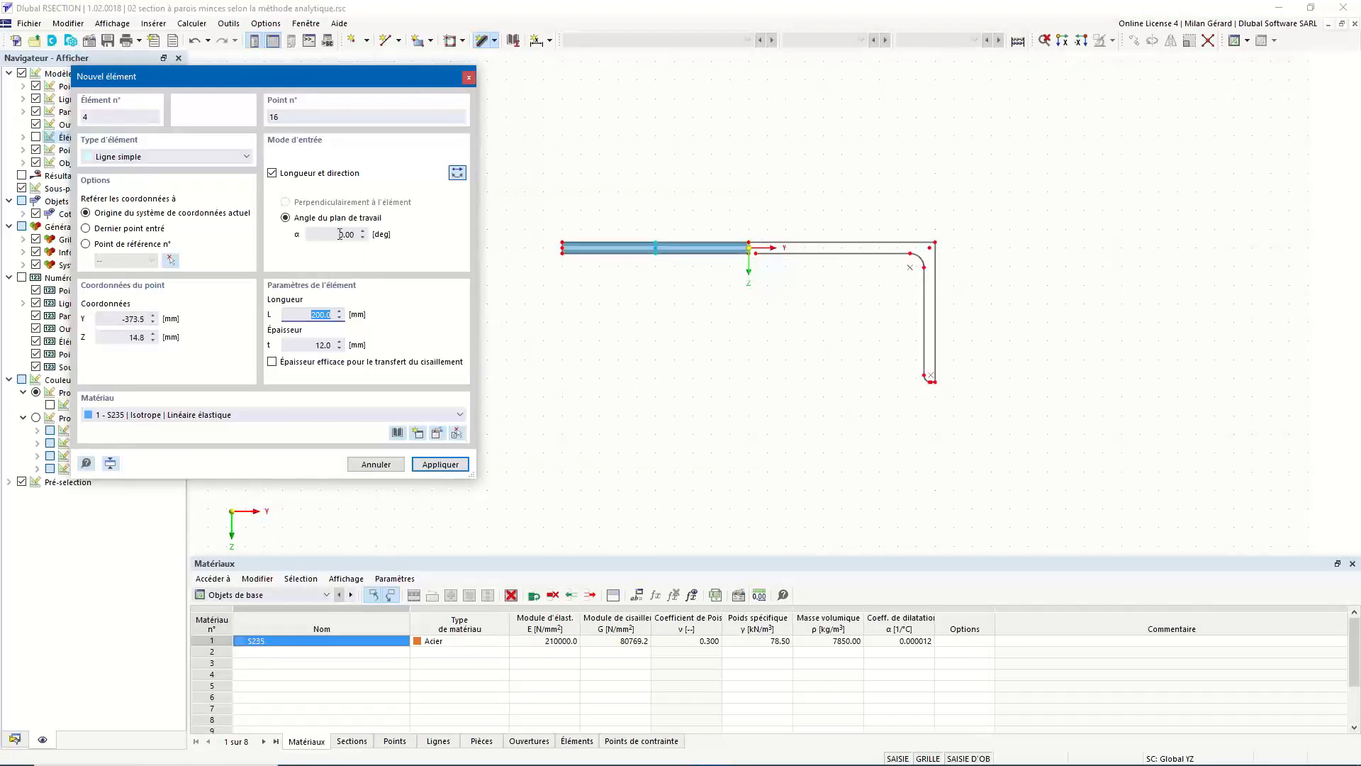
click(334, 234)
text(90)
key(Tab)
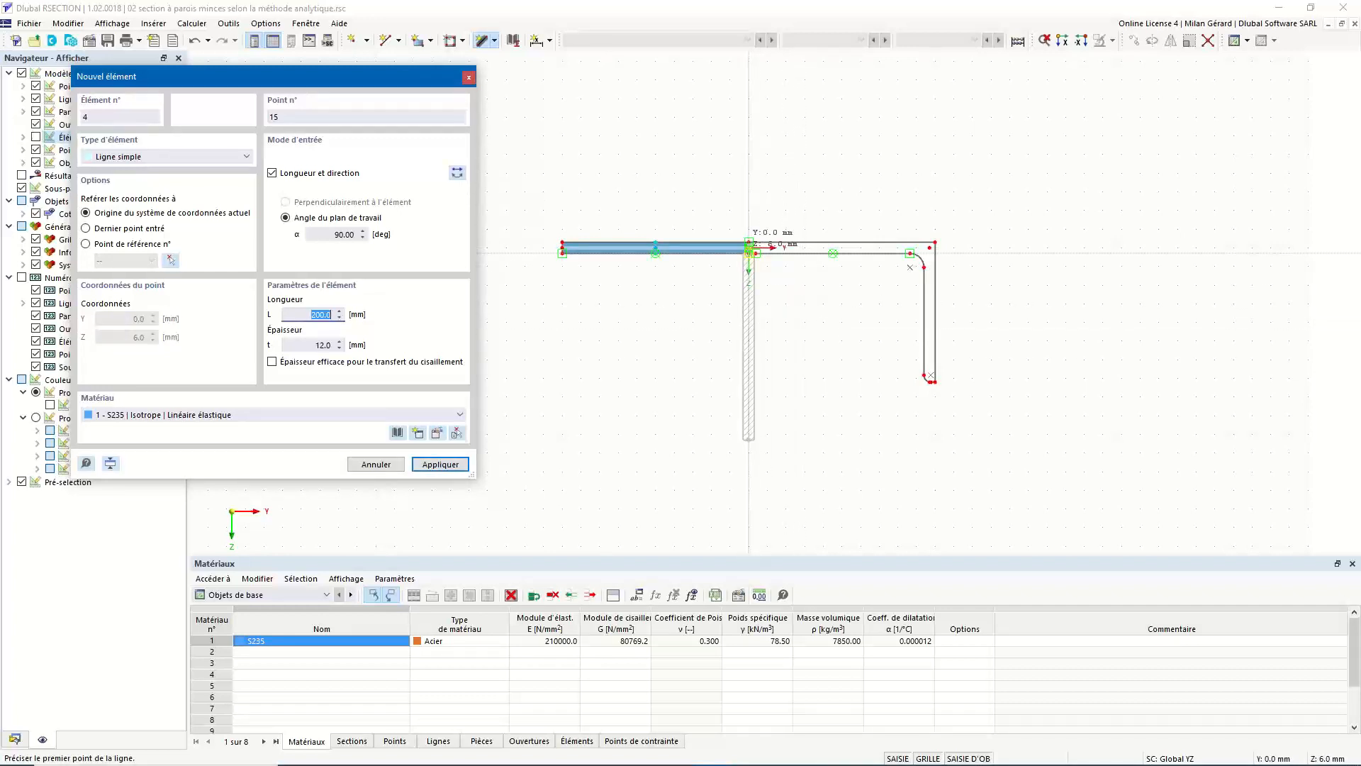
double_click(312, 345)
text(10)
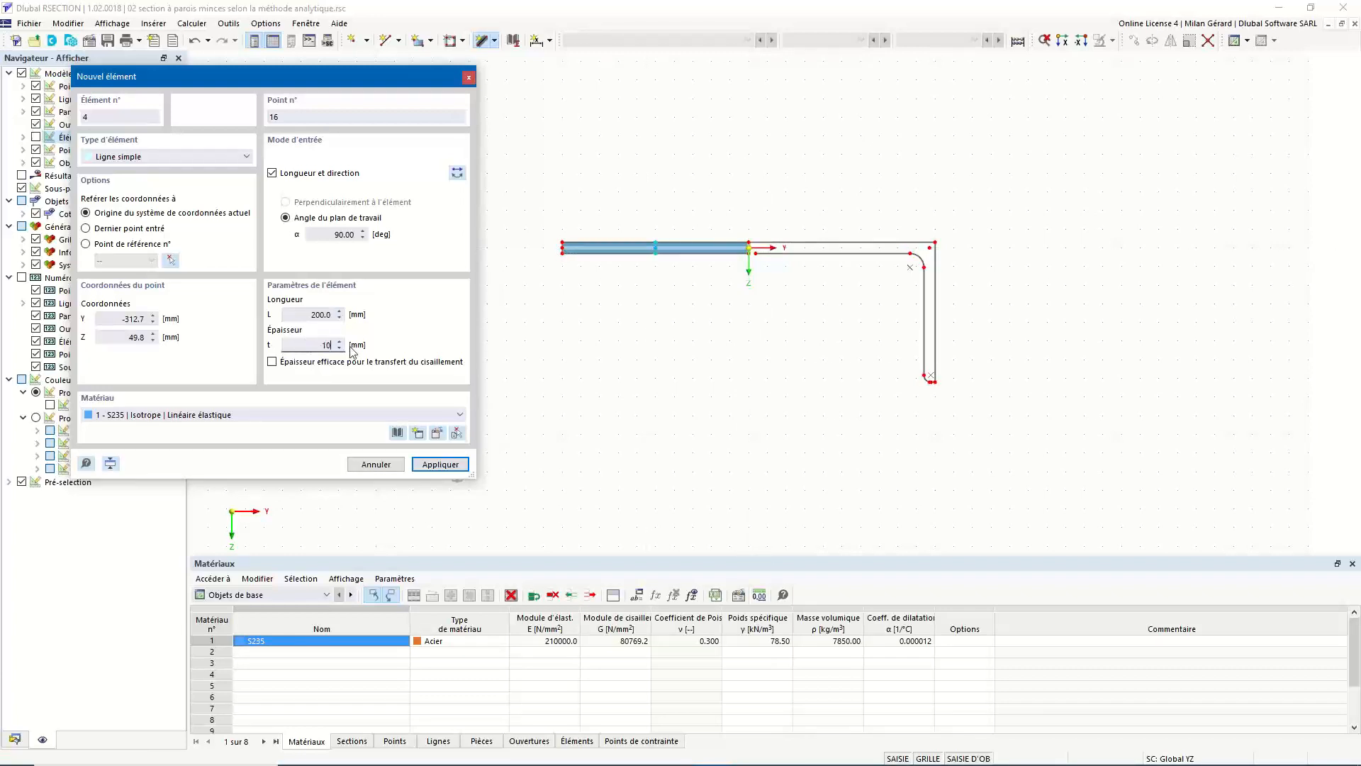
click(323, 316)
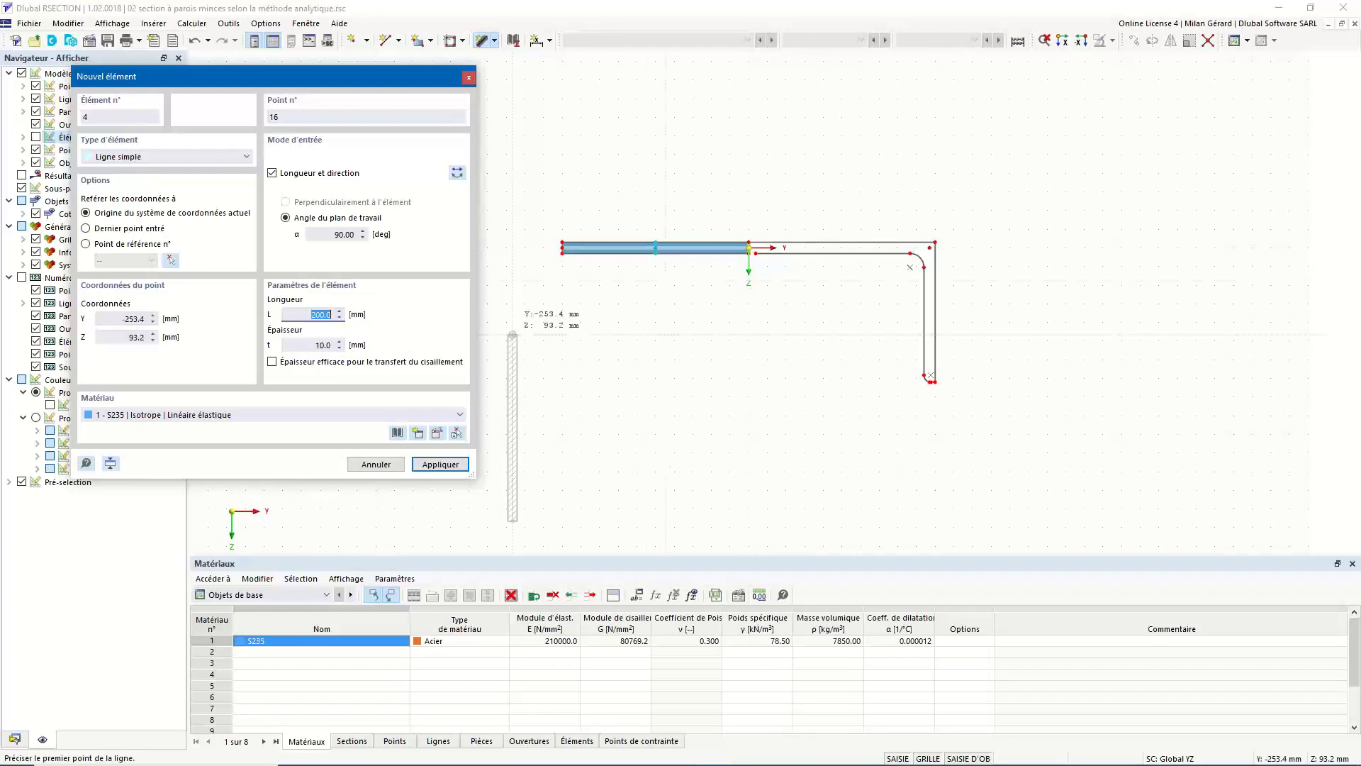
scroll(761, 242, up, 3)
scroll(760, 242, up, 2)
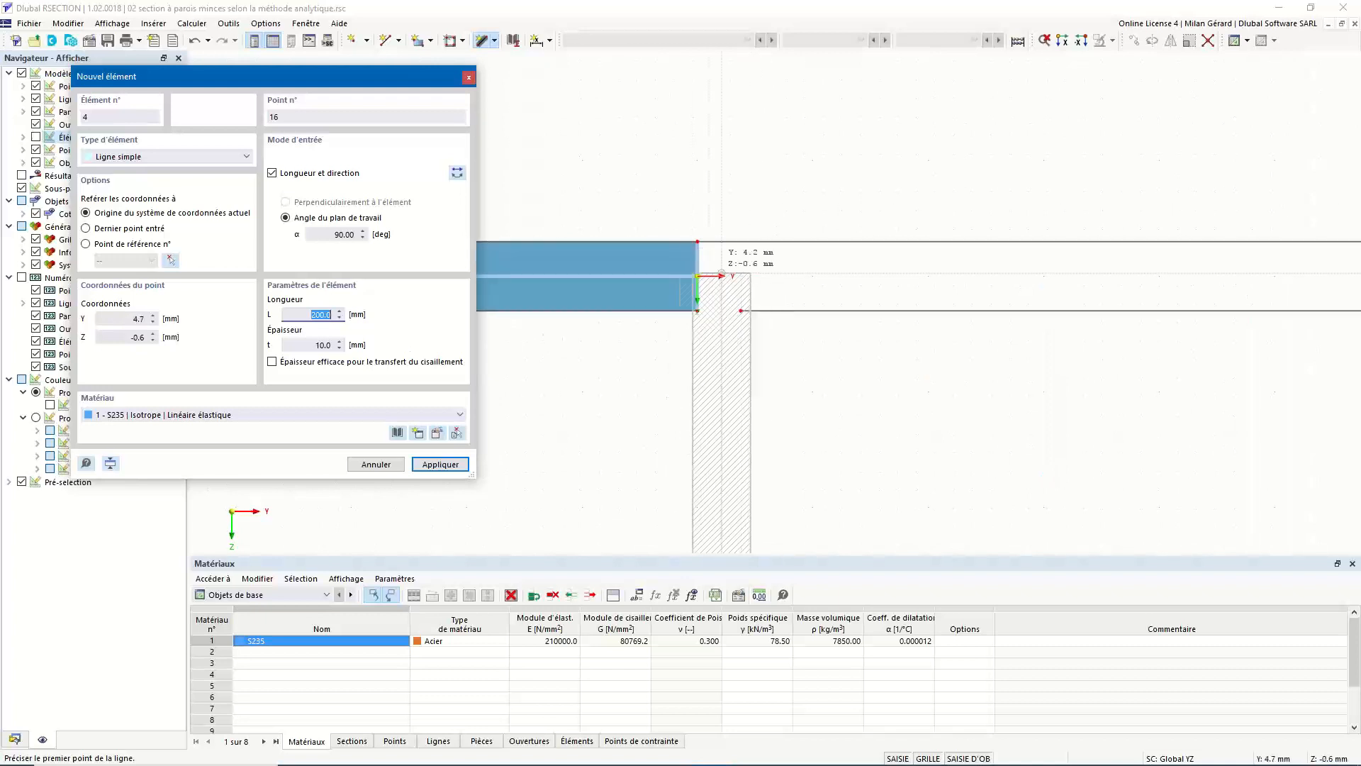
click(697, 276)
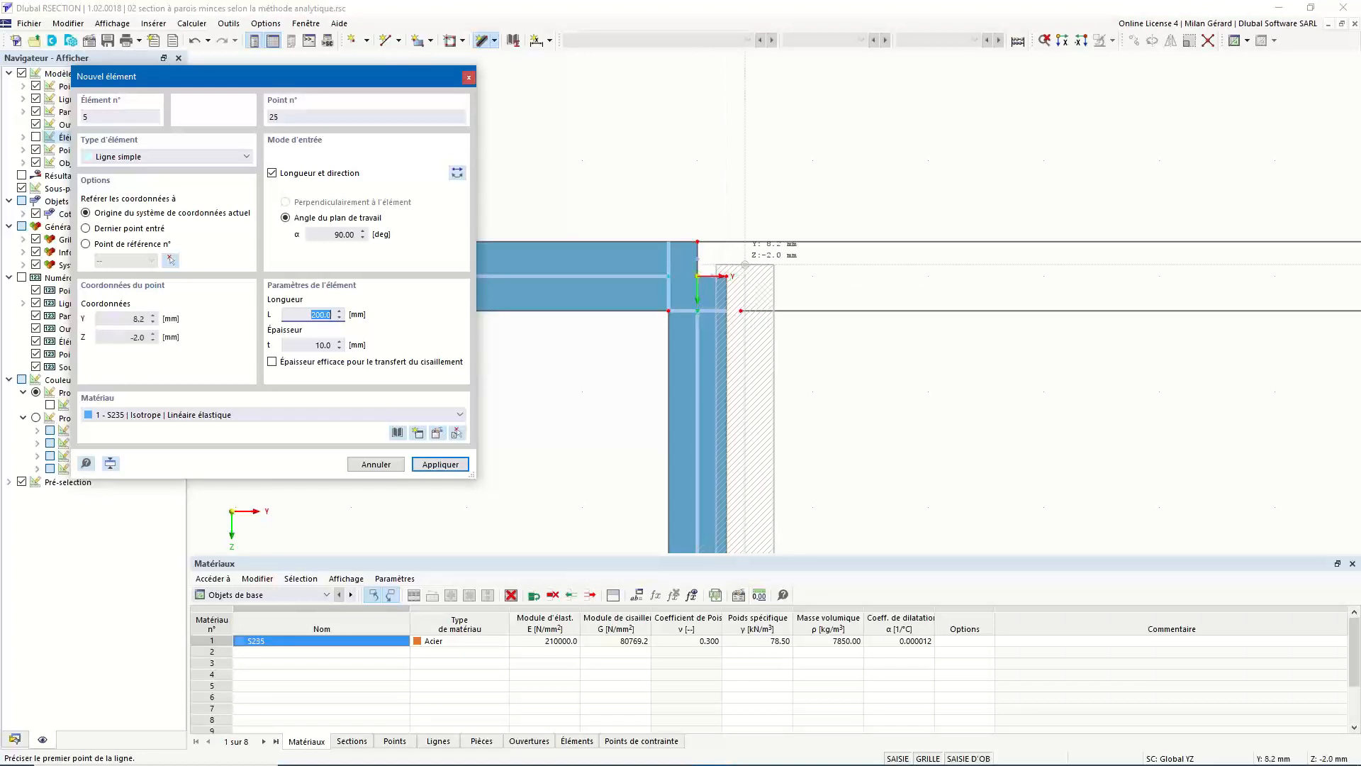
key(Escape)
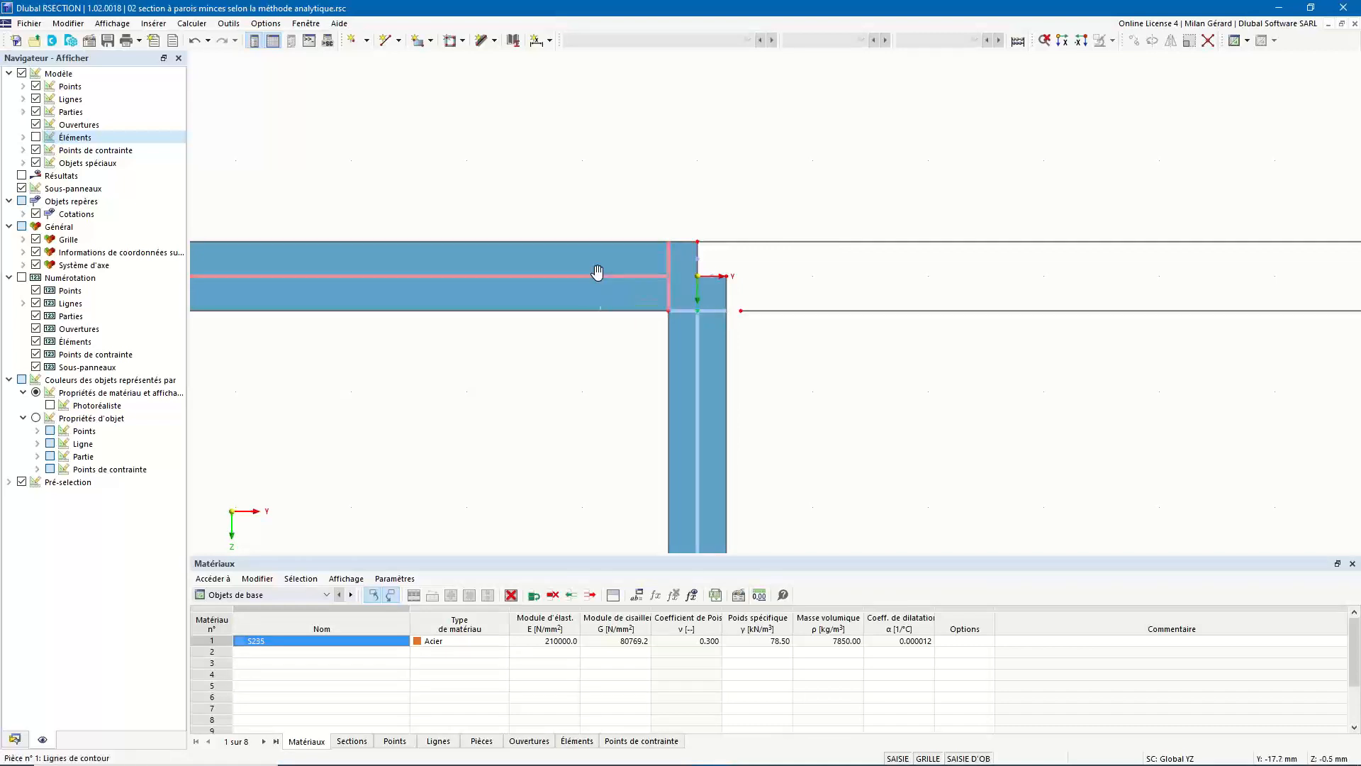
Turn off the display of sub-panels ("Sous-panneaux") and undo the 200 mm long vertical element
key(F8)
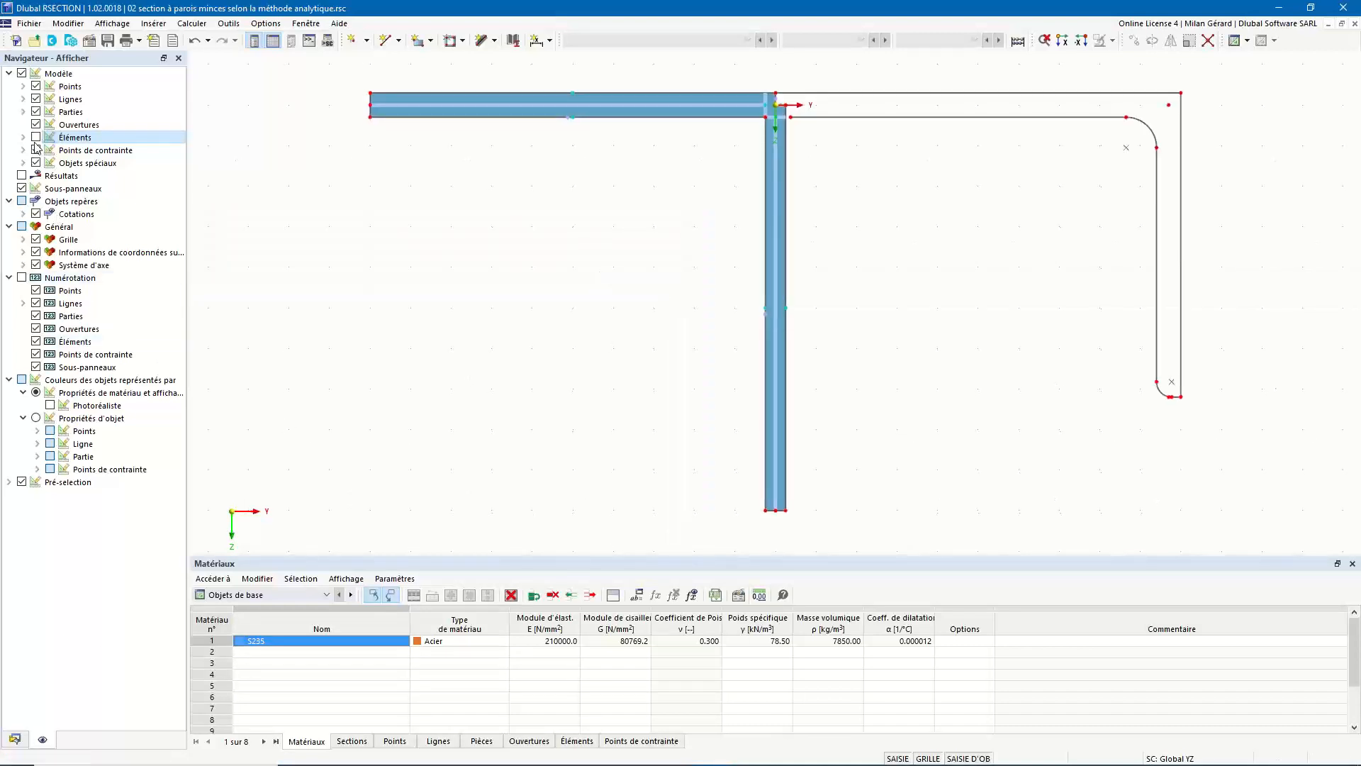
click(22, 188)
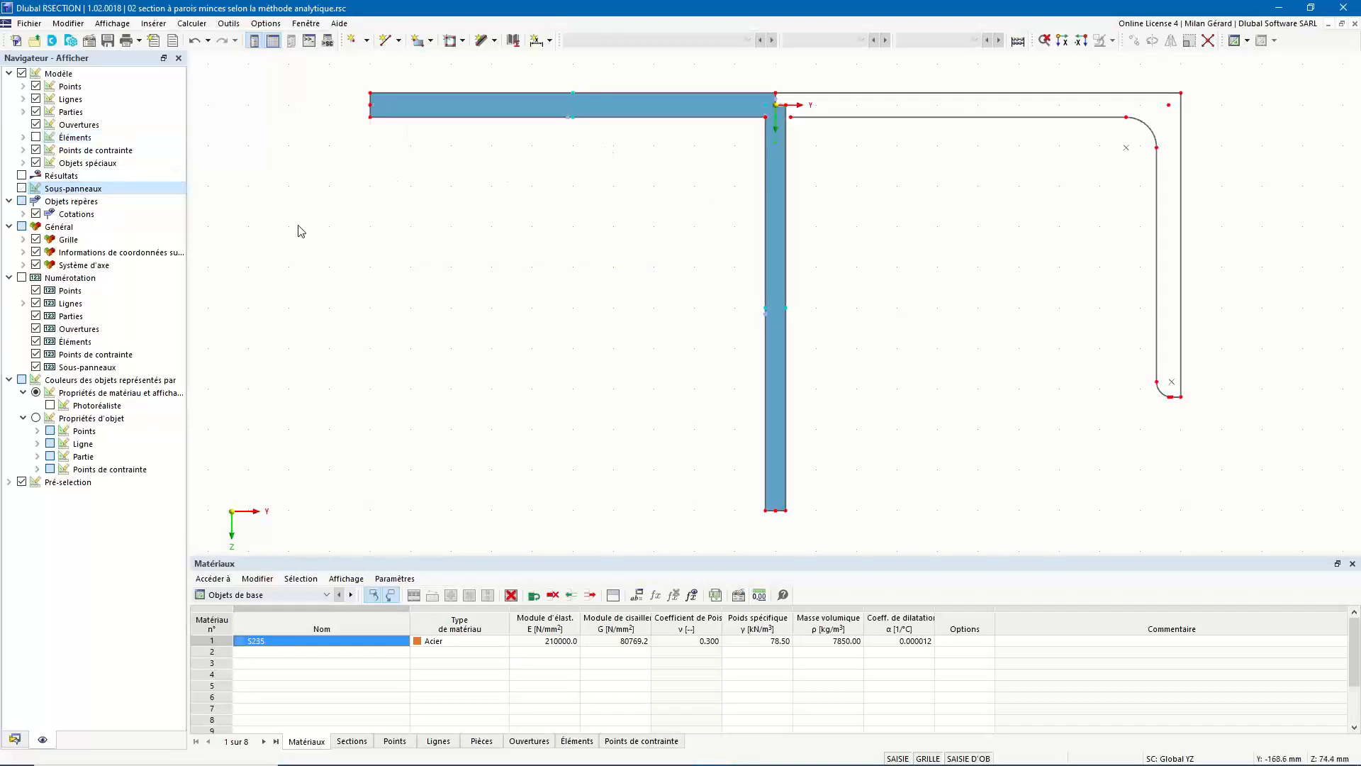
scroll(284, 226, down, 1)
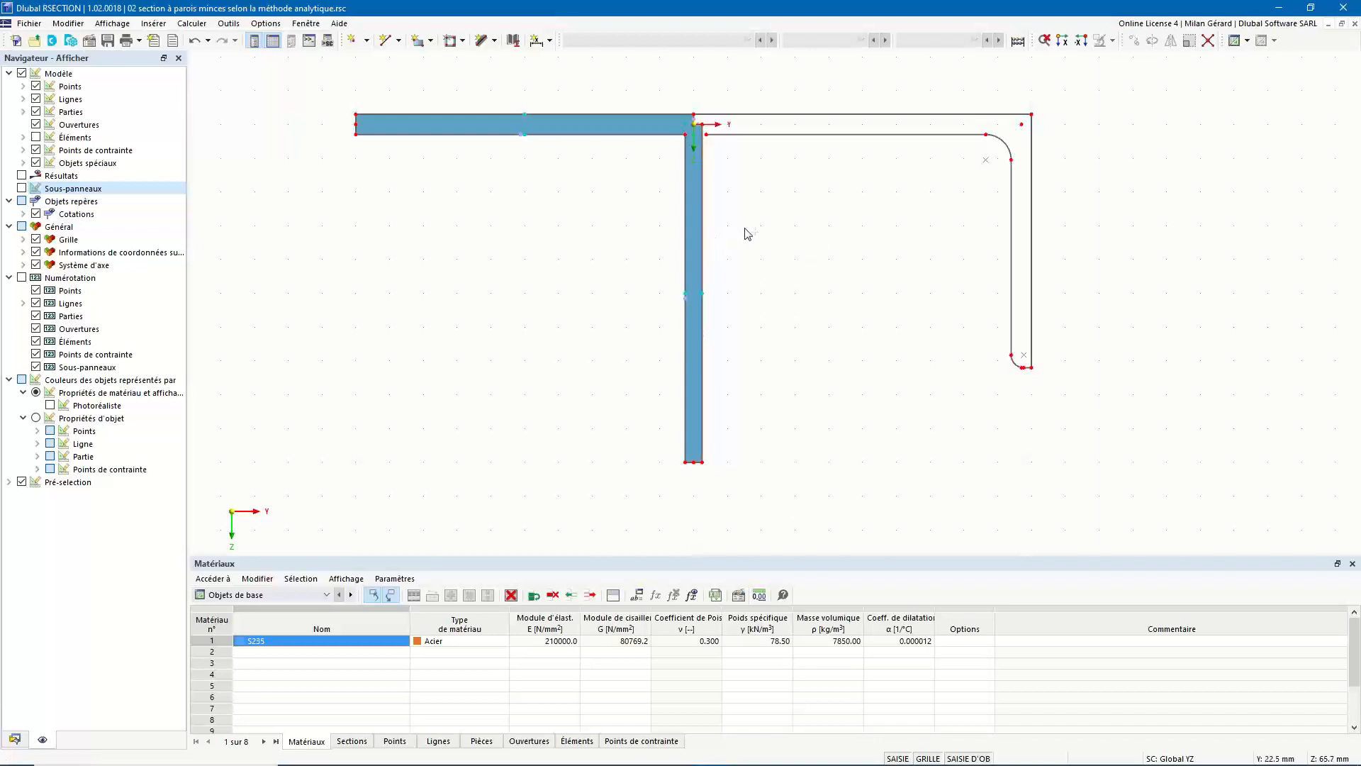
key(ctrl+z)
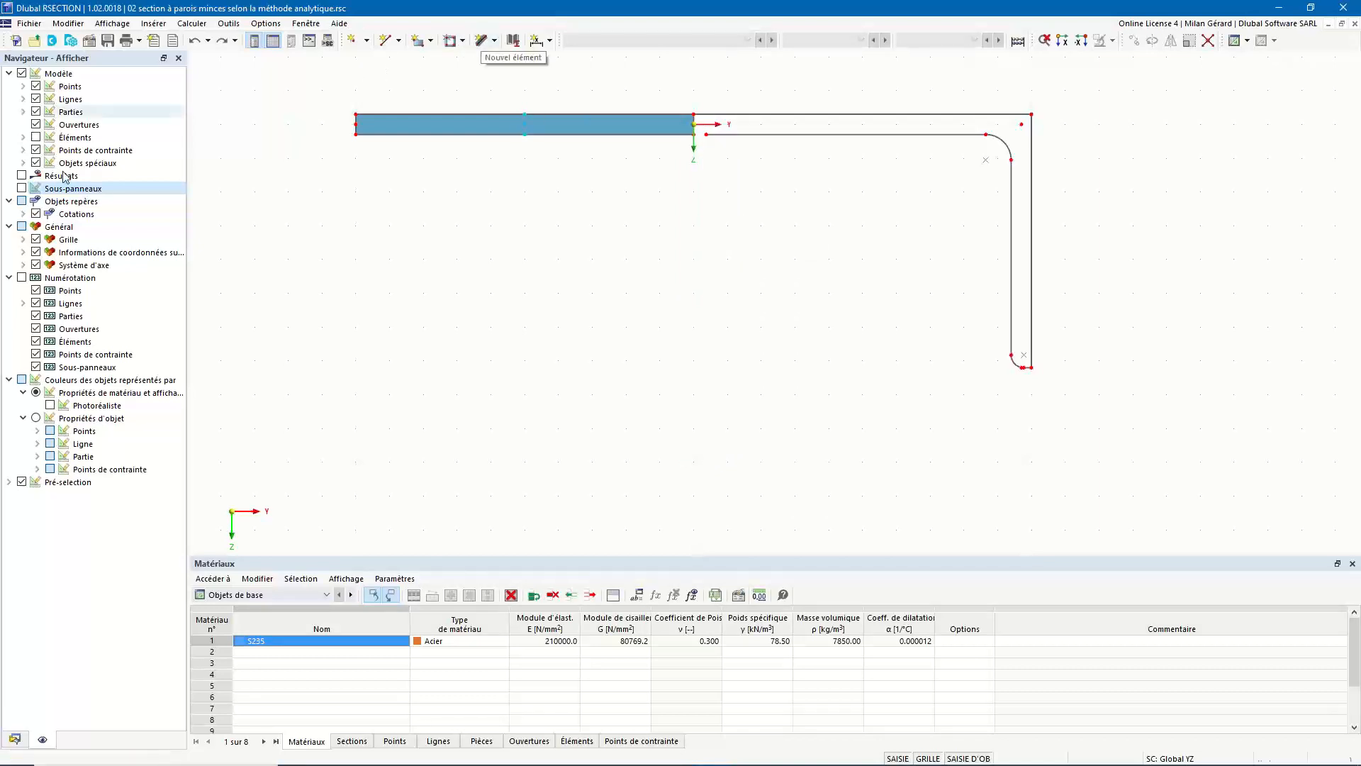
Create a simple-line S235 element by length and direction at 90°, 400 mm long and 10 mm thick, starting at the origin (0, 0)
click(482, 43)
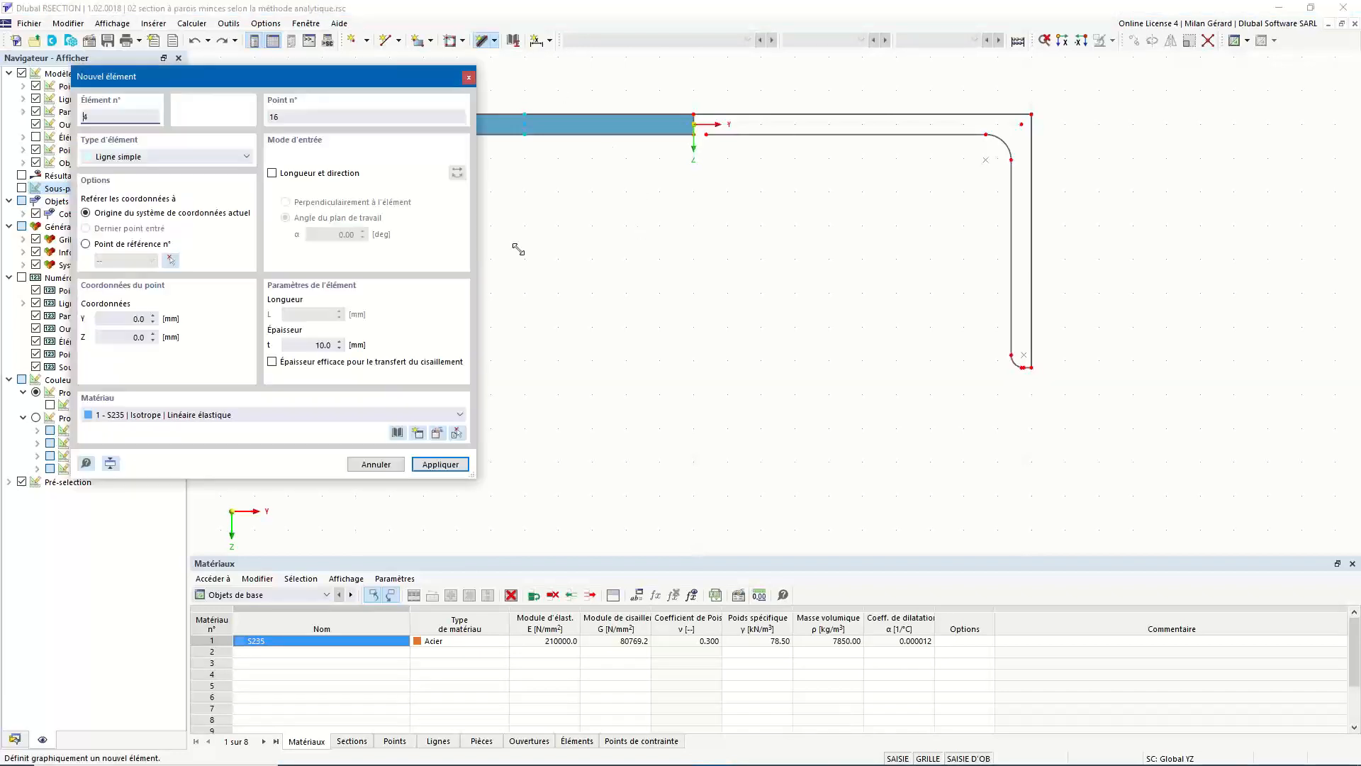
click(348, 233)
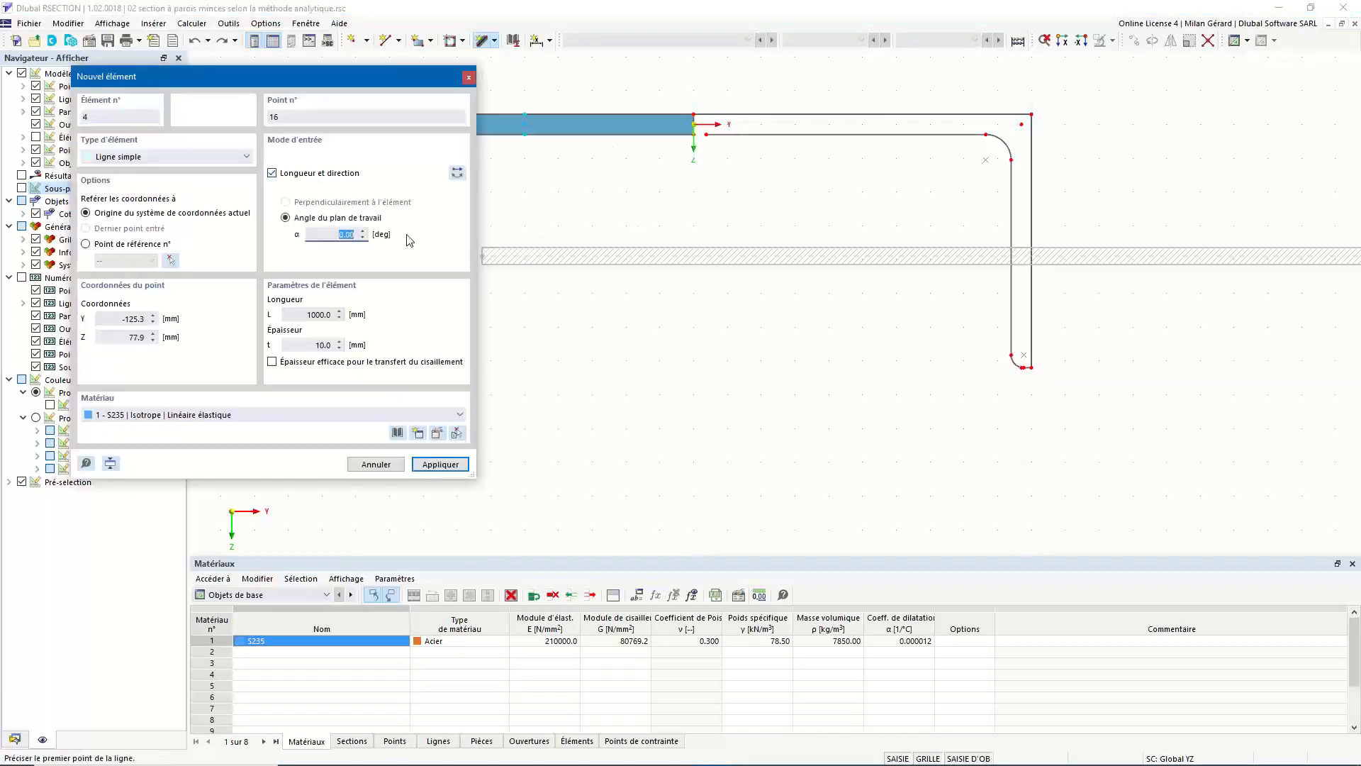
text(90)
key(Tab)
text(4)
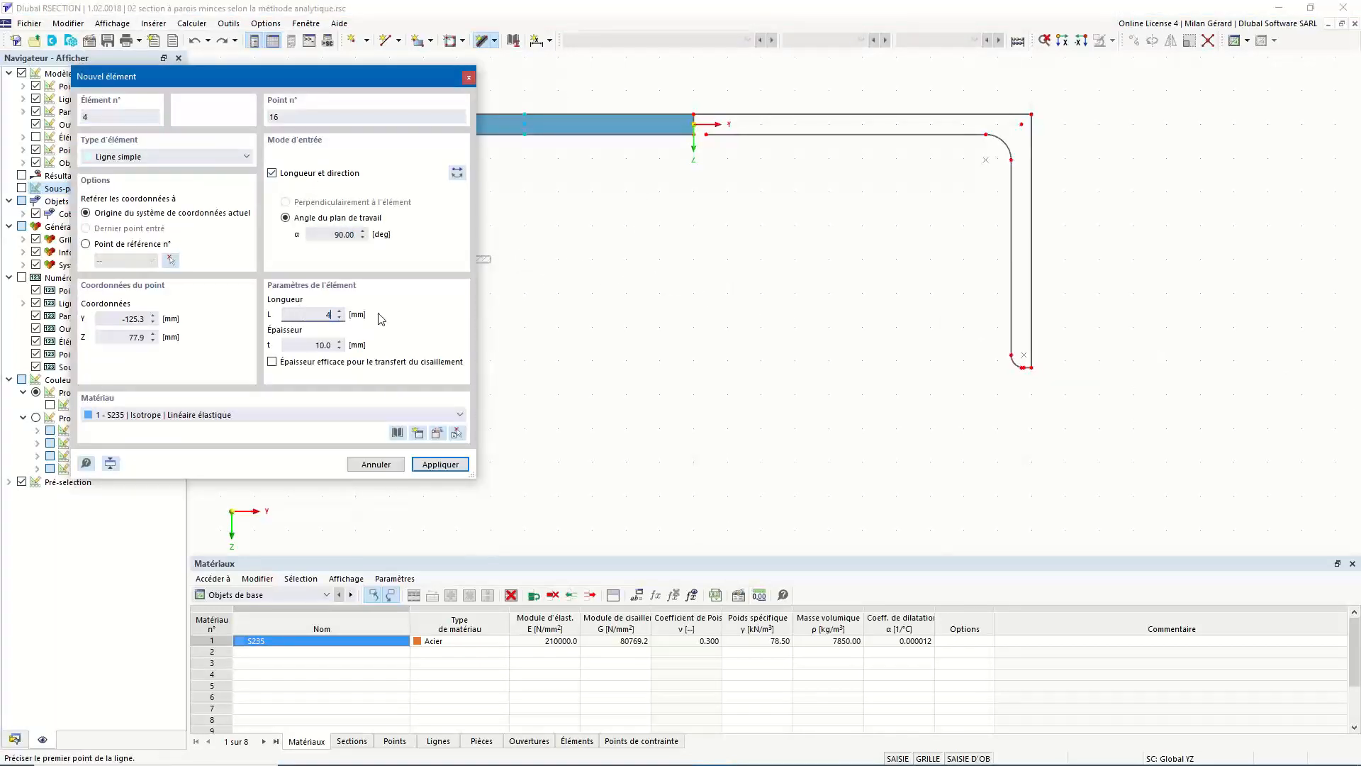
text(00)
key(Tab)
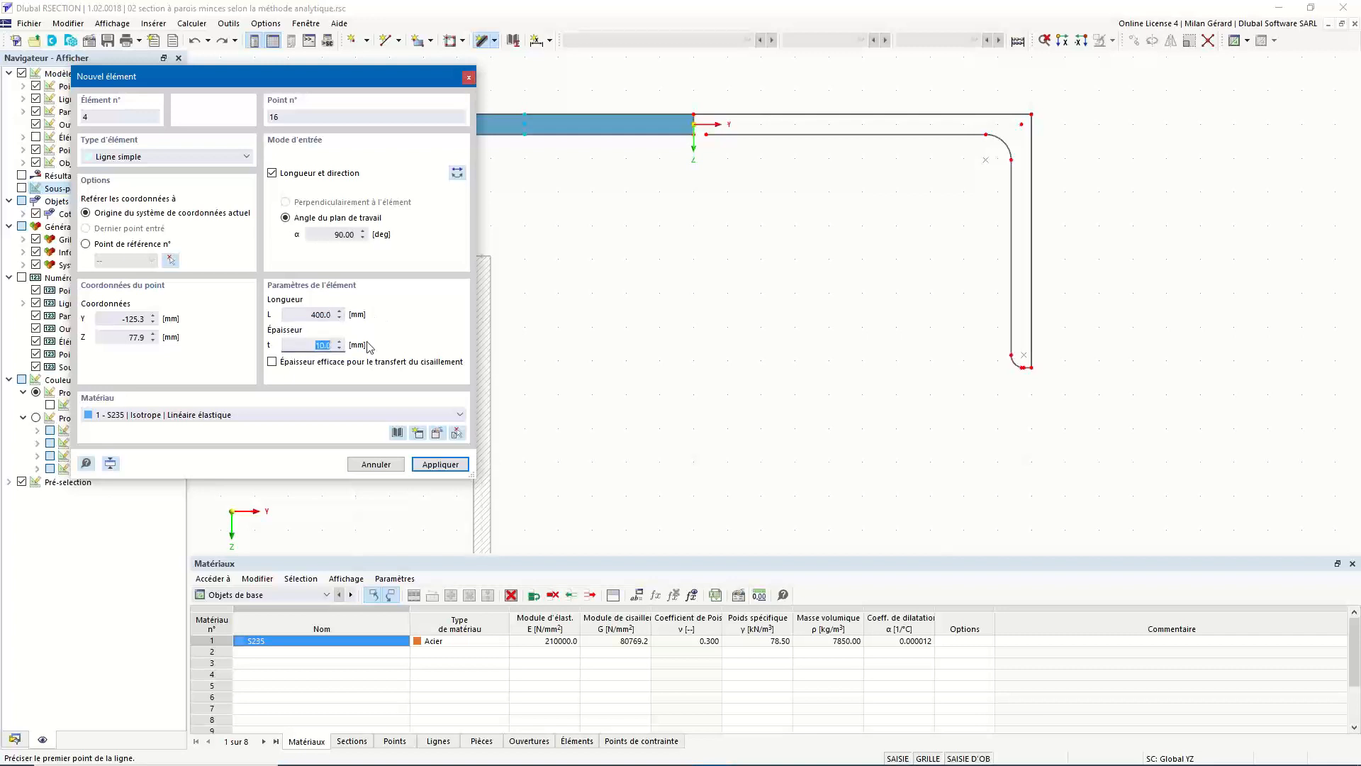
click(328, 315)
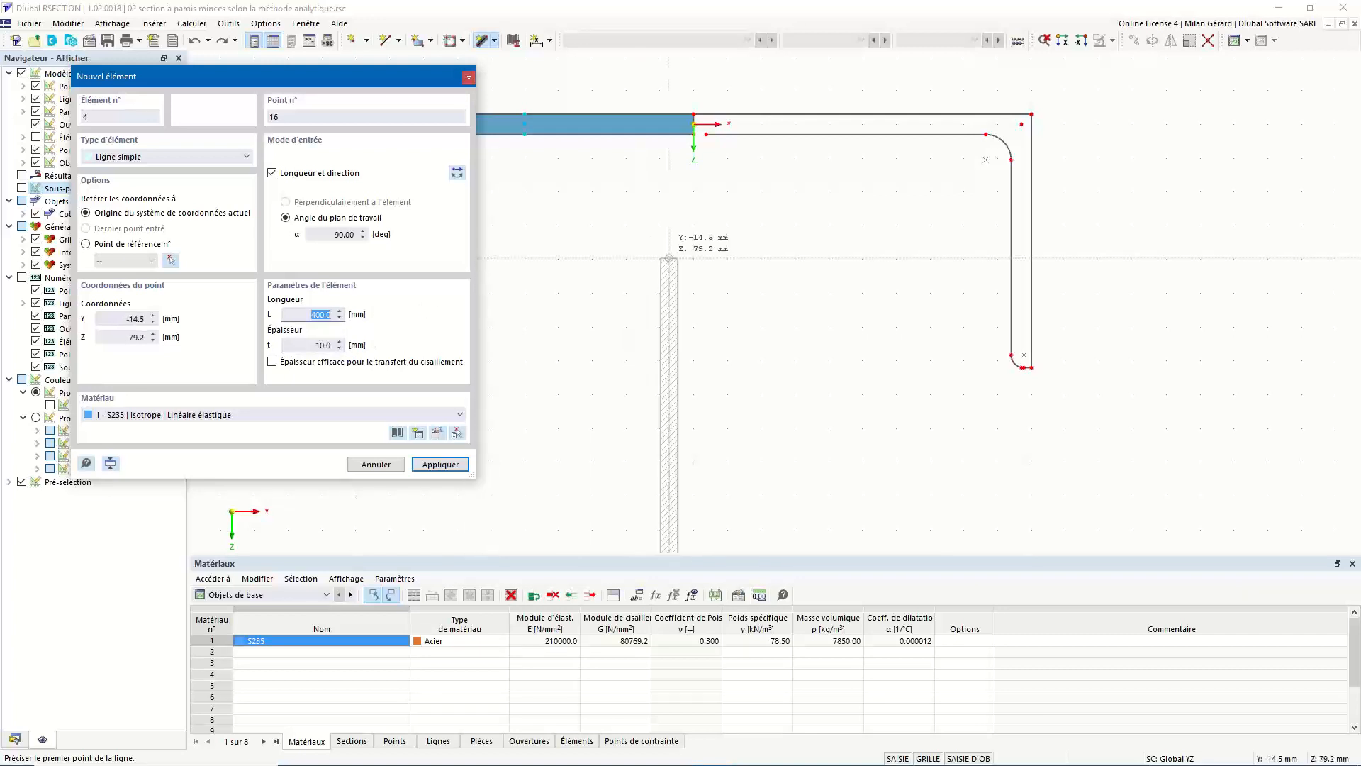
scroll(703, 145, down, 1)
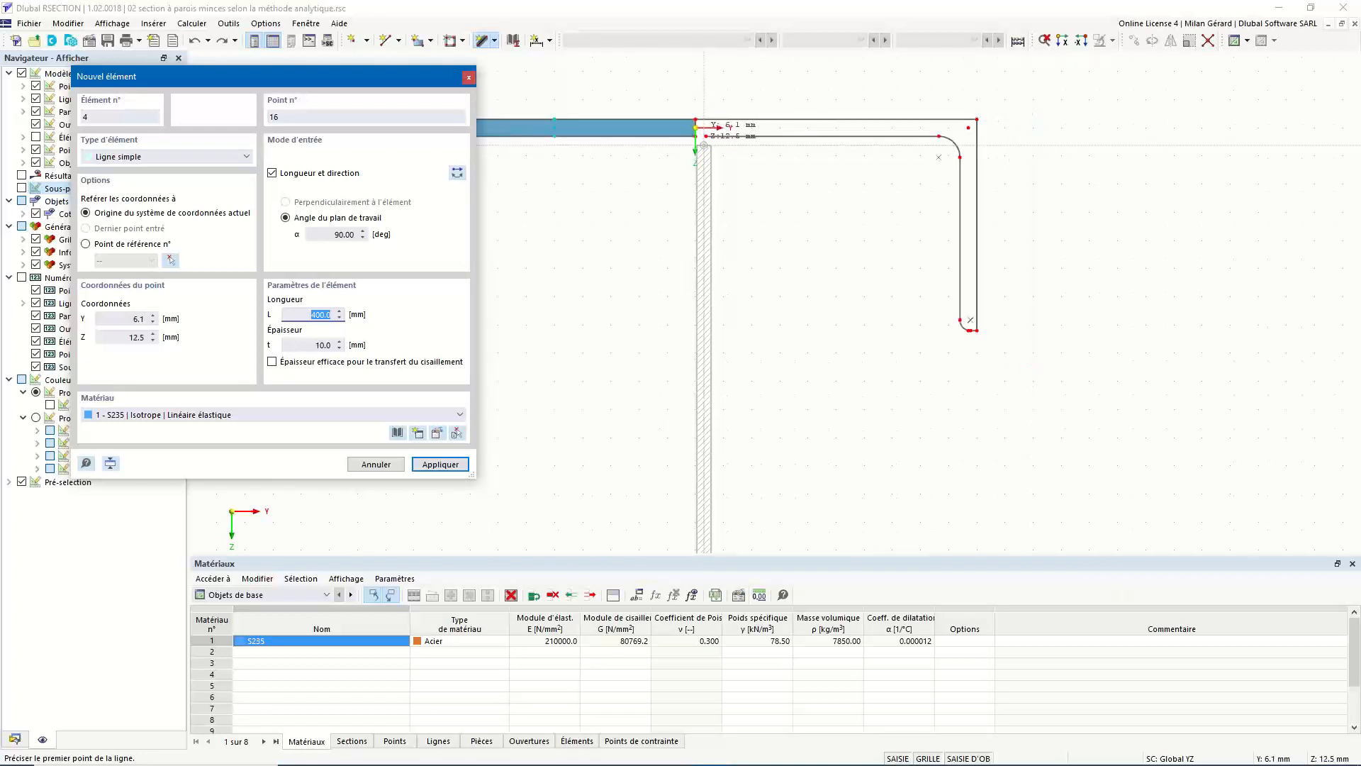
scroll(705, 135, up, 3)
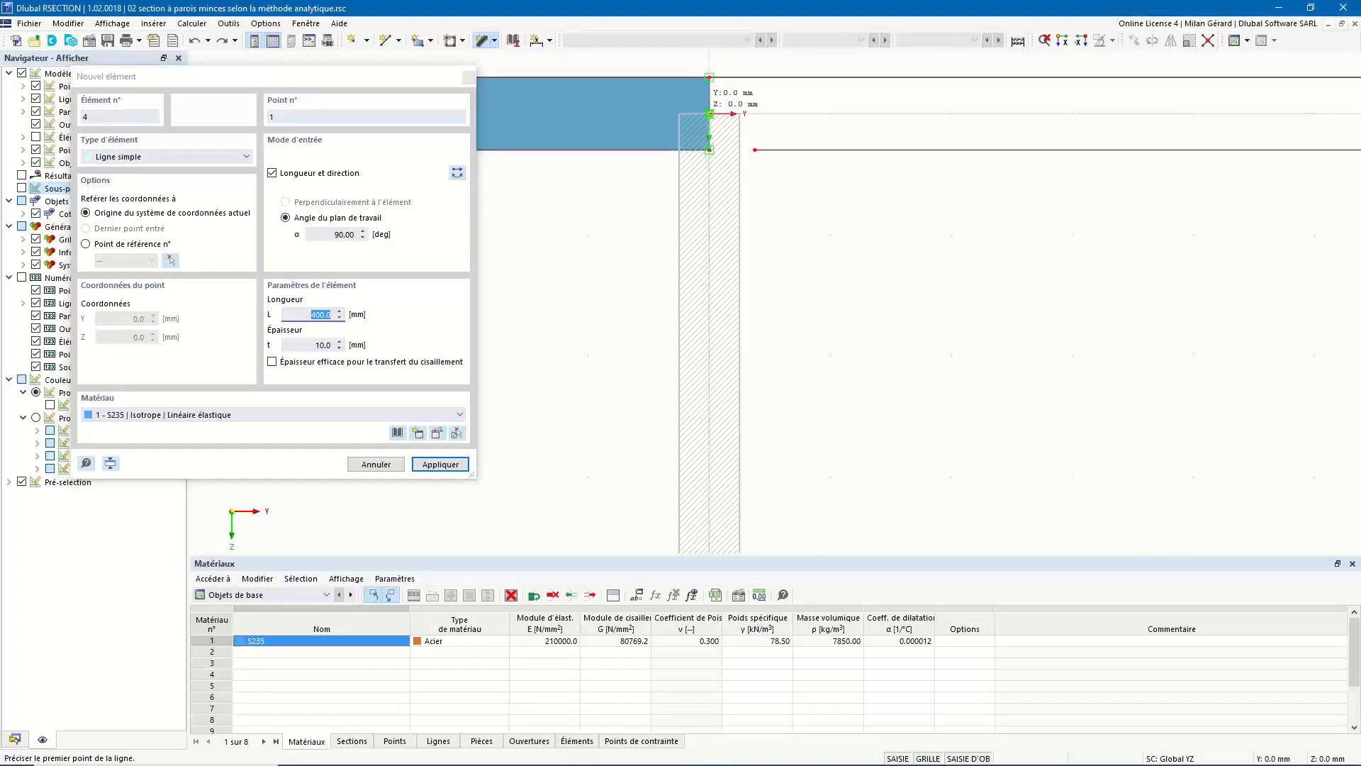
click(709, 114)
scroll(710, 114, down, 3)
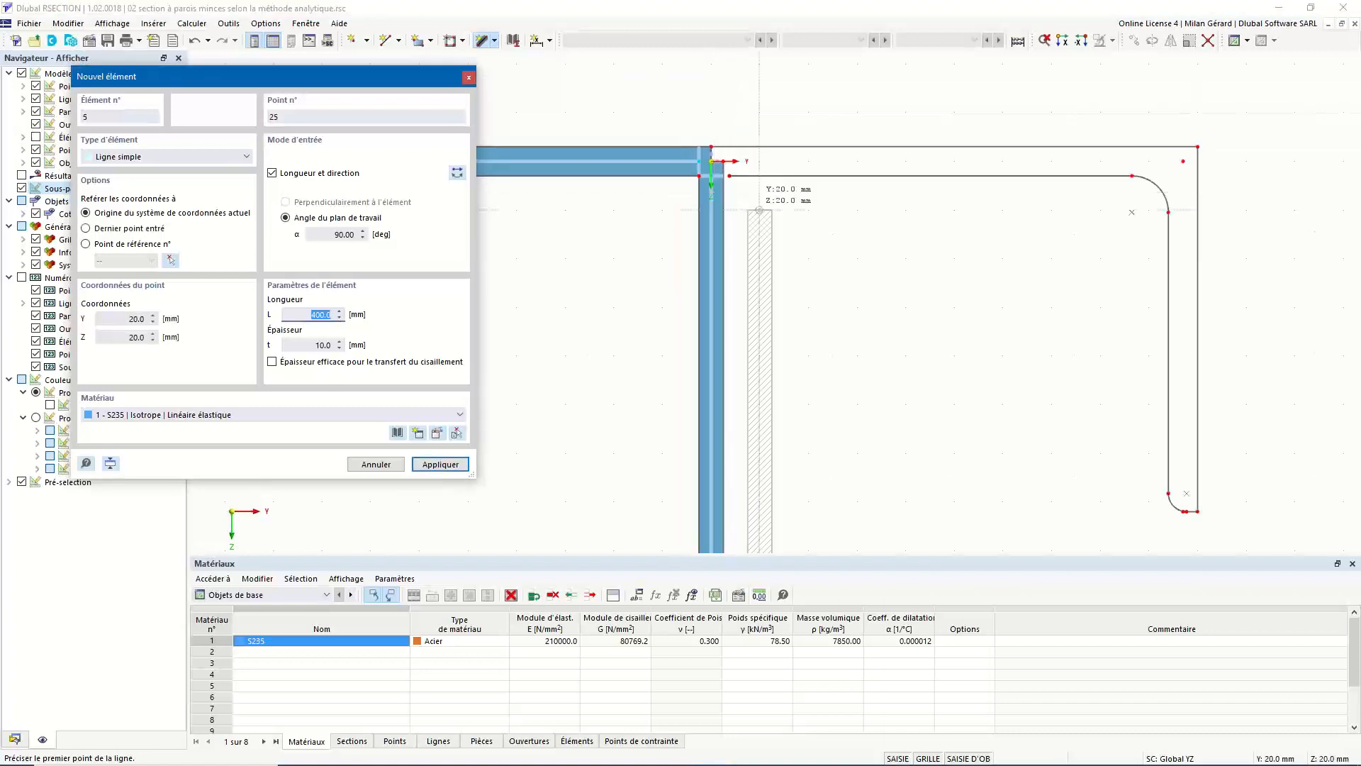
key(Escape)
key(F8)
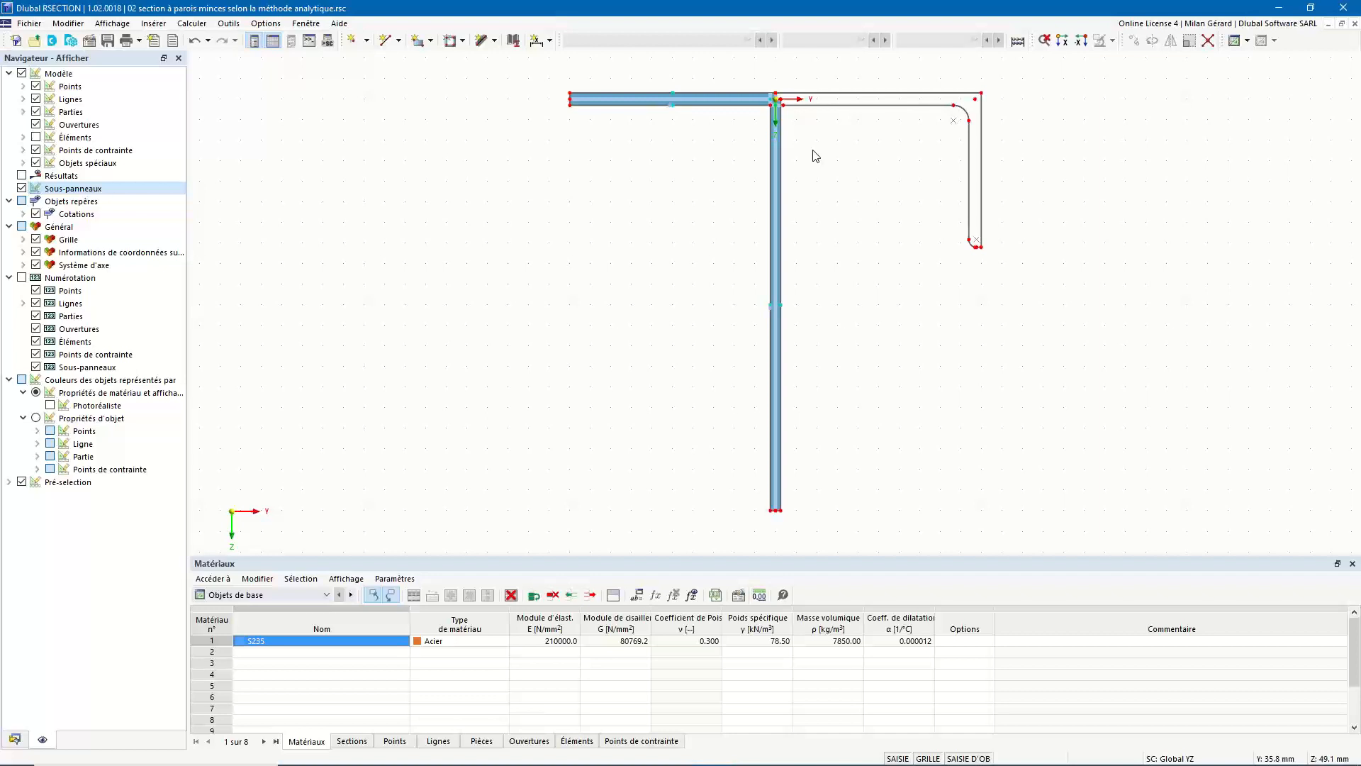
Set up an angular corner of type "Bord et angle" with L1 = 6*sqrt(2) mm and α = 45°
click(229, 24)
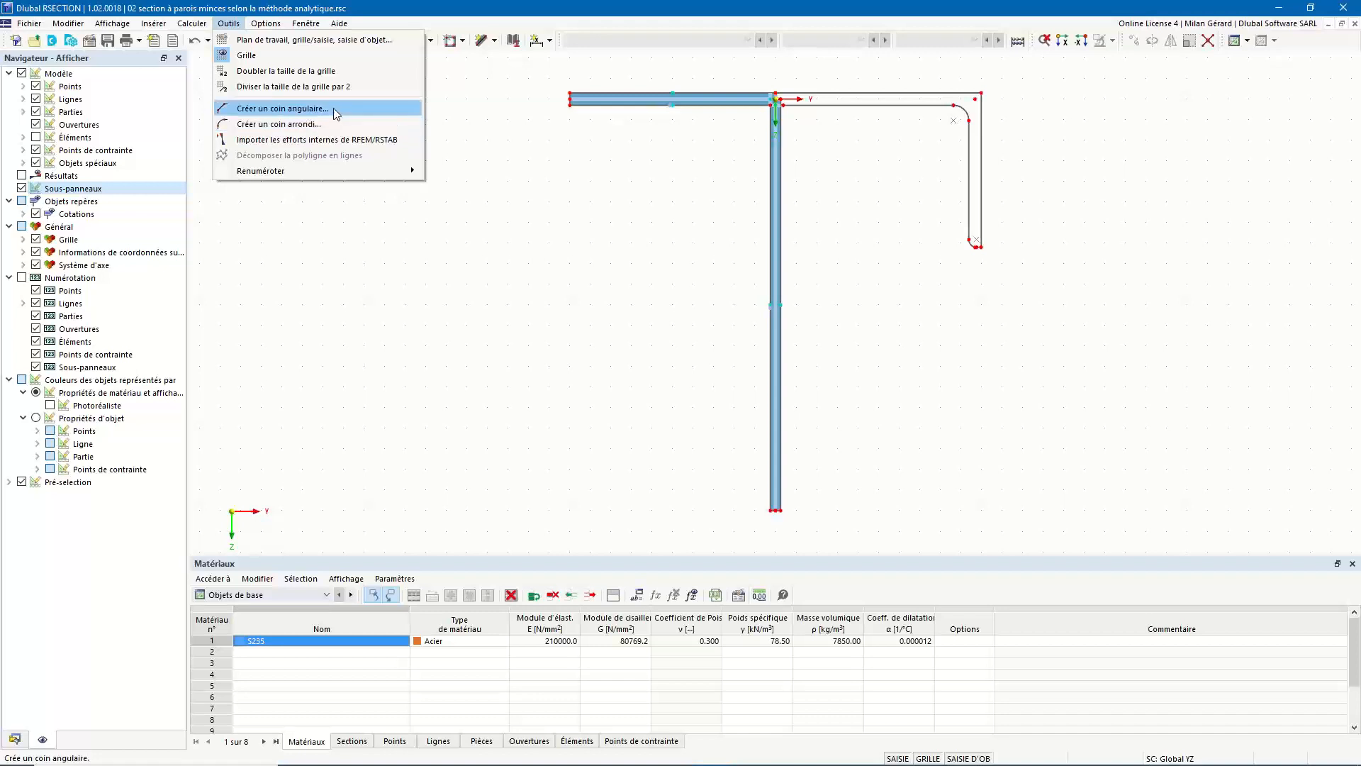
click(360, 110)
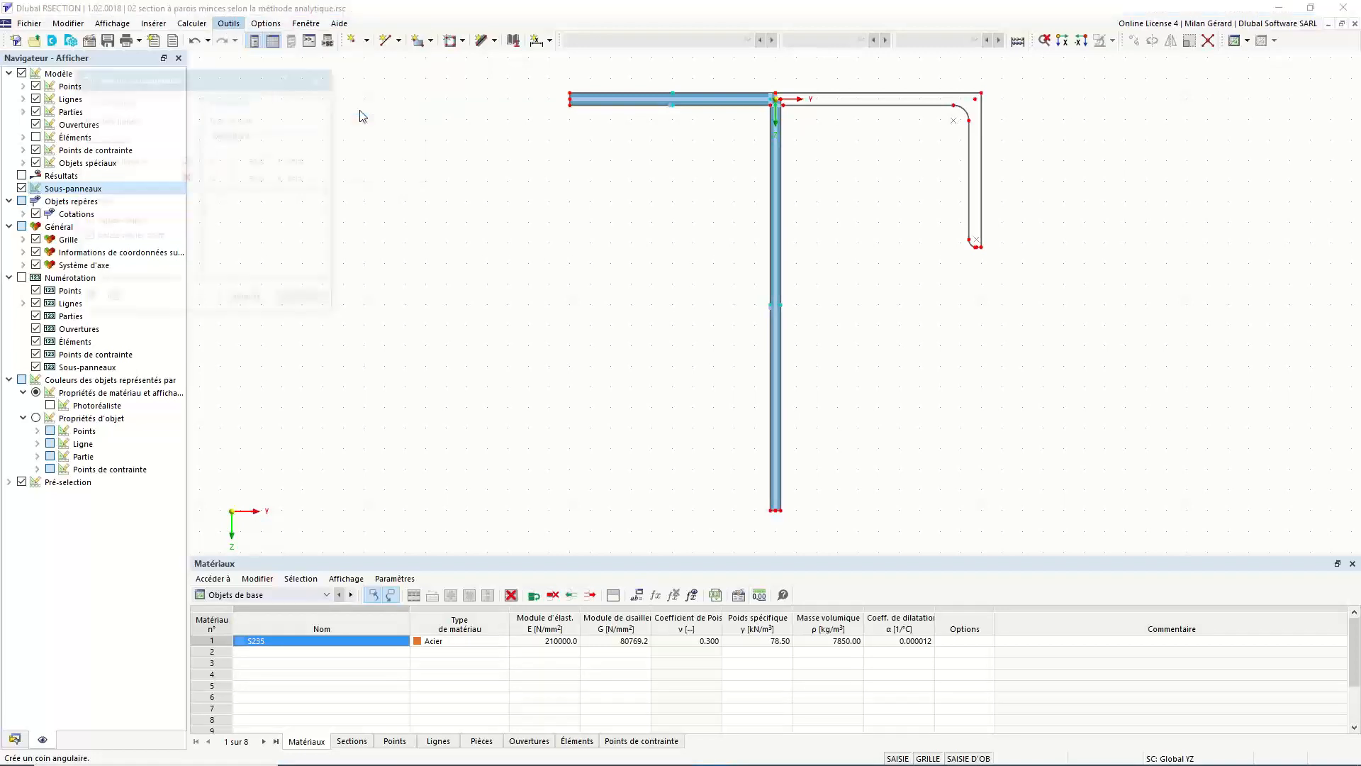
click(280, 131)
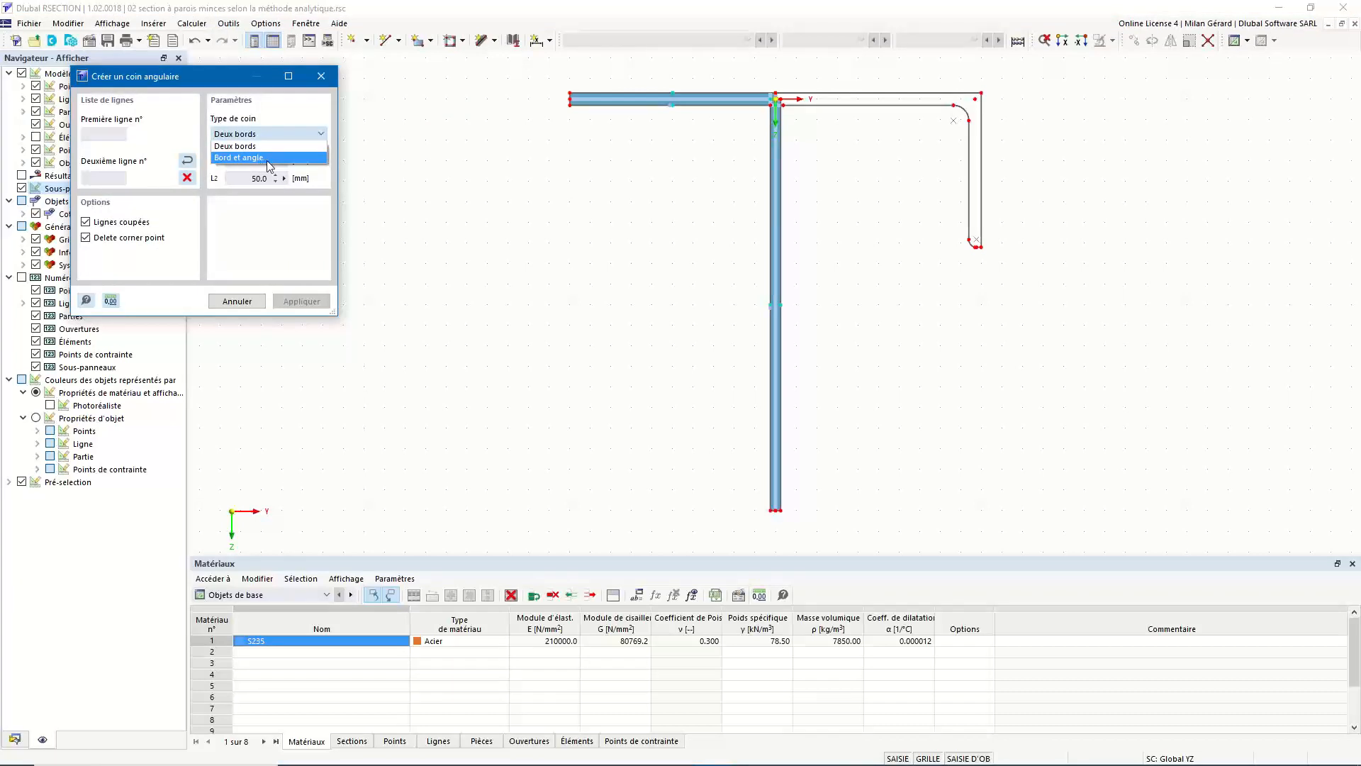
click(270, 159)
double_click(251, 181)
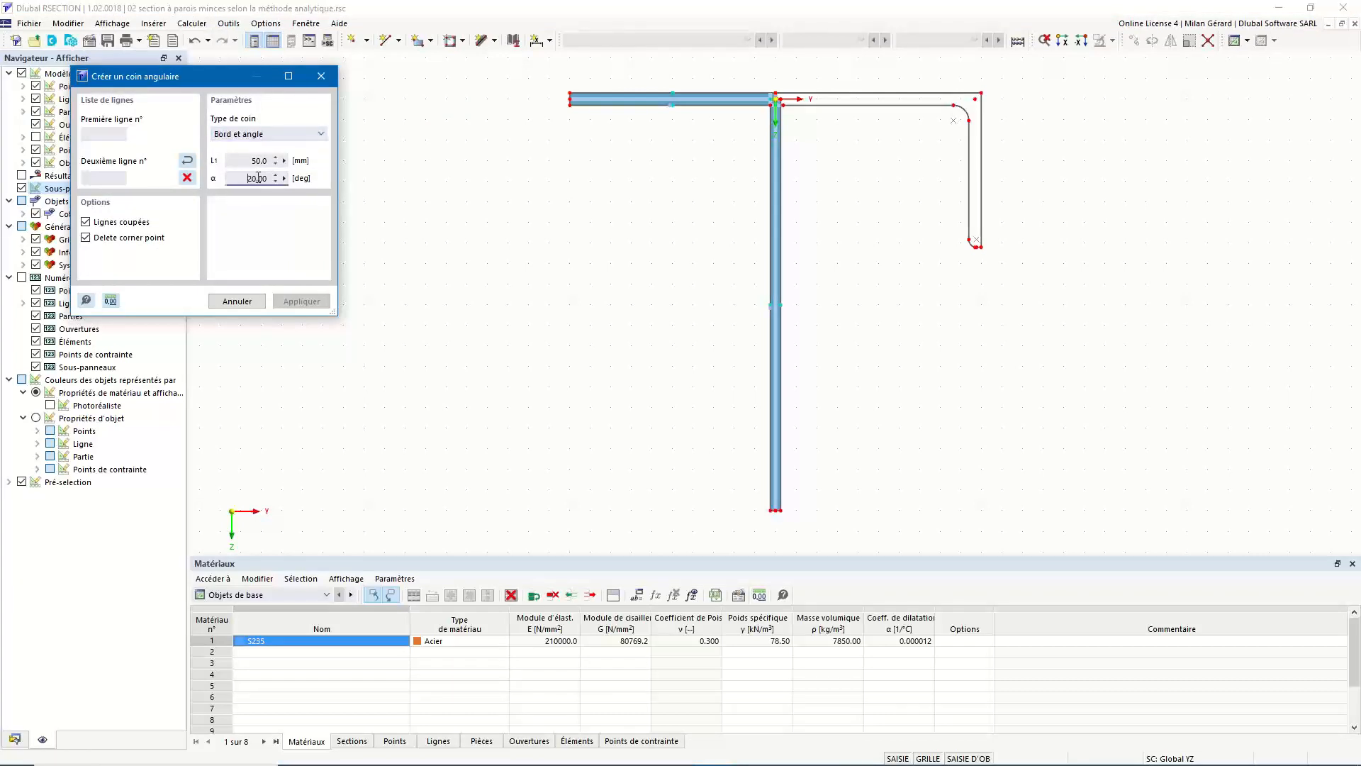
text(45)
double_click(255, 161)
text(6)
key(Caps_Lock)
text(*sQ)
key(Caps_Lock)
text(rt)
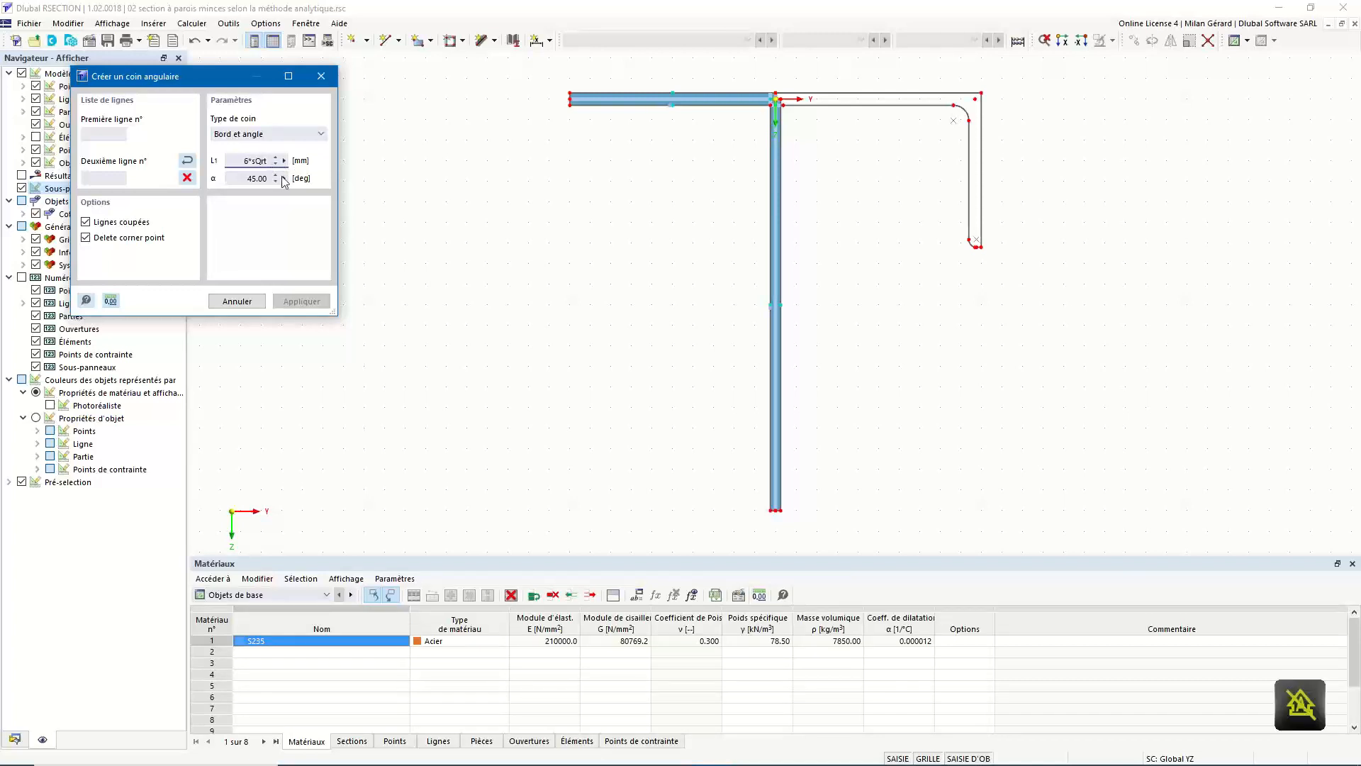
key(BackSpace)
key(BackSpace)
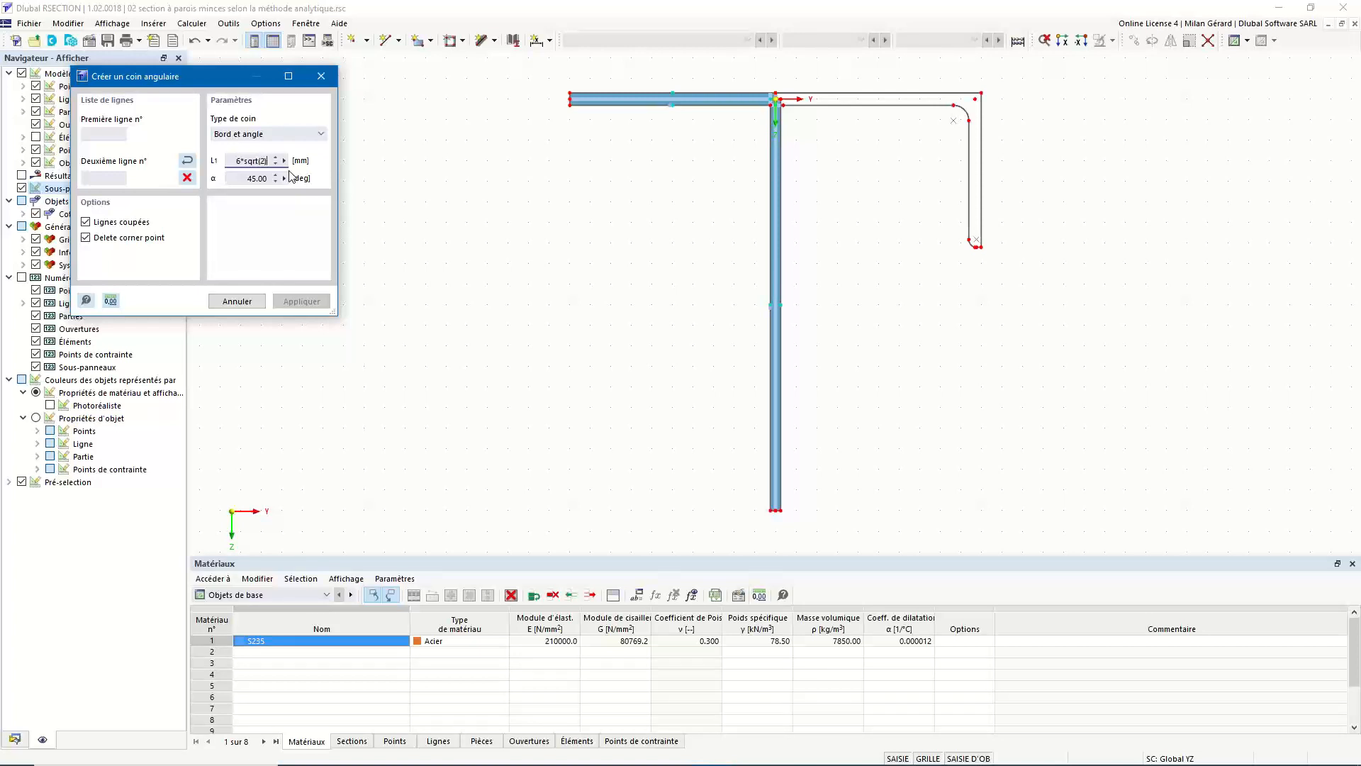
key(Tab)
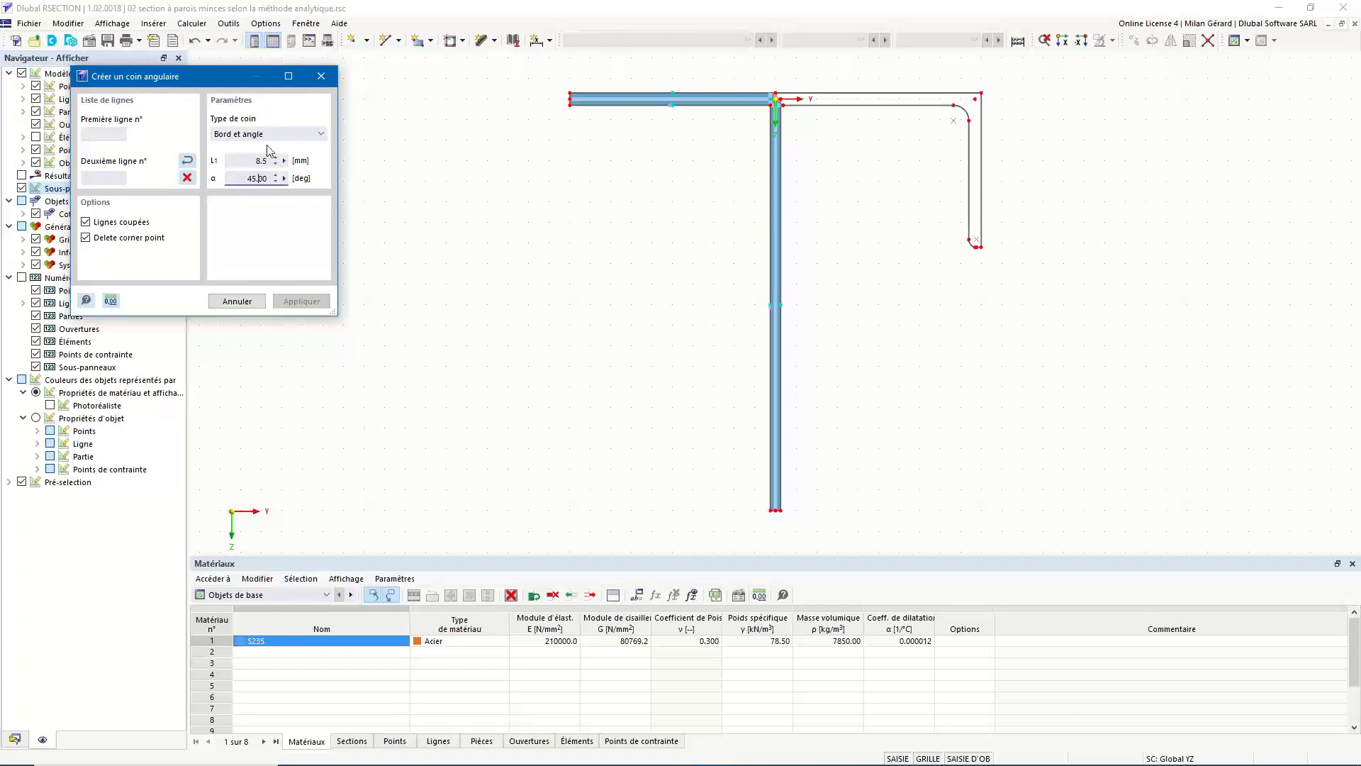
Create the angular corner between the lower edge of the left flange and the left edge of the vertical web
click(695, 104)
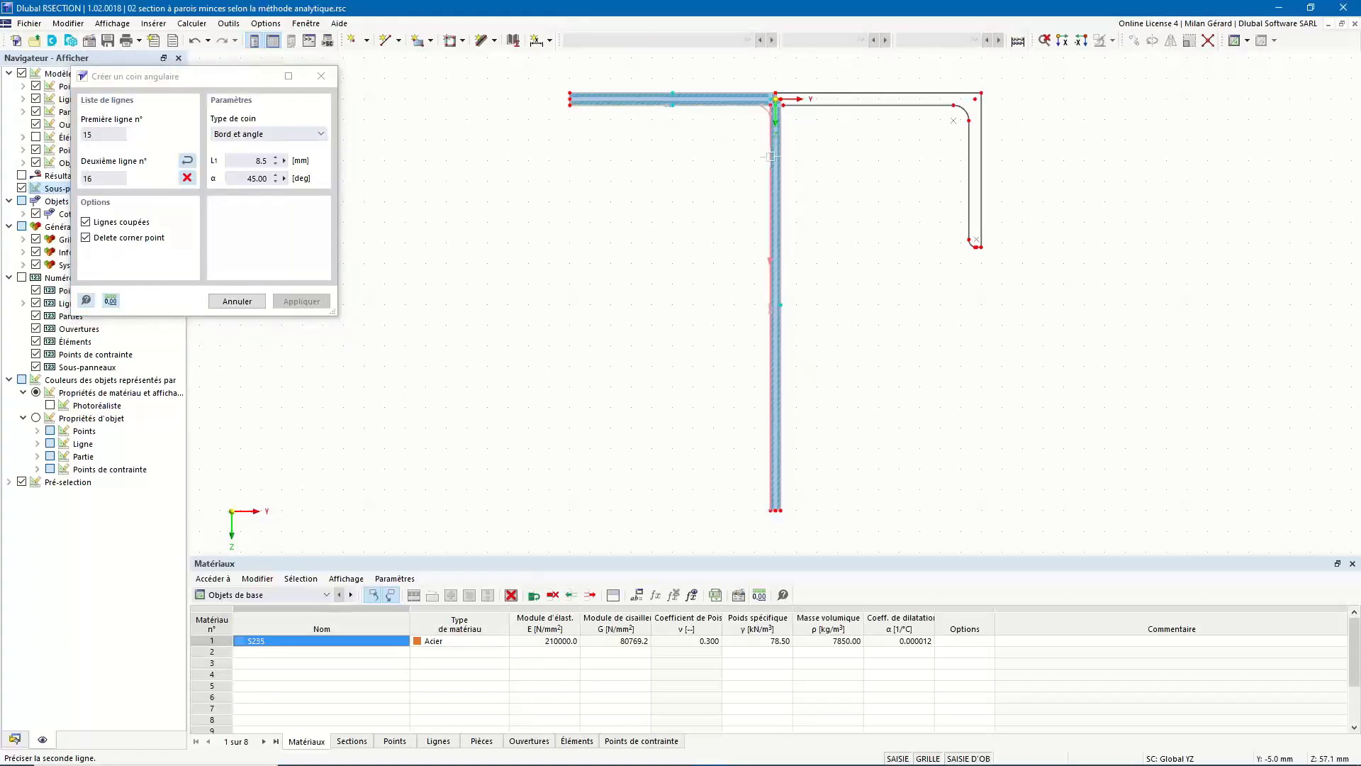
click(772, 119)
scroll(773, 119, up, 3)
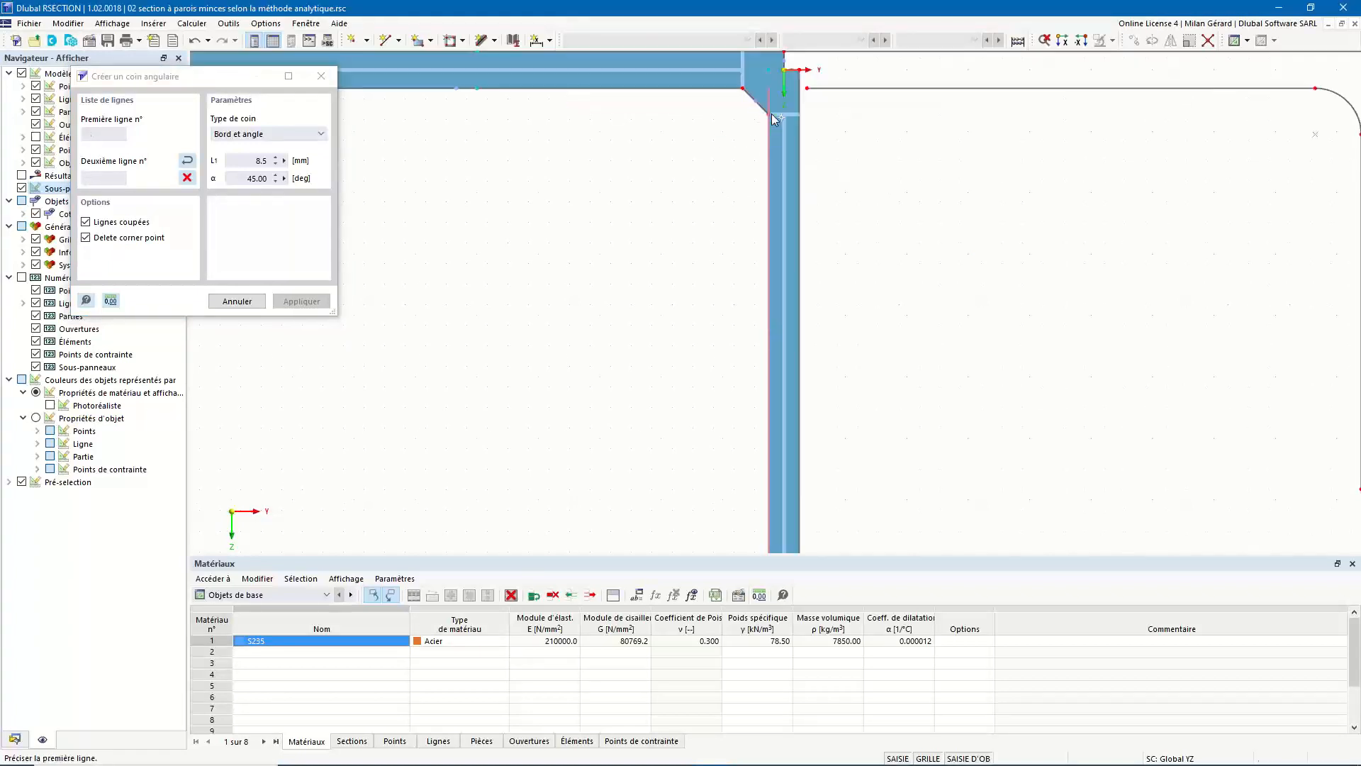
scroll(773, 119, up, 1)
scroll(769, 134, down, 3)
scroll(766, 152, up, 3)
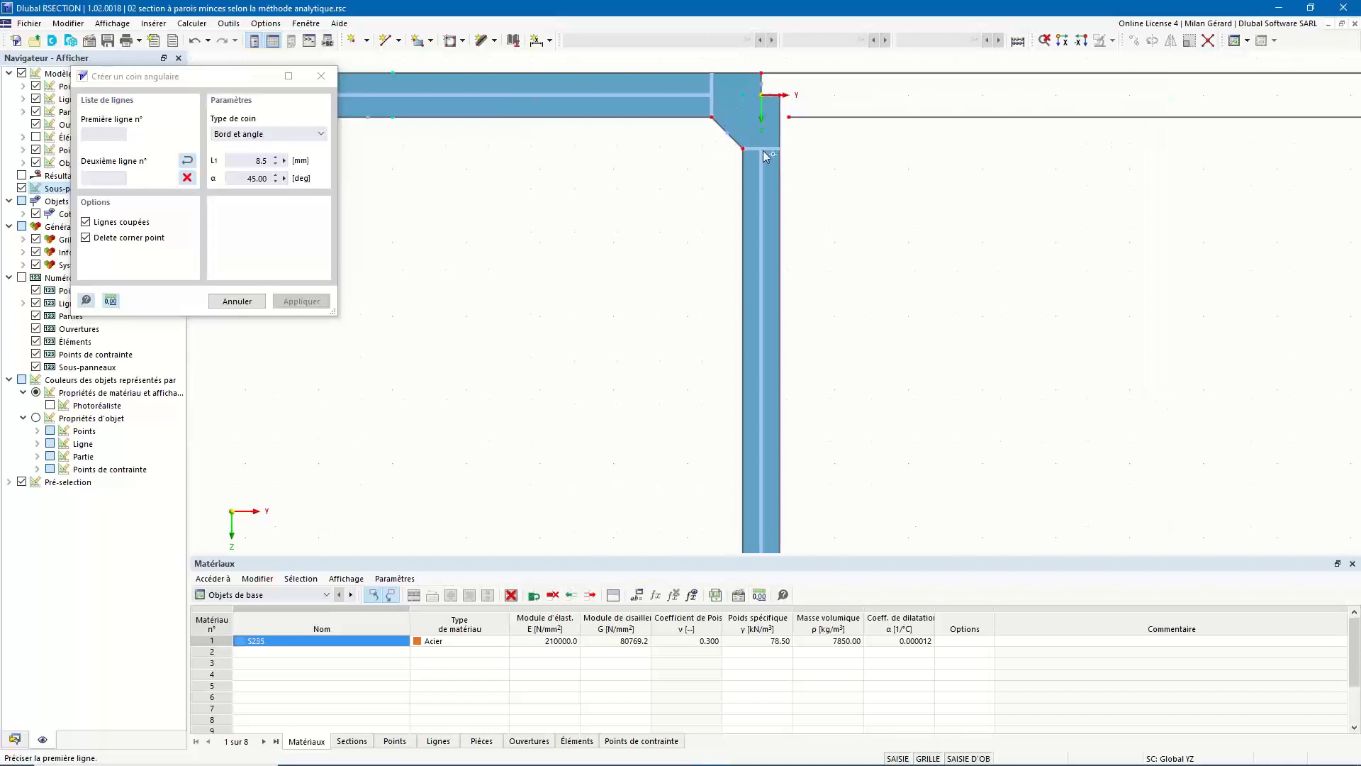
Create the matching angular corner between the angle's lower horizontal edge and the right edge of the web, and end the command
scroll(588, 220, down, 1)
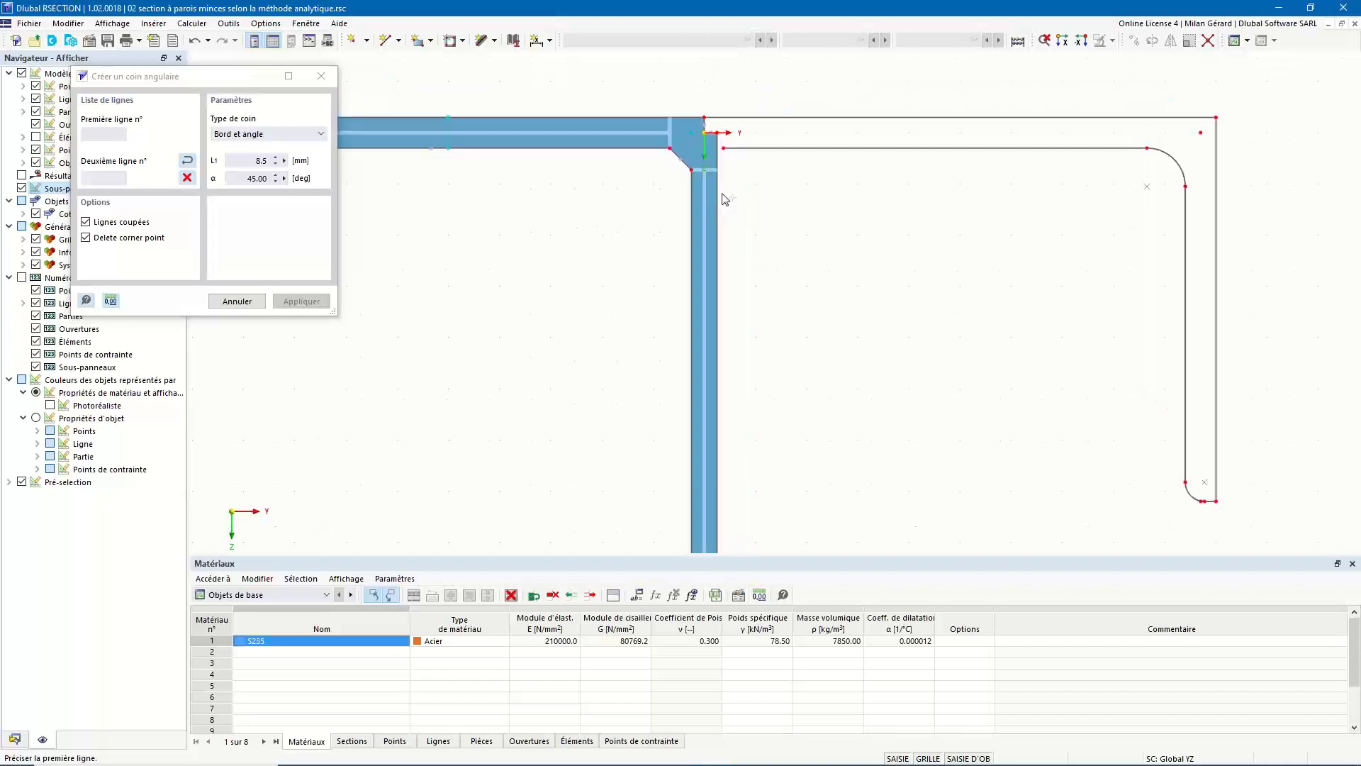
click(850, 149)
click(716, 236)
click(718, 235)
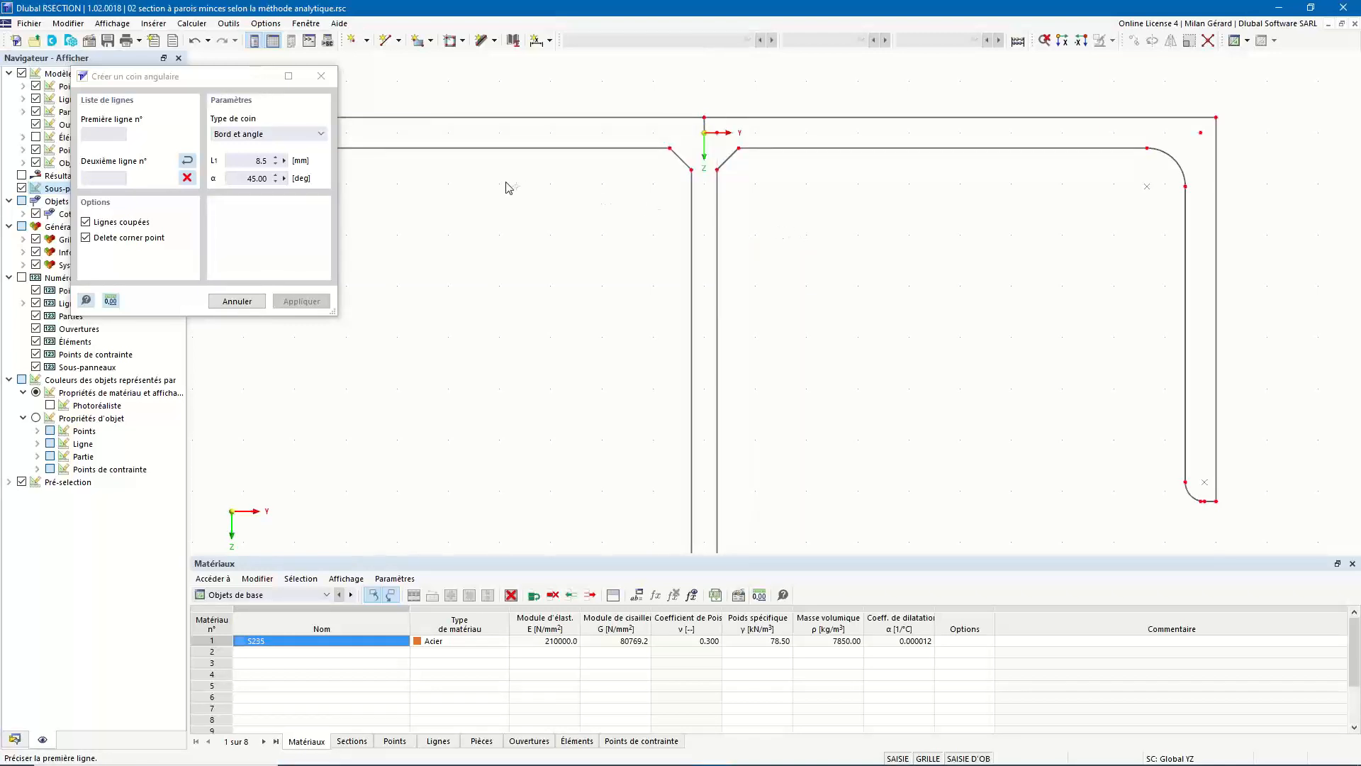
key(Escape)
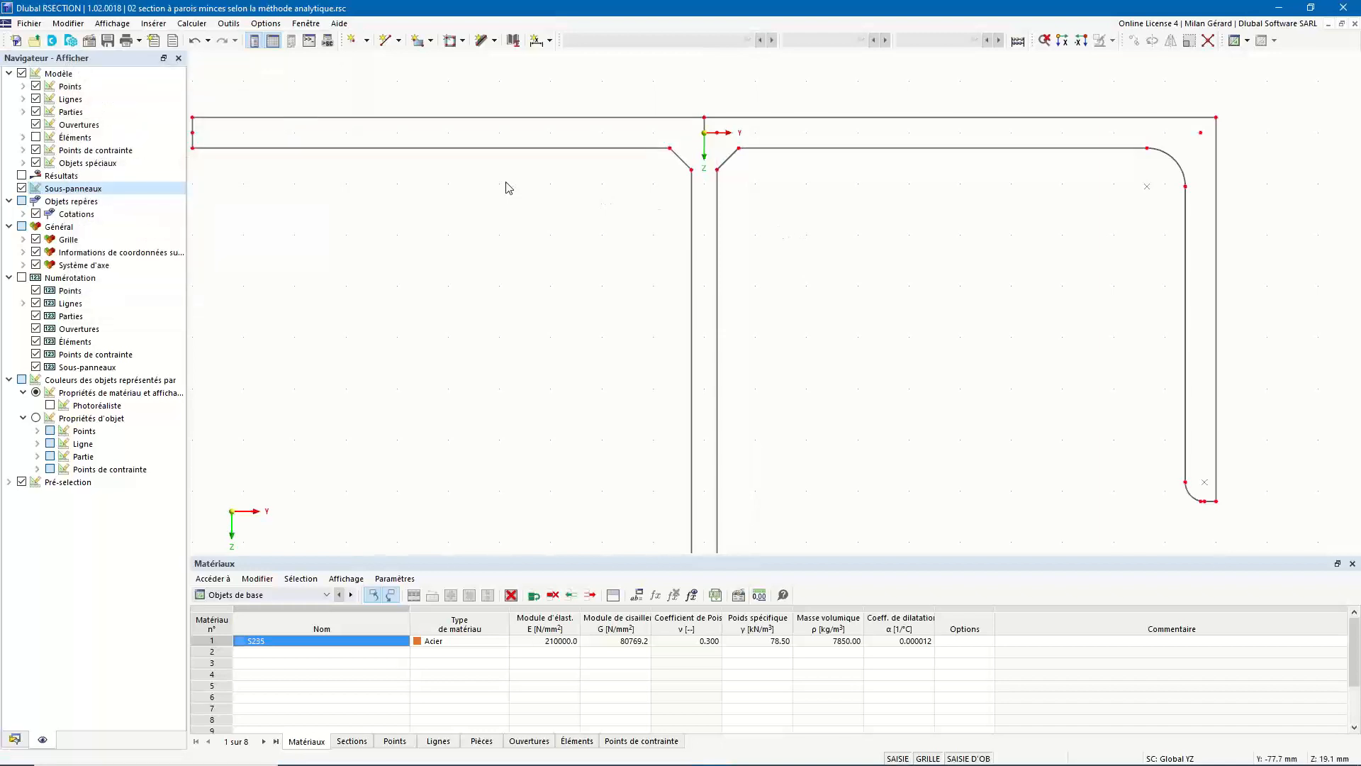
Open the section's only part from the model data for modification
key(F8)
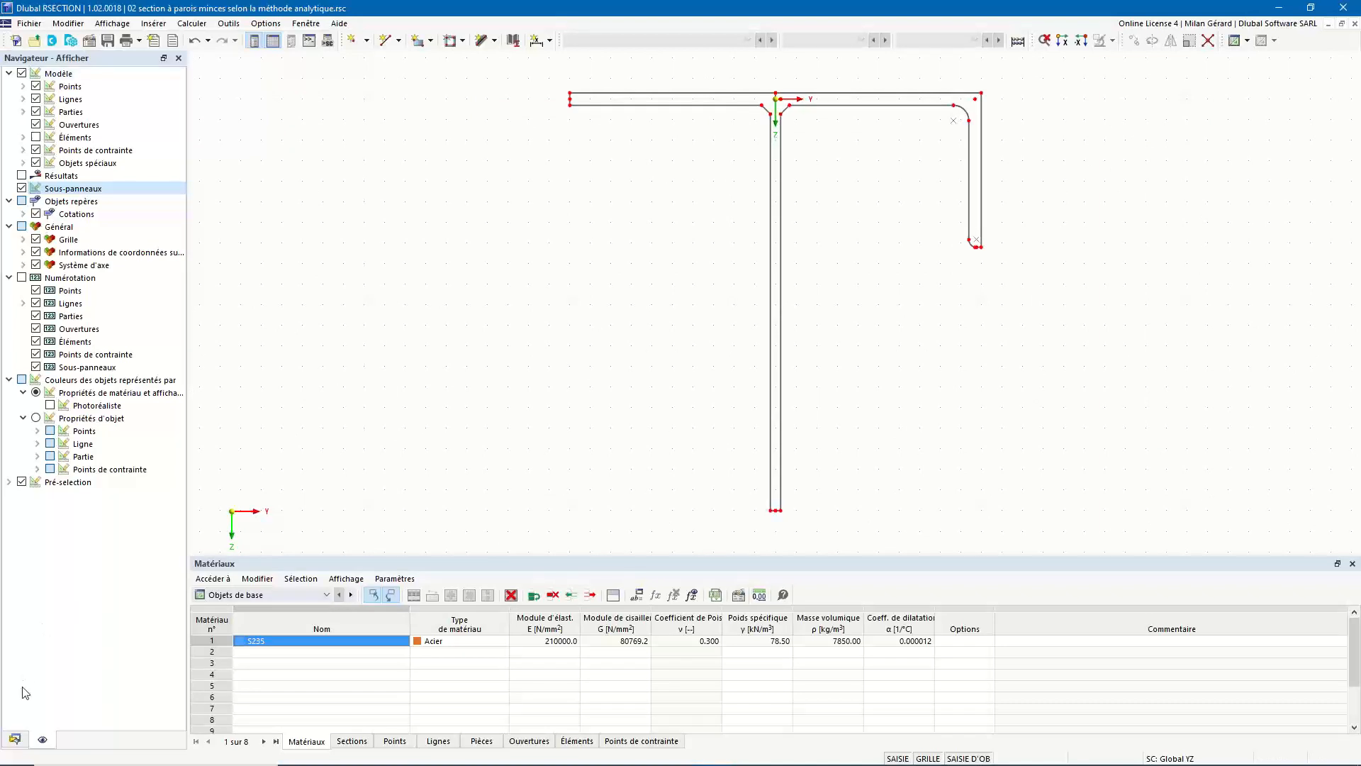
click(15, 741)
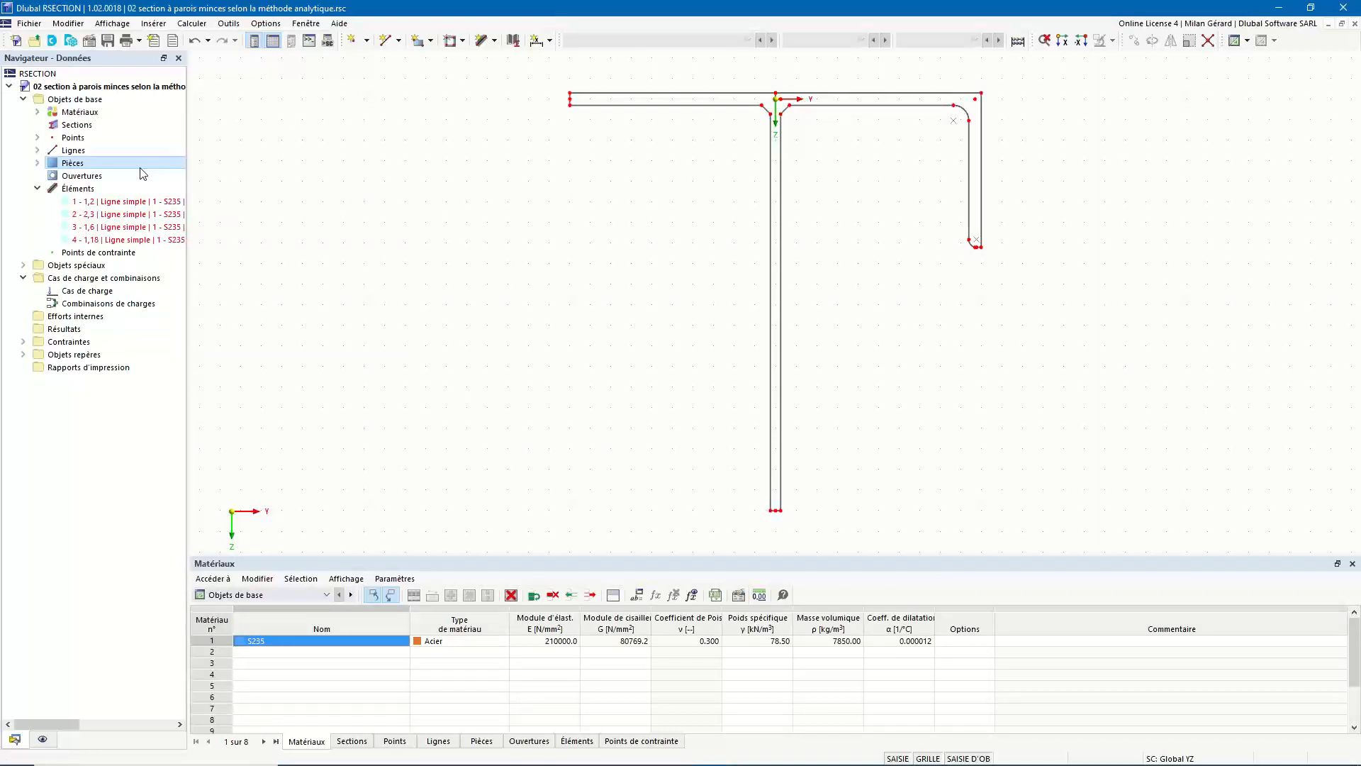
click(37, 162)
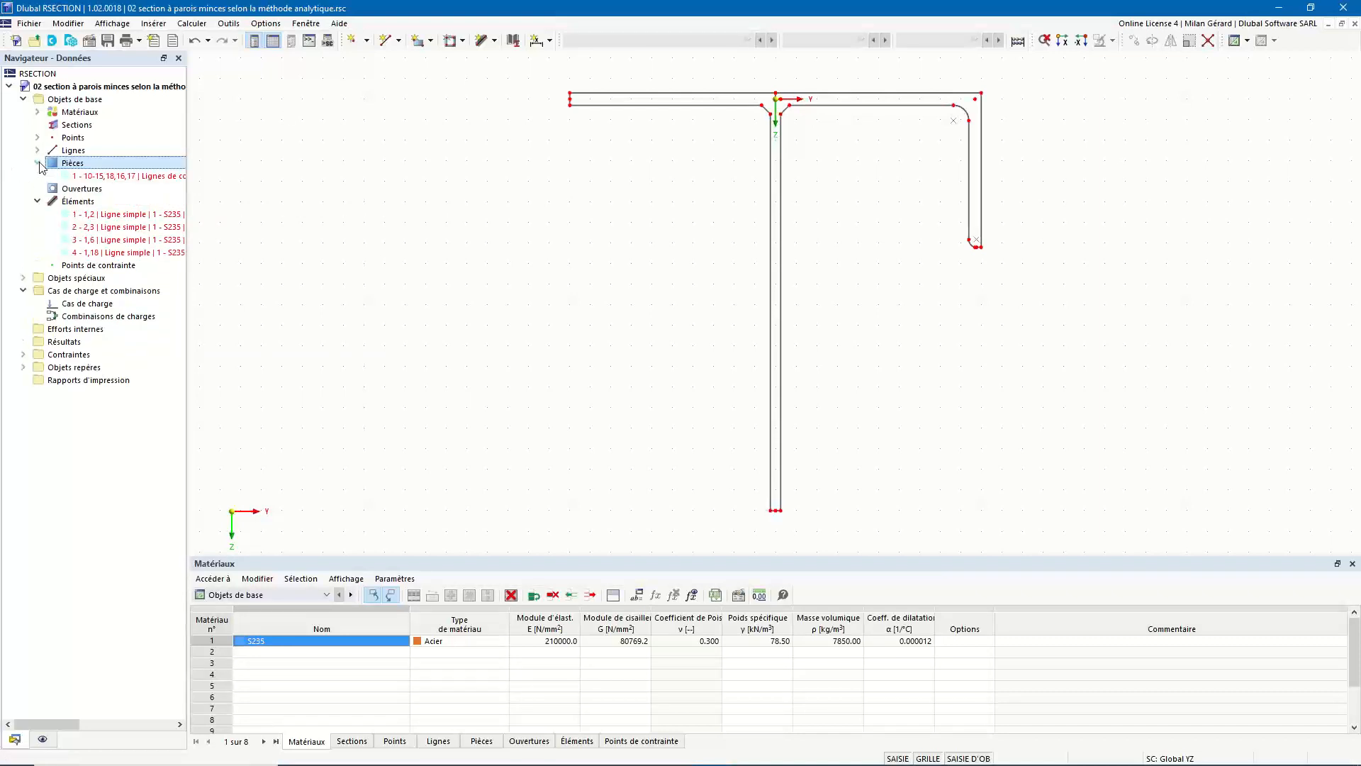
click(117, 177)
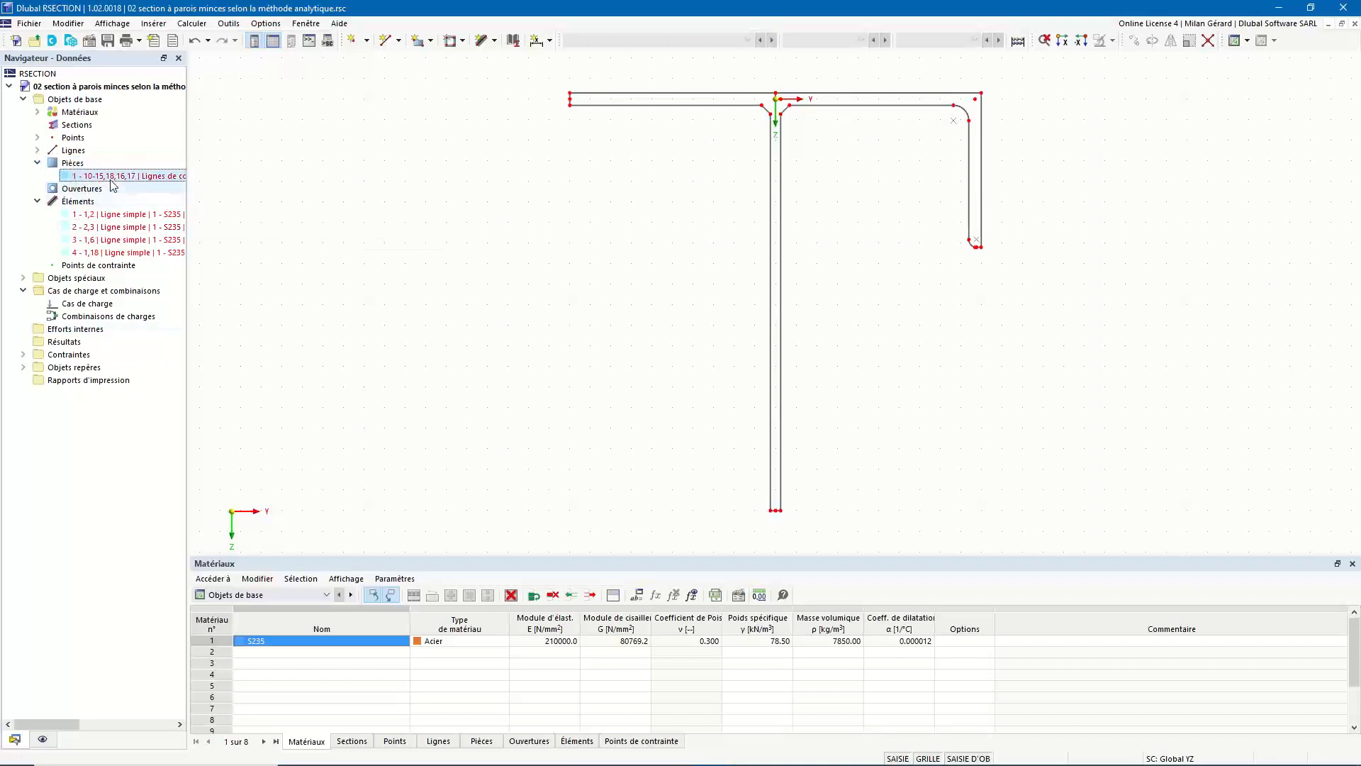
right_click(171, 183)
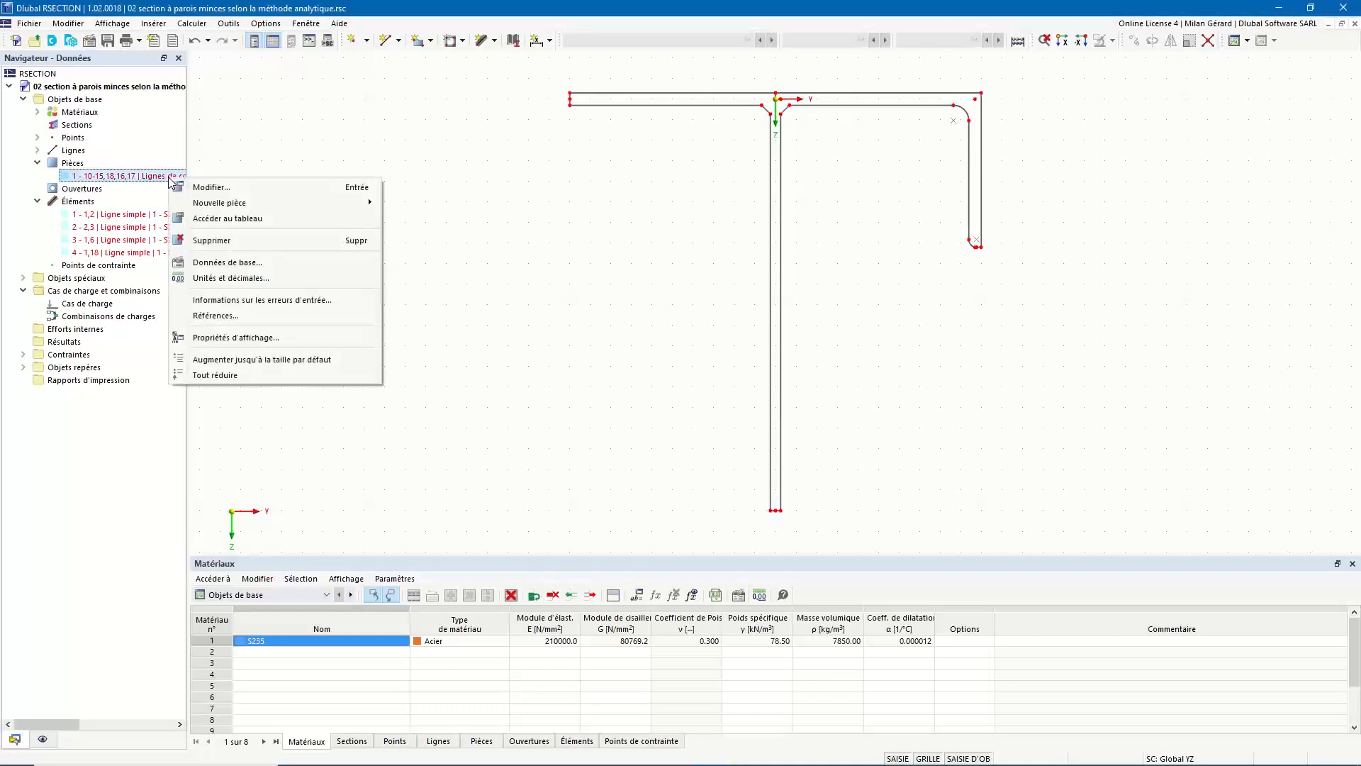
click(253, 189)
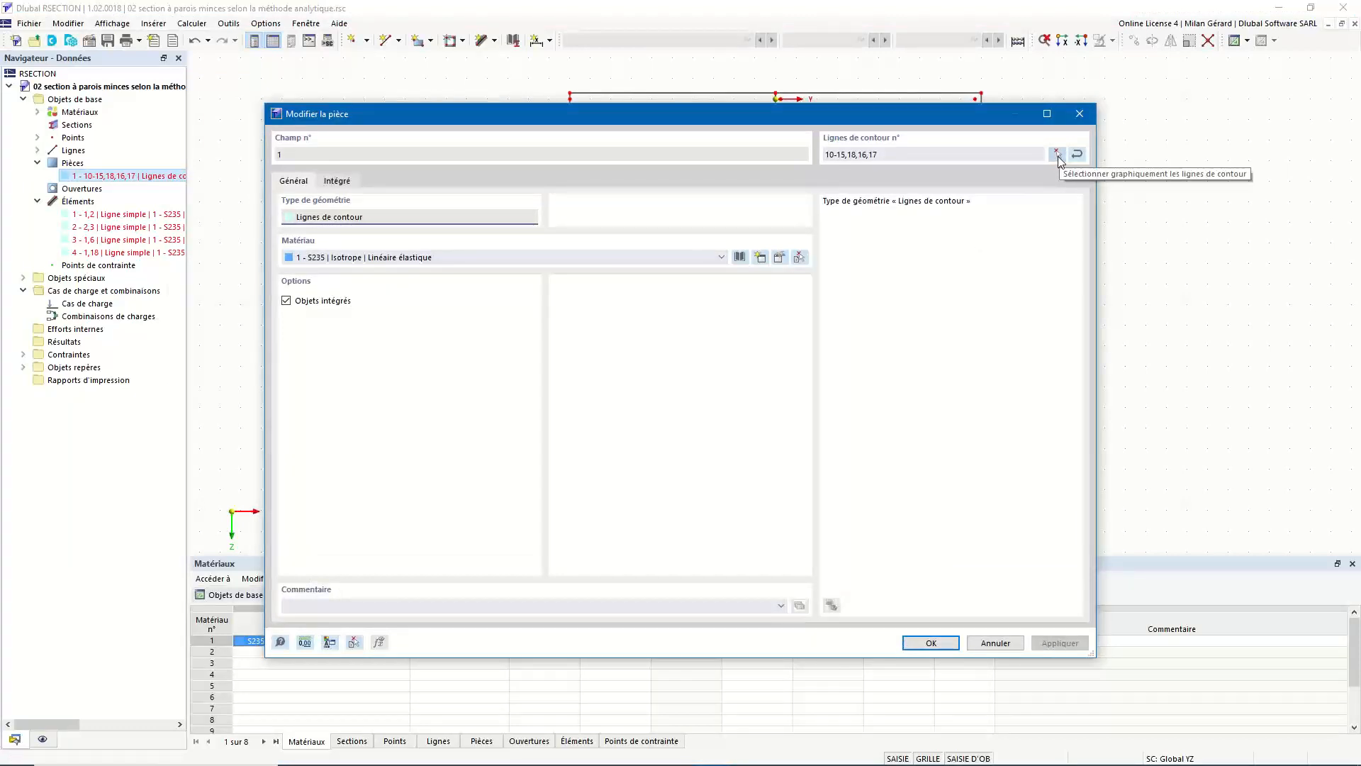
Replace the part's contour lines with a graphical selection of all the section's lines (1,4-19) and try to apply it
click(1057, 155)
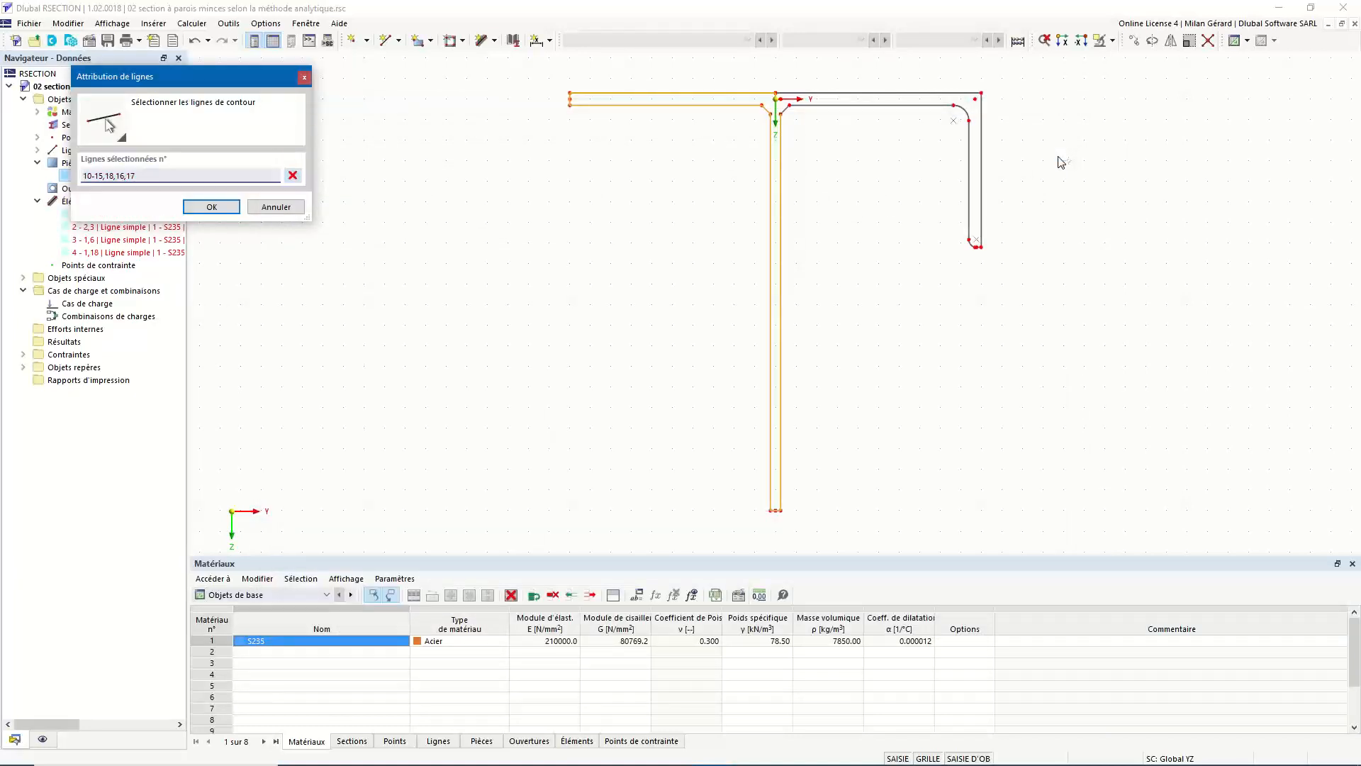
click(293, 176)
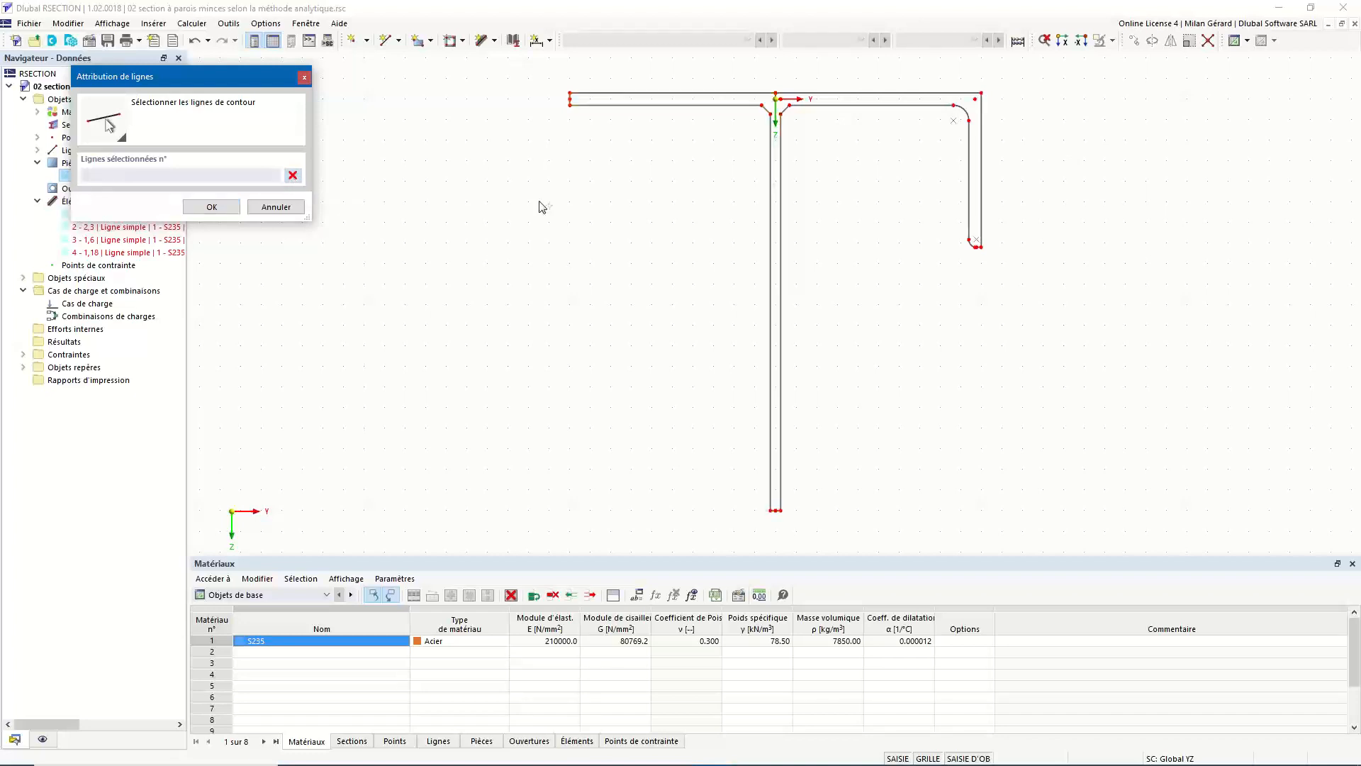
scroll(543, 206, down, 1)
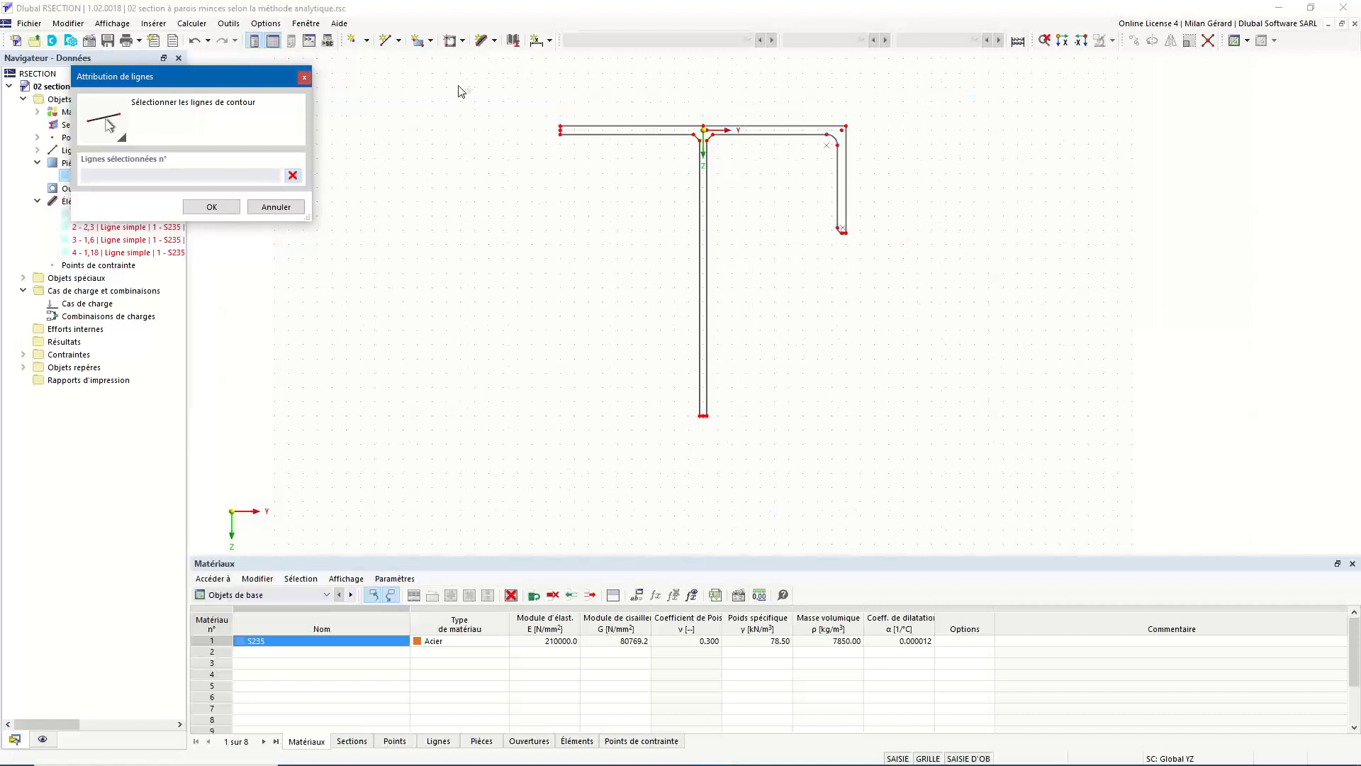
drag(457, 85, 958, 470)
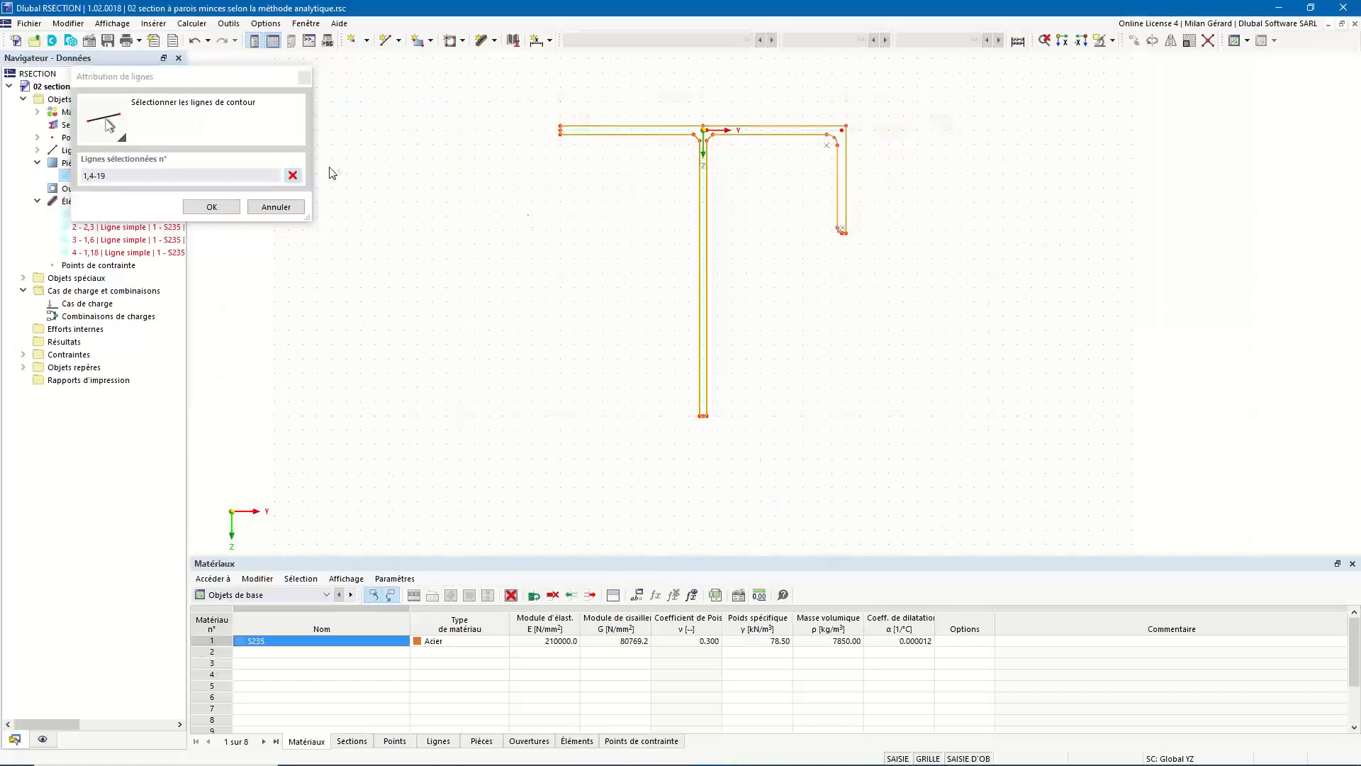
click(212, 207)
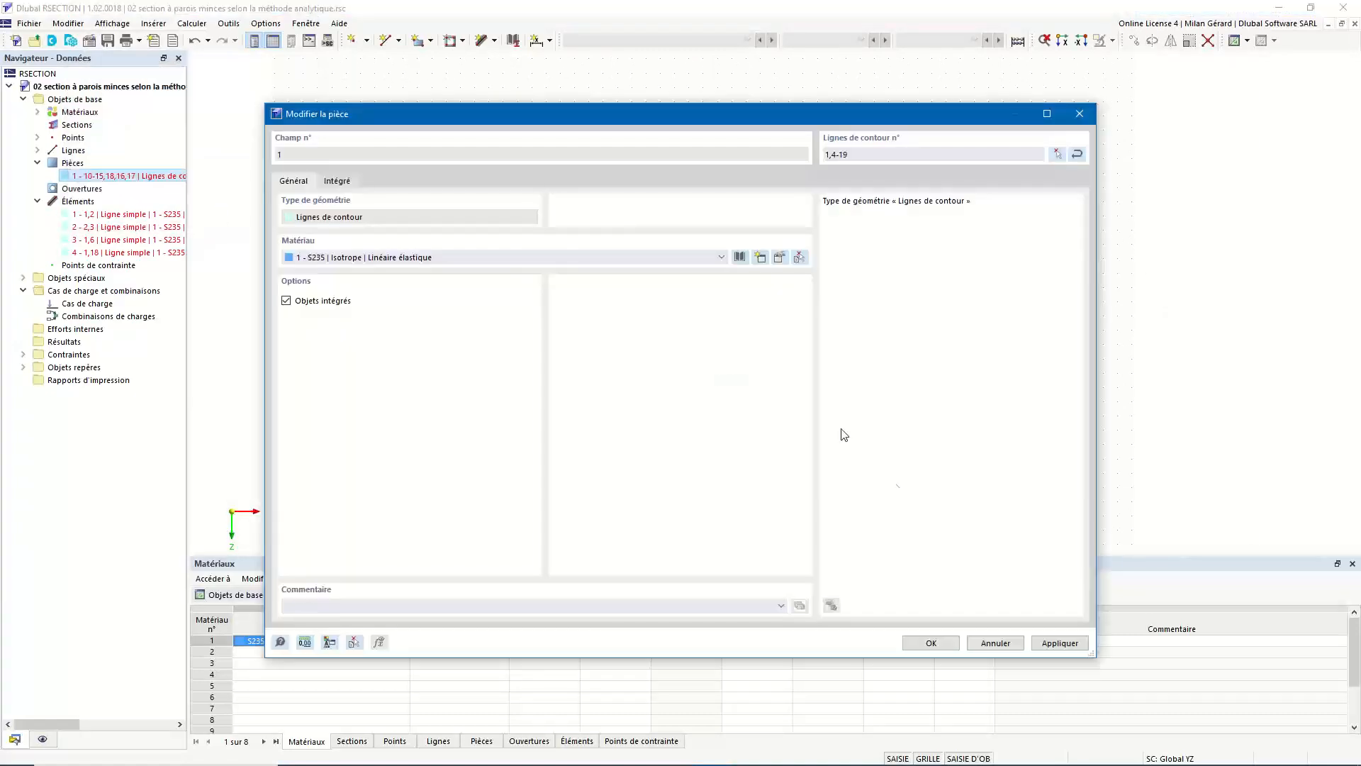
click(931, 643)
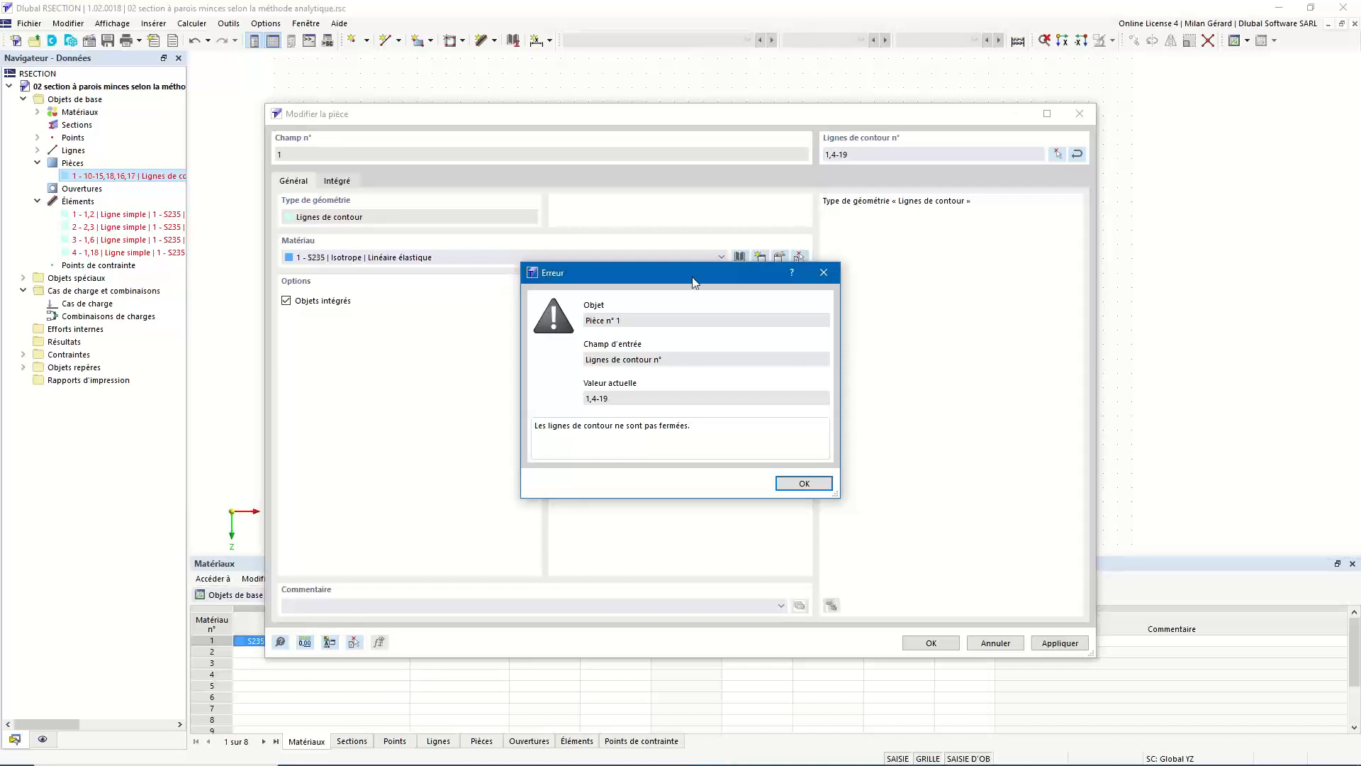
click(822, 485)
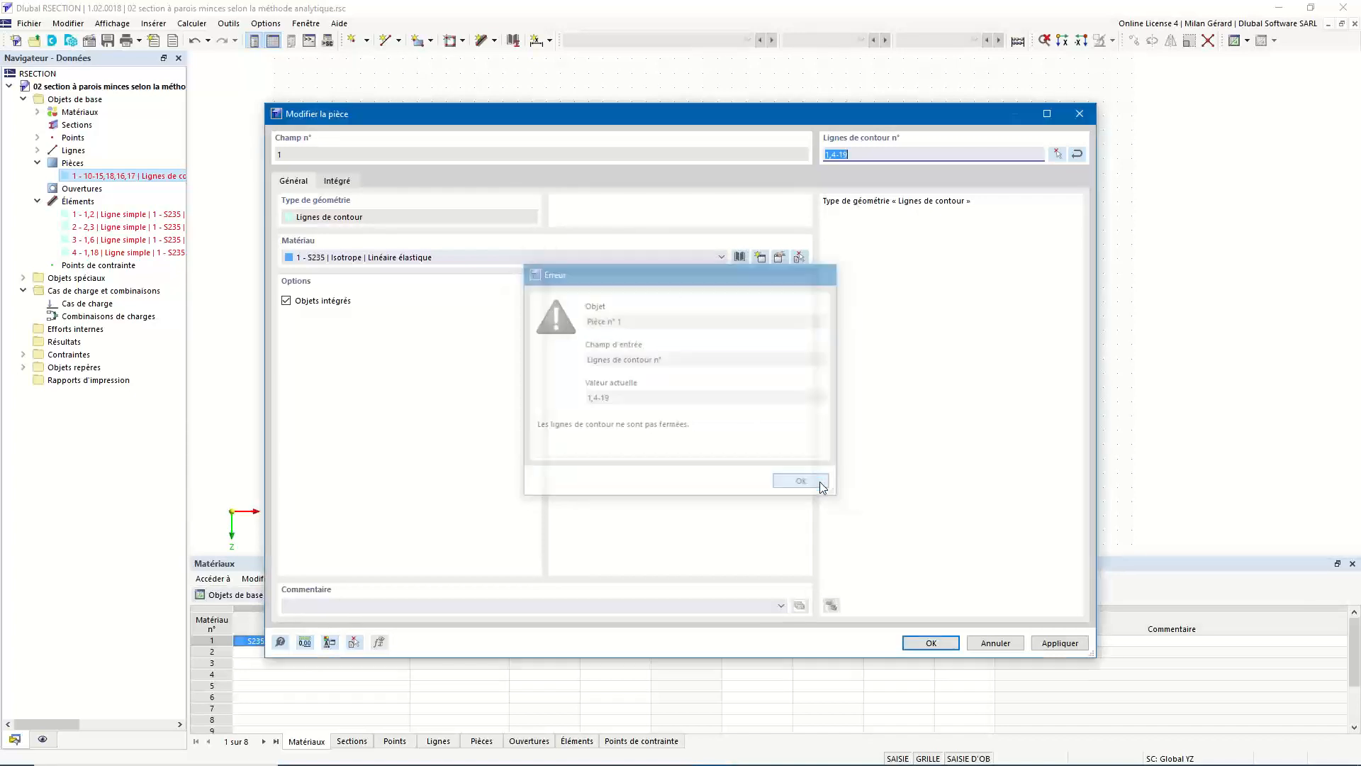
Remove the two inner lines at the origin (11 and 12) from the part's contour selection and apply the modified part
click(1058, 154)
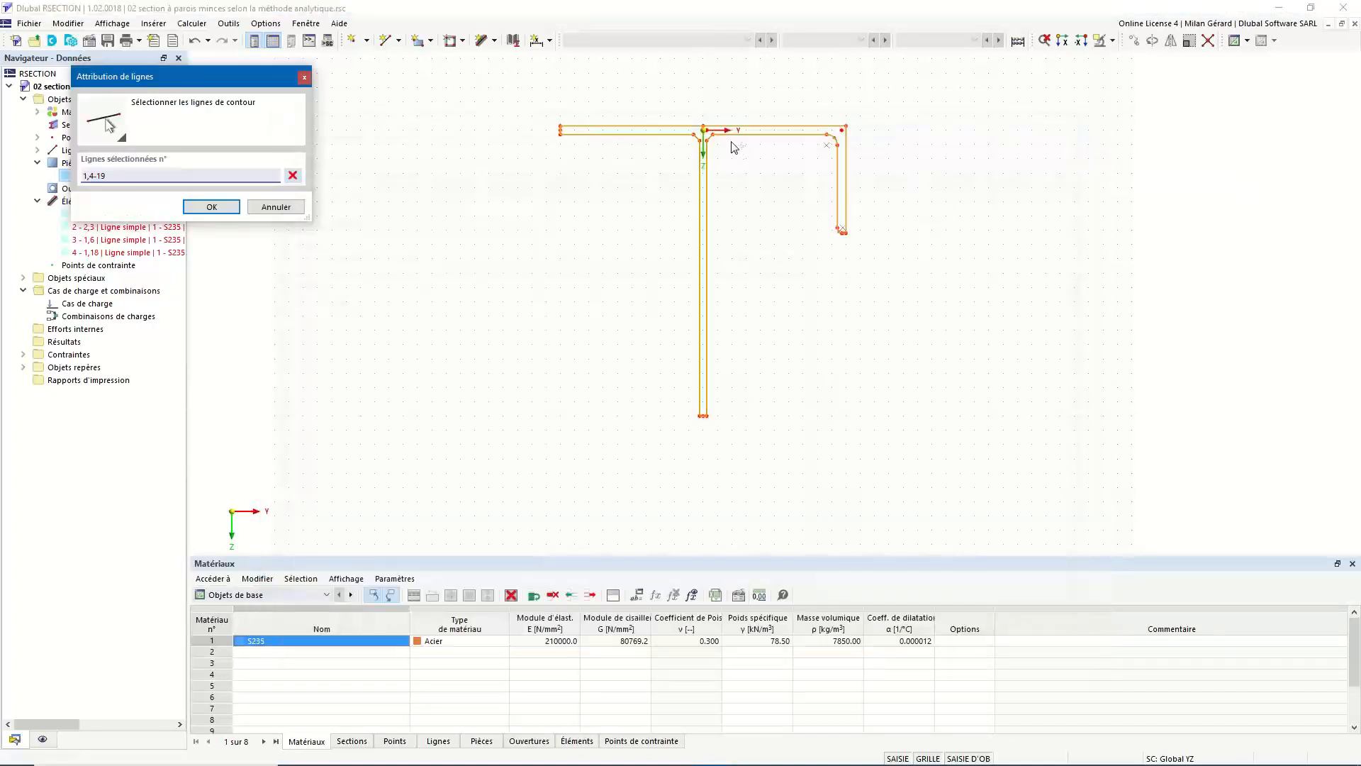
scroll(627, 142, up, 6)
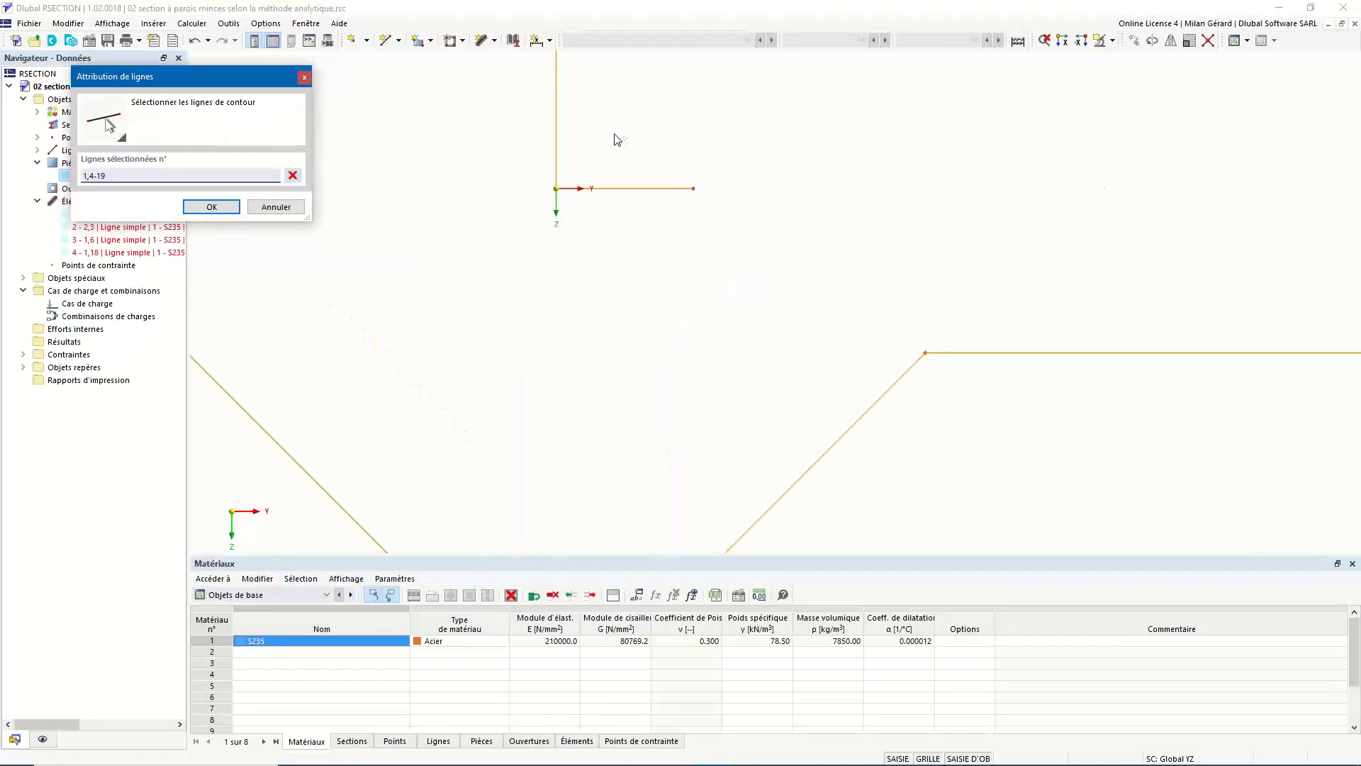
scroll(613, 205, down, 3)
middle_drag(602, 163, 608, 176)
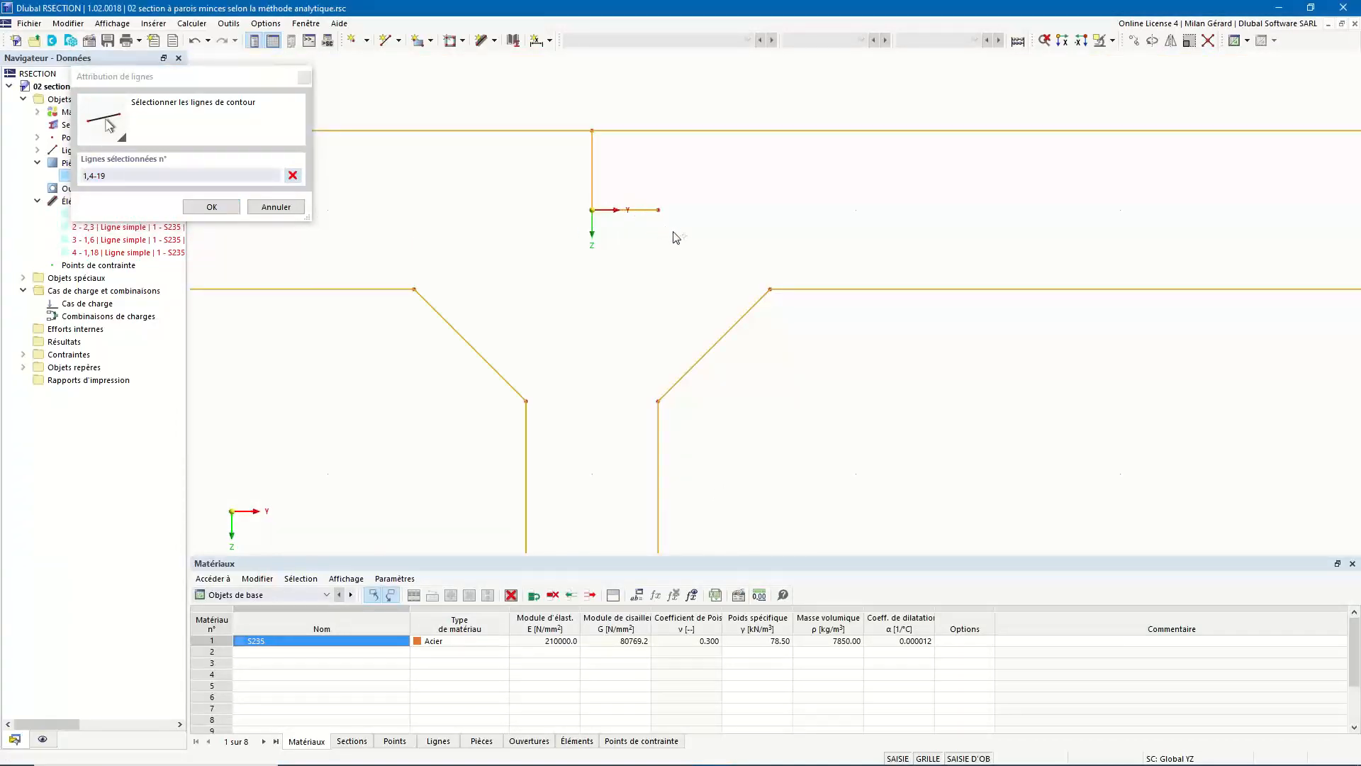
click(592, 176)
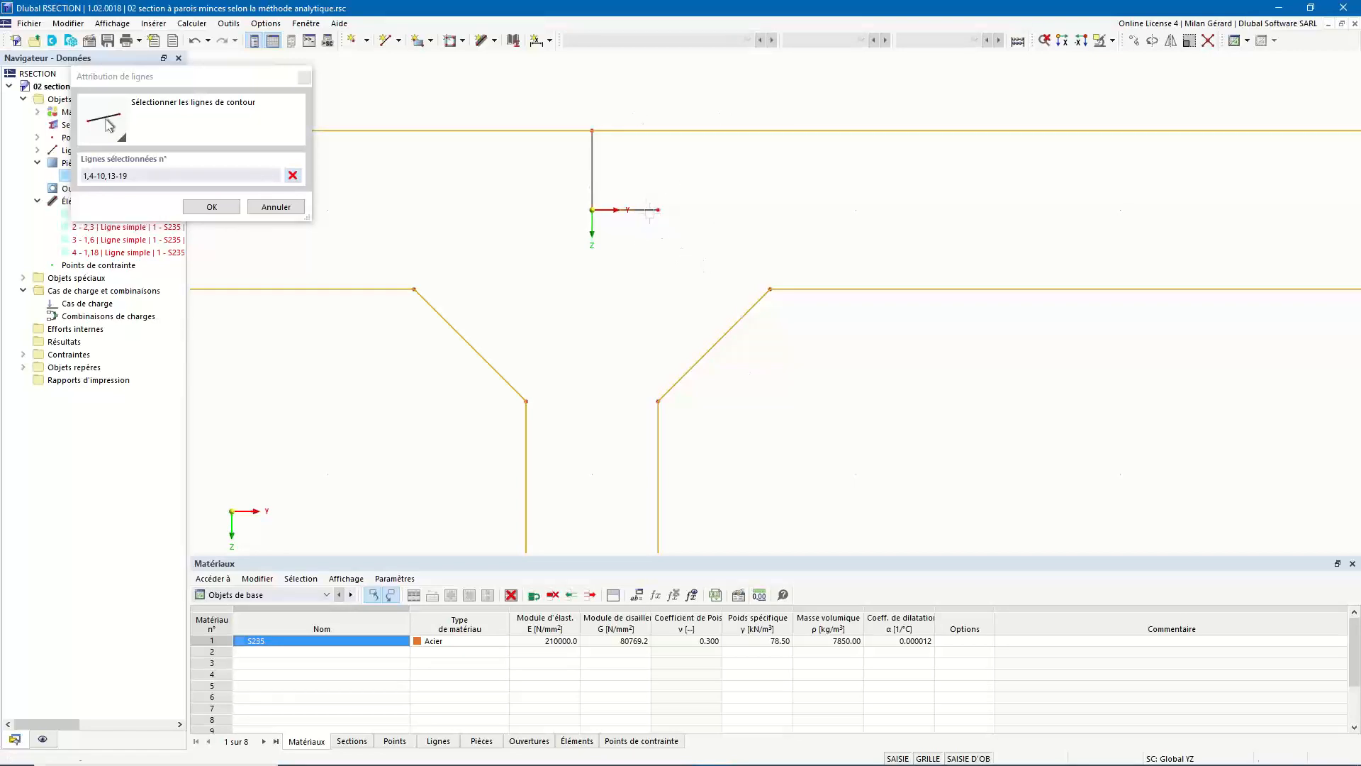
click(211, 209)
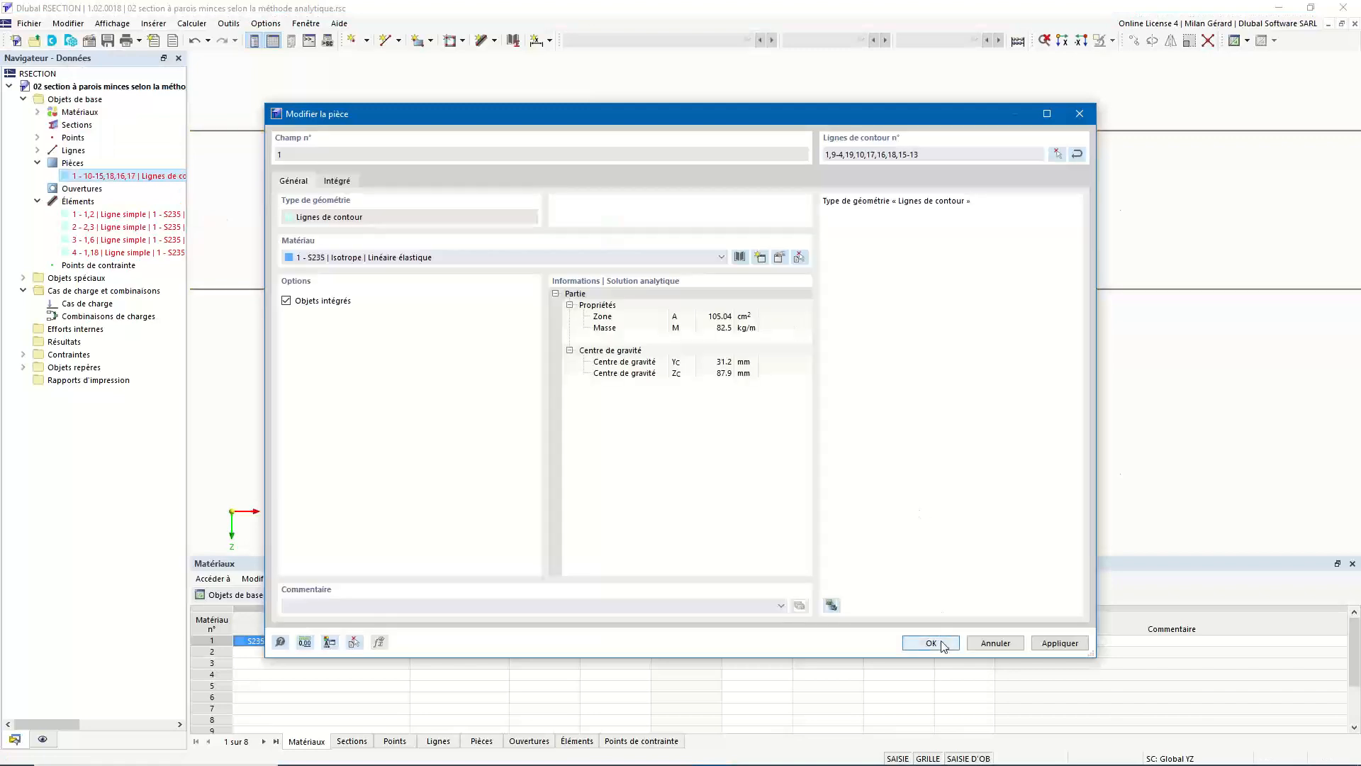
click(943, 643)
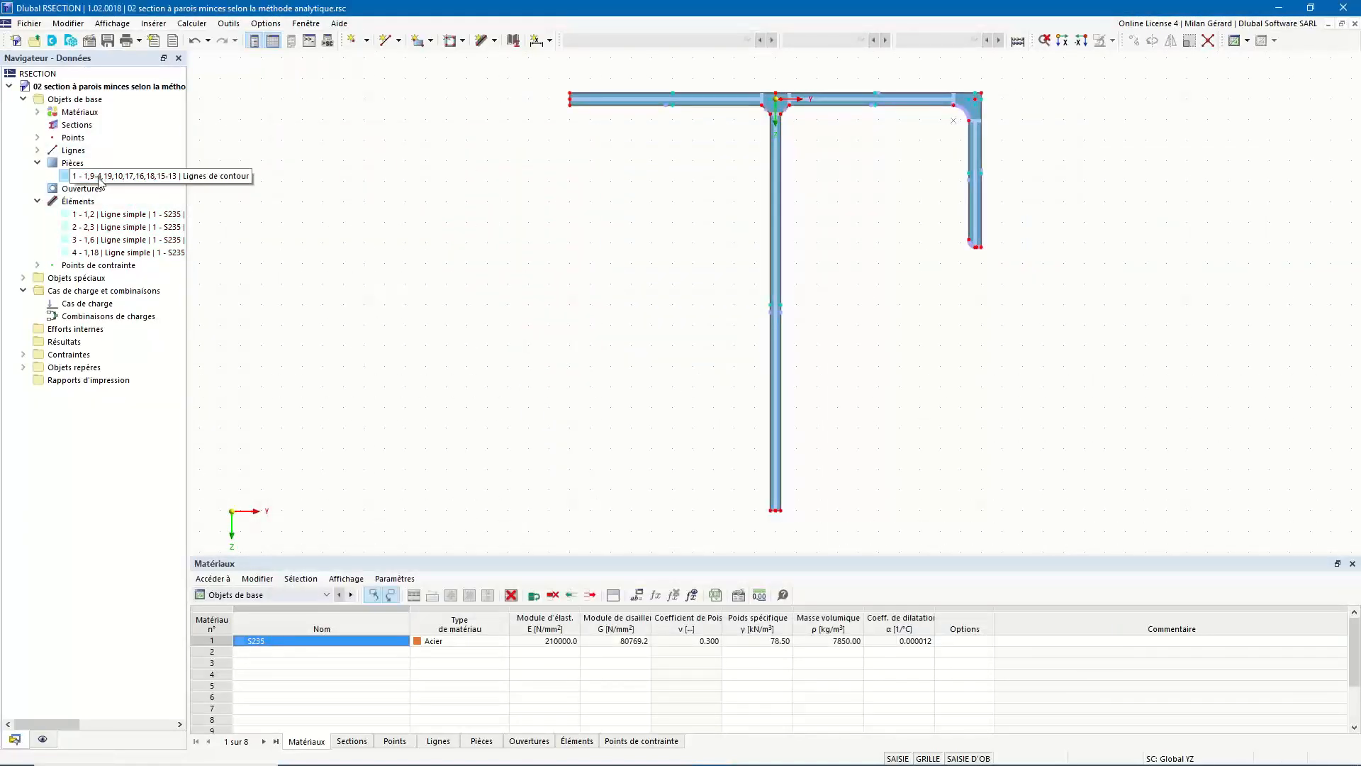
Create the permanent load case CC1 named "Seulement N"
click(37, 162)
click(37, 188)
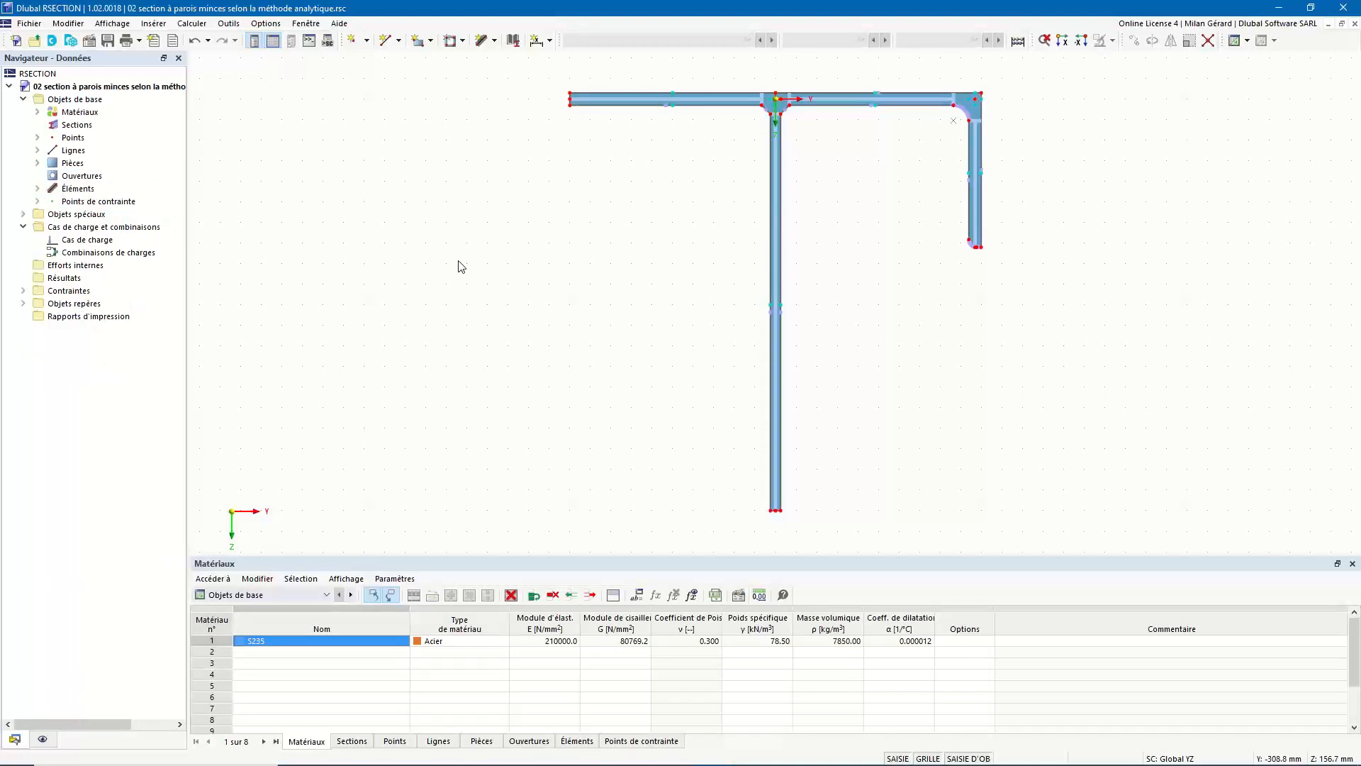
click(79, 228)
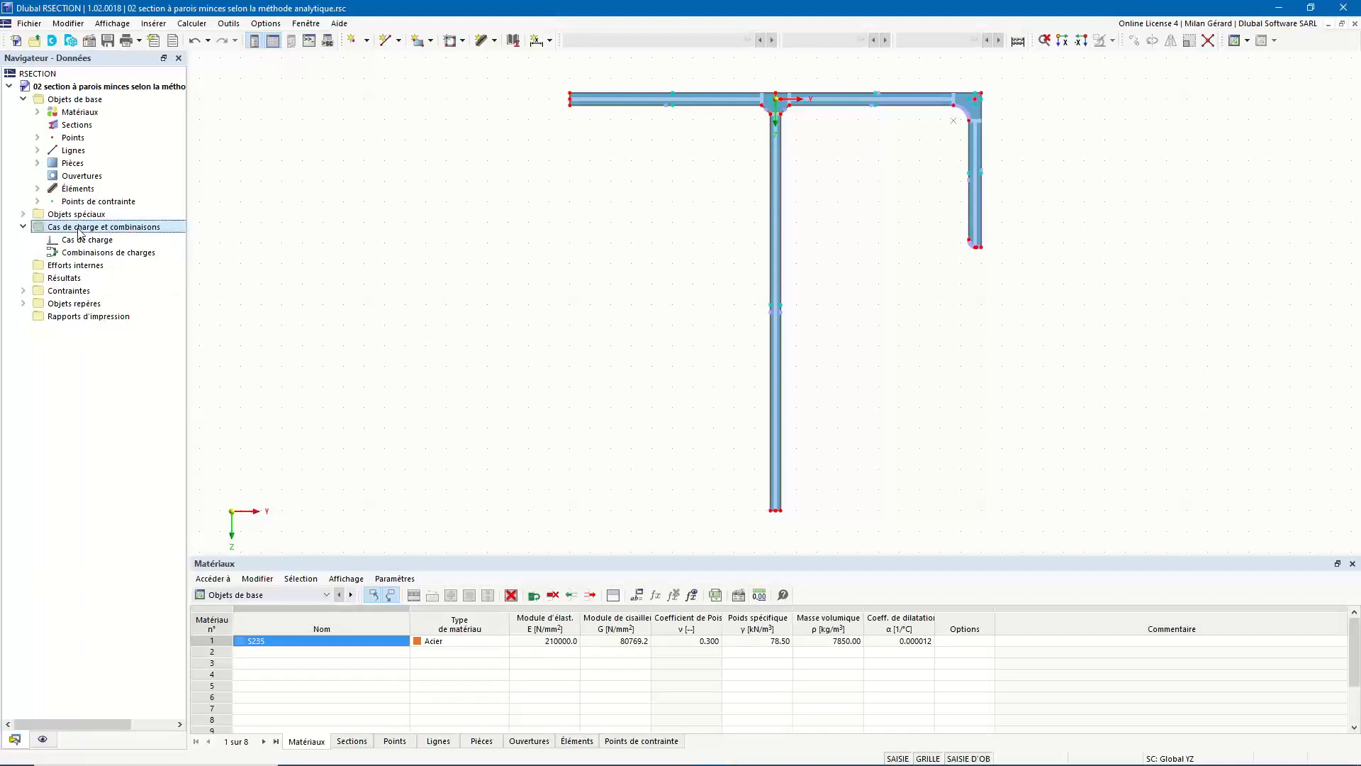
right_click(82, 240)
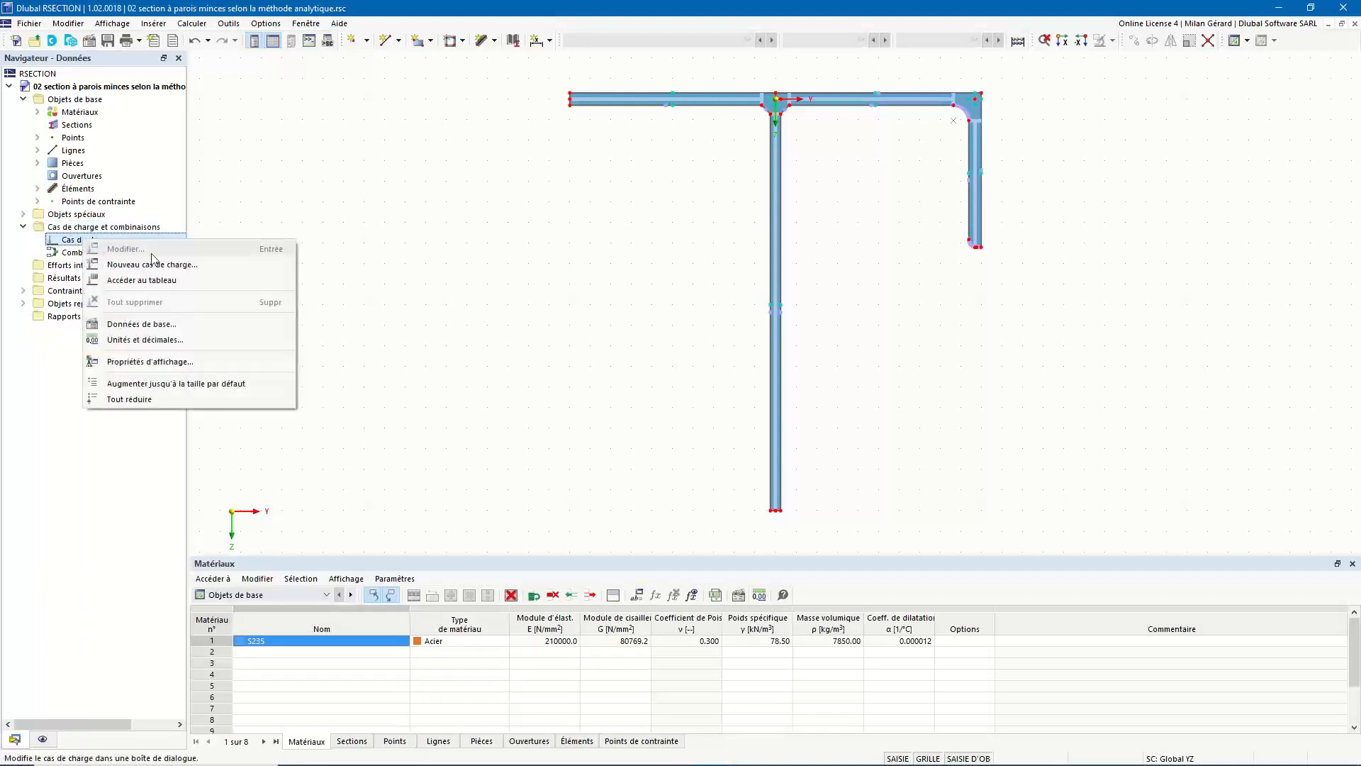
click(247, 269)
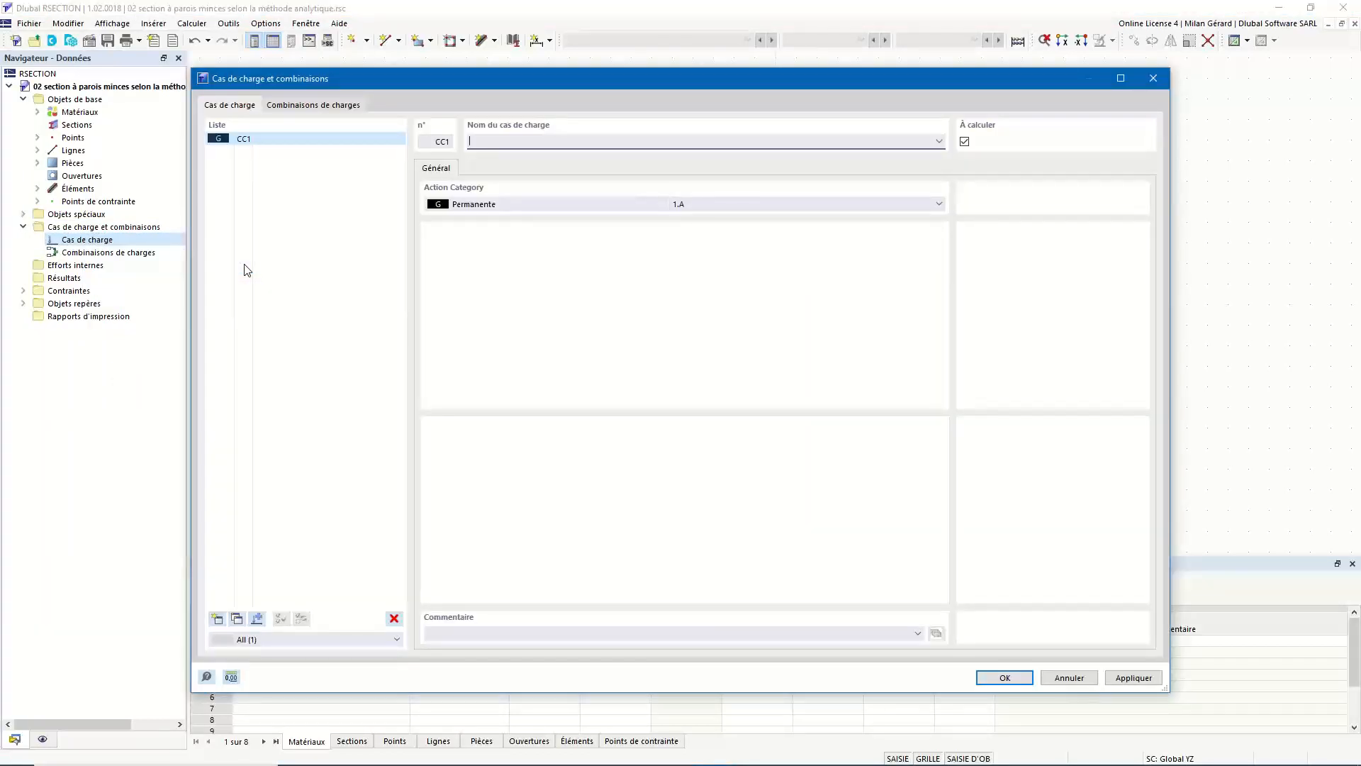
text(Seulement N)
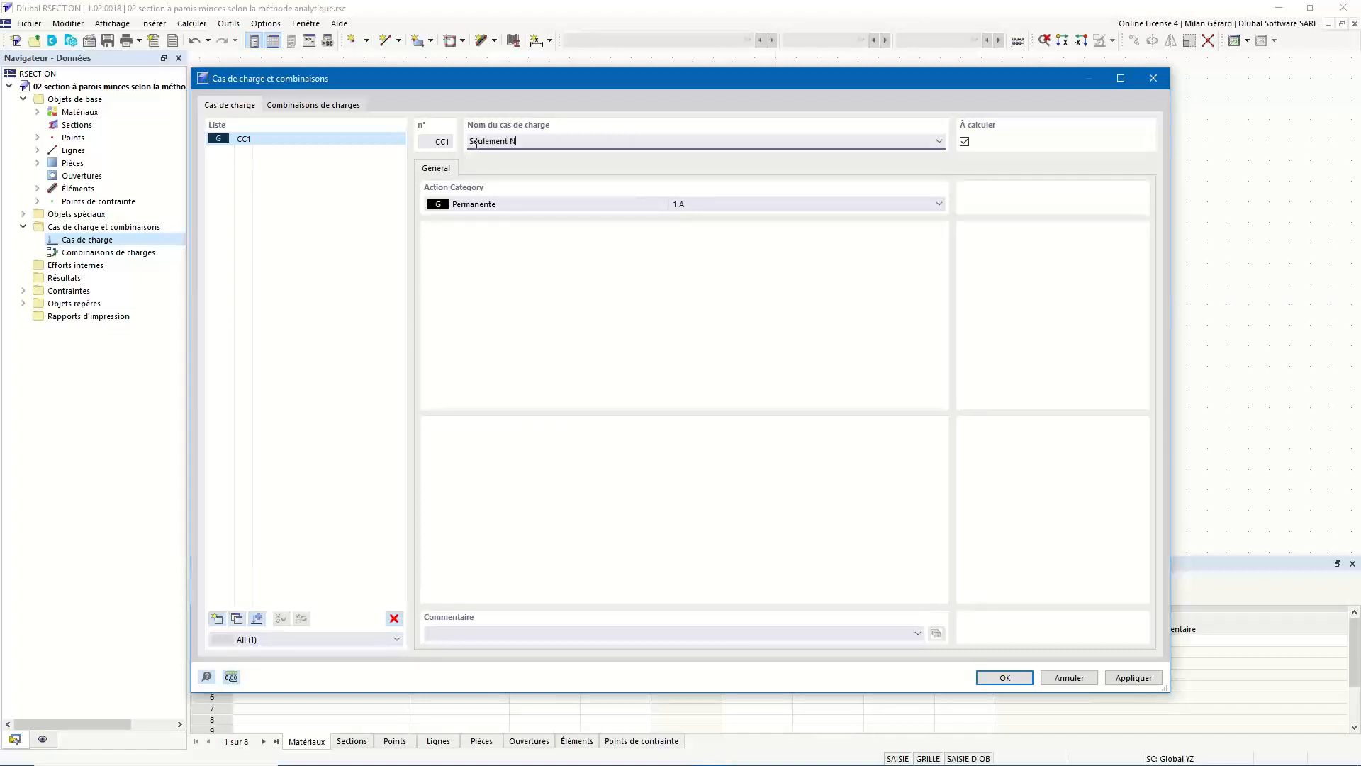
Copy load case CC1 as CC2 and rename the copy "Seulement M"
click(237, 618)
click(518, 143)
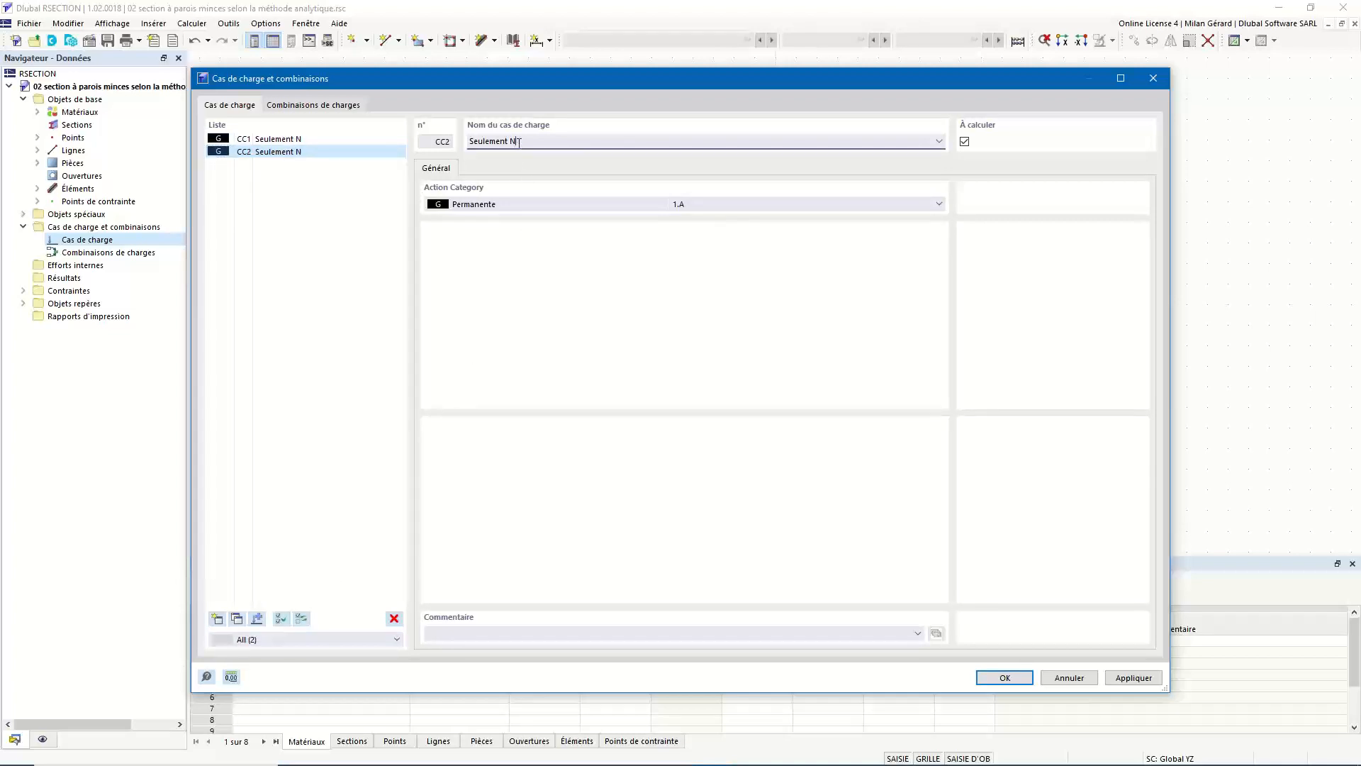
key(BackSpace)
text(M)
click(280, 139)
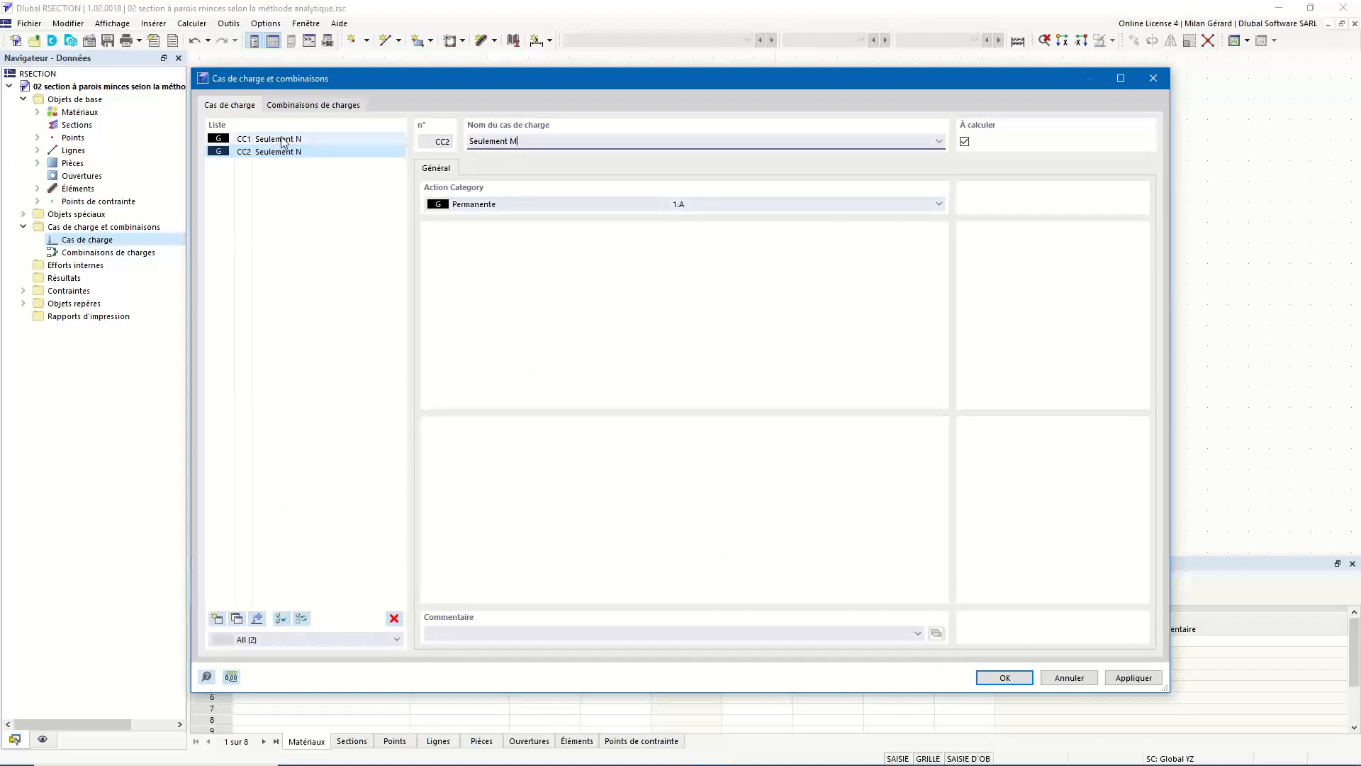
Create load combination CO1 from CC1 + CC2, each with factor 1.00, and accept the load cases and combinations
click(308, 106)
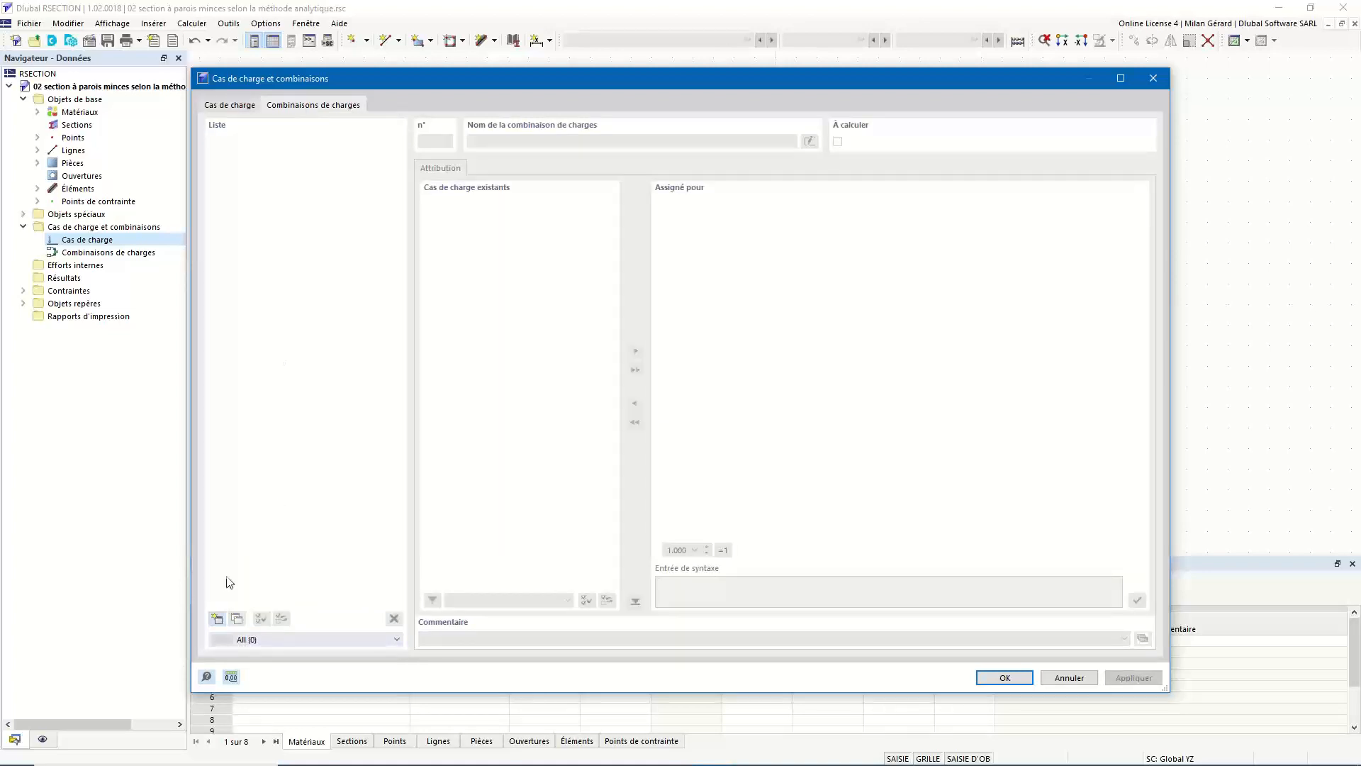
click(218, 619)
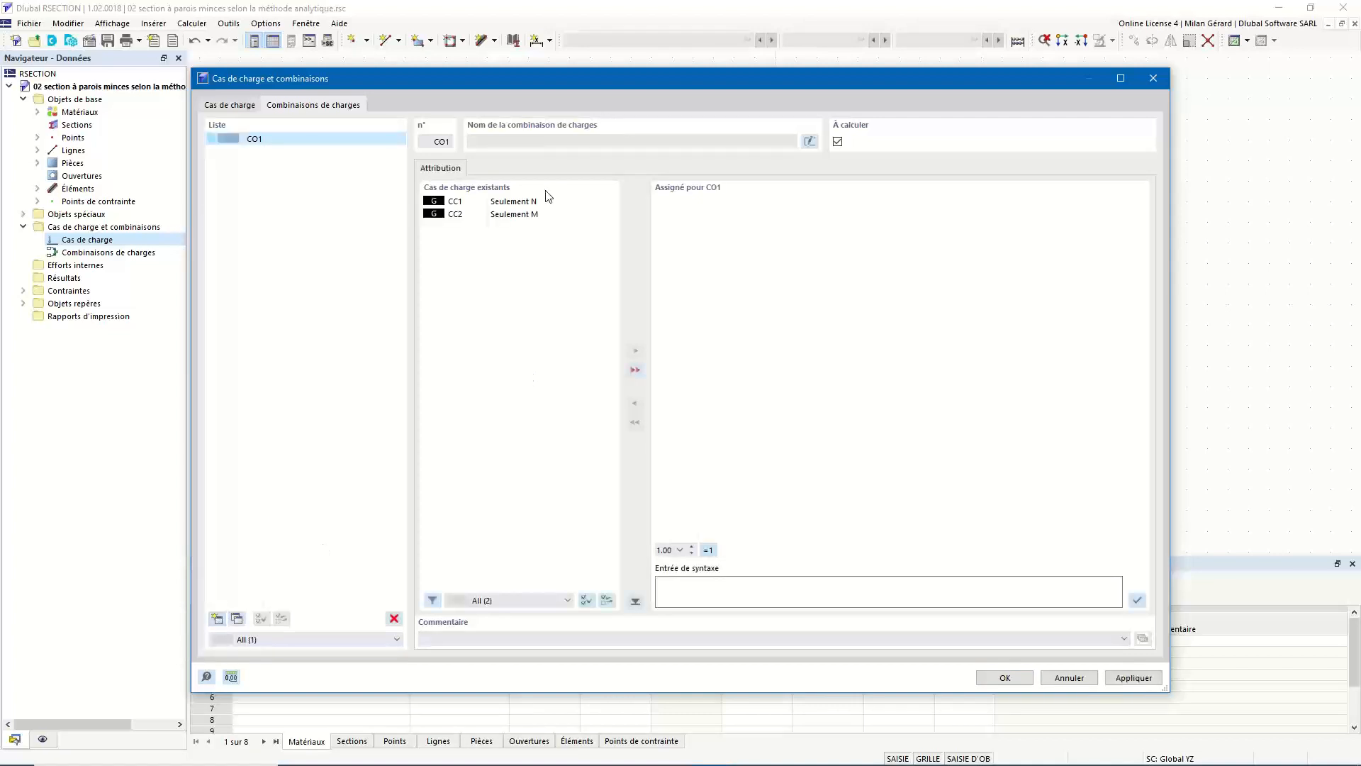
click(636, 370)
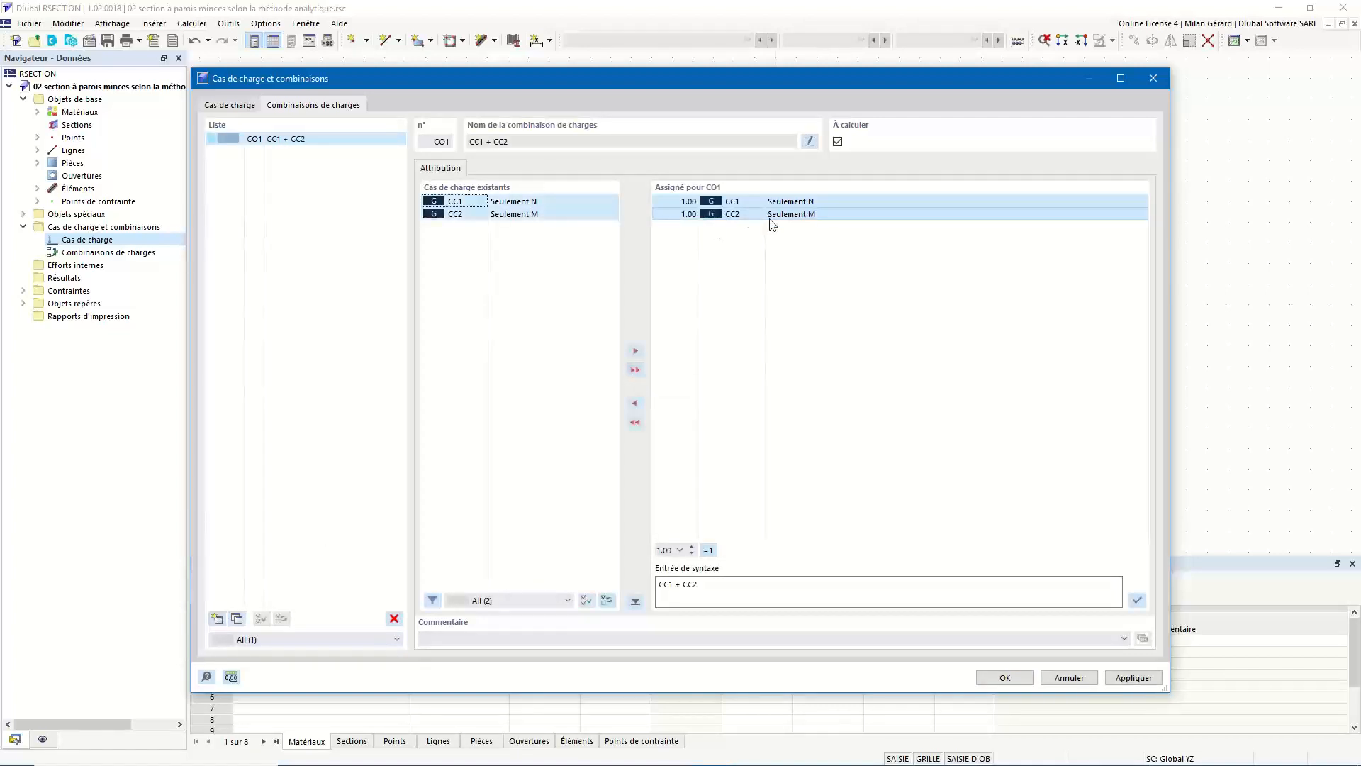
click(977, 673)
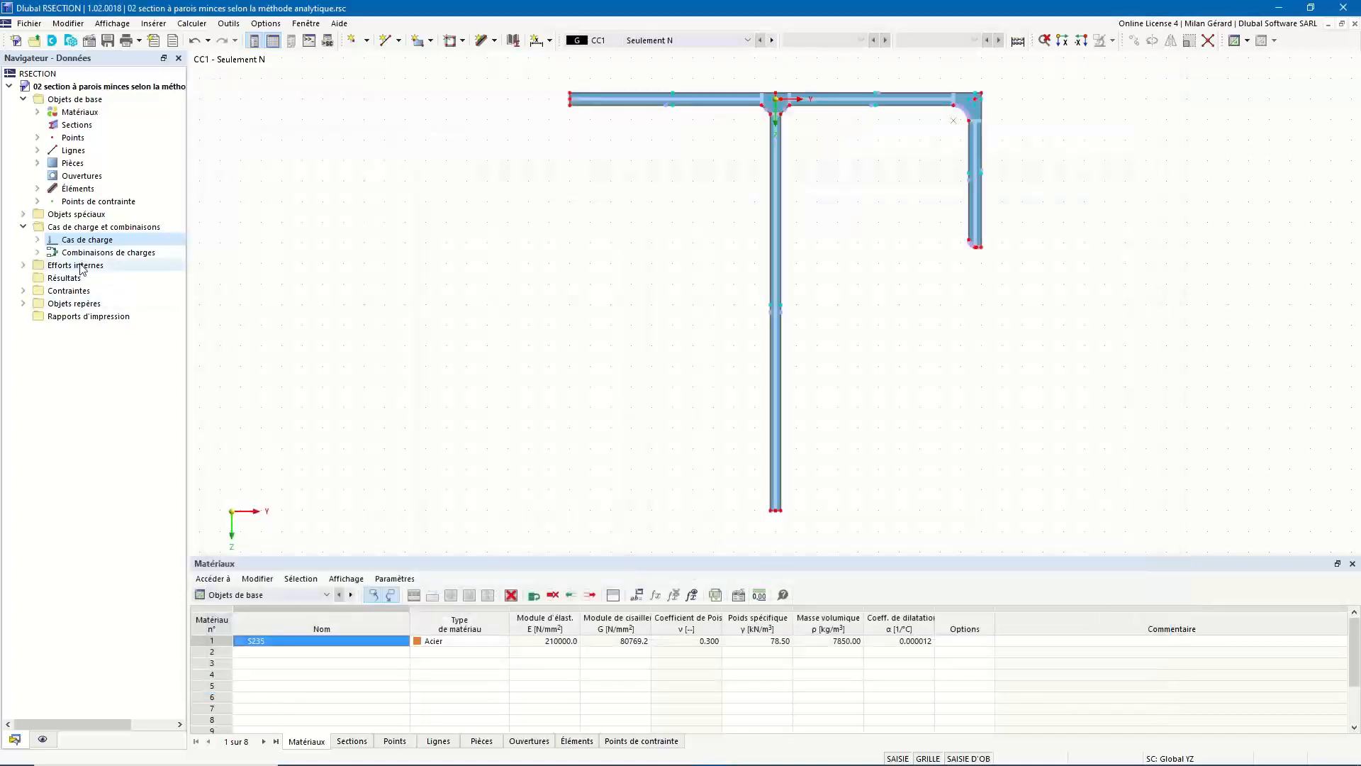
Create internal forces for load case CC1 - Seulement N with a normal force N of -50 kN and apply them
double_click(80, 266)
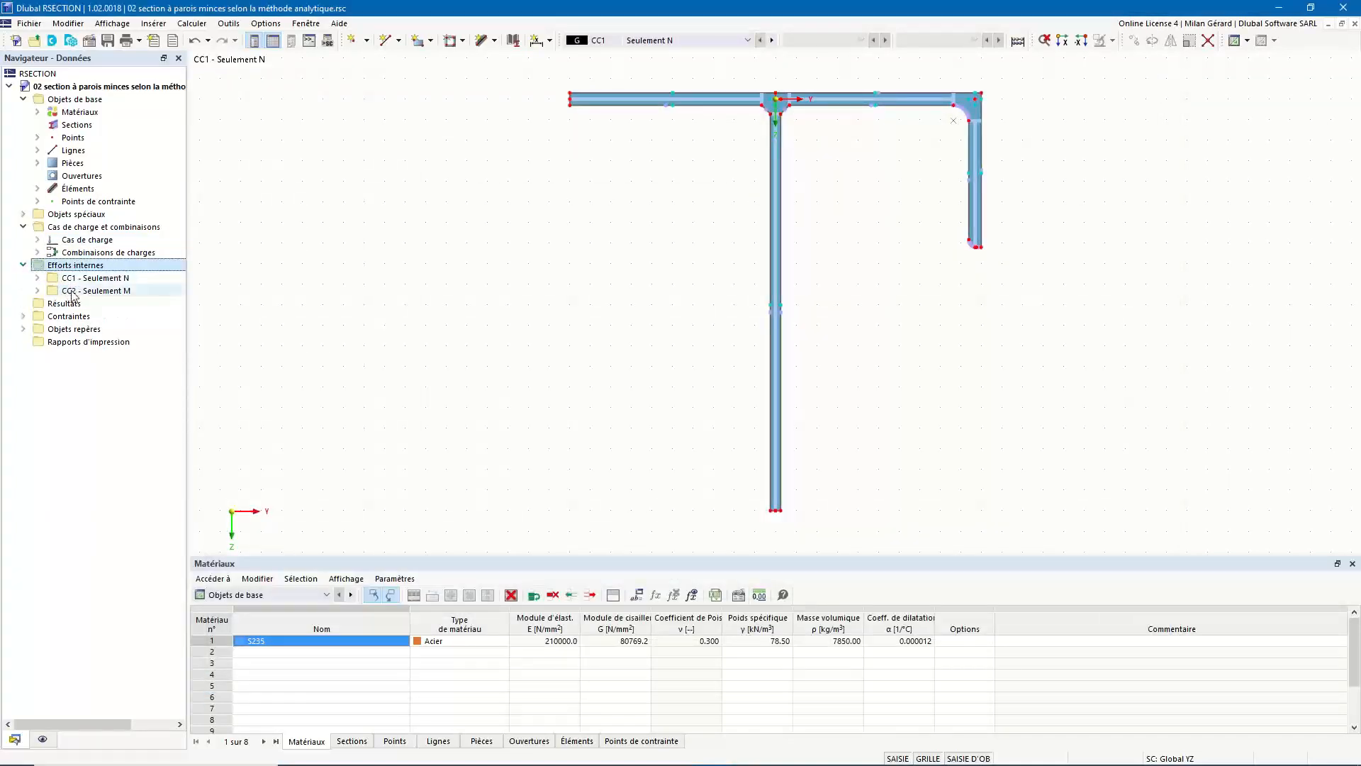
click(38, 278)
click(103, 281)
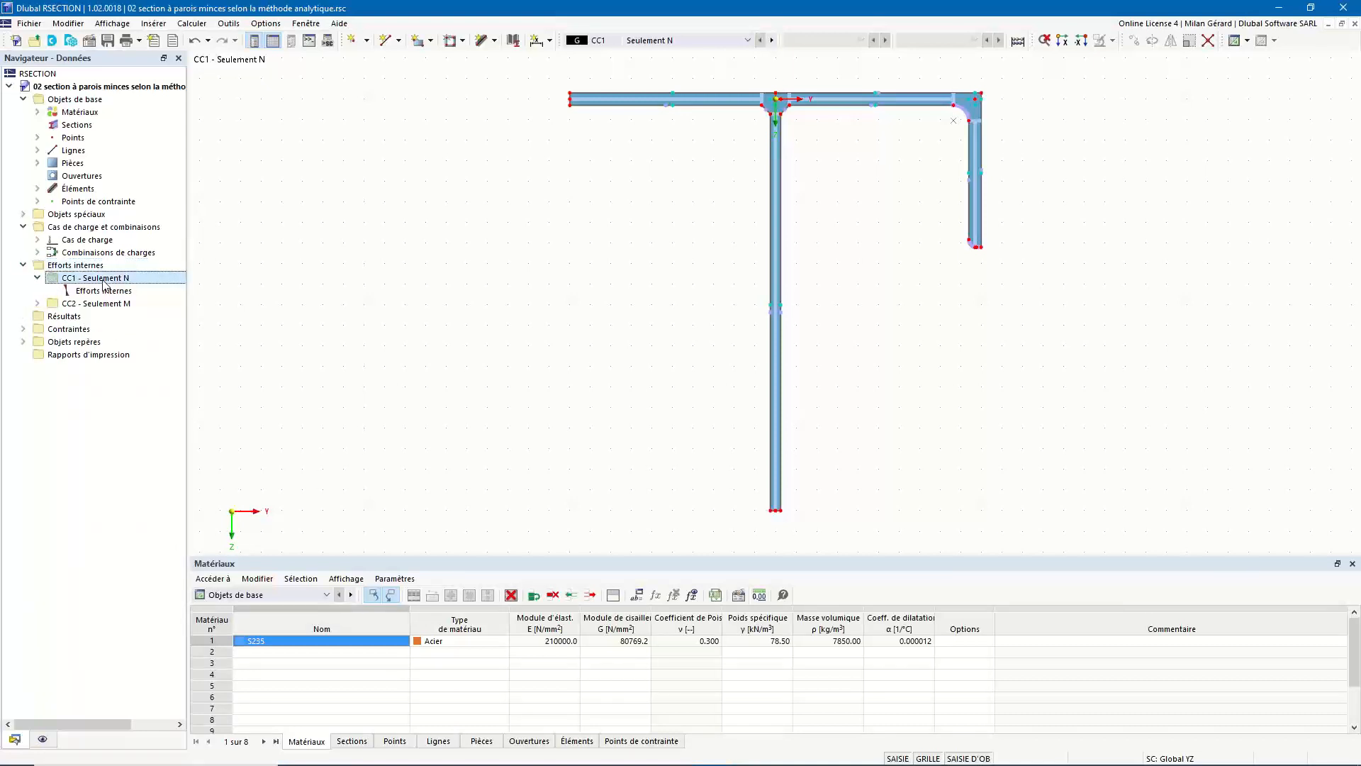
click(107, 291)
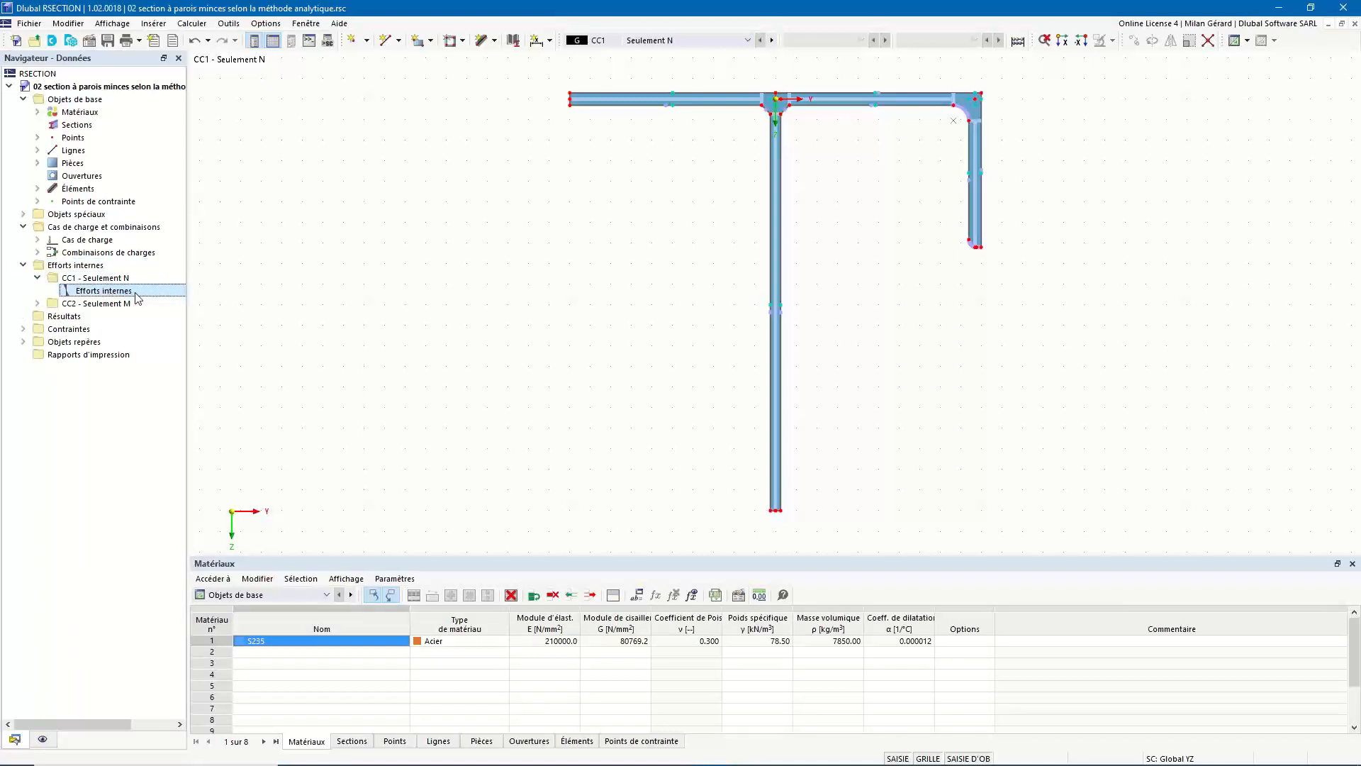
right_click(137, 298)
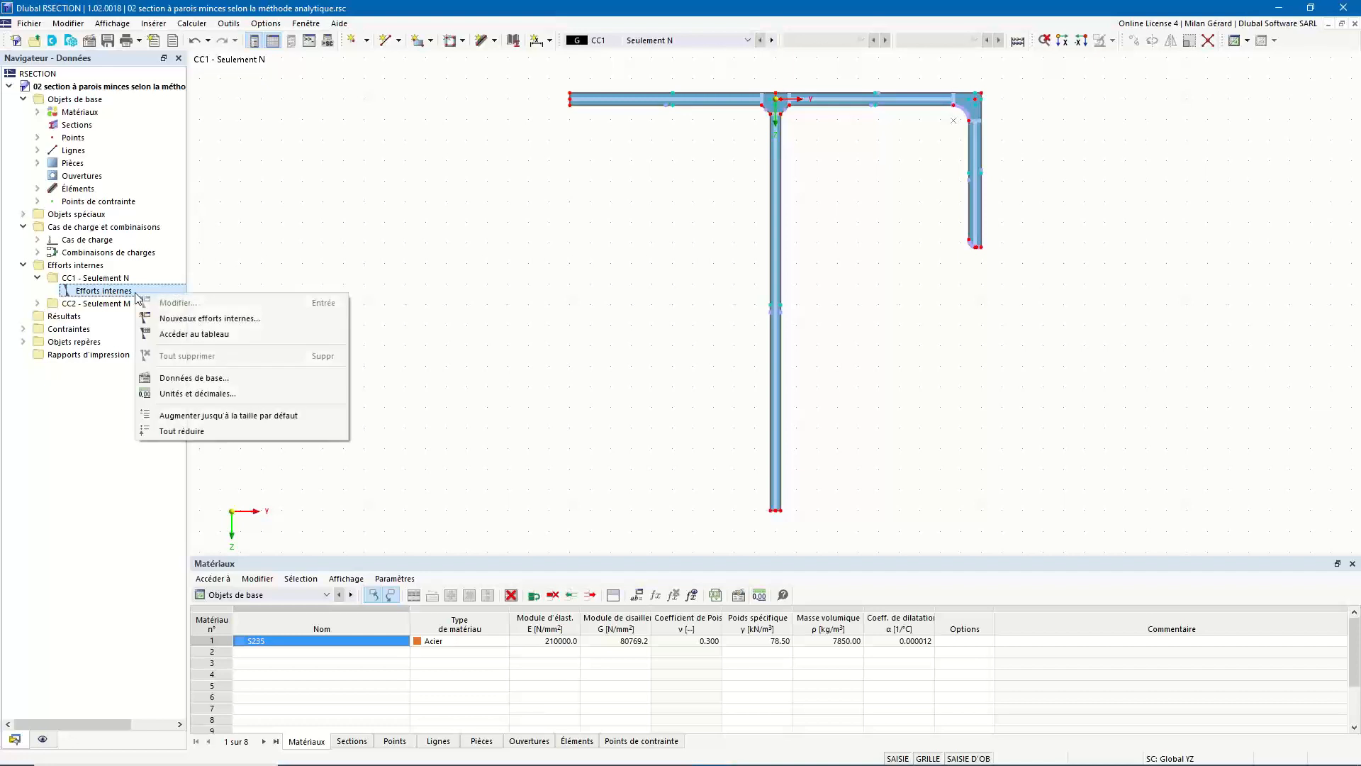
click(292, 317)
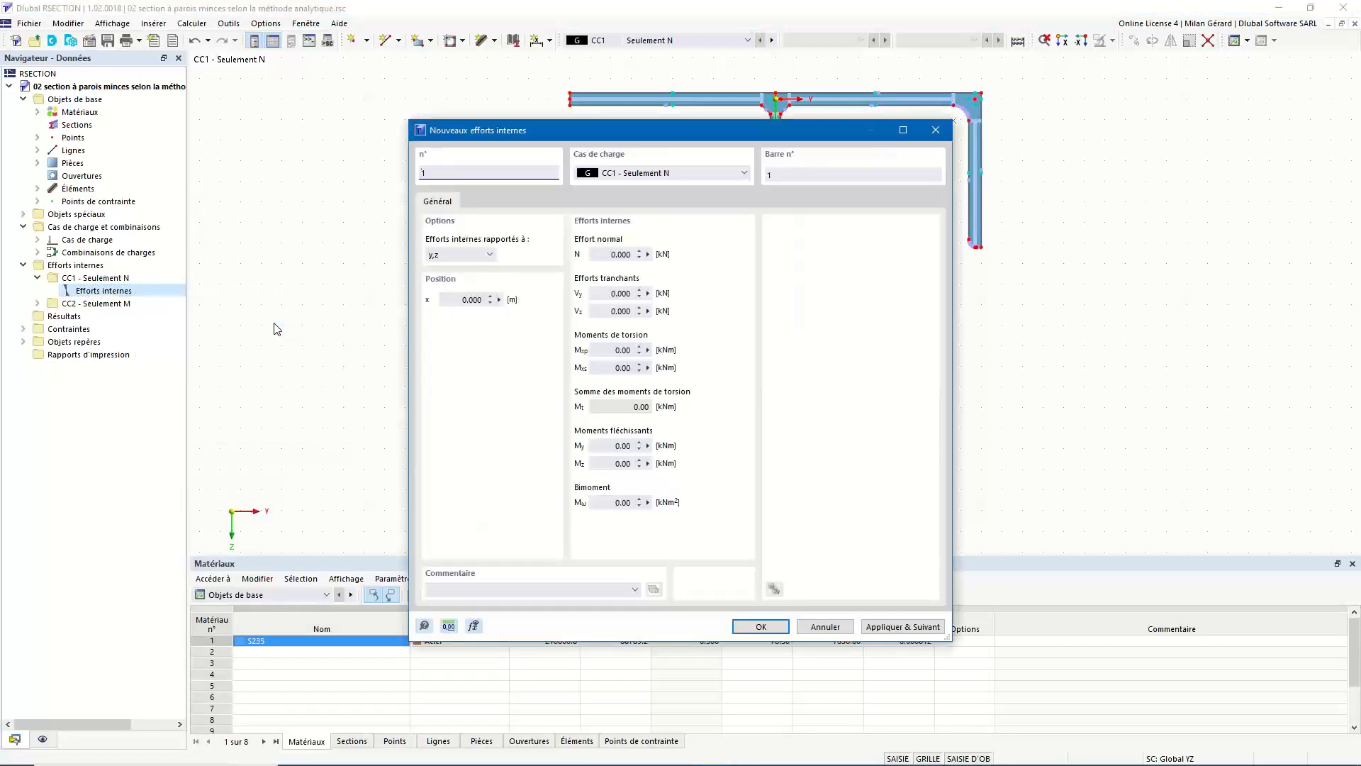
click(620, 253)
text(-50)
click(628, 292)
click(902, 627)
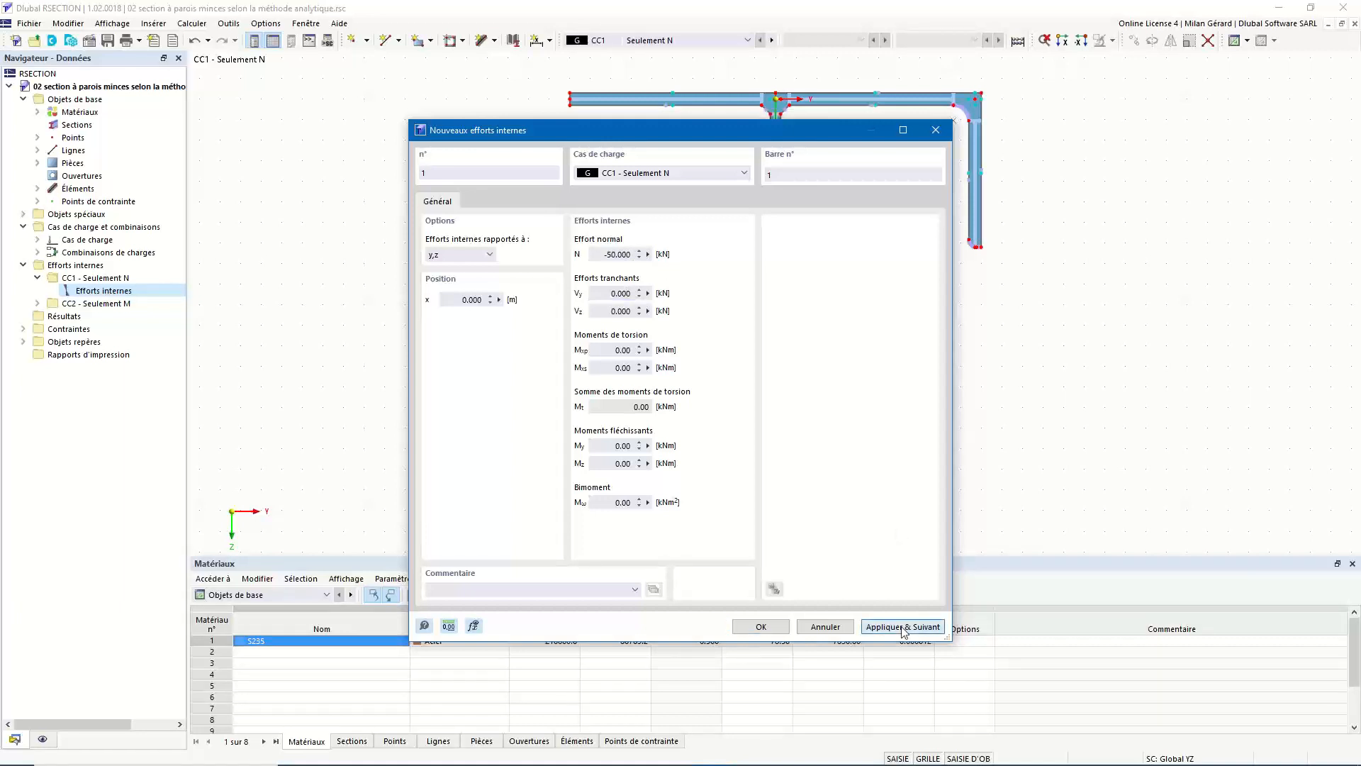
Add internal forces for load case CC2 - Seulement M with N of 0 kN and bending moment My of 20 kNm, and accept
click(709, 174)
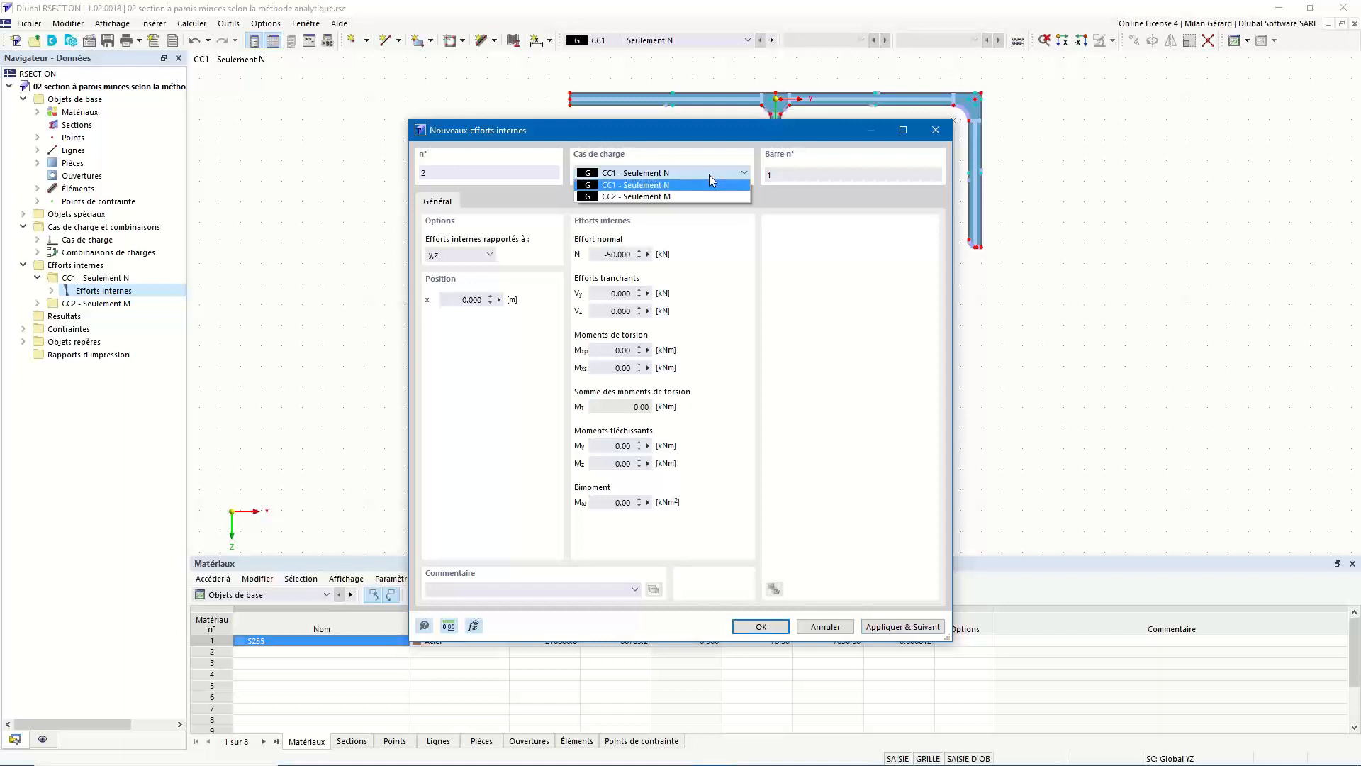
click(659, 197)
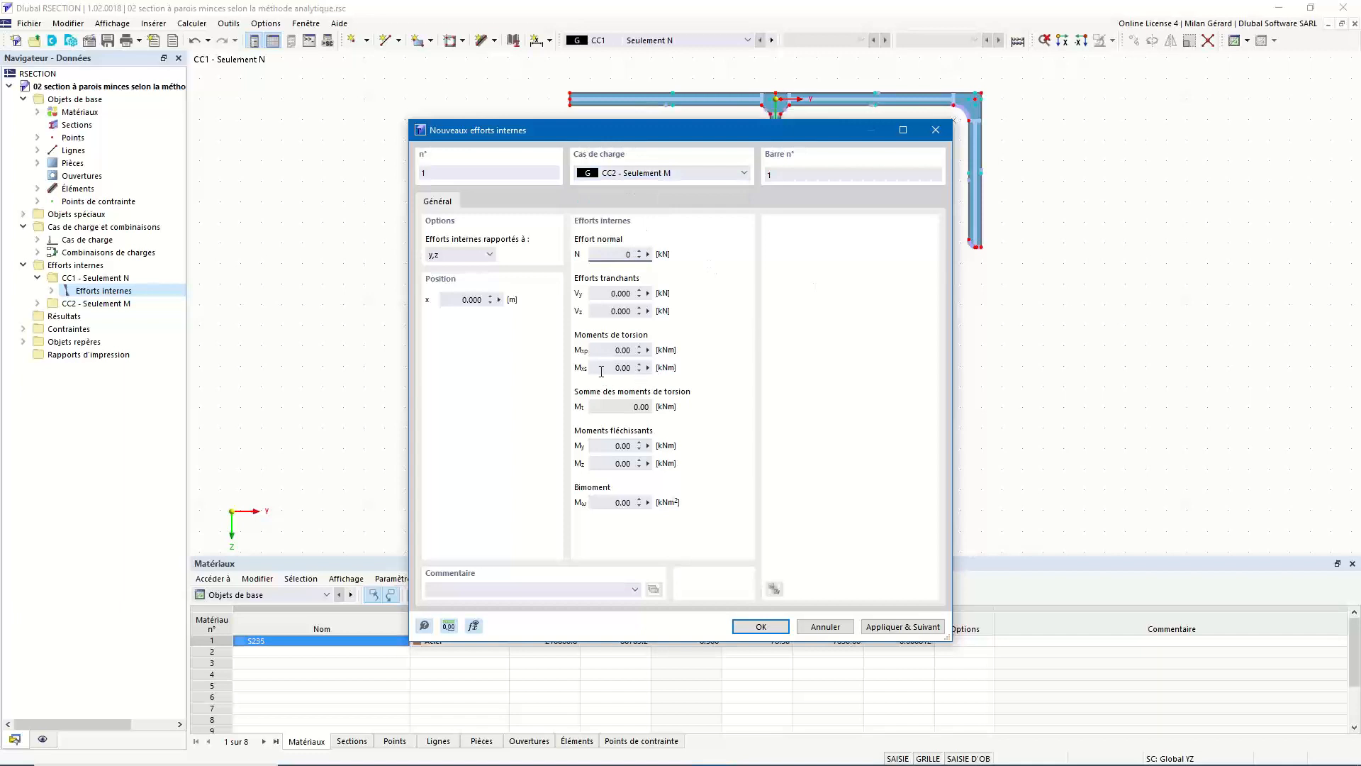
click(613, 445)
text(20)
click(768, 629)
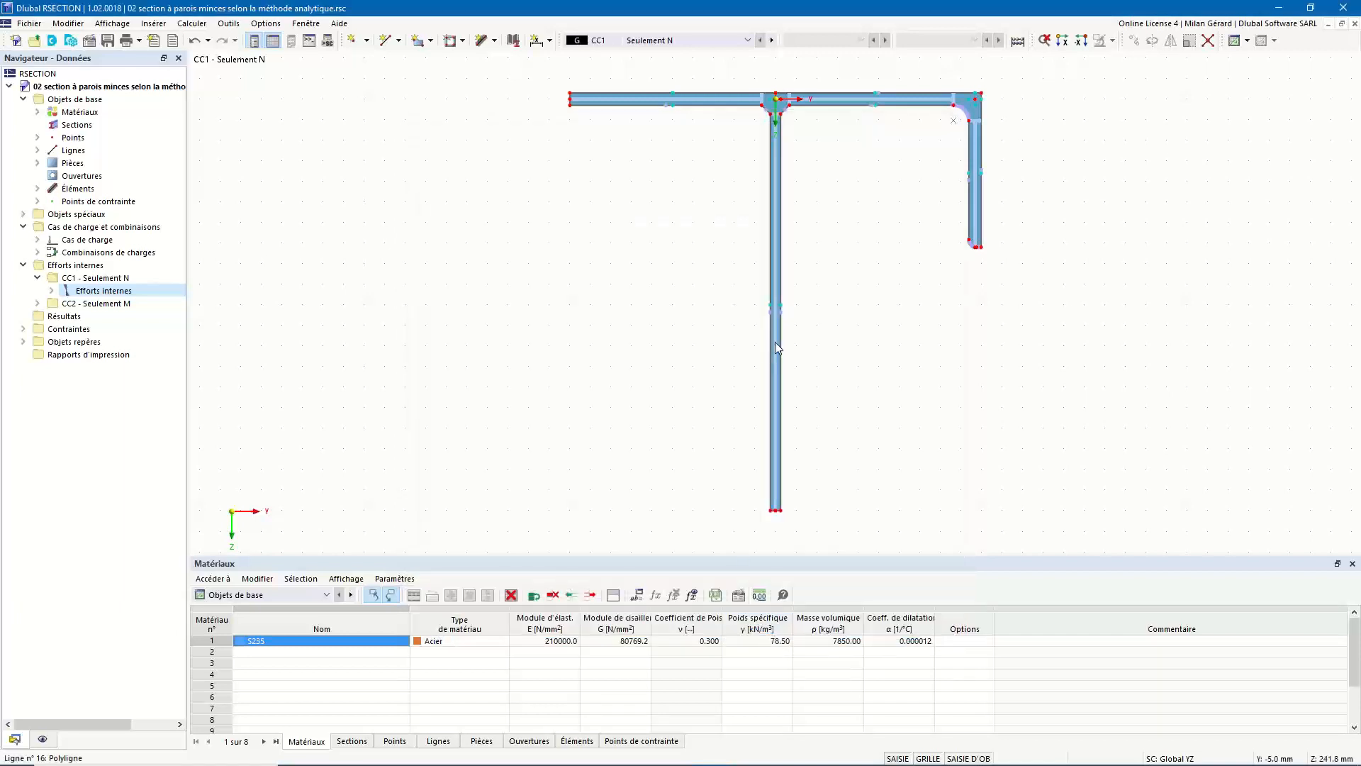
Run the section calculation and hide the sub-panels in the results display
click(1020, 41)
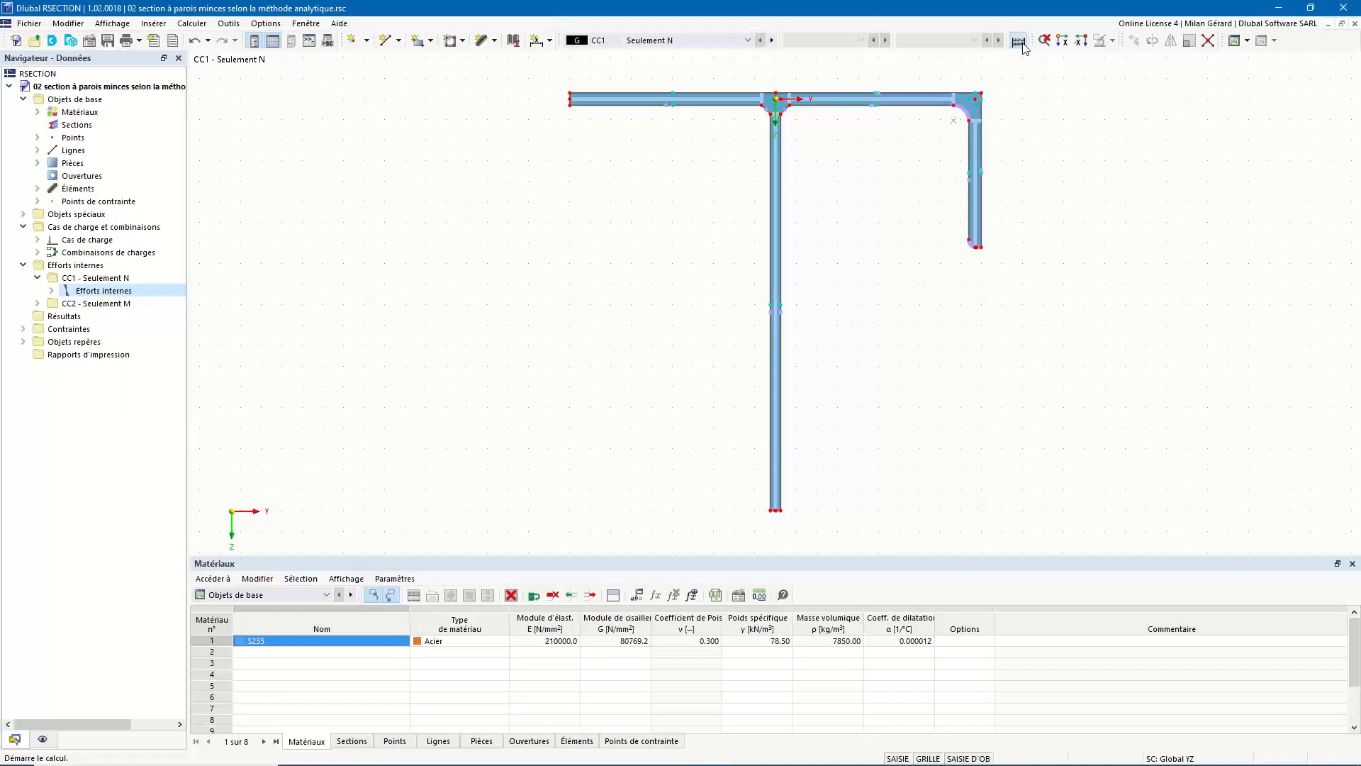
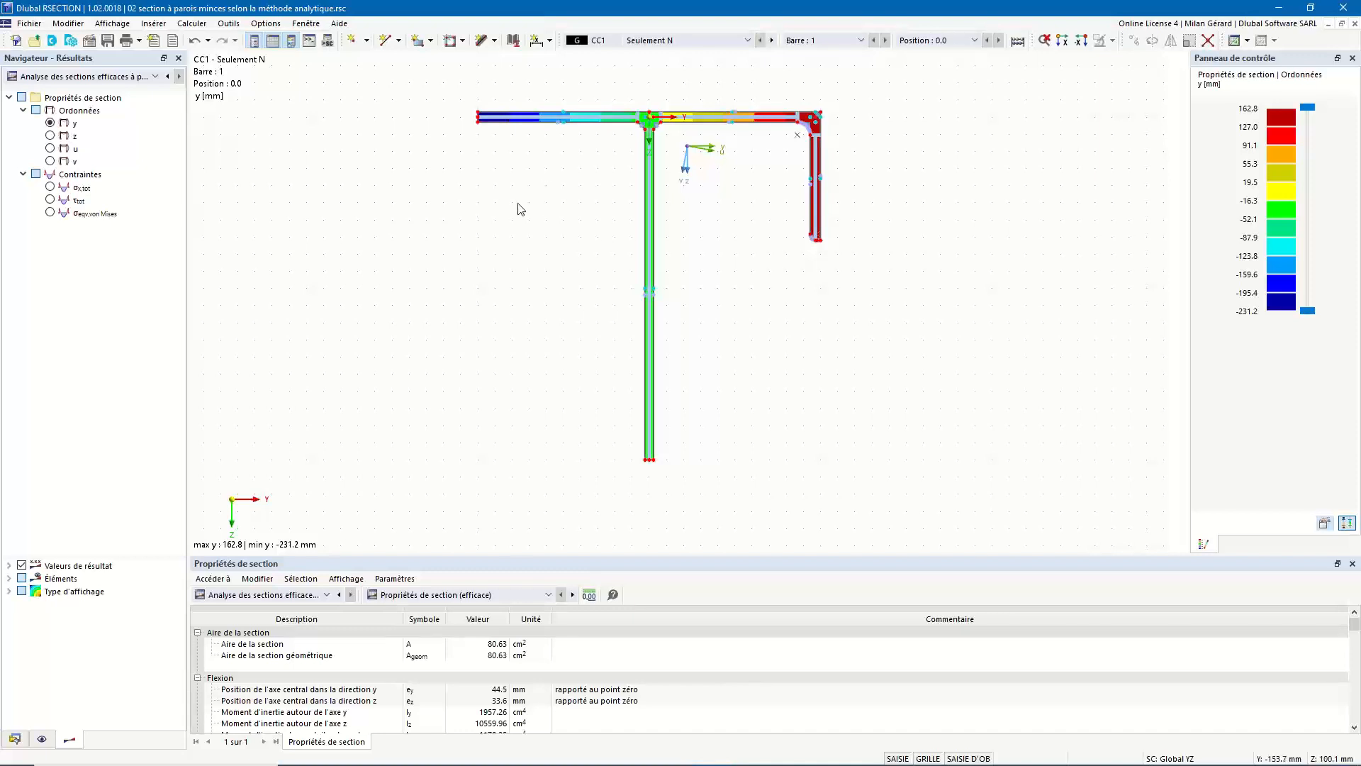
key(F8)
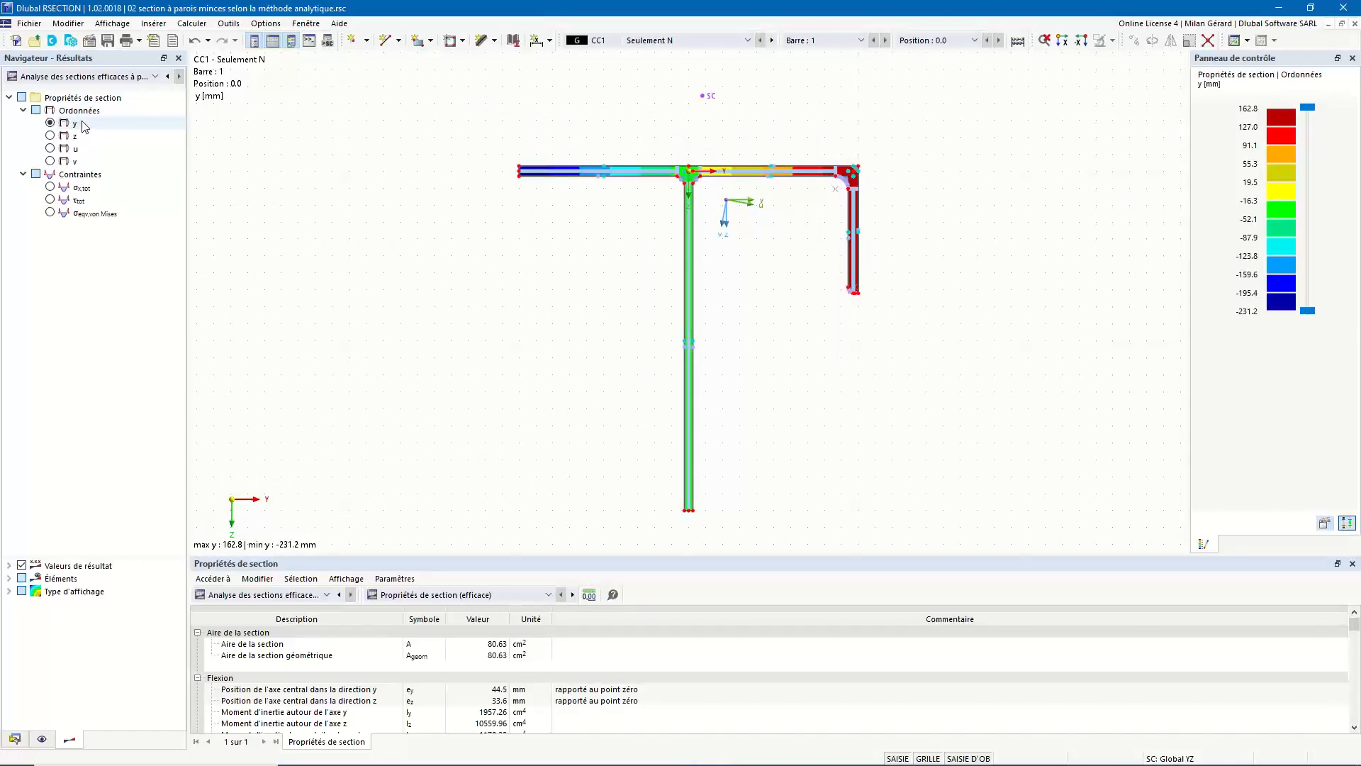
click(44, 741)
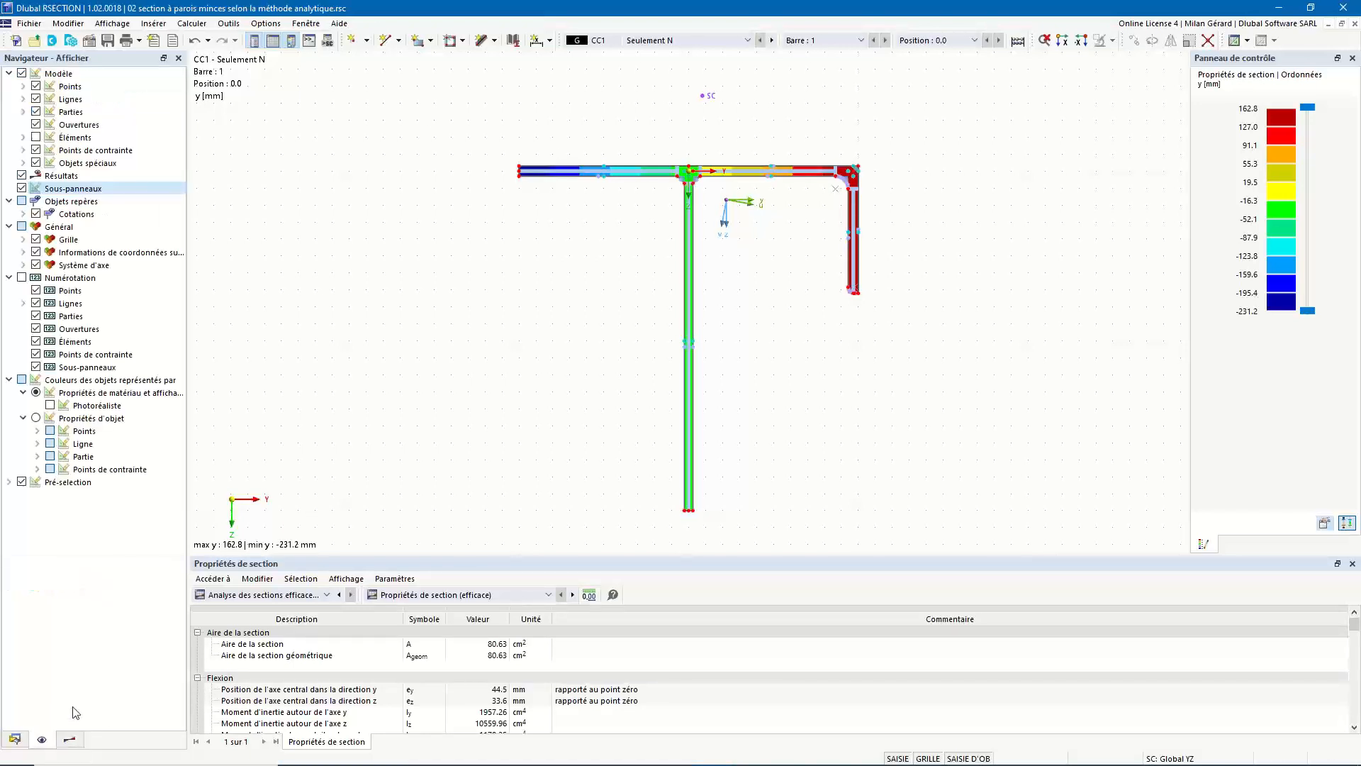
click(22, 189)
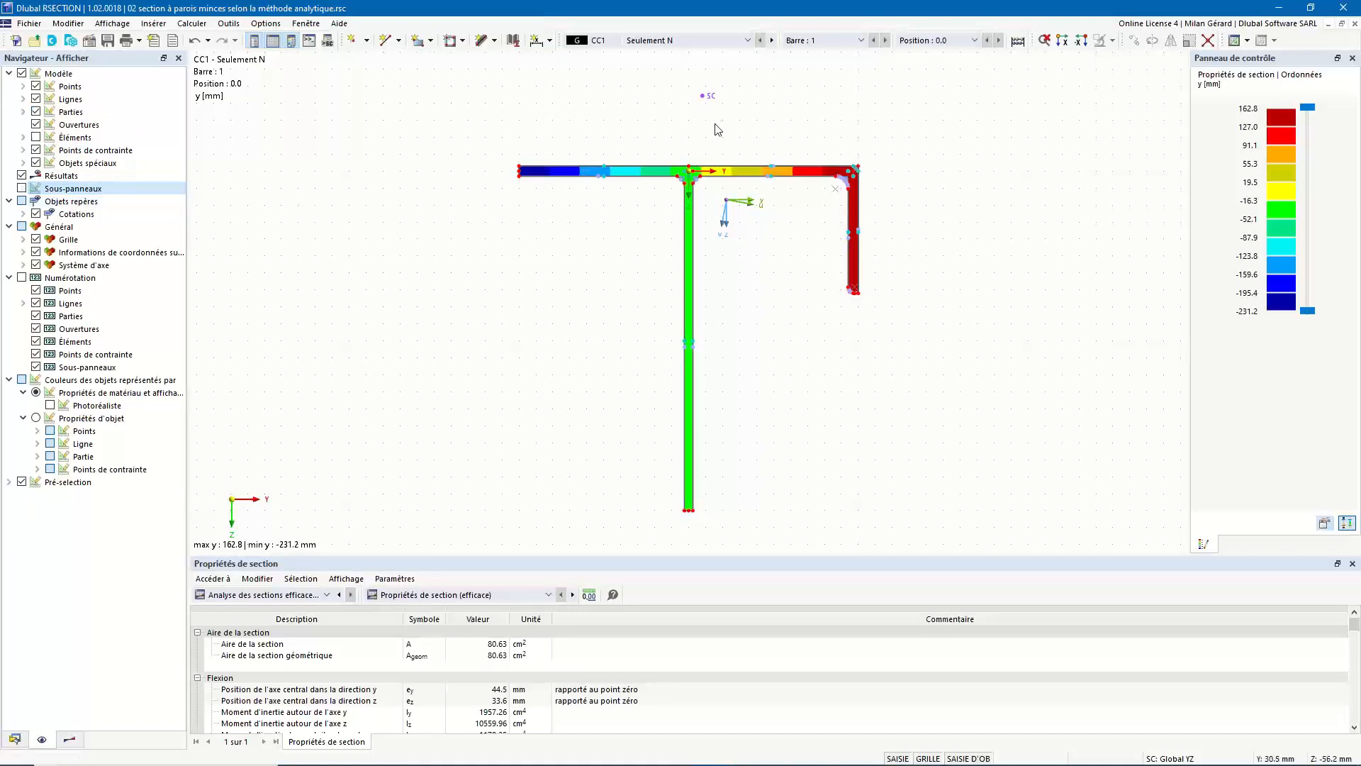
click(70, 740)
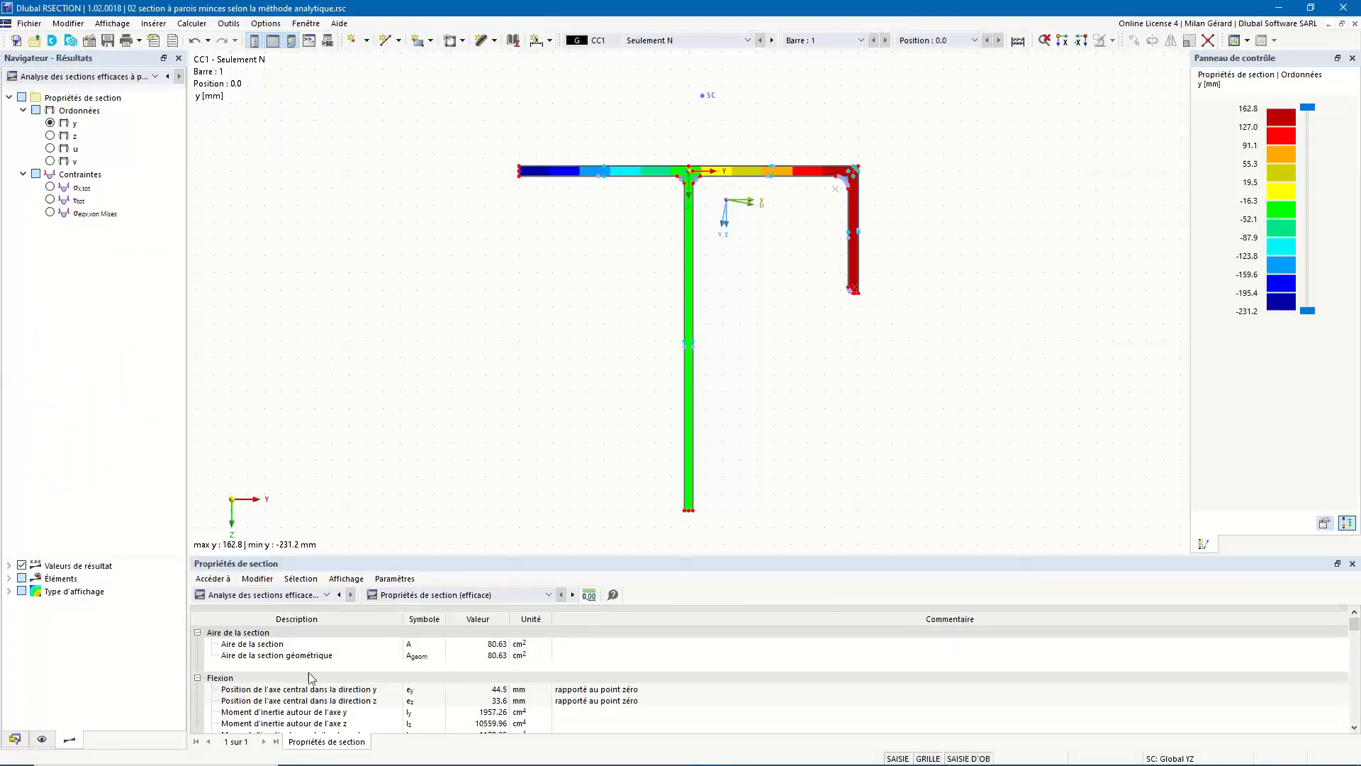
Examine the effective section properties down to the shear centre coordinates, widening the description column so the full labels are readable
click(304, 595)
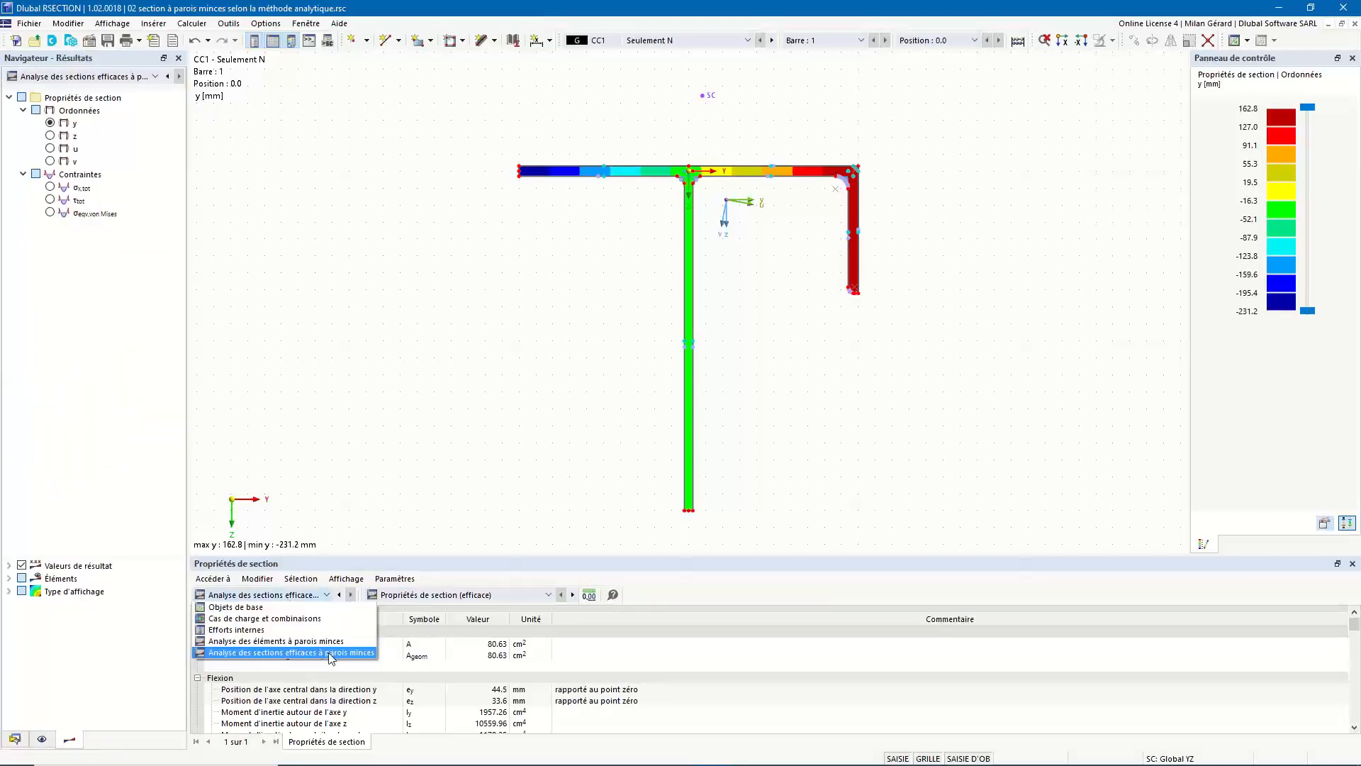
click(460, 600)
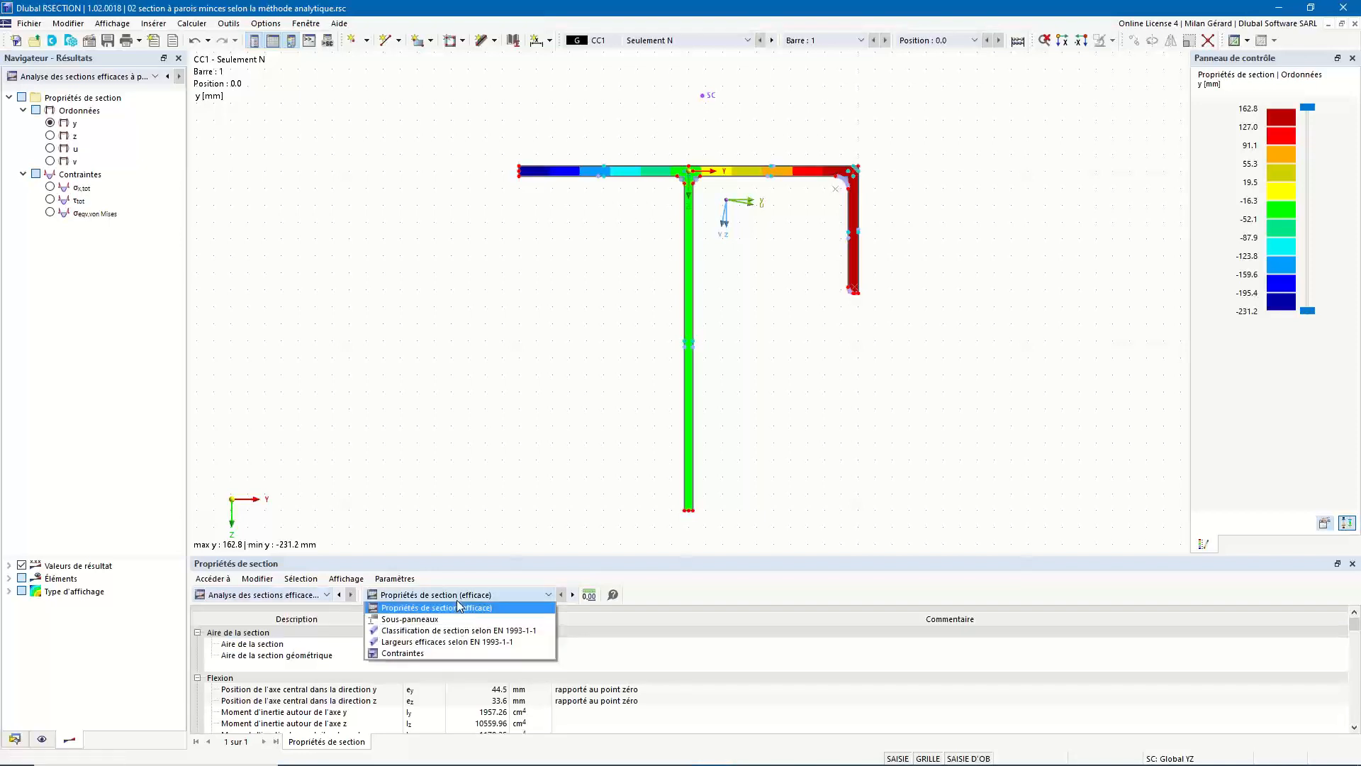
click(499, 601)
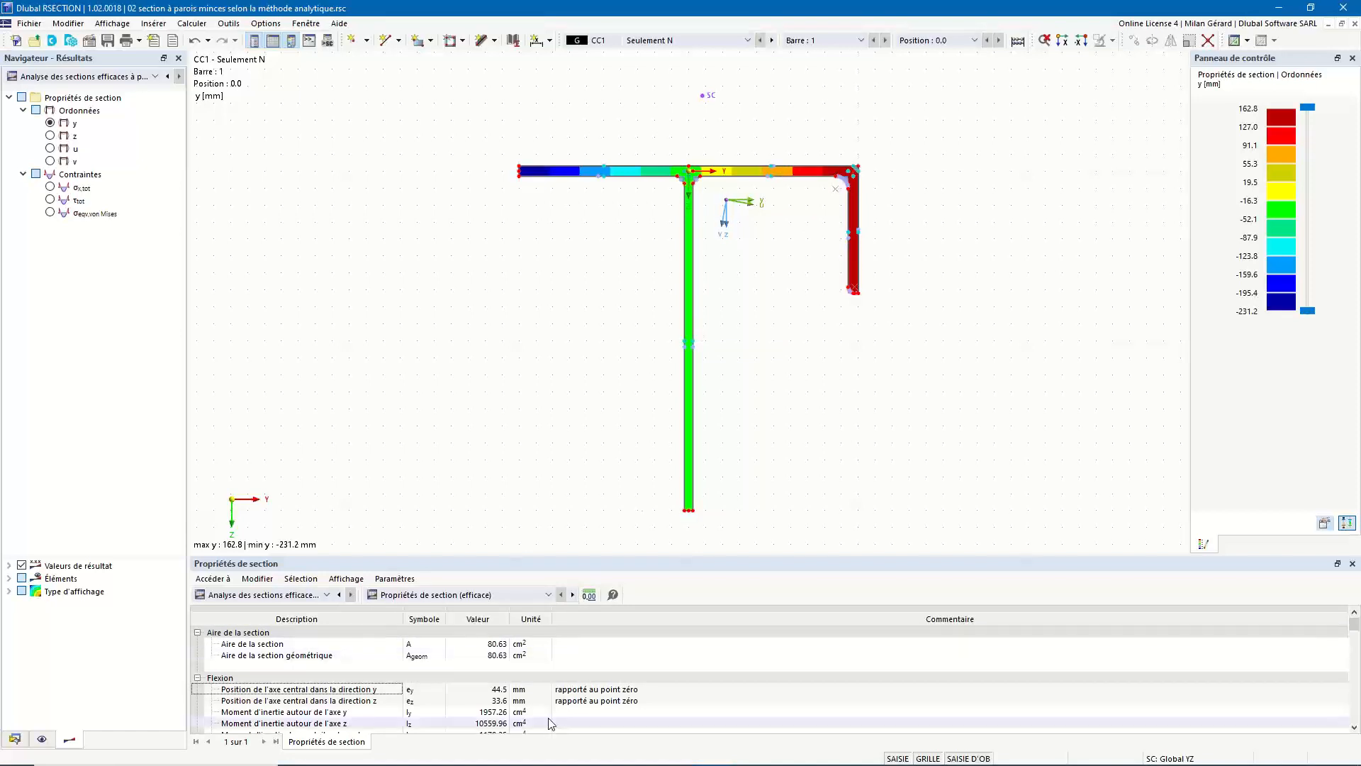
scroll(552, 716, down, 5)
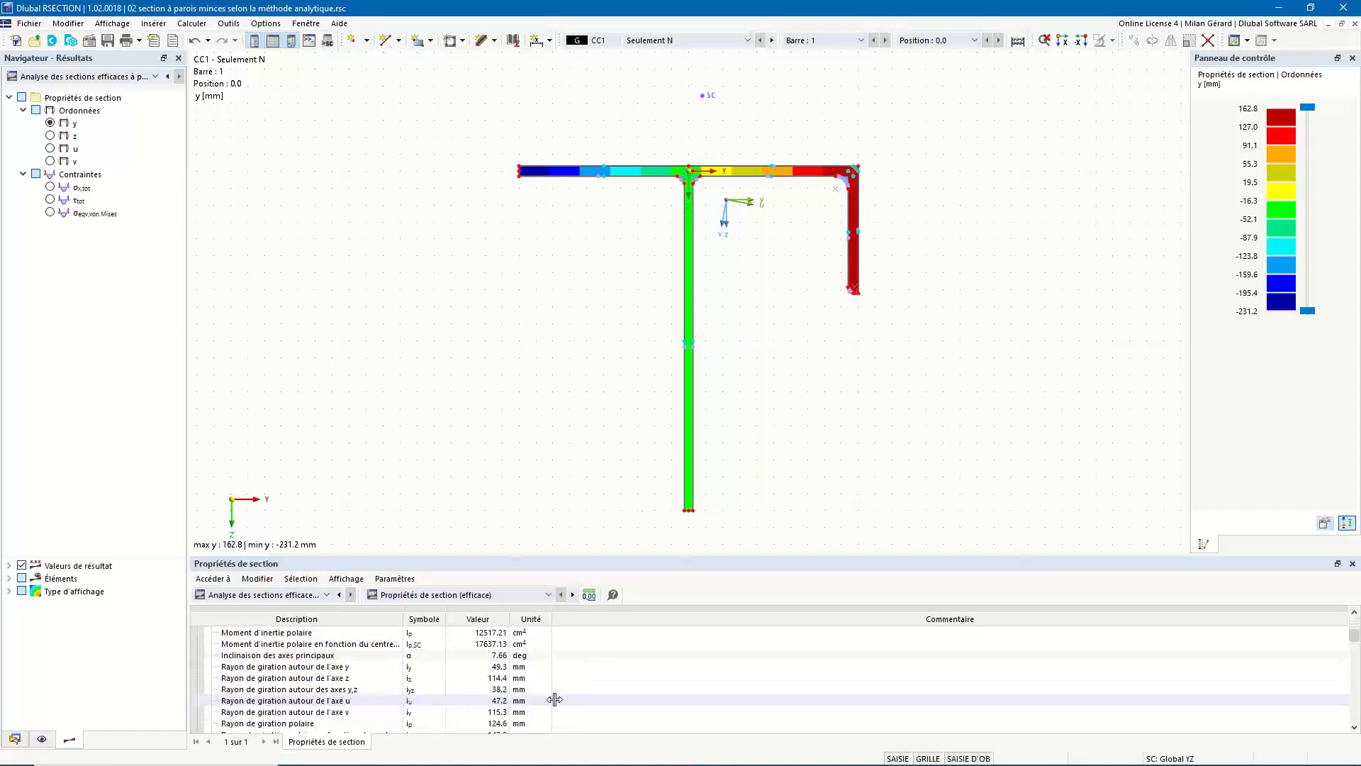
scroll(555, 700, down, 8)
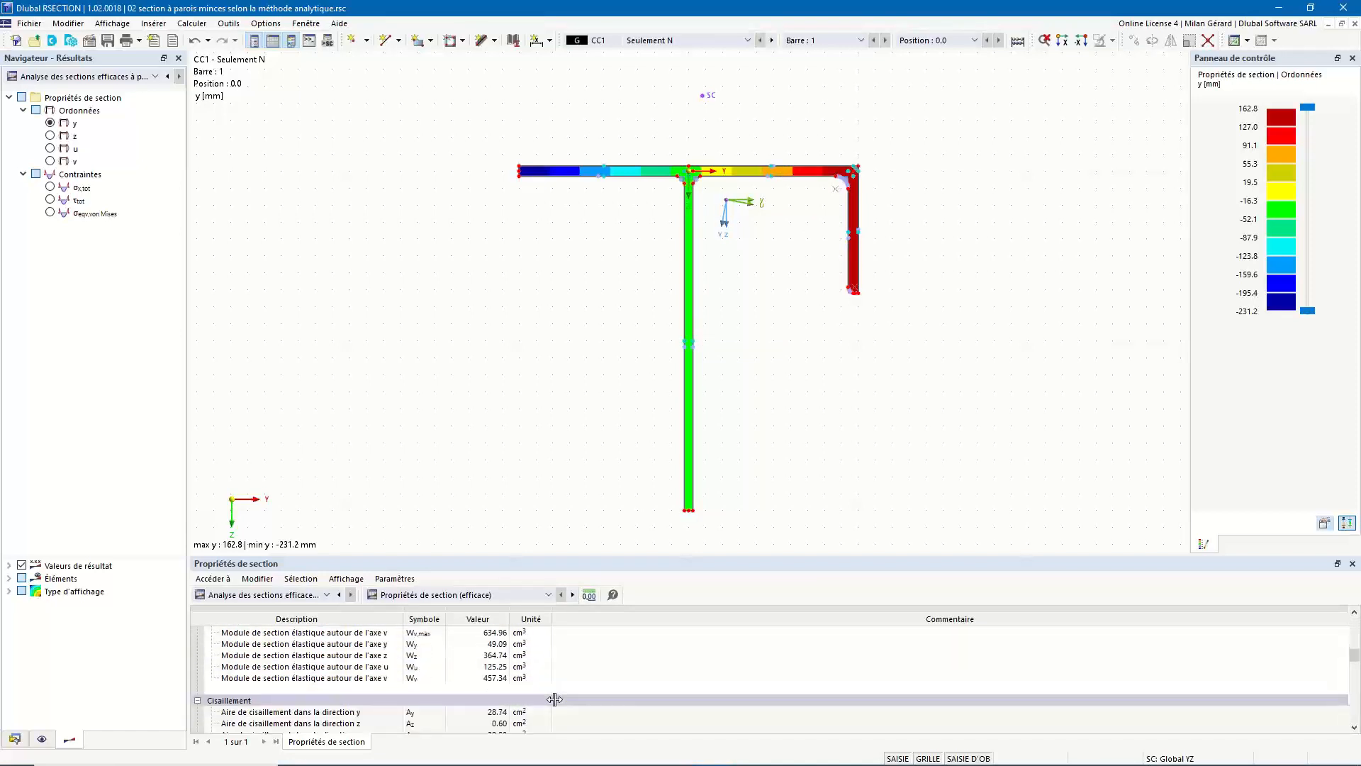
scroll(555, 700, down, 2)
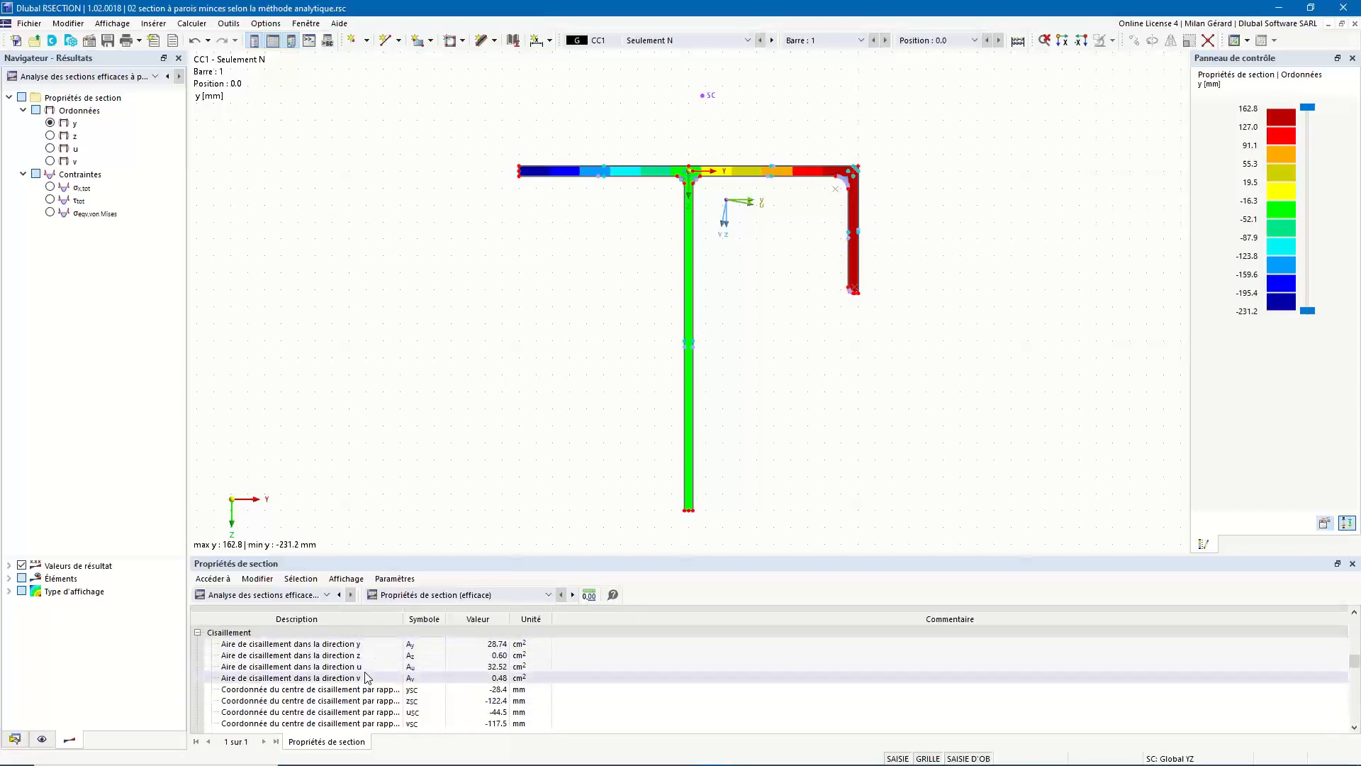
scroll(367, 667, down, 1)
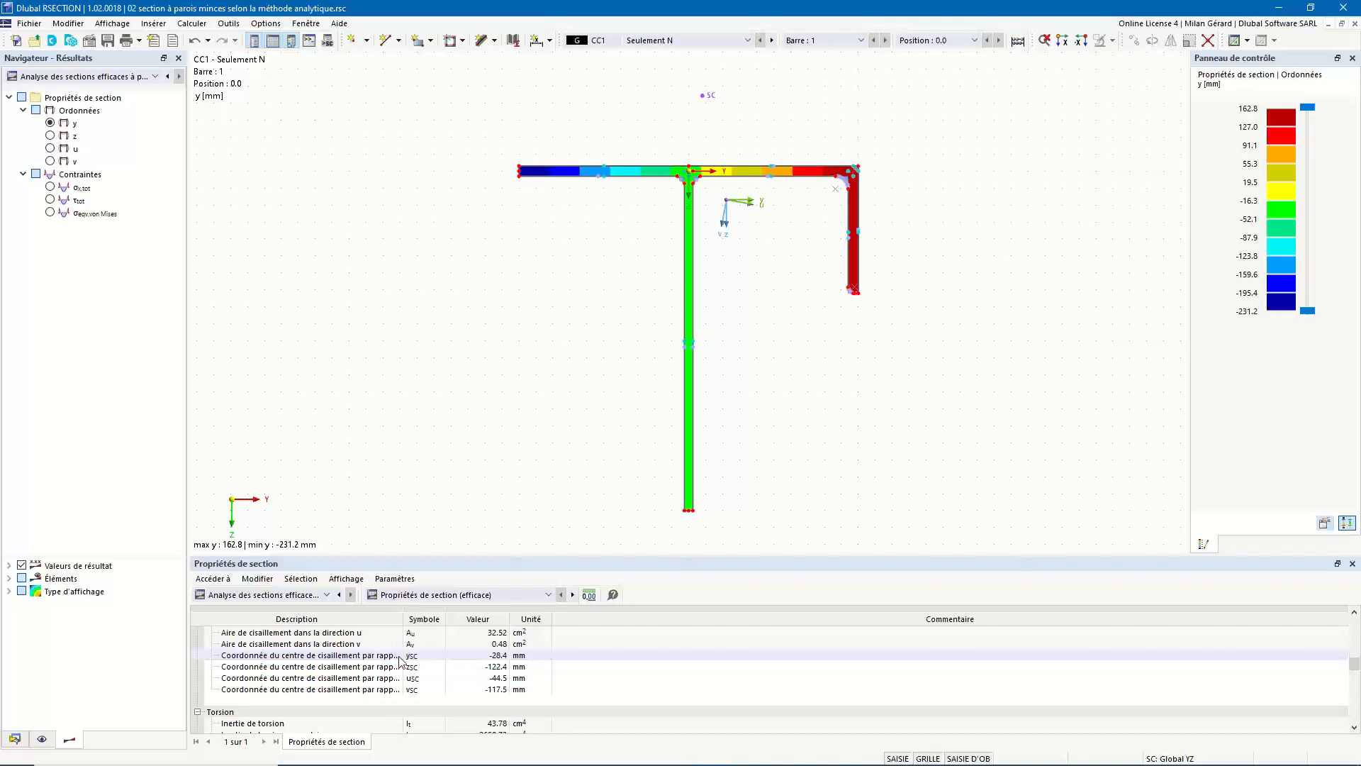
drag(419, 653, 567, 662)
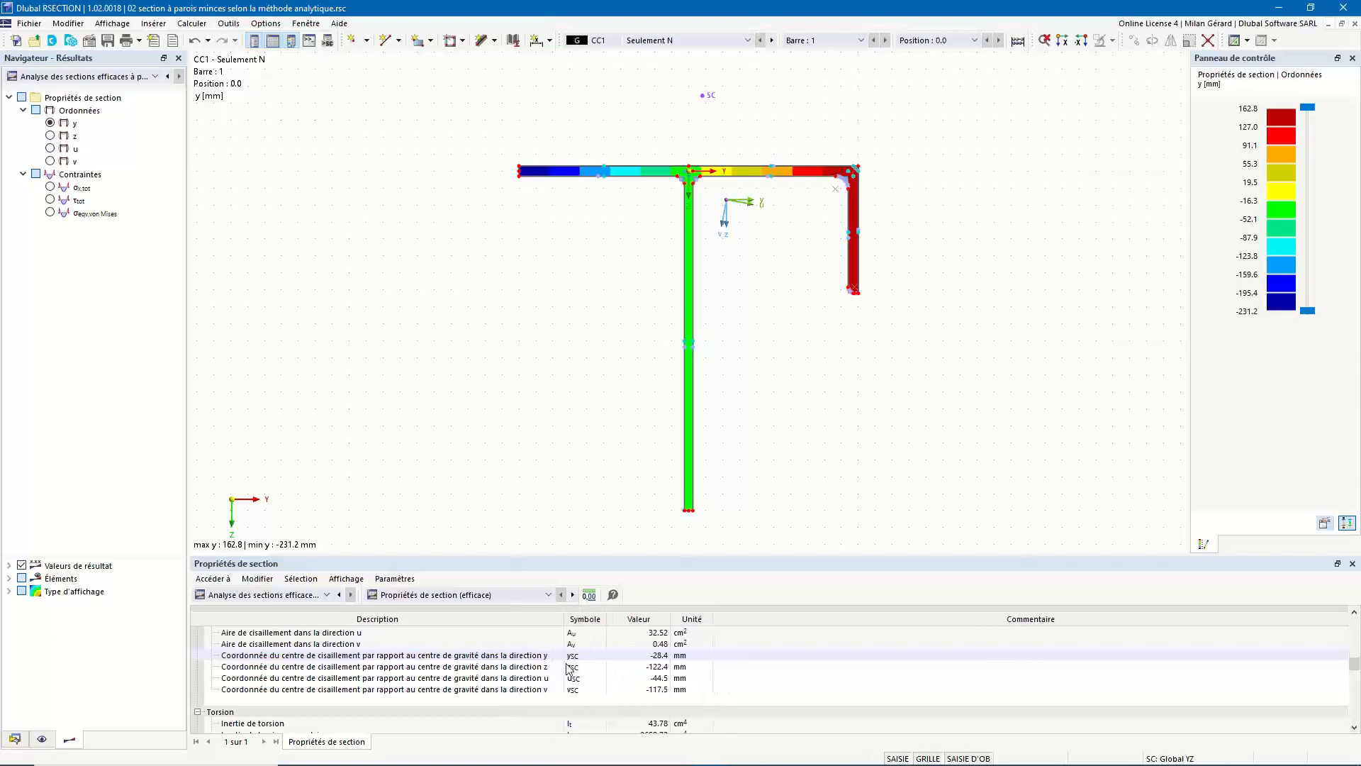
click(641, 656)
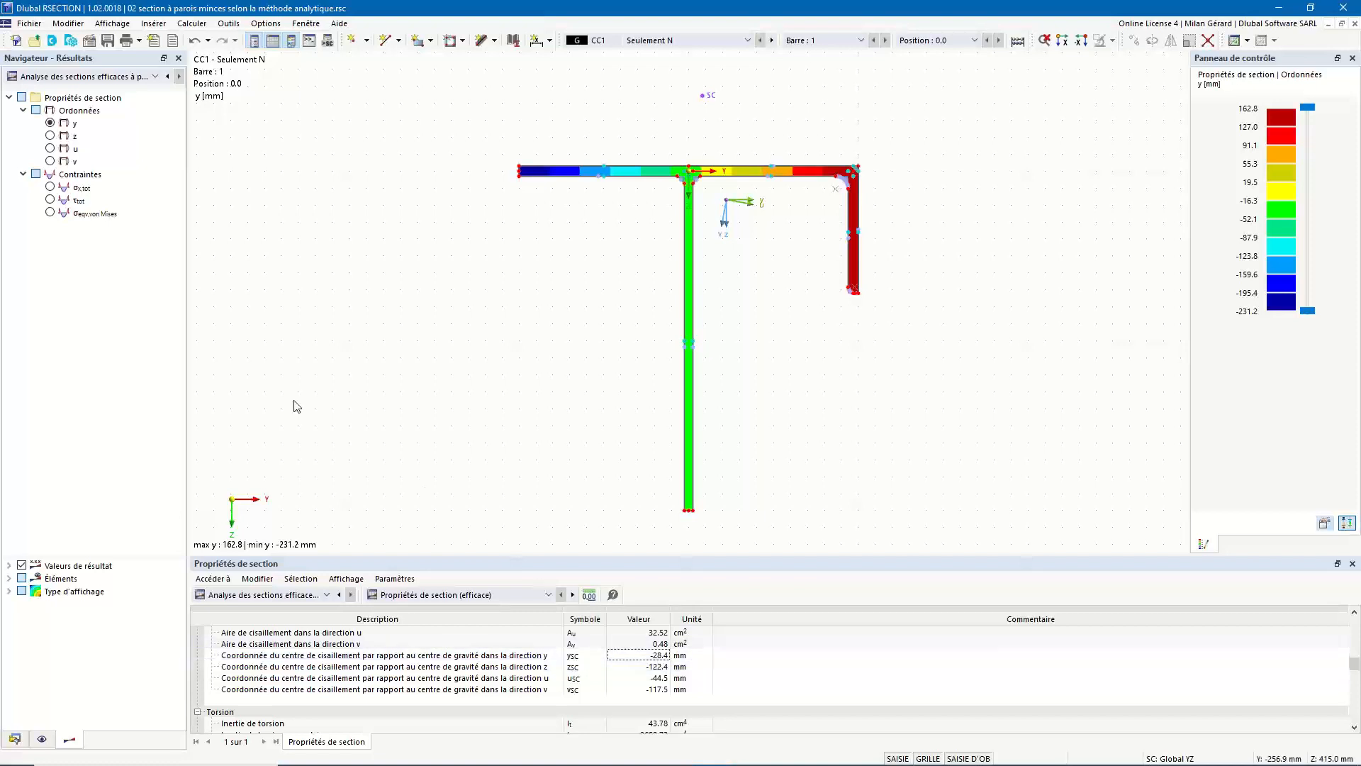
Display the total normal stress σx,tot of CC1 for the thin-walled element analysis, followed by the effective section analysis
click(93, 78)
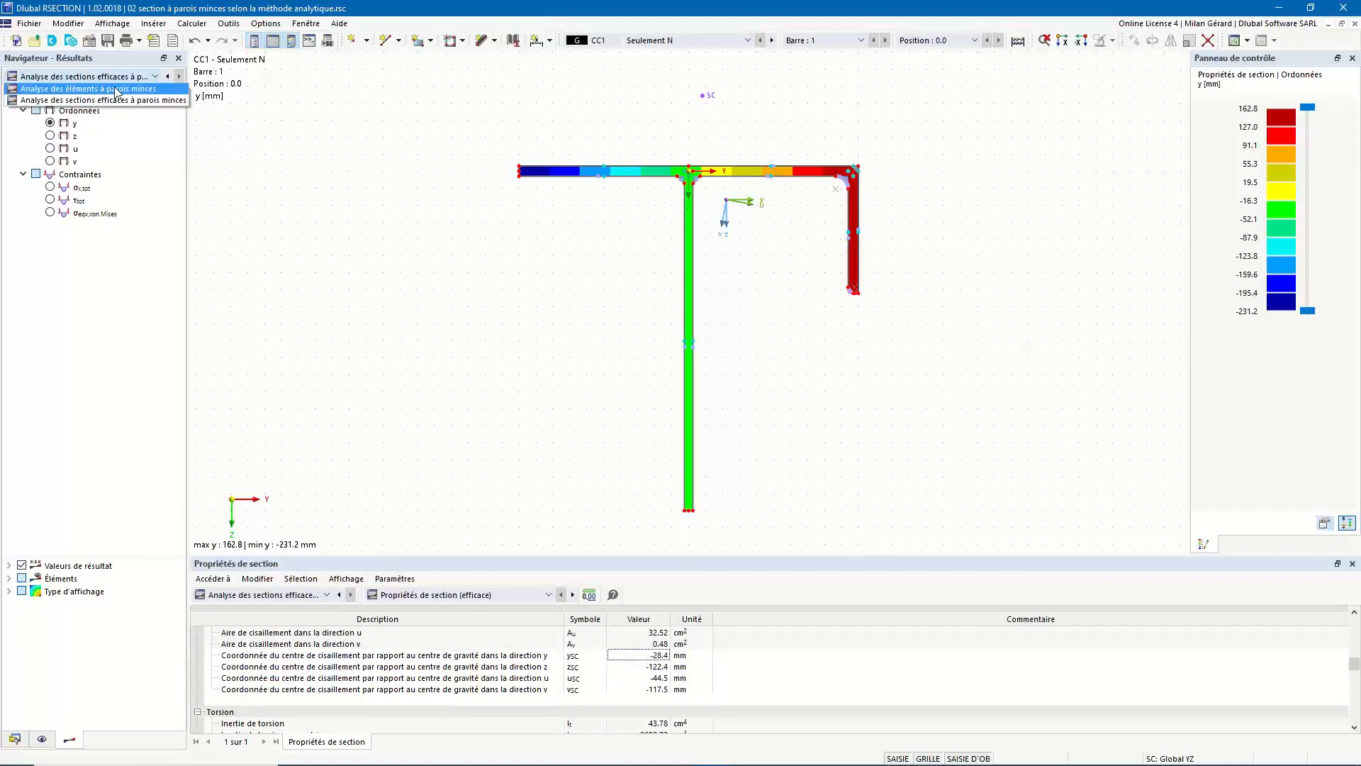
click(117, 89)
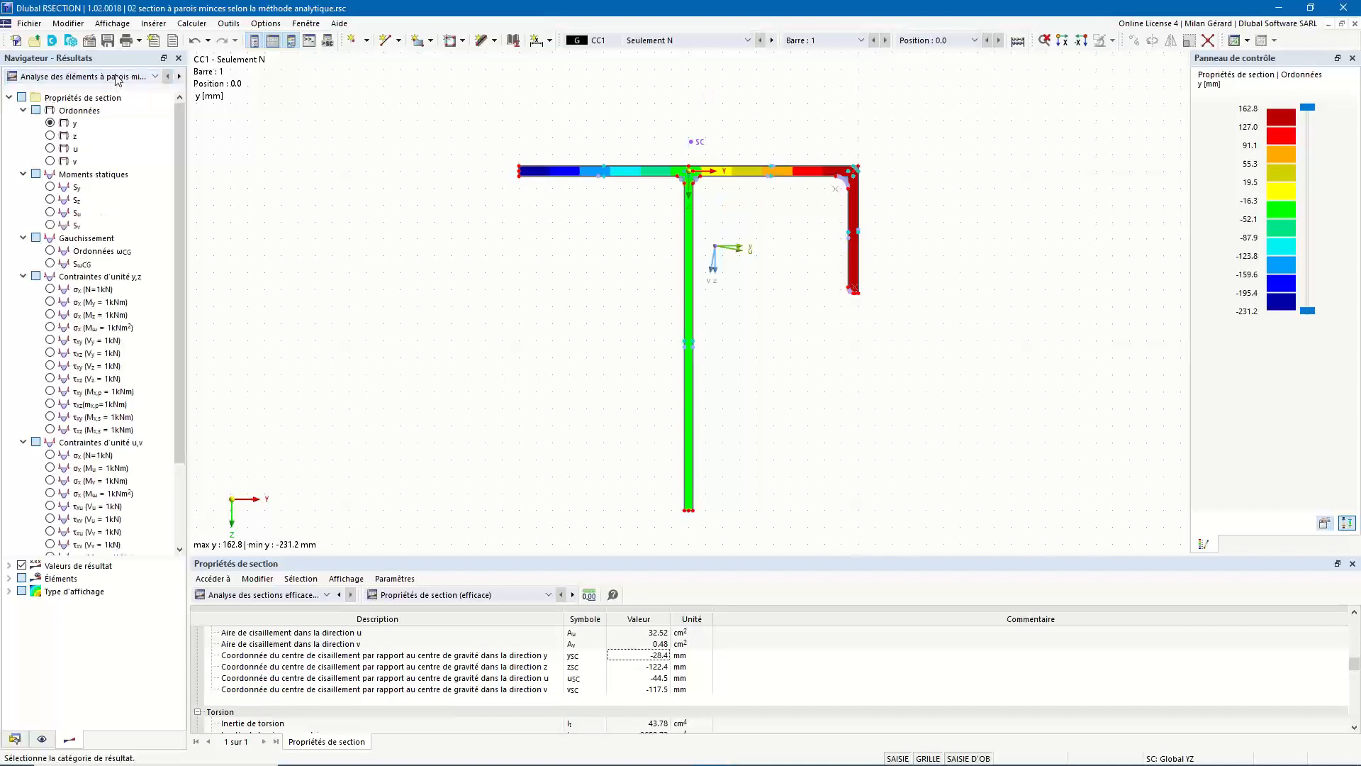
scroll(88, 341, down, 3)
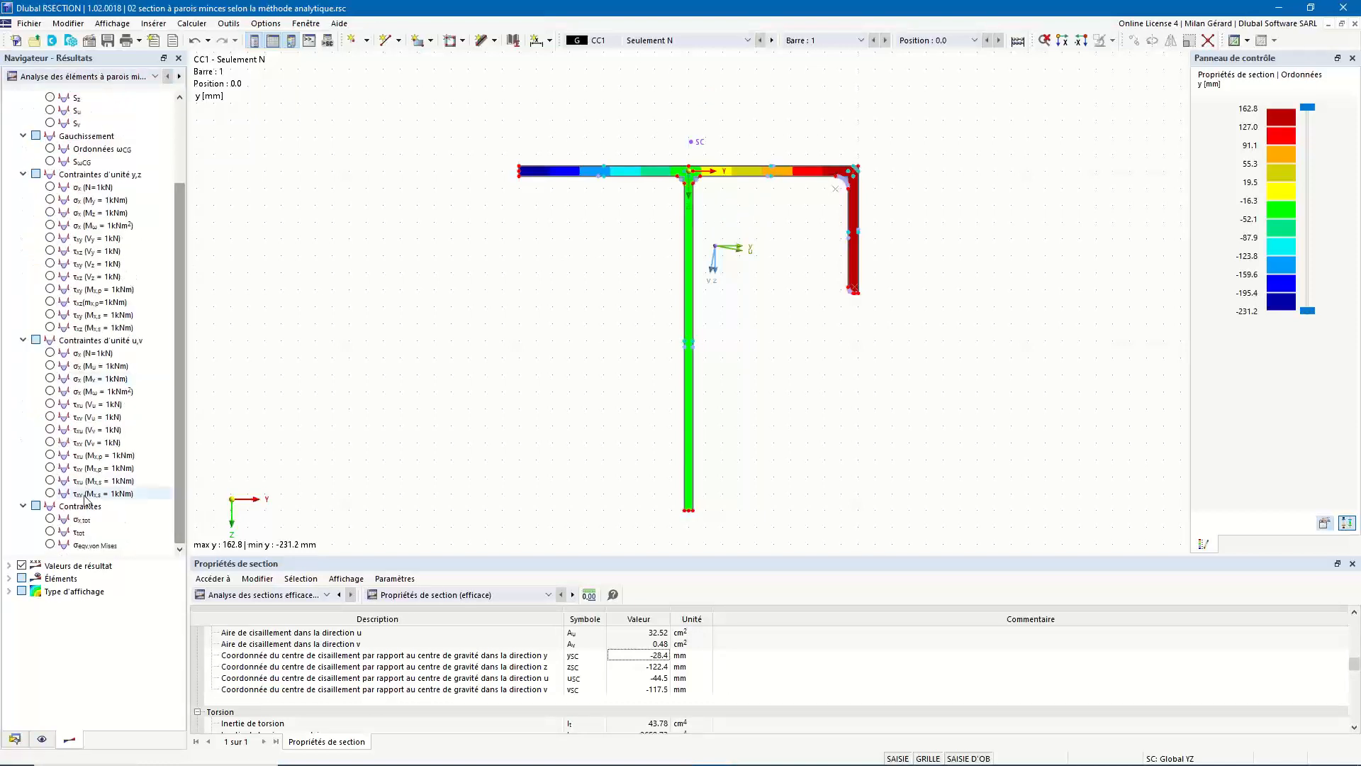
click(79, 520)
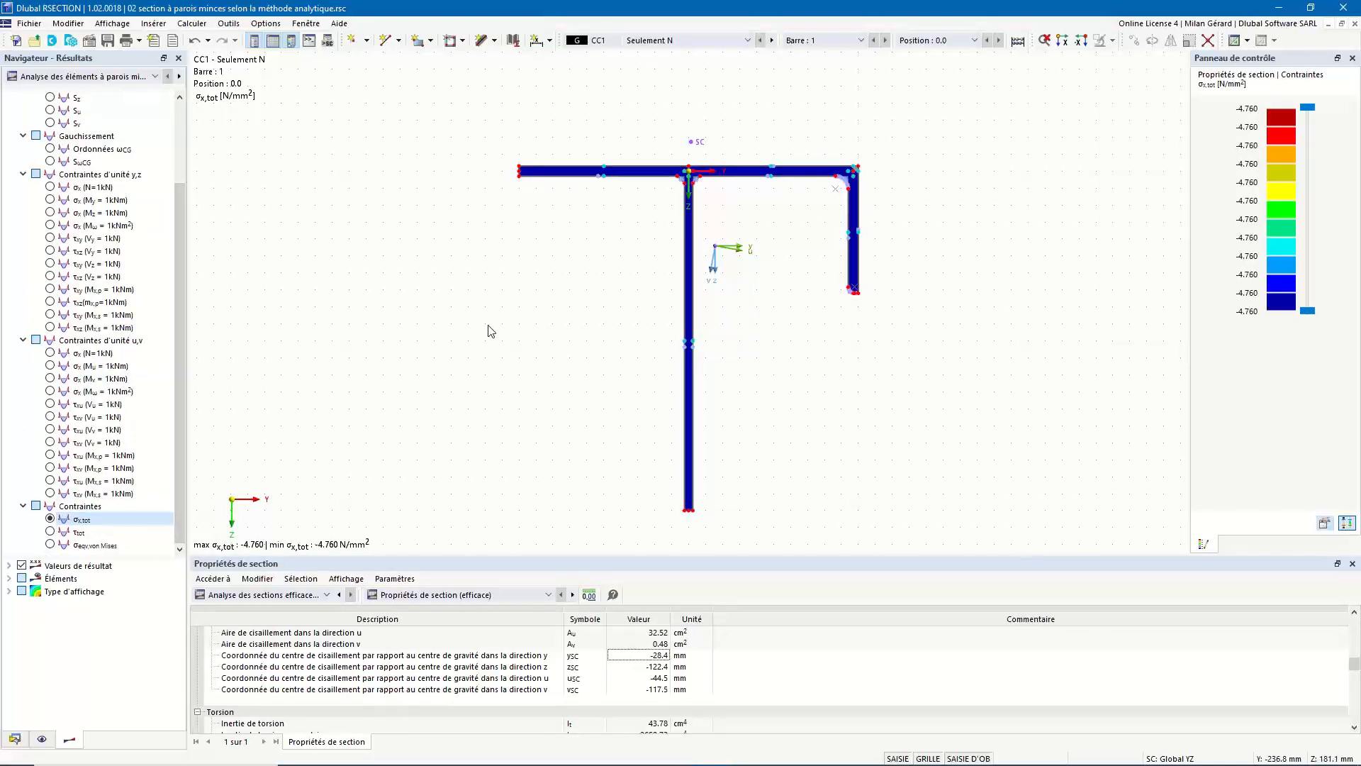
click(106, 76)
click(107, 102)
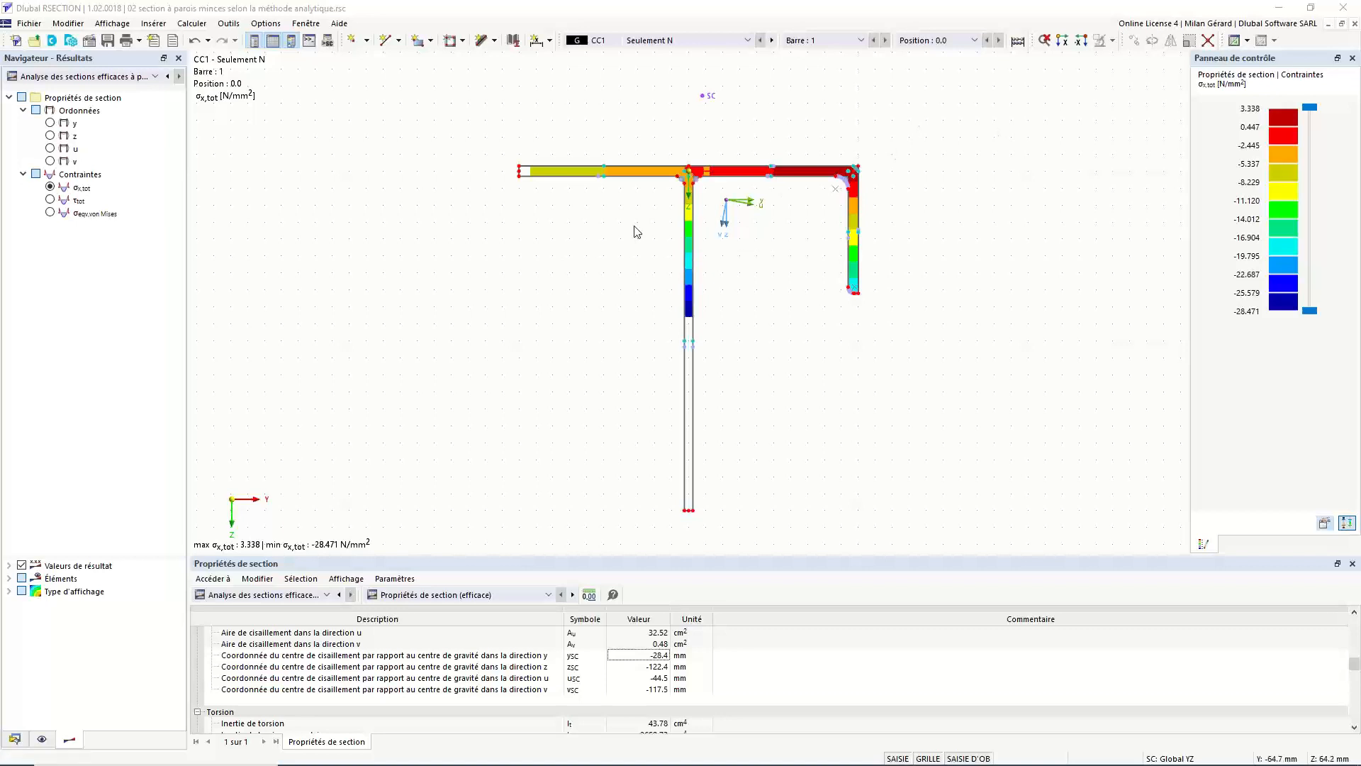
Compare the effective section's σx,tot stresses for load cases CC1 and CC2 and load combination CO1
click(645, 43)
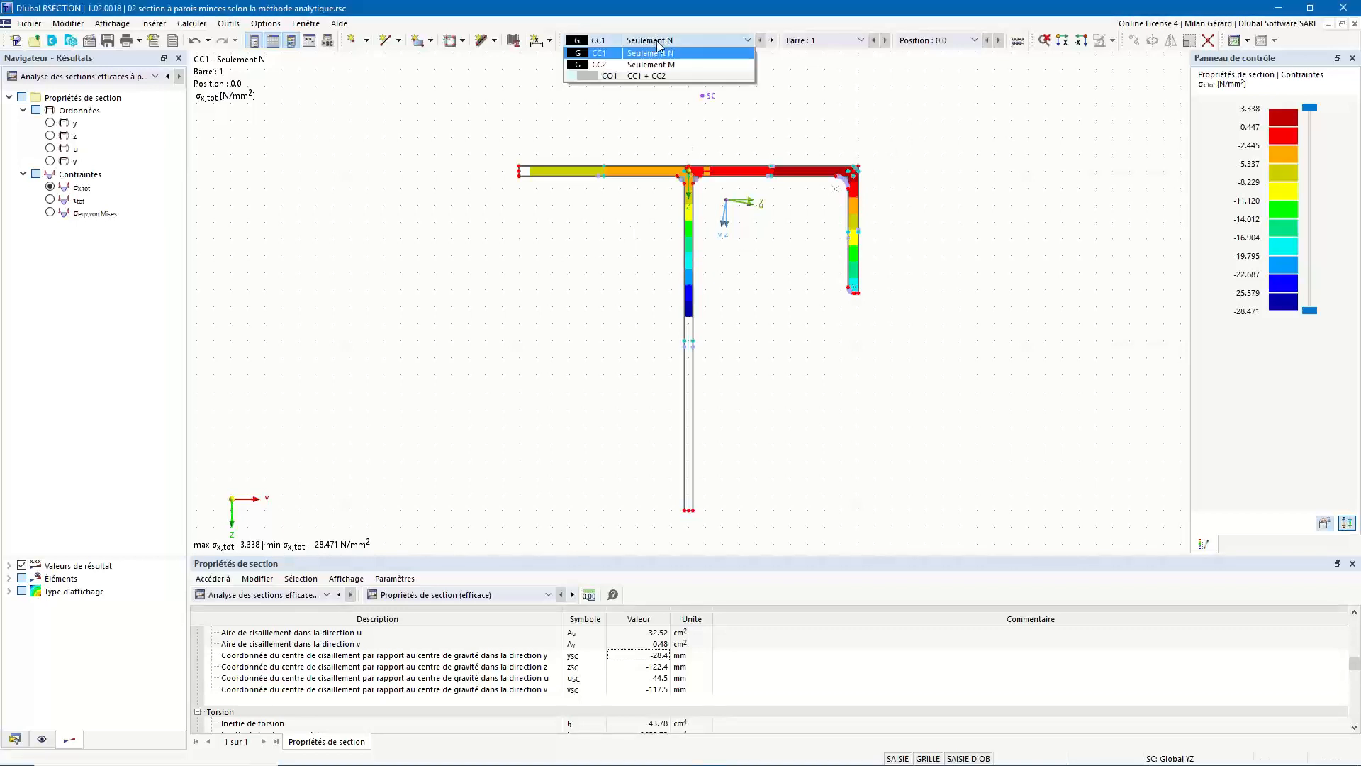
click(658, 52)
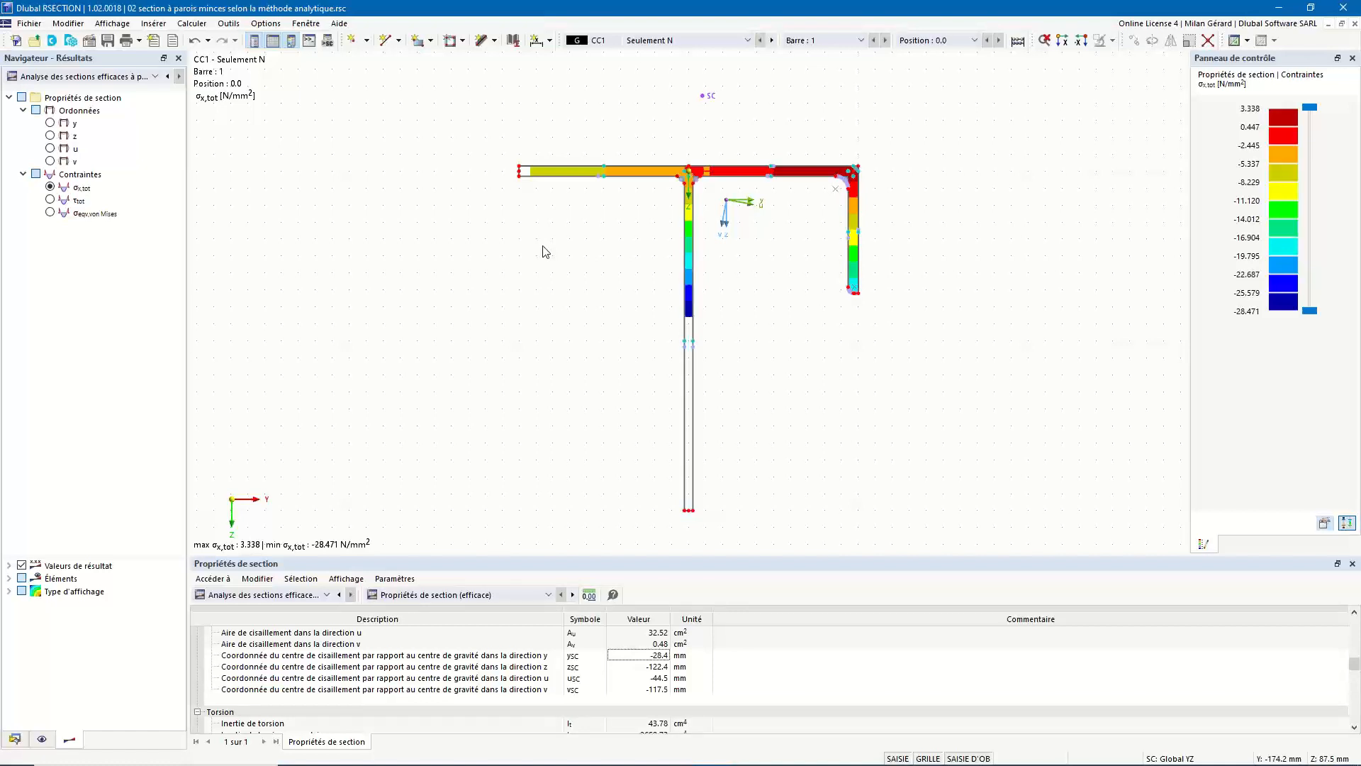
click(657, 42)
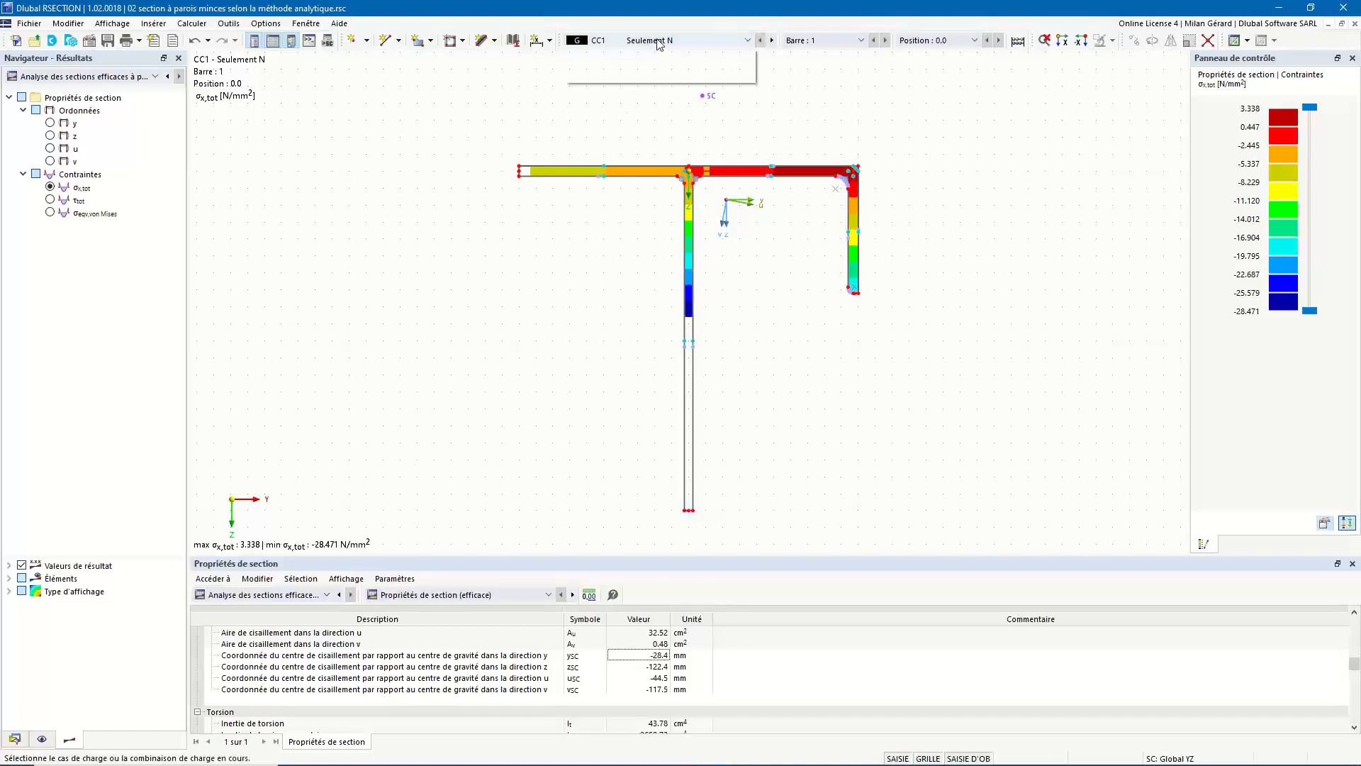
click(658, 70)
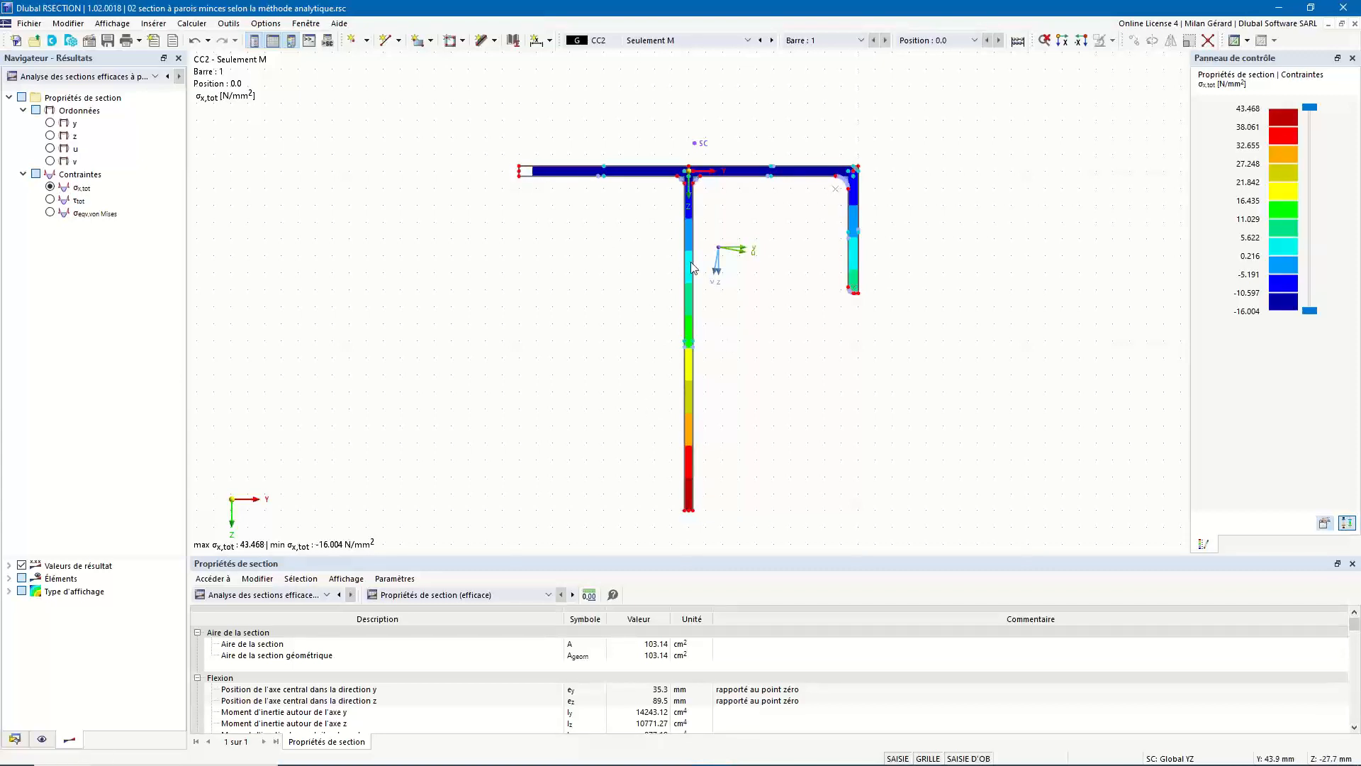
mouse_move(685, 472)
click(709, 40)
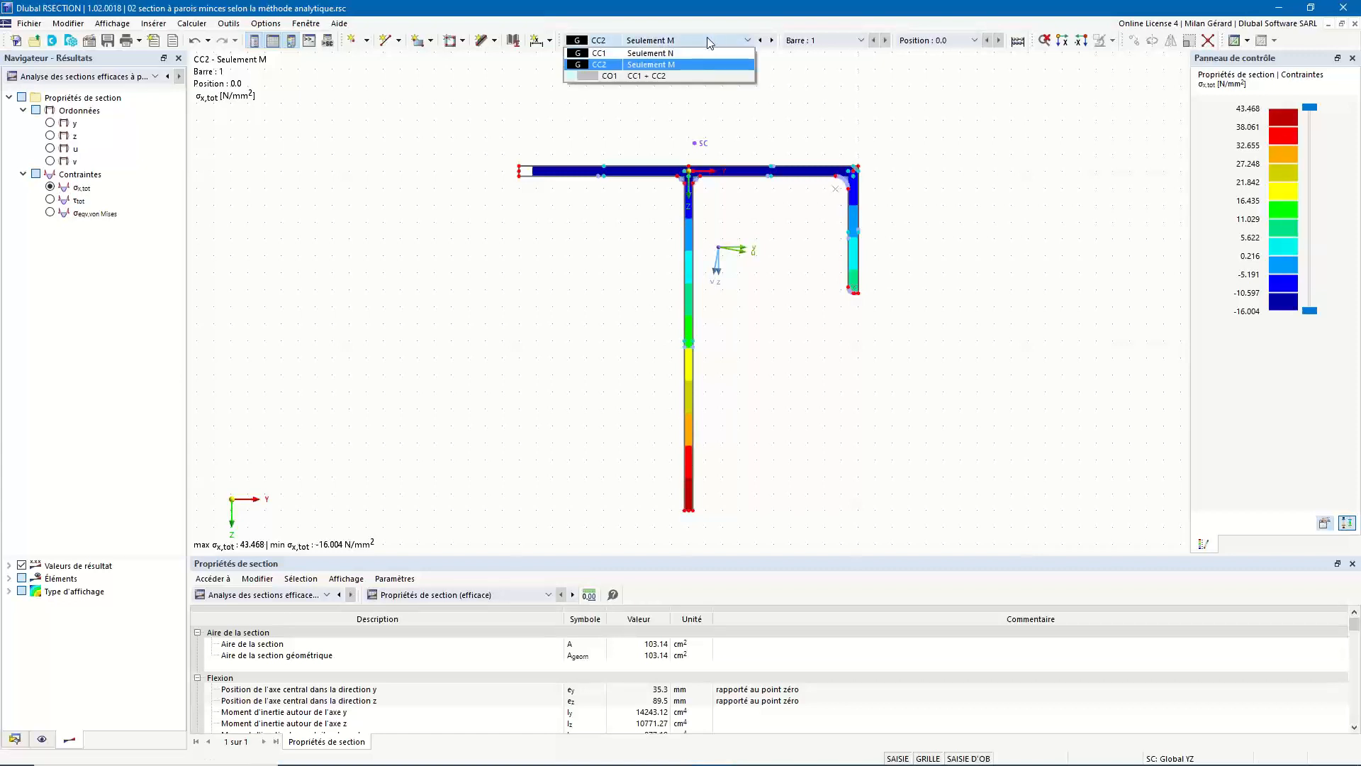
click(653, 76)
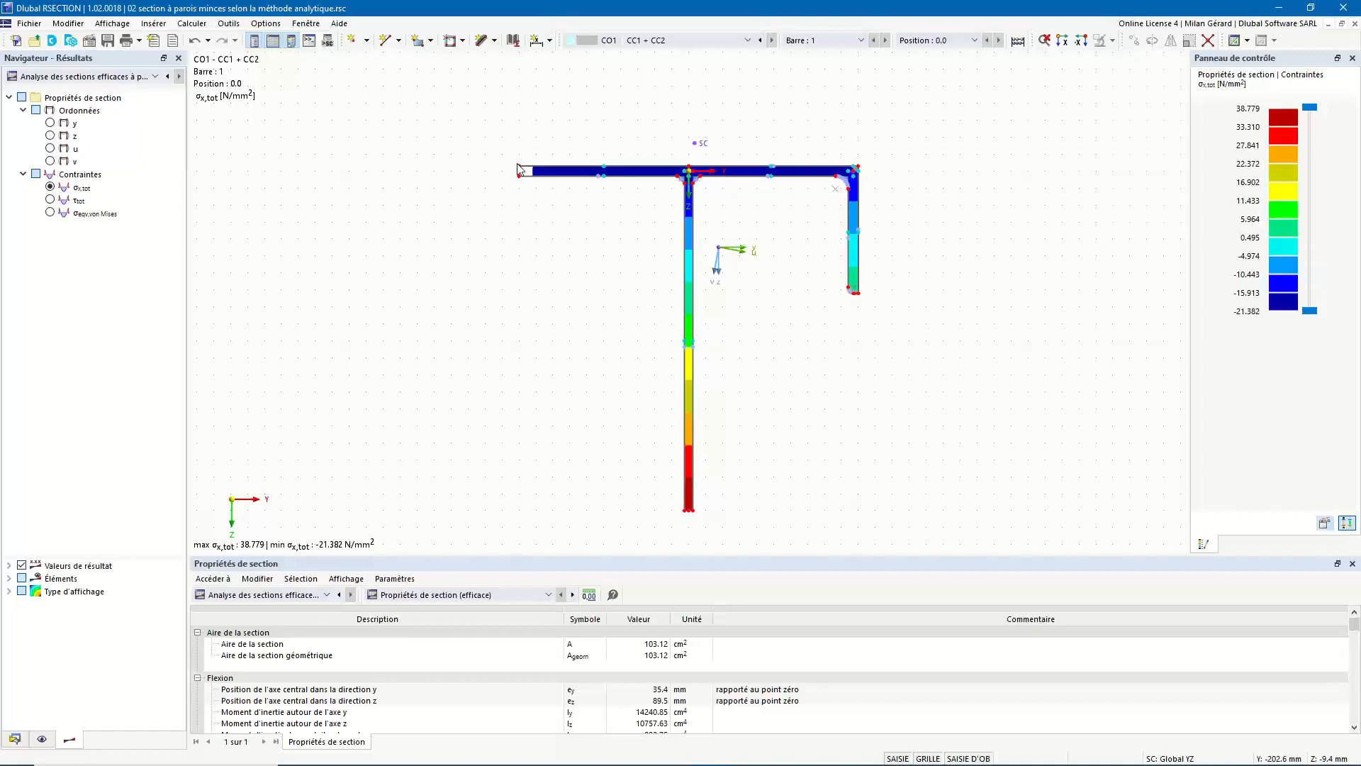
Set the result display type from Isobandes to Désactivé to show CO1's σx,tot as stress diagrams along the section
click(8, 591)
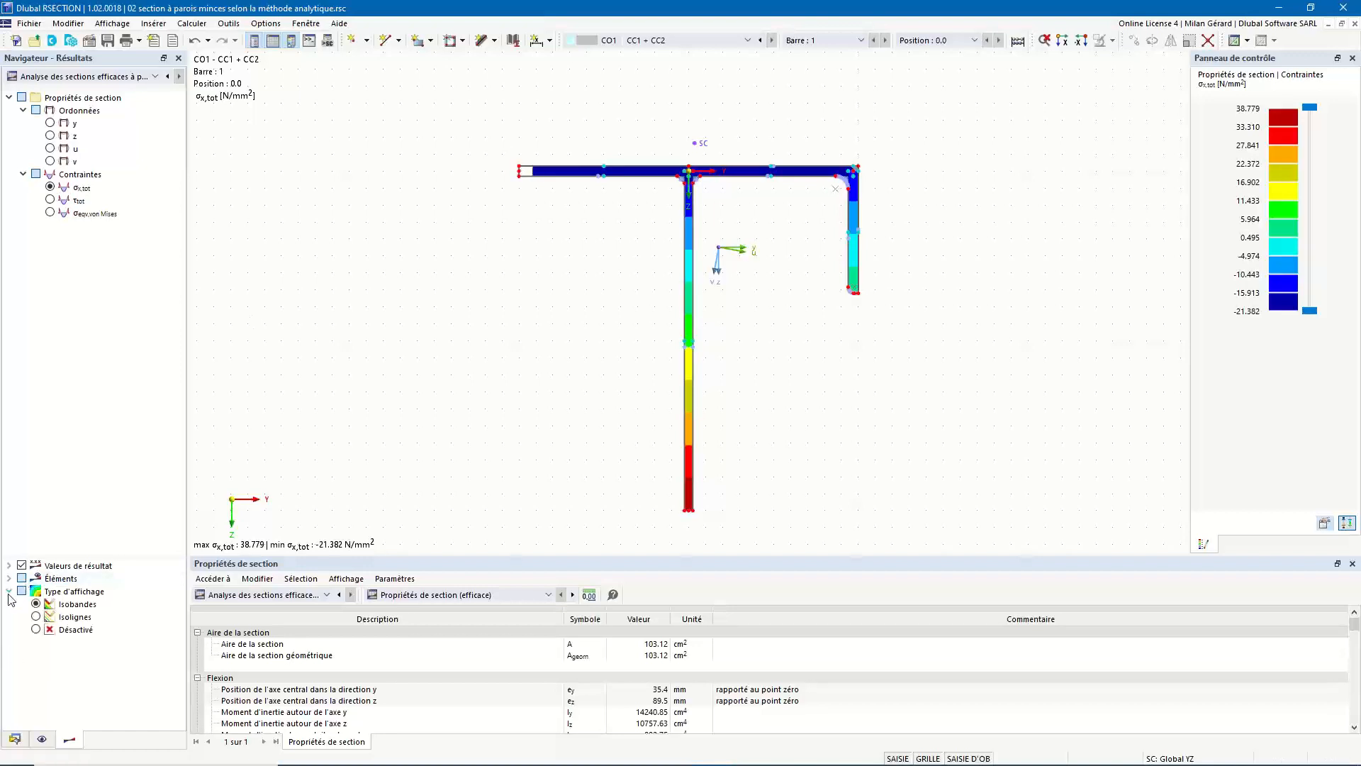
click(36, 629)
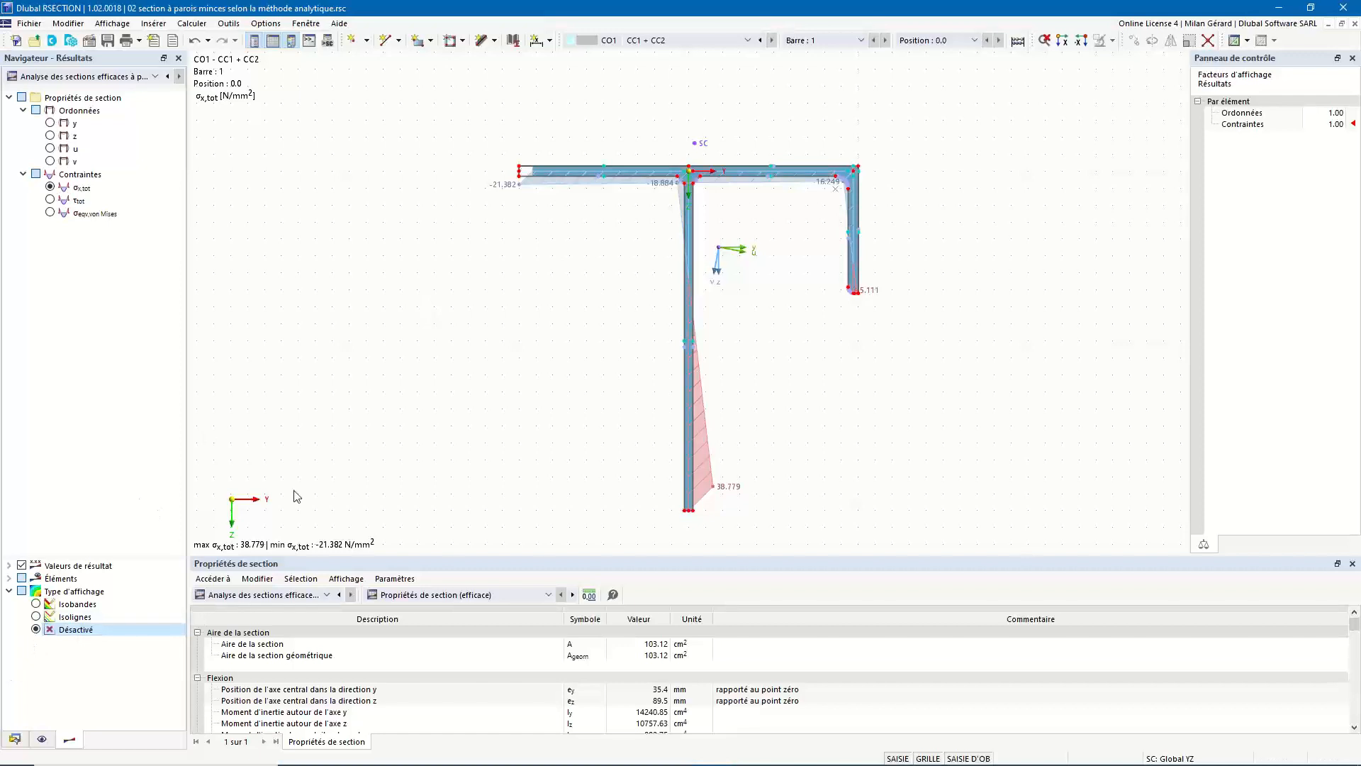
middle_click(525, 334)
middle_click(524, 333)
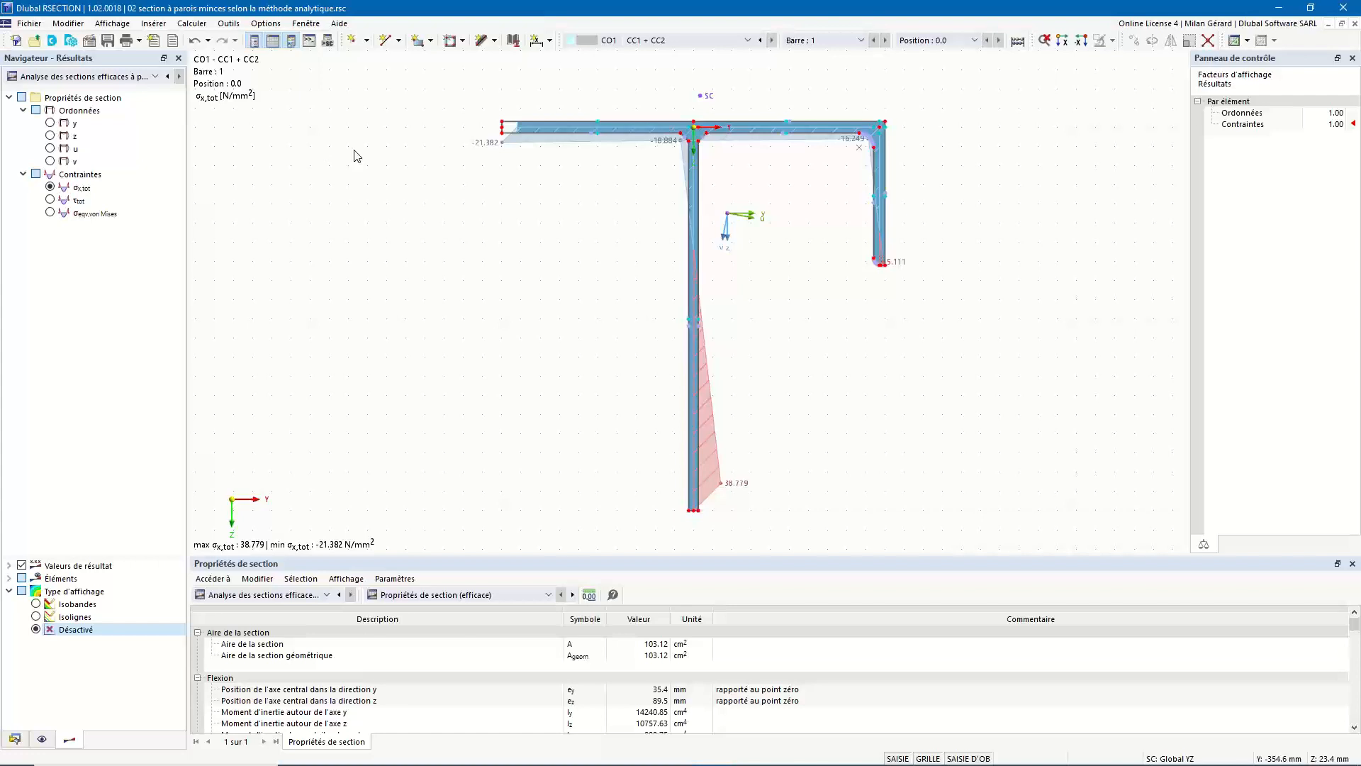
Send the σx,tot graphic to a new printout report with the image set to fill the window, then save and show it
click(139, 41)
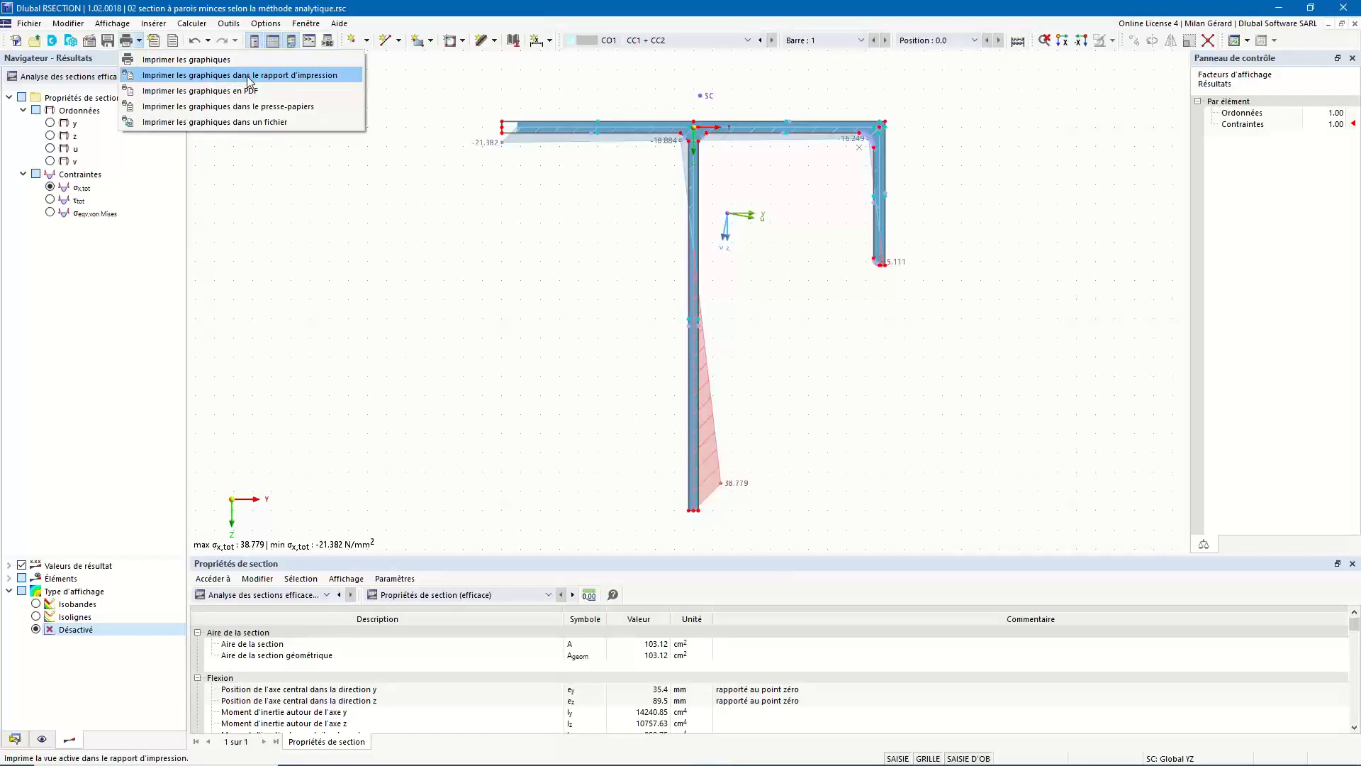
click(312, 75)
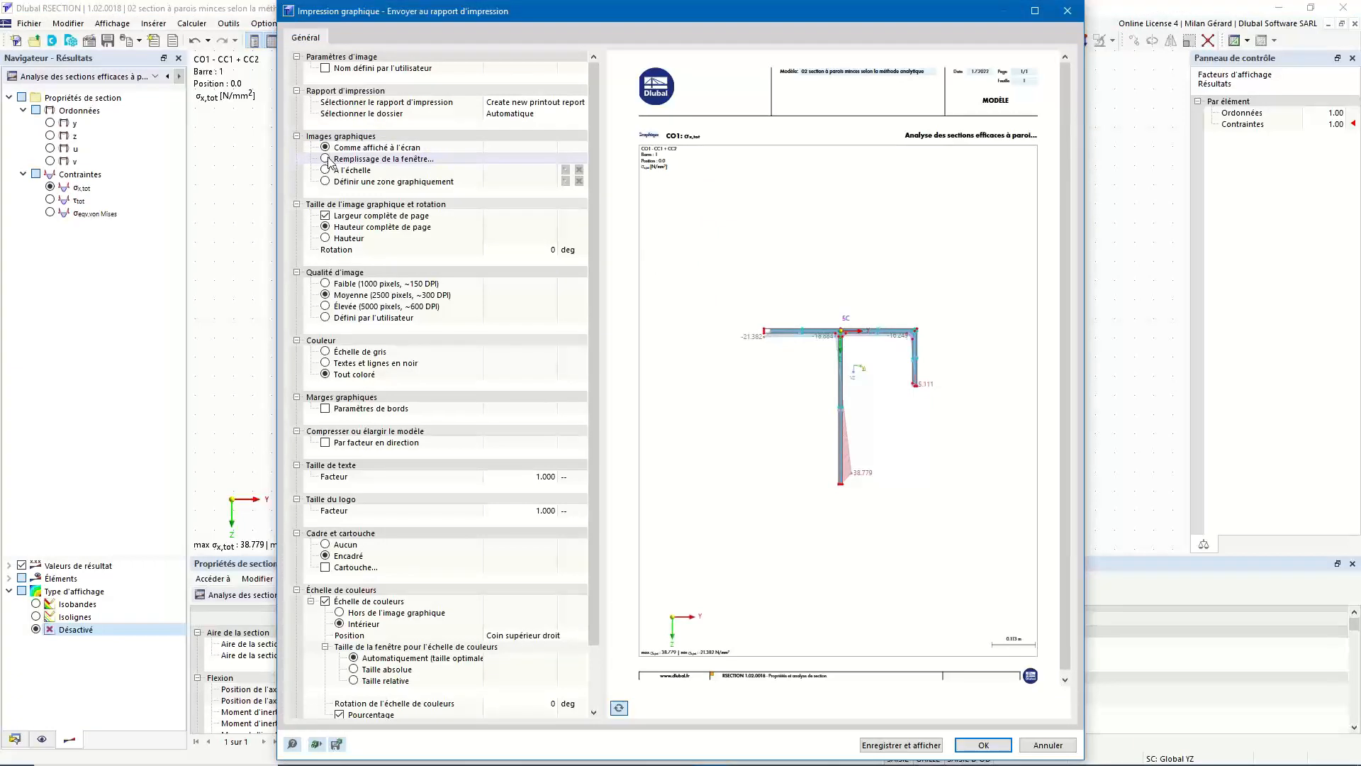
click(329, 160)
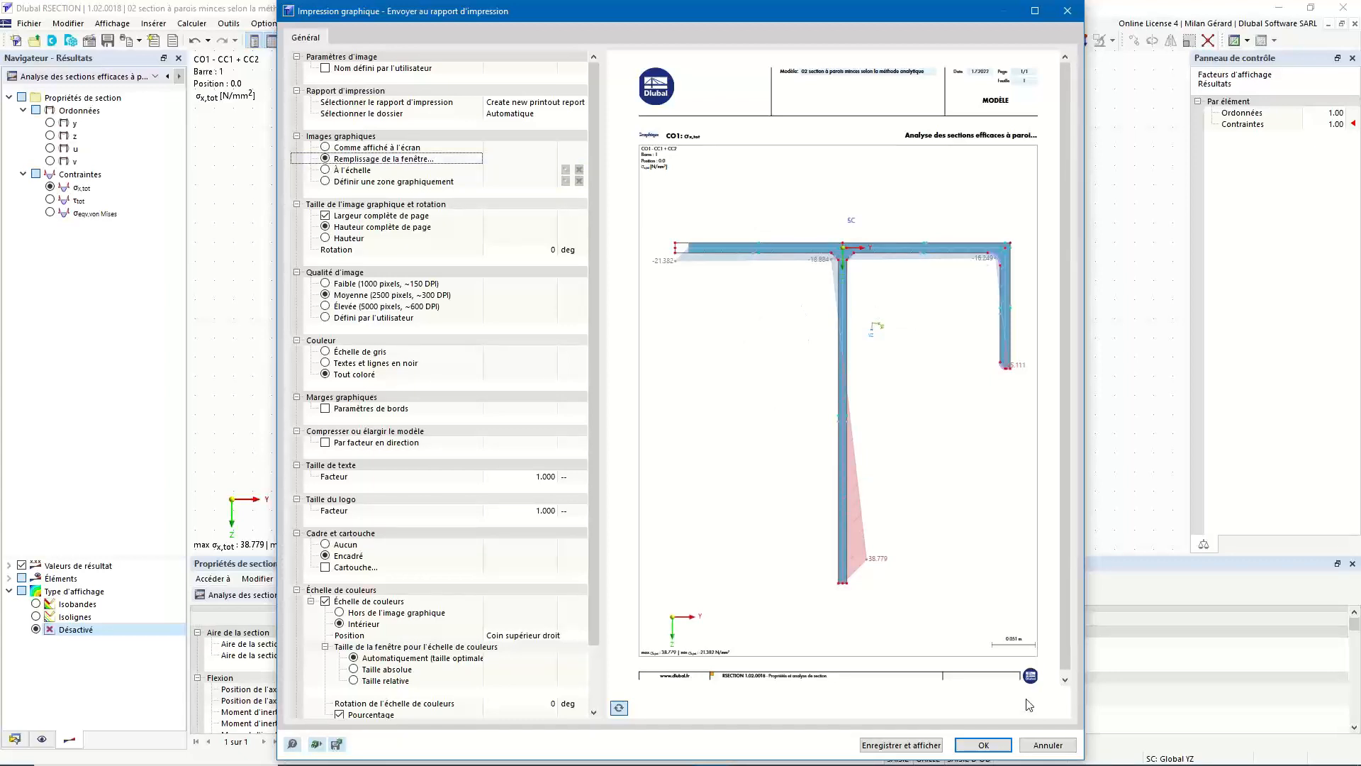
click(919, 744)
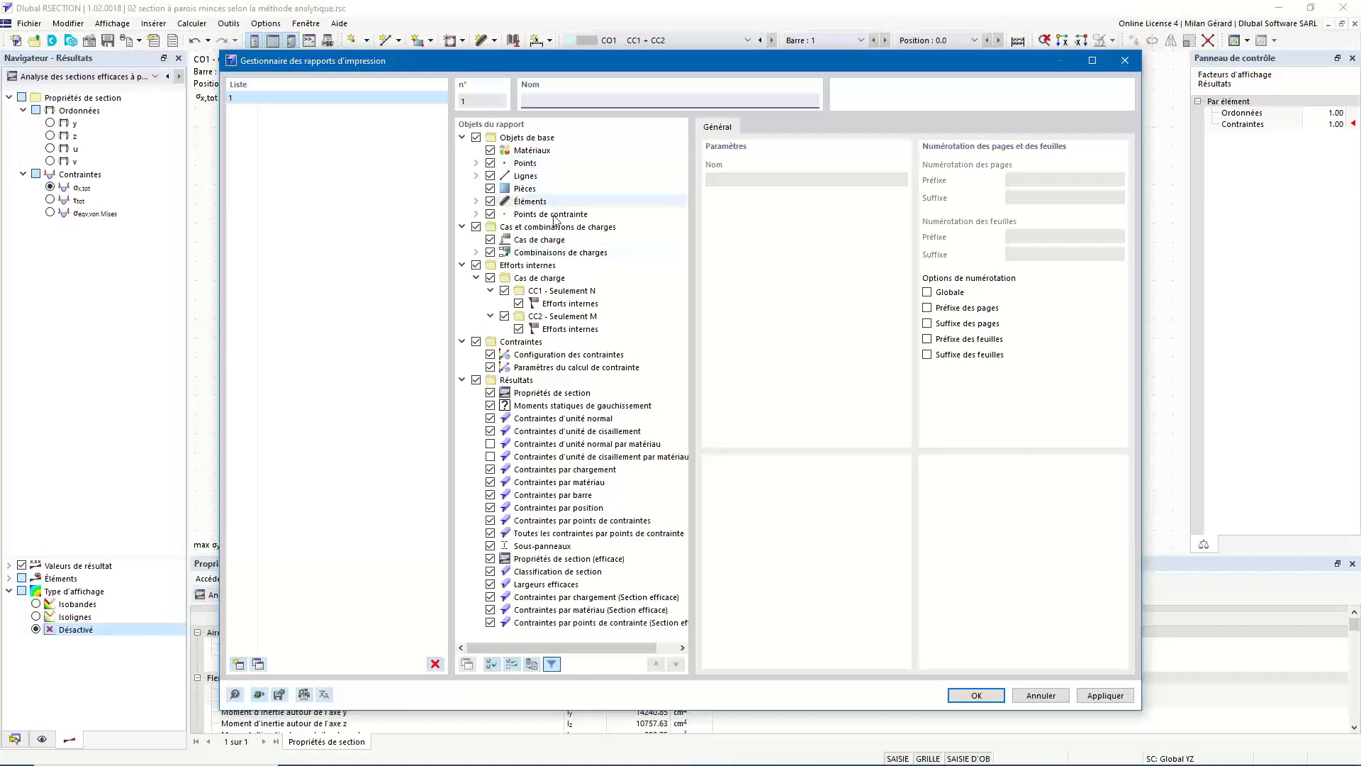
Collapse the report objects, deselect them all, include only Matériaux under Objets de base, and create the printout report
right_click(506, 182)
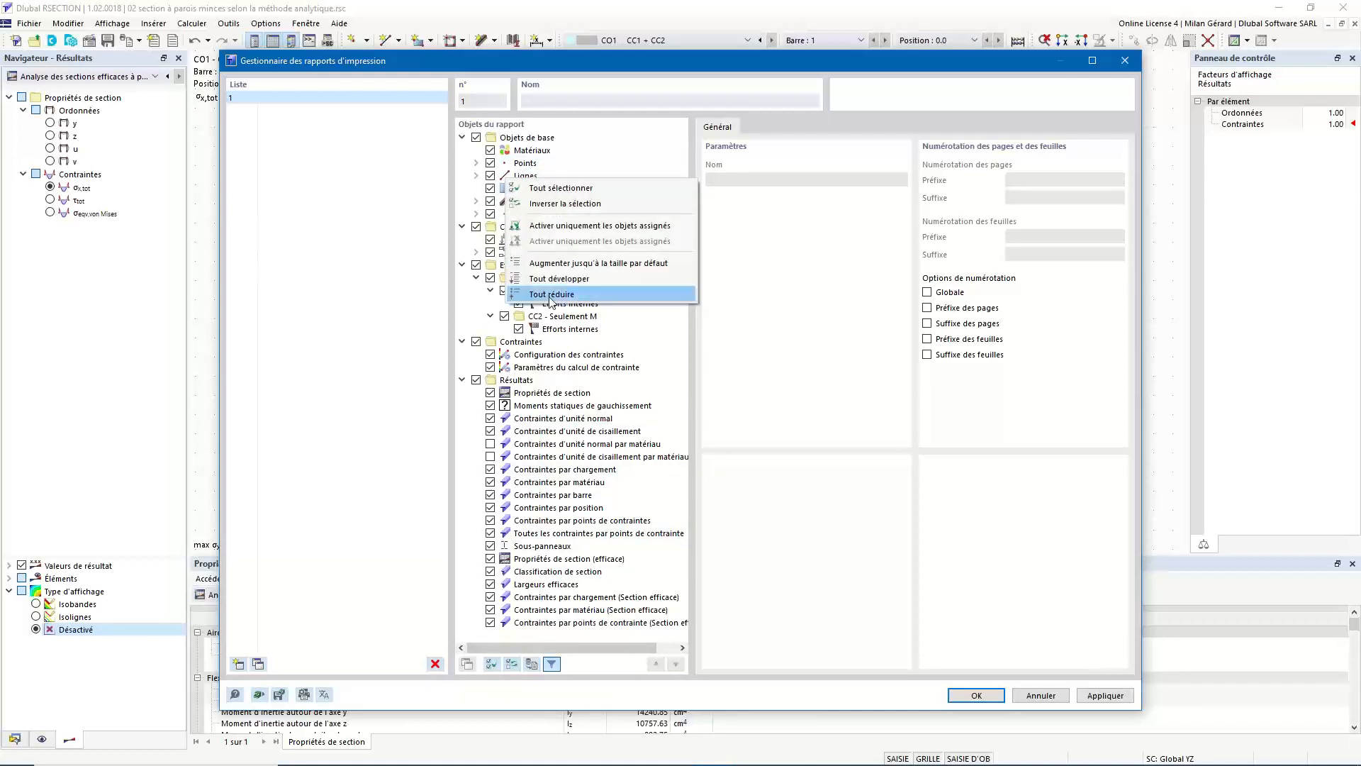
click(551, 295)
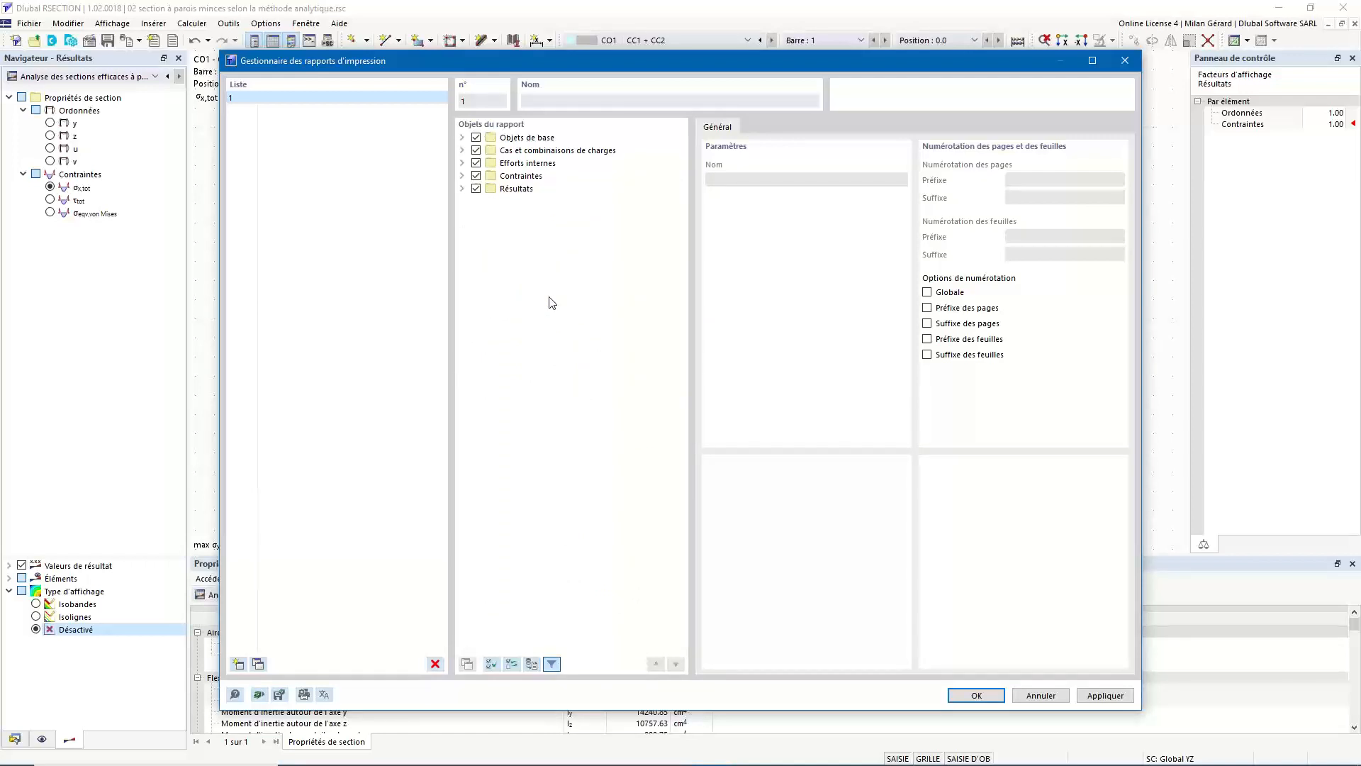
click(494, 664)
click(511, 665)
click(462, 138)
click(490, 150)
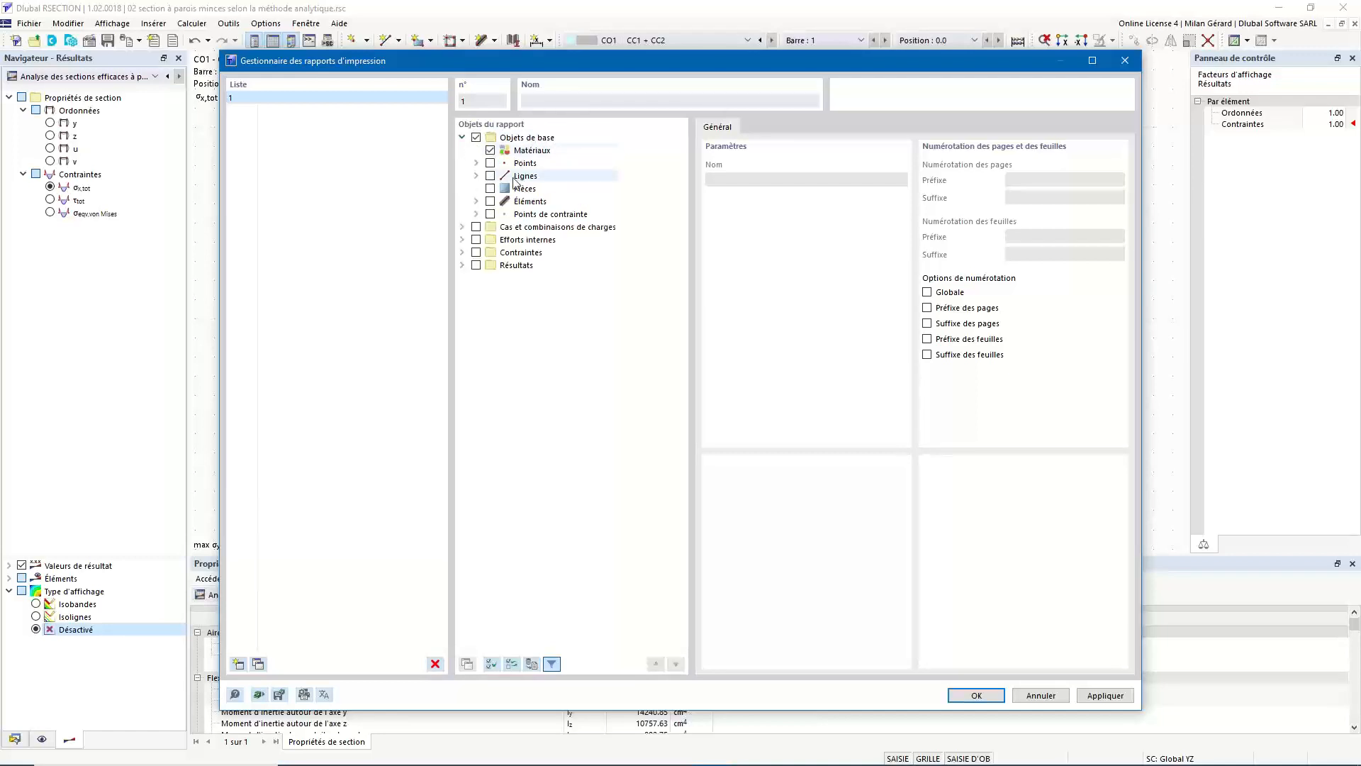
click(979, 695)
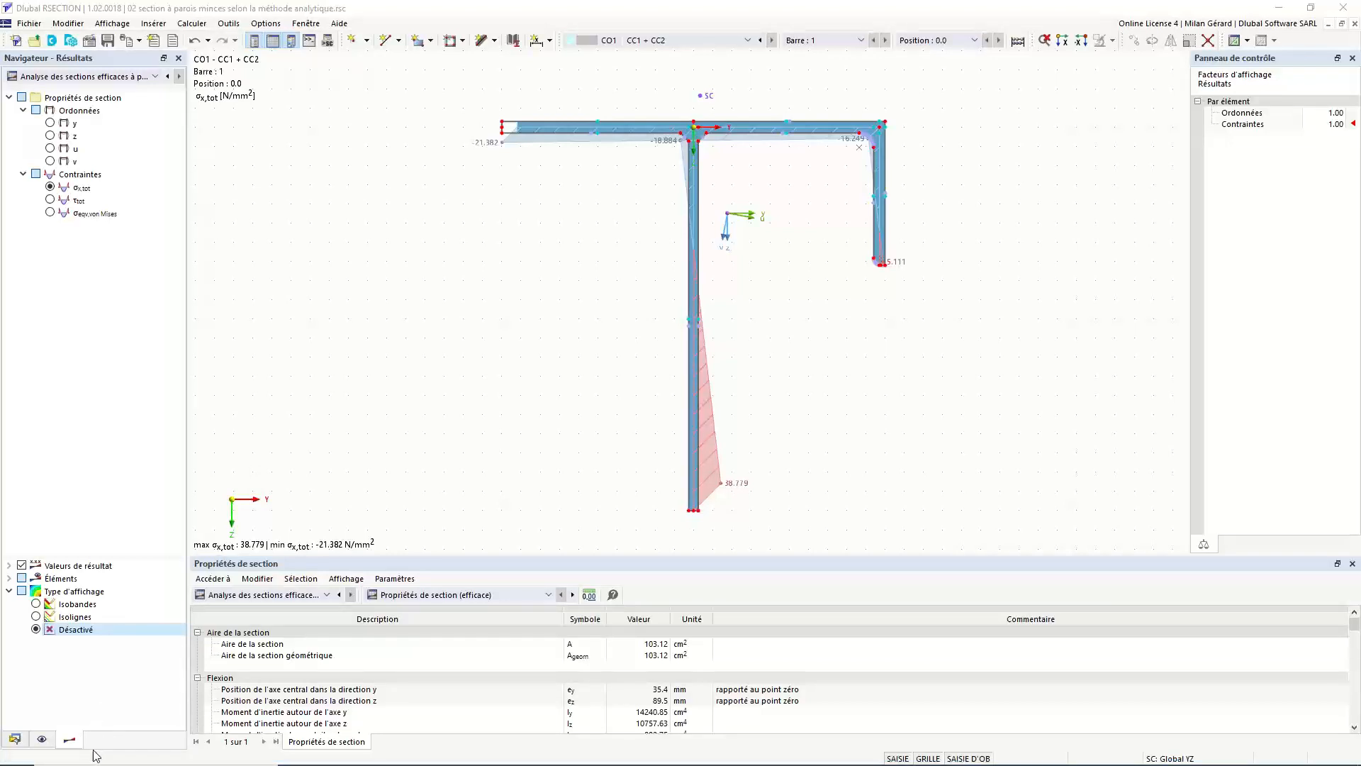
mouse_move(780, 762)
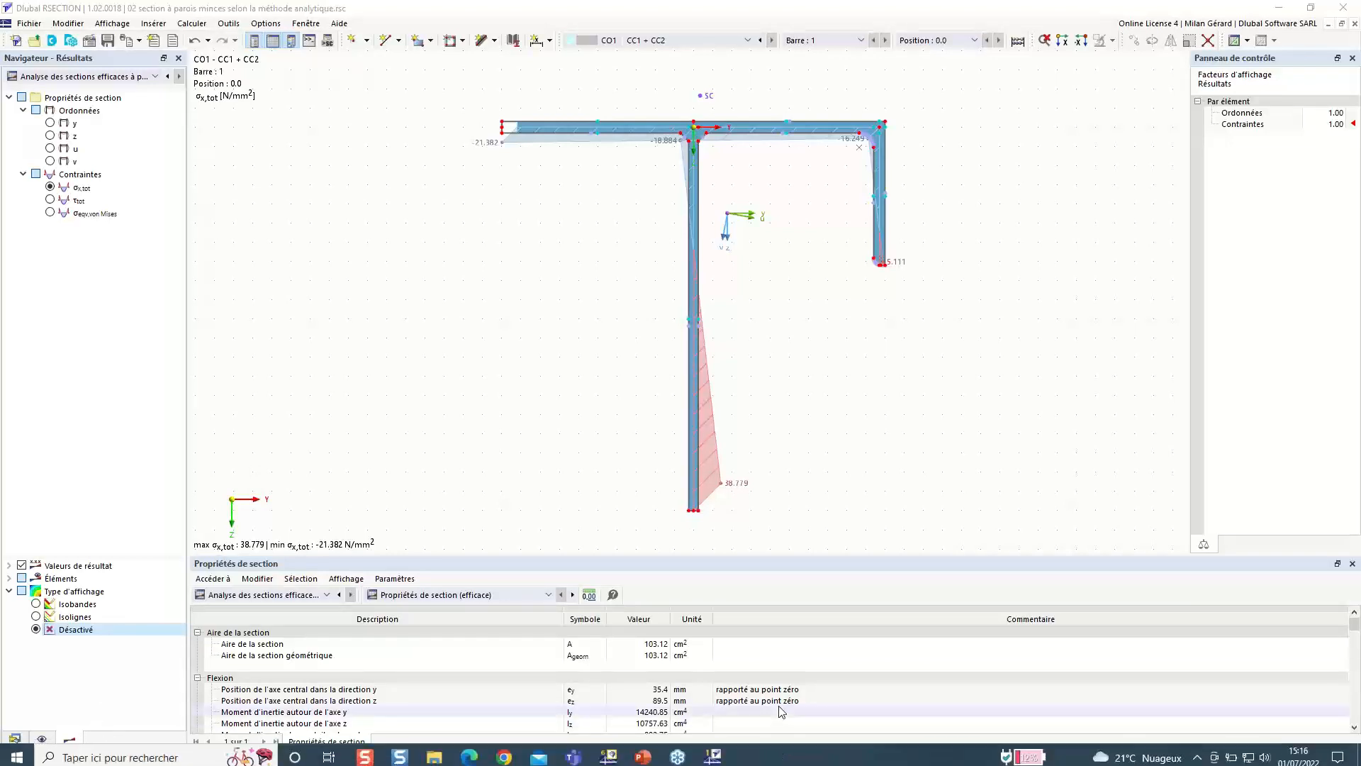
Open printout report 1 from the model's data tree
click(776, 509)
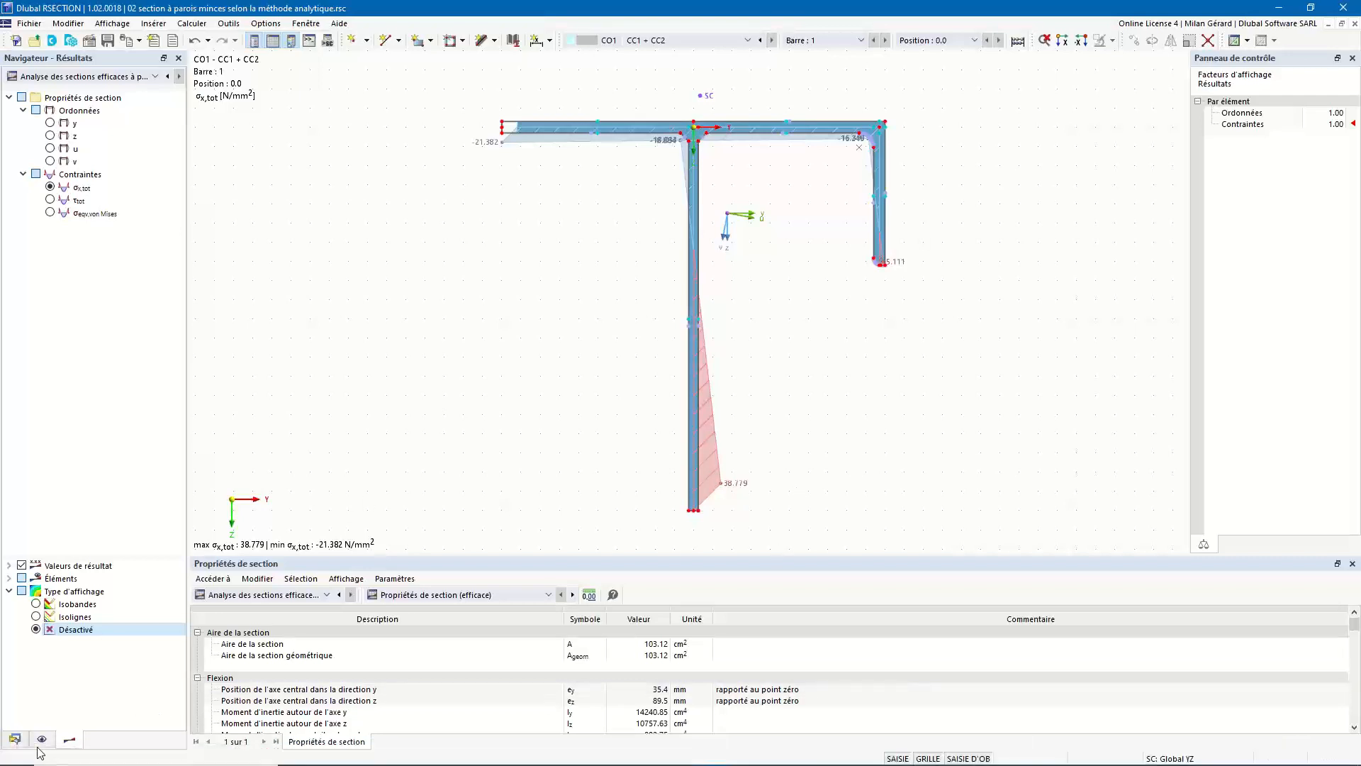
click(15, 740)
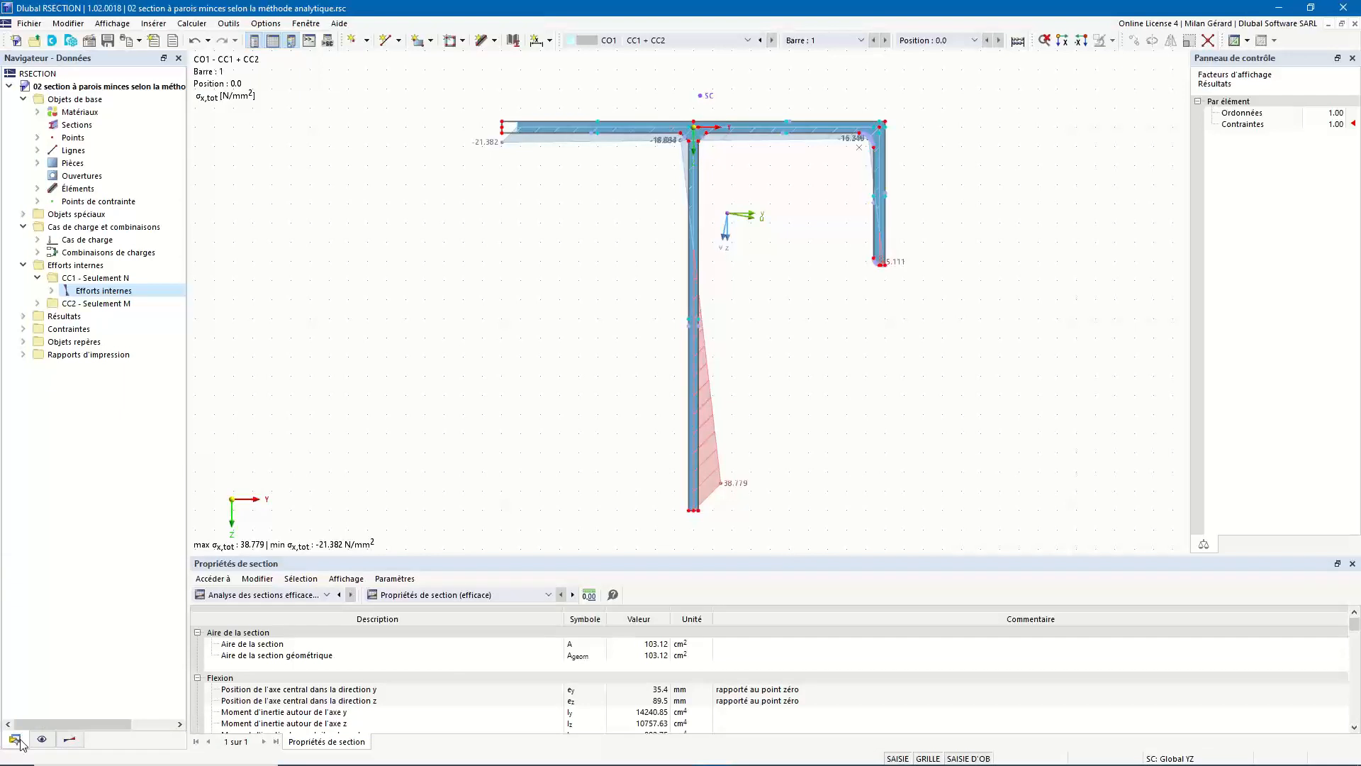
click(24, 355)
click(58, 368)
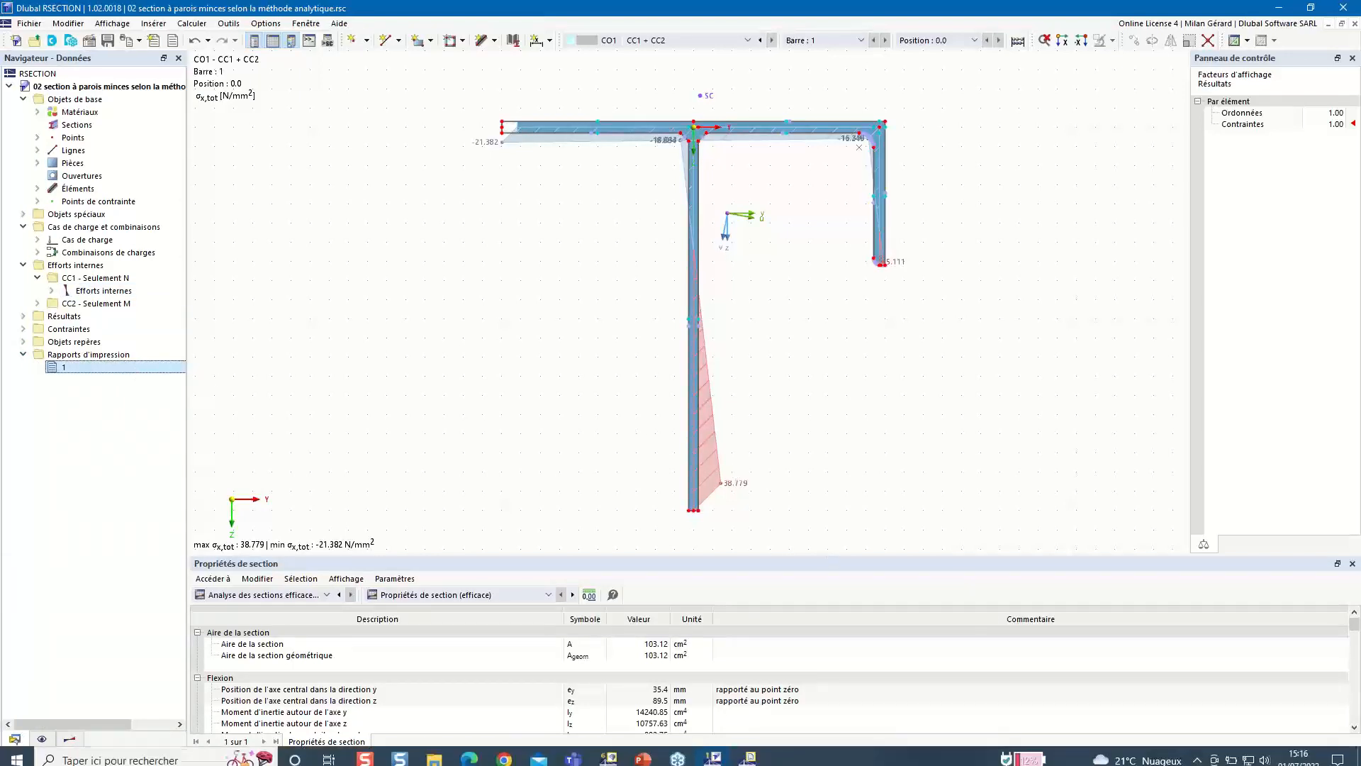
click(749, 753)
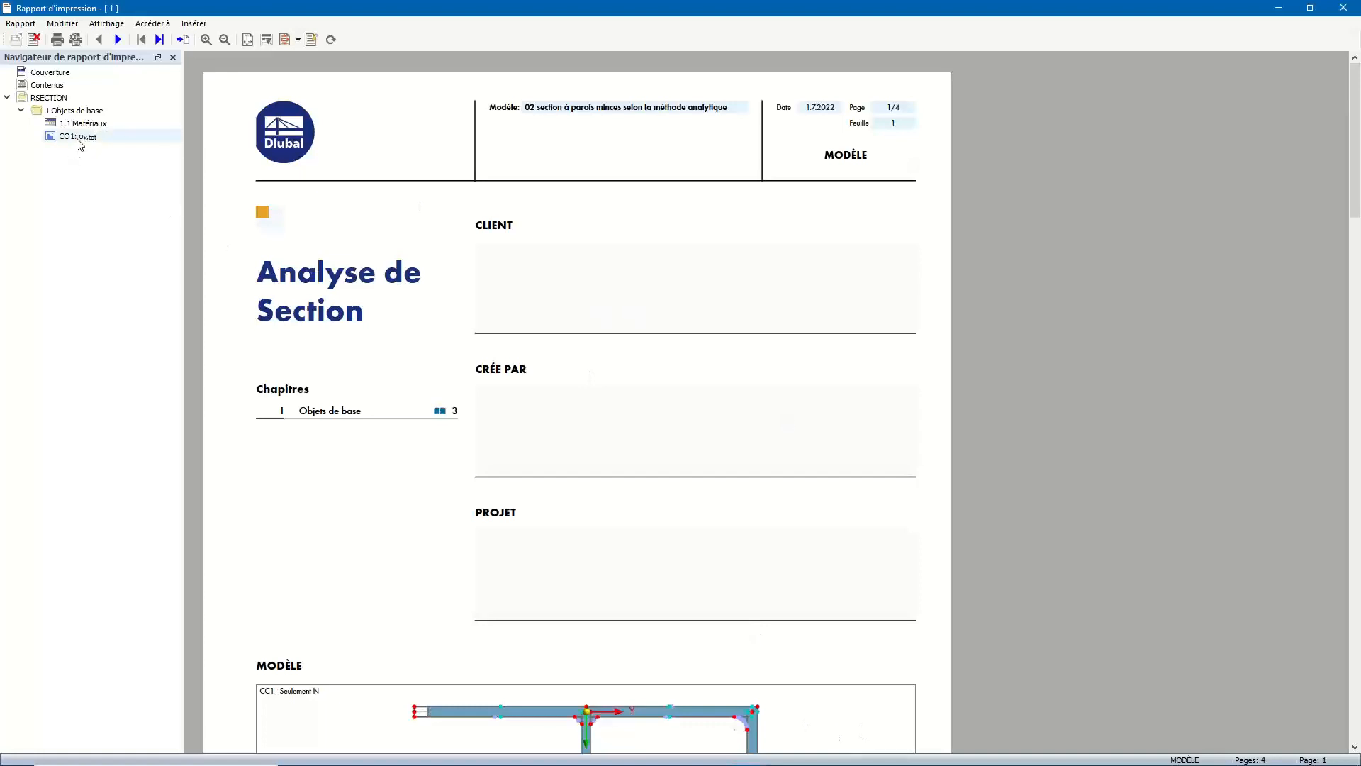
Review the report's cover model image, materials table and CO1 σx,tot stress graphic, and close the report
scroll(480, 263, down, 3)
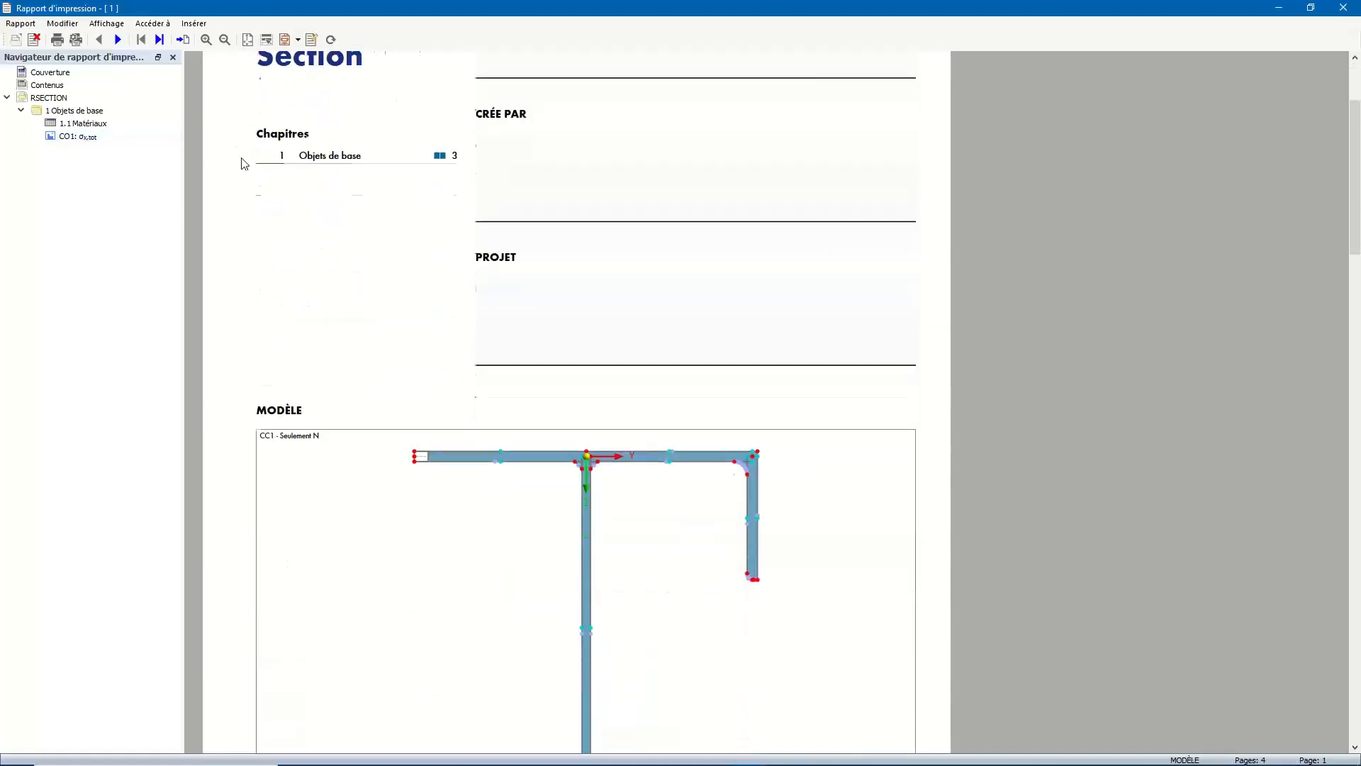
scroll(246, 164, down, 3)
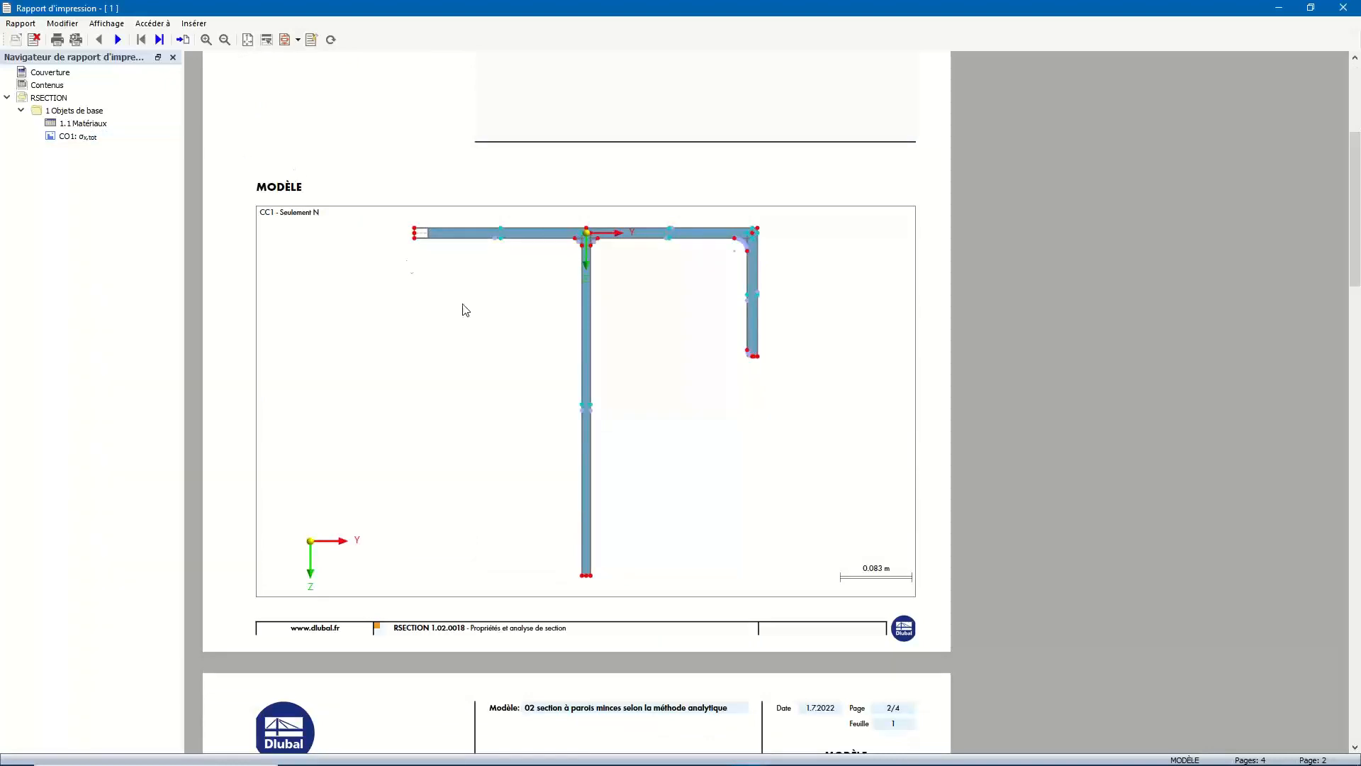
scroll(390, 227, down, 1)
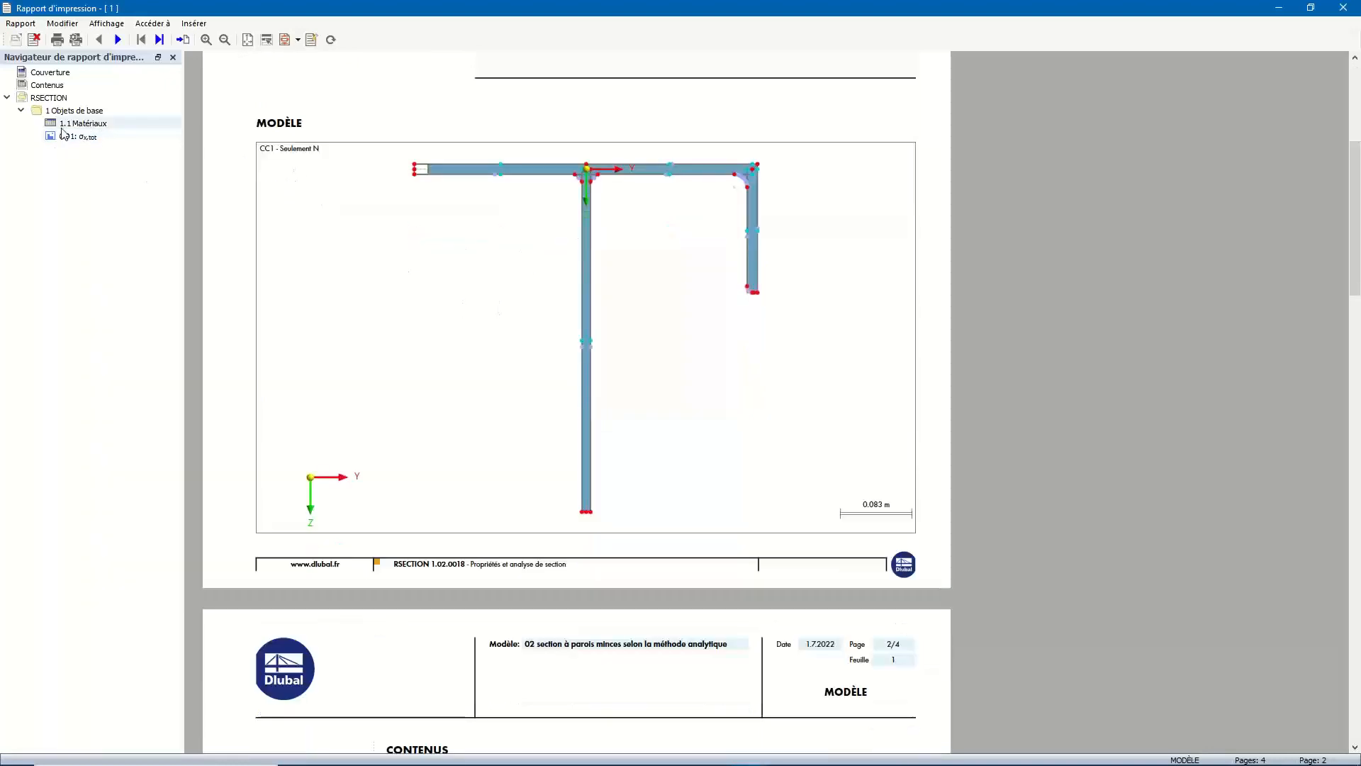
click(76, 137)
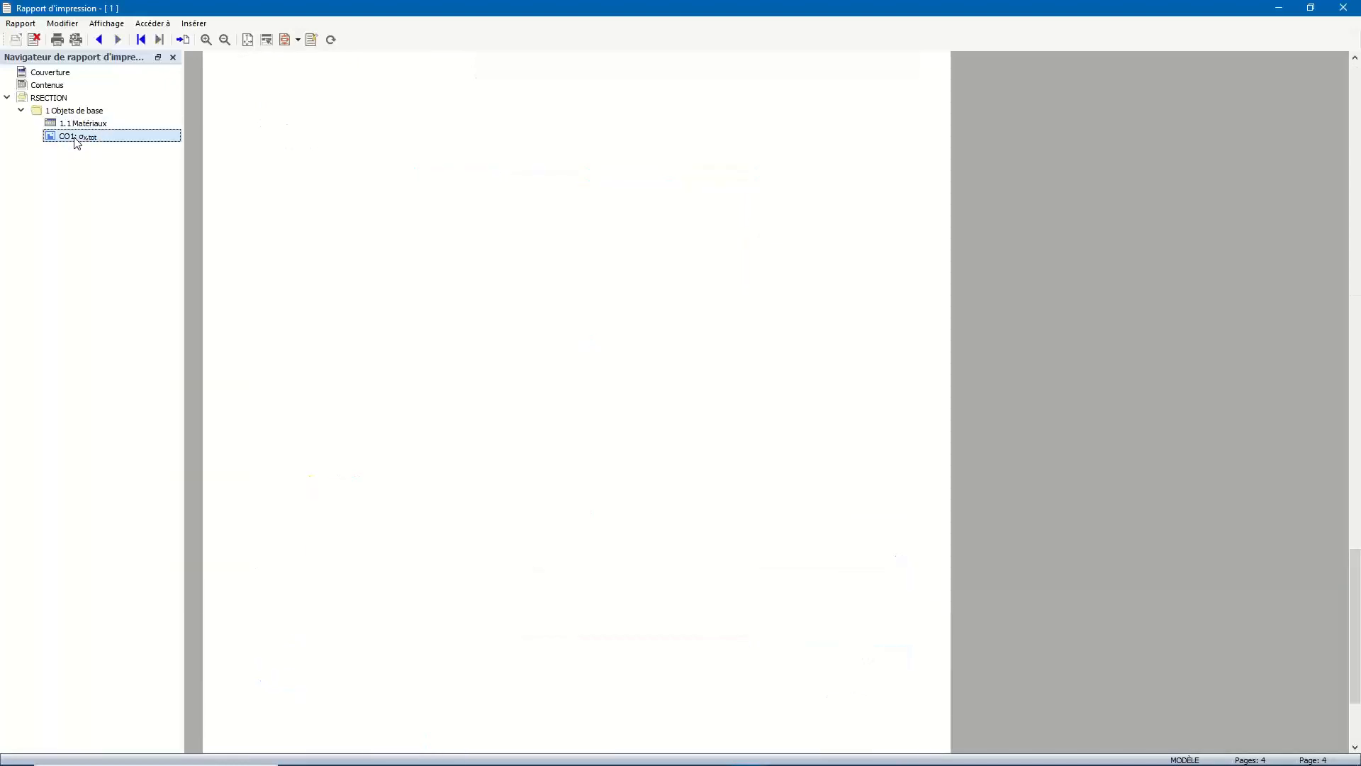
scroll(384, 222, down, 2)
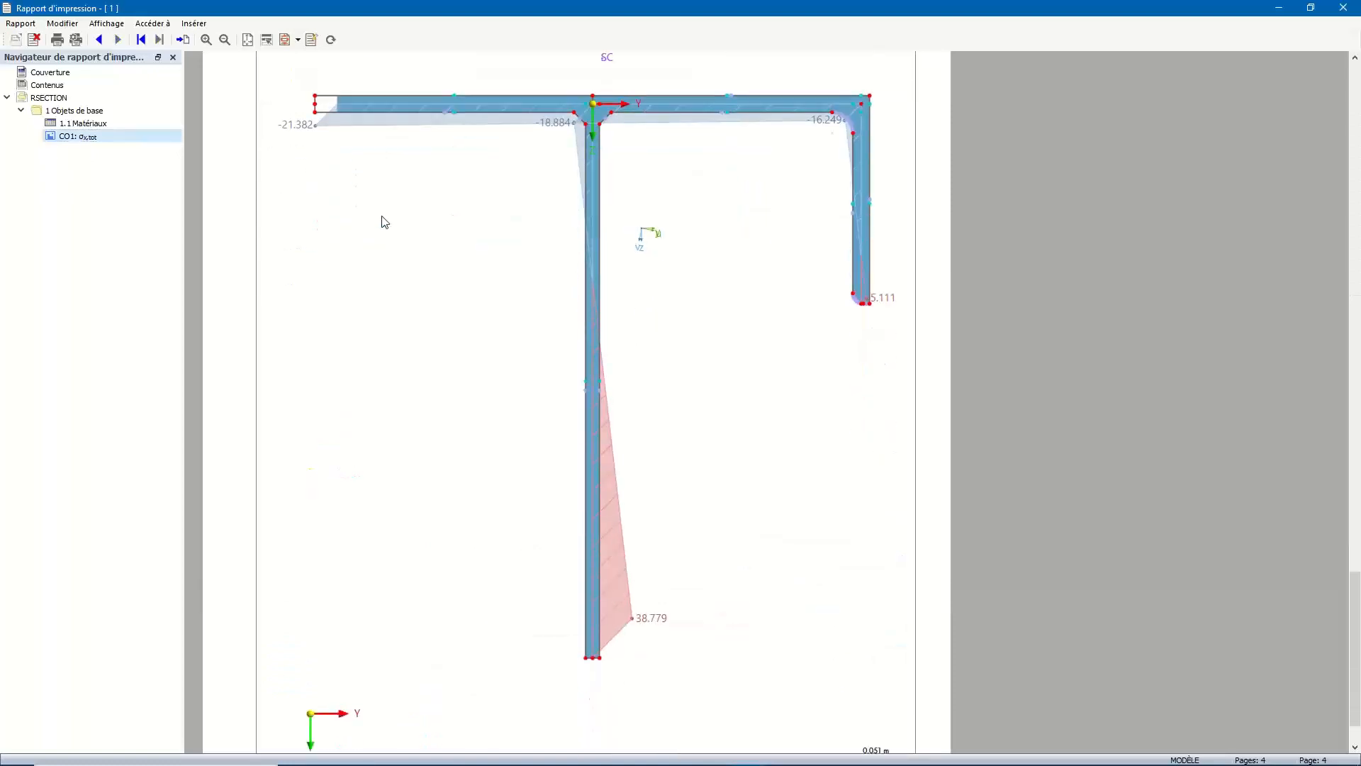
ctrl+scroll(382, 217, down, 1)
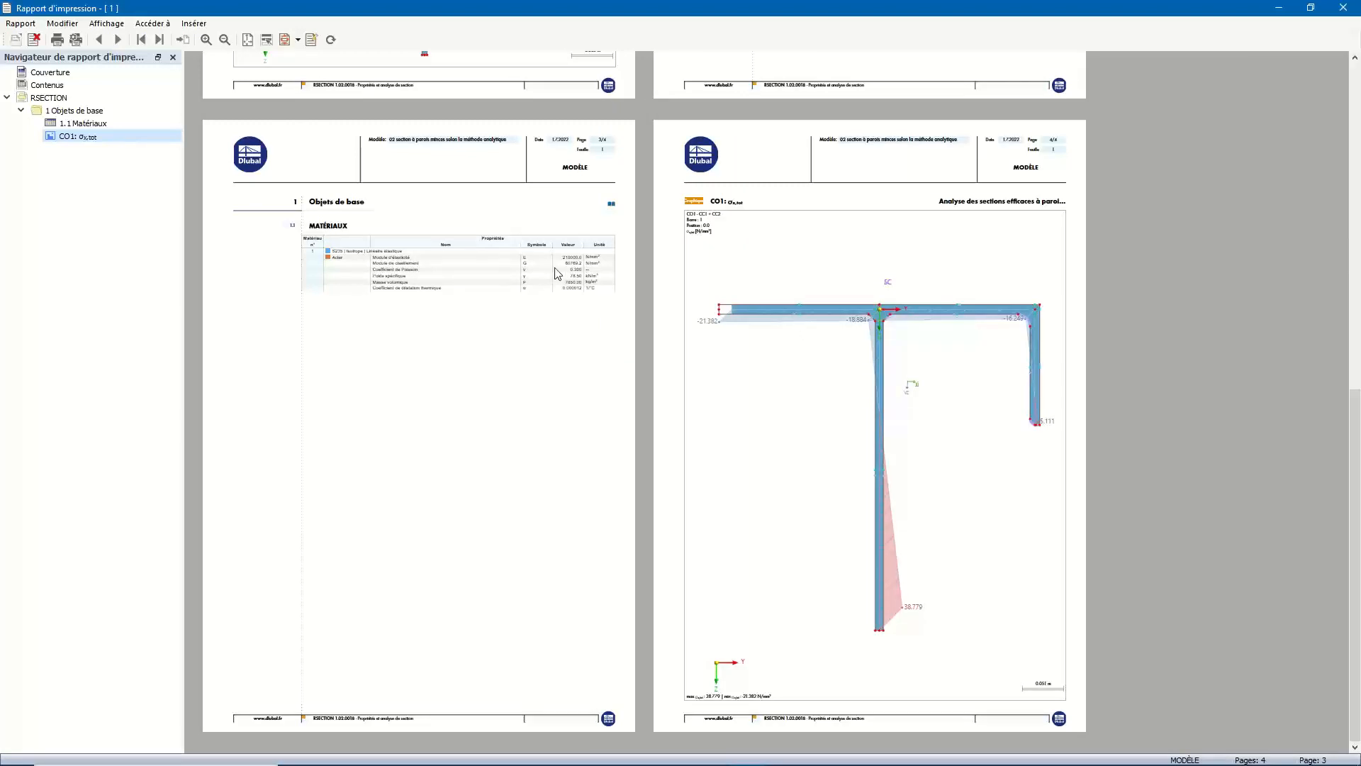
scroll(920, 358, up, 2)
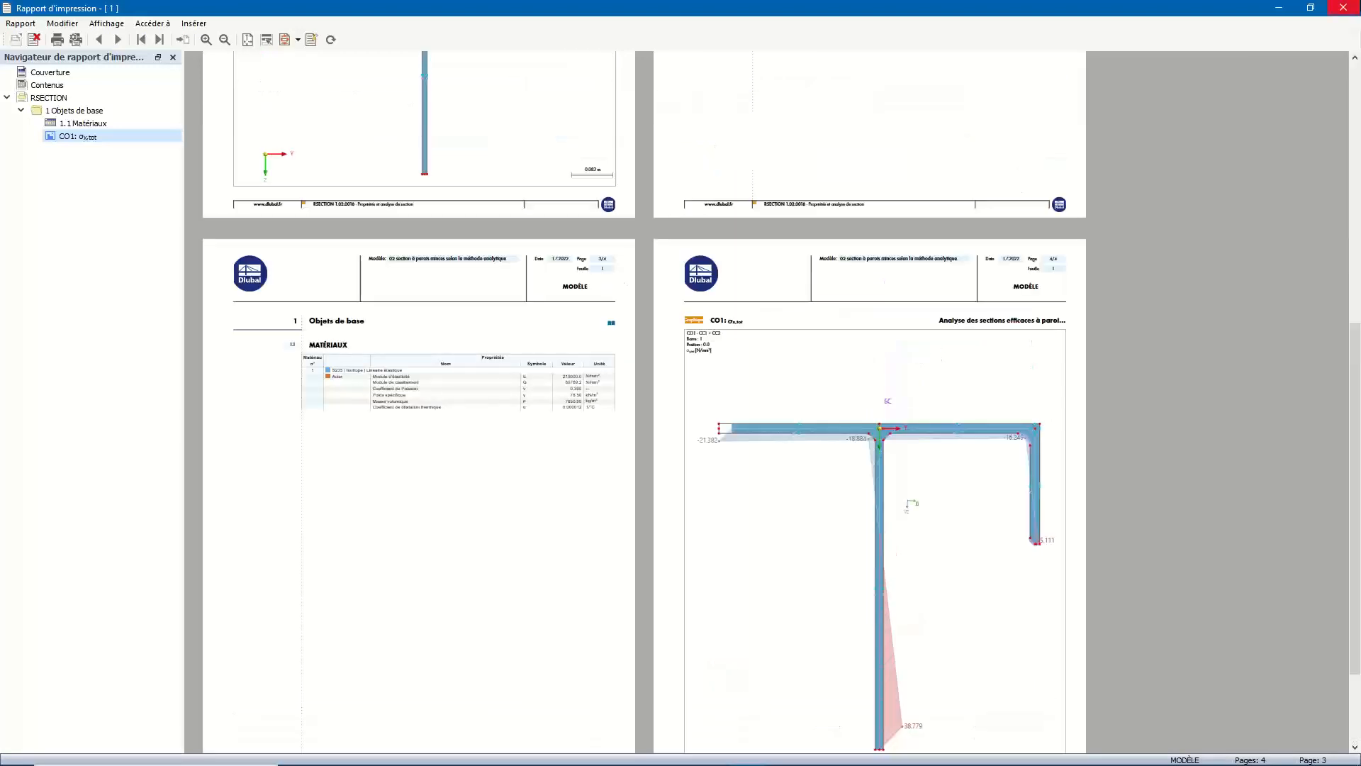
click(1344, 7)
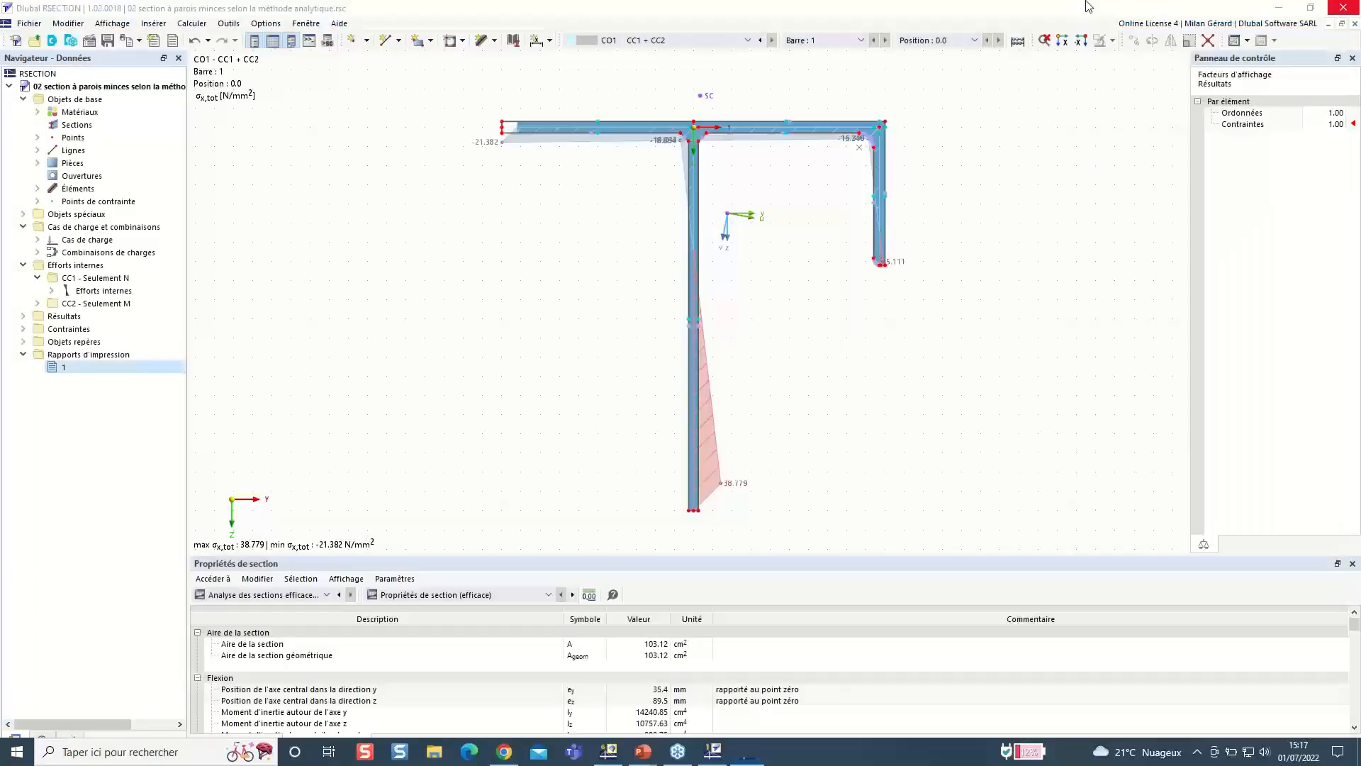
Save the thin-walled section model and close it
click(109, 41)
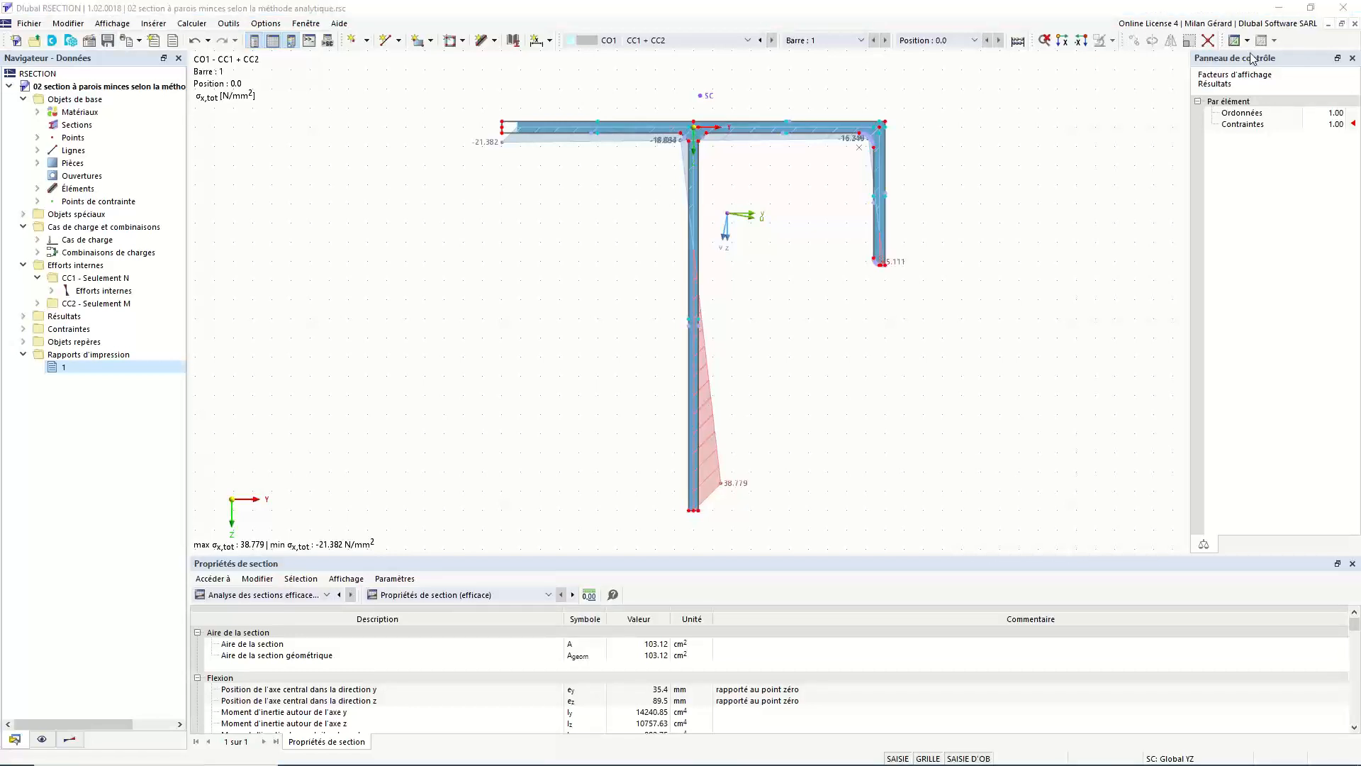
click(1356, 24)
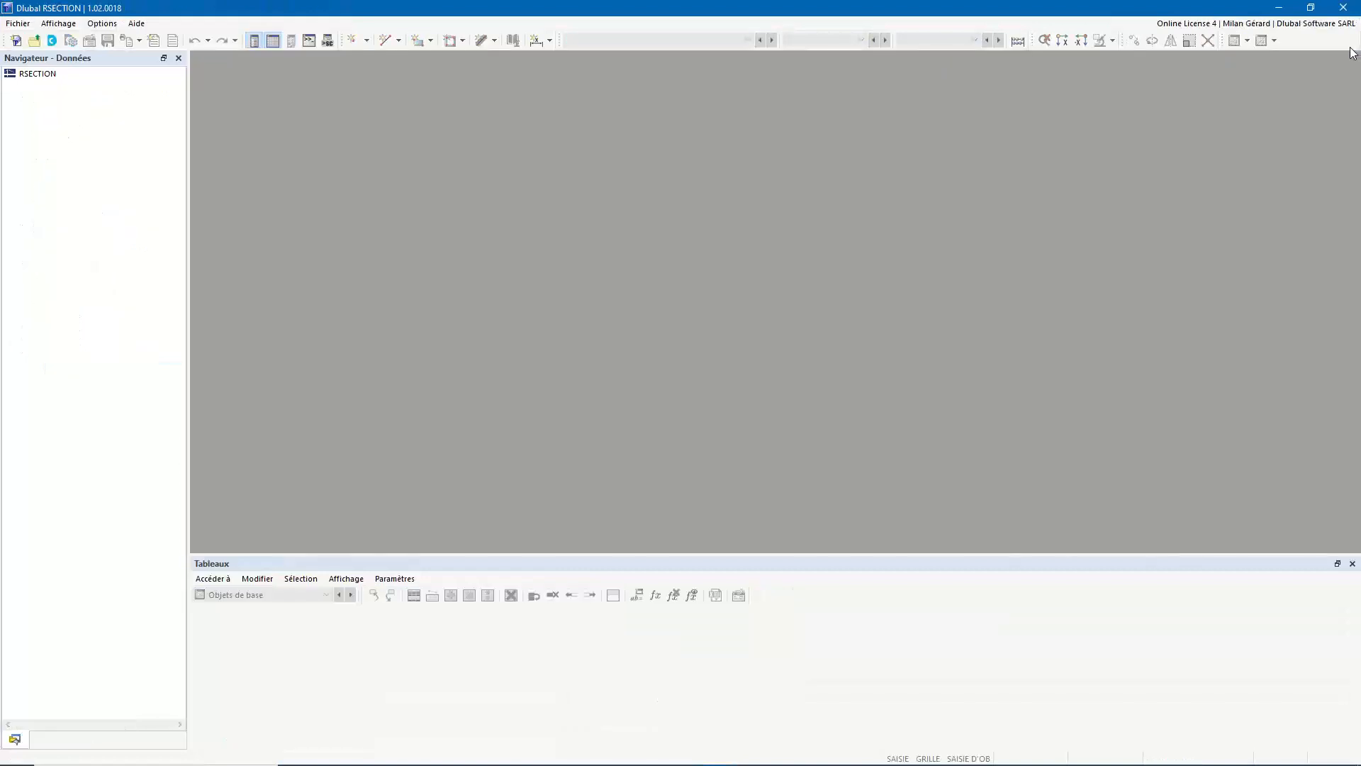
click(39, 4)
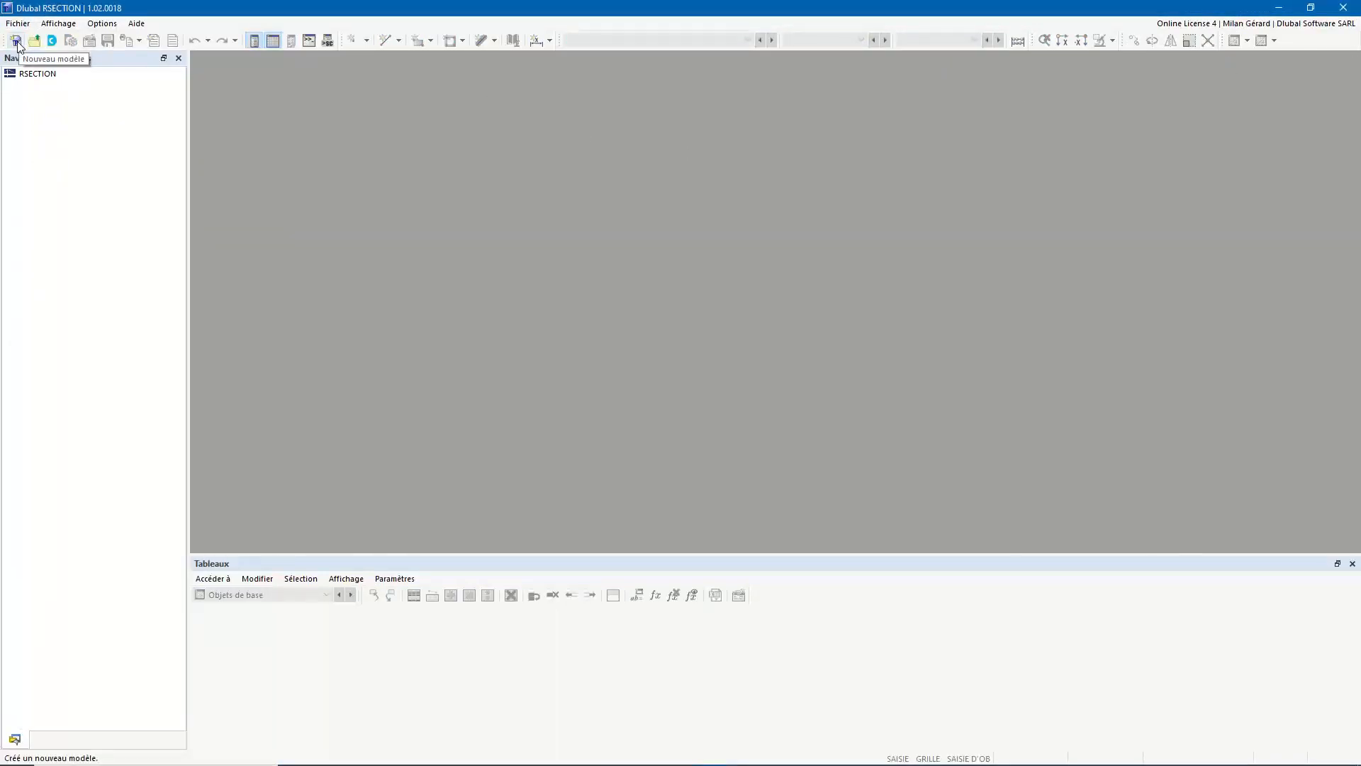
click(15, 41)
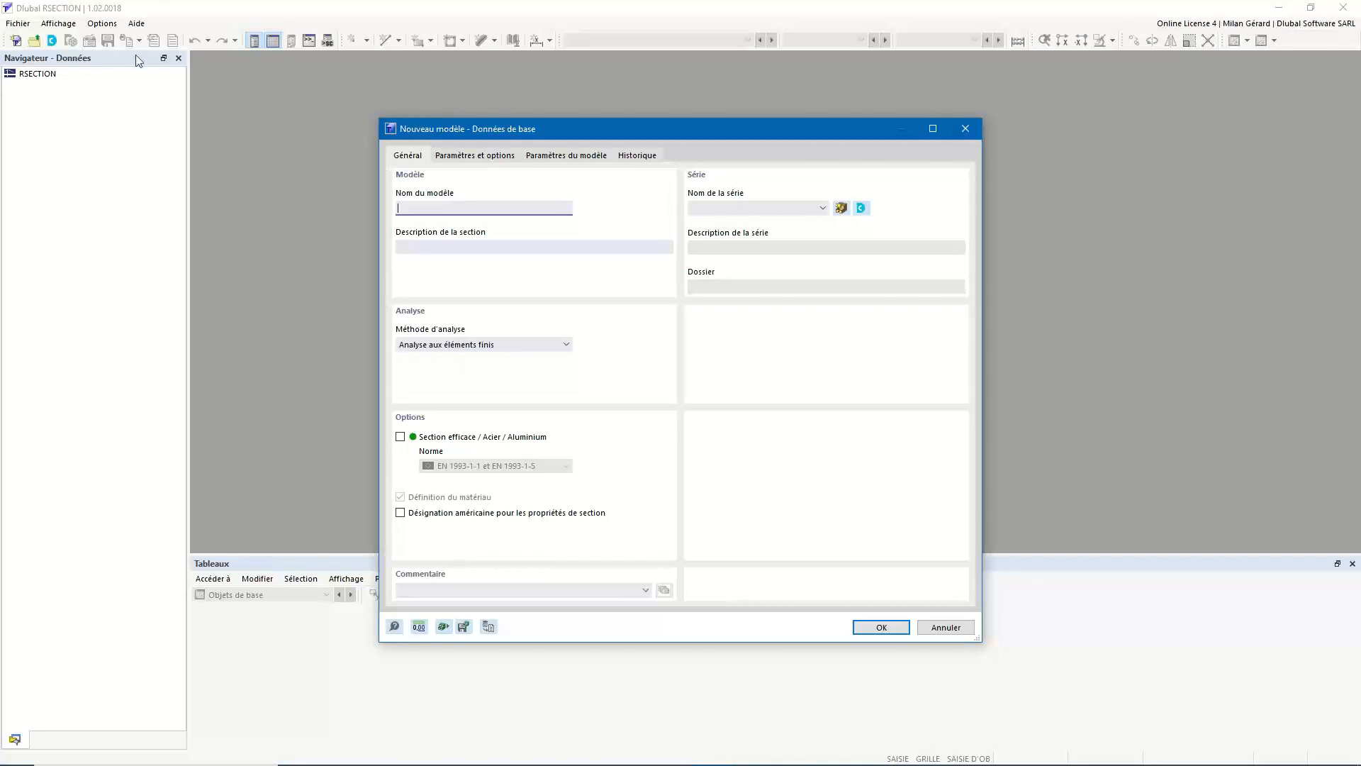
click(965, 128)
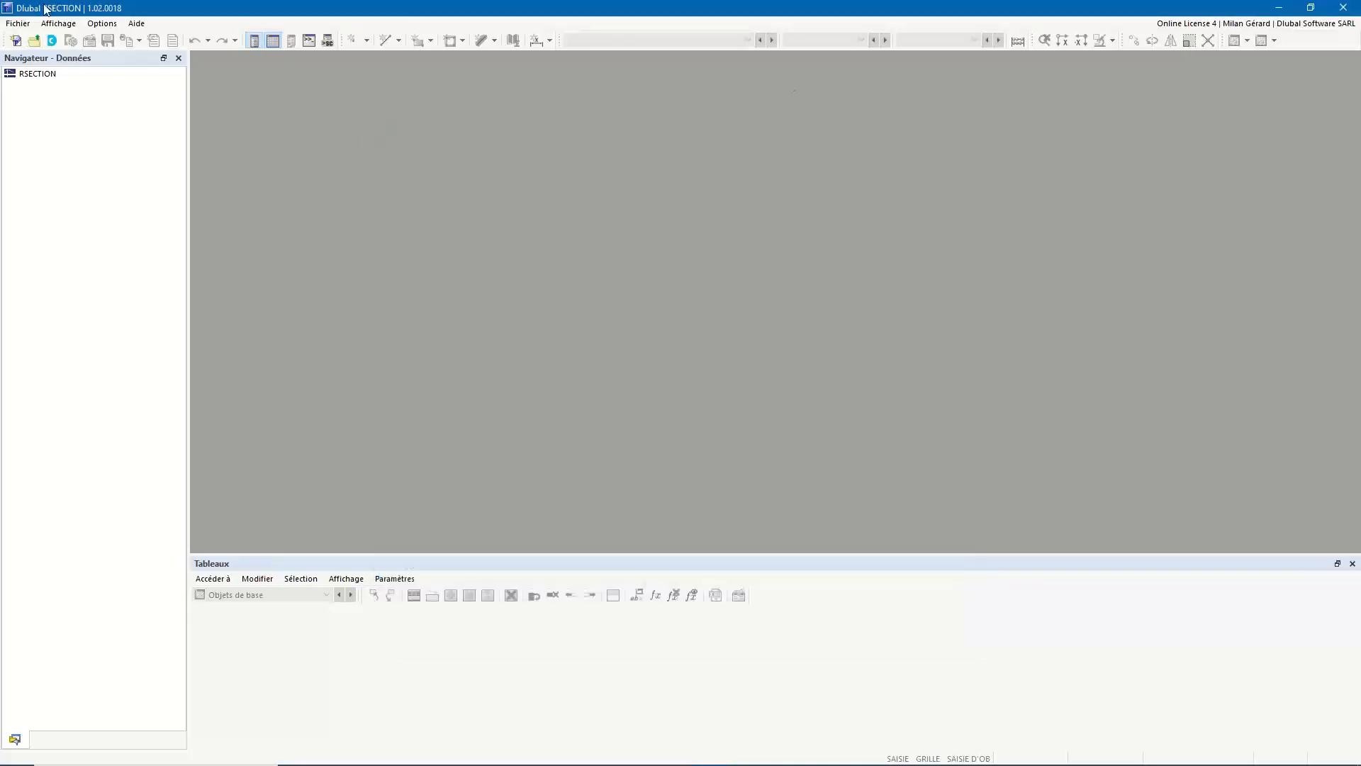
Import the DXF file Aluprofil.dxf from the desktop as a section model, with automatic length units, and dismiss the import report
click(18, 24)
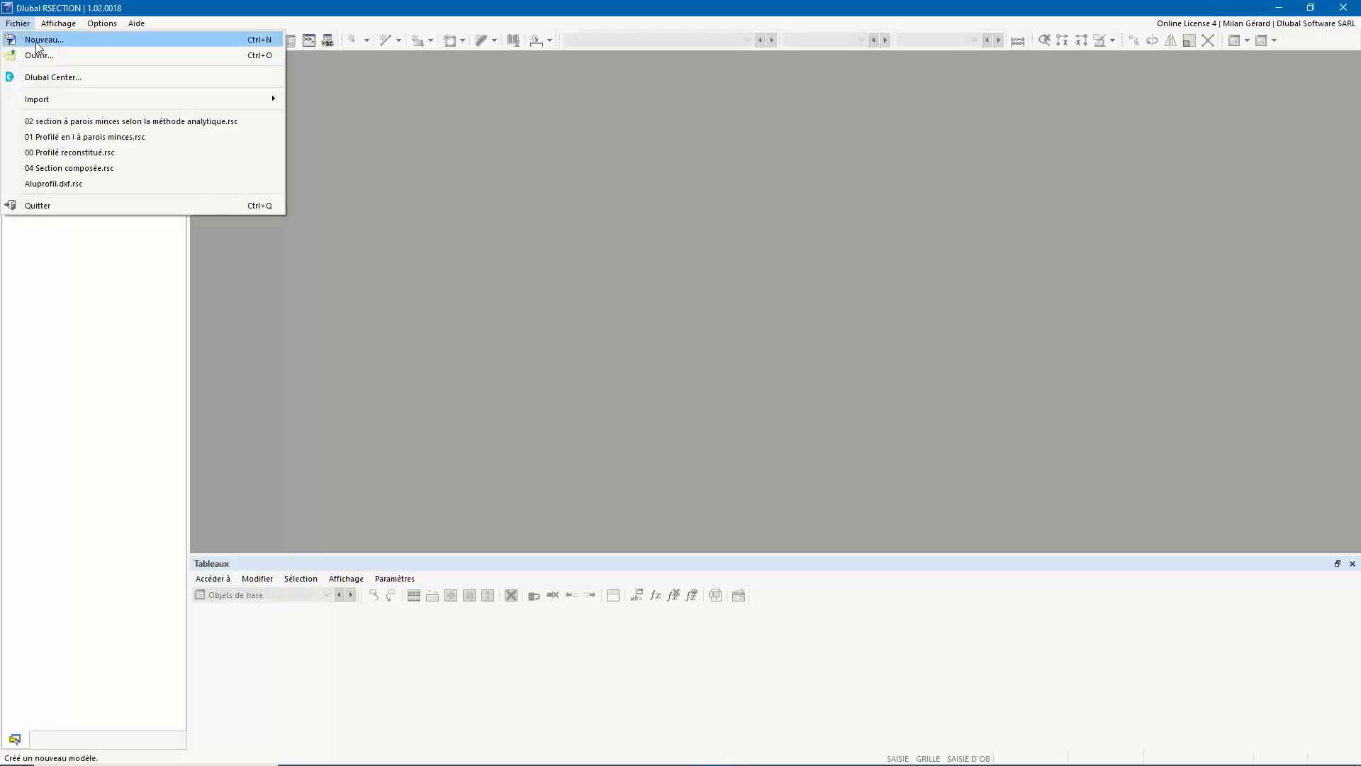
mouse_move(131, 102)
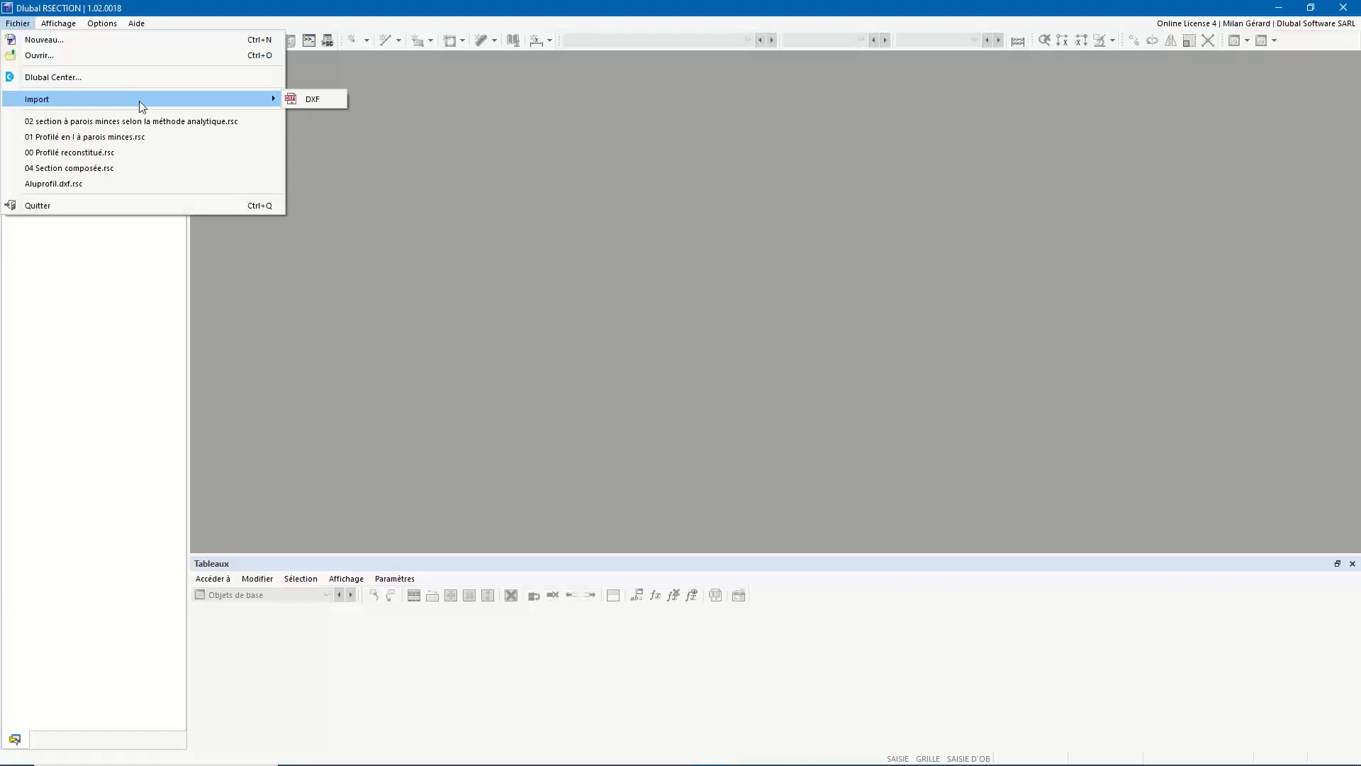
click(298, 101)
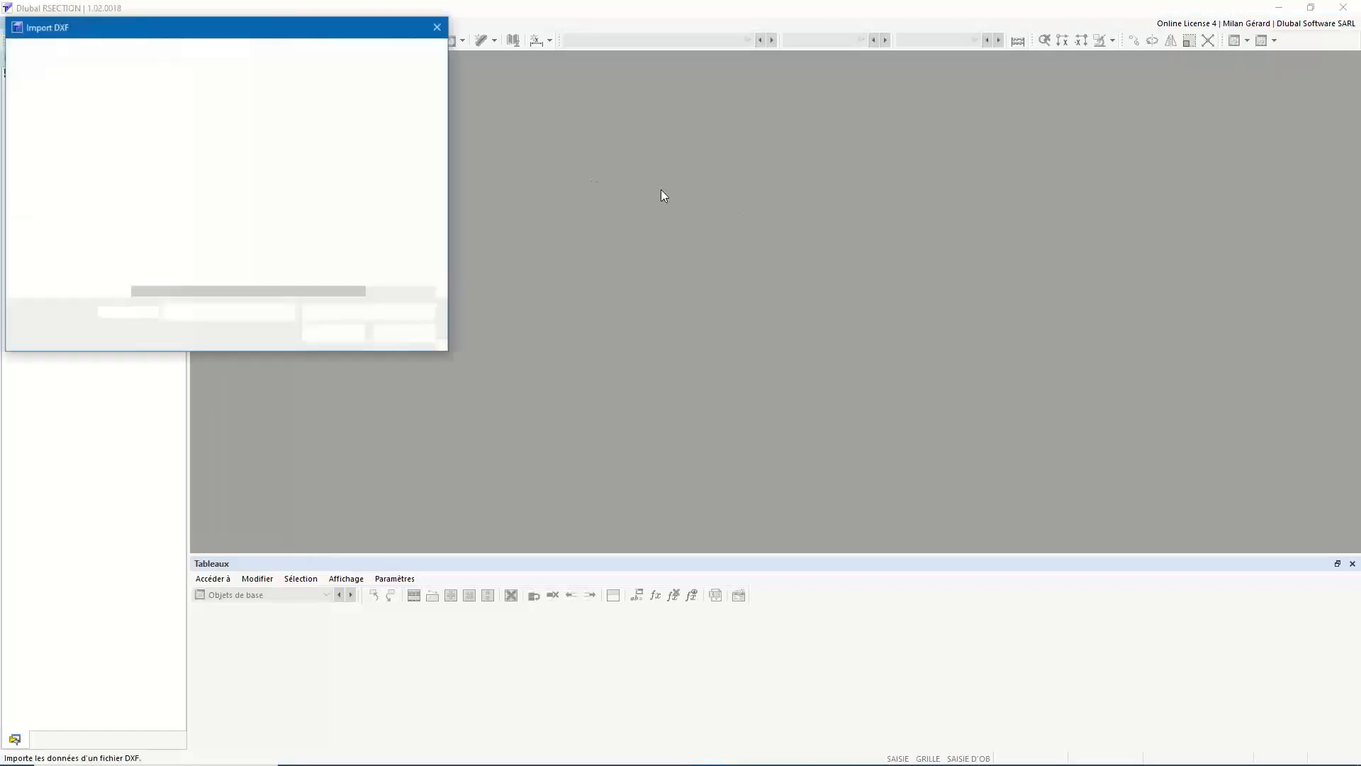
click(182, 272)
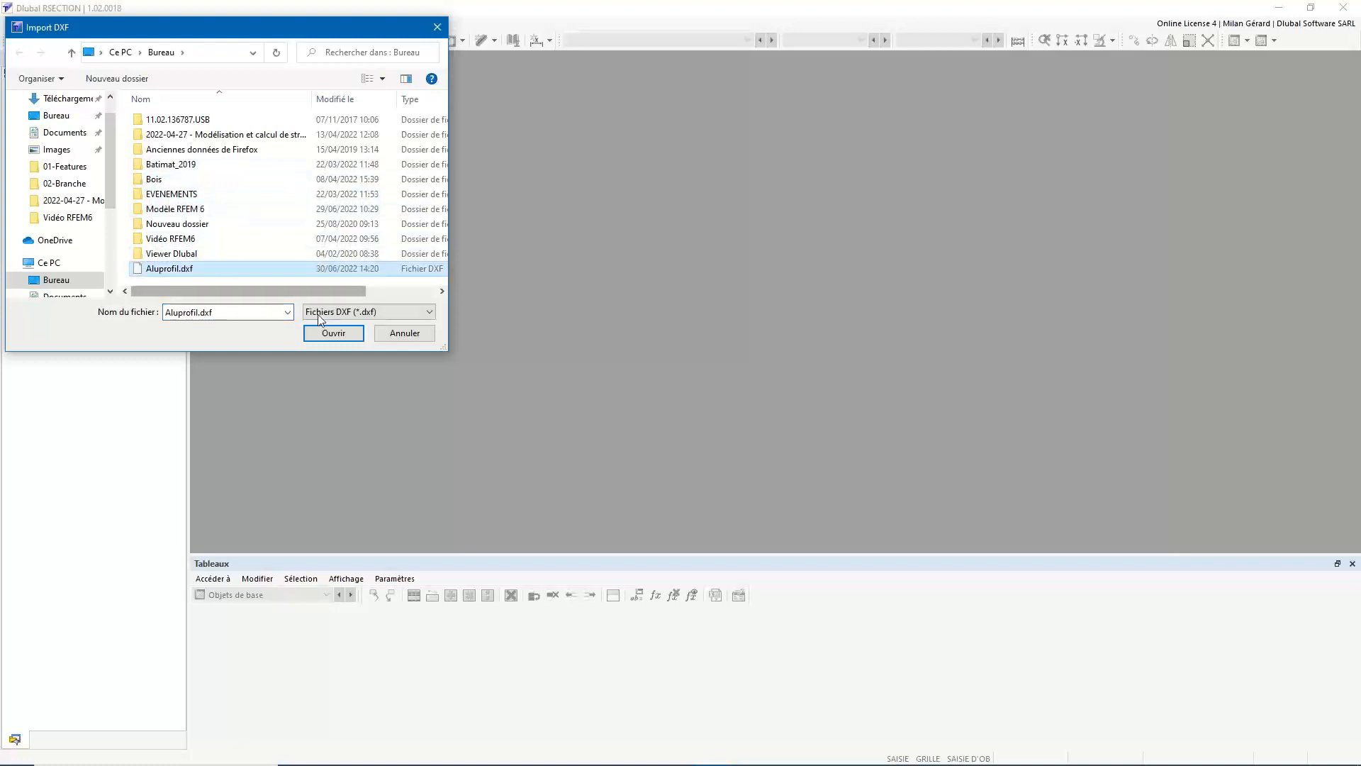
click(334, 334)
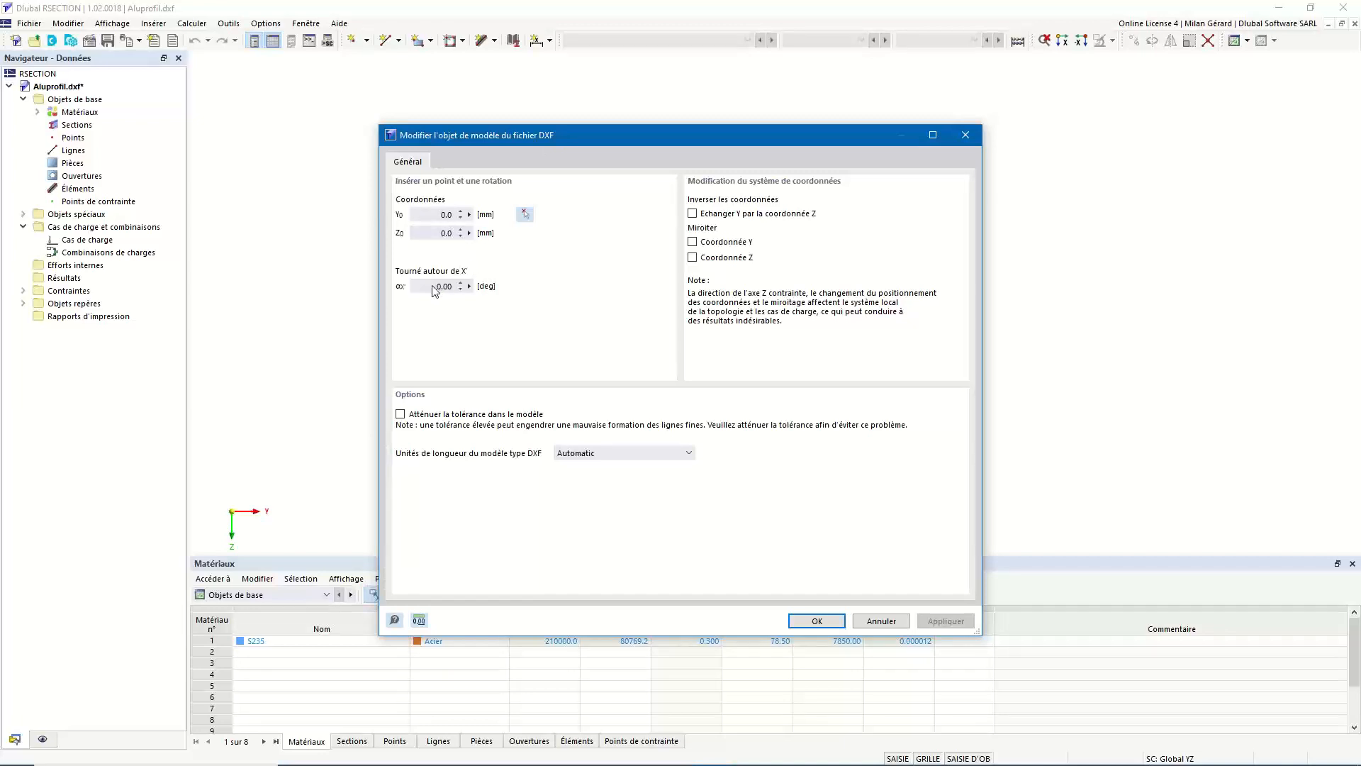
click(459, 288)
click(817, 621)
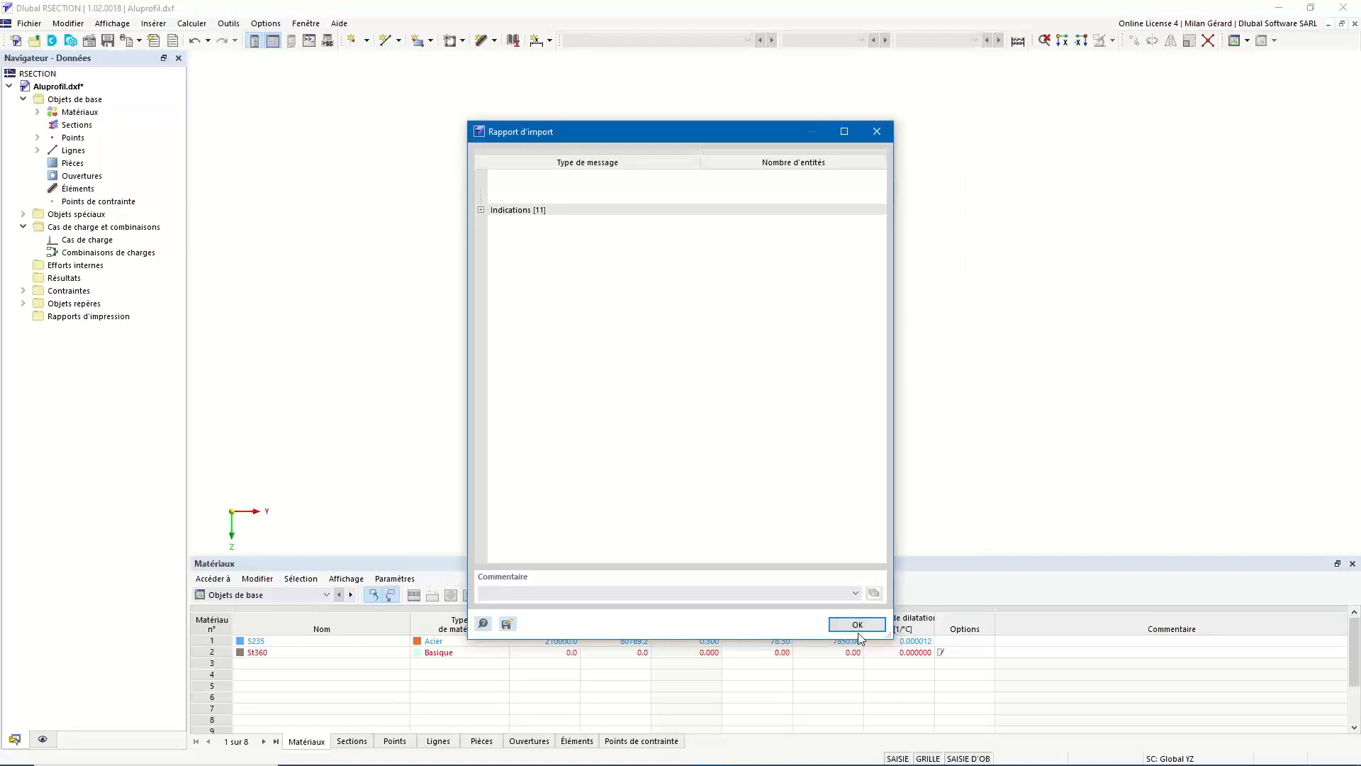
click(860, 623)
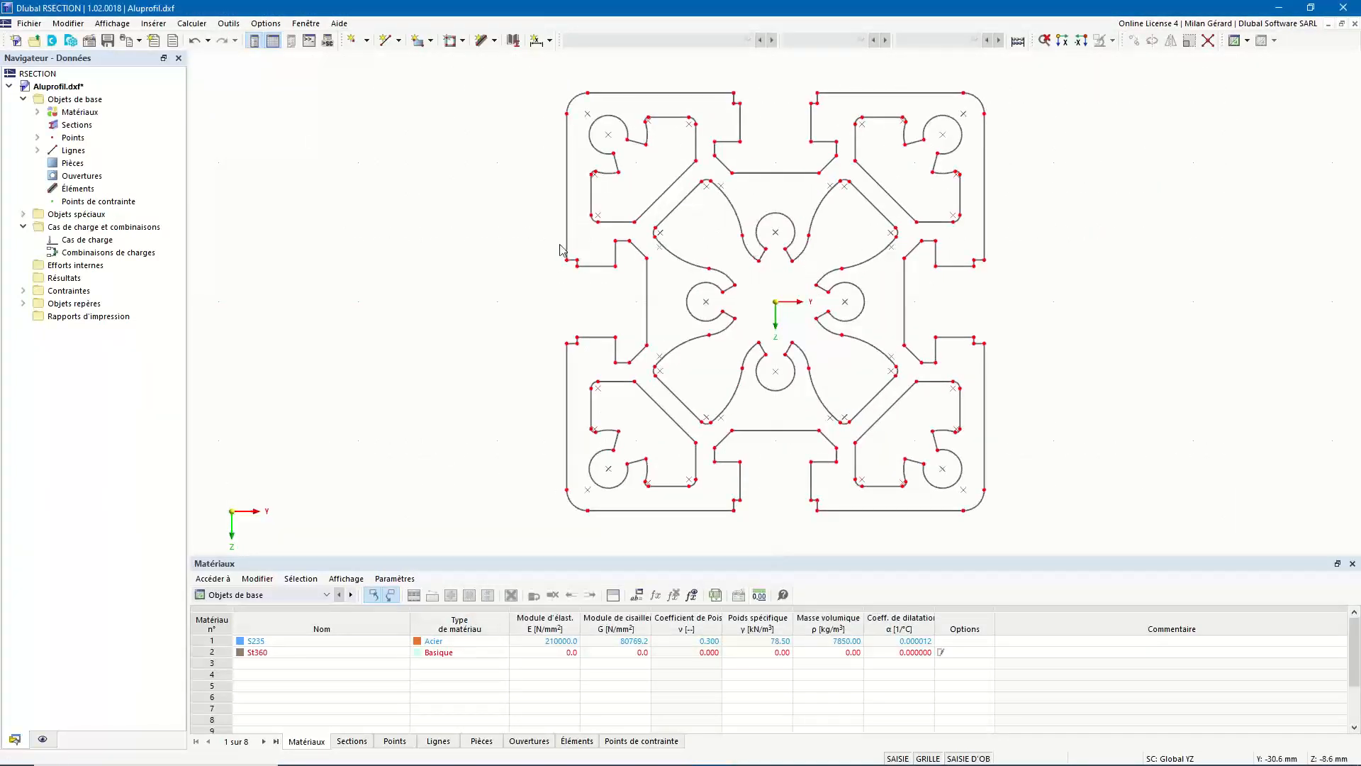
Check the available analysis methods in the imported model's base data, keeping finite element analysis (Analyse aux éléments finis)
click(675, 181)
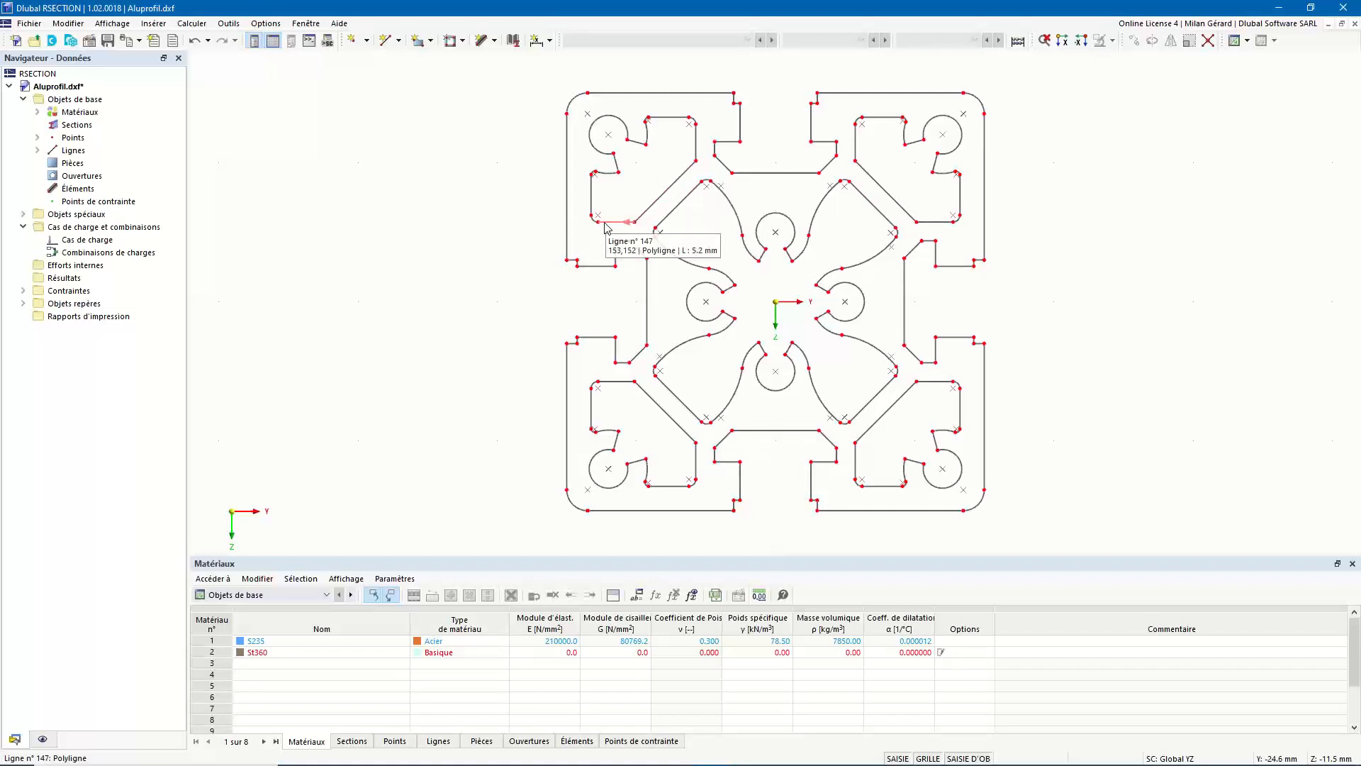
click(91, 43)
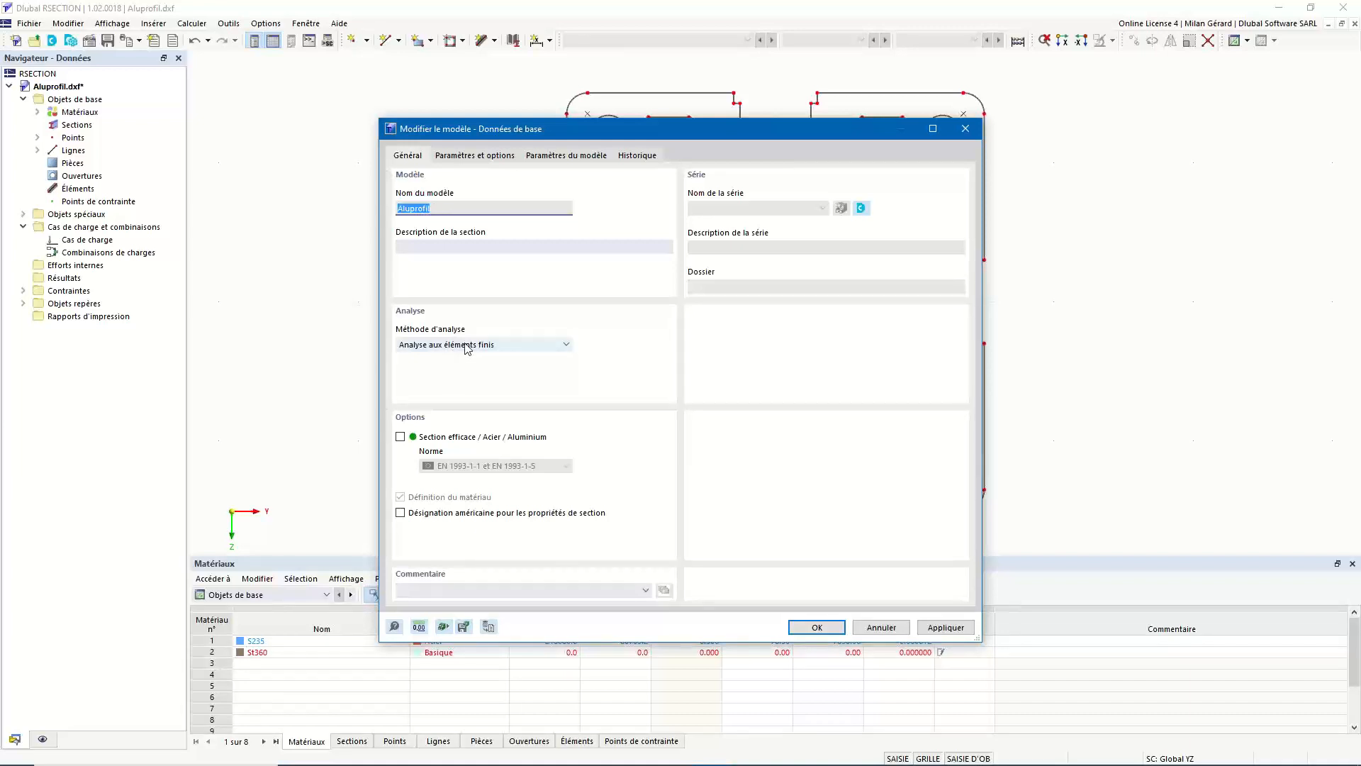
click(494, 345)
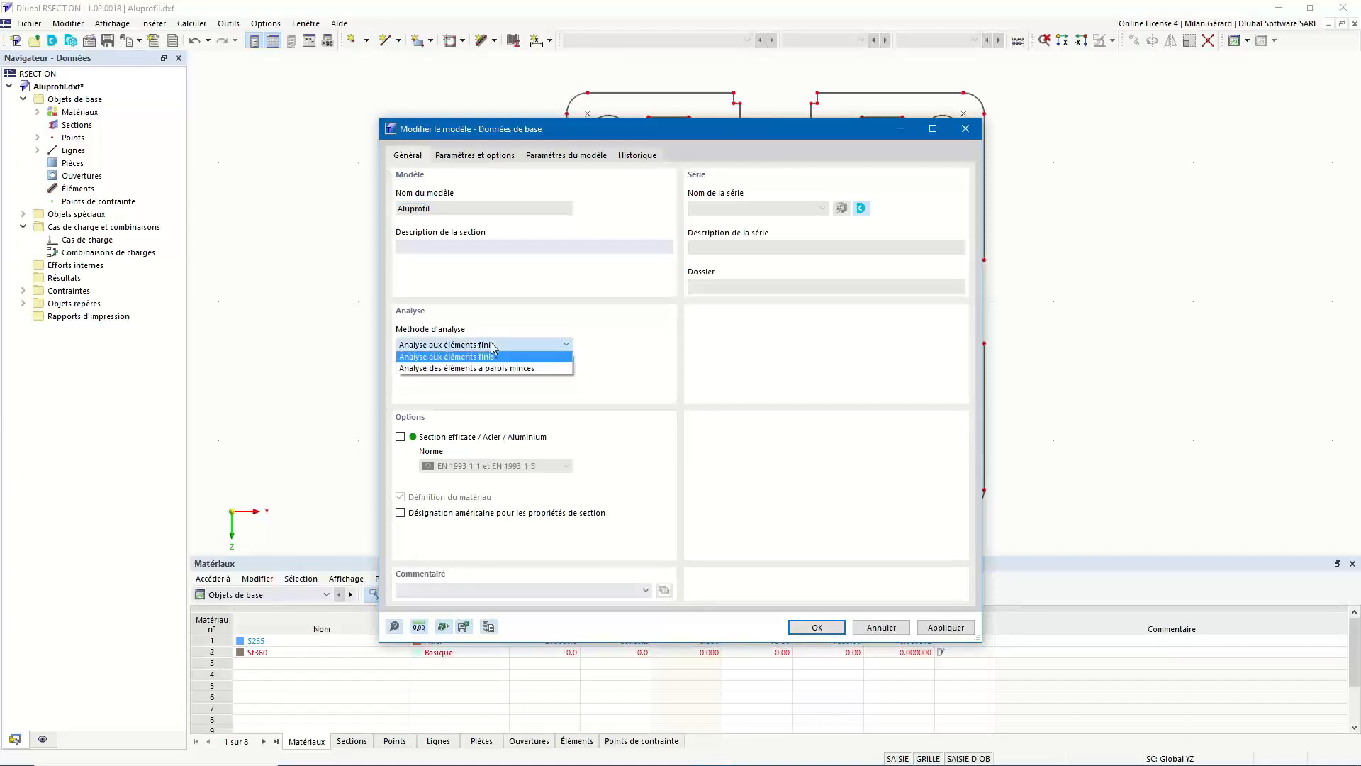
click(493, 345)
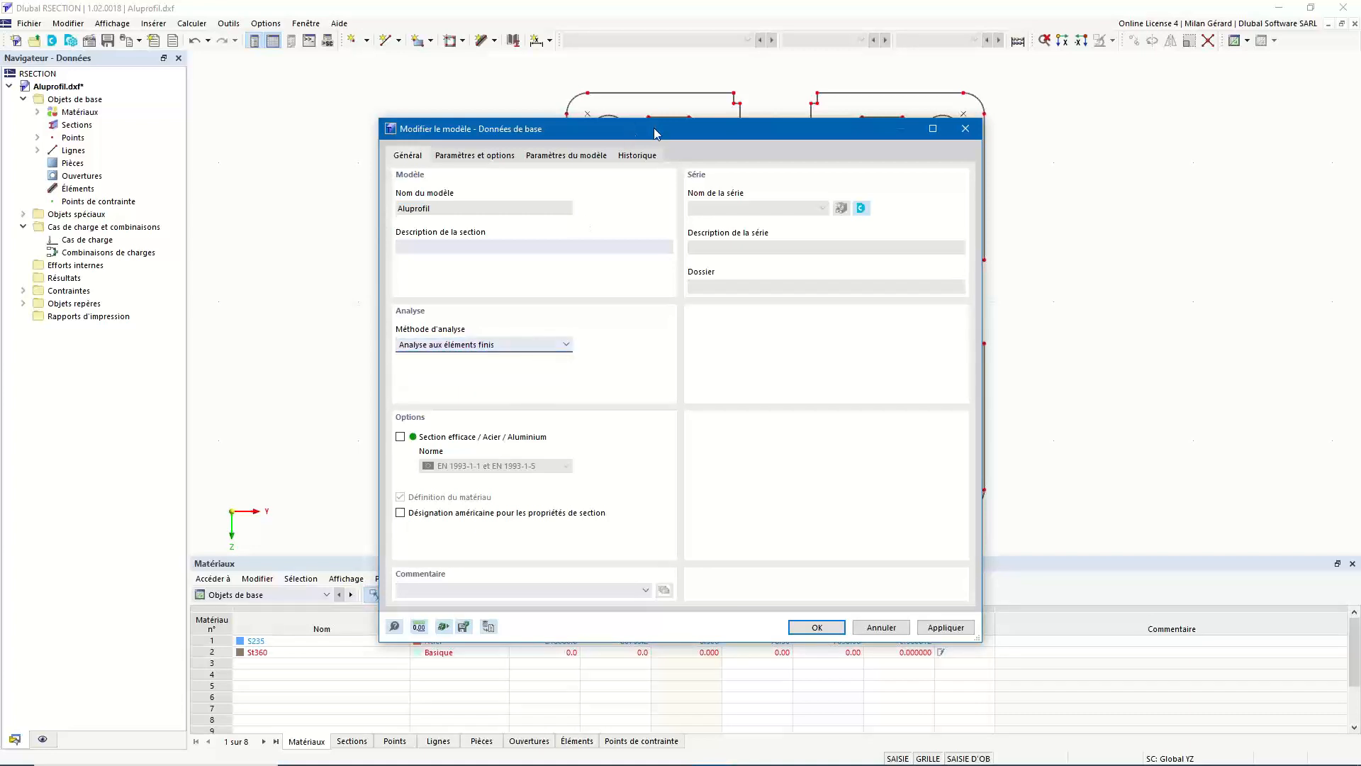
mouse_move(657, 132)
mouse_down()
mouse_move(665, 462)
mouse_move(618, 374)
mouse_move(615, 117)
mouse_up()
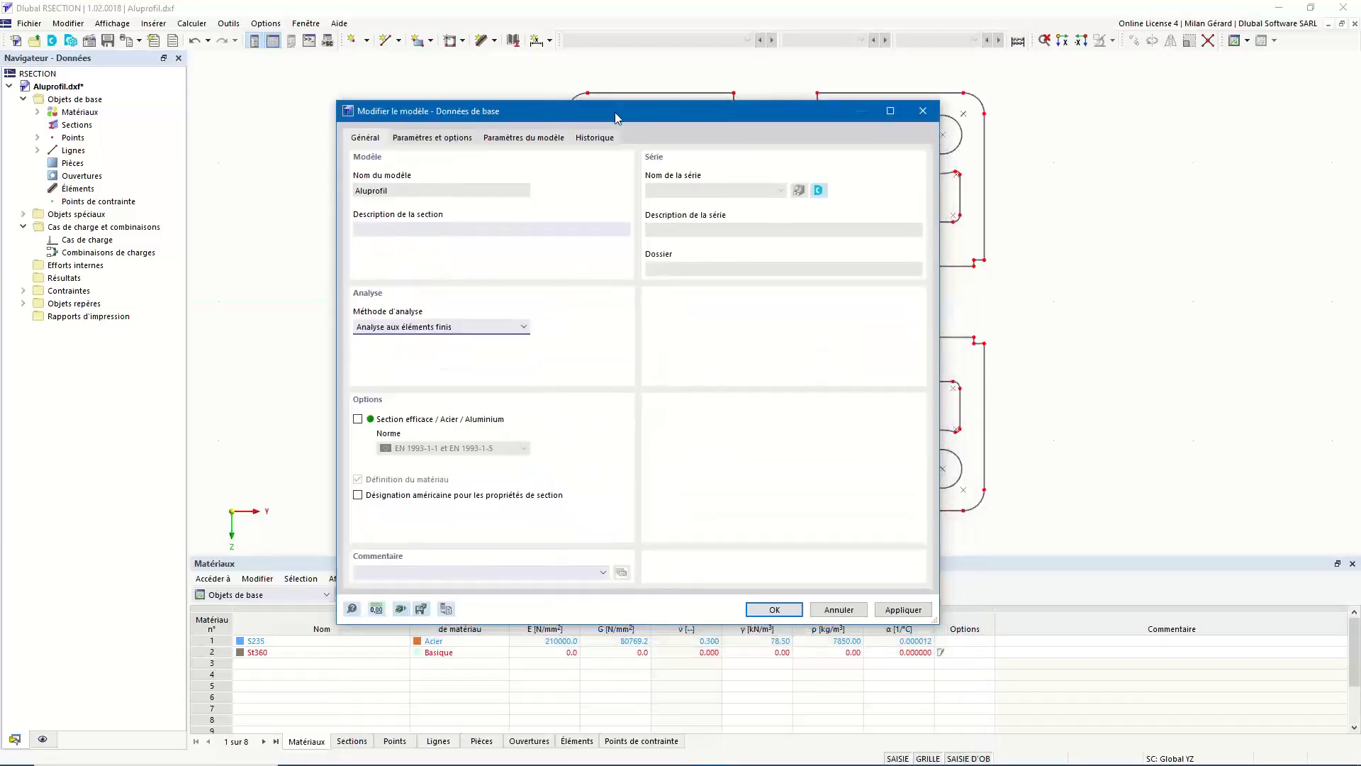
click(795, 612)
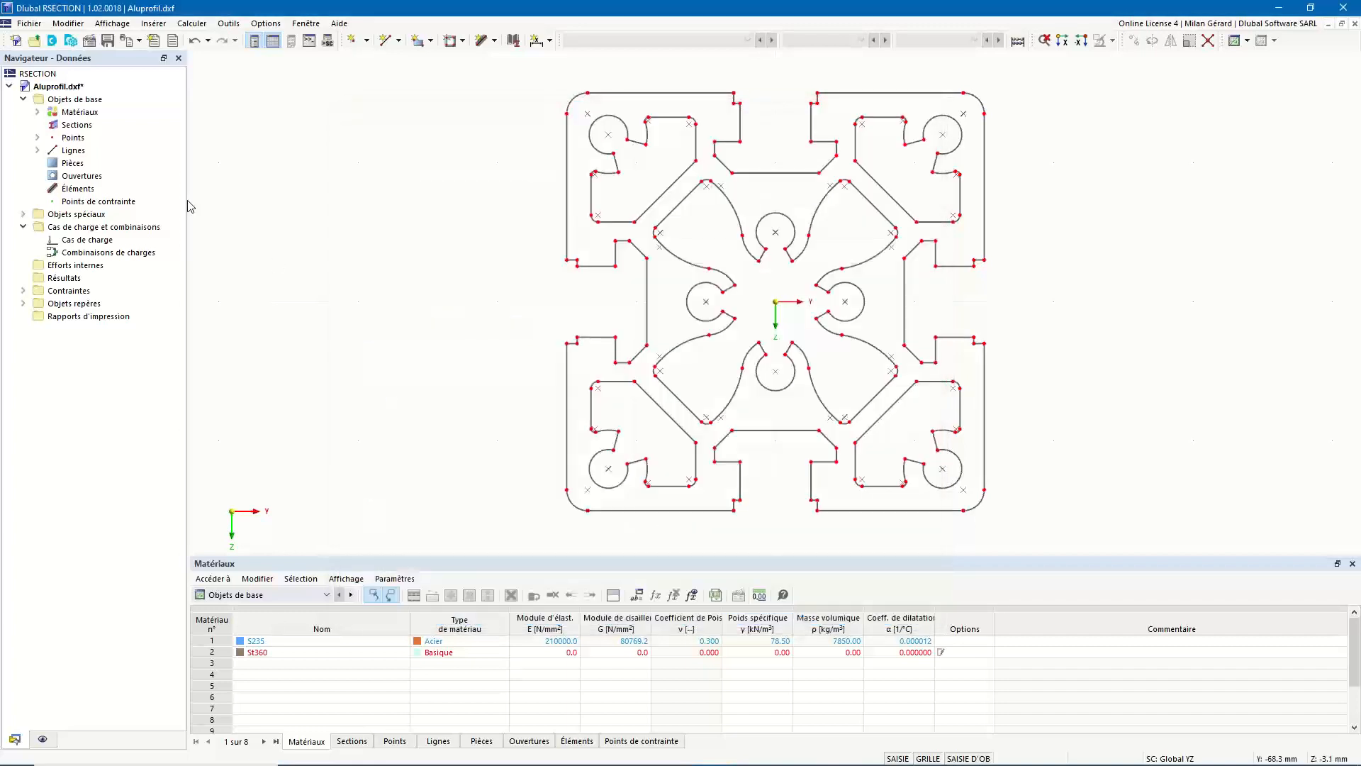
Delete all materials from the imported model
right_click(75, 115)
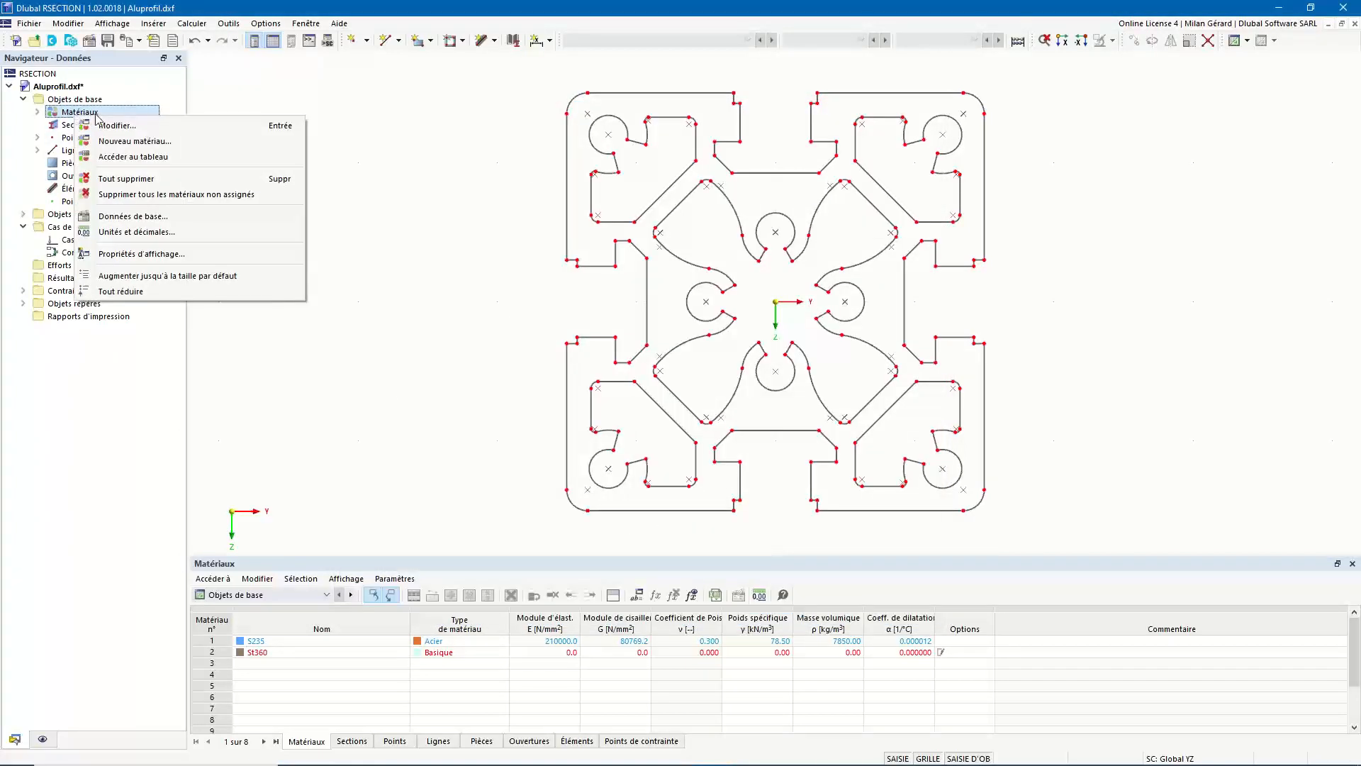
click(144, 180)
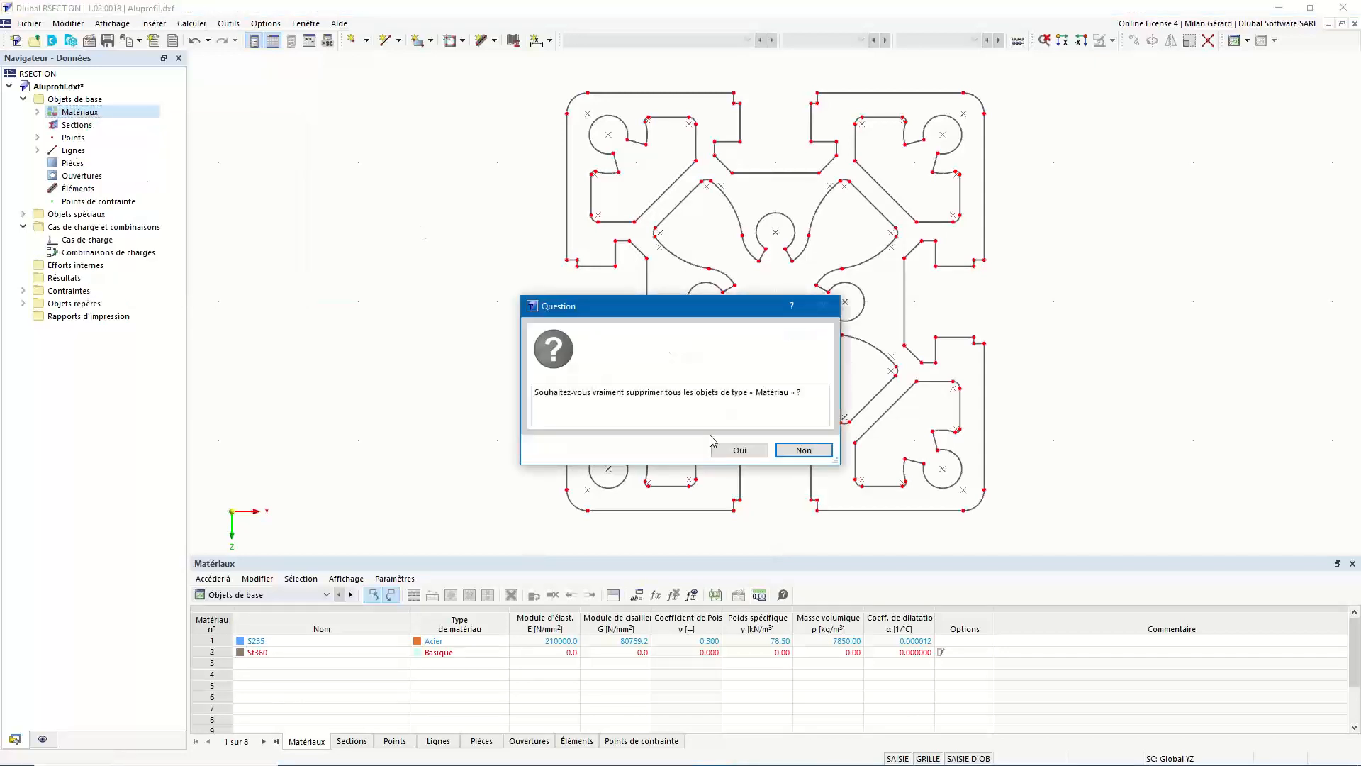
click(739, 452)
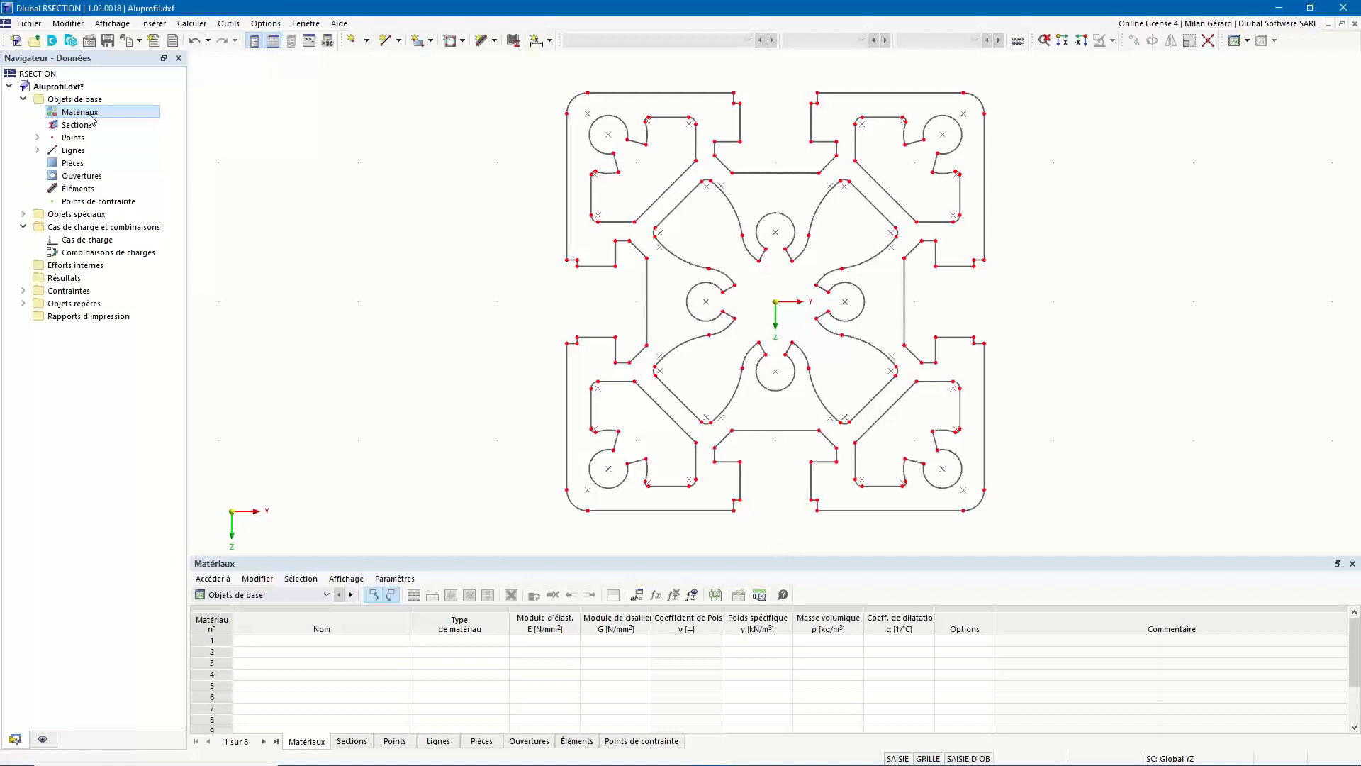
Save the imported section model on the desktop as Aluprofil.dxf.rsc with the default saving options
click(108, 43)
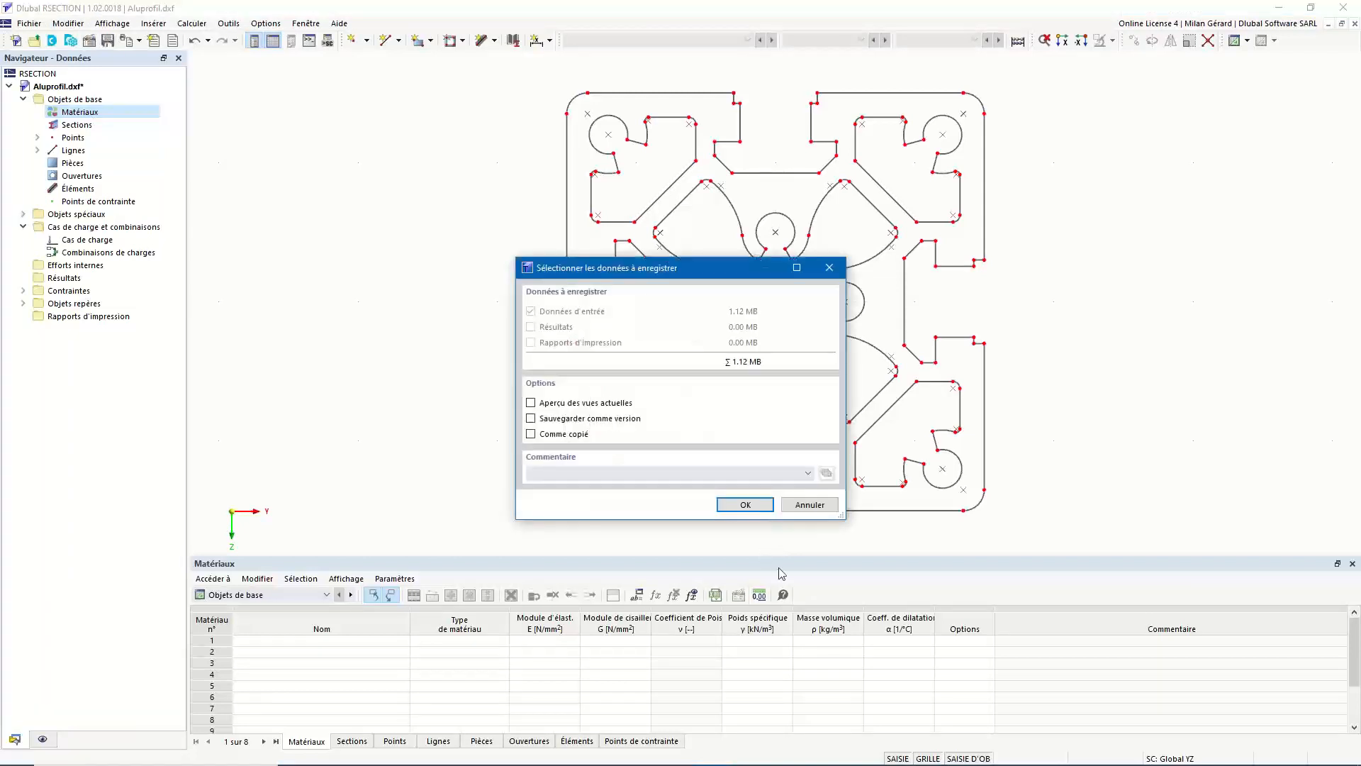
click(739, 508)
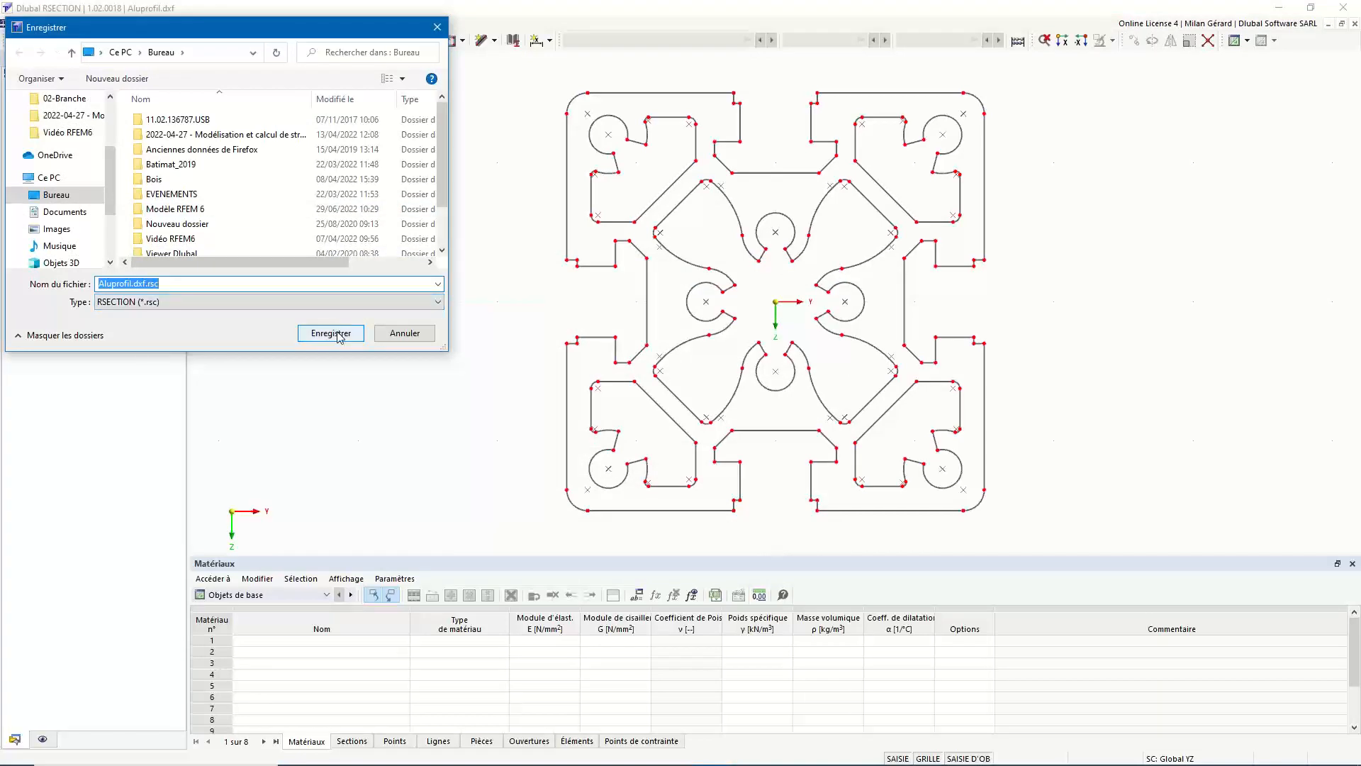
click(340, 337)
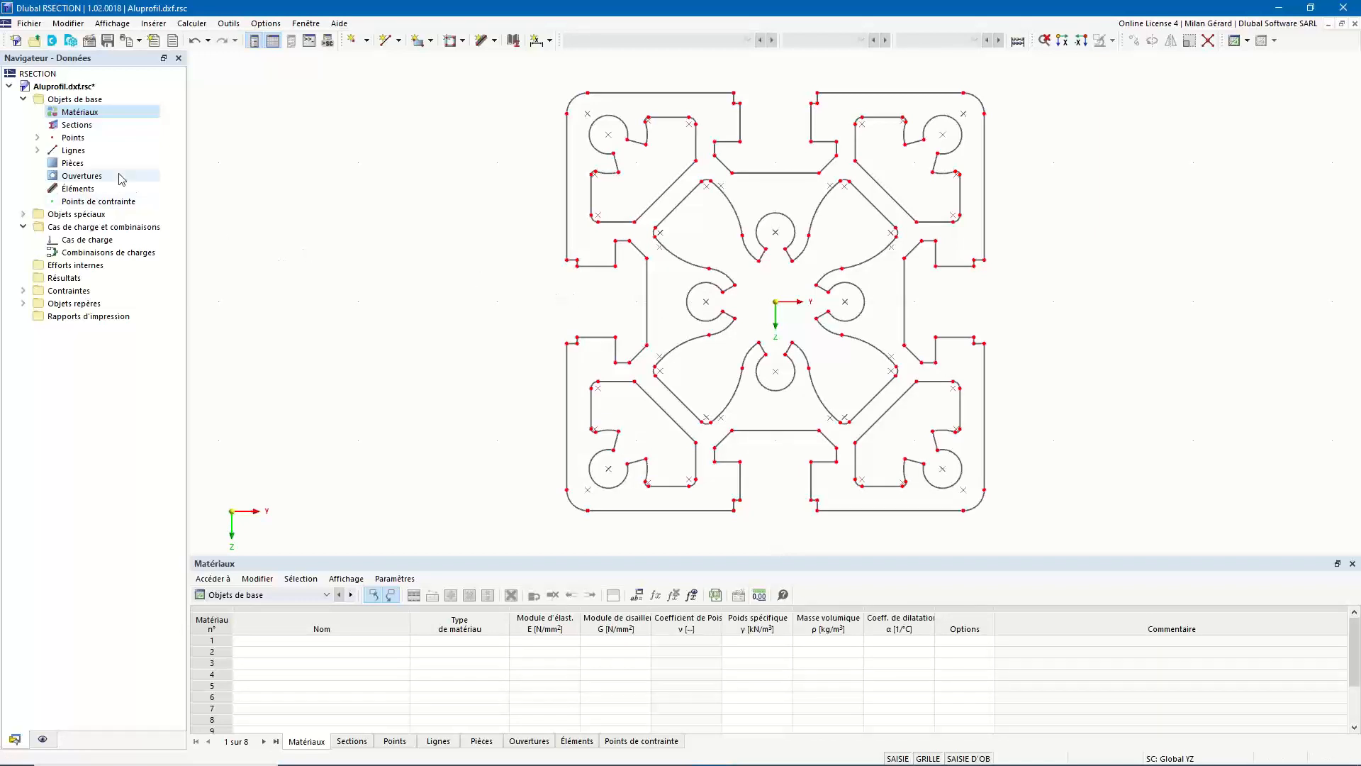
Start a new part (pièce) defined by contour lines and create a new material for it
click(78, 163)
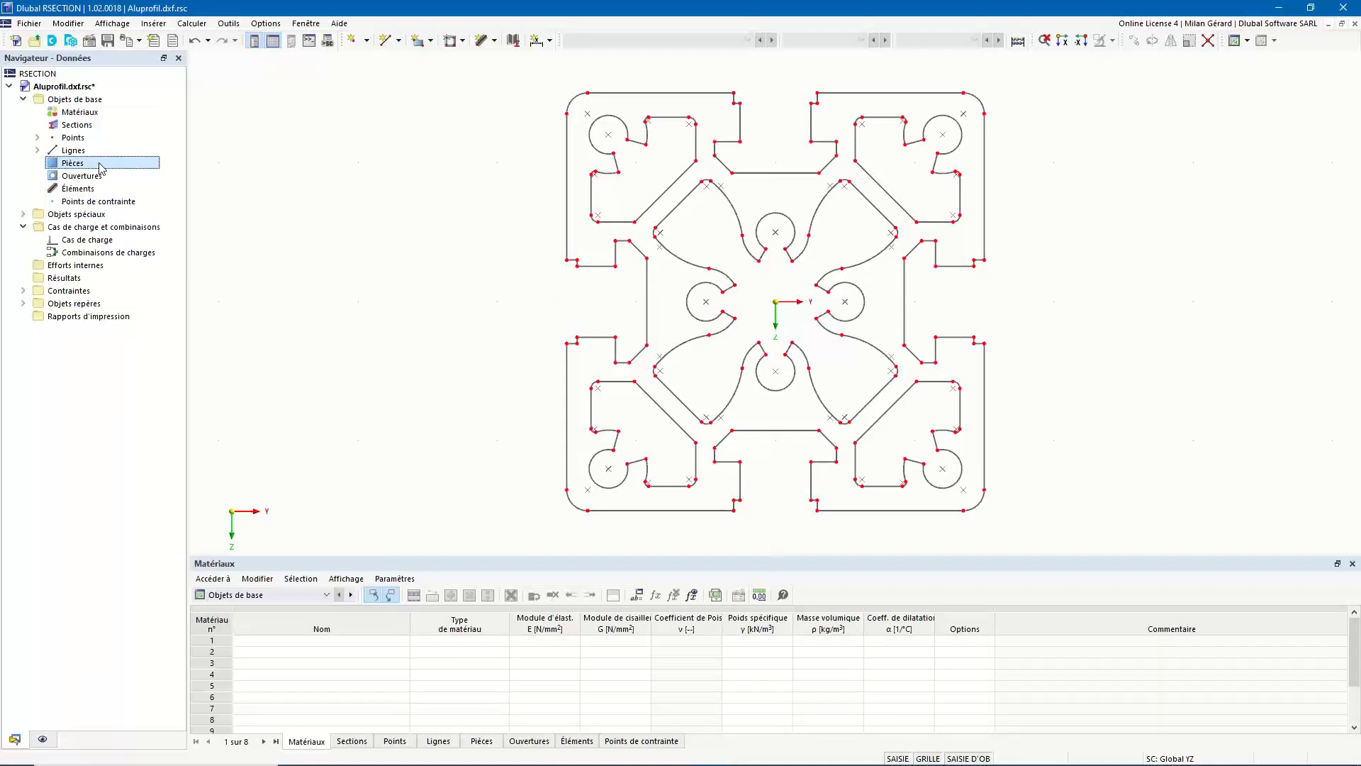
right_click(104, 165)
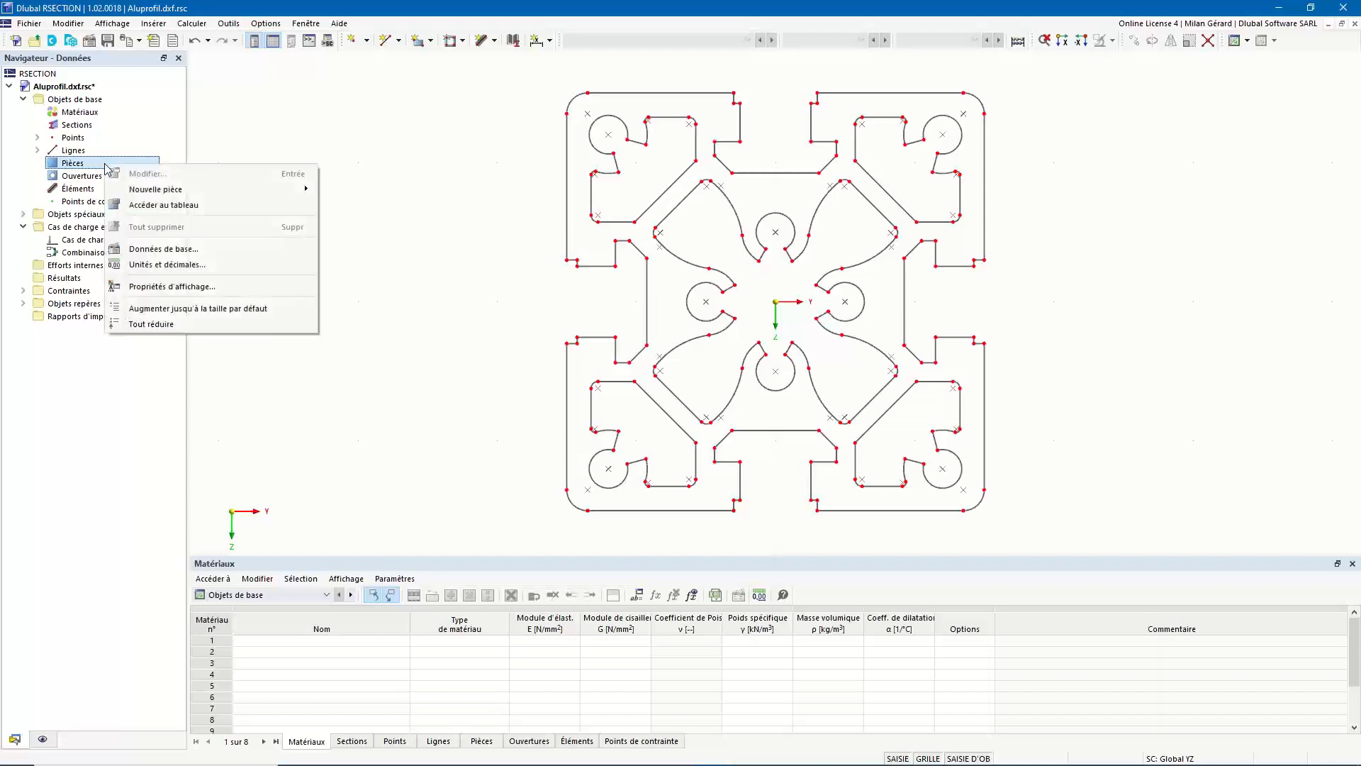
mouse_move(233, 193)
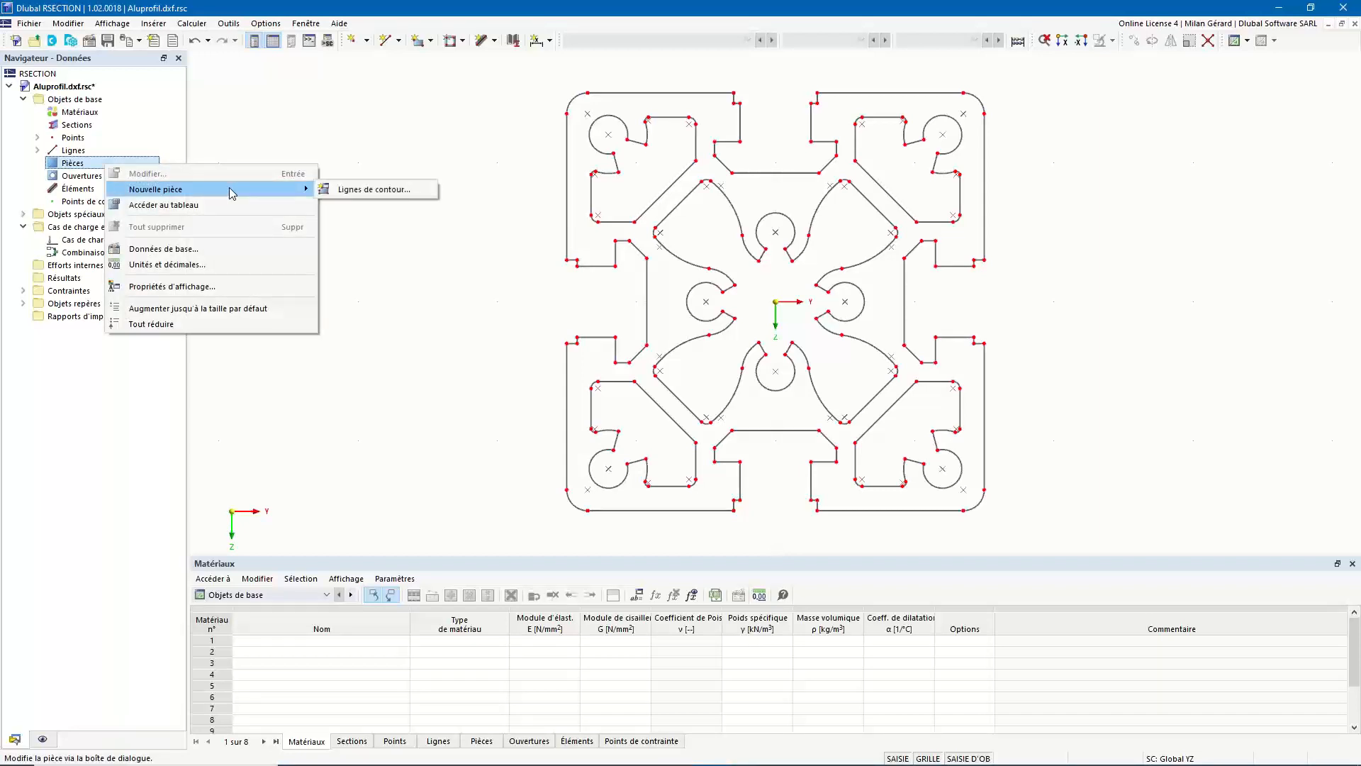
click(401, 190)
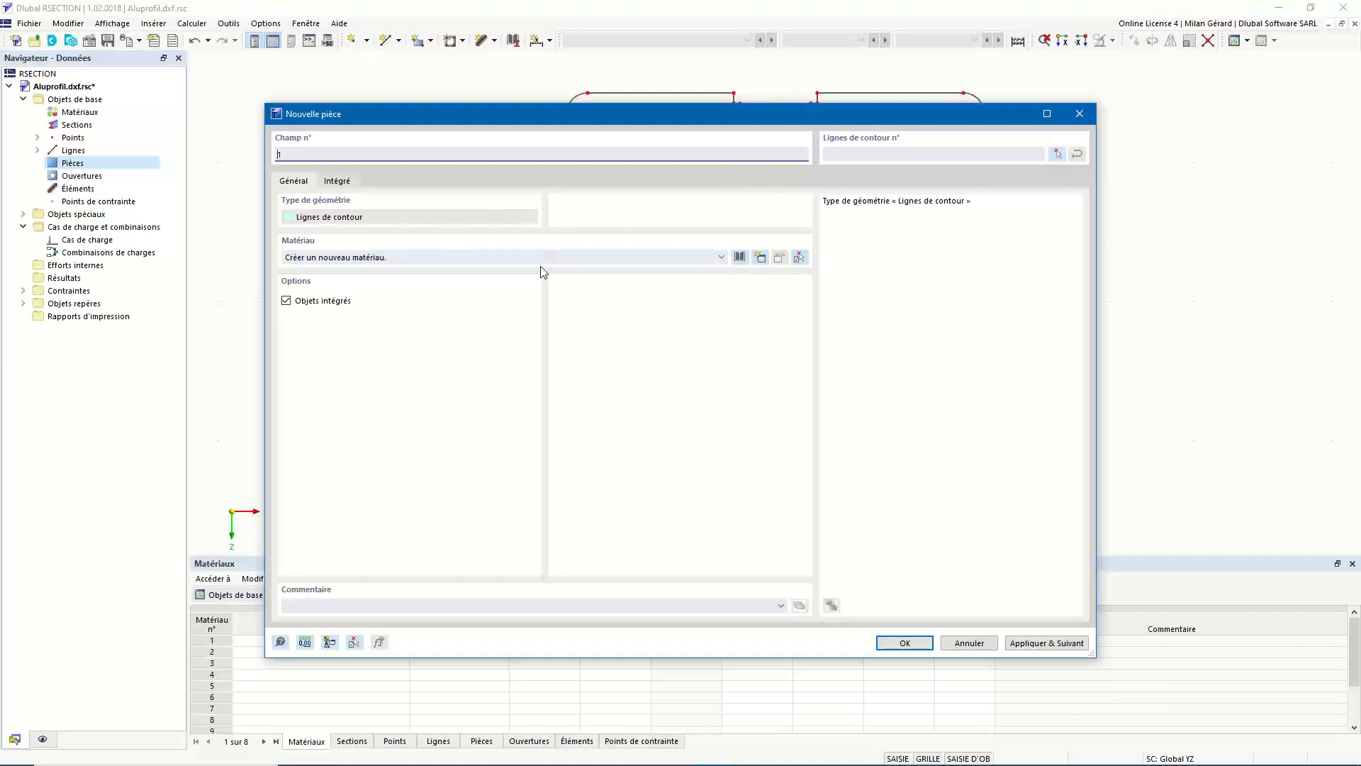
click(722, 258)
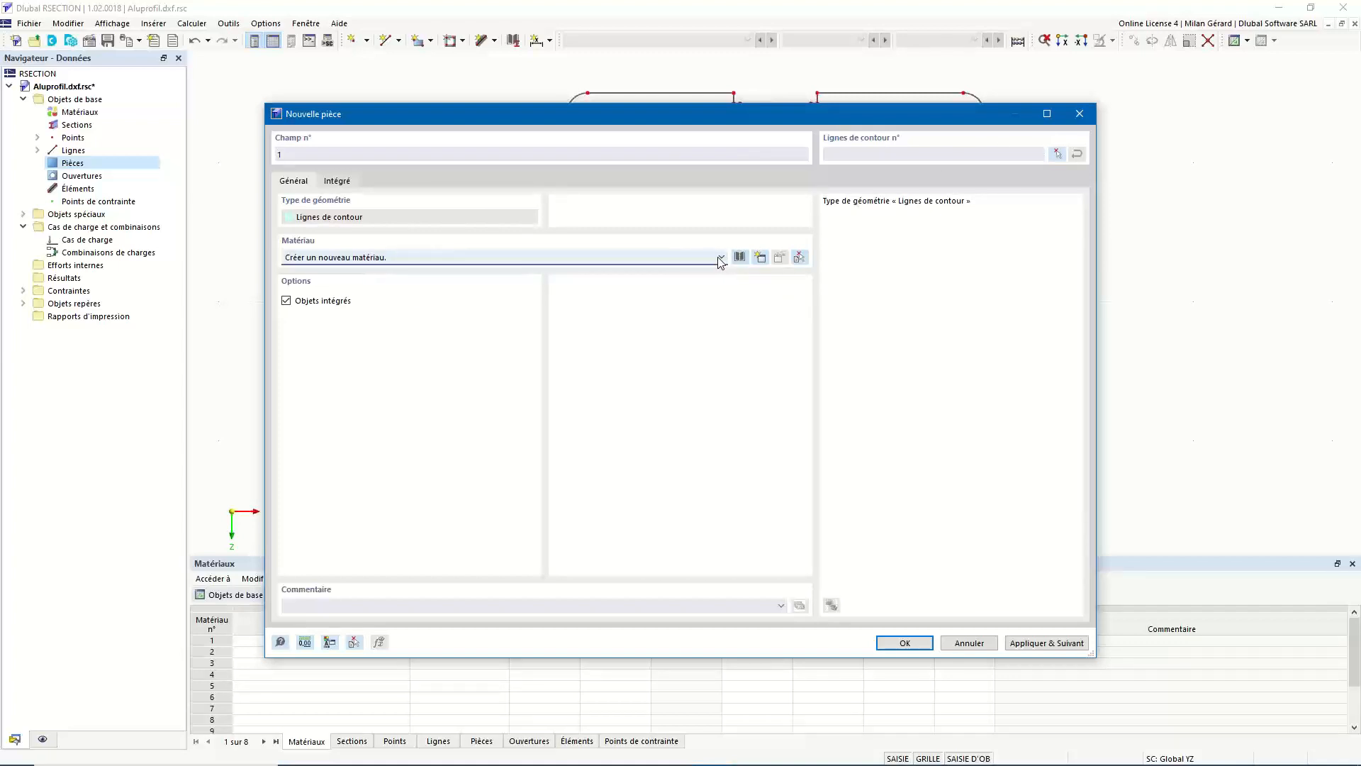
click(355, 259)
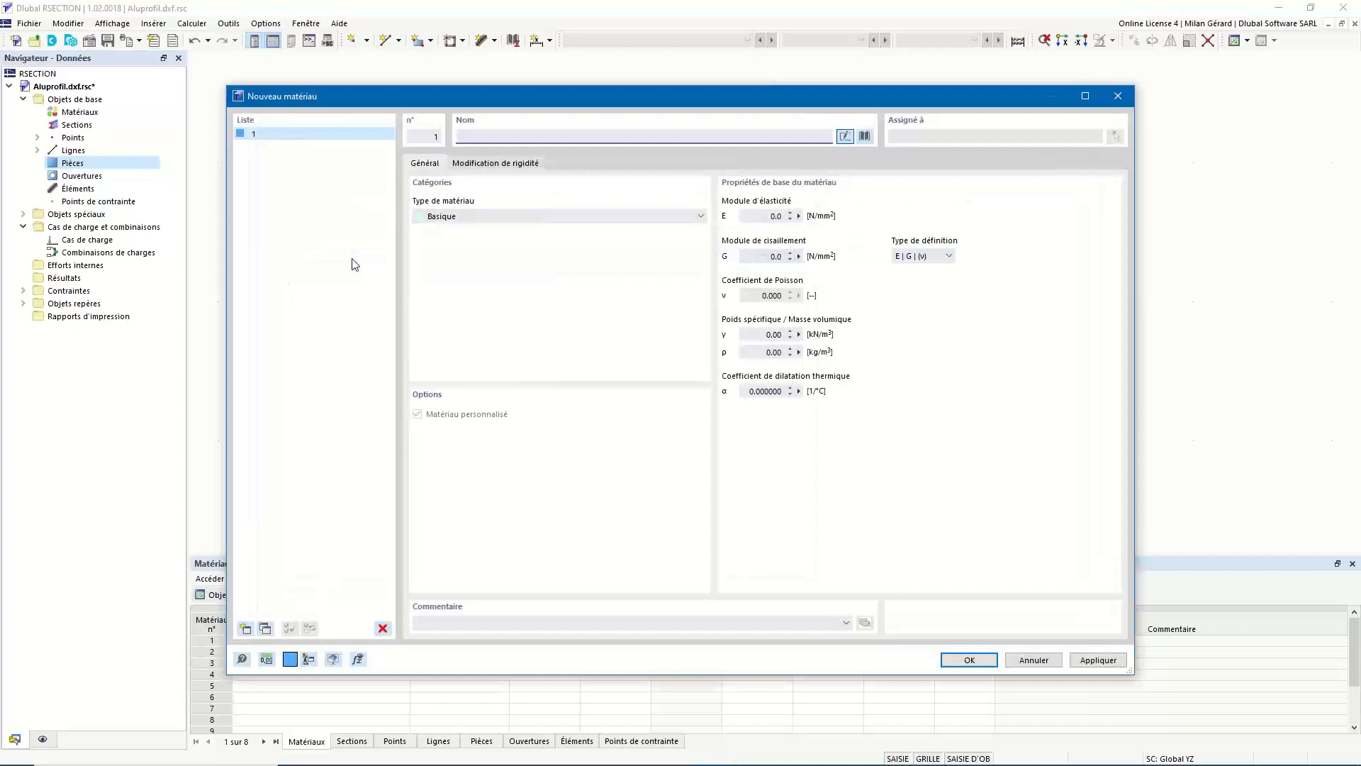
Search the material library for EN AW 6060 and assign aluminium EN AW-6060 (EP) T66 to the new part
click(866, 137)
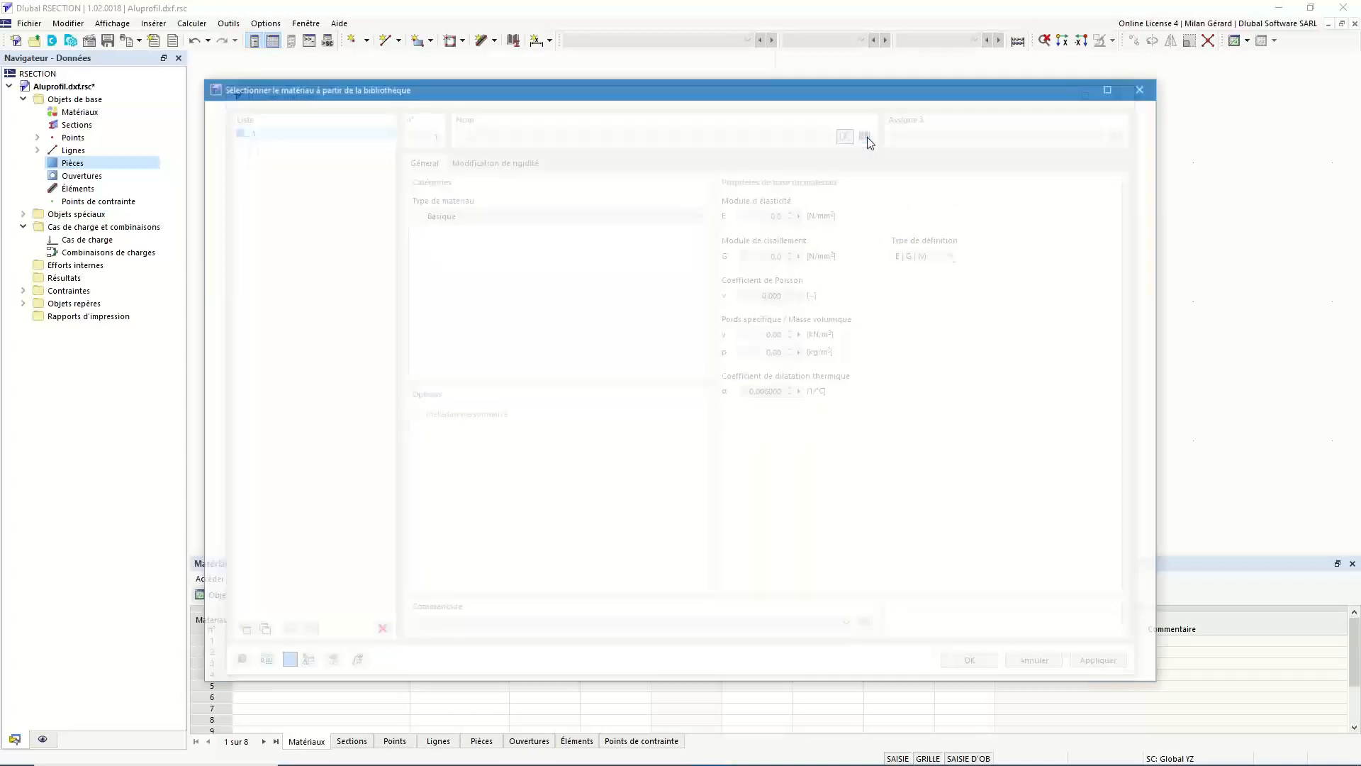
click(404, 639)
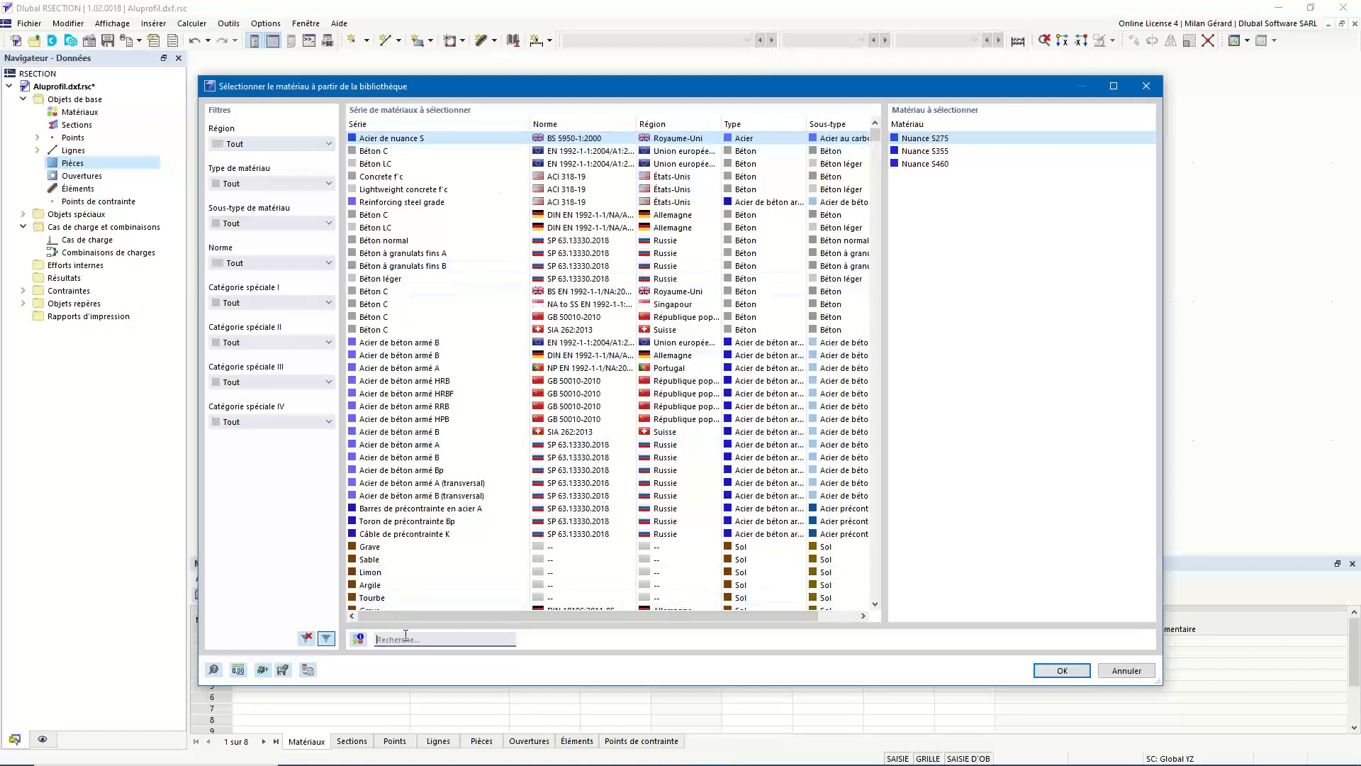
text(EN)
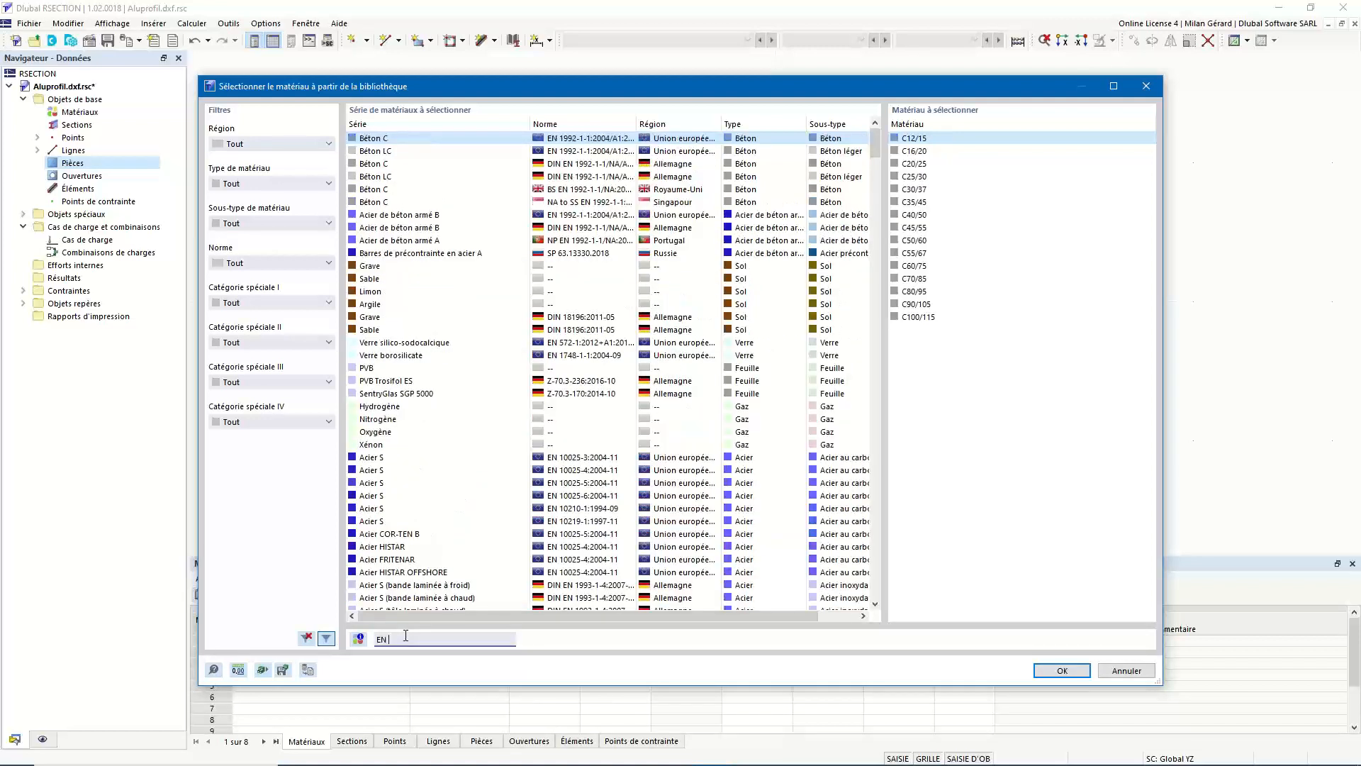
text( A)
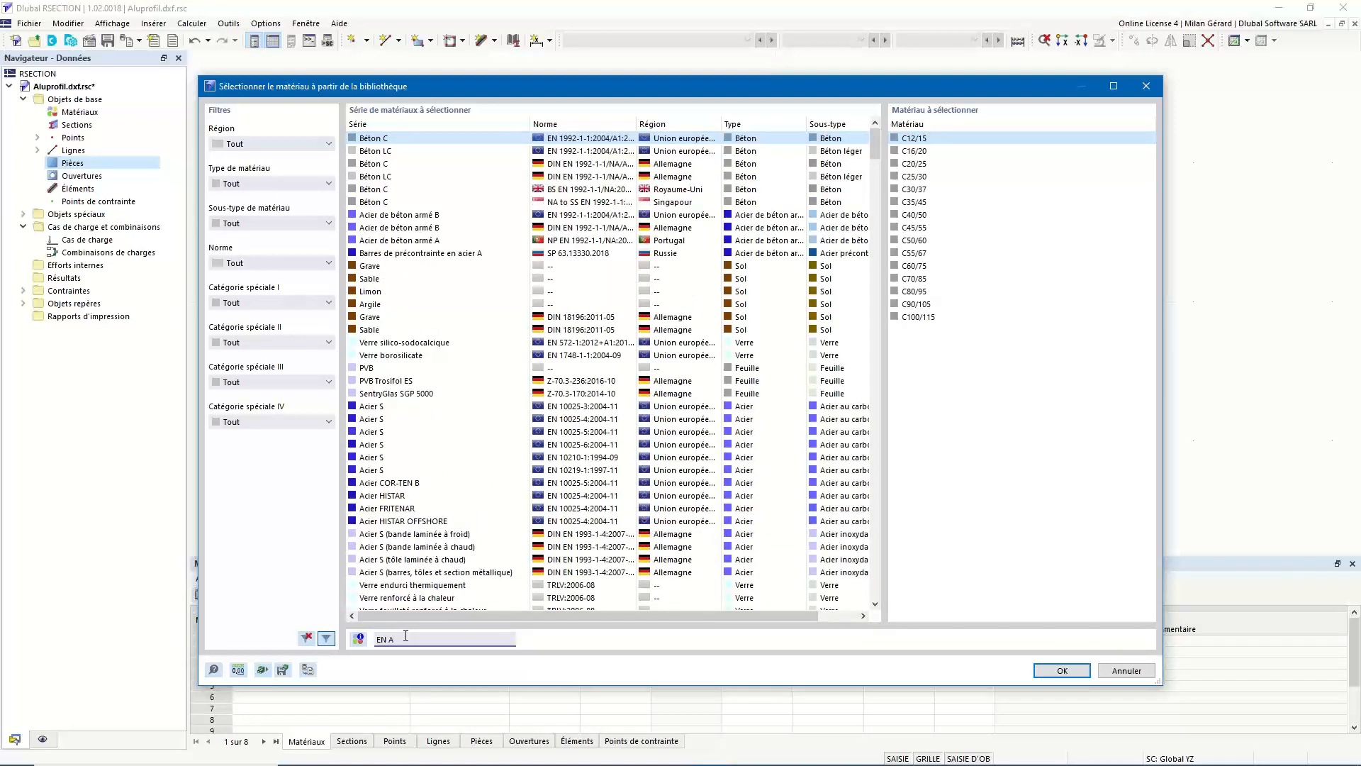
text(W)
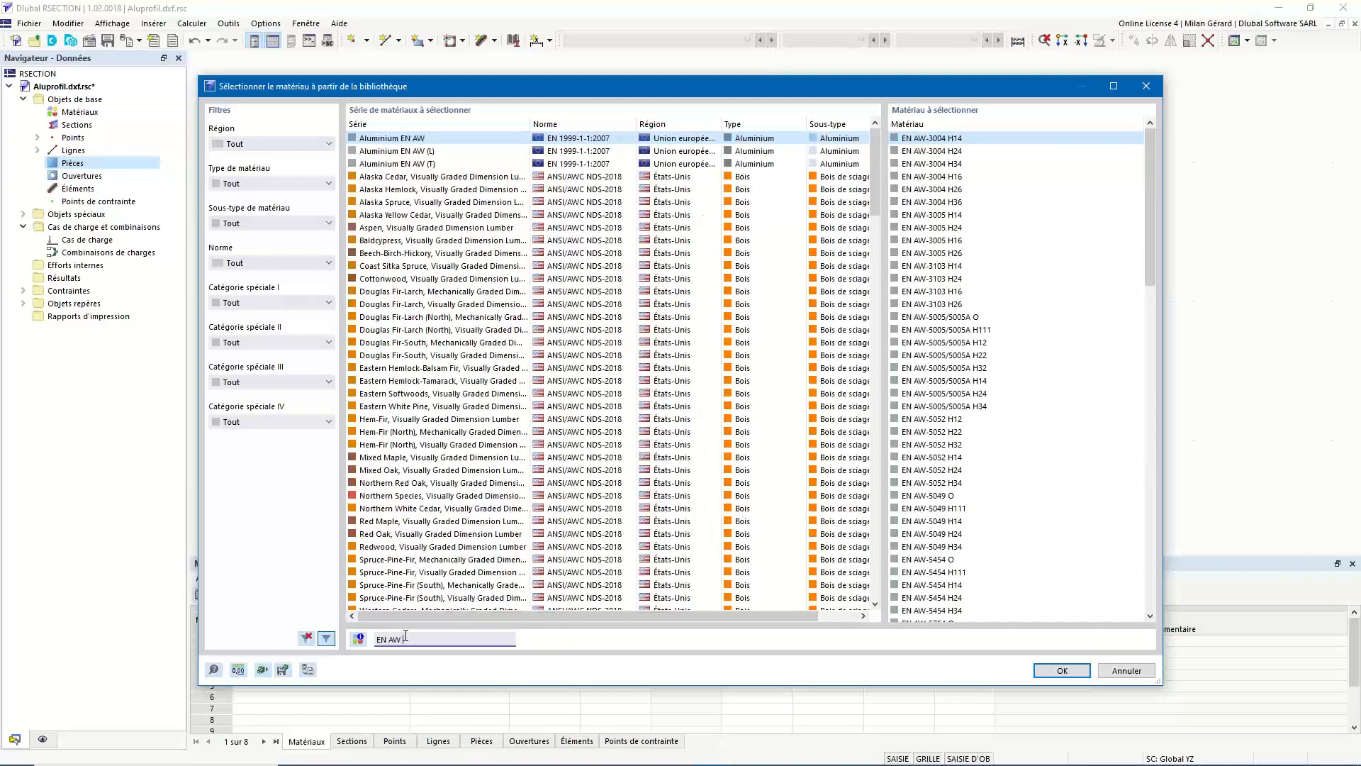
text( 6)
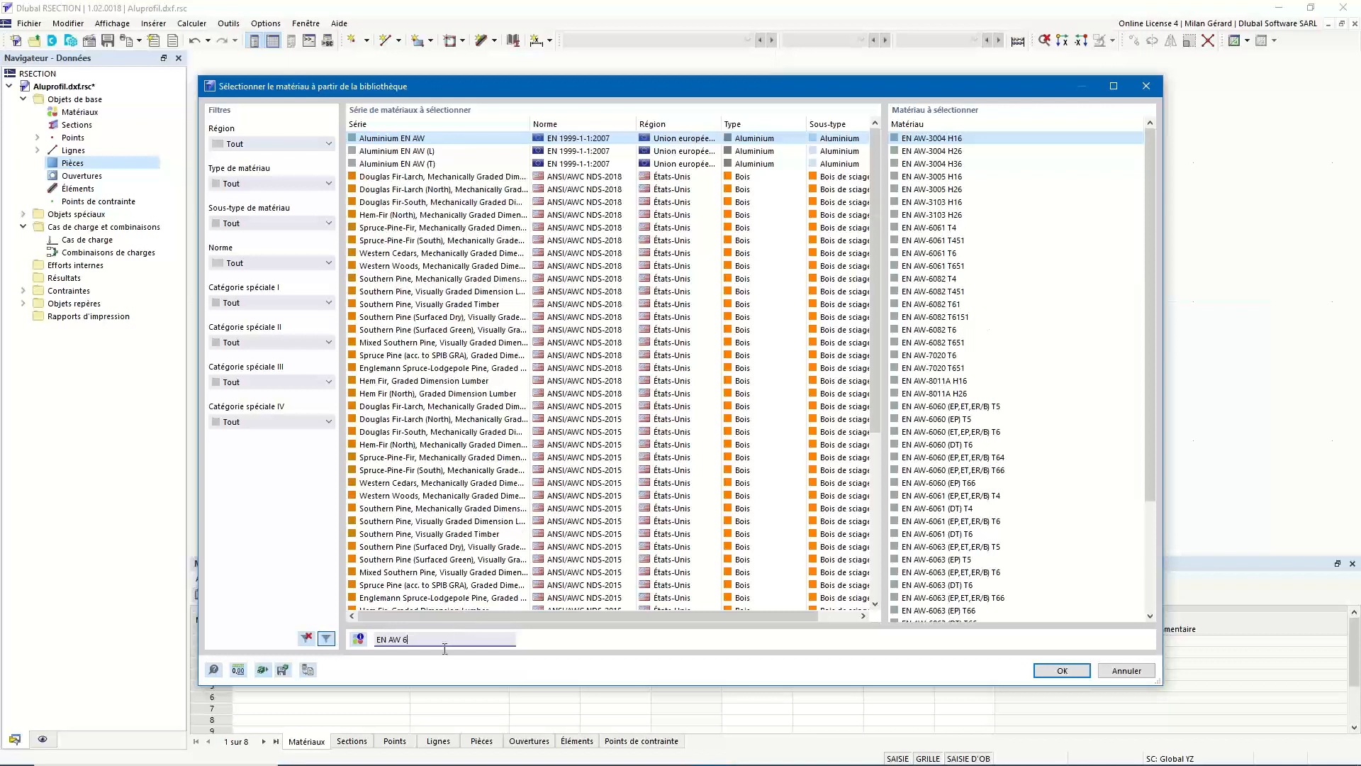
text(060)
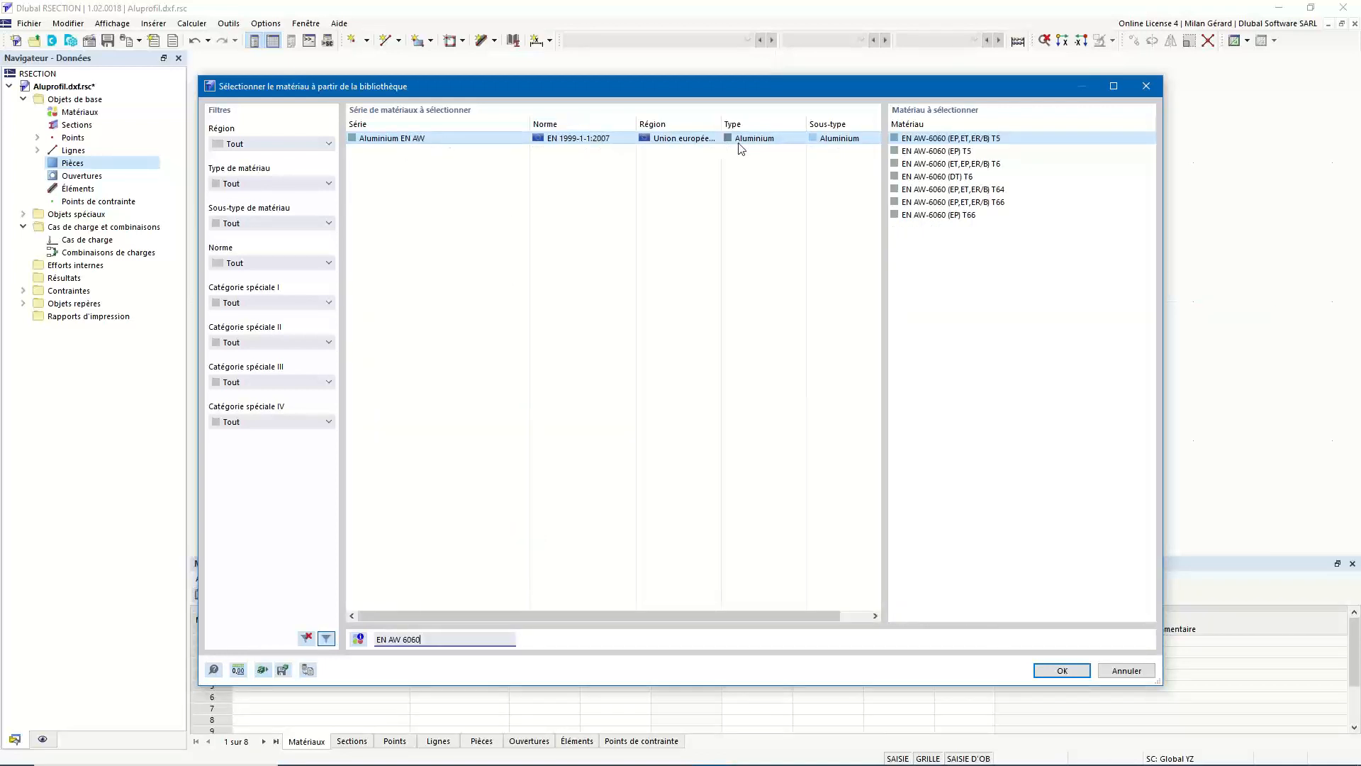
click(970, 216)
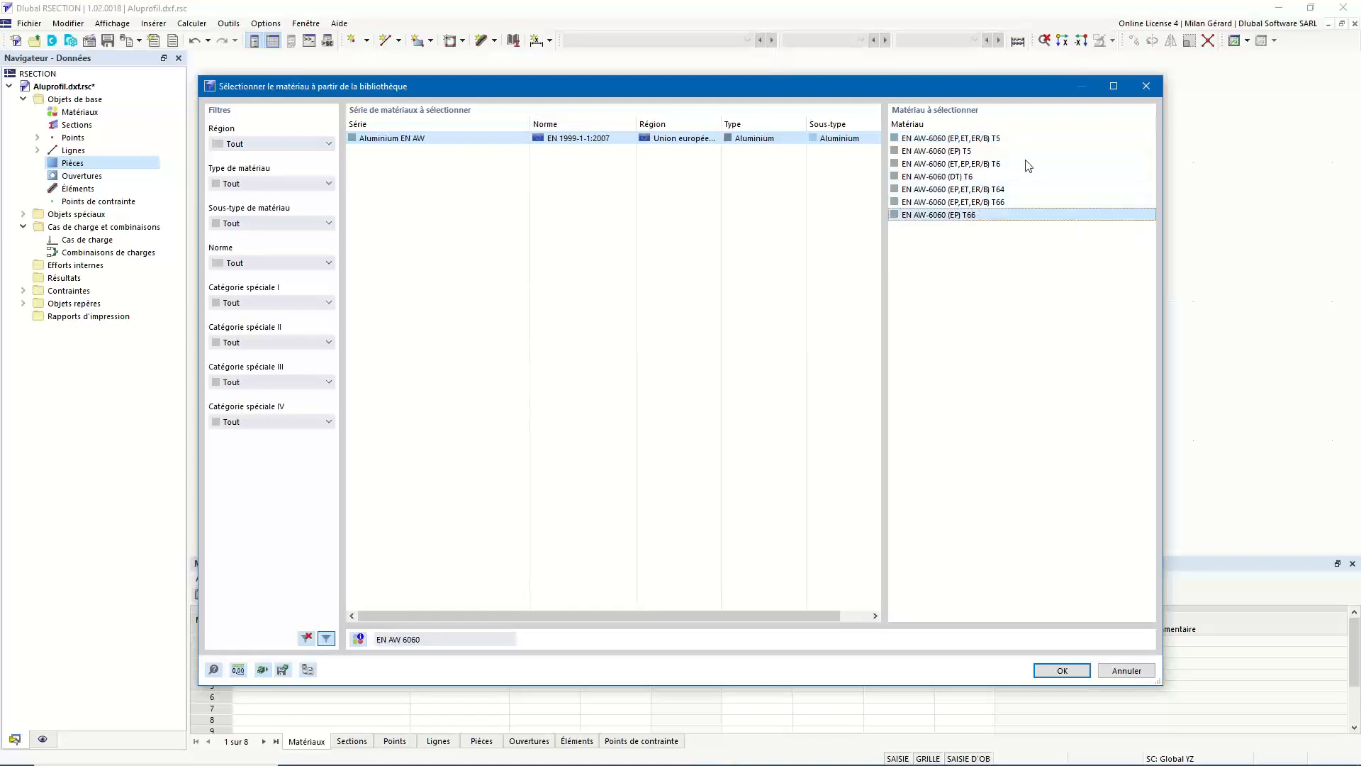
click(1069, 671)
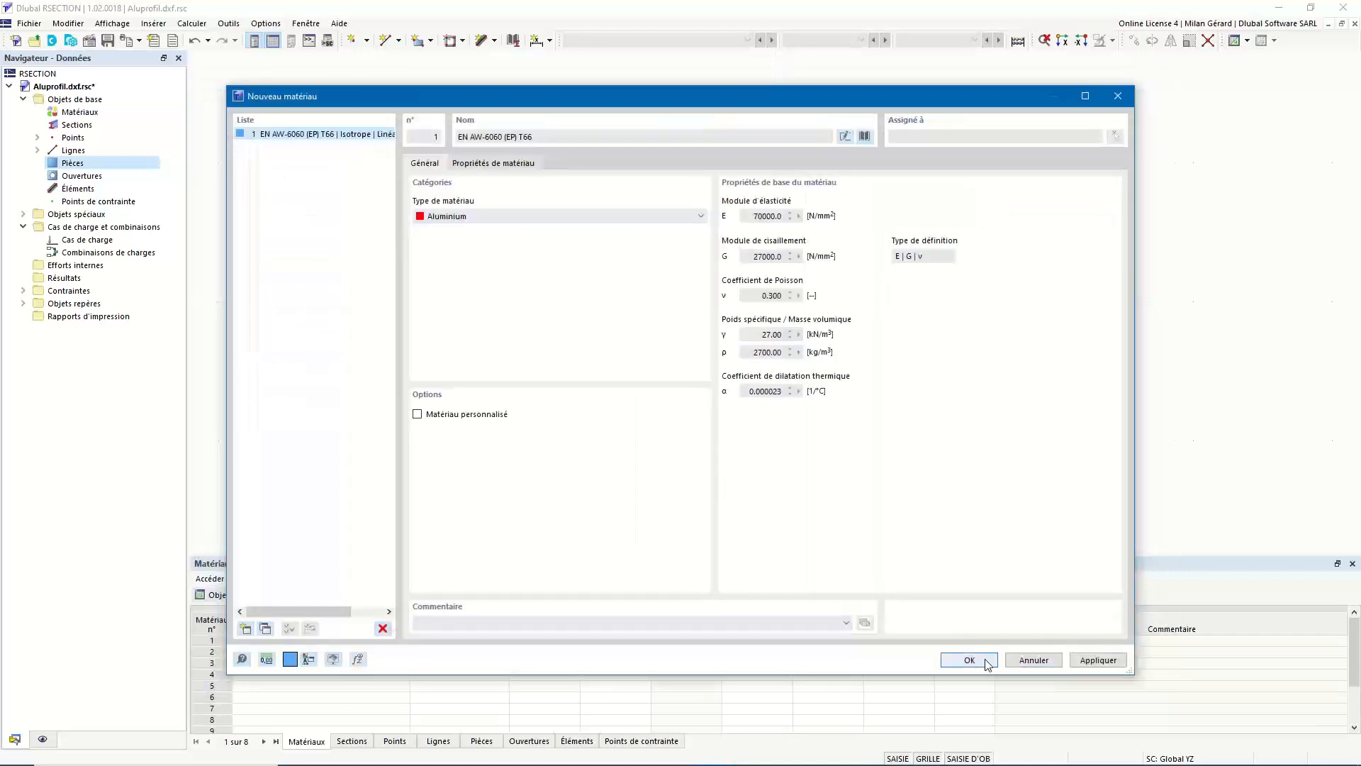
click(969, 660)
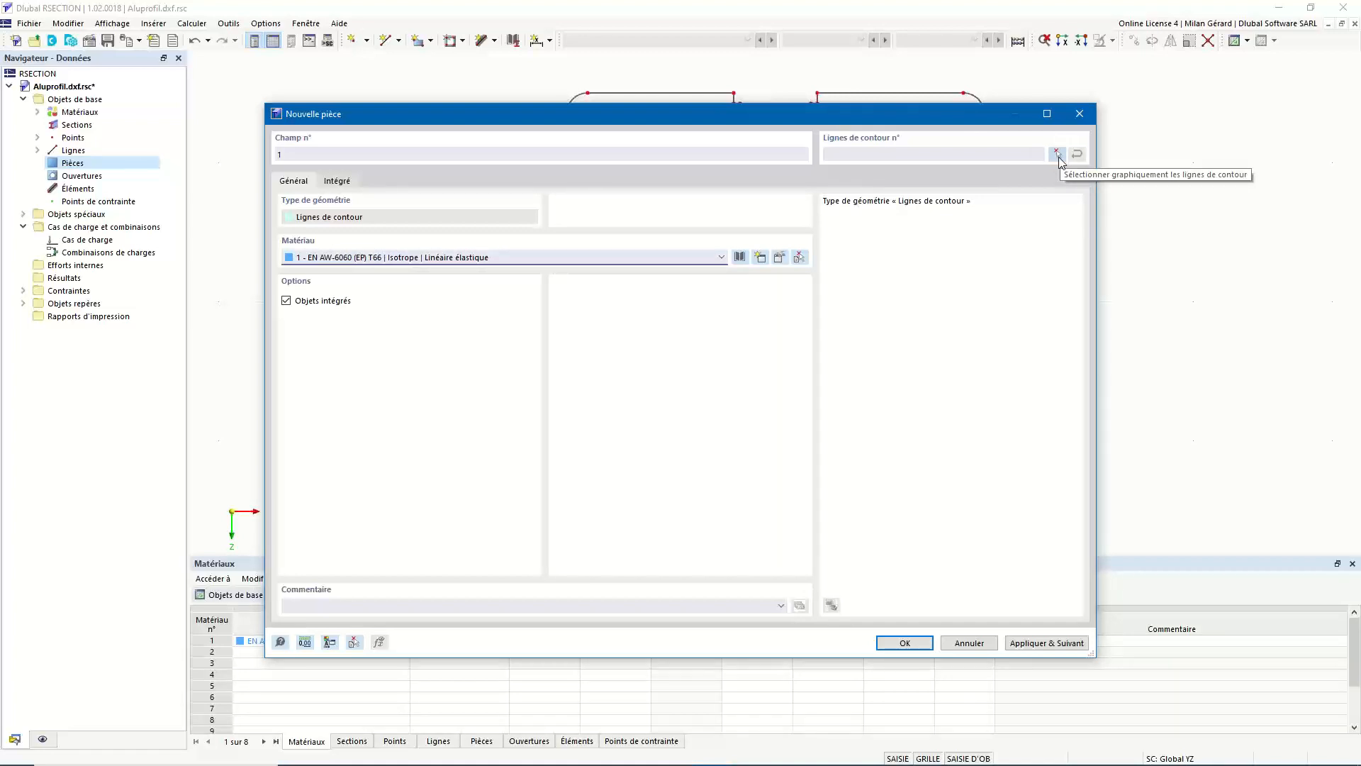
Select all lines of the profile, 1-160, graphically as contour lines for the new part
click(1057, 154)
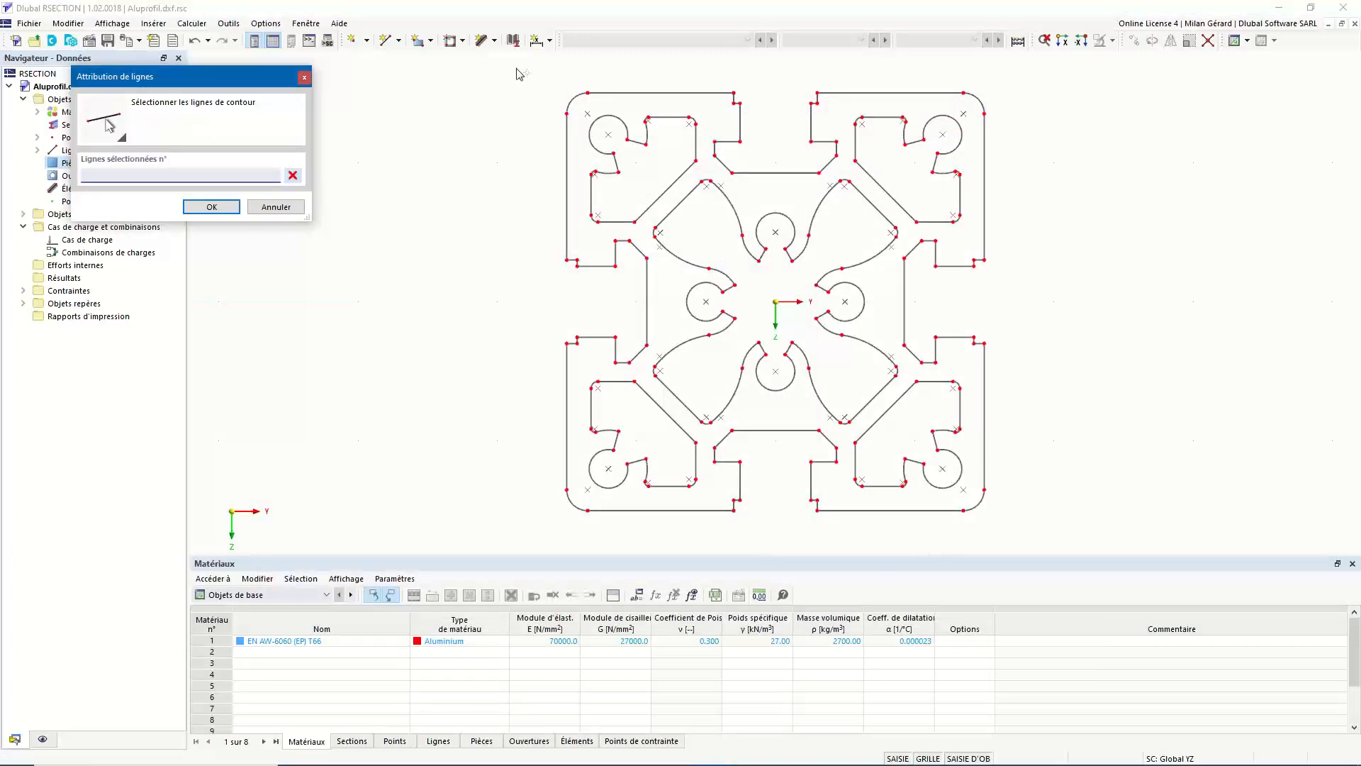
mouse_move(517, 68)
mouse_down()
mouse_move(912, 377)
mouse_move(1018, 540)
mouse_up()
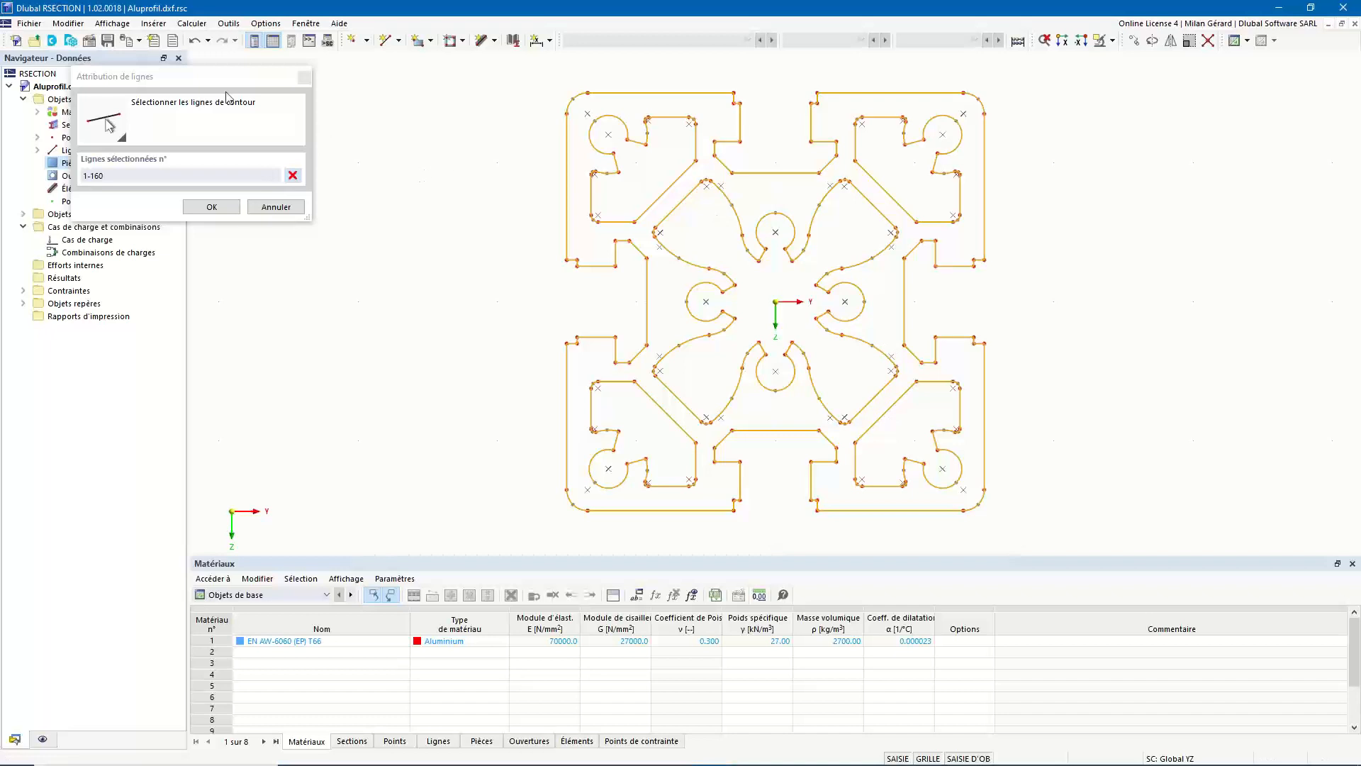
drag(223, 80, 239, 85)
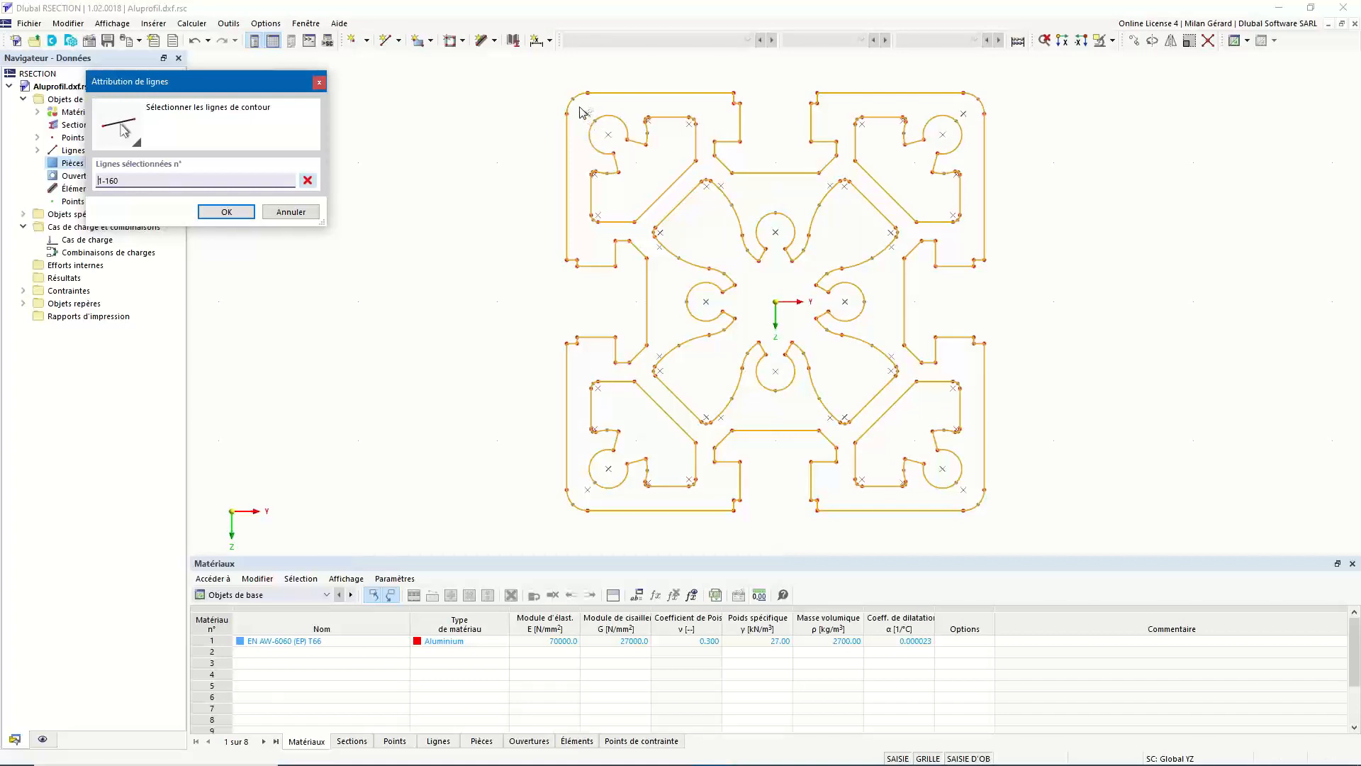
Deselect the lines of the four corner cavities and the central cavity, keeping outer contour lines 1-63,160, and create the part
drag(580, 112, 705, 230)
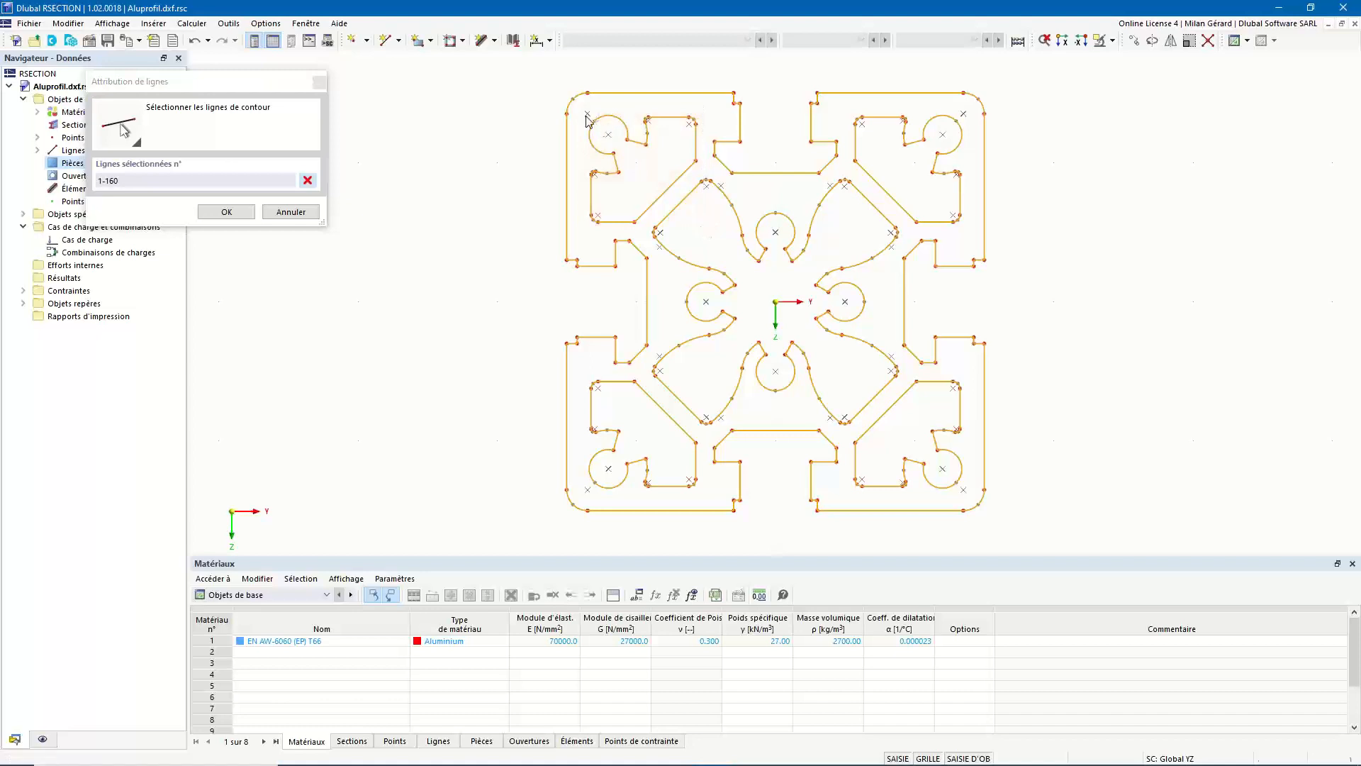
drag(577, 108, 699, 230)
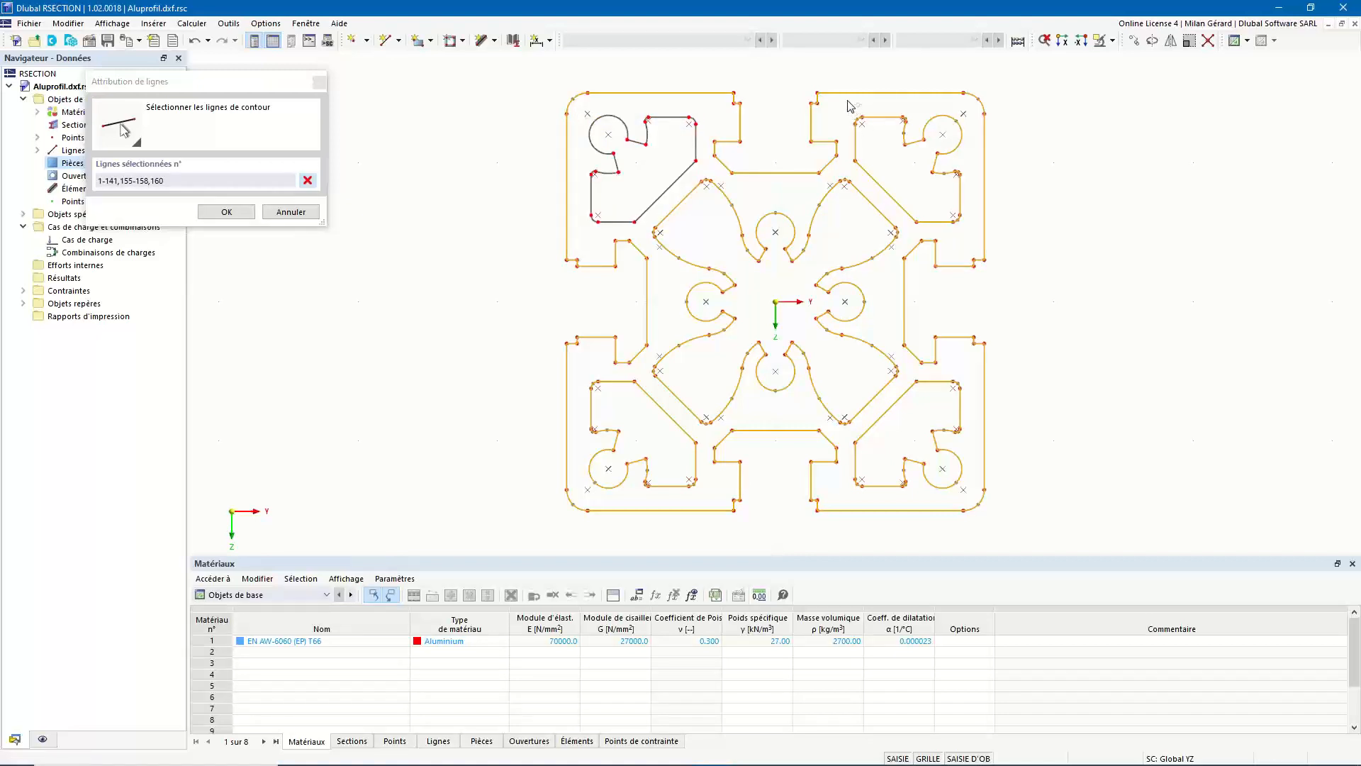
mouse_move(848, 100)
mouse_down()
mouse_move(977, 240)
mouse_move(845, 111)
mouse_up()
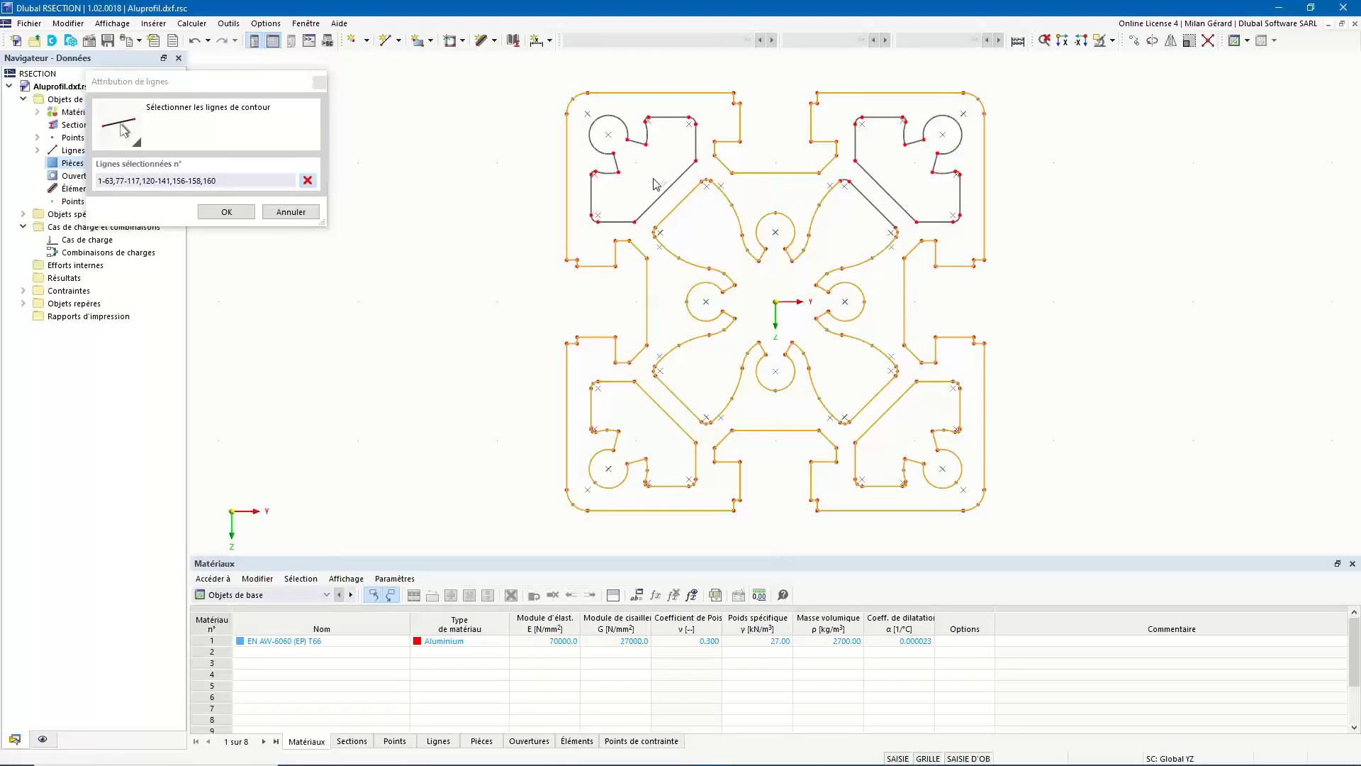
drag(653, 178, 902, 434)
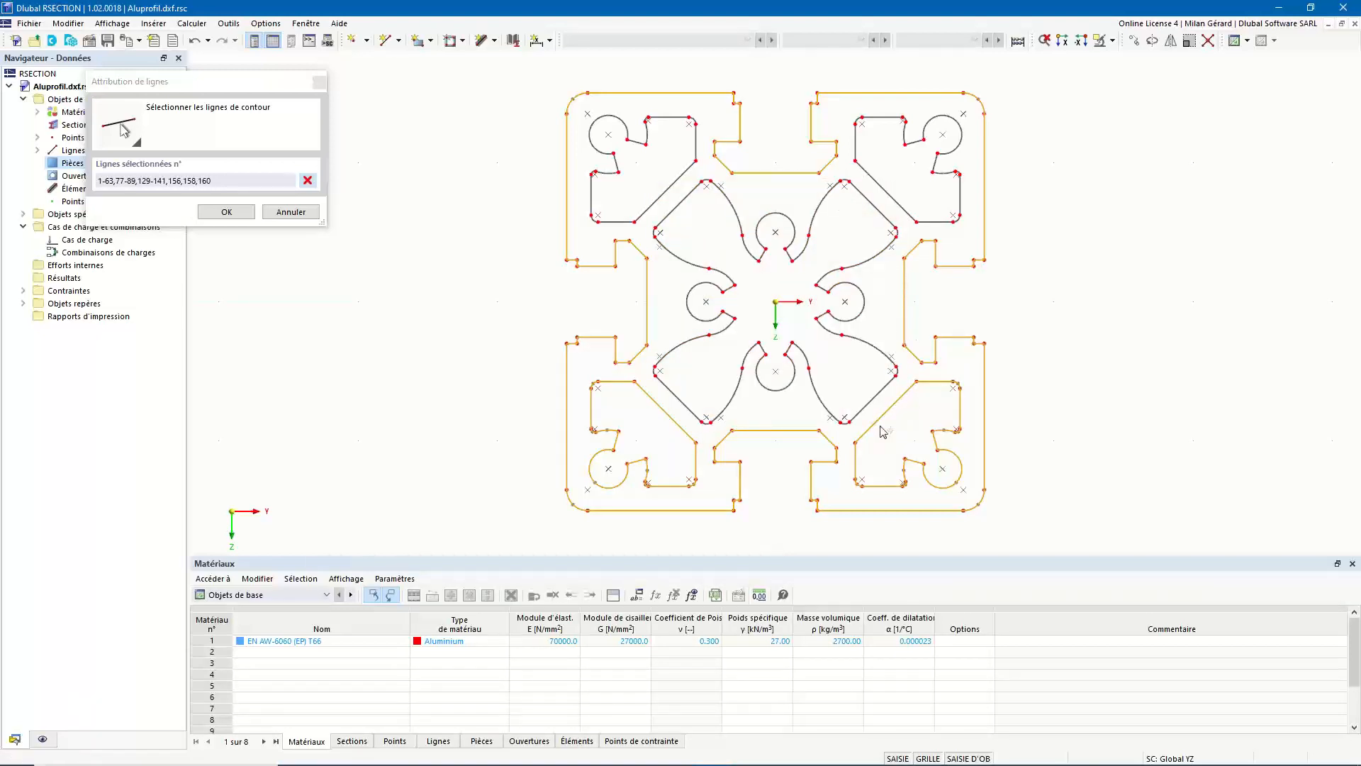
drag(579, 373, 703, 499)
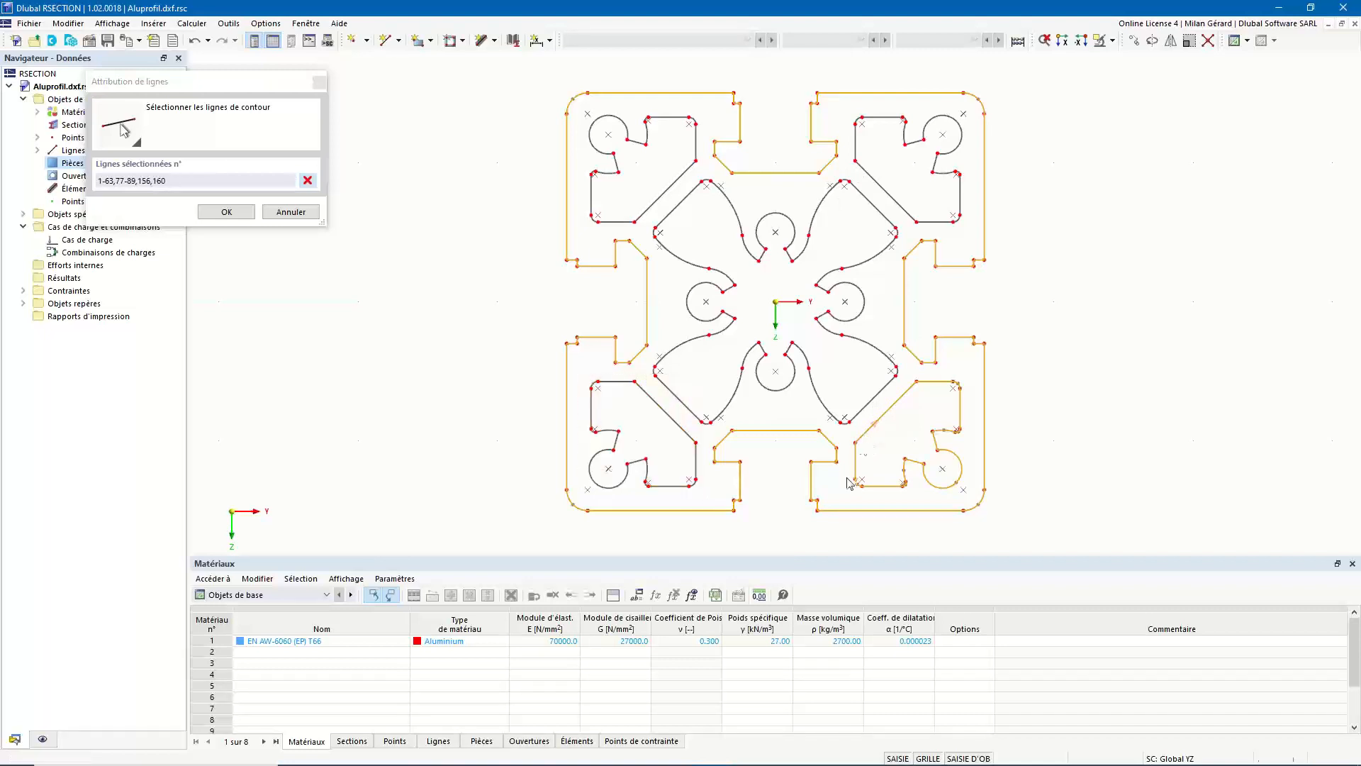
drag(846, 495, 969, 384)
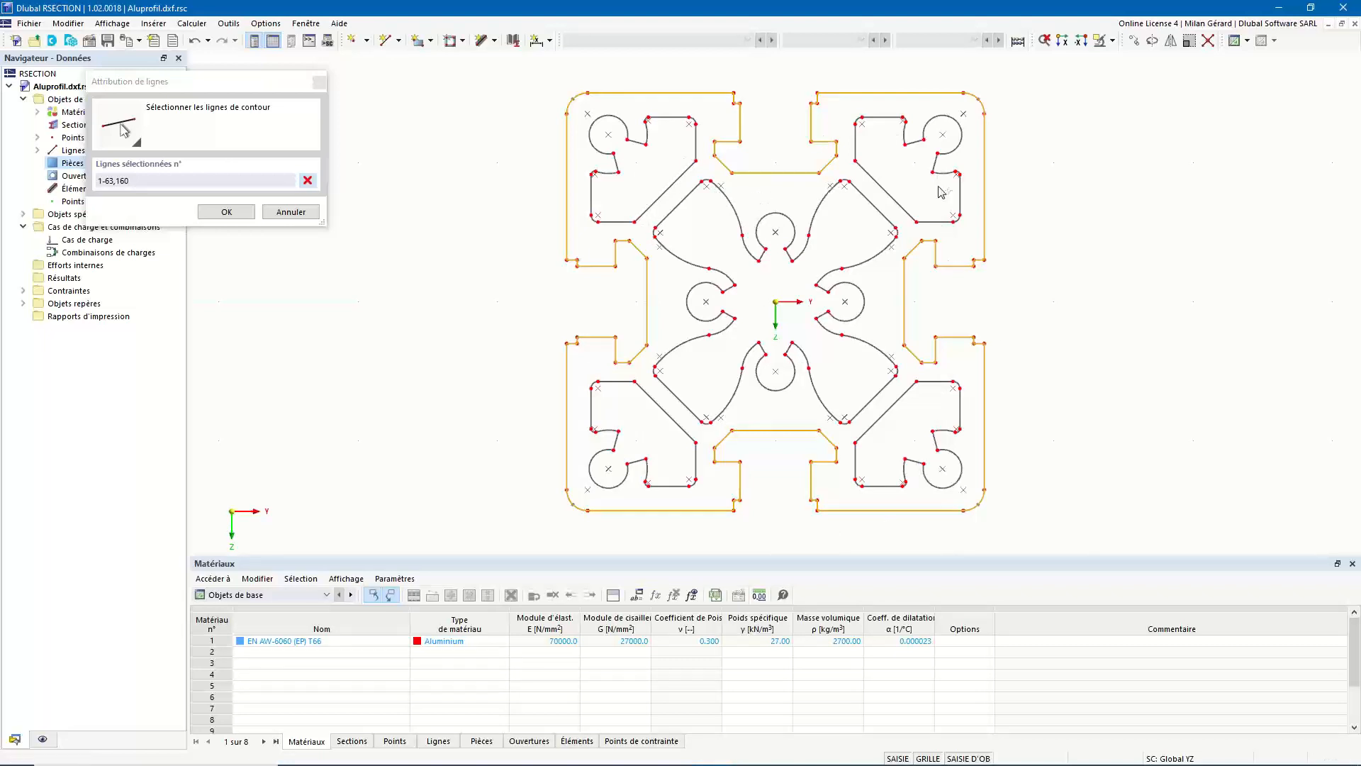
click(226, 212)
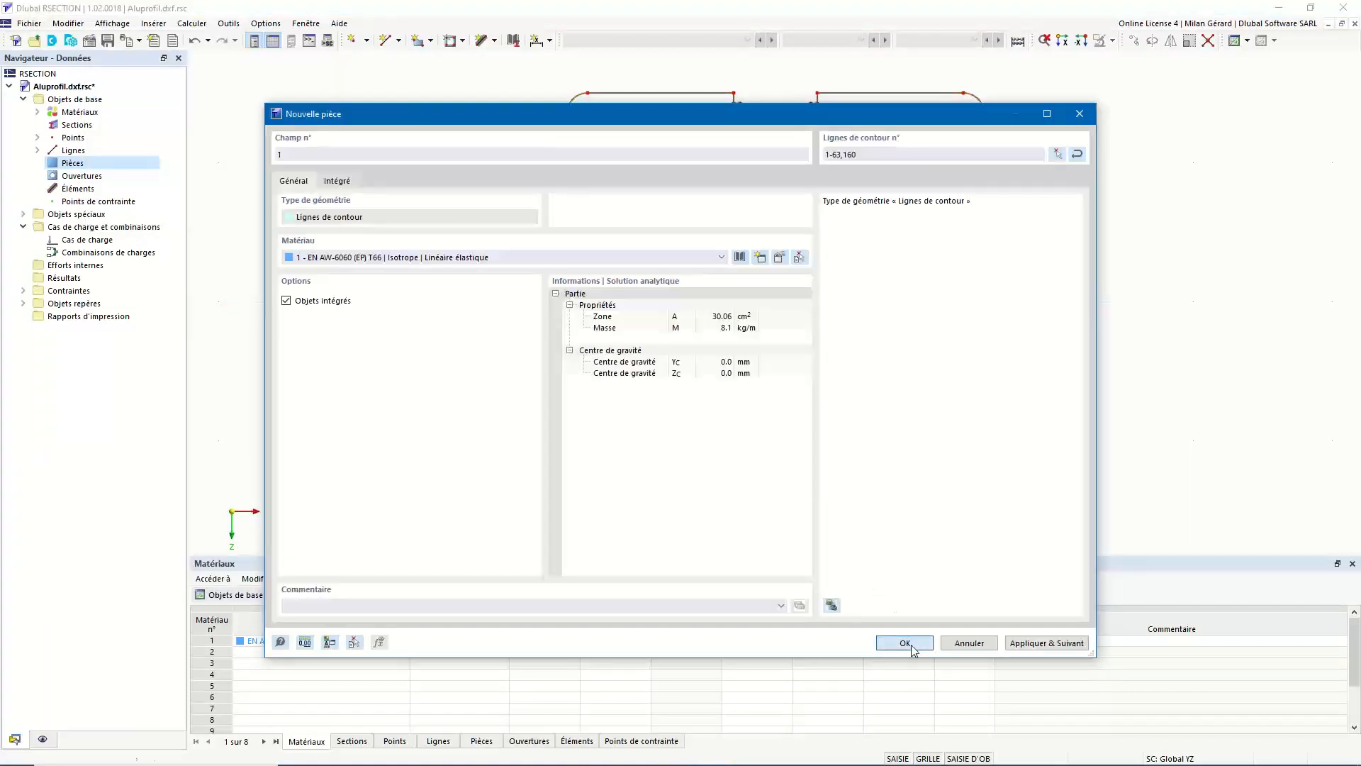
click(908, 644)
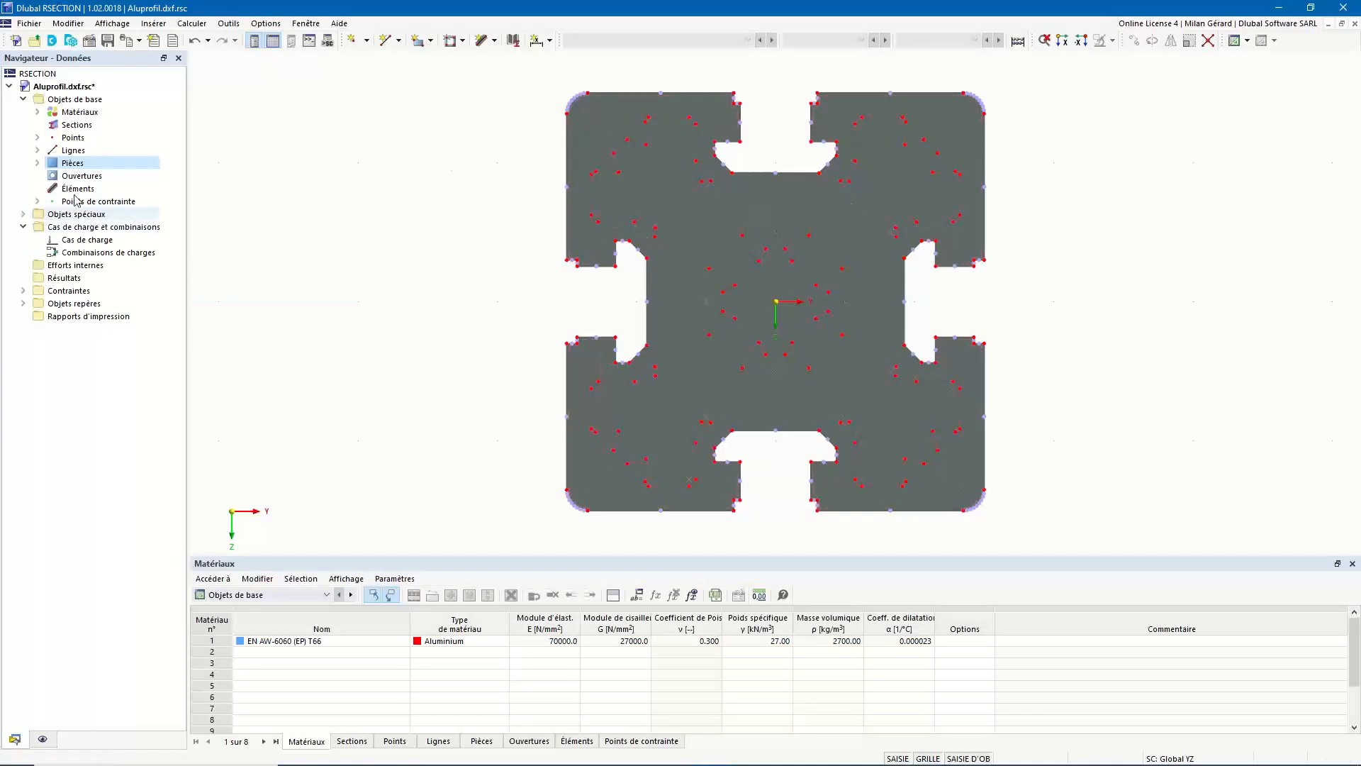
Create an opening in the part for the upper-left corner cavity, using contour lines 142-154,159
click(74, 179)
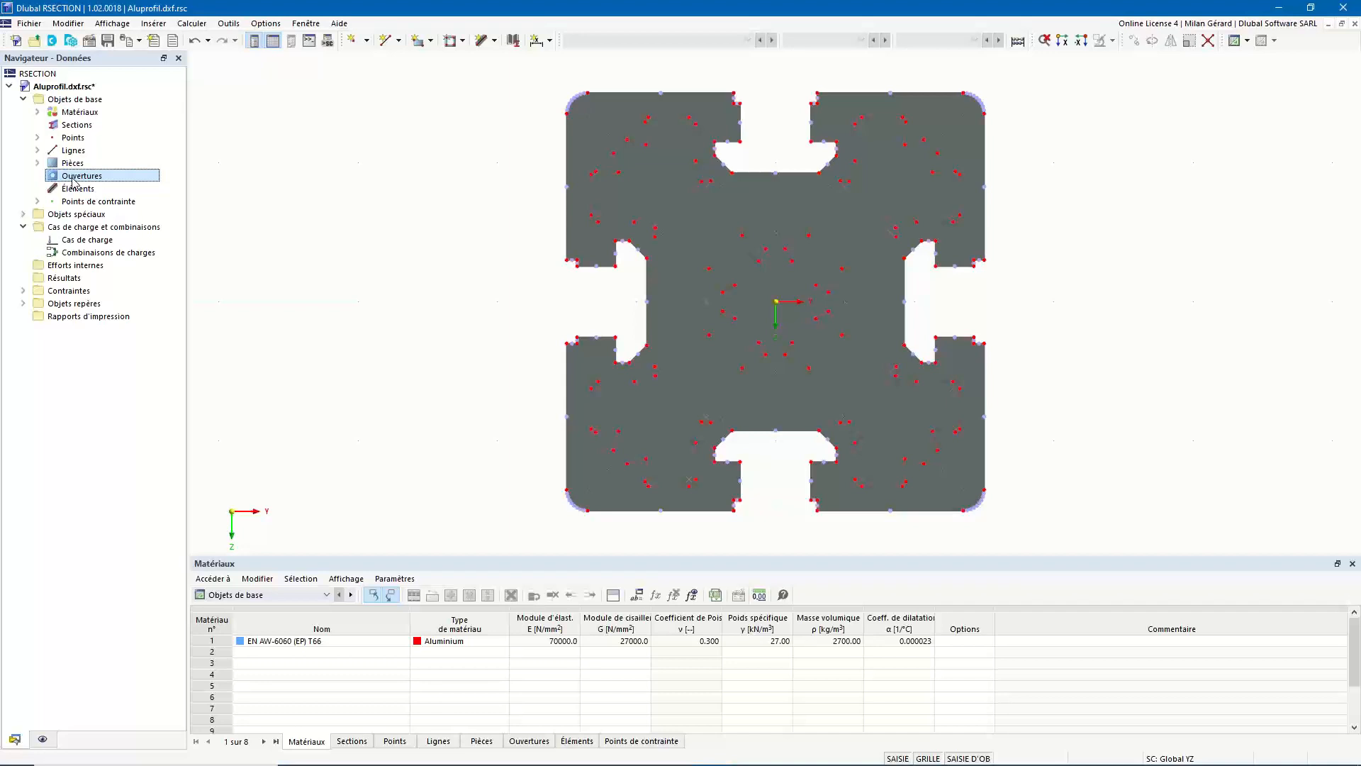
right_click(74, 180)
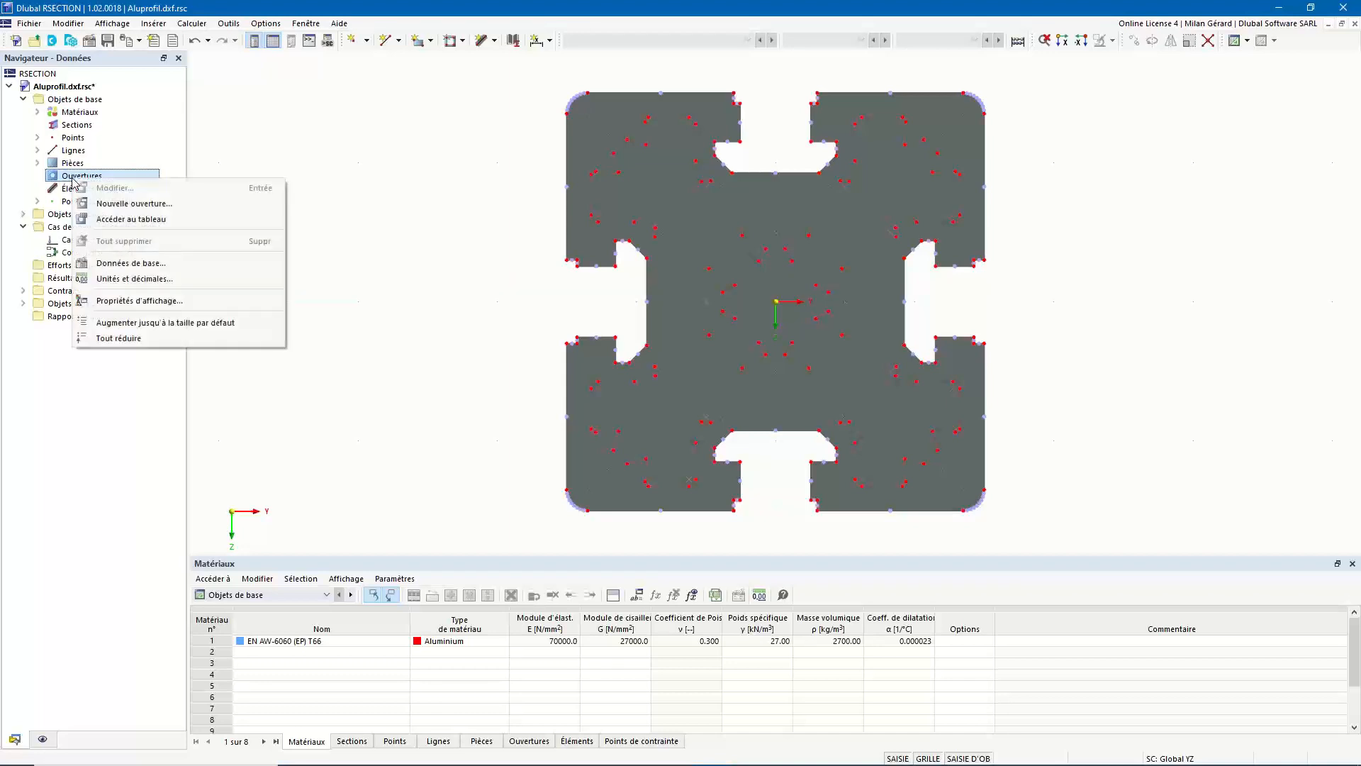
click(193, 206)
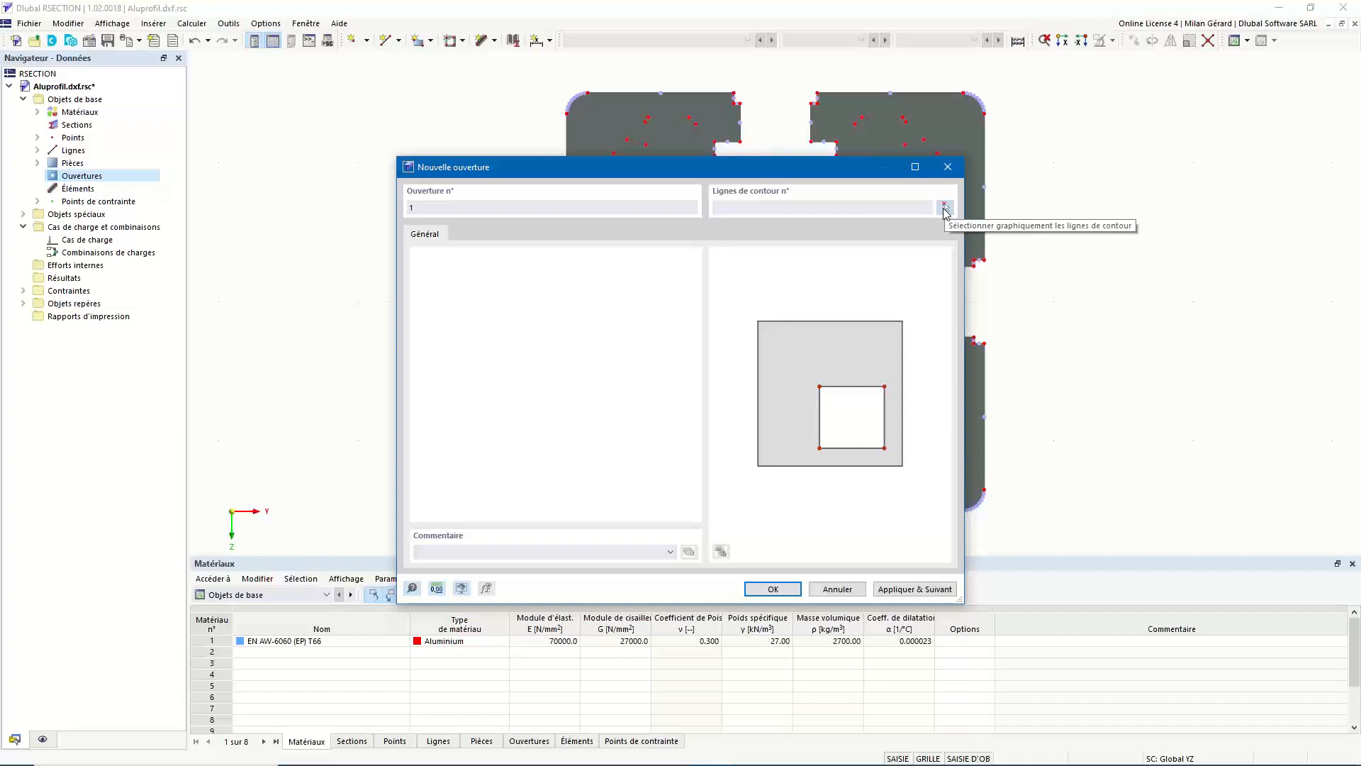
click(946, 209)
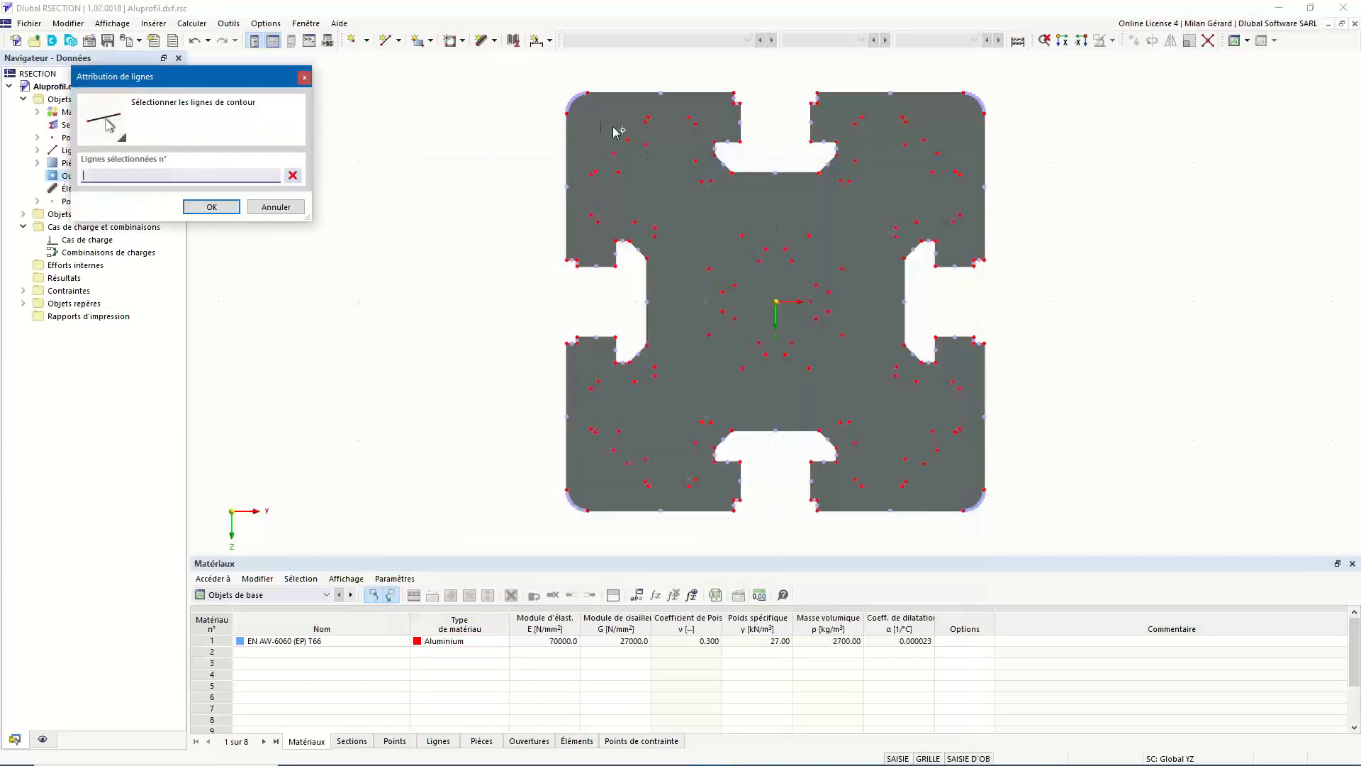
drag(581, 107, 700, 228)
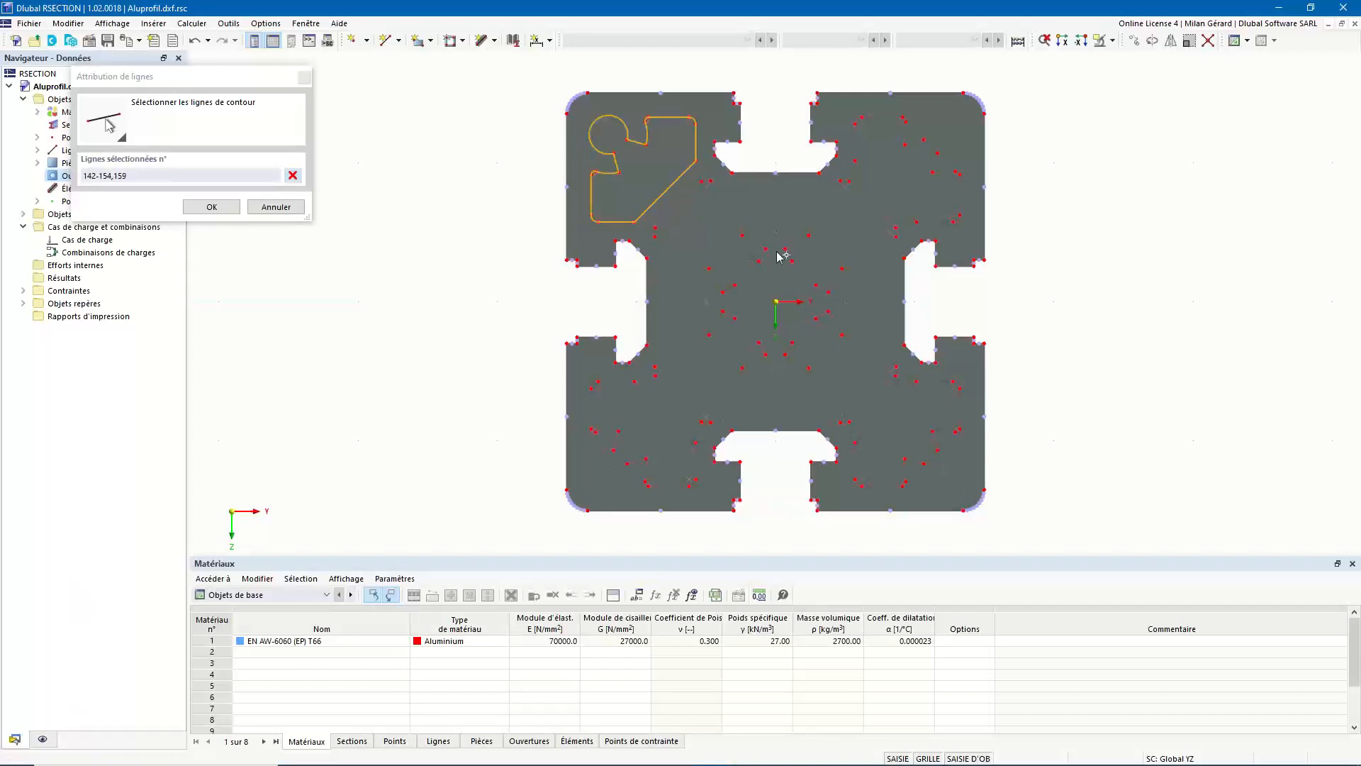
click(213, 206)
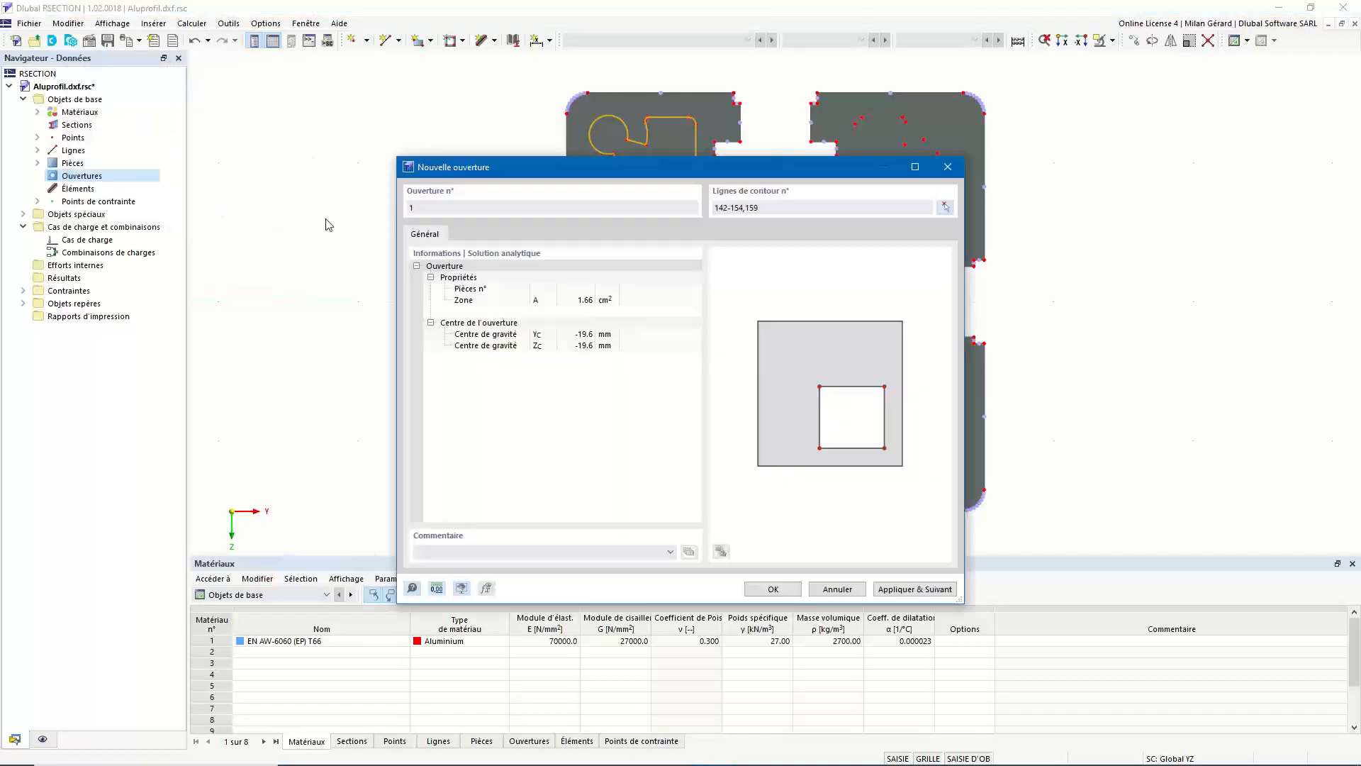
click(787, 588)
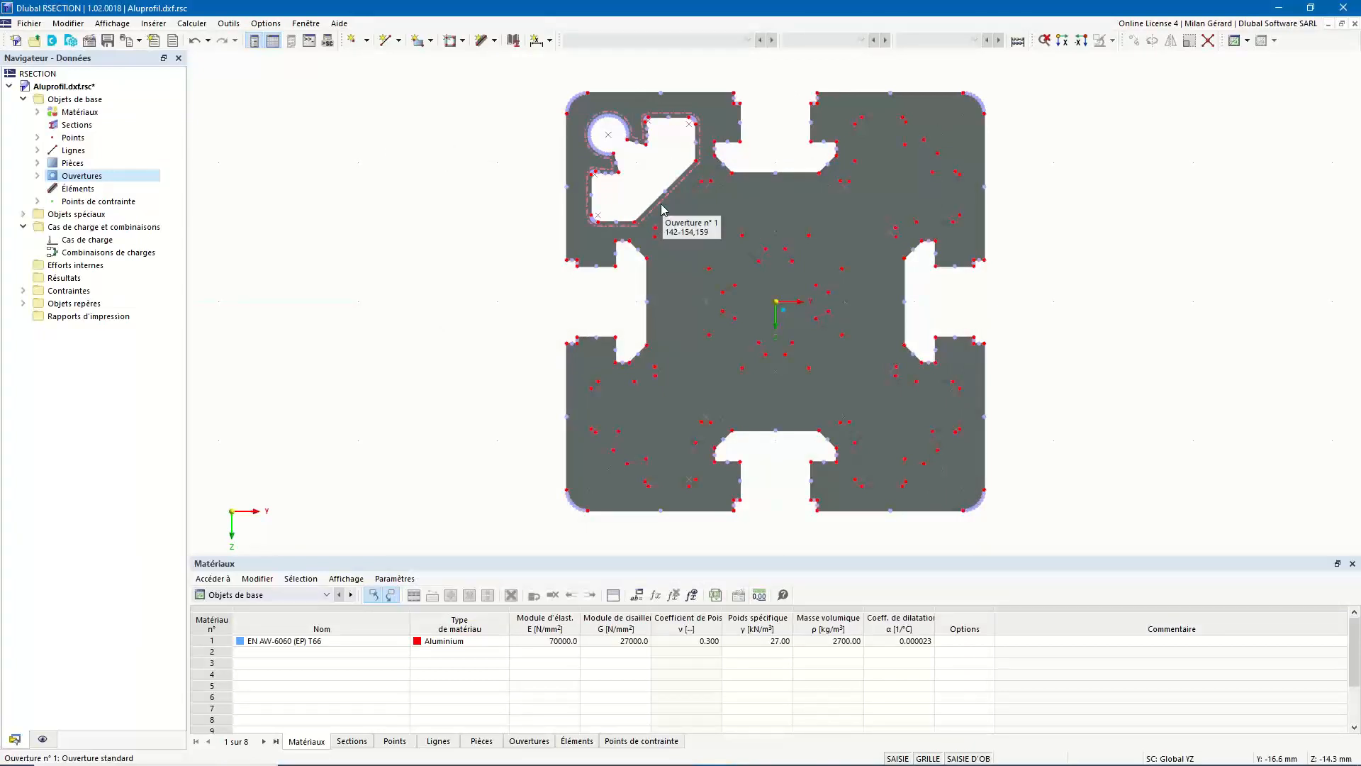
Rotate and copy the upper-left corner opening into 3 copies at 90° around the section's origin point
click(663, 210)
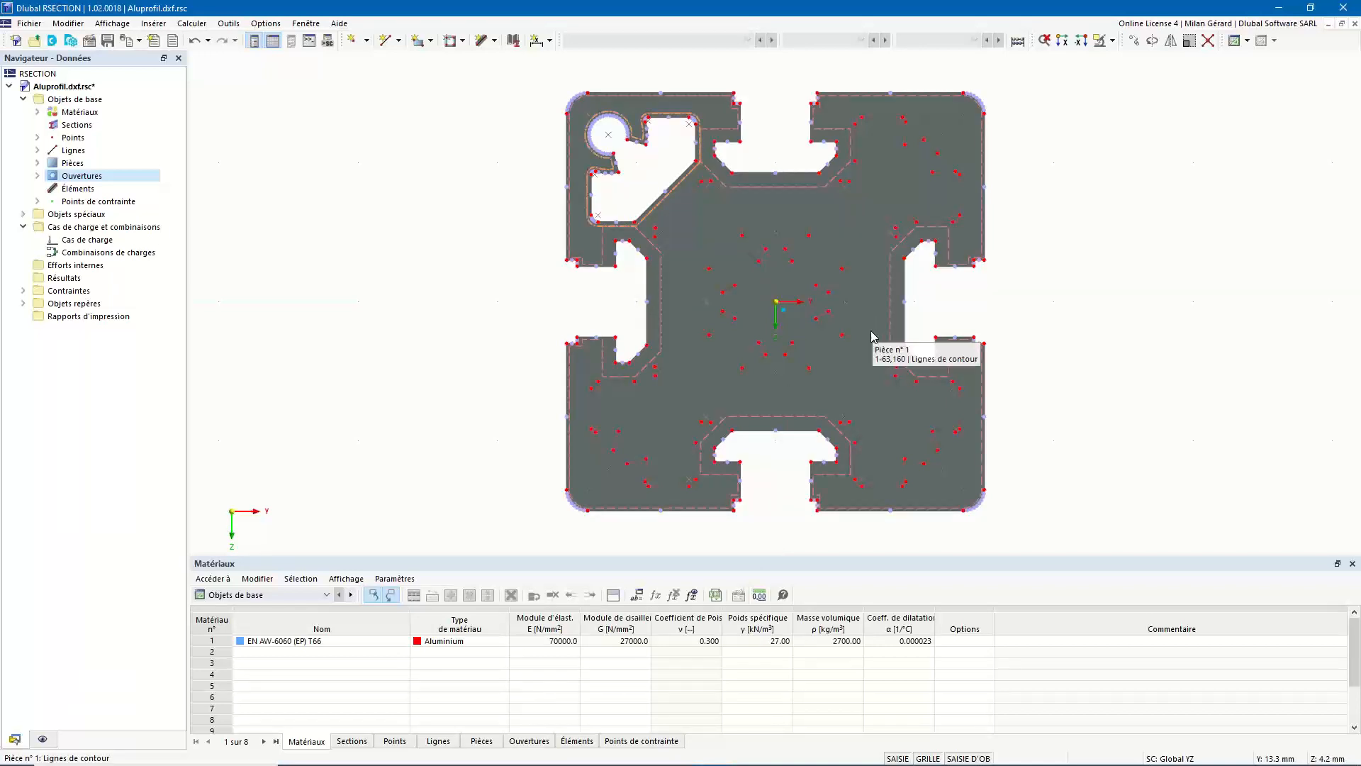
right_click(676, 197)
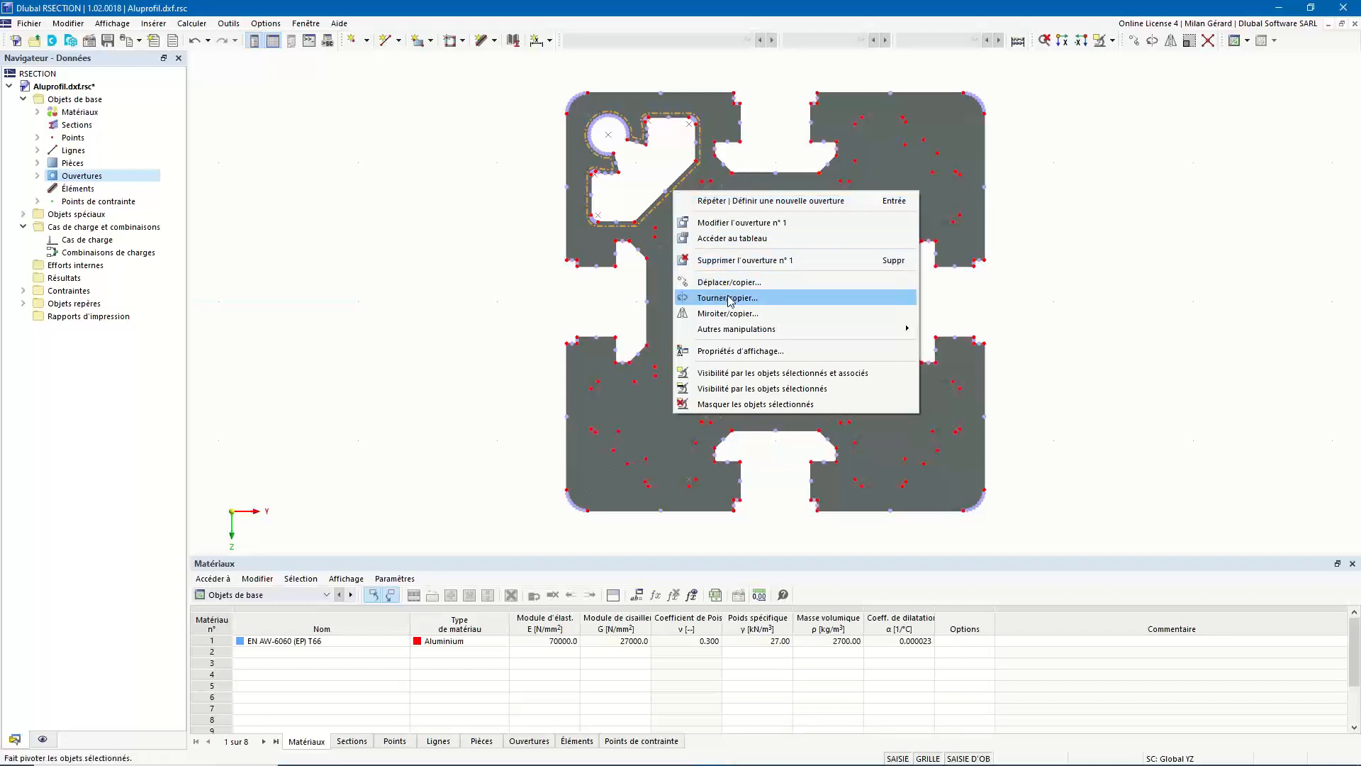
click(788, 299)
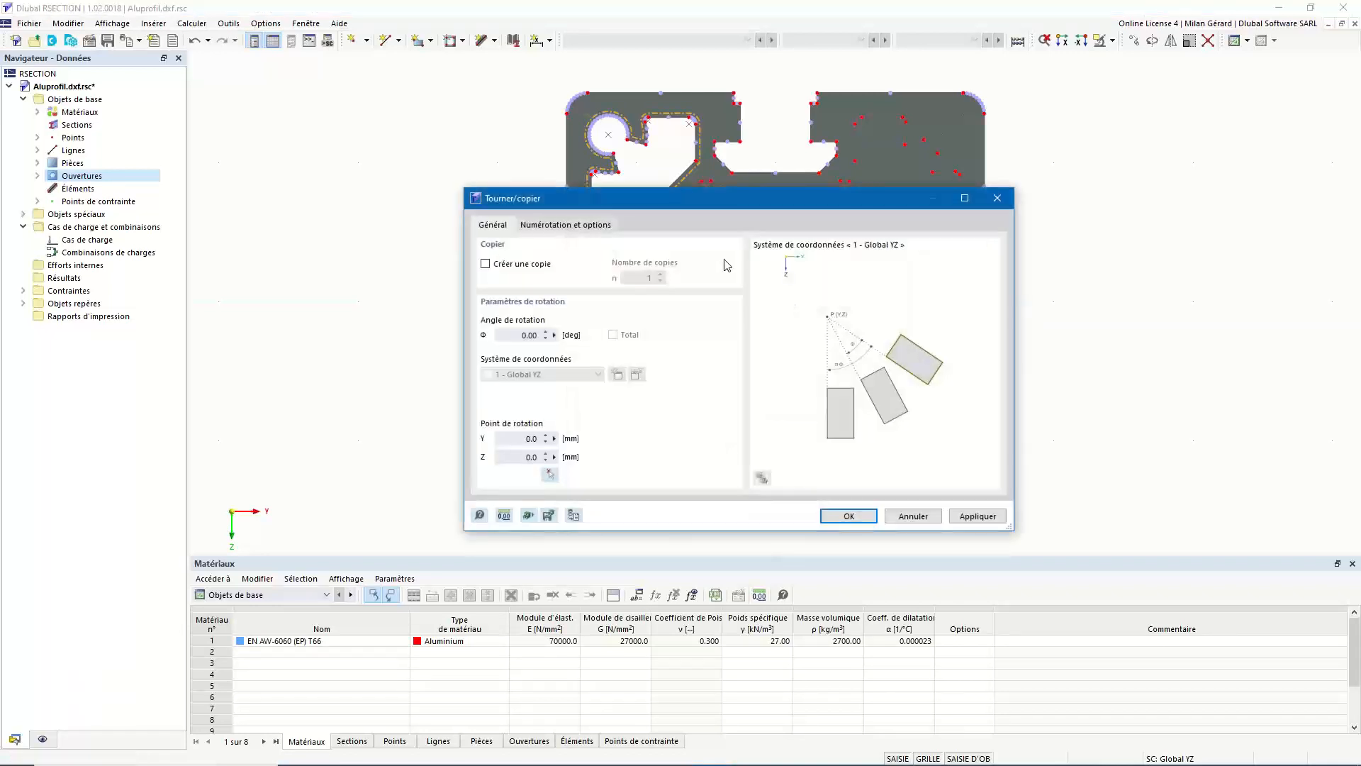
click(534, 268)
click(659, 276)
drag(831, 207, 408, 81)
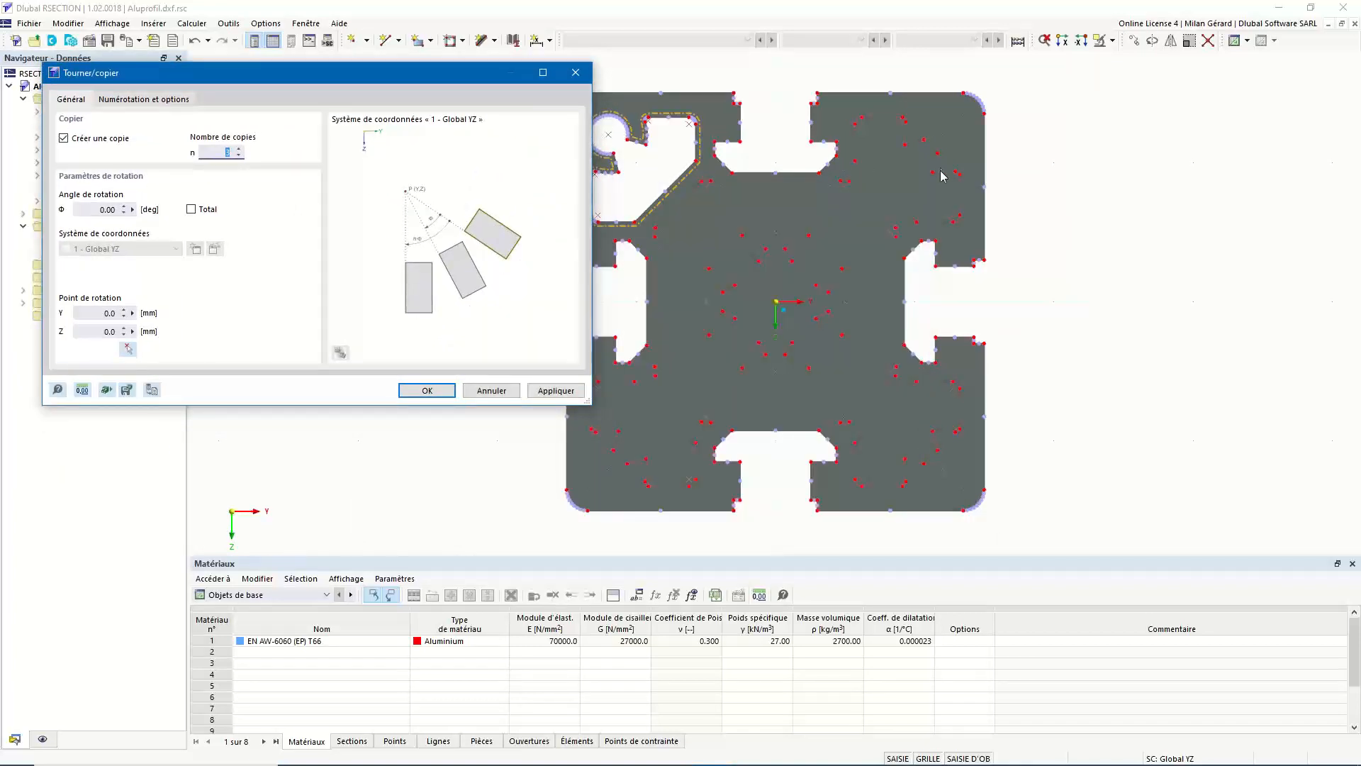
key(Tab)
click(99, 316)
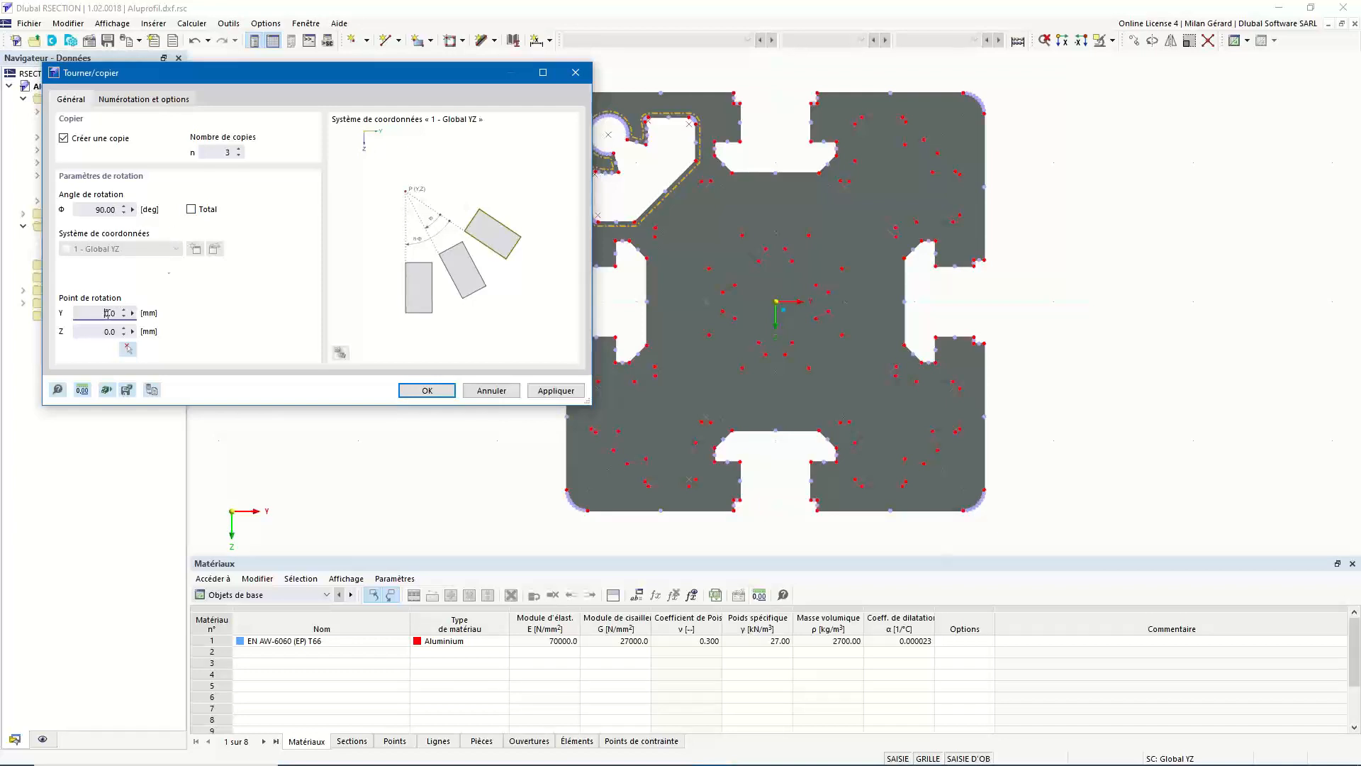
click(129, 350)
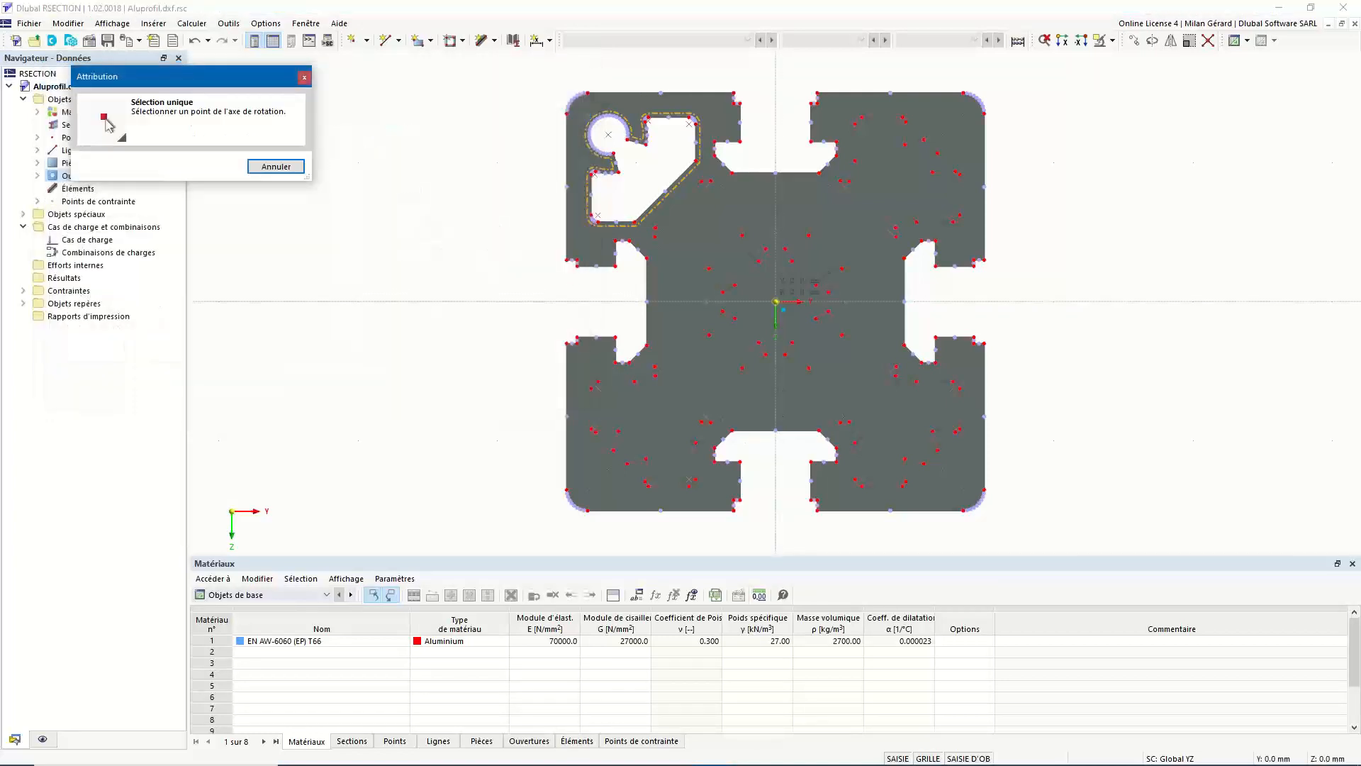
click(776, 301)
mouse_move(608, 236)
mouse_down()
mouse_move(245, 75)
mouse_move(260, 124)
mouse_move(266, 69)
mouse_up()
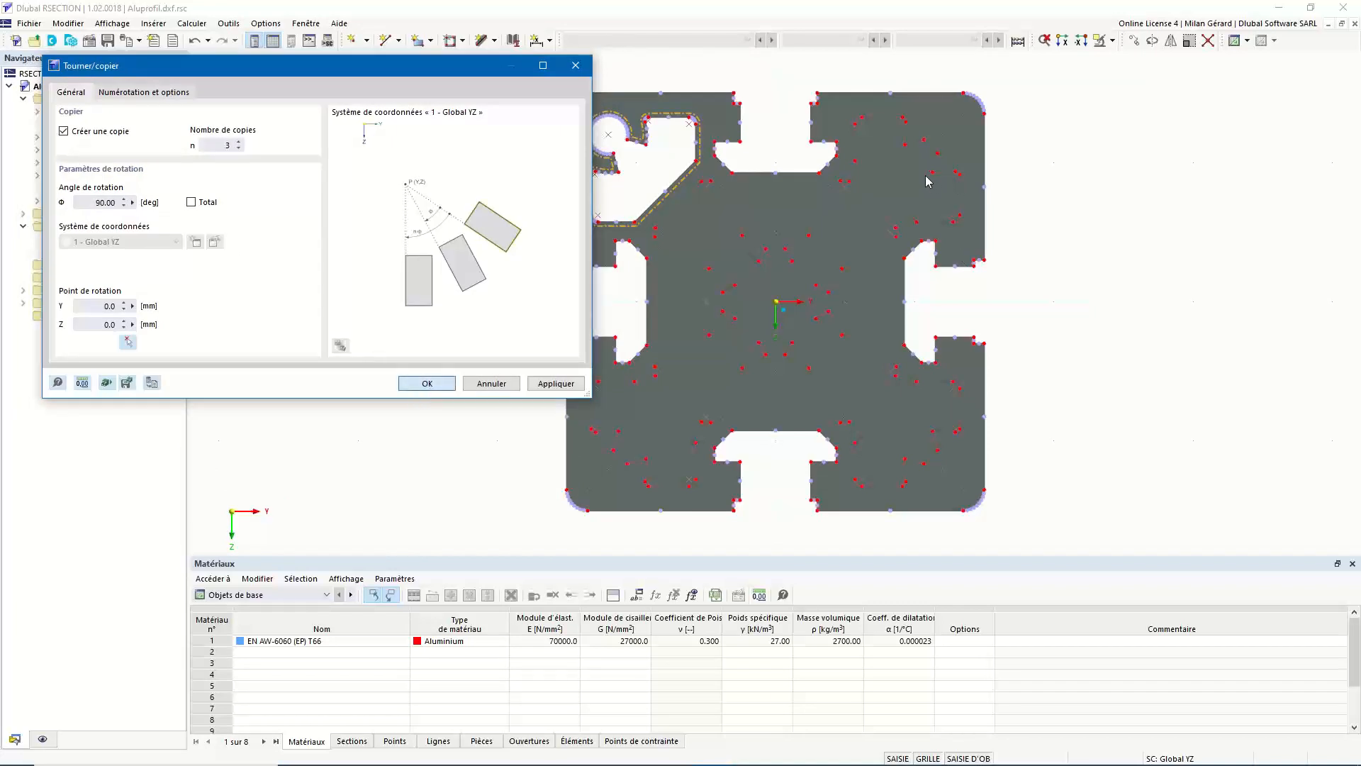
click(427, 384)
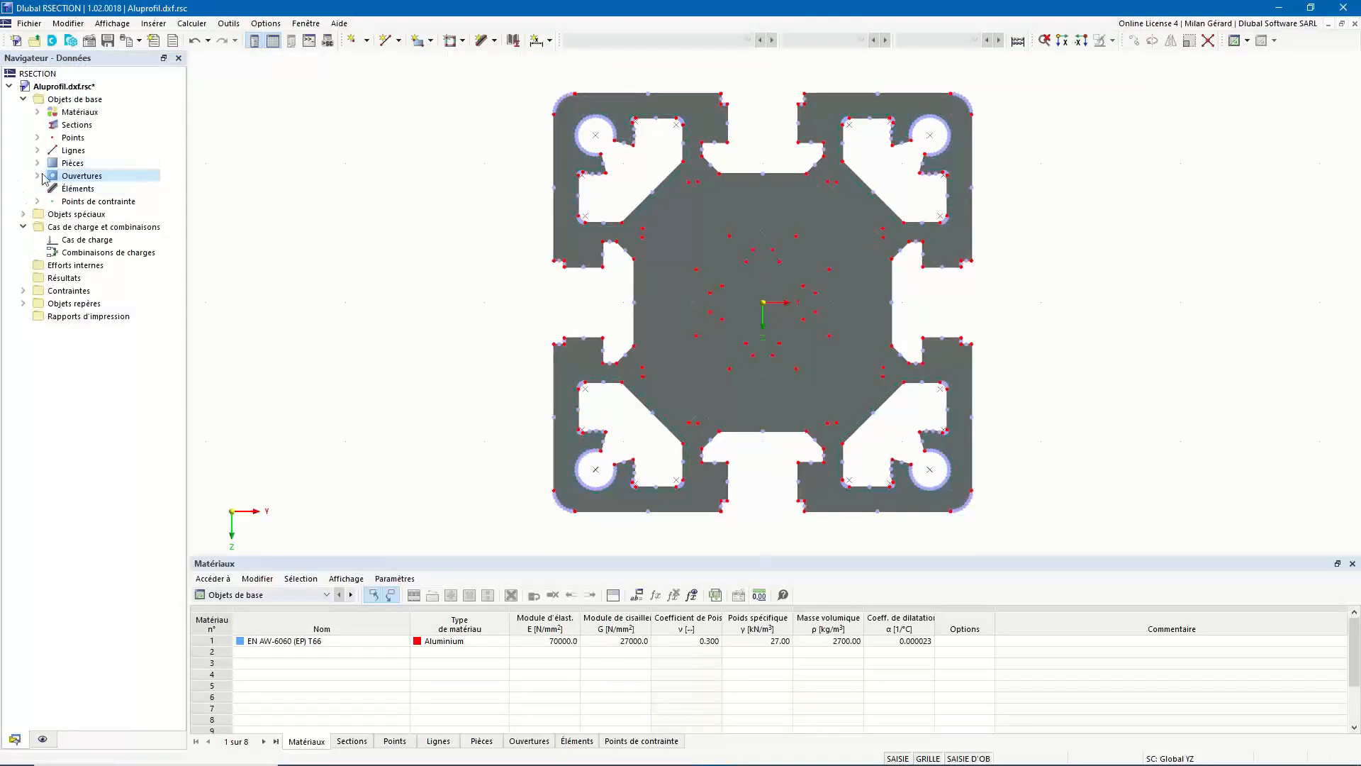
Create an opening for the central cavity, selecting its contour lines 90-128,157 graphically
right_click(78, 179)
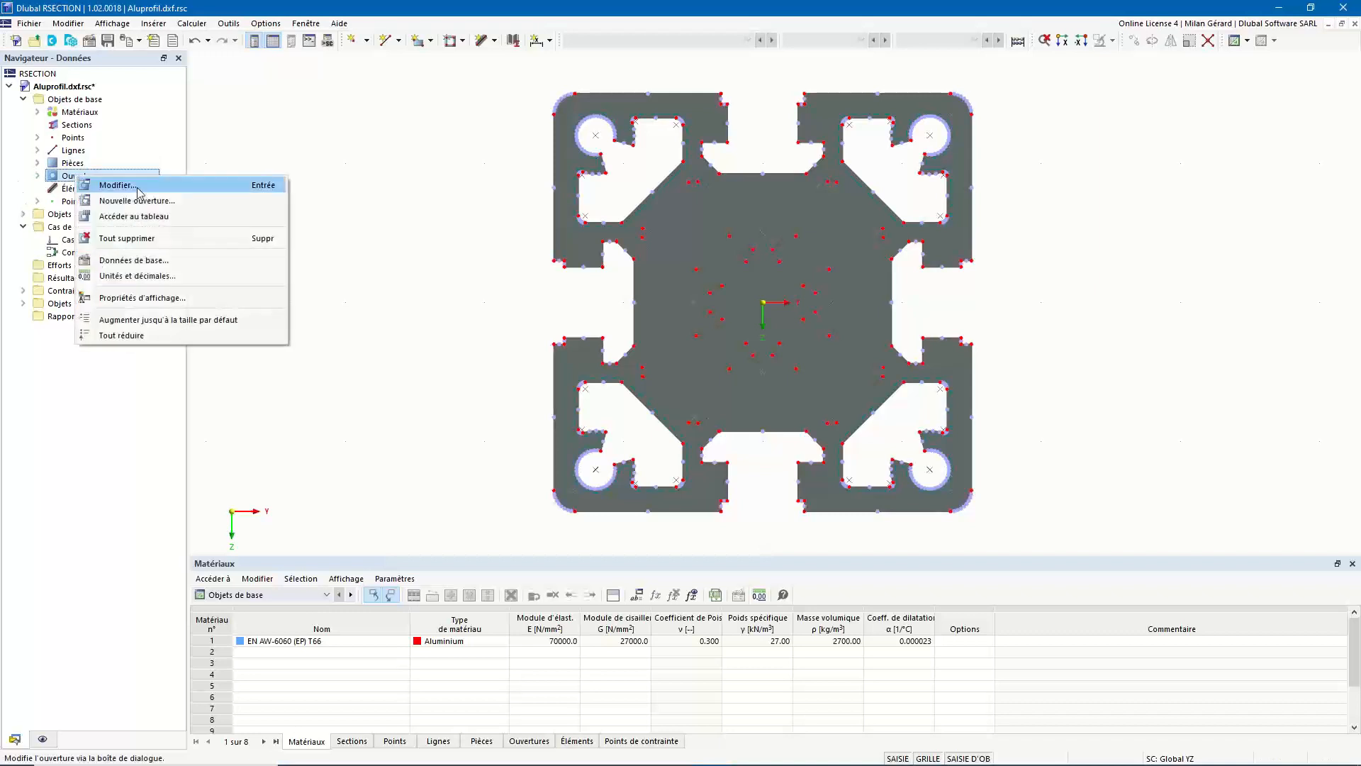
click(164, 202)
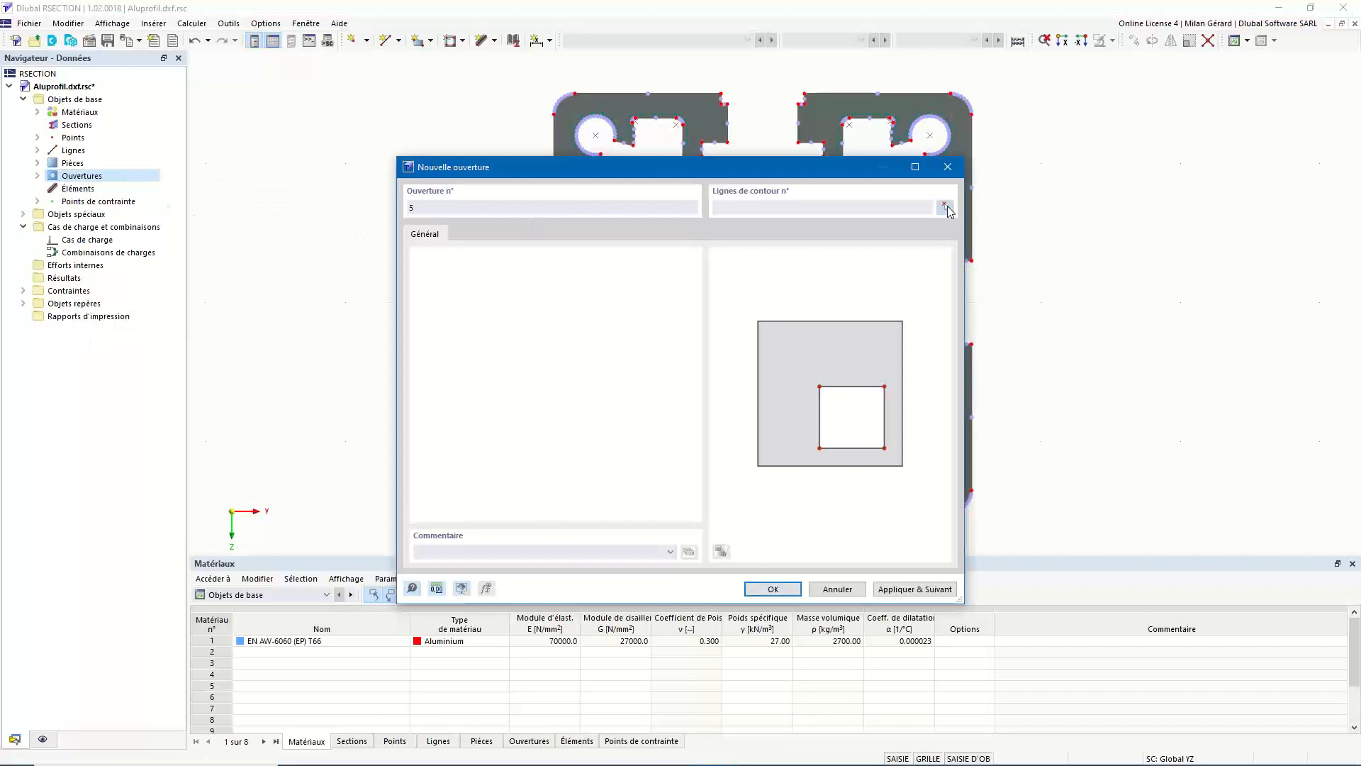
click(945, 207)
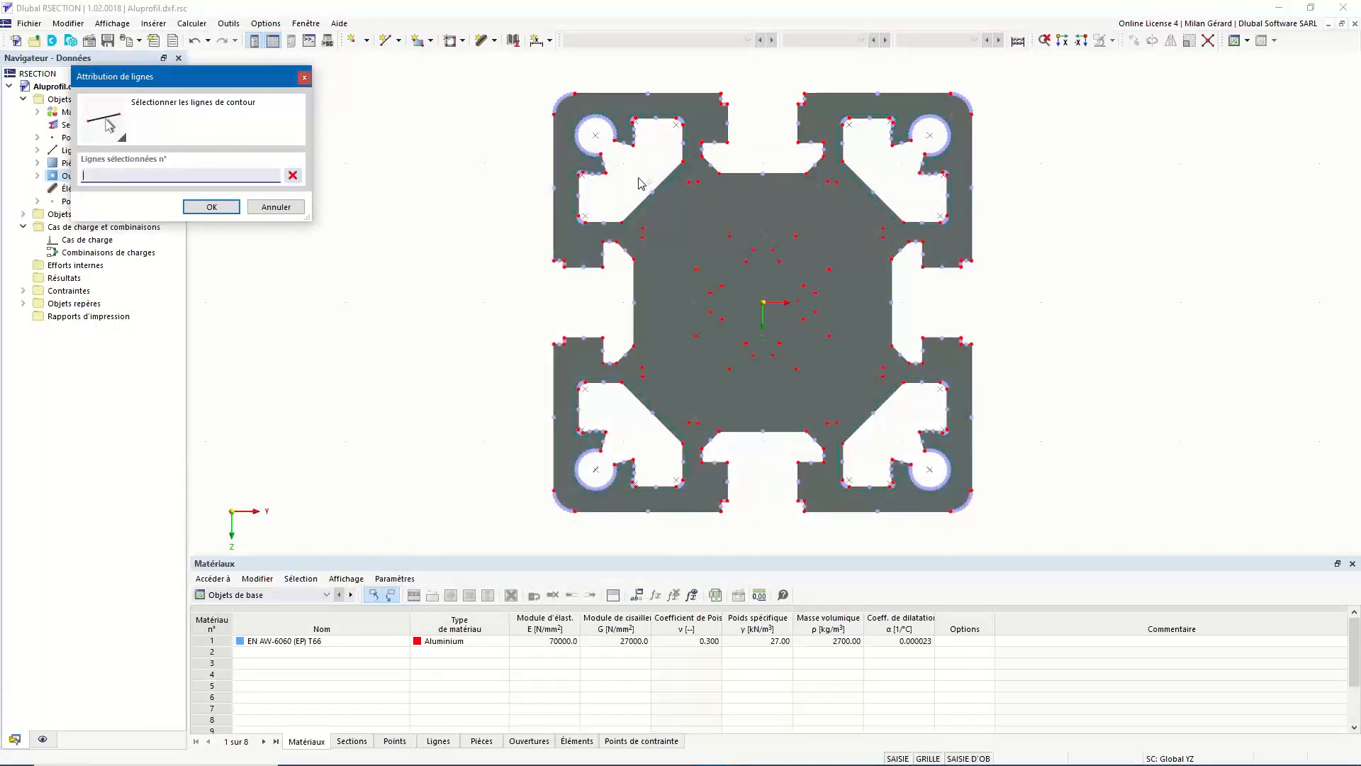
drag(638, 178, 893, 434)
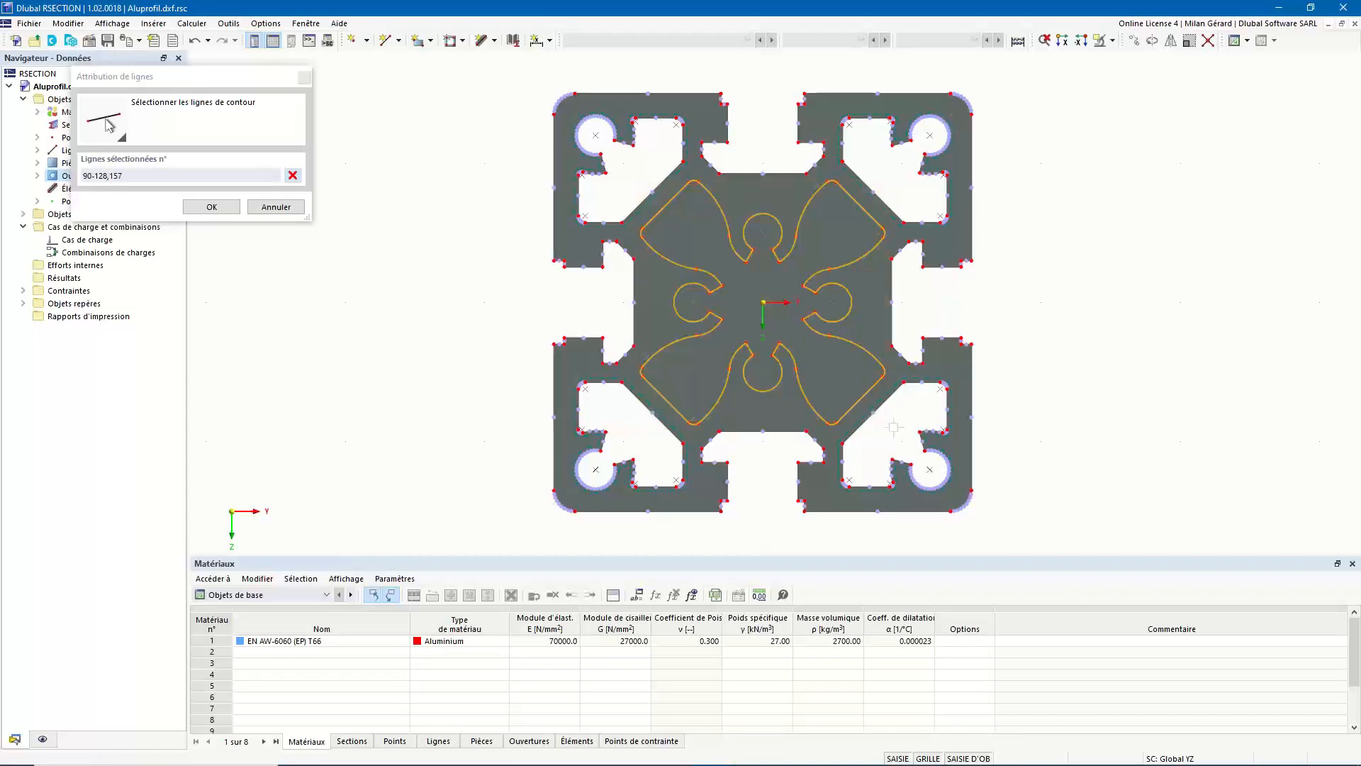
click(211, 206)
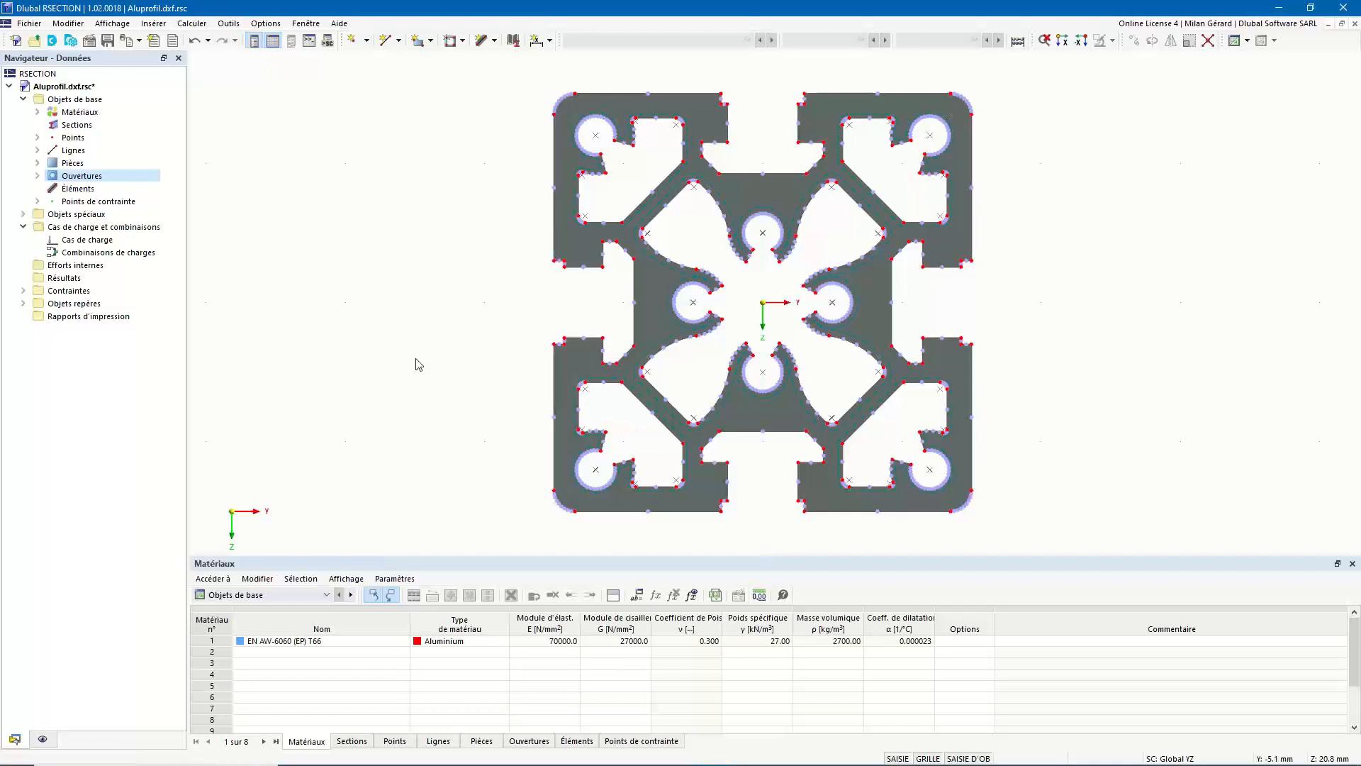
Create load case CC1 named "Seulement N" and copy it as CC2 named "Seulement T", both permanent
click(107, 241)
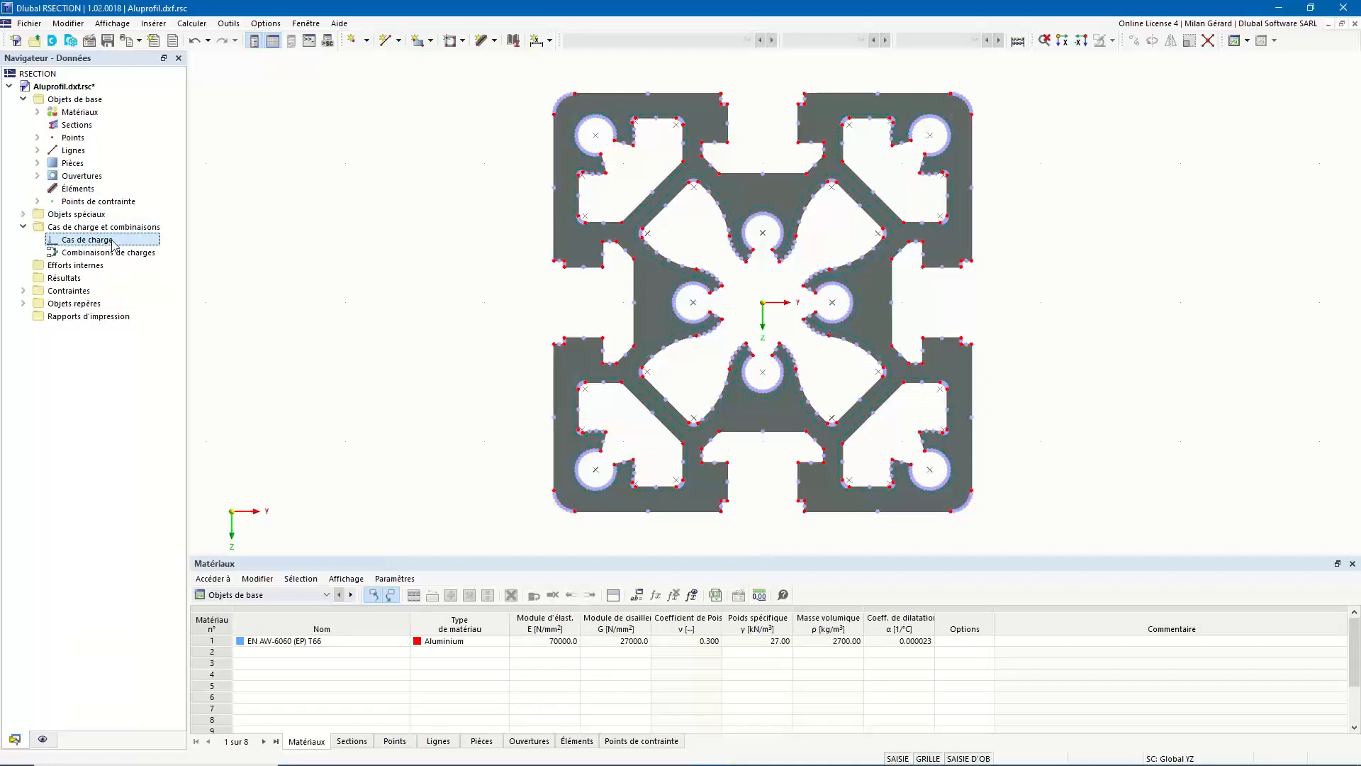
right_click(114, 244)
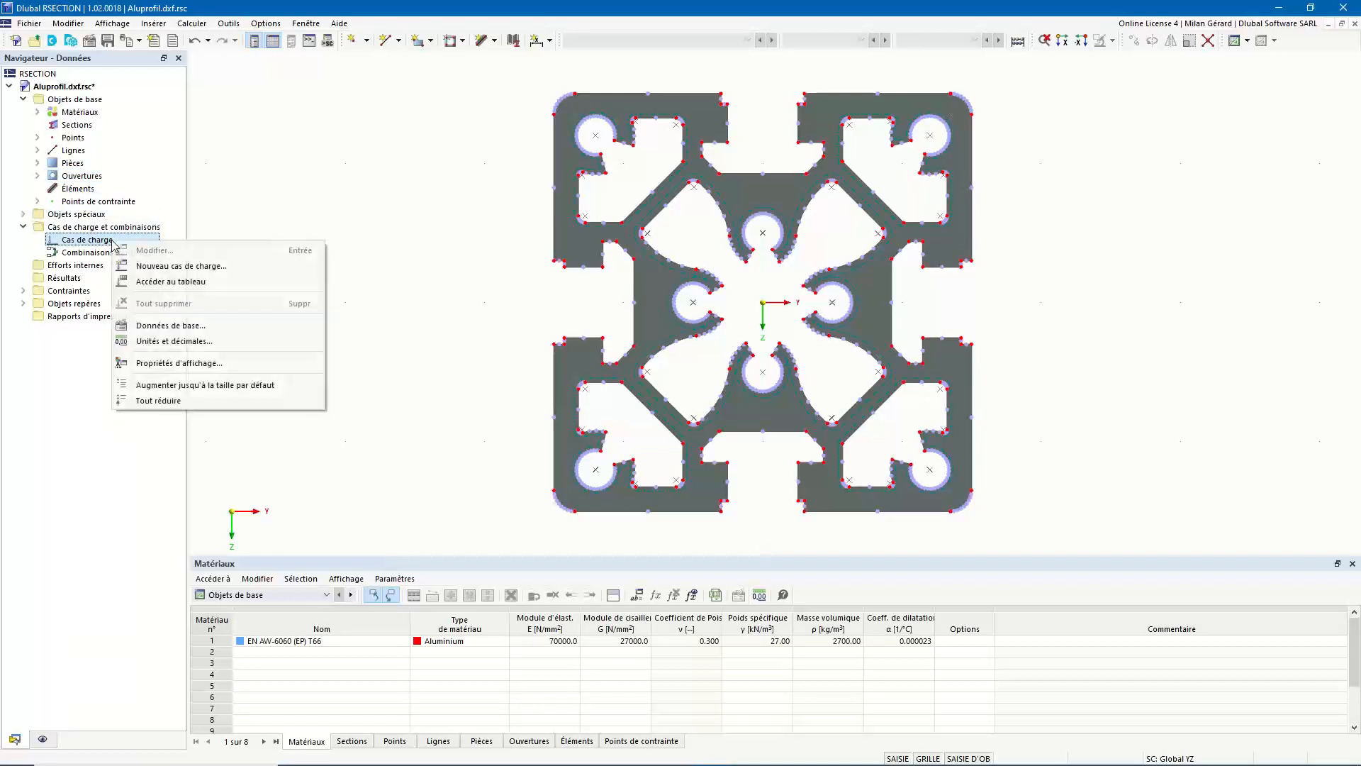
click(182, 269)
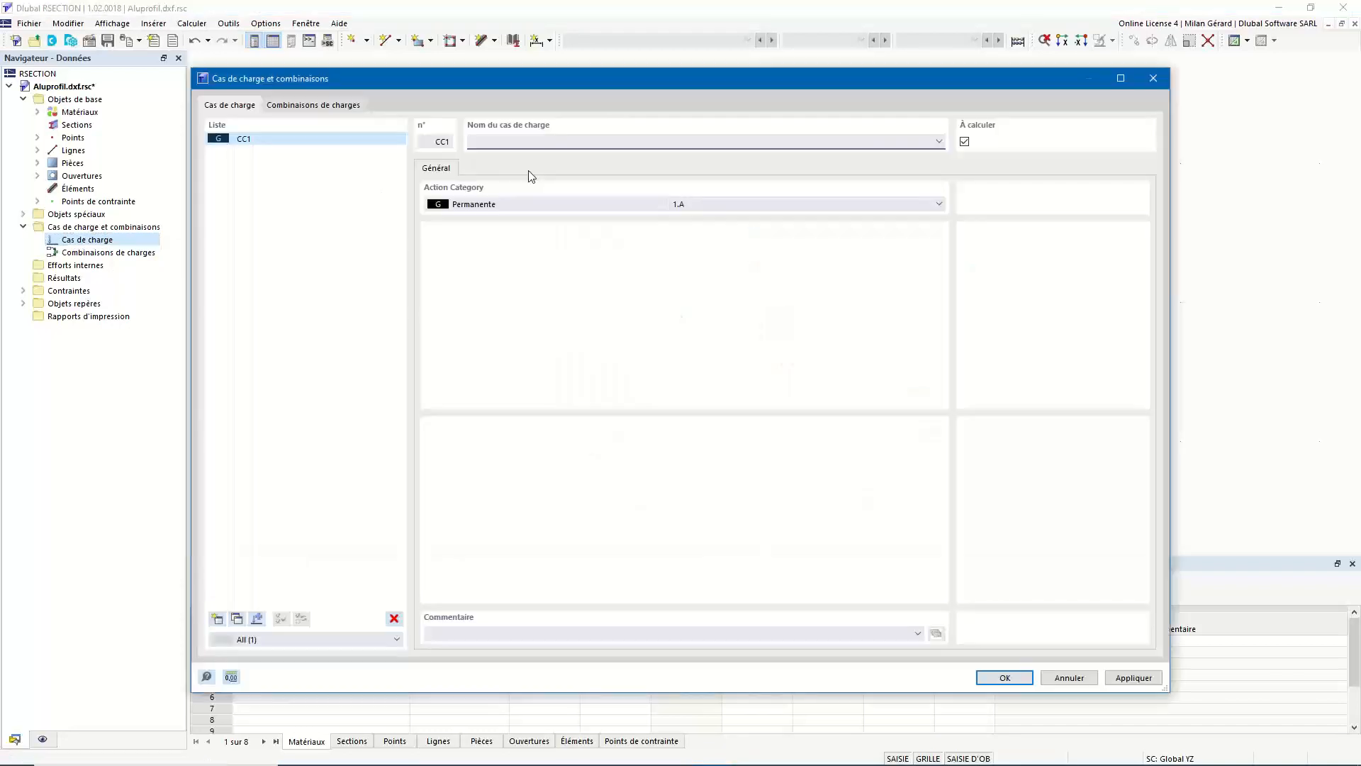
text(lement N)
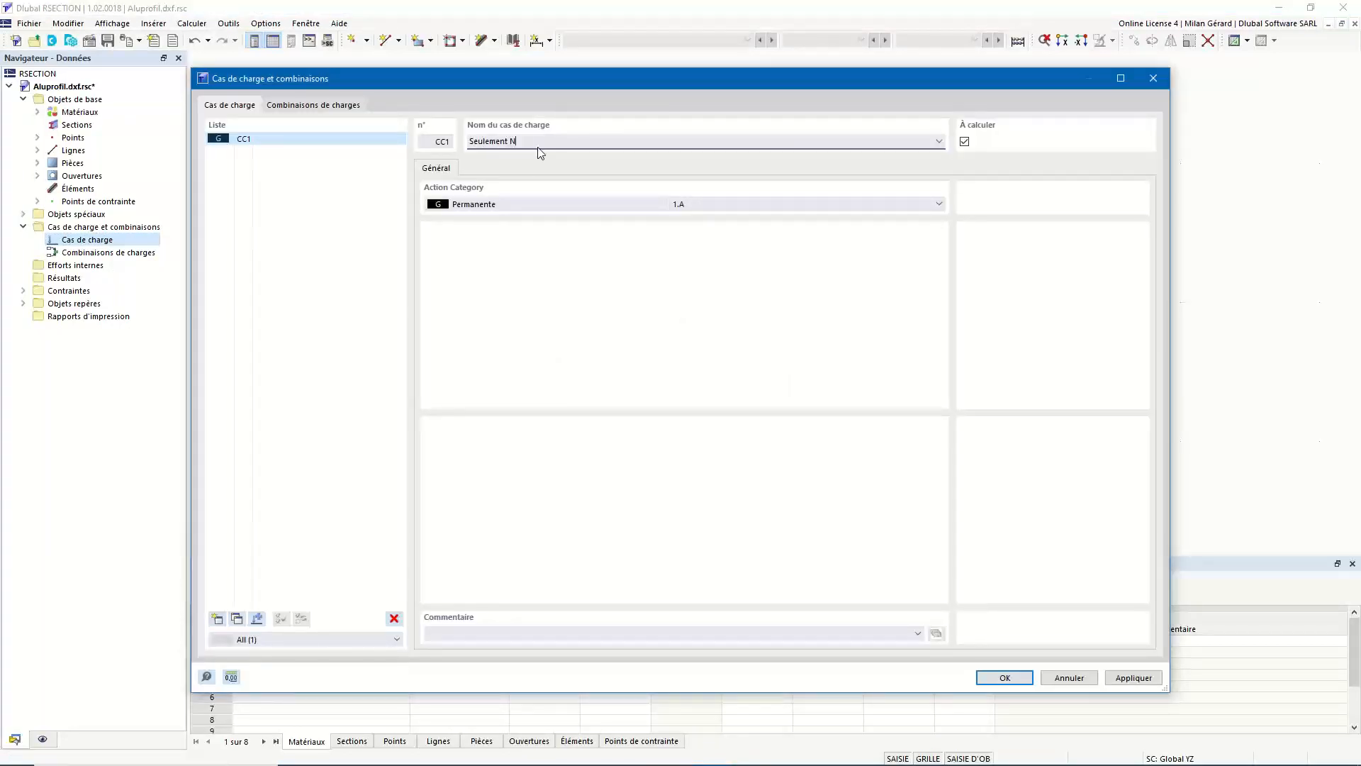
click(237, 619)
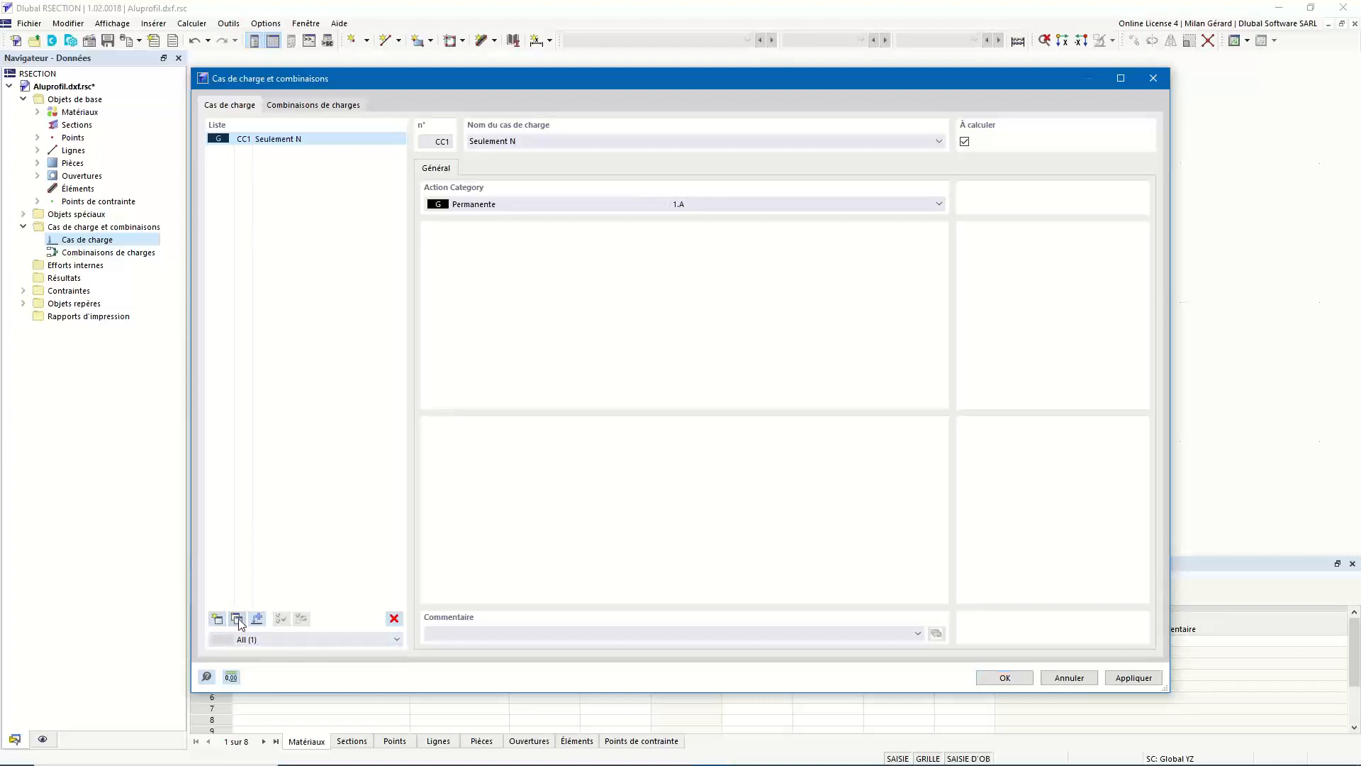
click(547, 141)
key(BackSpace)
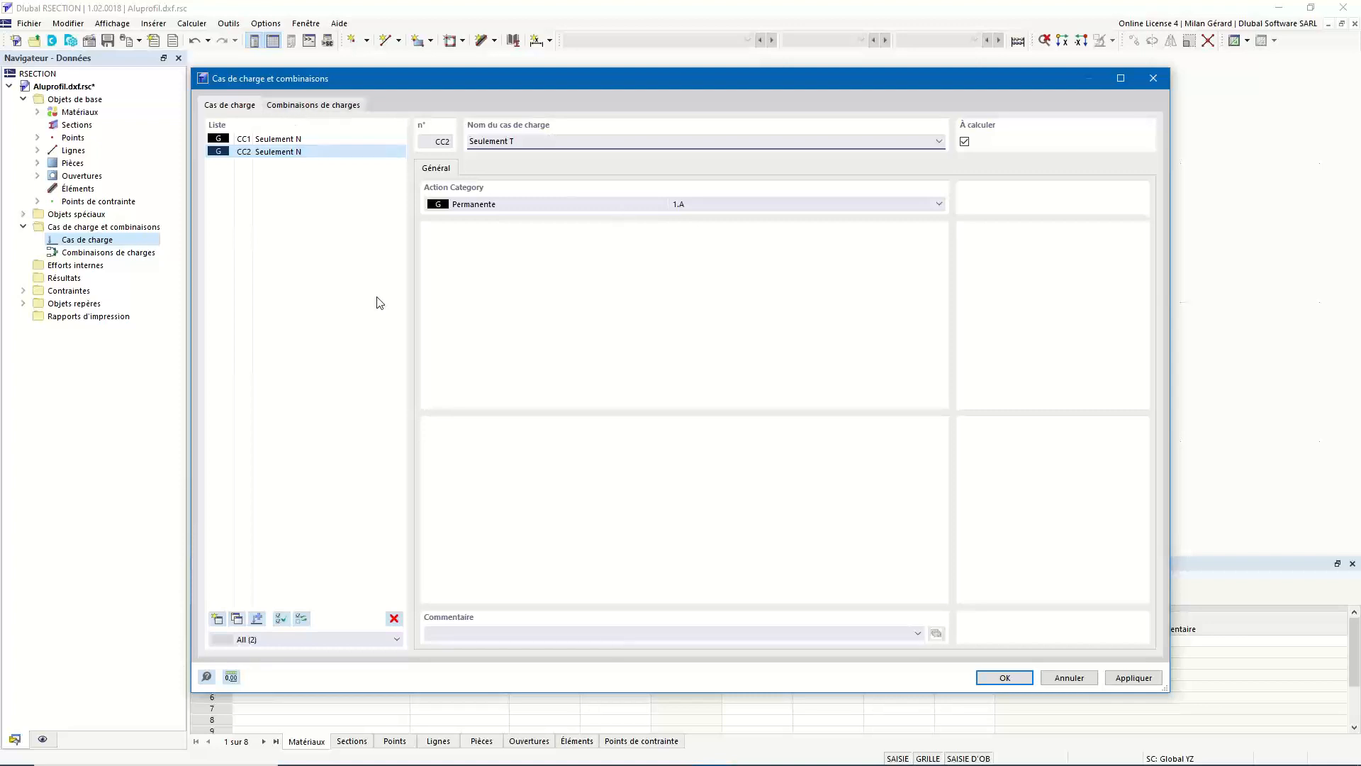
Create load combination CO1 from all existing load cases, CC1 + CC2, with factors of 1.00
click(217, 619)
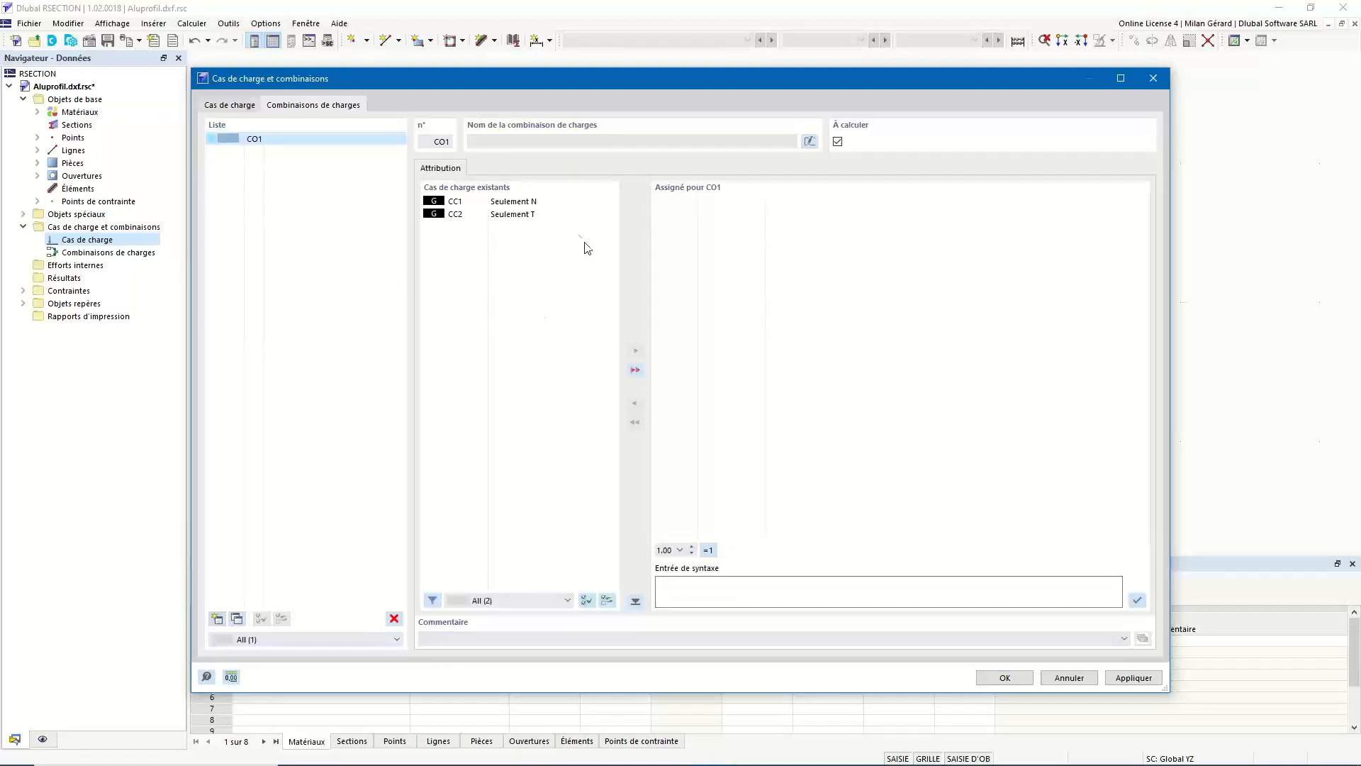
click(640, 370)
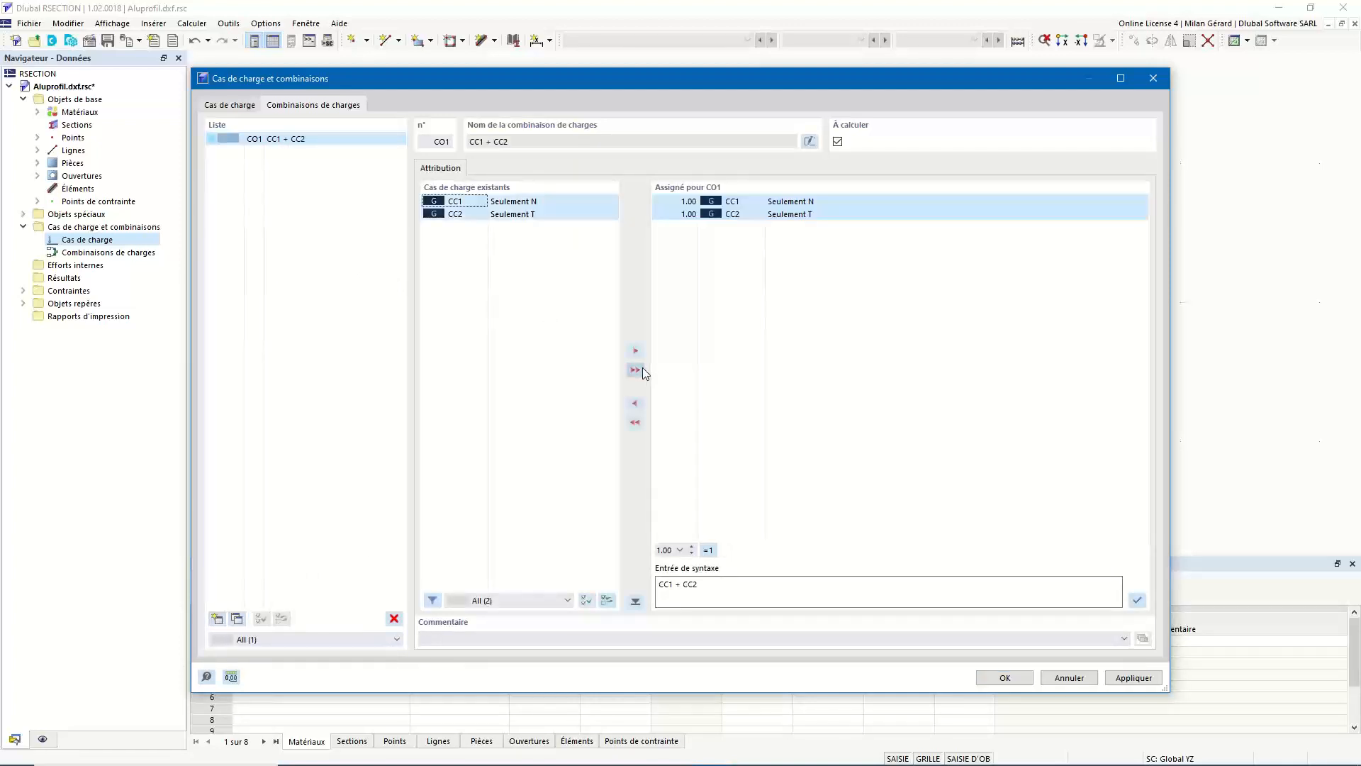
click(1011, 679)
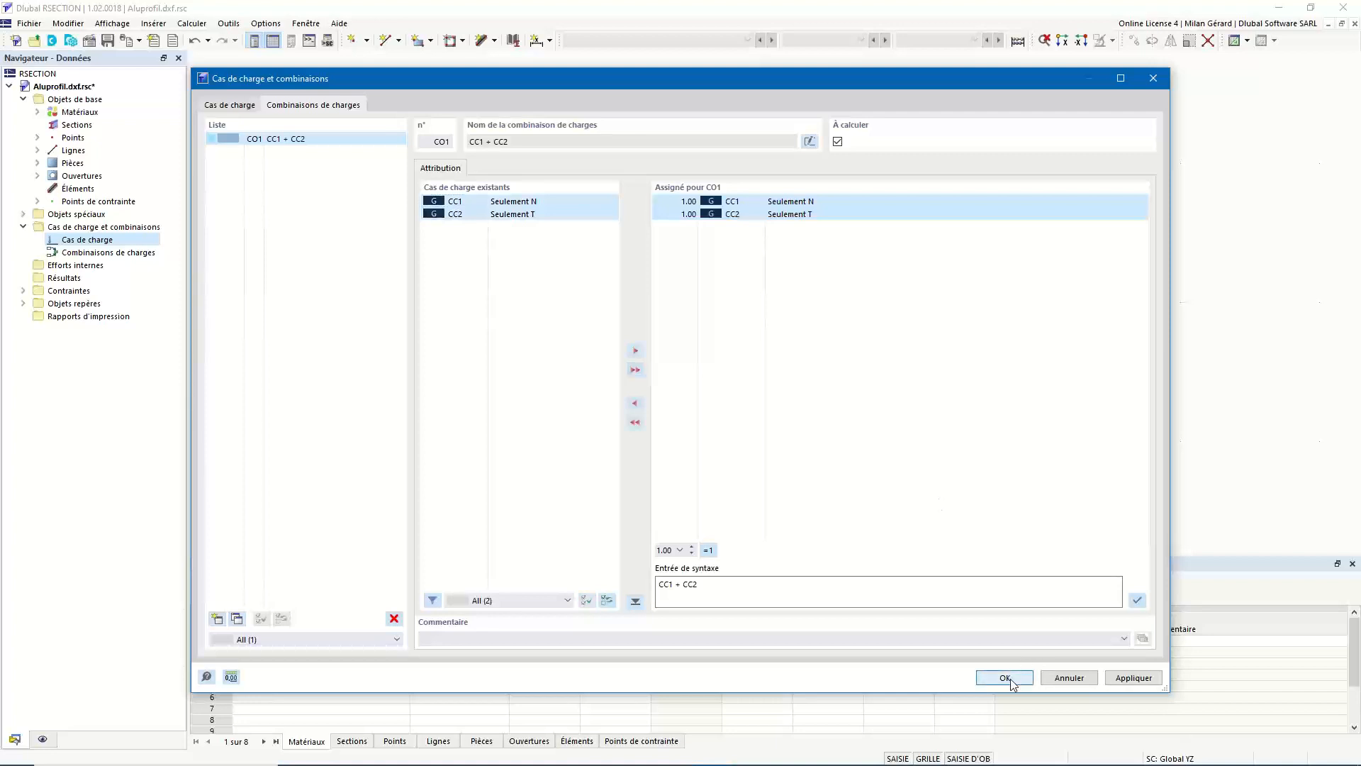
Define new internal forces for load case CC1 - Seulement N with a normal force N of -10 kN
click(22, 265)
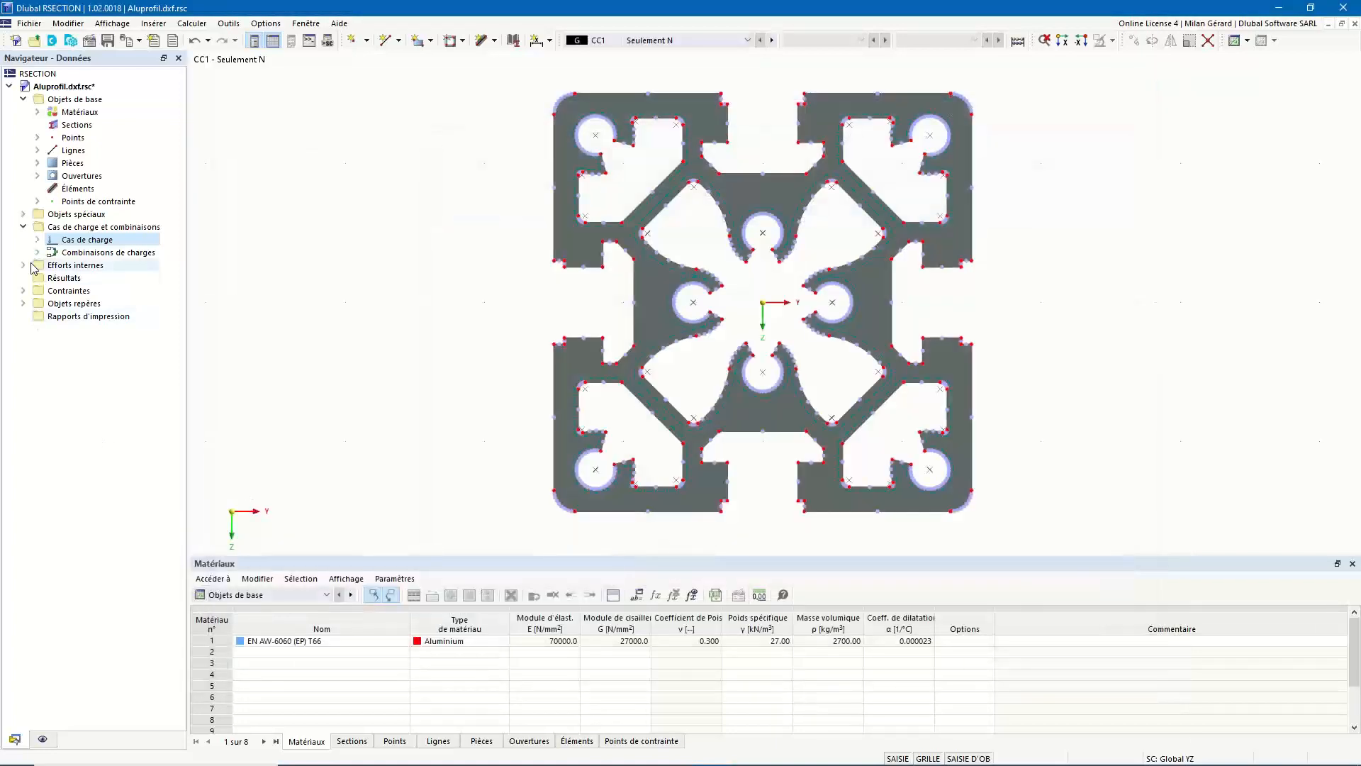
click(37, 278)
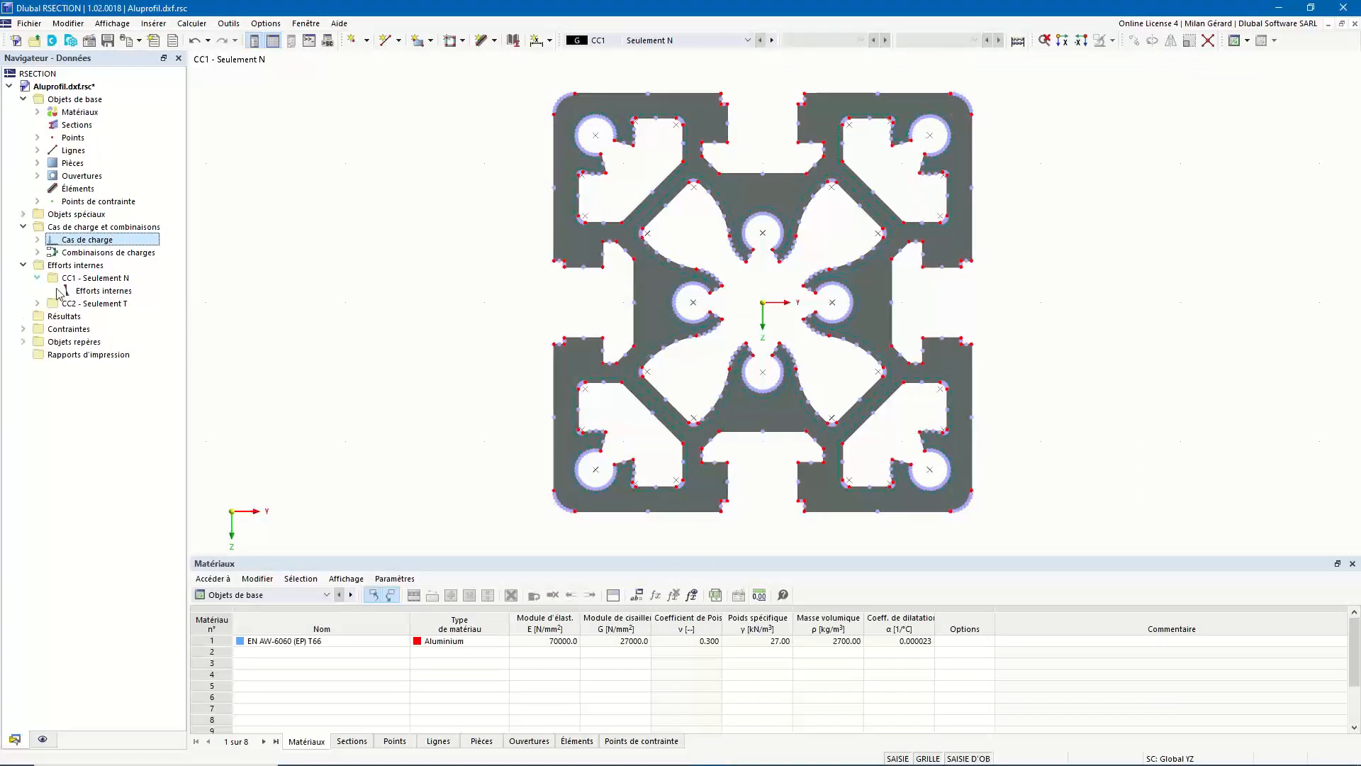
click(118, 297)
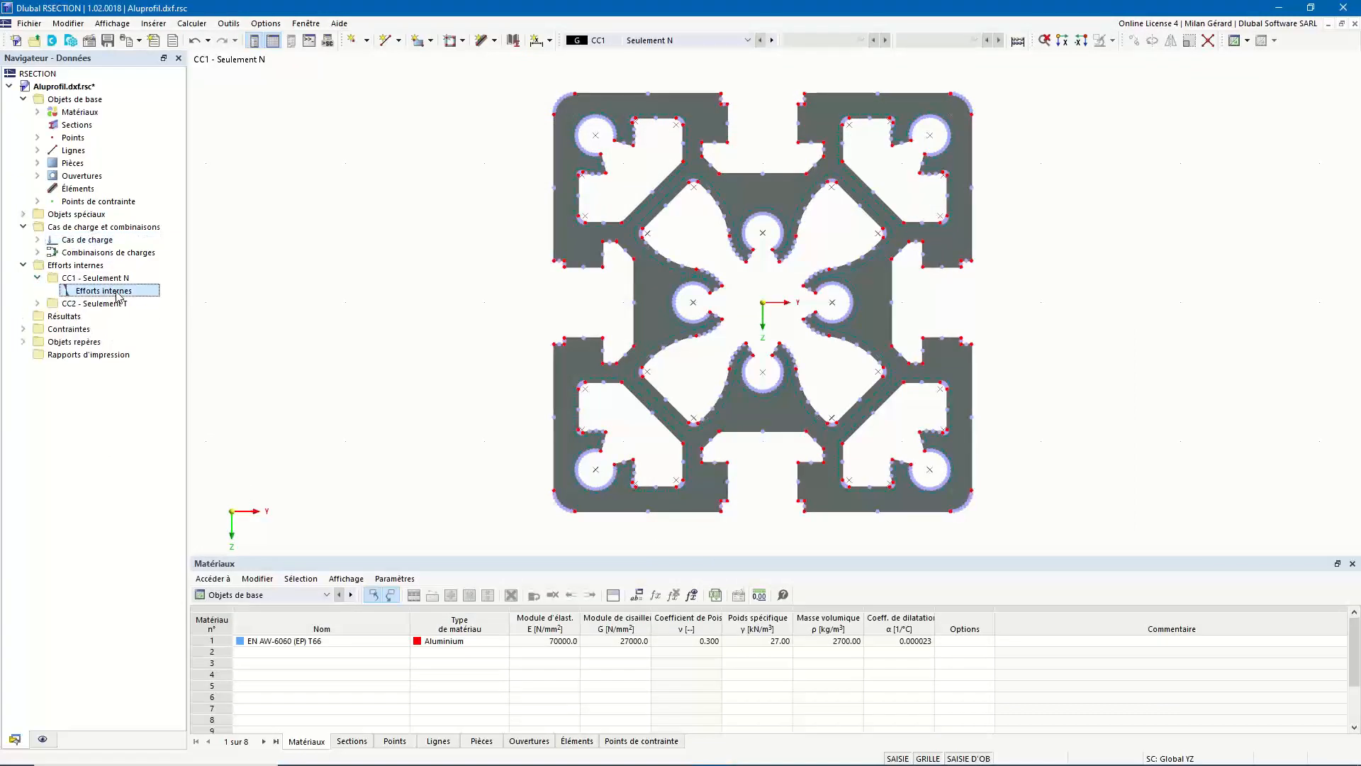
right_click(118, 296)
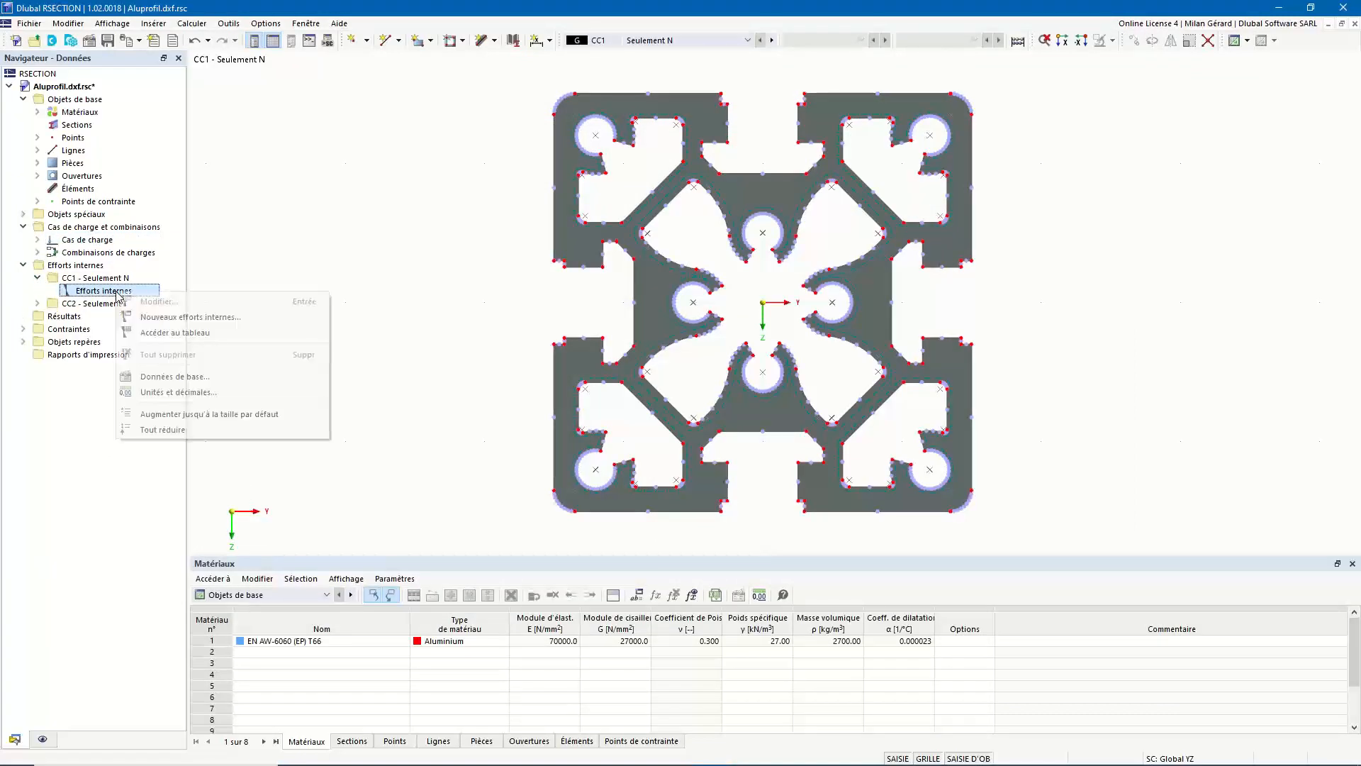
click(198, 318)
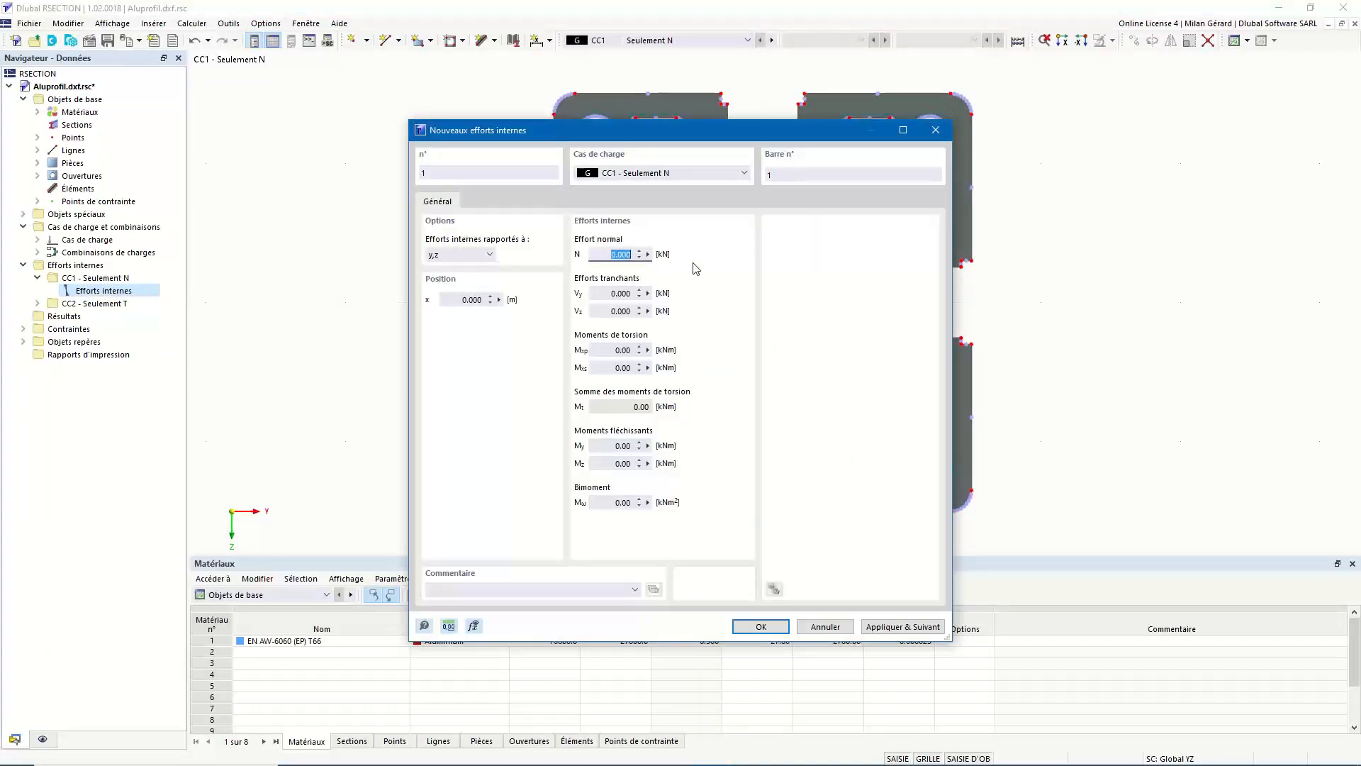
text(-10)
click(902, 627)
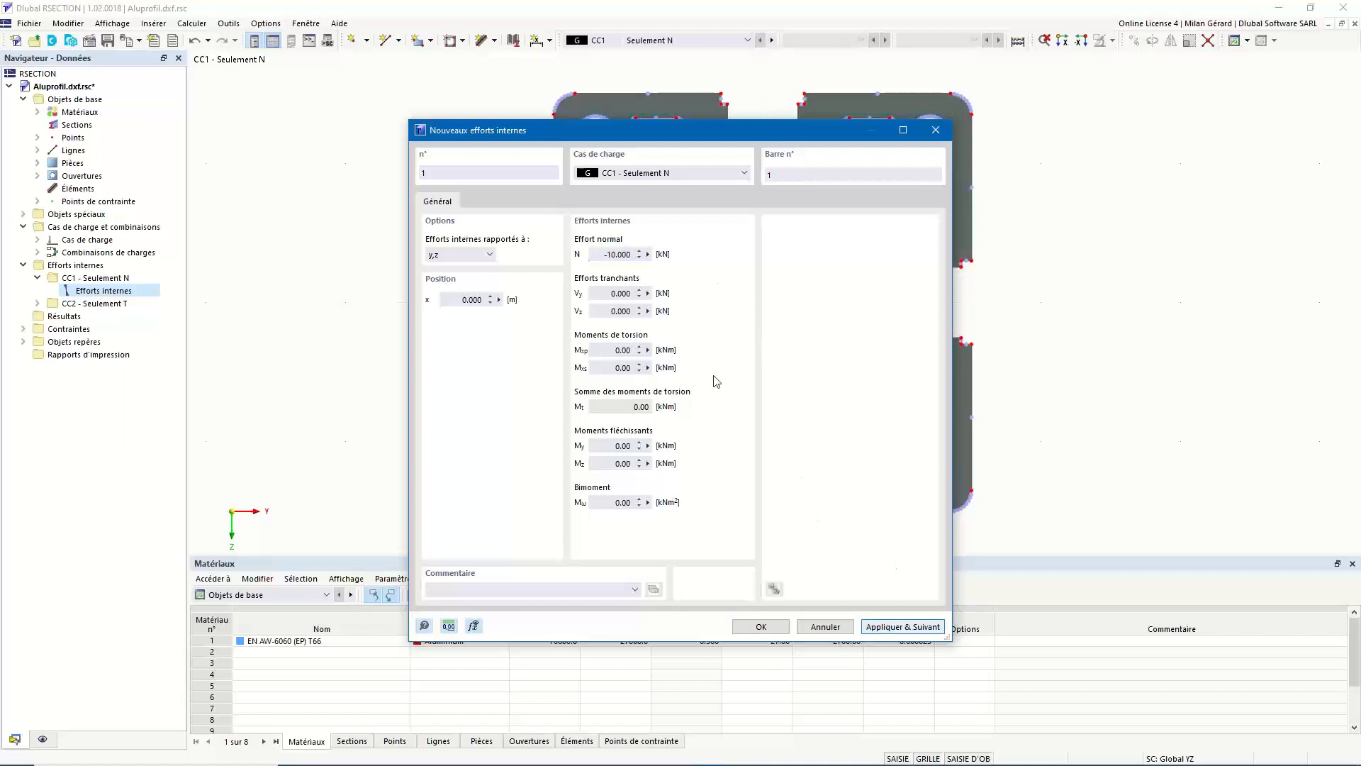
Define the internal forces for load case CC2 - Seulement T with N of 0 kN and a torsional moment Mxp of 0.30 kNm
click(683, 173)
click(670, 194)
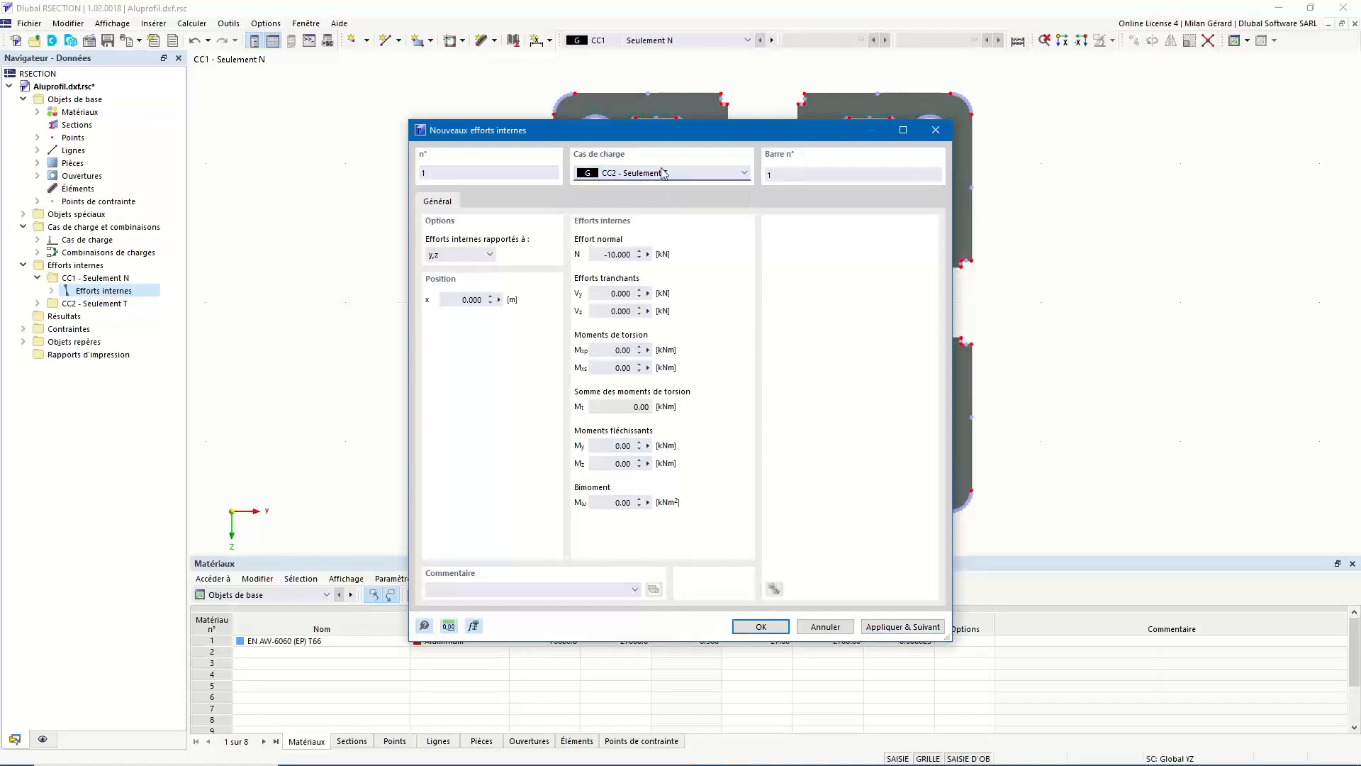
double_click(602, 255)
text(0)
double_click(616, 350)
text(0.30)
click(780, 627)
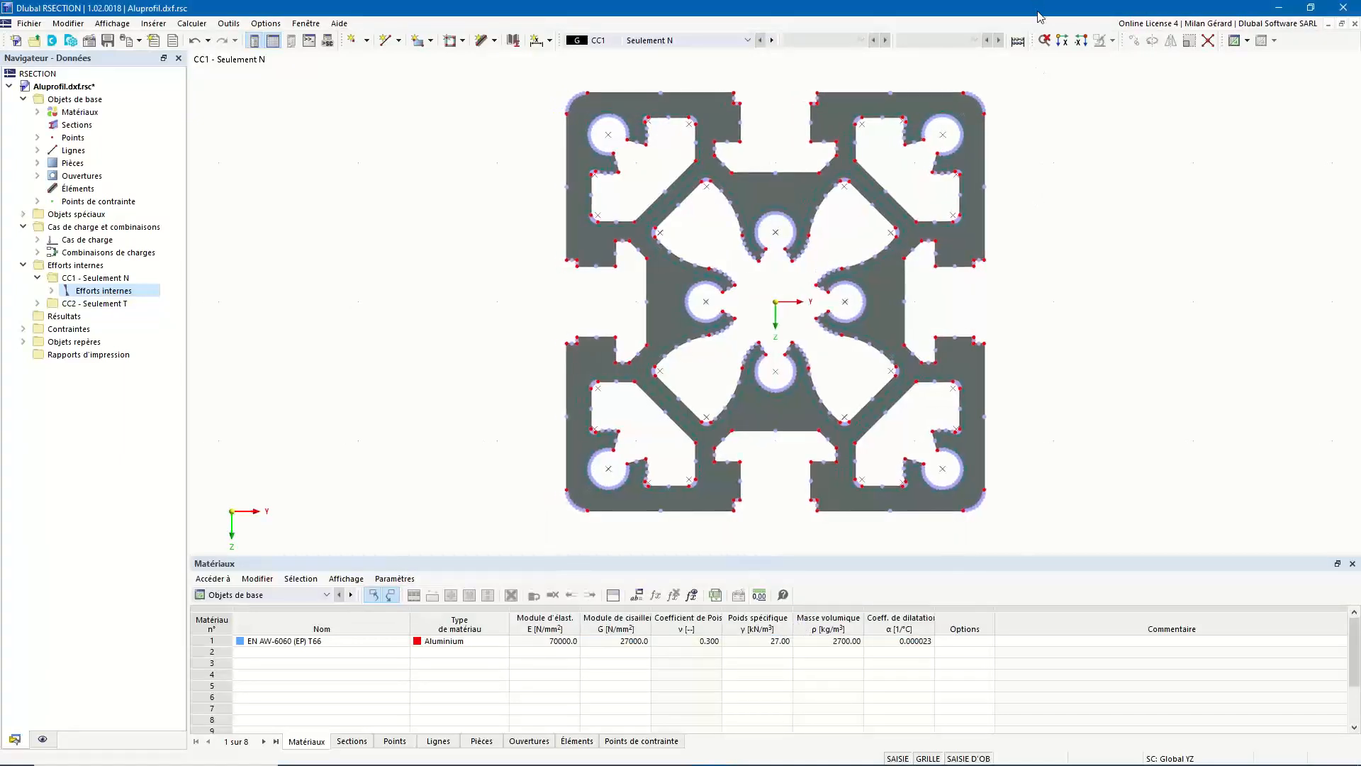
Calculate the section and display the total normal stress σx,tot for load case CC1 - Seulement N
click(1019, 42)
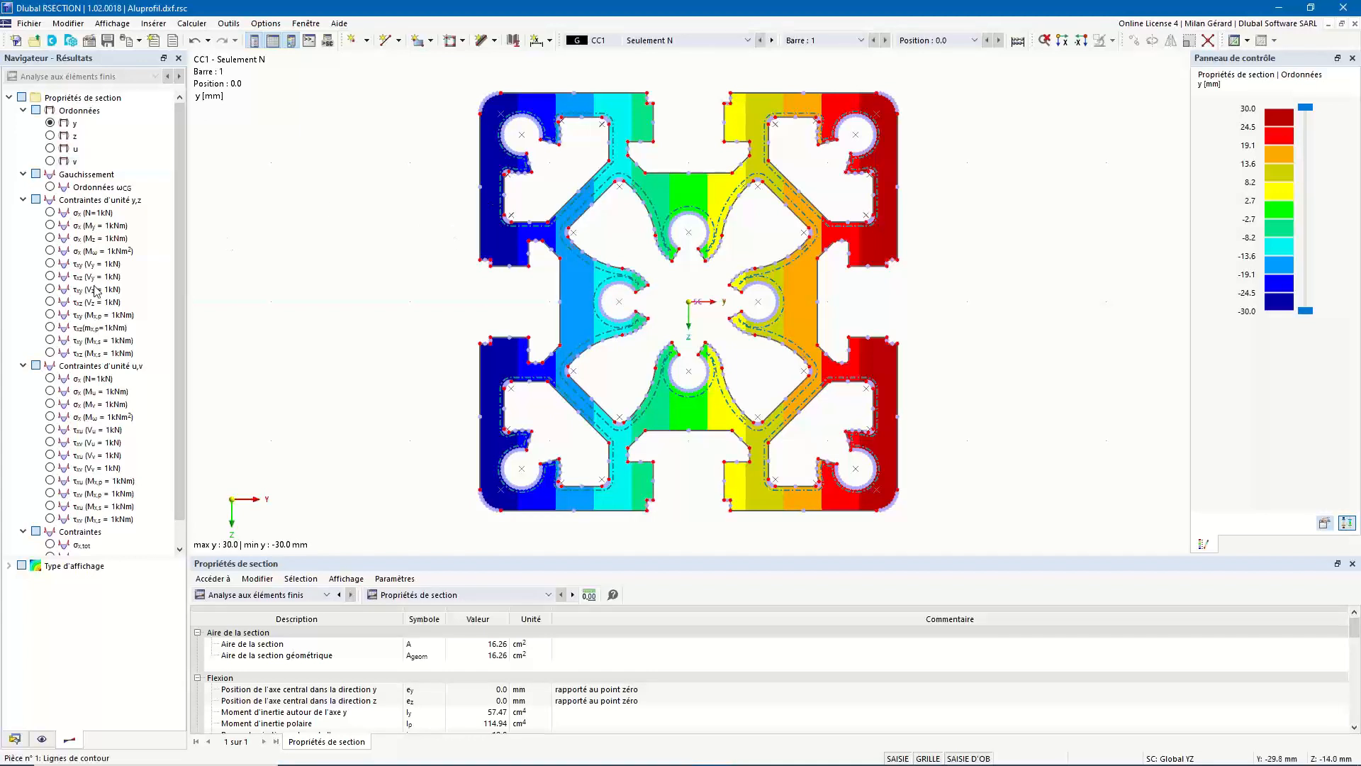
scroll(89, 290, down, 1)
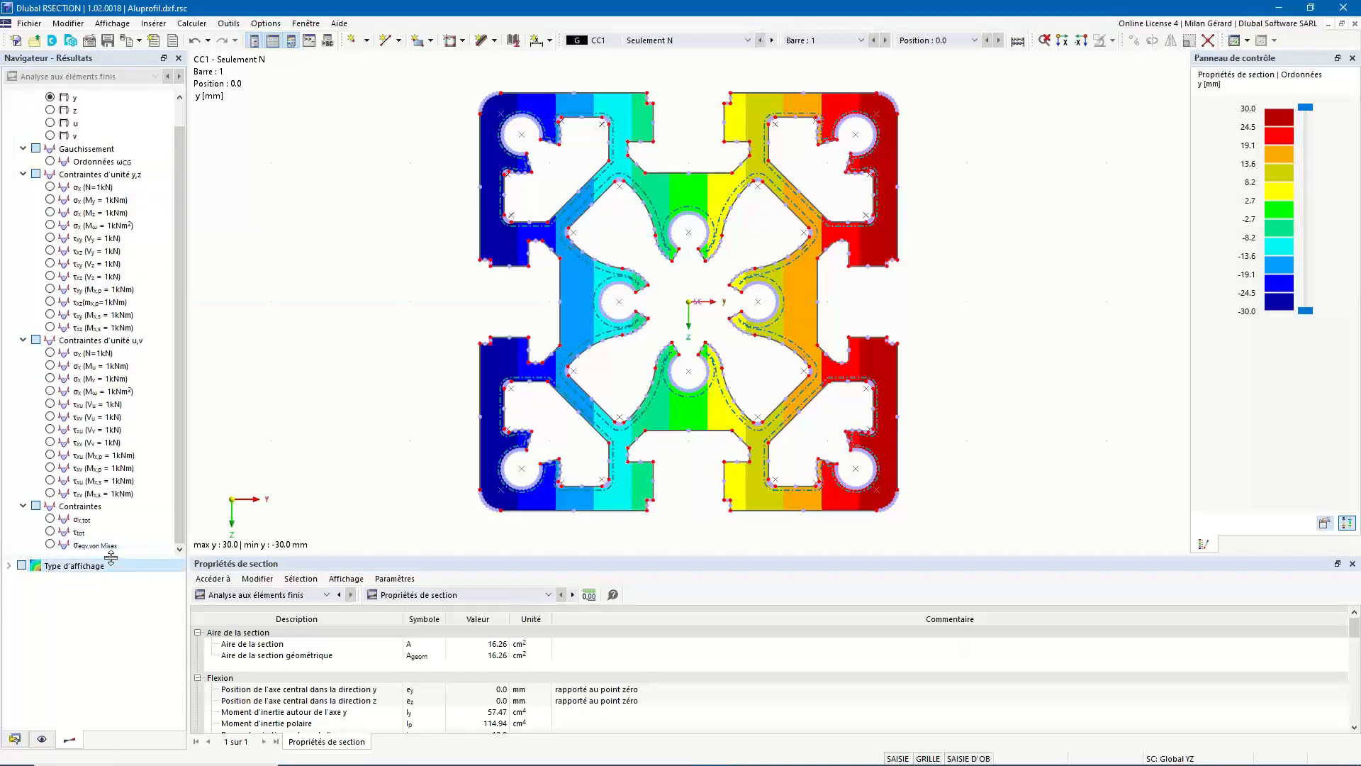
drag(108, 565, 110, 669)
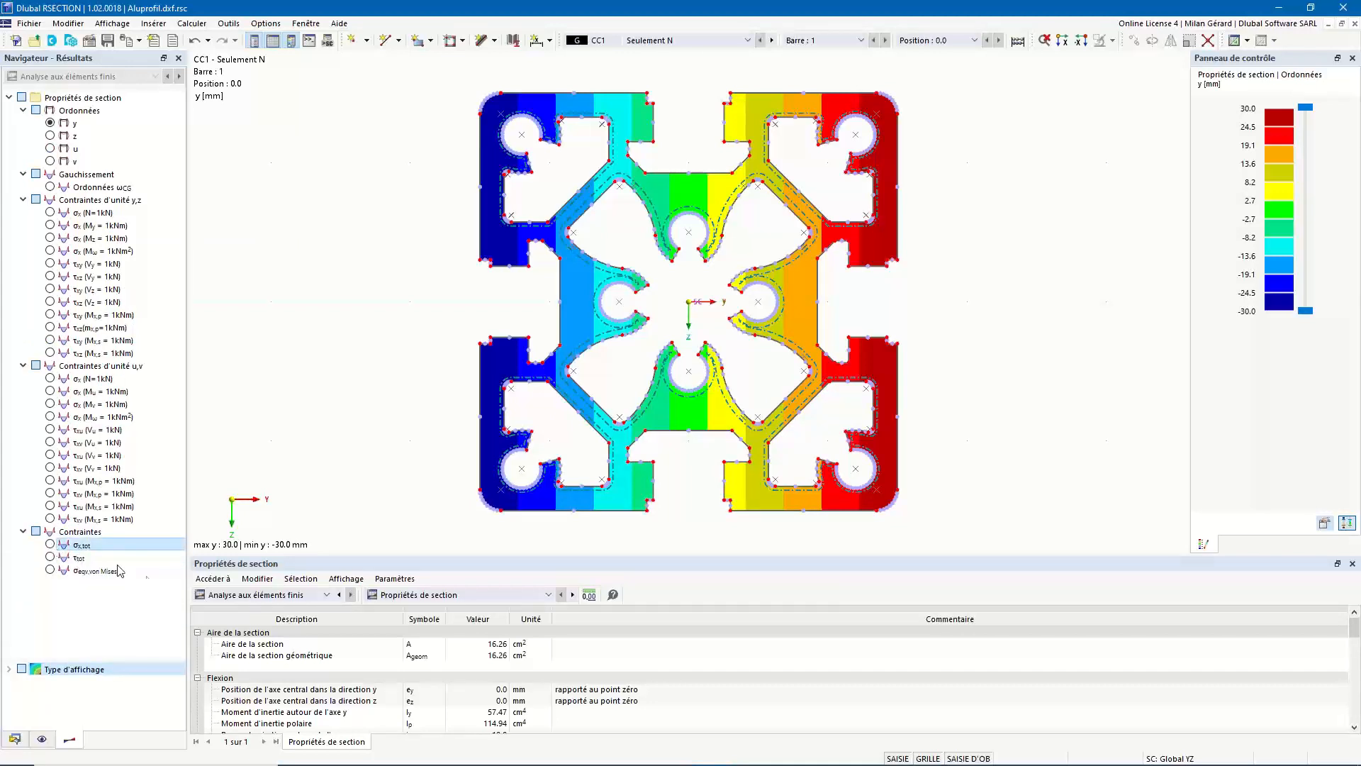
click(79, 545)
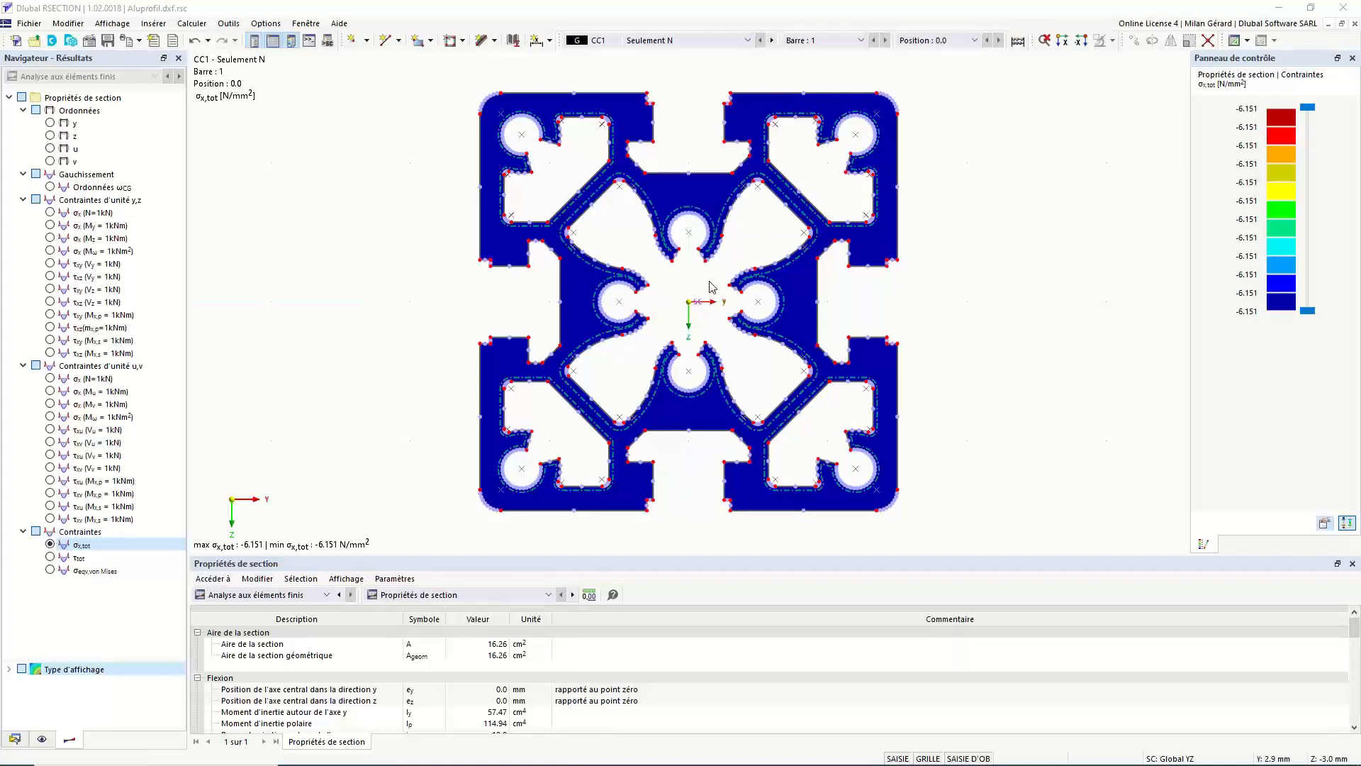
Switch the results to load case CC2 - Seulement T and view the total normal stress σx,tot and shear stress τtot
click(692, 44)
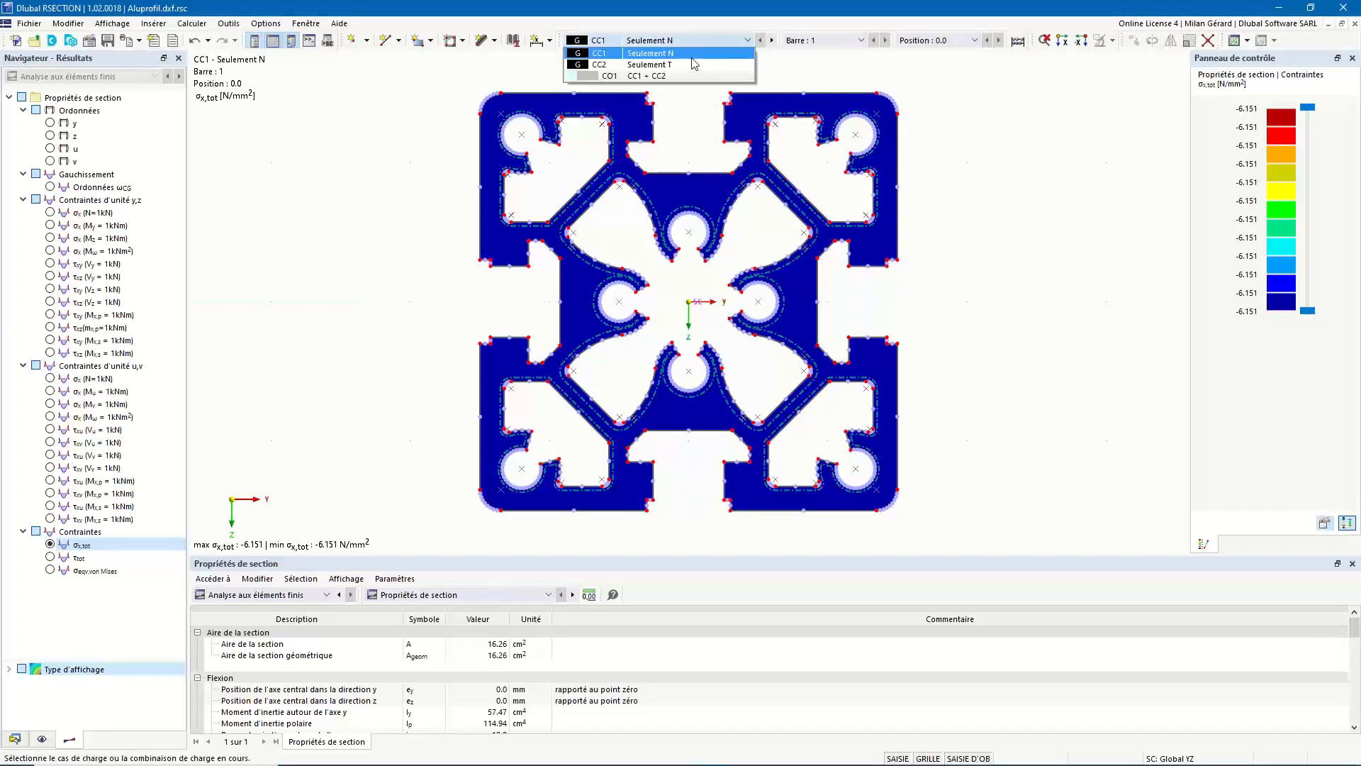
click(688, 65)
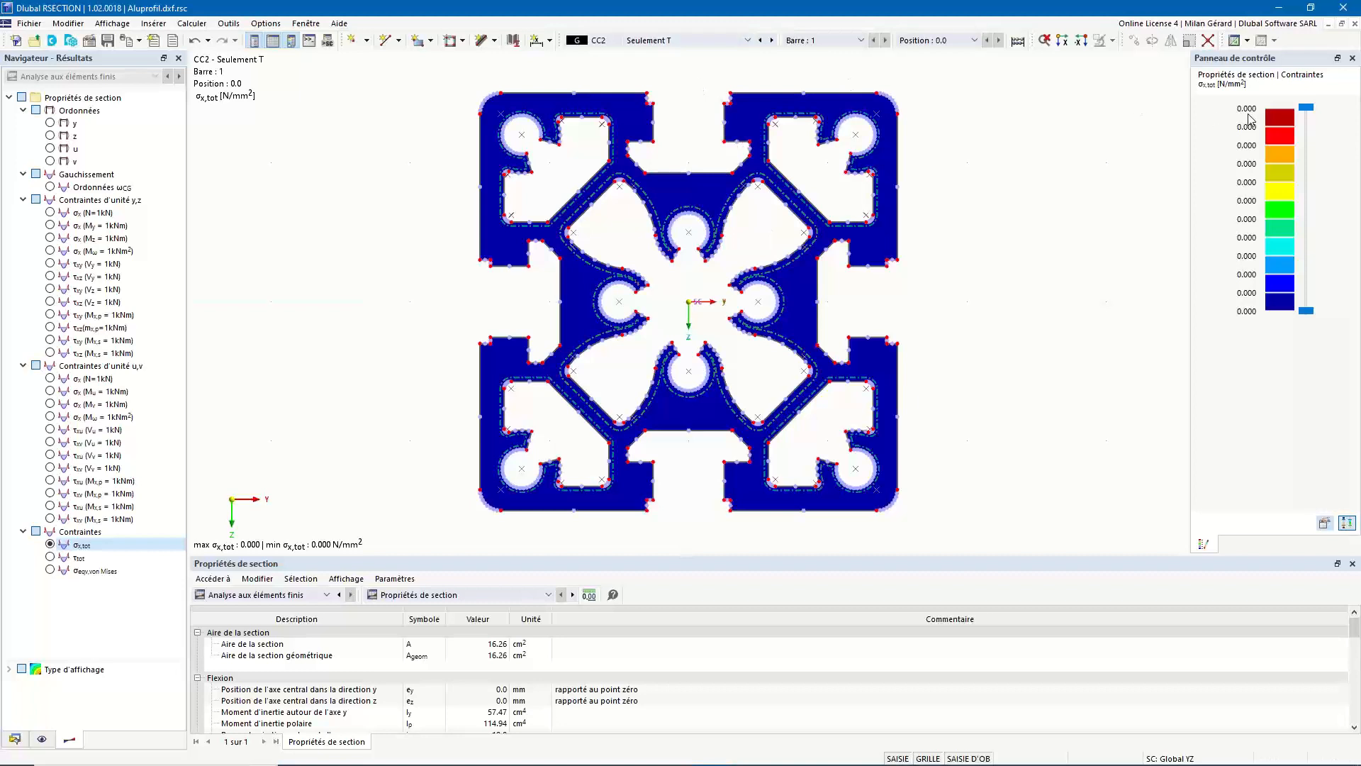
click(74, 558)
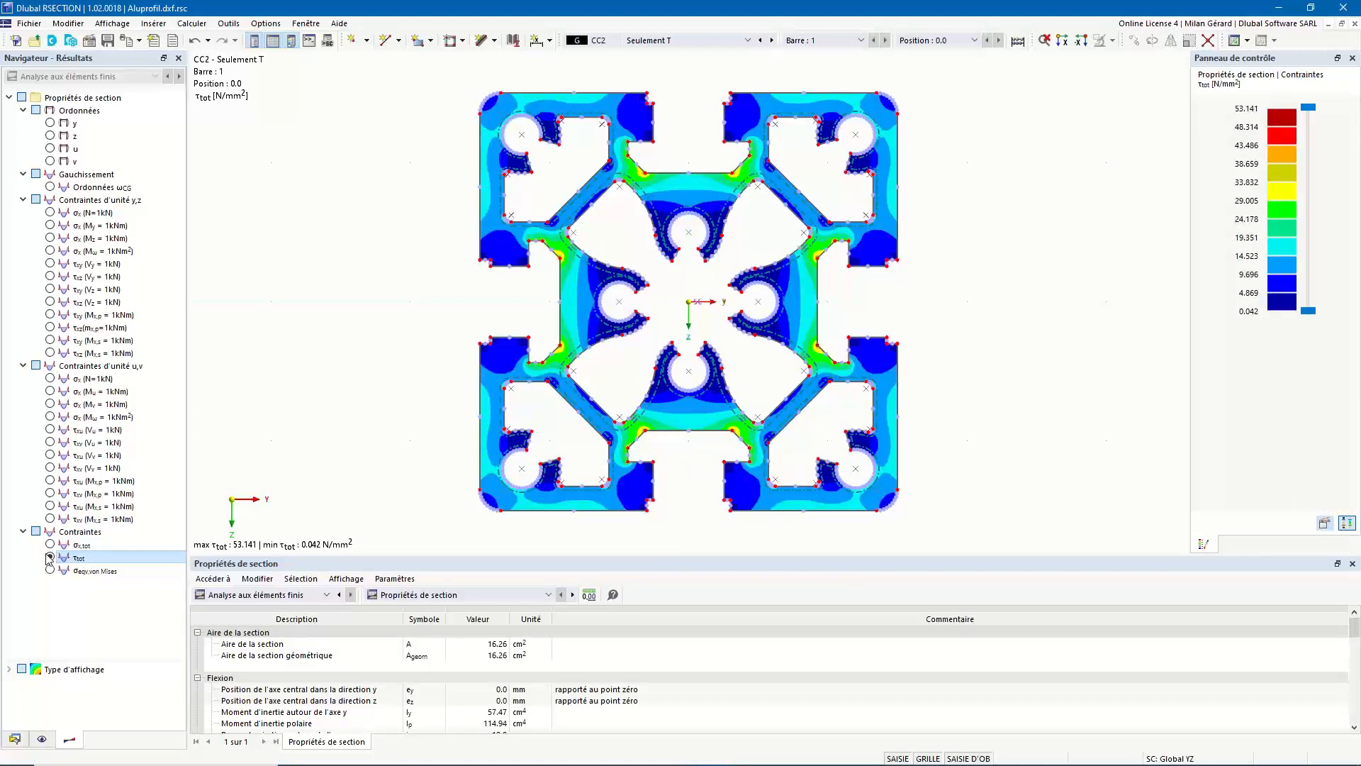
Switch the results to combination CO1 and view σx,tot, τtot and the equivalent von Mises stress in turn
click(713, 42)
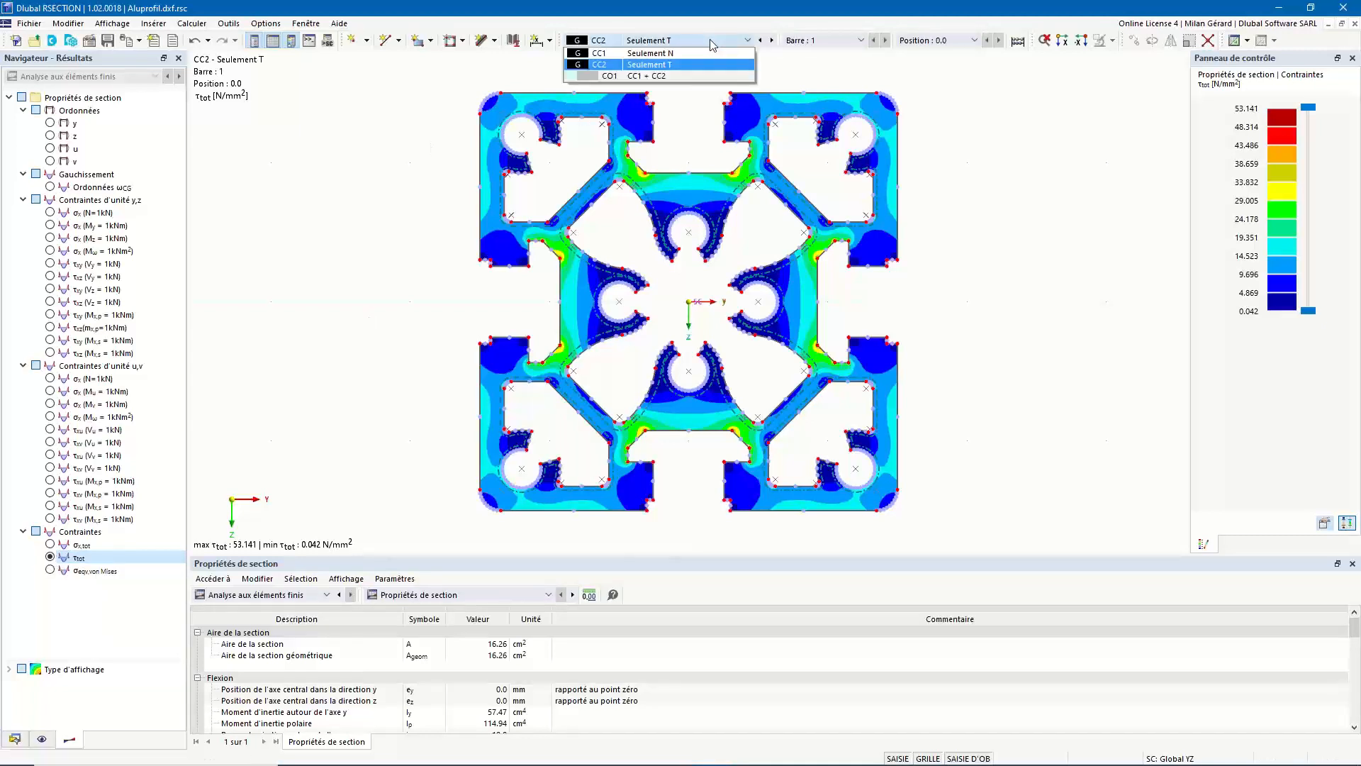
click(677, 76)
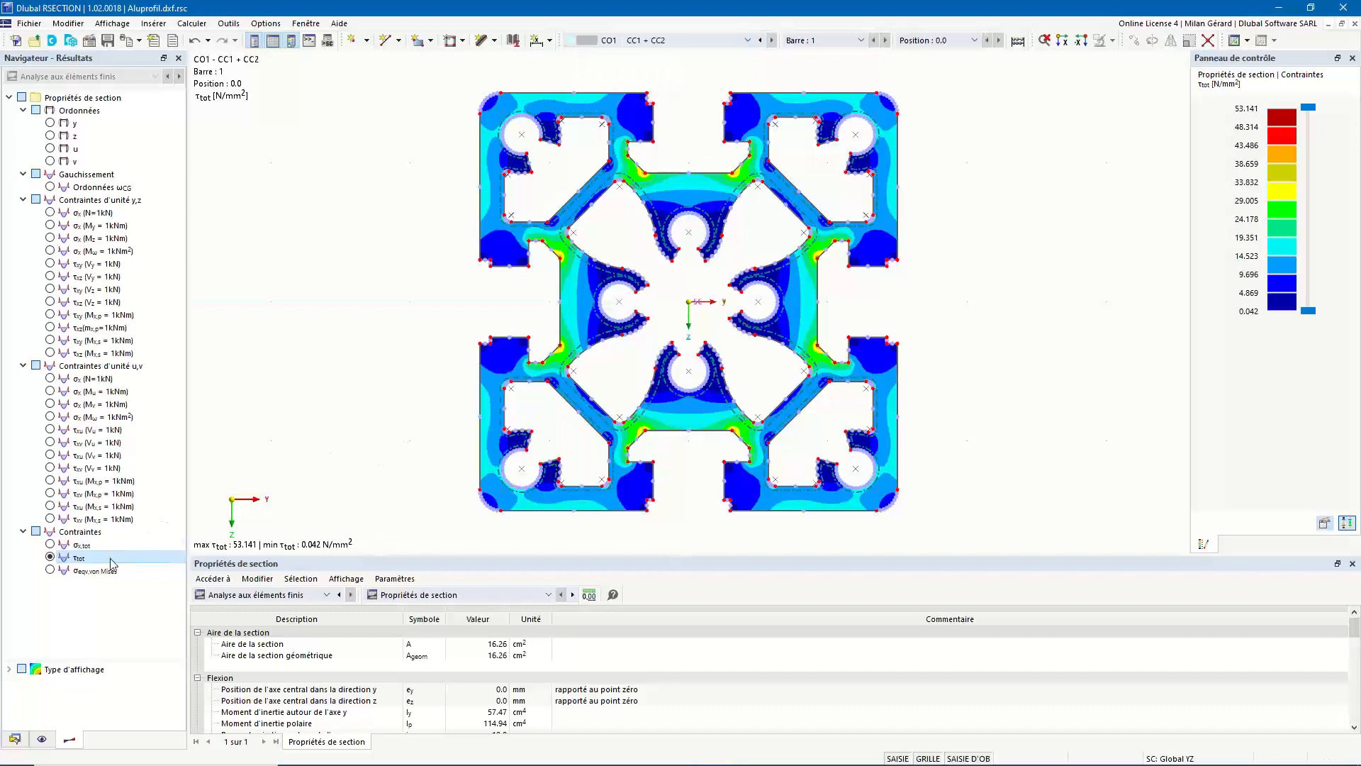
click(50, 545)
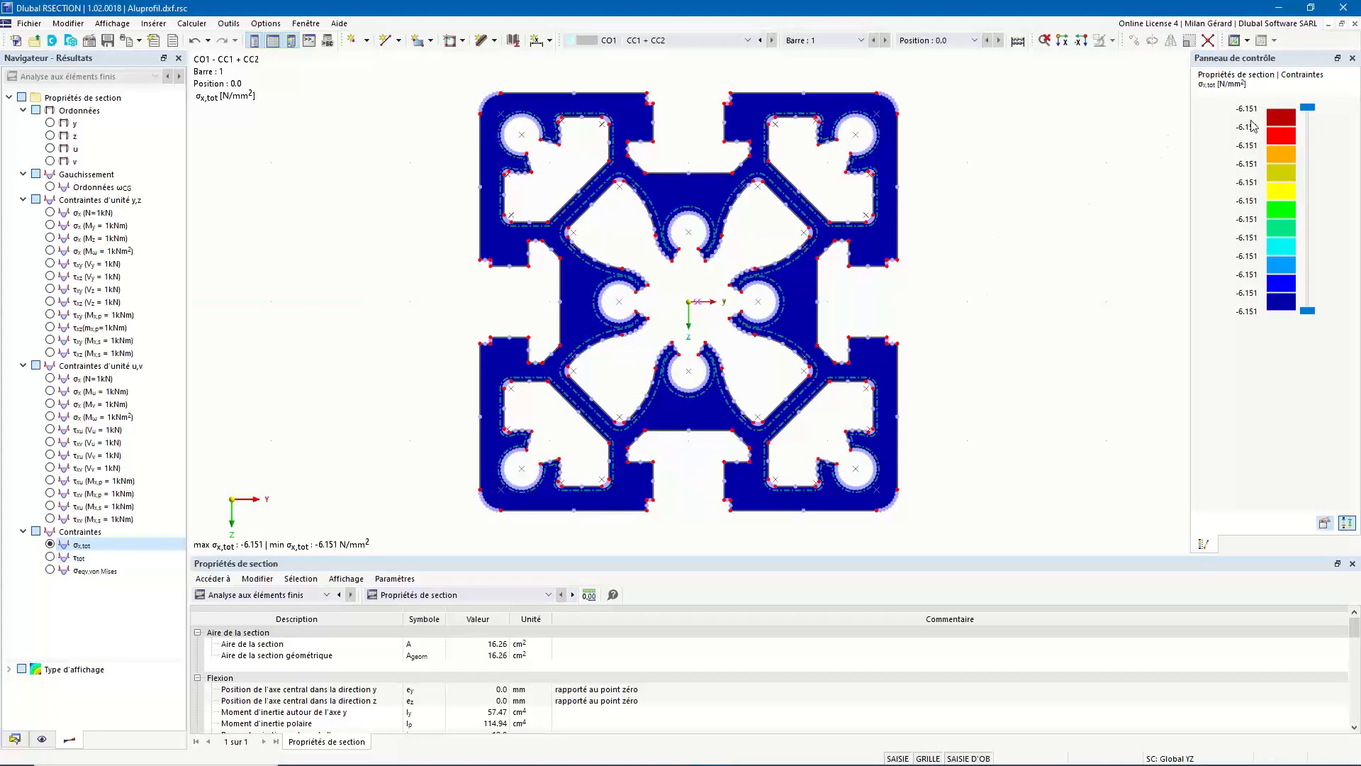
click(51, 558)
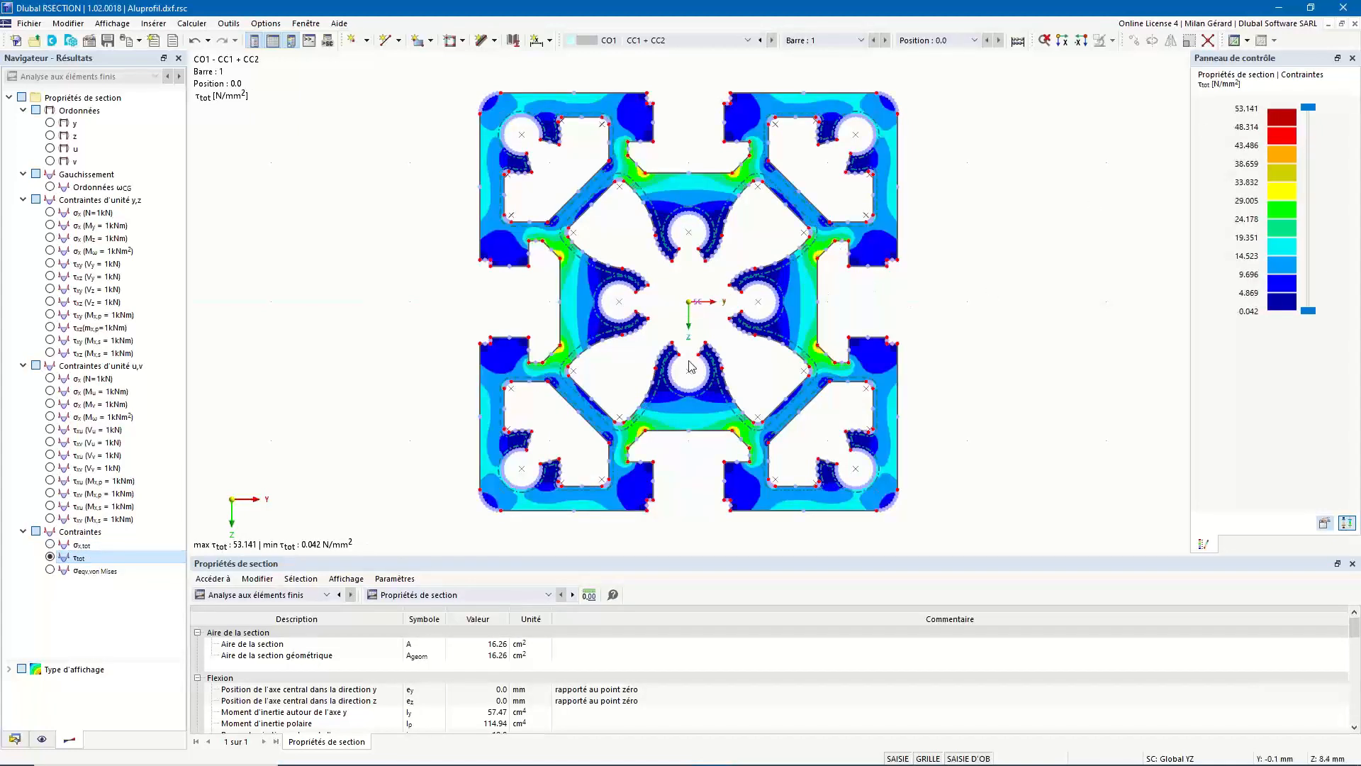
click(58, 571)
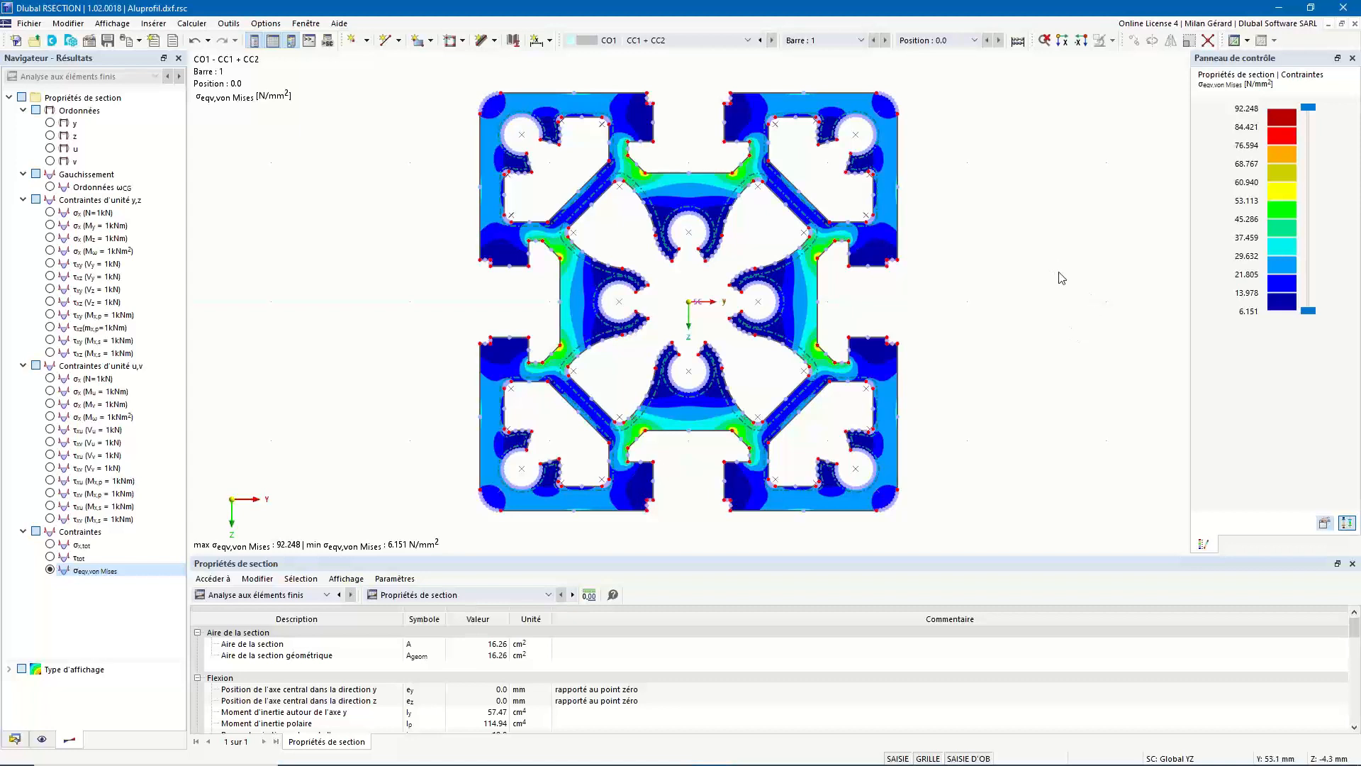
Send the CO1 von Mises stress graphic to a new printout report with the default image settings
click(139, 41)
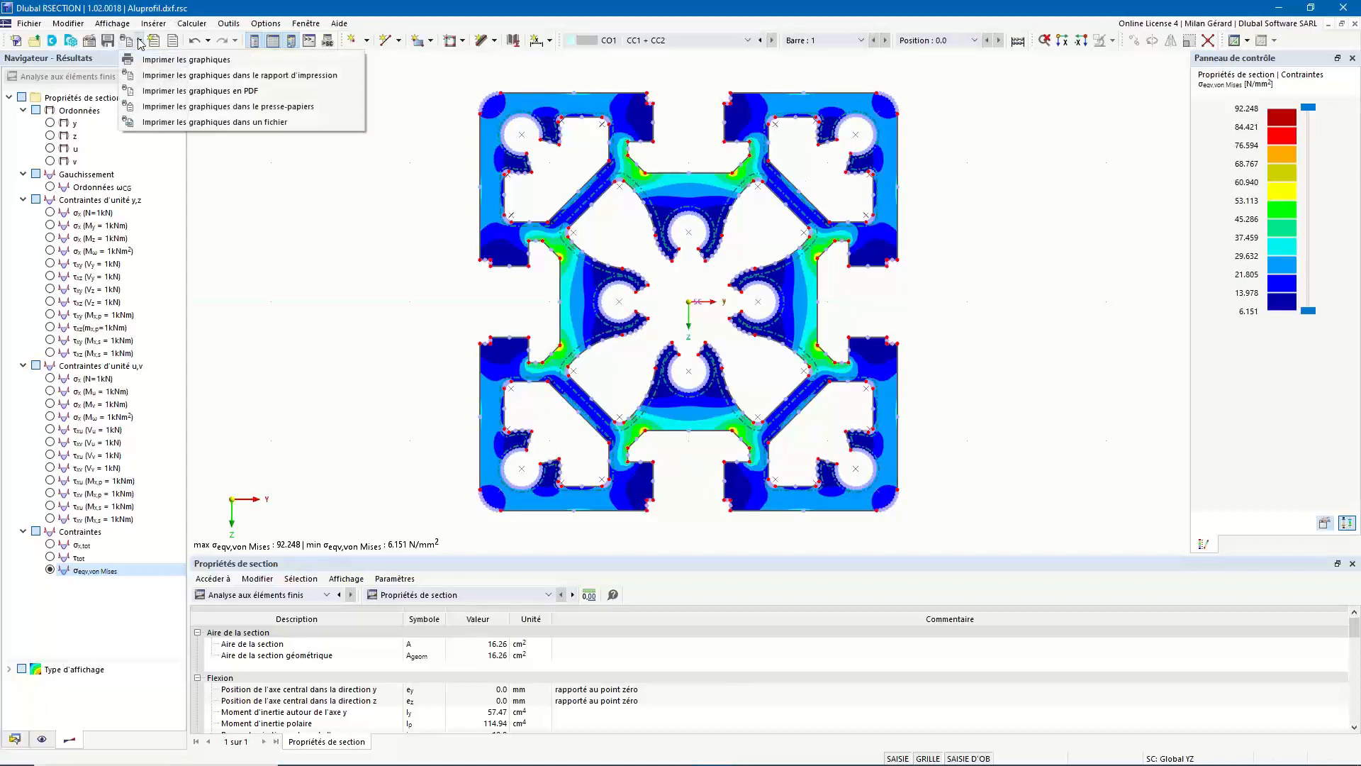
click(343, 76)
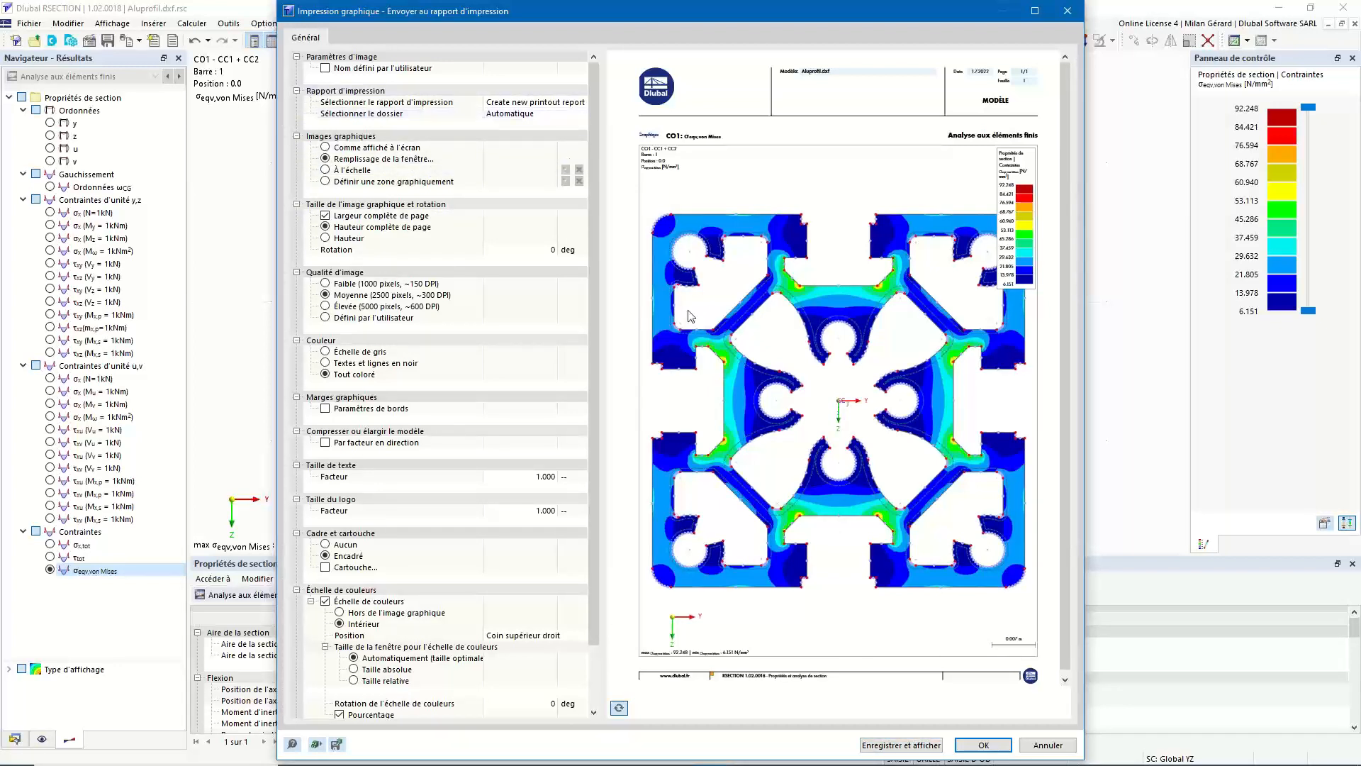
click(920, 746)
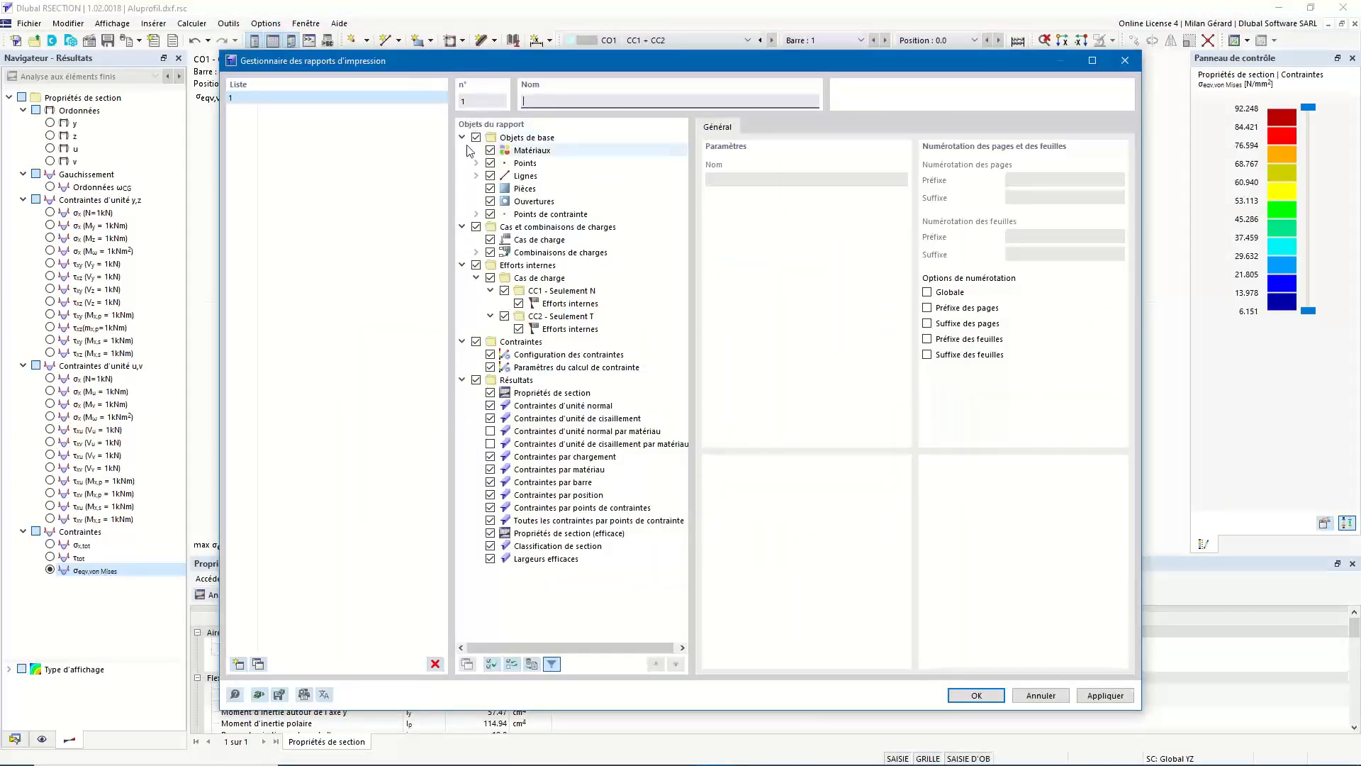
Limit the printout report's contents to the Matériaux object and create the report
click(495, 665)
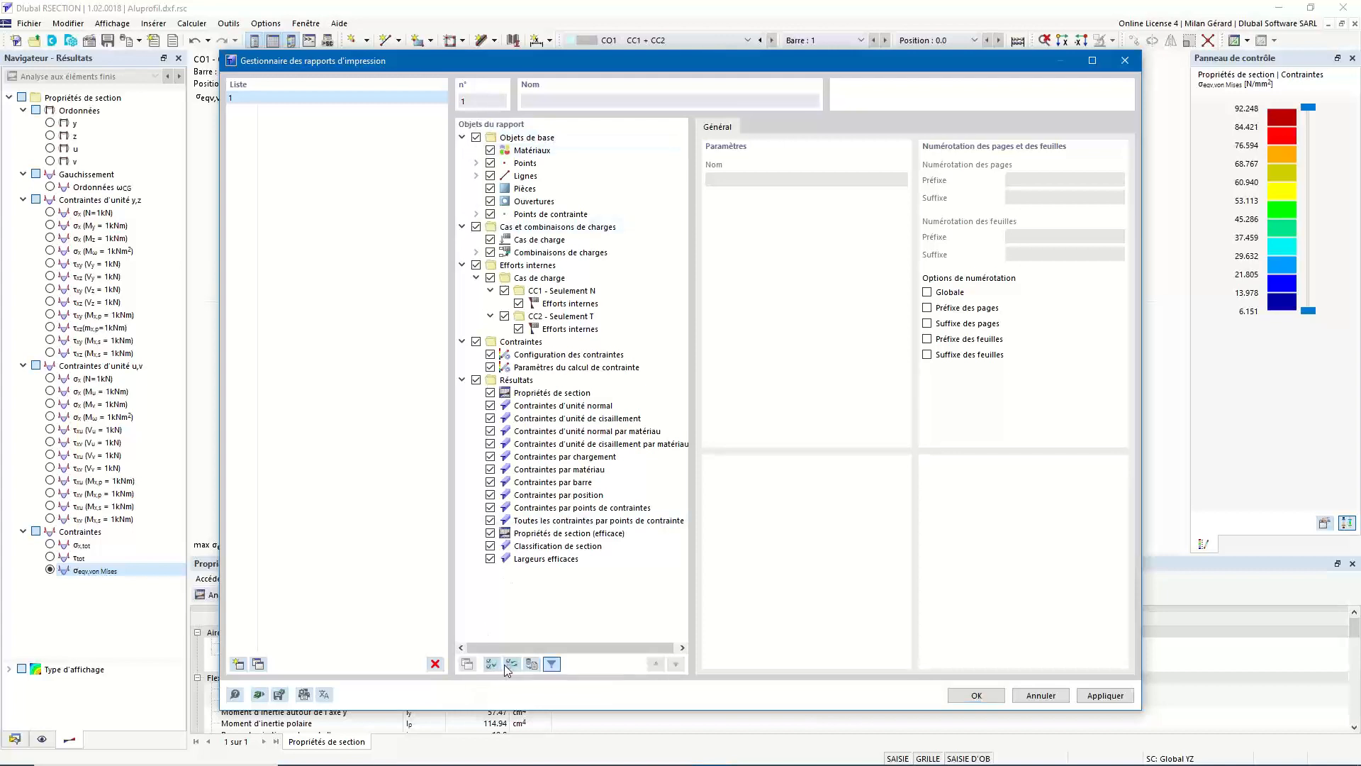
click(491, 151)
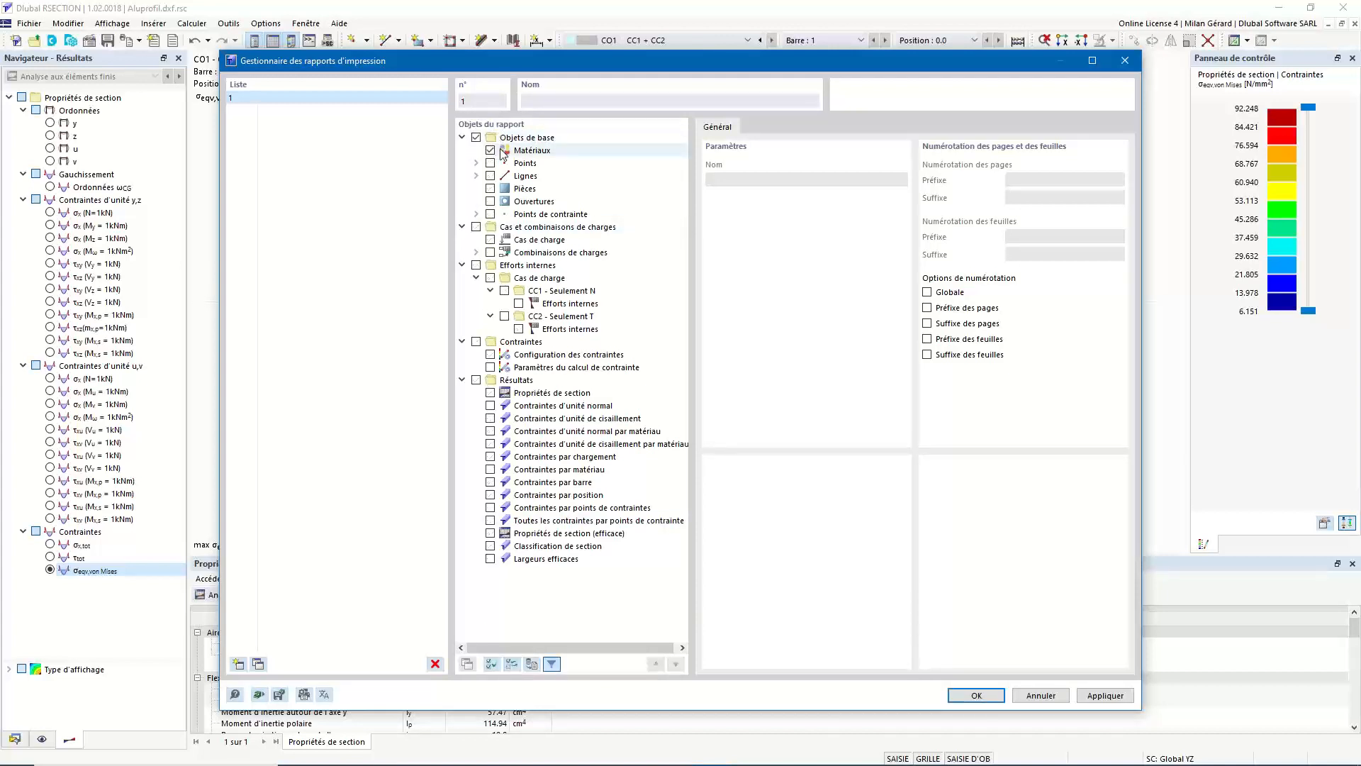
click(985, 698)
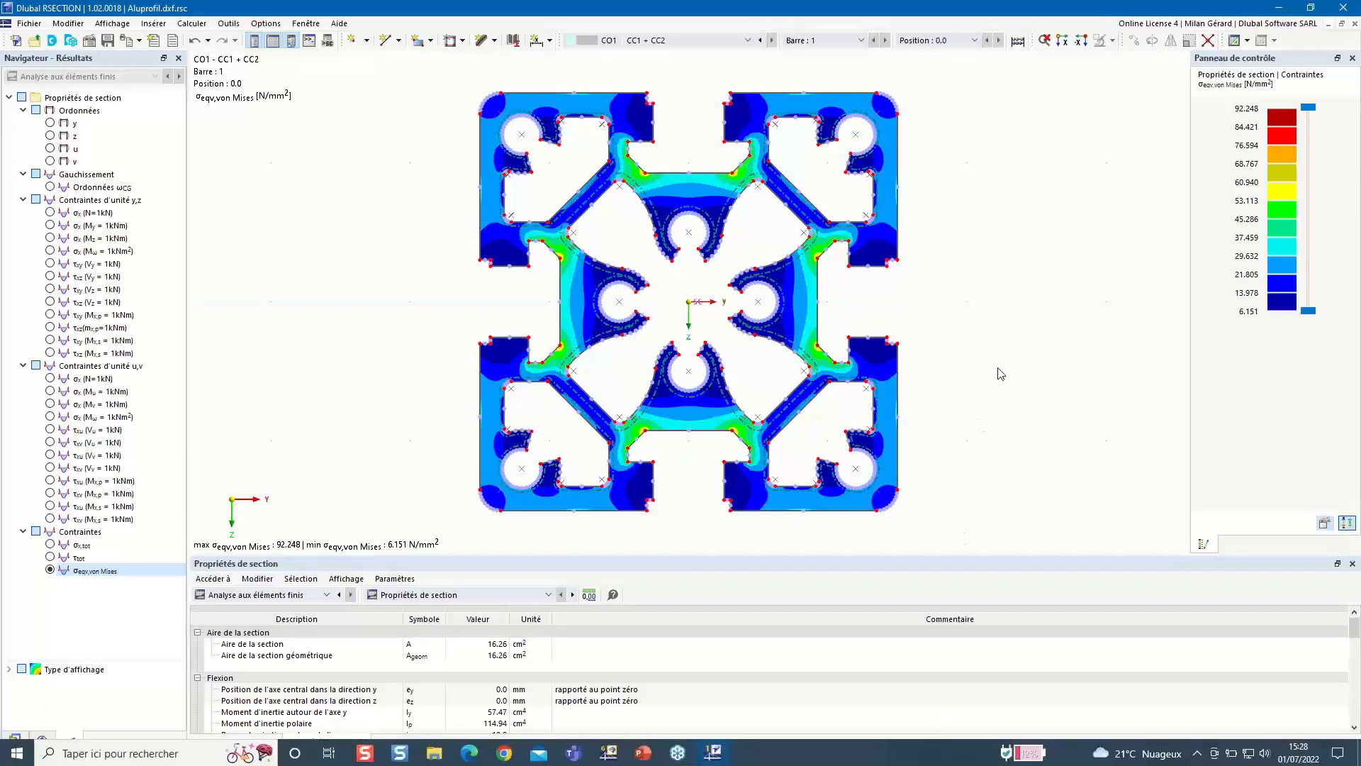
Open printout report 1 from the model's data and bring its window to the front
click(18, 738)
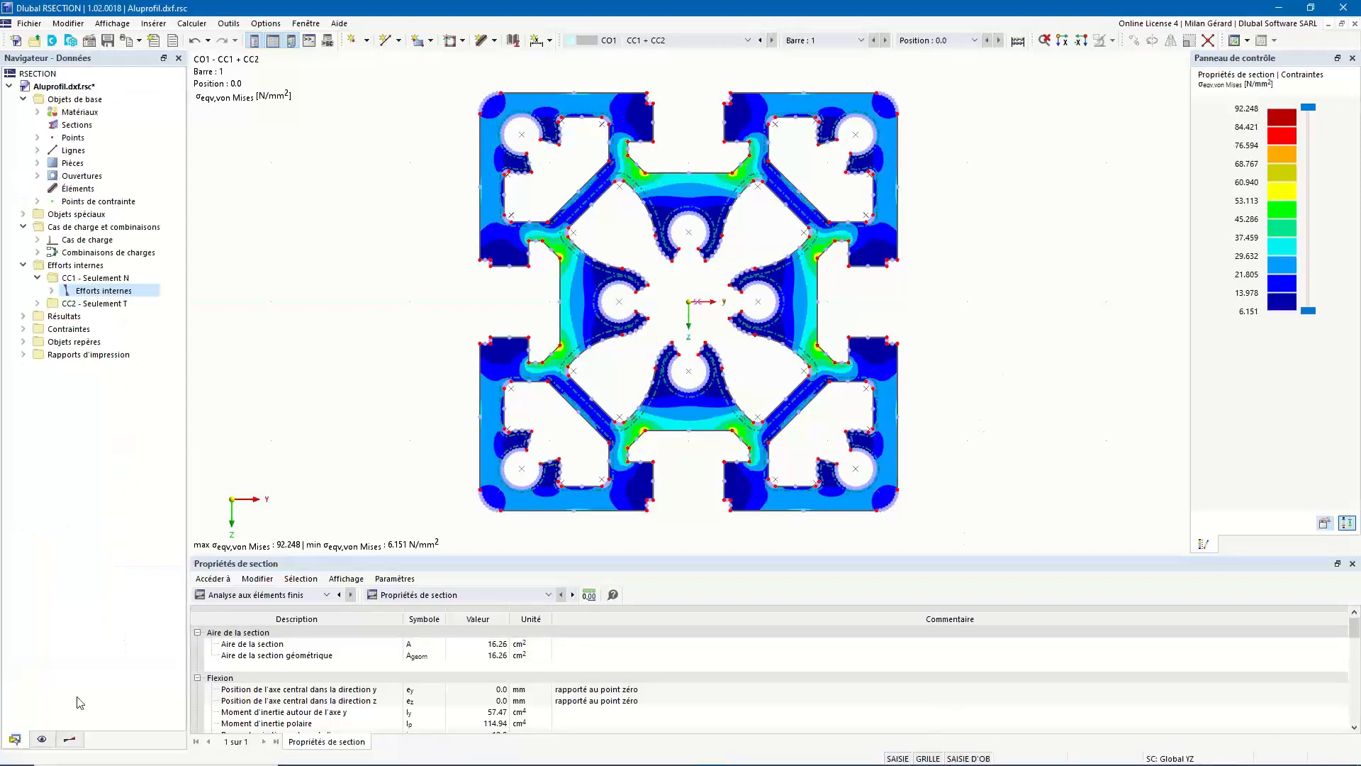
click(23, 355)
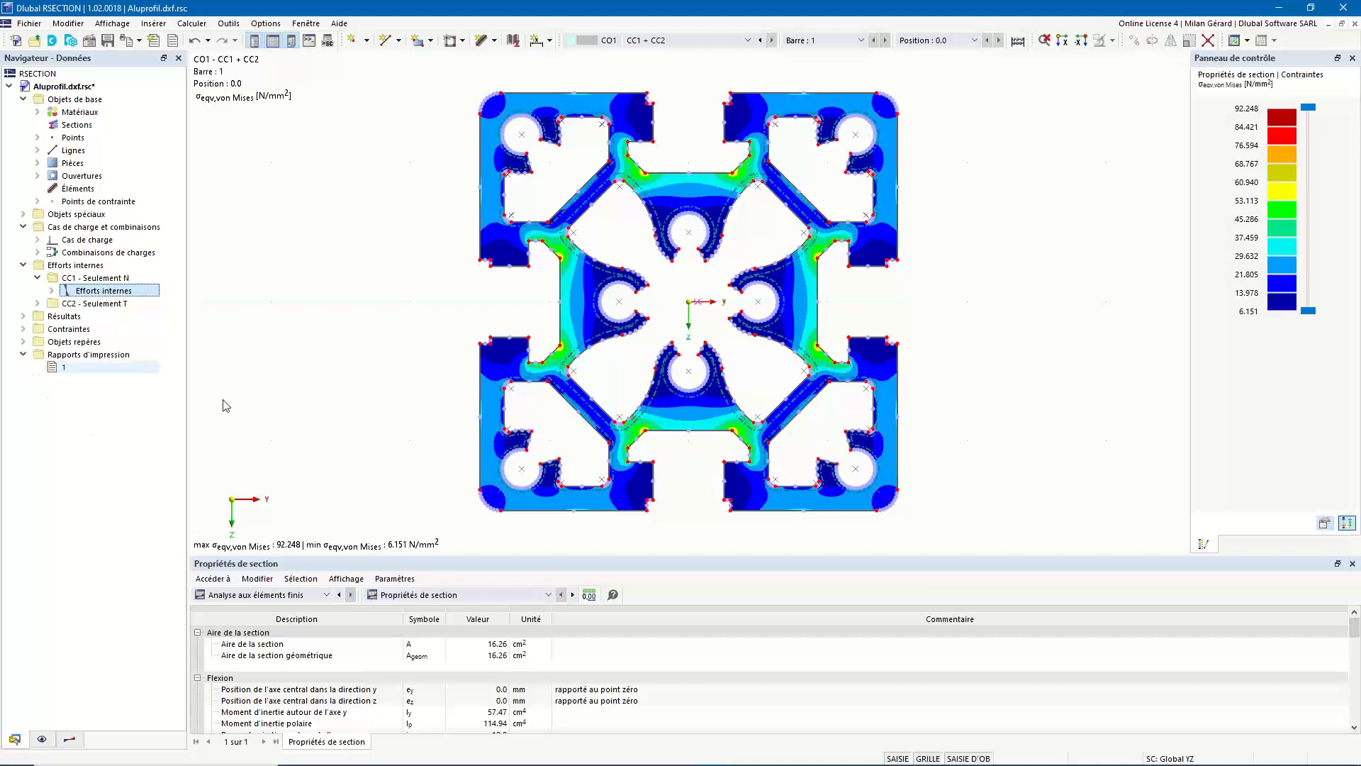
click(112, 366)
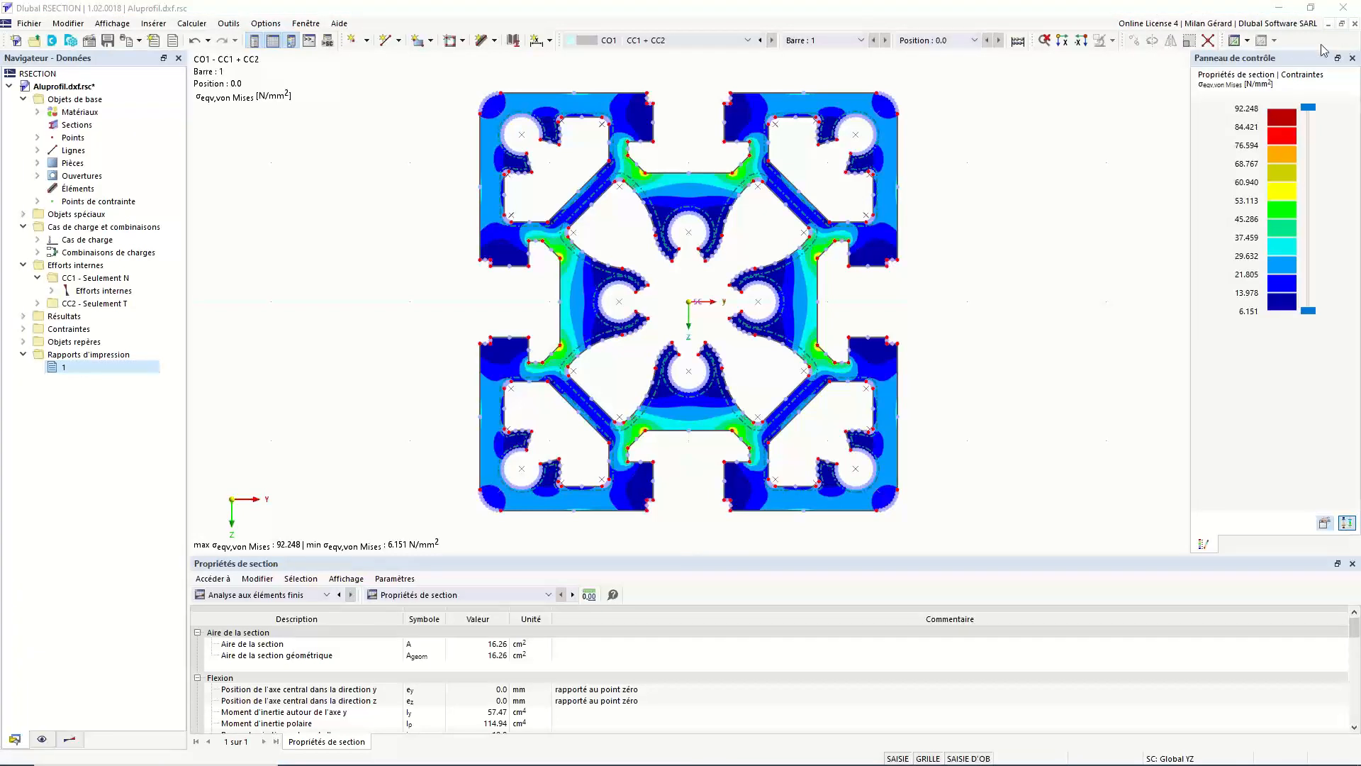
click(623, 8)
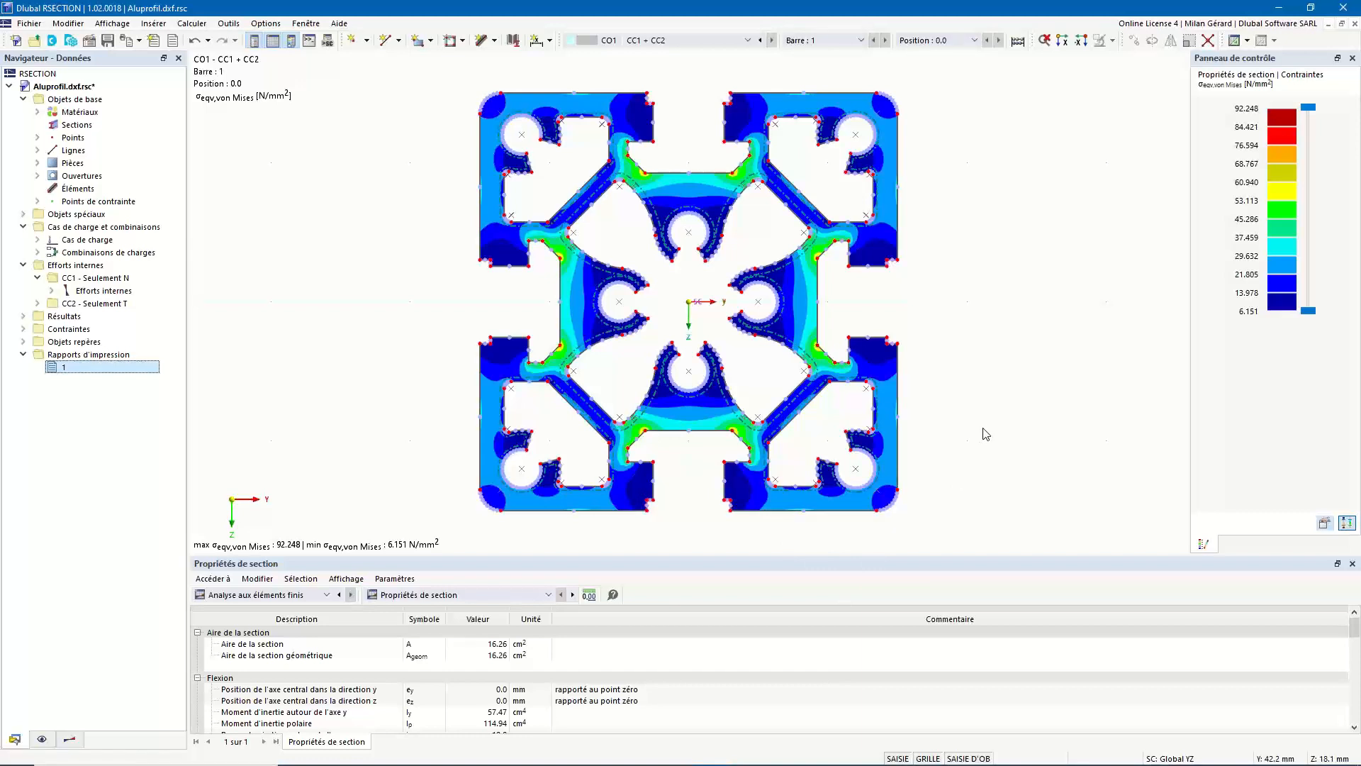
mouse_move(834, 757)
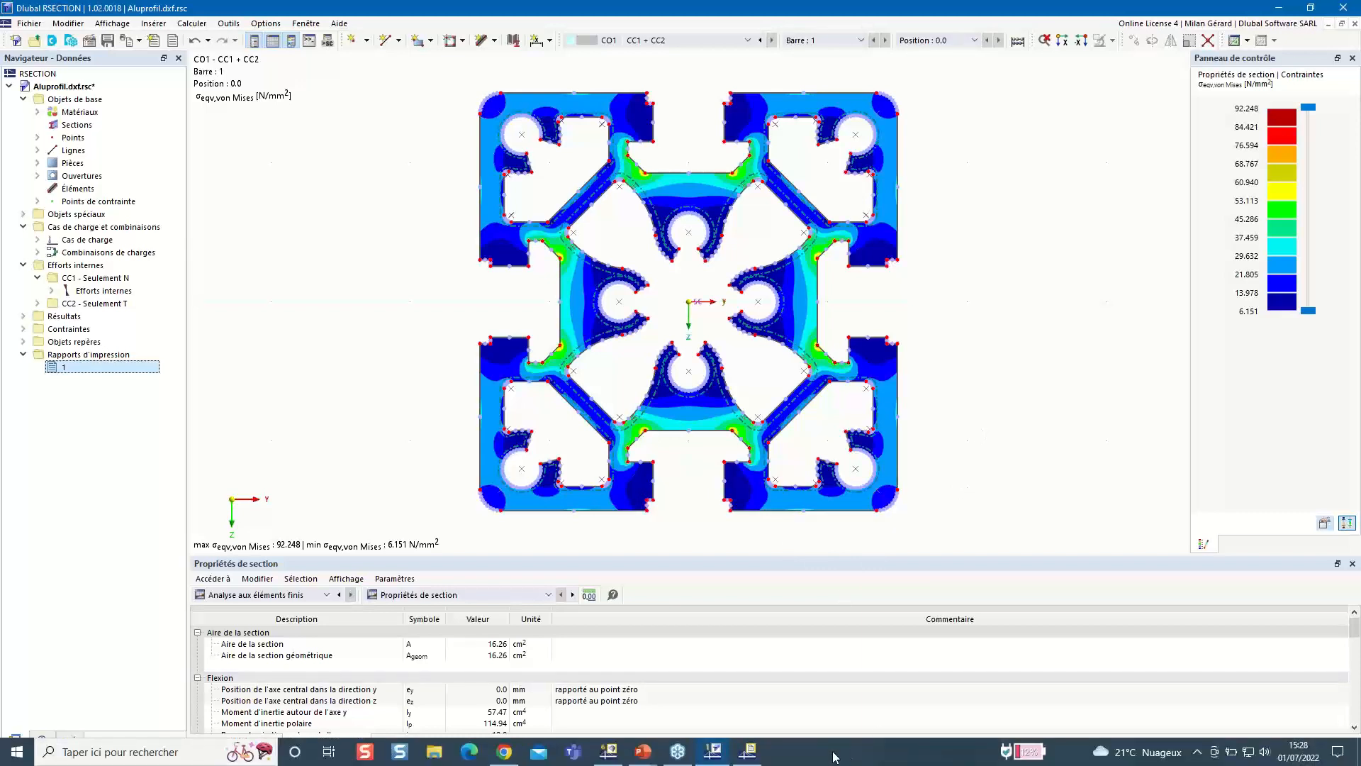
click(753, 755)
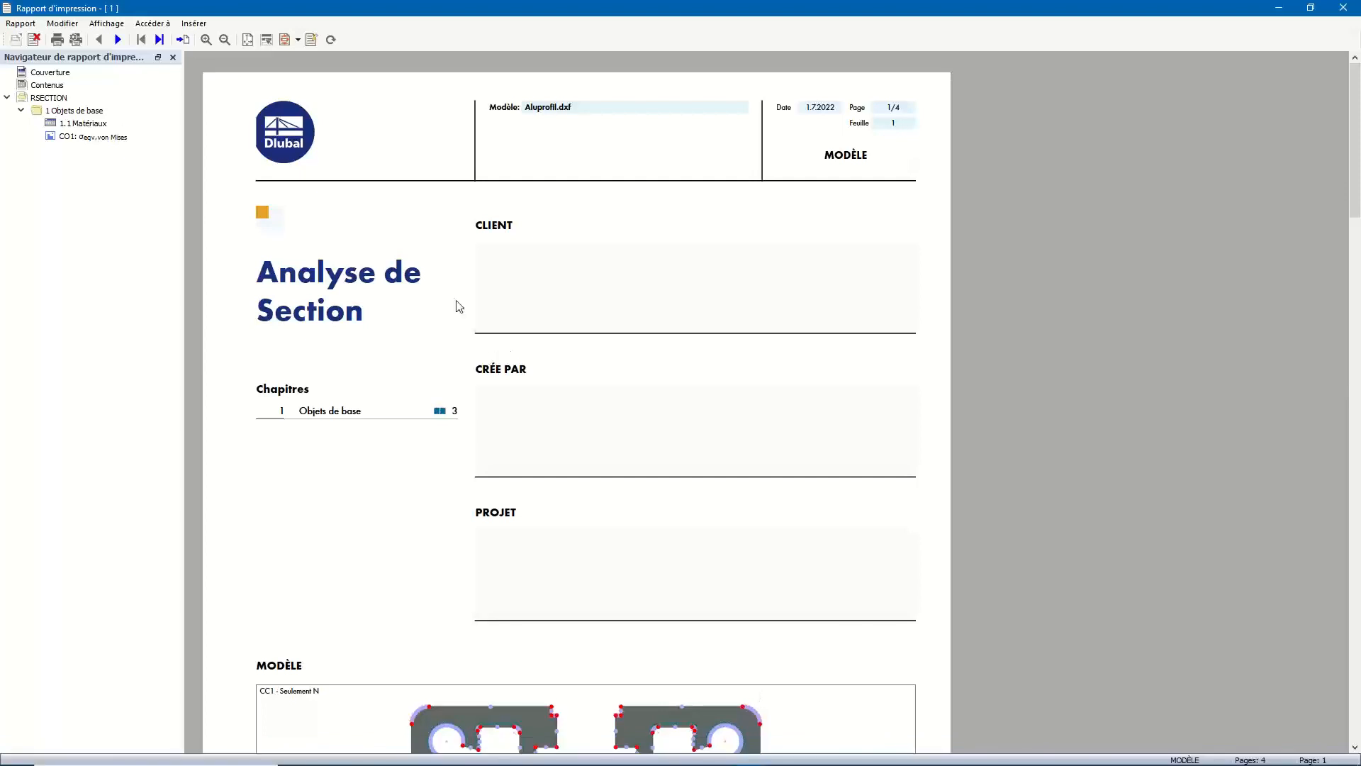
Review the report's cover page, materials table and CO1 von Mises graphic, and close the report
ctrl+scroll(403, 246, down, 1)
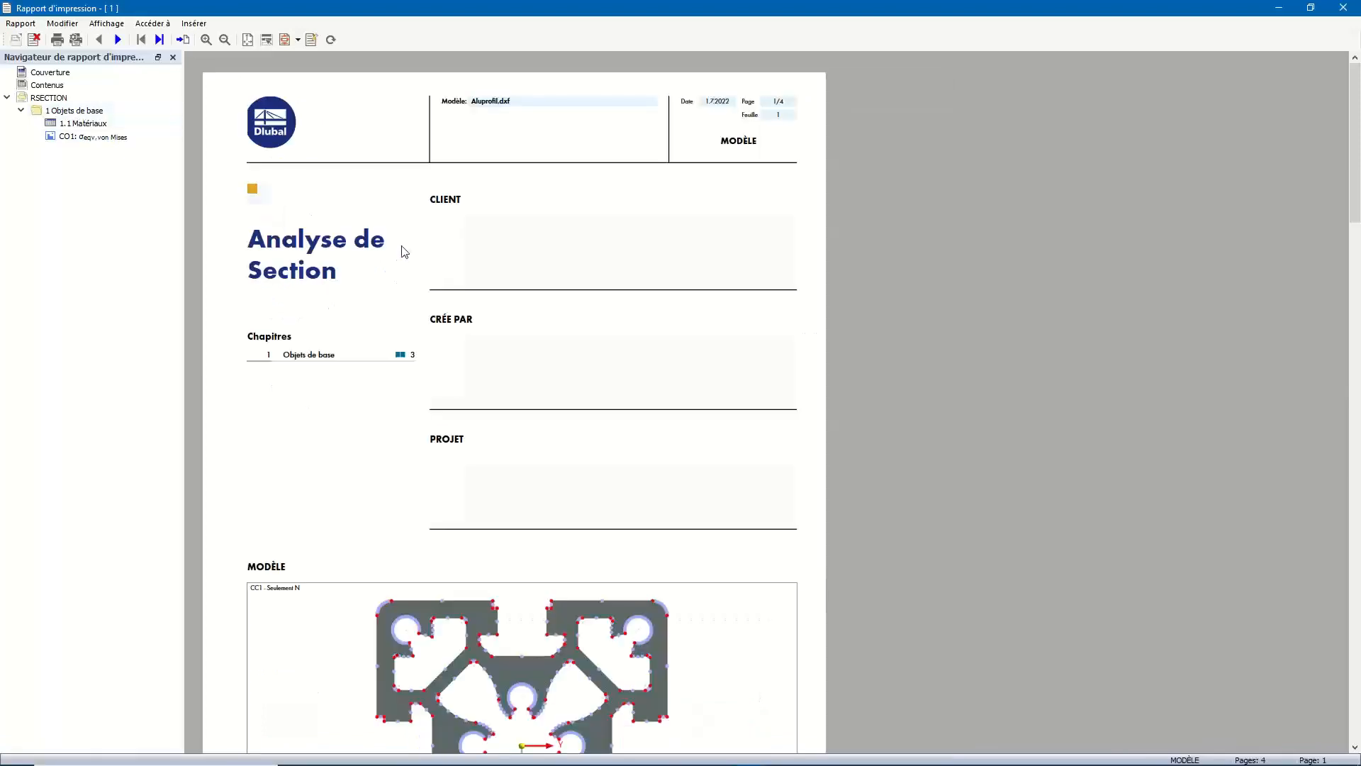
scroll(402, 246, down, 1)
scroll(404, 252, down, 4)
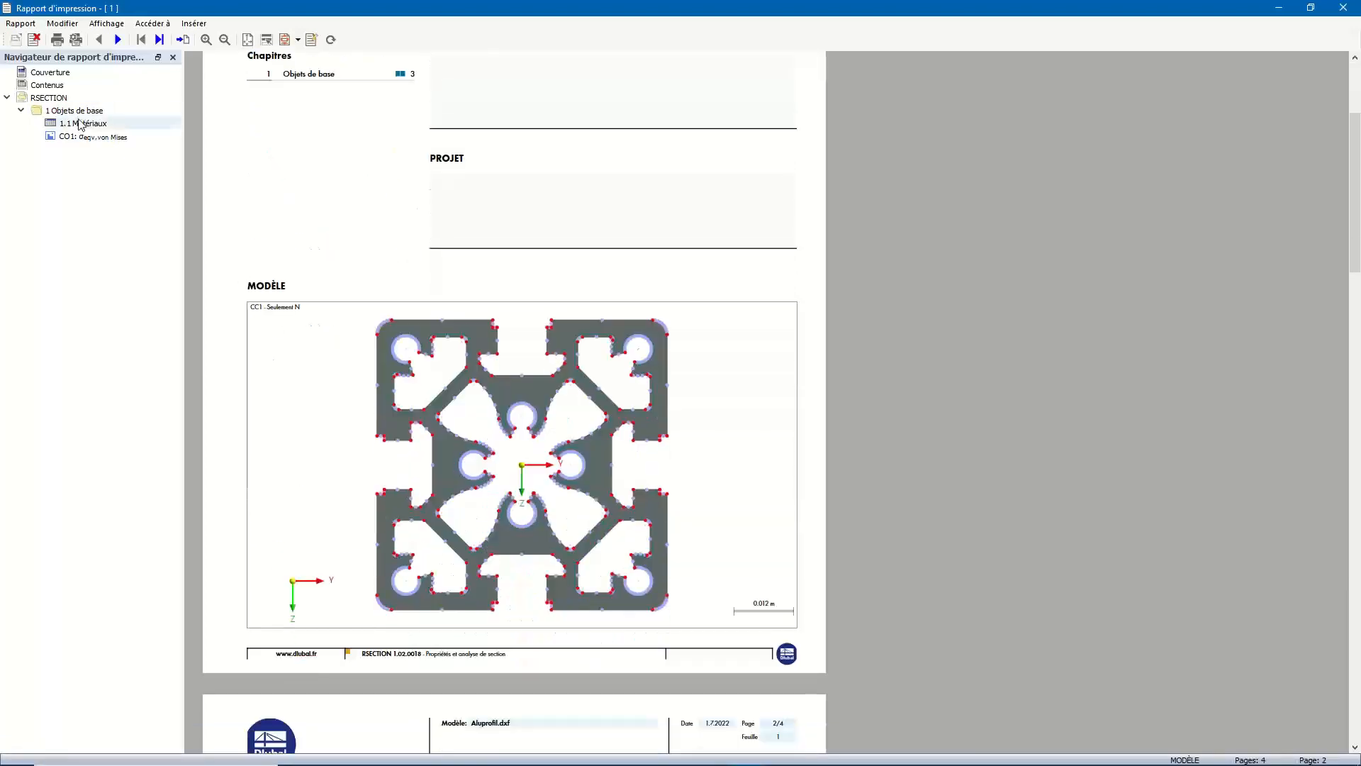
click(86, 137)
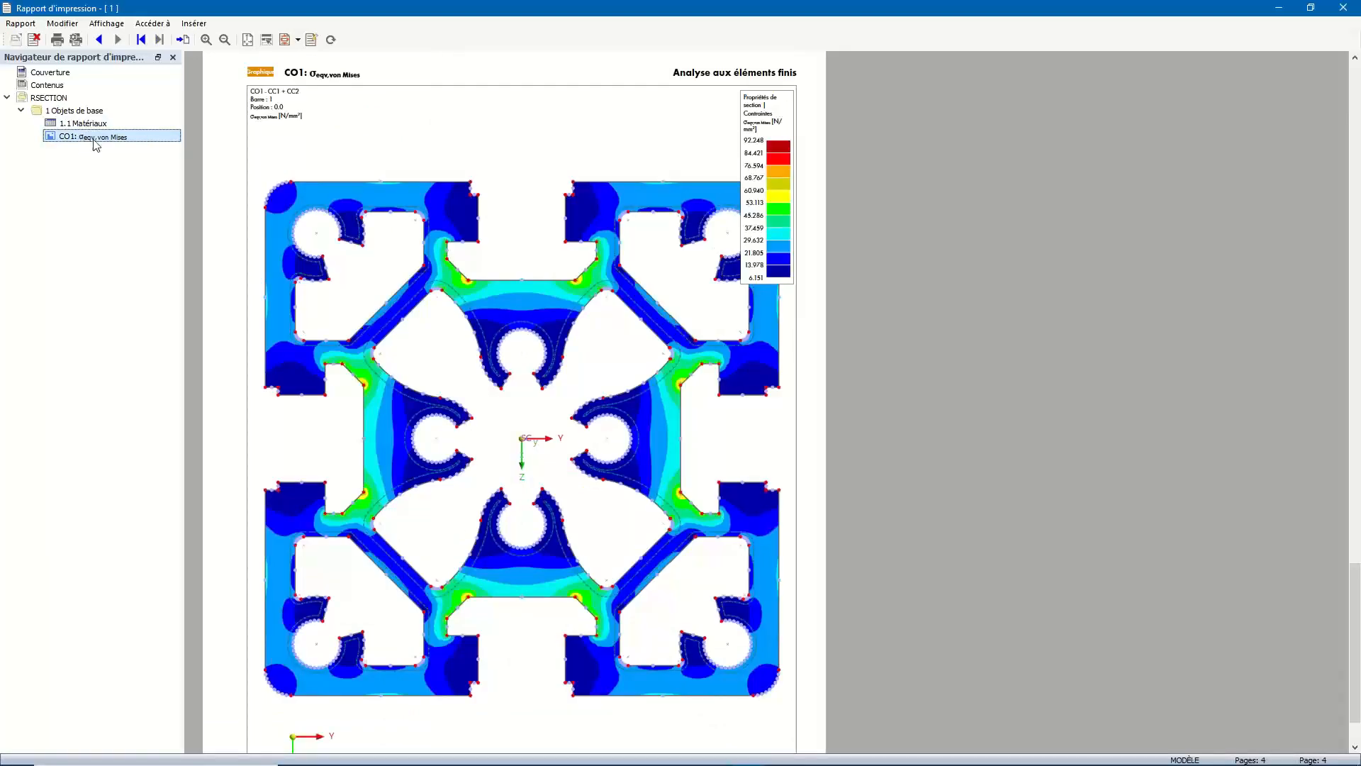
ctrl+scroll(550, 284, down, 1)
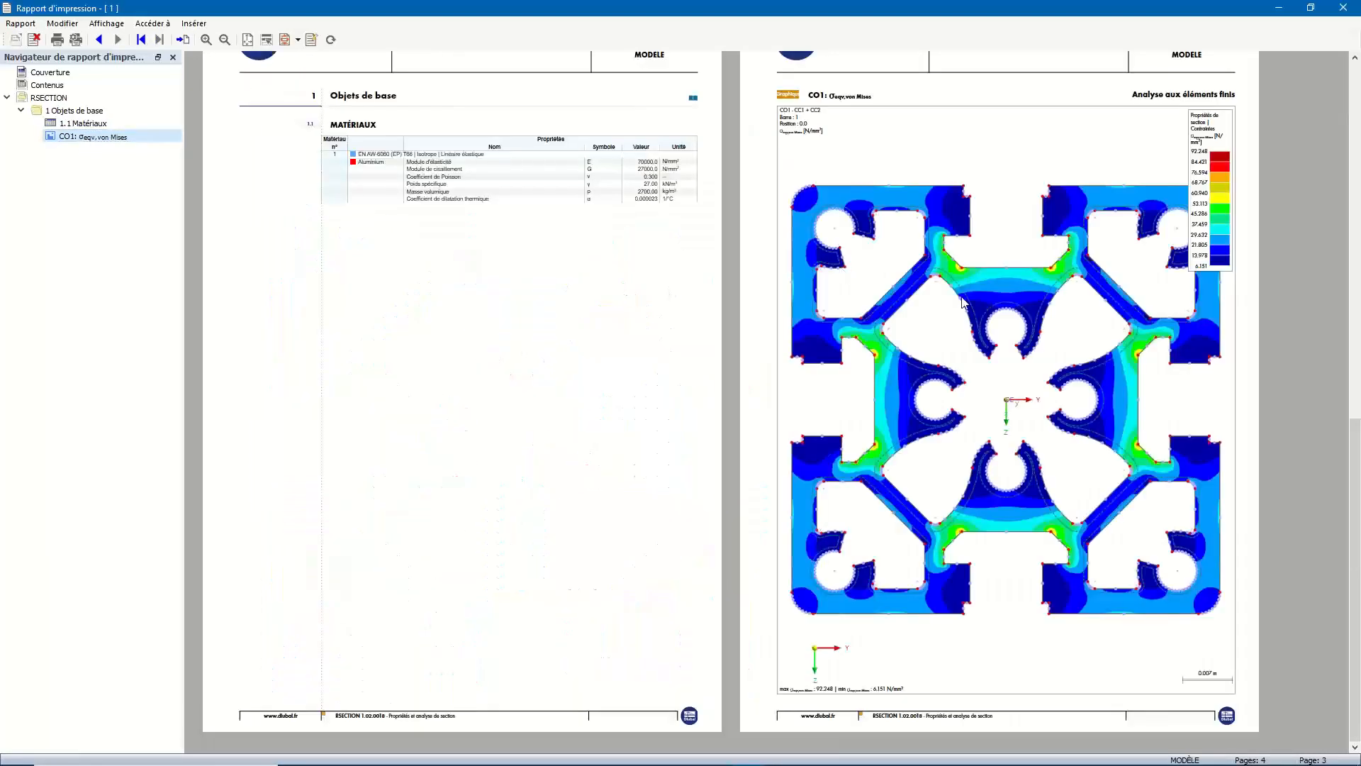
ctrl+scroll(922, 301, down, 1)
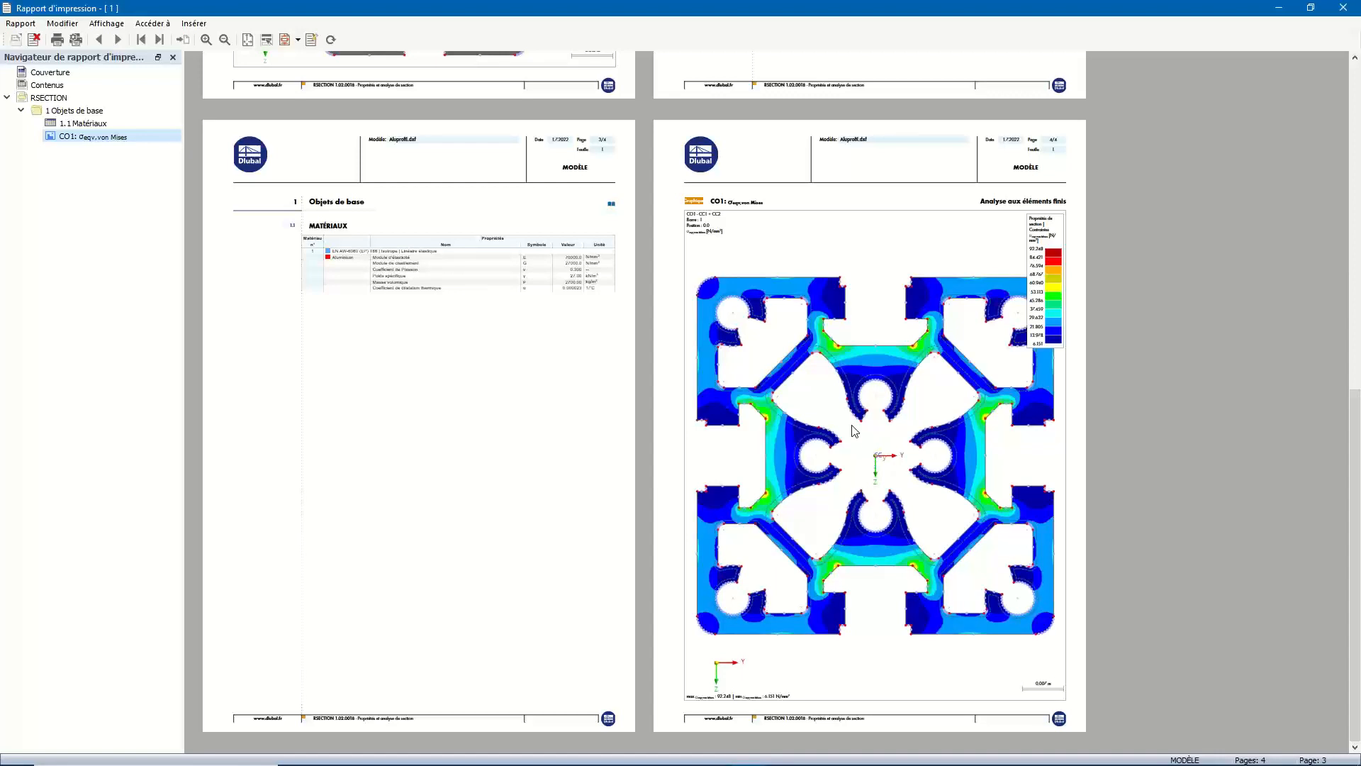
click(1343, 8)
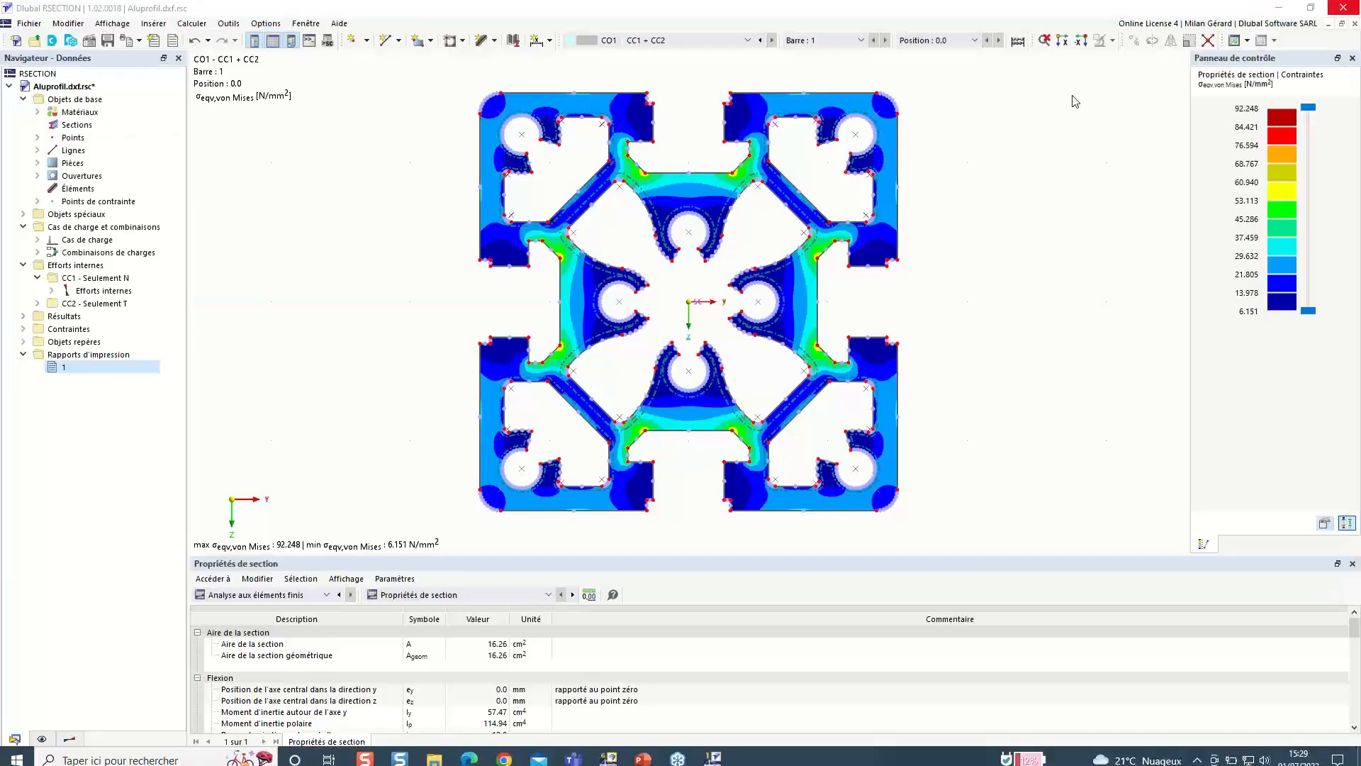
Save the Aluprofil.dxf model and close it
click(106, 42)
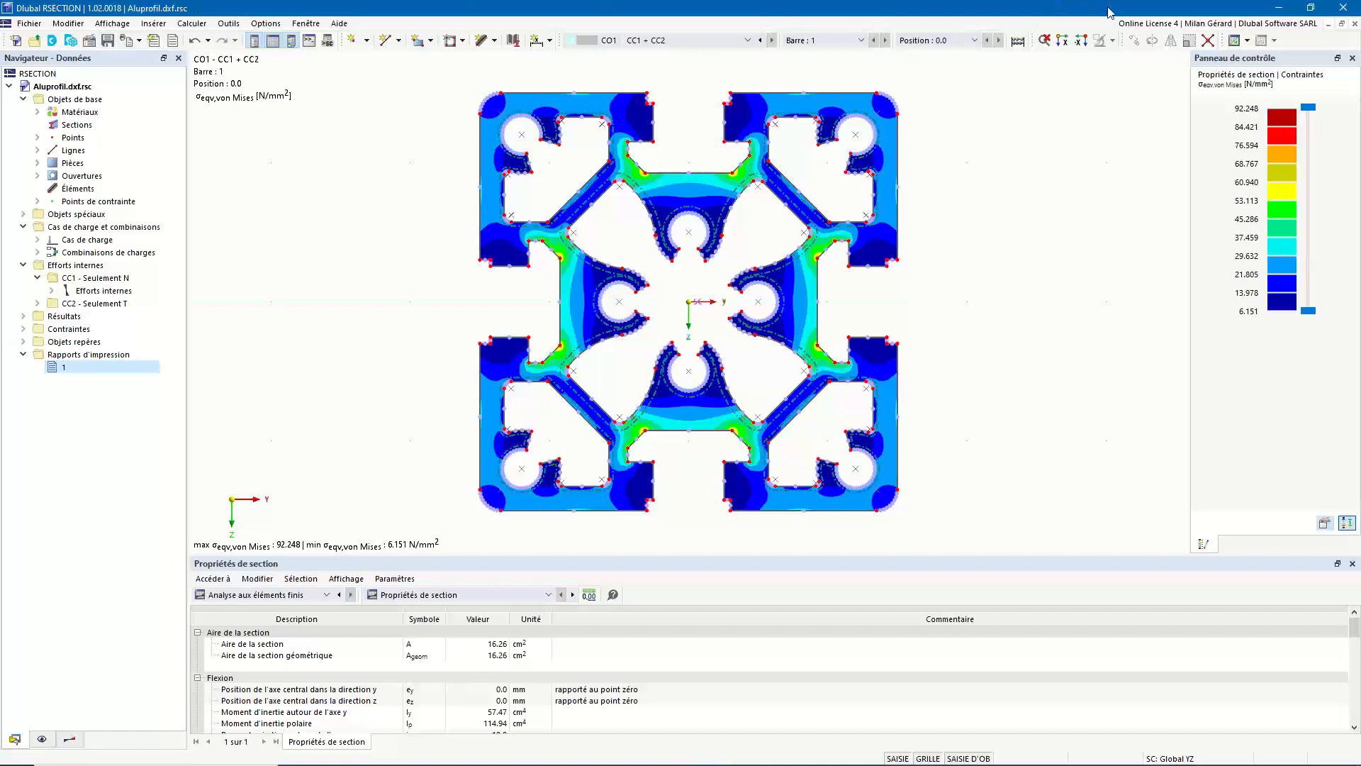
click(1355, 24)
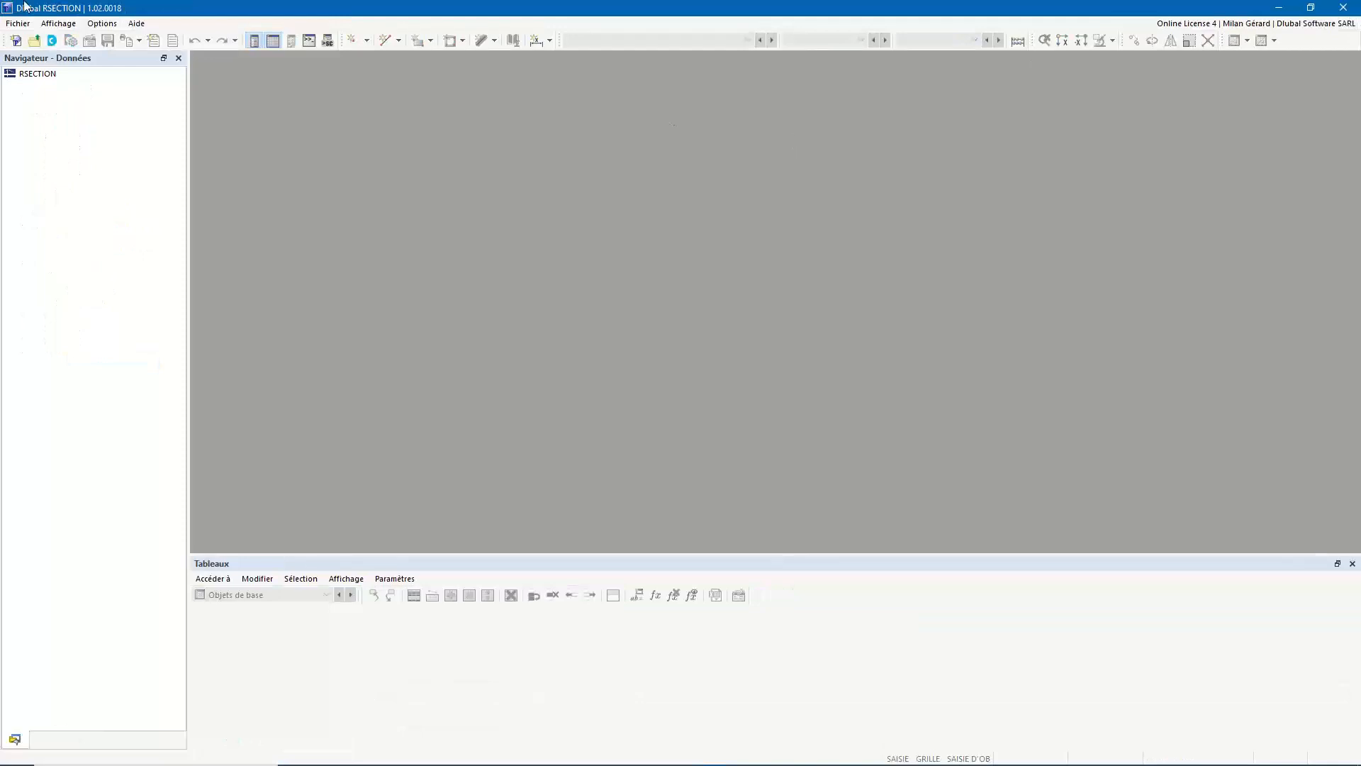
Create a new model named "04 Section composée" with the finite element analysis method
click(13, 44)
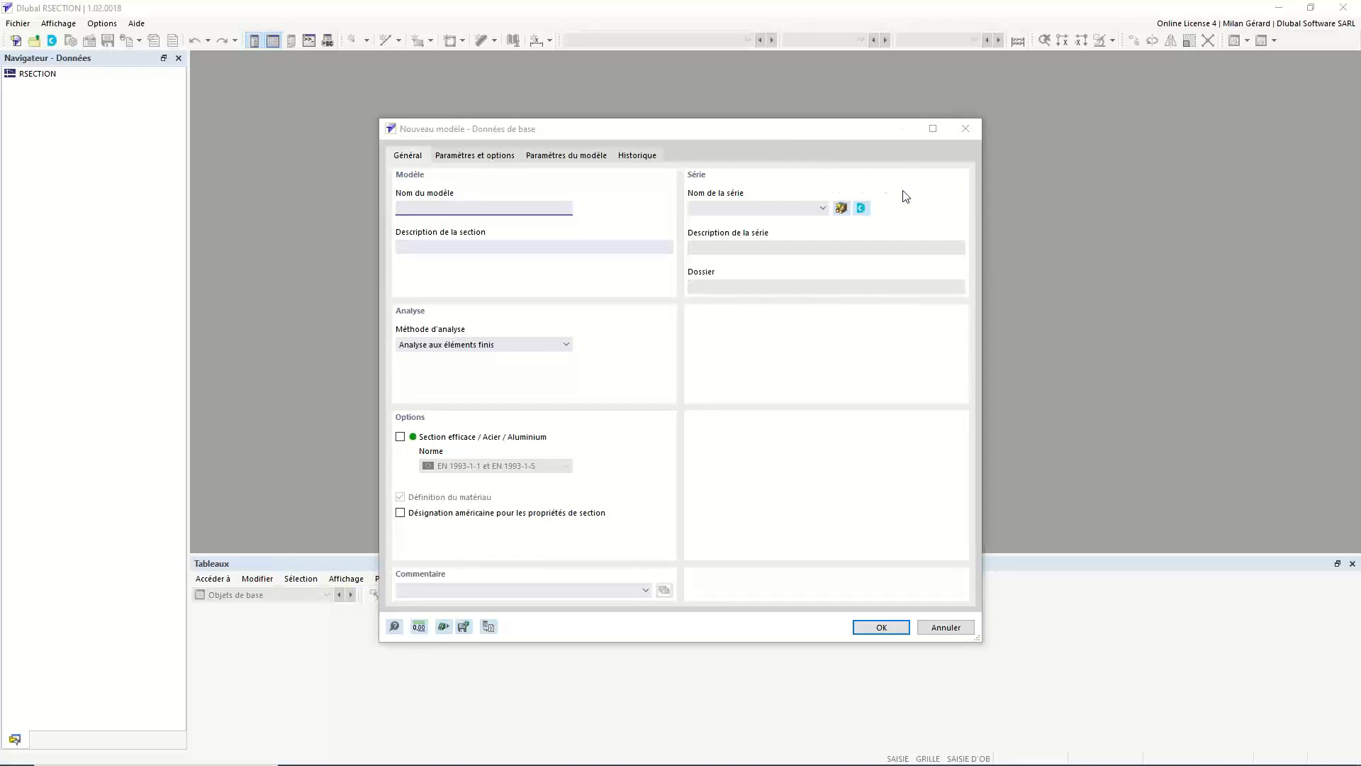
click(502, 205)
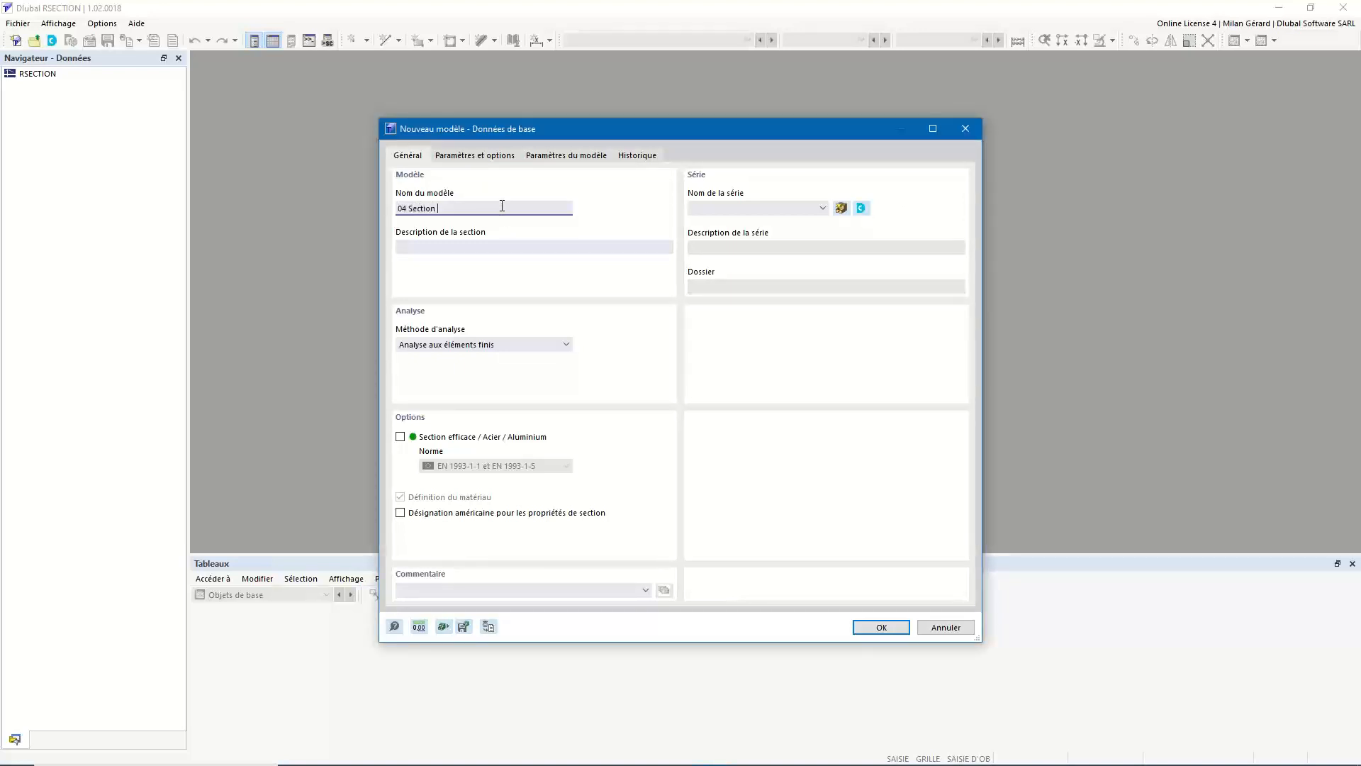
text(04 Section omposée)
key(BackSpace)
key(BackSpace)
key(BackSpace)
text(compose)
click(715, 207)
click(667, 354)
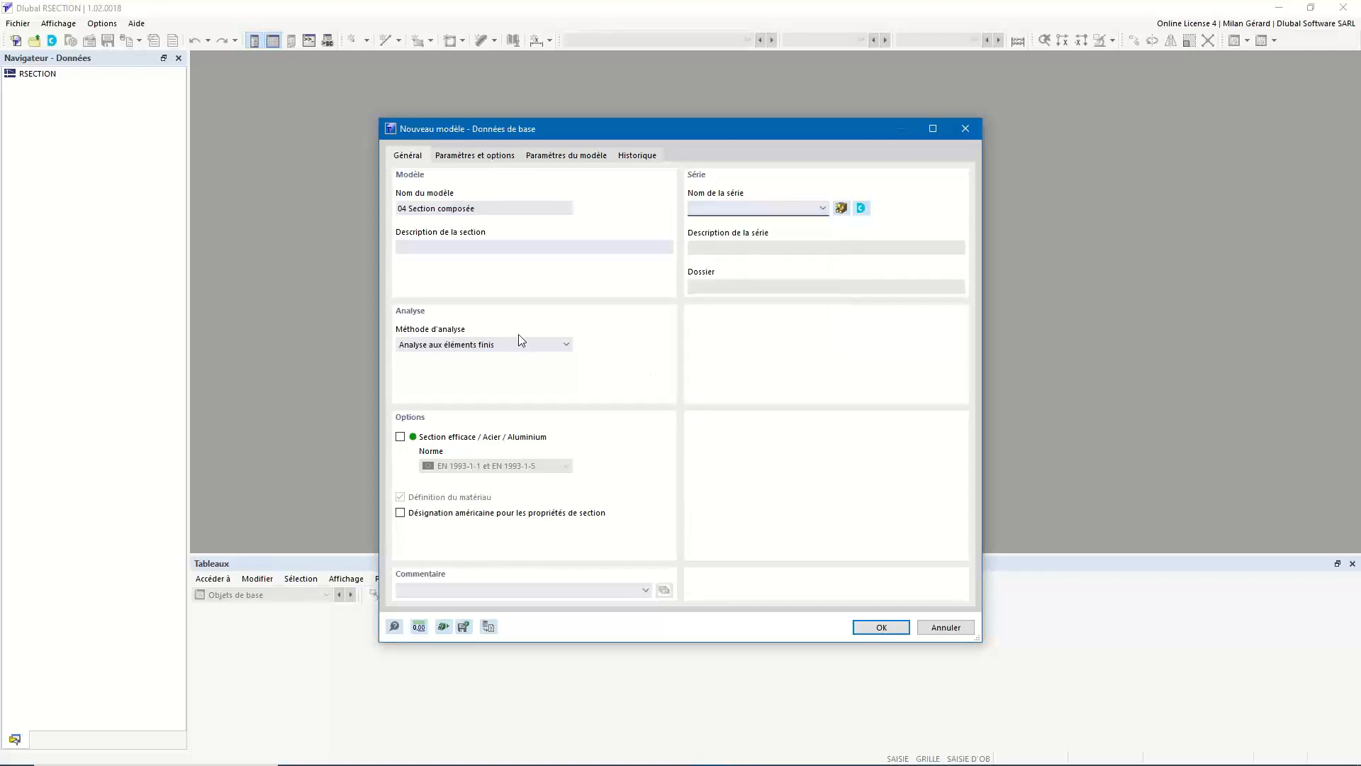
click(881, 627)
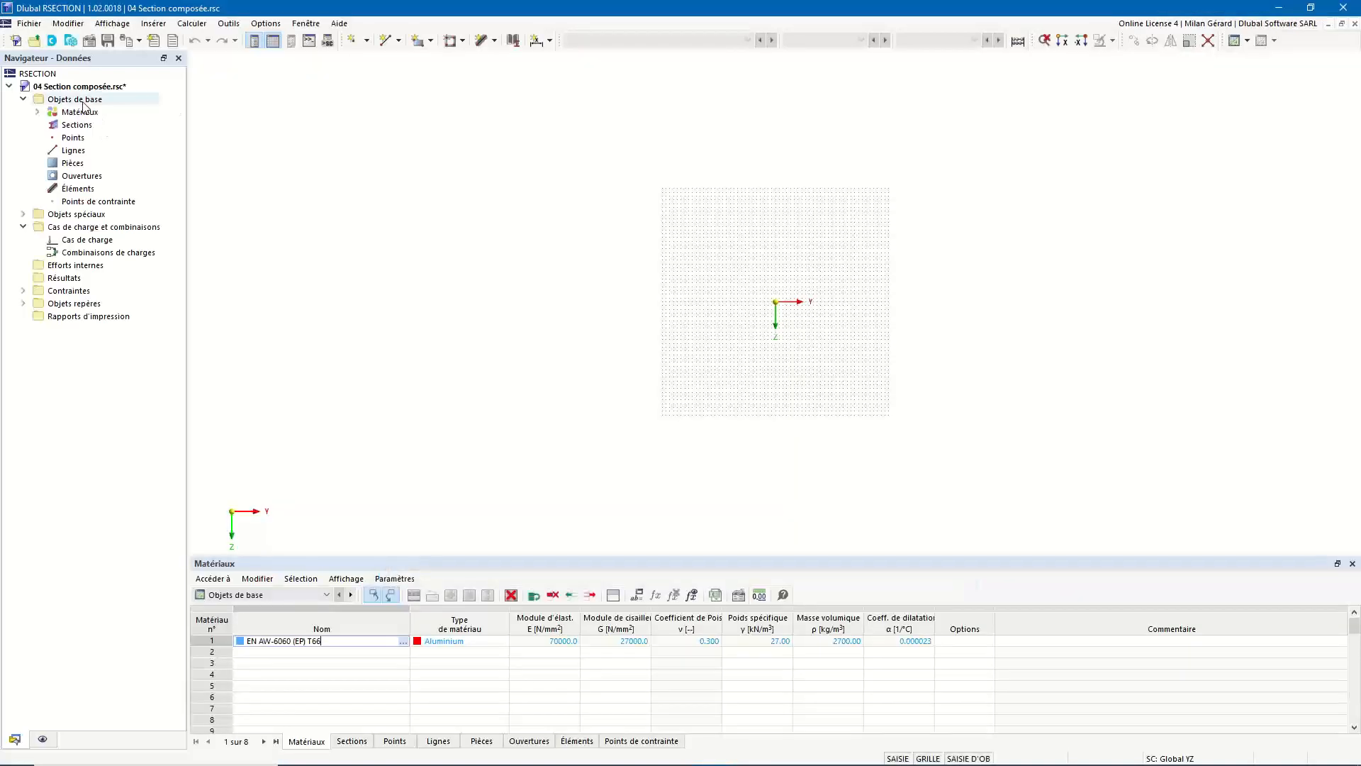
Delete all the default materials from the new model
click(74, 114)
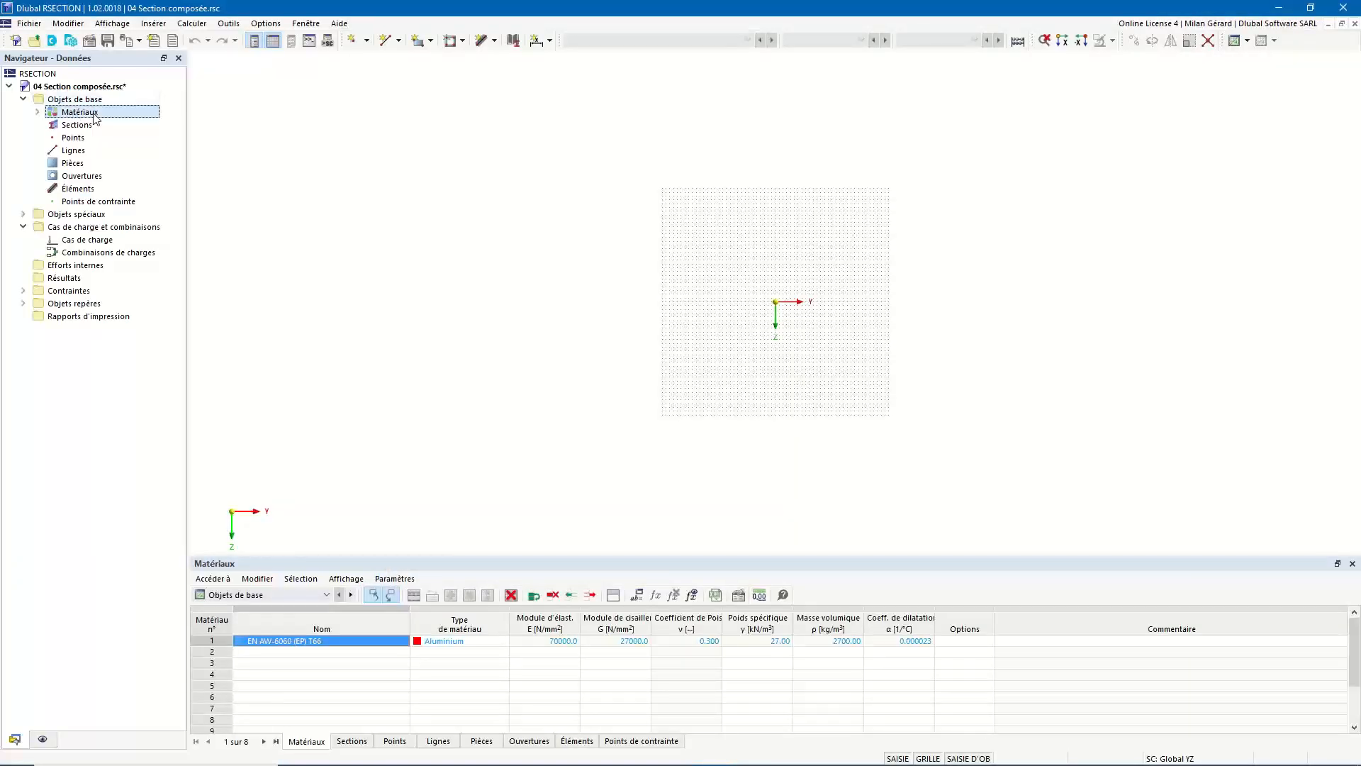
right_click(95, 114)
click(234, 176)
click(741, 450)
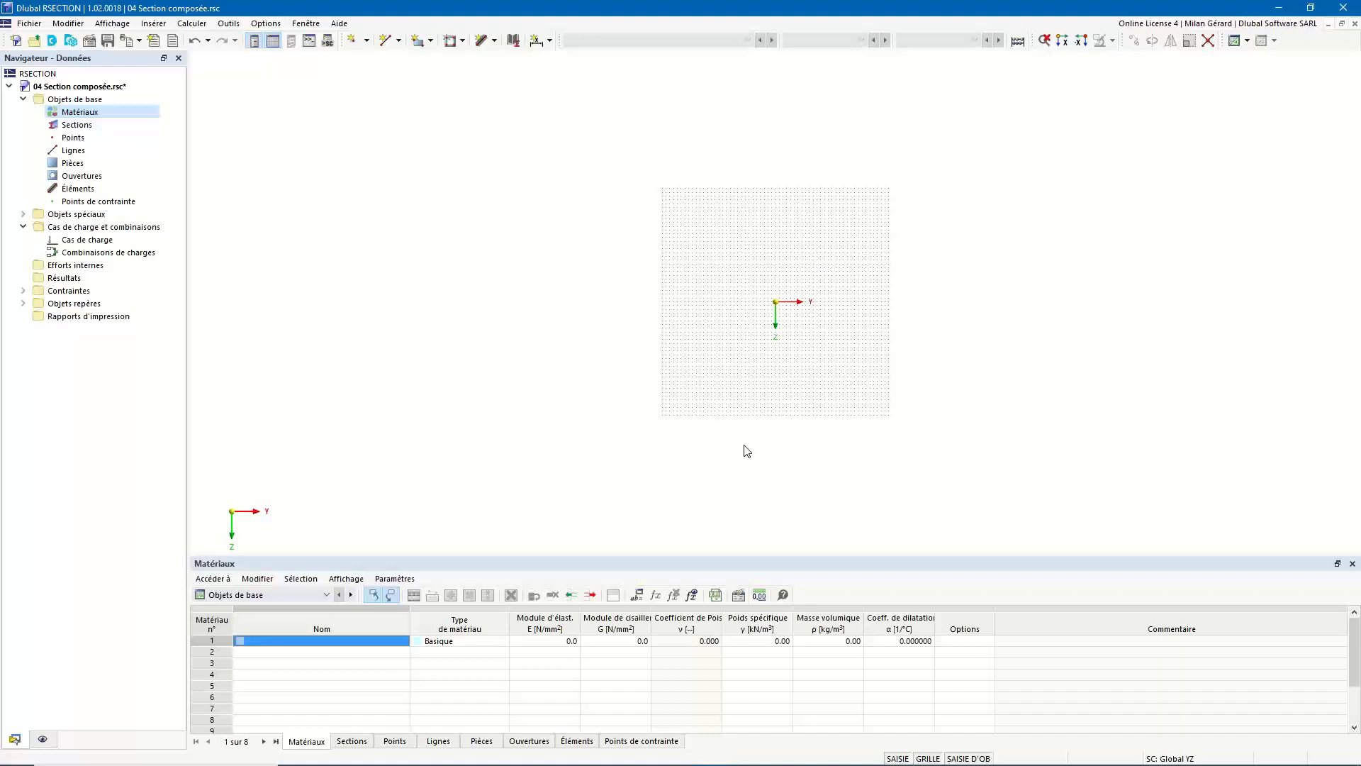
Create material 1 from the library as steel S235 according to EN 1993-1-1:2005-05
right_click(111, 119)
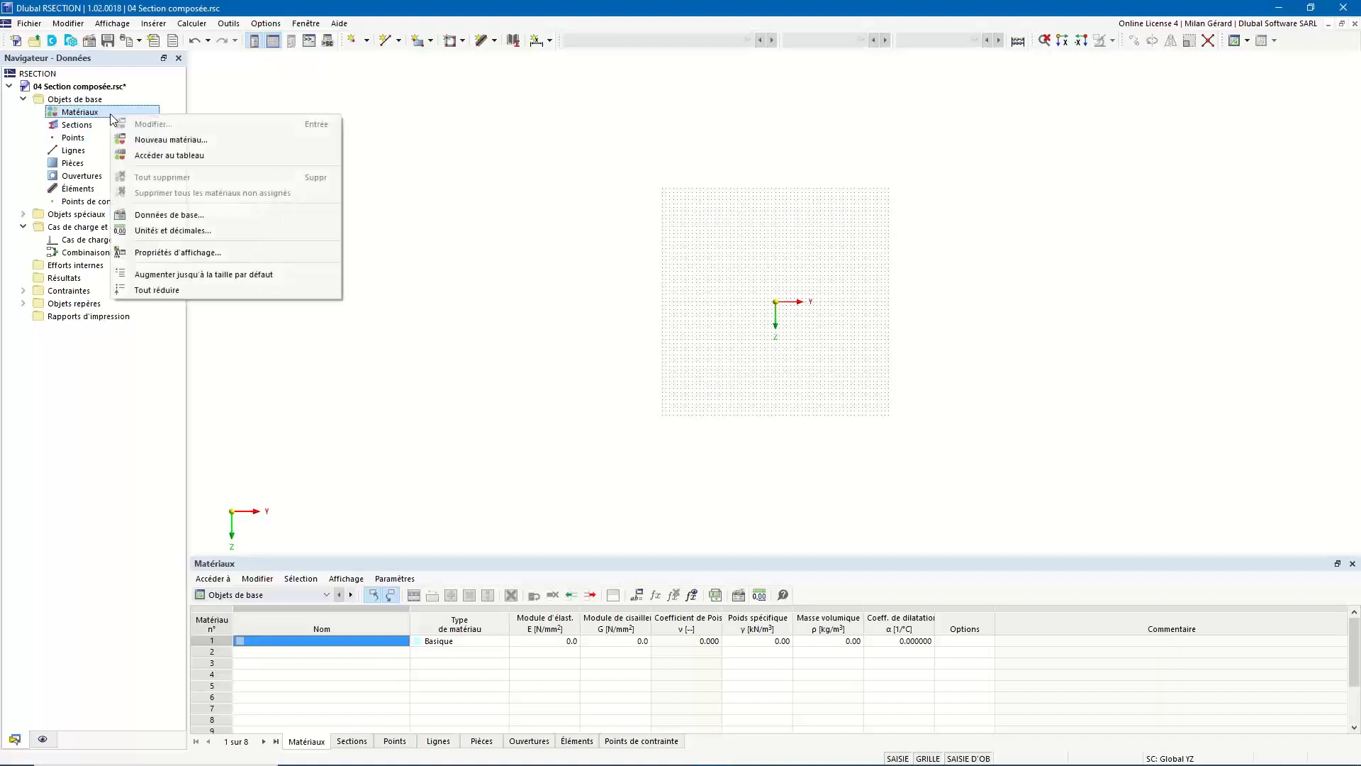
click(224, 146)
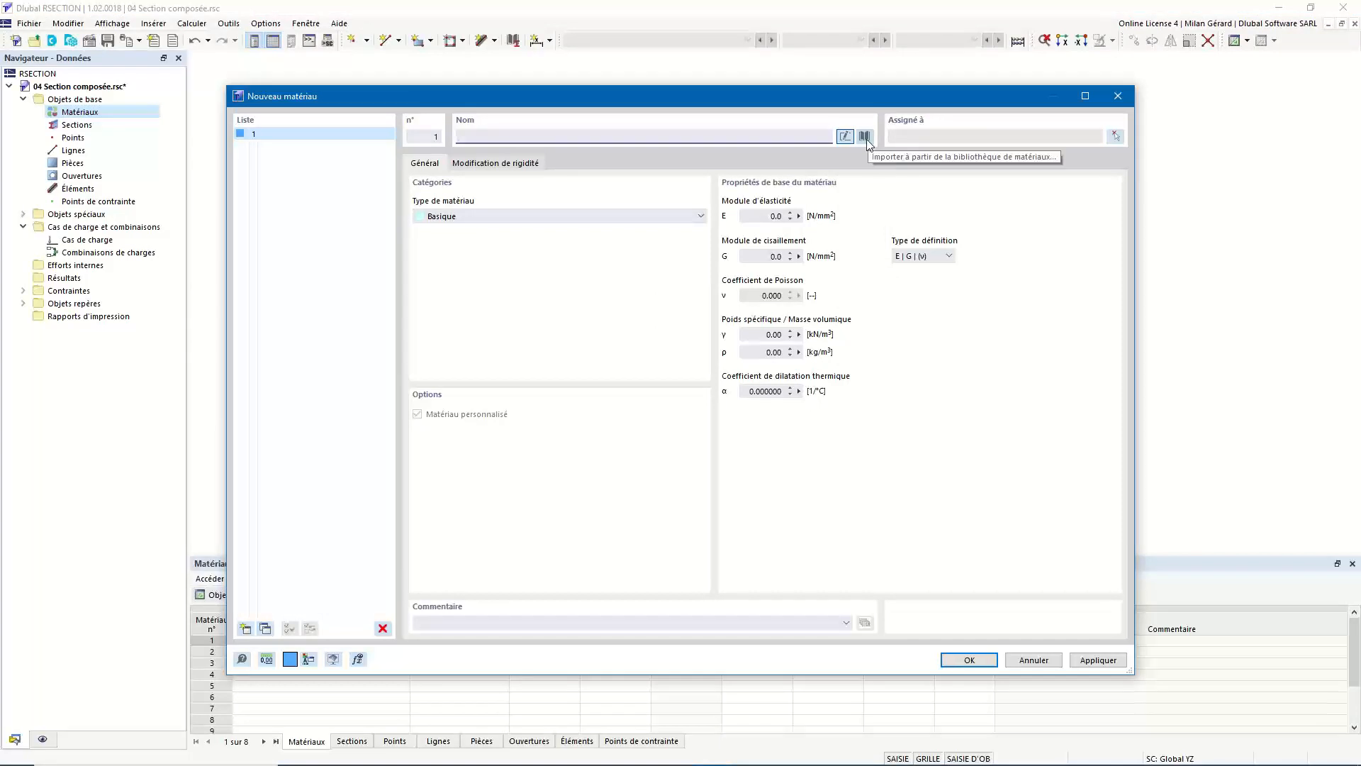
click(865, 136)
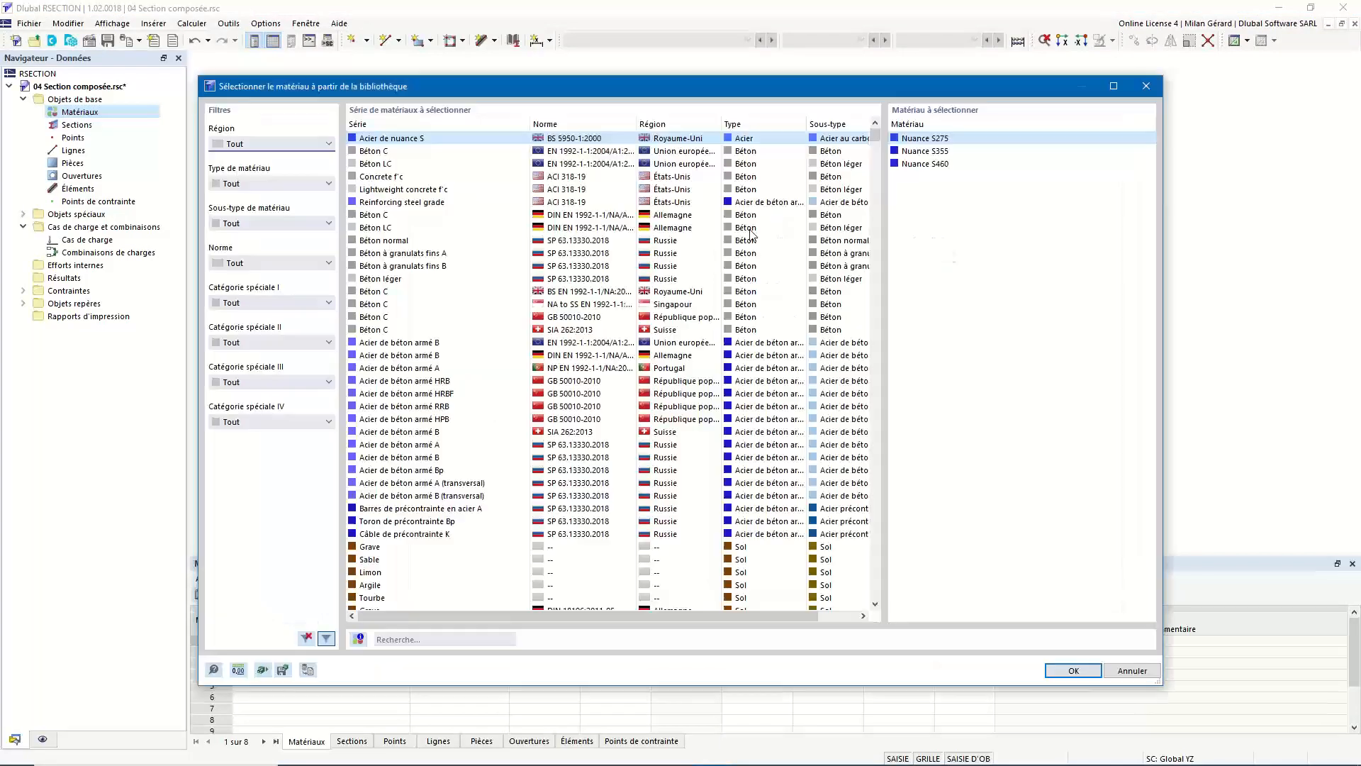
click(422, 640)
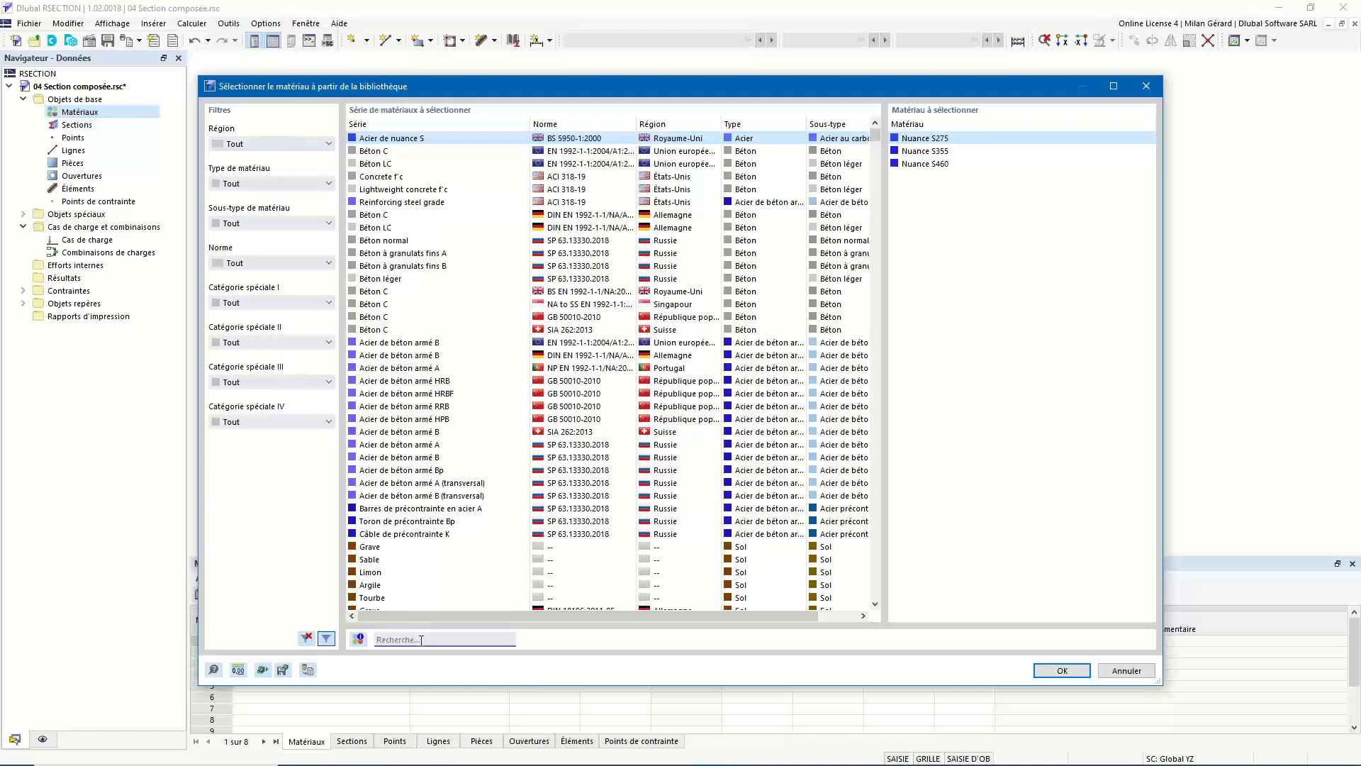
text(S)
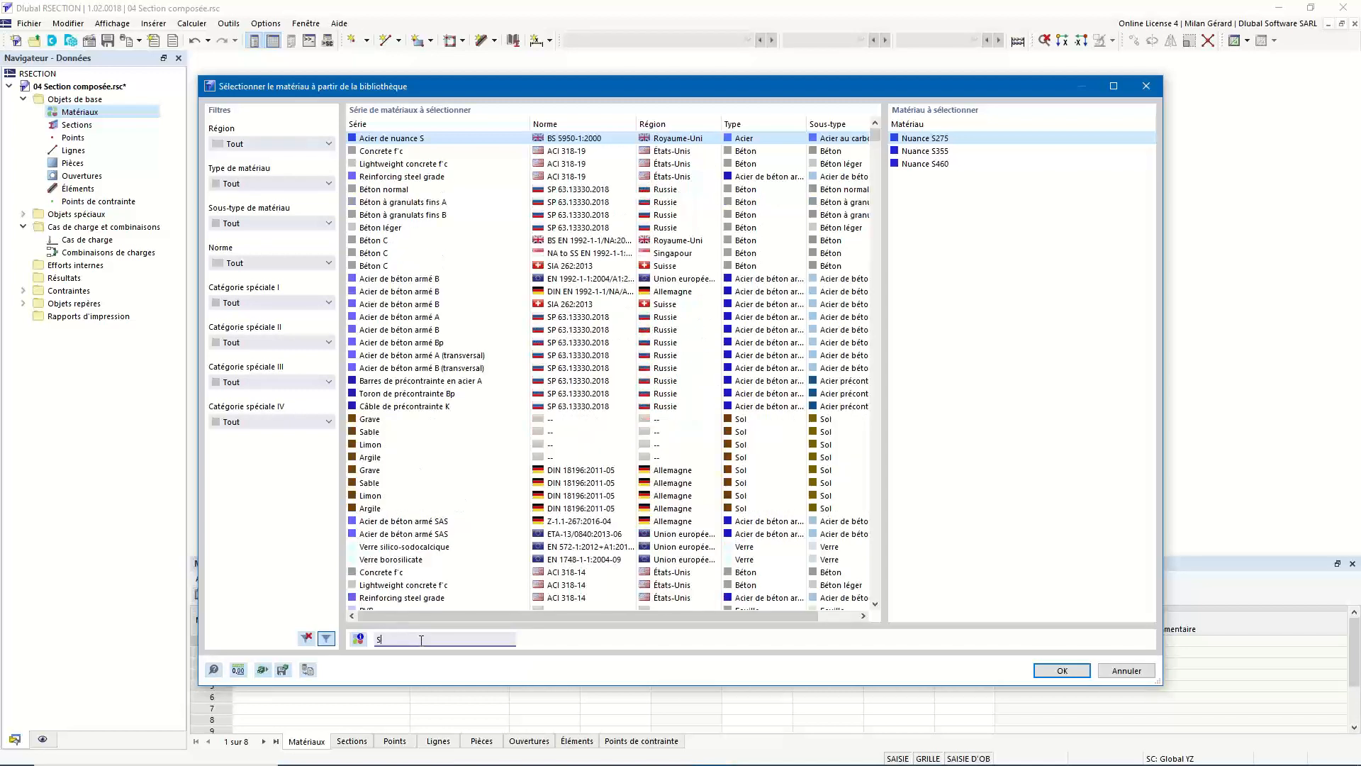
text(235)
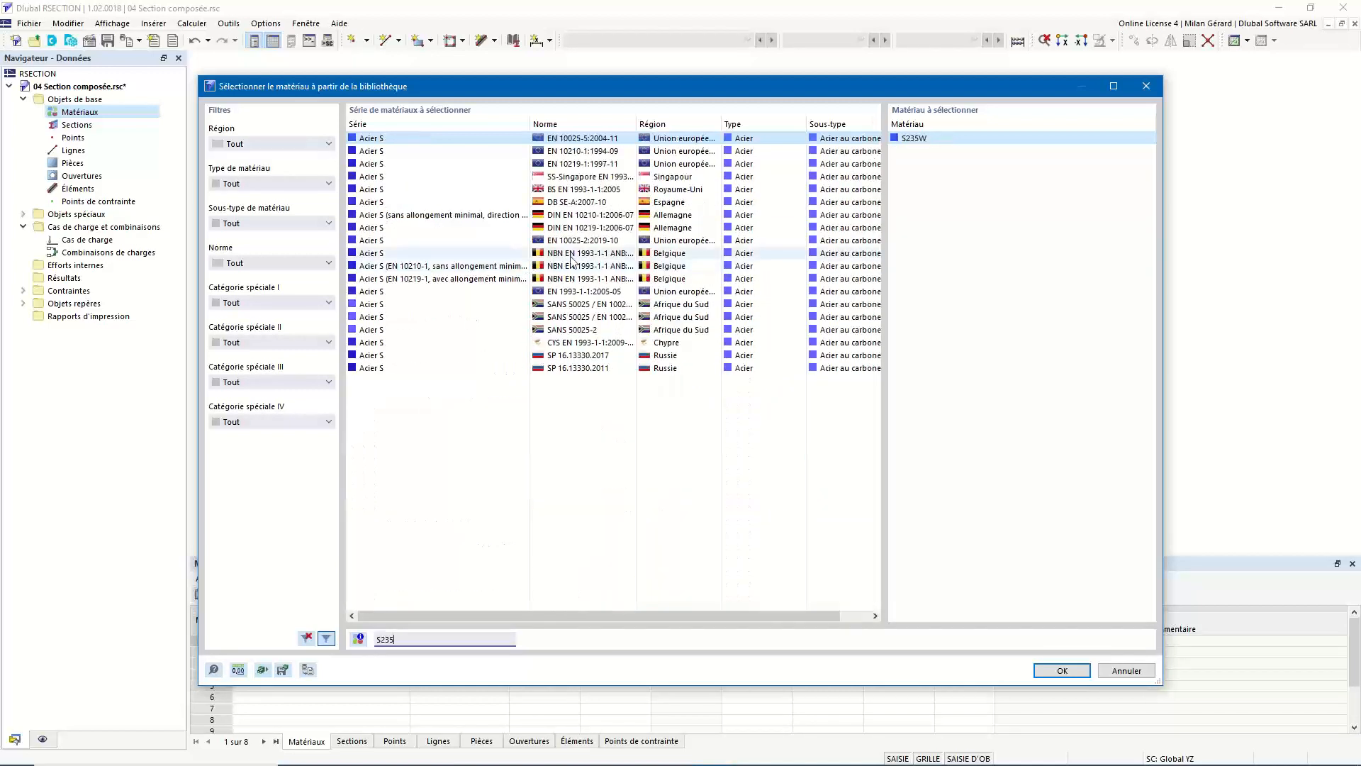
click(594, 292)
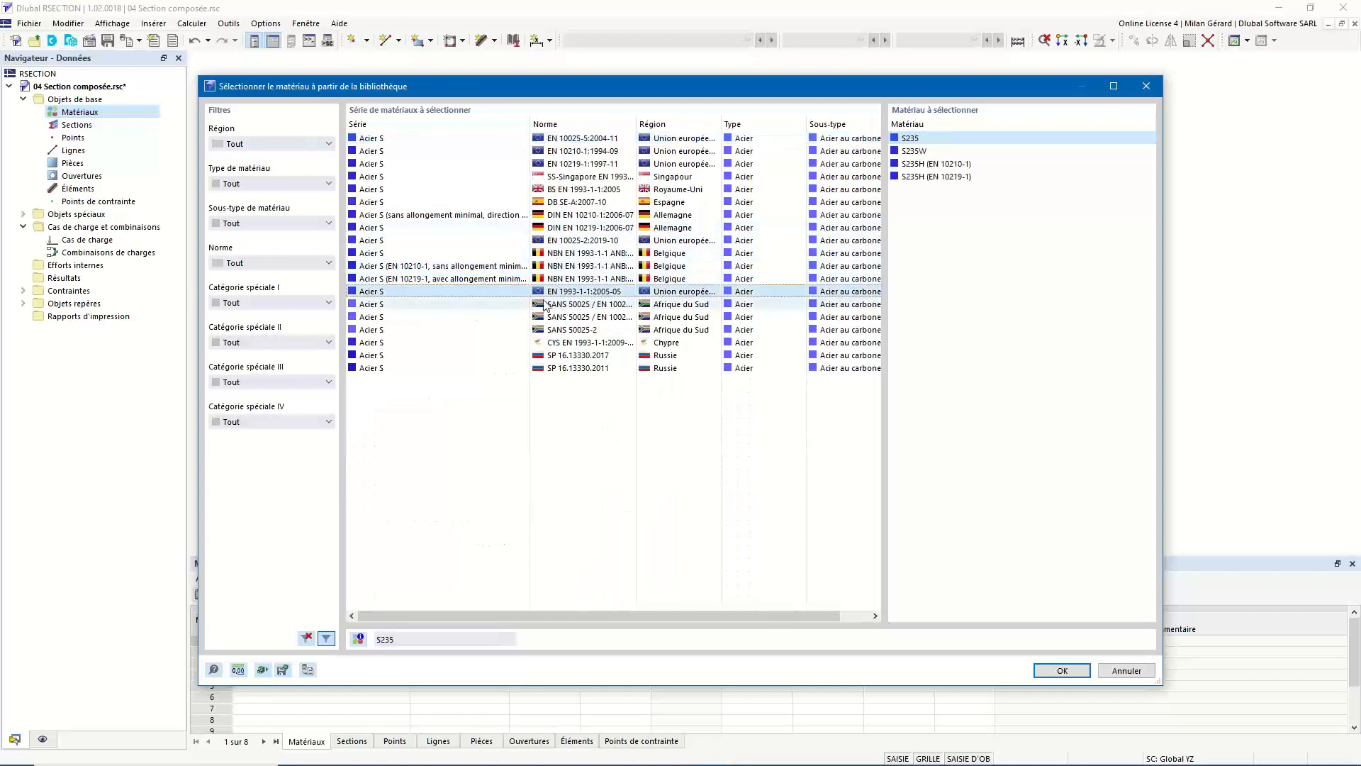
click(1067, 670)
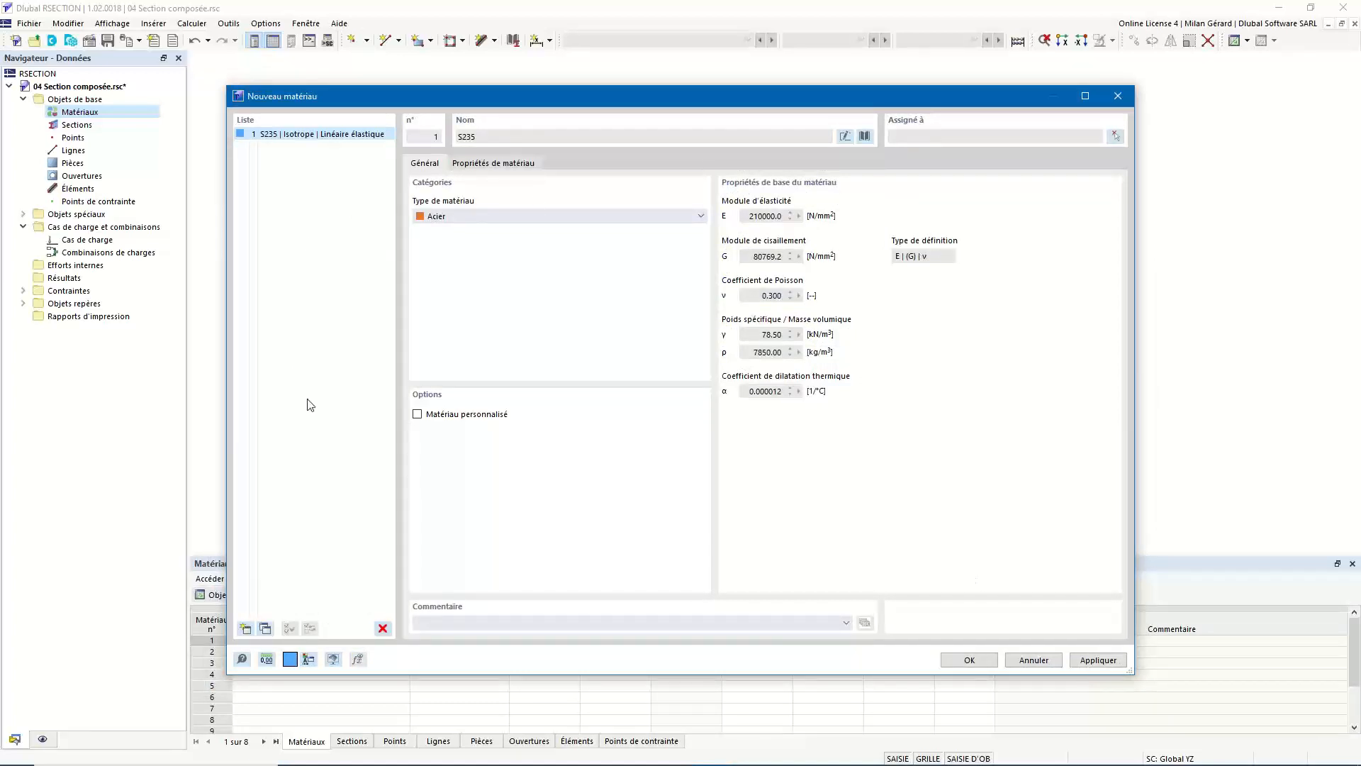
Add concrete C40/50 according to EN 1992-1-1 from the library as material 2 and accept both materials
click(247, 628)
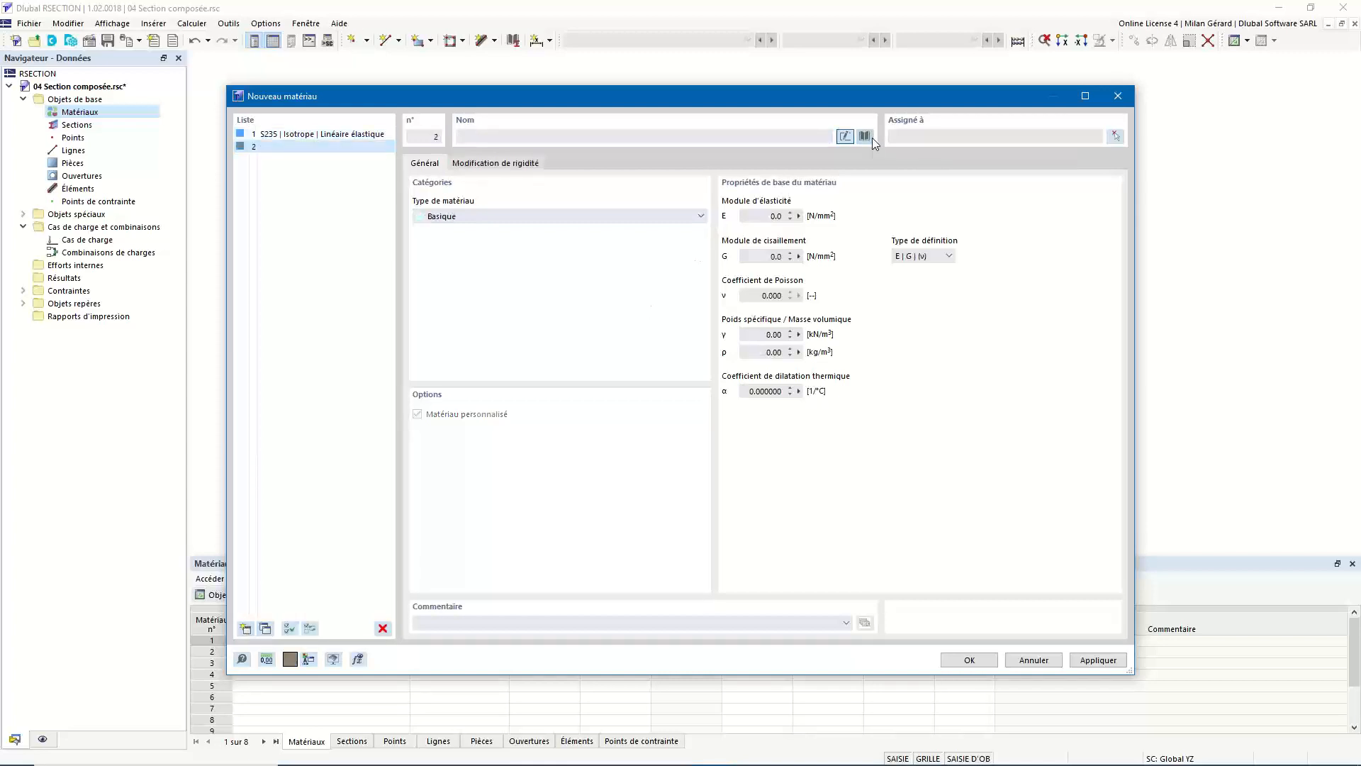
click(866, 136)
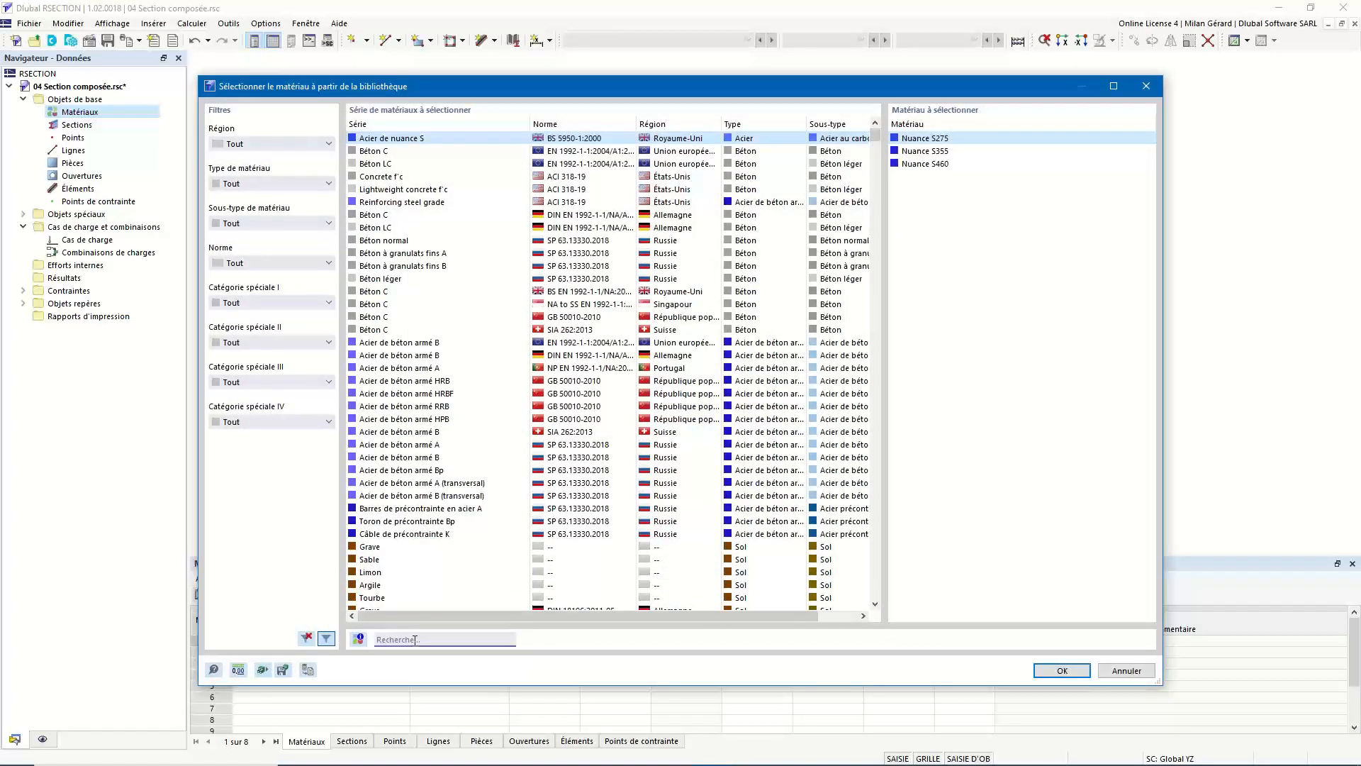
text(c)
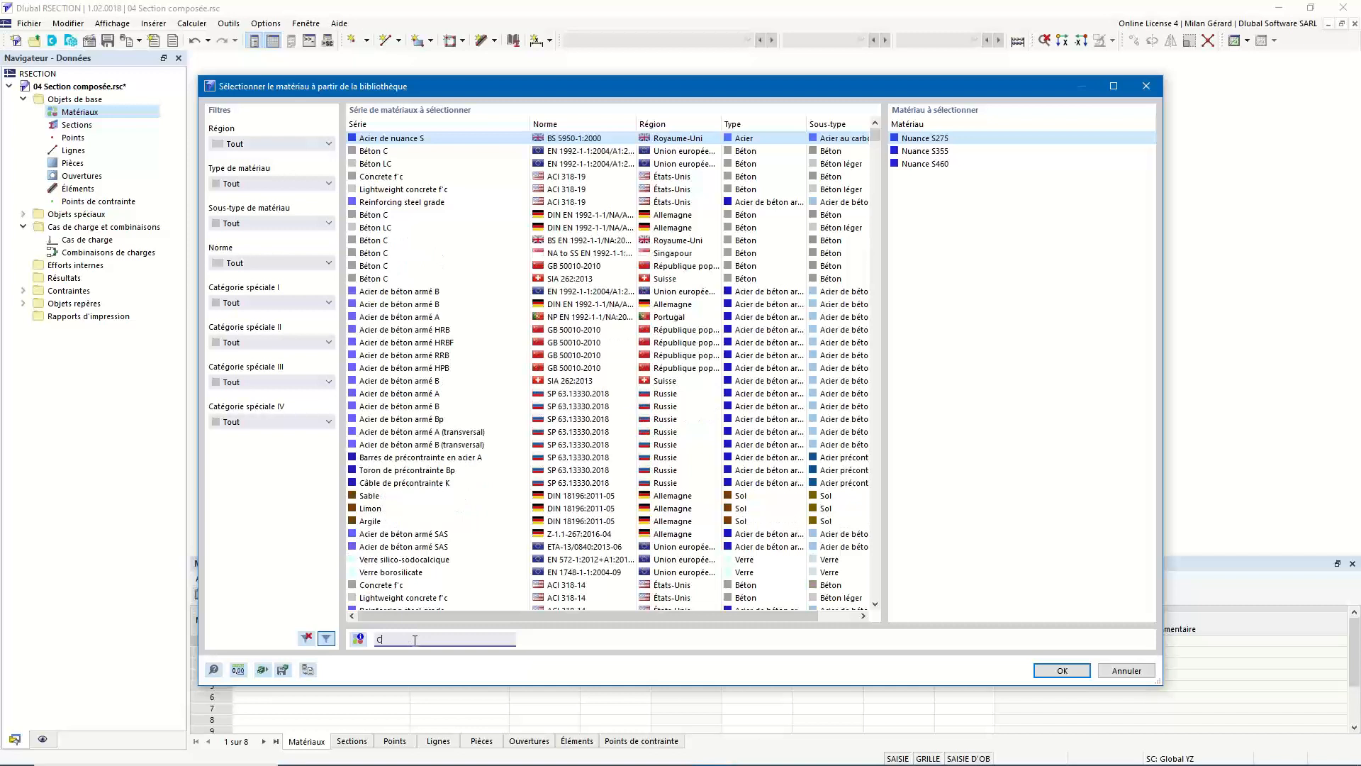
text(40)
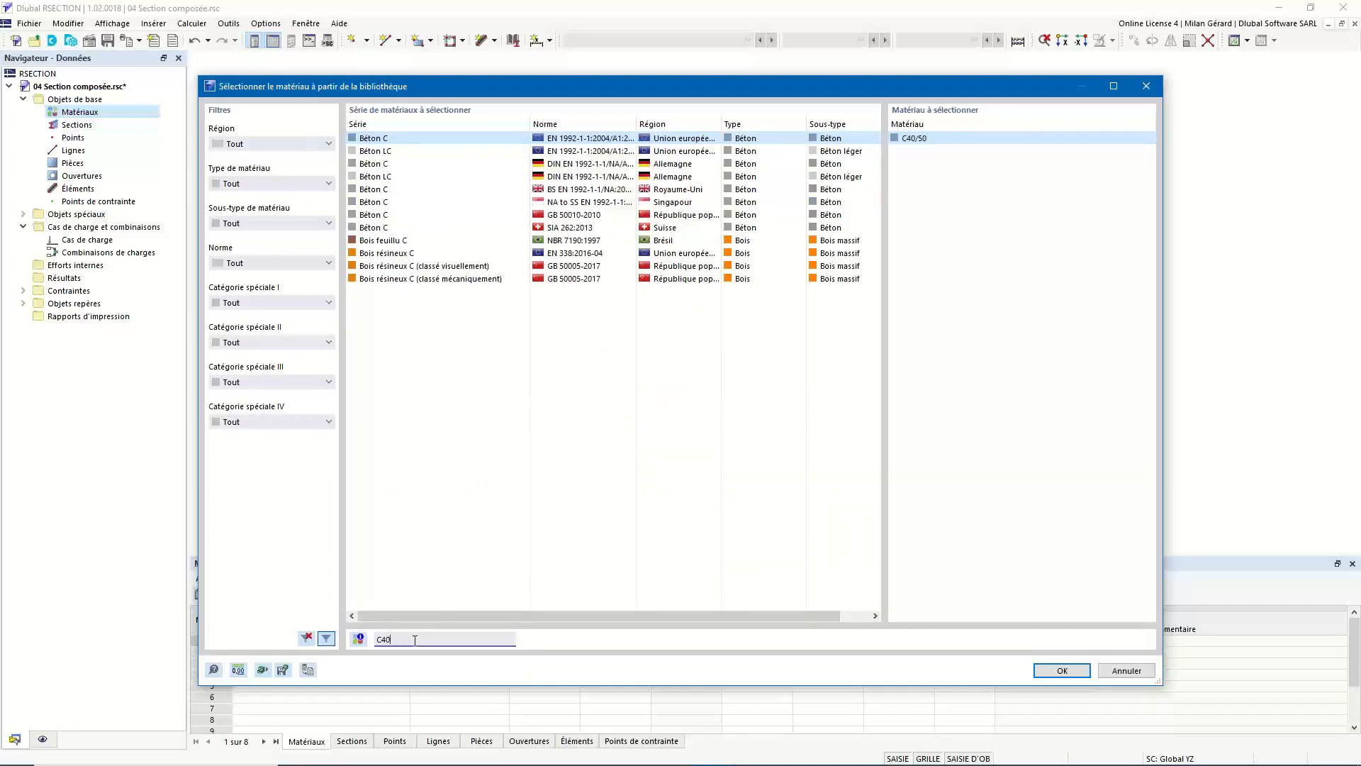
text(/50)
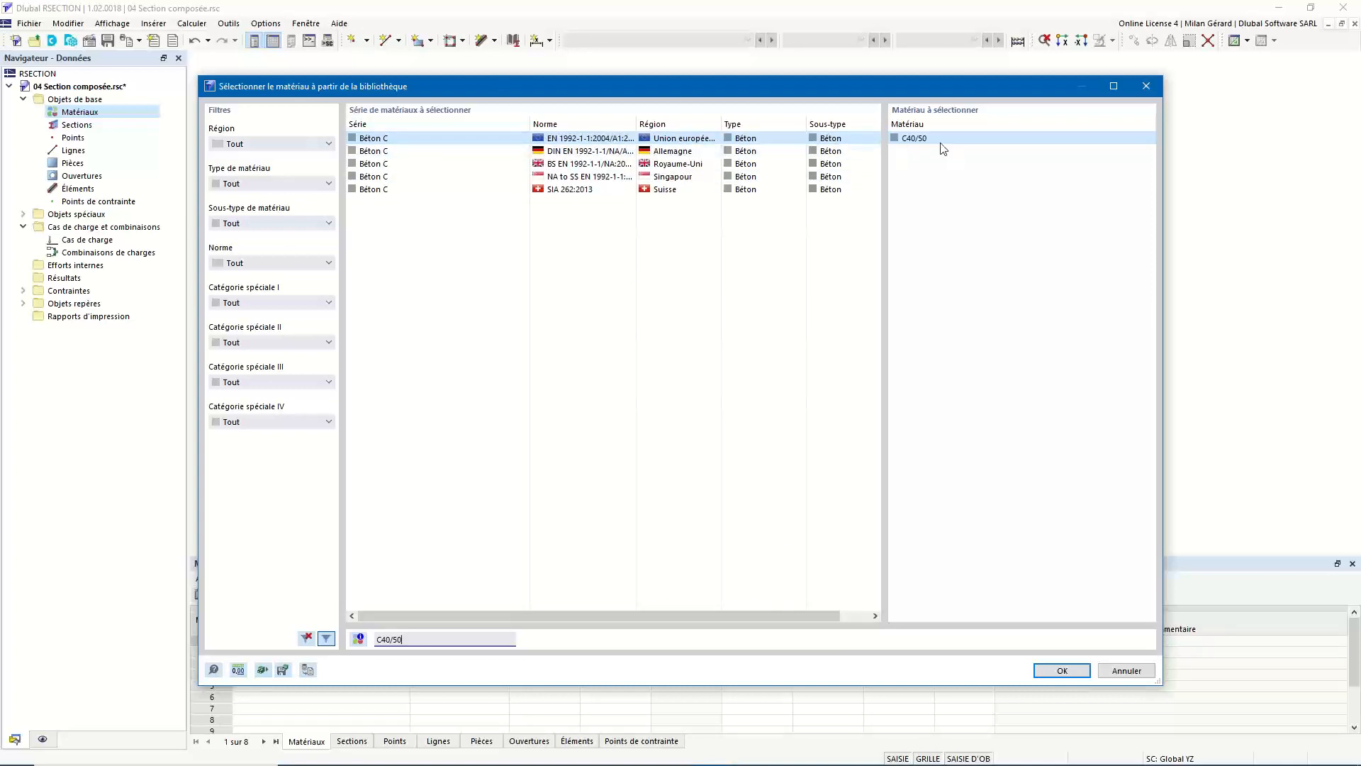
click(1059, 671)
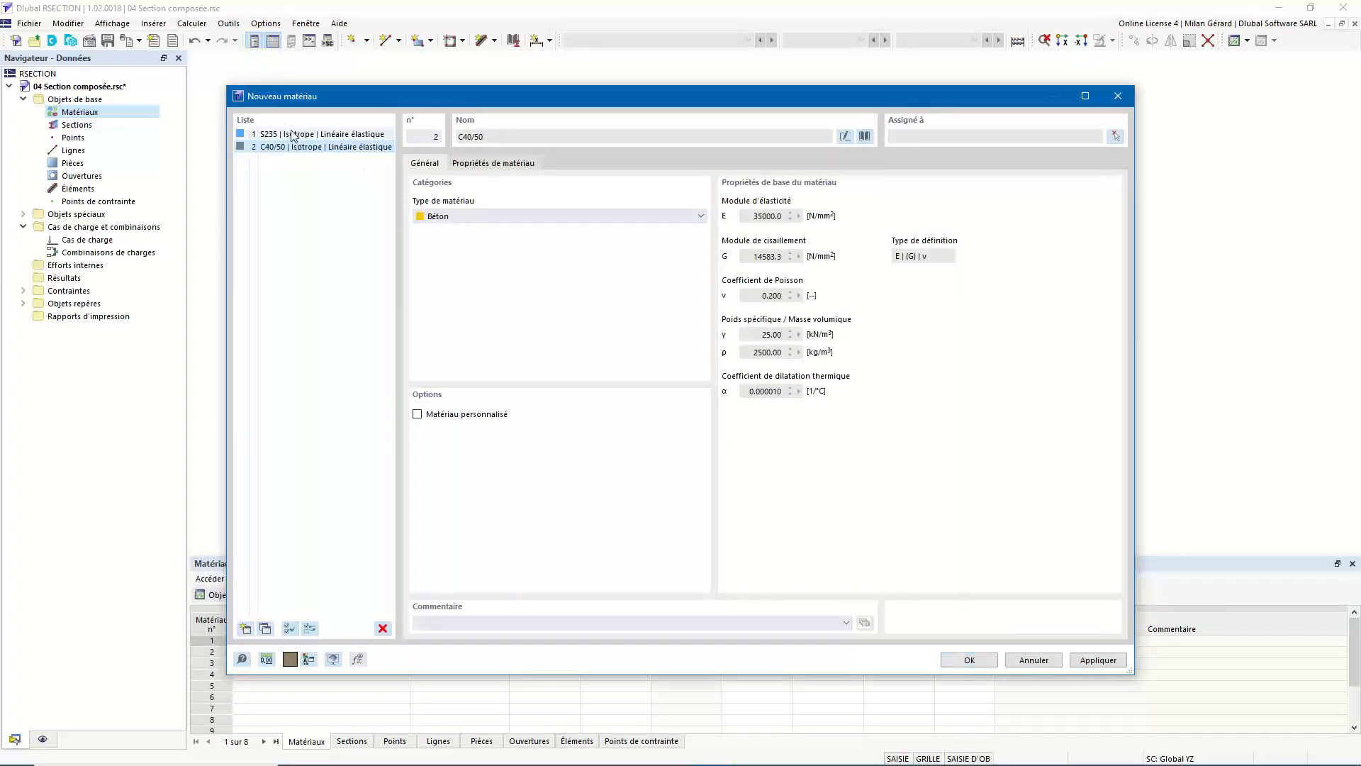
click(975, 661)
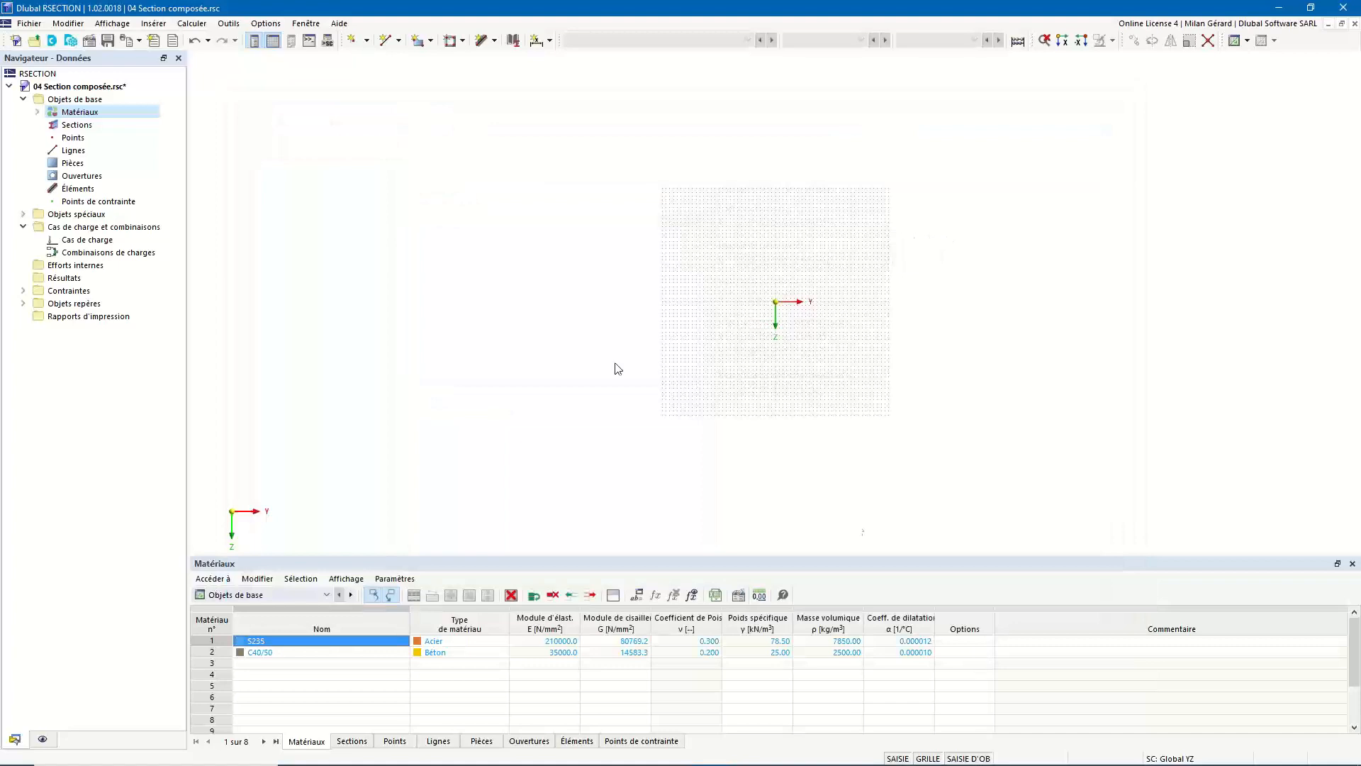
Save the 04 Section composée model with its input data, without extra save options
click(107, 41)
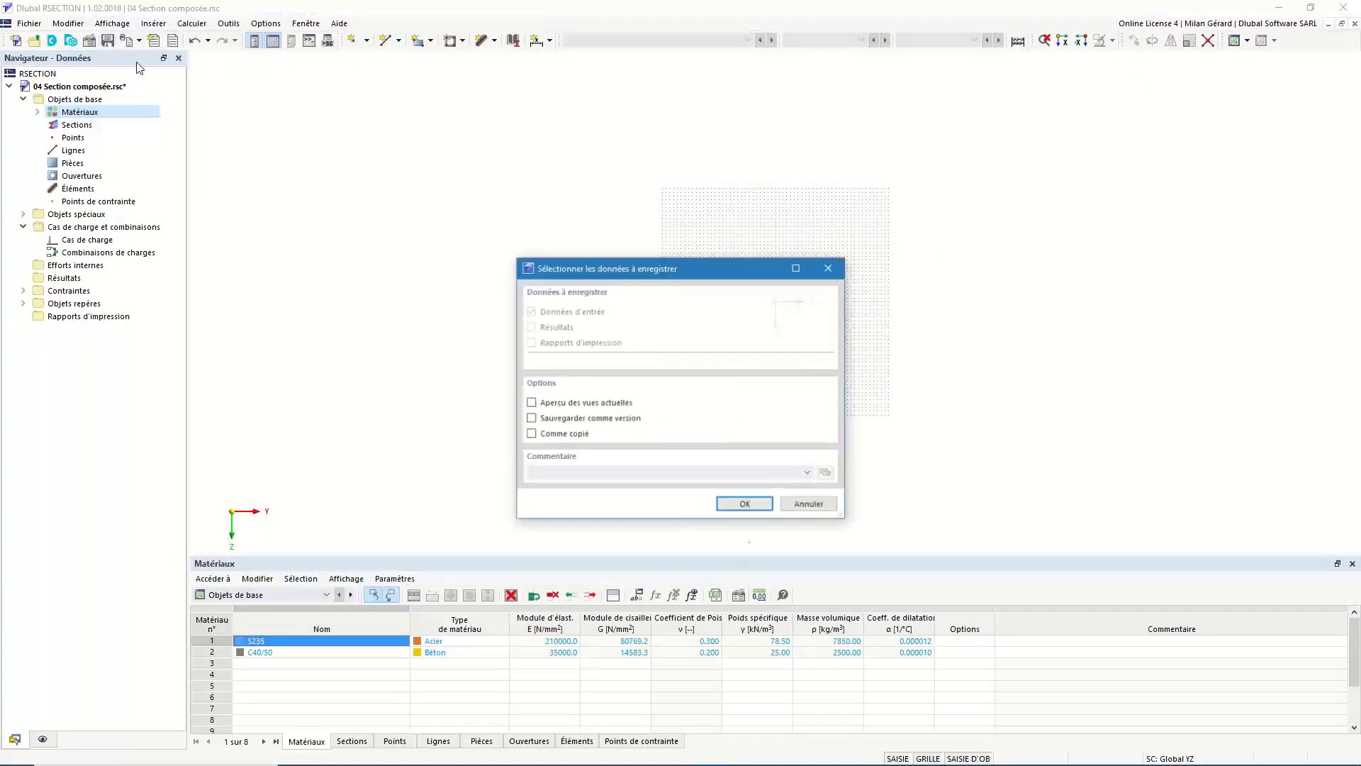
click(764, 508)
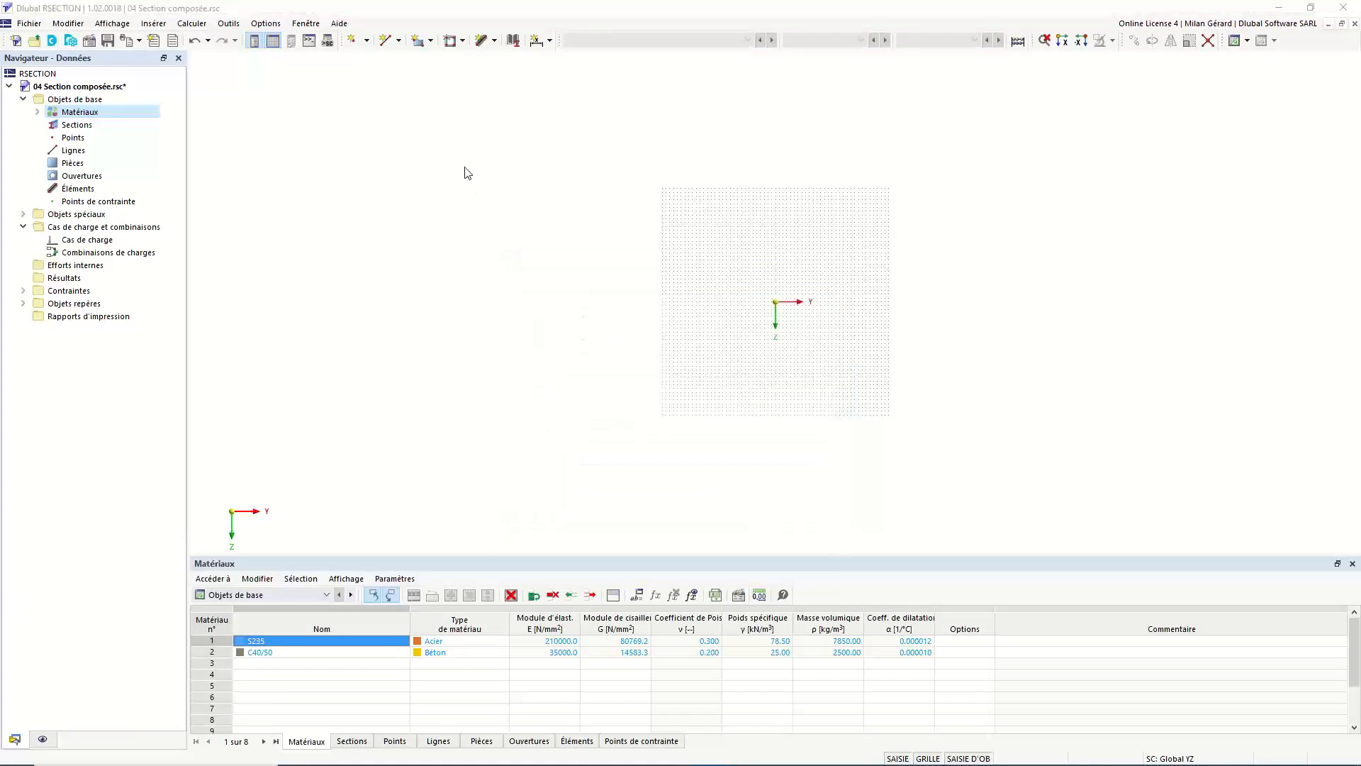
click(331, 333)
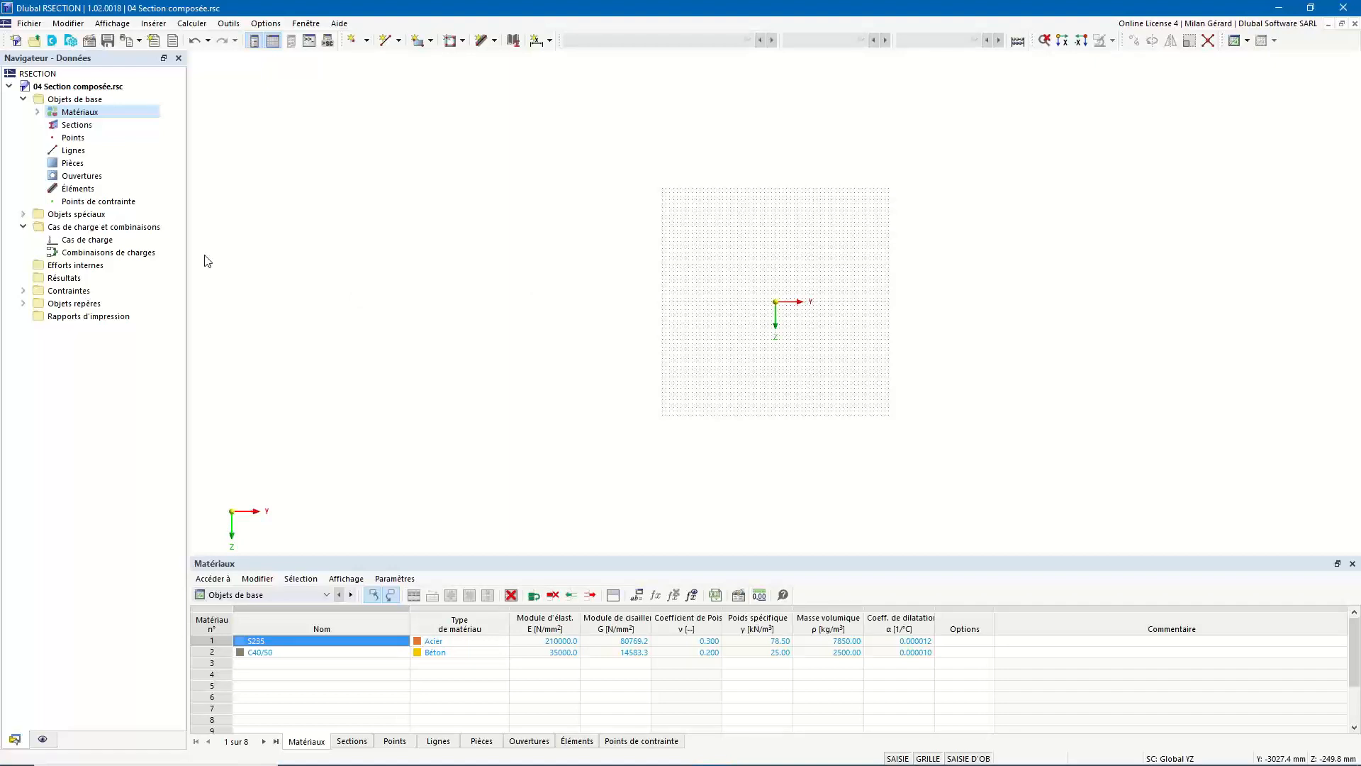
Draw a horizontal simple line from Y -500, Z 0 mm to Y 500, Z 0 mm
click(388, 44)
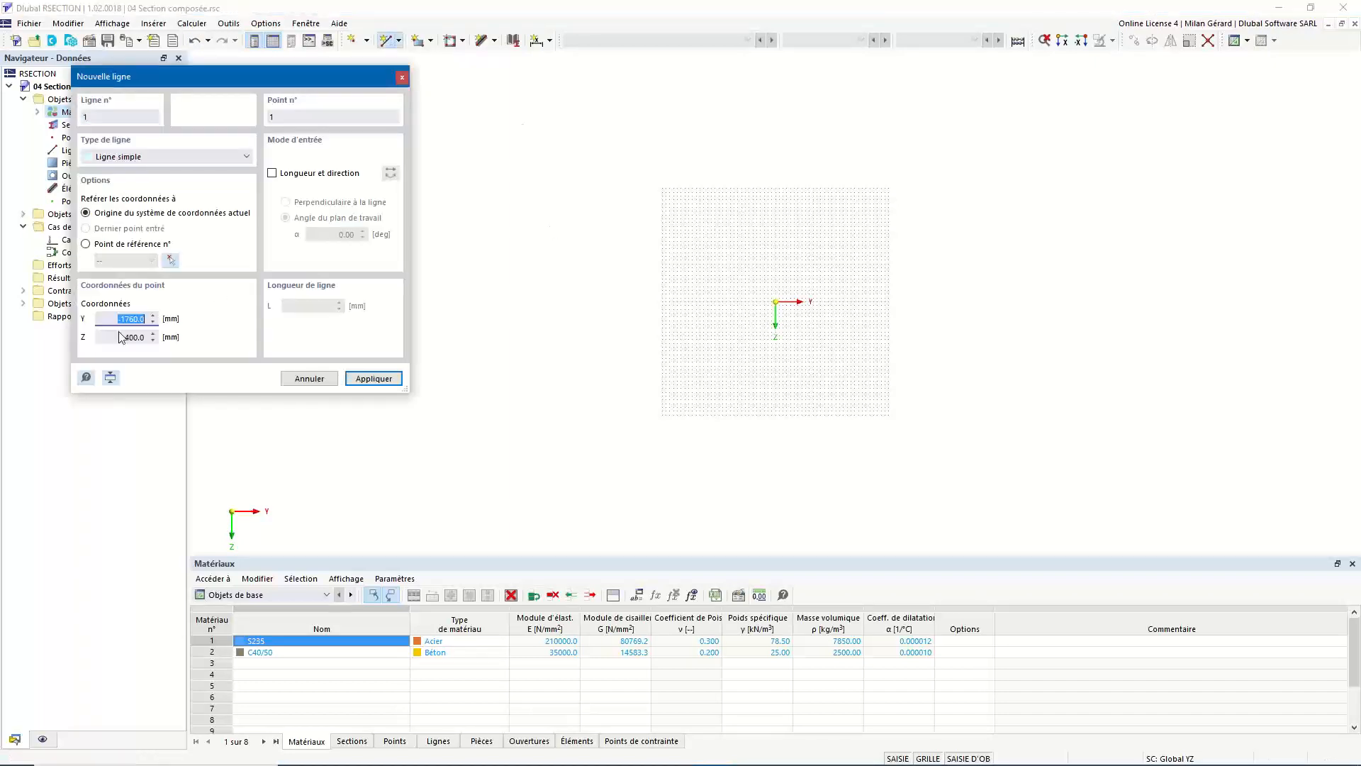
click(136, 323)
drag(135, 321, 162, 330)
text(-500)
drag(121, 337, 153, 348)
text(0)
click(370, 380)
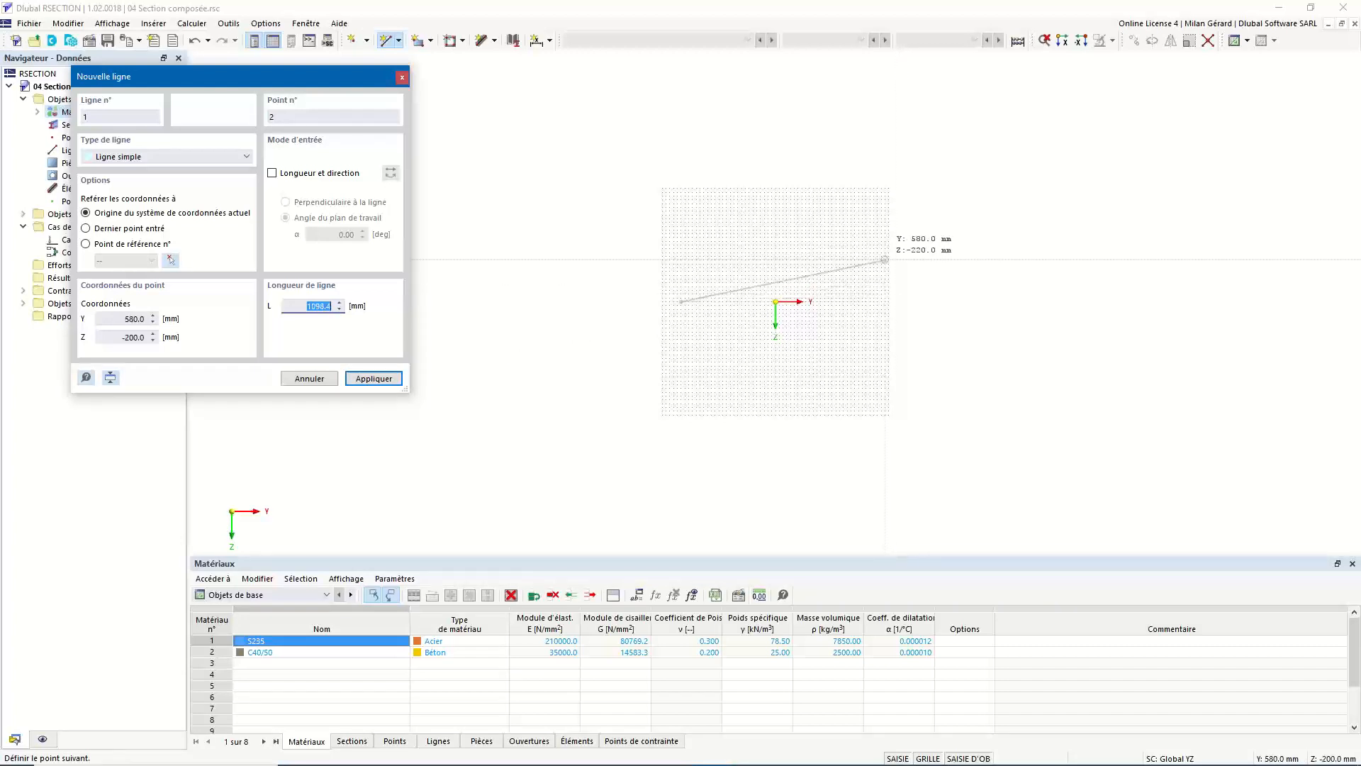
scroll(847, 304, up, 3)
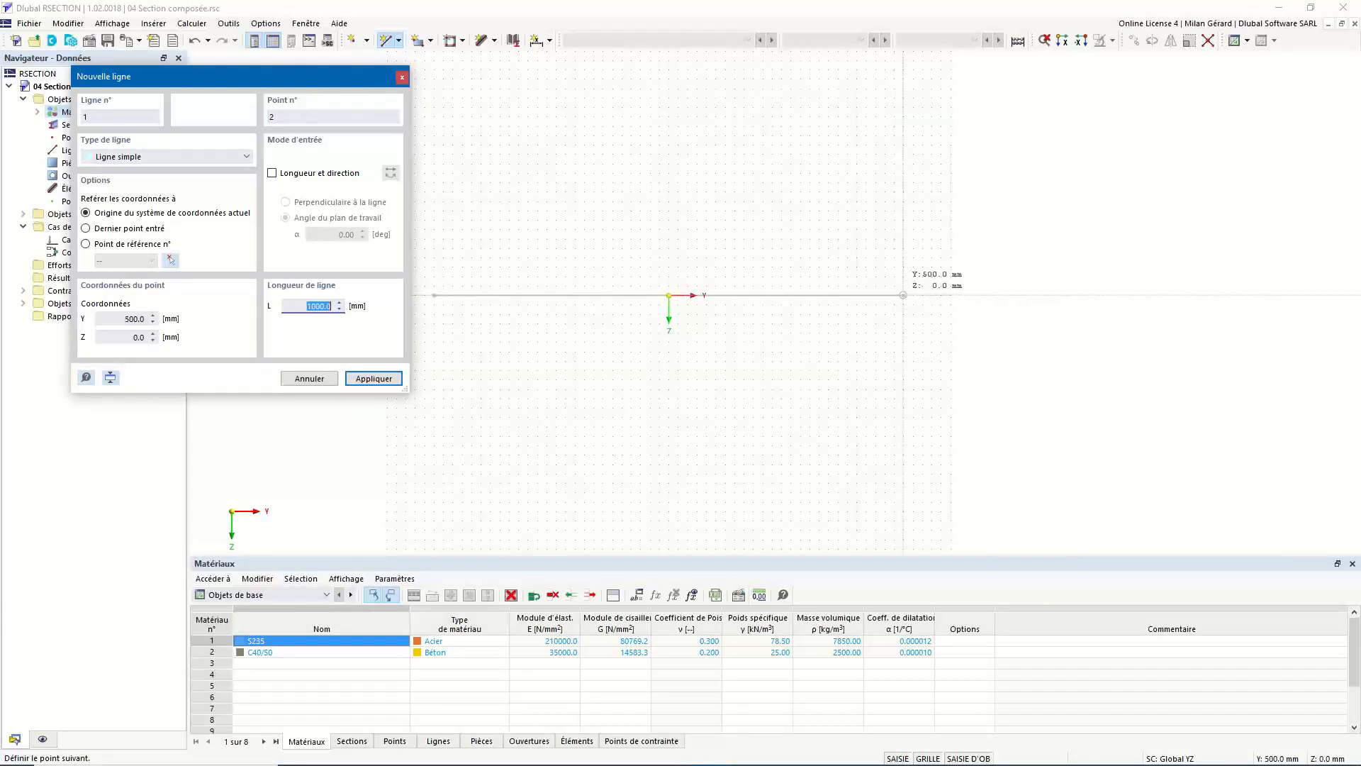
click(904, 295)
click(904, 295)
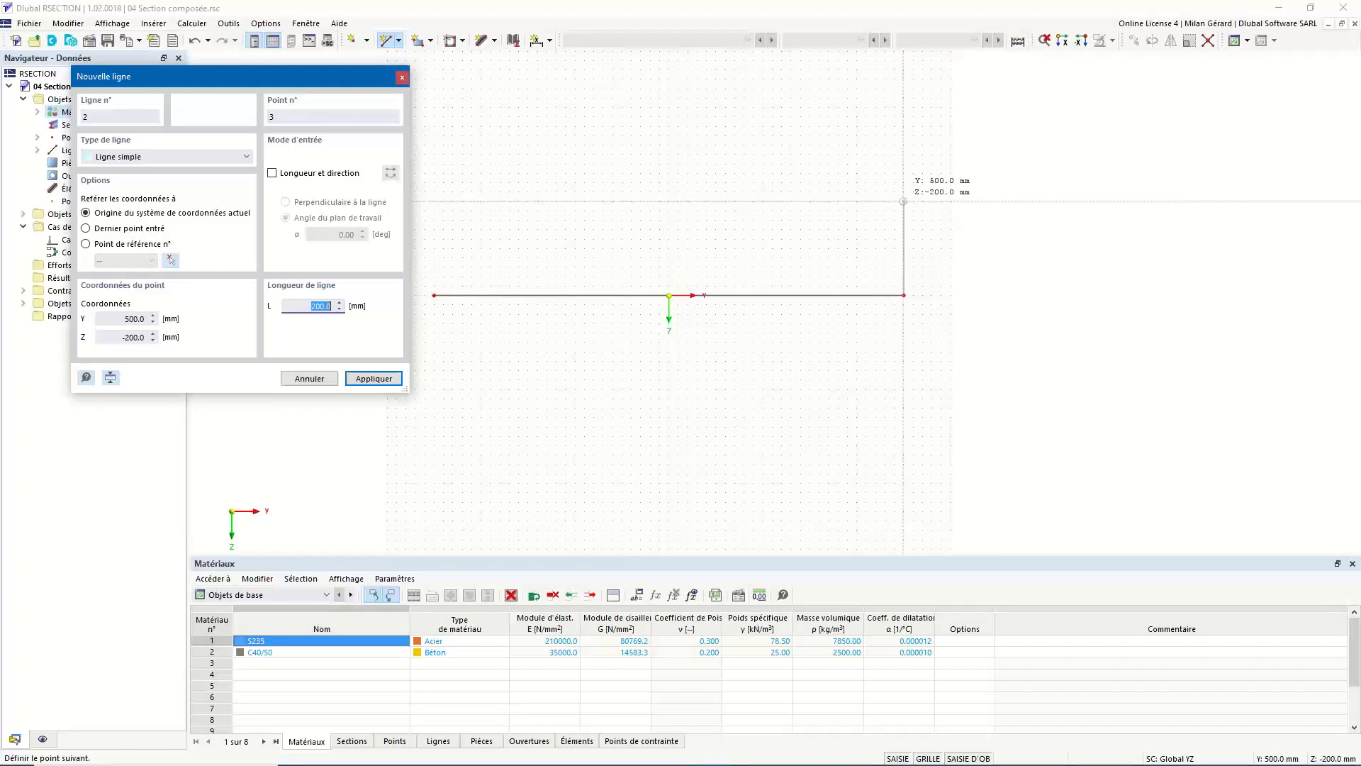
Complete the rectangle above the base line with corners at Y 500, Z -200 mm and Y -500, Z -200 mm, and end line input
click(904, 201)
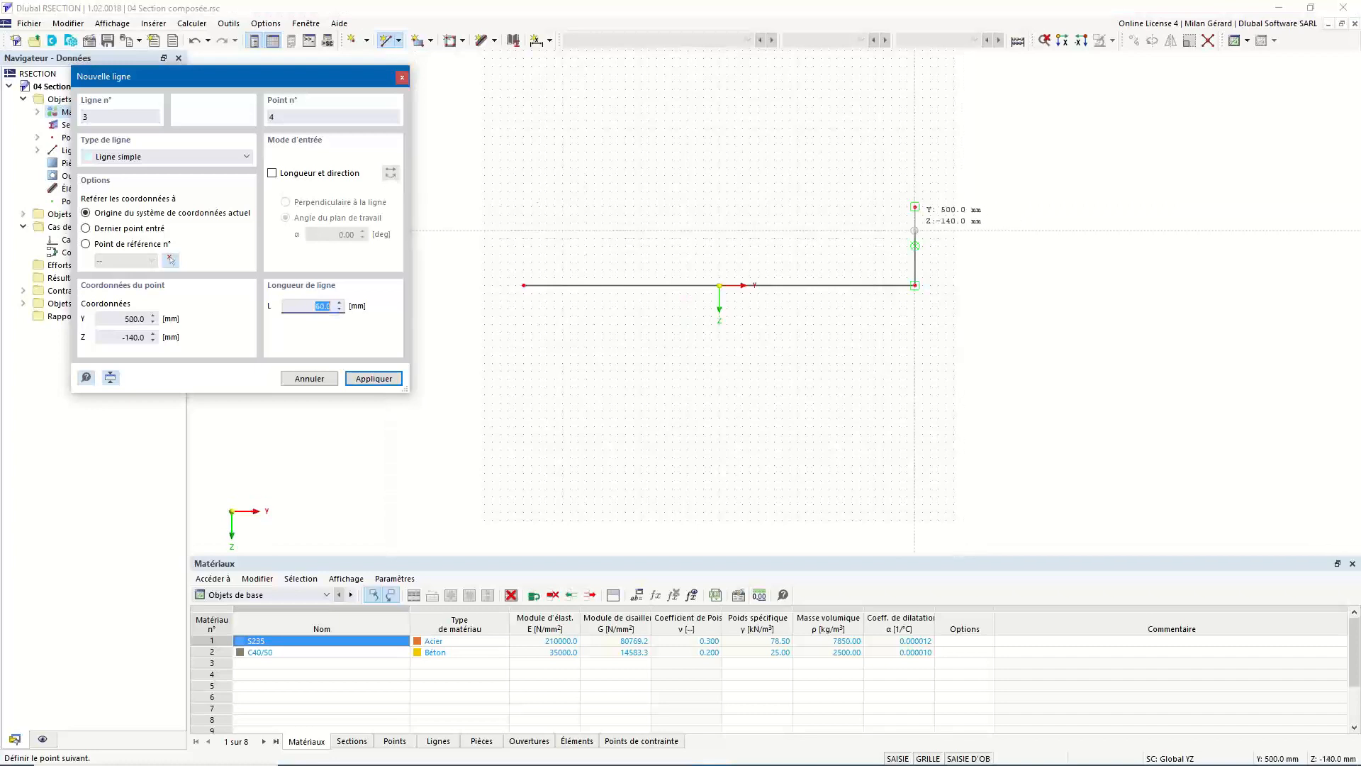
scroll(878, 216, down, 1)
scroll(633, 214, up, 3)
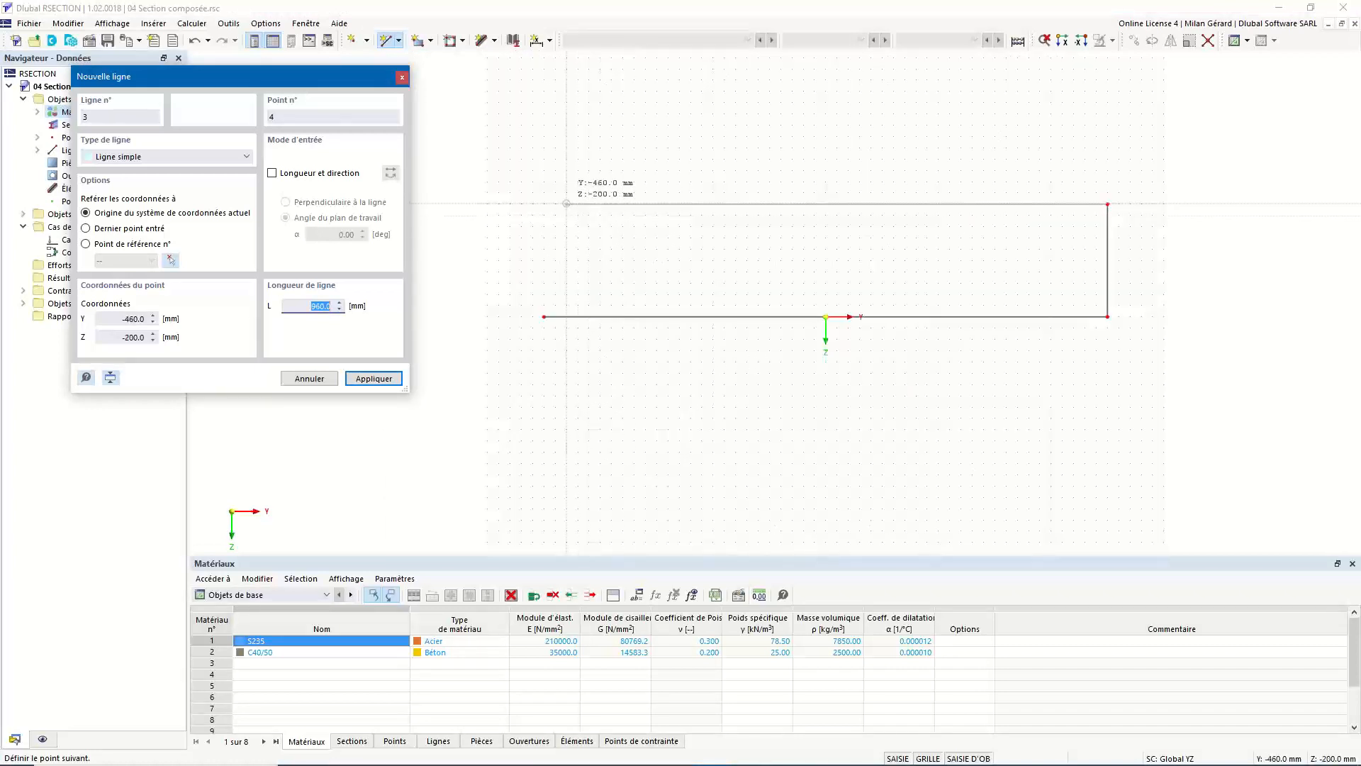
click(544, 203)
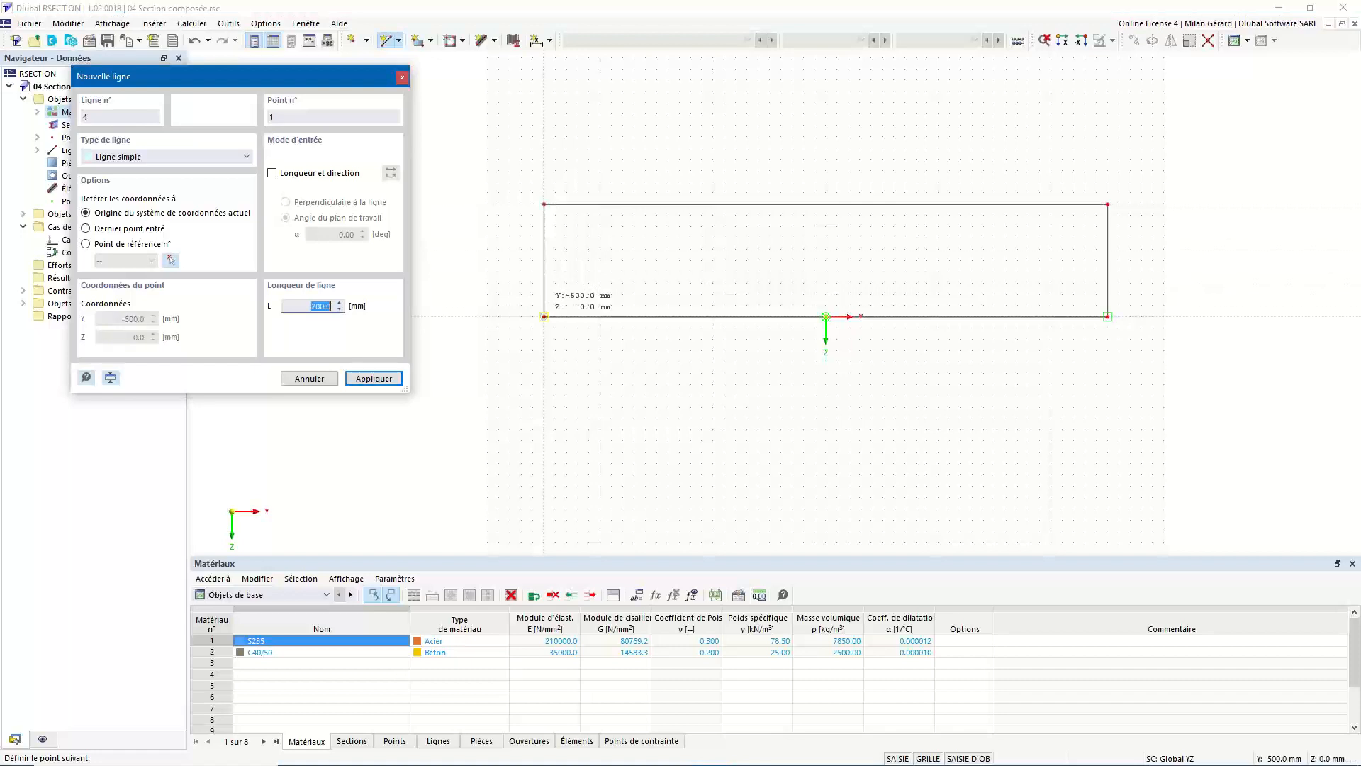
click(544, 317)
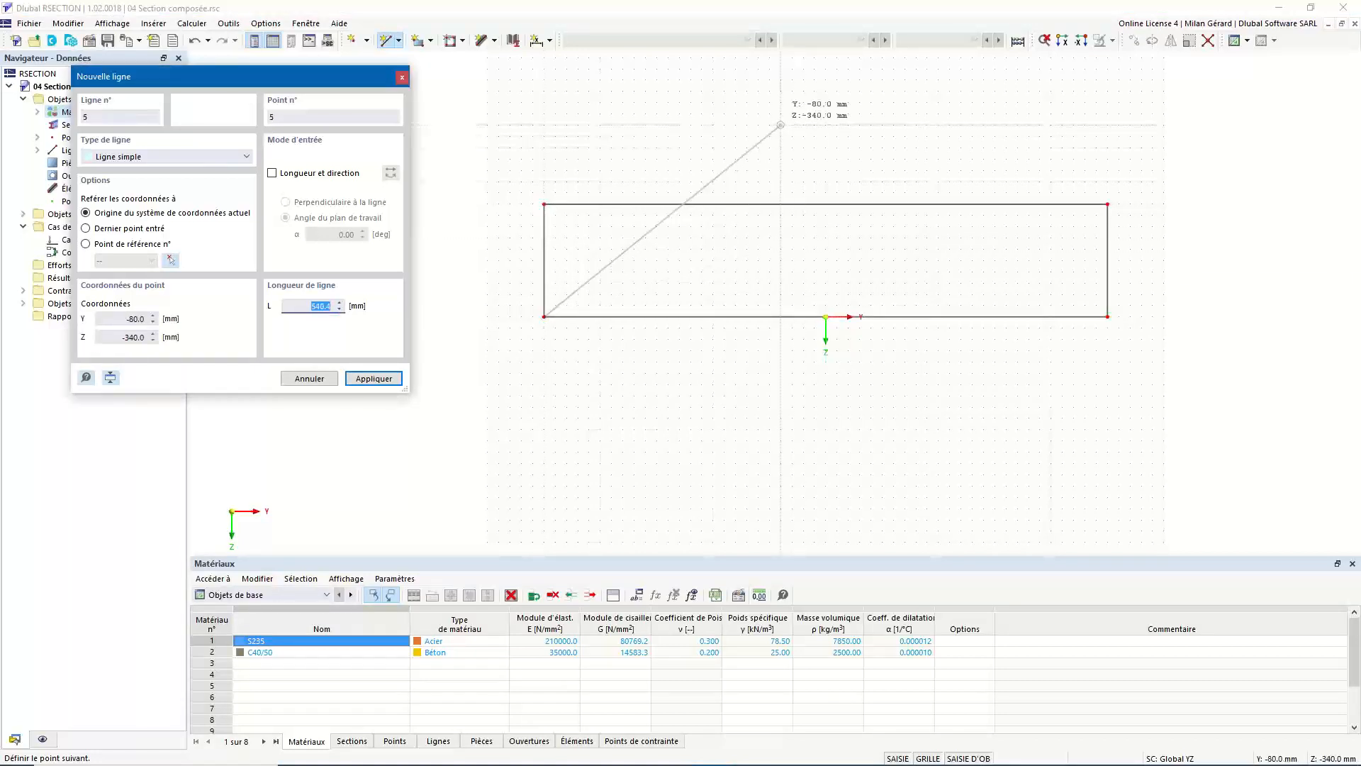
right_click(780, 125)
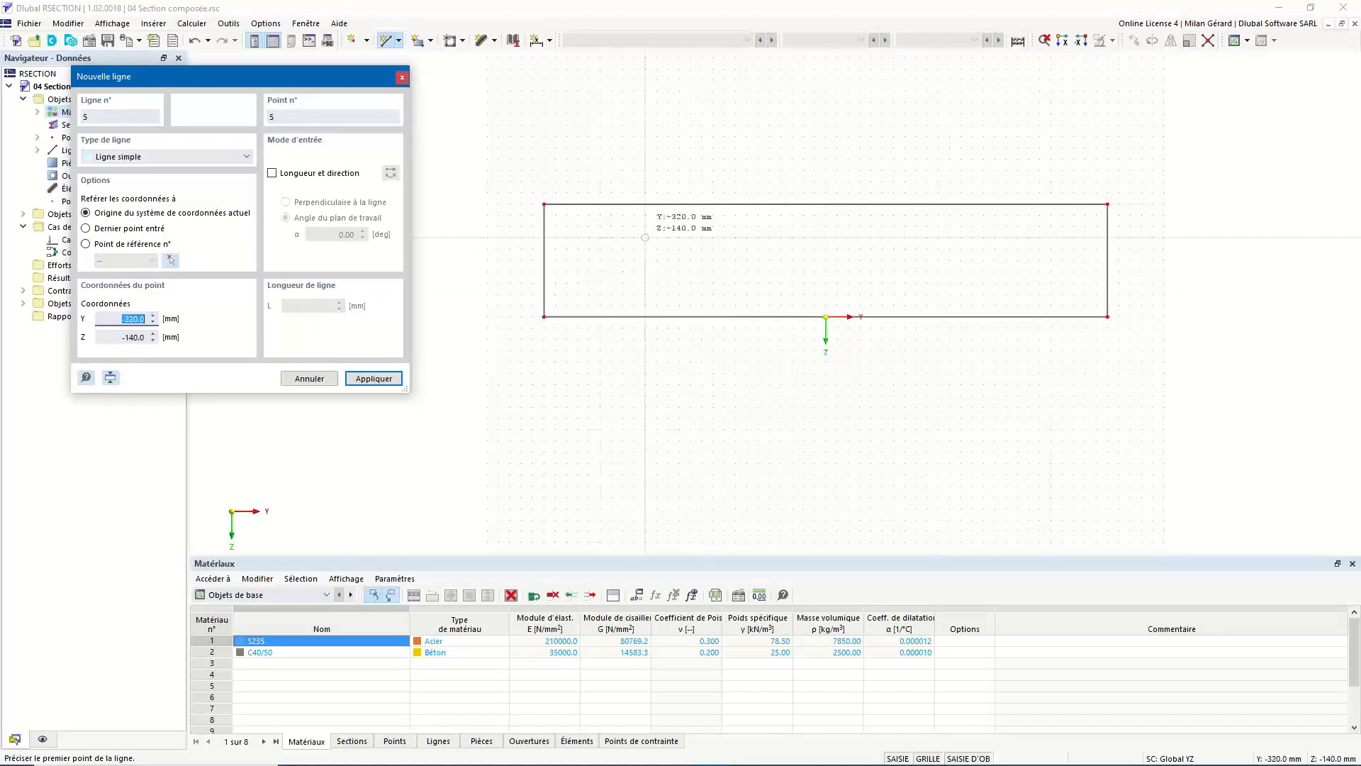
right_click(688, 393)
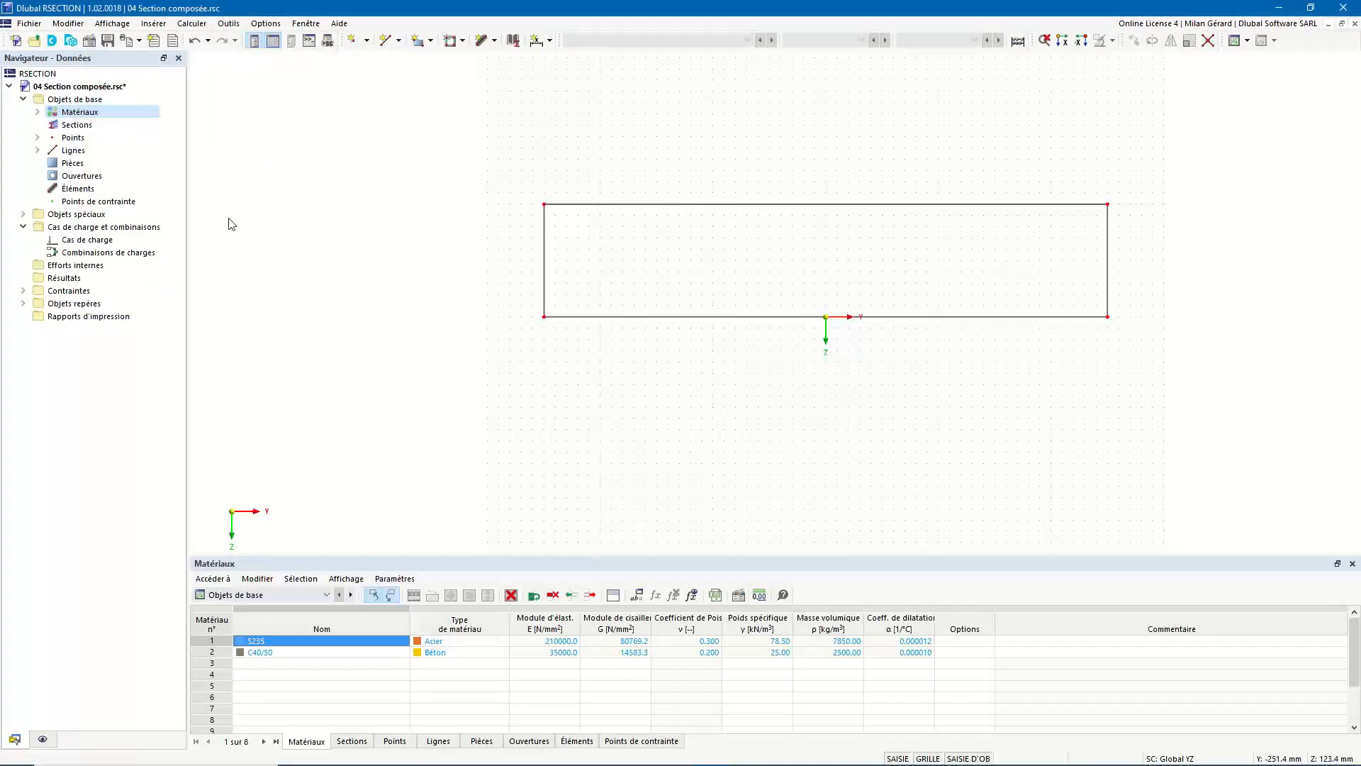
Start a new contour-line part and assign it the concrete material 2 - C40/50
click(75, 163)
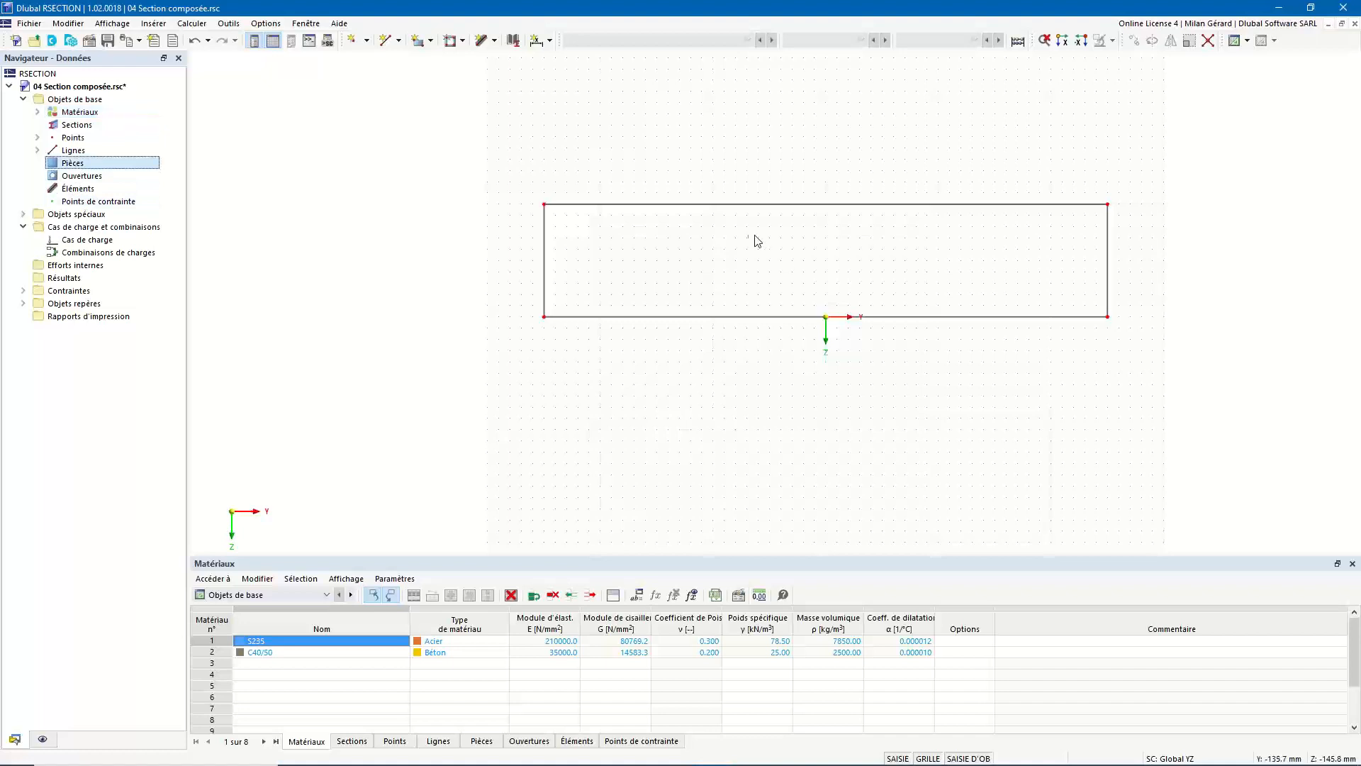
middle_click(814, 249)
middle_click(815, 251)
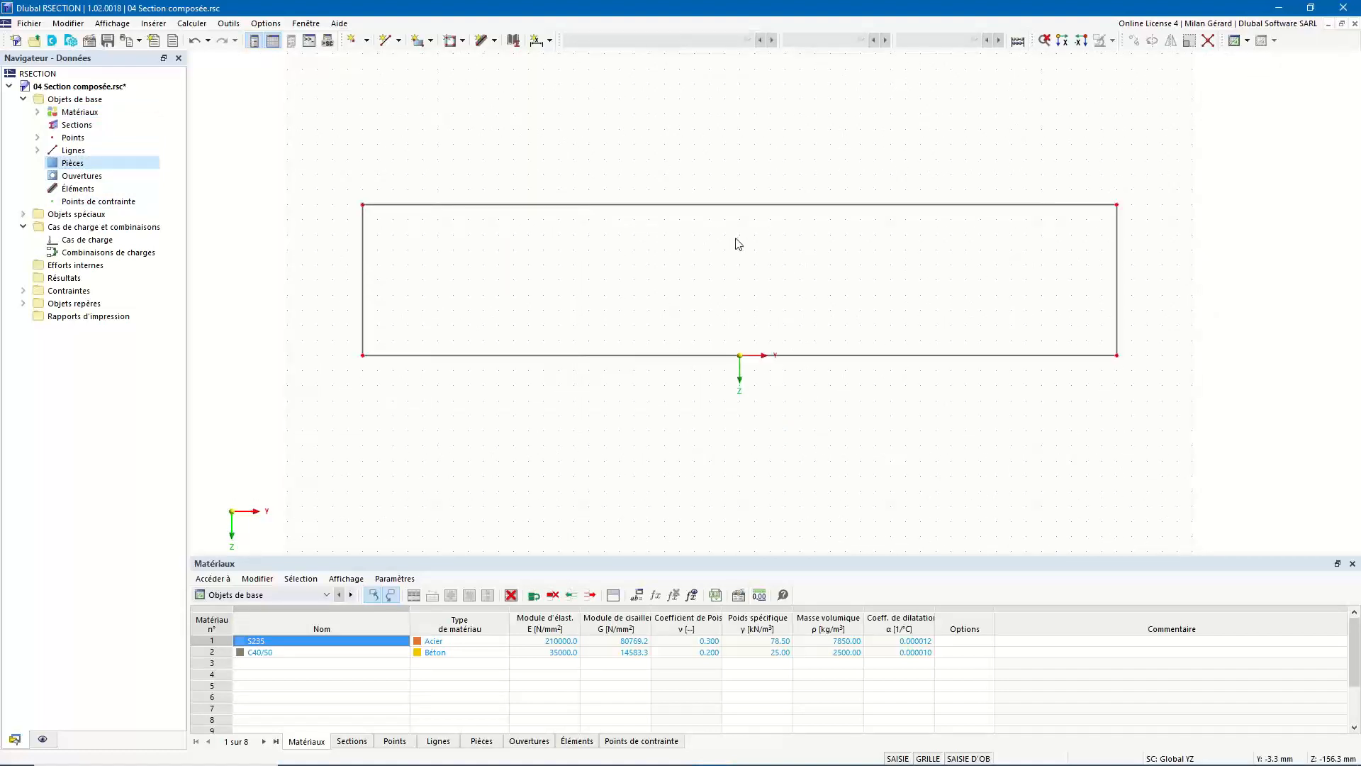
click(90, 165)
right_click(90, 166)
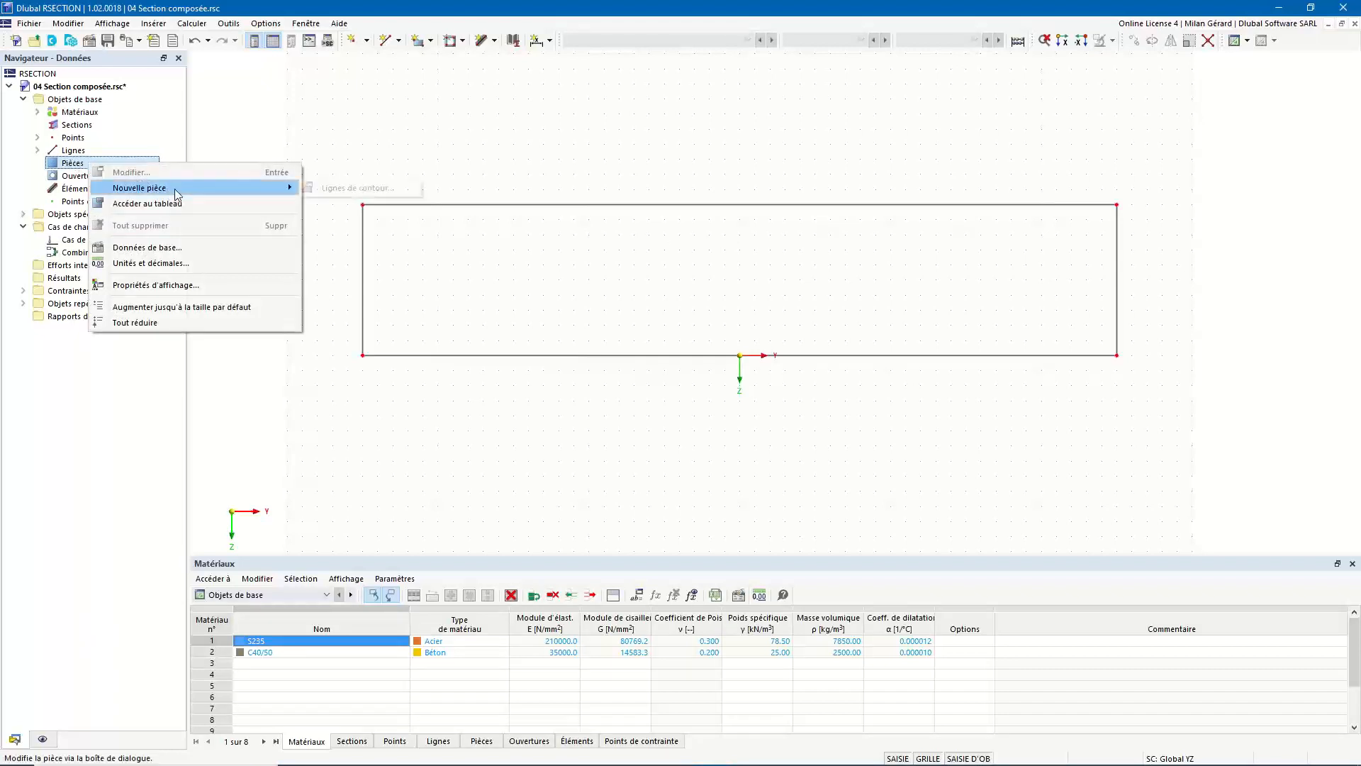
mouse_move(291, 188)
click(358, 191)
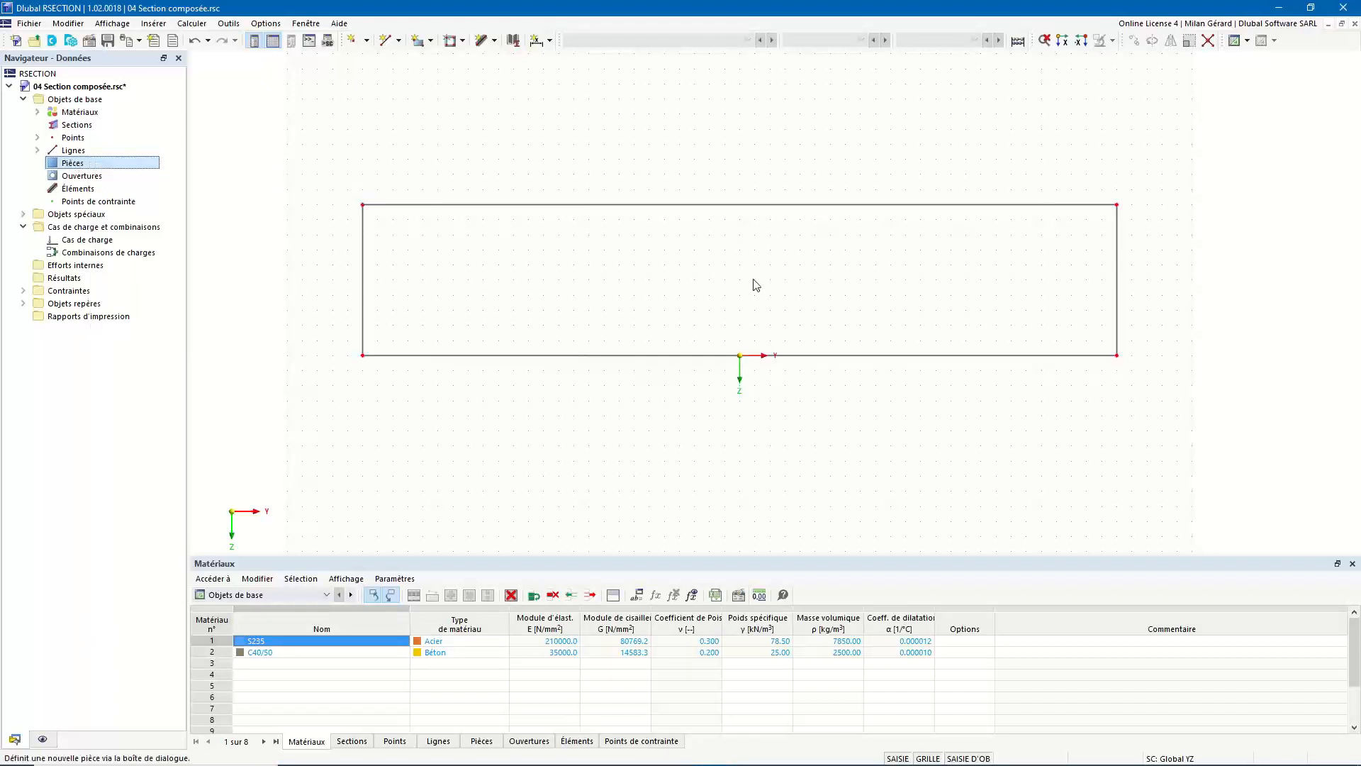
click(490, 257)
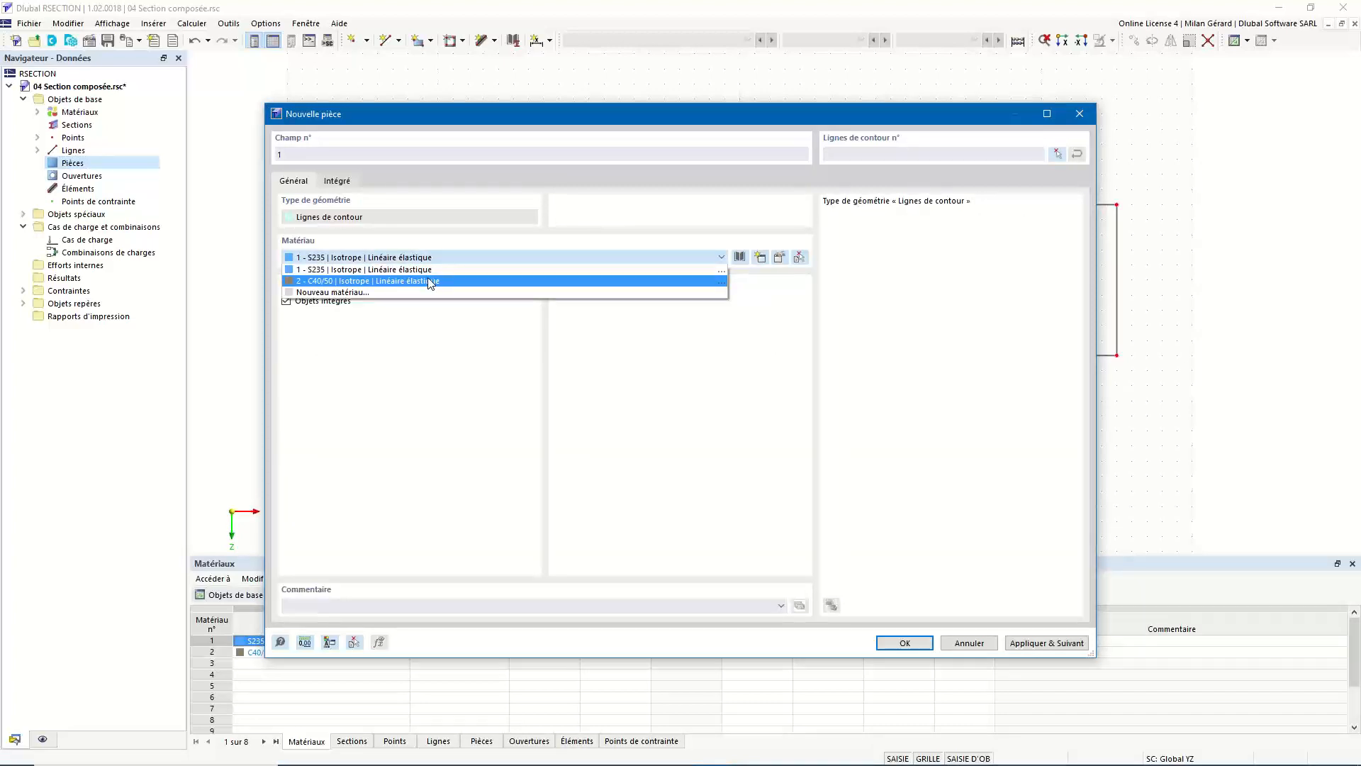
click(430, 282)
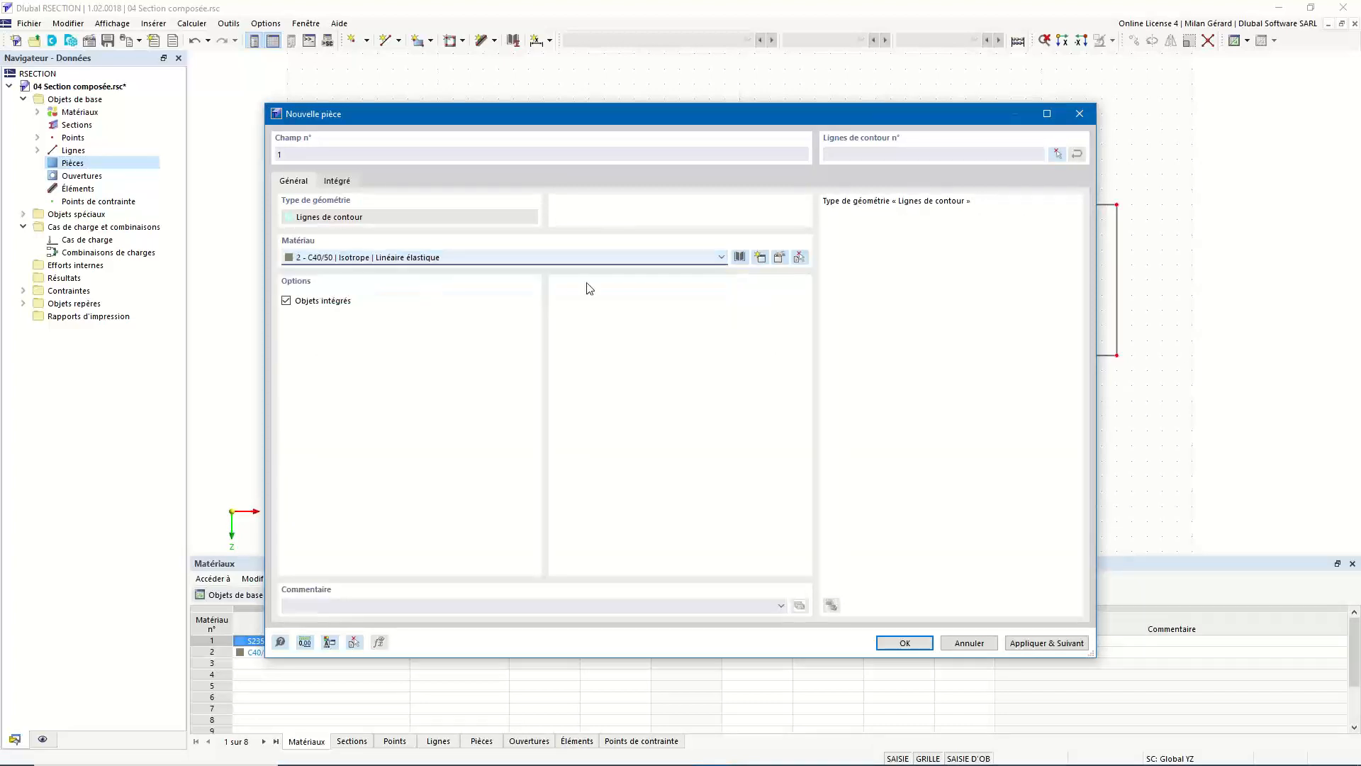
Assign all four rectangle lines, 1-4, as the part's contour and accept the new part
click(1057, 155)
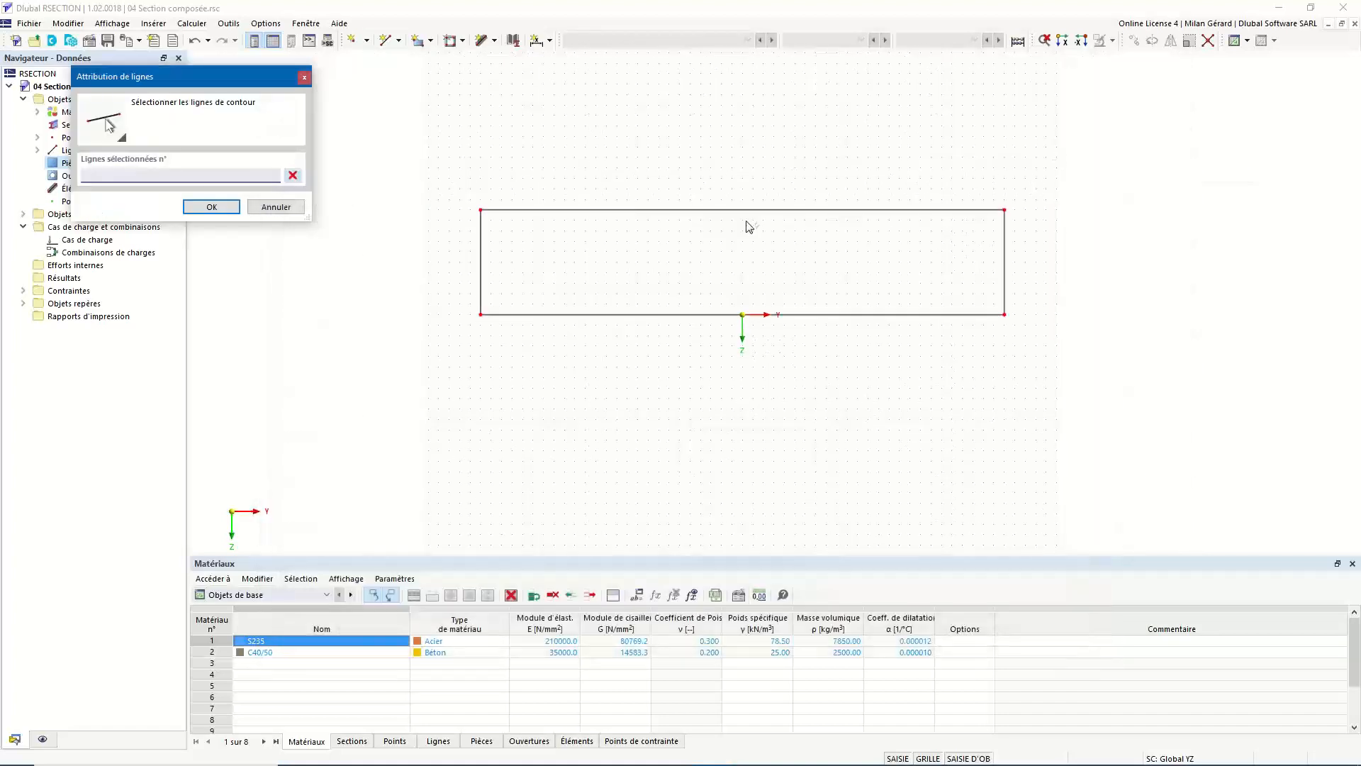
drag(414, 133, 1096, 392)
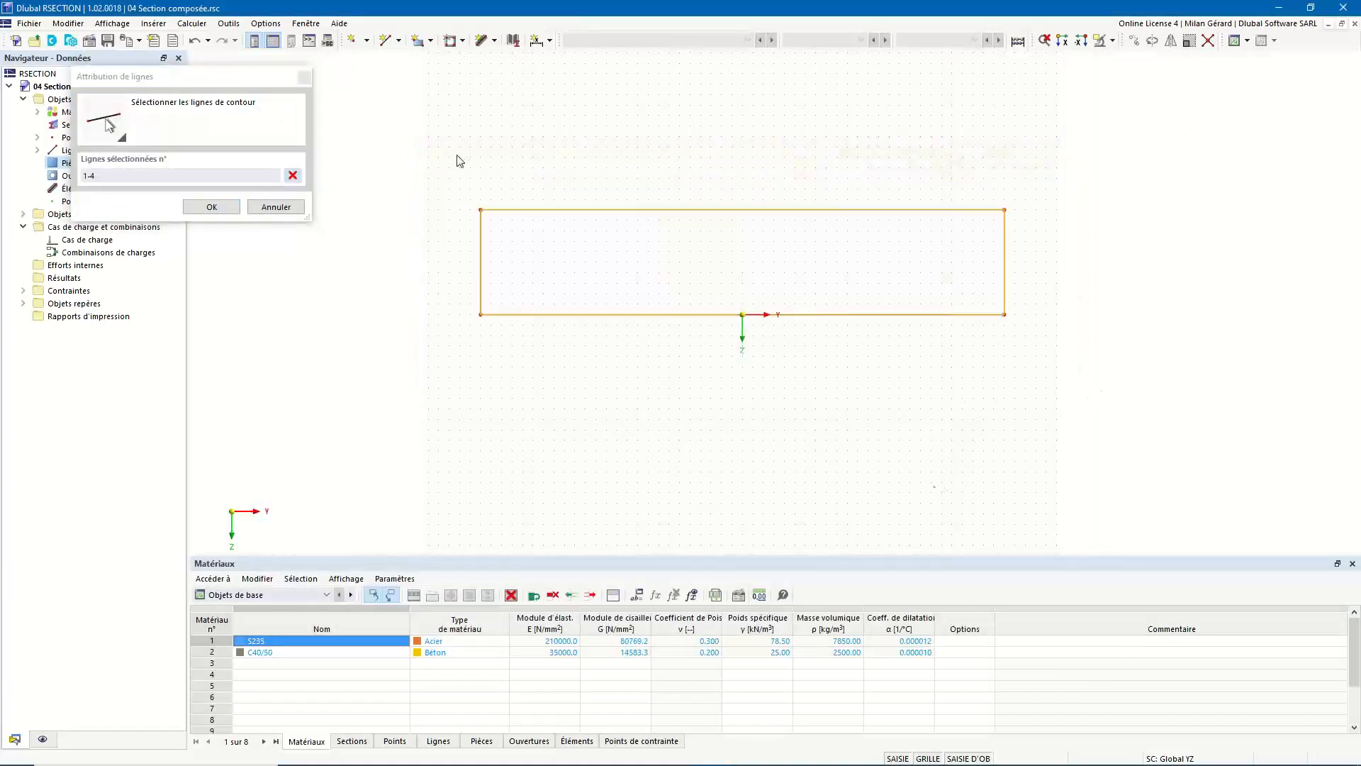
click(211, 206)
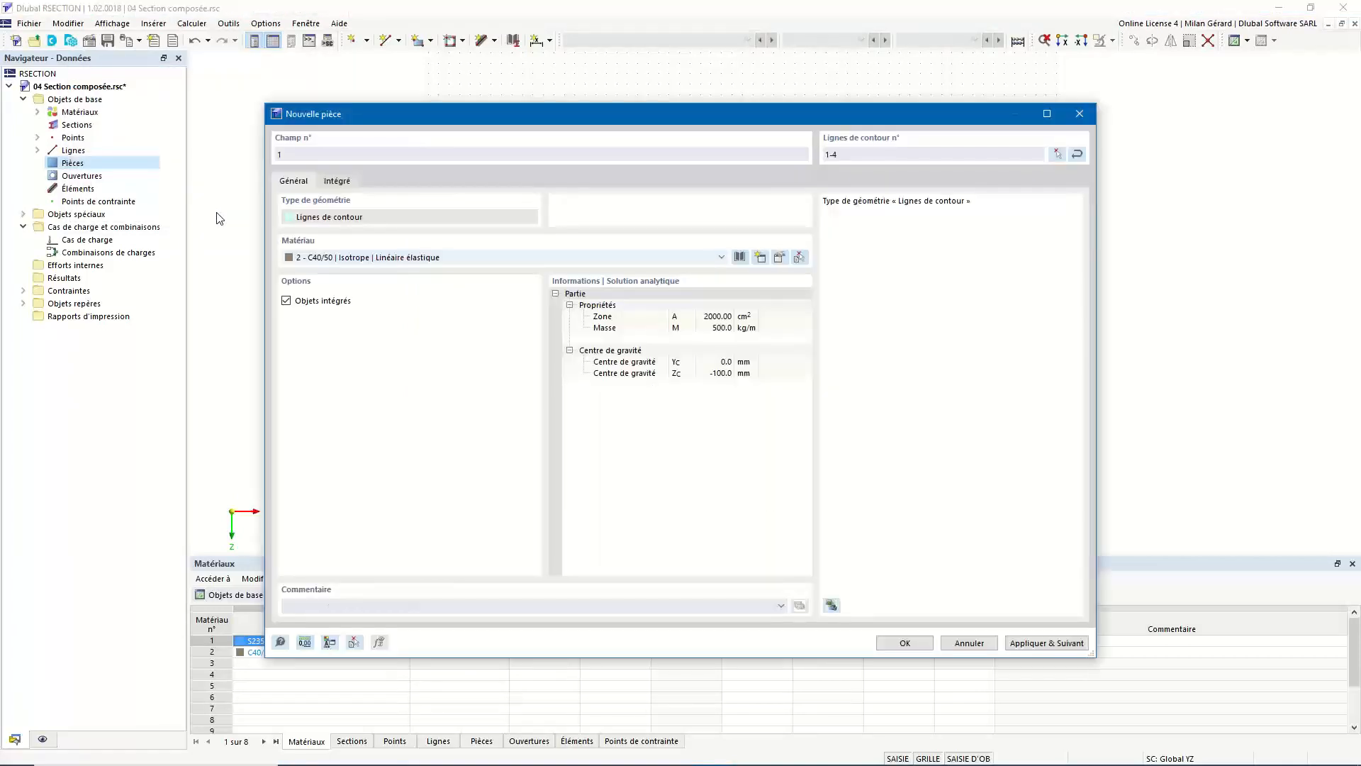
click(920, 643)
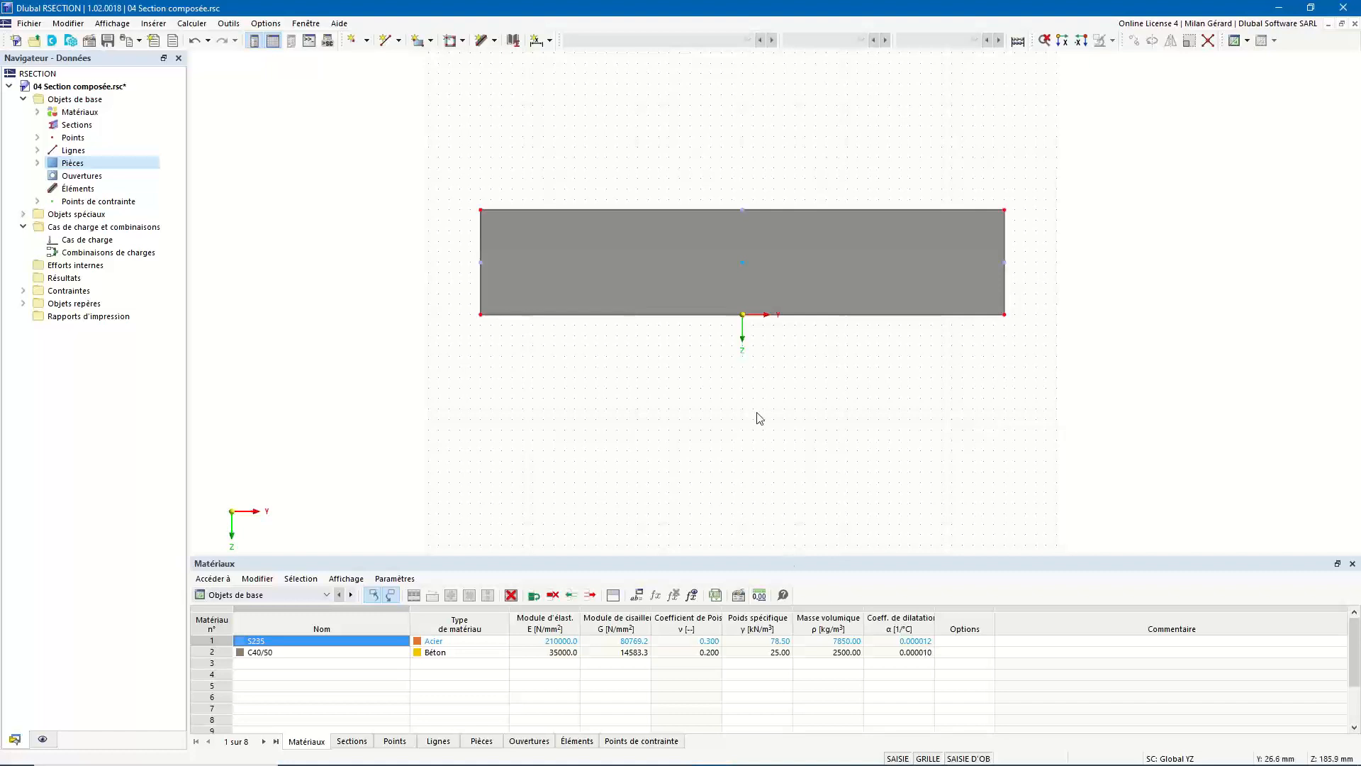
Create a new section from the standardised I-section library, choosing HEB 400 of the Euronorme 53-62; DIN 1025-2 series by SZS
scroll(759, 417, up, 2)
scroll(756, 416, down, 2)
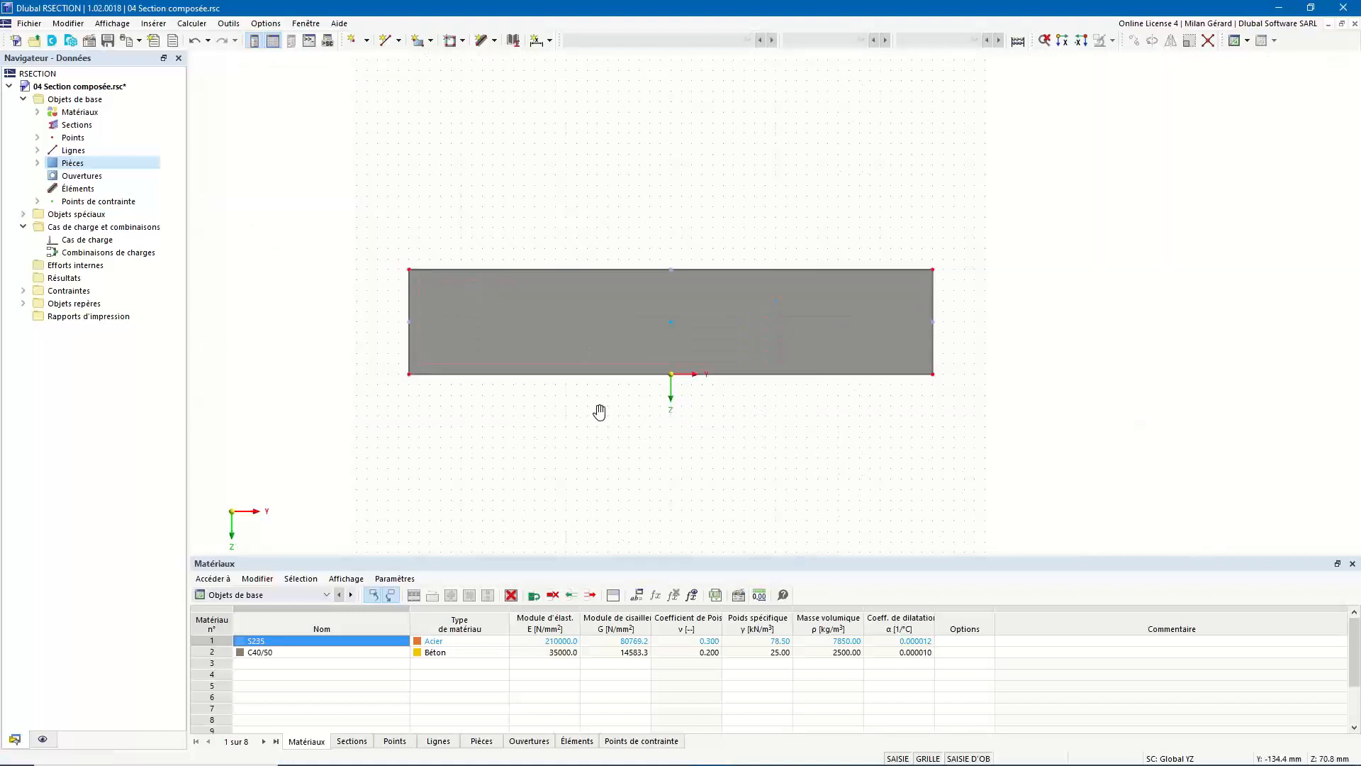
middle_drag(602, 407, 660, 322)
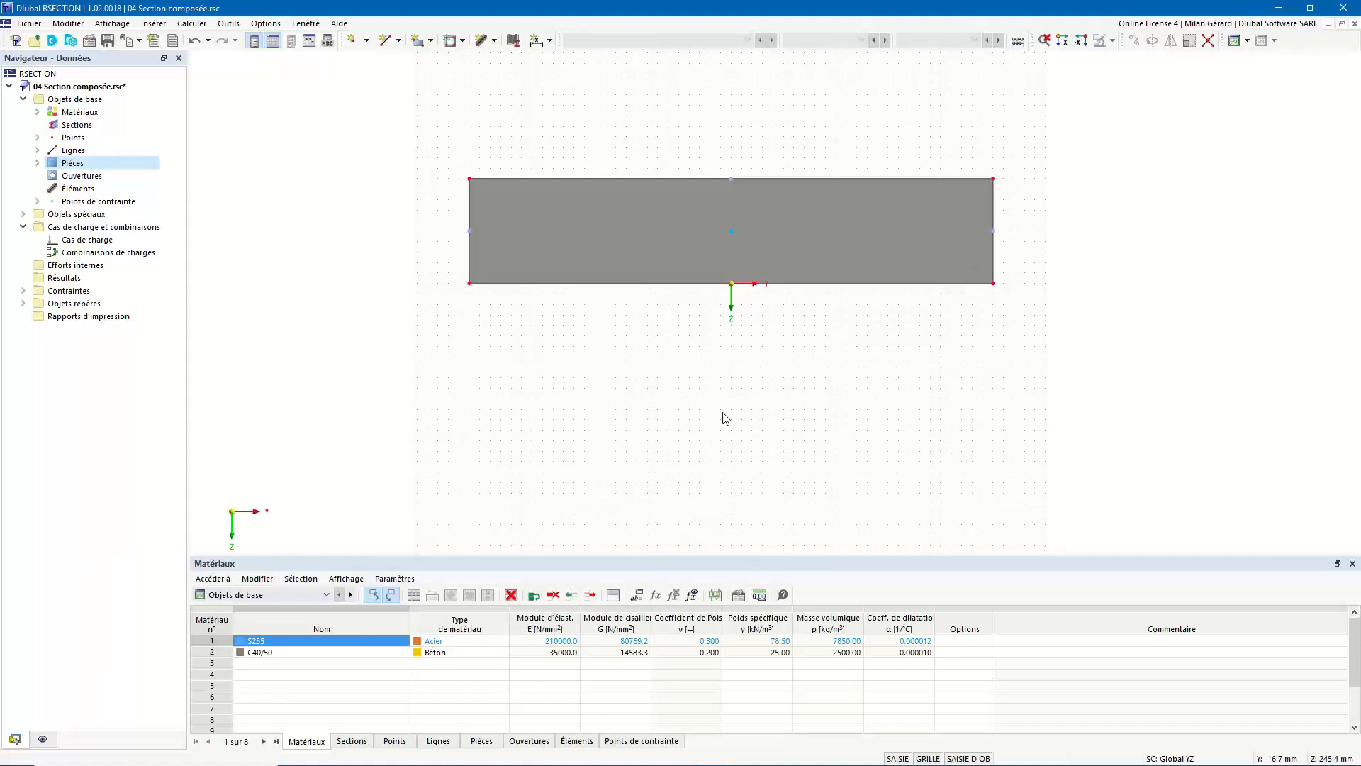
right_click(82, 126)
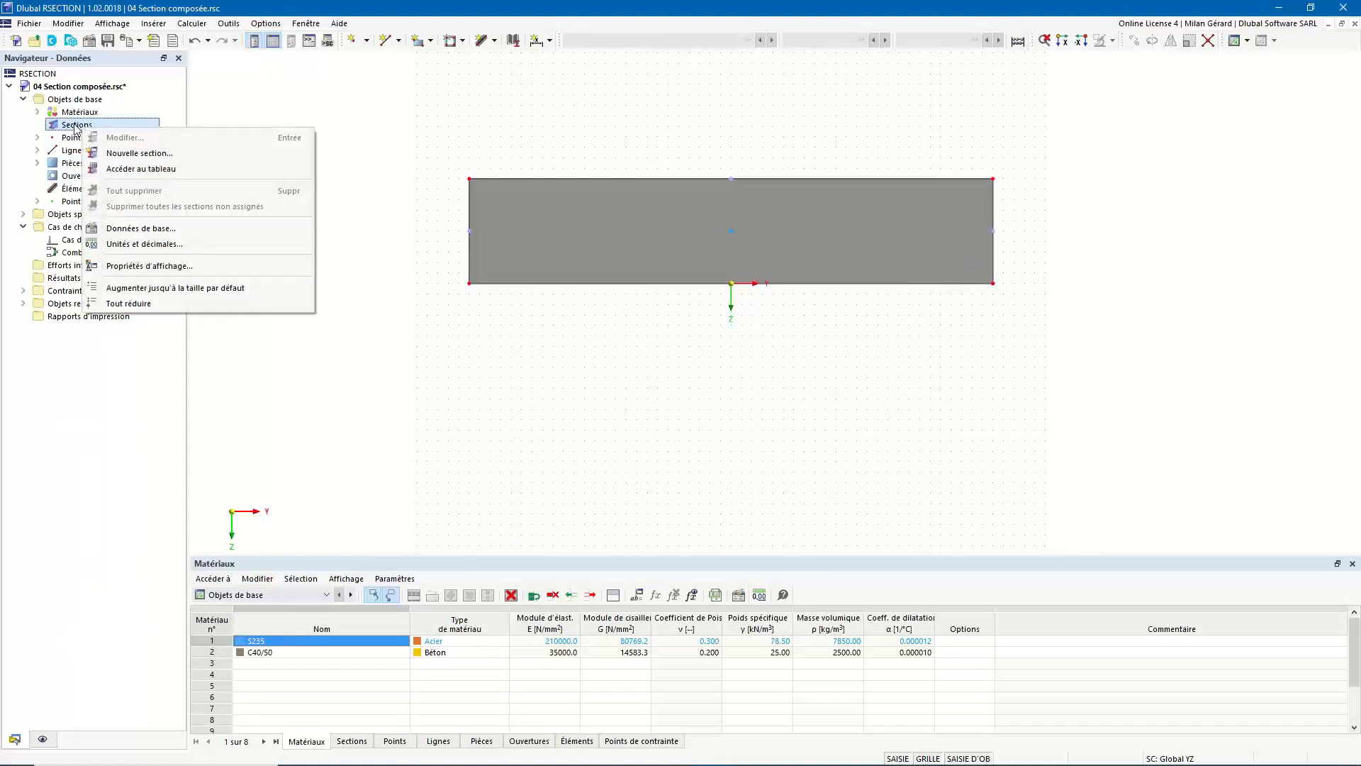
click(221, 157)
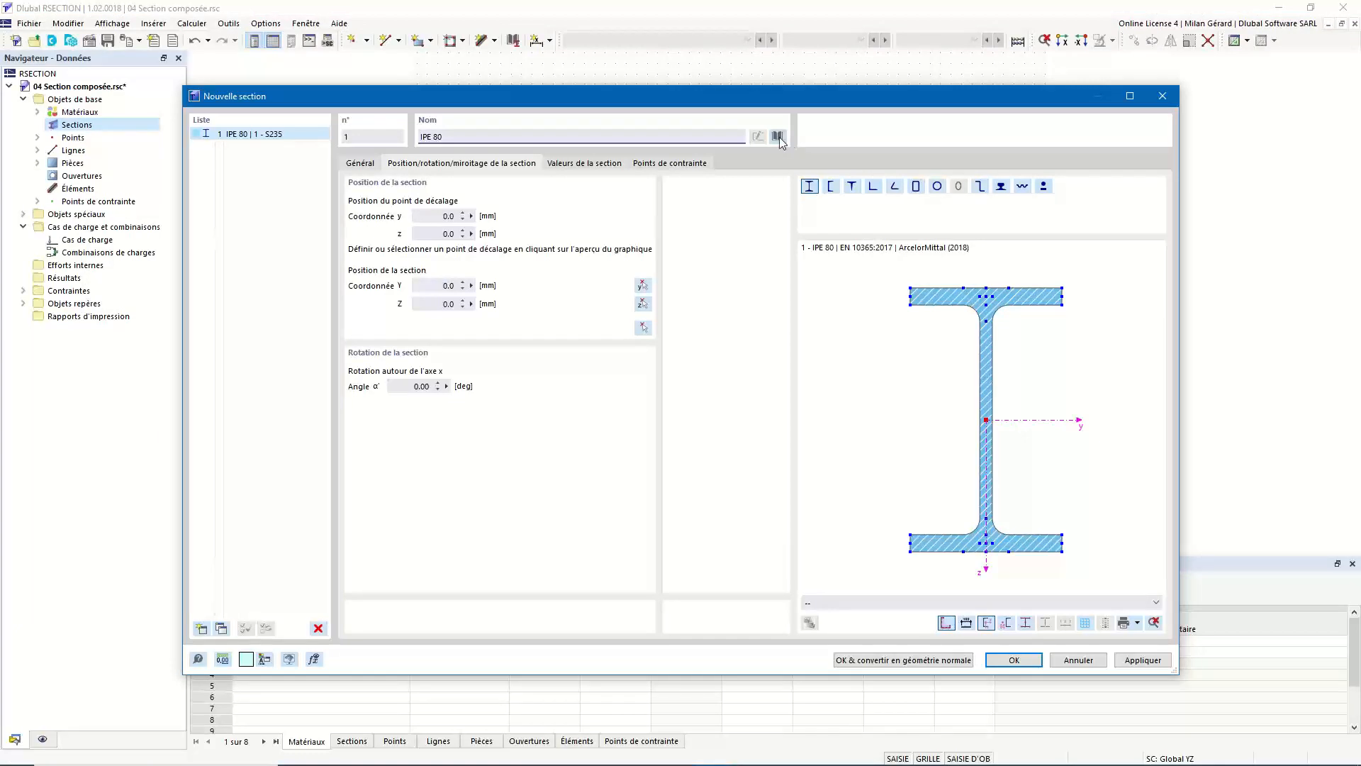
click(779, 137)
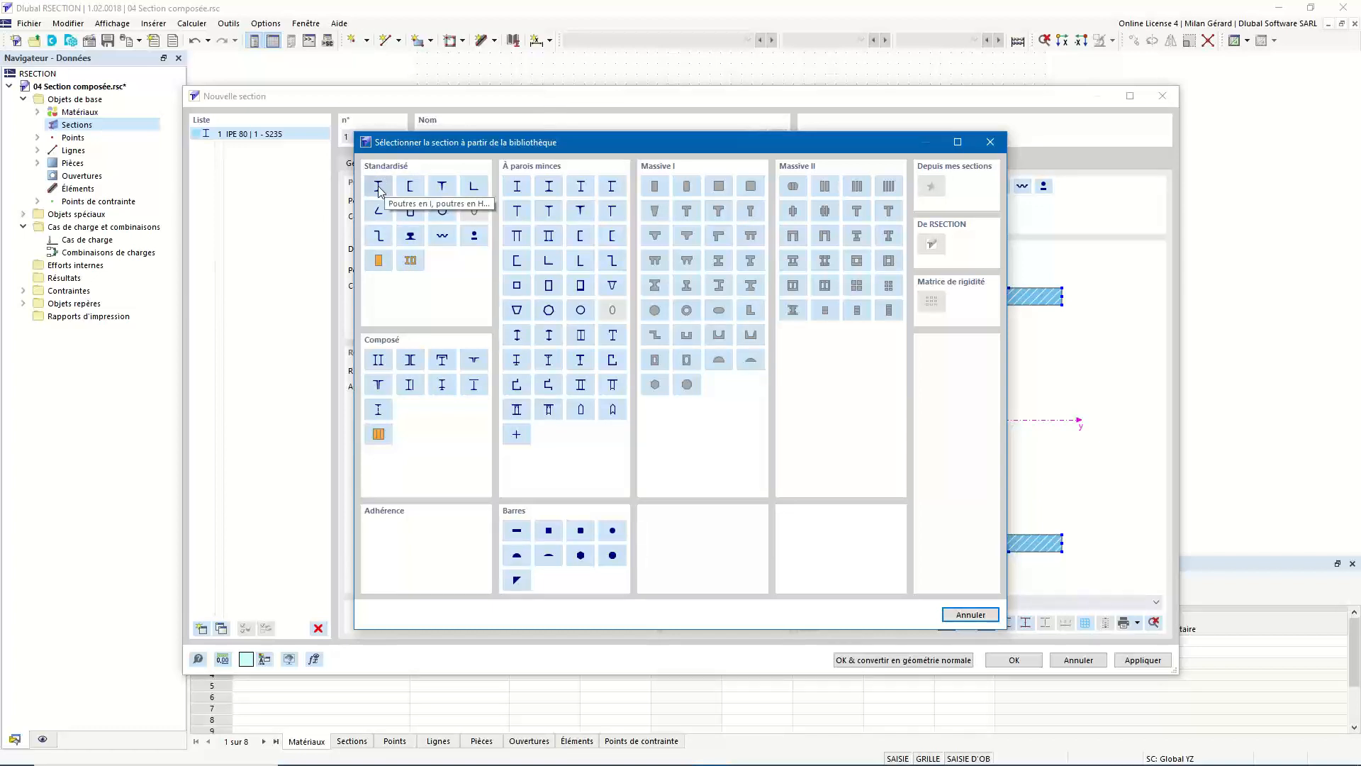
click(379, 187)
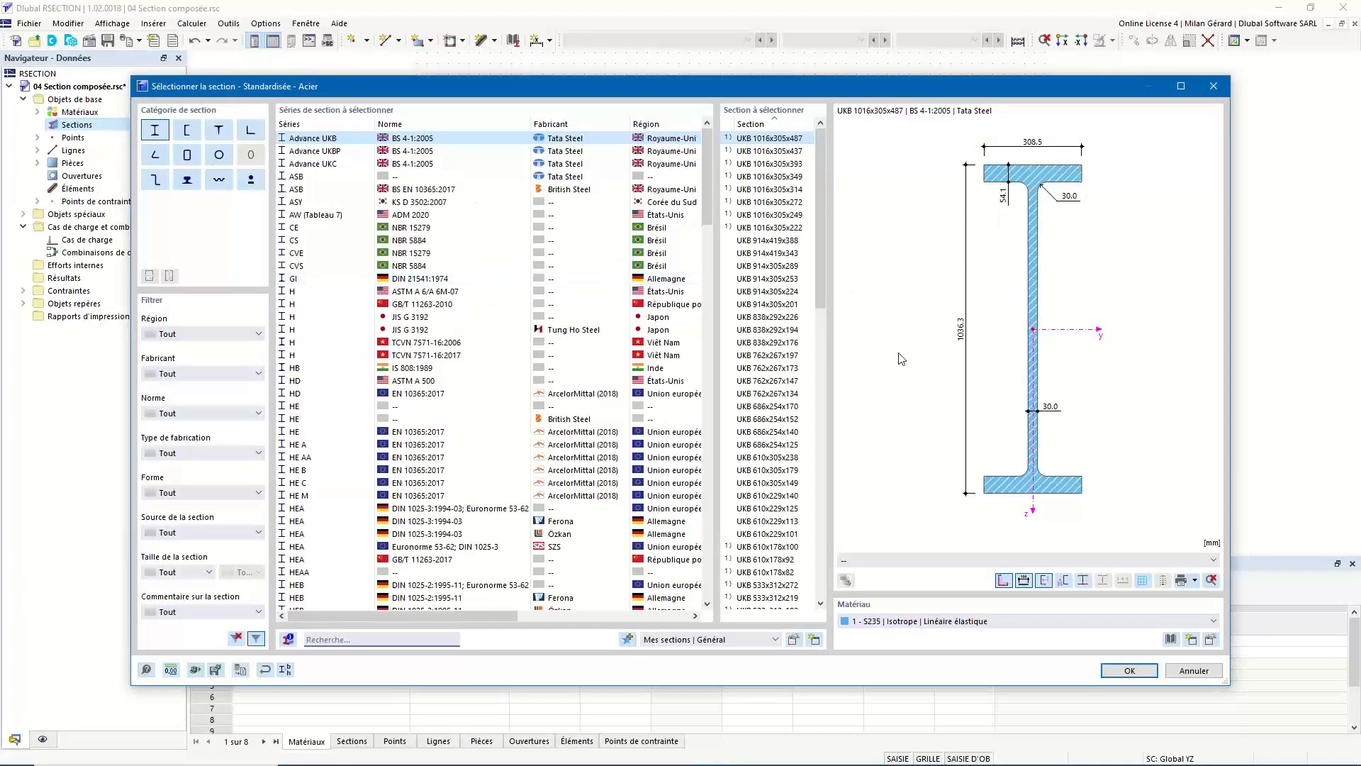
click(376, 638)
text(H)
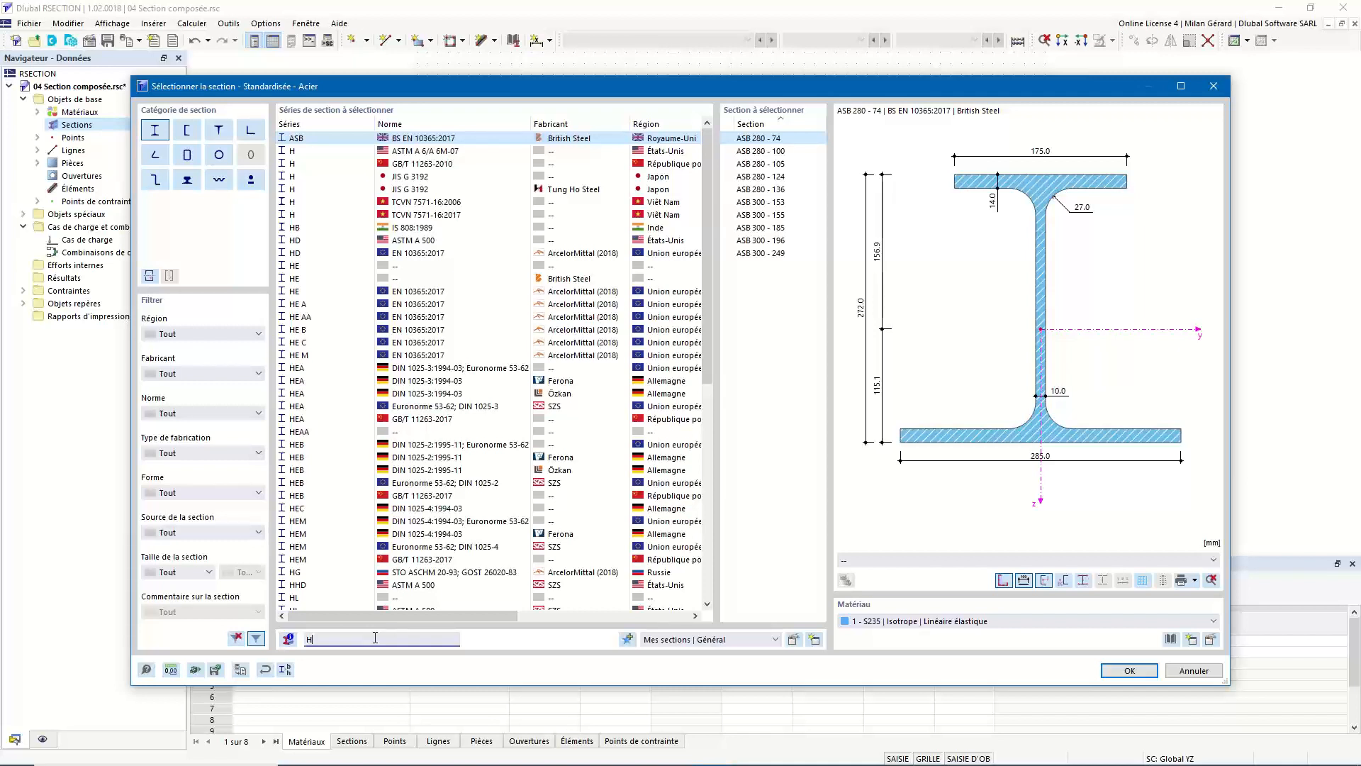
text(EB)
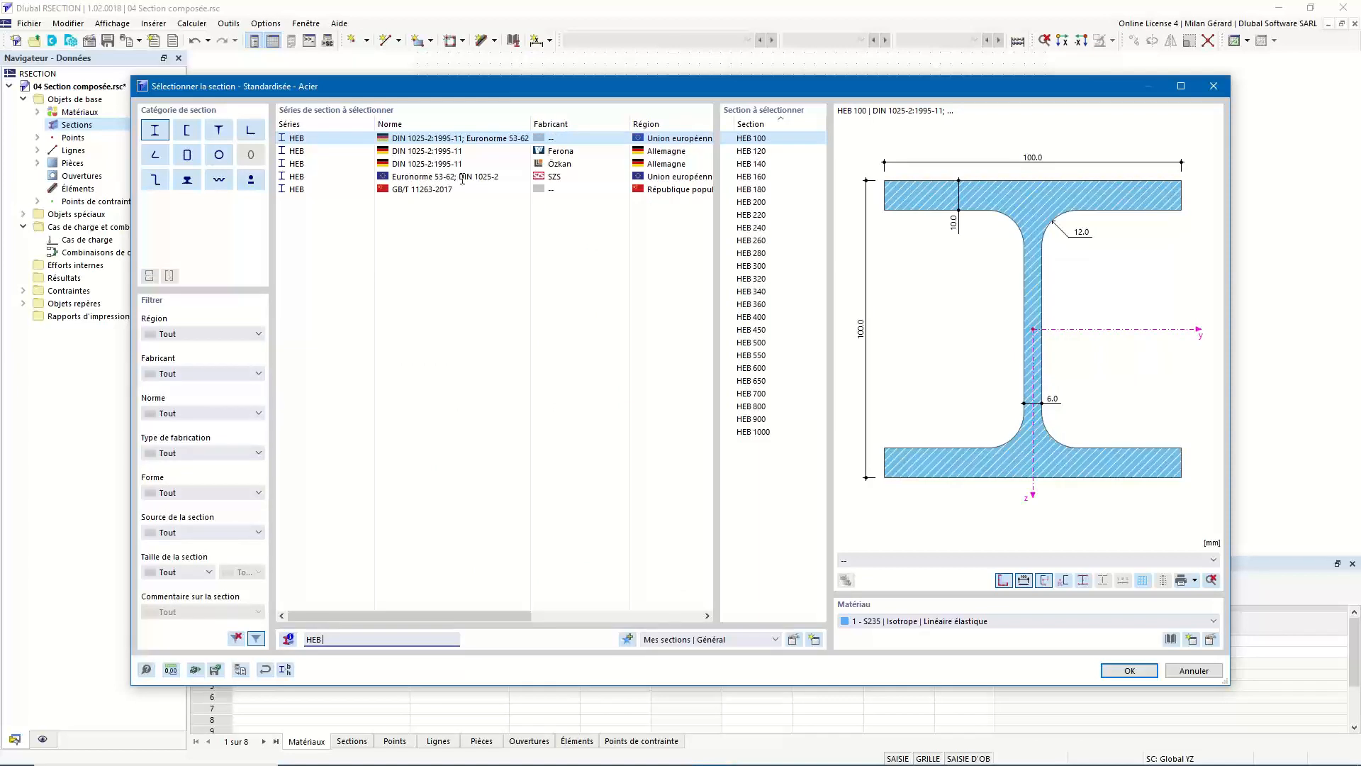
text( 400)
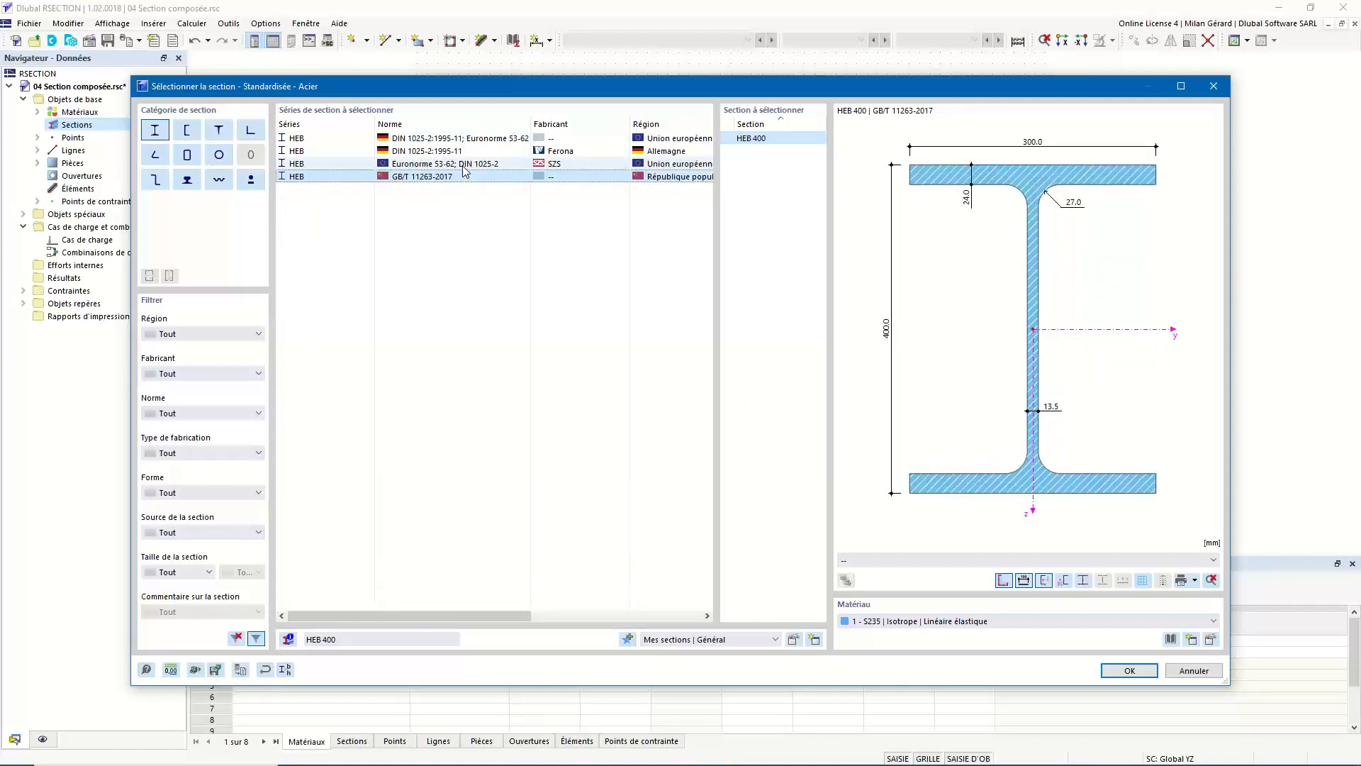
click(479, 166)
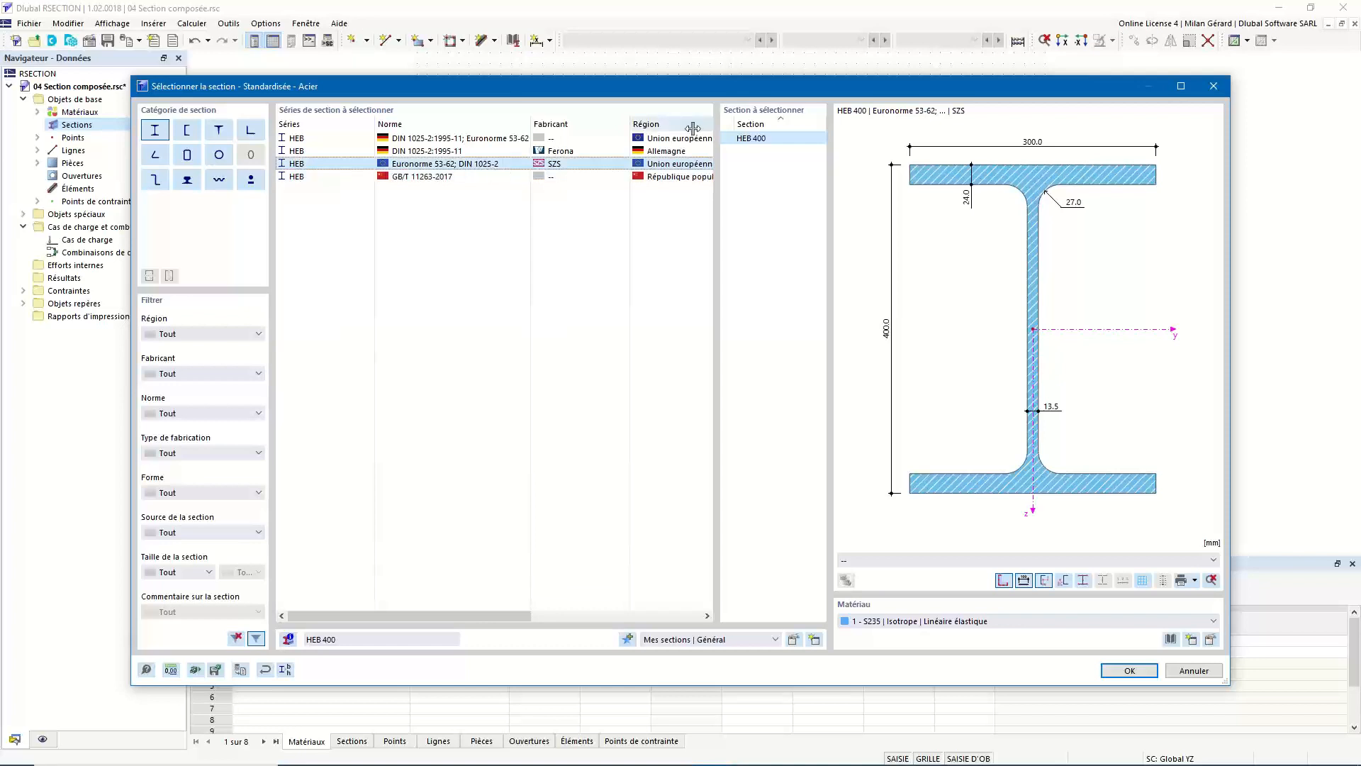
Choose material 1 - S235 for the HEB 400 section and accept the library selection
click(992, 622)
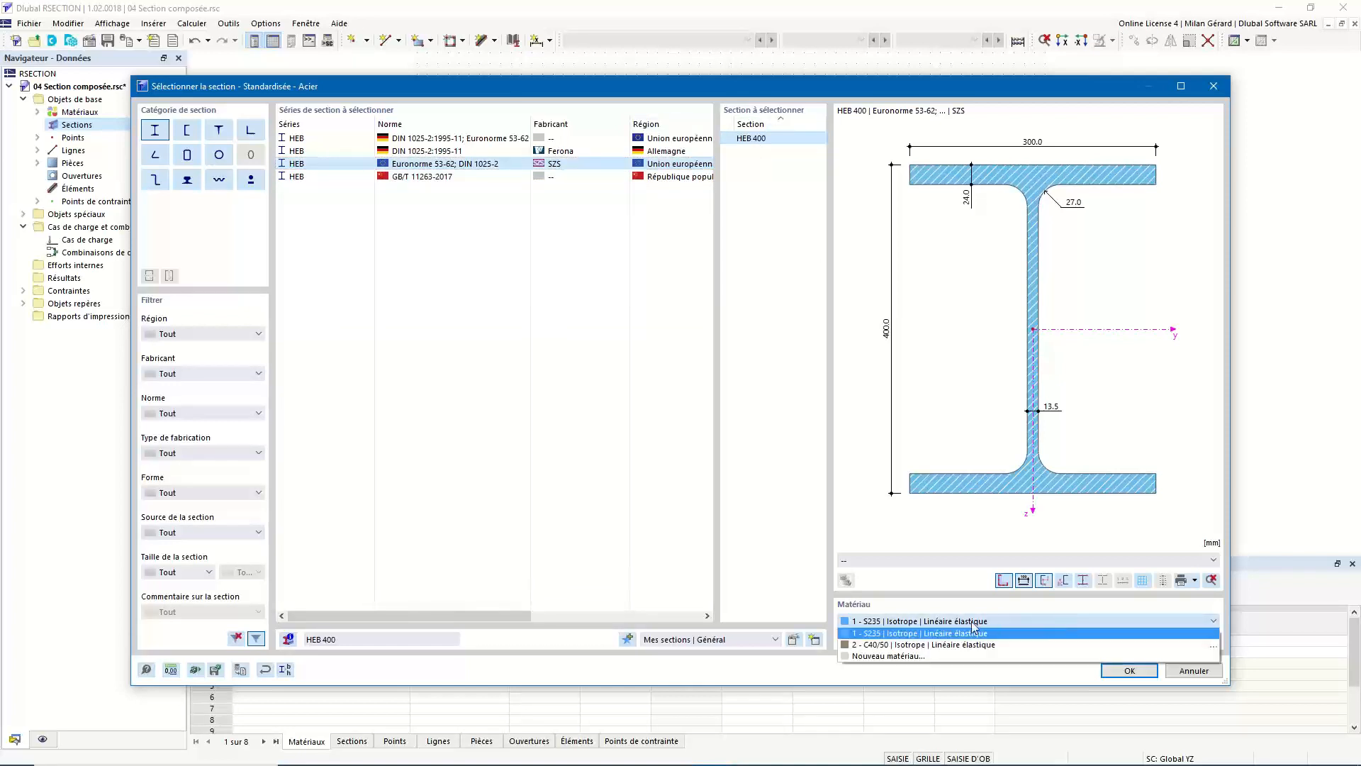
click(995, 627)
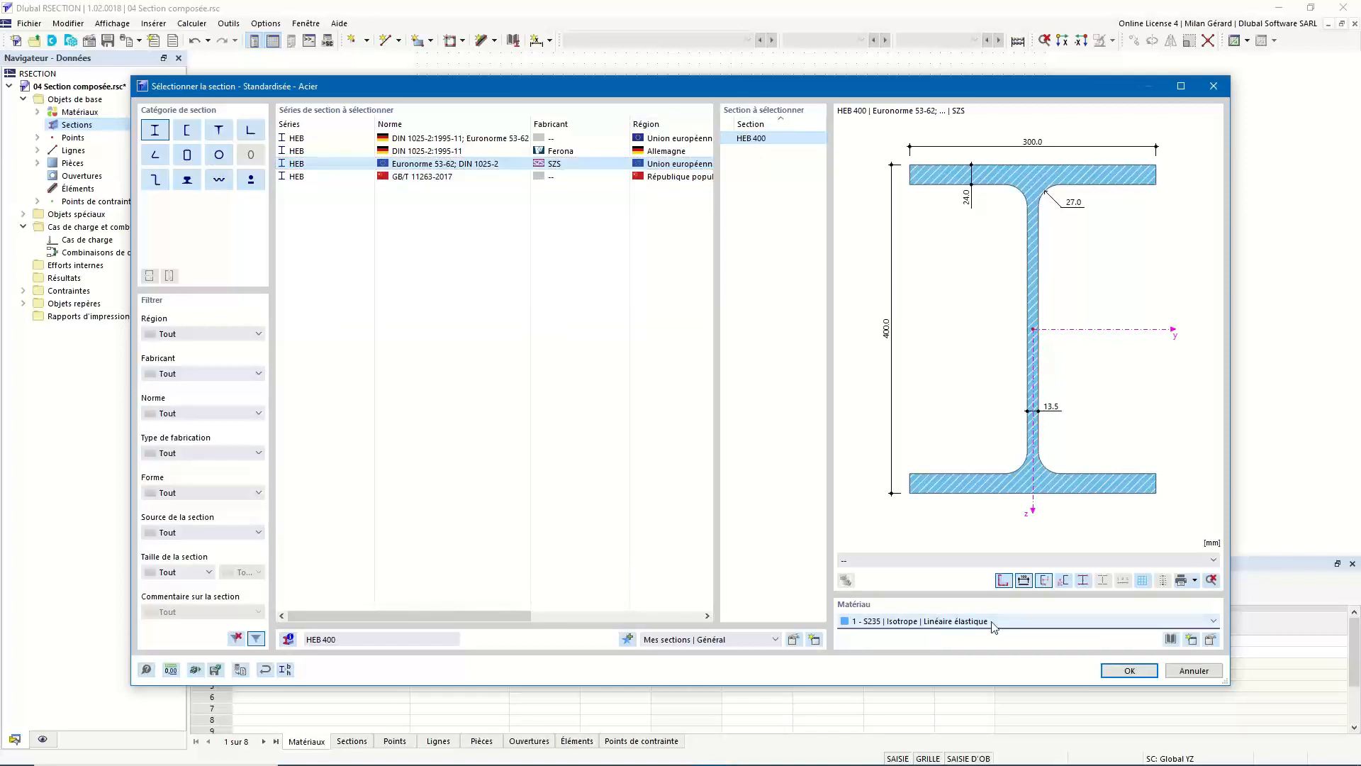
click(1136, 677)
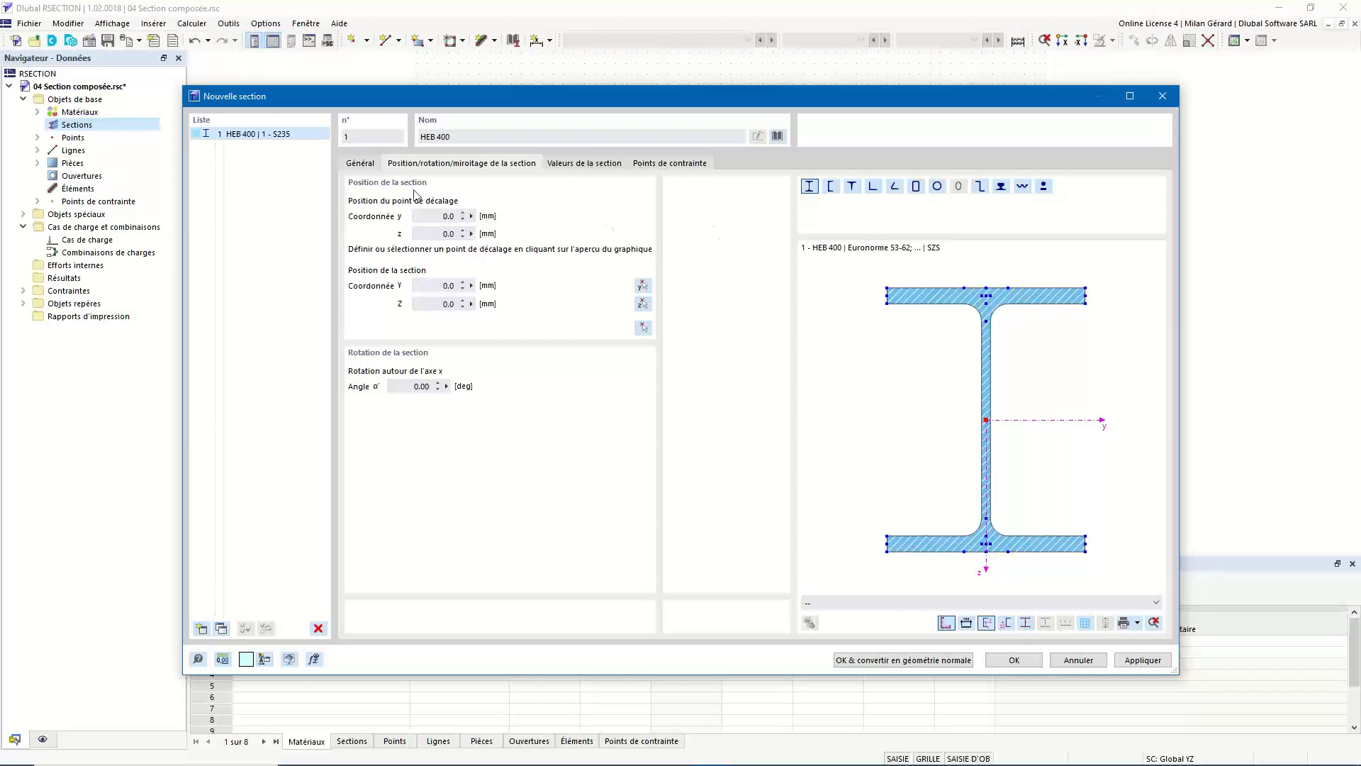
Set the section's offset point to the middle of the top flange's upper edge, place it at Y 0, Z 0 mm and accept
scroll(986, 288, up, 5)
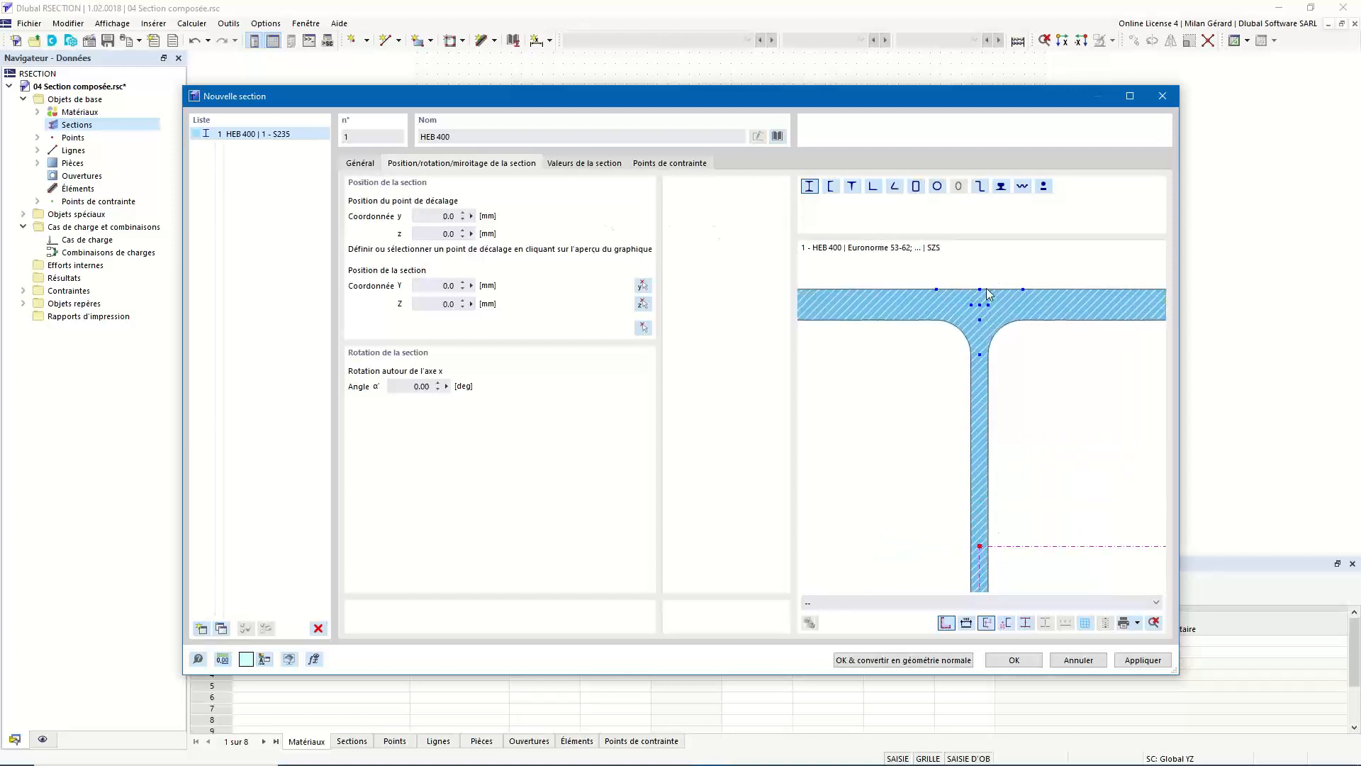
click(979, 289)
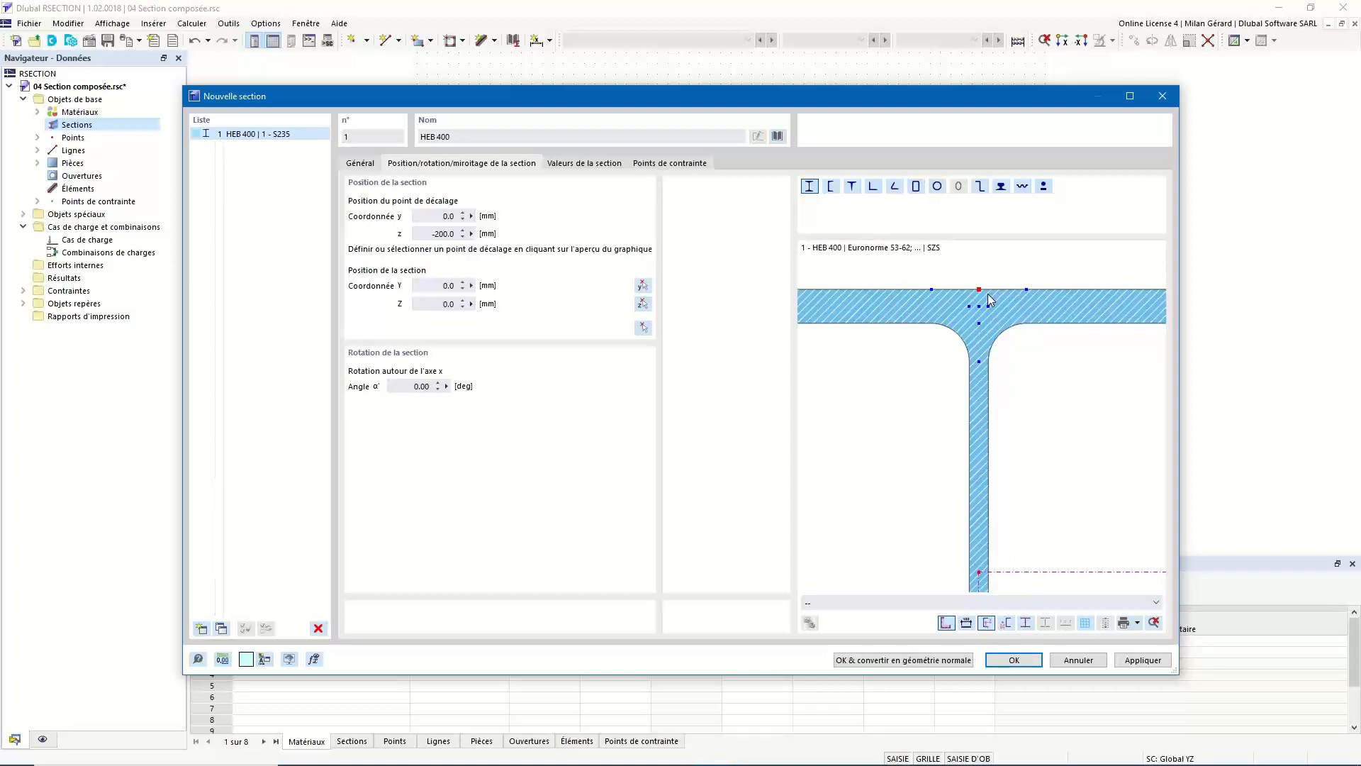
click(644, 328)
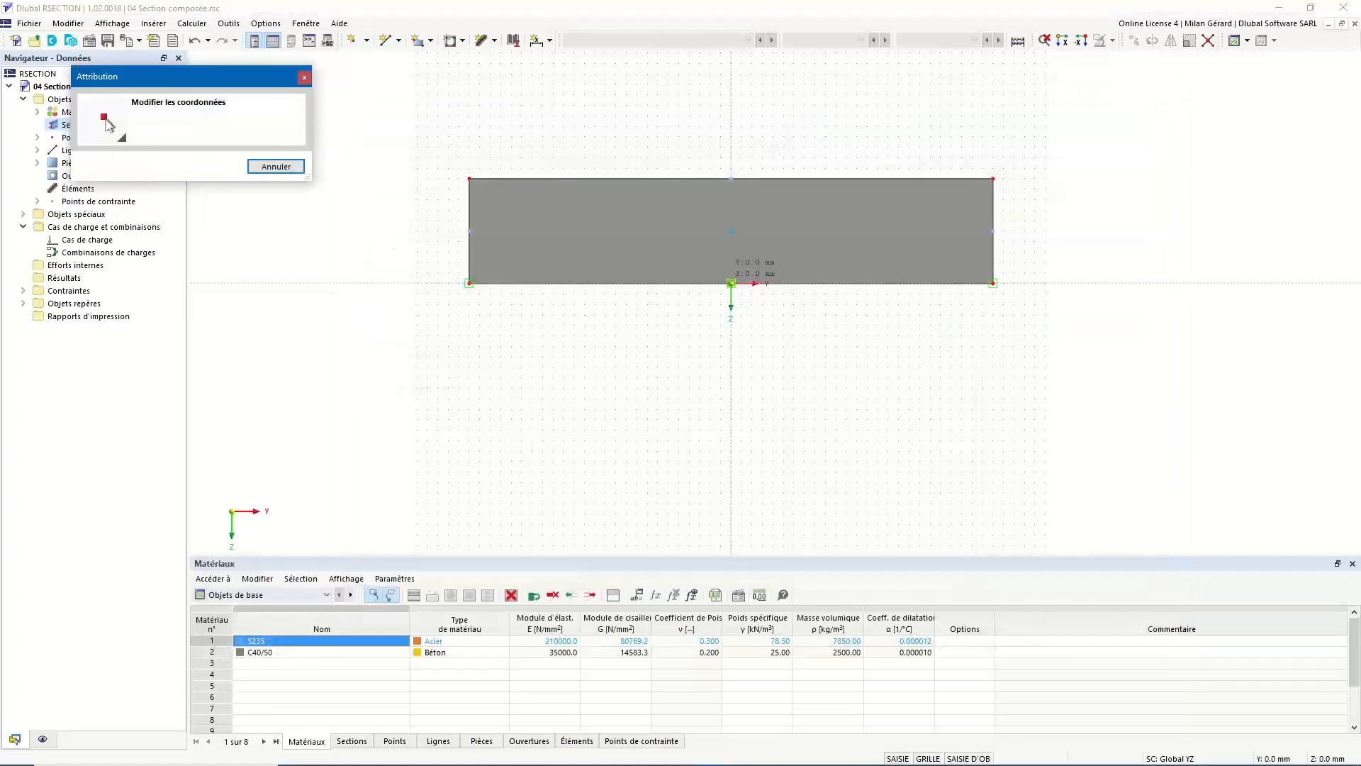
click(731, 283)
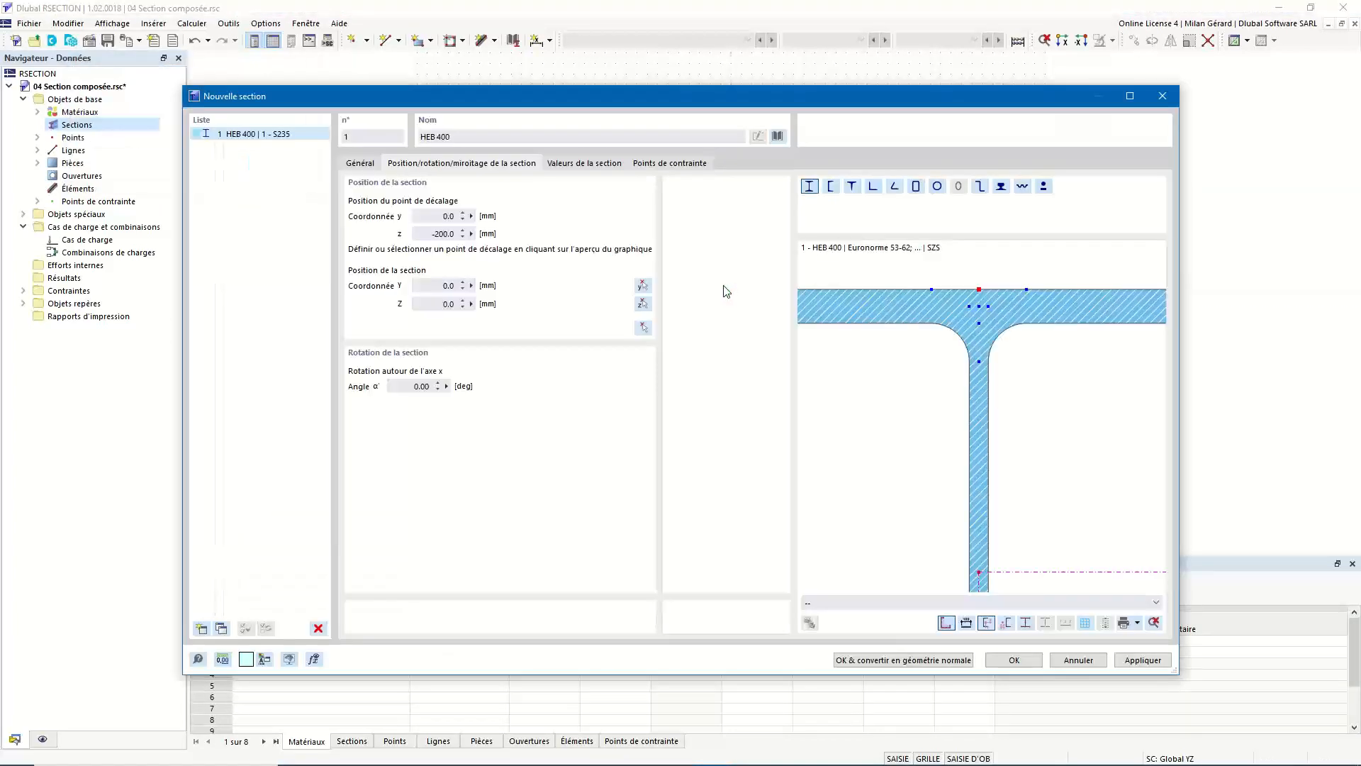
click(1007, 661)
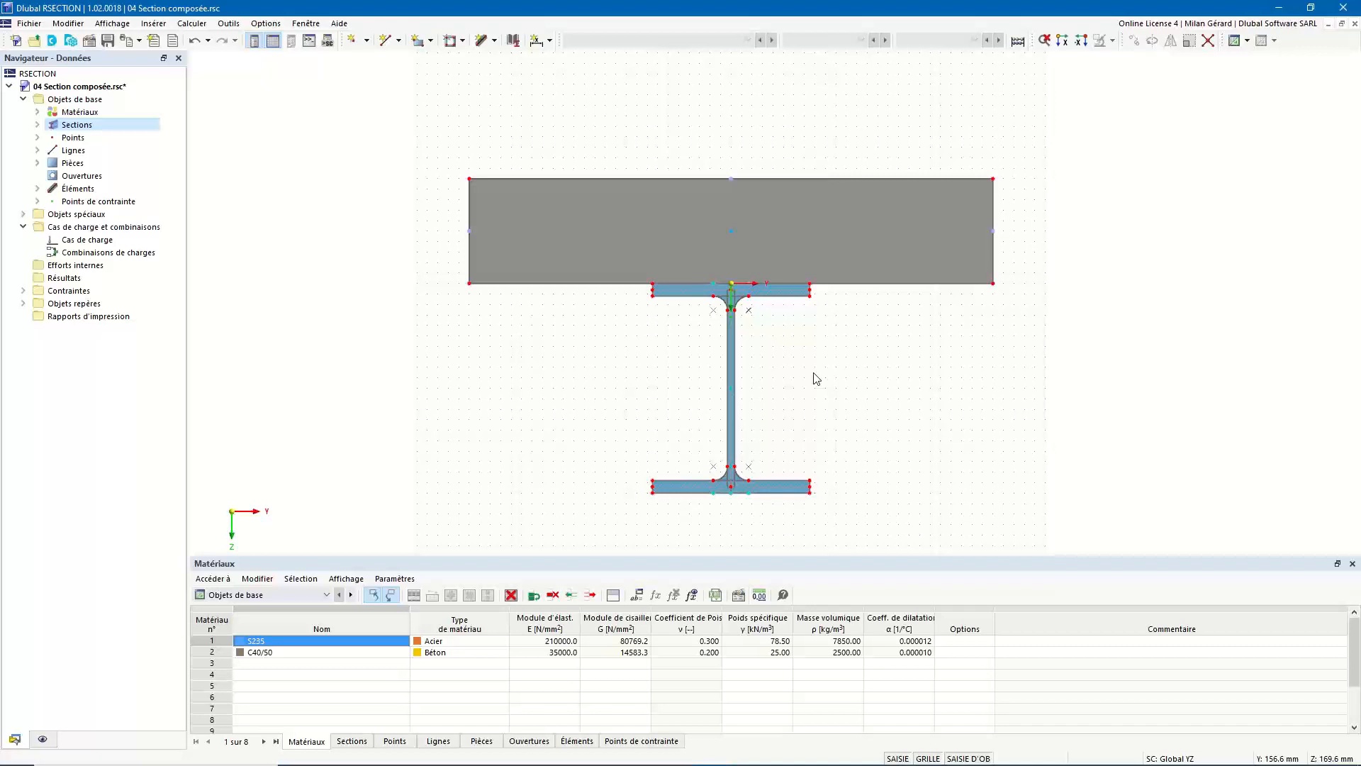
Create a new load case named My
right_click(81, 241)
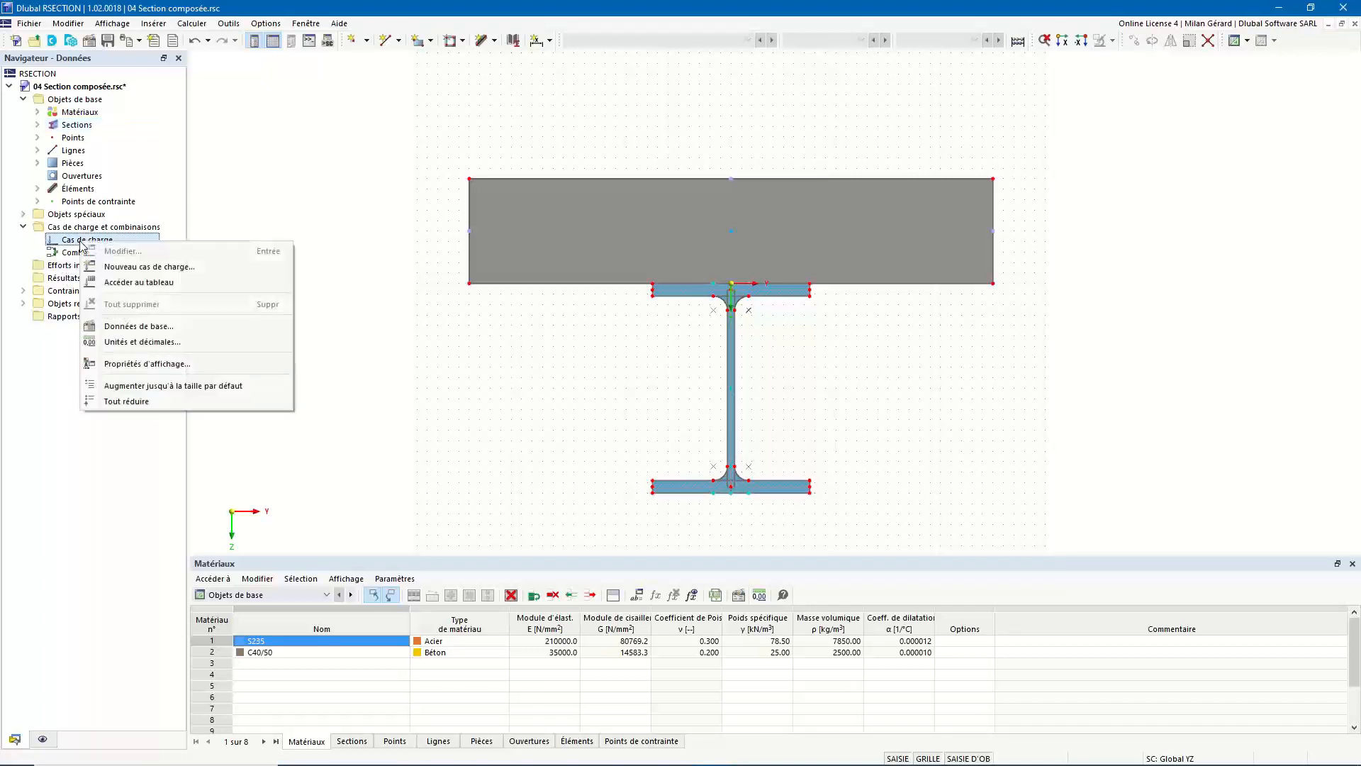
click(138, 273)
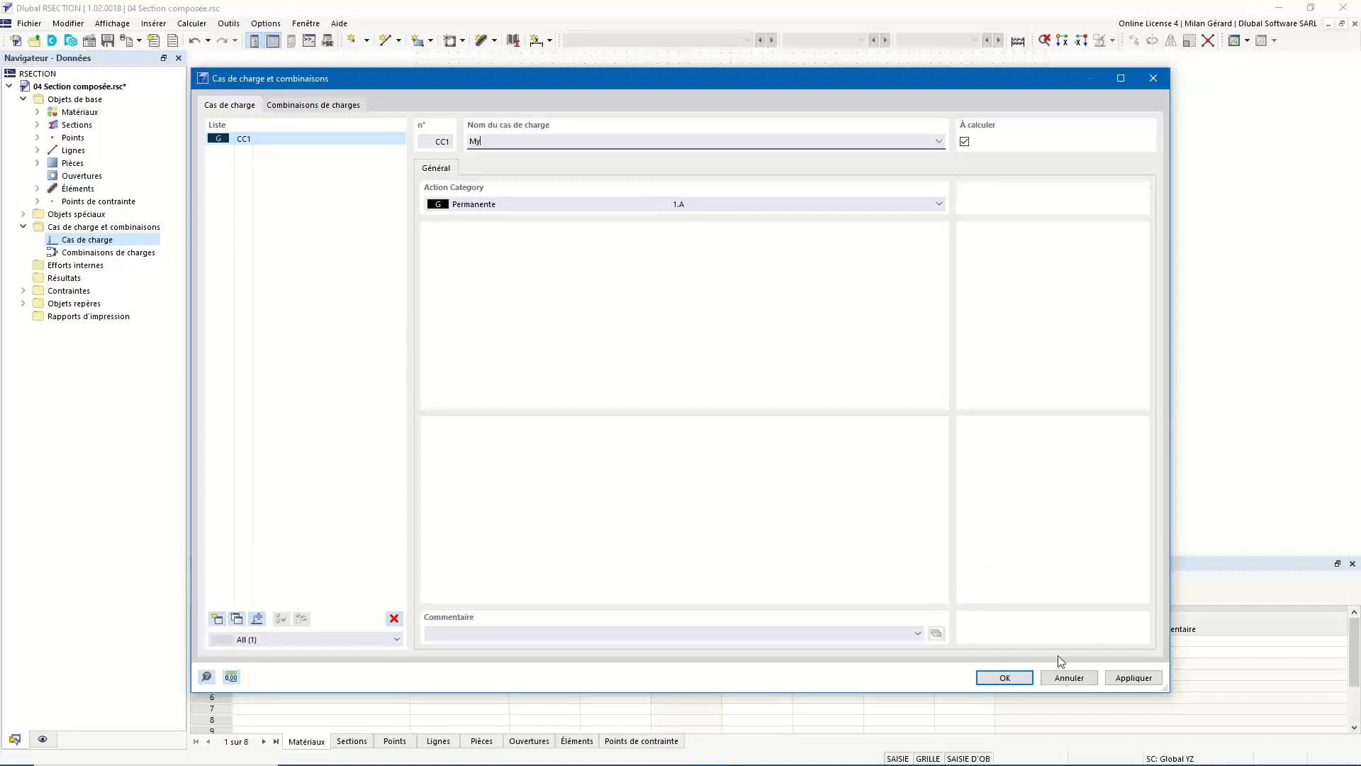
click(1022, 680)
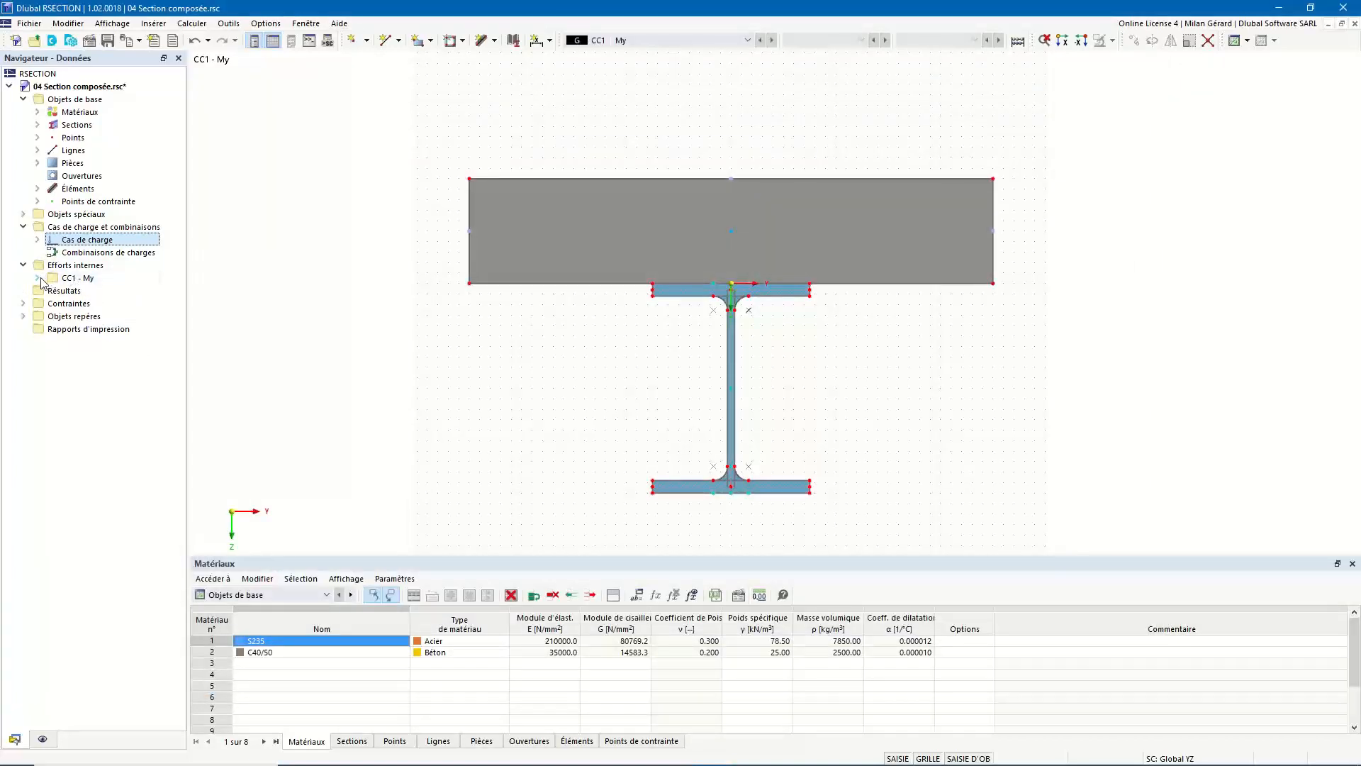
Add new internal forces to load case CC1 - My with a bending moment My of 10 kNm
click(38, 277)
click(92, 292)
right_click(92, 292)
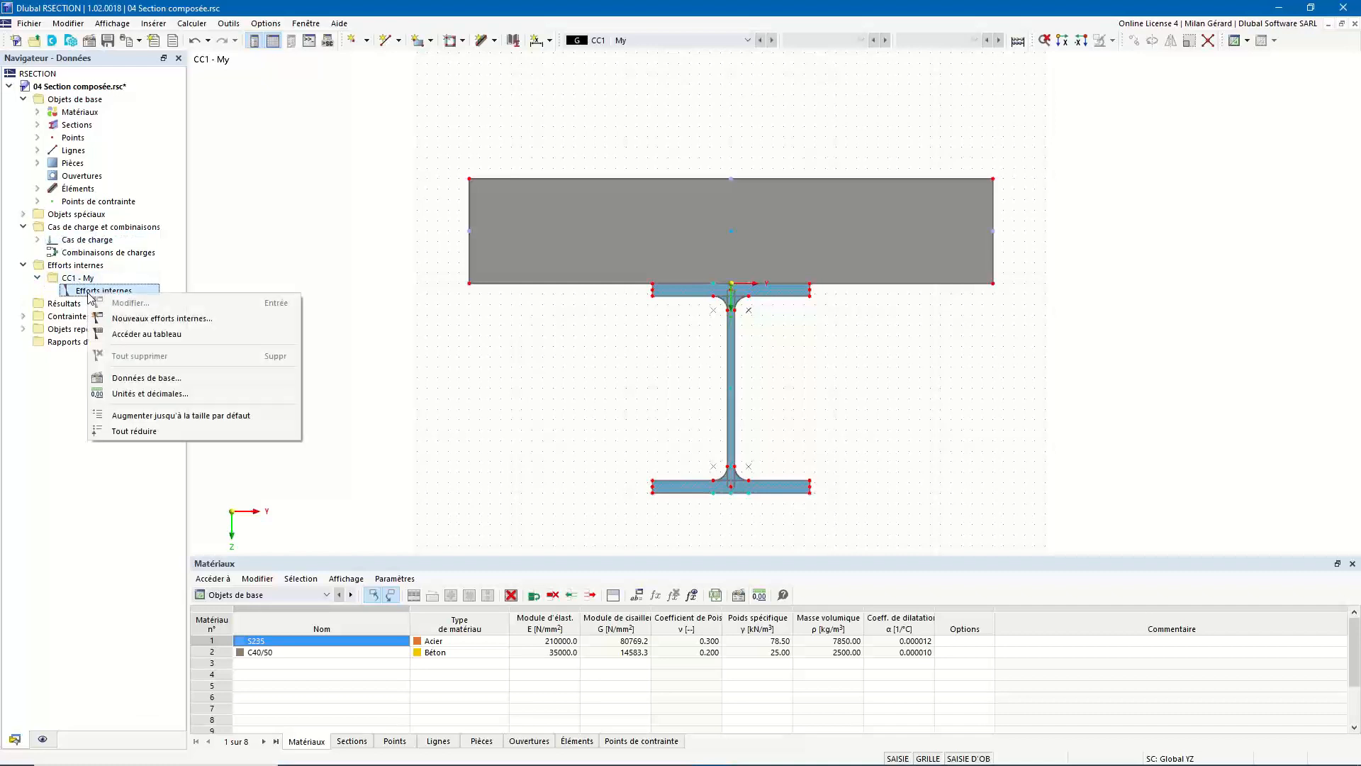
click(177, 316)
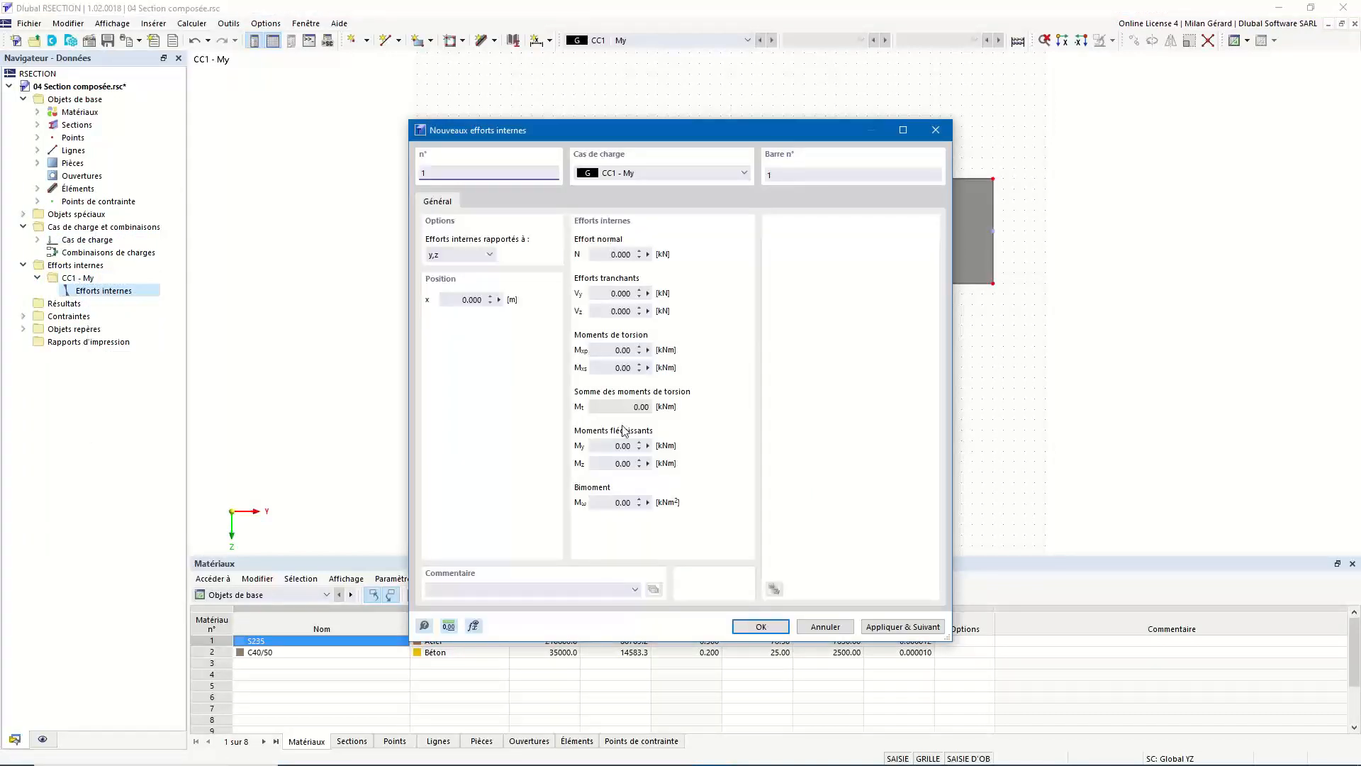
click(614, 445)
text(10)
click(773, 624)
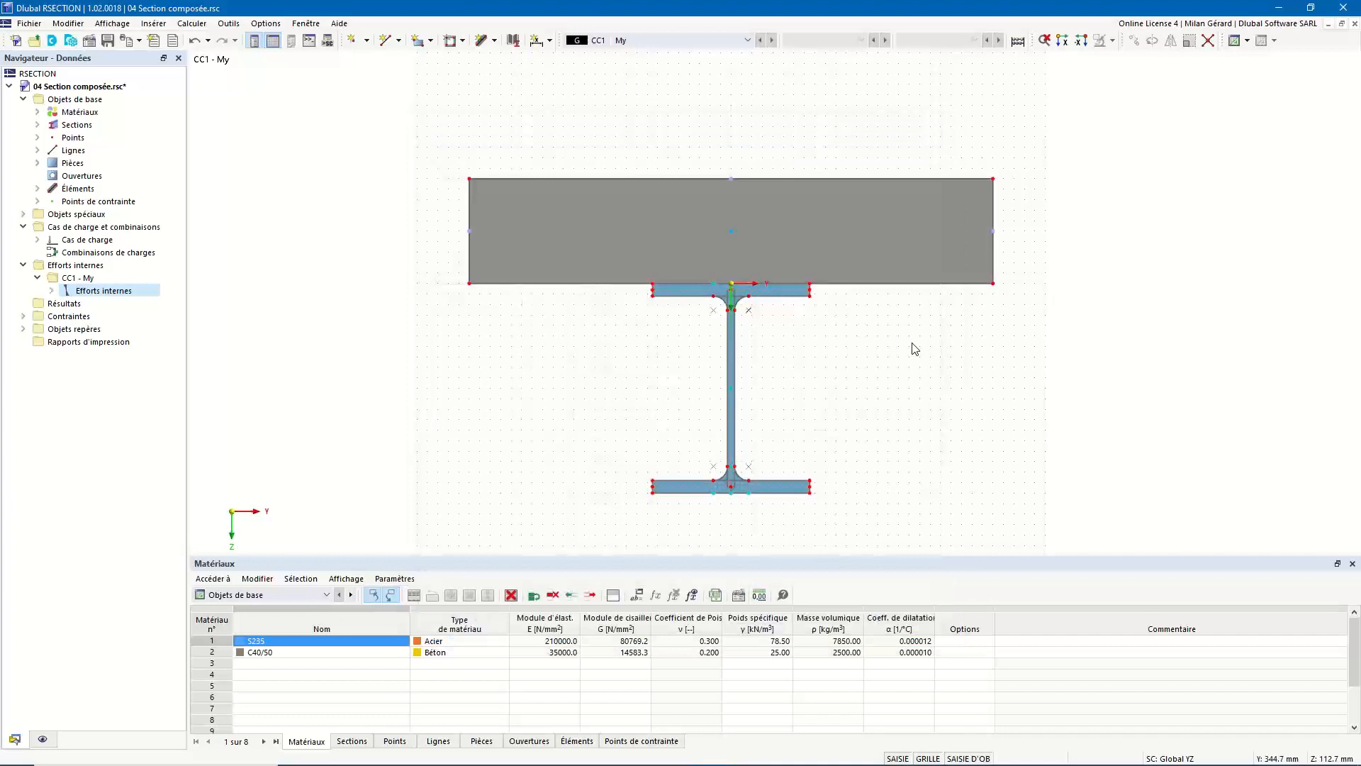
middle_click(913, 343)
middle_click(913, 343)
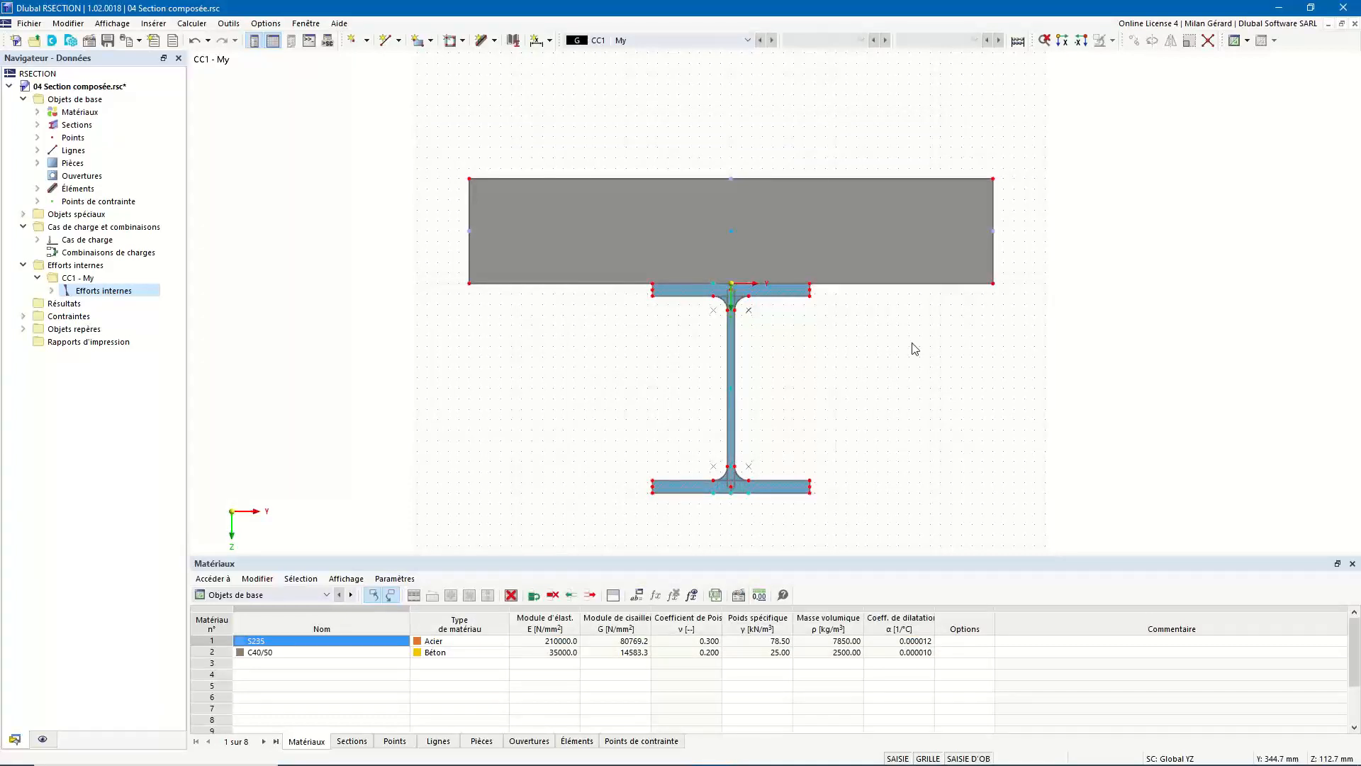
Calculate the composite section's results and display the total normal stress σx,tot for load case CC1 - My
click(1019, 42)
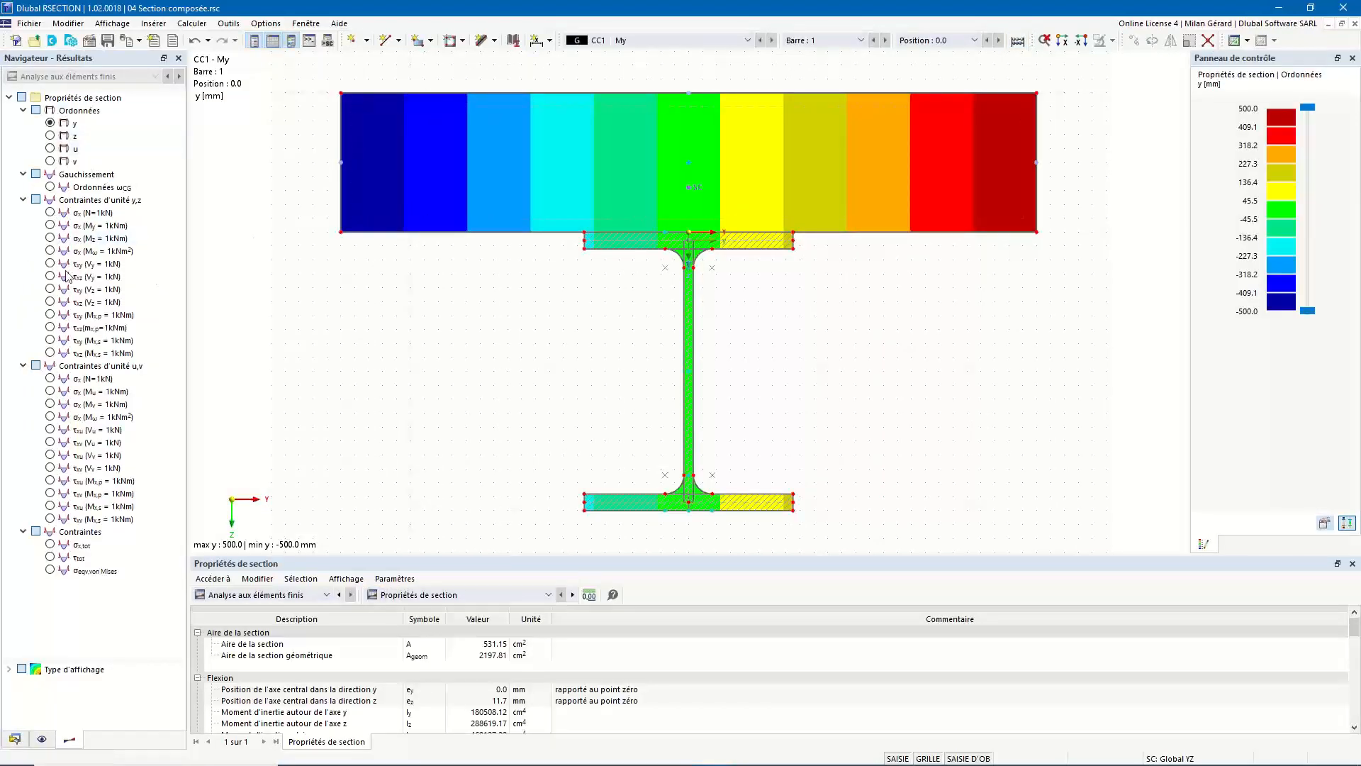
click(51, 545)
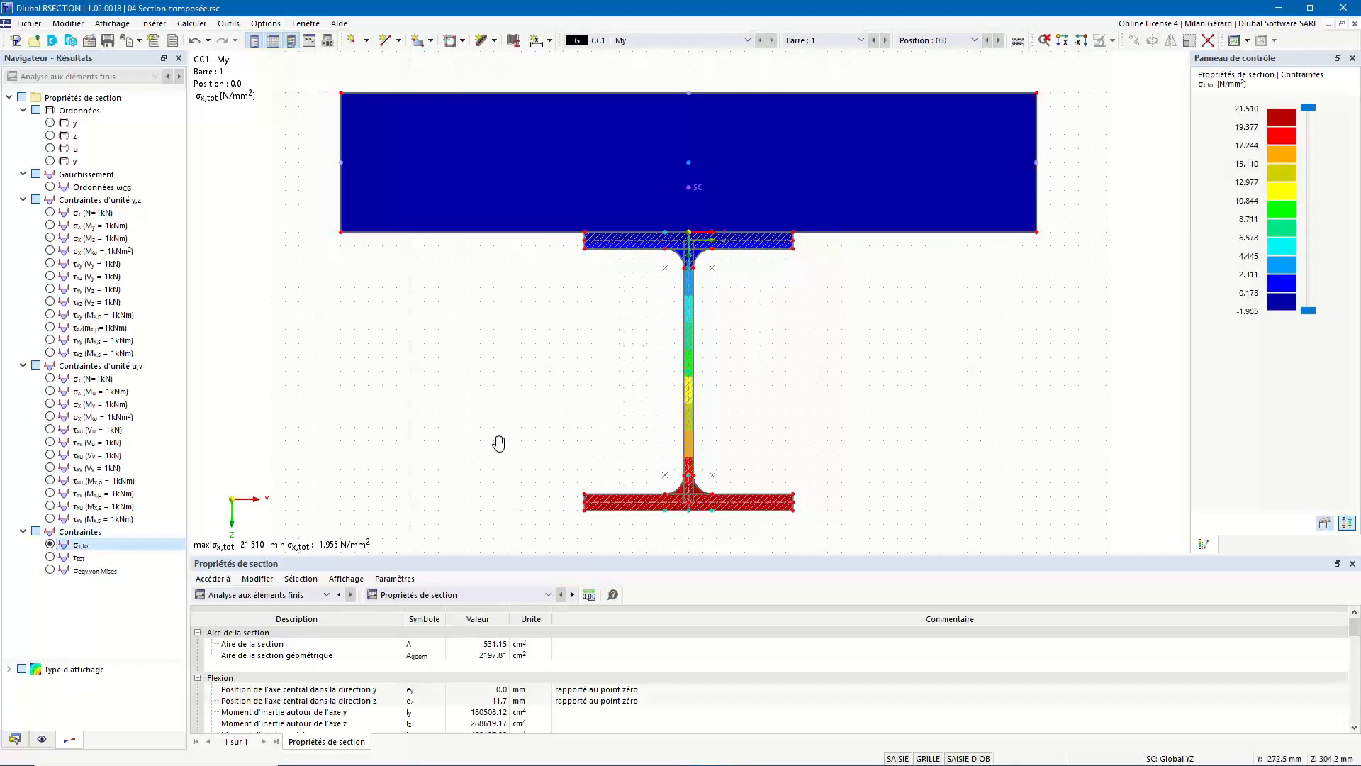
key(alt+Tab)
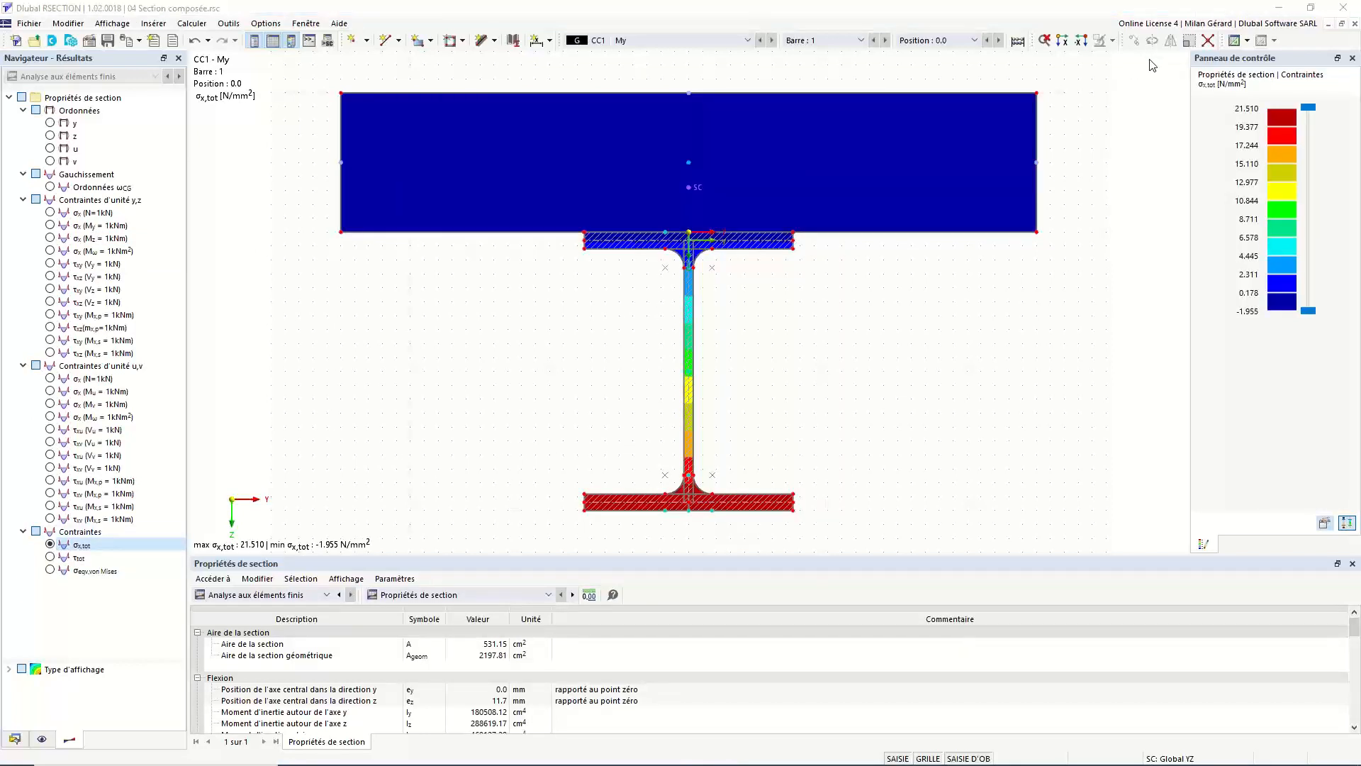
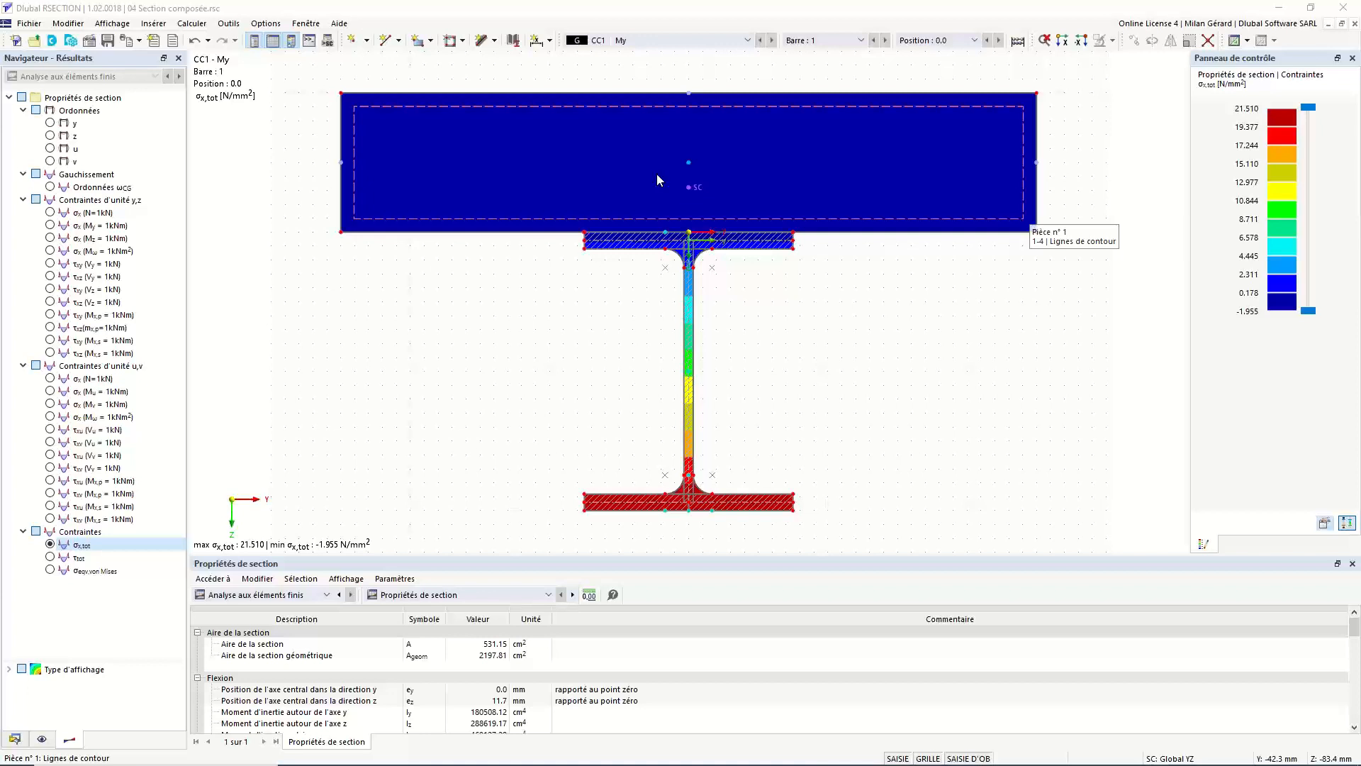
click(539, 309)
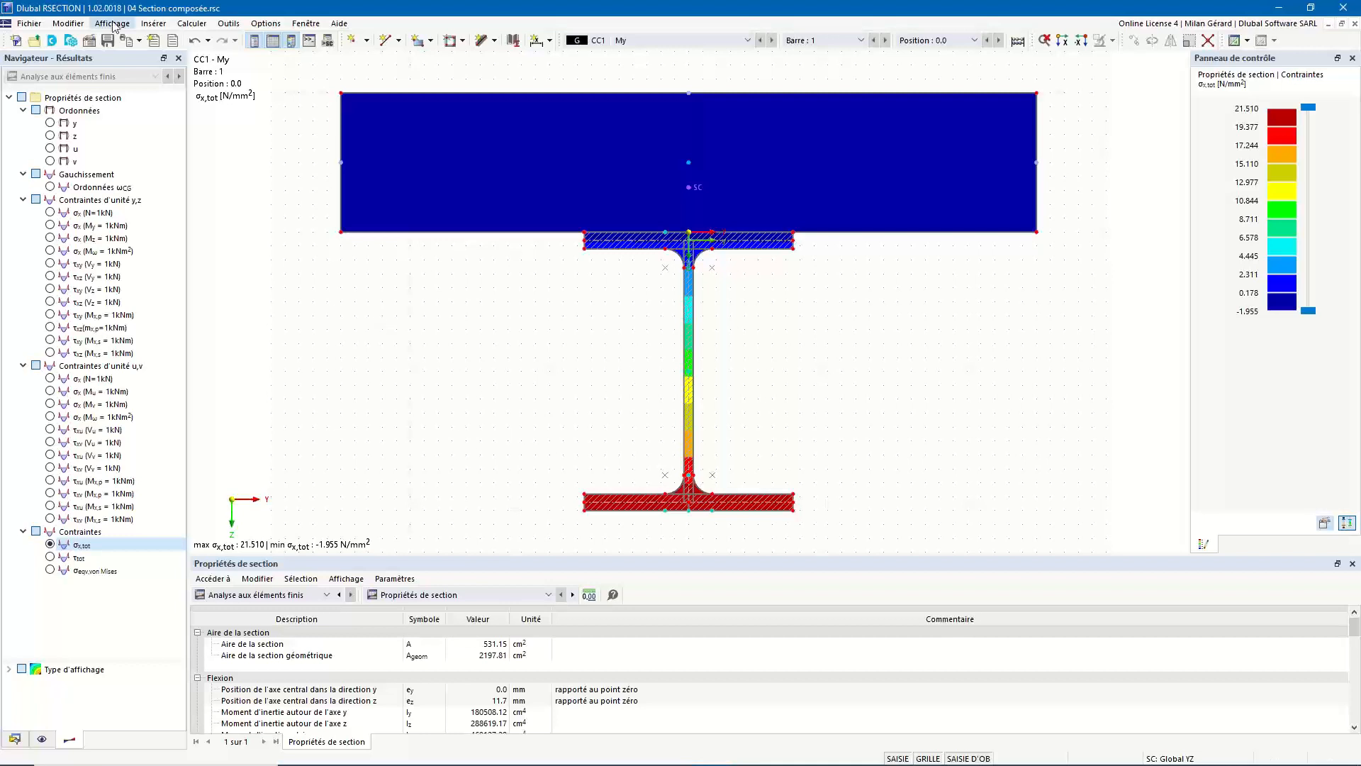
Save the composite section file and switch to RFEM
click(108, 41)
key(alt+Tab)
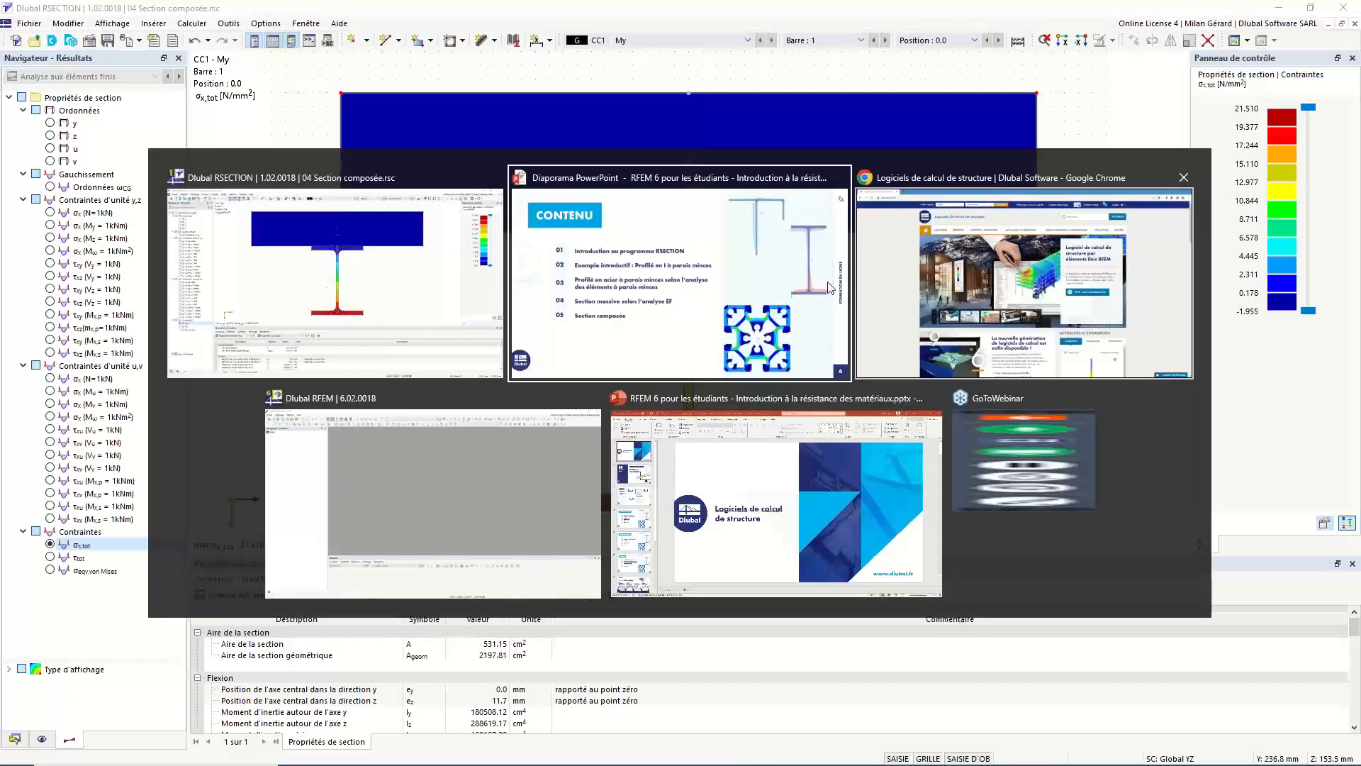
click(513, 509)
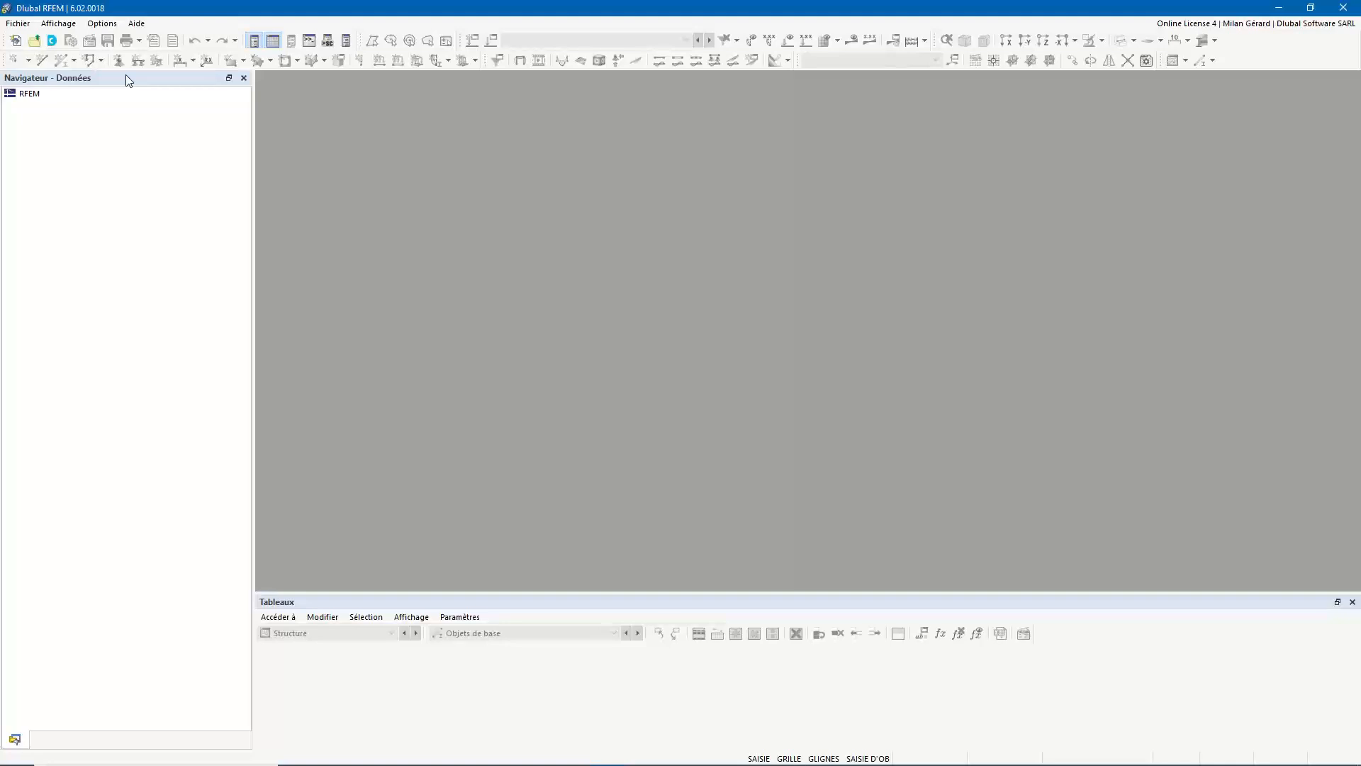
Create a new empty model named Poutre composée with the model type 2D | XZ | Contrainte du plan
click(16, 41)
click(17, 41)
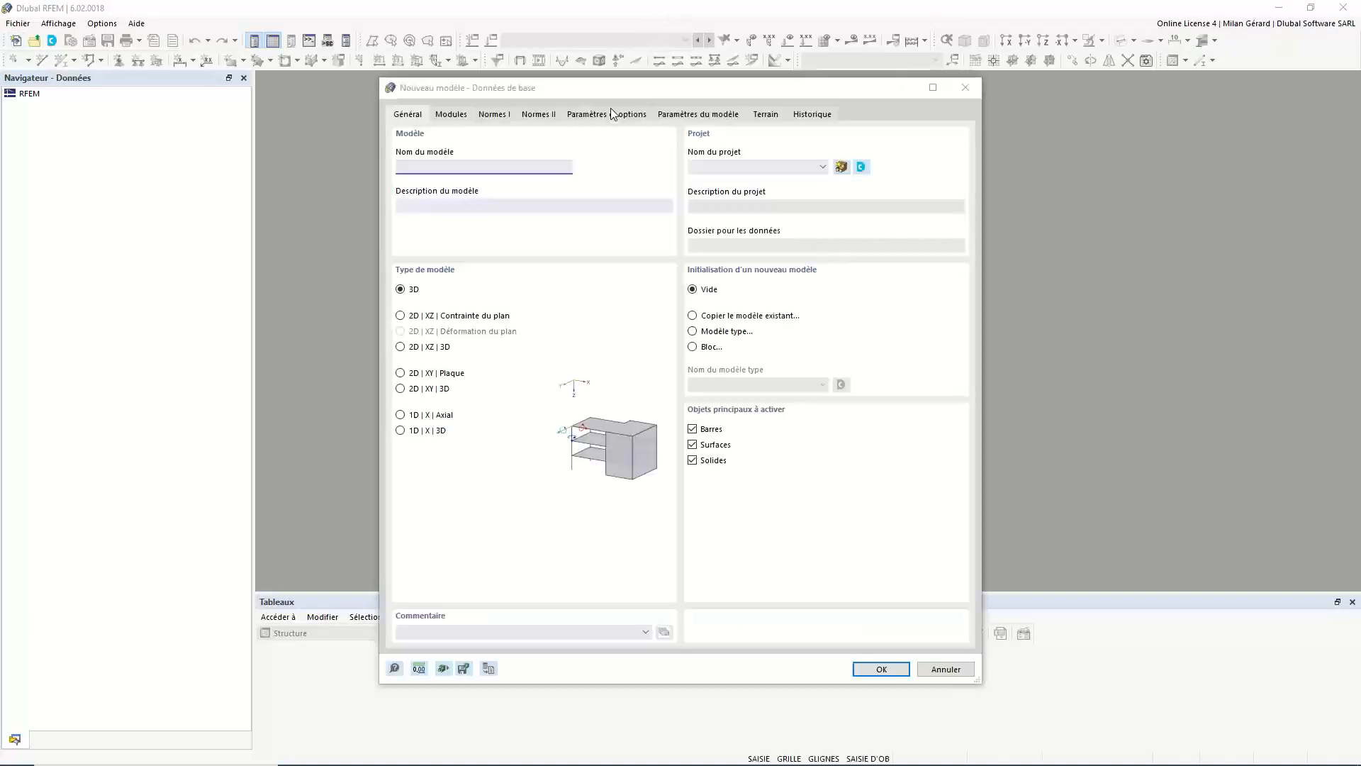
click(614, 88)
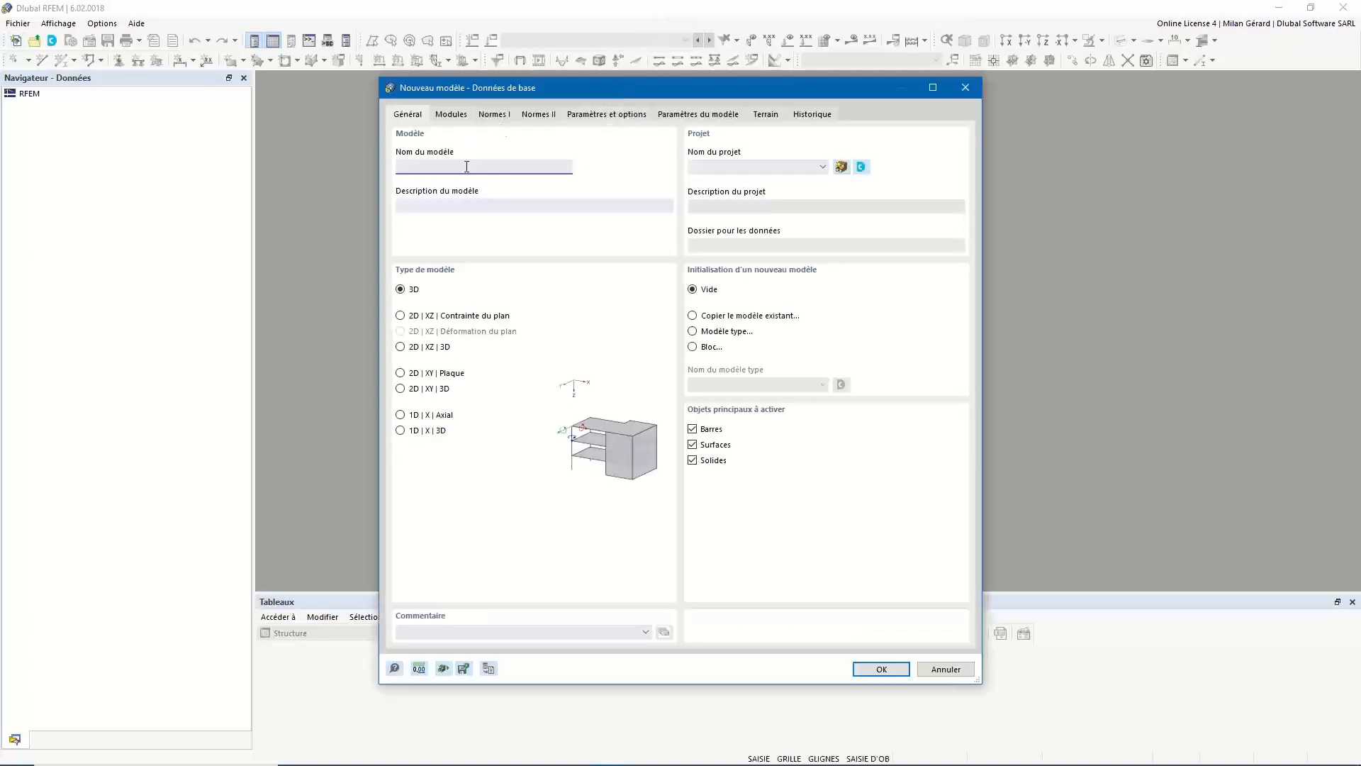
text(Poutre composée)
click(449, 317)
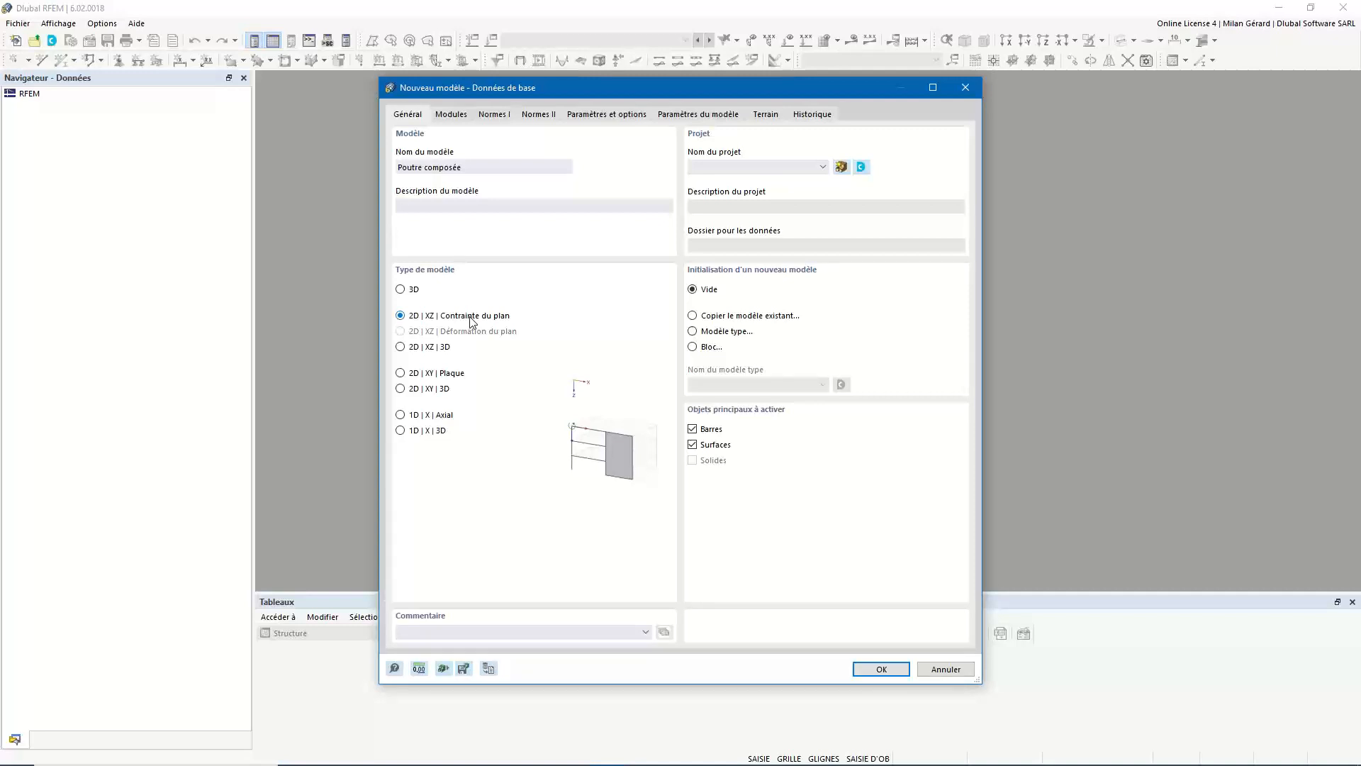
click(881, 669)
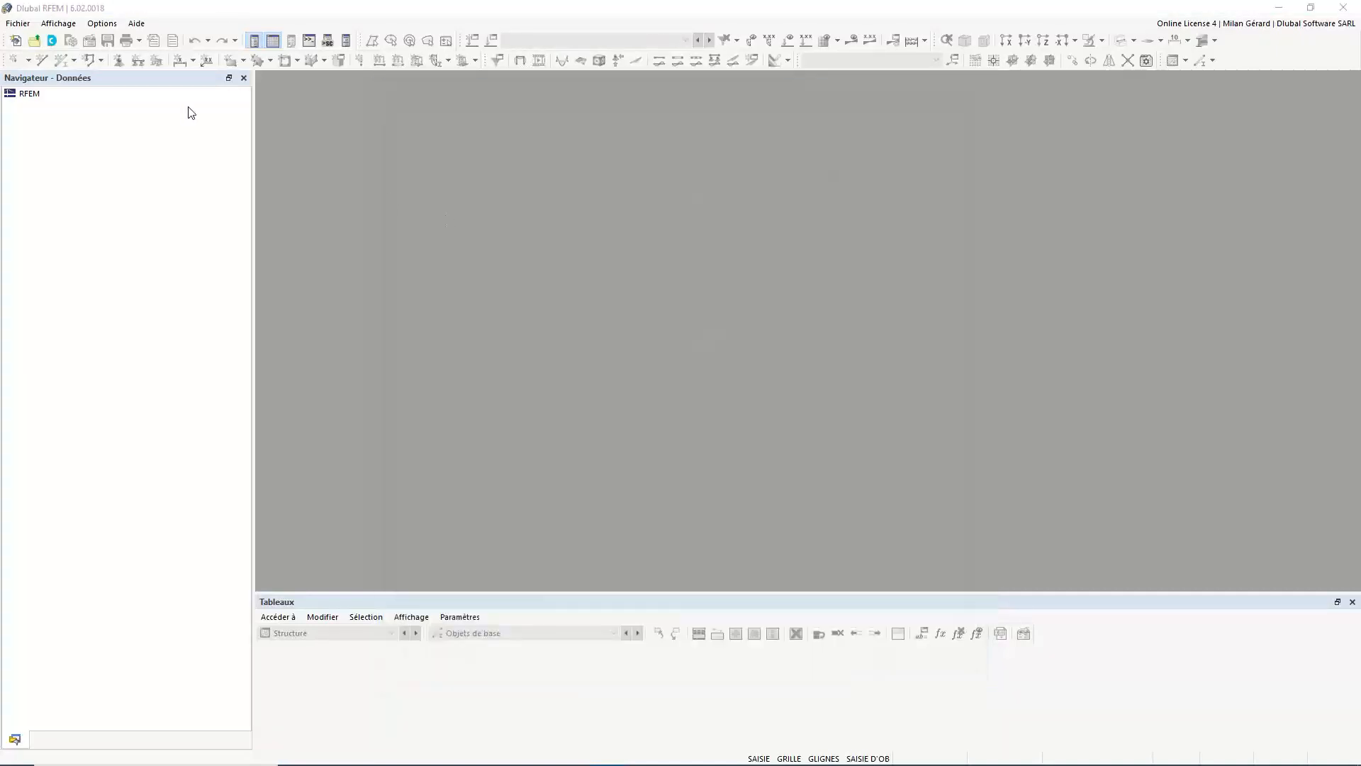
click(241, 11)
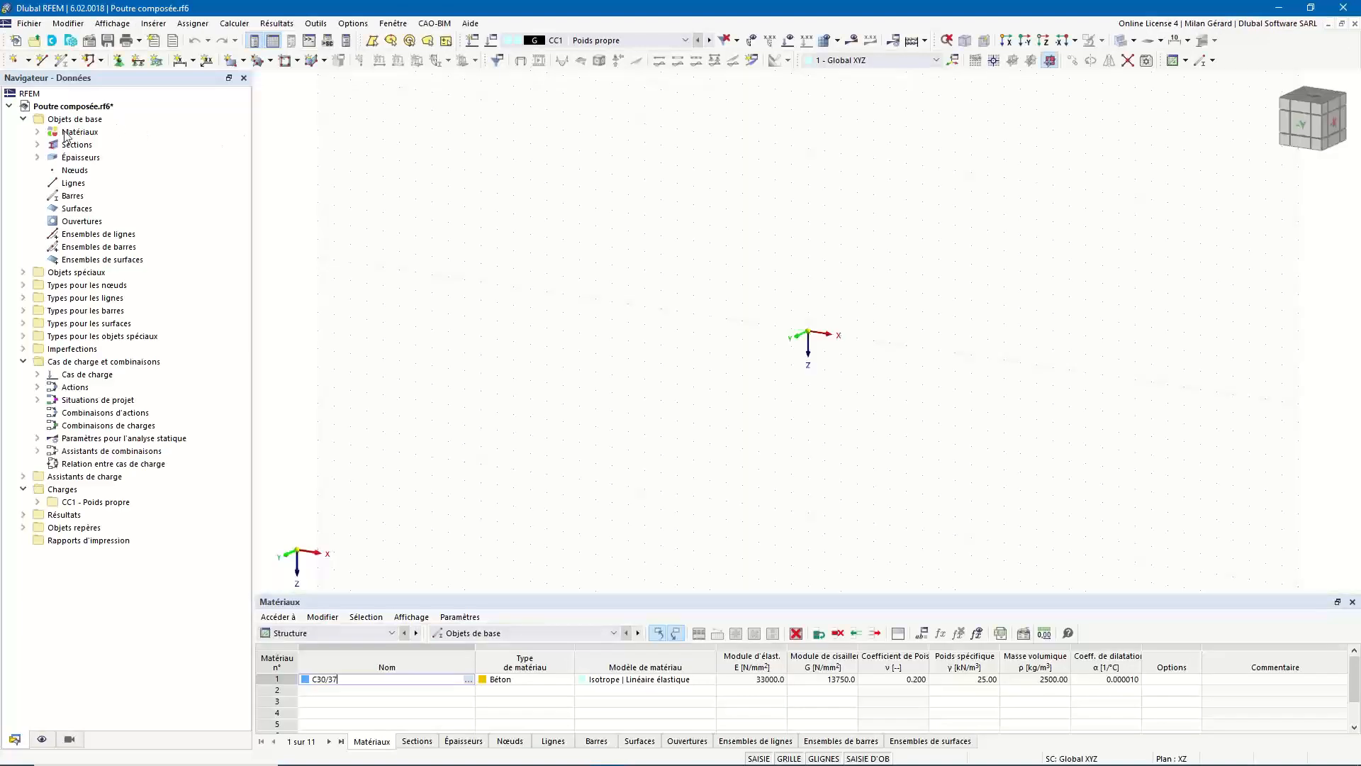
Examine the default materials and sections of the new model
click(71, 135)
right_click(71, 134)
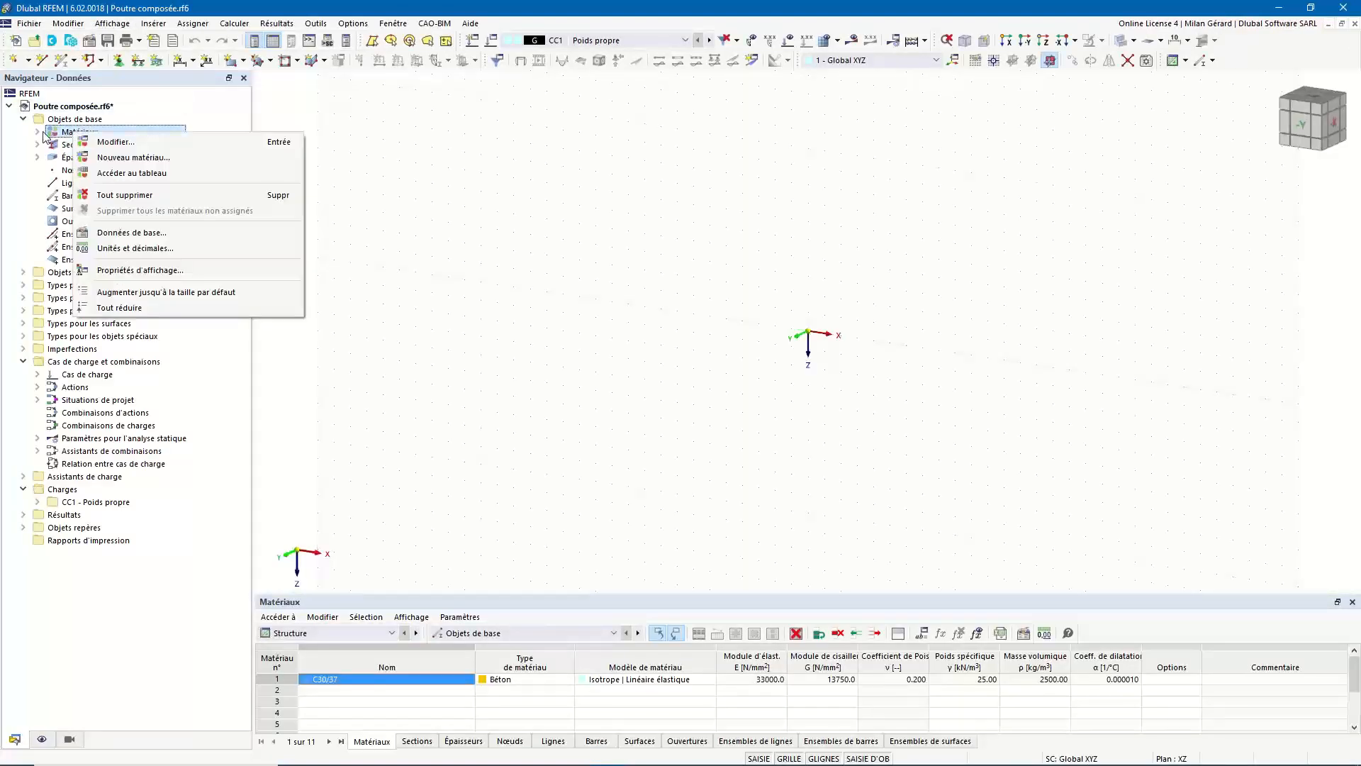
click(38, 132)
click(38, 132)
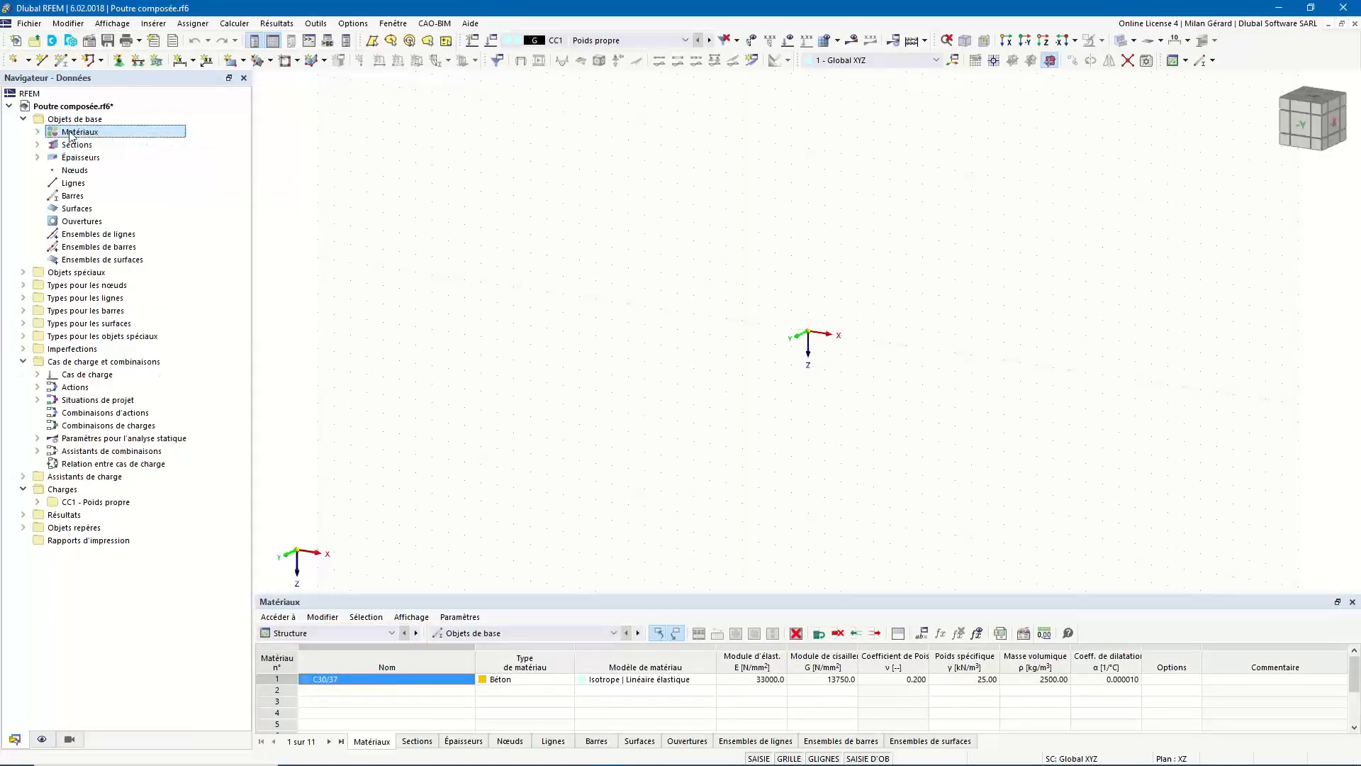
click(82, 157)
click(89, 145)
click(37, 145)
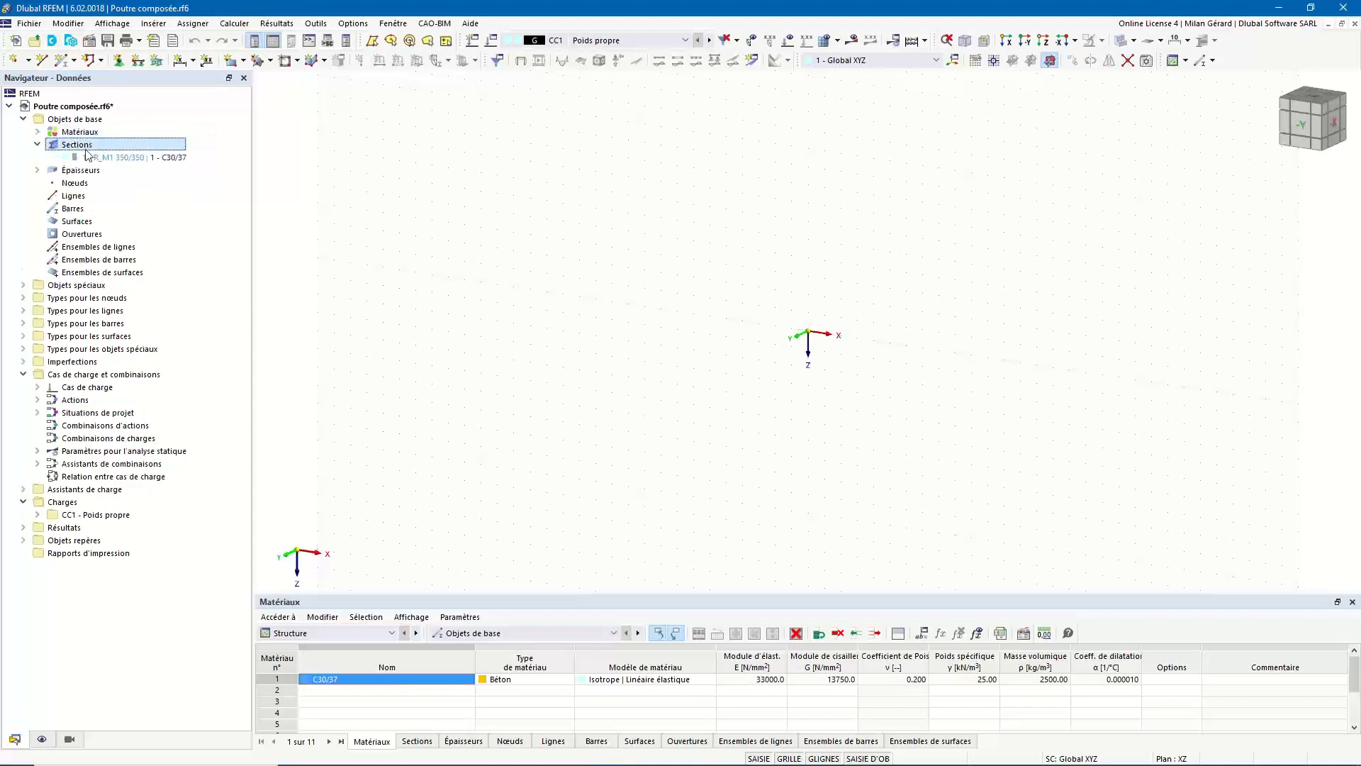
click(38, 145)
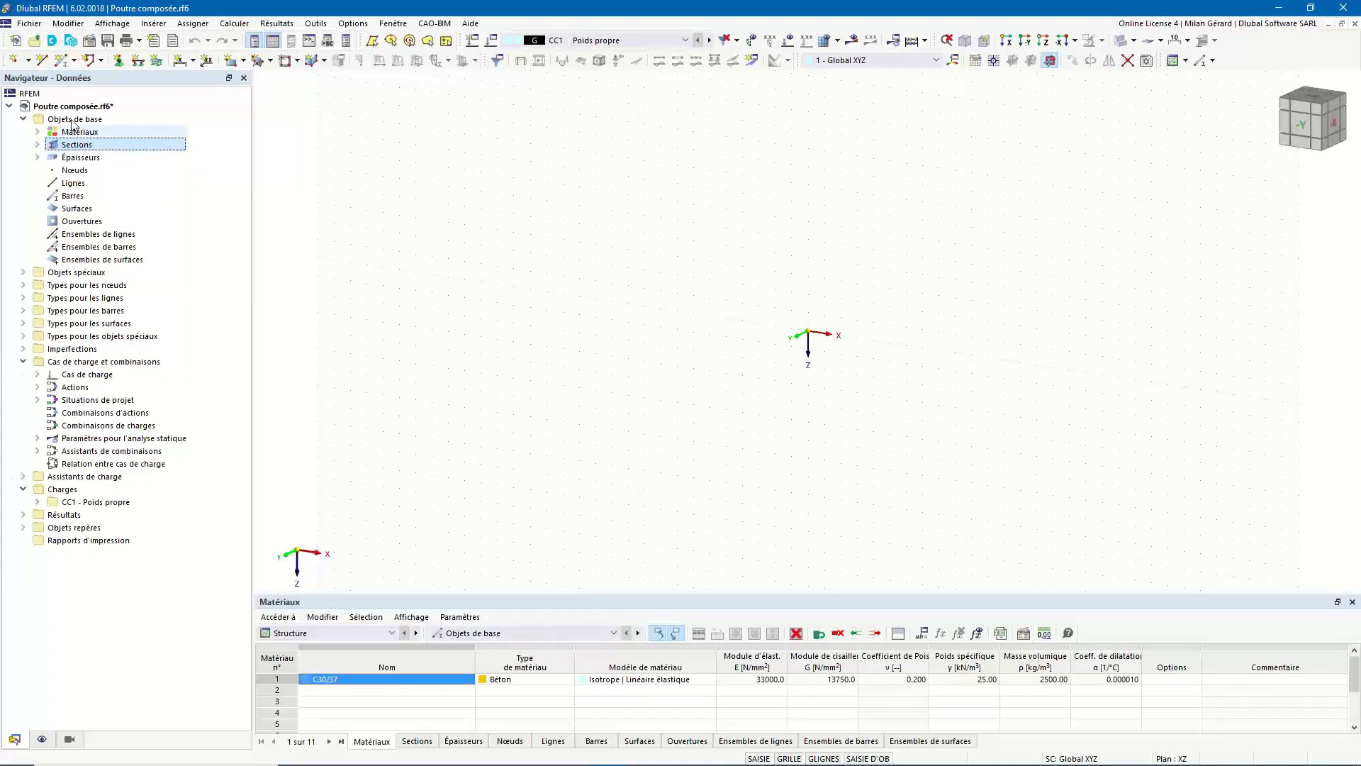
Delete all of the model's default basic objects, including its materials, sections and thicknesses
click(78, 121)
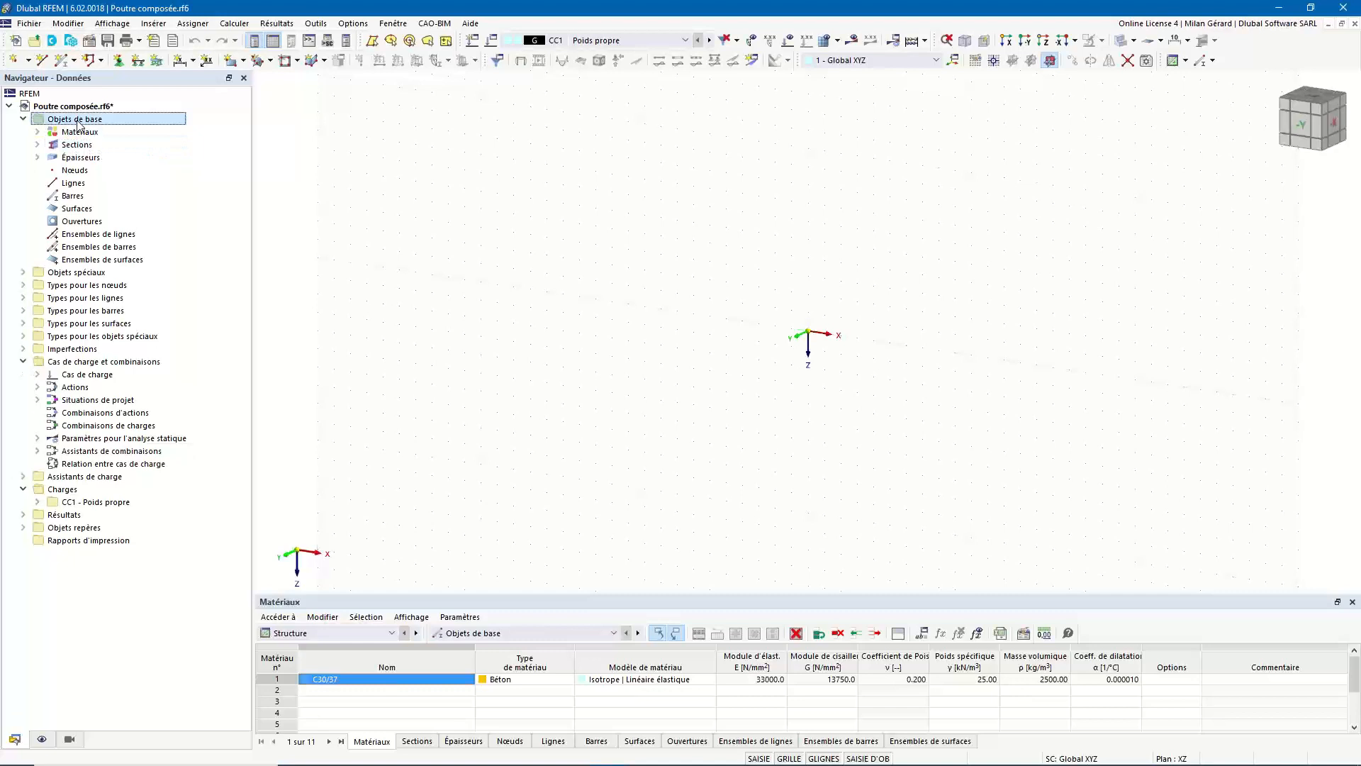
right_click(77, 122)
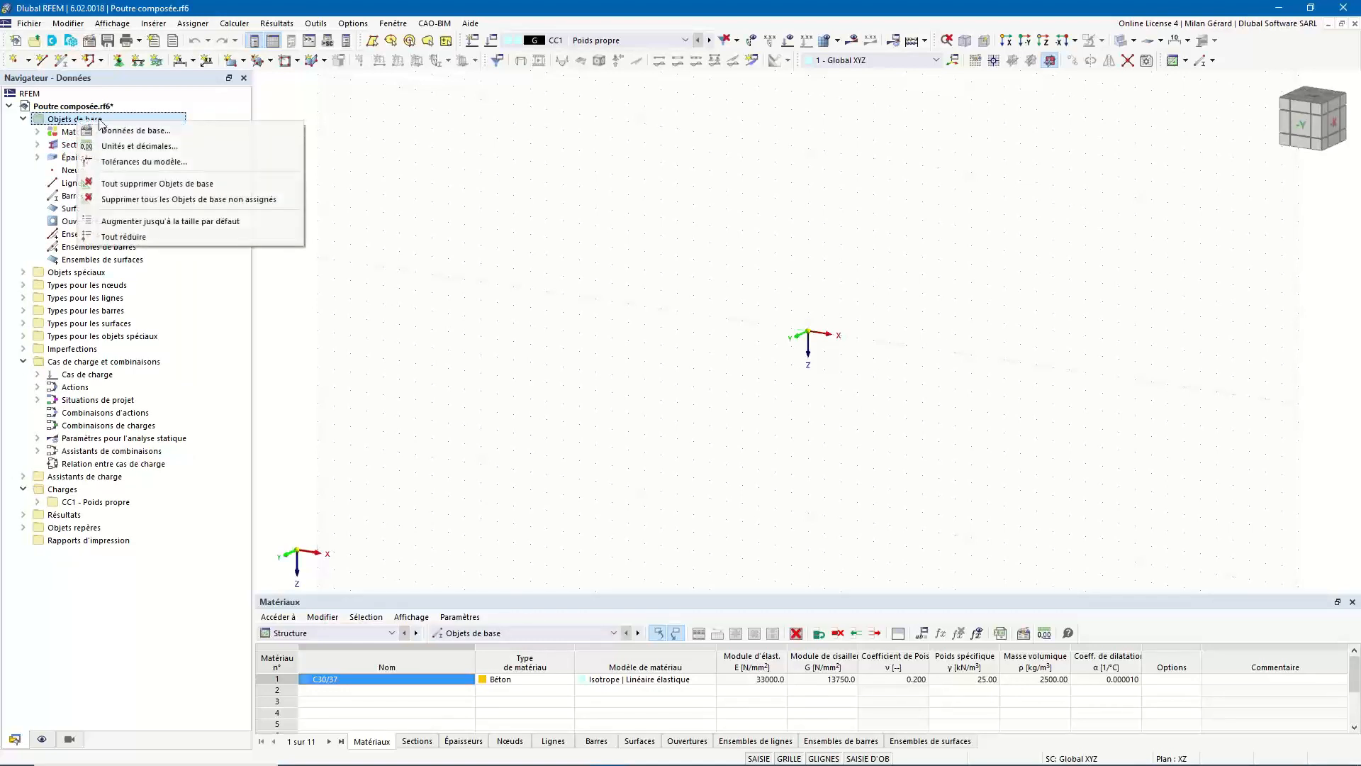
click(181, 185)
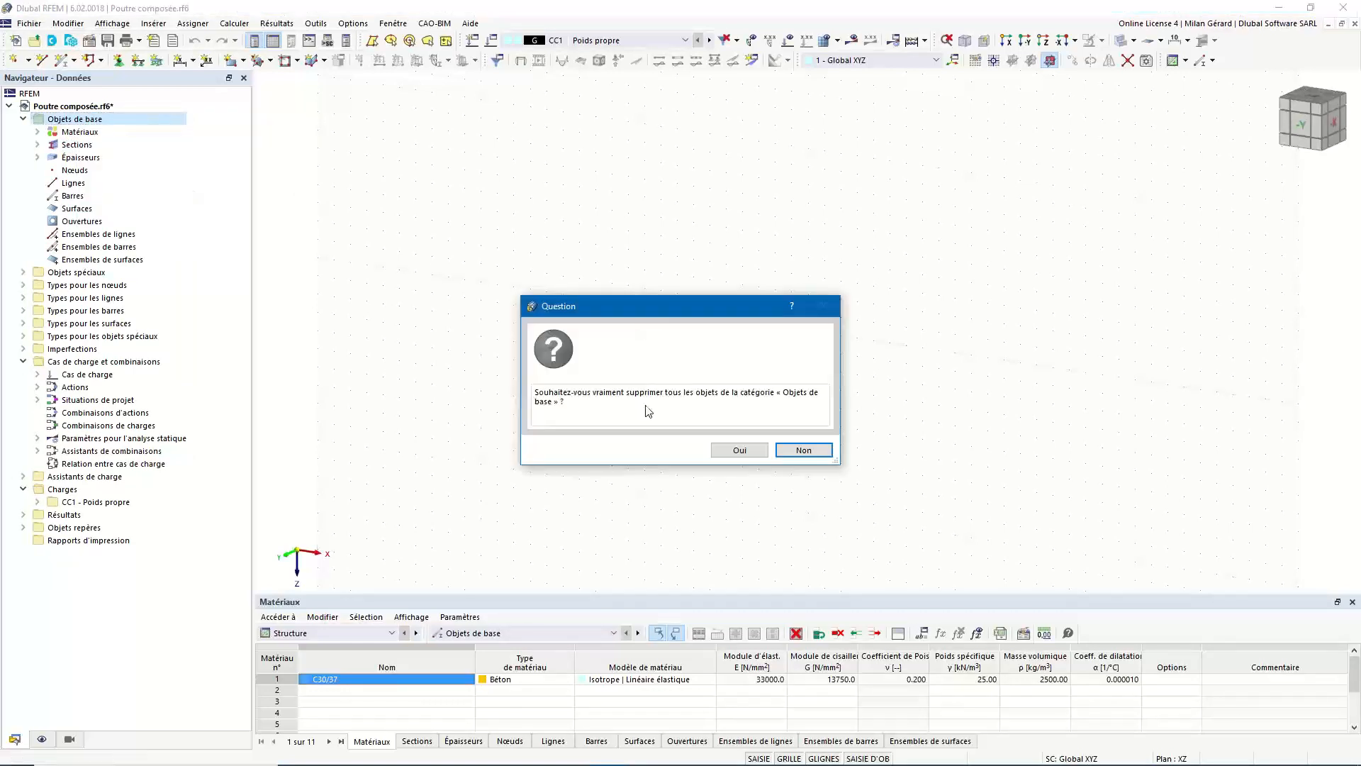
click(740, 451)
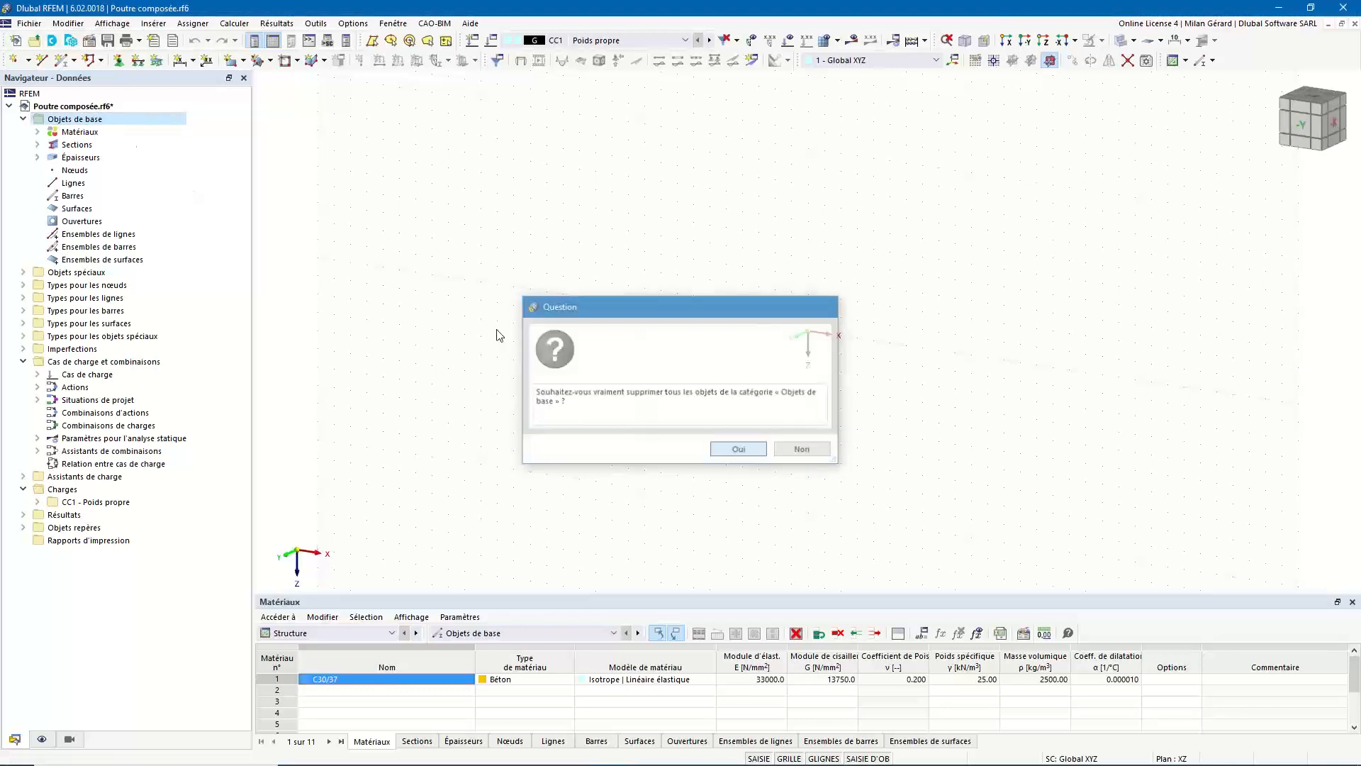
click(80, 133)
click(84, 145)
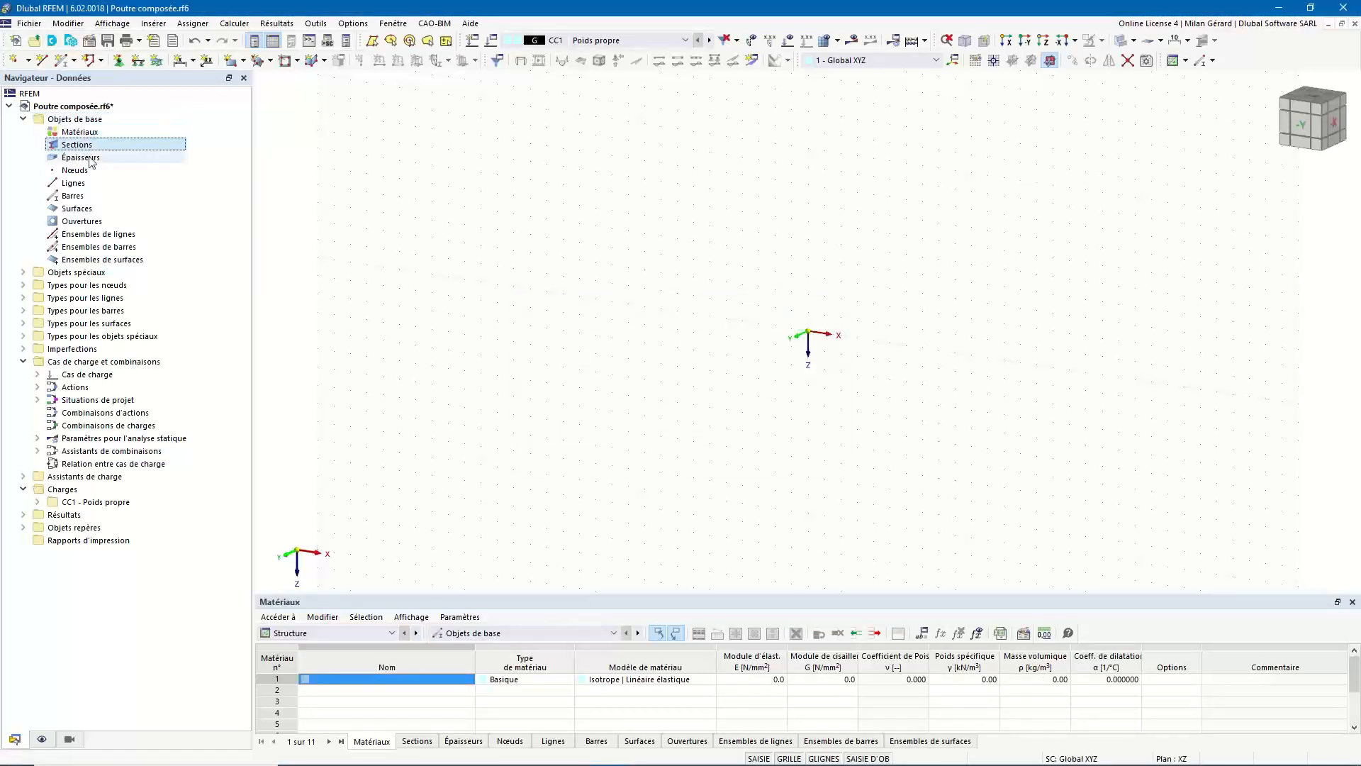
click(90, 158)
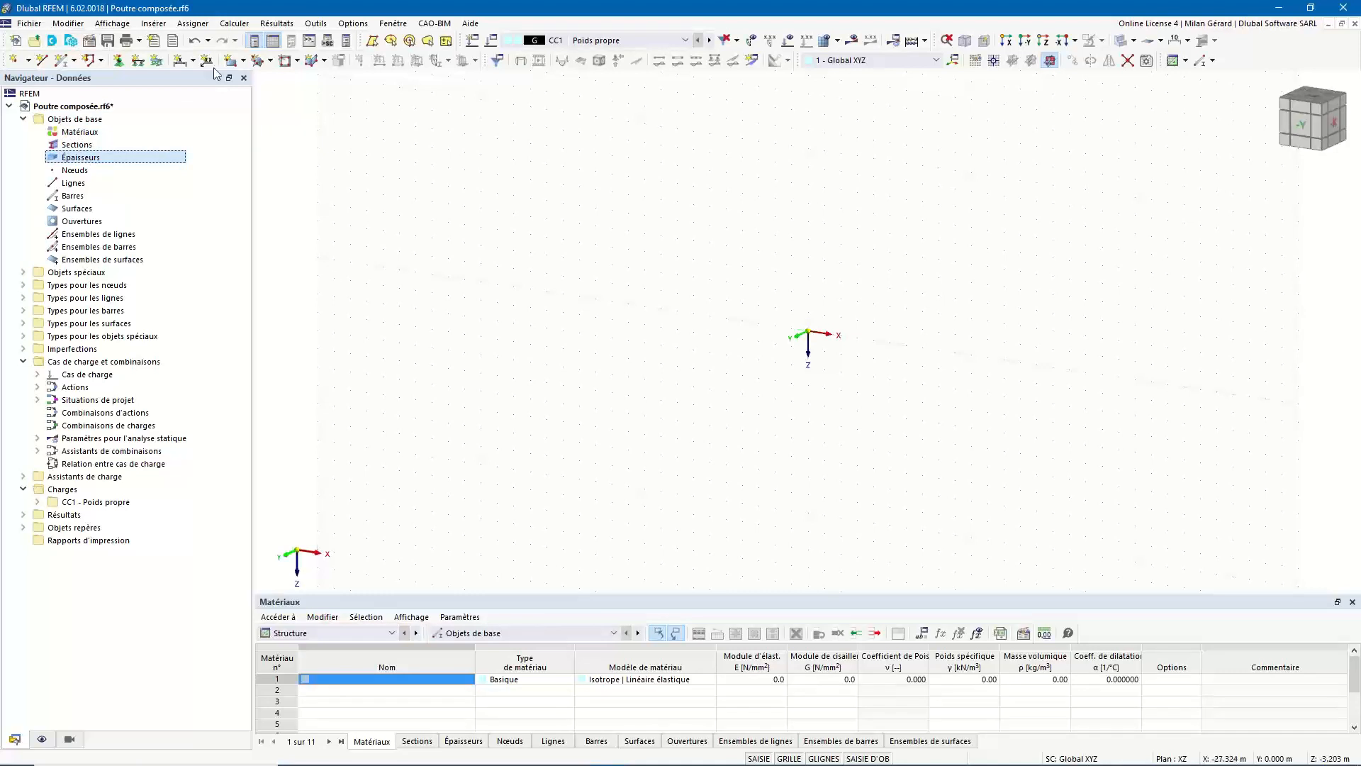
Start a new simple member of type Poutre and import 04 Section composée.rsc from RSECTION as its section
click(65, 62)
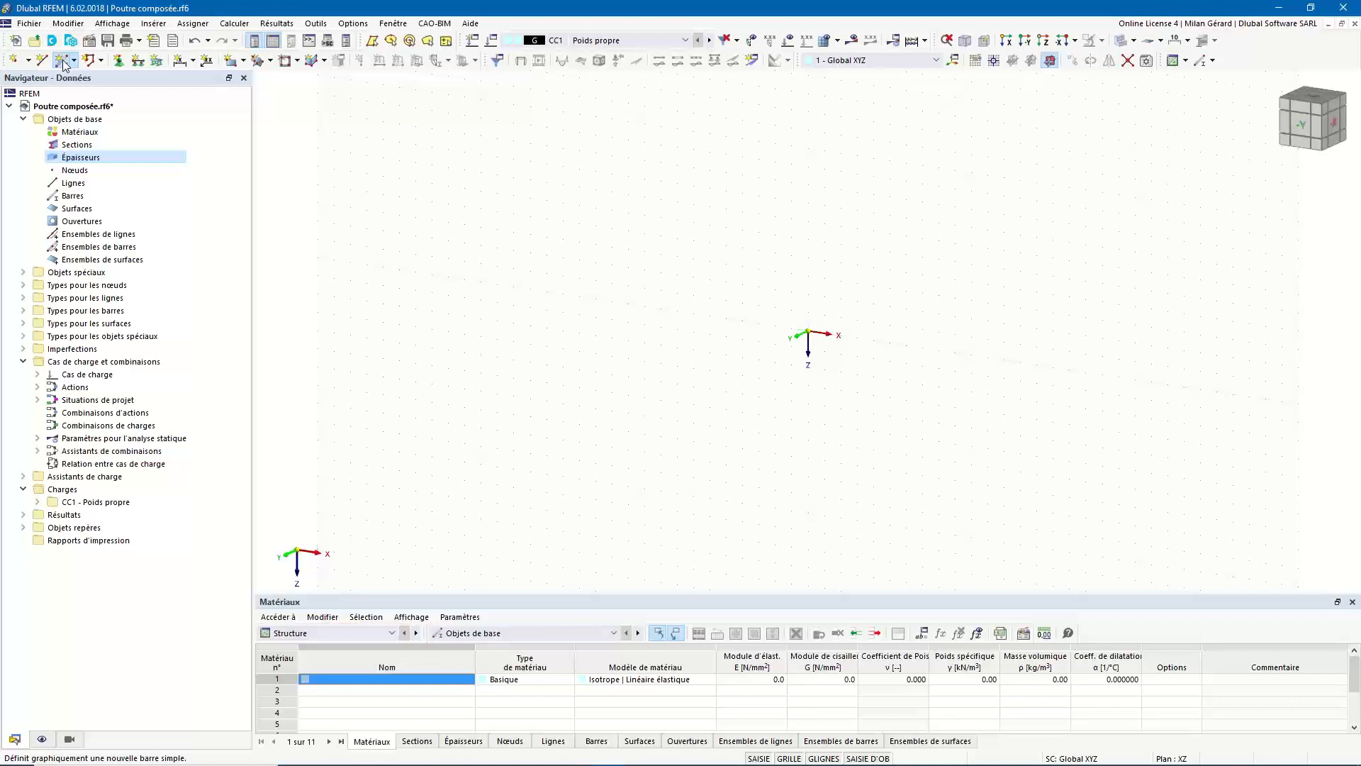
double_click(65, 62)
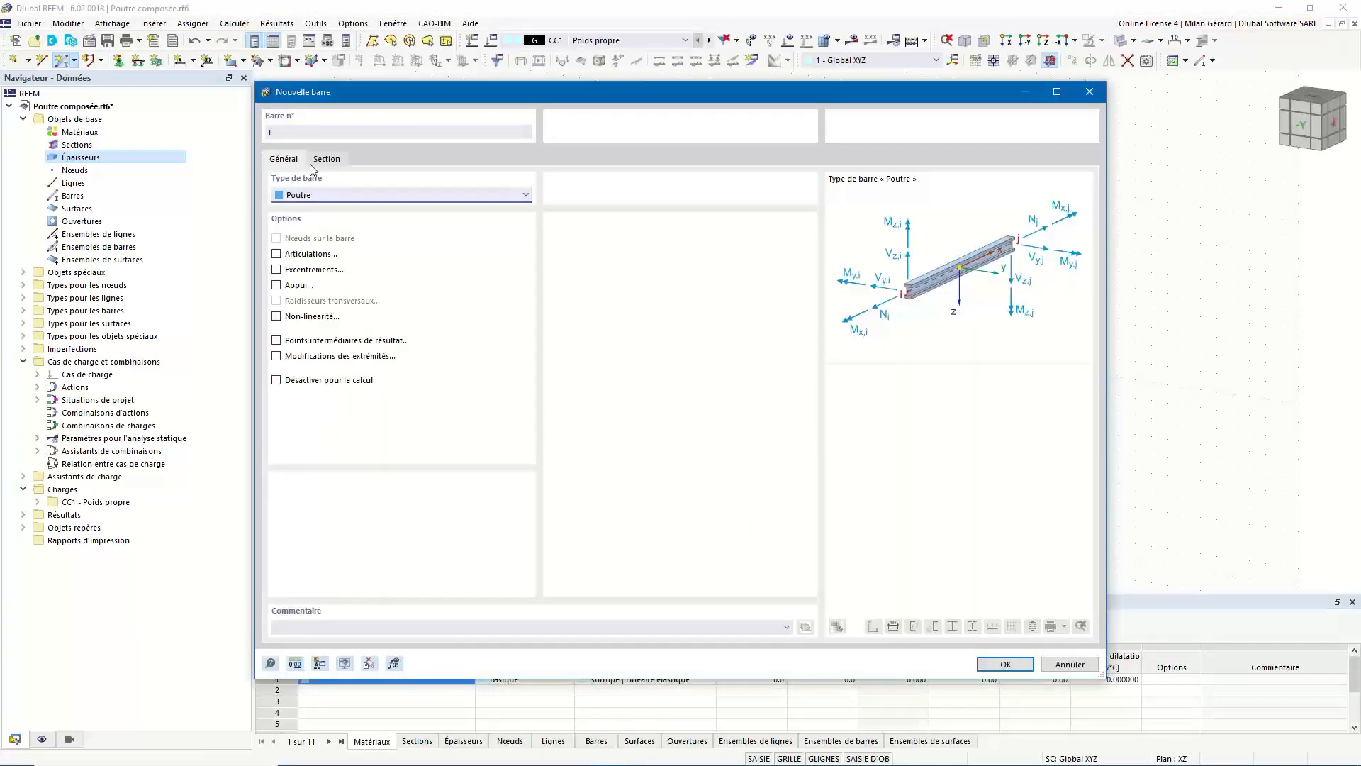
click(327, 160)
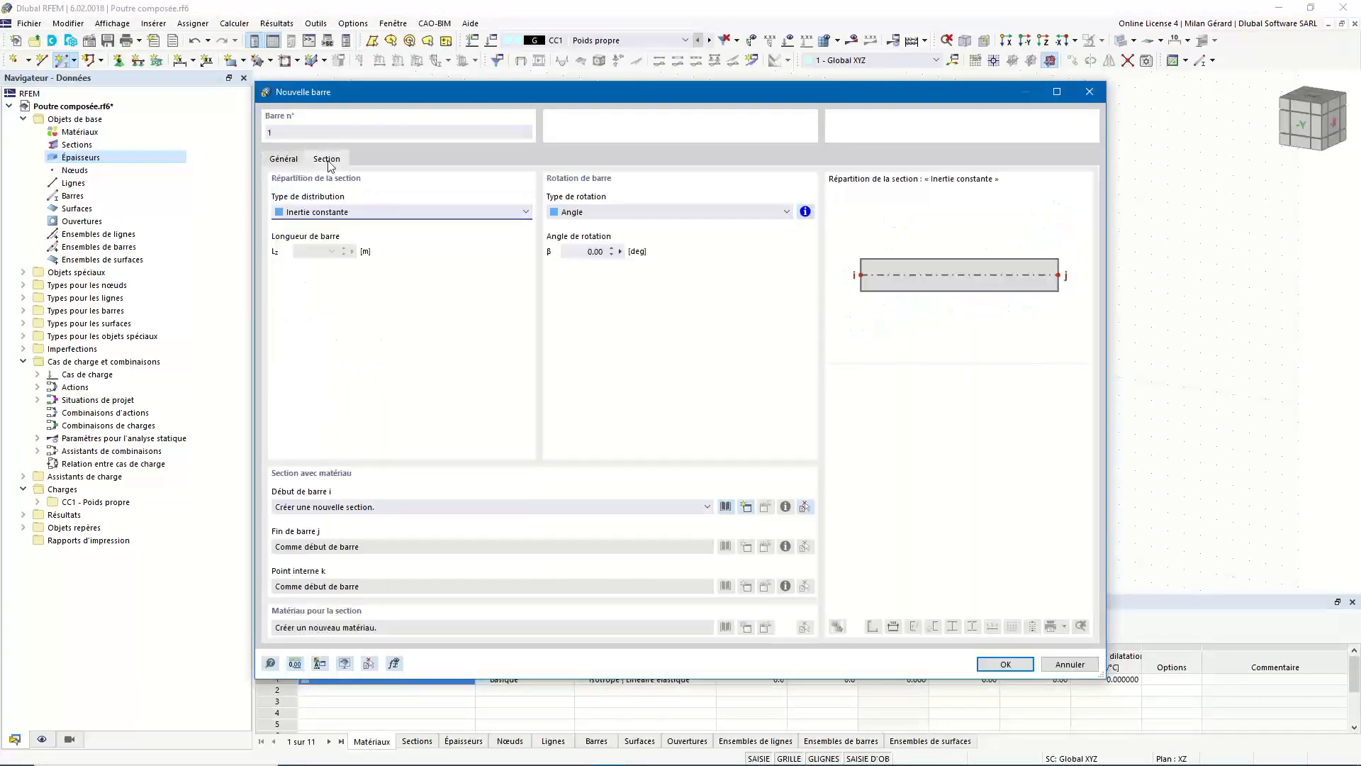
click(726, 507)
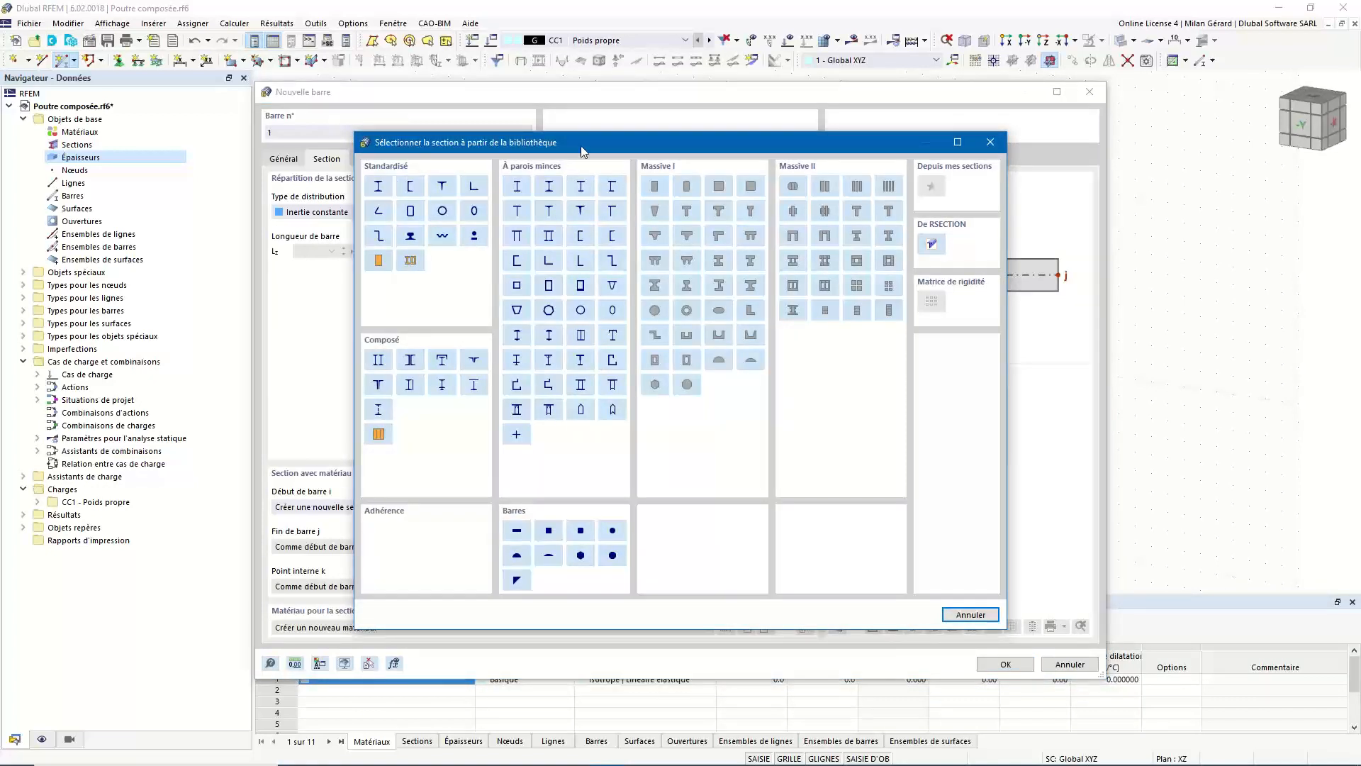
click(933, 244)
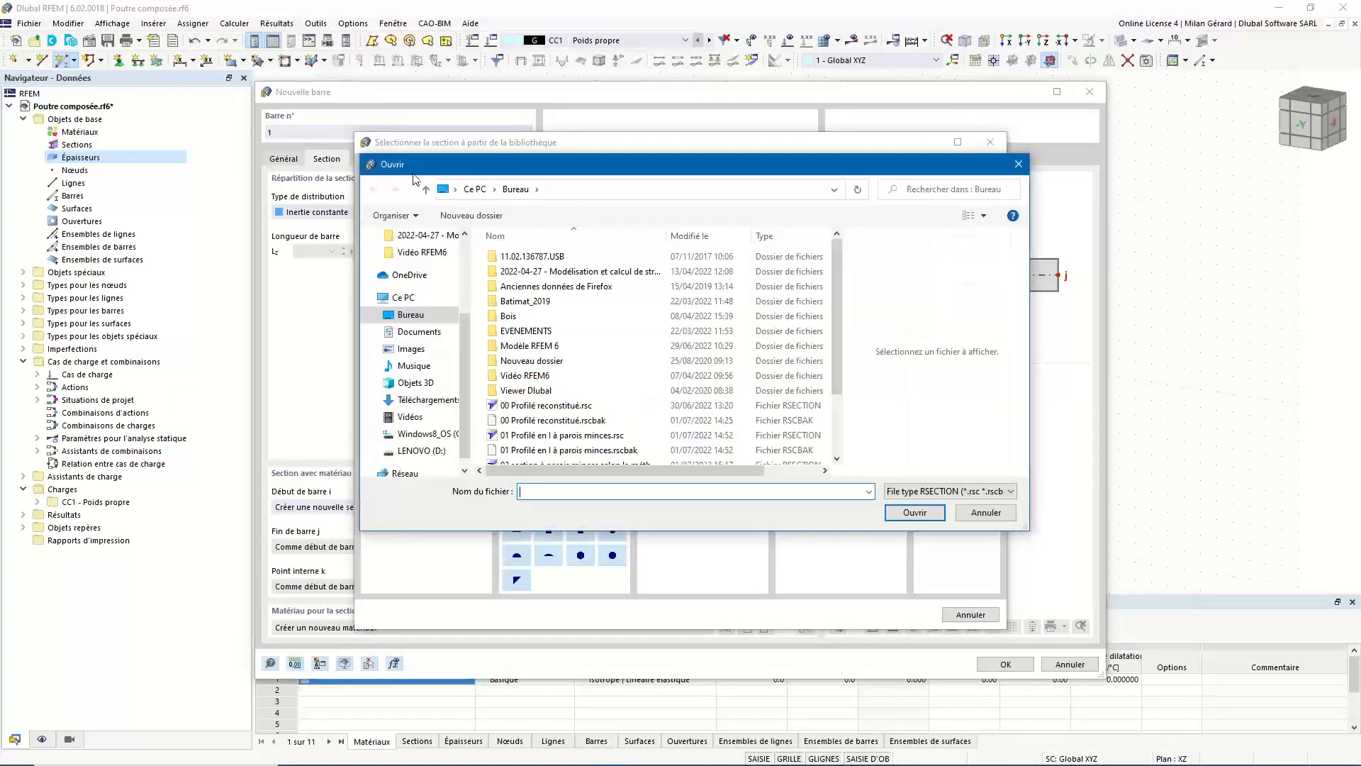
scroll(582, 381, down, 2)
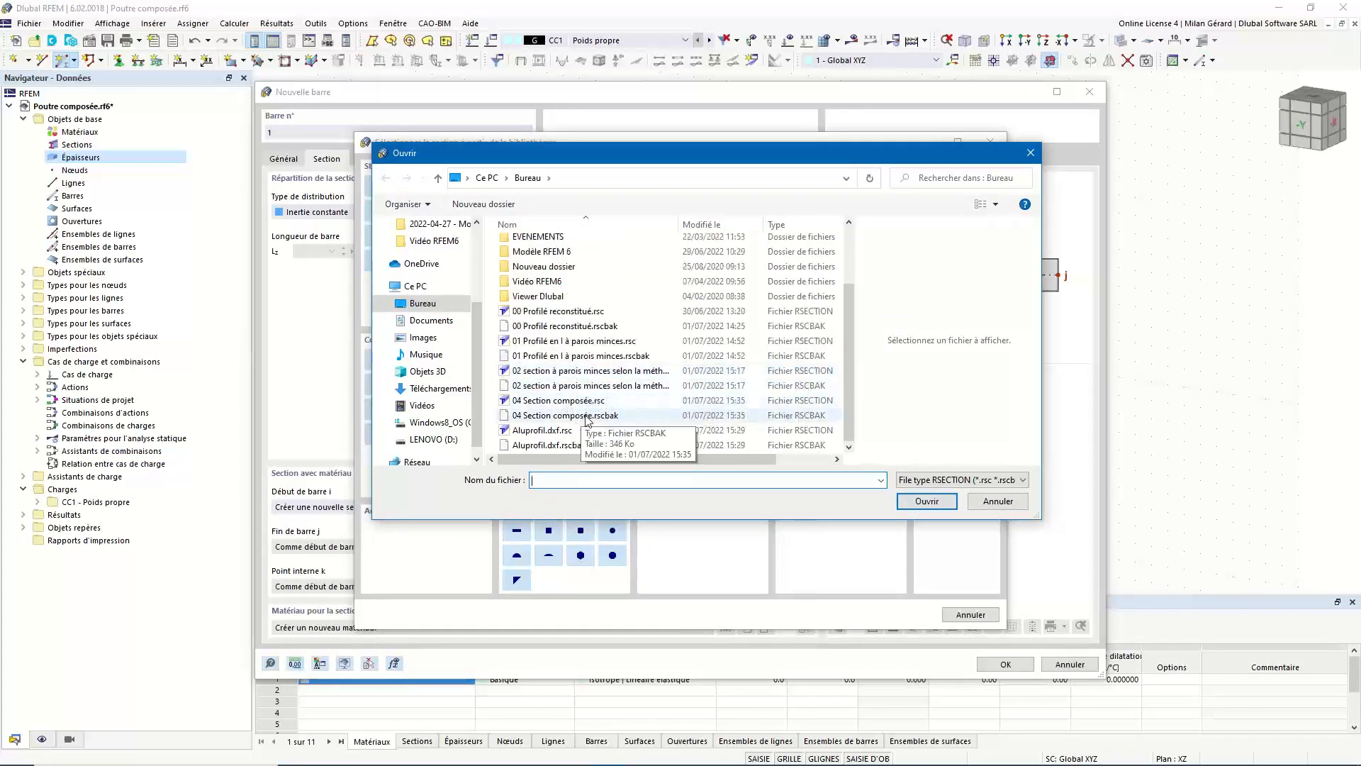
click(588, 400)
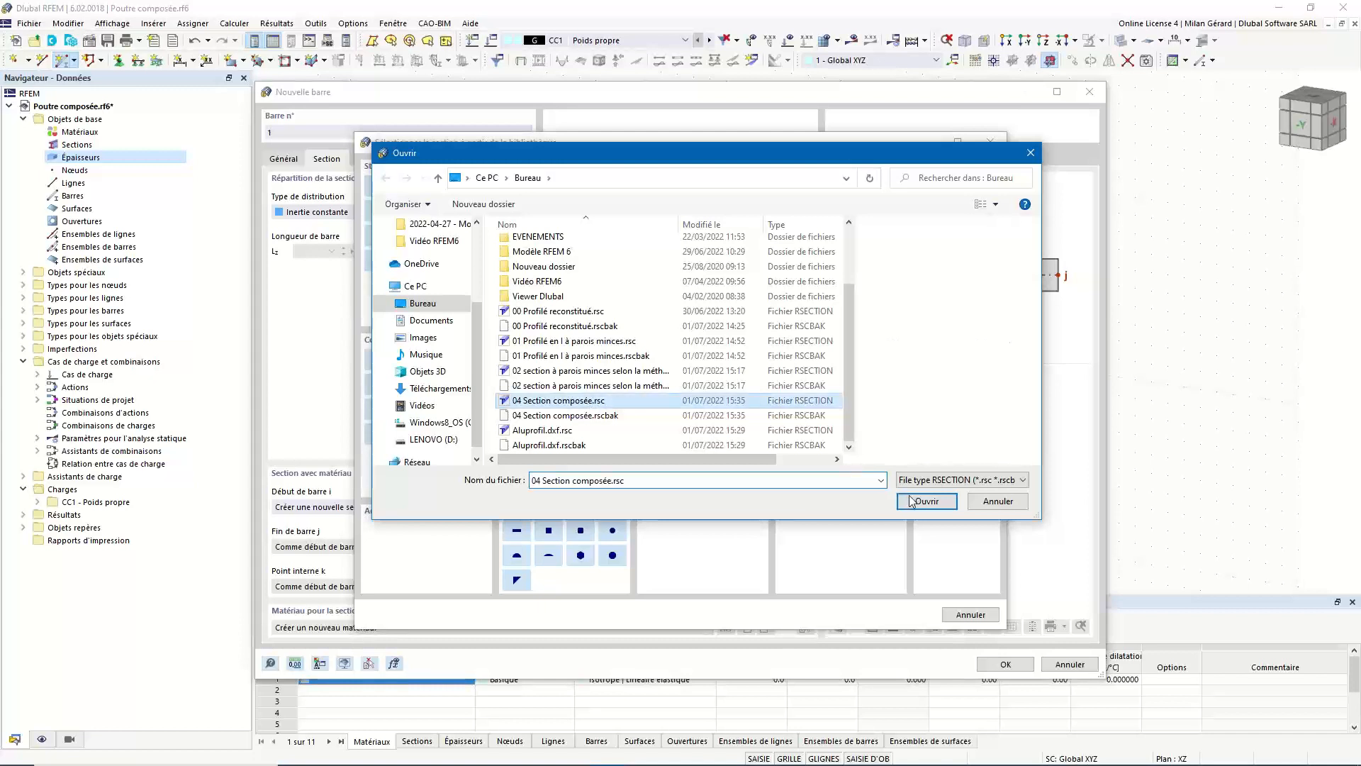
click(925, 501)
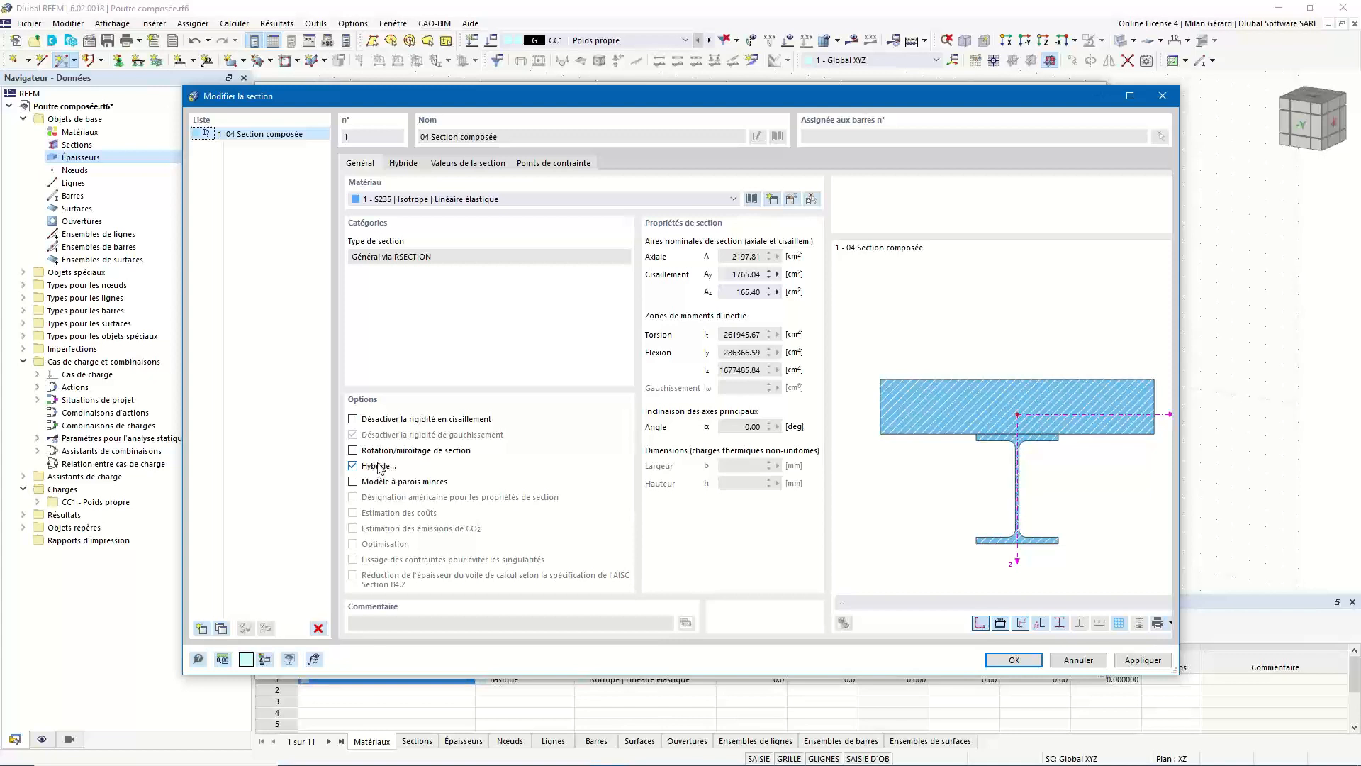
Assign material 2 - C40/50 to part no. 1 of the hybrid section and accept the section
click(403, 164)
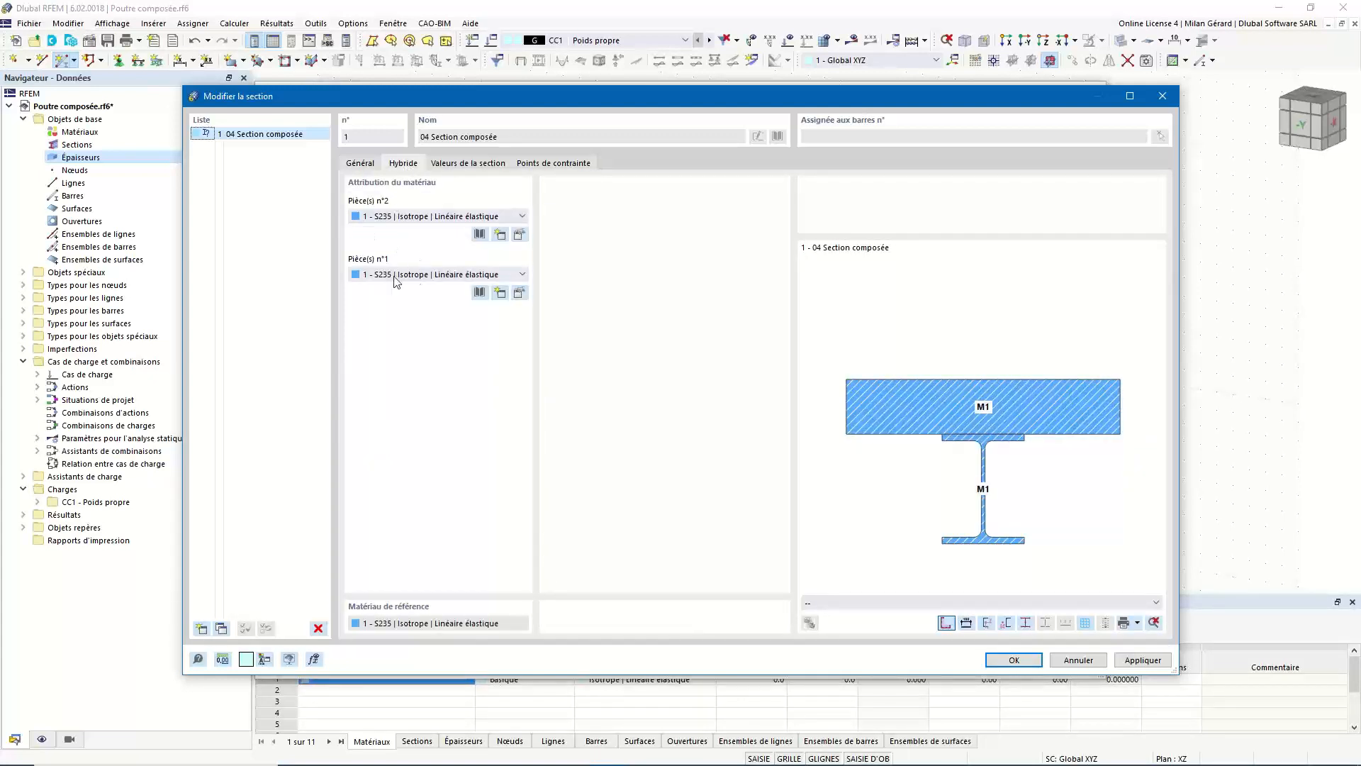
click(427, 275)
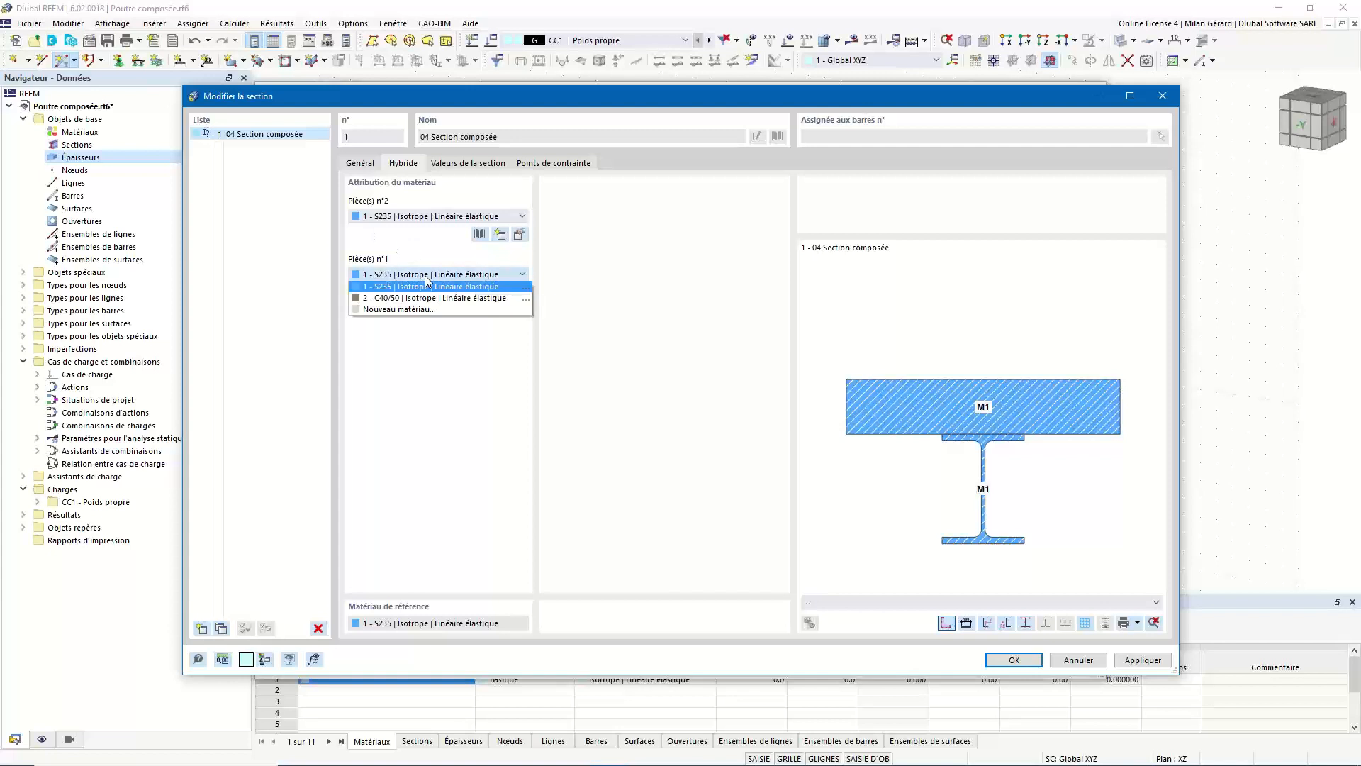
click(429, 298)
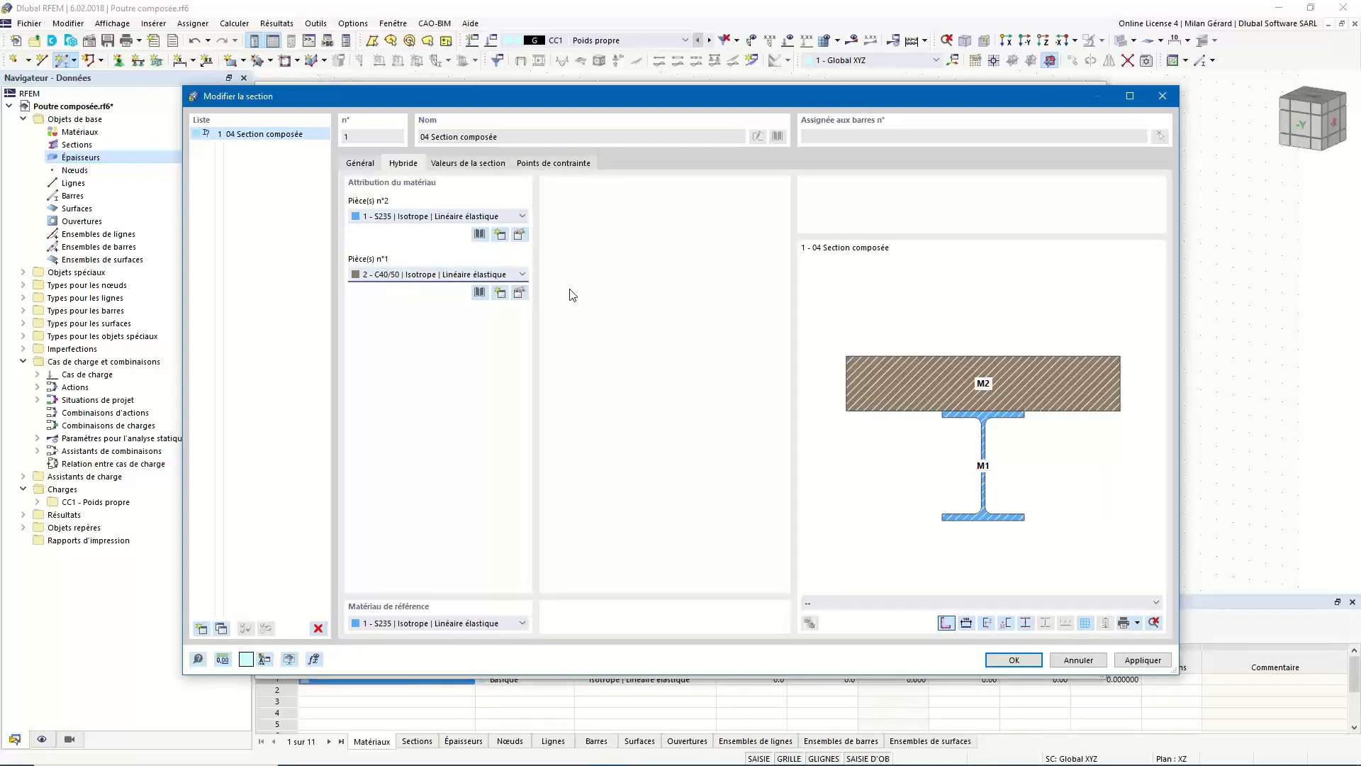
click(1014, 662)
Accept the hybrid section and draw a 5 m beam along X from the origin to X 5.000, Z 0.000
click(1005, 665)
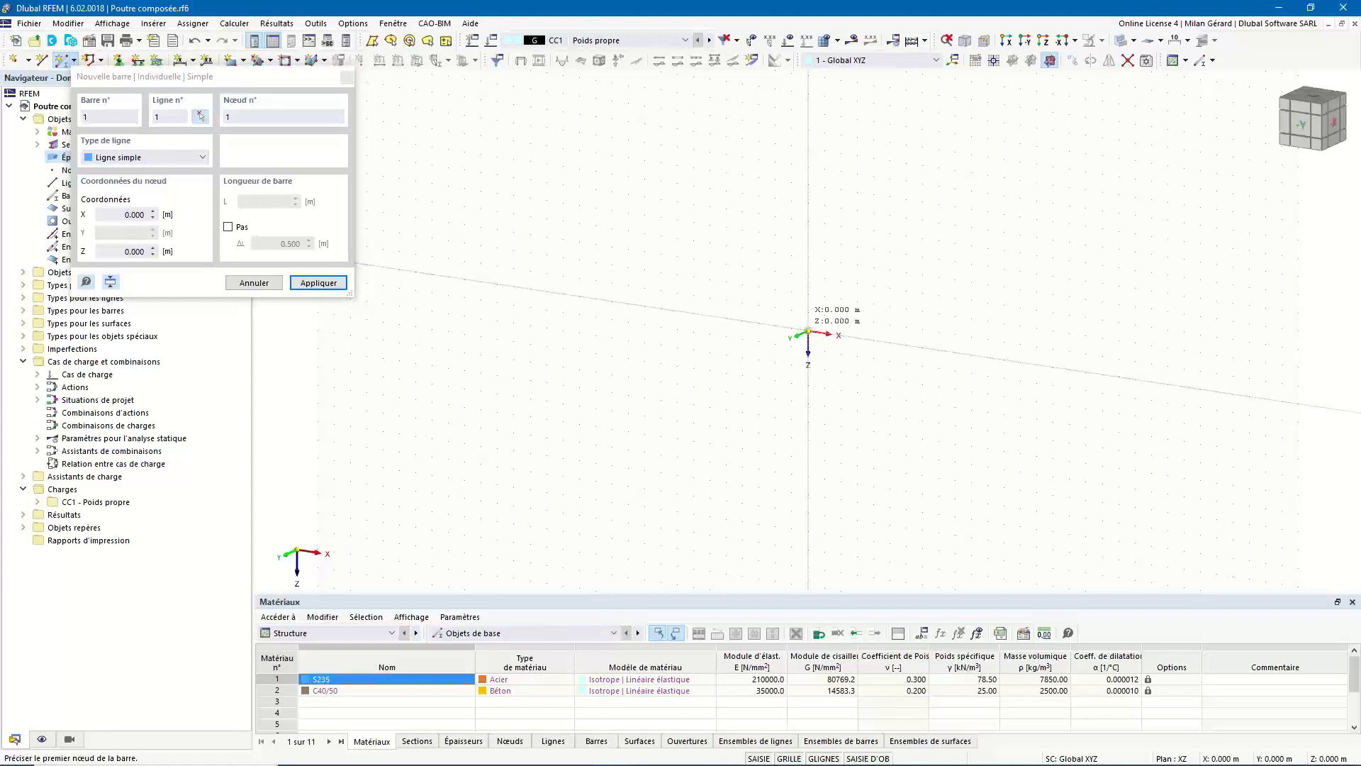
click(808, 331)
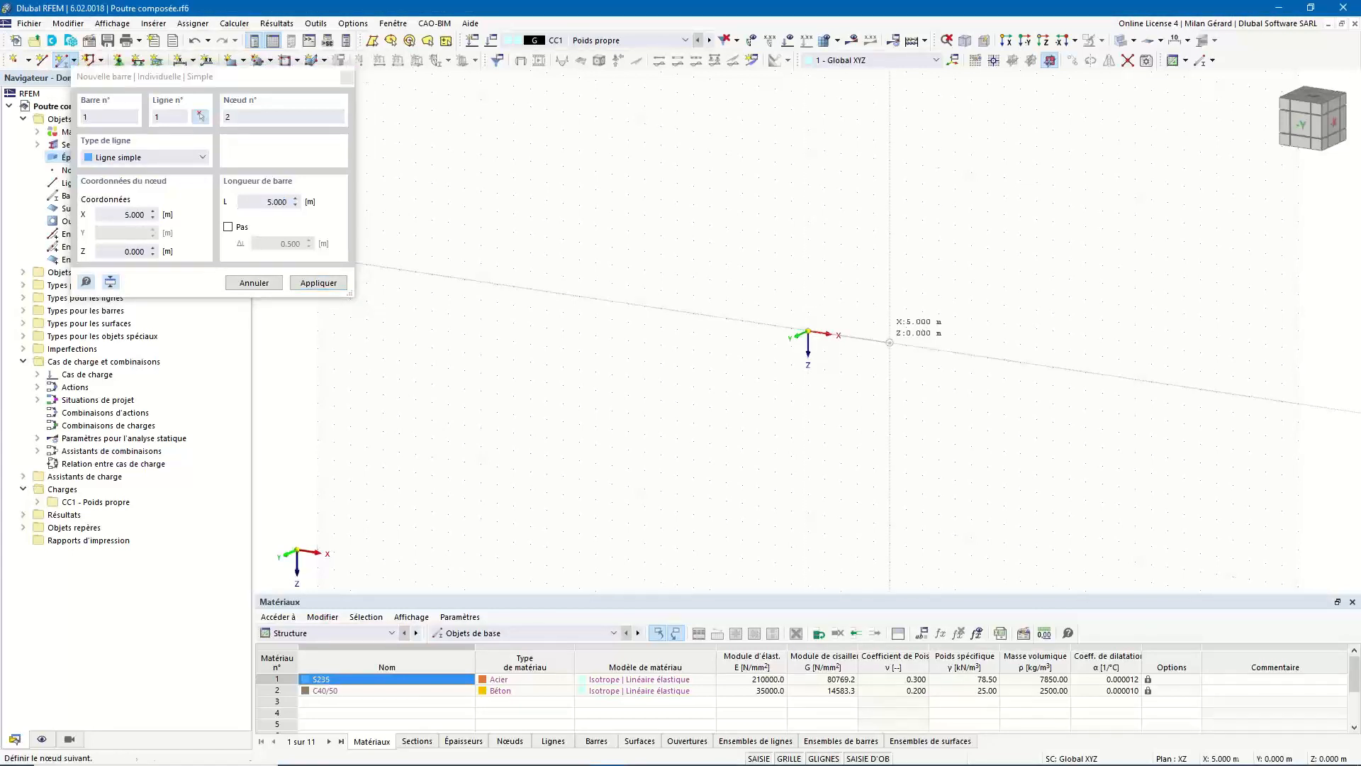
click(890, 342)
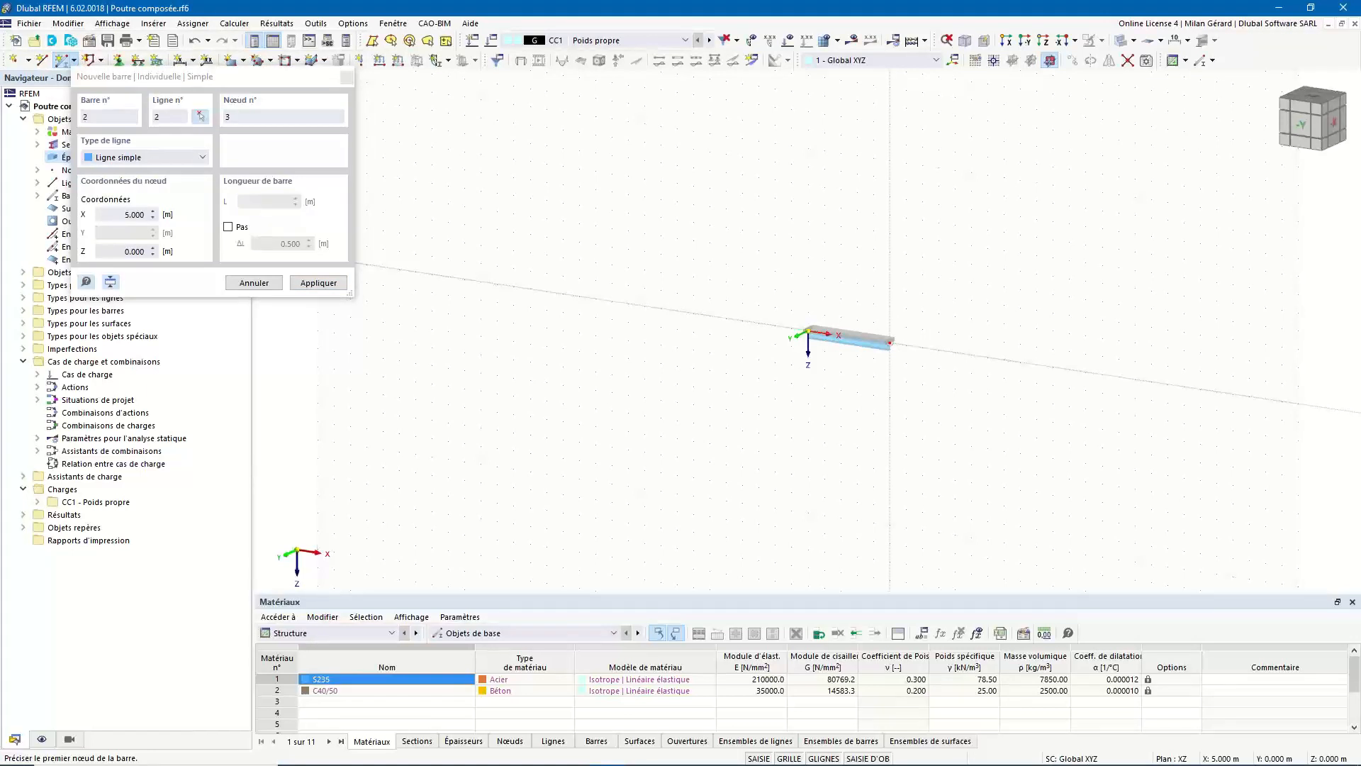
right_click(899, 282)
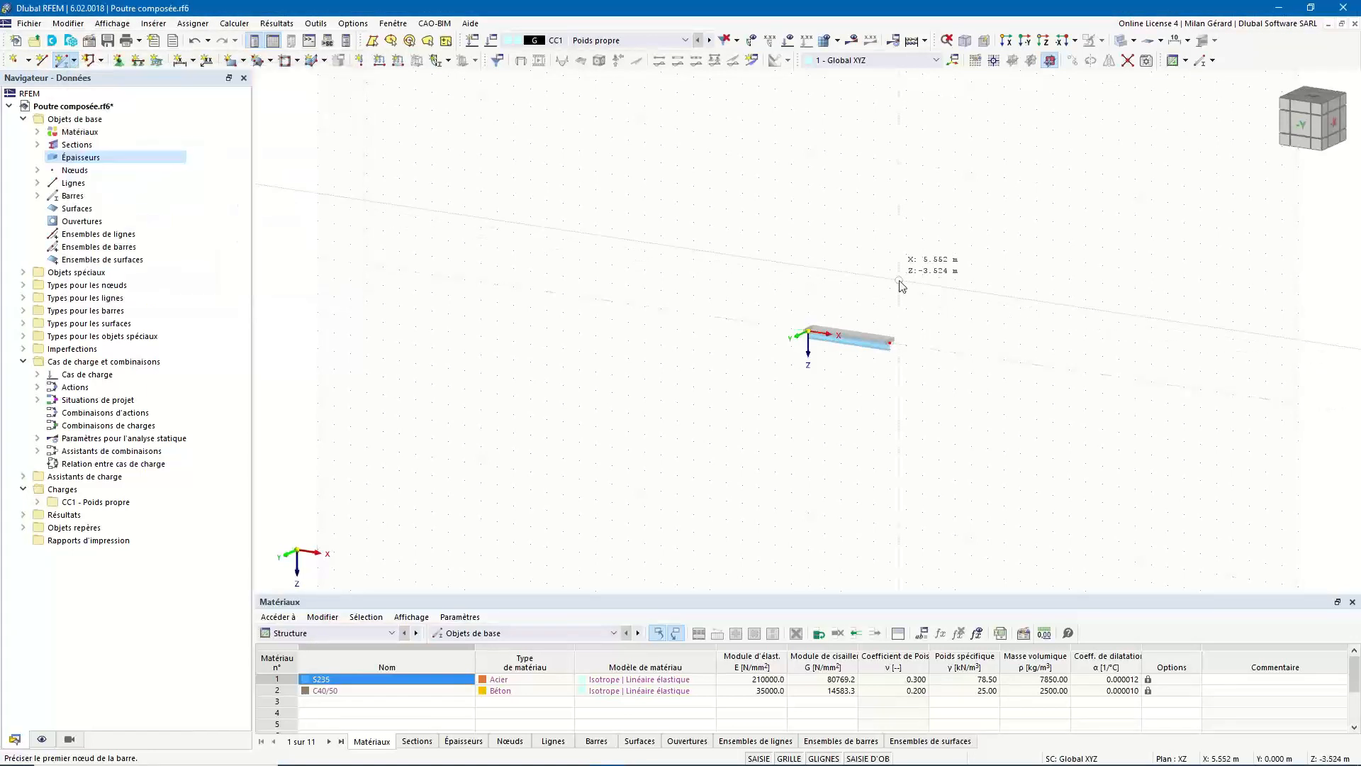
right_click(904, 283)
middle_click(905, 342)
middle_click(905, 342)
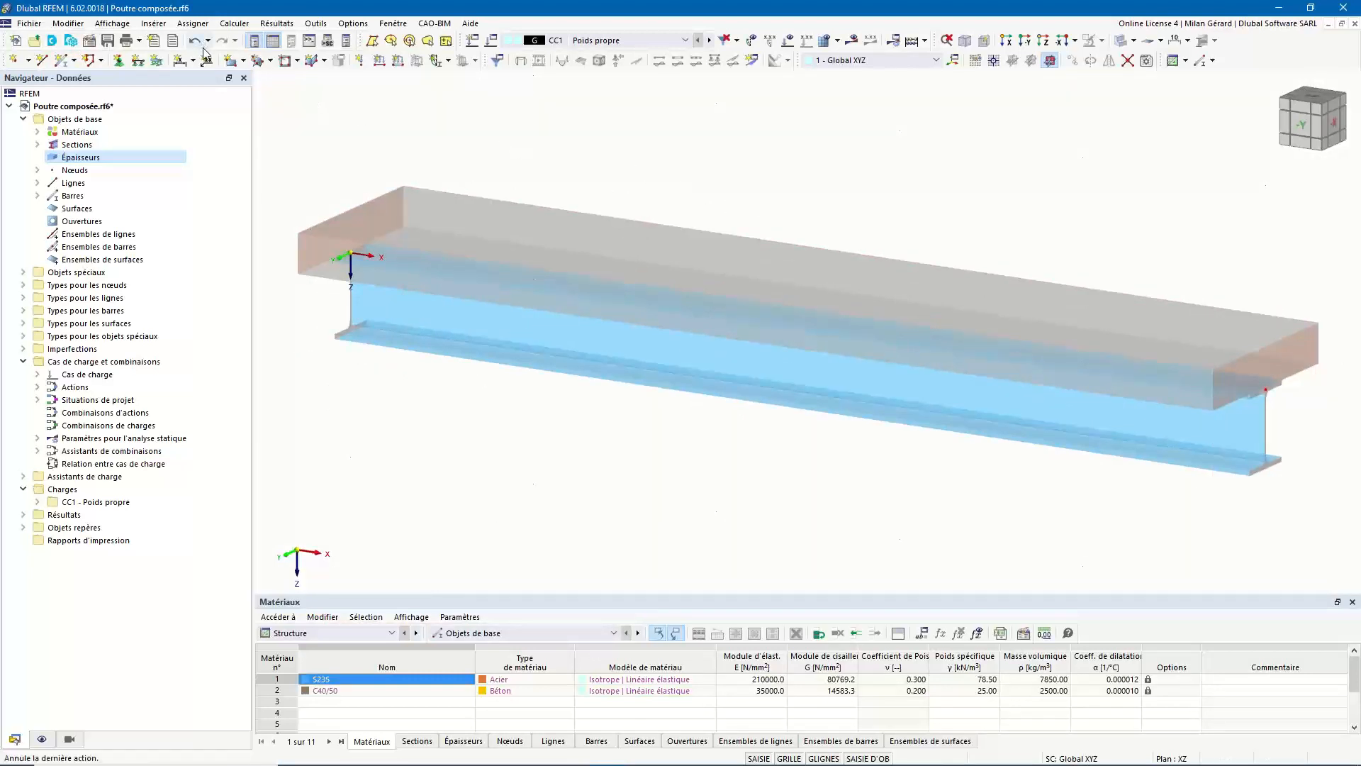
Assign the hinged nodal support 1 (Articulé) to both end nodes of the beam
click(120, 60)
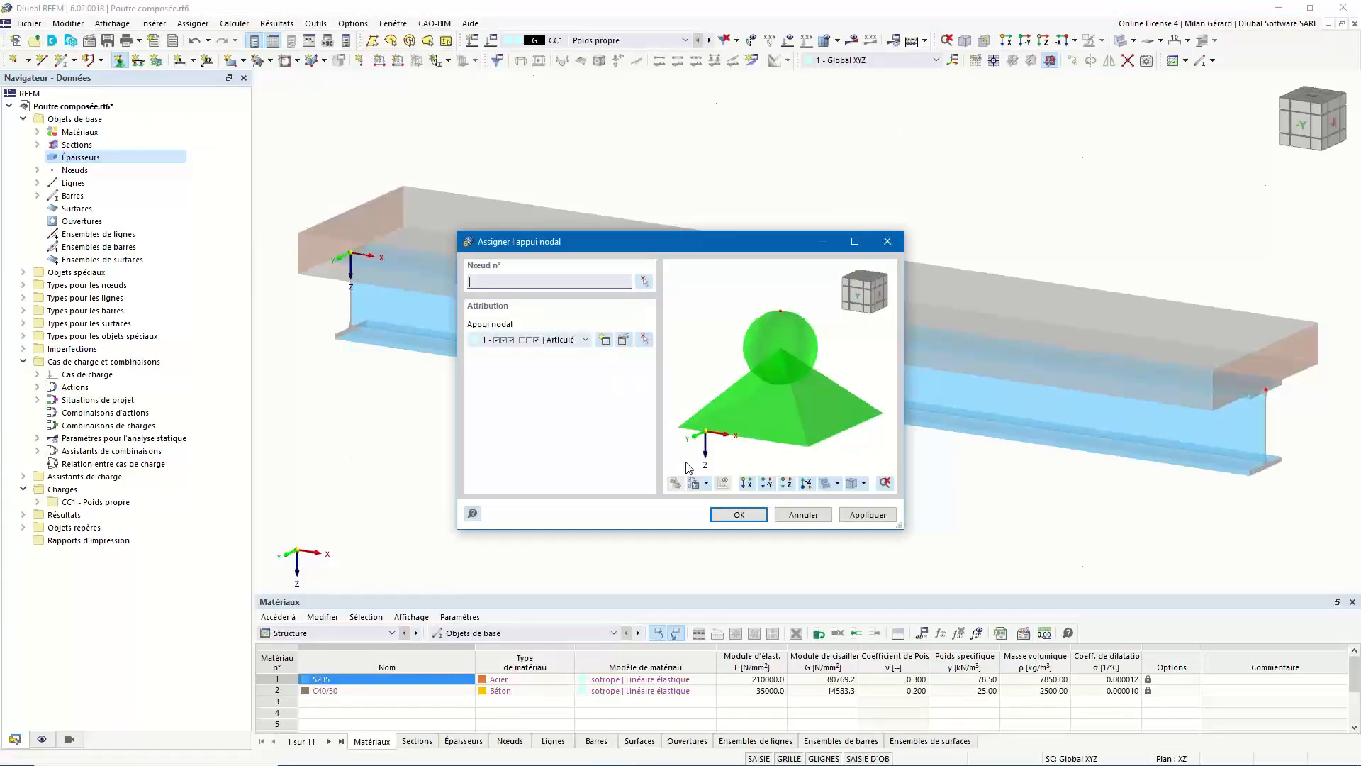
click(739, 515)
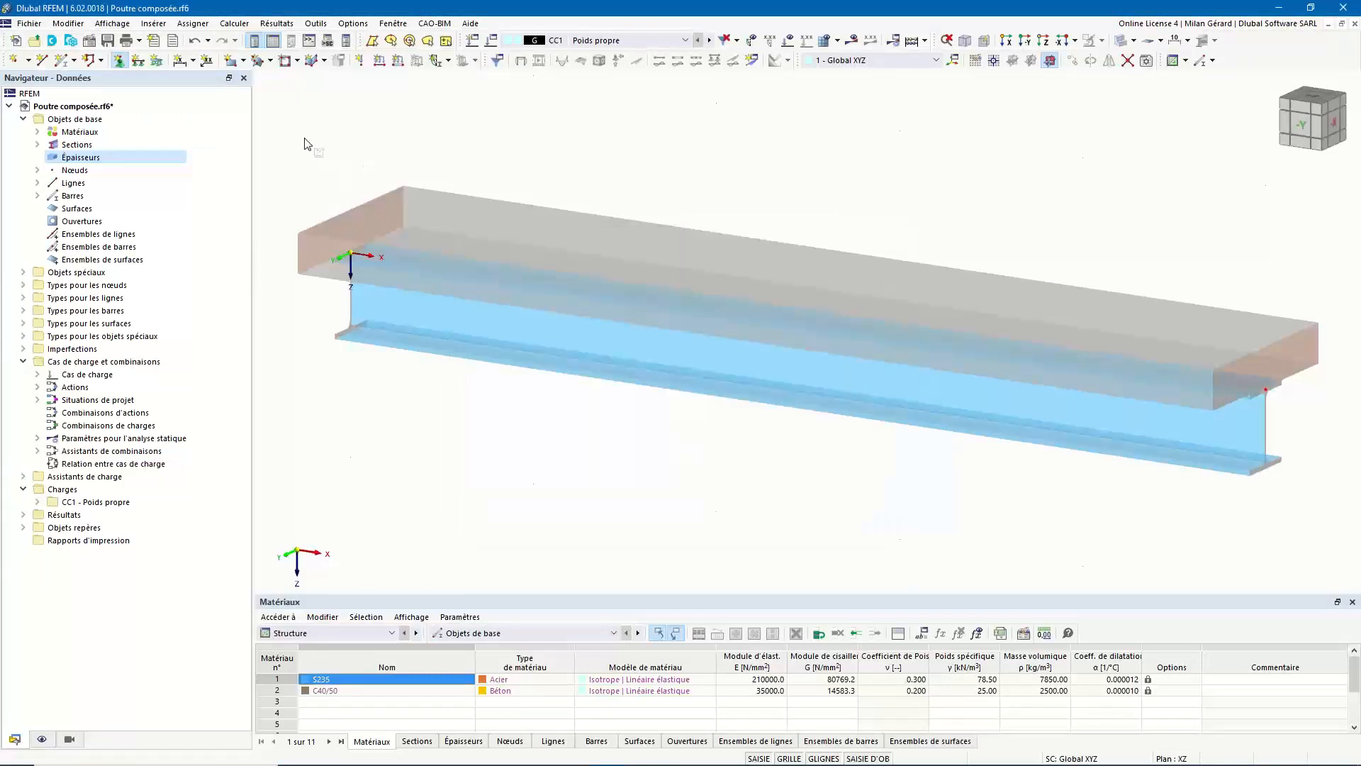
drag(304, 138, 1340, 523)
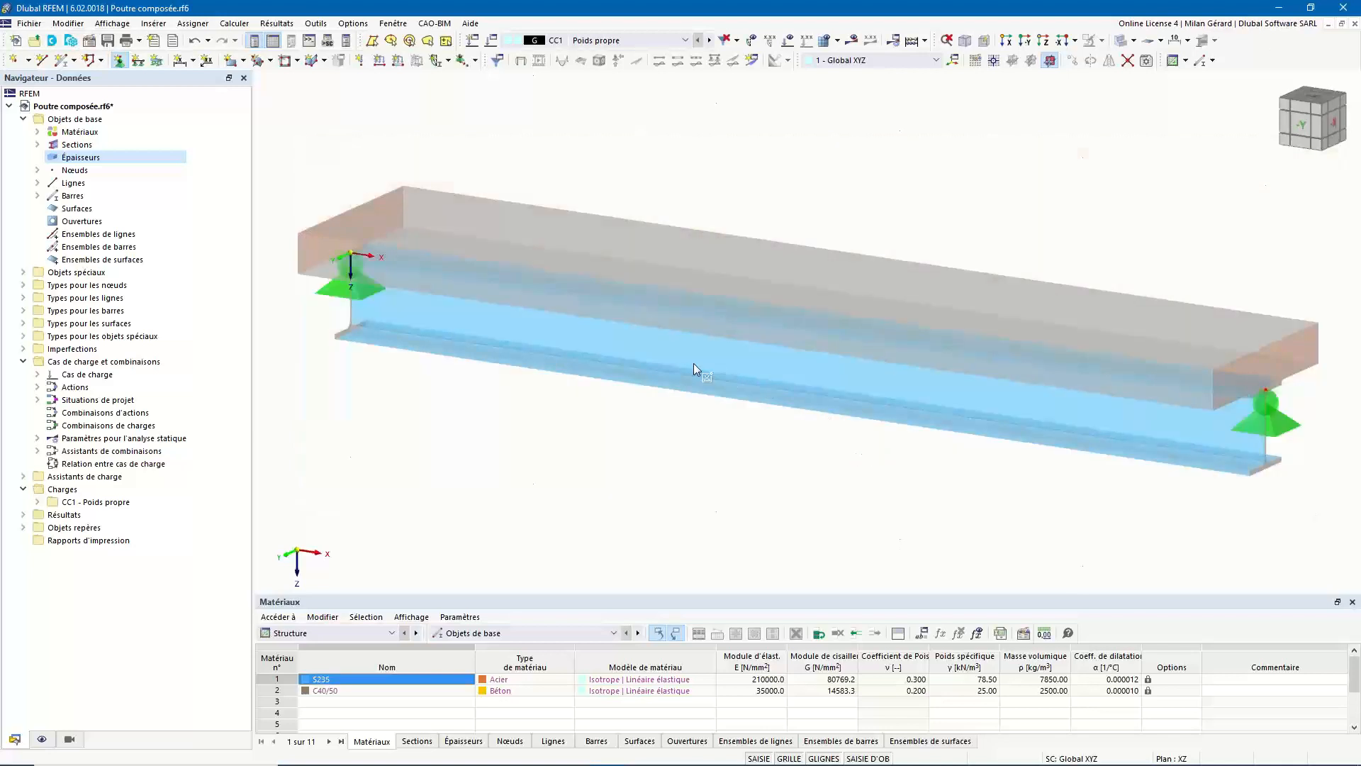
right_click(730, 176)
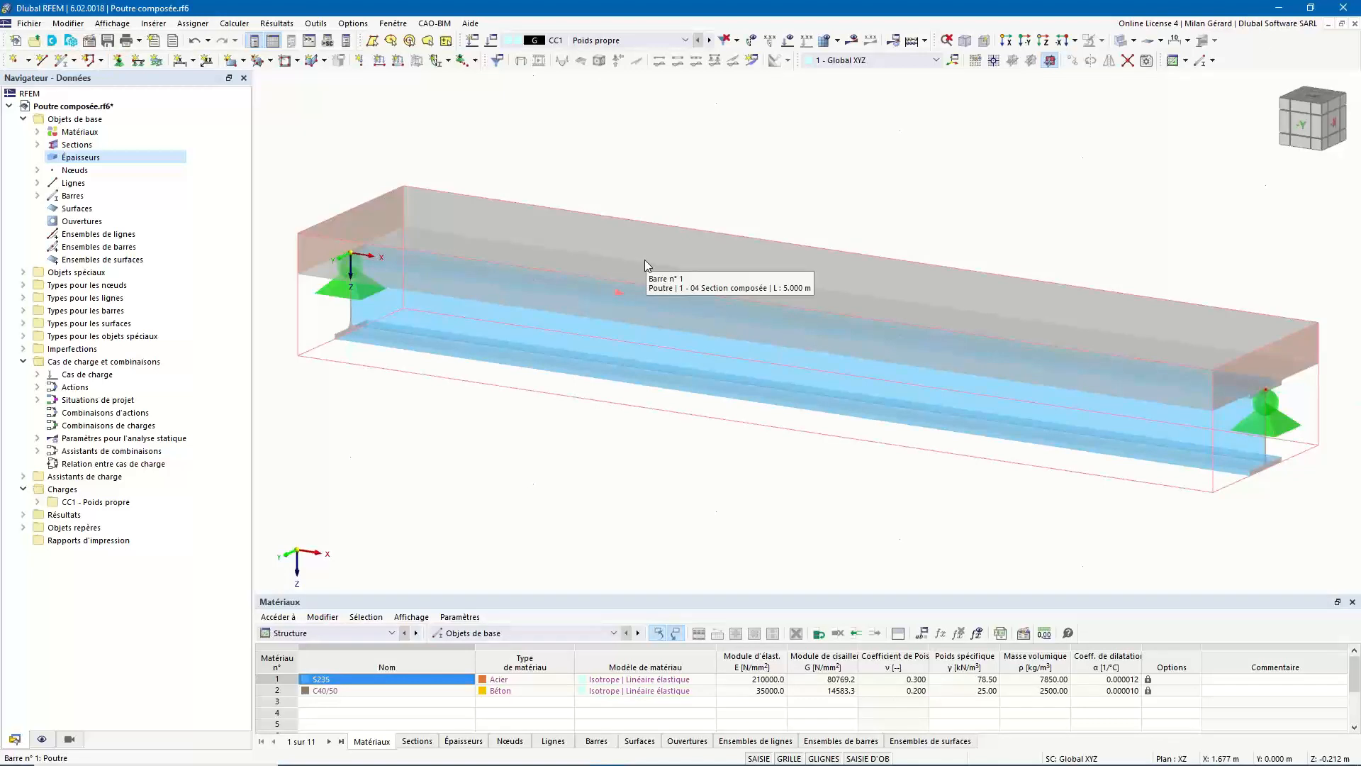
Enlarge the display size of the nodal support symbols
click(326, 290)
right_click(328, 291)
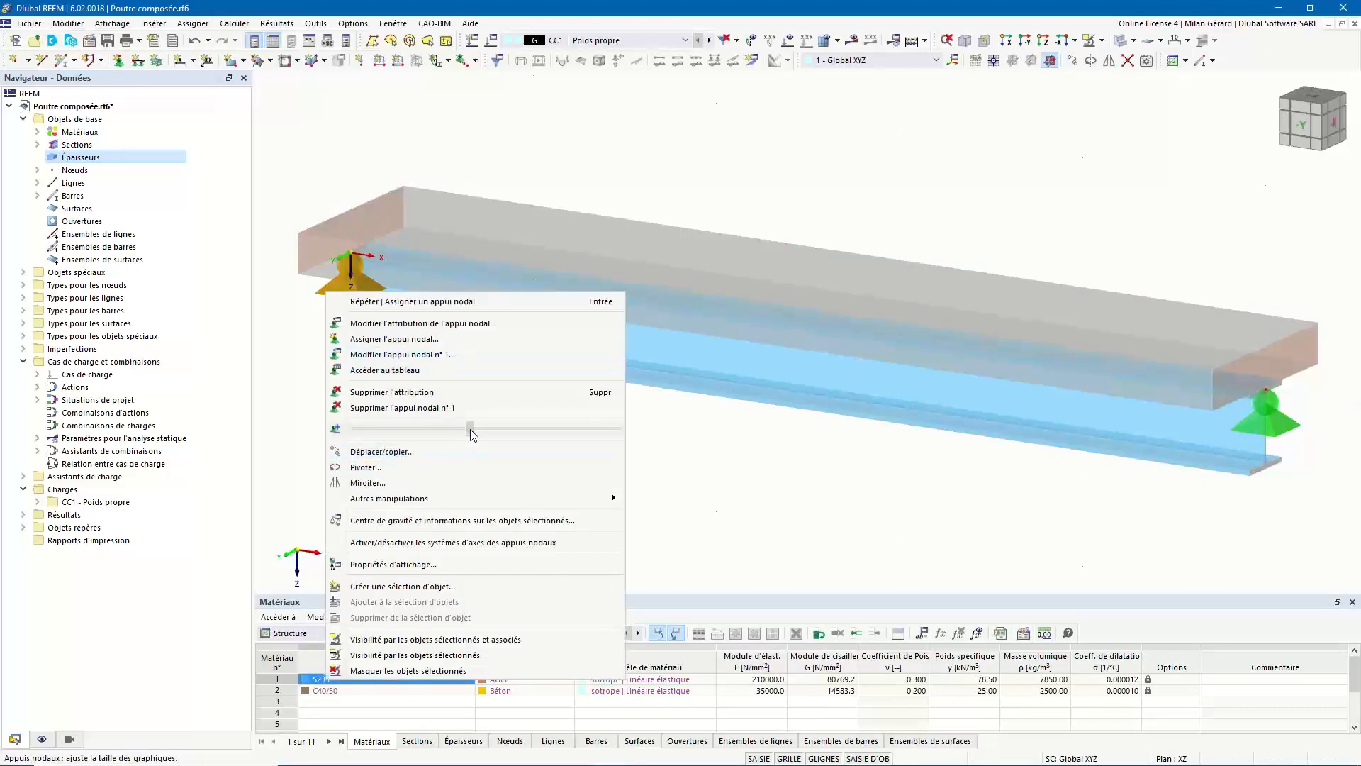
click(671, 161)
click(677, 140)
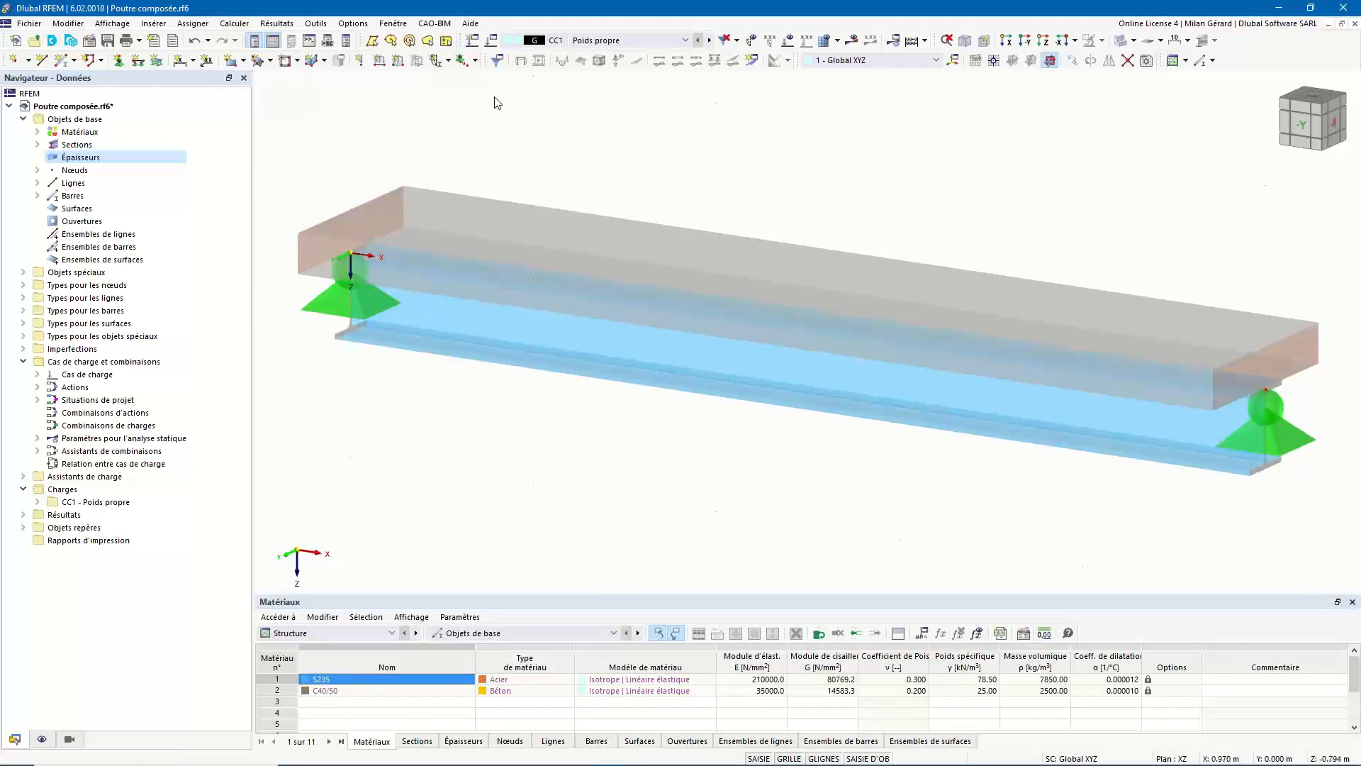
Deactivate the self-weight of load case CC1 in the load cases table
click(337, 630)
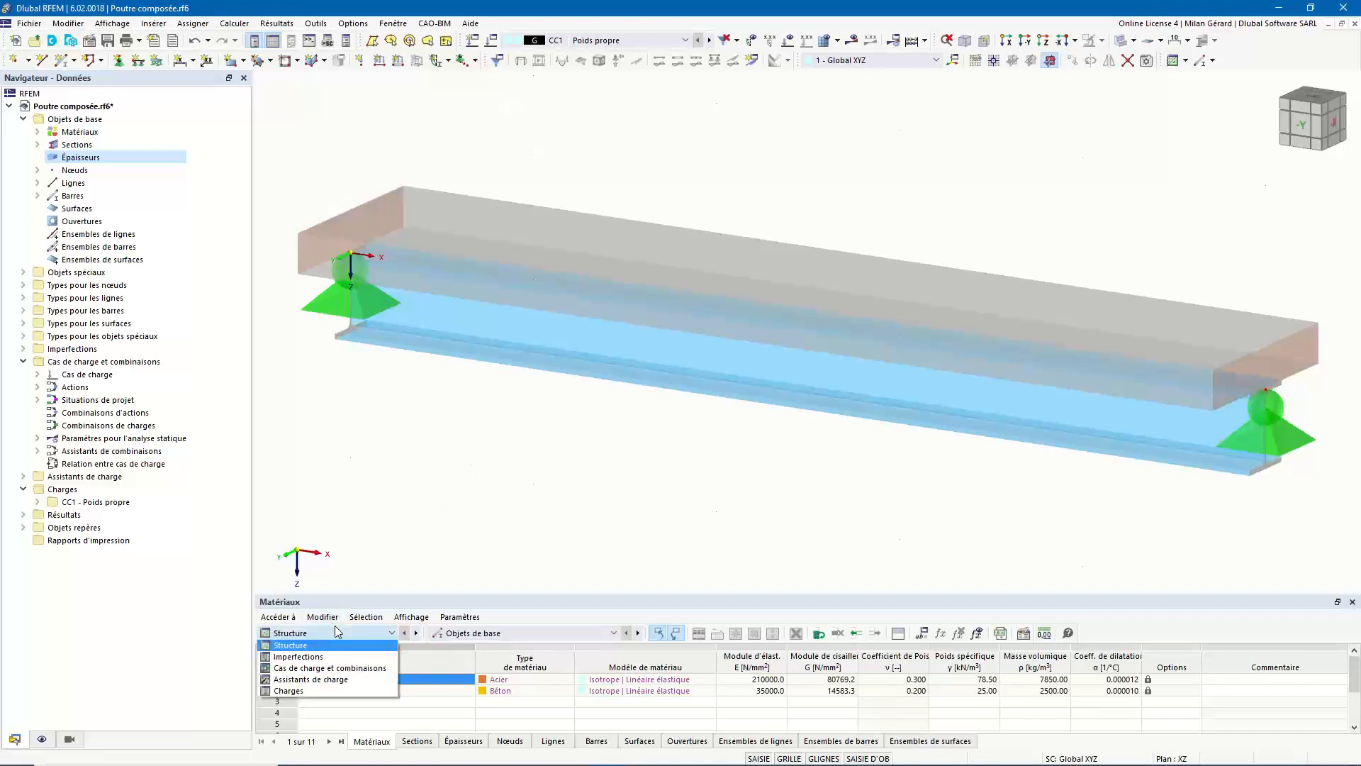
click(340, 669)
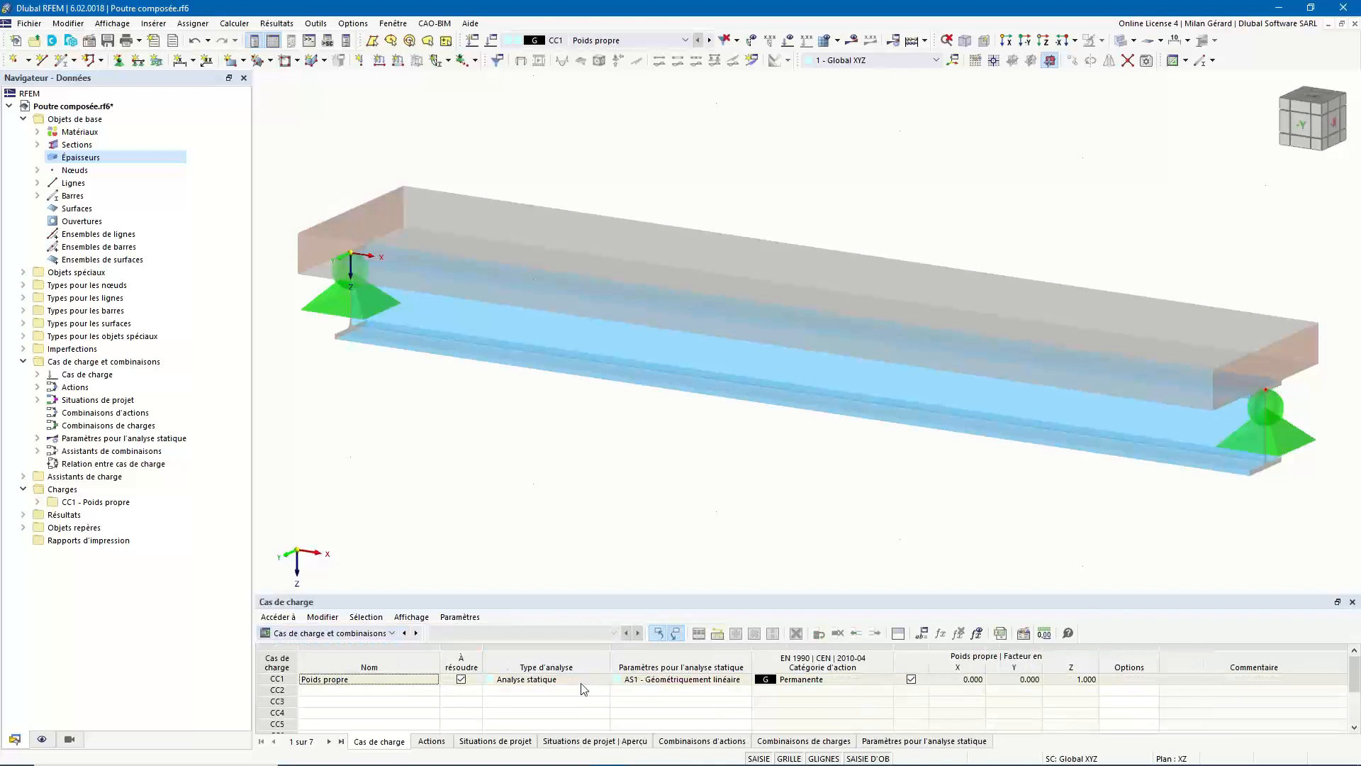
click(912, 680)
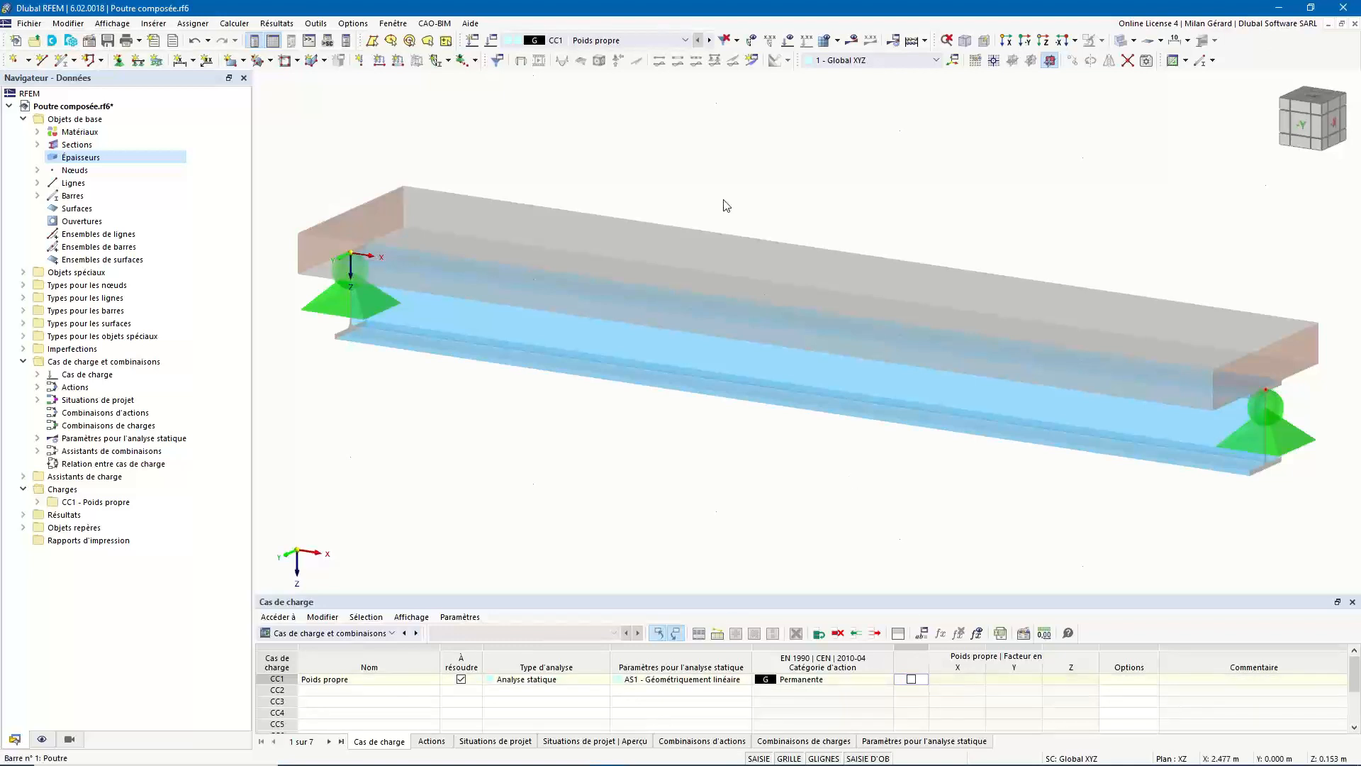
Apply a uniform member load of 32 kN/m in the global Z direction to the beam in CC1 - Poids propre
click(400, 63)
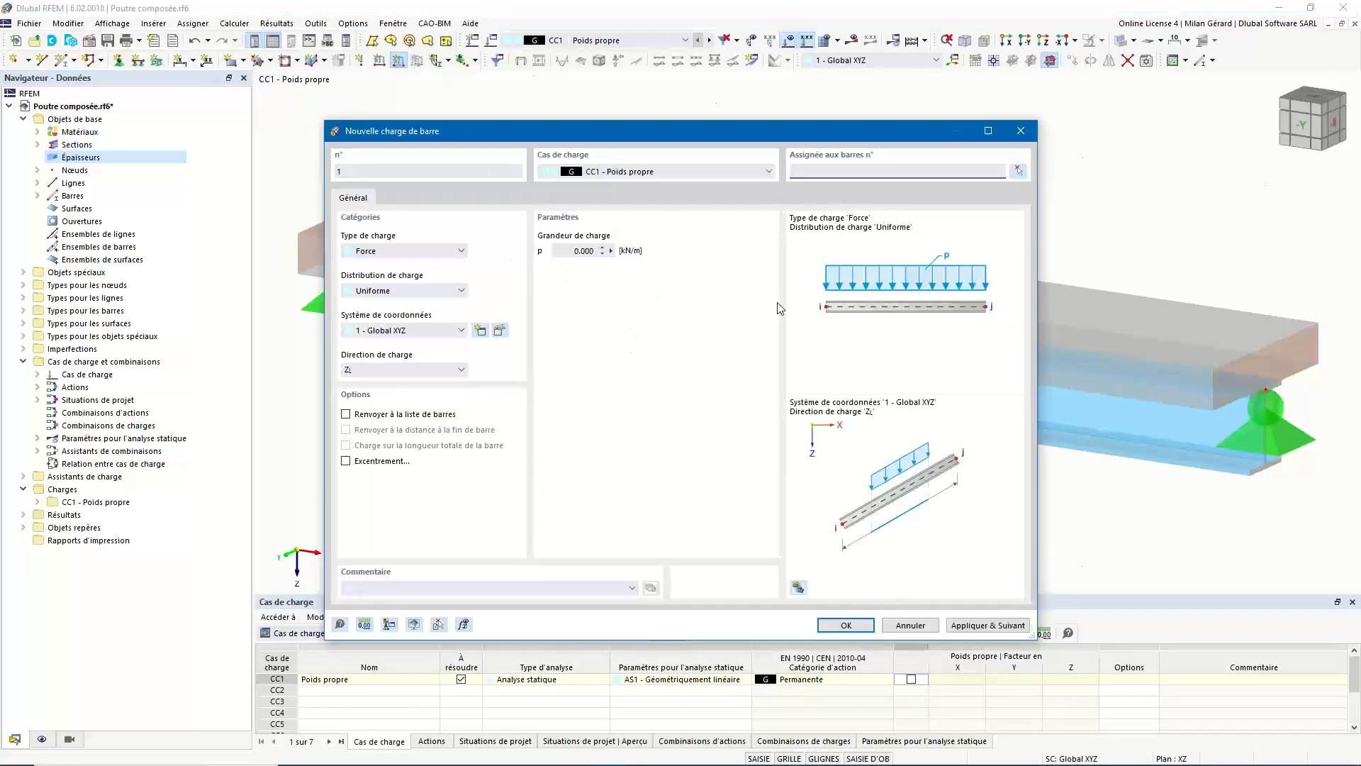
click(569, 248)
text(32)
click(846, 624)
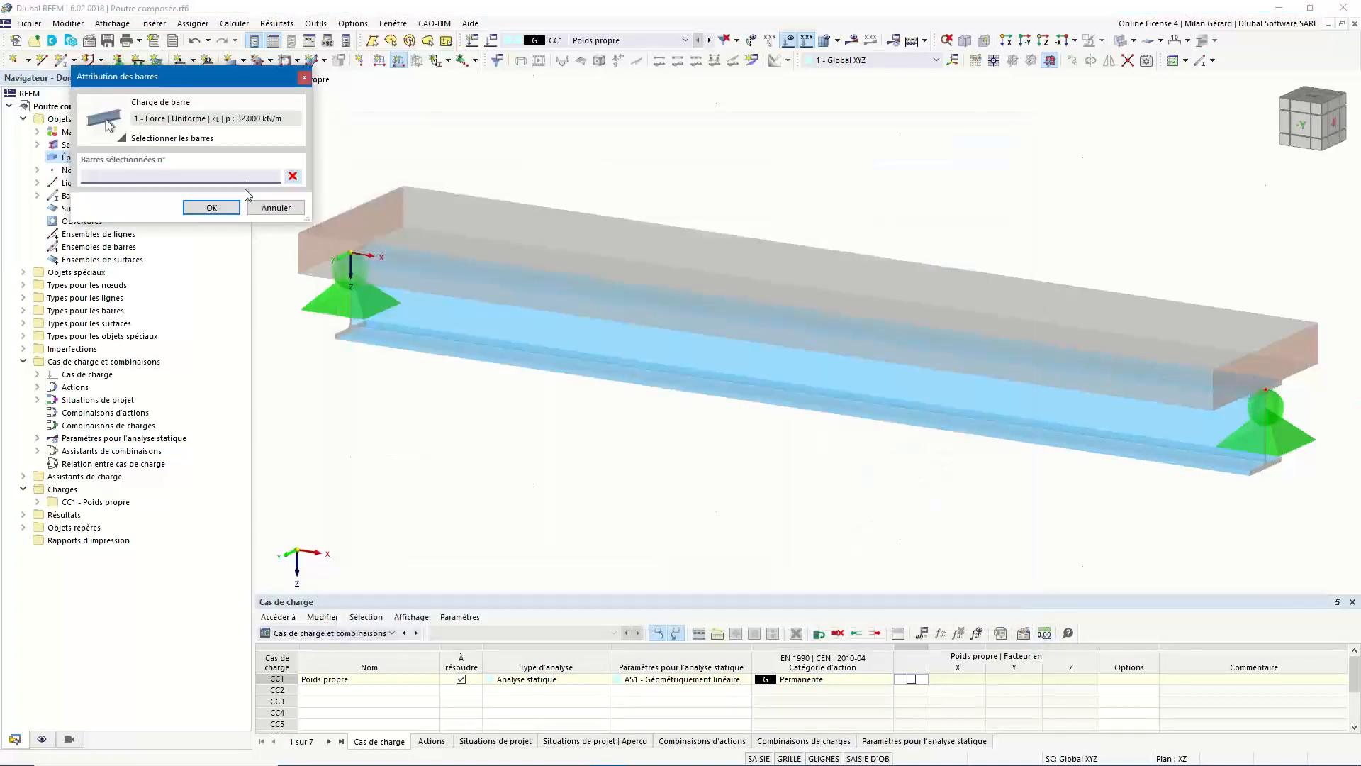
click(109, 125)
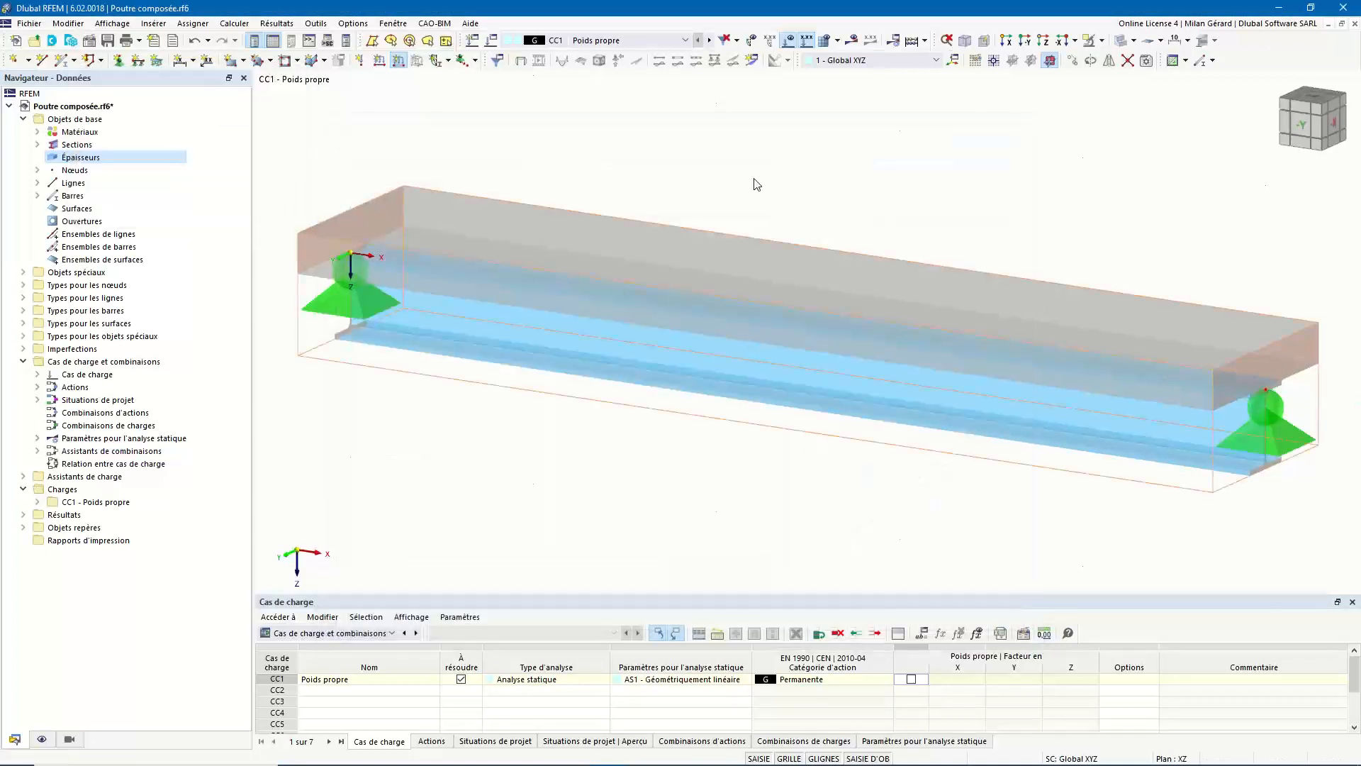
key(F8)
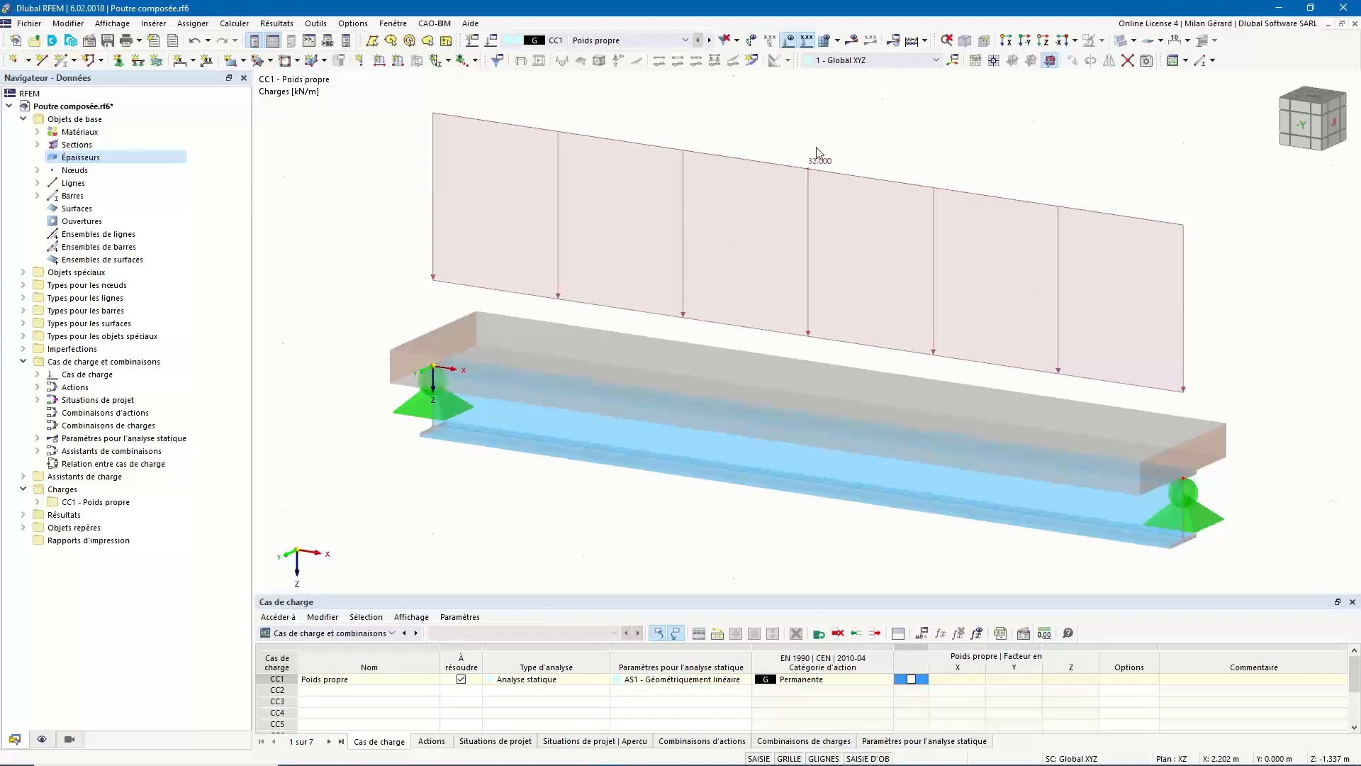
Calculate load case CC1 and display the beam's global deformations
click(855, 41)
click(740, 450)
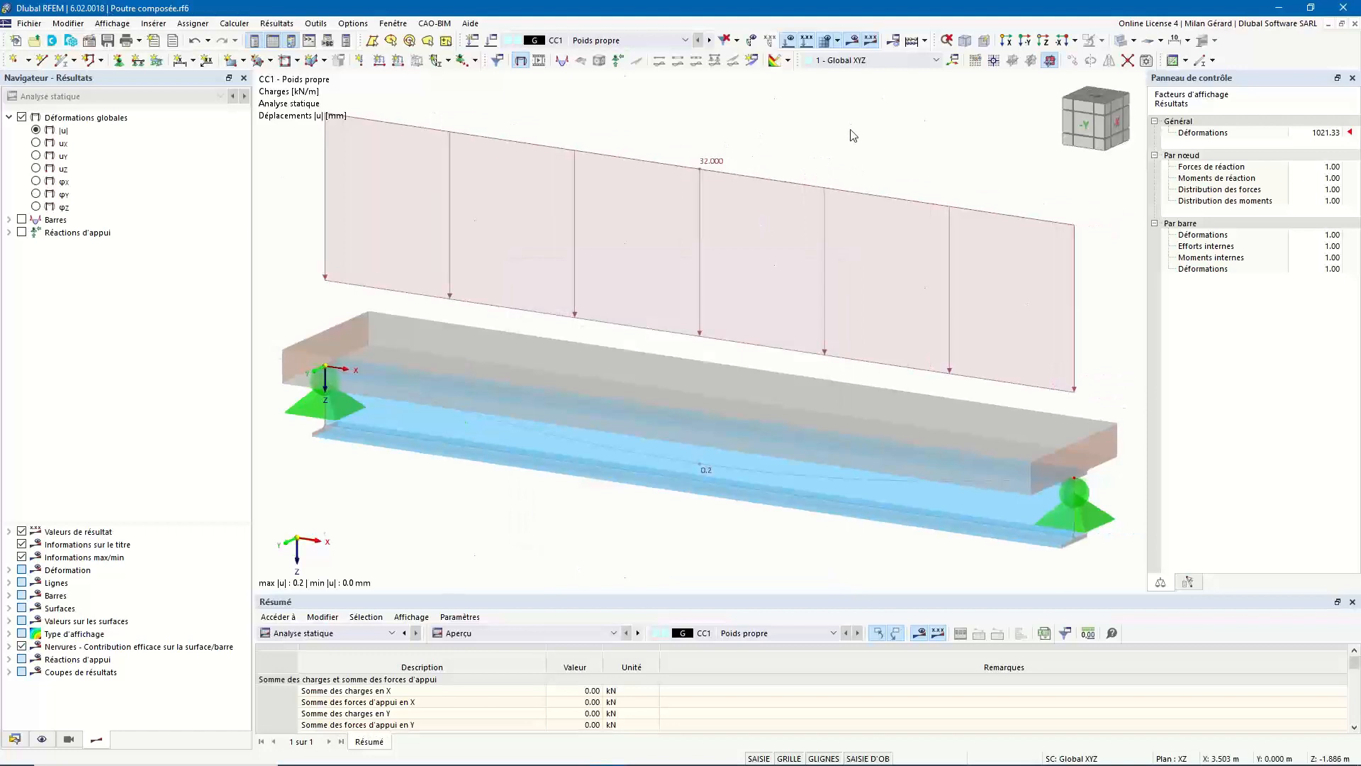
scroll(700, 365, down, 1)
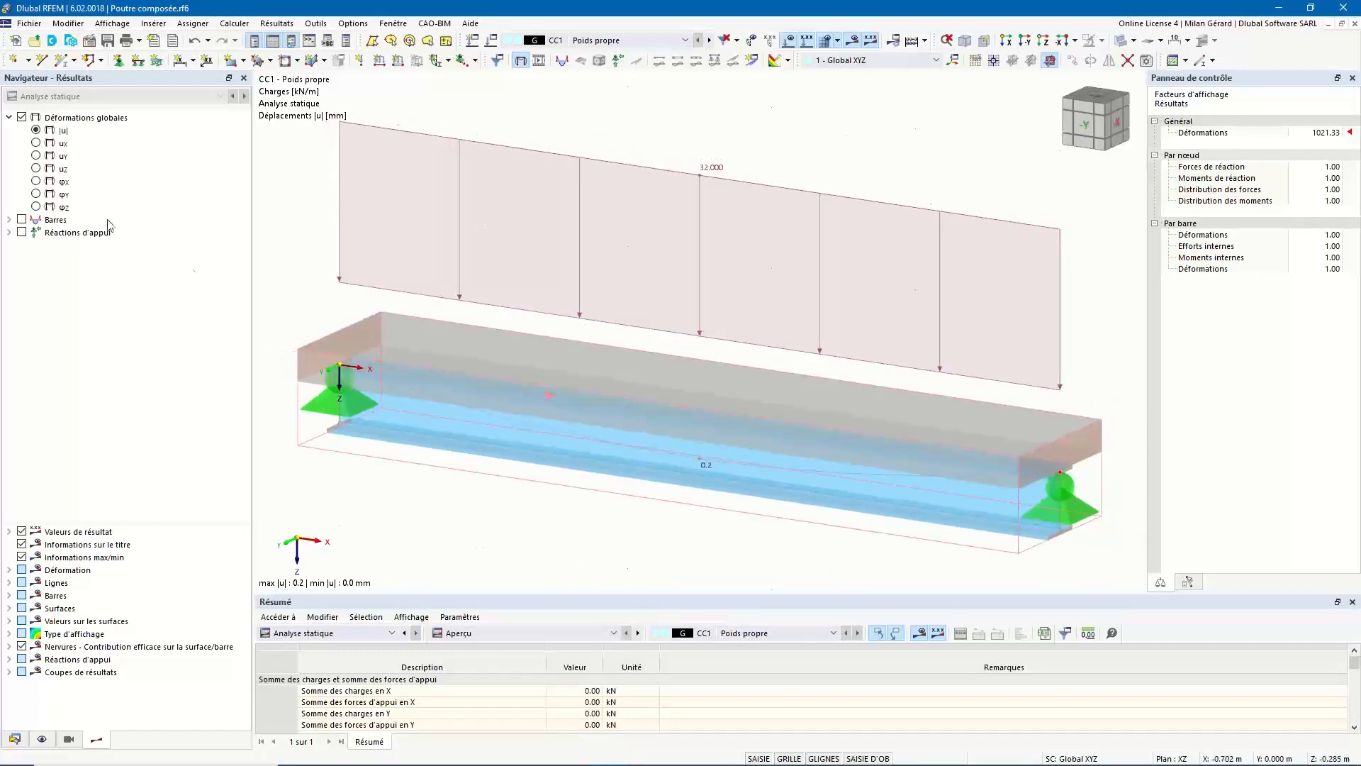
Display the bending moment My among the member internal forces
click(10, 220)
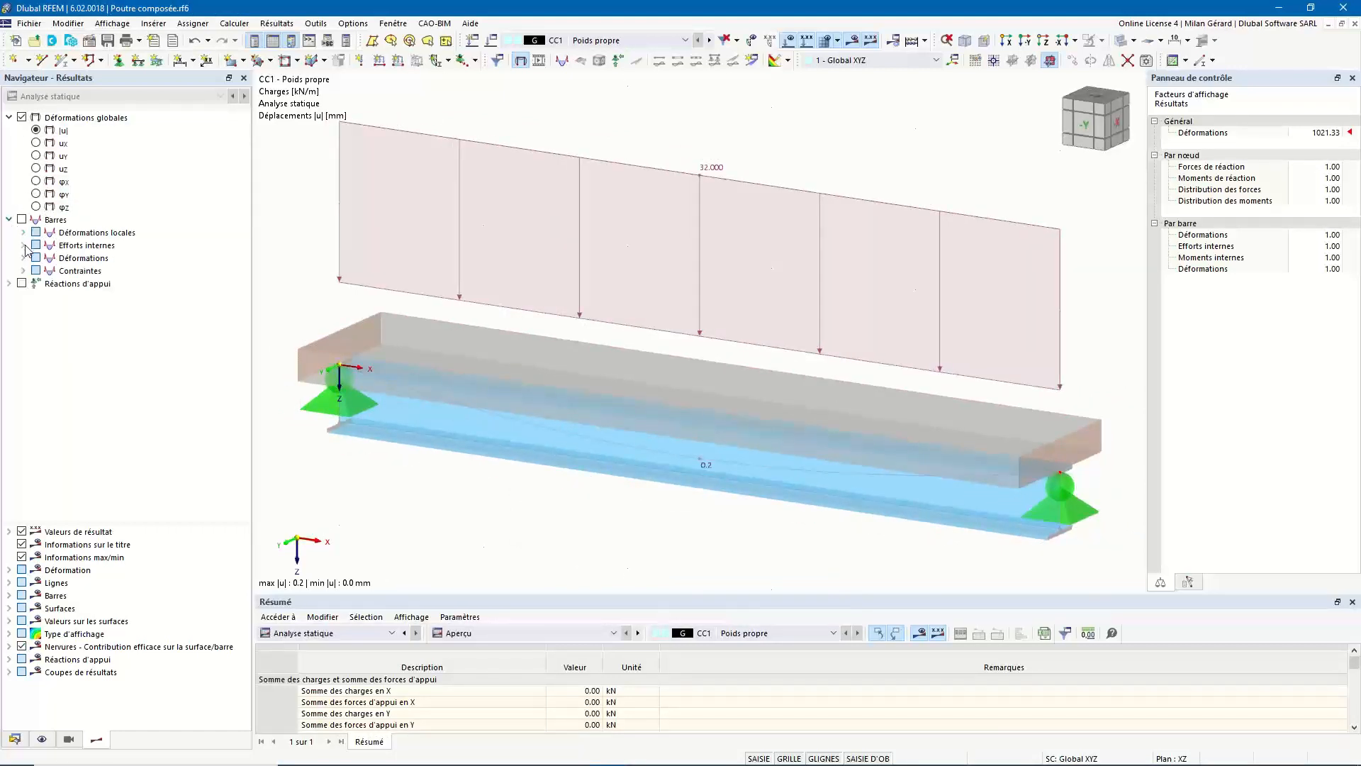
click(23, 245)
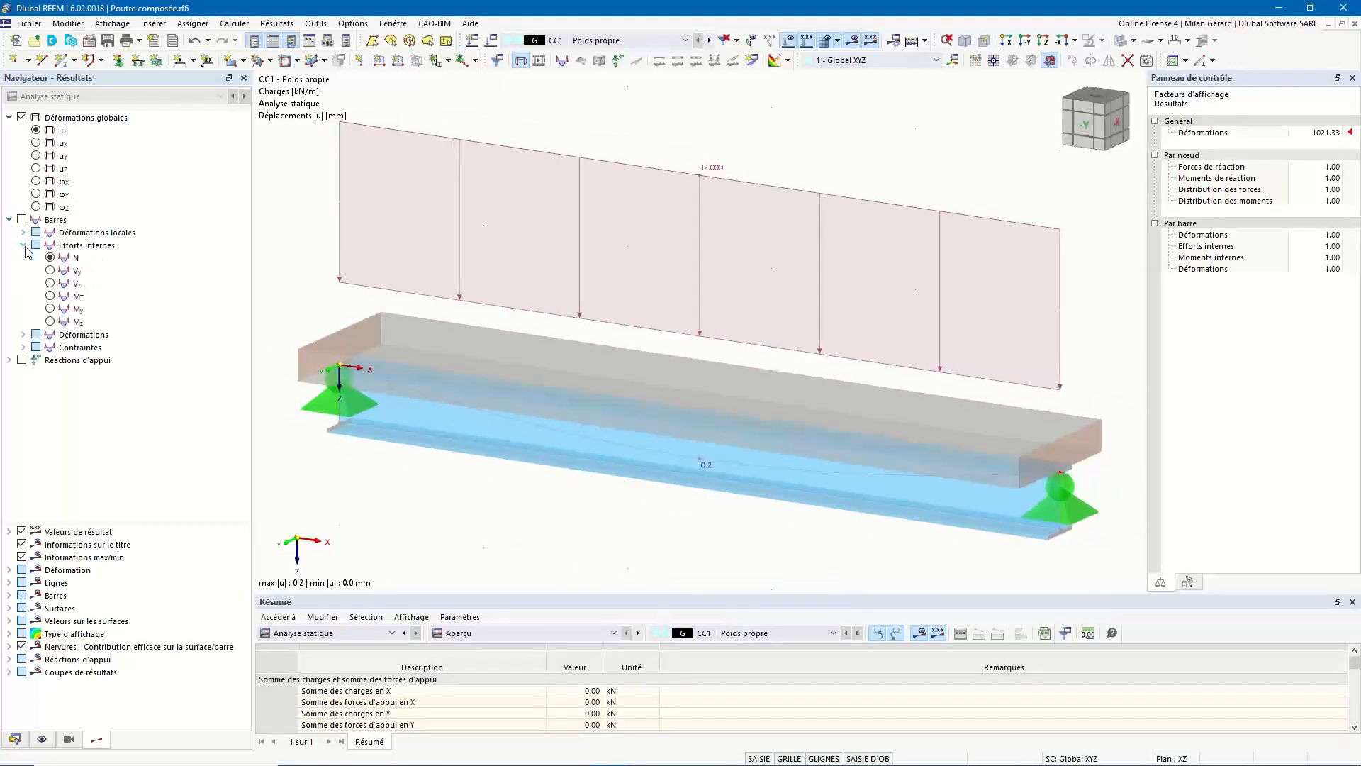
click(51, 310)
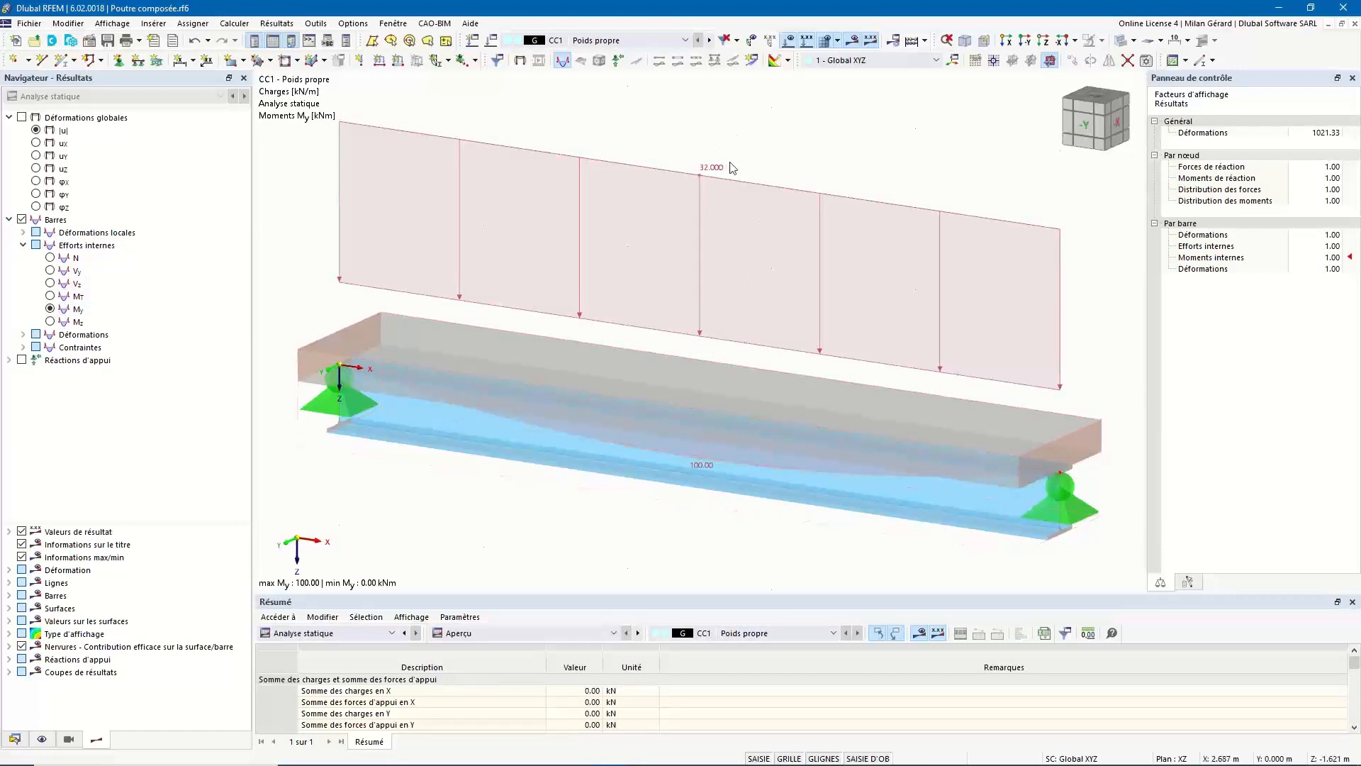
click(742, 401)
Display the total normal stress σx,tot on the composite beam together with its colour scale
click(24, 348)
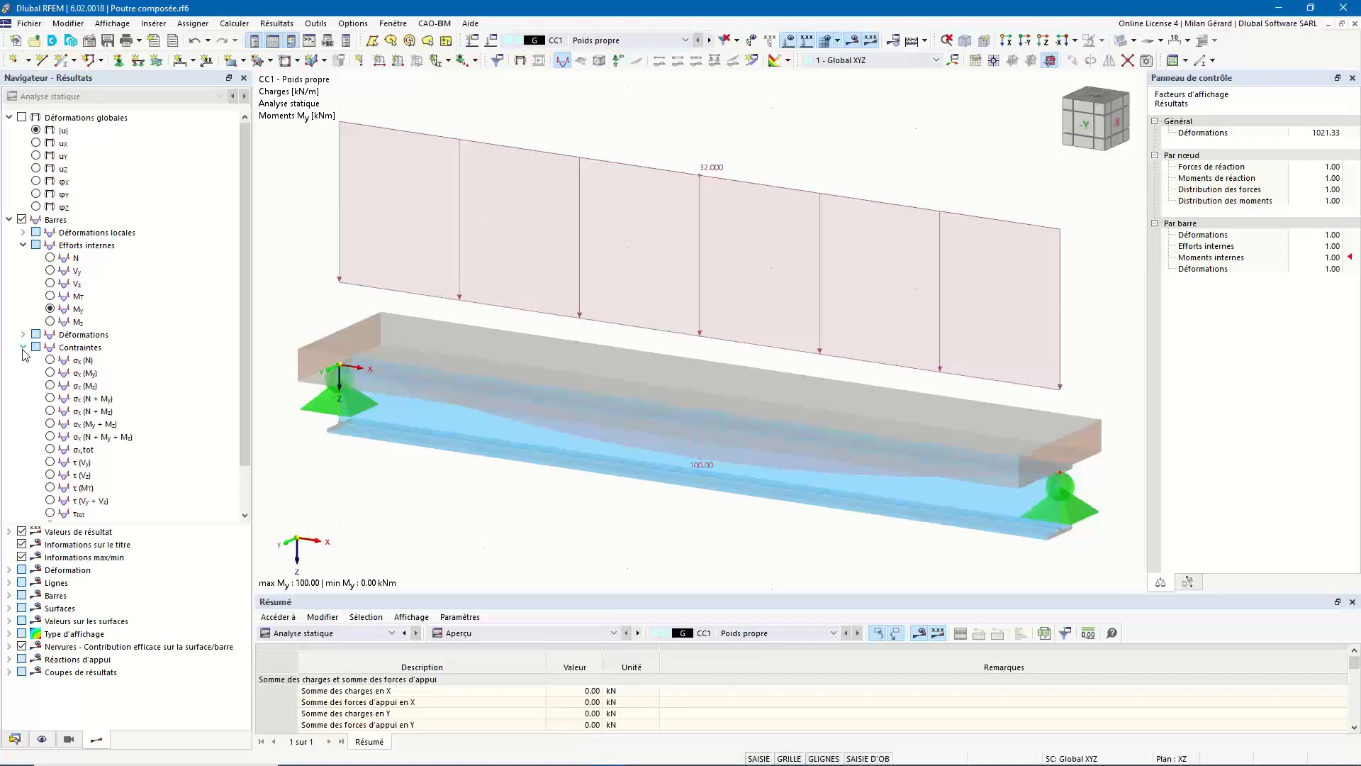
scroll(39, 425, down, 2)
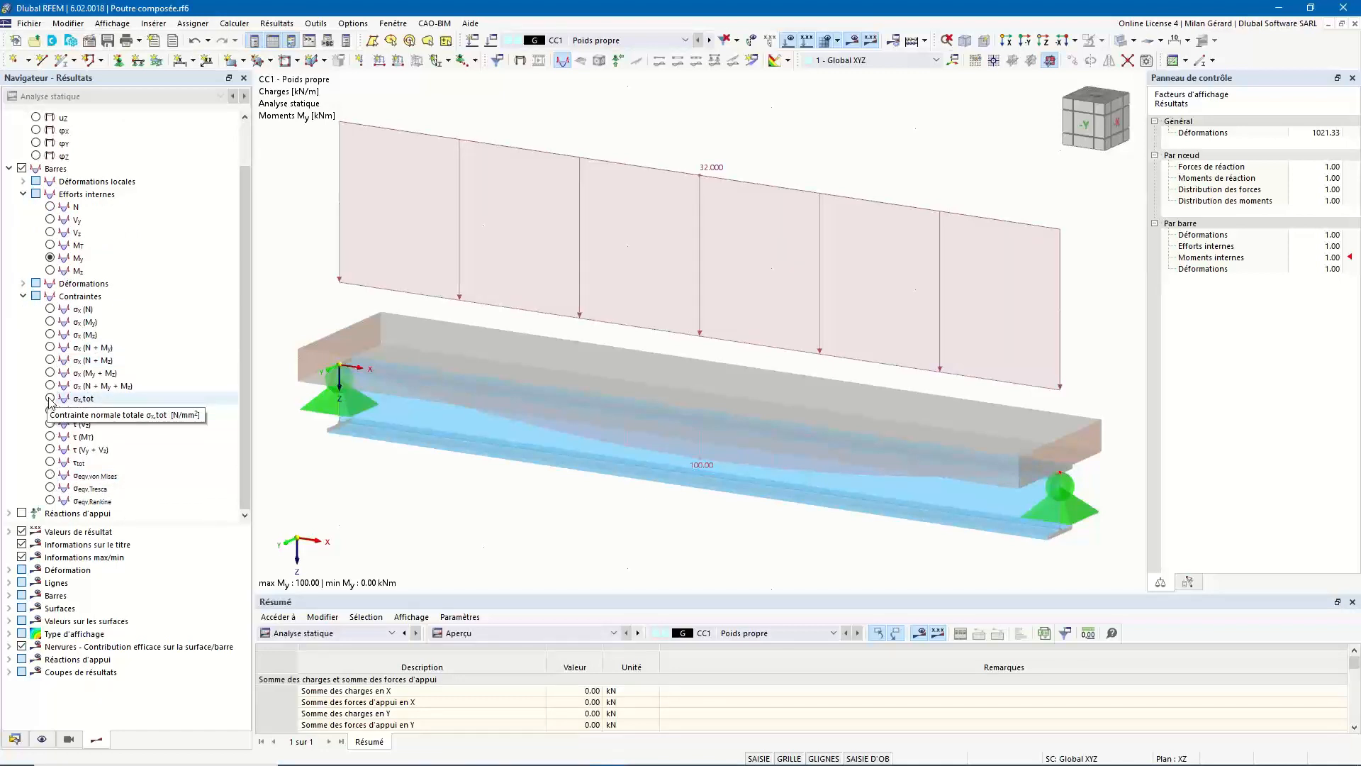
click(50, 399)
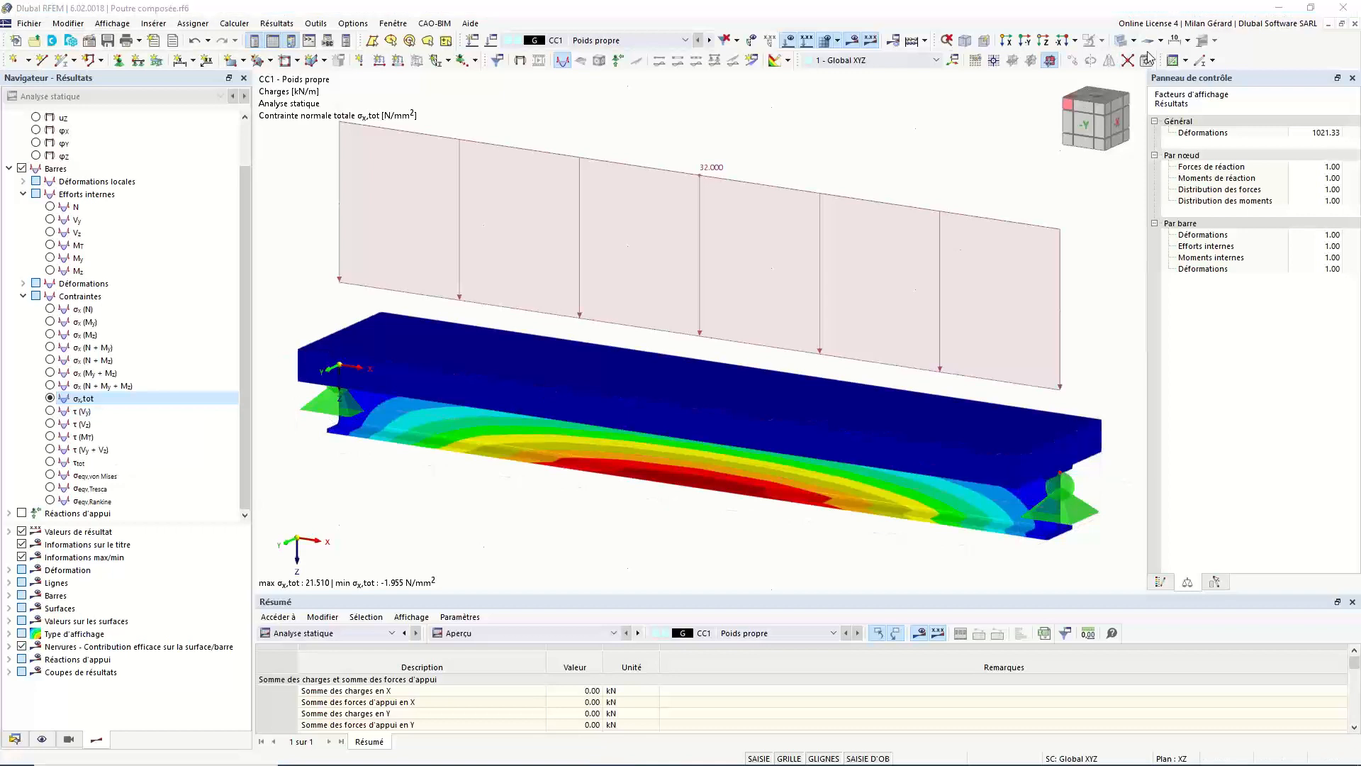
click(1161, 582)
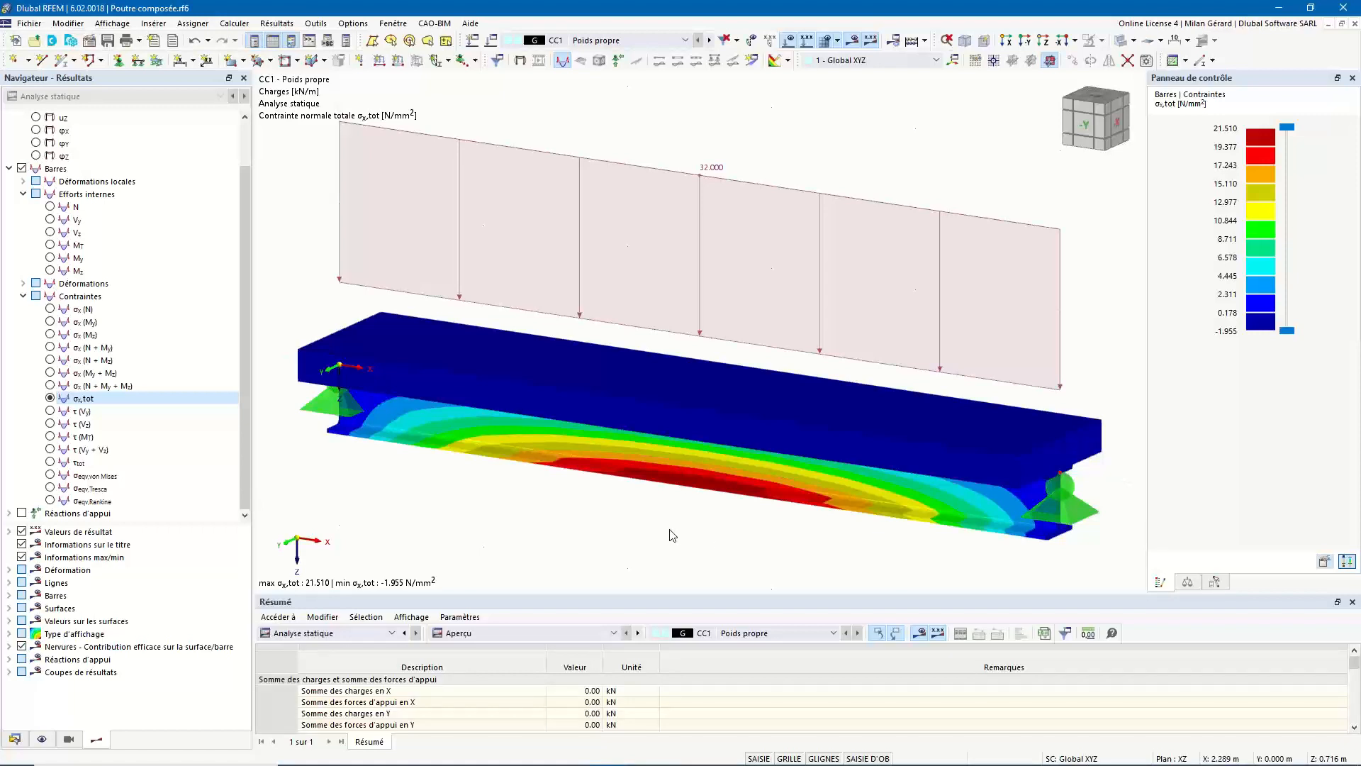
Switch to Google Chrome and open the Dlubal education page on why to submit a thesis or final-year project
key(alt+Tab)
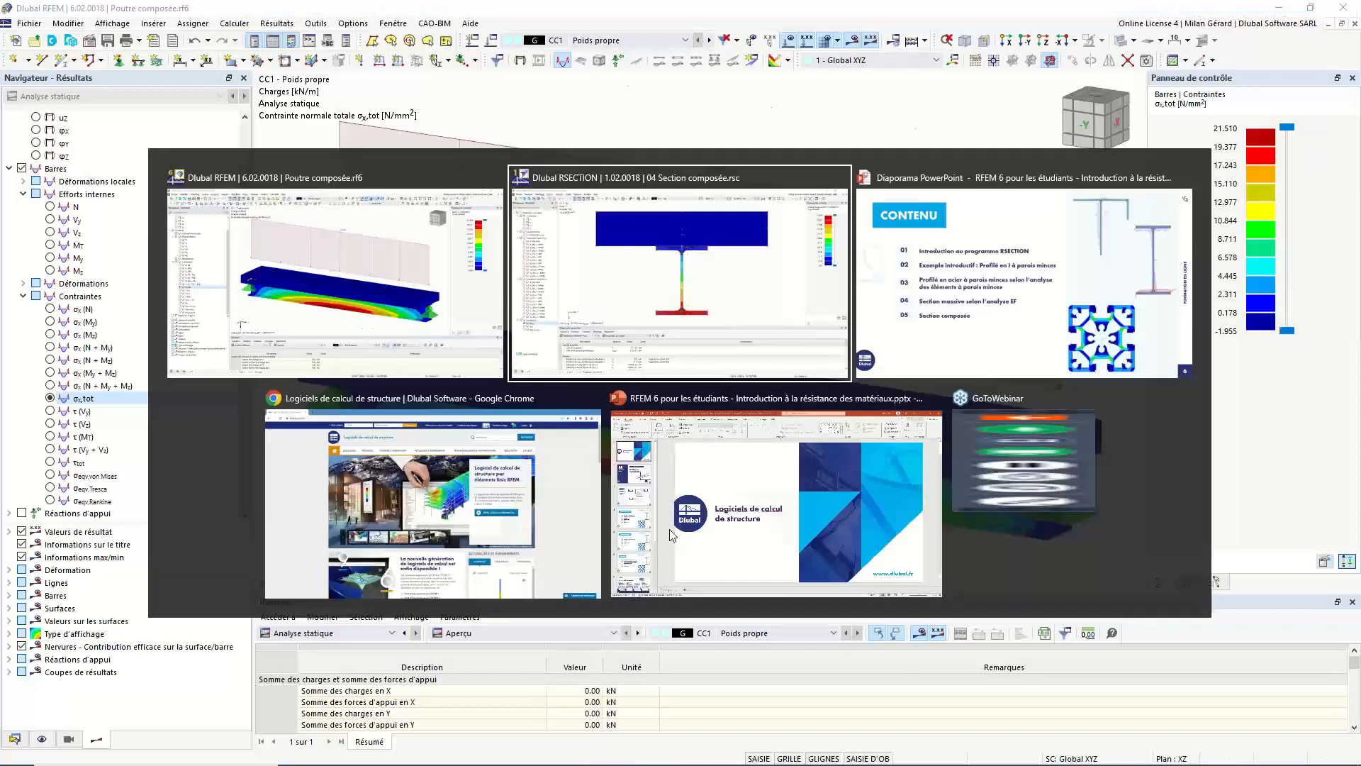
key(Tab)
key(Tab)
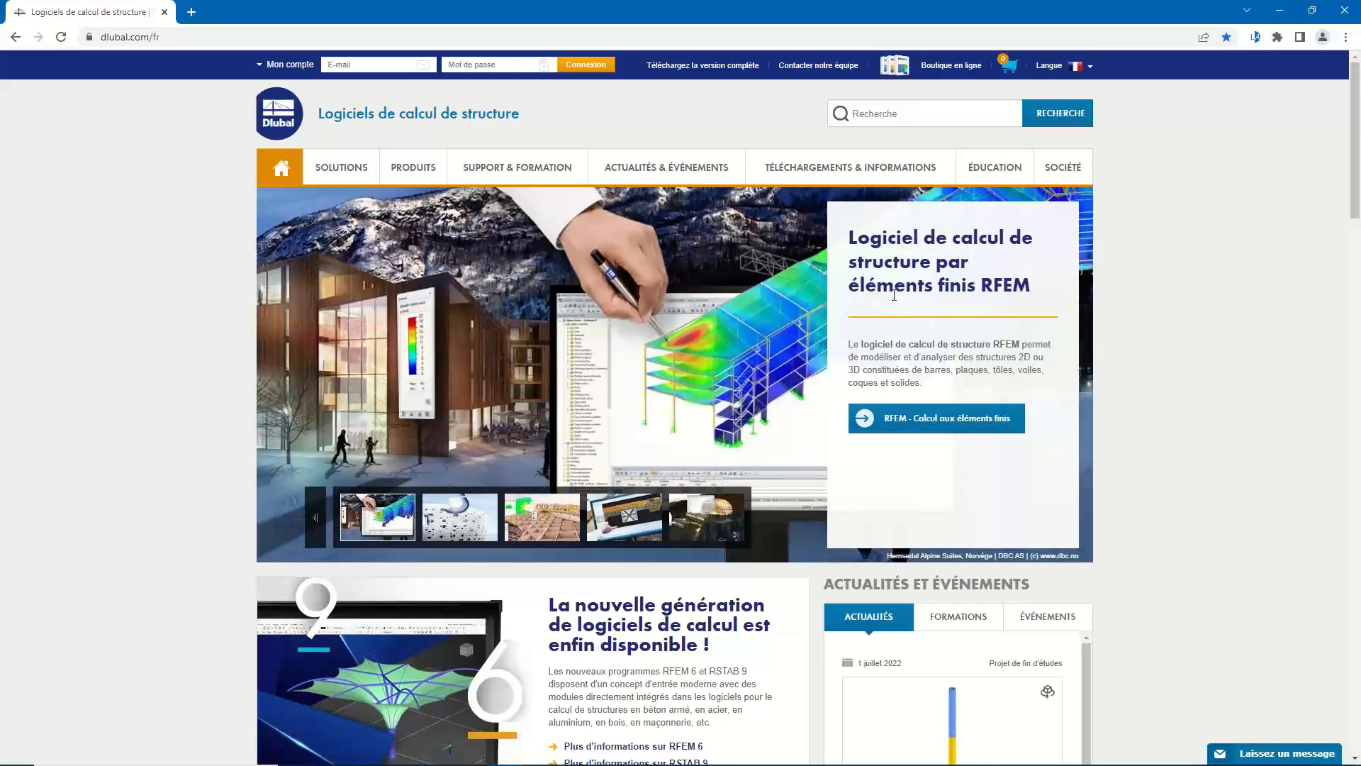
mouse_move(986, 165)
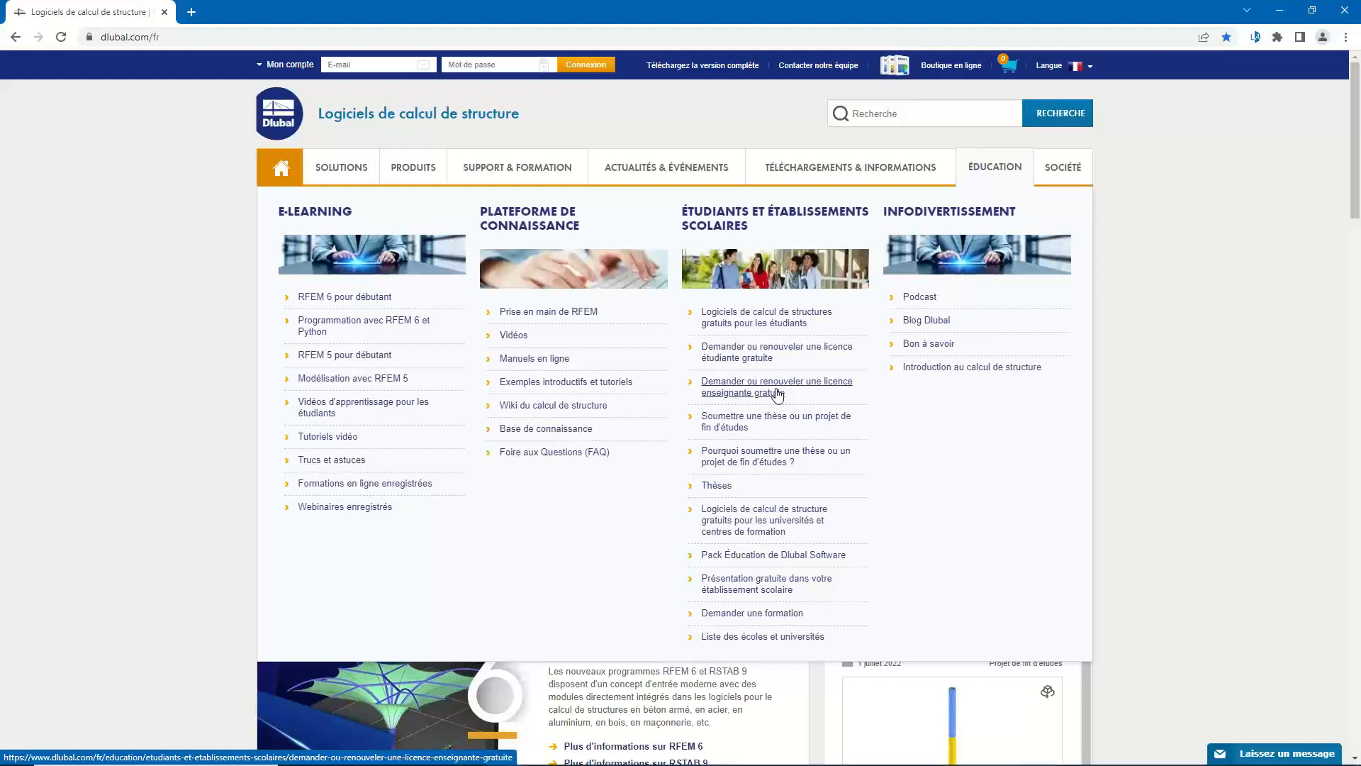
click(778, 464)
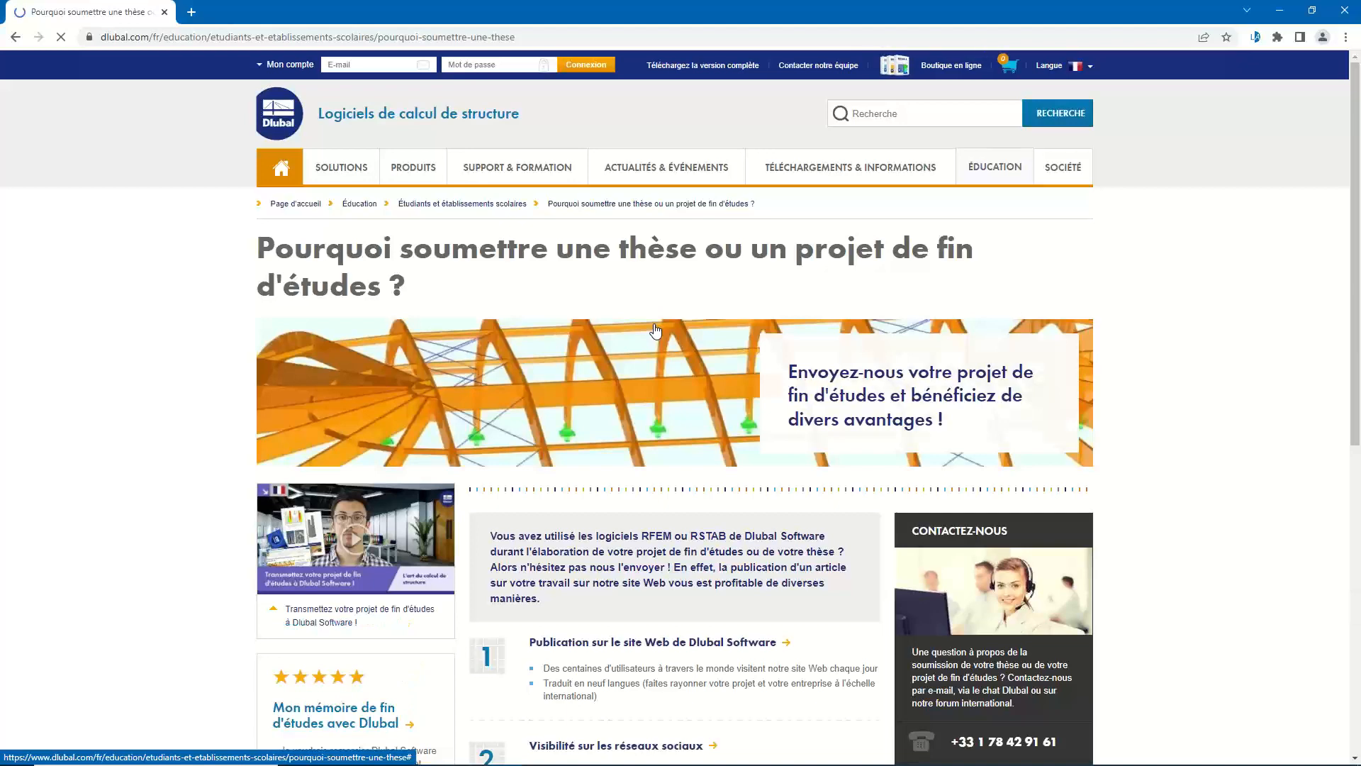
Review the benefits of submitting a thesis to Dlubal, and return to the website's home page
scroll(654, 328, down, 1)
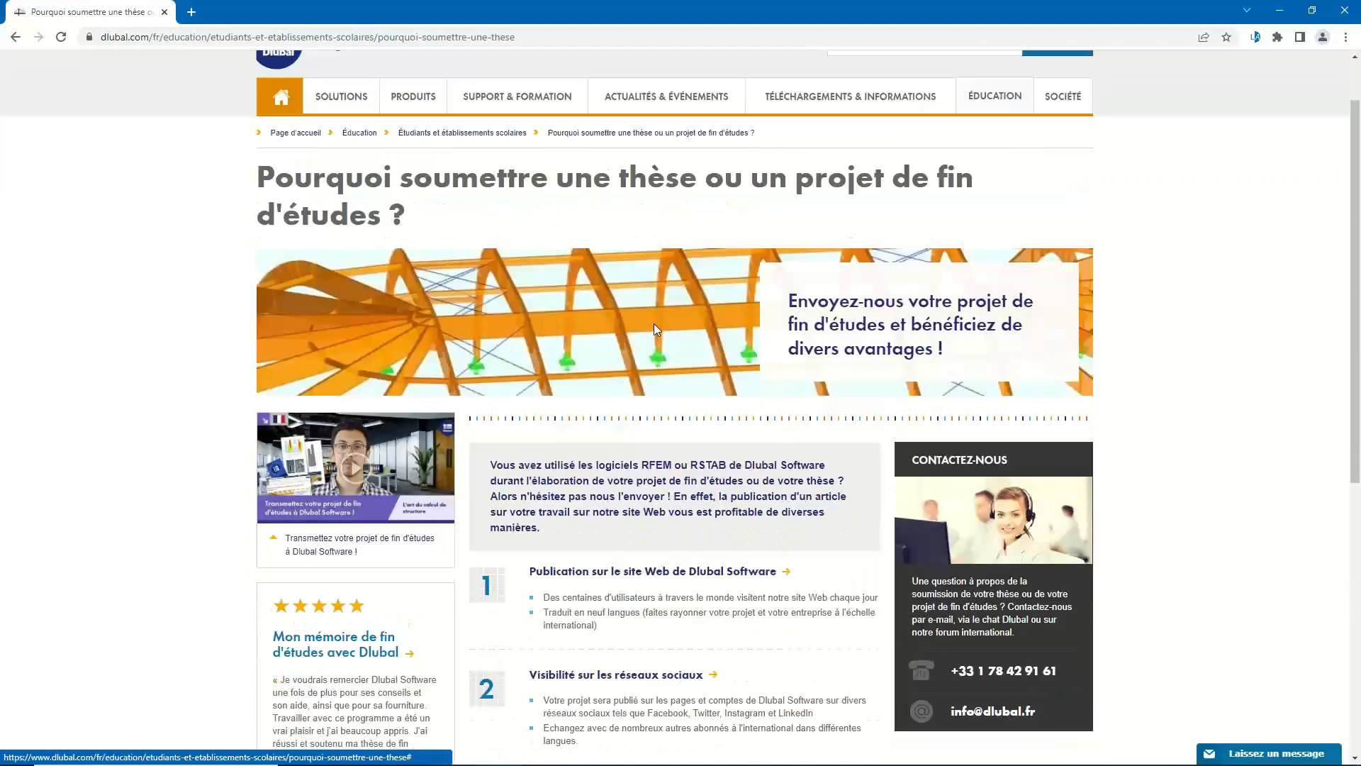
scroll(654, 323, down, 3)
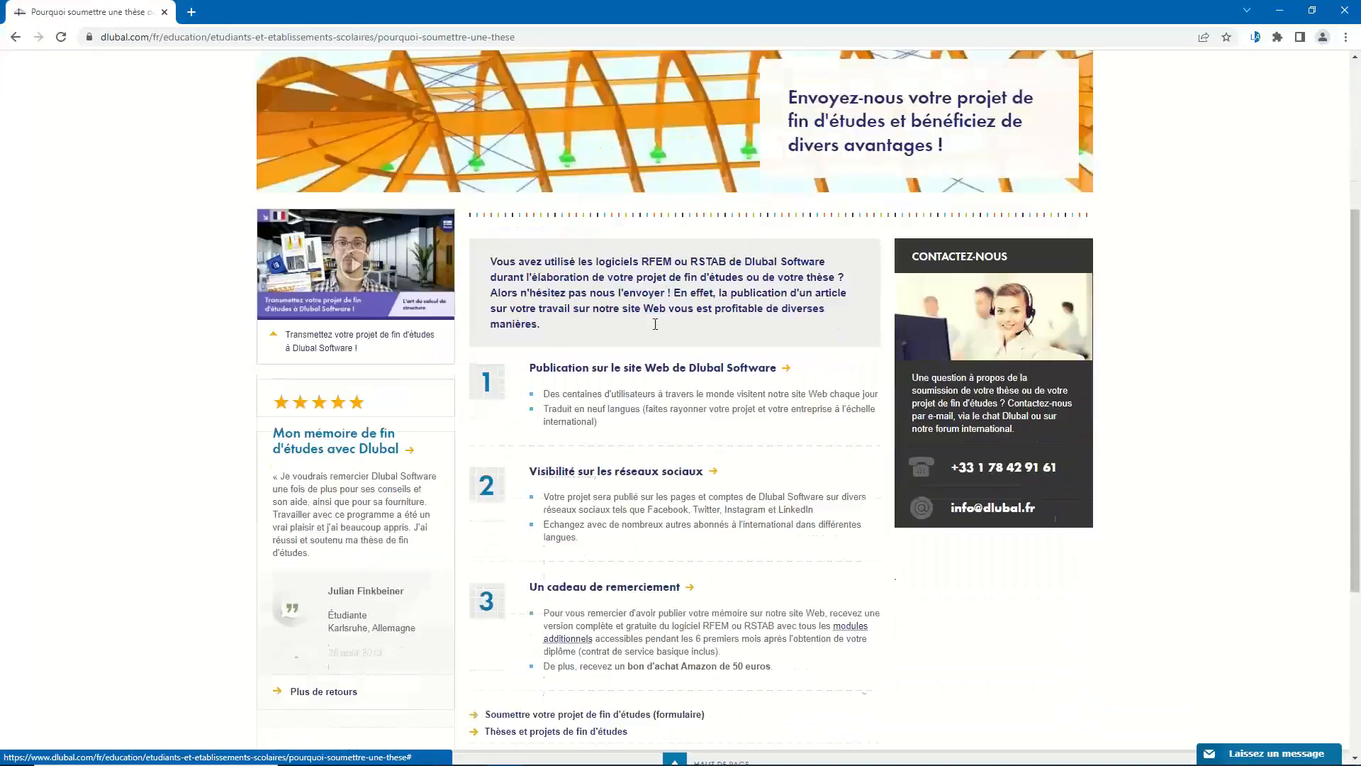
scroll(656, 326, down, 1)
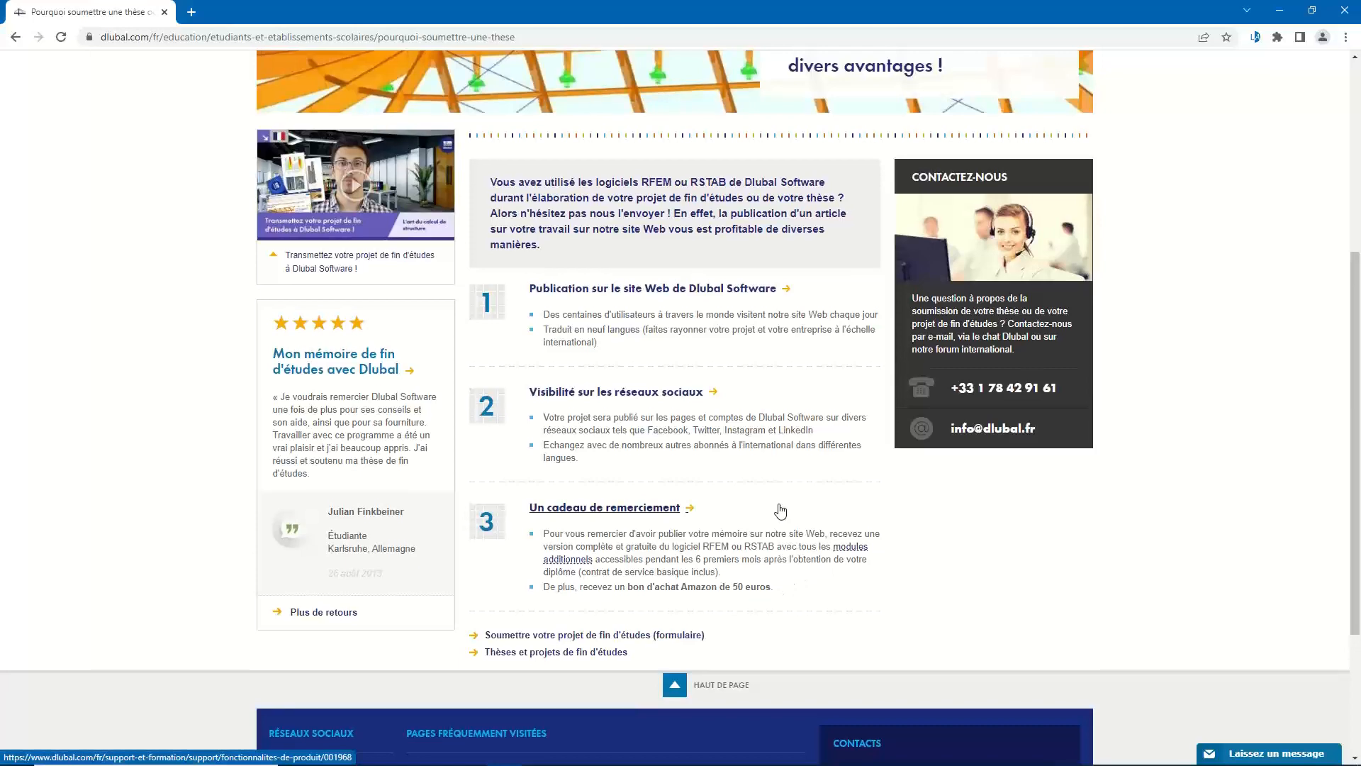
scroll(781, 510, up, 5)
click(281, 169)
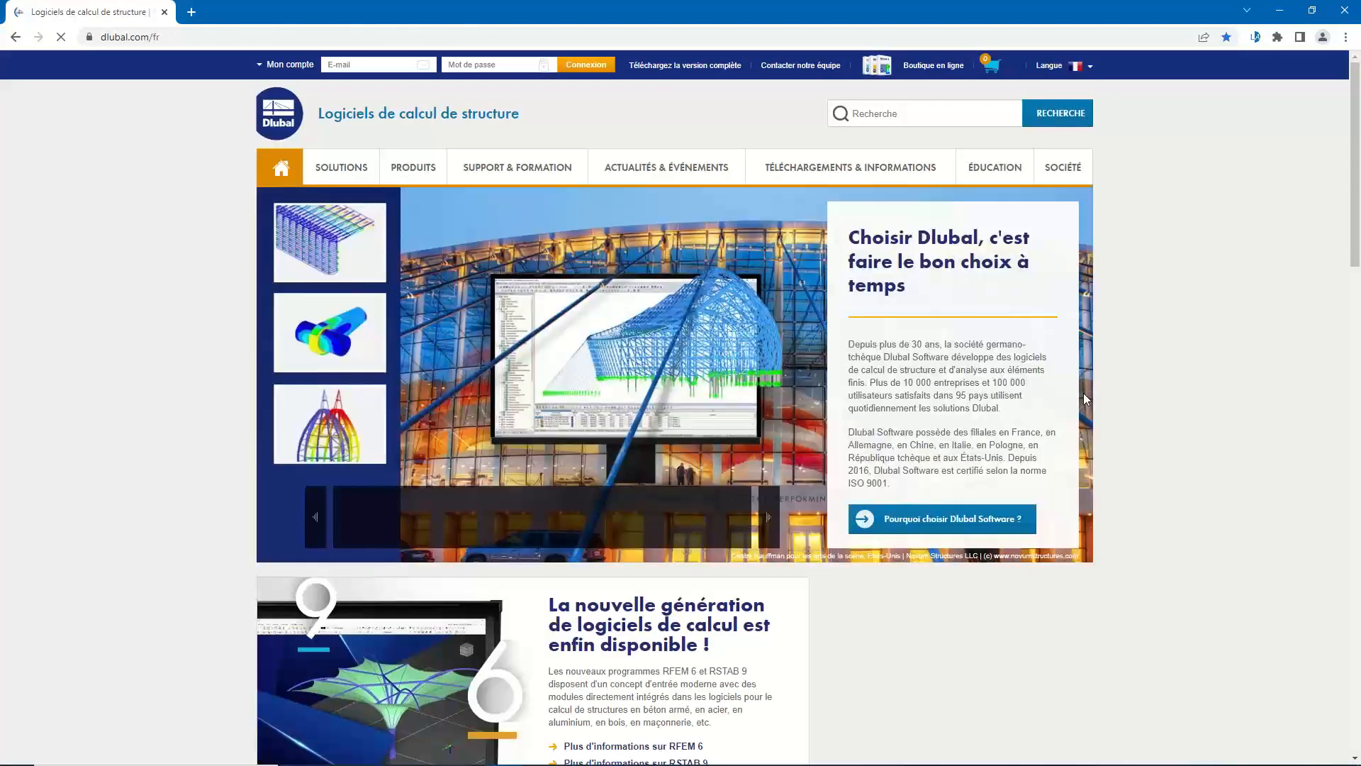
Examine the Dlubal home page down to the newsletter subscription form, and return to its beginning
scroll(1083, 392, down, 4)
scroll(1085, 401, down, 15)
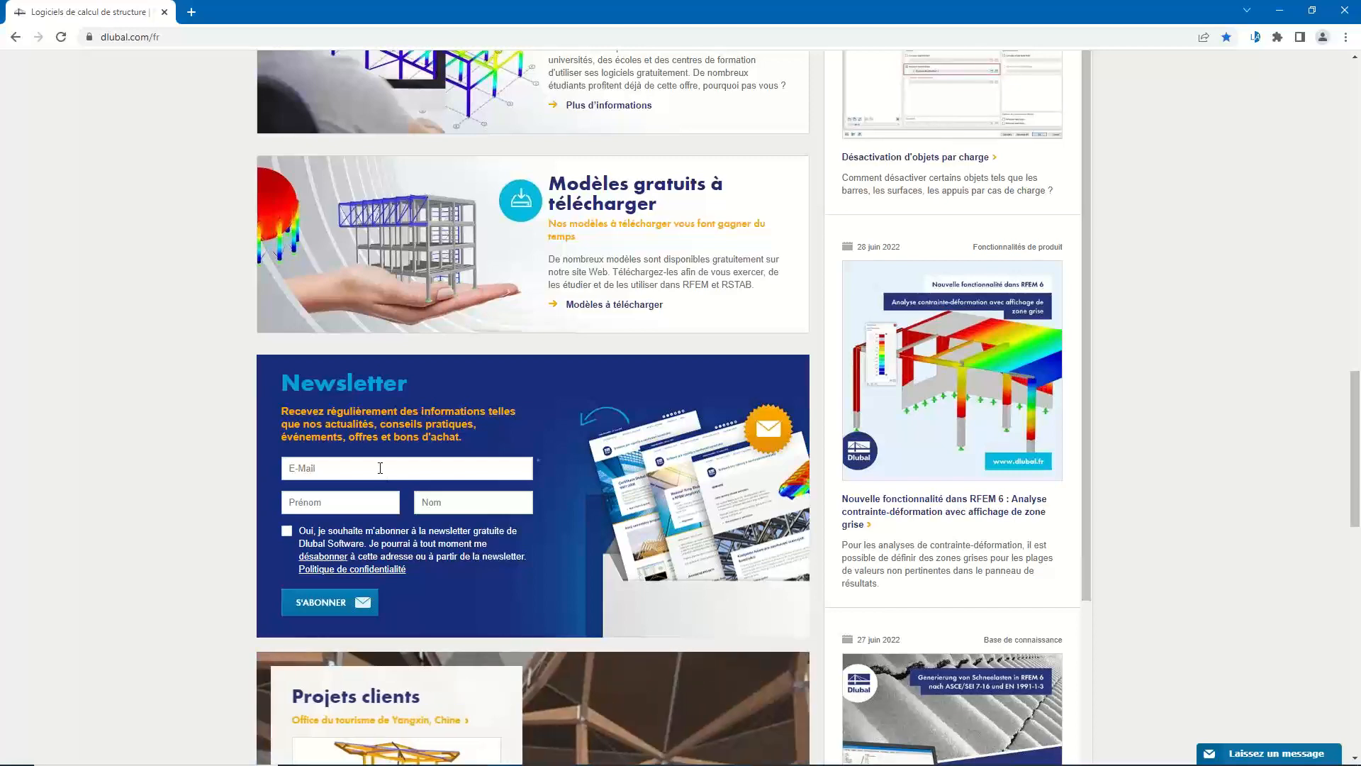
scroll(380, 471, up, 5)
scroll(380, 468, up, 12)
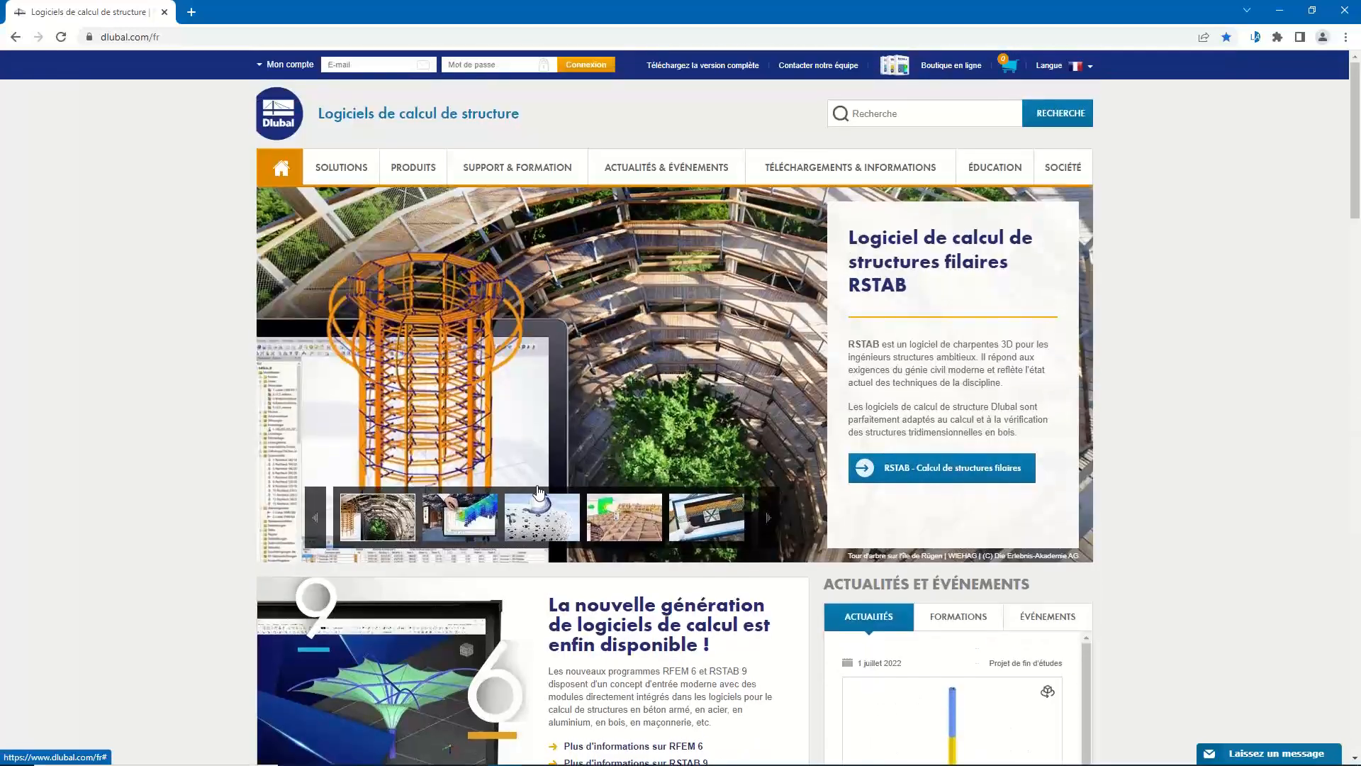
Switch to the PowerPoint slide show and present the free online services slides through to the slide with more information on Dlubal Software
key(alt+Tab)
key(alt+Tab)
key(alt+Tab)
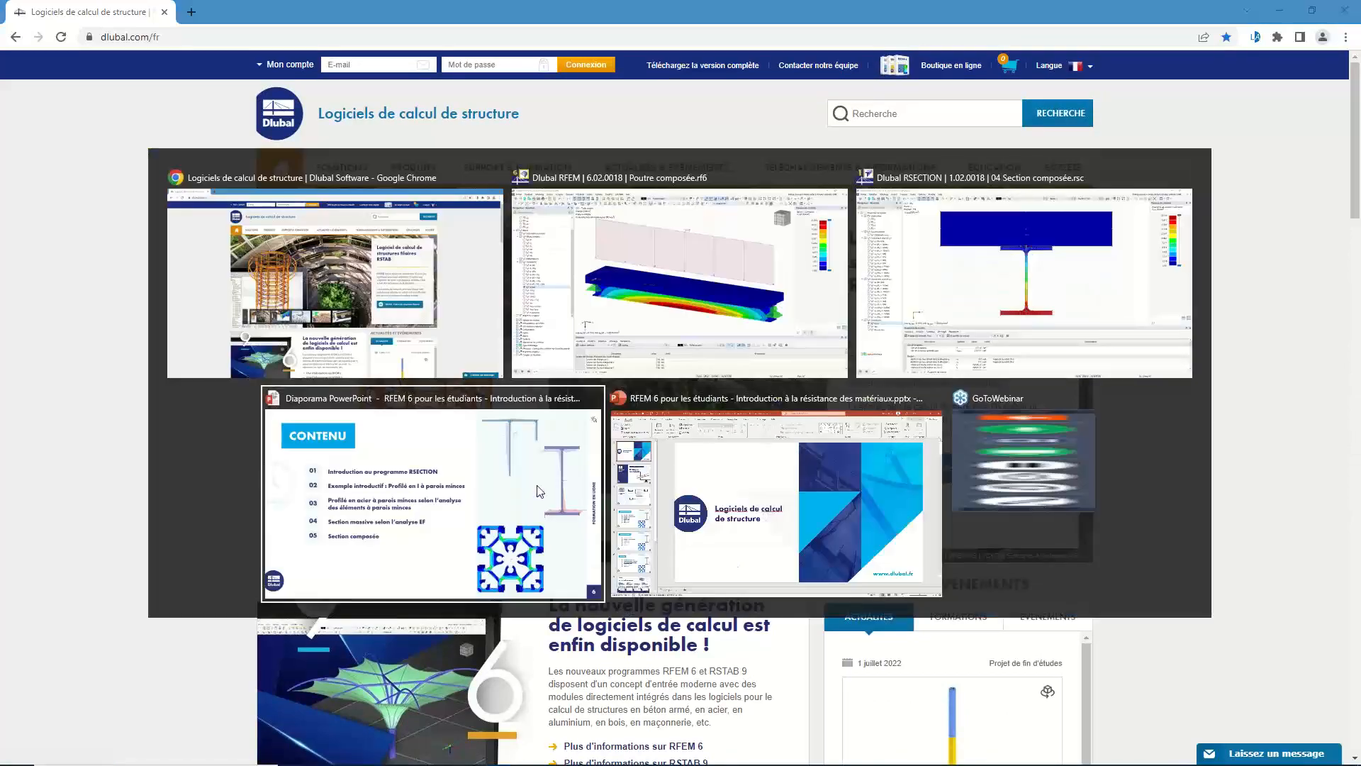
key(Right)
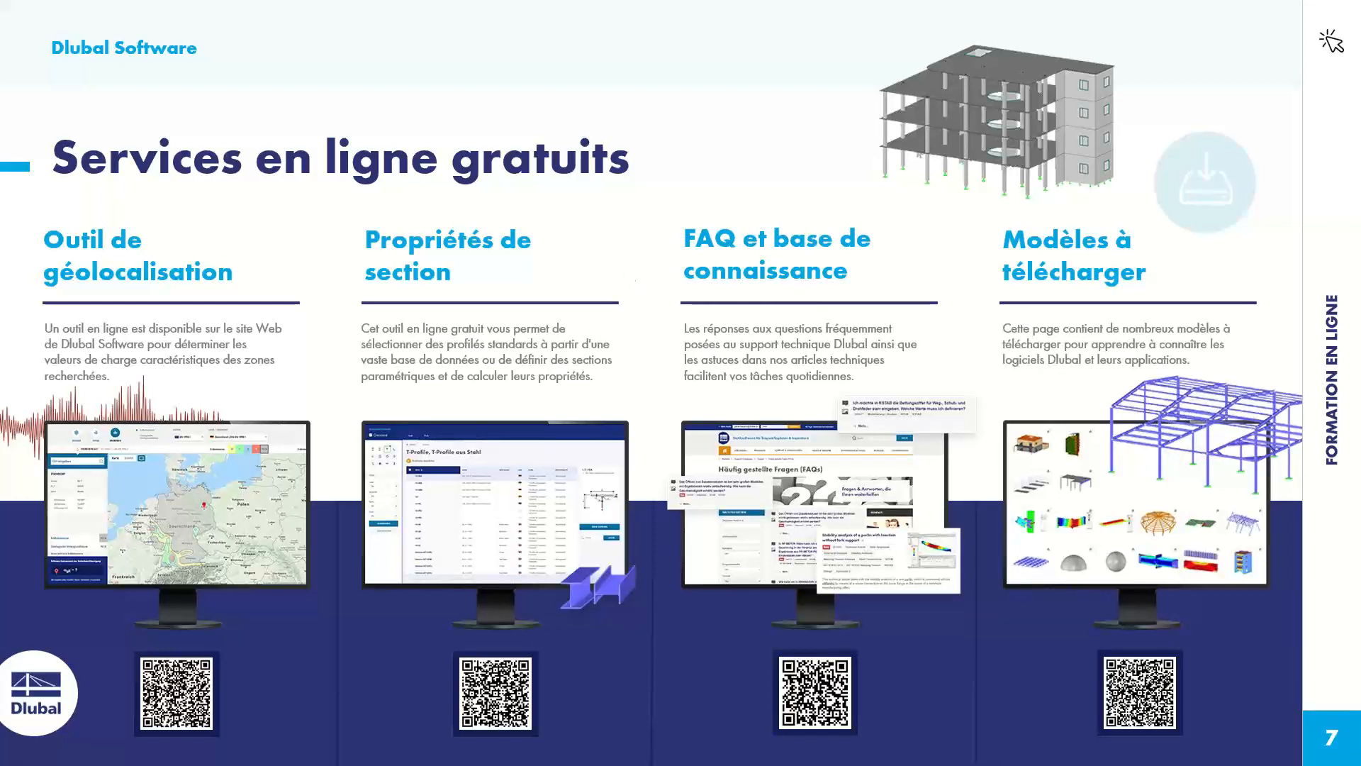
key(Right)
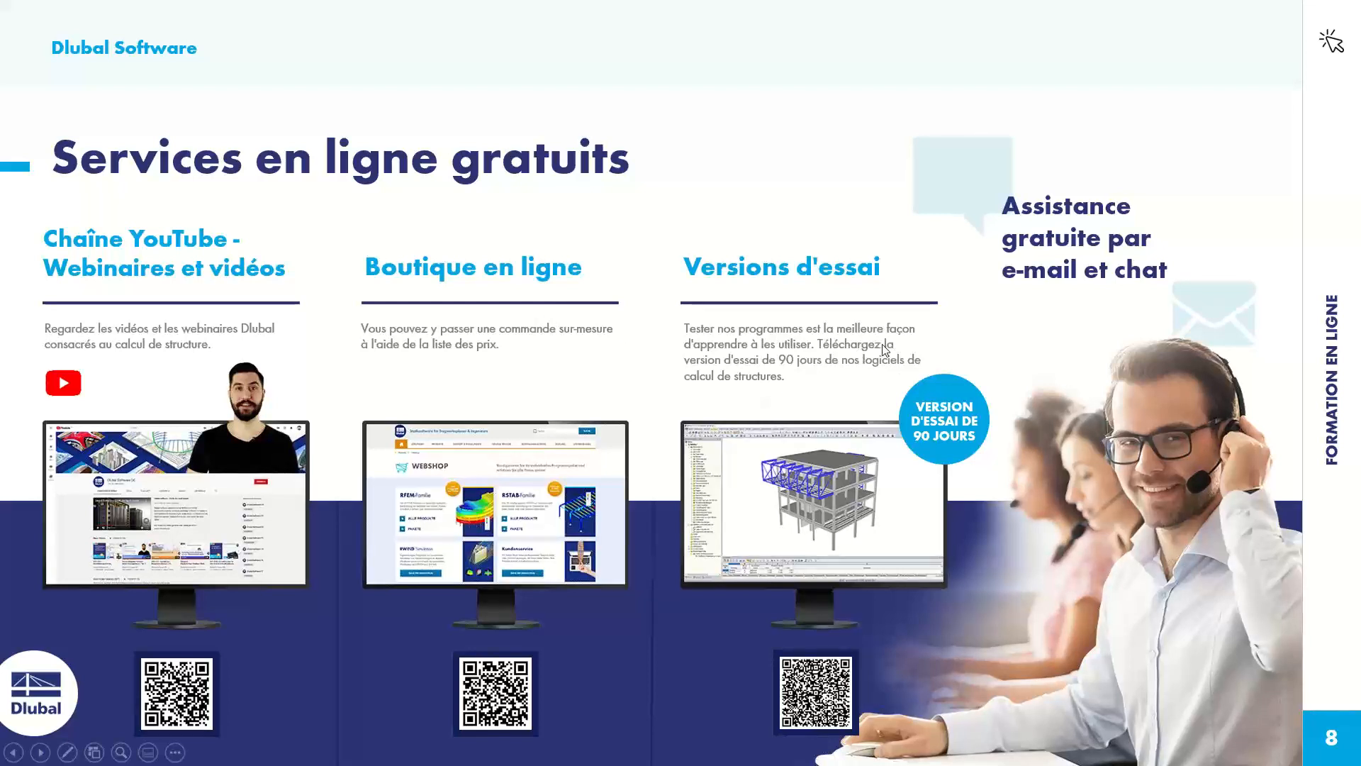
click(998, 327)
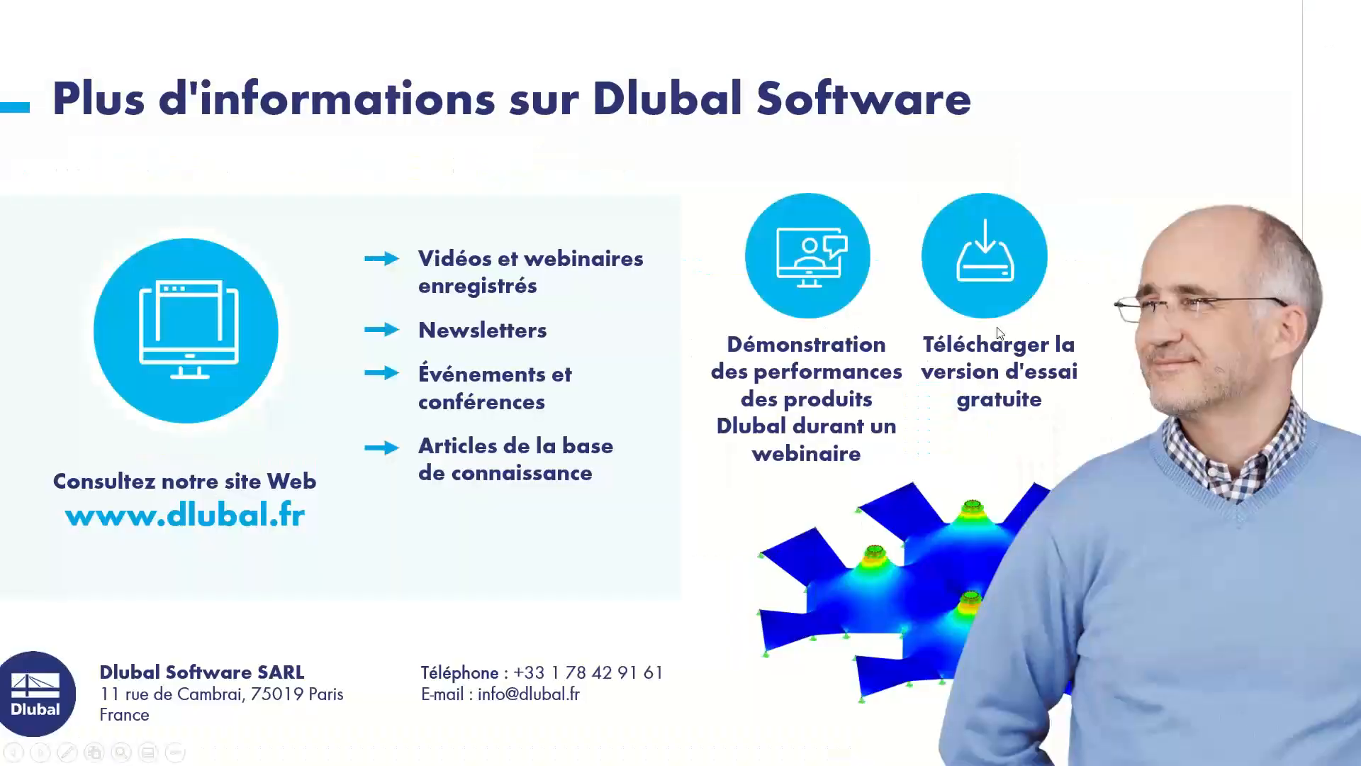